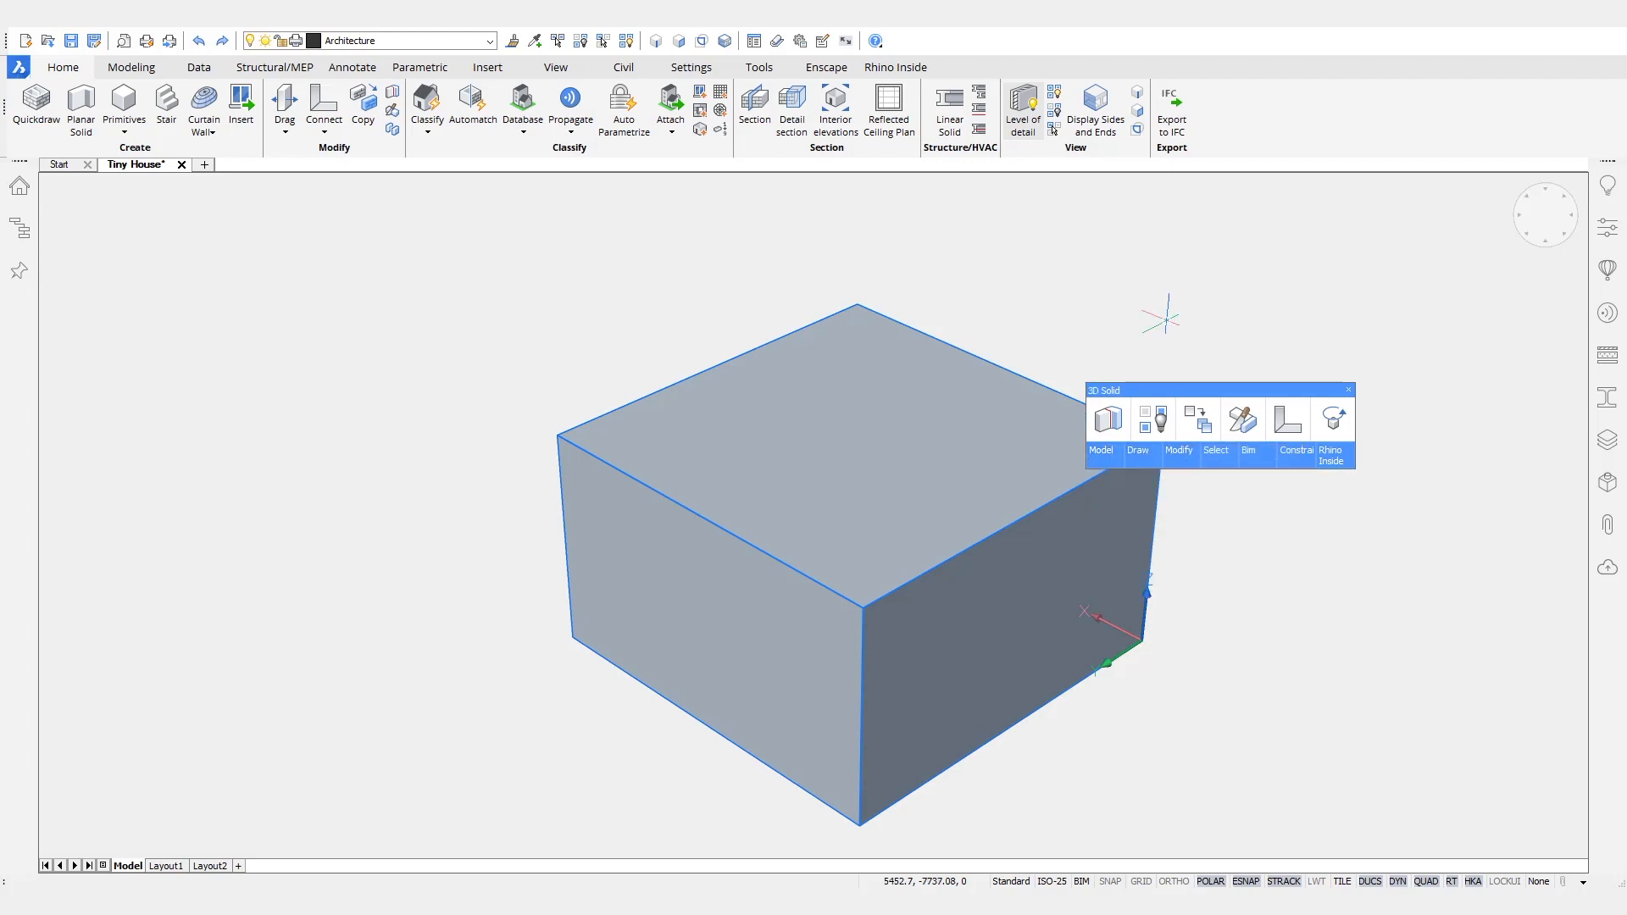
- Offset the outline of the solid's top face inward by 180 mm
{"action": "key", "text": "Escape"}
{"action": "left_click", "coordinate": [683, 42]}
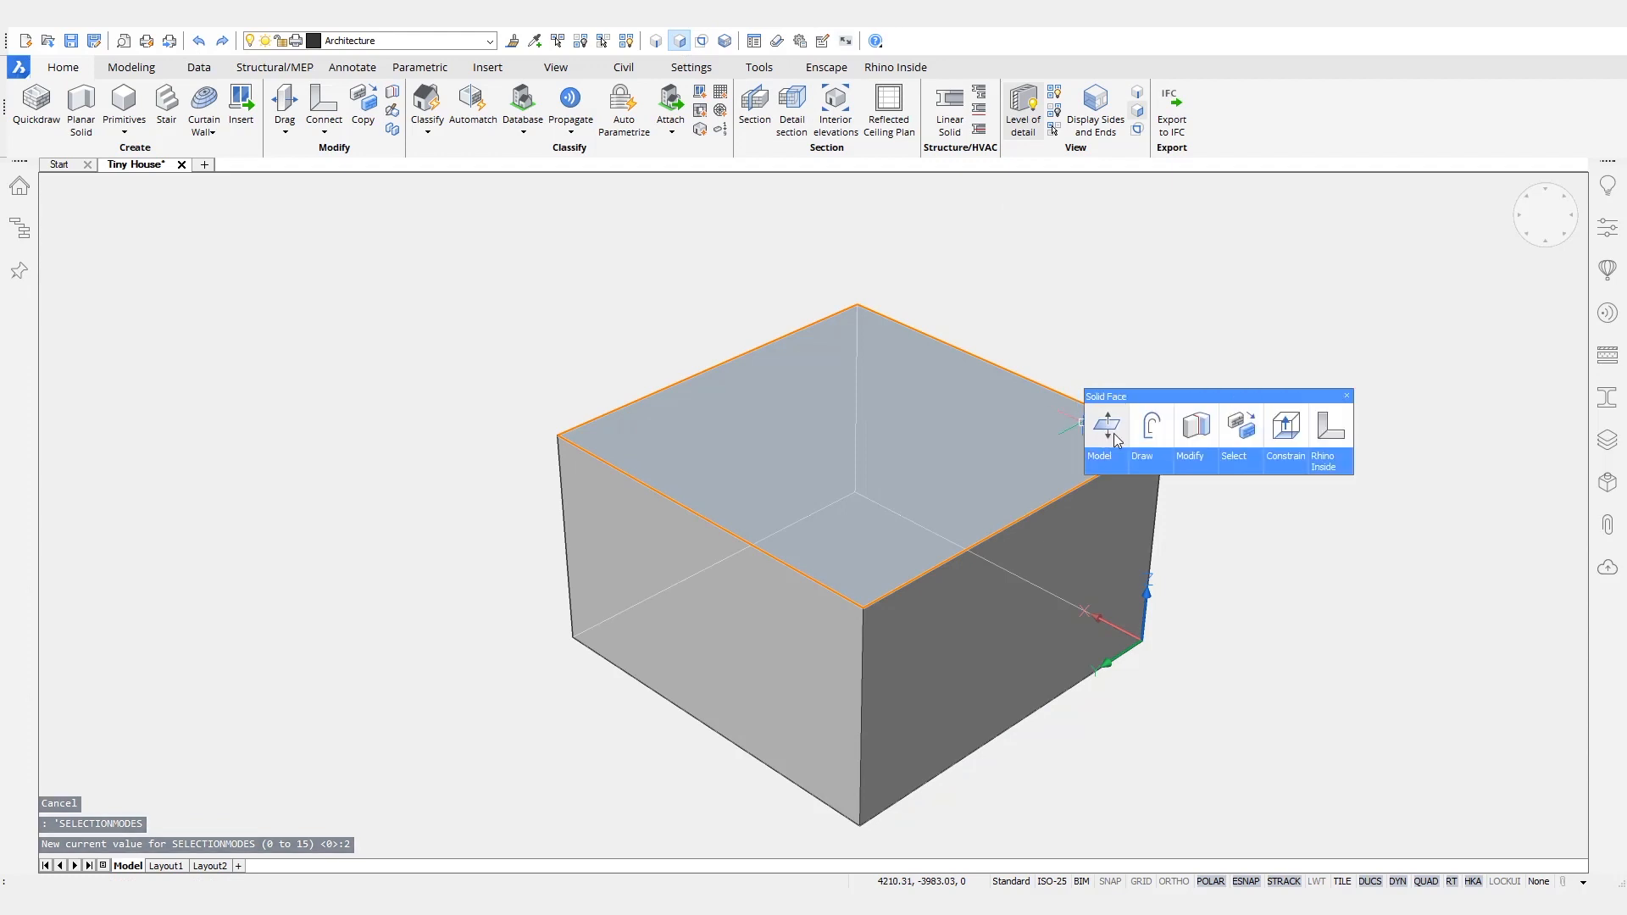
{"action": "left_click", "coordinate": [1107, 430]}
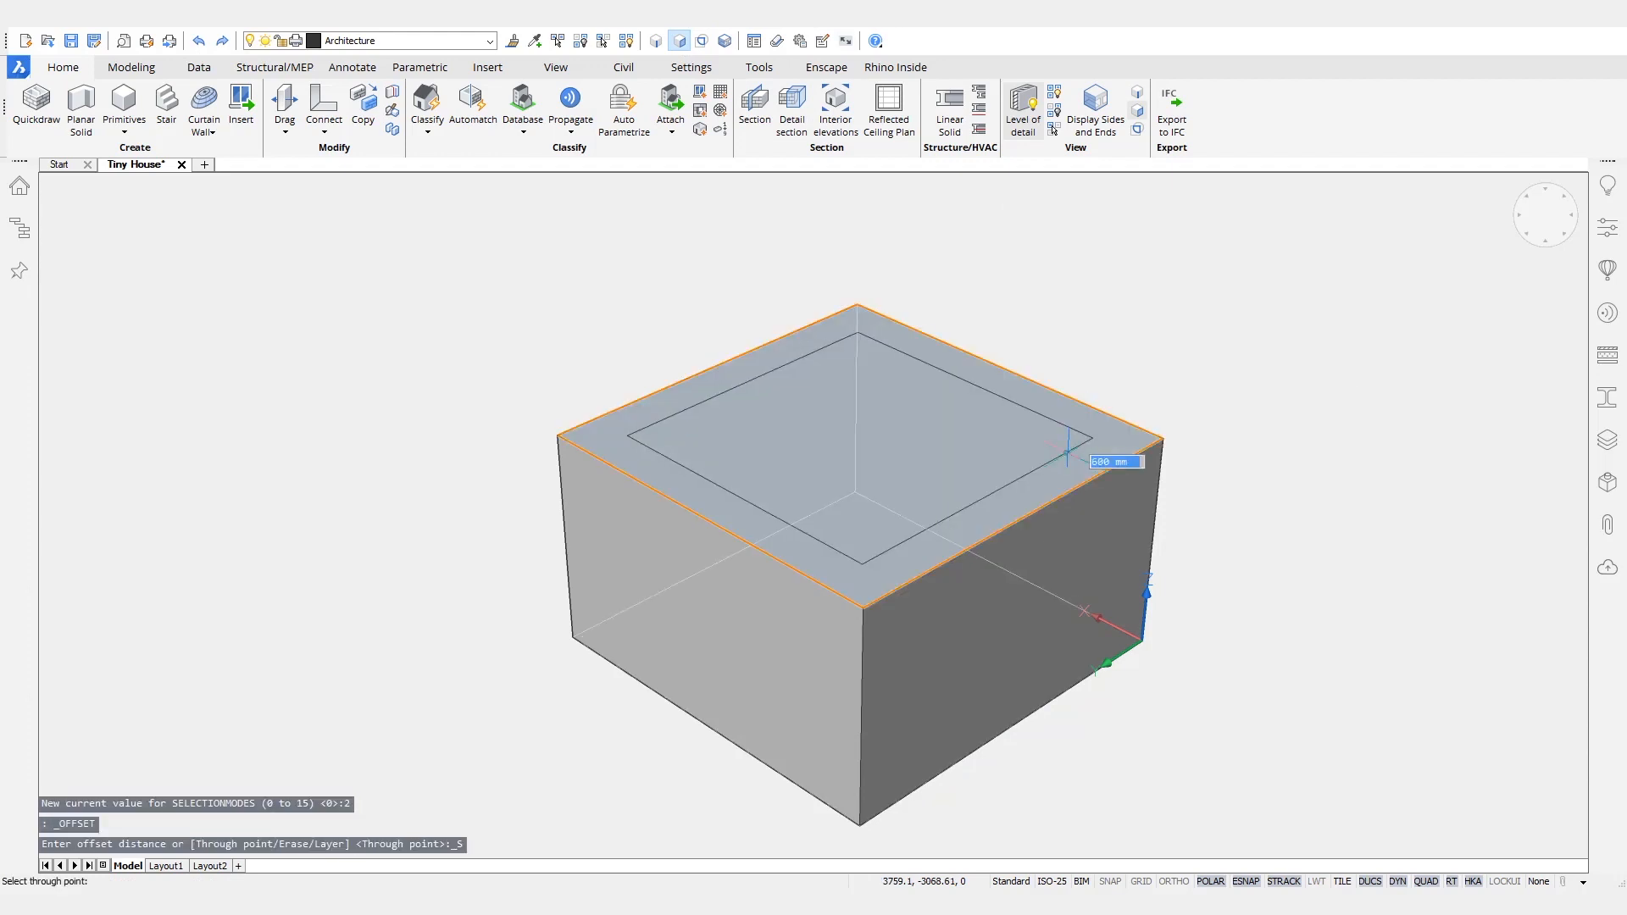
{"action": "key", "text": "Return"}
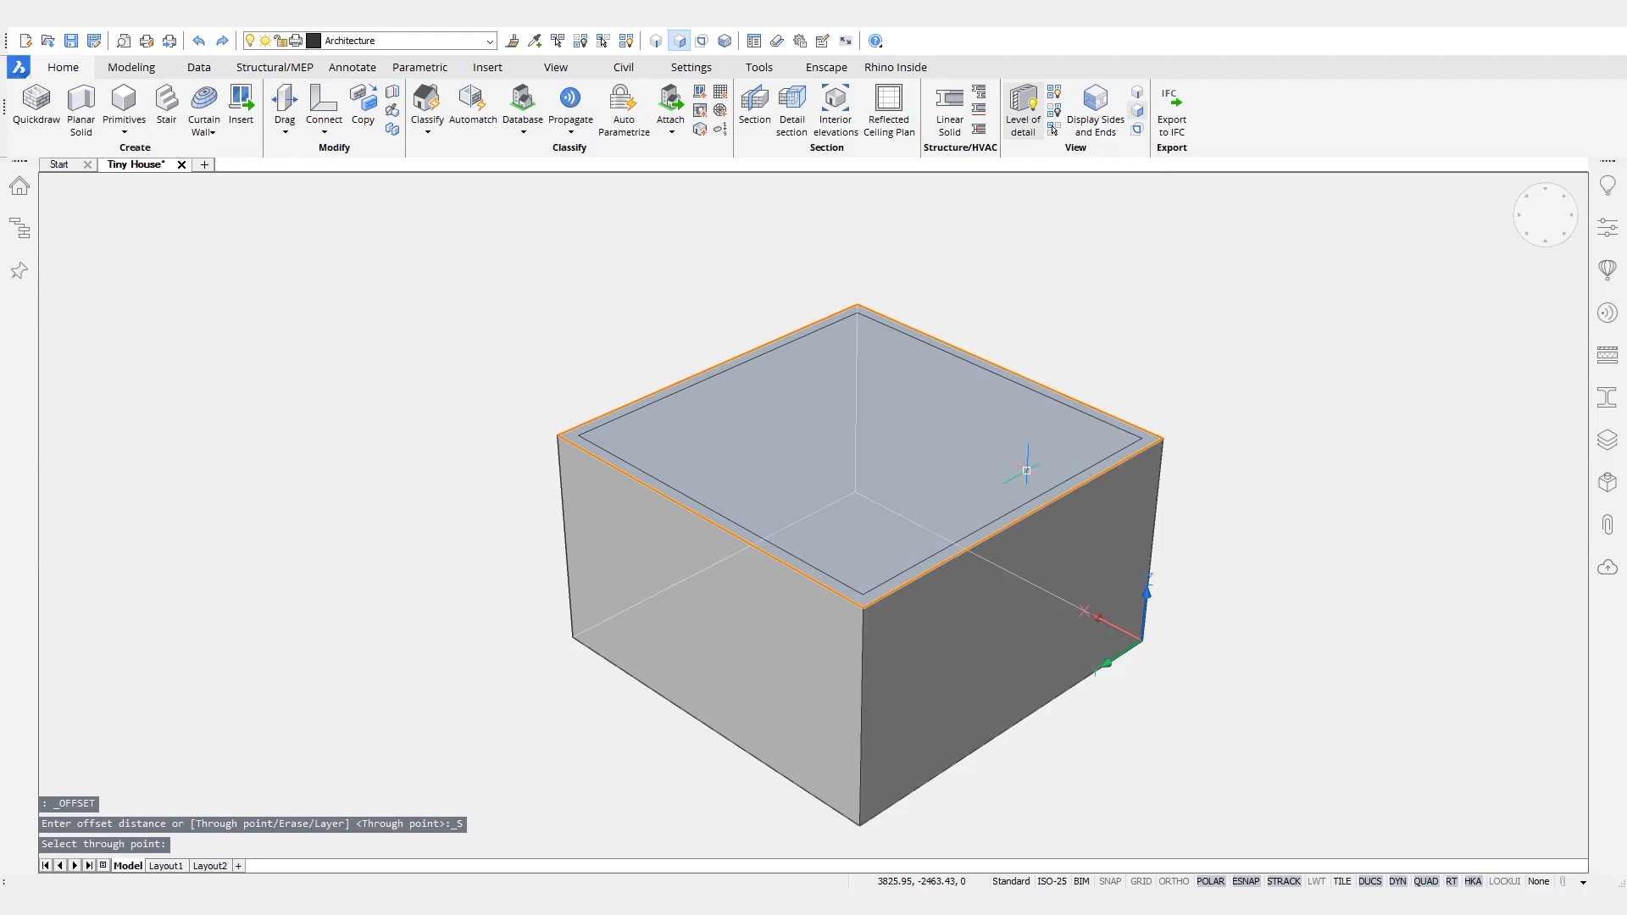
- Extrude the offset polyline as a surface using the Slice option to split the box into an inner core and outer shell
{"action": "mouse_move", "coordinate": [862, 586]}
{"action": "key", "text": "ctrl"}
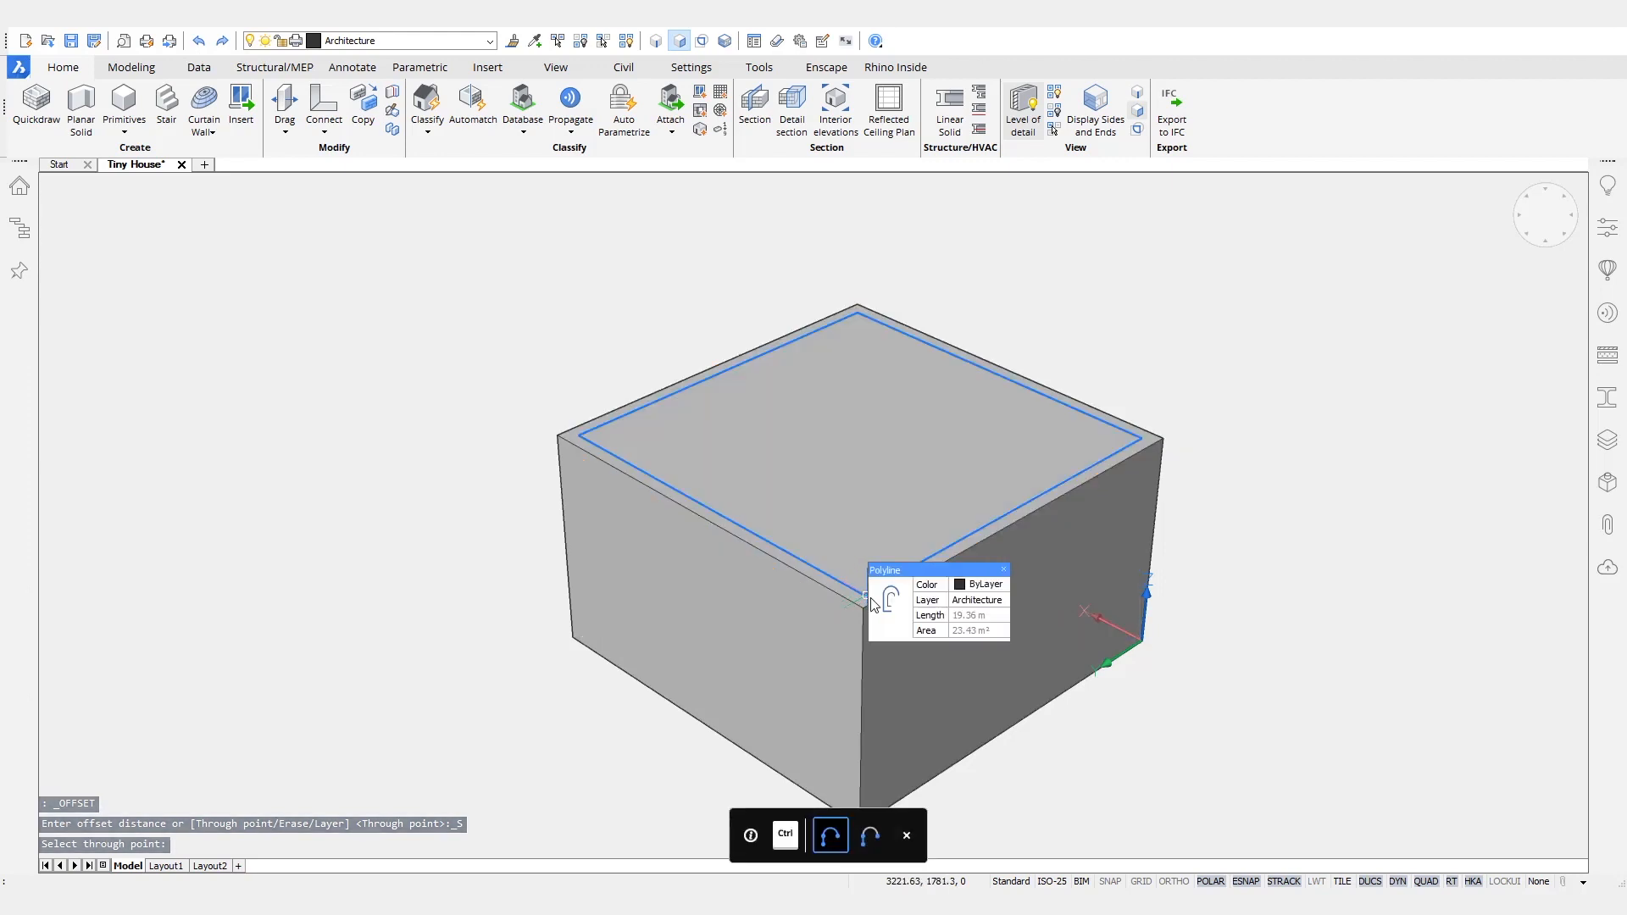
{"action": "mouse_move", "coordinate": [888, 610]}
{"action": "mouse_move", "coordinate": [896, 648]}
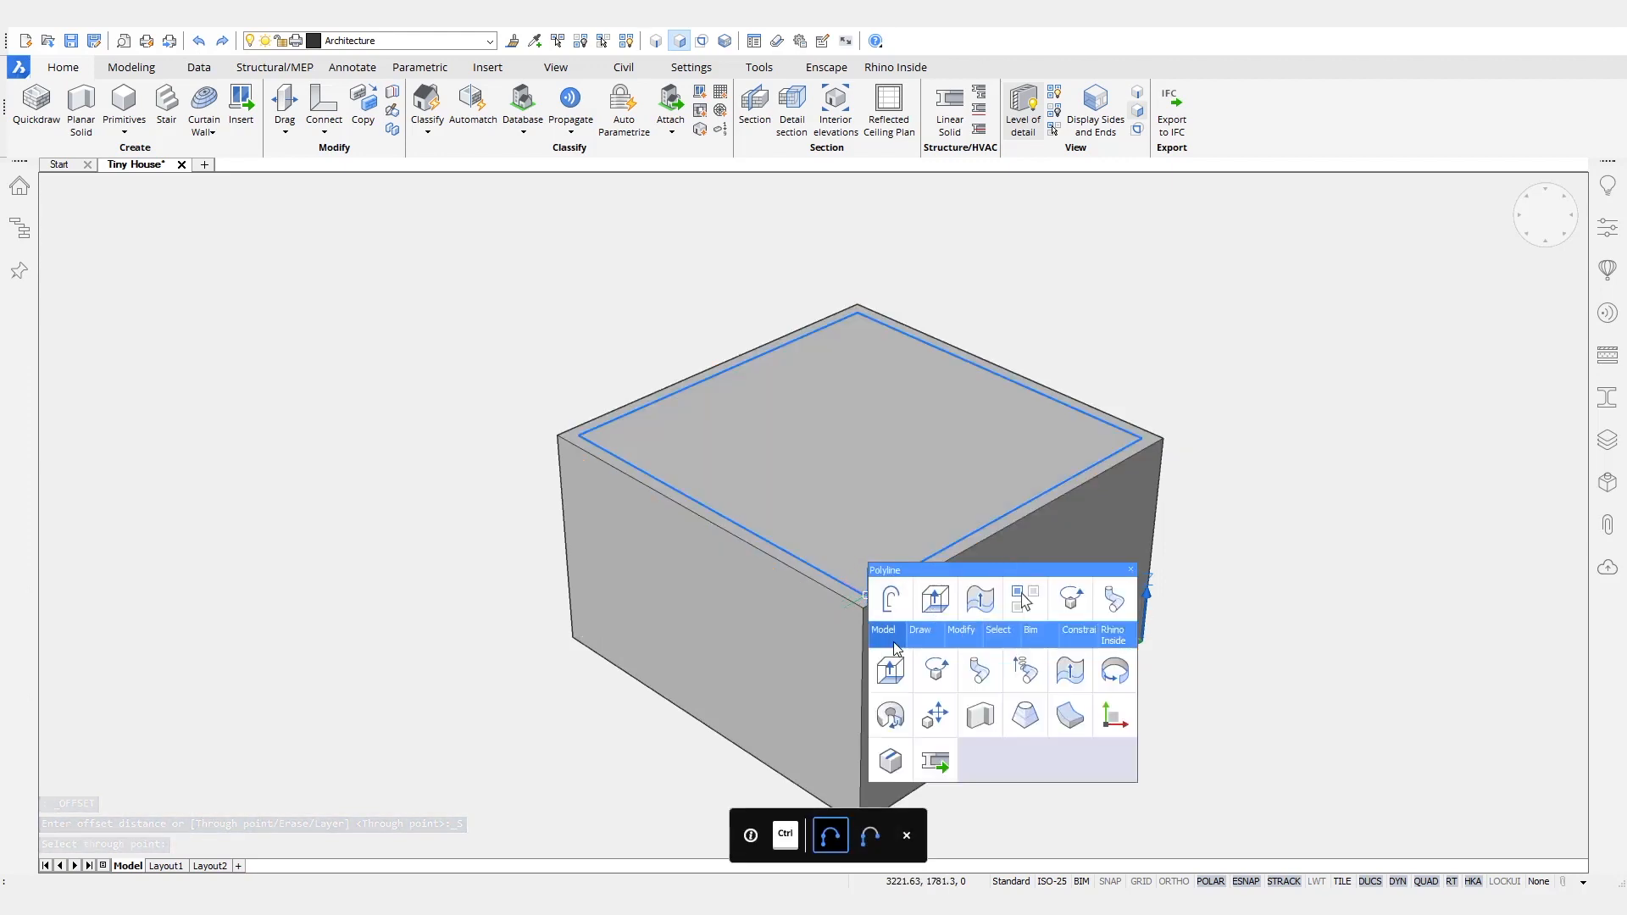
{"action": "left_click", "coordinate": [1064, 685]}
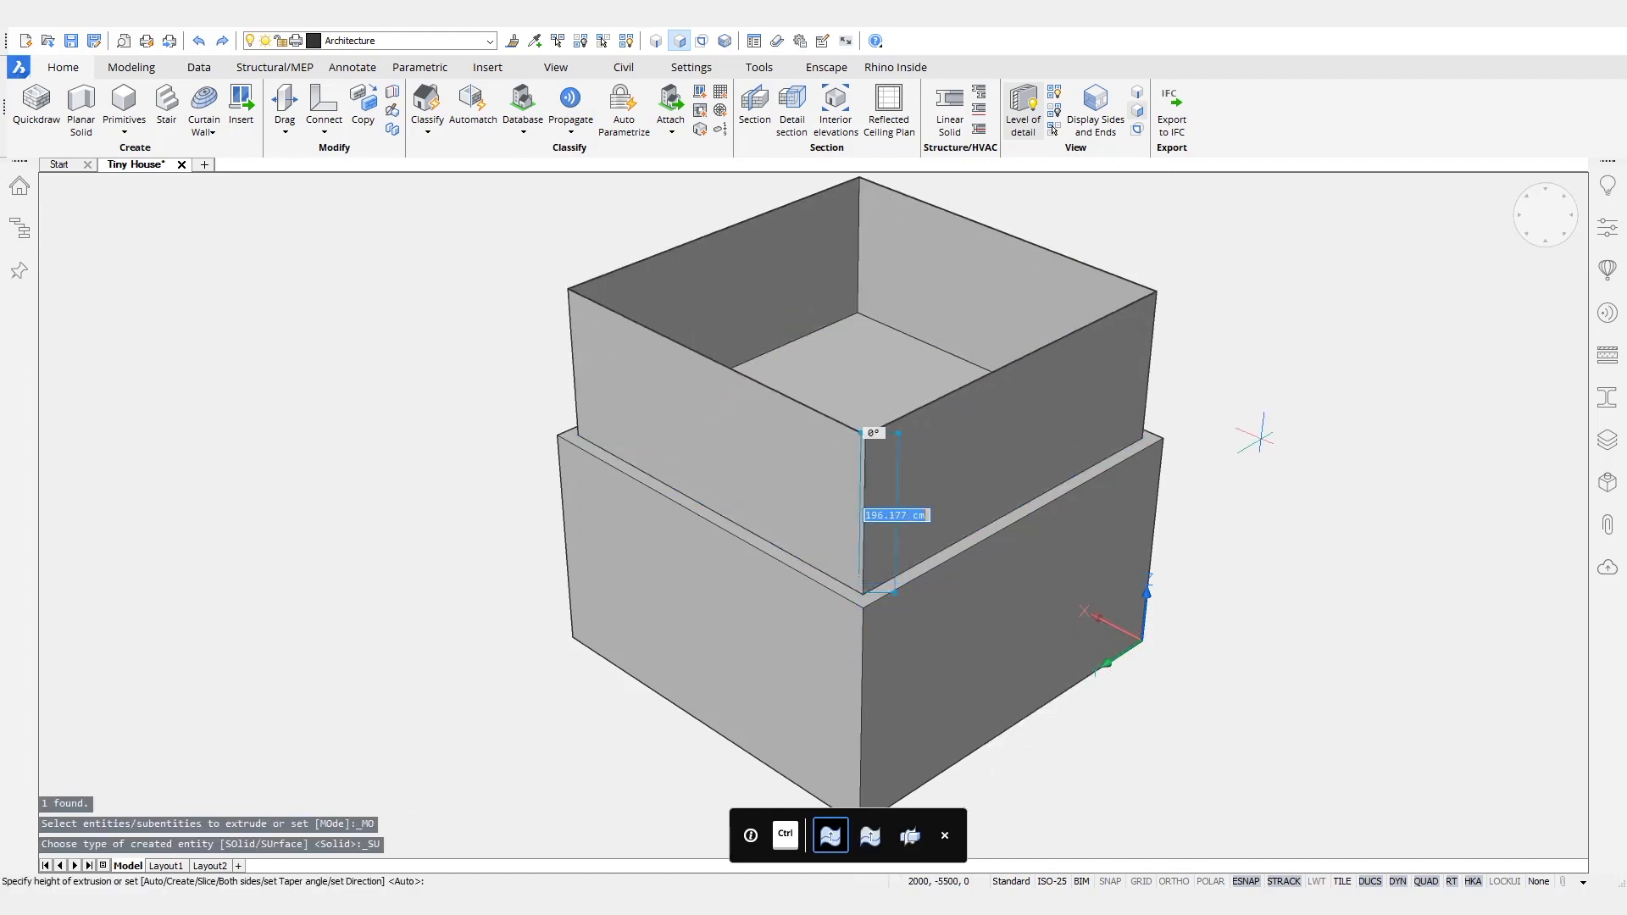
{"action": "type", "text": "s"}
{"action": "key", "text": "Return"}
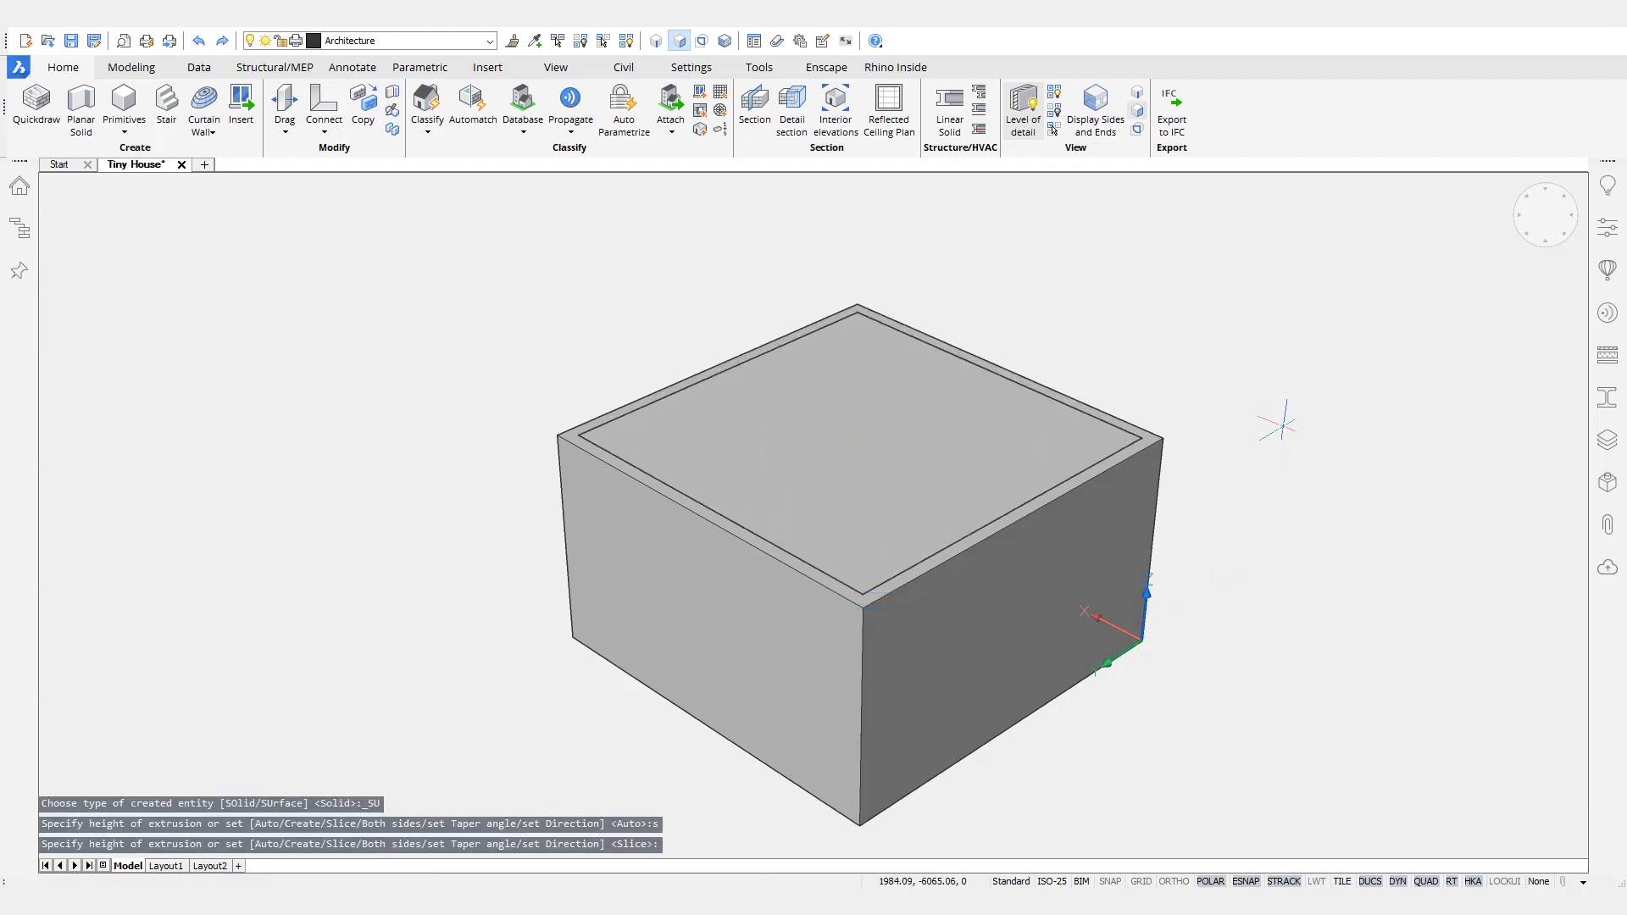
- Rotate the top faces of the inner core and outer shell together by 20° about their outer corner to form a sloped roof
{"action": "scroll", "coordinate": [1178, 449], "scroll_direction": "up", "scroll_amount": 6}
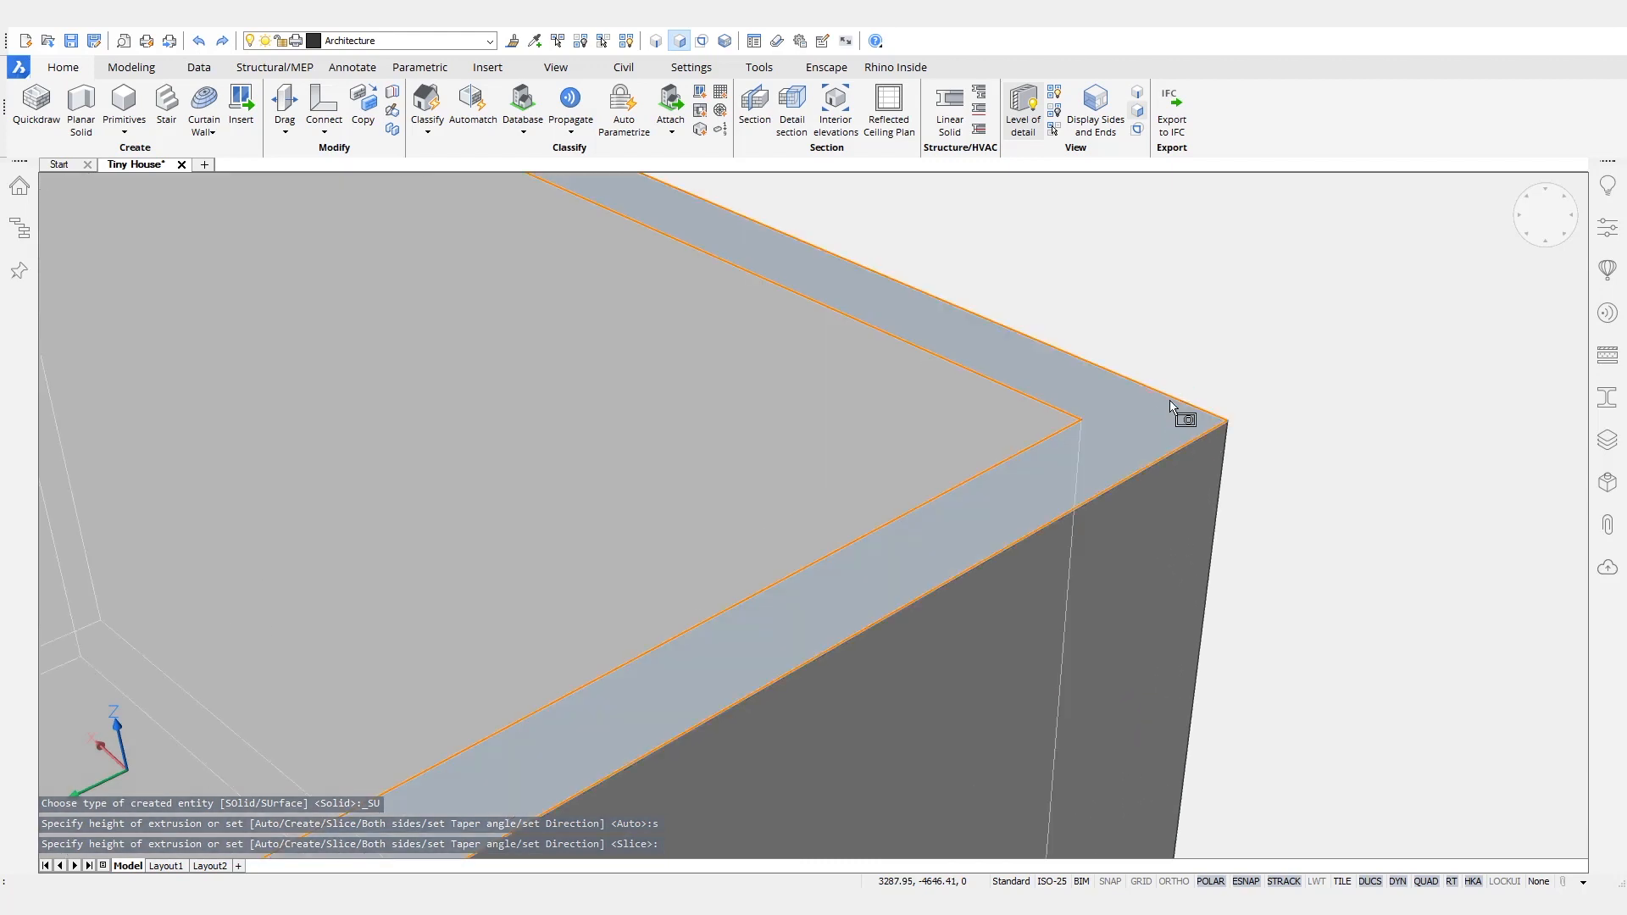
{"action": "mouse_move", "coordinate": [1049, 415]}
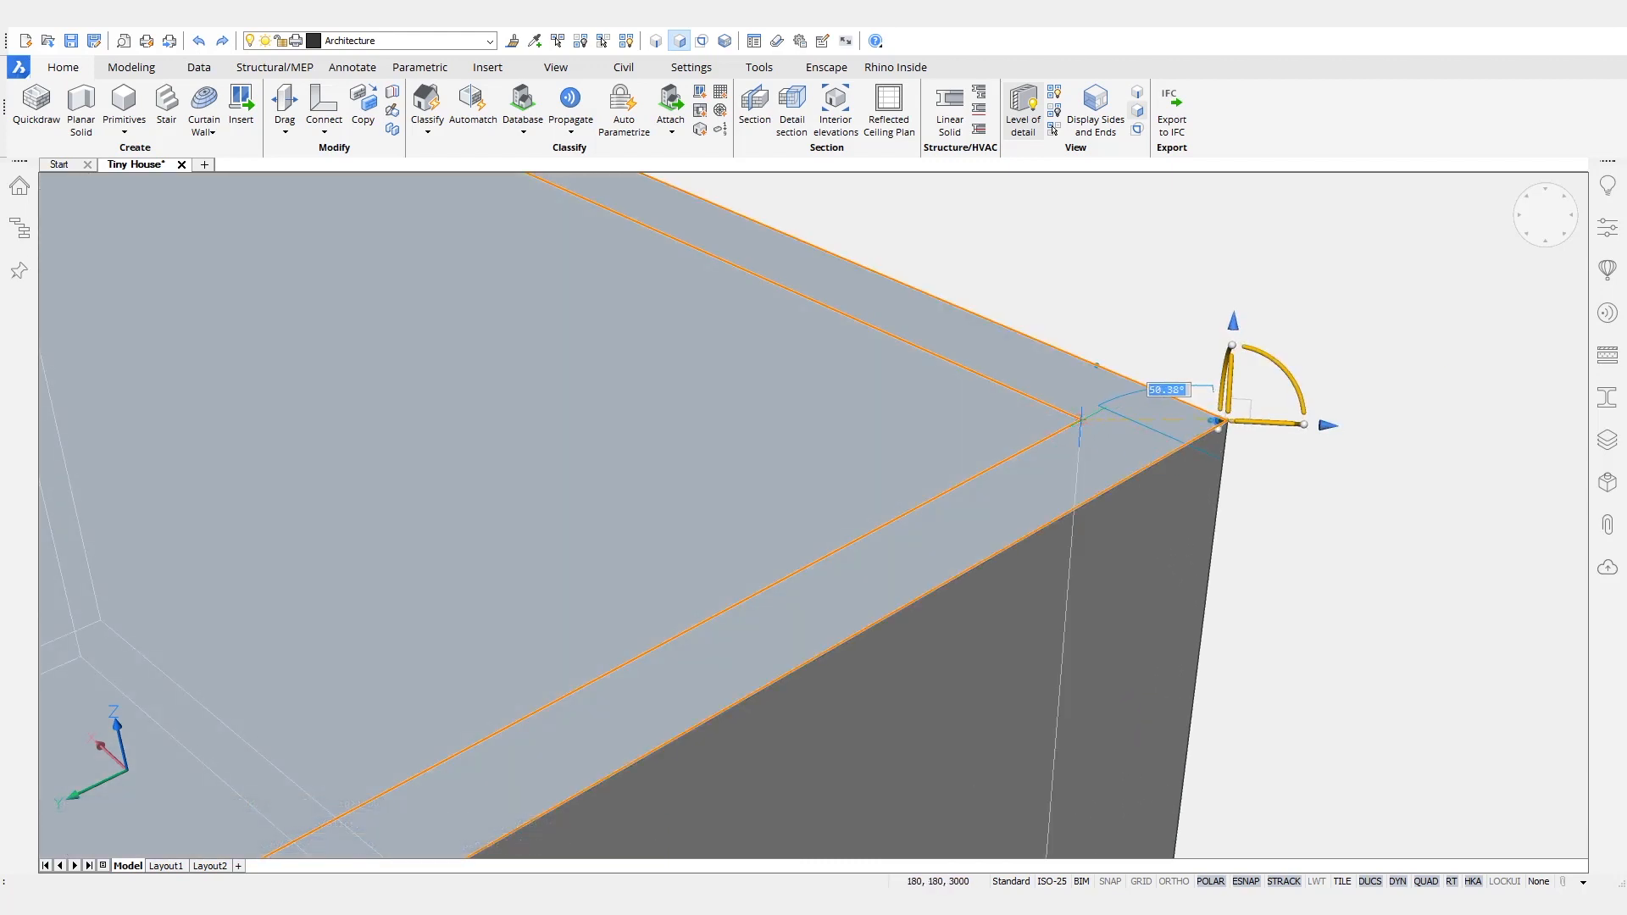
{"action": "scroll", "coordinate": [1070, 392], "scroll_direction": "down", "scroll_amount": 7}
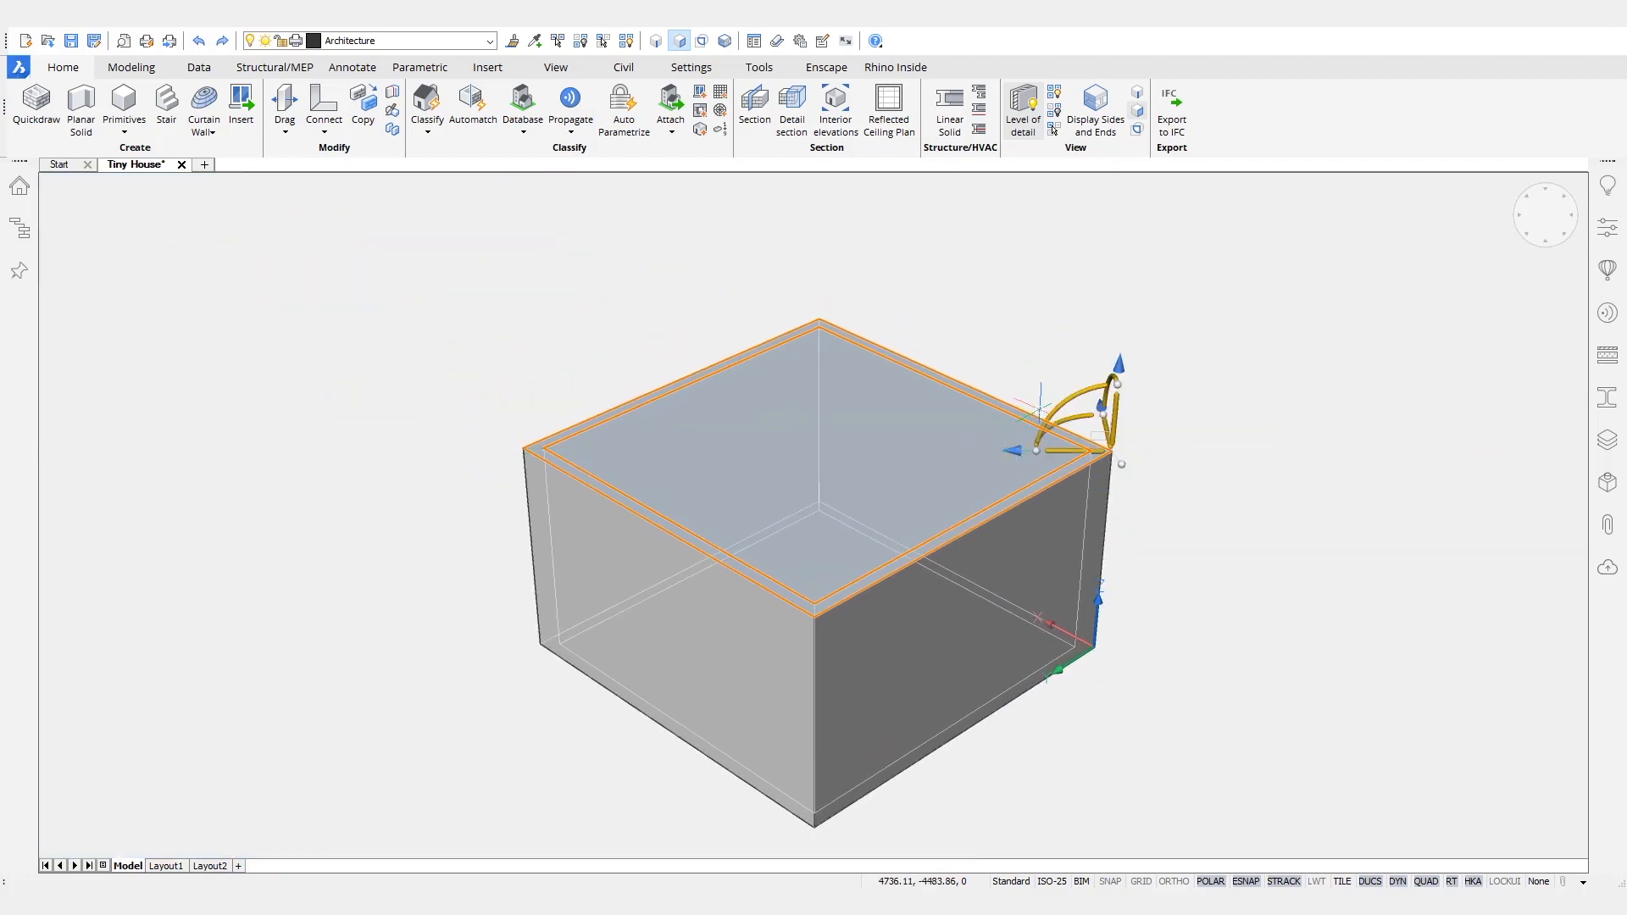
{"action": "left_click", "coordinate": [1061, 406]}
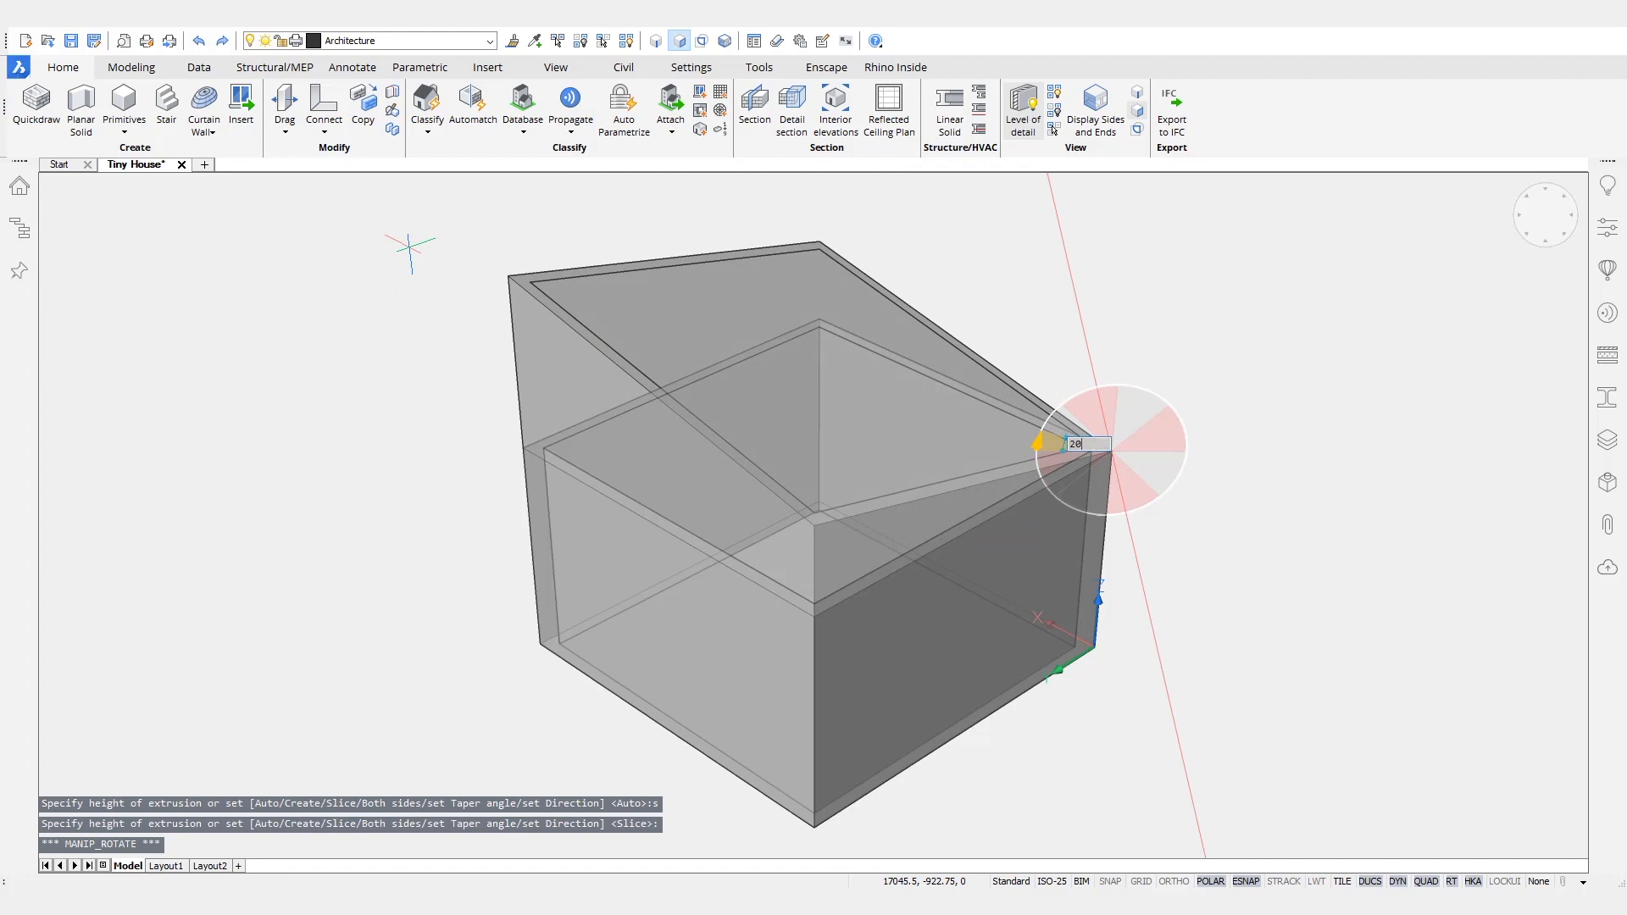
{"action": "type", "text": "20"}
{"action": "key", "text": "Return"}
{"action": "key", "text": "Escape"}
- Push the inner core's sloped top face down below the rim of the outer shell
{"action": "mouse_move", "coordinate": [882, 370]}
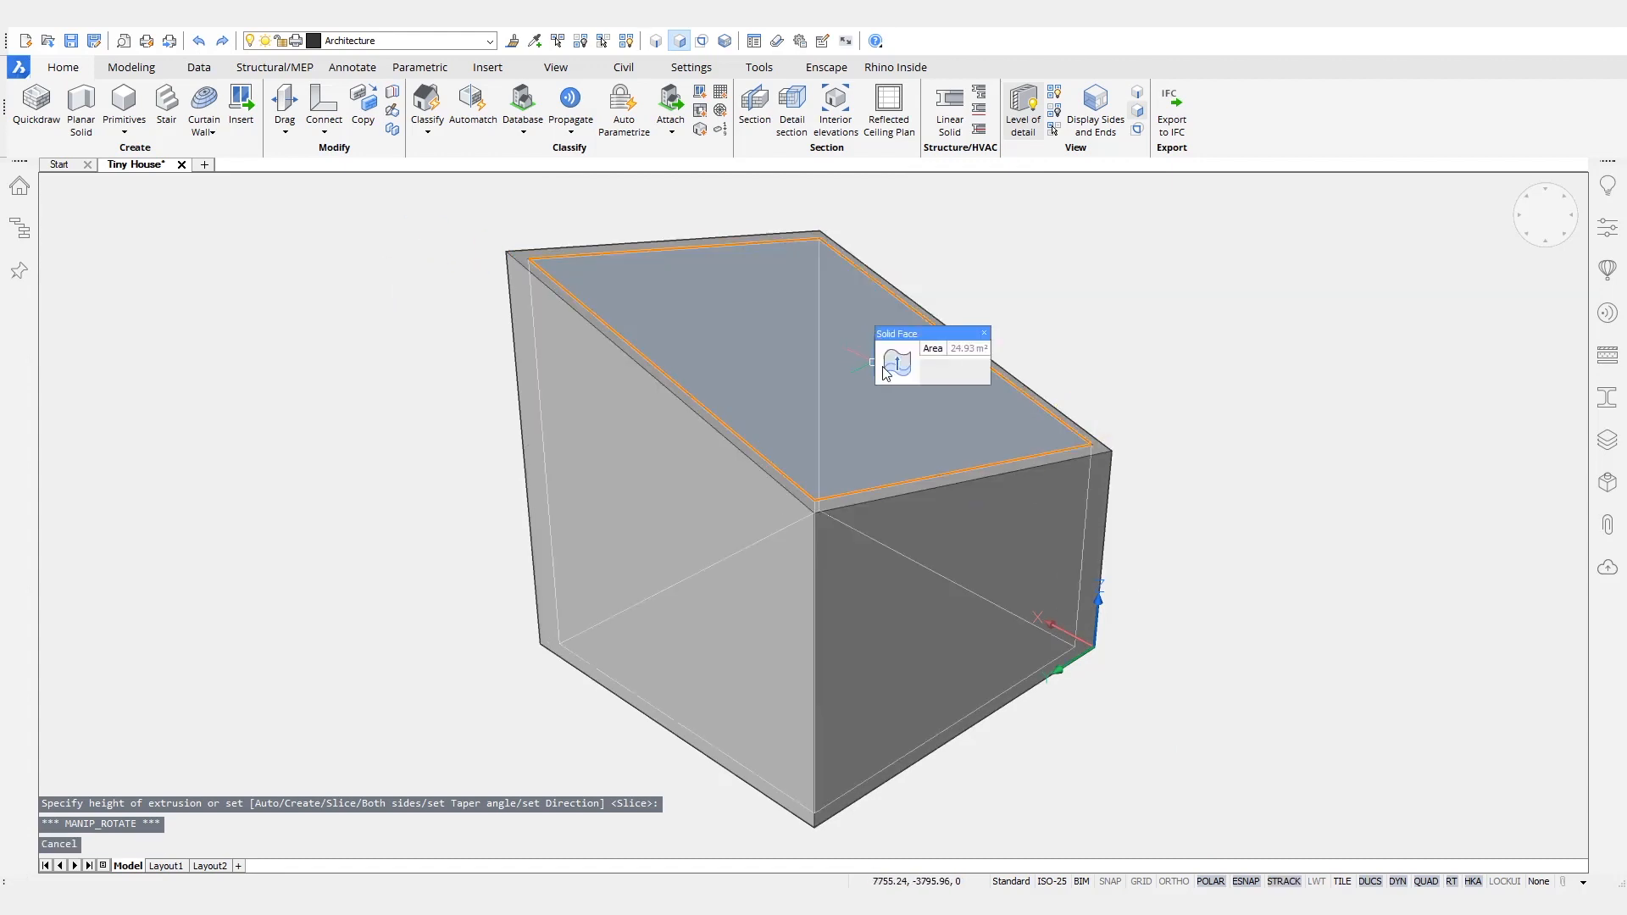
{"action": "left_click", "coordinate": [976, 372]}
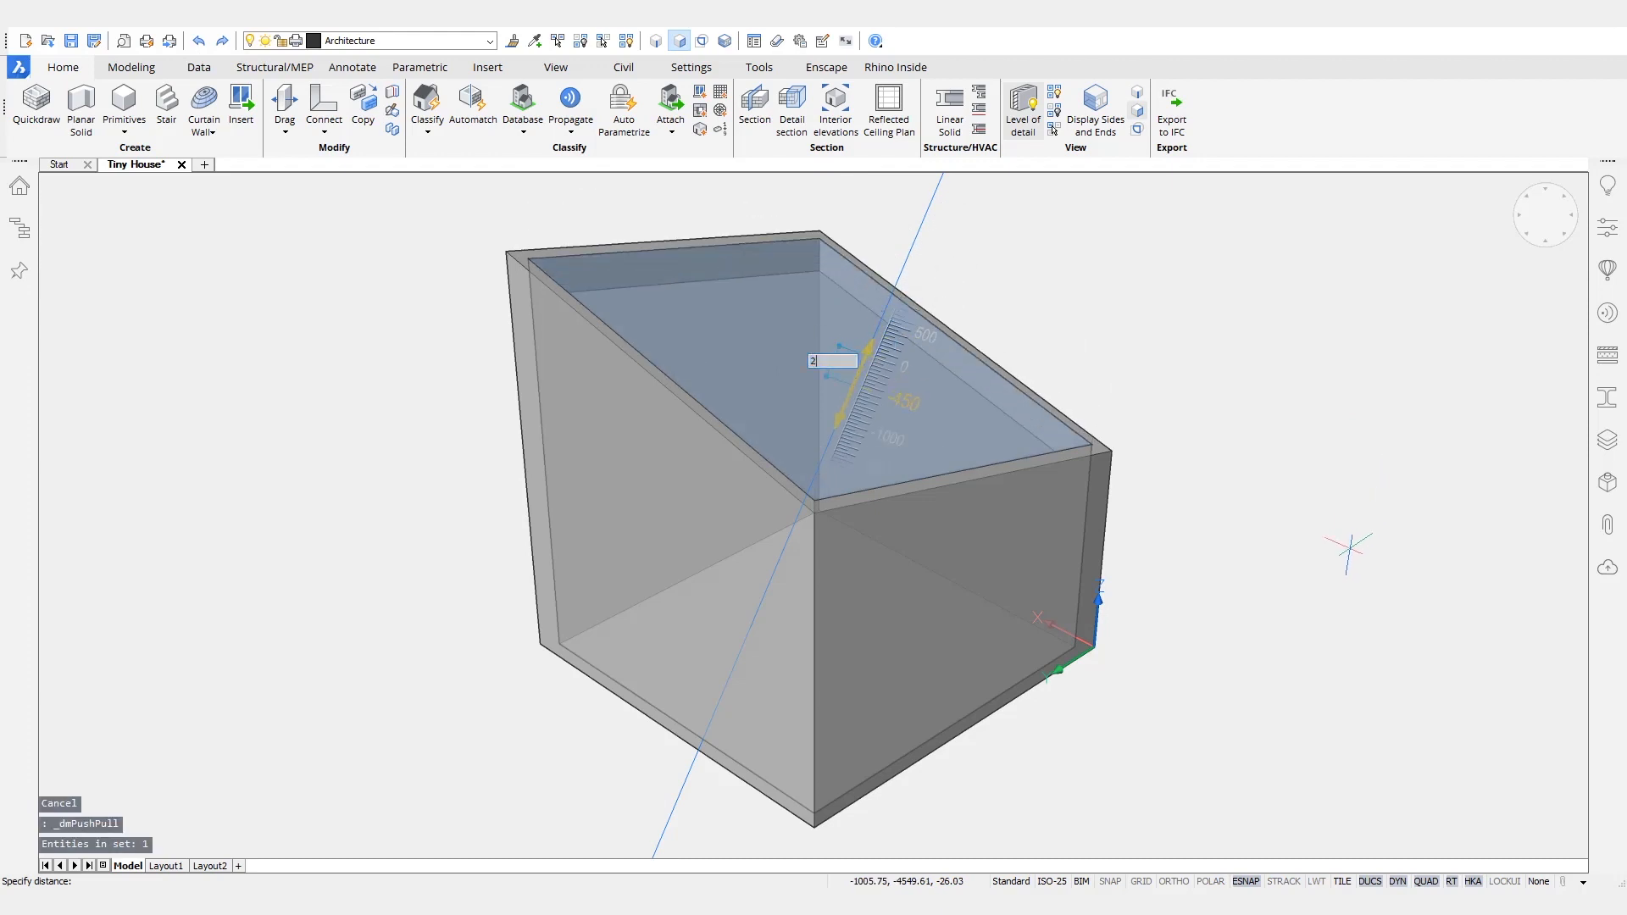
{"action": "key", "text": "Return"}
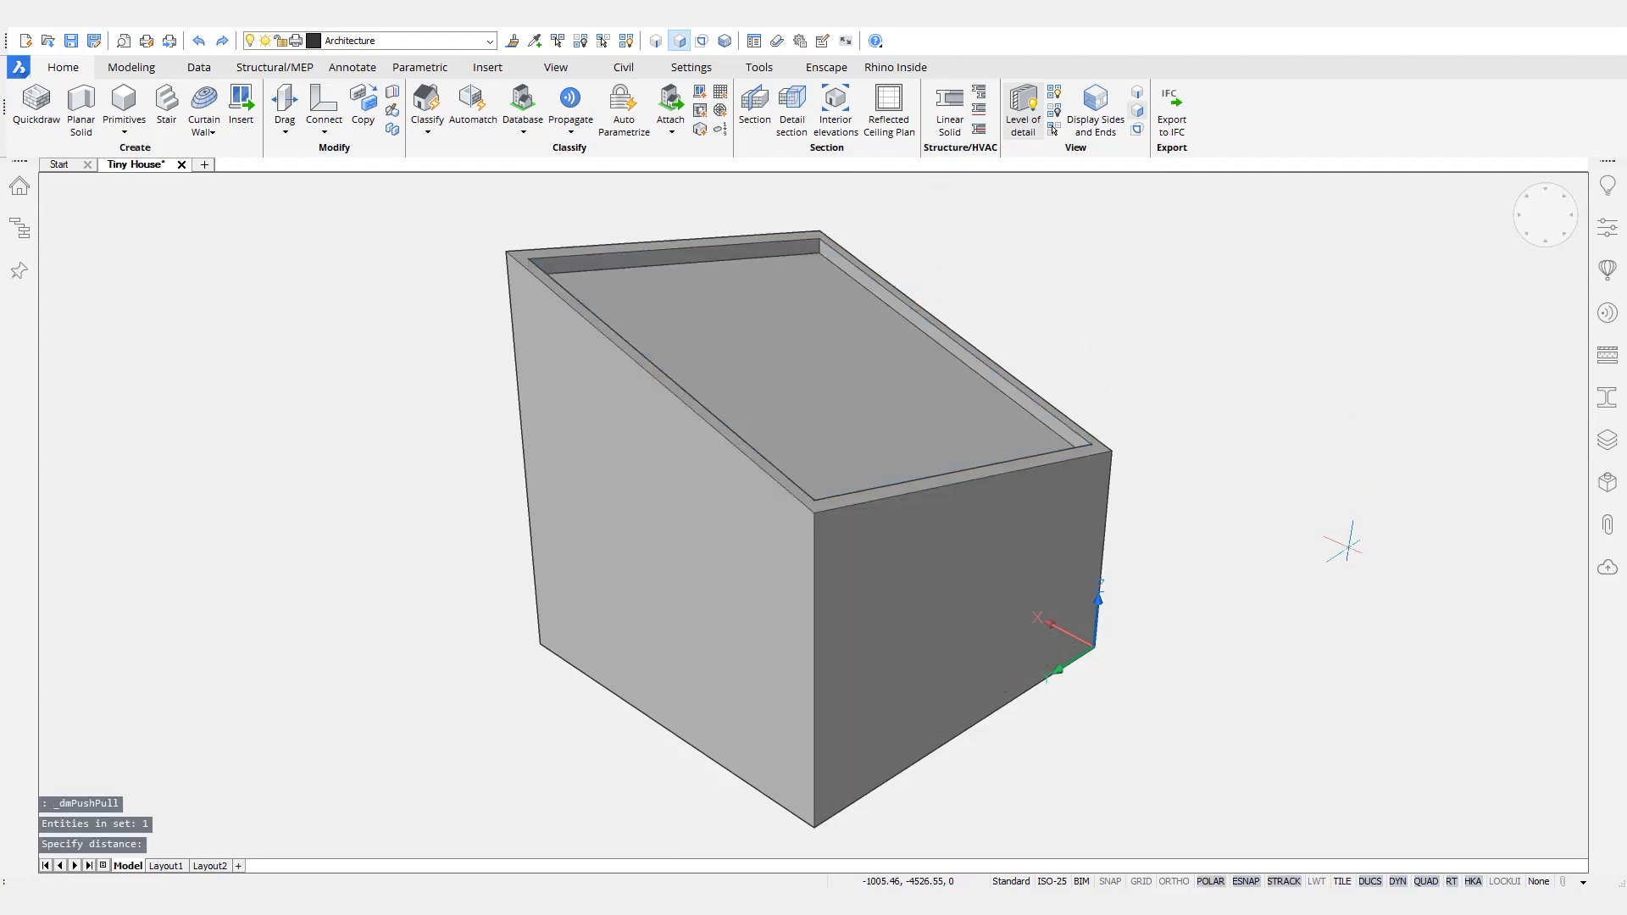
- Rotate the outer shell's bottom face about its outer corner so the shell's lower edge slopes upward and exposes the core
{"action": "middle_click_drag", "start_coordinate": [899, 508], "coordinate": [818, 317], "text": "shift"}
{"action": "middle_click_drag", "start_coordinate": [1372, 678], "coordinate": [1305, 556], "text": "shift"}
{"action": "scroll", "coordinate": [1305, 556], "scroll_direction": "up", "scroll_amount": 1}
{"action": "mouse_move", "coordinate": [1218, 562]}
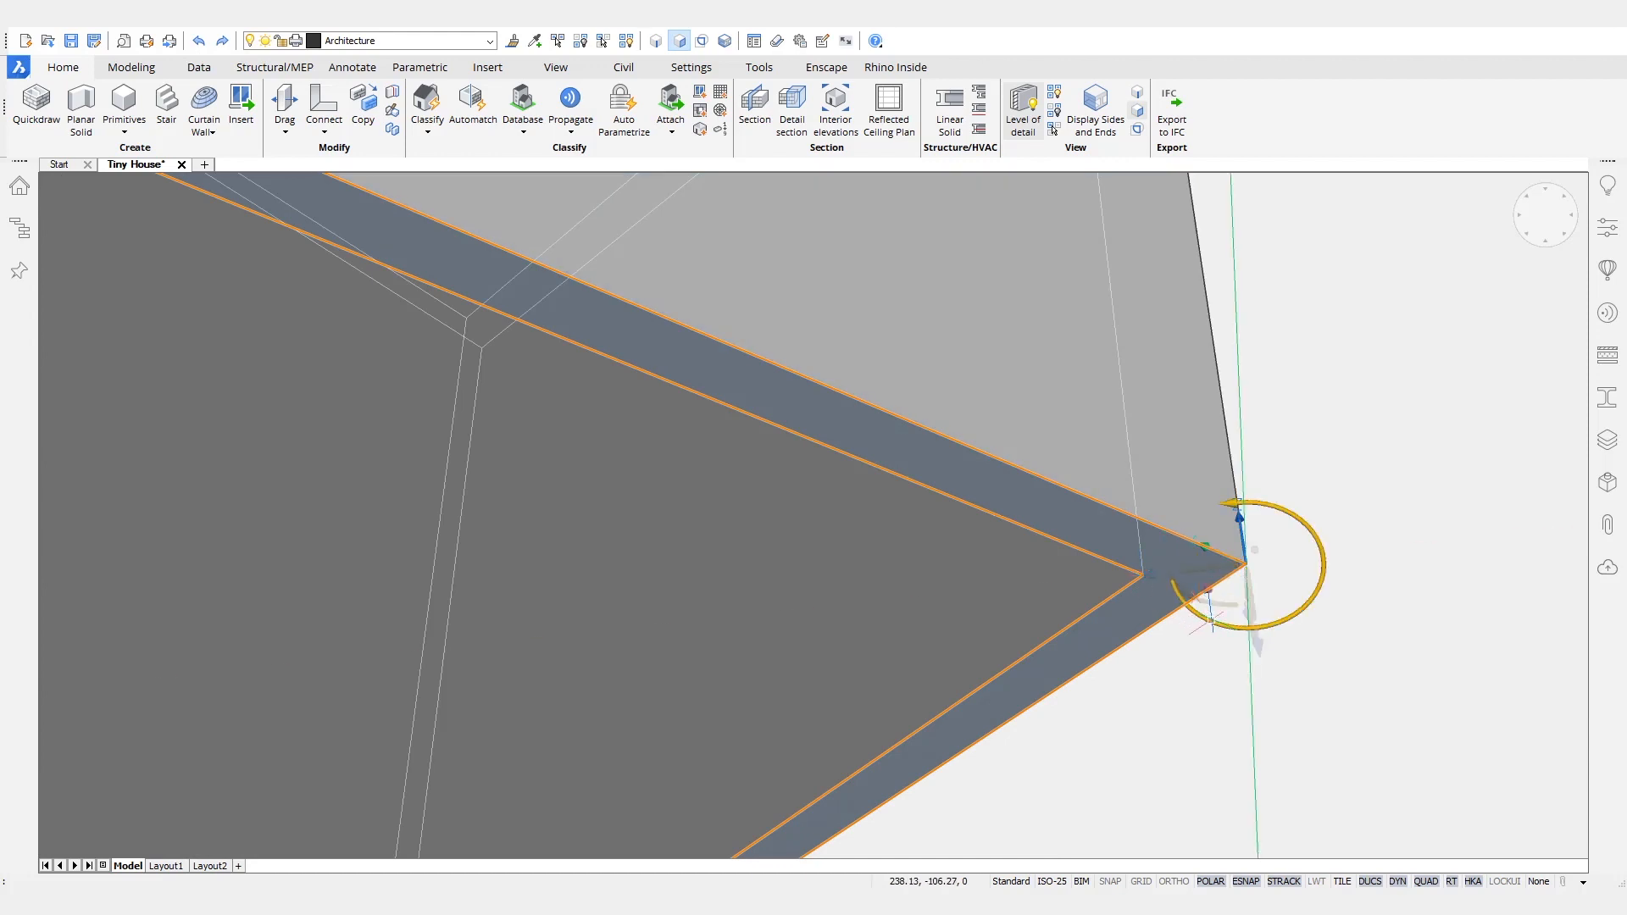
{"action": "left_click", "coordinate": [1212, 621]}
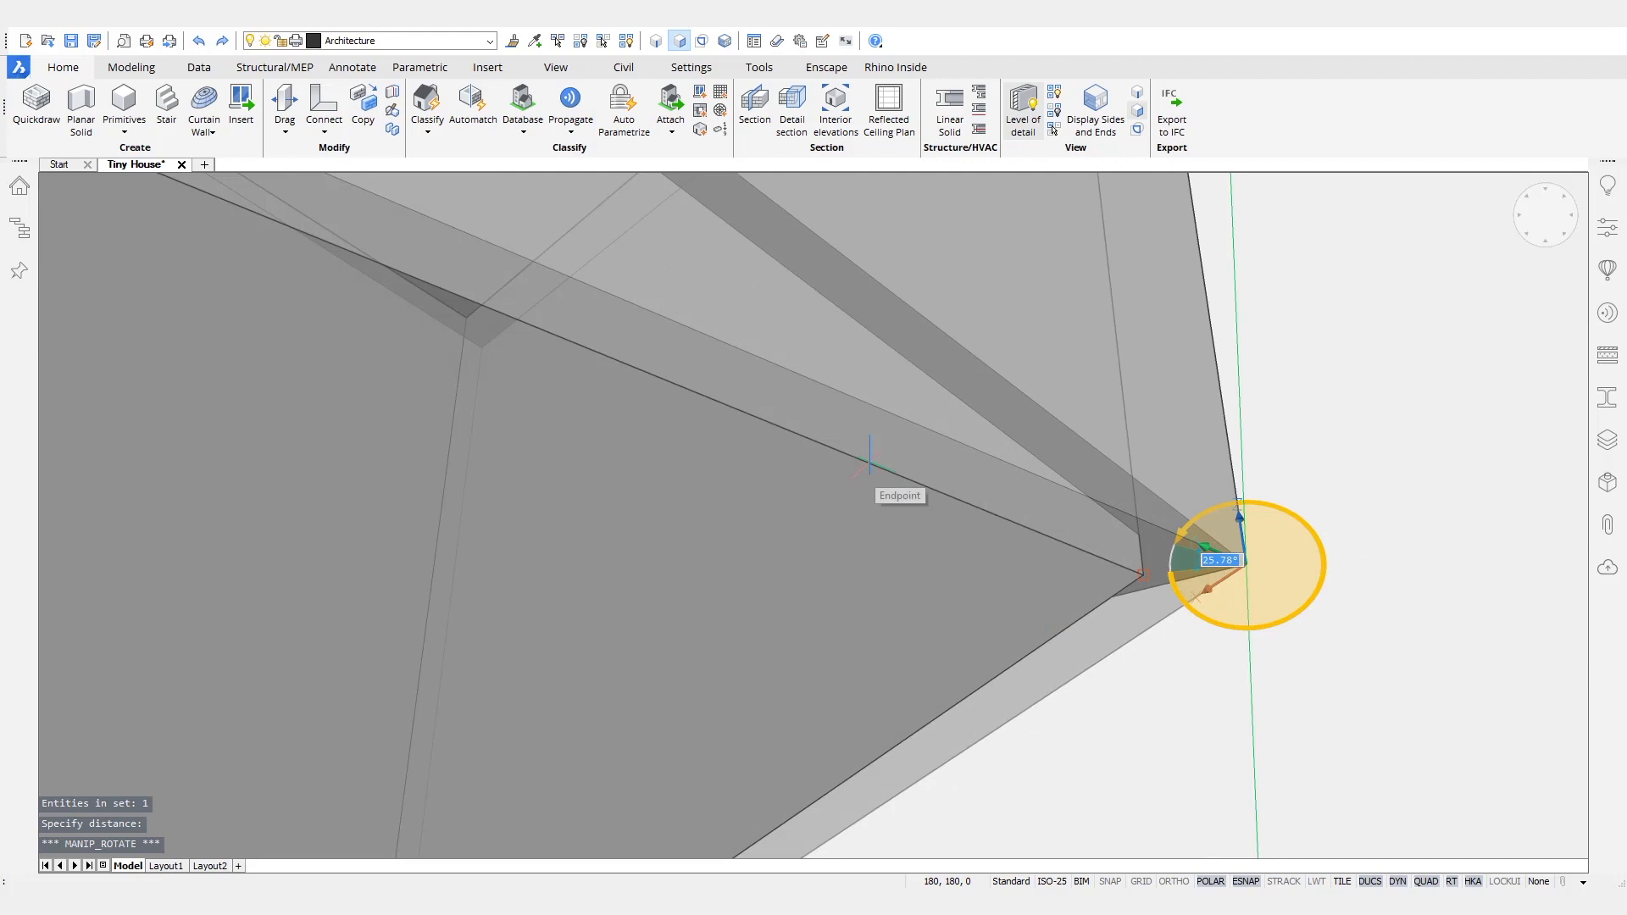
{"action": "key", "text": "Escape"}
{"action": "scroll", "coordinate": [1115, 481], "scroll_direction": "down", "scroll_amount": 4}
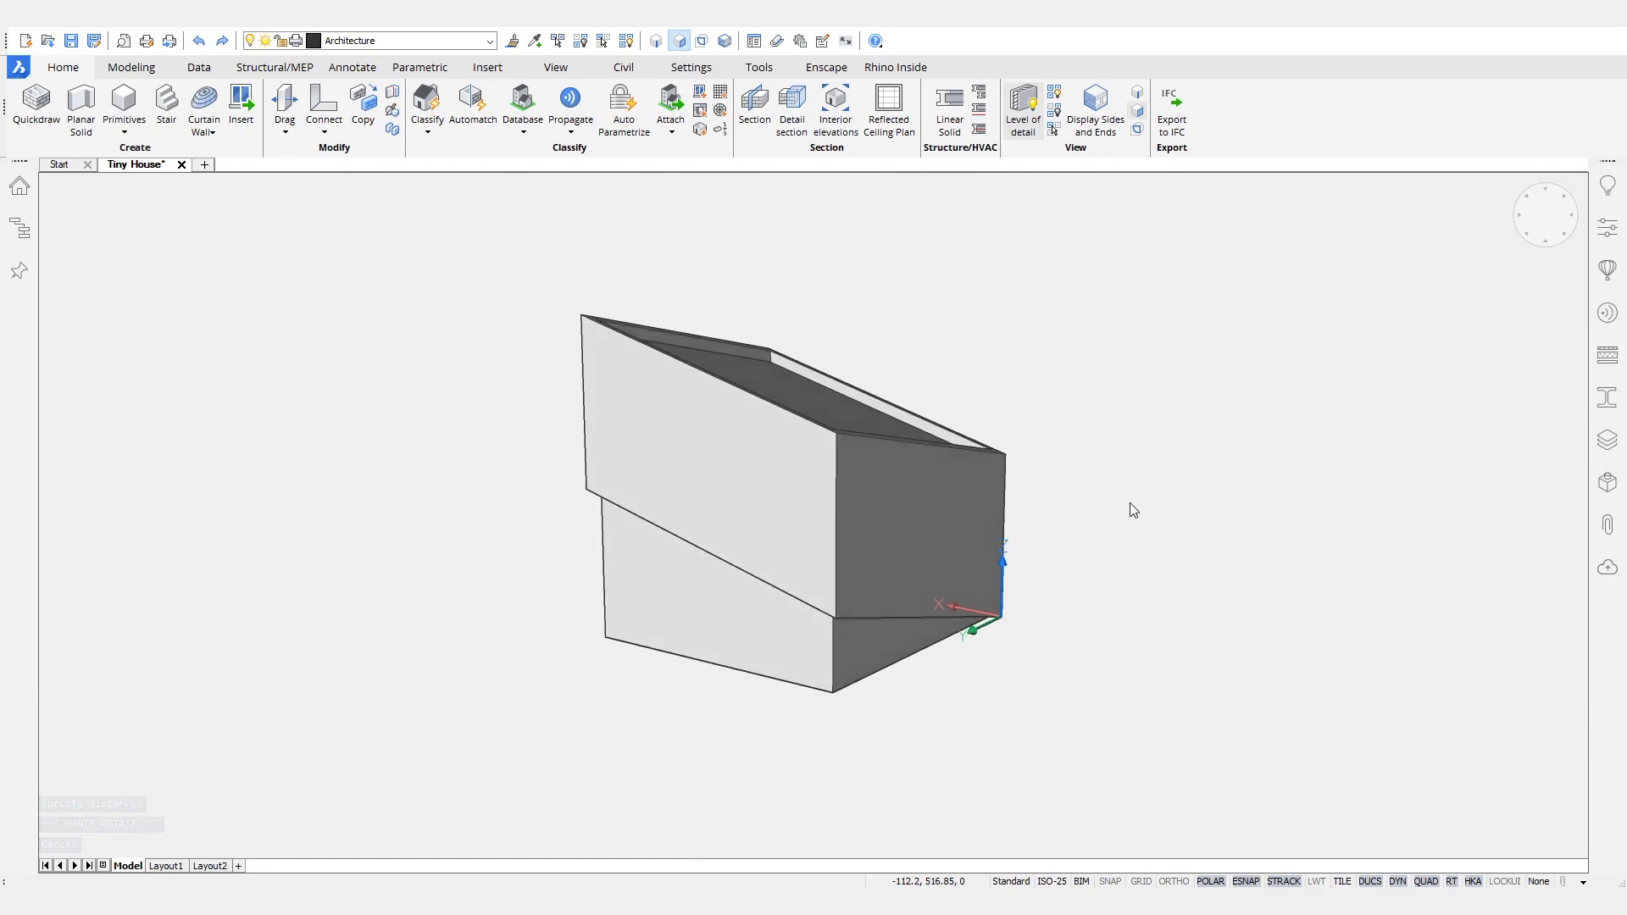
- Turn off the UCS icon and limit the compositions list to those in the project
{"action": "type", "text": "of"}
{"action": "key", "text": "Return"}
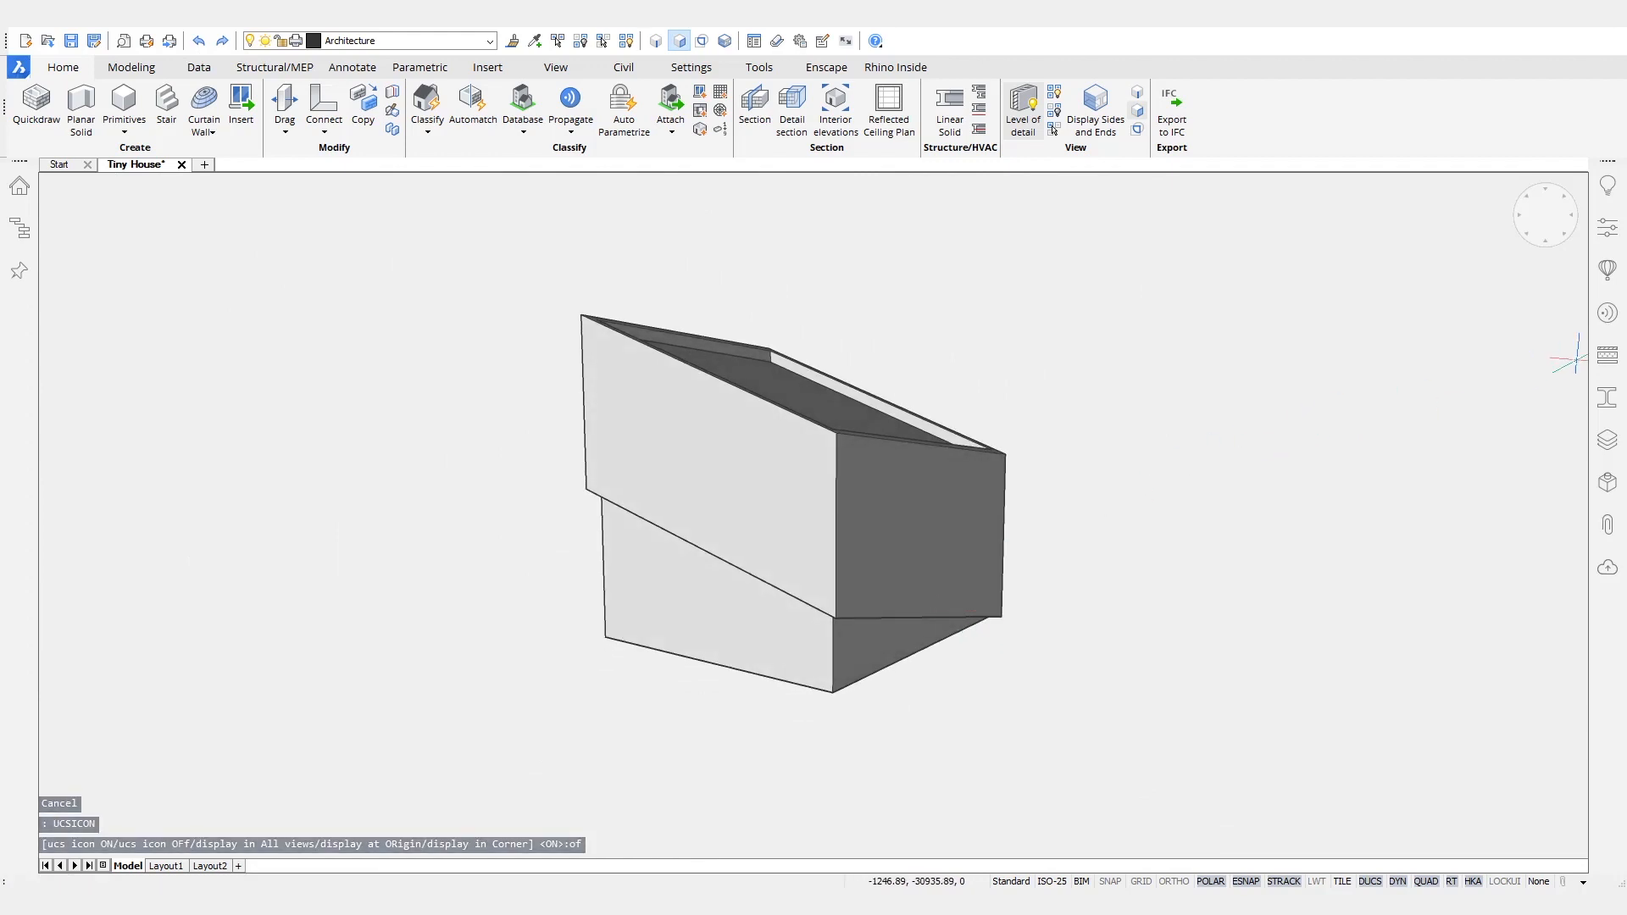
{"action": "left_click", "coordinate": [1607, 355]}
{"action": "left_click", "coordinate": [1564, 184]}
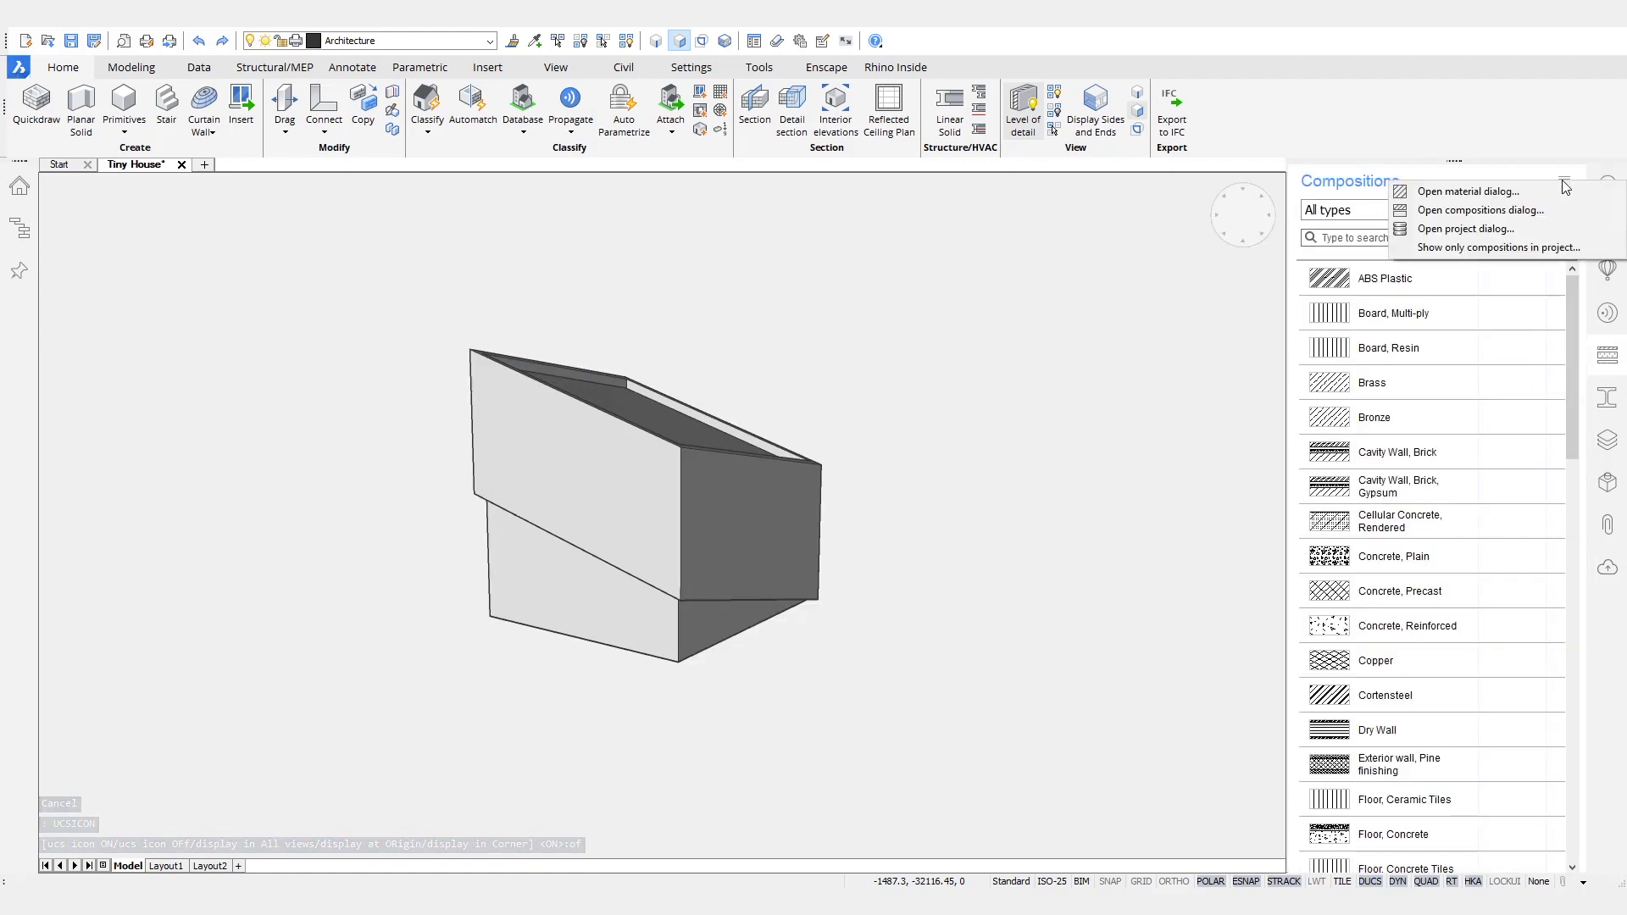
{"action": "left_click", "coordinate": [1491, 247]}
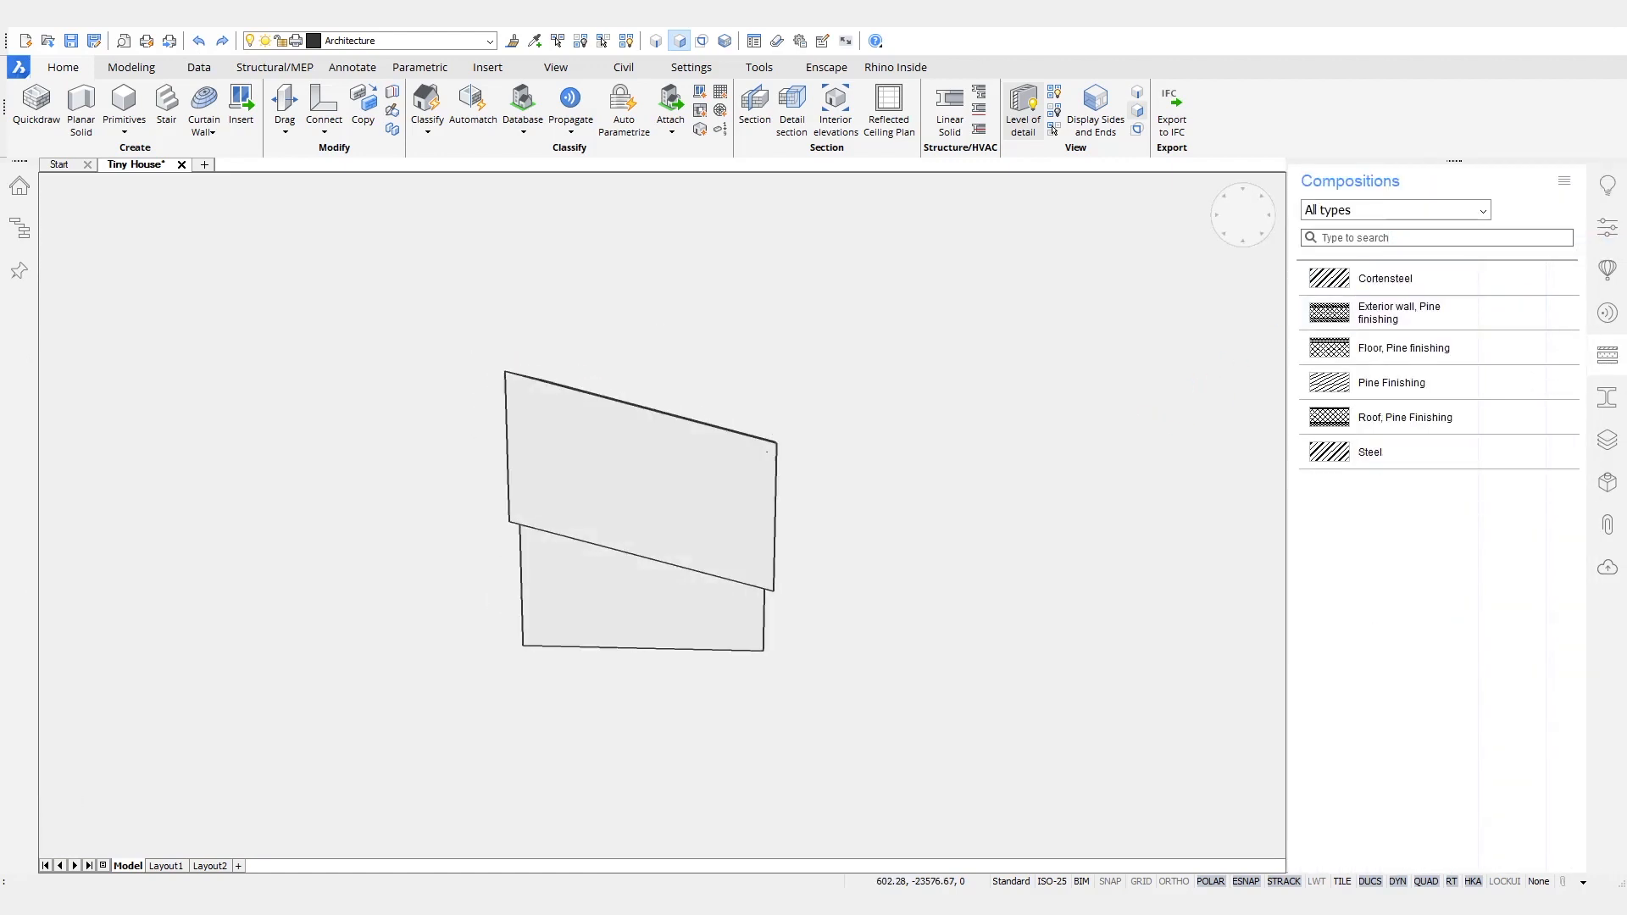
- Assign the Pine Finishing composition to the inner core and Cortensteel to the outer shell
{"action": "left_click_drag", "start_coordinate": [1403, 387], "coordinate": [1232, 445]}
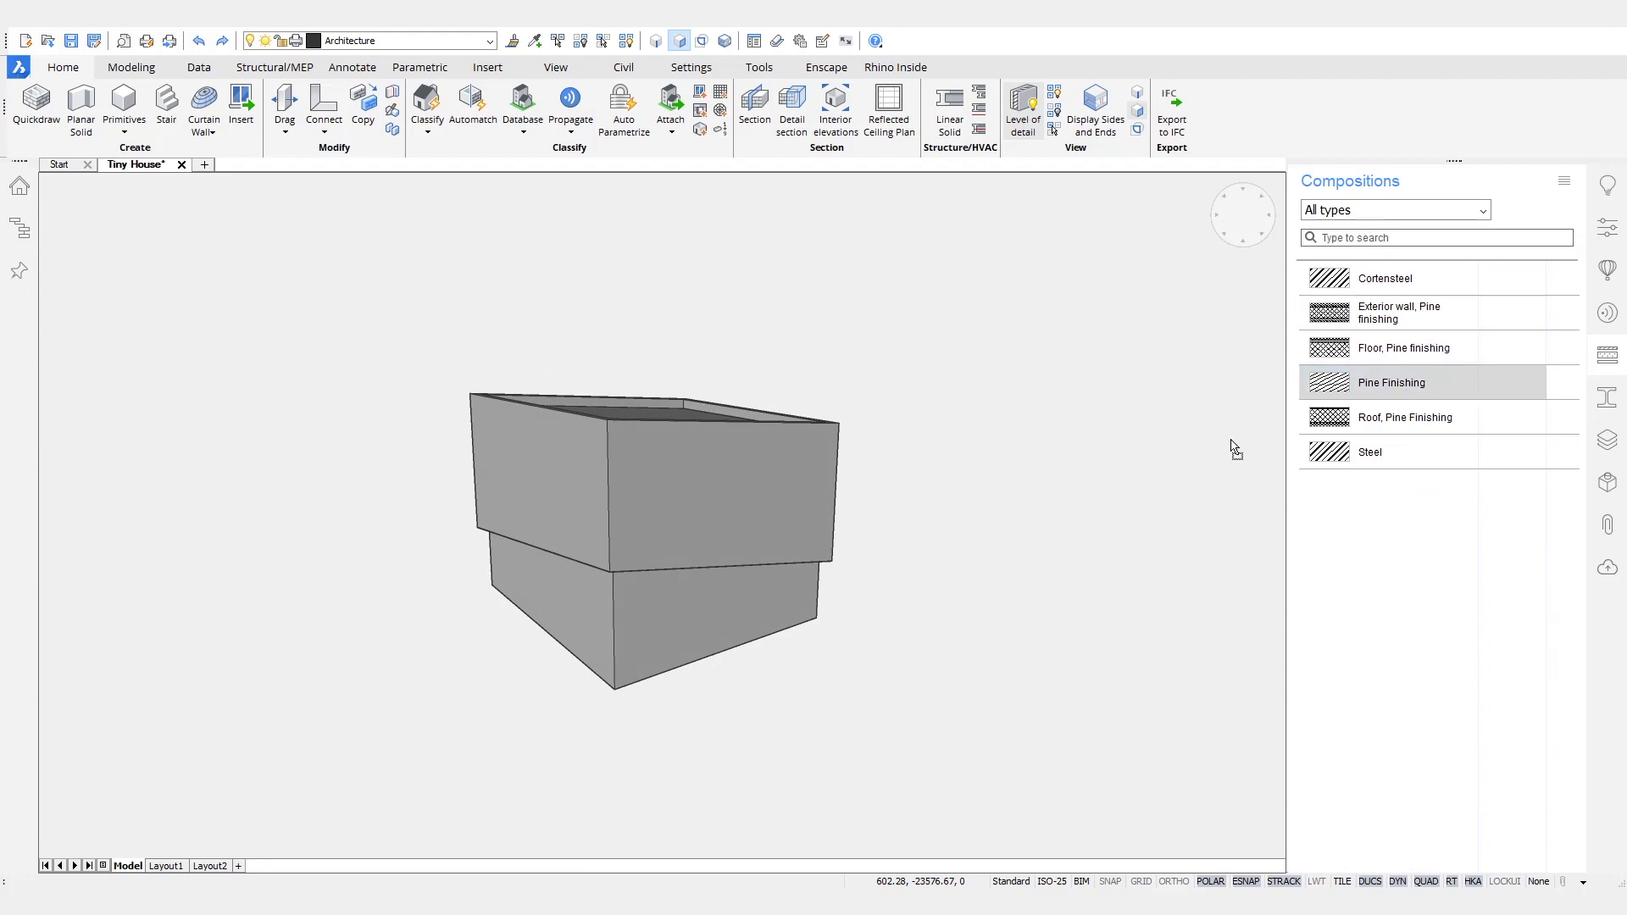
{"action": "left_click_drag", "start_coordinate": [738, 617], "coordinate": [740, 616]}
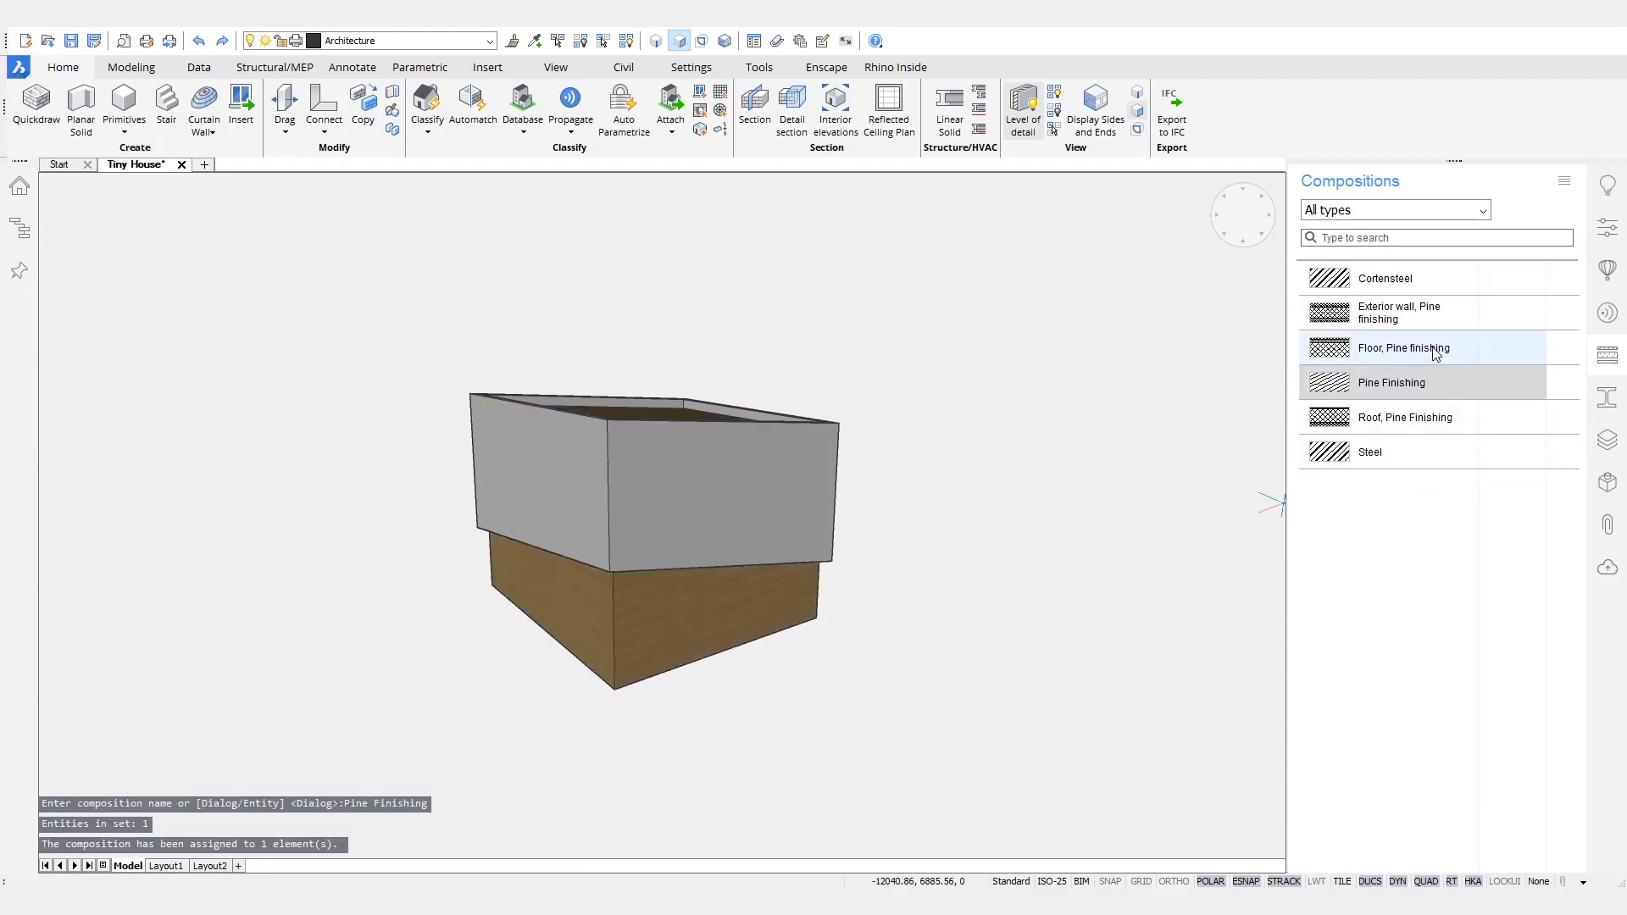
{"action": "left_click_drag", "start_coordinate": [797, 501], "coordinate": [797, 503]}
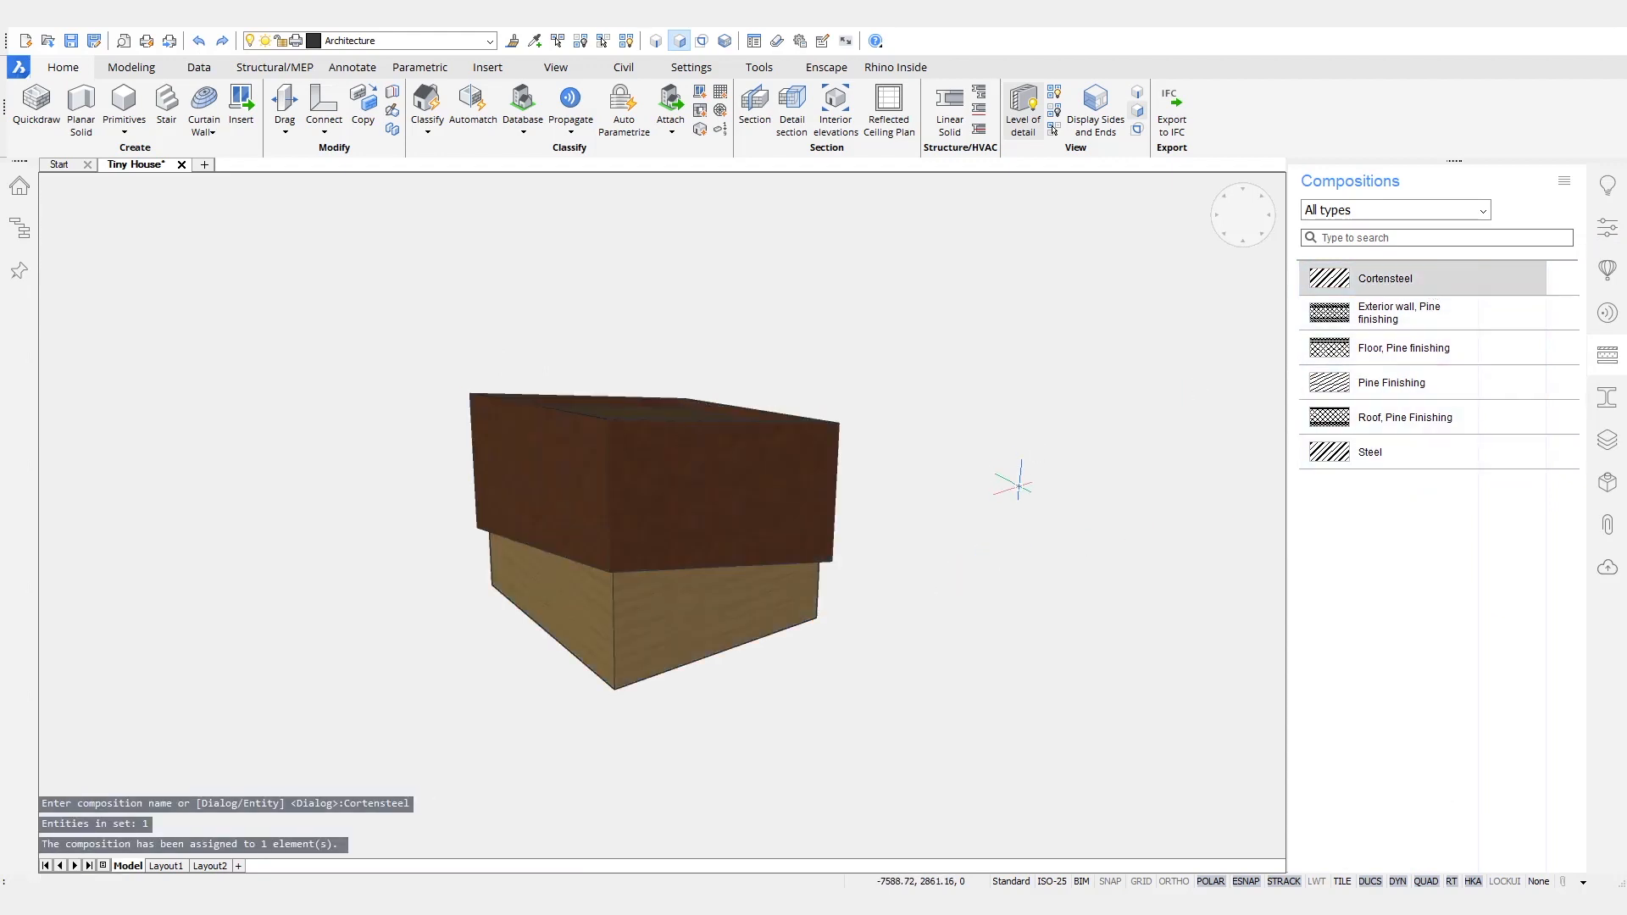
- Place a BIM section parallel to a side wall, offset into the house so that it cuts through both solids
{"action": "middle_click_drag", "start_coordinate": [1038, 509], "coordinate": [1108, 566], "text": "shift"}
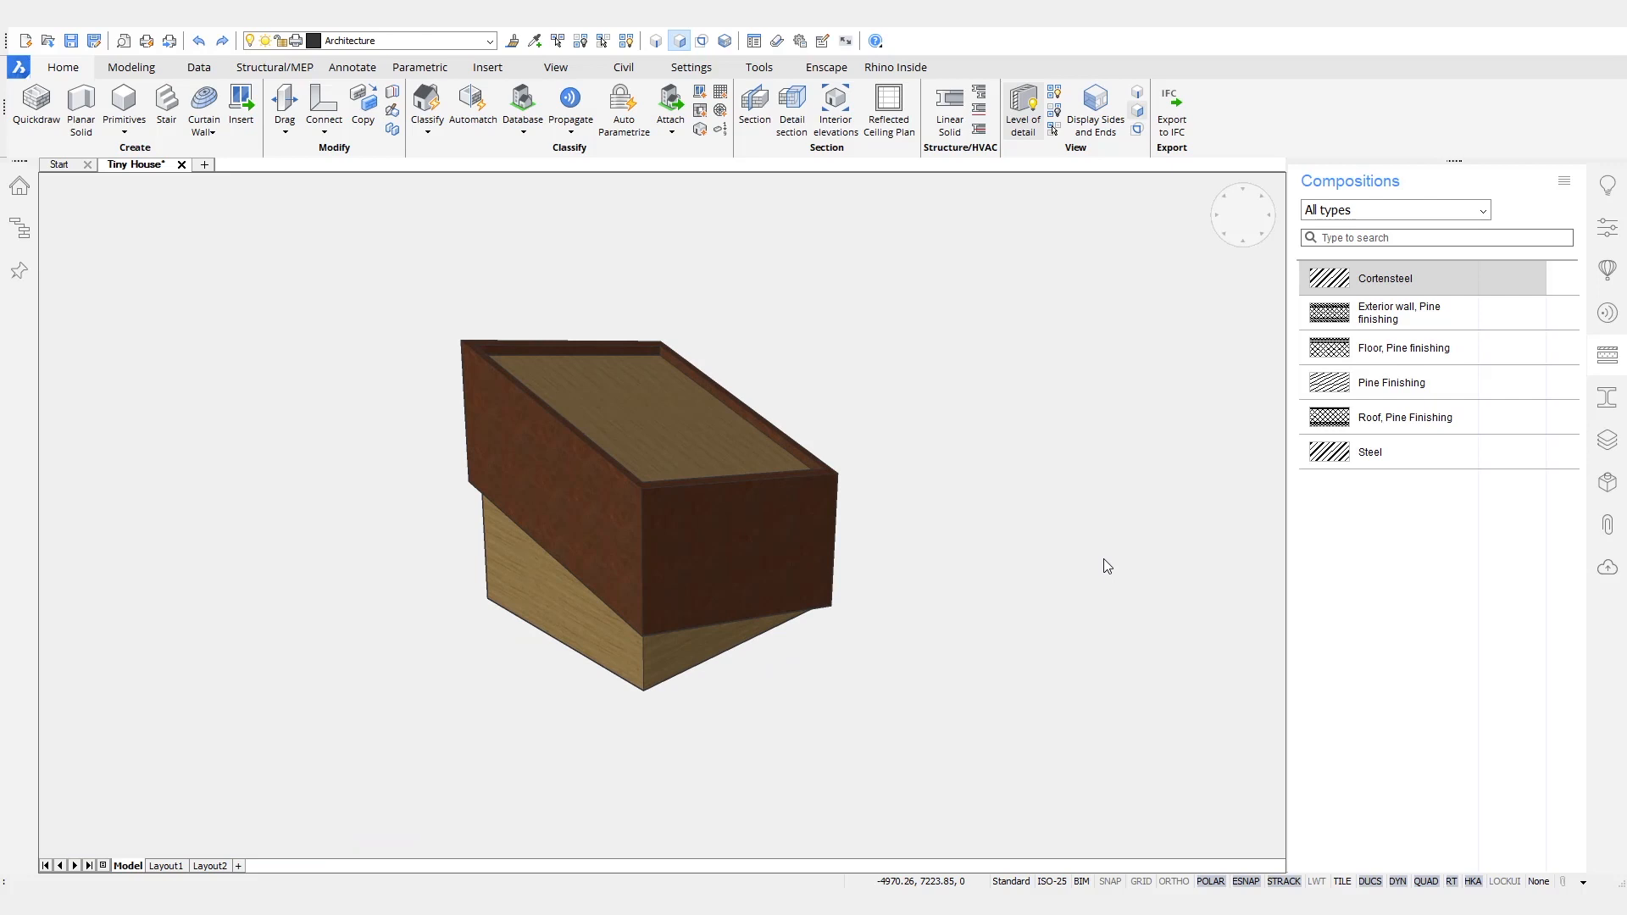
{"action": "middle_click_drag", "start_coordinate": [1106, 566], "coordinate": [981, 503], "text": "shift"}
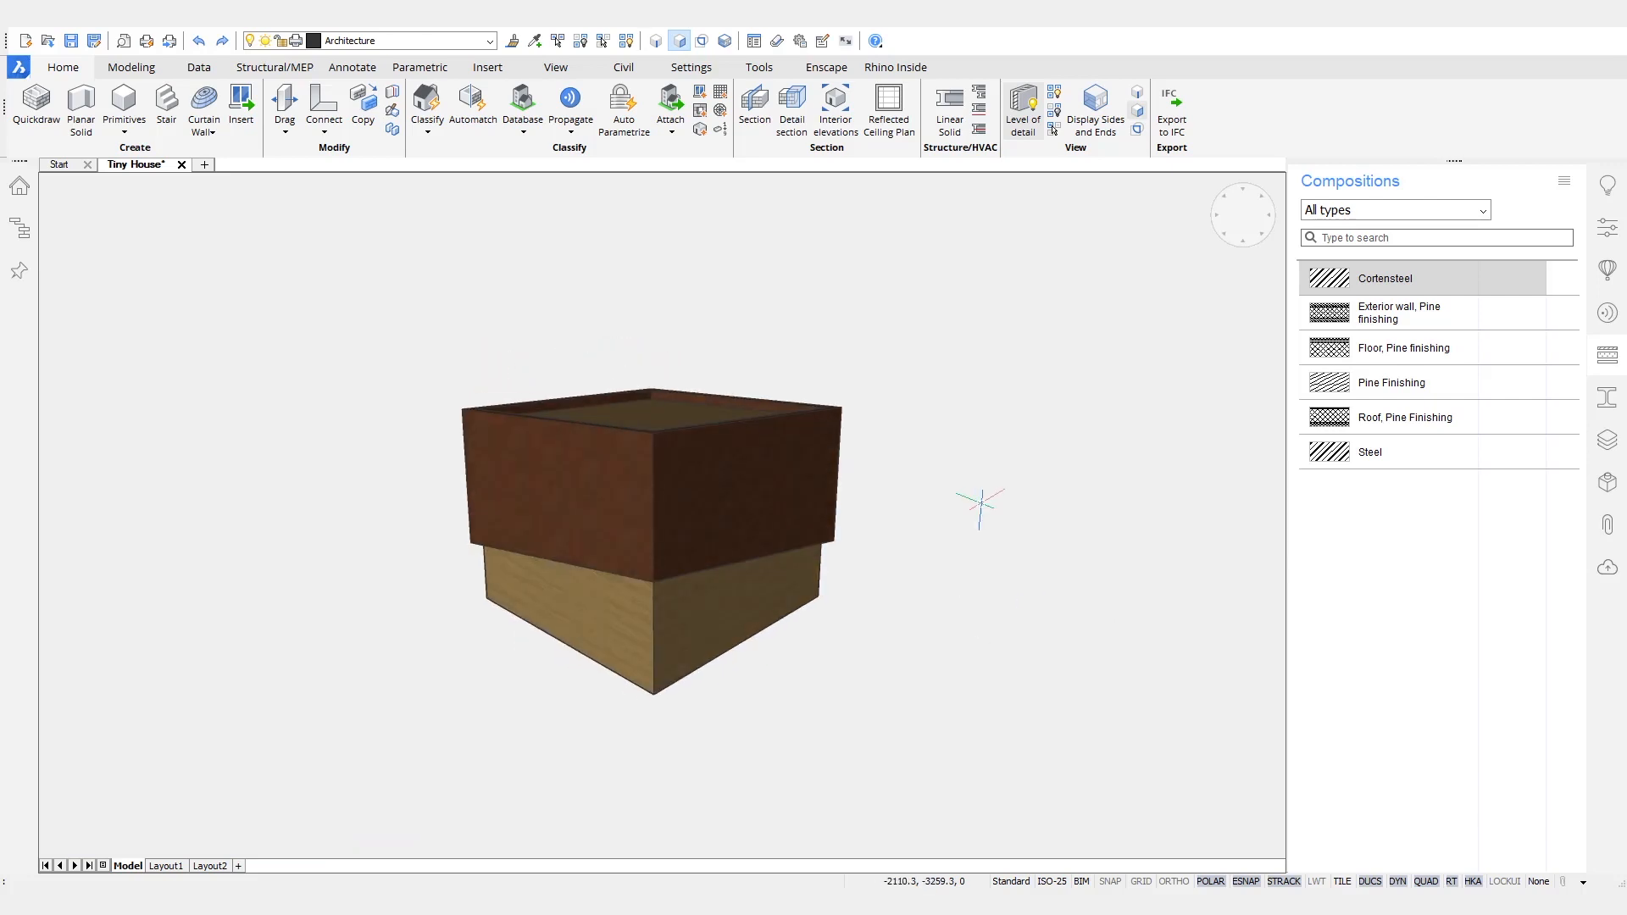
{"action": "mouse_move", "coordinate": [988, 546]}
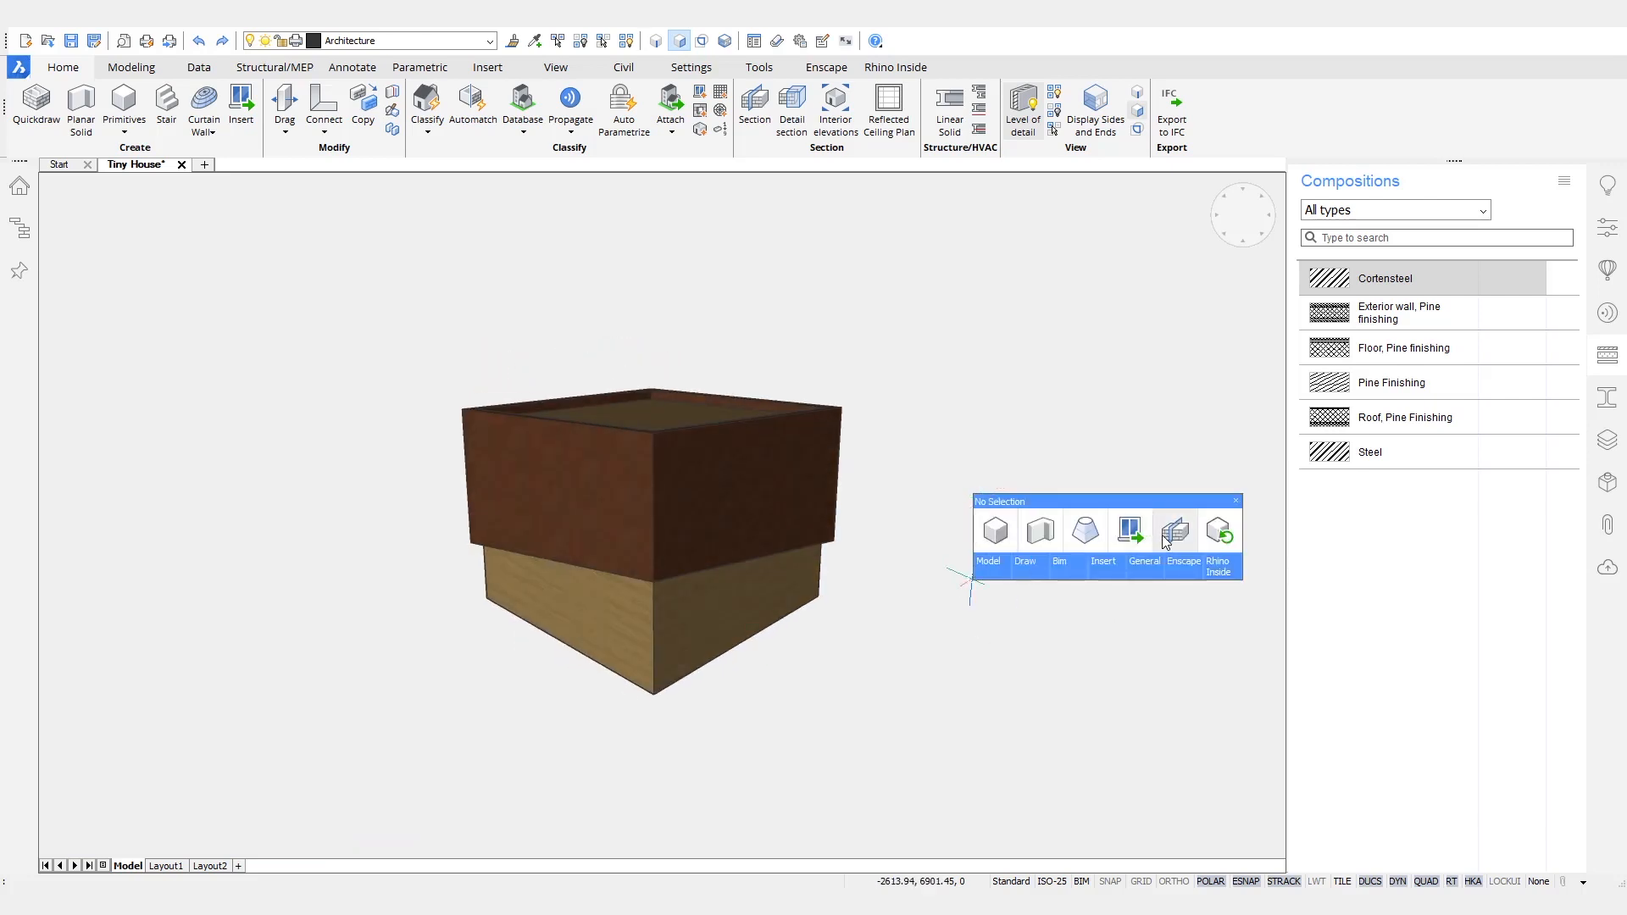
{"action": "left_click", "coordinate": [1166, 543]}
{"action": "left_click", "coordinate": [705, 625]}
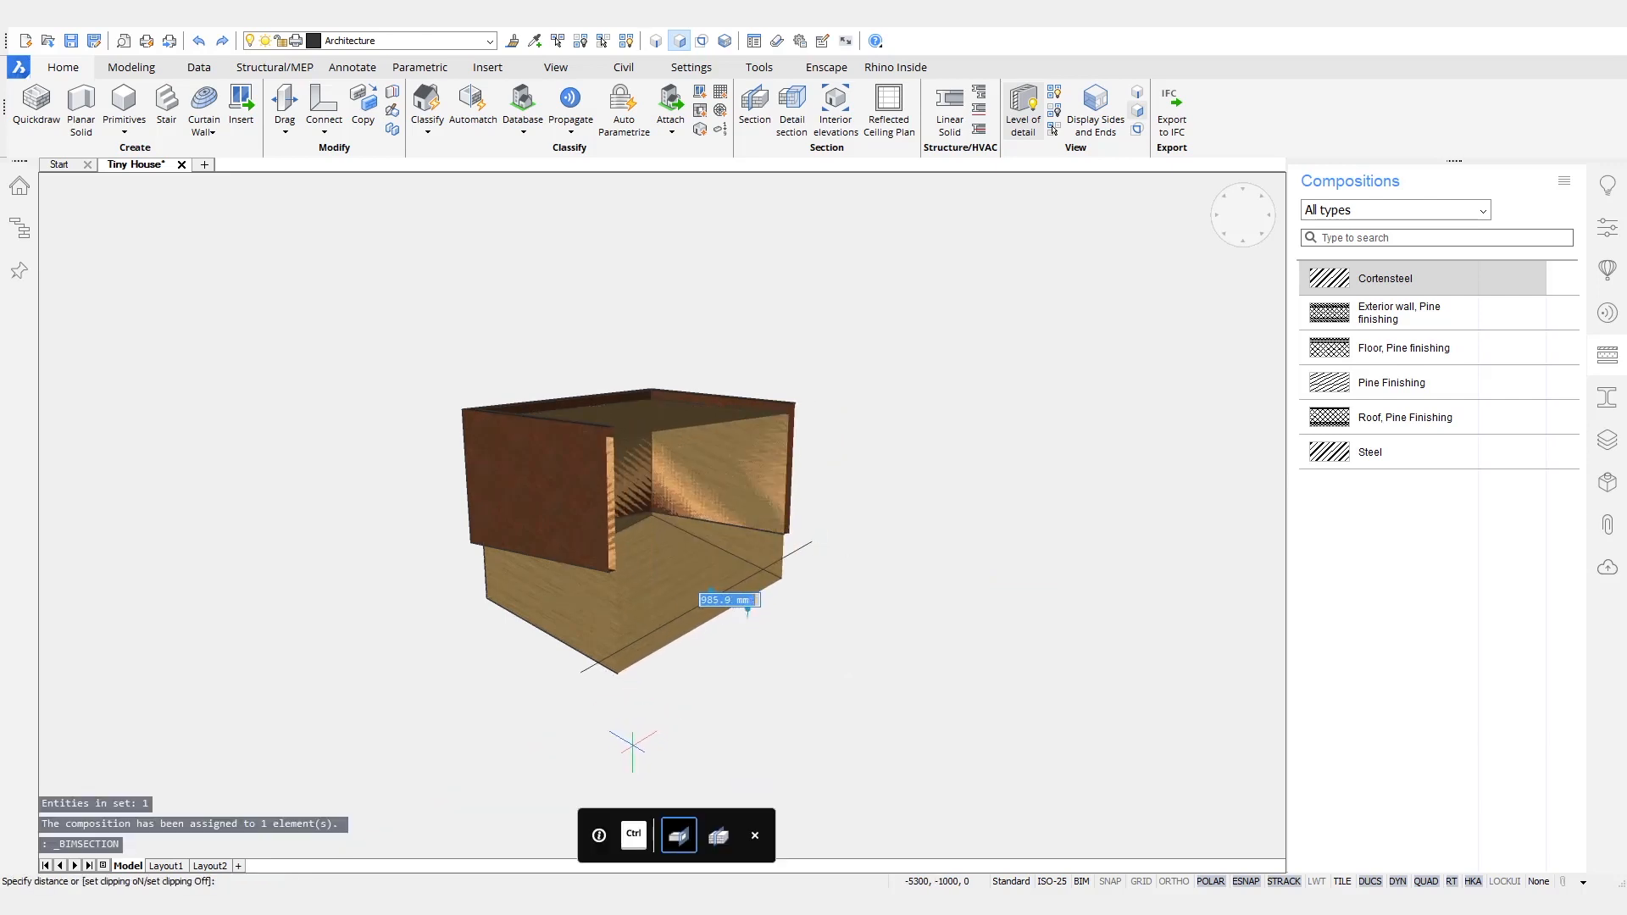
{"action": "left_click", "coordinate": [694, 578]}
{"action": "scroll", "coordinate": [705, 535], "scroll_direction": "up", "scroll_amount": 2}
{"action": "mouse_move", "coordinate": [993, 600]}
{"action": "middle_mouse_down", "text": "shift"}
{"action": "mouse_move", "coordinate": [967, 592]}
{"action": "mouse_move", "coordinate": [1030, 612]}
{"action": "mouse_move", "coordinate": [1021, 584]}
{"action": "middle_mouse_up", "text": "shift"}
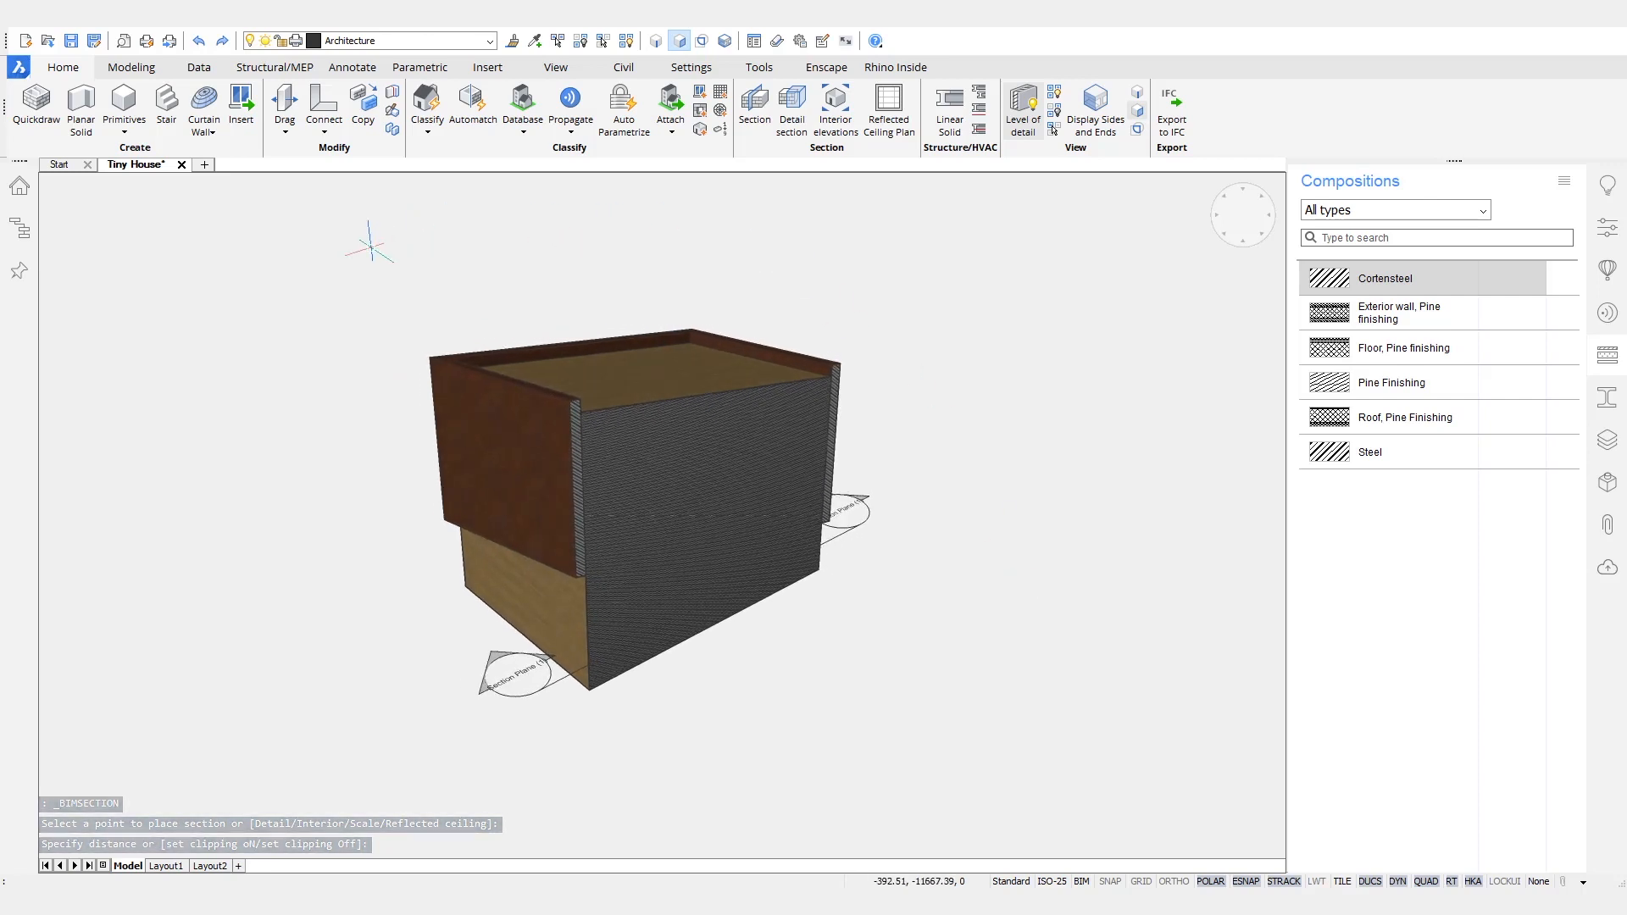
- Hollow out the pine core with the Shell command, using an offset distance of 170
{"action": "left_click", "coordinate": [146, 73]}
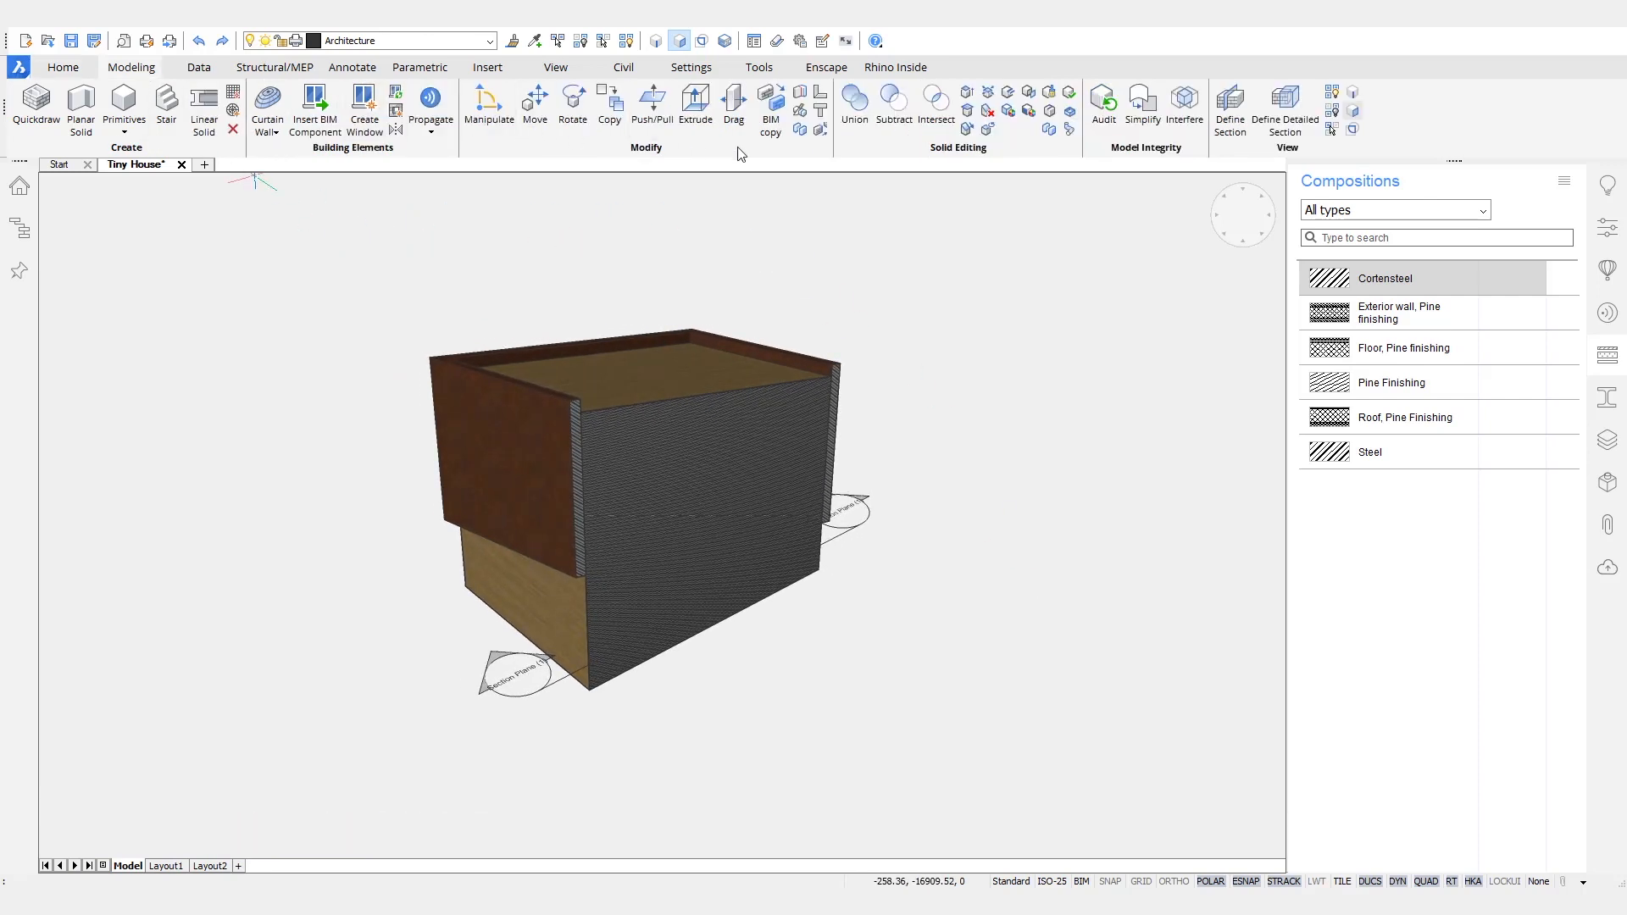
{"action": "left_click", "coordinate": [1071, 119]}
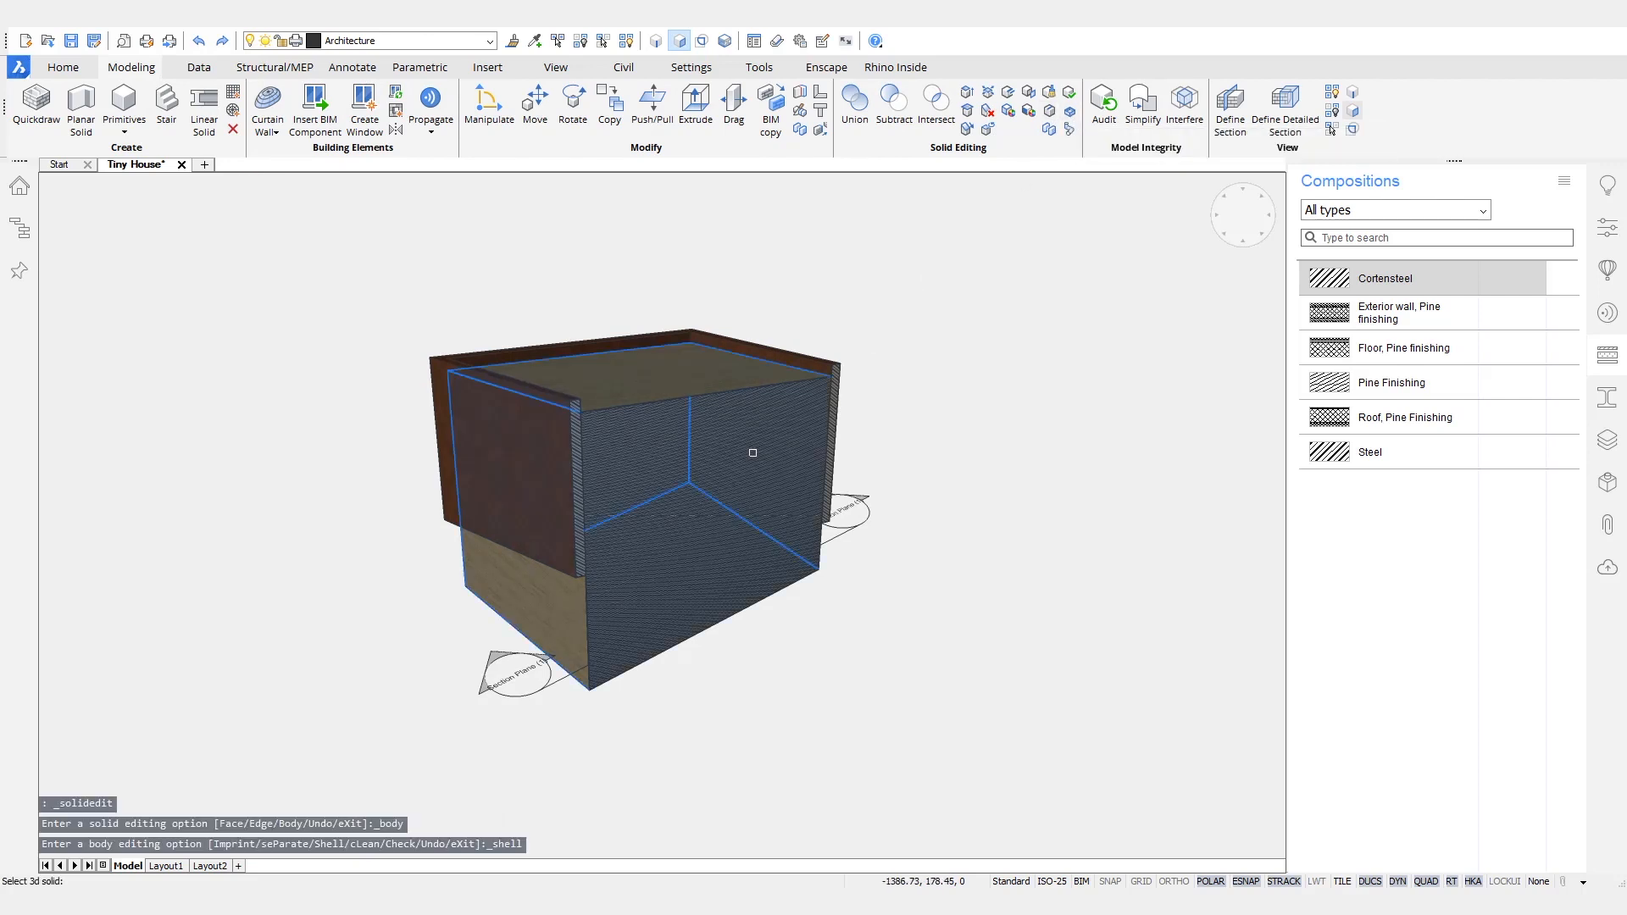
{"action": "left_click", "coordinate": [742, 497]}
{"action": "key", "text": "Return"}
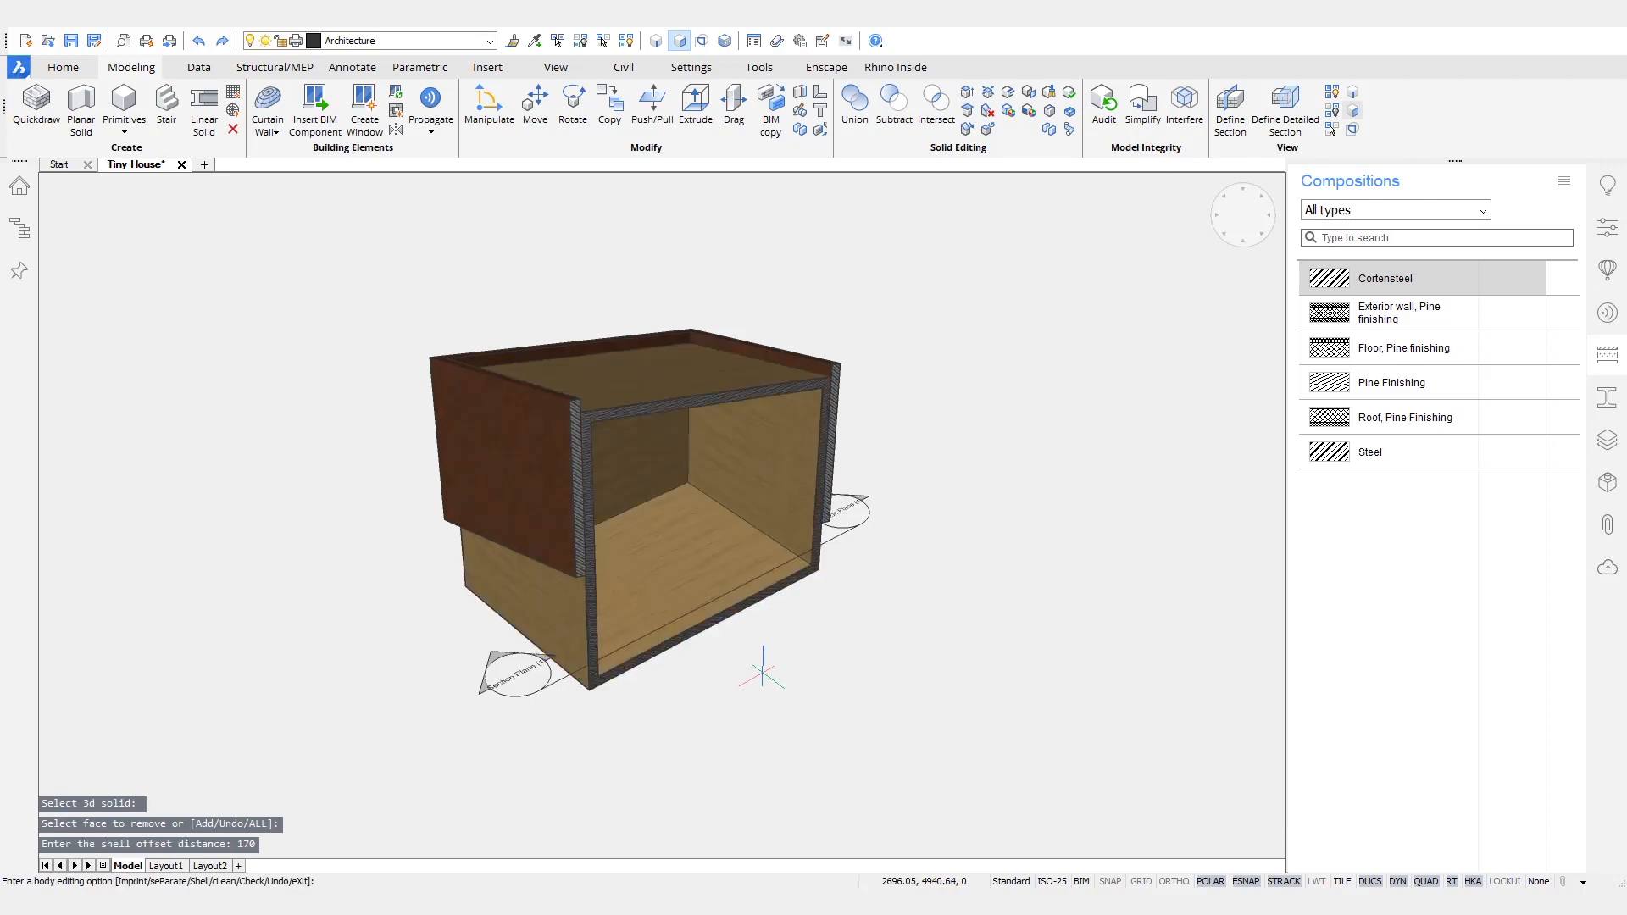
{"action": "key", "text": "Return"}
{"action": "mouse_move", "coordinate": [871, 652]}
{"action": "middle_mouse_down", "text": "shift"}
{"action": "mouse_move", "coordinate": [907, 630]}
{"action": "mouse_move", "coordinate": [882, 652]}
{"action": "middle_mouse_up", "text": "shift"}
{"action": "key", "text": "Escape"}
- Move the section plane object to the BIM_SECTIONS layer
{"action": "mouse_move", "coordinate": [829, 552]}
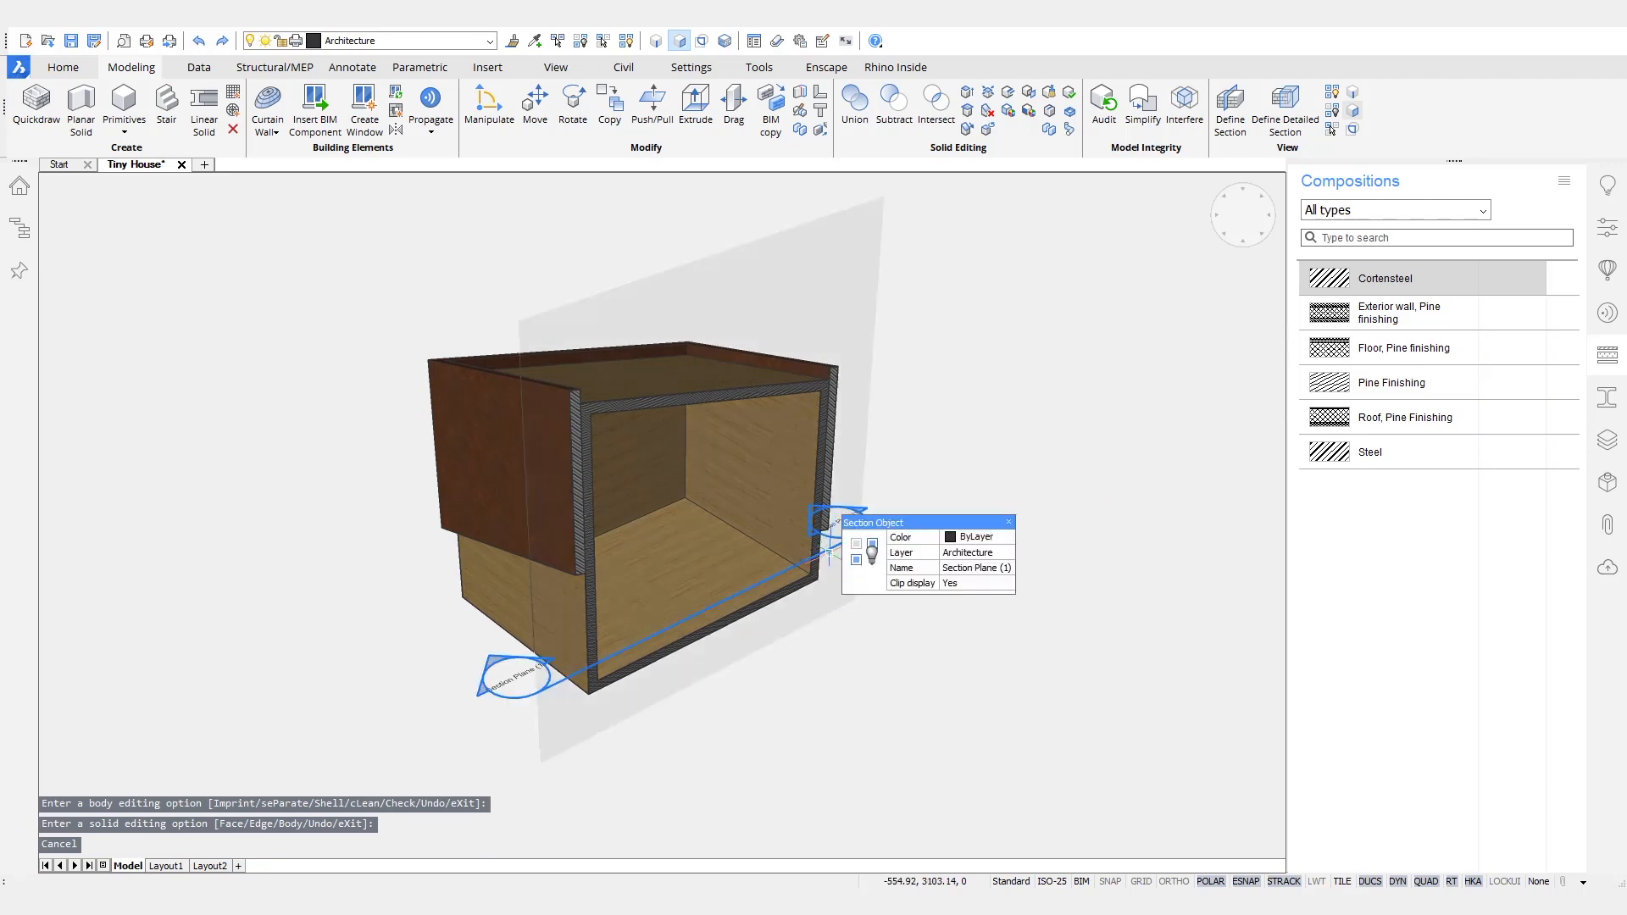
{"action": "left_click", "coordinate": [1001, 554]}
{"action": "left_click", "coordinate": [1008, 554]}
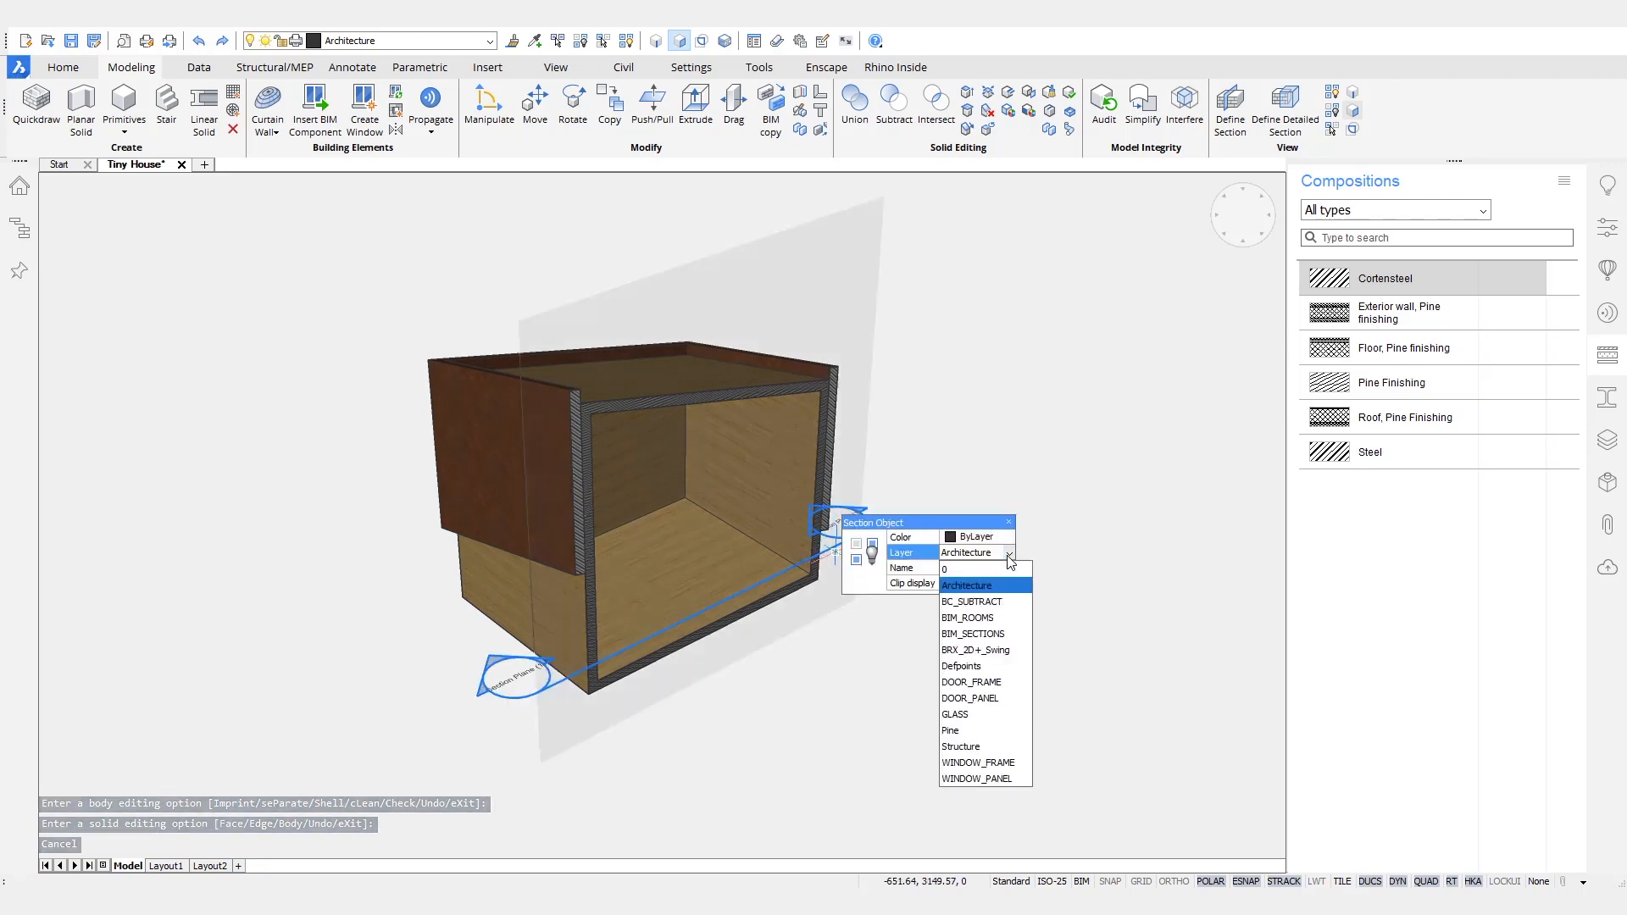
{"action": "left_click", "coordinate": [988, 641]}
- Turn off the section plane's clip display to show the complete house again
{"action": "middle_click_drag", "start_coordinate": [1017, 465], "coordinate": [784, 719], "text": "shift"}
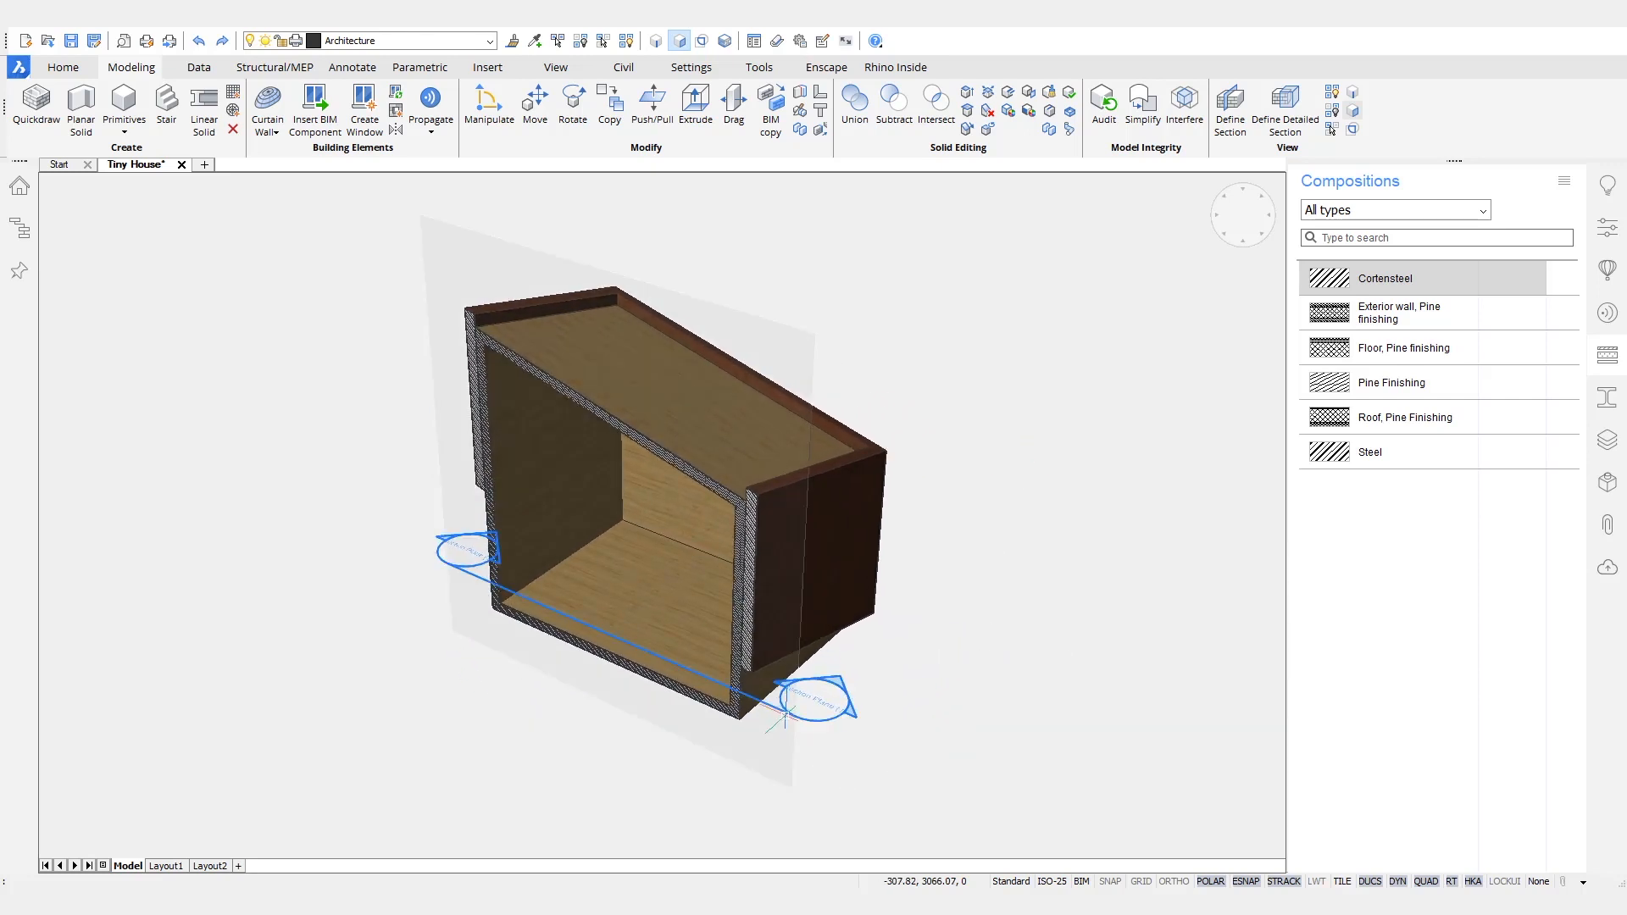
{"action": "left_click", "coordinate": [819, 719]}
{"action": "middle_click_drag", "start_coordinate": [918, 776], "coordinate": [761, 572], "text": "shift"}
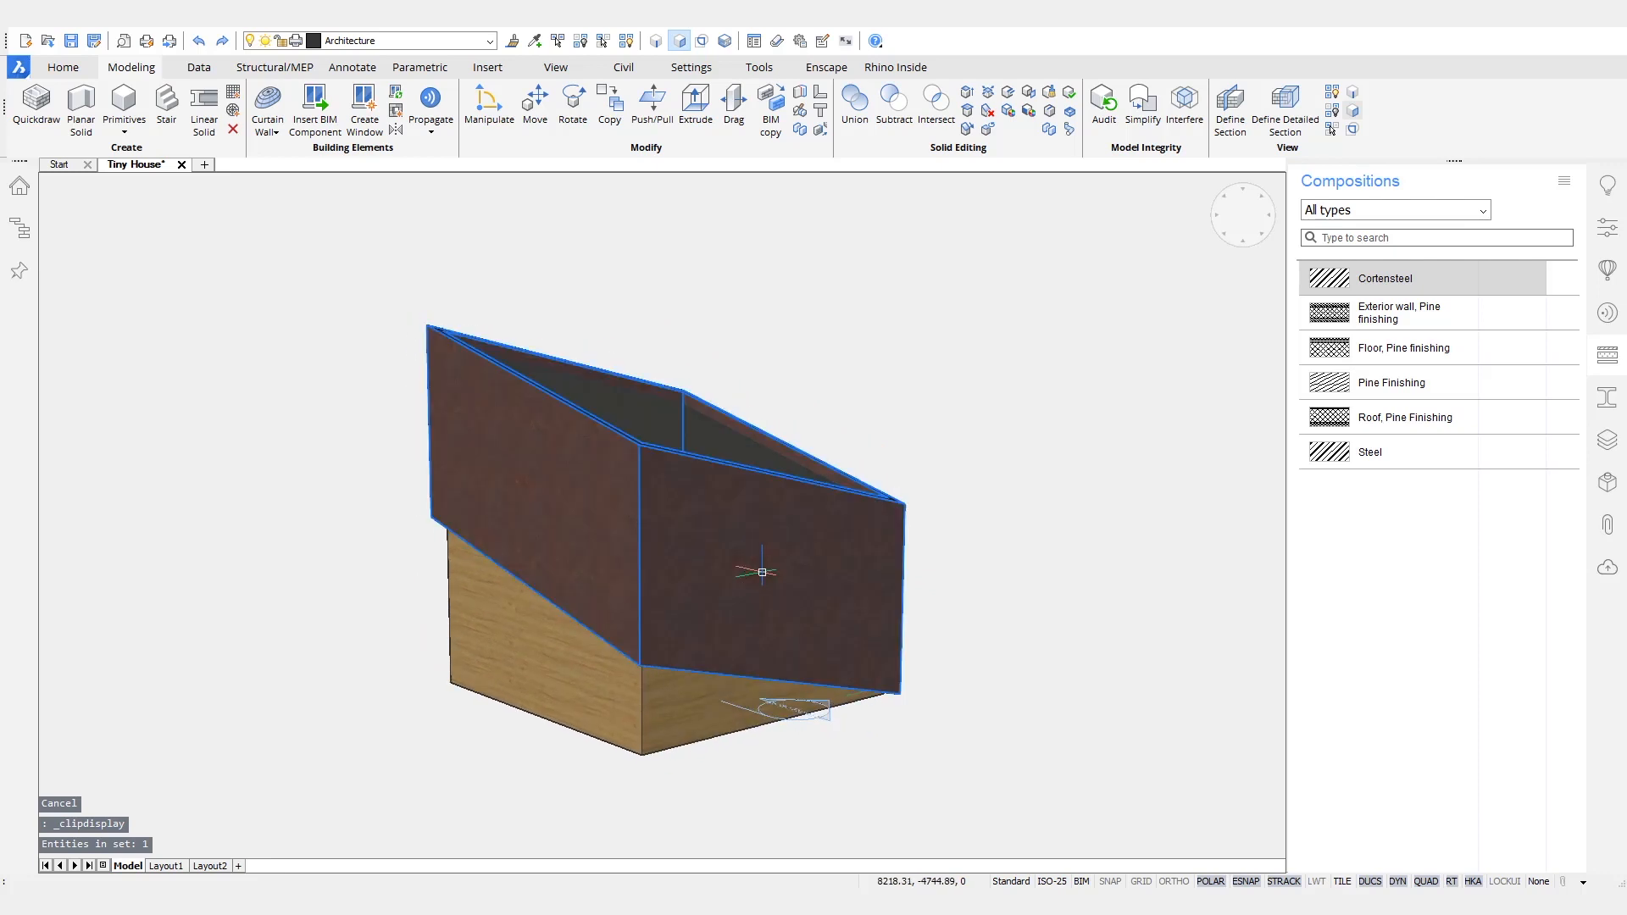
- Temporarily hide the Cortensteel outer shell so that only the pine core is shown
{"action": "mouse_move", "coordinate": [762, 572]}
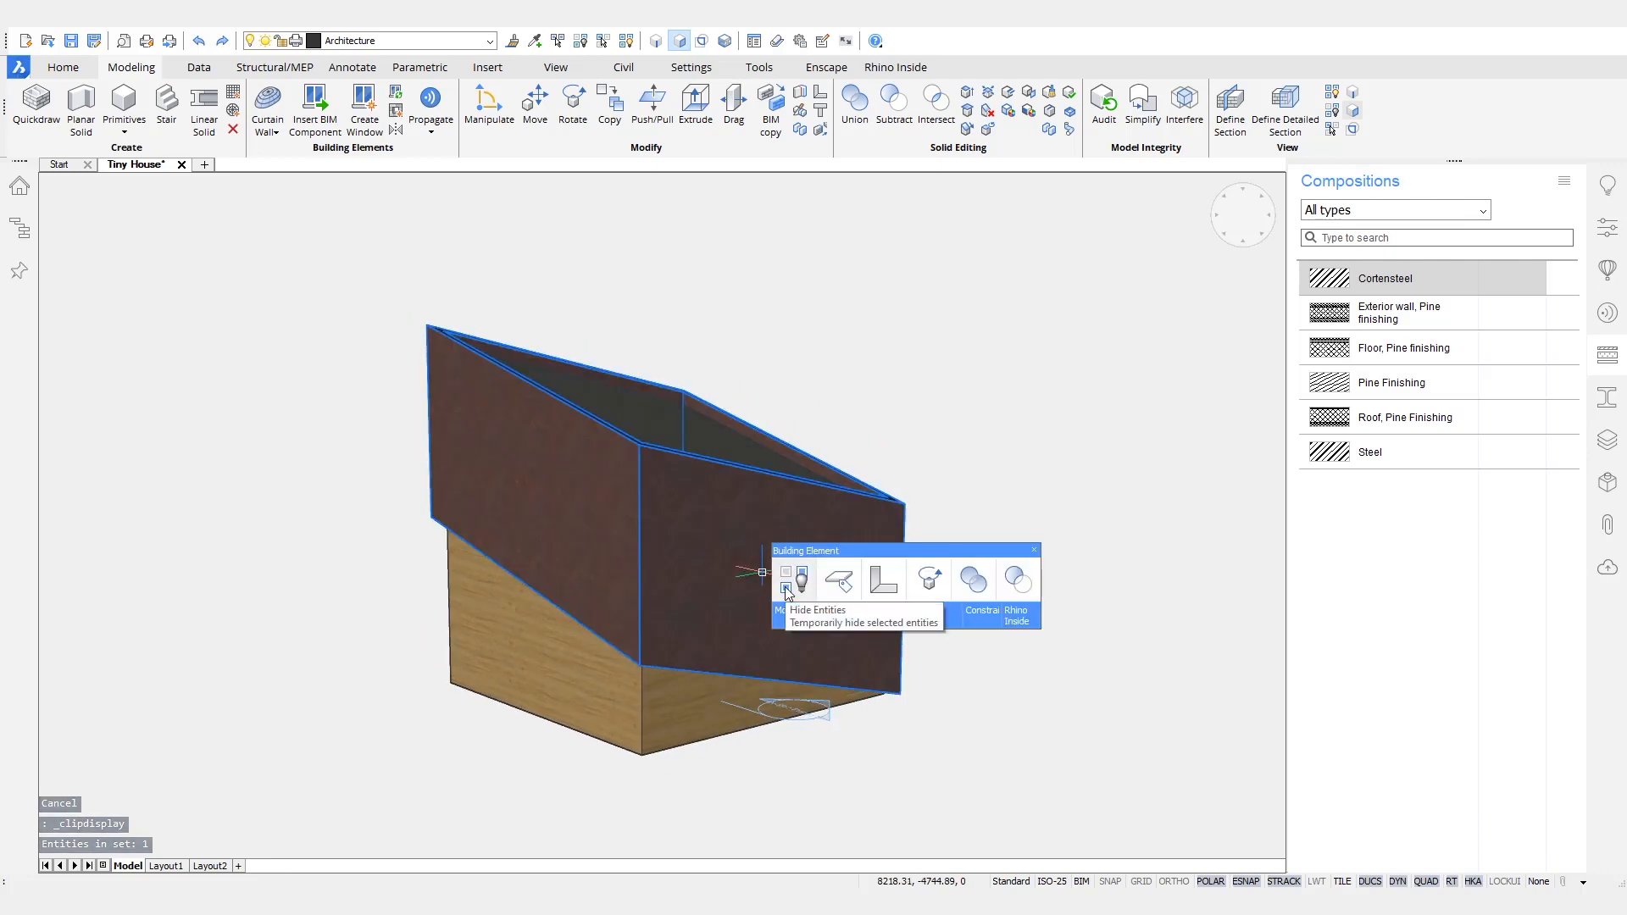
{"action": "left_click", "coordinate": [787, 591]}
{"action": "middle_click_drag", "start_coordinate": [1051, 373], "coordinate": [842, 225], "text": "shift"}
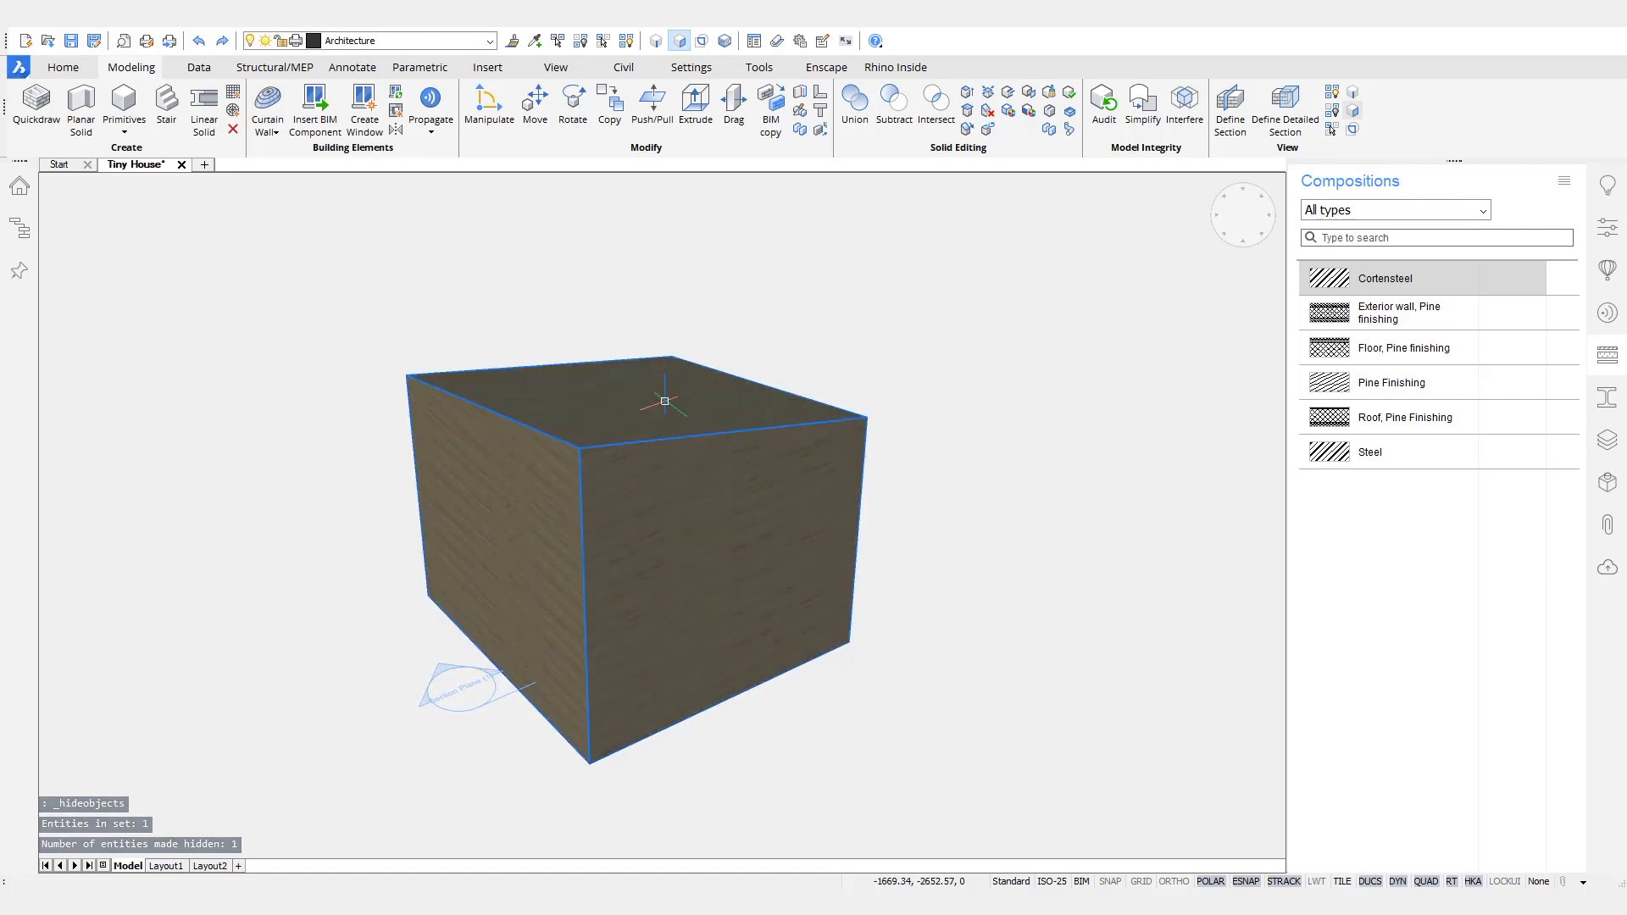
- Split the hollow pine core into separate wall, roof and floor solids
{"action": "mouse_move", "coordinate": [670, 404]}
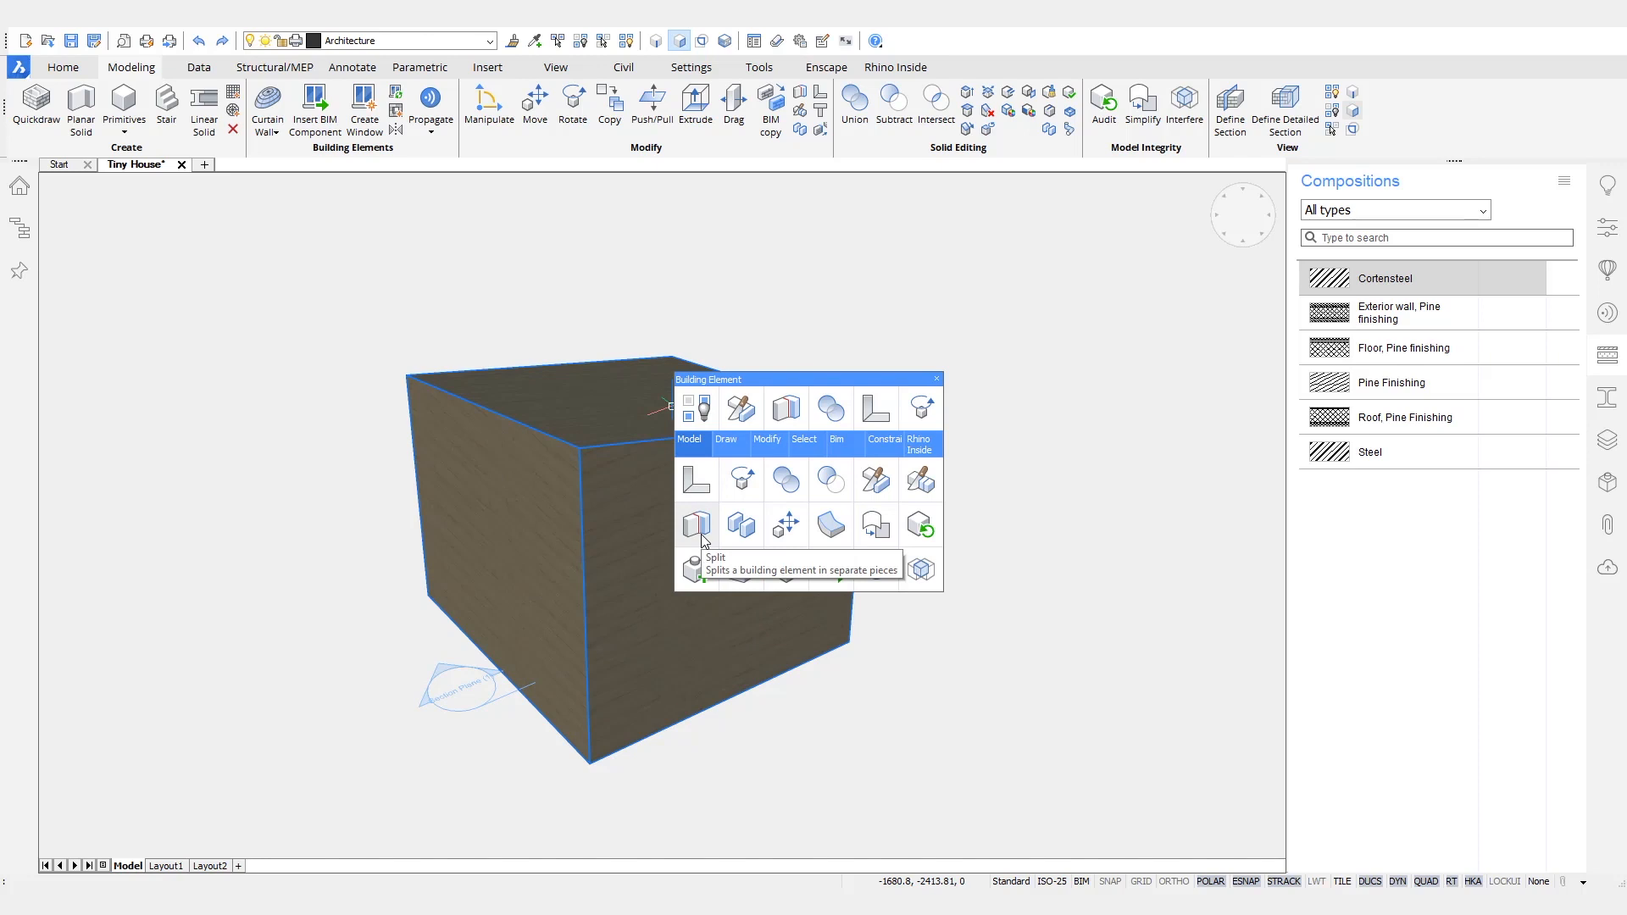
{"action": "left_click", "coordinate": [702, 534]}
{"action": "mouse_move", "coordinate": [1068, 566]}
{"action": "middle_mouse_down", "text": "shift"}
{"action": "mouse_move", "coordinate": [1047, 572]}
{"action": "mouse_move", "coordinate": [1065, 523]}
{"action": "mouse_move", "coordinate": [1164, 473]}
{"action": "middle_mouse_up", "text": "shift"}
{"action": "scroll", "coordinate": [1163, 466], "scroll_direction": "down", "scroll_amount": 2}
- Slice two opposite walls along the face of the adjoining wall, keeping the solids on both sides
{"action": "left_click", "coordinate": [788, 646]}
{"action": "middle_click_drag", "start_coordinate": [602, 760], "coordinate": [675, 719], "text": "shift"}
{"action": "left_click", "coordinate": [499, 731]}
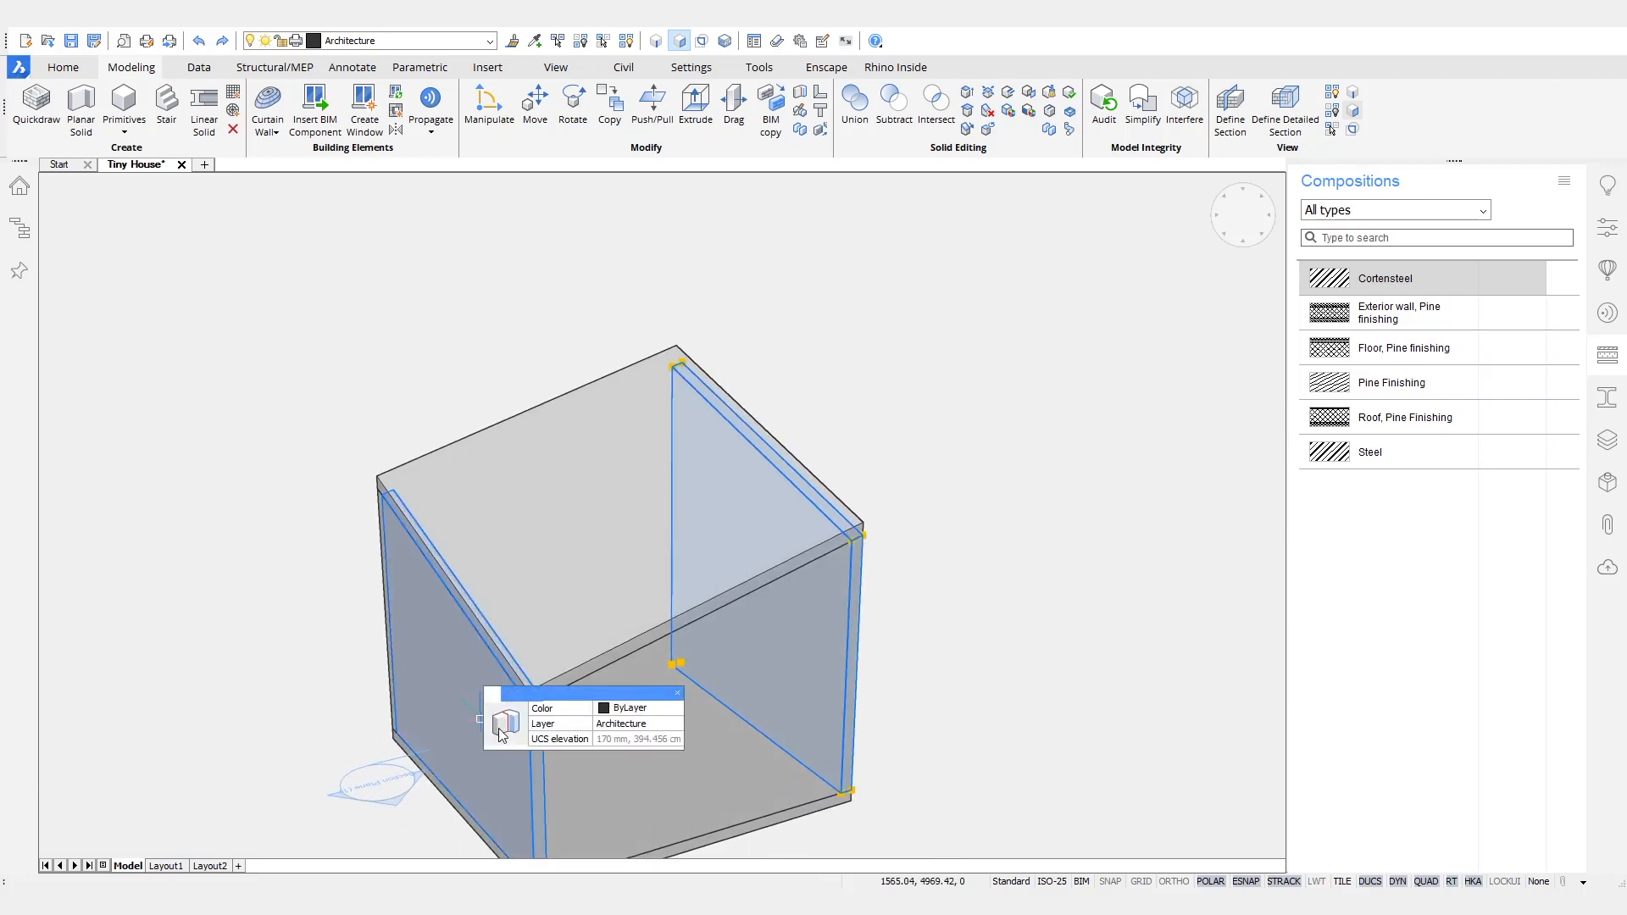
{"action": "mouse_move", "coordinate": [505, 736]}
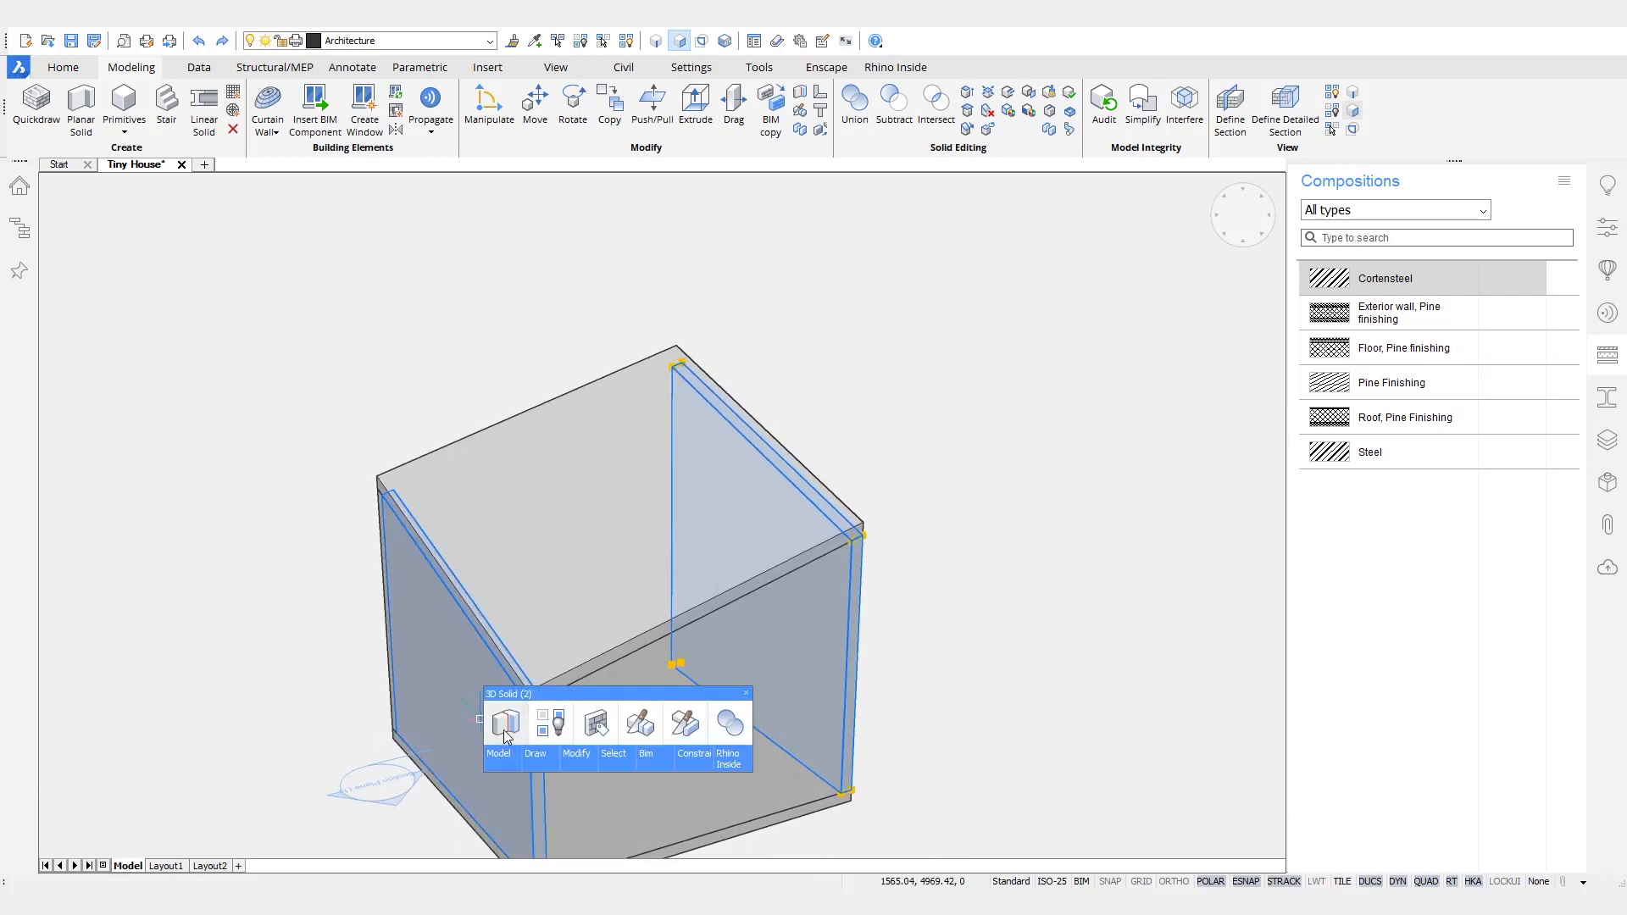
{"action": "left_click", "coordinate": [676, 730]}
{"action": "middle_click_drag", "start_coordinate": [1071, 657], "coordinate": [871, 549], "text": "shift"}
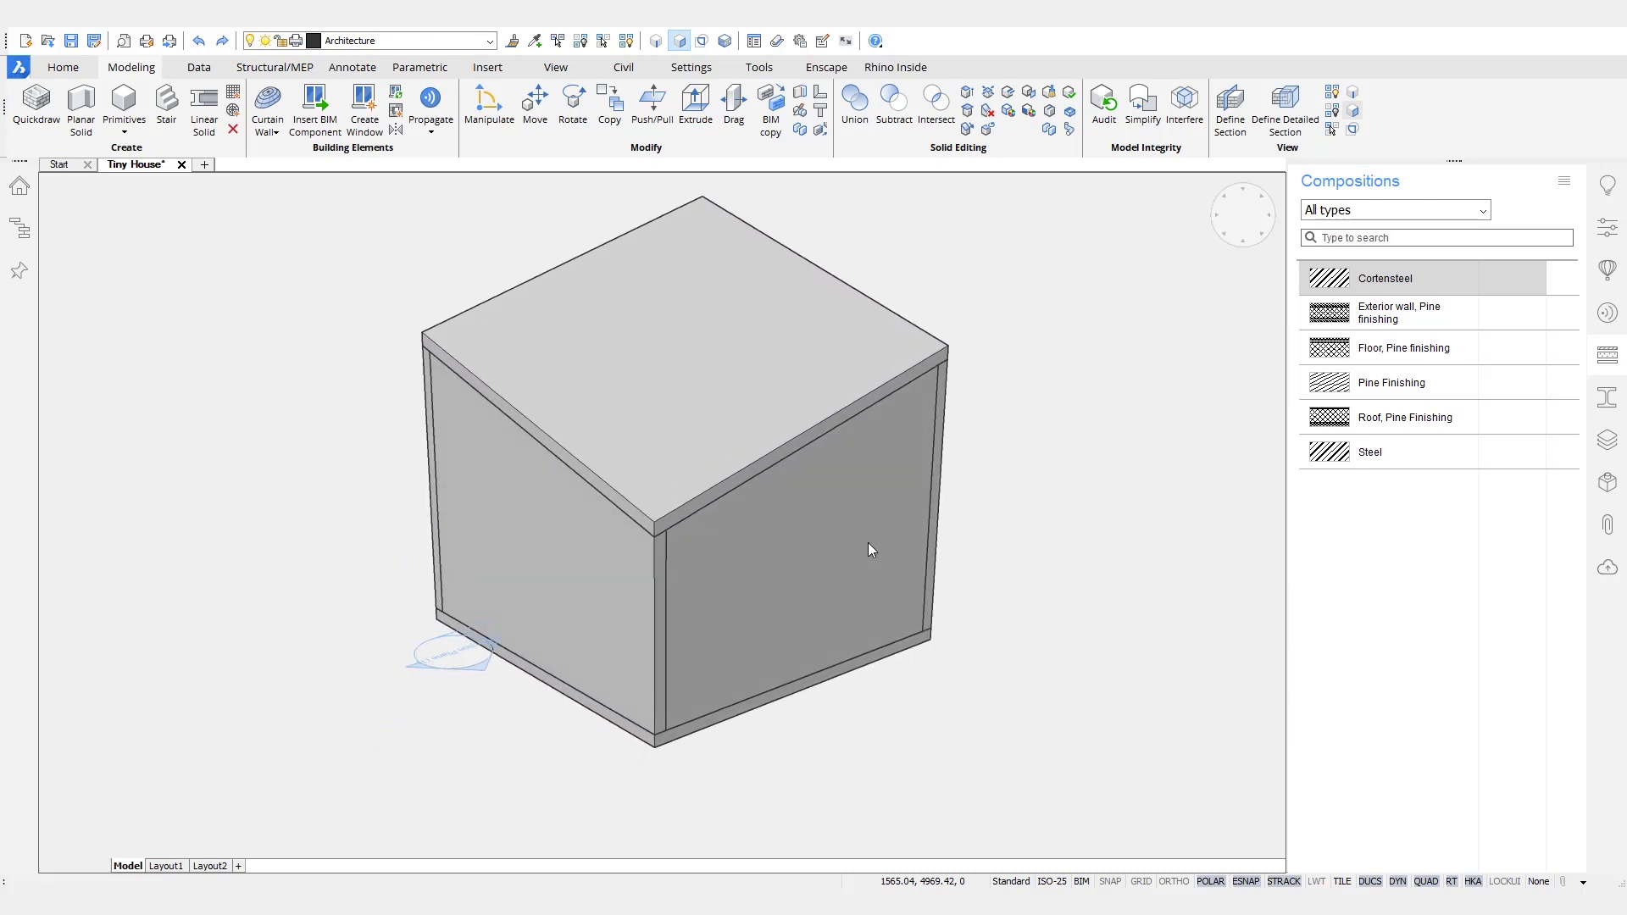
{"action": "left_click", "coordinate": [793, 519]}
{"action": "key", "text": "Return"}
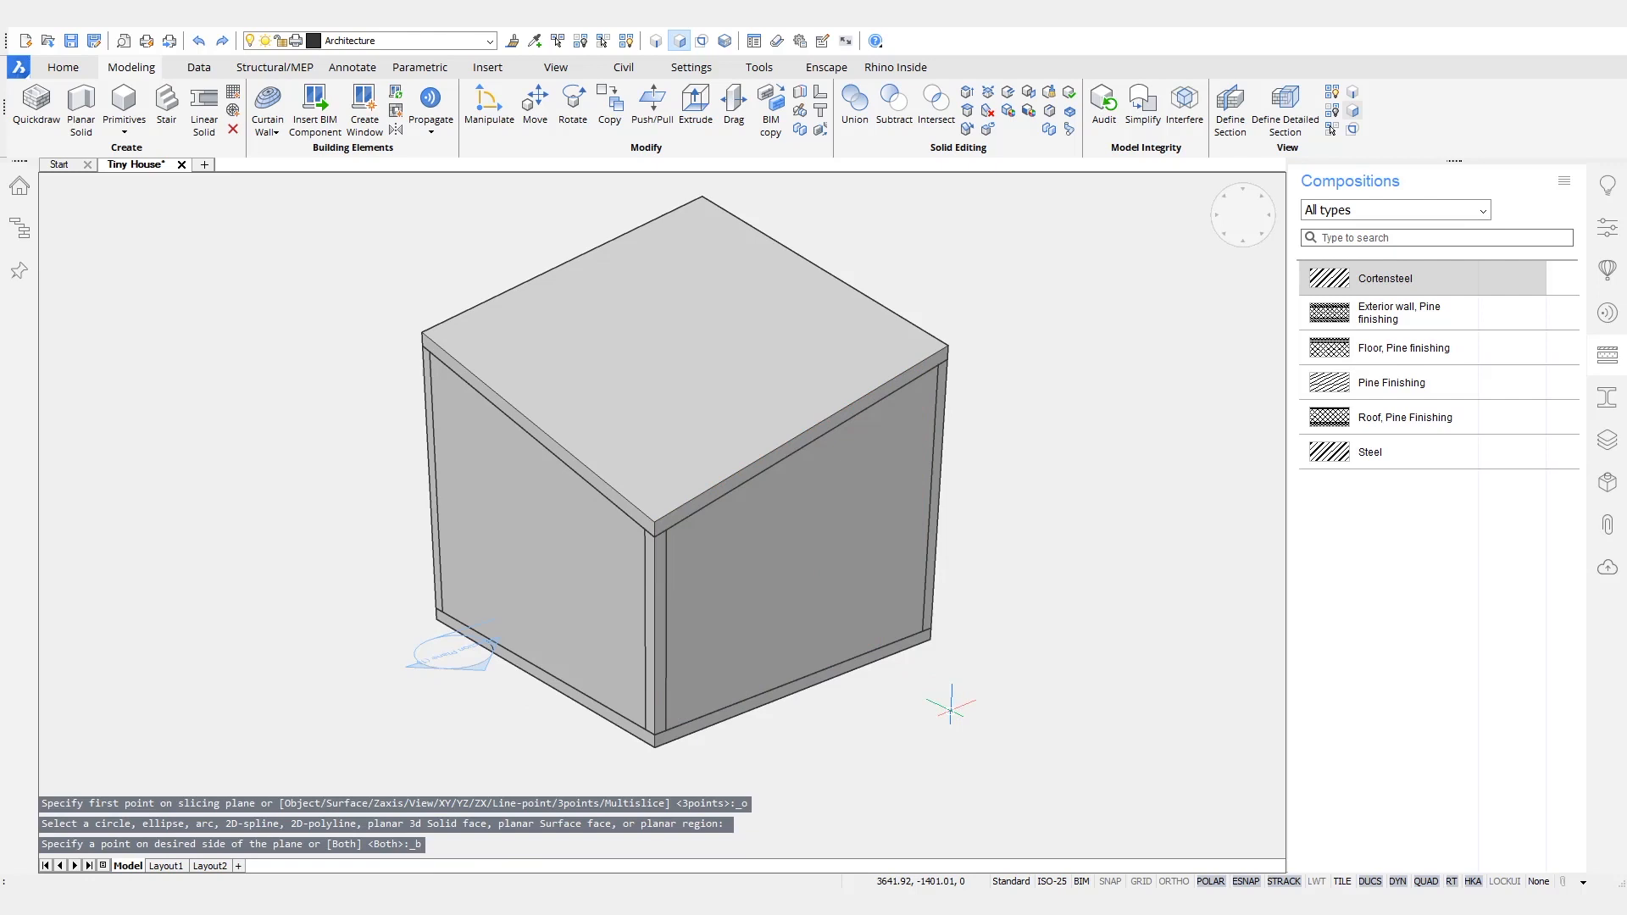
- Multislice the full-width wall 170 mm from both ends, using the adjacent wall's face as reference, to separate its corner pieces
{"action": "middle_click_drag", "start_coordinate": [453, 651], "coordinate": [716, 602], "text": "shift"}
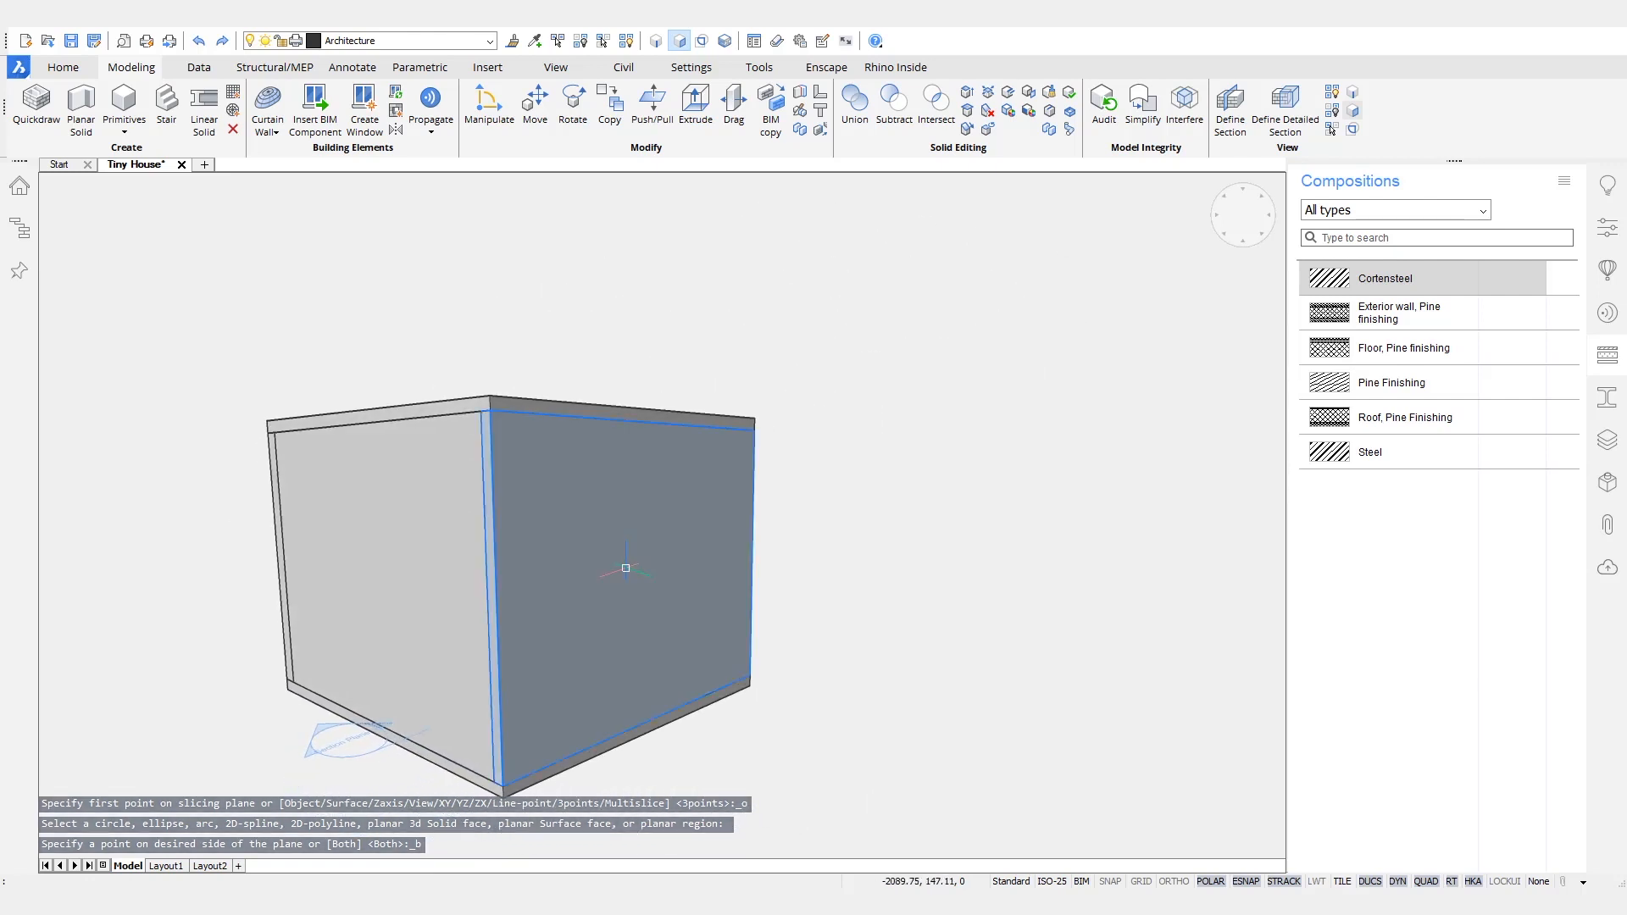
{"action": "mouse_move", "coordinate": [628, 562]}
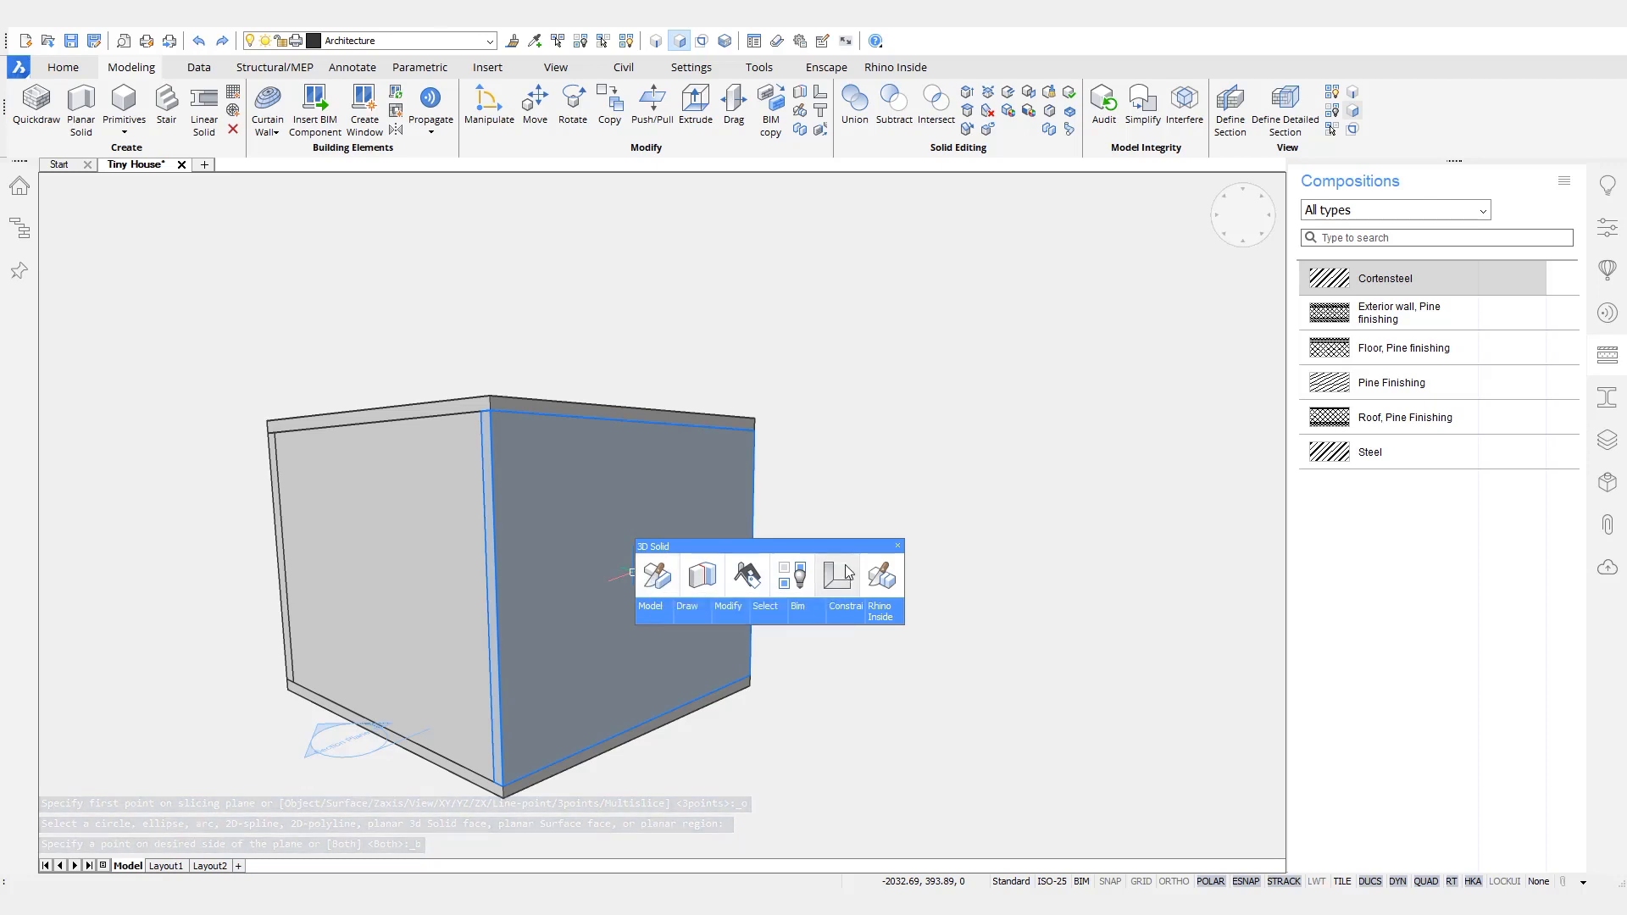
{"action": "left_click", "coordinate": [877, 579]}
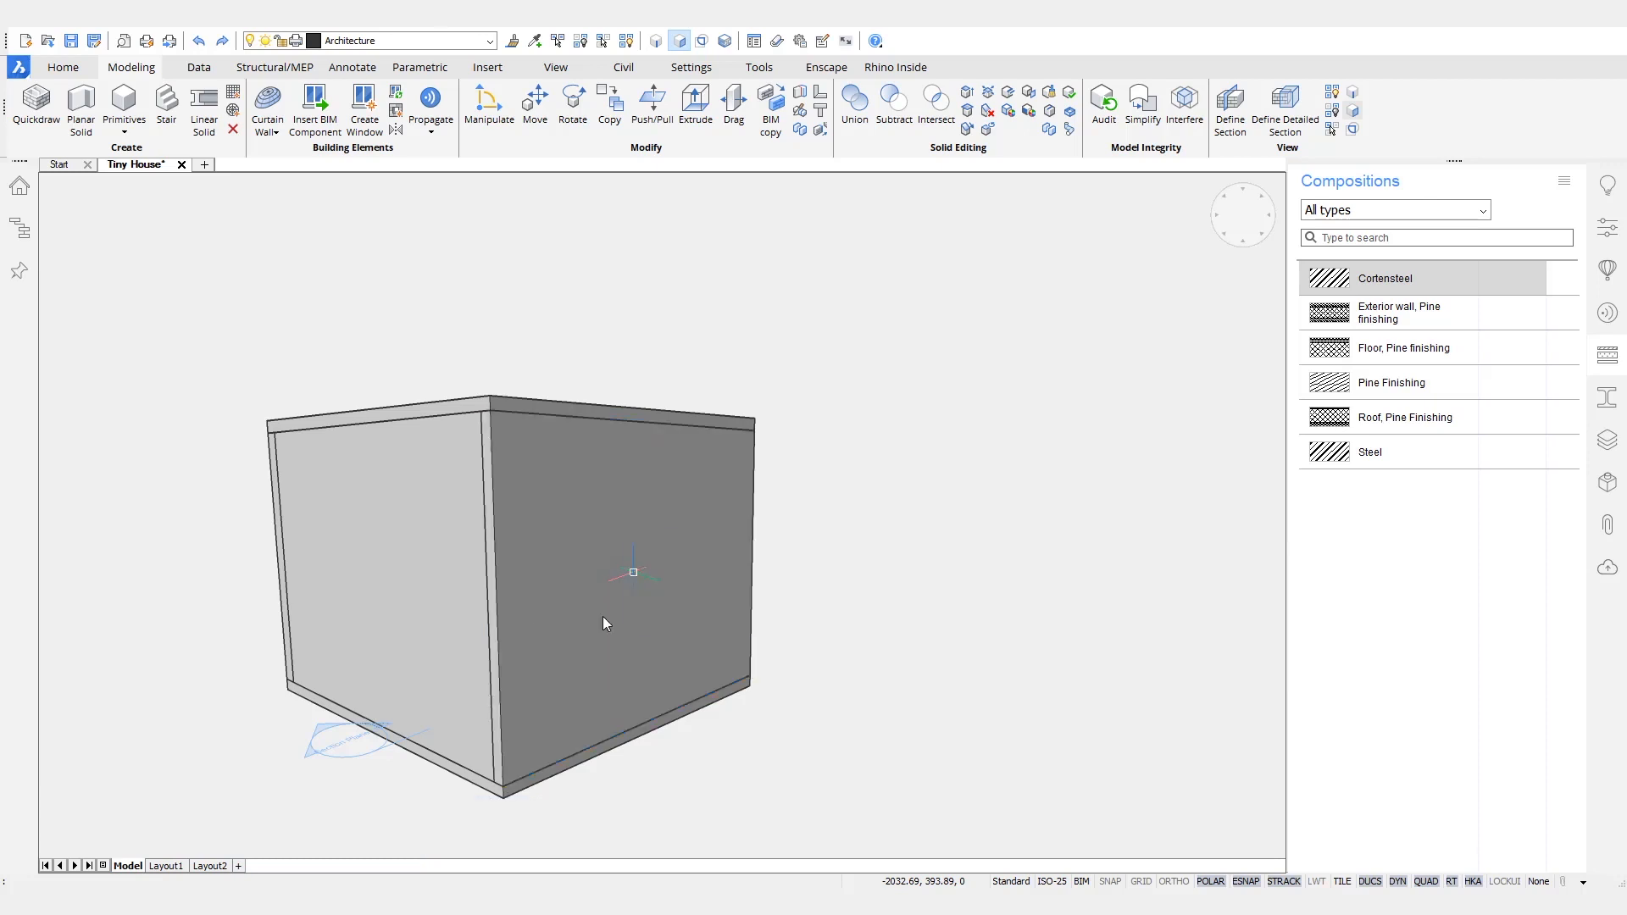
{"action": "left_click", "coordinate": [434, 584]}
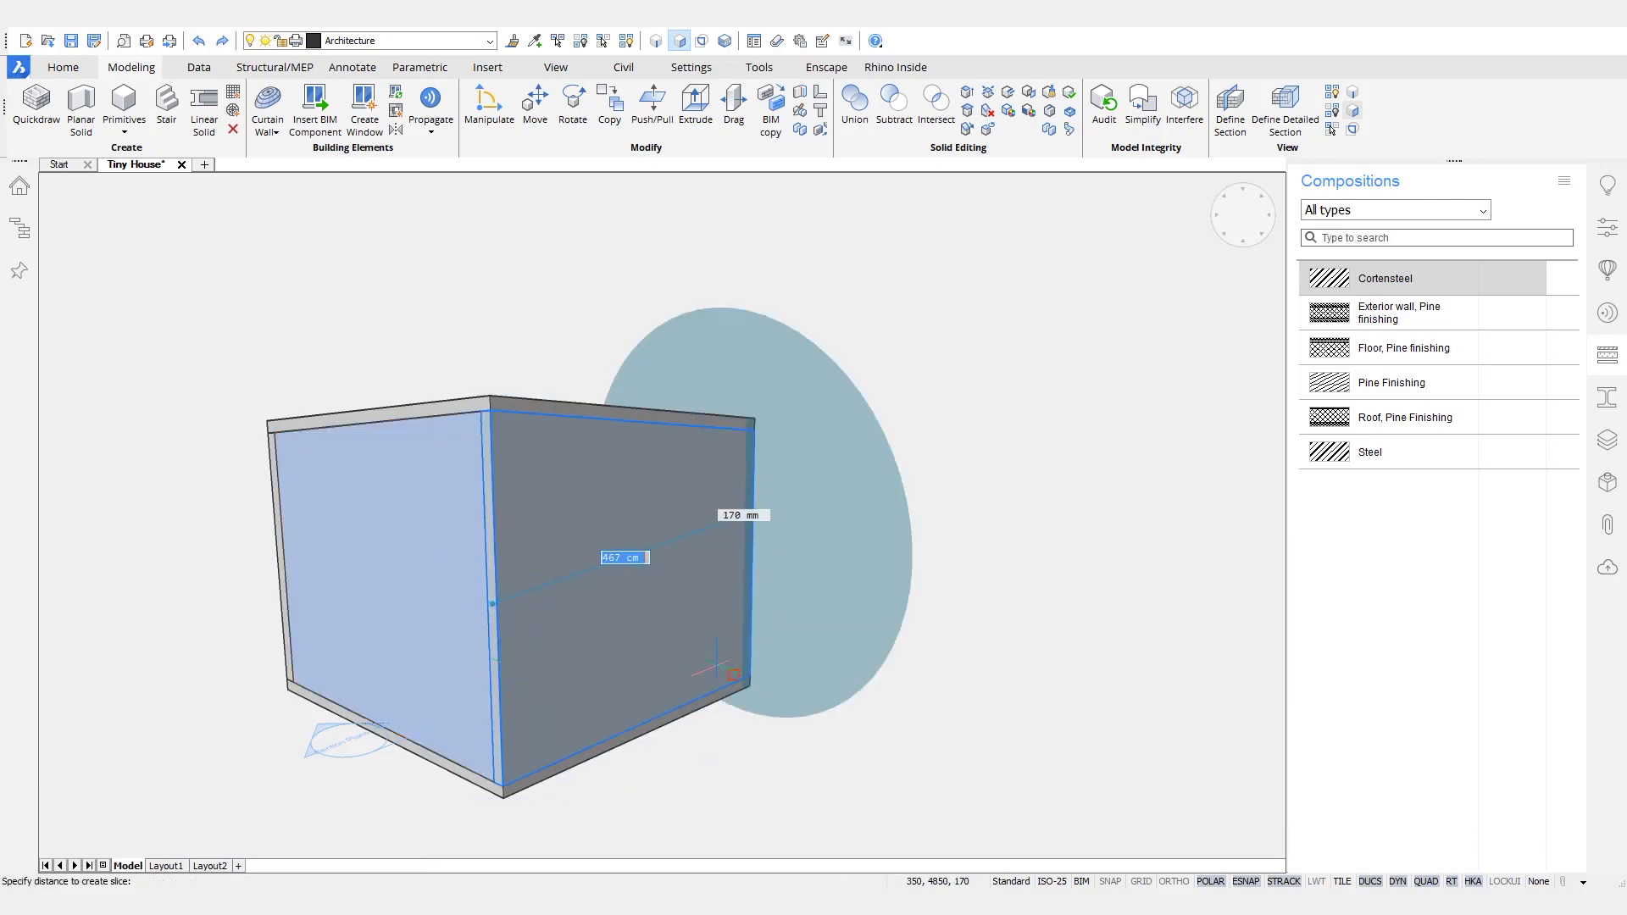
{"action": "left_click", "coordinate": [719, 666]}
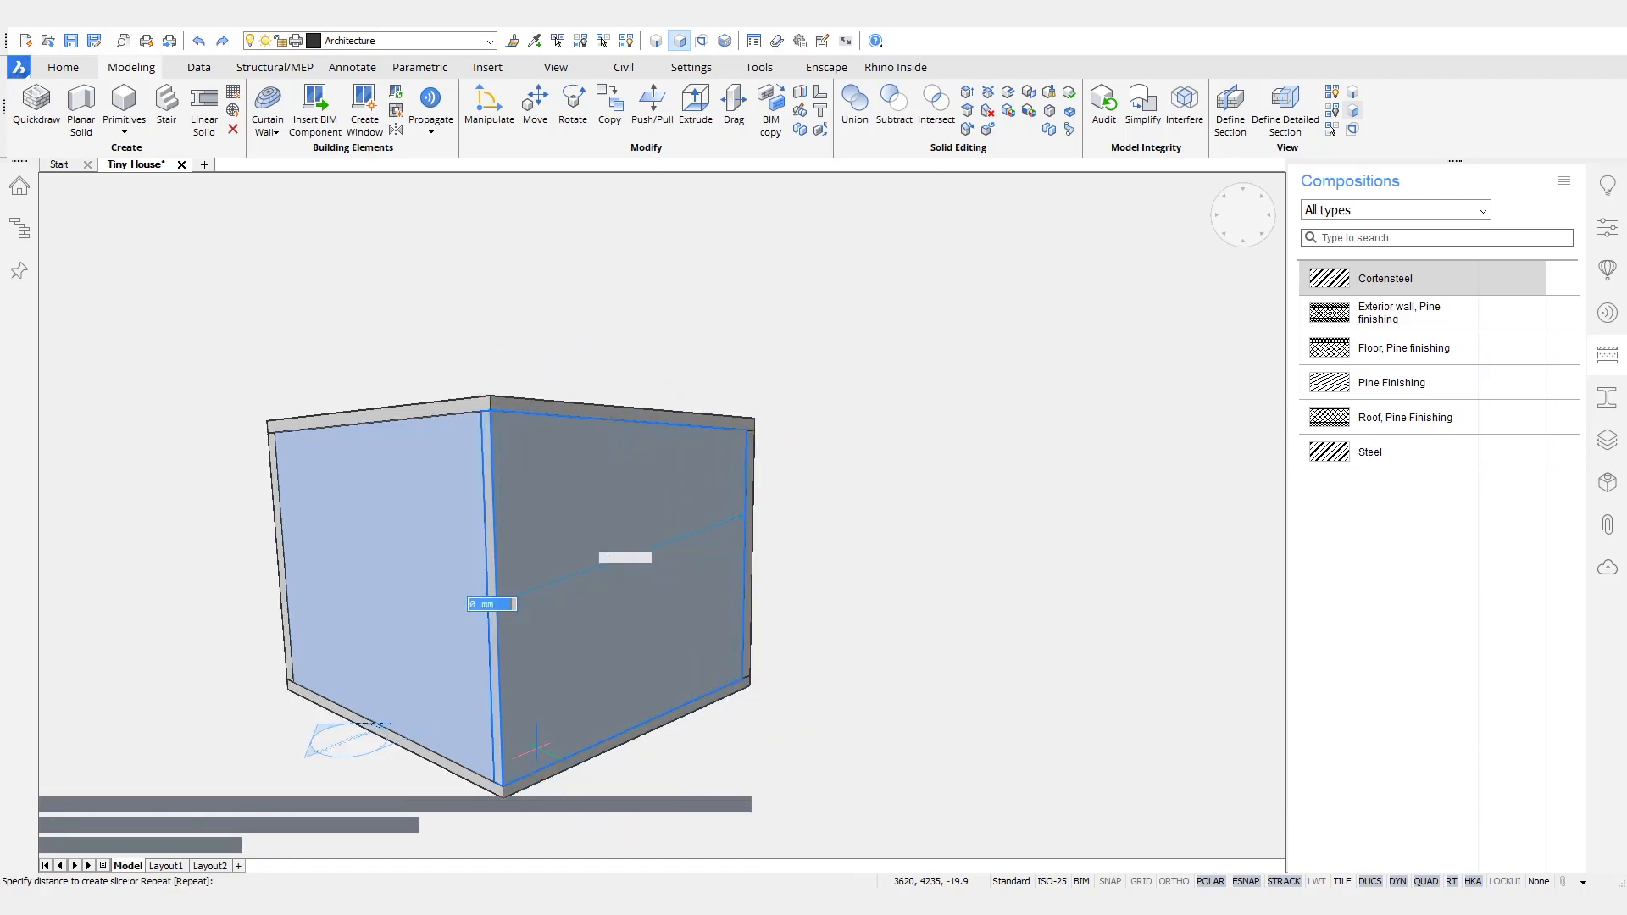
{"action": "middle_click_drag", "start_coordinate": [512, 765], "coordinate": [415, 746], "text": "shift"}
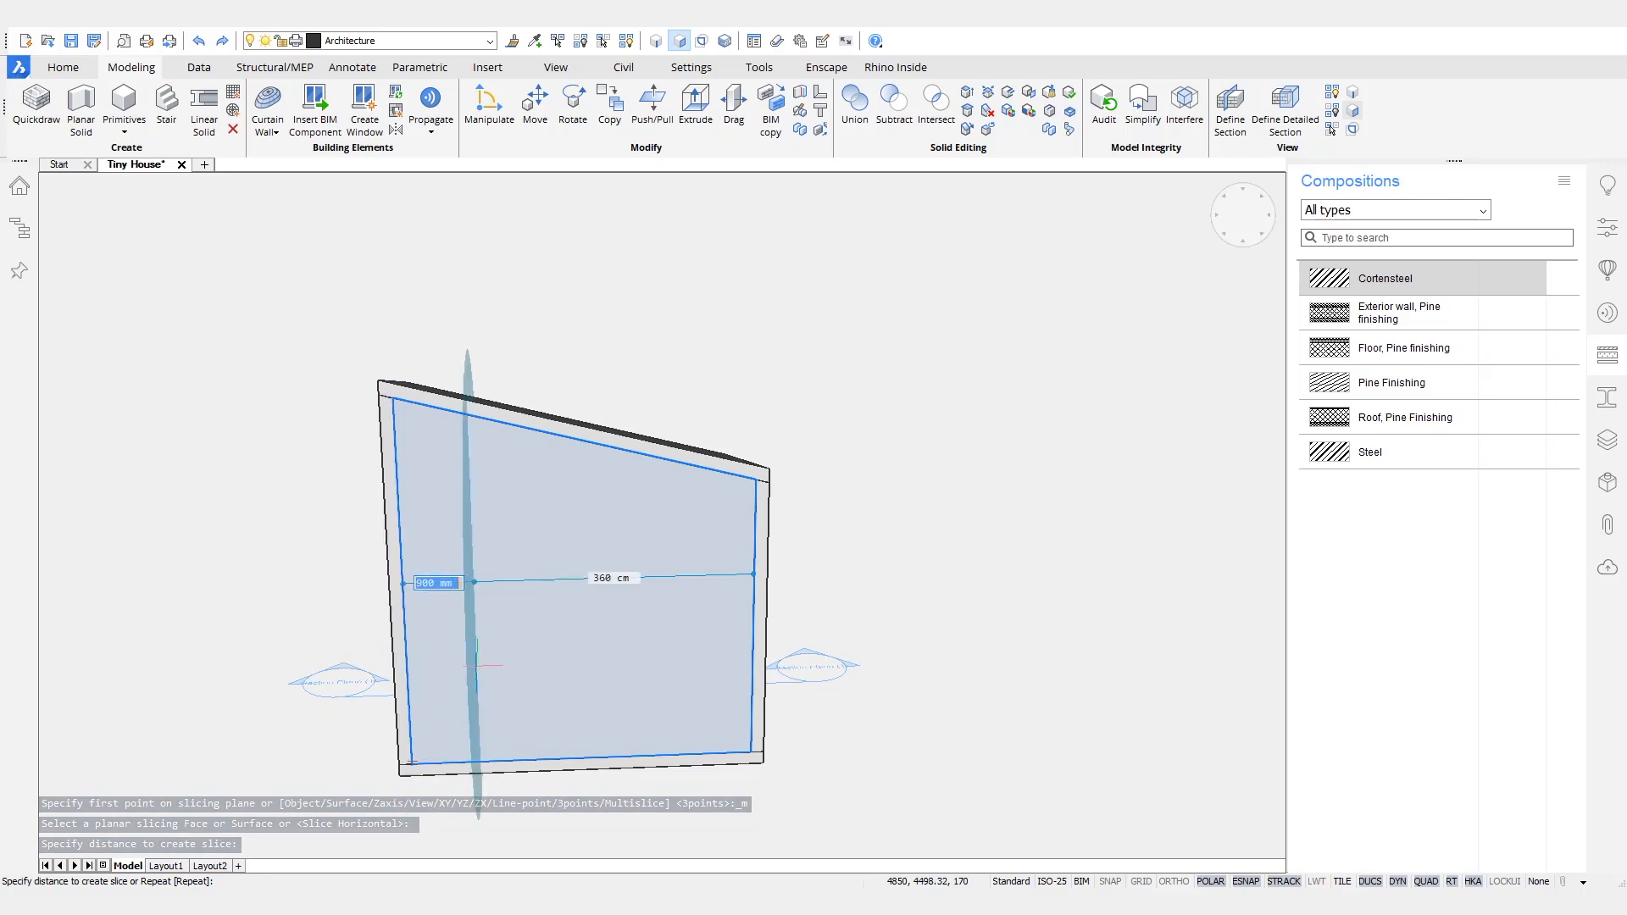
{"action": "key", "text": "Return"}
- Select the four corner posts and assign the Pine Finishing composition to them
{"action": "middle_click_drag", "start_coordinate": [1040, 552], "coordinate": [1017, 522], "text": "shift"}
{"action": "scroll", "coordinate": [632, 516], "scroll_direction": "up", "scroll_amount": 5}
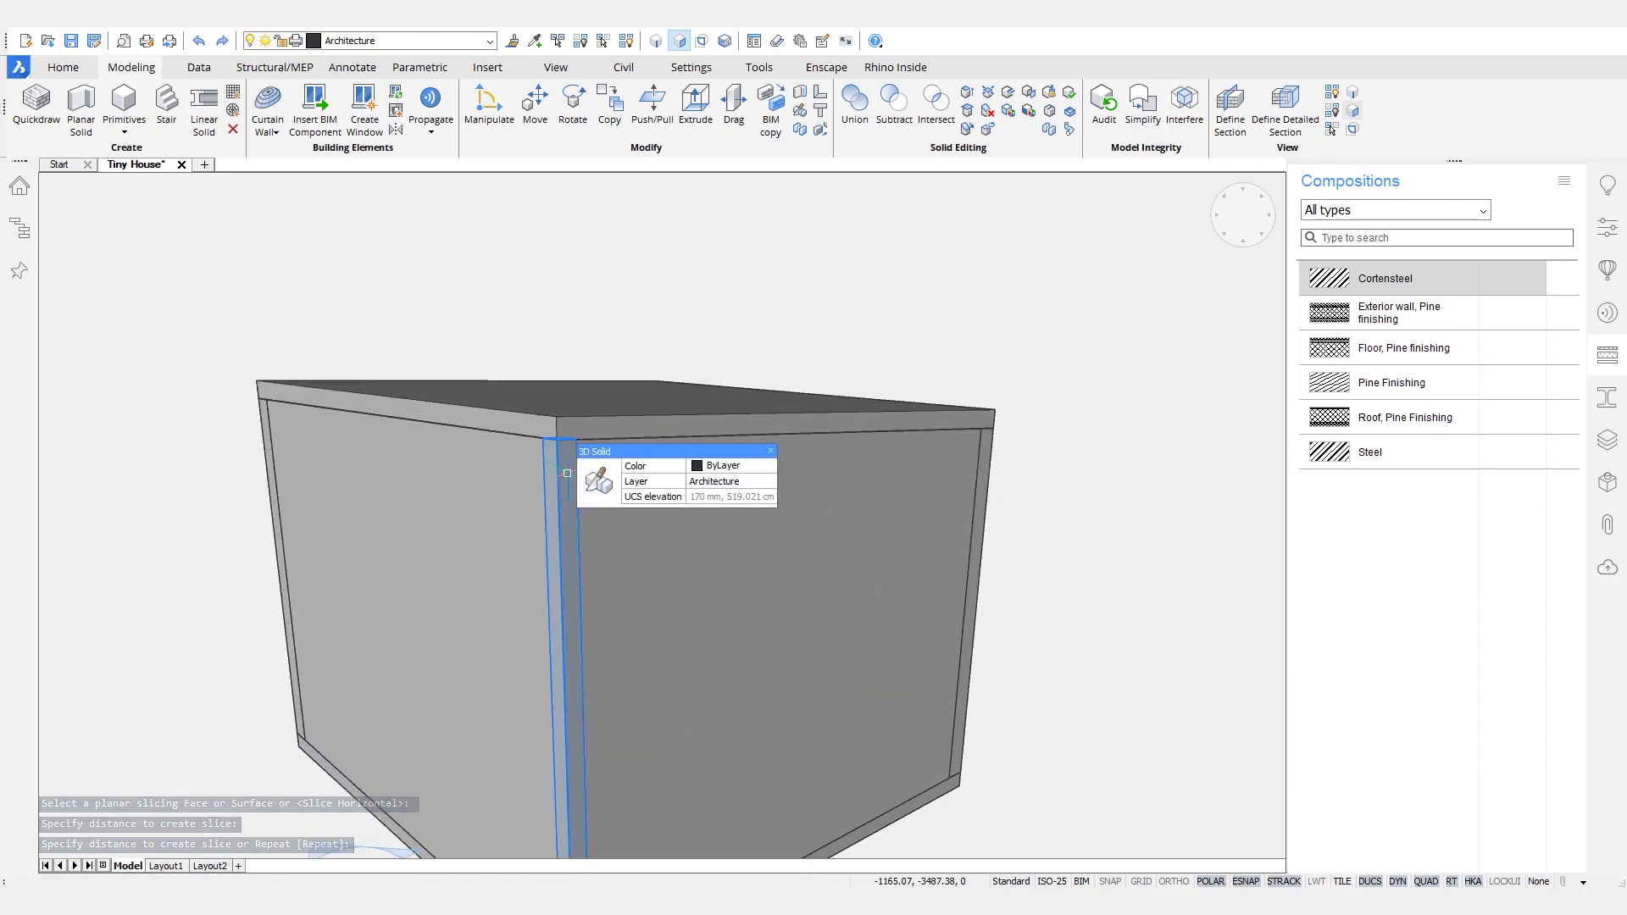
{"action": "scroll", "coordinate": [1117, 623], "scroll_direction": "down", "scroll_amount": 6}
{"action": "left_click_drag", "start_coordinate": [616, 262], "coordinate": [749, 791]}
{"action": "middle_click_drag", "start_coordinate": [1047, 676], "coordinate": [699, 273], "text": "shift"}
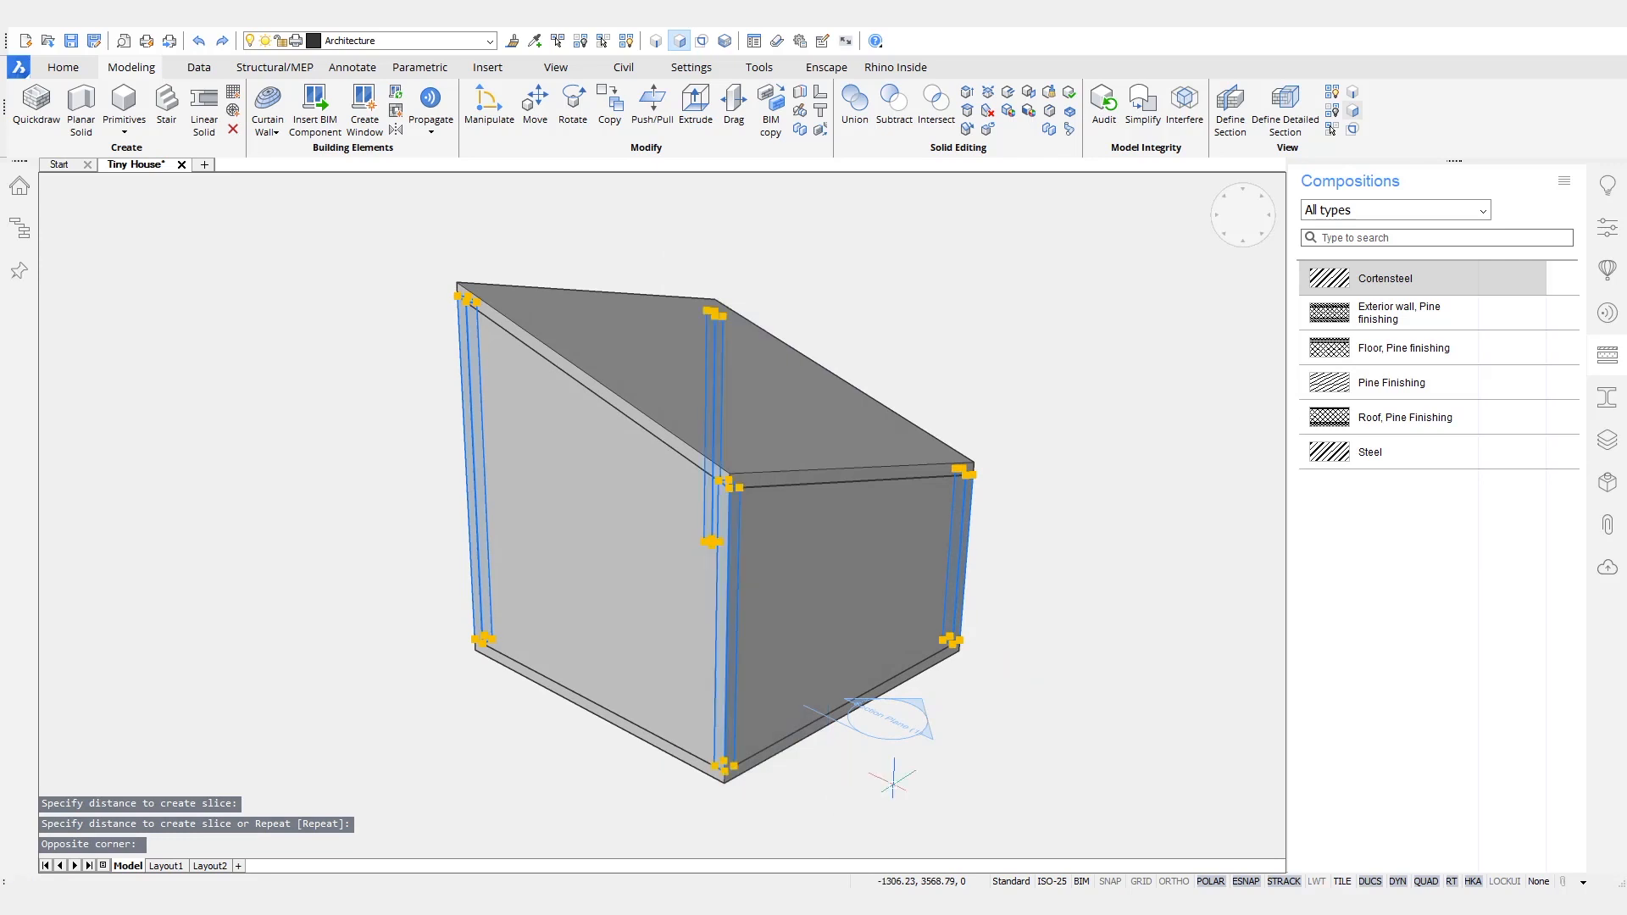
{"action": "left_click_drag", "start_coordinate": [1405, 388], "coordinate": [946, 535]}
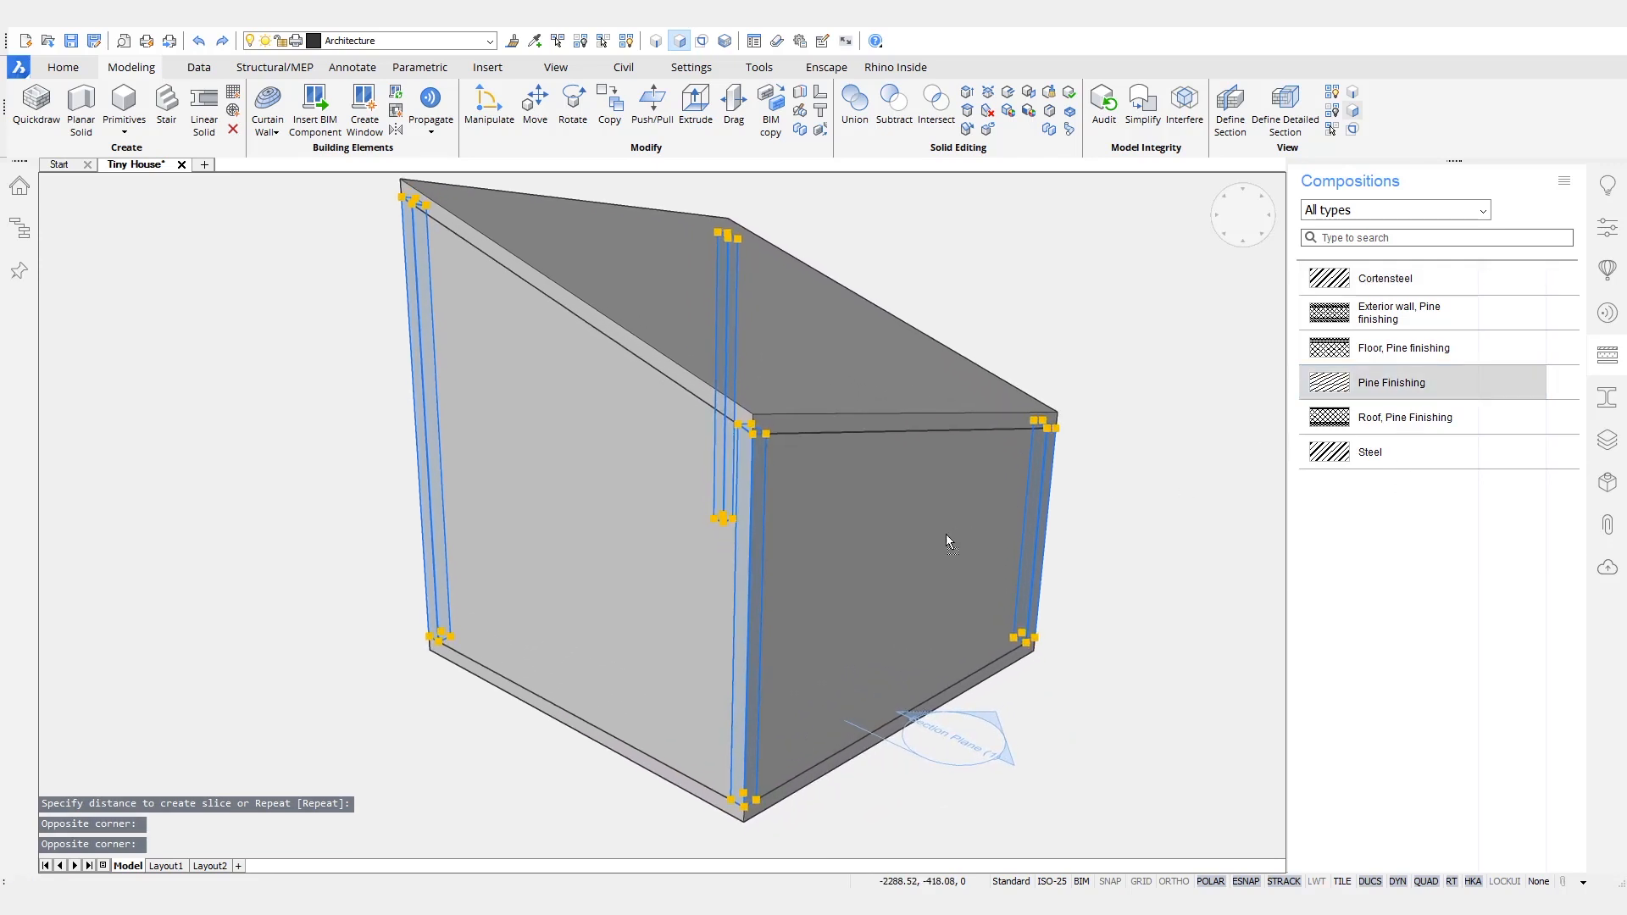
- Assign the "Exterior wall, Pine finishing" composition to the four walls, accepting the proposed reference faces
{"action": "middle_click_drag", "start_coordinate": [1100, 752], "coordinate": [690, 489], "text": "shift"}
{"action": "left_click", "coordinate": [628, 447]}
{"action": "left_click", "coordinate": [973, 485]}
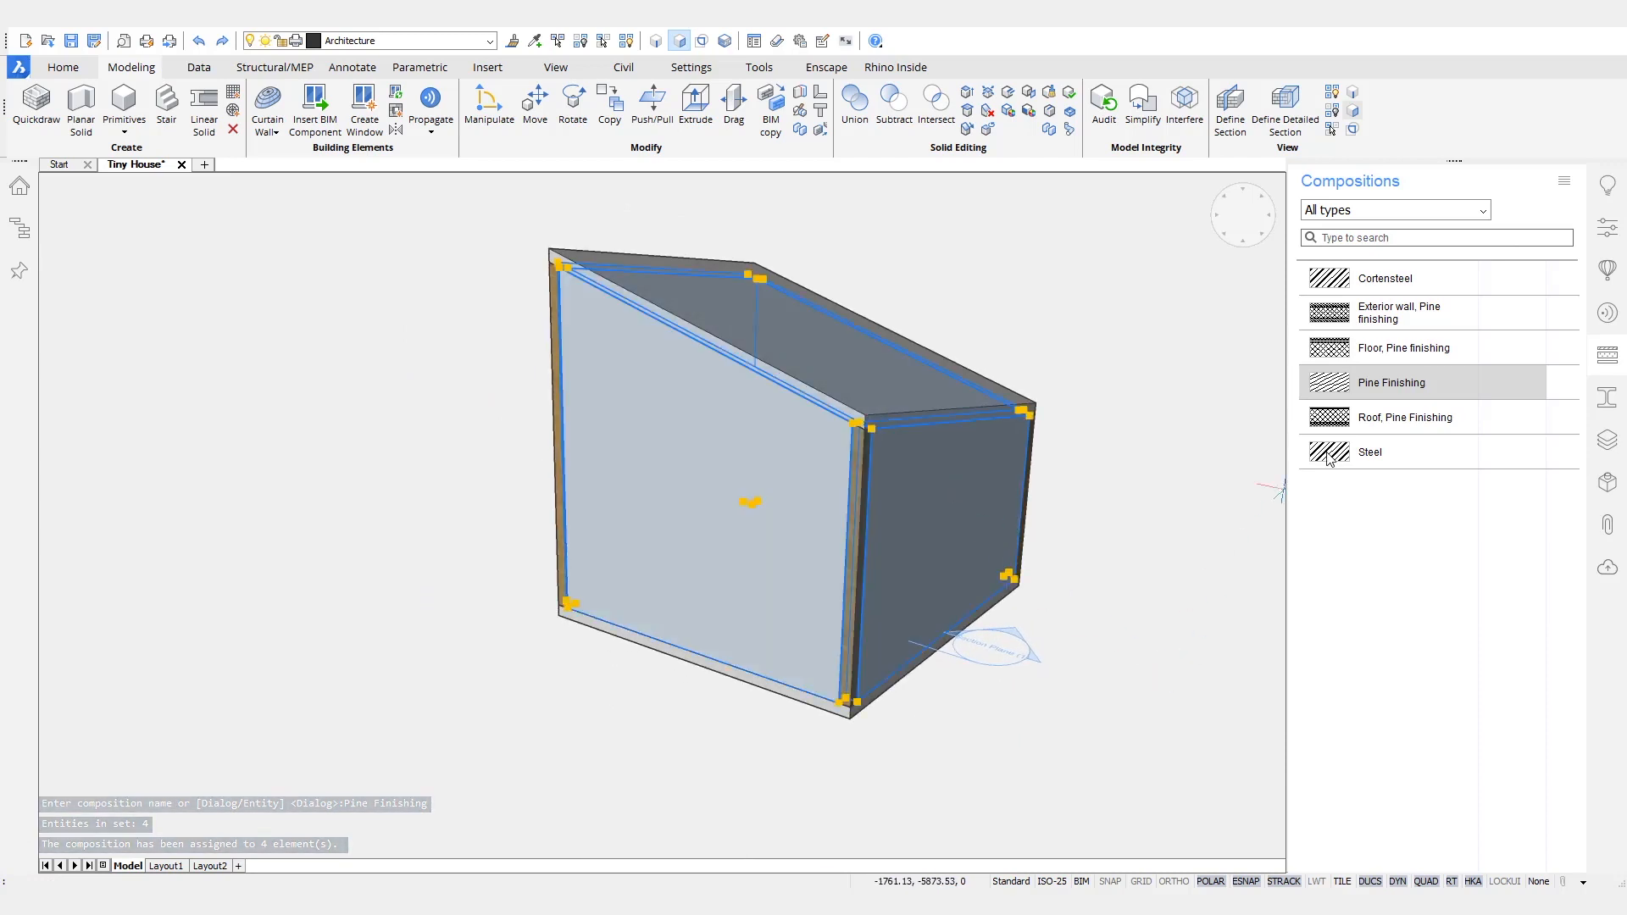
{"action": "left_click_drag", "start_coordinate": [1398, 313], "coordinate": [1085, 479]}
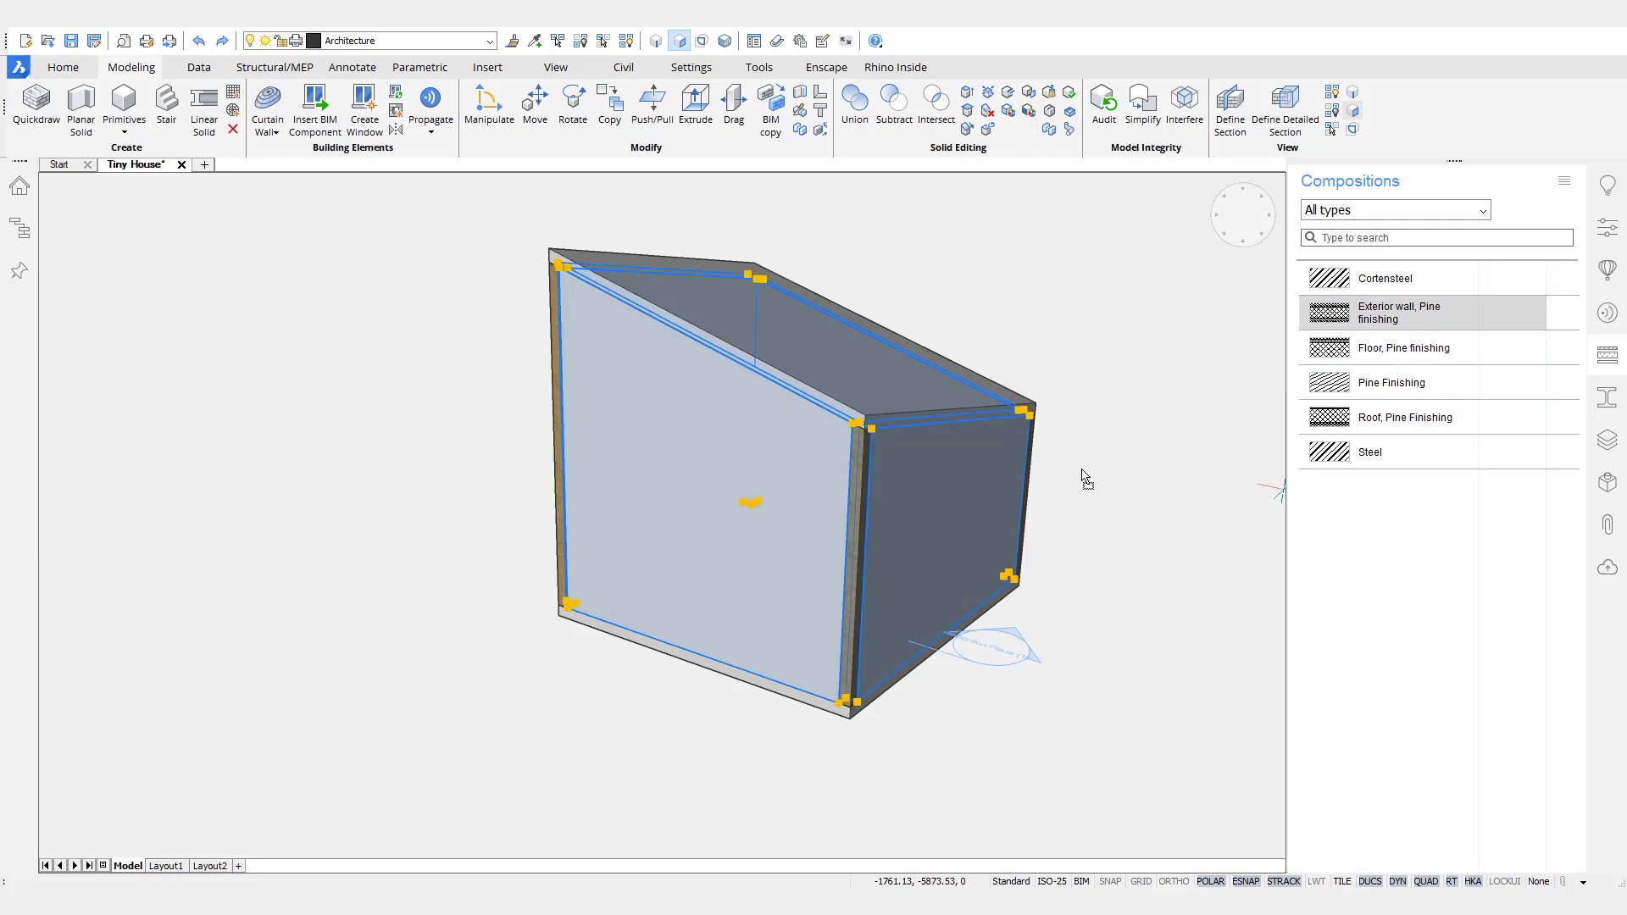
{"action": "left_click_drag", "start_coordinate": [967, 505], "coordinate": [968, 505]}
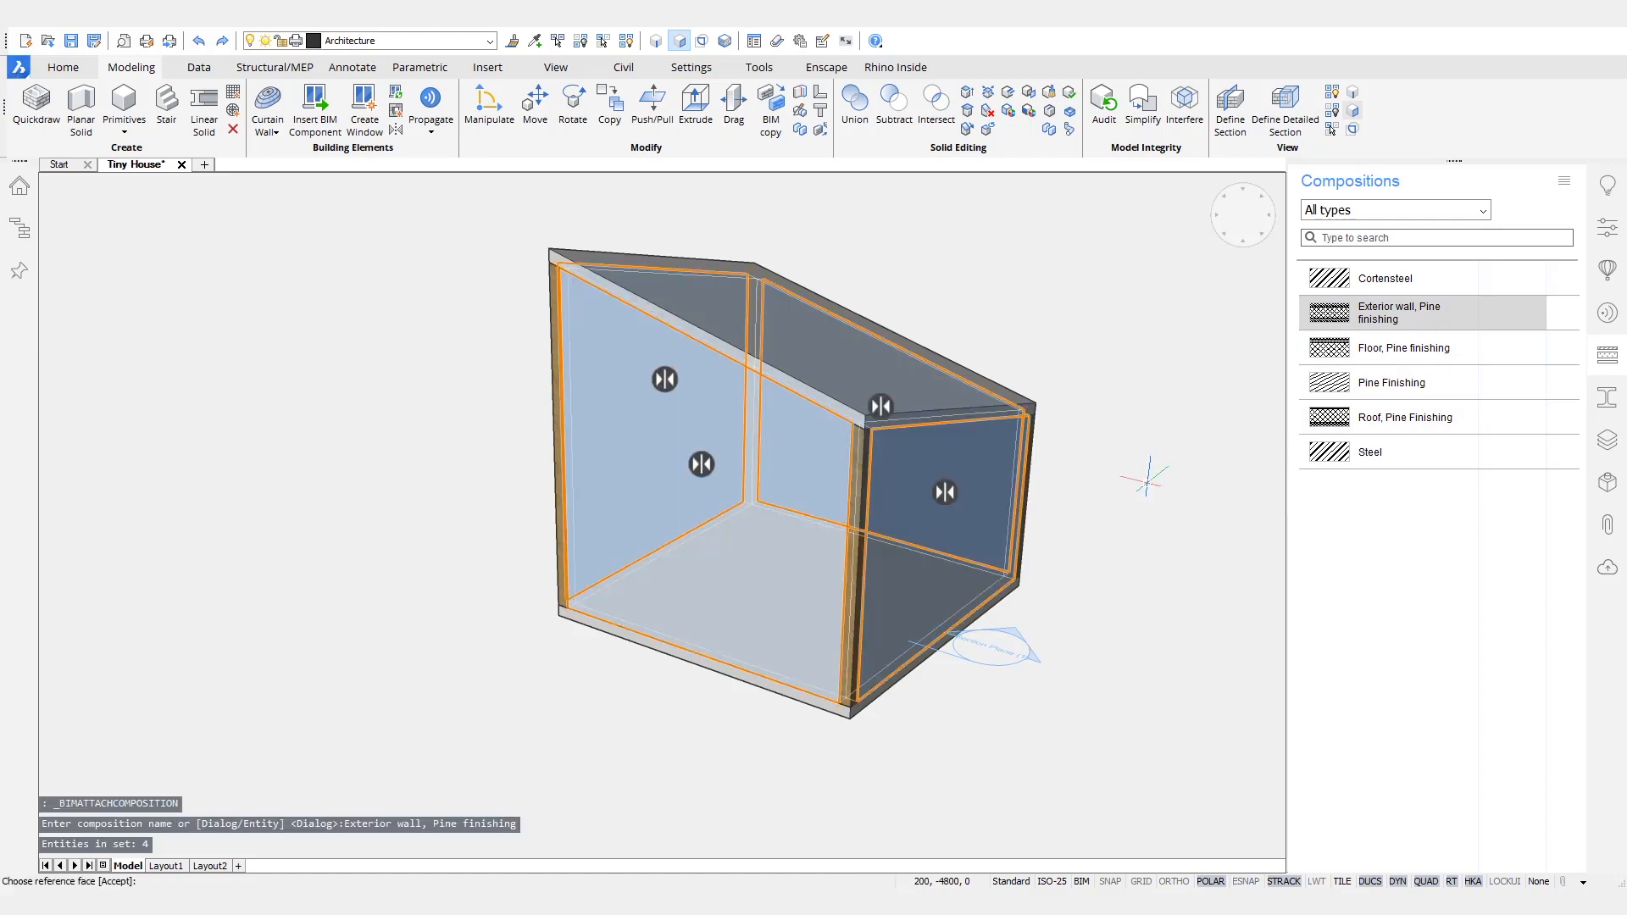
{"action": "key", "text": "Return"}
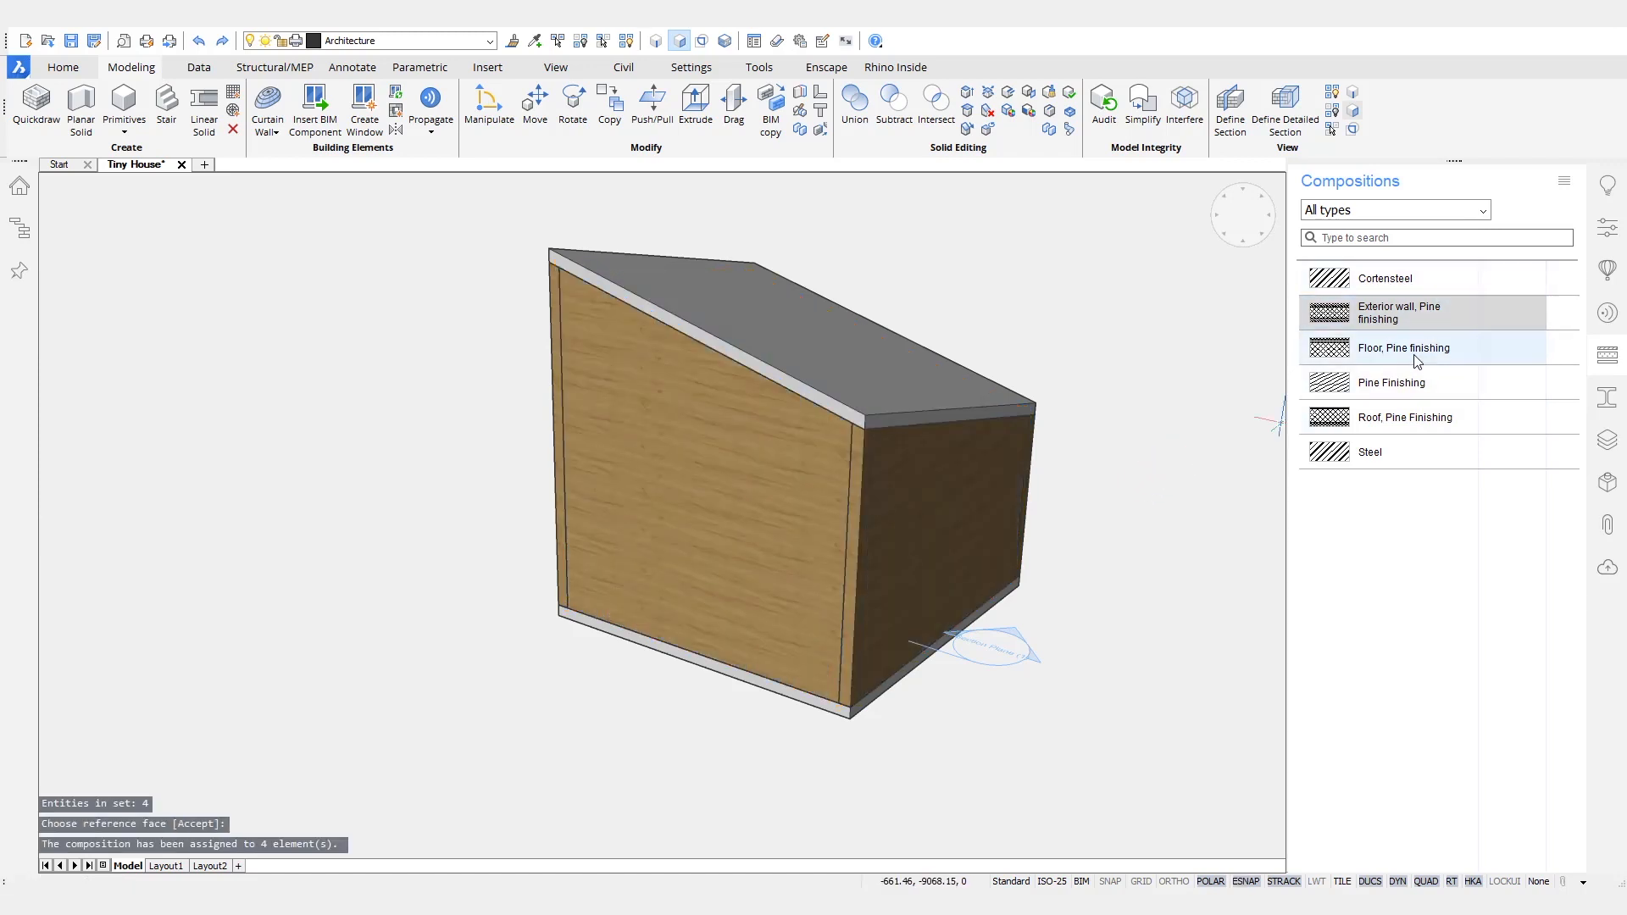
- Assign the "Roof, Pine Finishing" composition to the sloped roof slab and accept its reference face
{"action": "left_click", "coordinate": [1394, 418]}
{"action": "left_click_drag", "start_coordinate": [1392, 411], "coordinate": [947, 355]}
{"action": "key", "text": "Return"}
- Assign the "Floor, Pine finishing" composition to the floor slab and accept its reference face
{"action": "middle_click_drag", "start_coordinate": [1021, 594], "coordinate": [1058, 329], "text": "shift"}
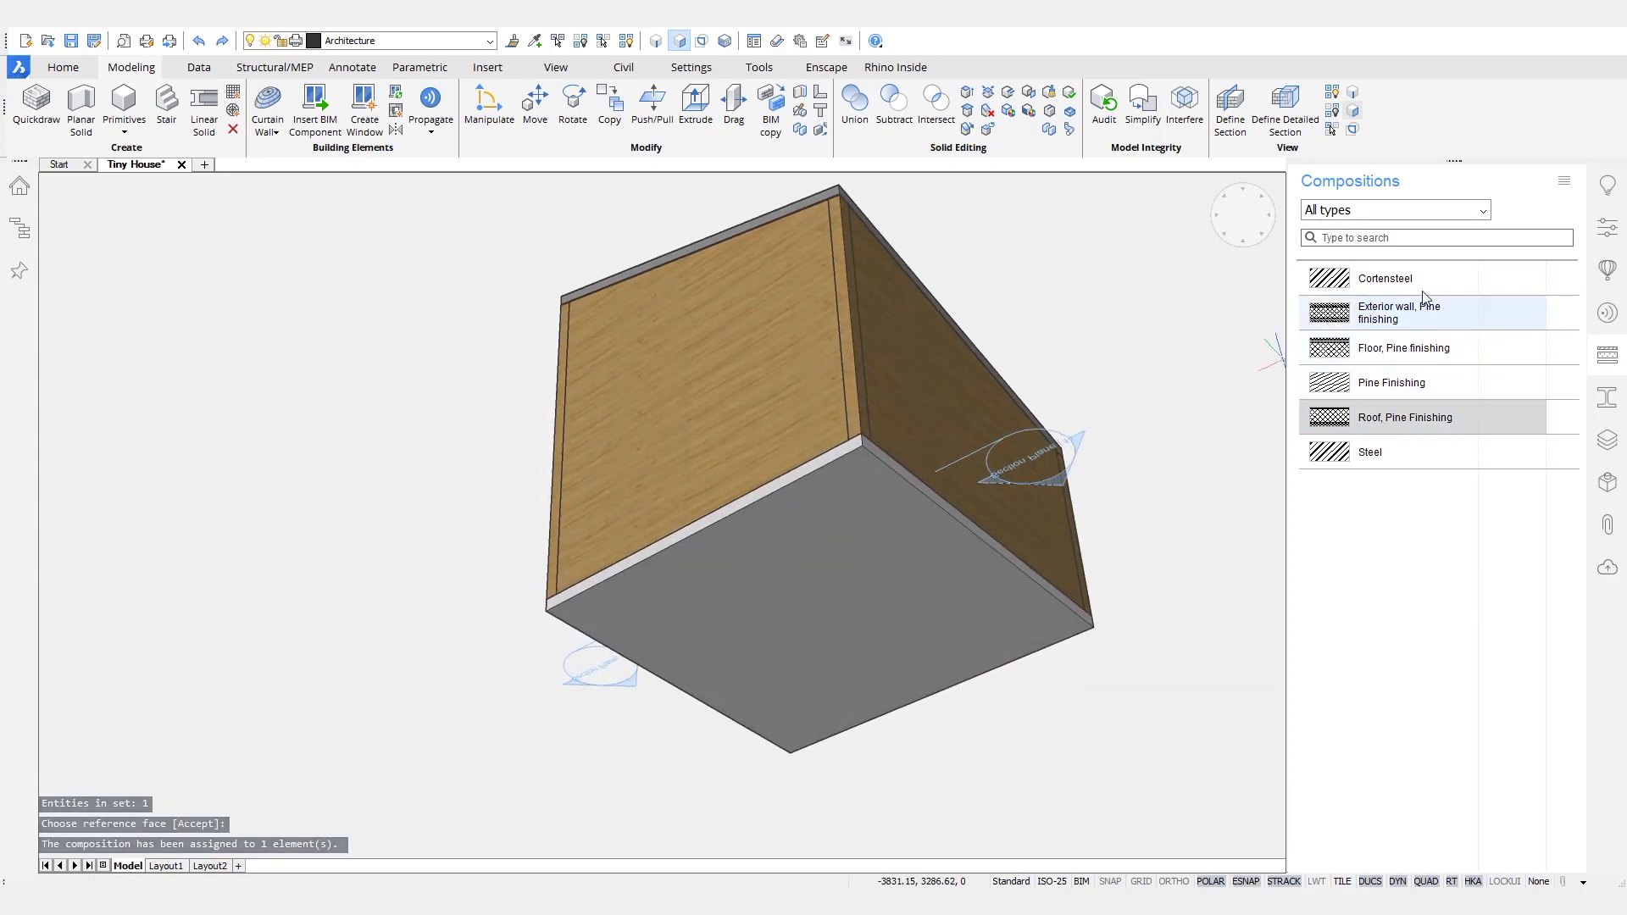
{"action": "left_click_drag", "start_coordinate": [1407, 347], "coordinate": [1161, 661]}
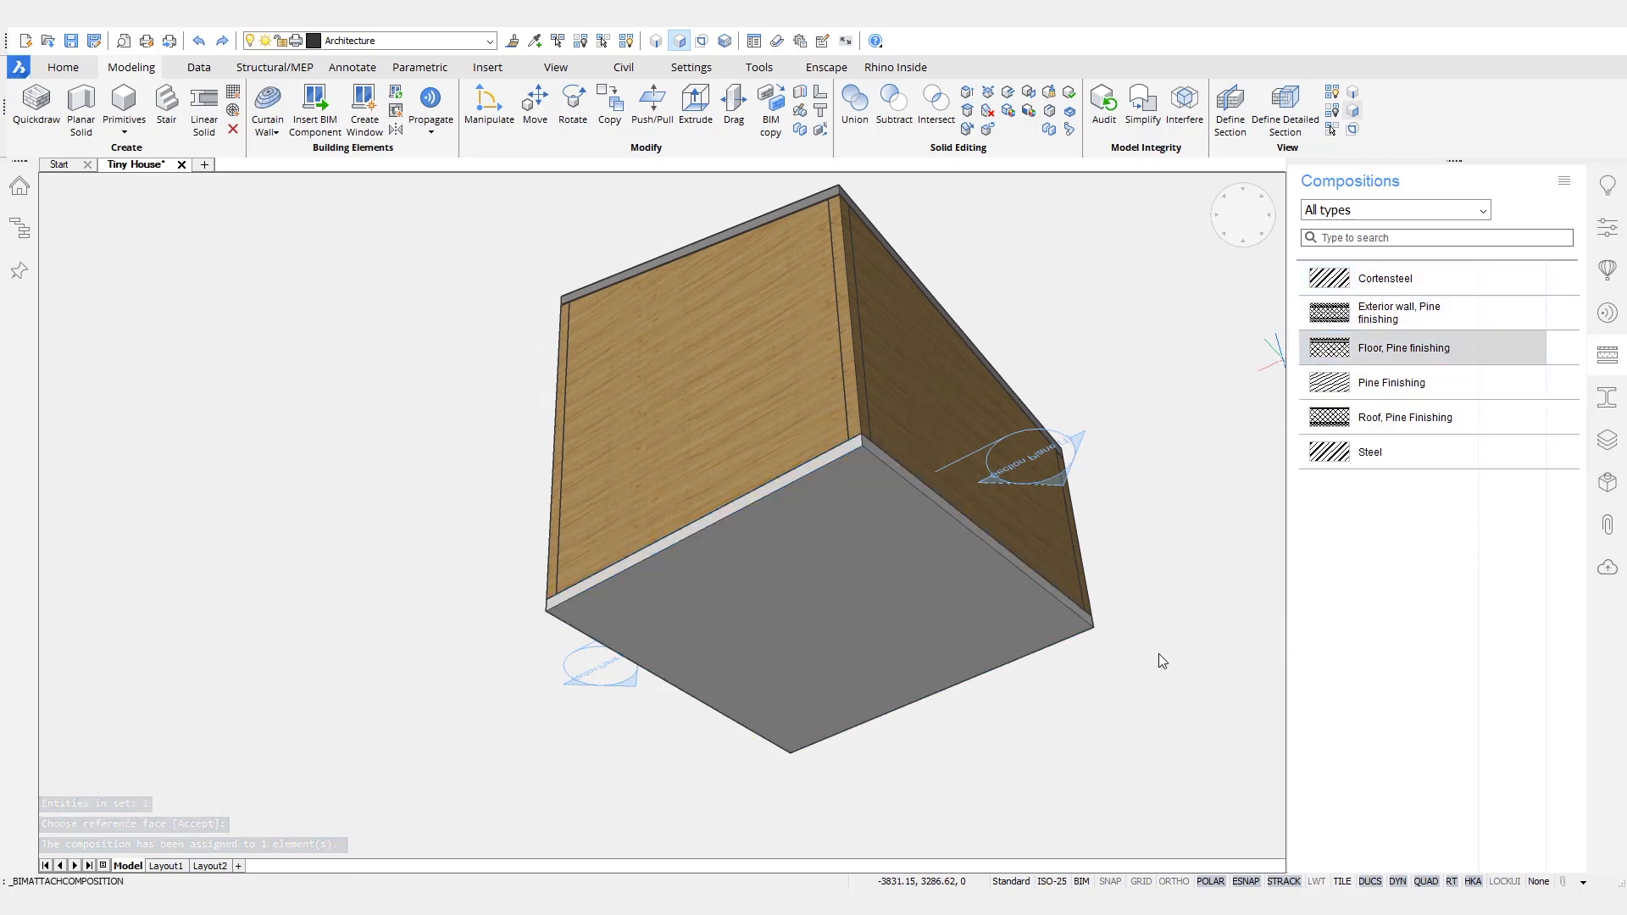
{"action": "key", "text": "Return"}
{"action": "mouse_move", "coordinate": [1170, 658]}
{"action": "middle_mouse_down", "text": "shift"}
{"action": "mouse_move", "coordinate": [1188, 685]}
{"action": "mouse_move", "coordinate": [1180, 670]}
{"action": "middle_mouse_up", "text": "shift"}
- Turn on the section plane's clip display and examine the material layers and joints of the cut walls, floor and roof
{"action": "middle_click_drag", "start_coordinate": [1163, 672], "coordinate": [1197, 661], "text": "shift"}
{"action": "double_click", "coordinate": [618, 634]}
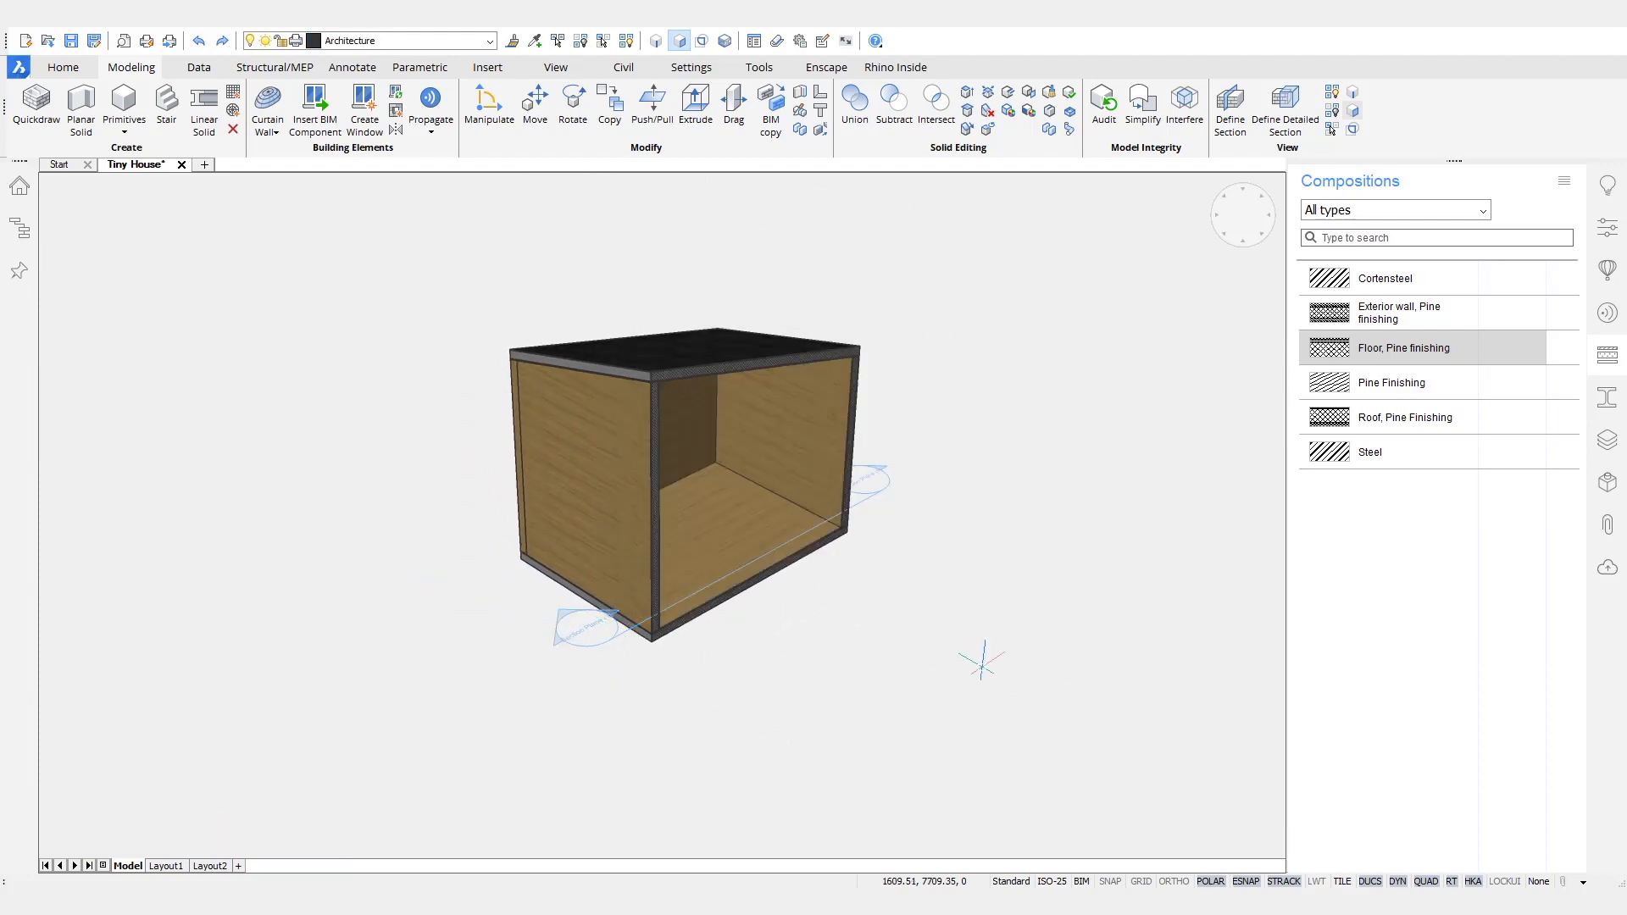
{"action": "middle_click_drag", "start_coordinate": [1025, 624], "coordinate": [869, 474], "text": "shift"}
{"action": "scroll", "coordinate": [627, 620], "scroll_direction": "up", "scroll_amount": 10}
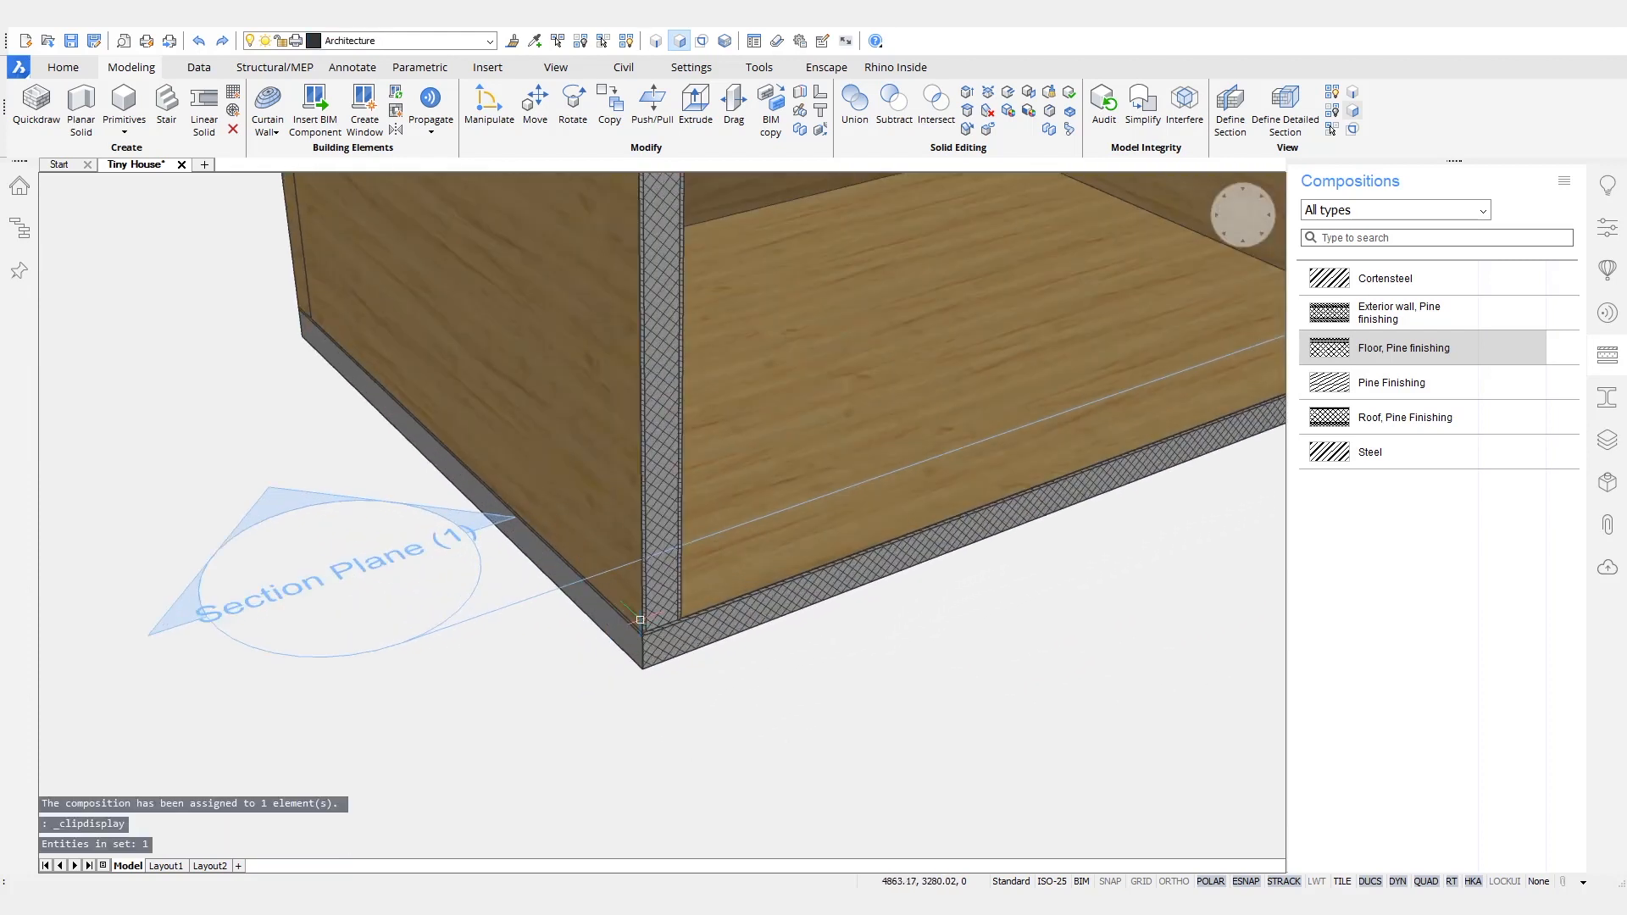
{"action": "middle_click_drag", "start_coordinate": [655, 540], "coordinate": [714, 378], "text": "shift"}
{"action": "middle_click_drag", "start_coordinate": [714, 535], "coordinate": [715, 380]}
{"action": "middle_click_drag", "start_coordinate": [706, 631], "coordinate": [722, 852]}
{"action": "middle_click_drag", "start_coordinate": [722, 509], "coordinate": [821, 555], "text": "shift"}
{"action": "middle_click_drag", "start_coordinate": [813, 221], "coordinate": [847, 835]}
{"action": "middle_click_drag", "start_coordinate": [839, 288], "coordinate": [848, 795]}
{"action": "middle_click_drag", "start_coordinate": [883, 561], "coordinate": [804, 558], "text": "shift"}
{"action": "scroll", "coordinate": [805, 555], "scroll_direction": "down", "scroll_amount": 6}
{"action": "scroll", "coordinate": [805, 555], "scroll_direction": "down", "scroll_amount": 10}
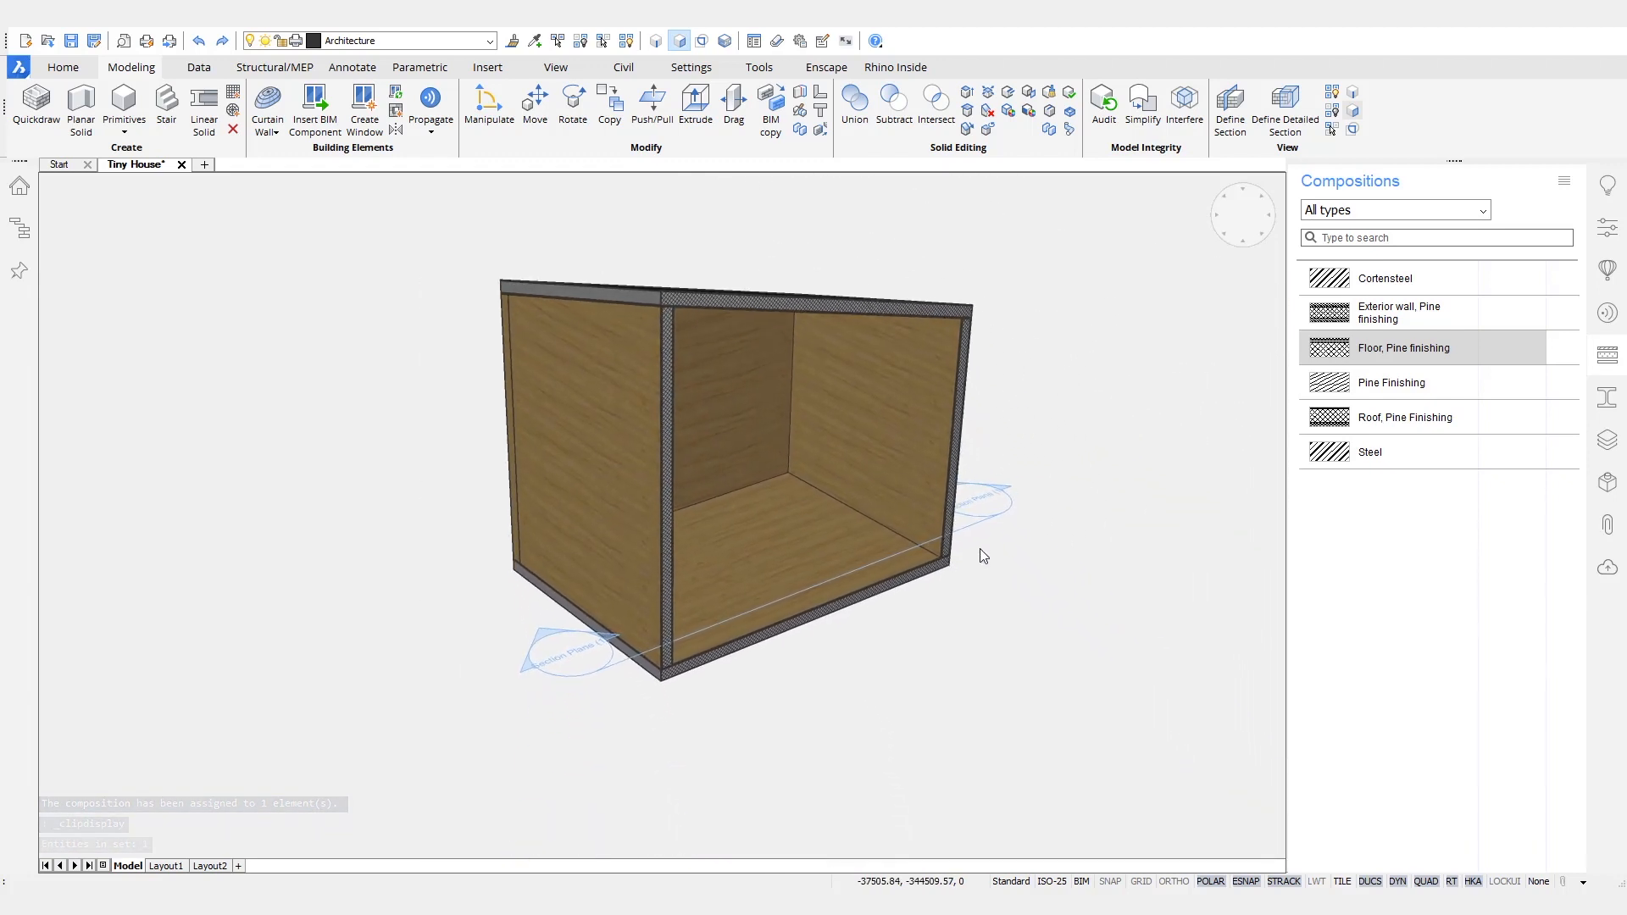
- Turn off the section plane's clip display and make the hidden Cortensteel shell visible again
{"action": "double_click", "coordinate": [981, 502]}
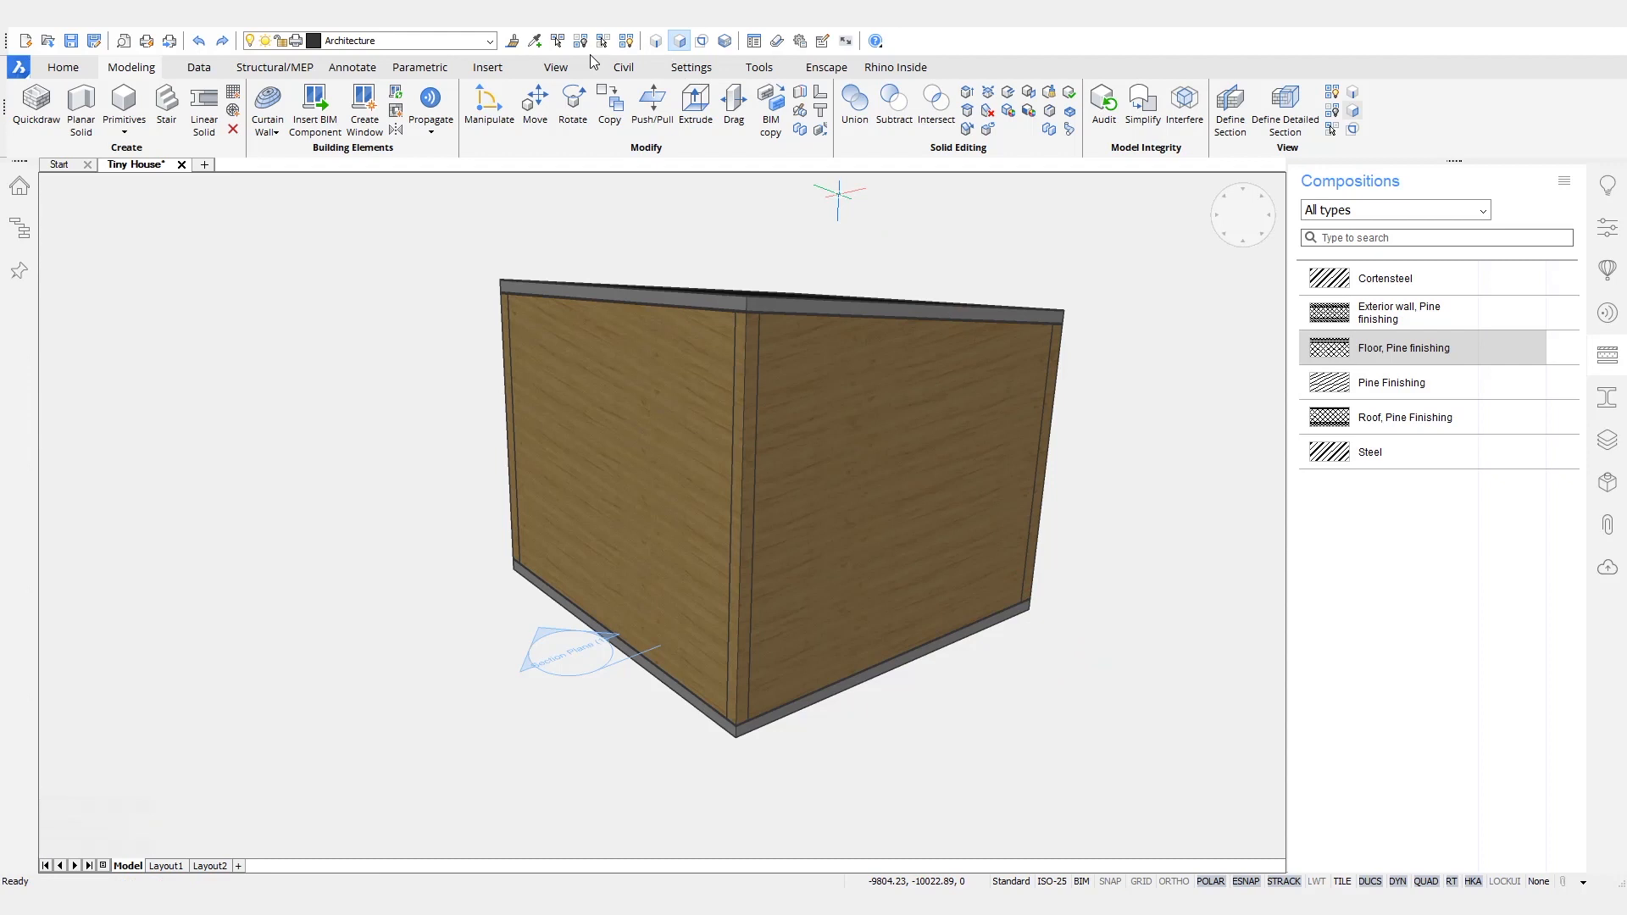
{"action": "left_click", "coordinate": [627, 42]}
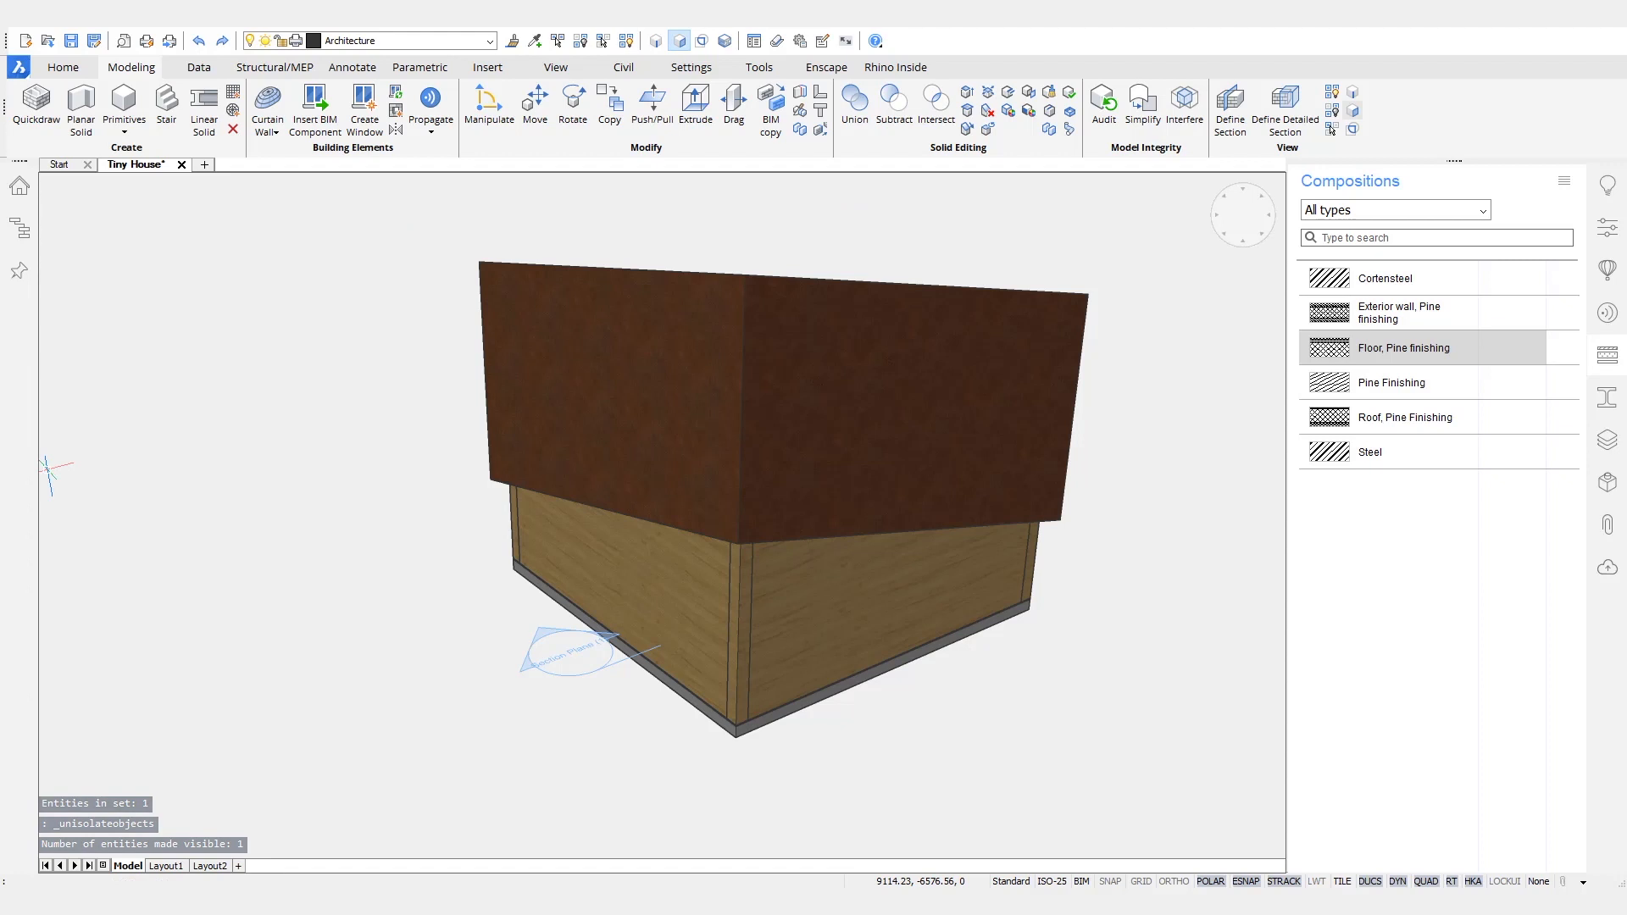
{"action": "middle_click_drag", "start_coordinate": [939, 724], "coordinate": [826, 708], "text": "shift"}
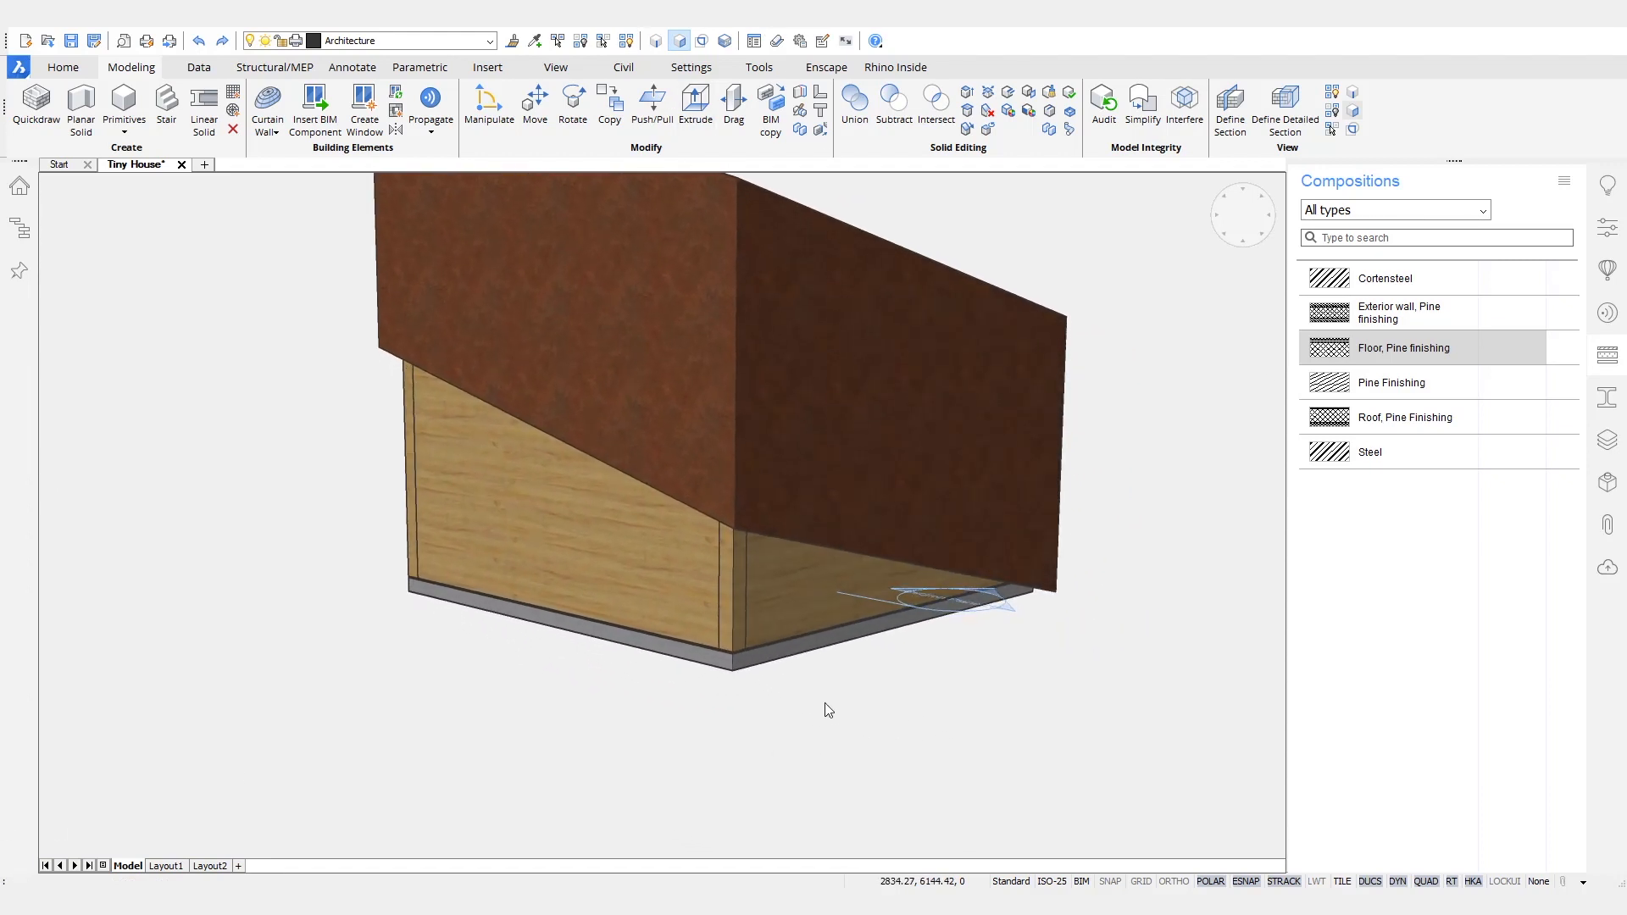
- Enable boundary detection and create a window with three vertical panes in the narrow triangular wall area below the shell
{"action": "left_click", "coordinate": [703, 44]}
{"action": "mouse_move", "coordinate": [771, 584]}
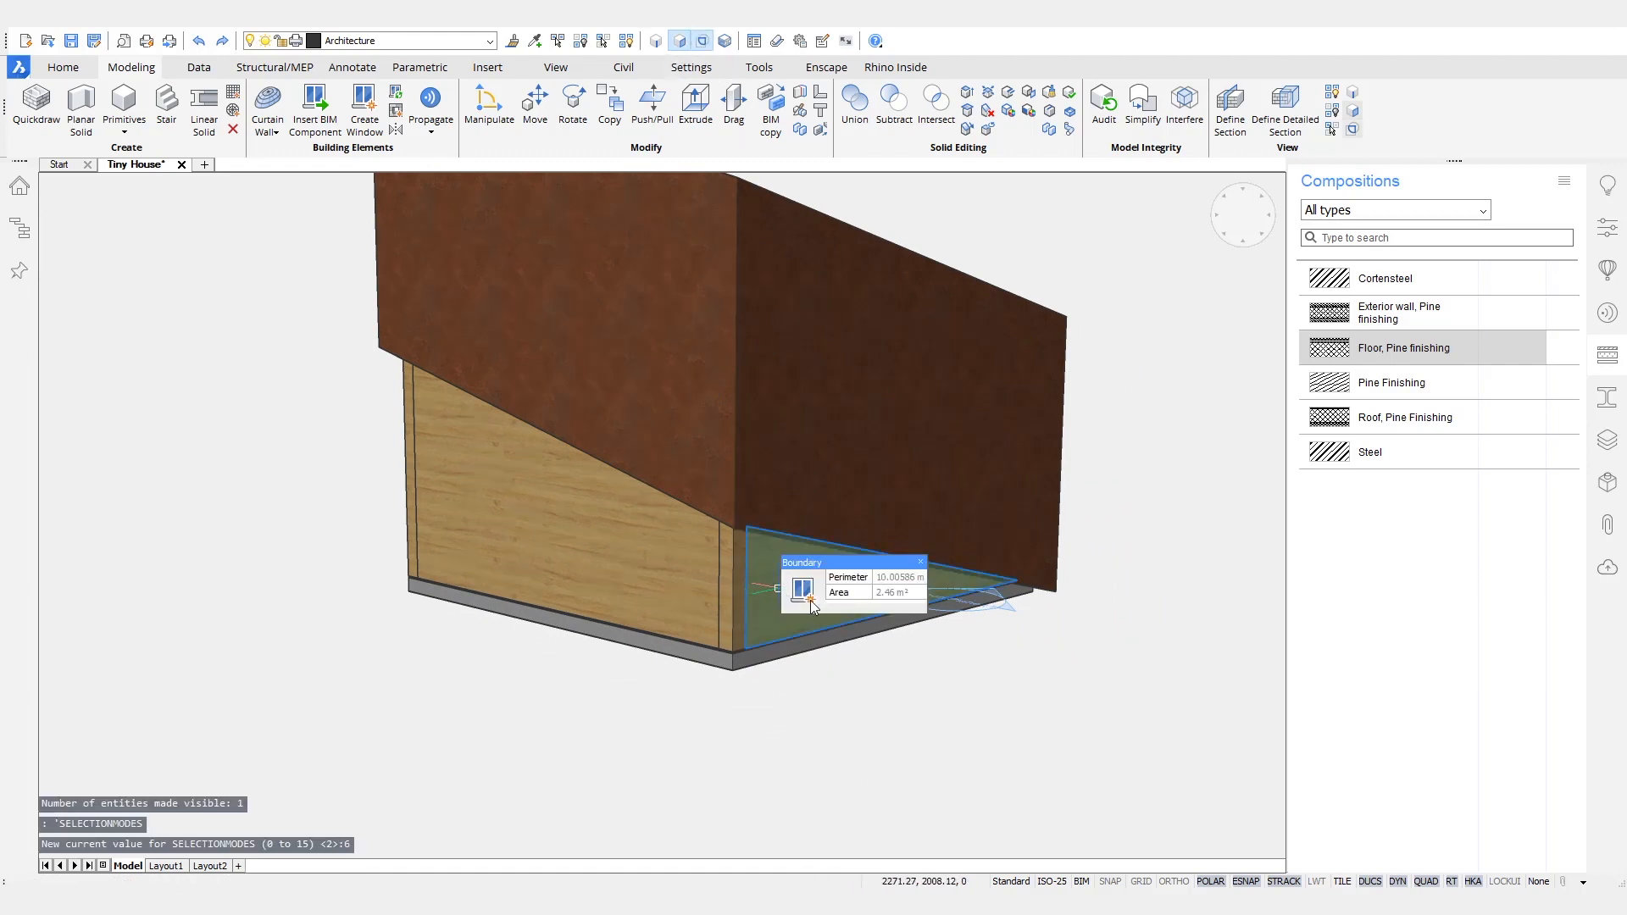
{"action": "left_click", "coordinate": [810, 601]}
{"action": "left_click", "coordinate": [641, 485]}
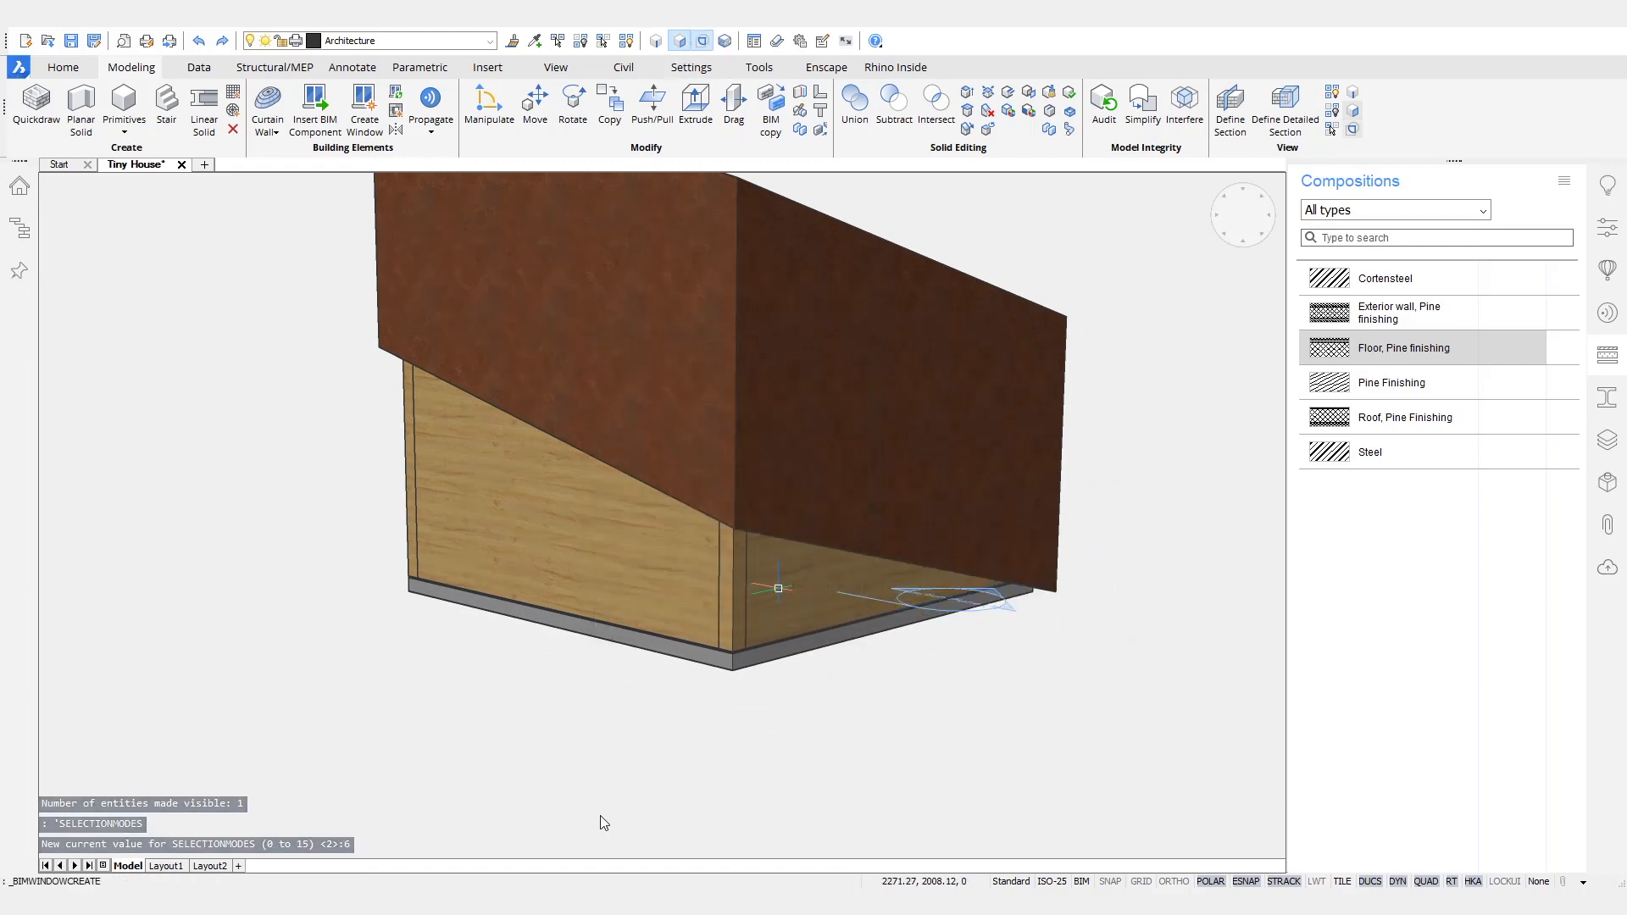
- Create a second window with three vertical panes in the exposed area of the adjacent, larger wall
{"action": "mouse_move", "coordinate": [647, 549]}
{"action": "left_click", "coordinate": [684, 569]}
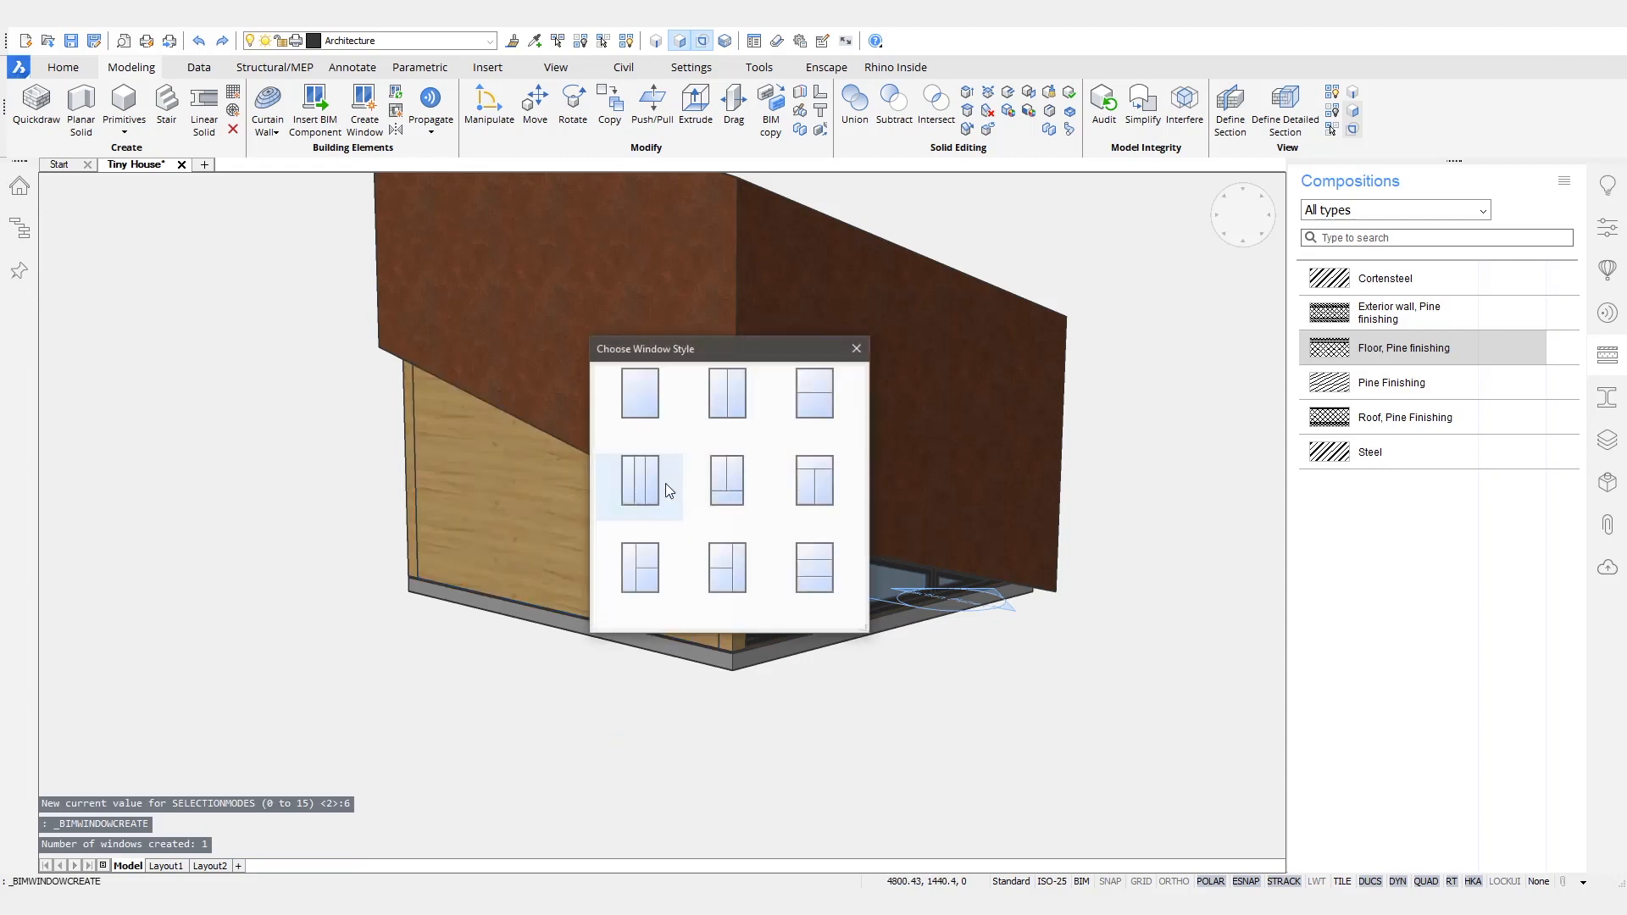
{"action": "left_click", "coordinate": [654, 473]}
- Select both new windows and turn on the section plane's clip display to cut through the house
{"action": "middle_click_drag", "start_coordinate": [817, 734], "coordinate": [821, 725], "text": "shift"}
{"action": "left_click", "coordinate": [706, 618]}
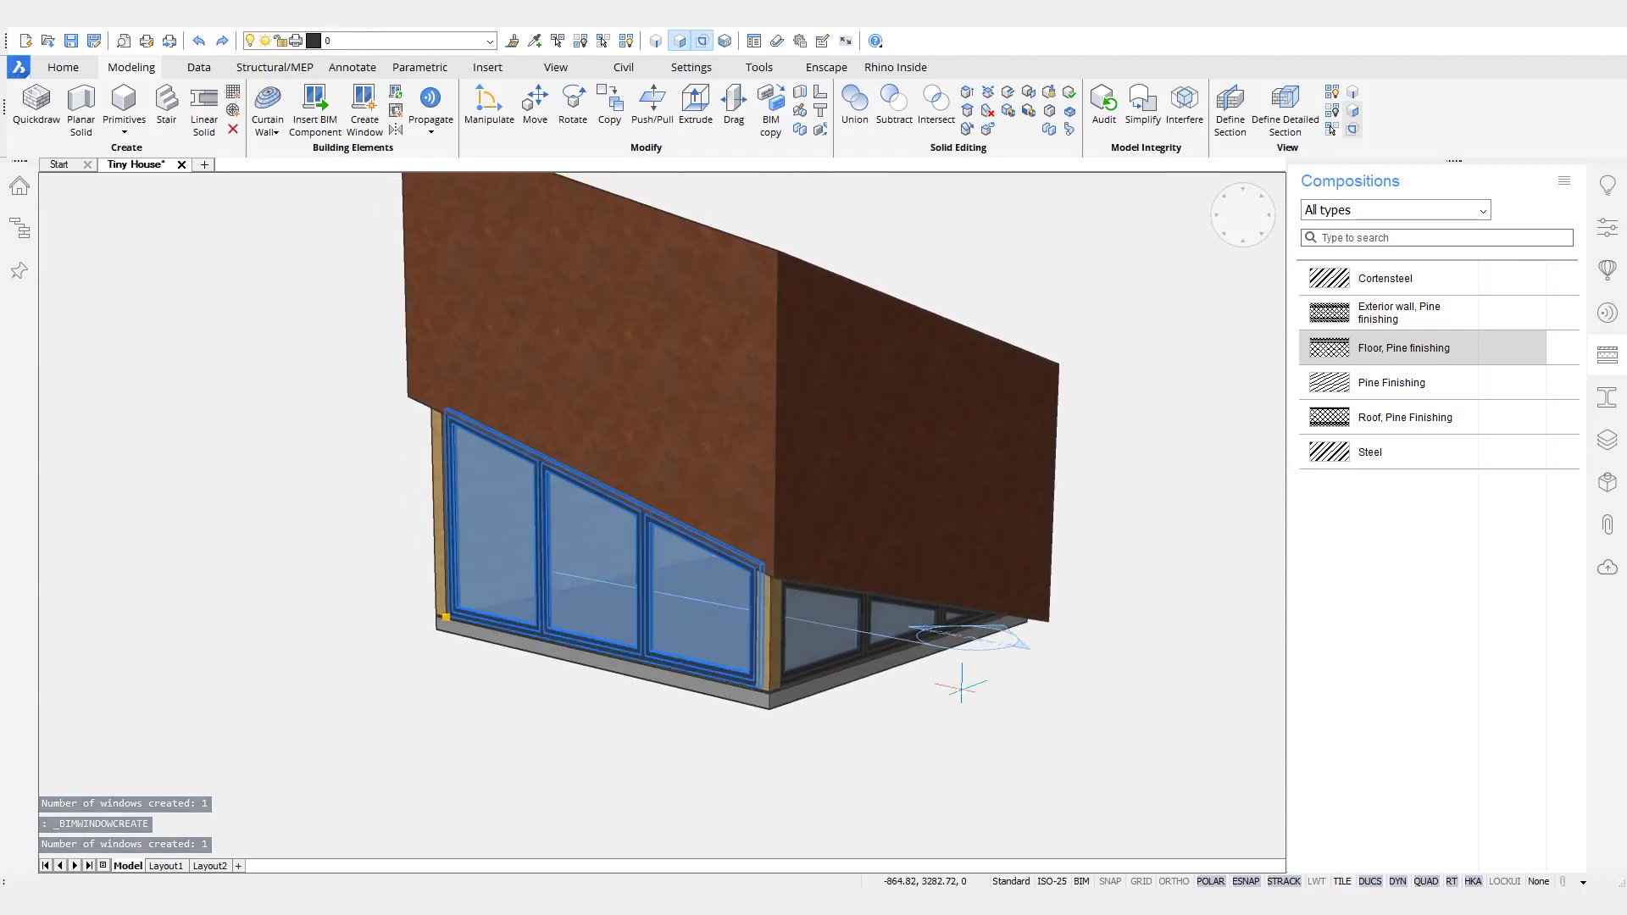
{"action": "mouse_move", "coordinate": [1078, 668]}
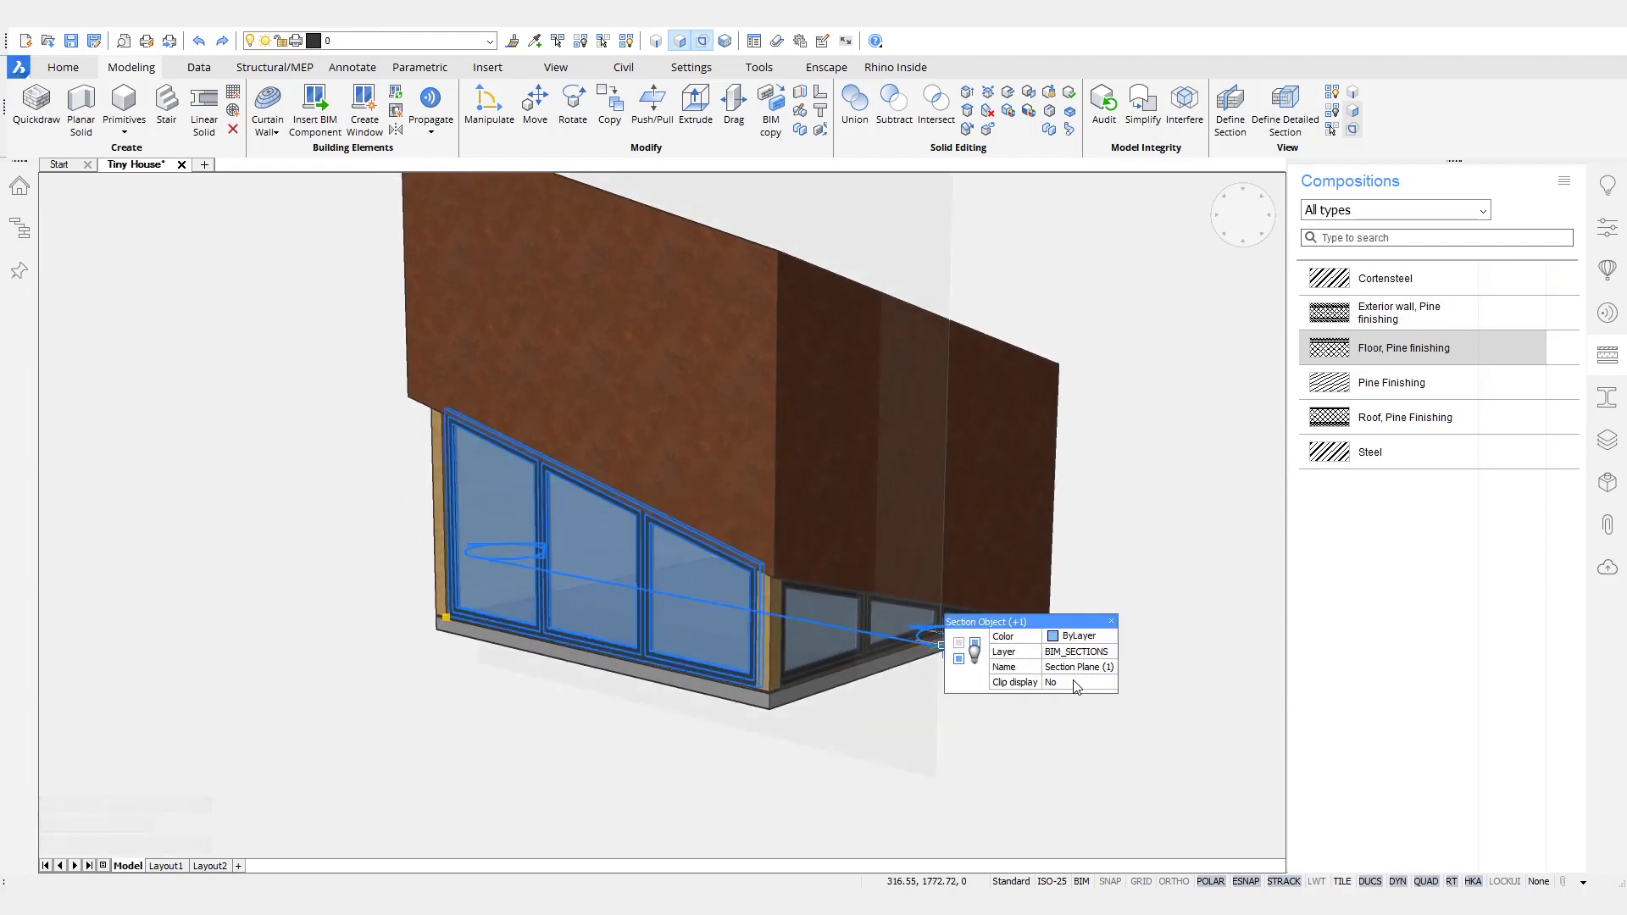
{"action": "left_click", "coordinate": [1066, 716]}
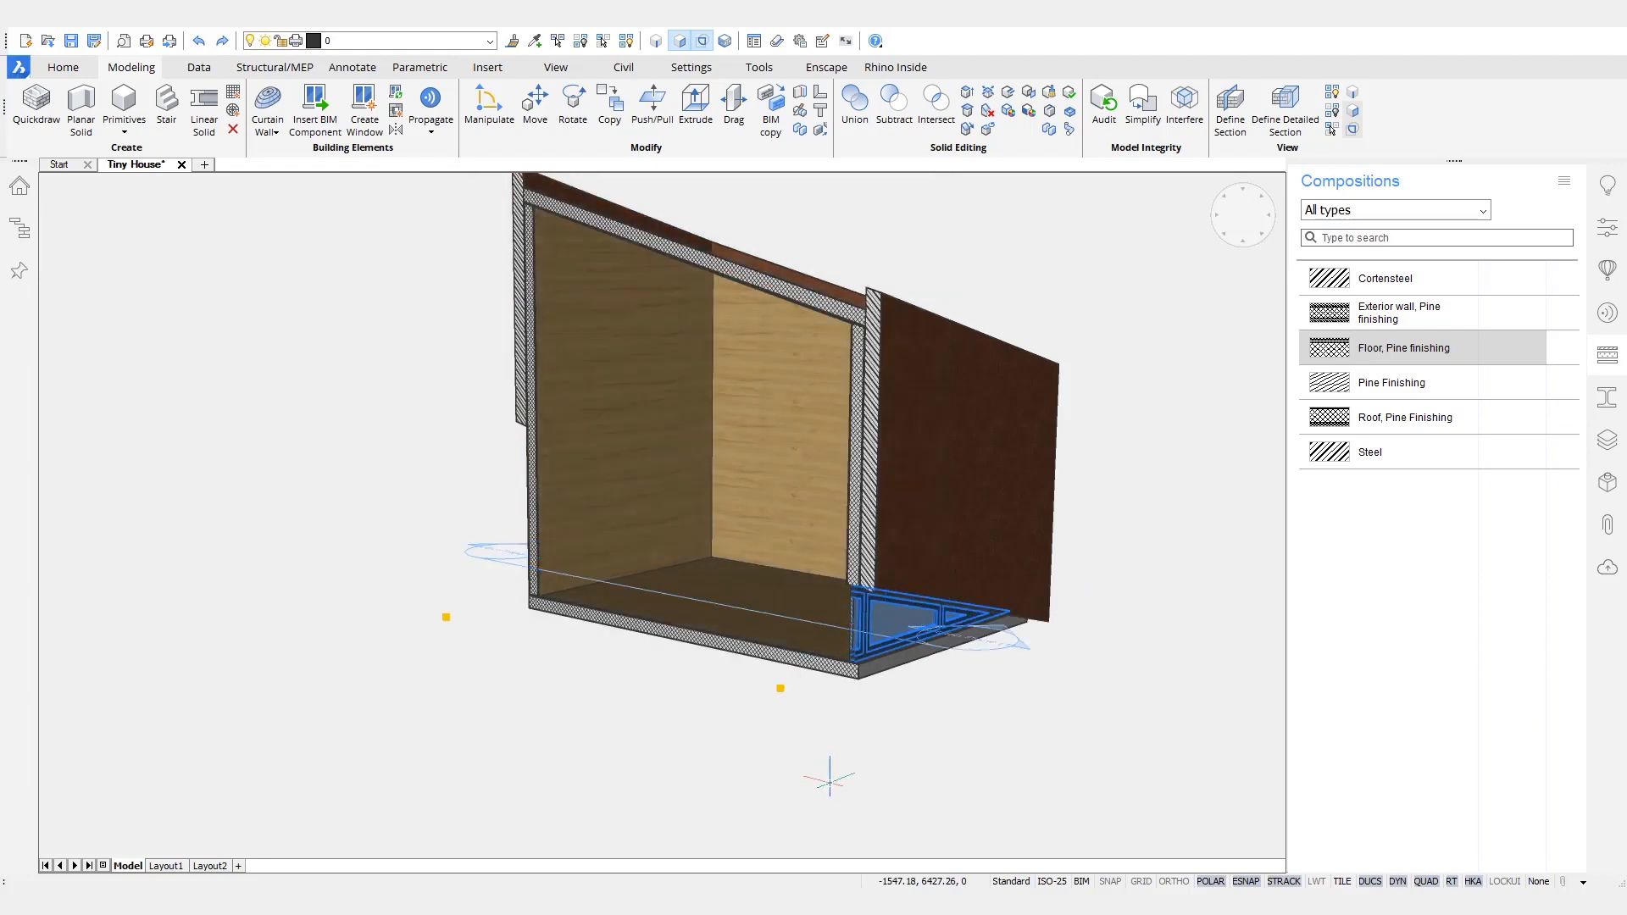
{"action": "middle_click_drag", "start_coordinate": [886, 659], "coordinate": [908, 654], "text": "shift"}
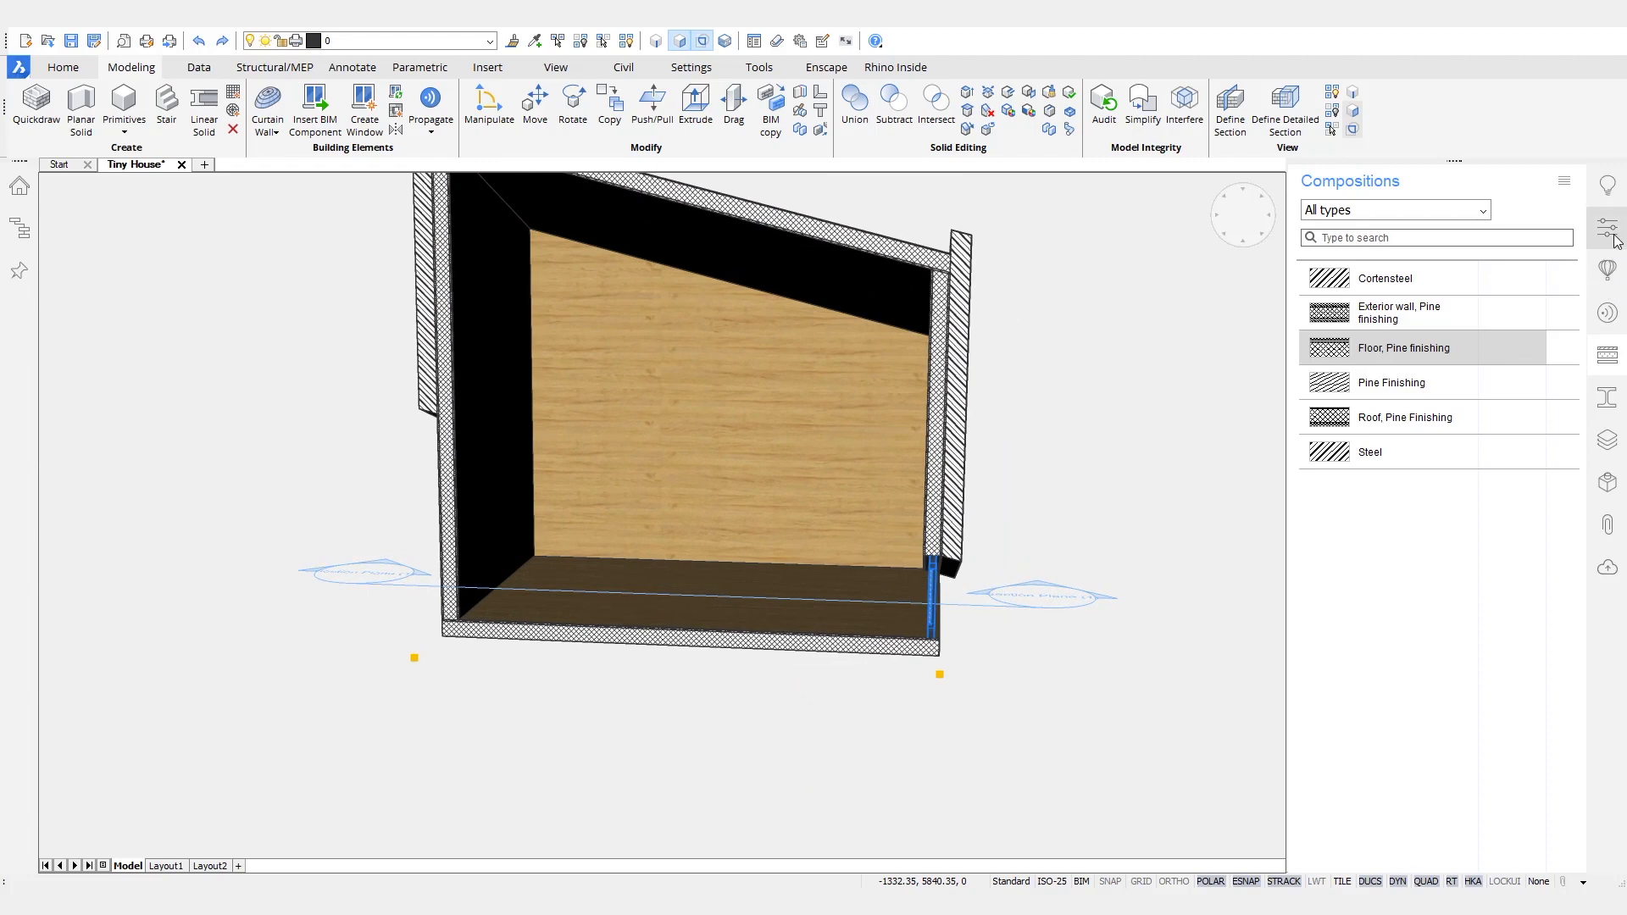
- Set the two triple-pane windows' lining thickness to 10 mm, lining depth to 170 mm and mullion thickness to 10 mm
{"action": "left_click", "coordinate": [1608, 228]}
{"action": "scroll", "coordinate": [932, 593], "scroll_direction": "up", "scroll_amount": 8}
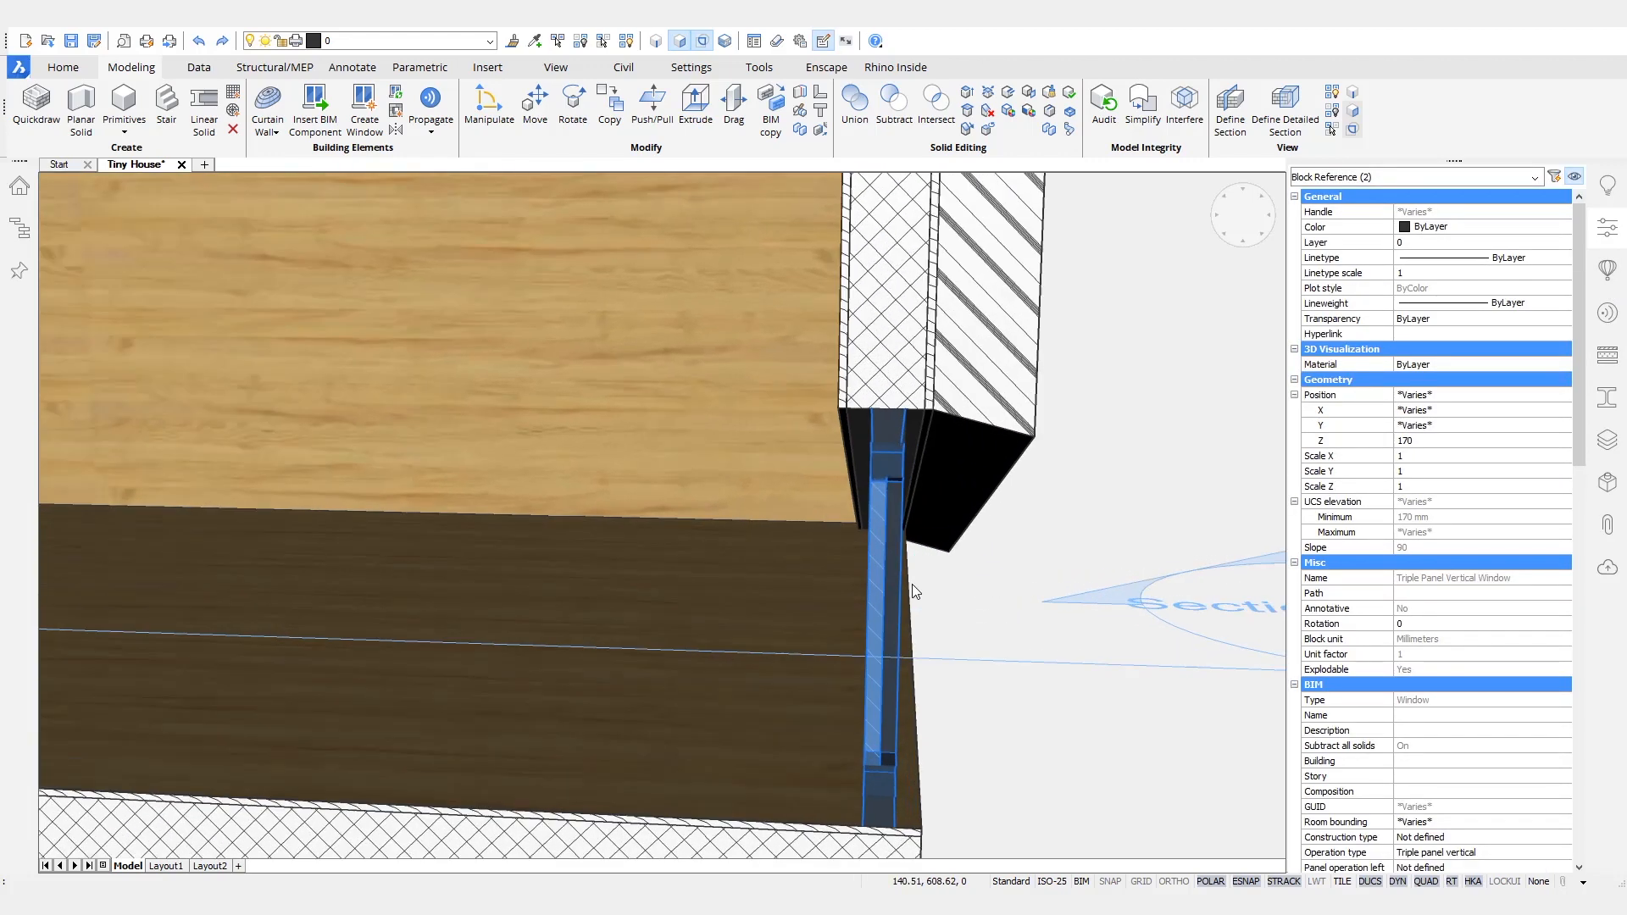
{"action": "middle_click_drag", "start_coordinate": [912, 585], "coordinate": [907, 659], "text": "shift"}
{"action": "scroll", "coordinate": [1448, 543], "scroll_direction": "down", "scroll_amount": 16}
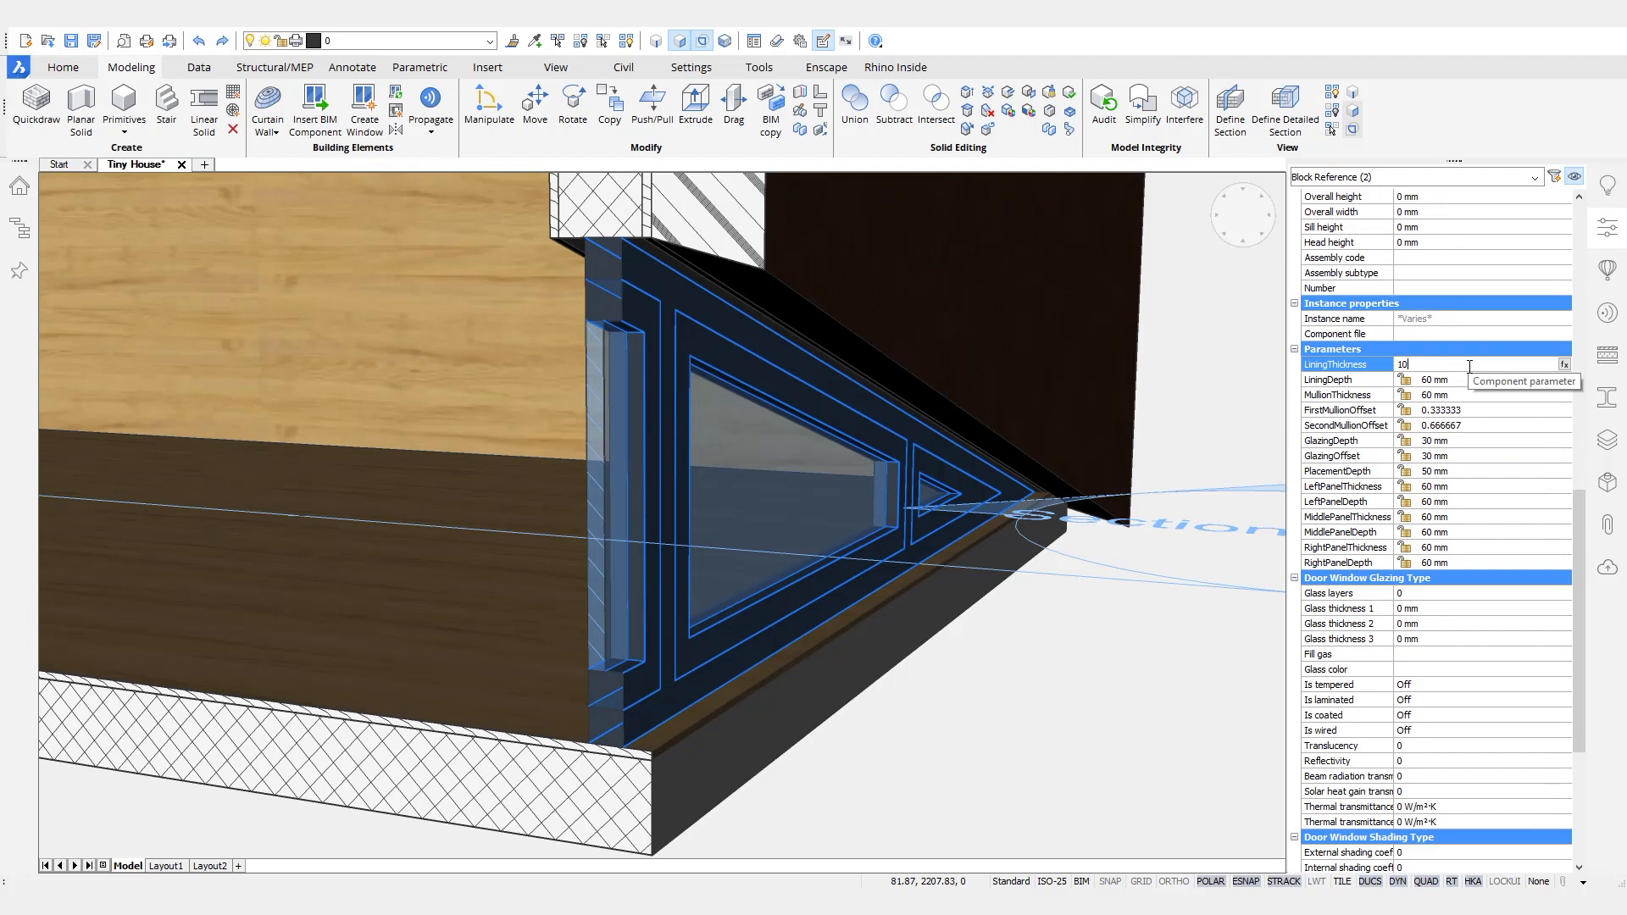
{"action": "key", "text": "Tab"}
{"action": "type", "text": "170"}
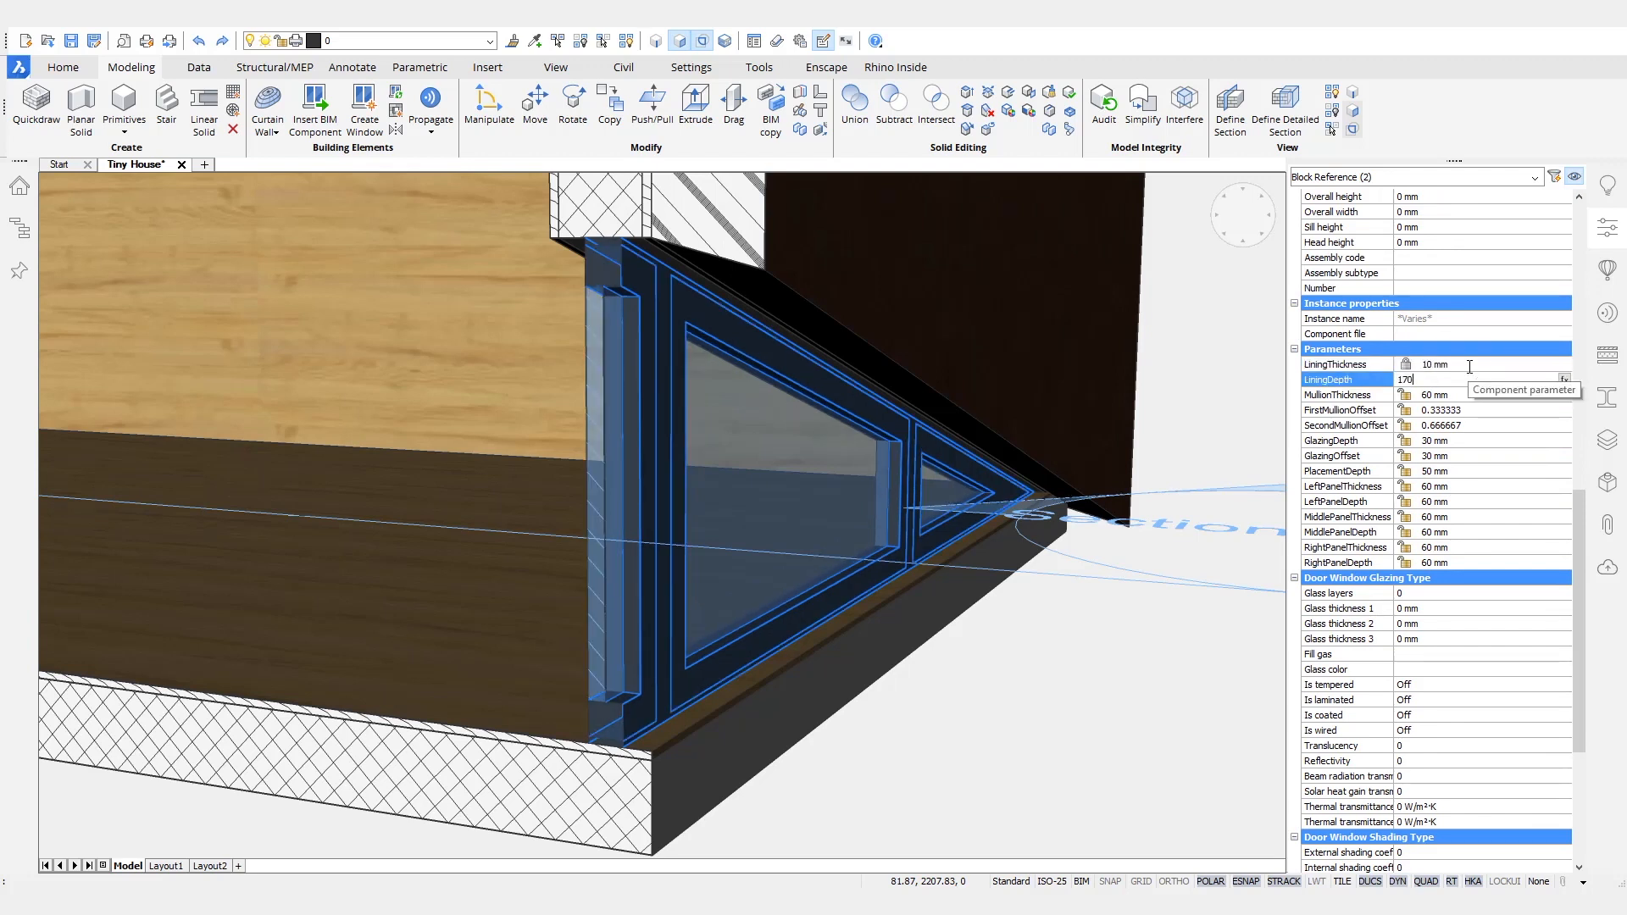
{"action": "key", "text": "Tab"}
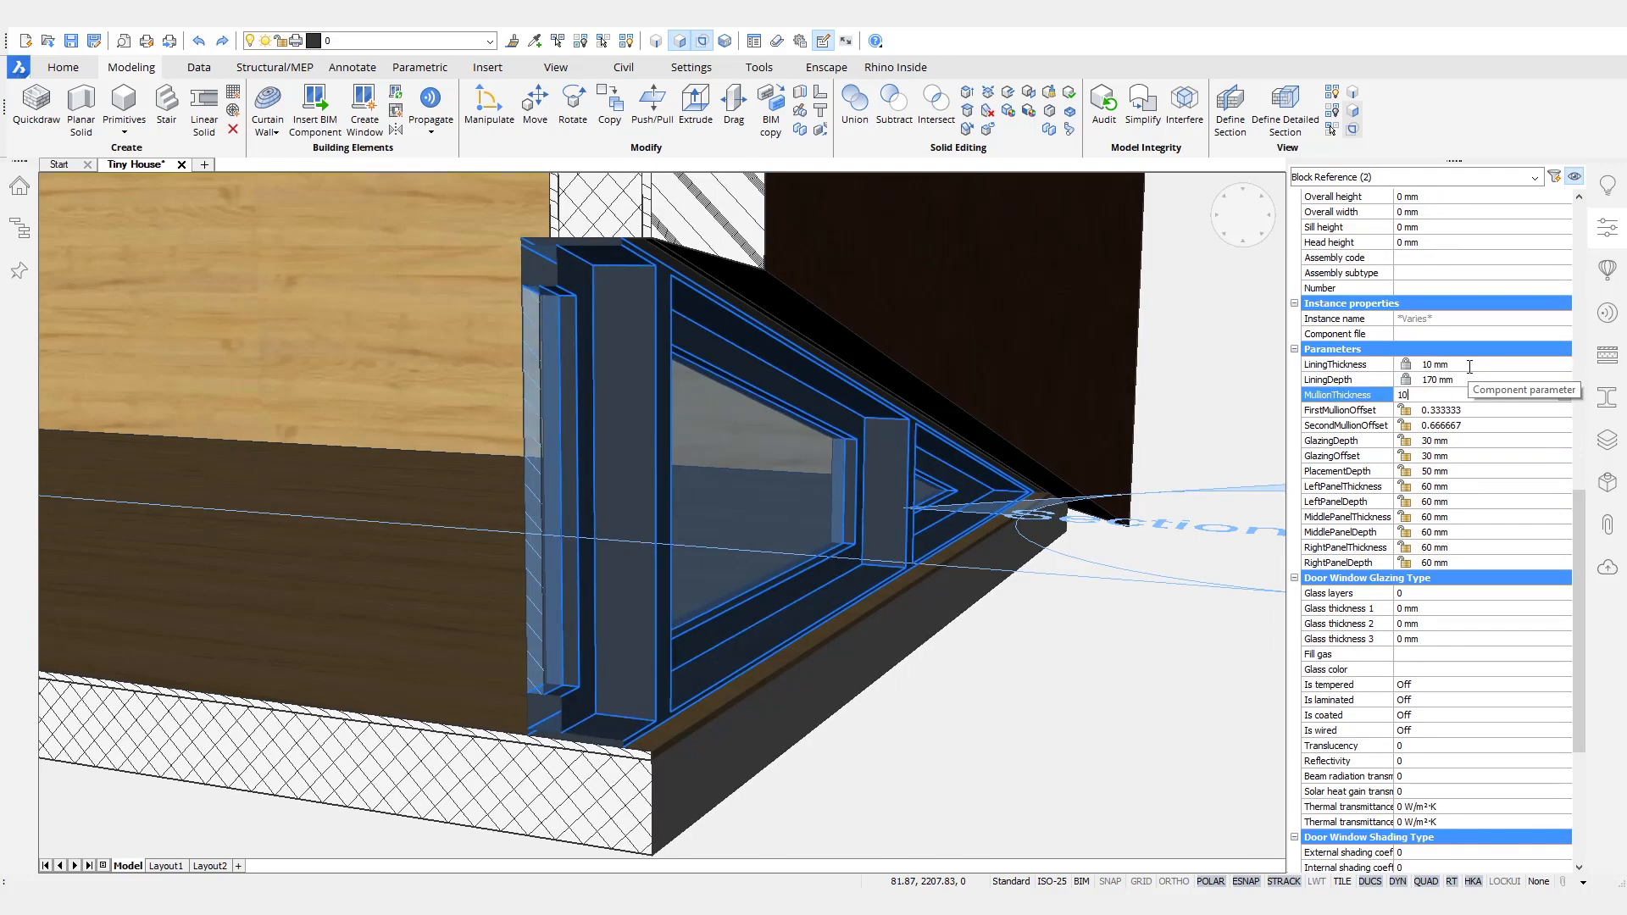
{"action": "key", "text": "Tab"}
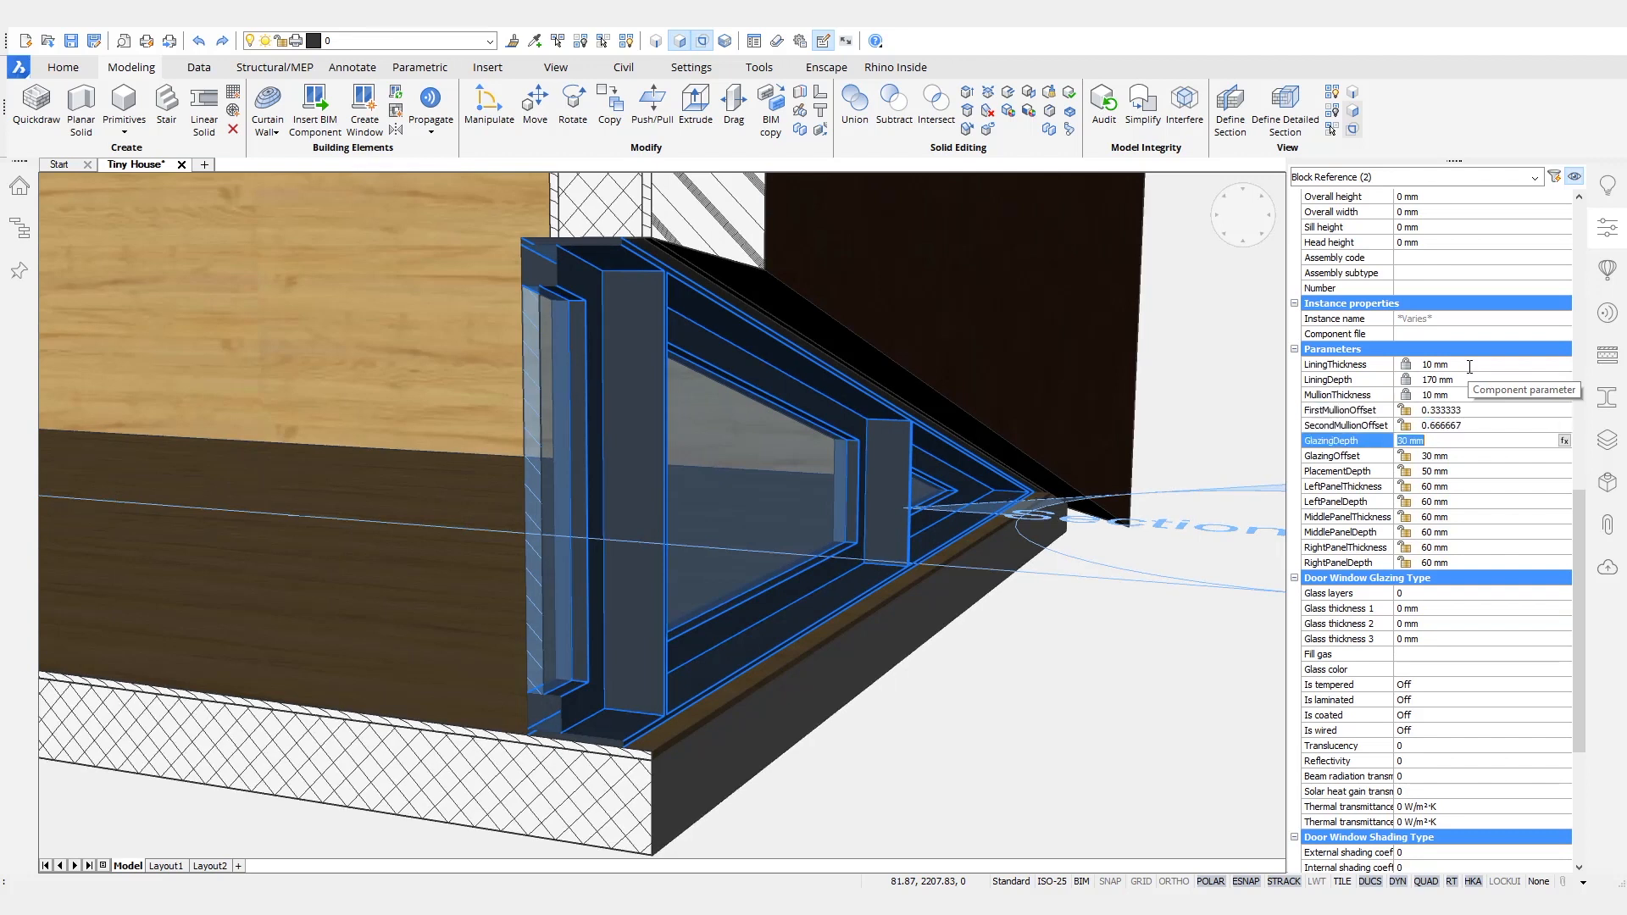
- Set both windows' glazing depth to 20 mm, glazing offset to 80 mm and placement depth to 0 mm
{"action": "type", "text": "20"}
{"action": "key", "text": "Tab"}
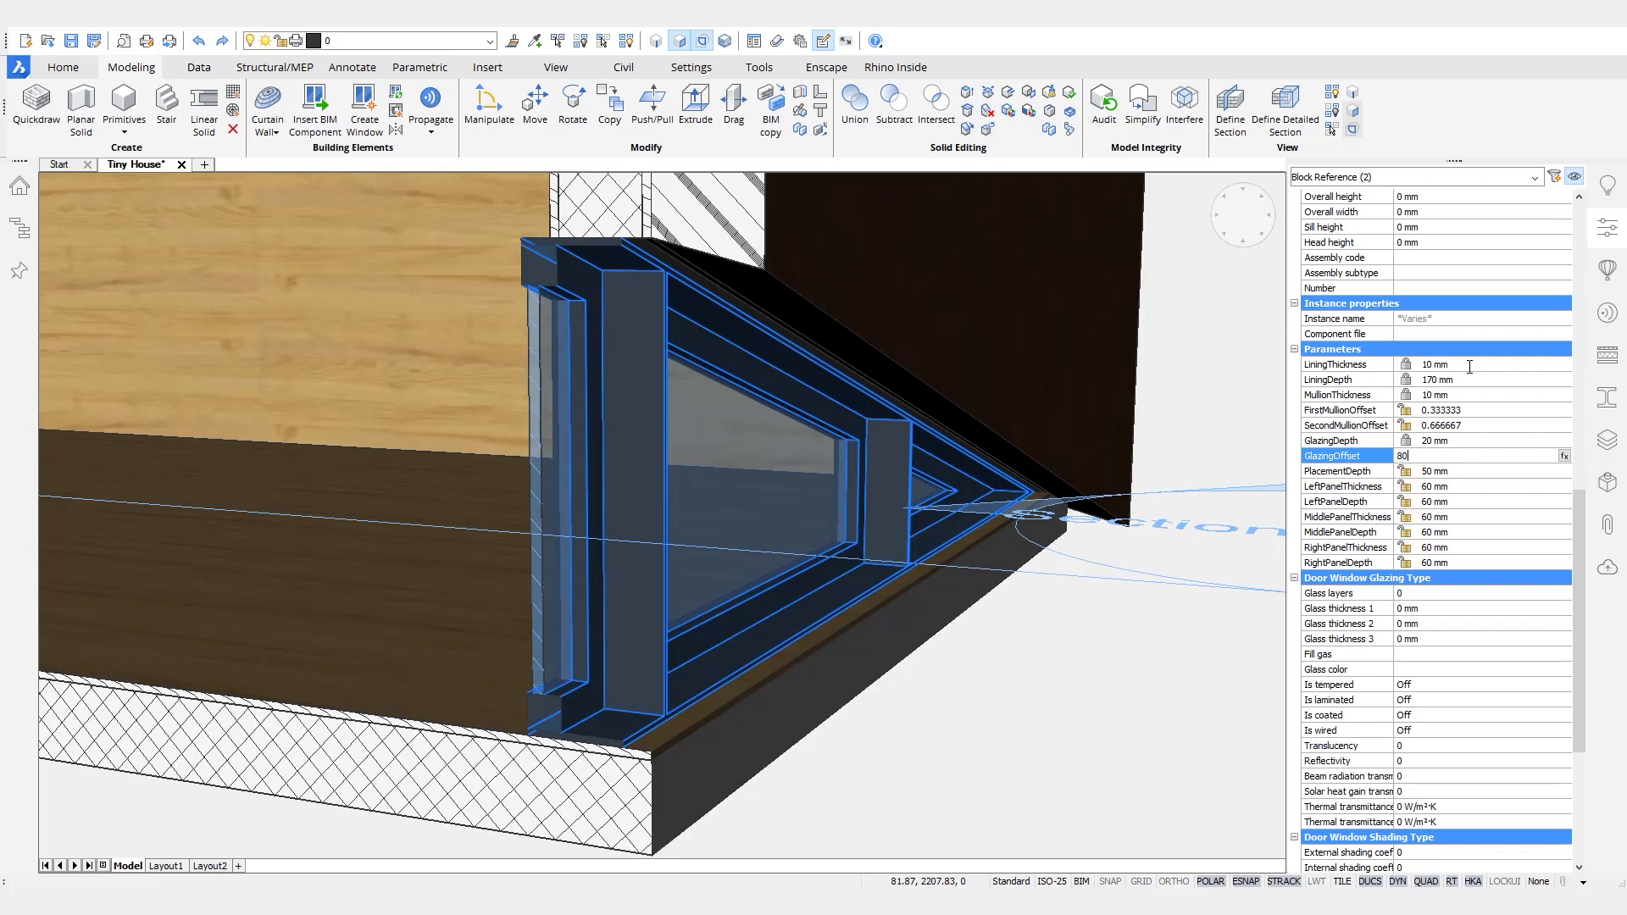
{"action": "key", "text": "Tab"}
{"action": "type", "text": "0"}
- Set the left, middle and right panels of both windows to 10 mm thickness and 170 mm depth, and clear the selection
{"action": "key", "text": "Tab"}
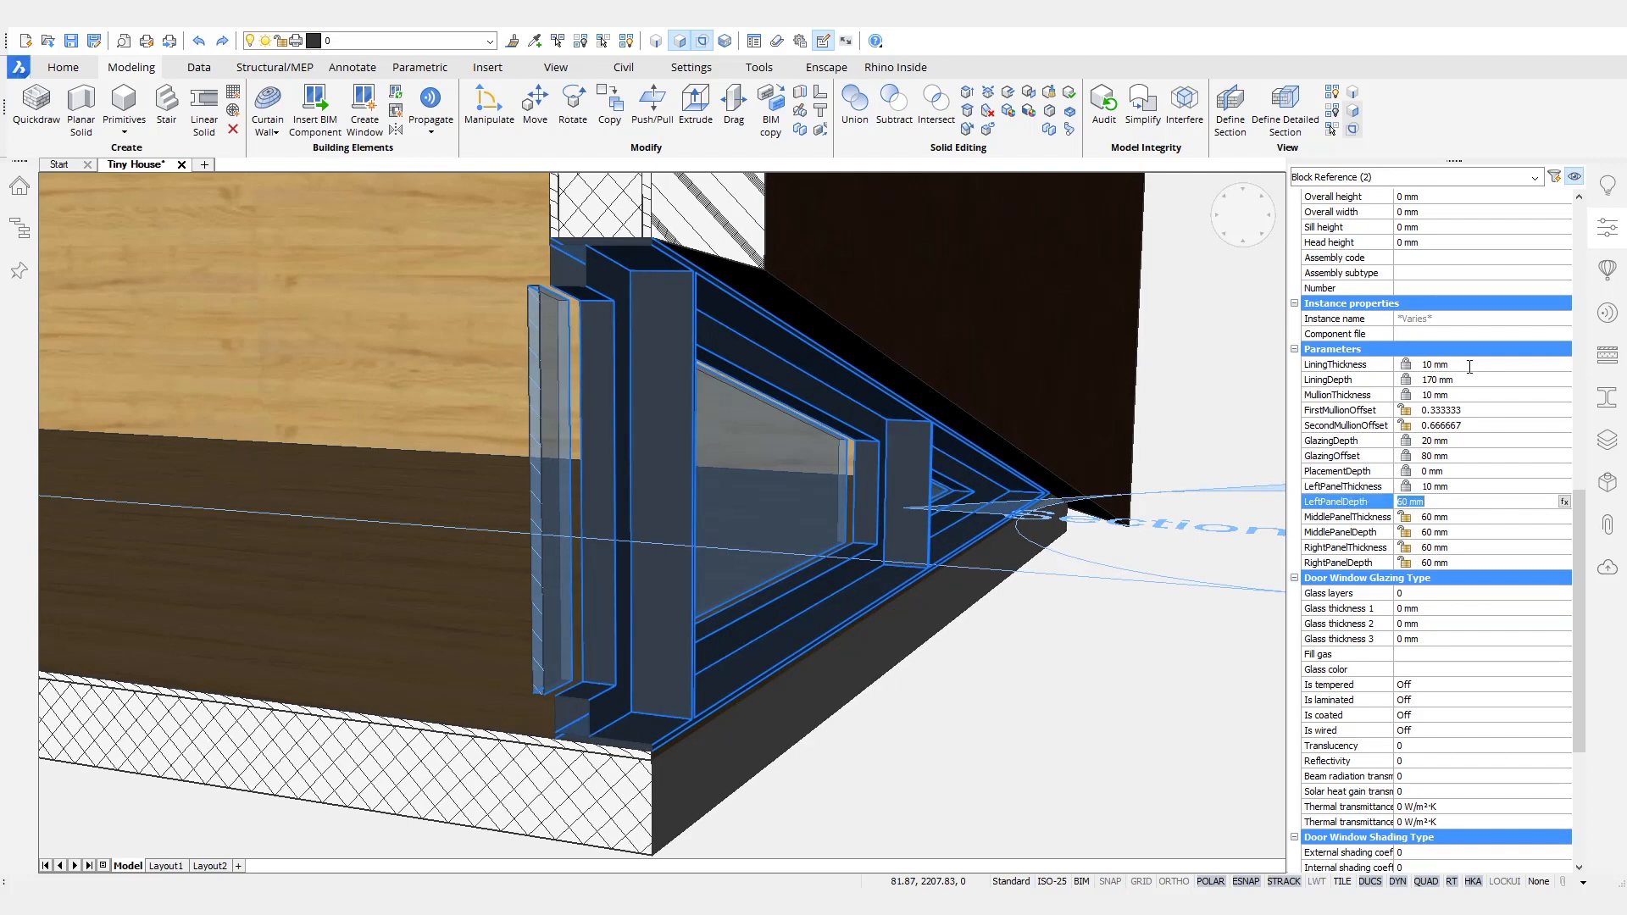
{"action": "type", "text": "1"}
{"action": "key", "text": "Tab"}
{"action": "type", "text": "1"}
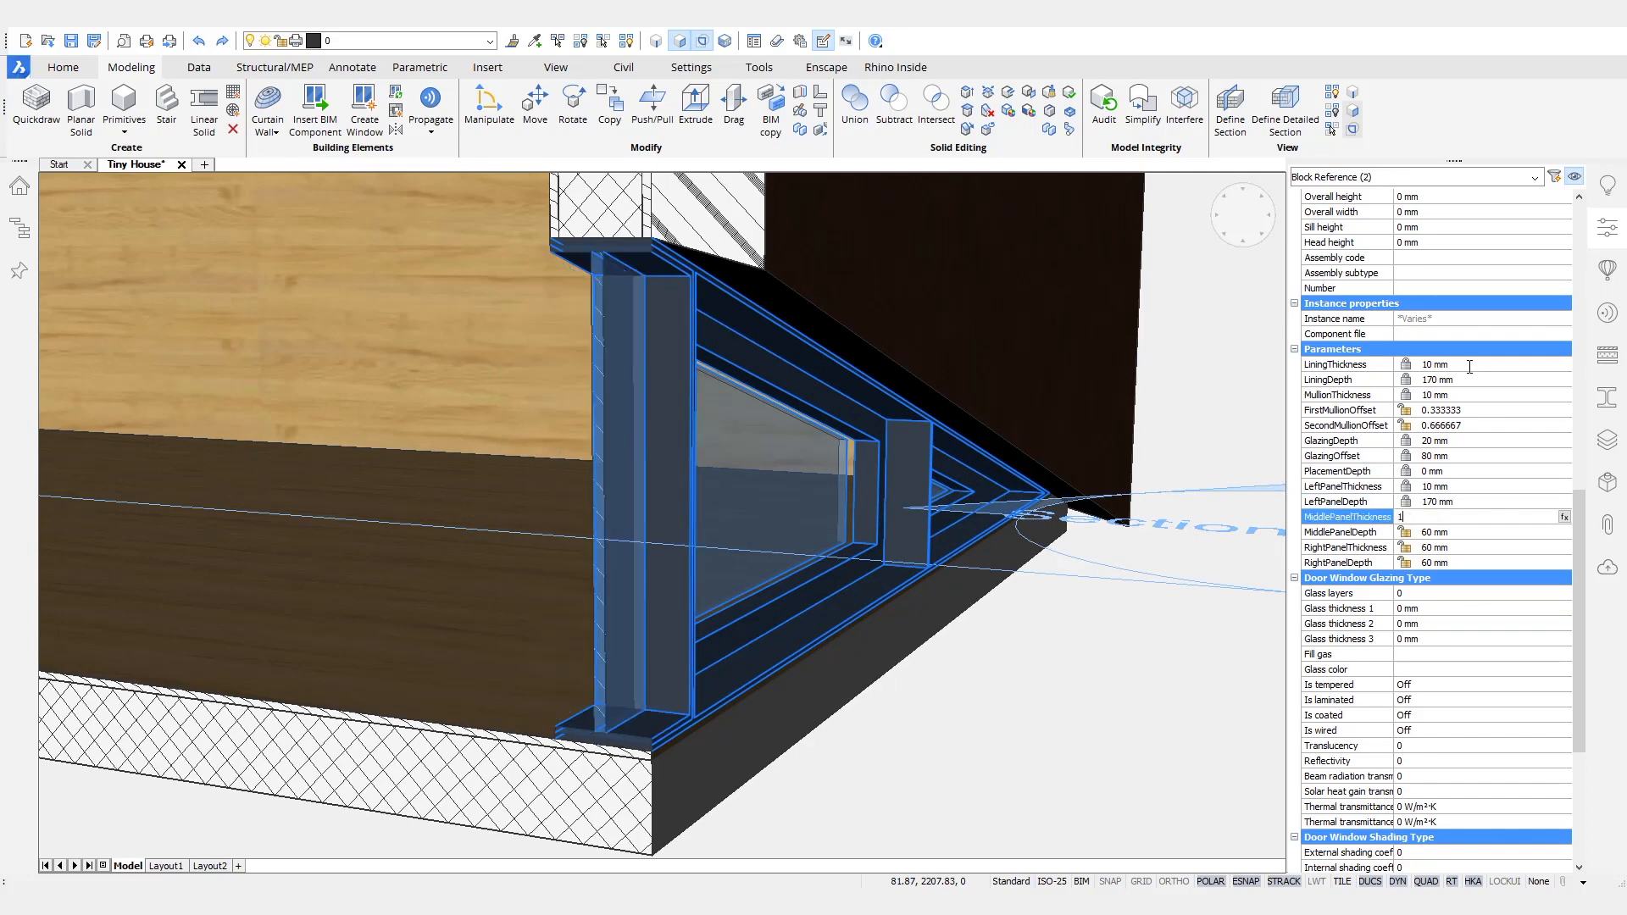
{"action": "type", "text": "0"}
{"action": "key", "text": "Tab"}
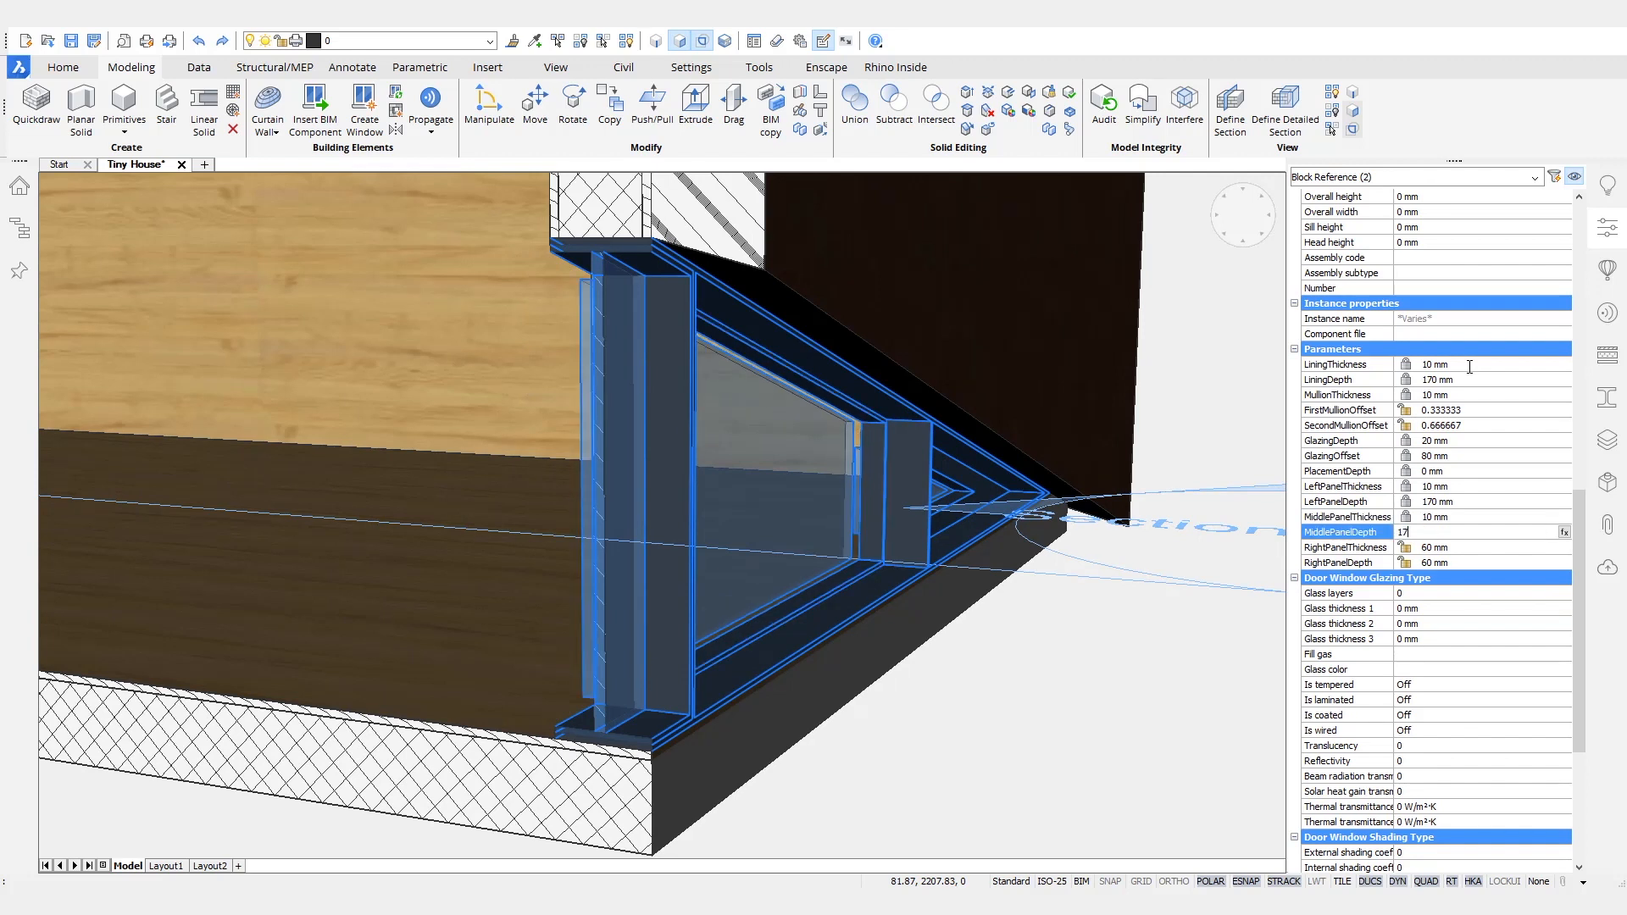
{"action": "type", "text": "170"}
{"action": "key", "text": "Tab"}
{"action": "type", "text": "10"}
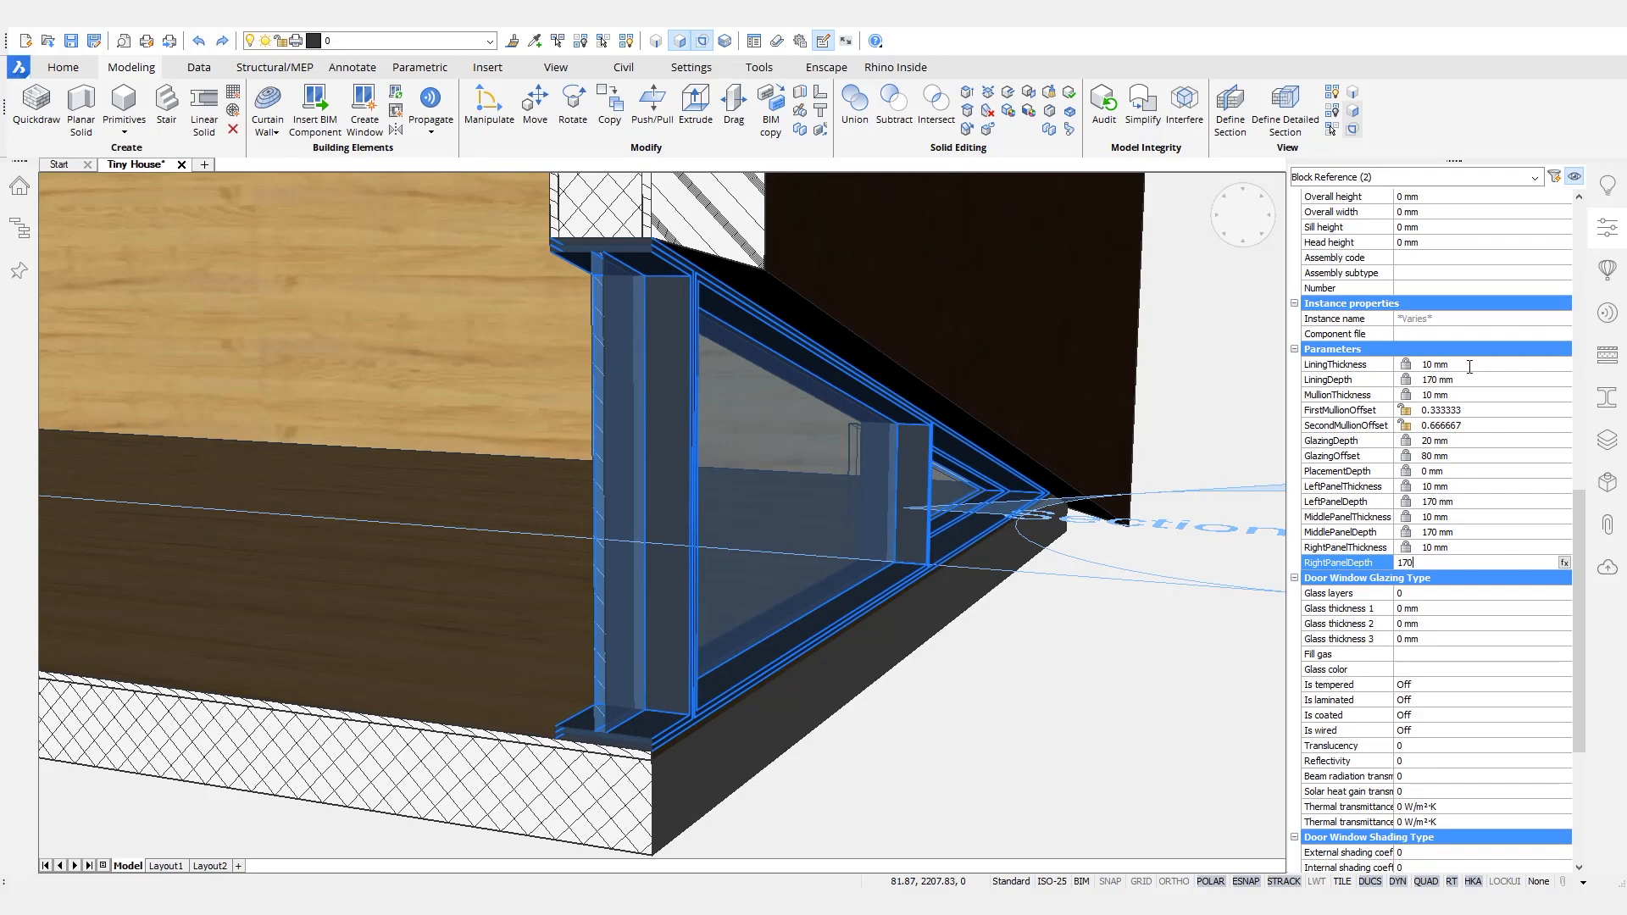
{"action": "key", "text": "Escape"}
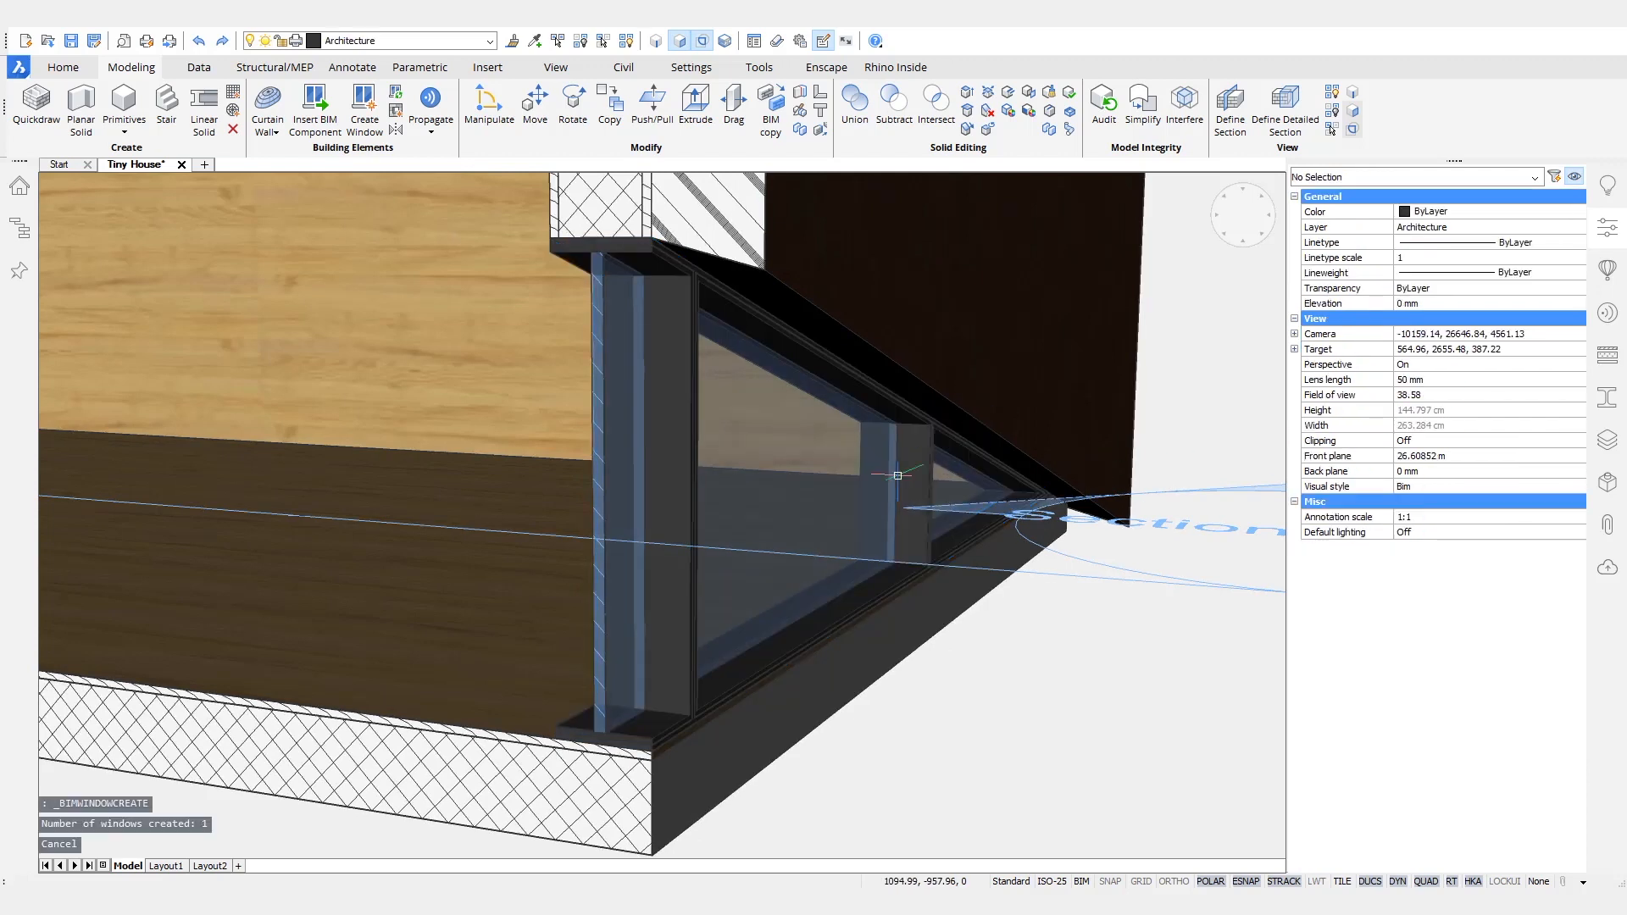
- Turn off the section plane's clip display to show the whole house
{"action": "scroll", "coordinate": [713, 705], "scroll_direction": "up", "scroll_amount": 6}
{"action": "middle_click_drag", "start_coordinate": [705, 740], "coordinate": [956, 585], "text": "shift"}
{"action": "scroll", "coordinate": [797, 668], "scroll_direction": "down", "scroll_amount": 5}
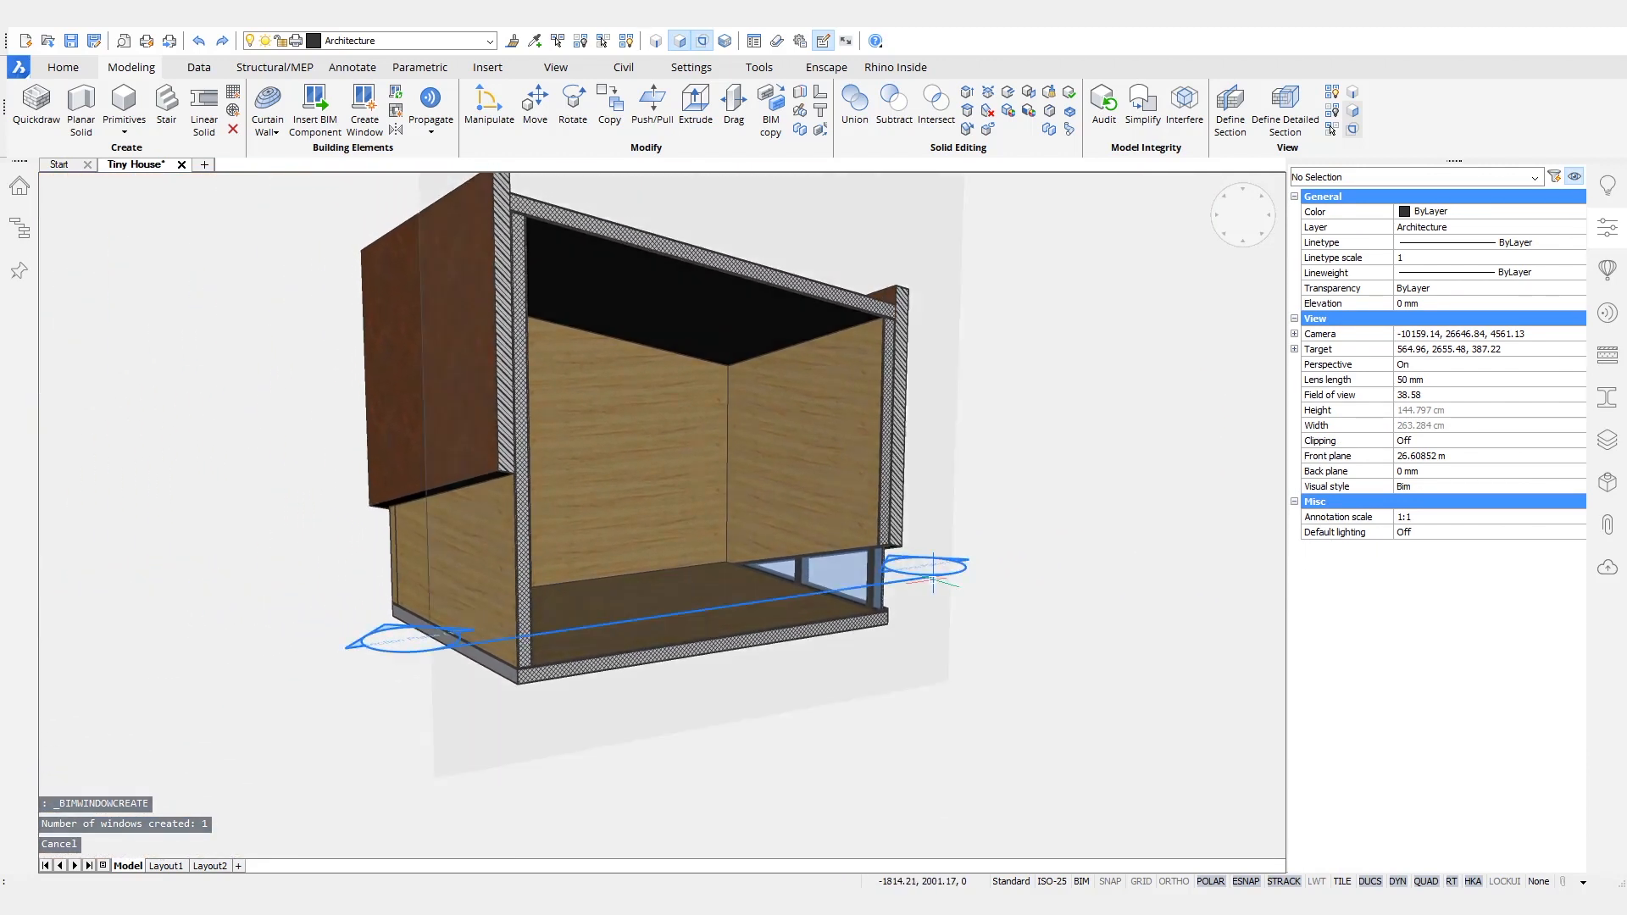
{"action": "double_click", "coordinate": [927, 564]}
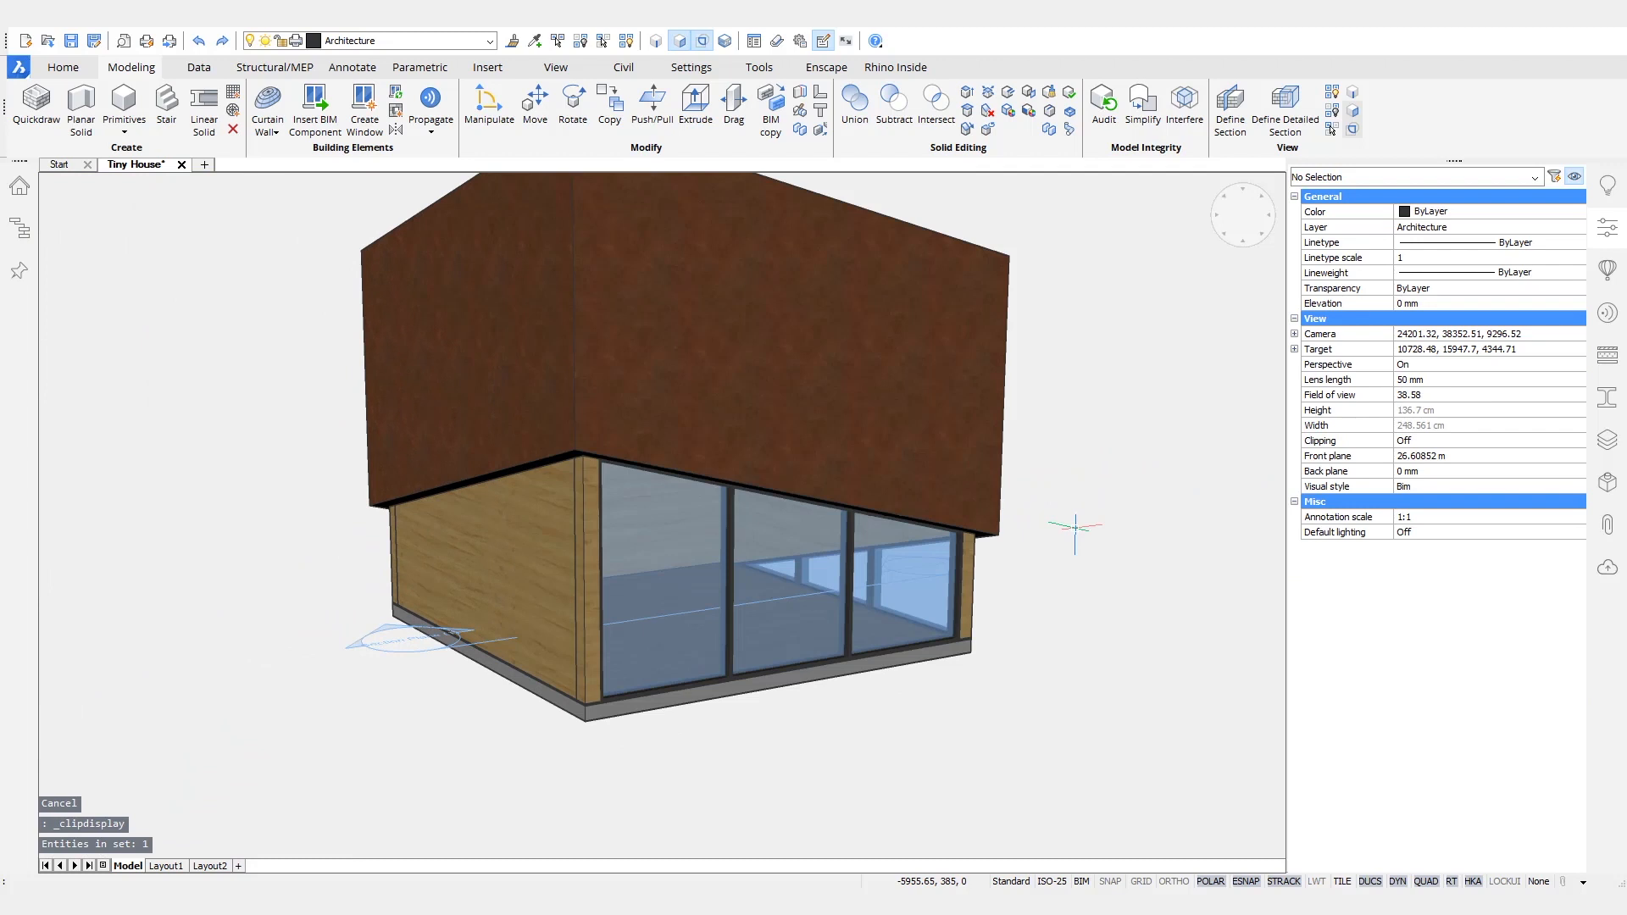
{"action": "middle_click_drag", "start_coordinate": [1187, 500], "coordinate": [901, 545], "text": "shift"}
- Hide the roof of the tiny house to expose the interior walls from above
{"action": "left_click", "coordinate": [706, 434]}
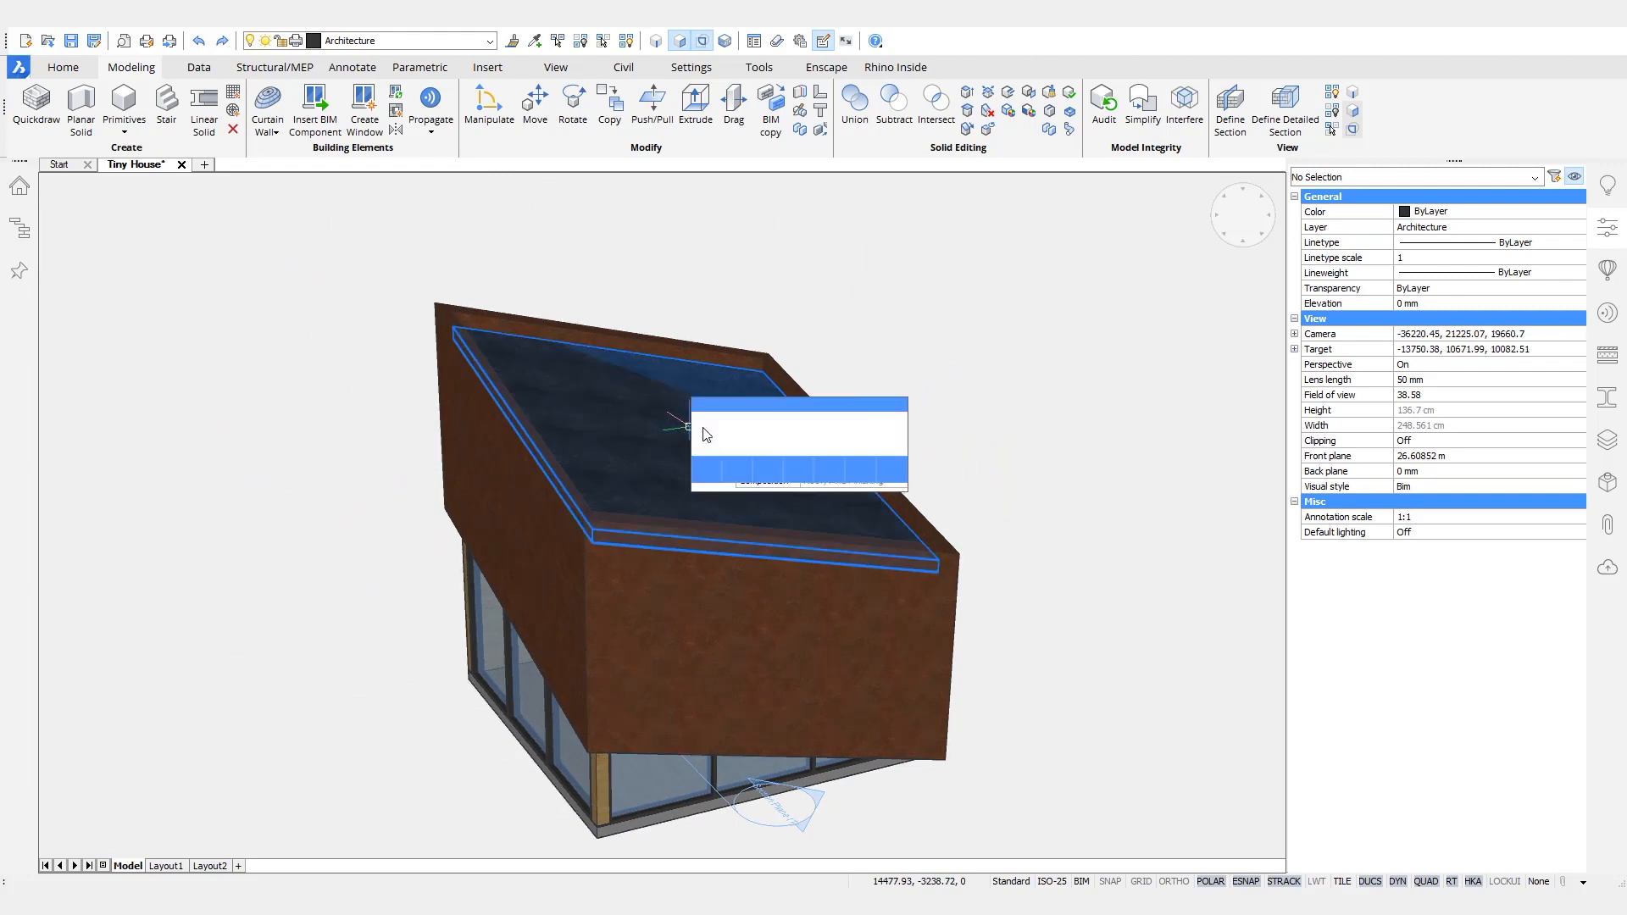
{"action": "left_click", "coordinate": [757, 434]}
{"action": "middle_click_drag", "start_coordinate": [967, 299], "coordinate": [818, 307], "text": "shift"}
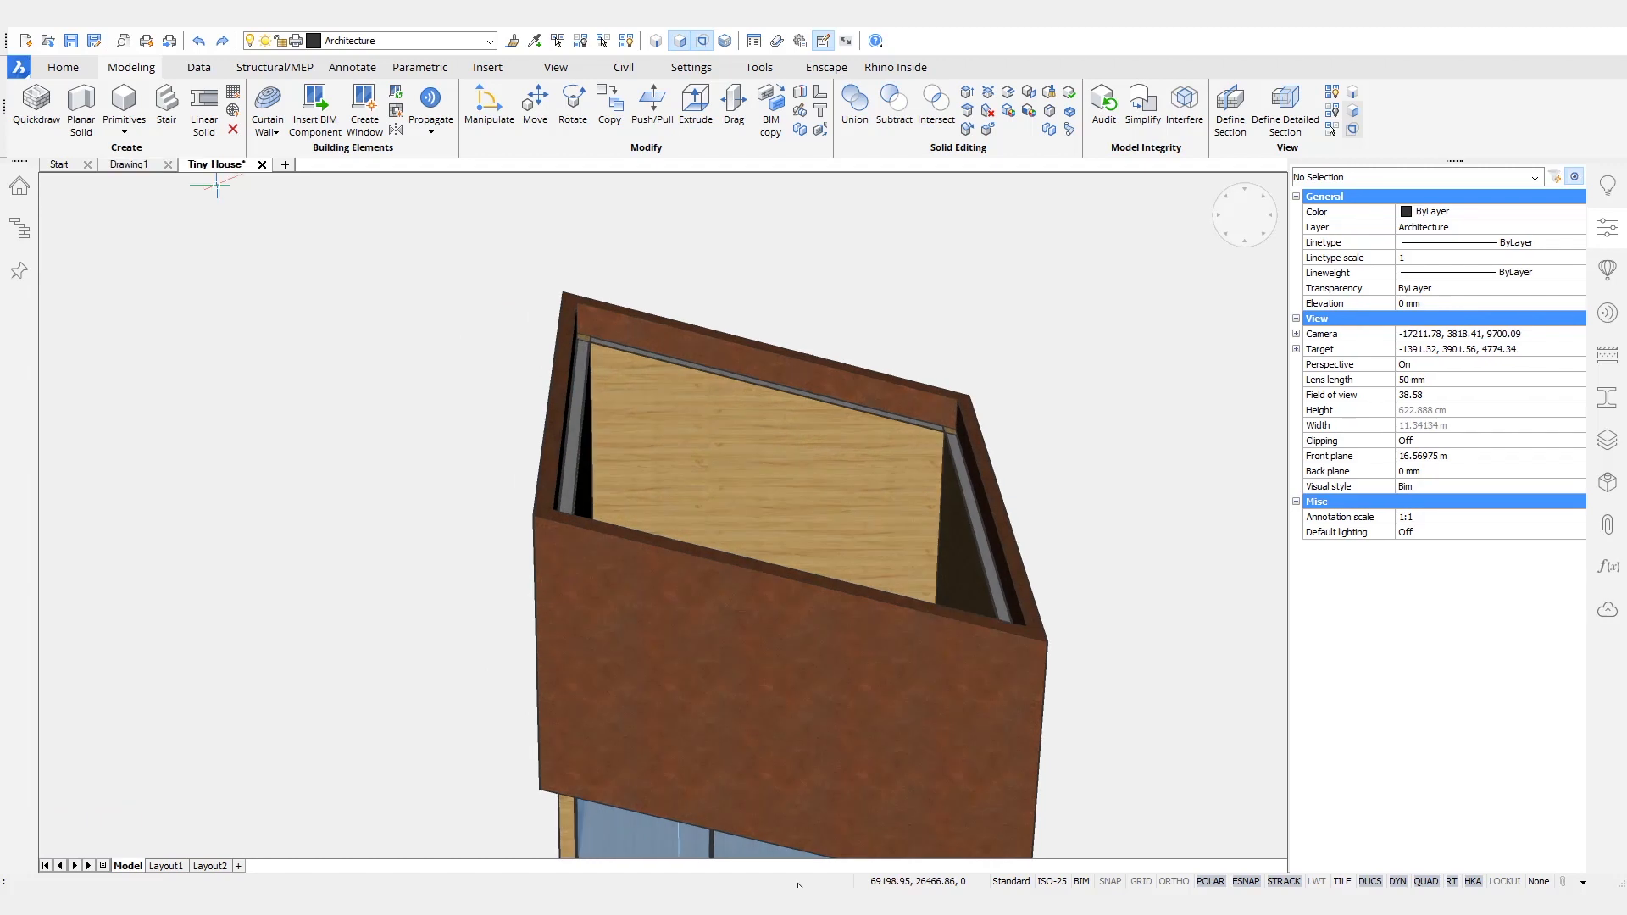
{"action": "scroll", "coordinate": [1026, 441], "scroll_direction": "up", "scroll_amount": 5}
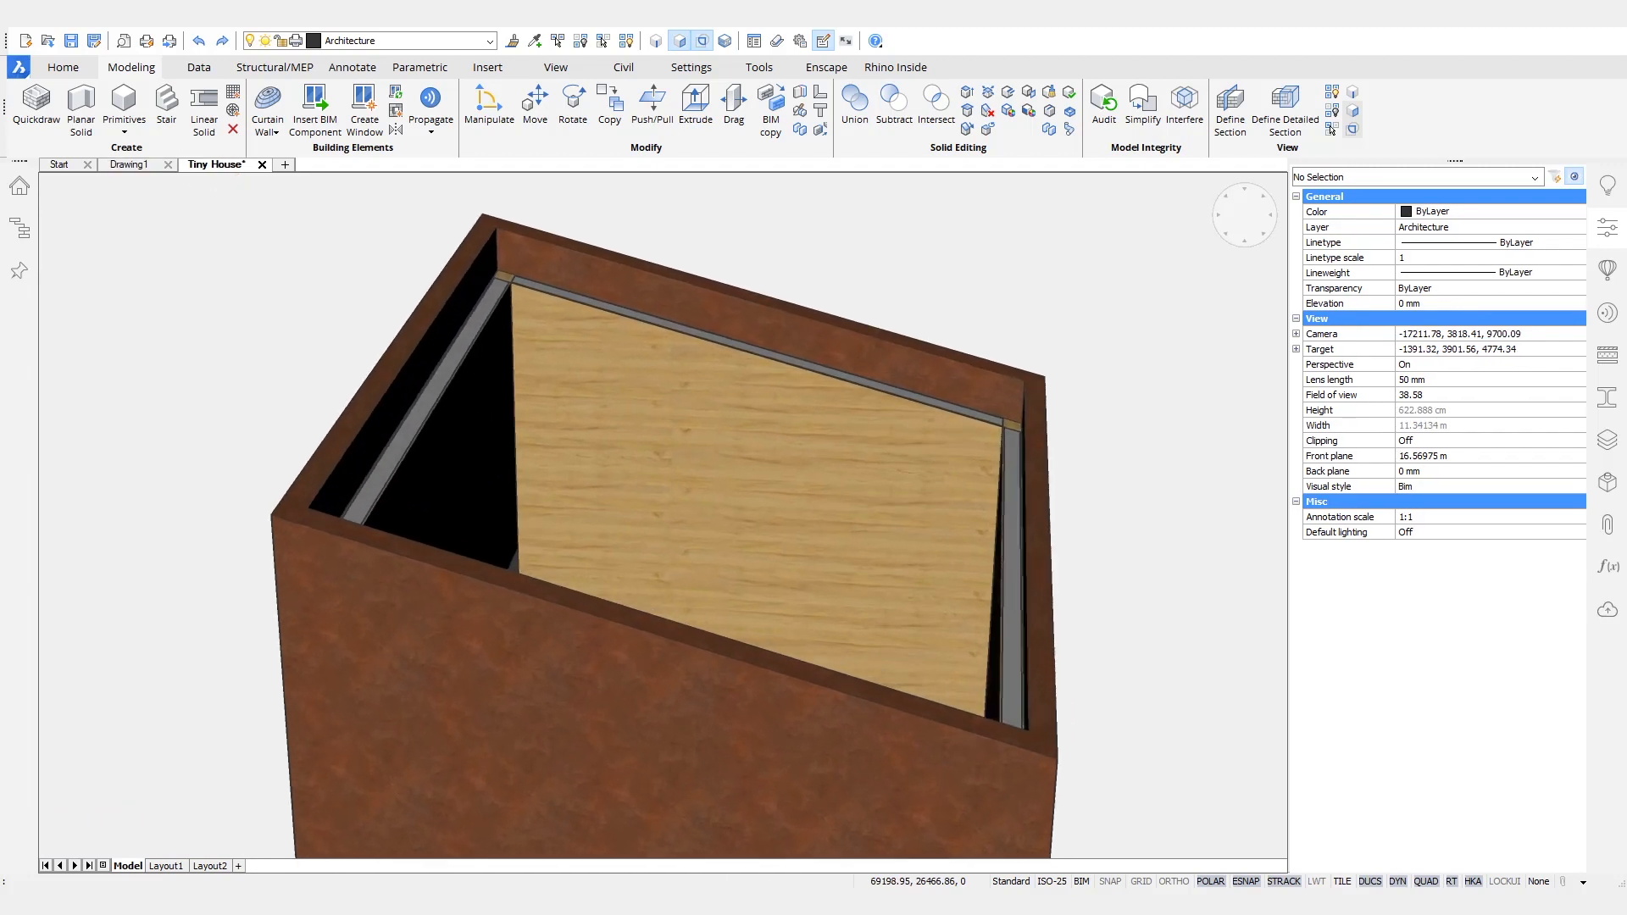
{"action": "scroll", "coordinate": [796, 669], "scroll_direction": "up", "scroll_amount": 5}
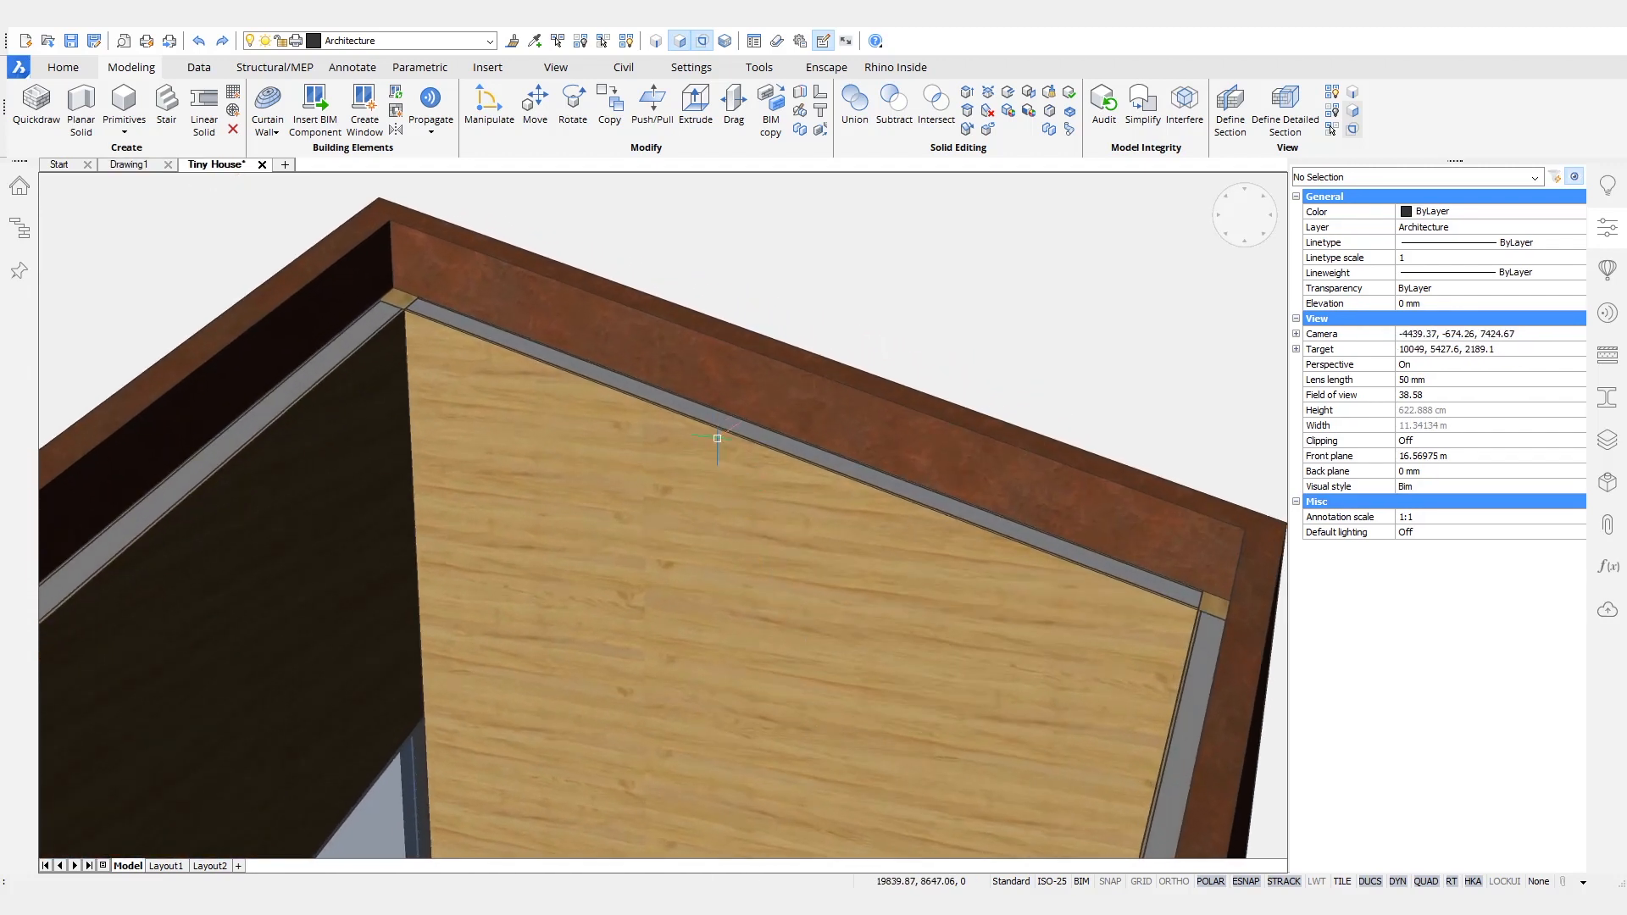
{"action": "left_click", "coordinate": [734, 438]}
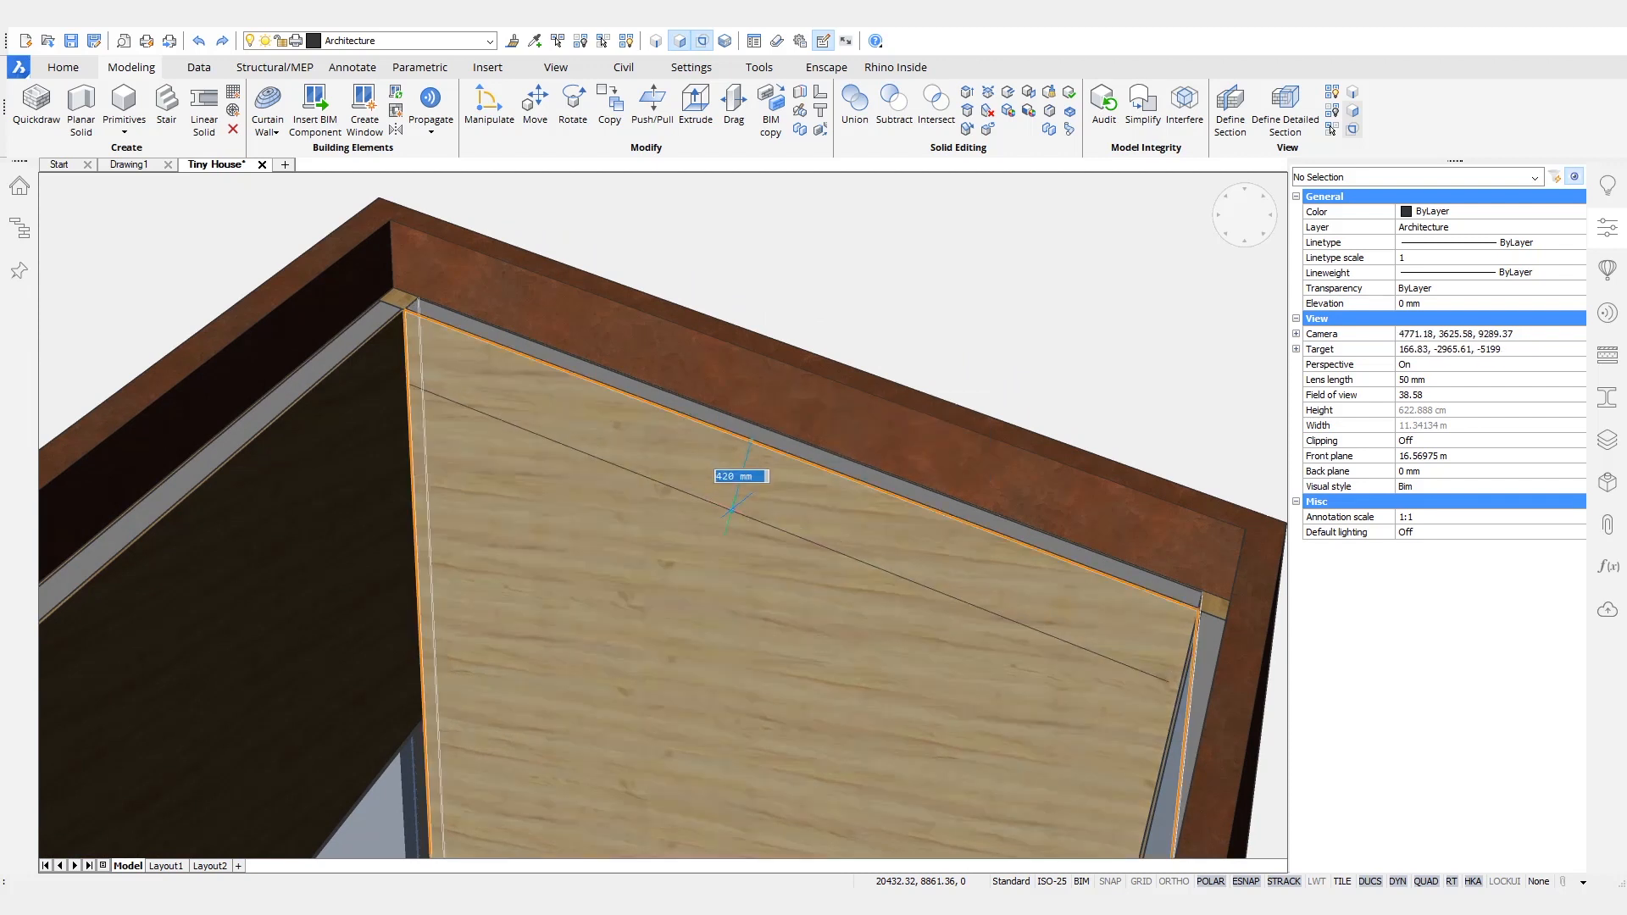
{"action": "key", "text": "Escape"}
- Copy the upper inner edge of the pine wall 400 mm straight down with the manipulator
{"action": "key", "text": "Tab"}
{"action": "key", "text": "Tab"}
{"action": "left_click", "coordinate": [719, 431]}
{"action": "middle_click_drag", "start_coordinate": [678, 450], "coordinate": [443, 278], "text": "shift"}
{"action": "left_click_drag", "start_coordinate": [444, 278], "coordinate": [604, 536]}
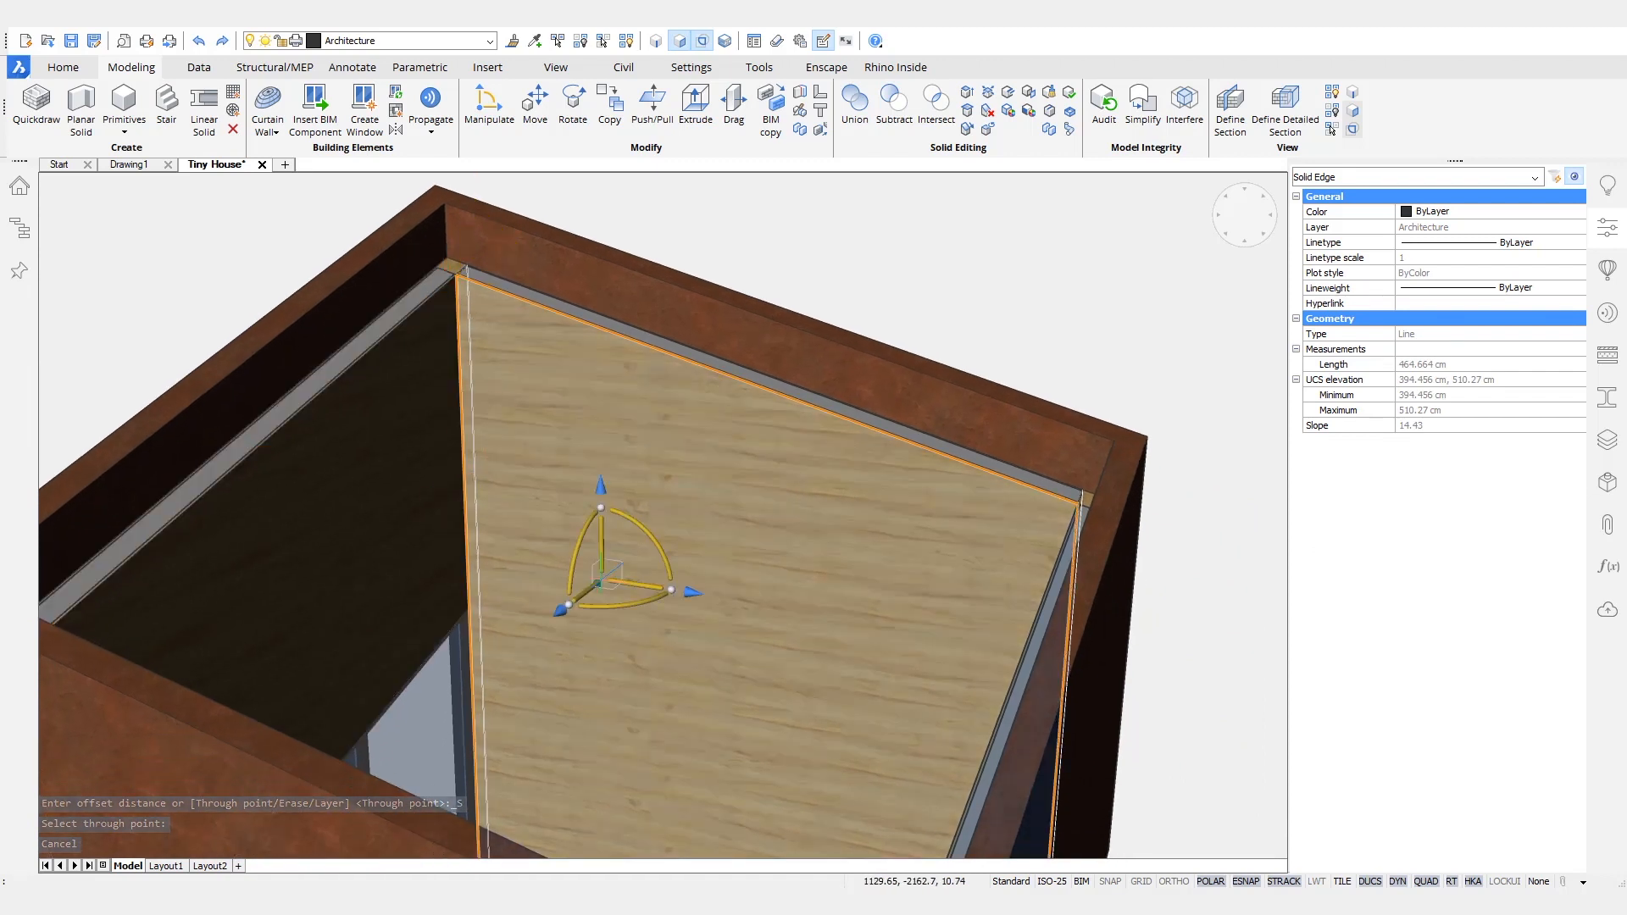
{"action": "left_click", "coordinate": [602, 532]}
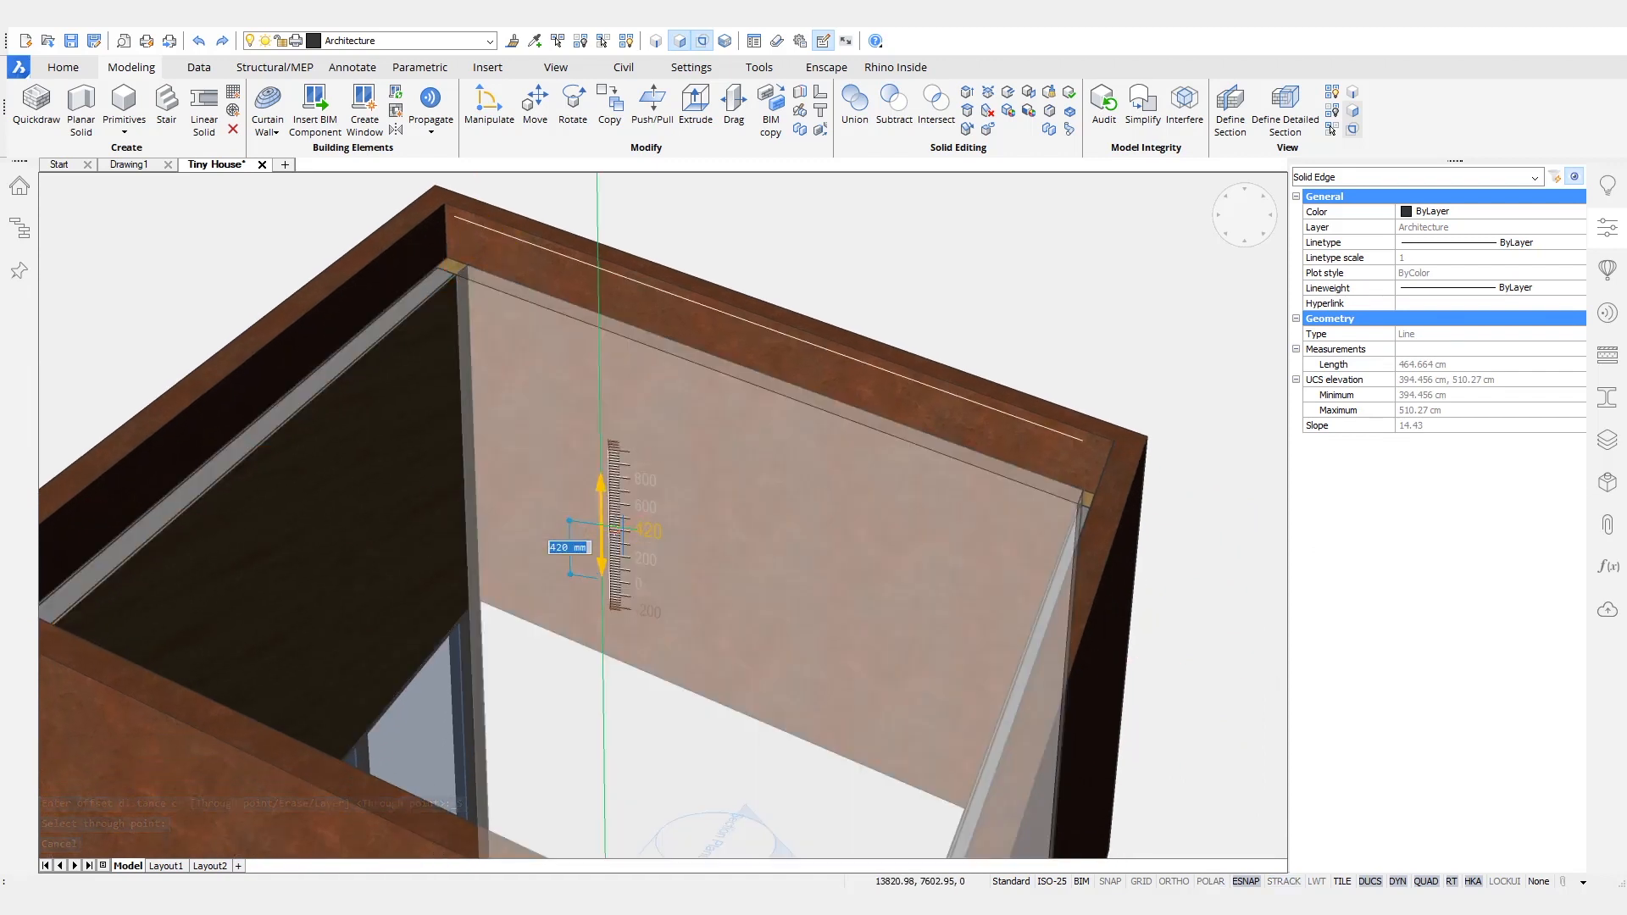
{"action": "key", "text": "ctrl"}
{"action": "type", "text": "40"}
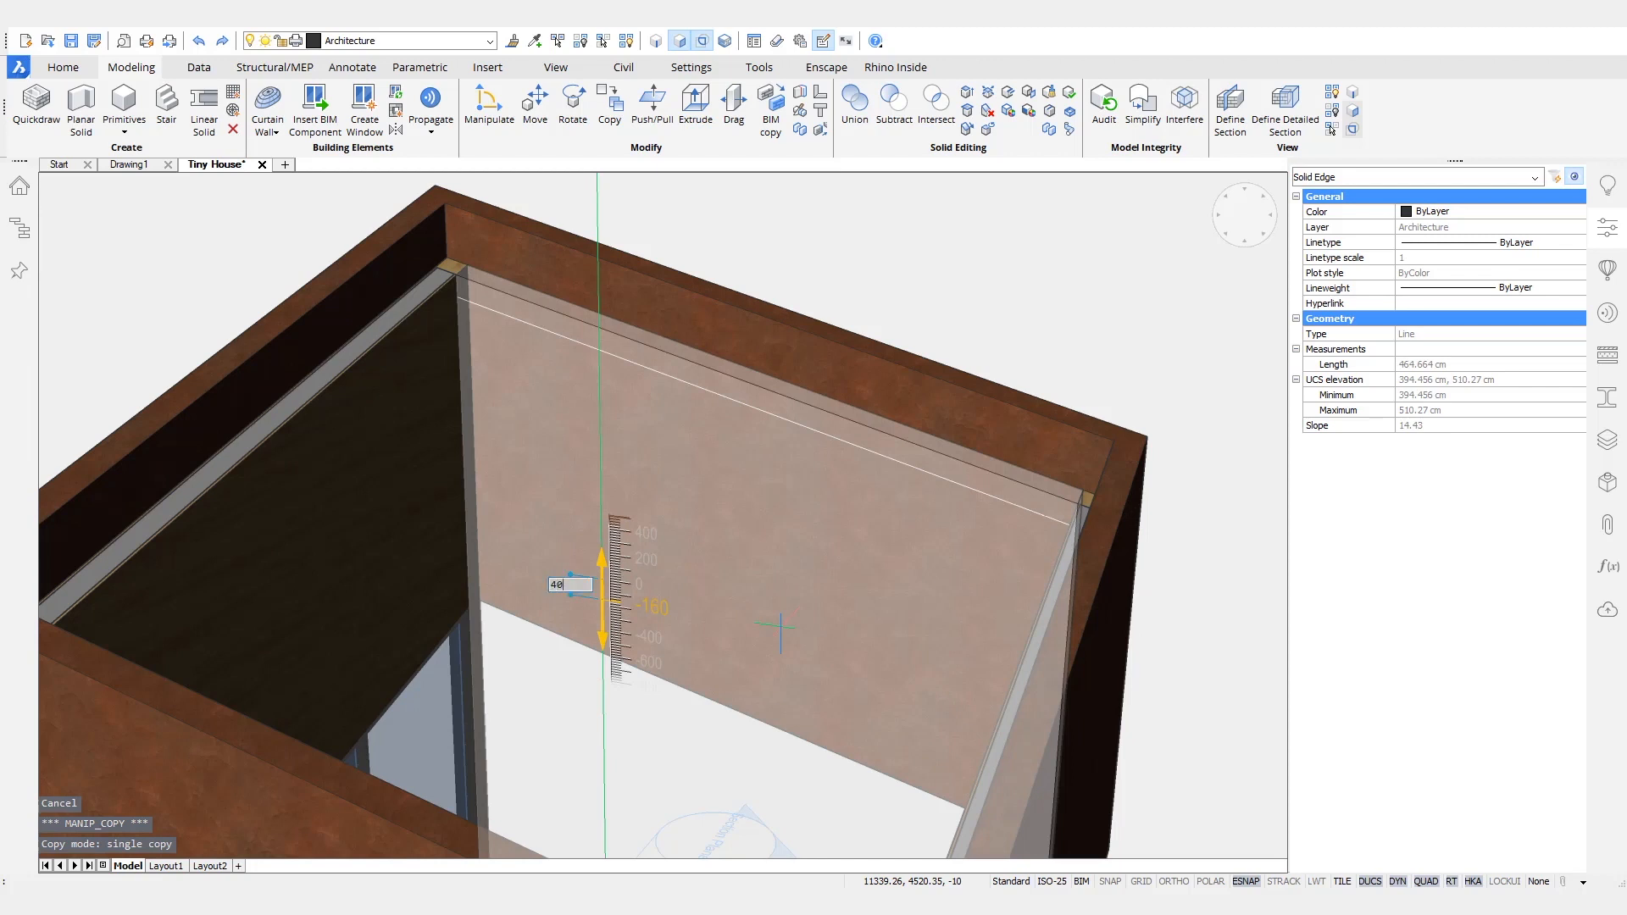
{"action": "type", "text": "0"}
{"action": "key", "text": "Return"}
{"action": "scroll", "coordinate": [665, 303], "scroll_direction": "up", "scroll_amount": 4}
{"action": "middle_click_drag", "start_coordinate": [742, 633], "coordinate": [577, 661]}
{"action": "key", "text": "Escape"}
- Create a single-panel window in the strip between the copied line and the wall's top edge, and separate the disconnected wall solid
{"action": "mouse_move", "coordinate": [547, 452]}
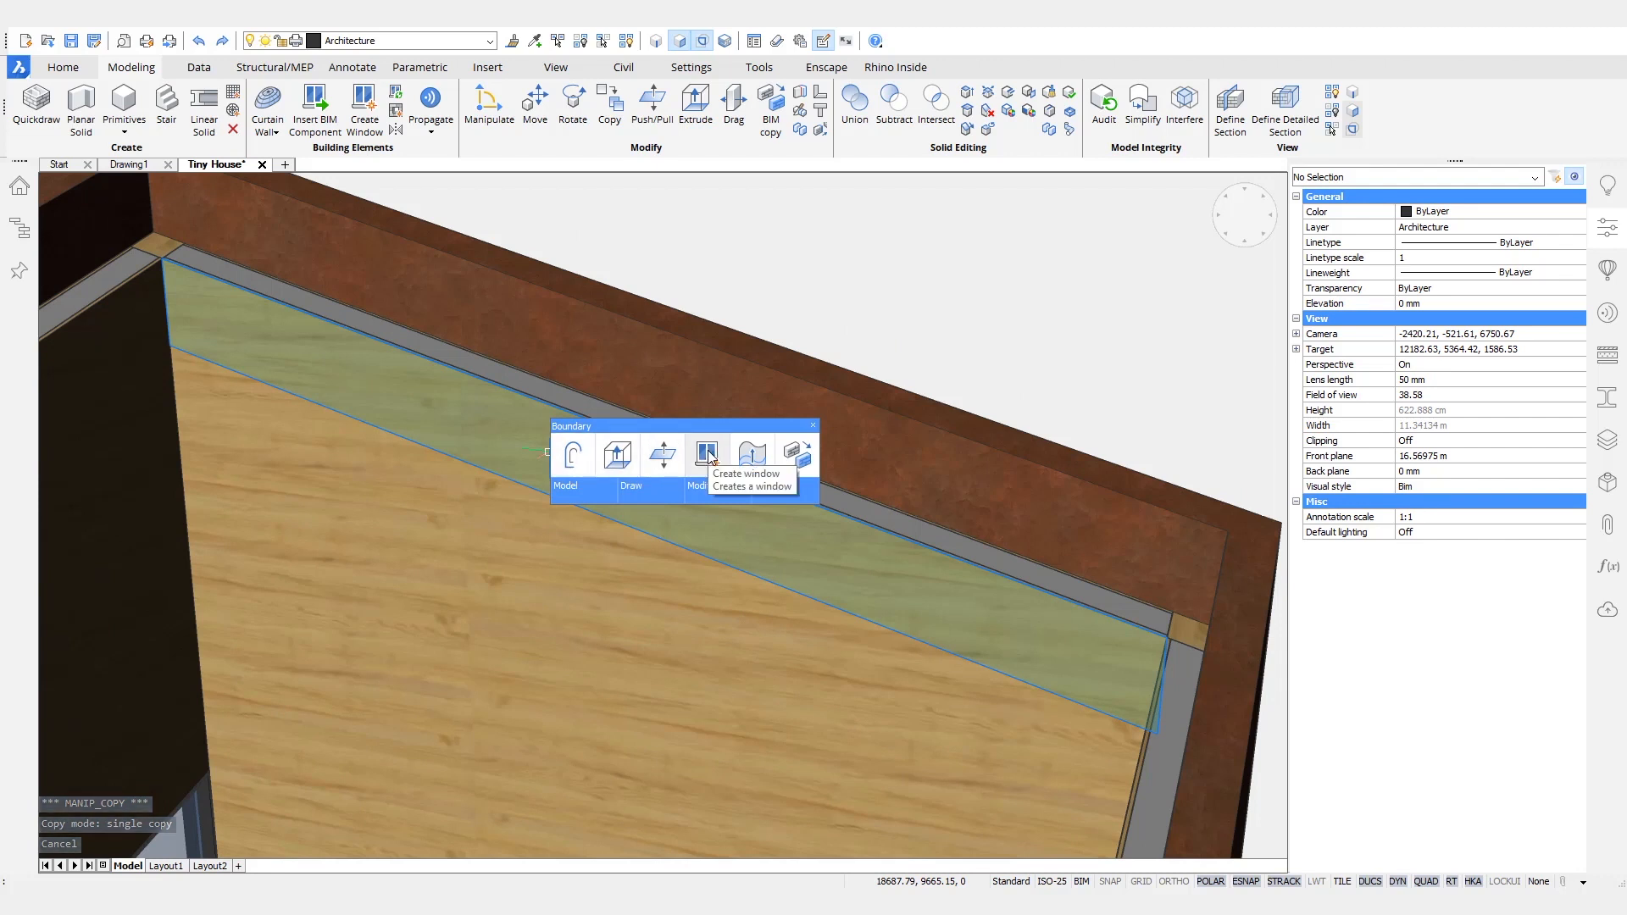
{"action": "left_click", "coordinate": [708, 456]}
{"action": "left_click", "coordinate": [628, 400]}
{"action": "middle_click_drag", "start_coordinate": [765, 254], "coordinate": [753, 262], "text": "shift"}
{"action": "mouse_move", "coordinate": [522, 464]}
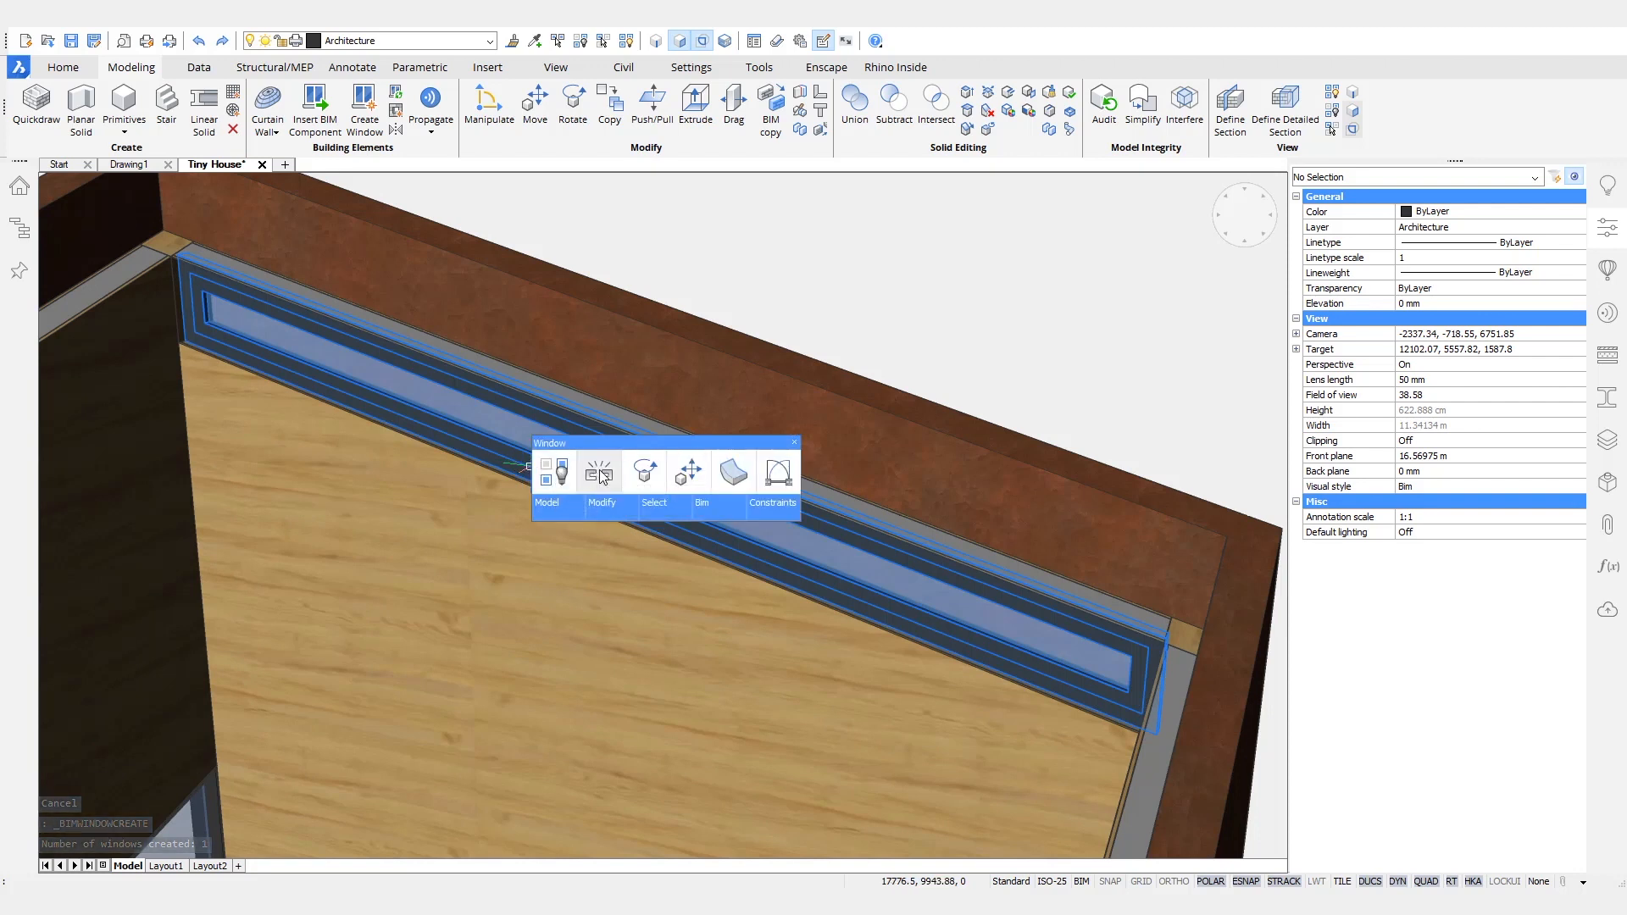
{"action": "left_click", "coordinate": [600, 476]}
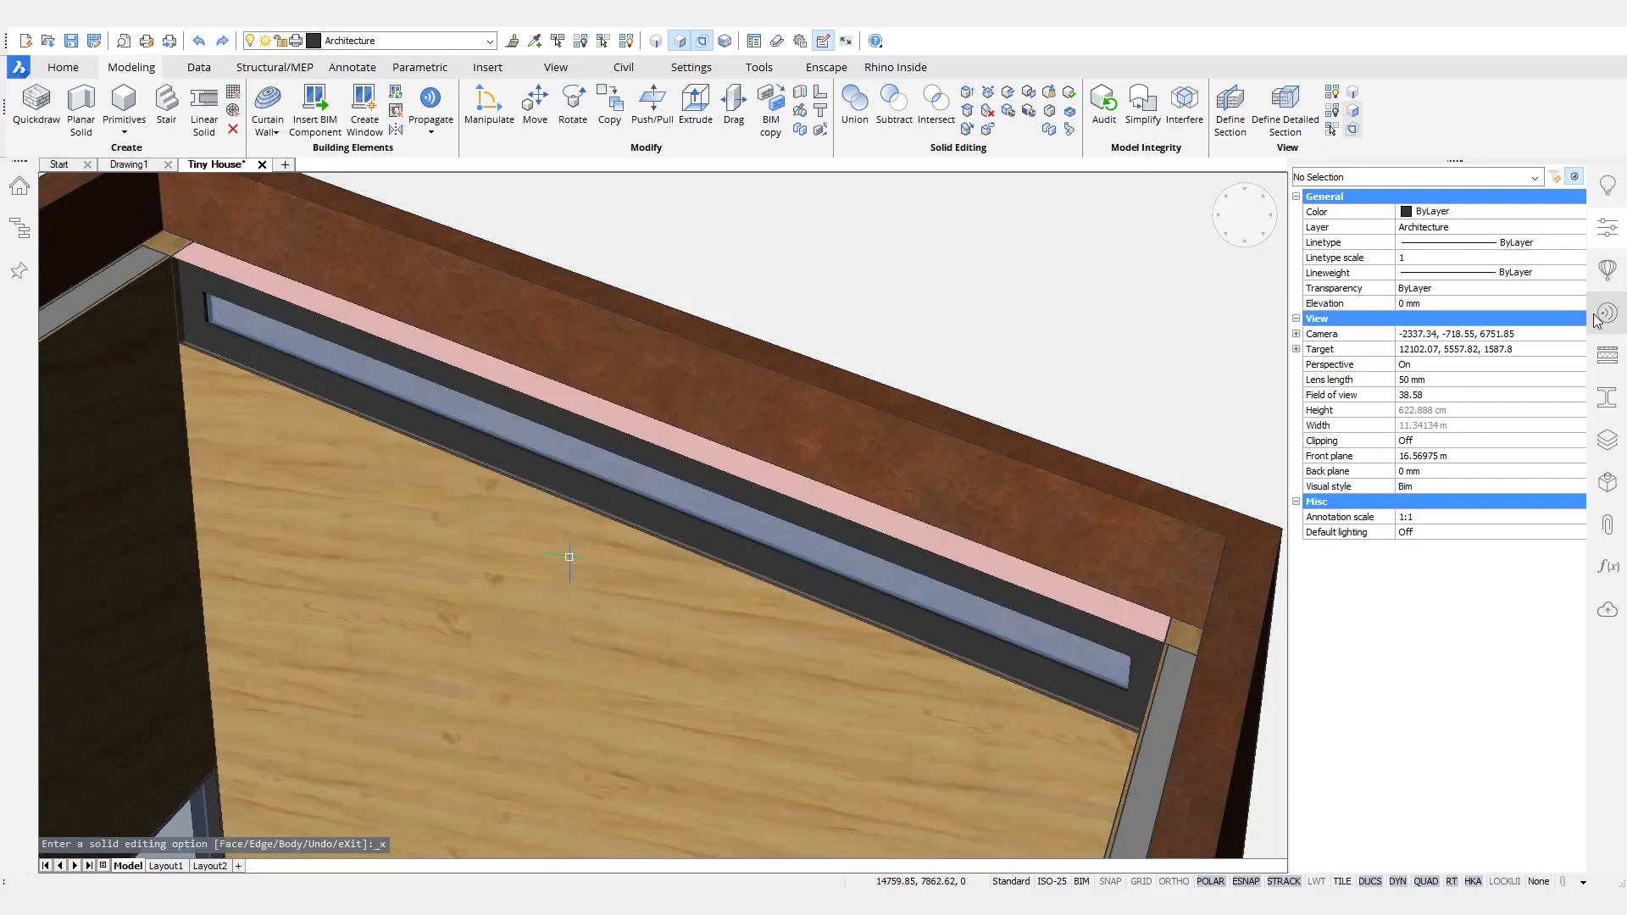
- Assign the Pine Finishing composition to the narrow wall strip above the new window
{"action": "left_click", "coordinate": [1608, 358]}
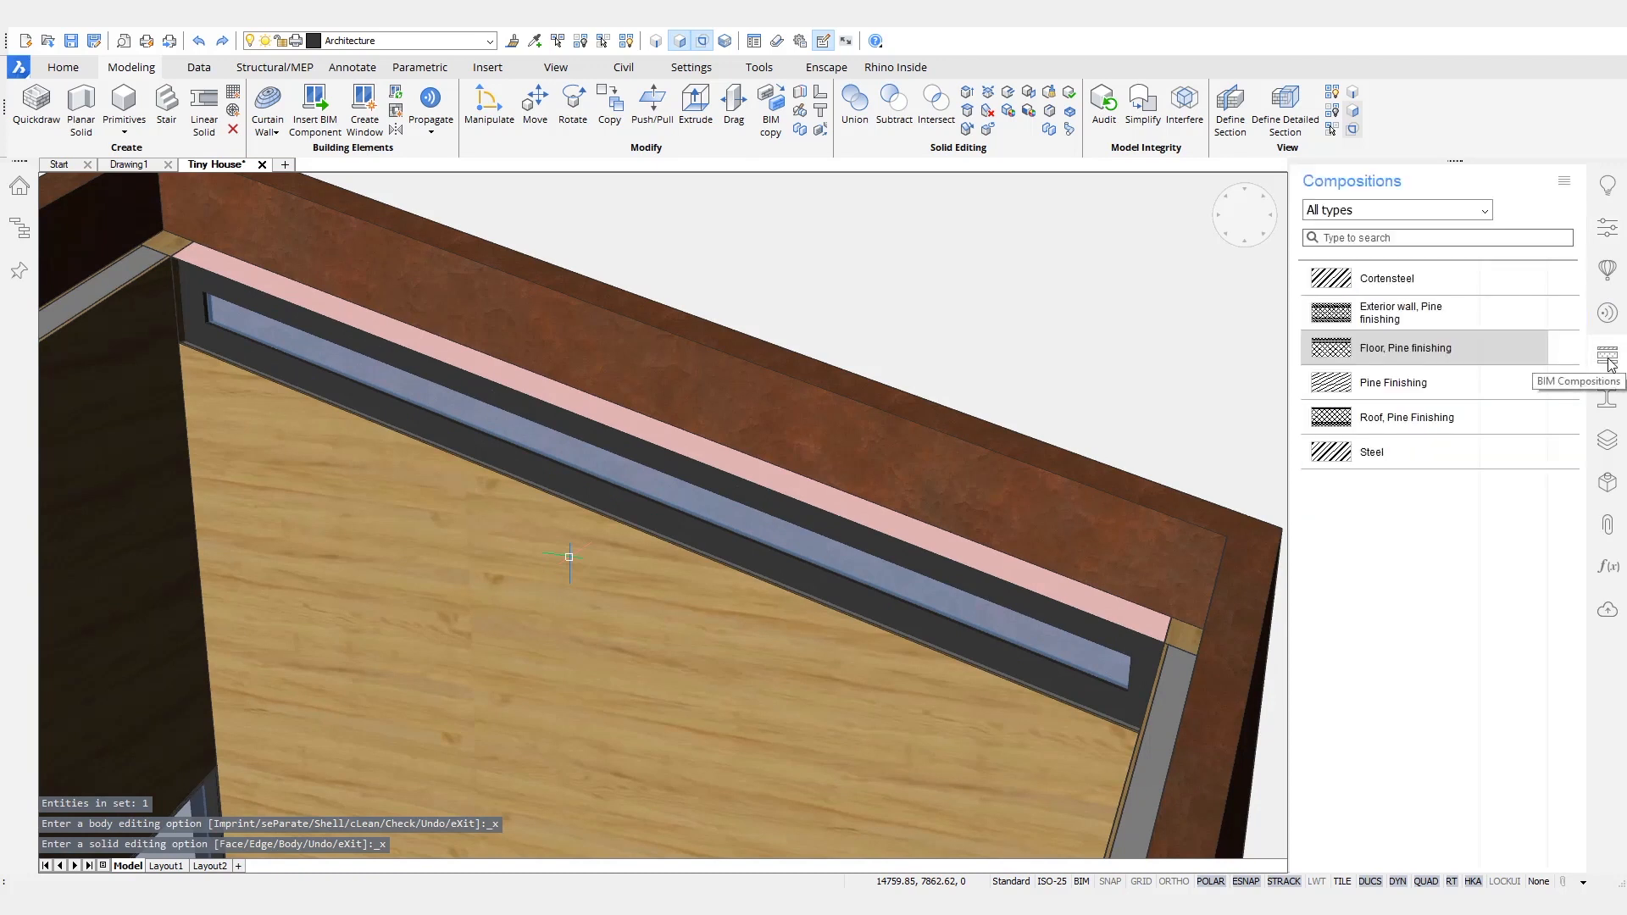
{"action": "left_click", "coordinate": [1429, 382]}
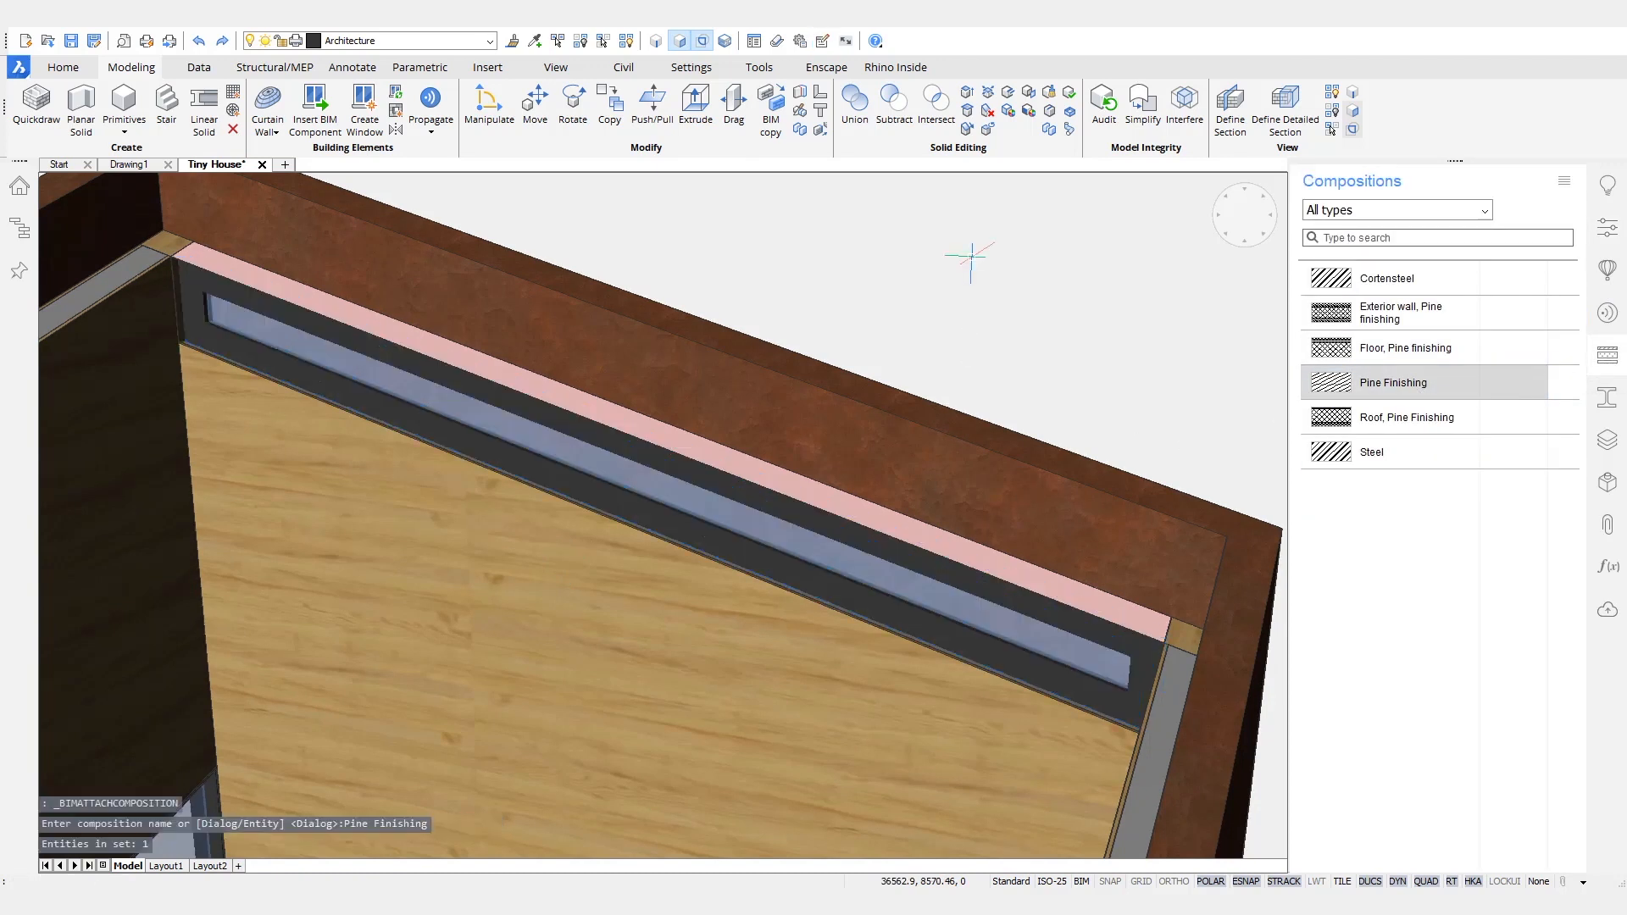
{"action": "key", "text": "ctrl+z"}
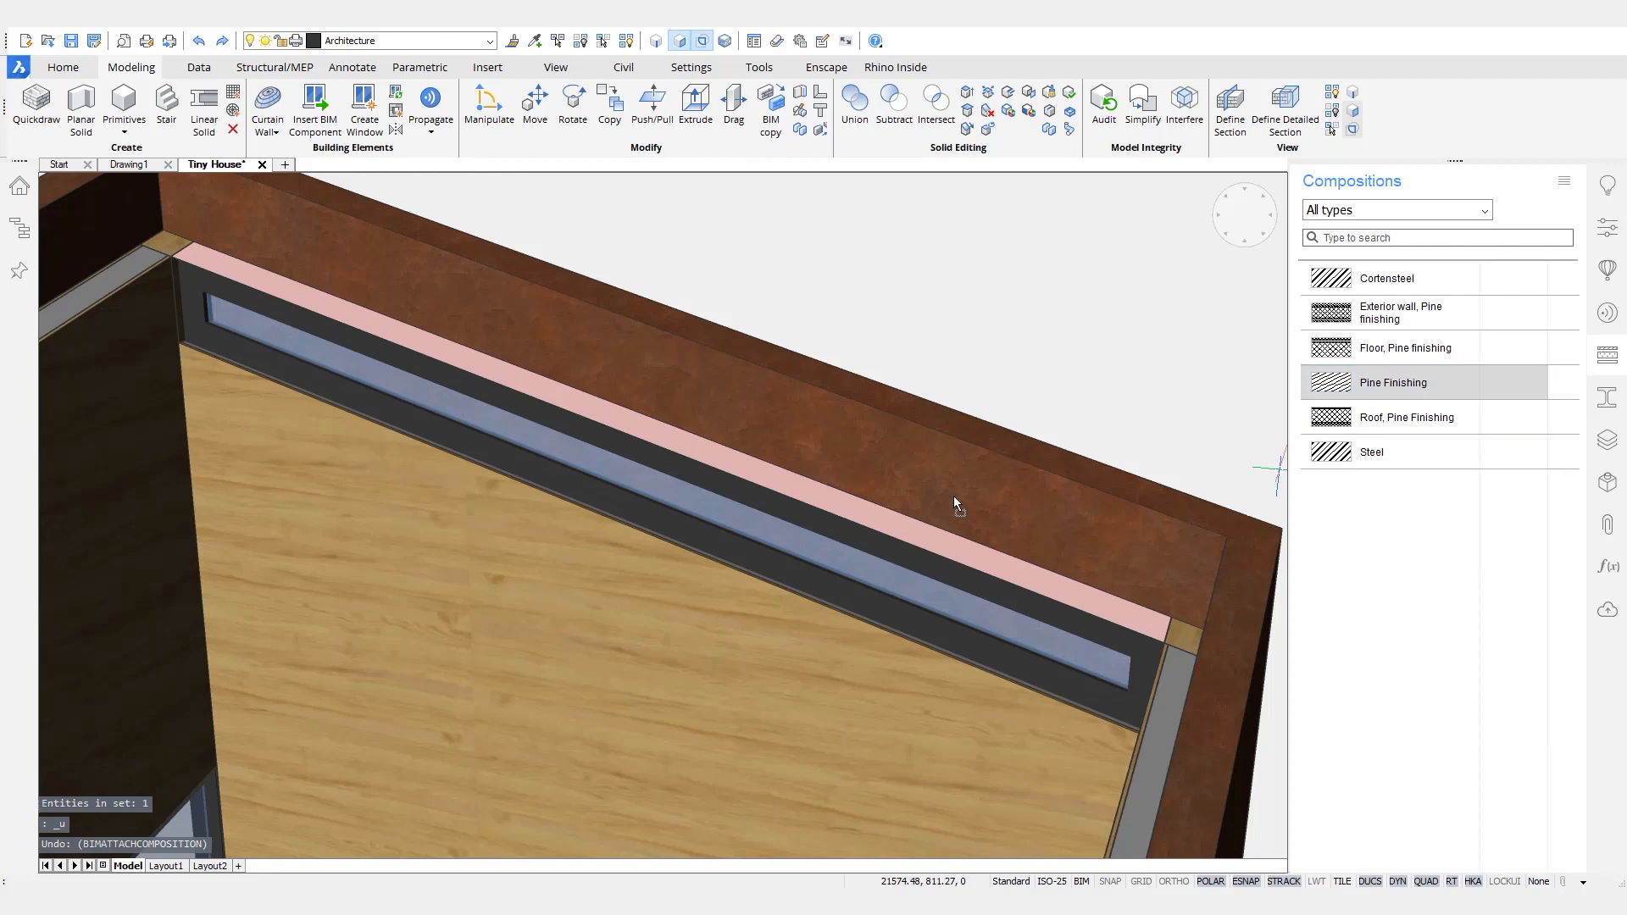
{"action": "left_click_drag", "start_coordinate": [894, 534], "coordinate": [897, 536]}
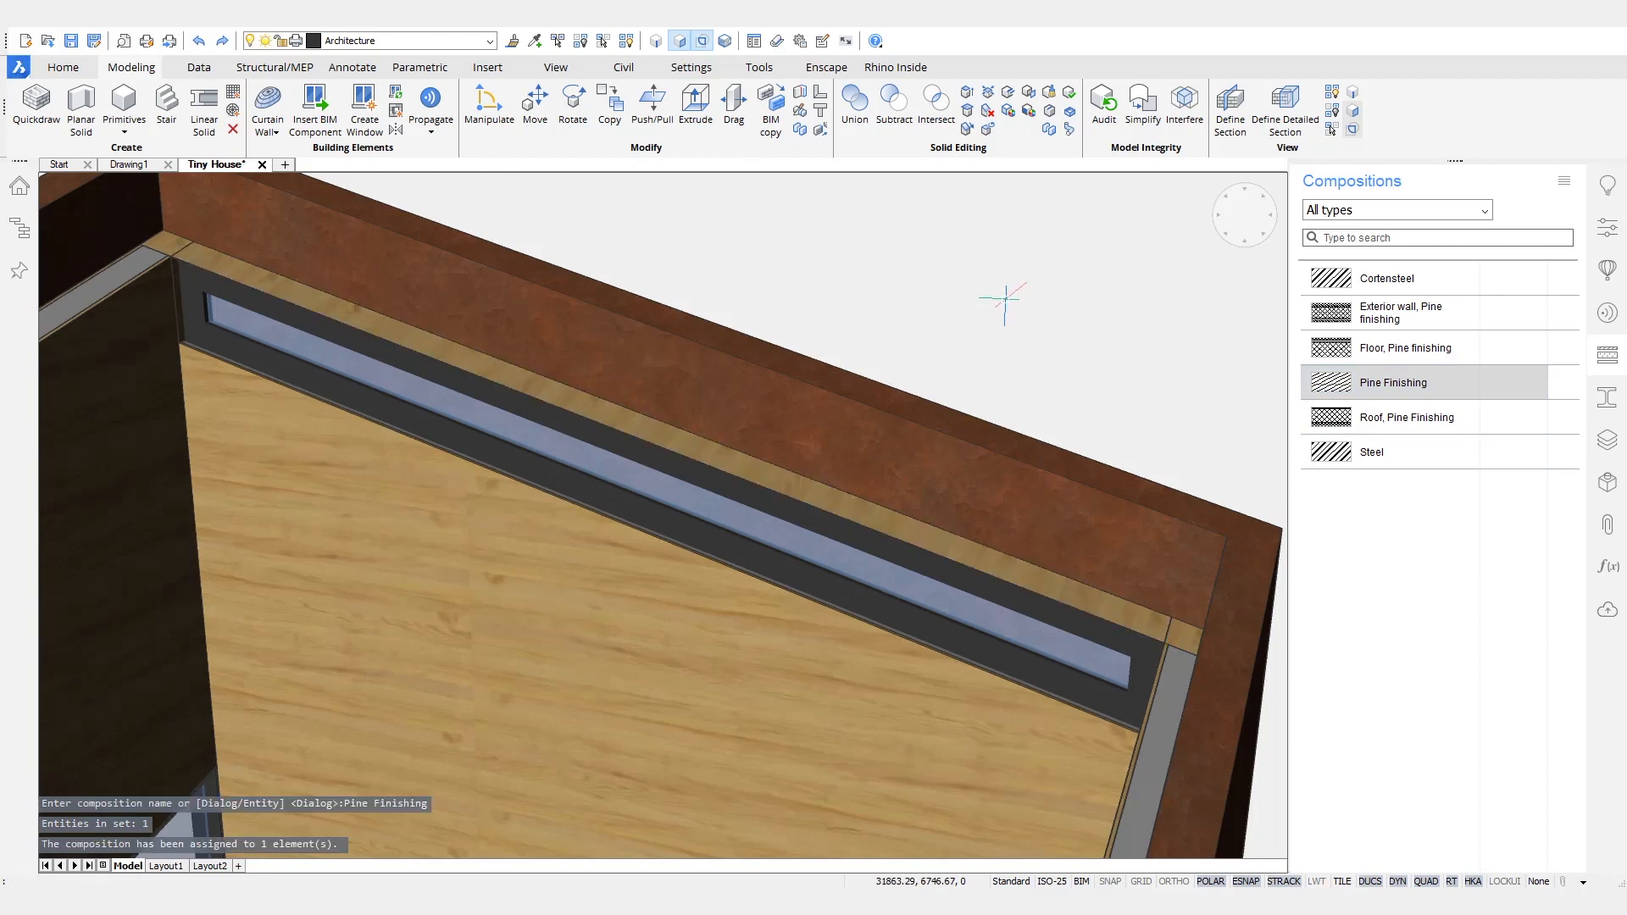
- Turn on the section plane's clip display and make the hidden roof visible again
{"action": "scroll", "coordinate": [926, 670], "scroll_direction": "down", "scroll_amount": 10}
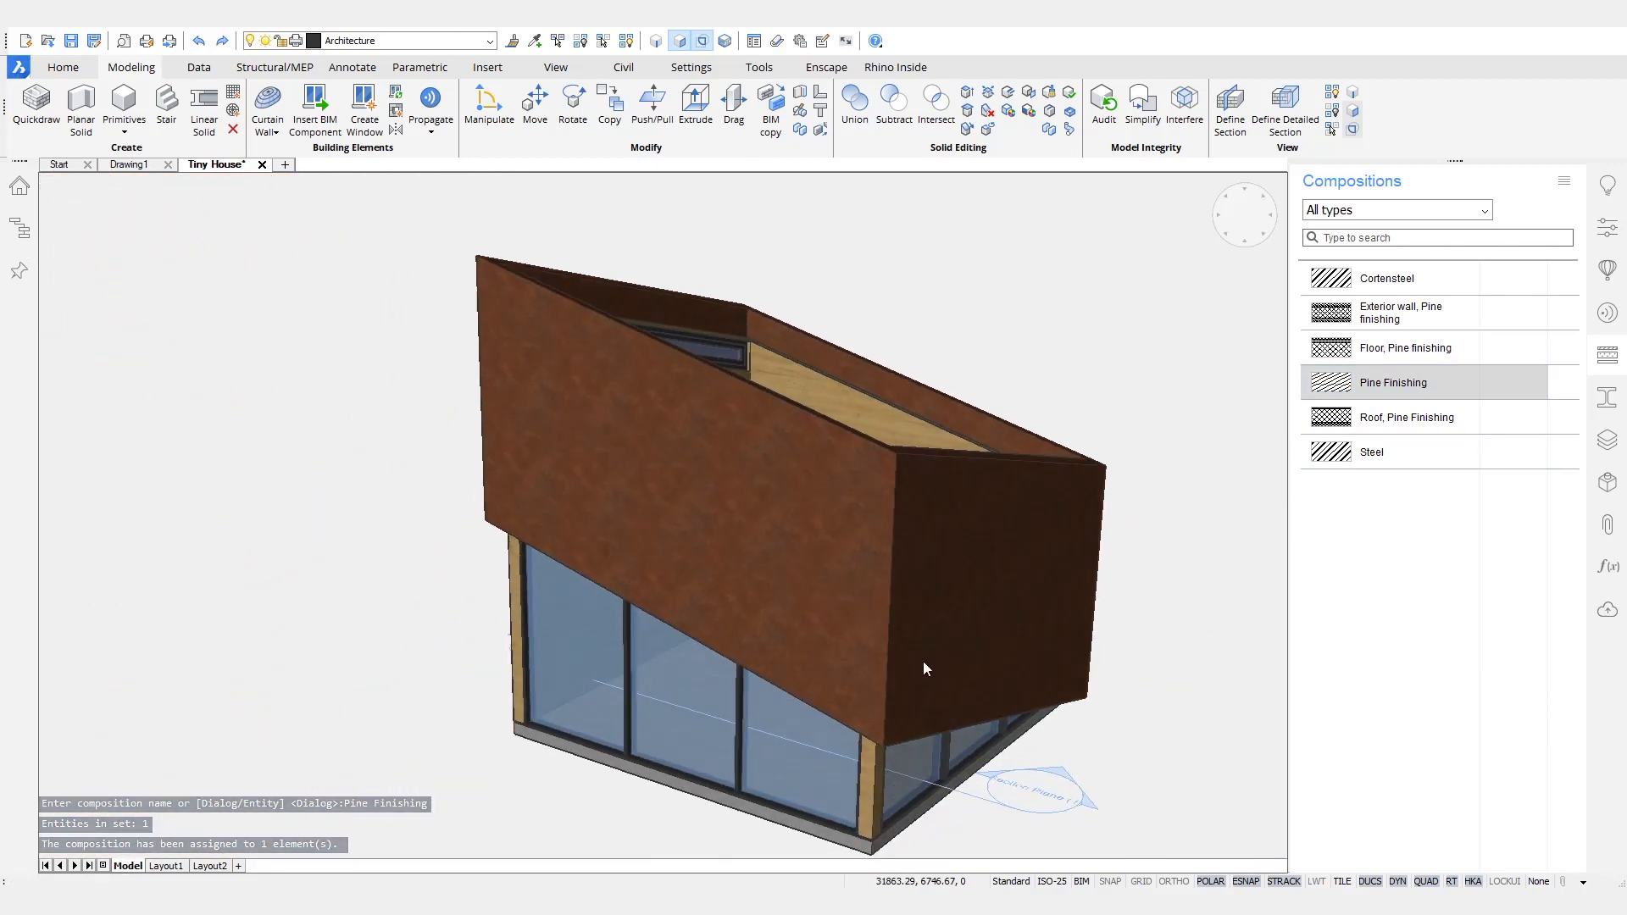
{"action": "middle_click_drag", "start_coordinate": [924, 663], "coordinate": [959, 674], "text": "shift"}
{"action": "double_click", "coordinate": [970, 727]}
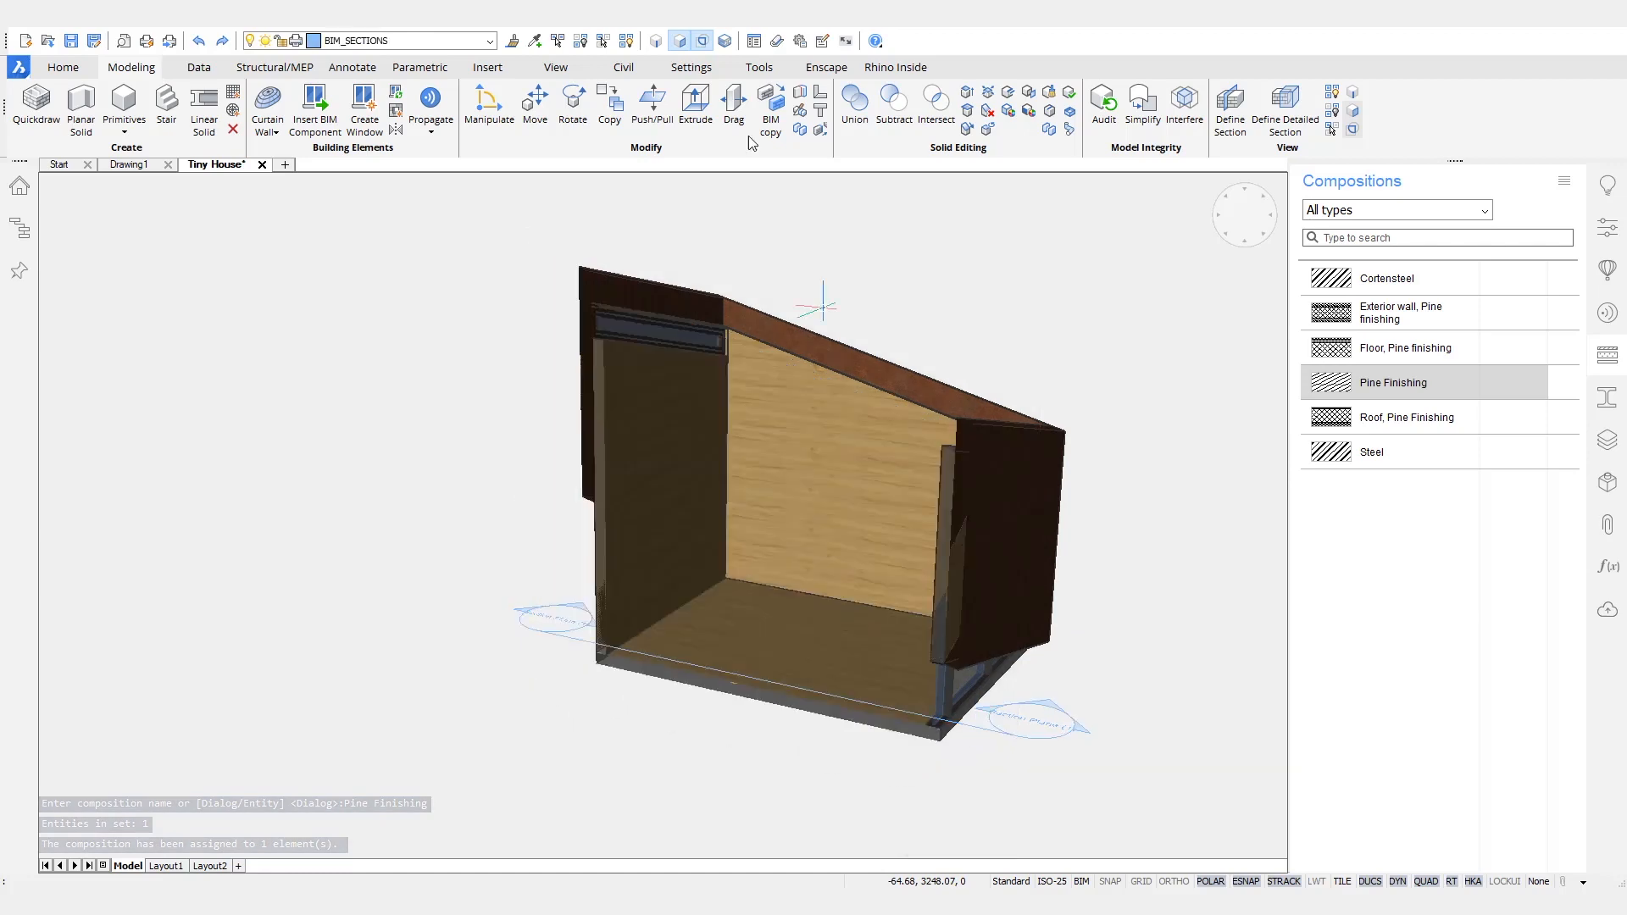
{"action": "left_click", "coordinate": [627, 40]}
- Push/pull an opening through the Cortensteel shell in front of the new window below the roof
{"action": "scroll", "coordinate": [644, 280], "scroll_direction": "up", "scroll_amount": 6}
{"action": "mouse_move", "coordinate": [560, 900]}
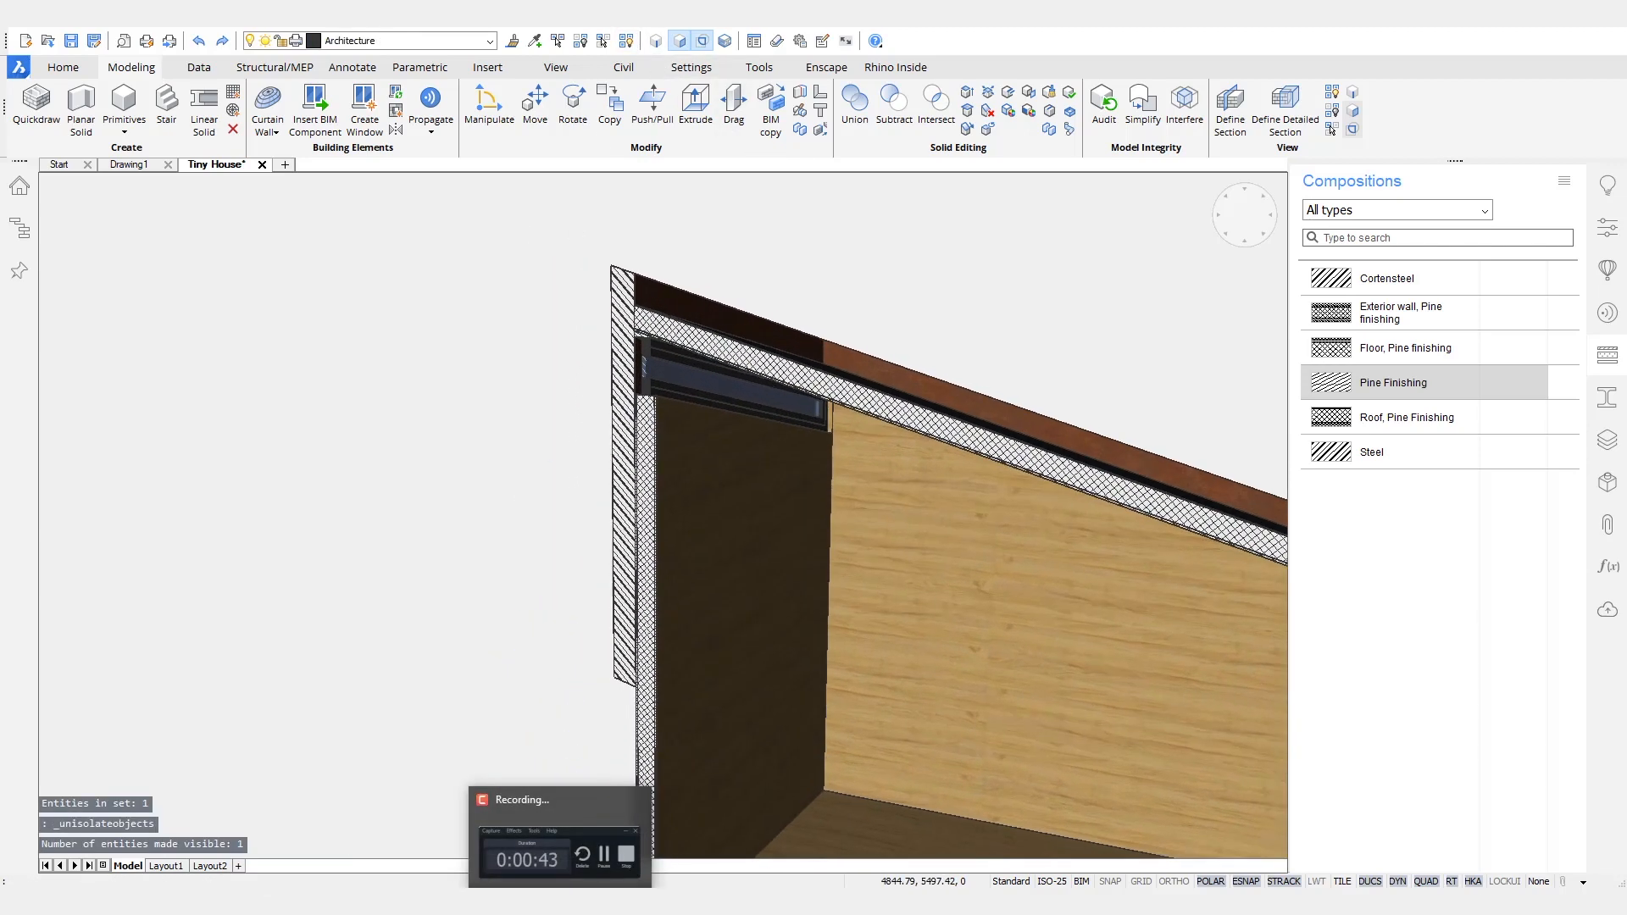
{"action": "scroll", "coordinate": [805, 577], "scroll_direction": "up", "scroll_amount": 5}
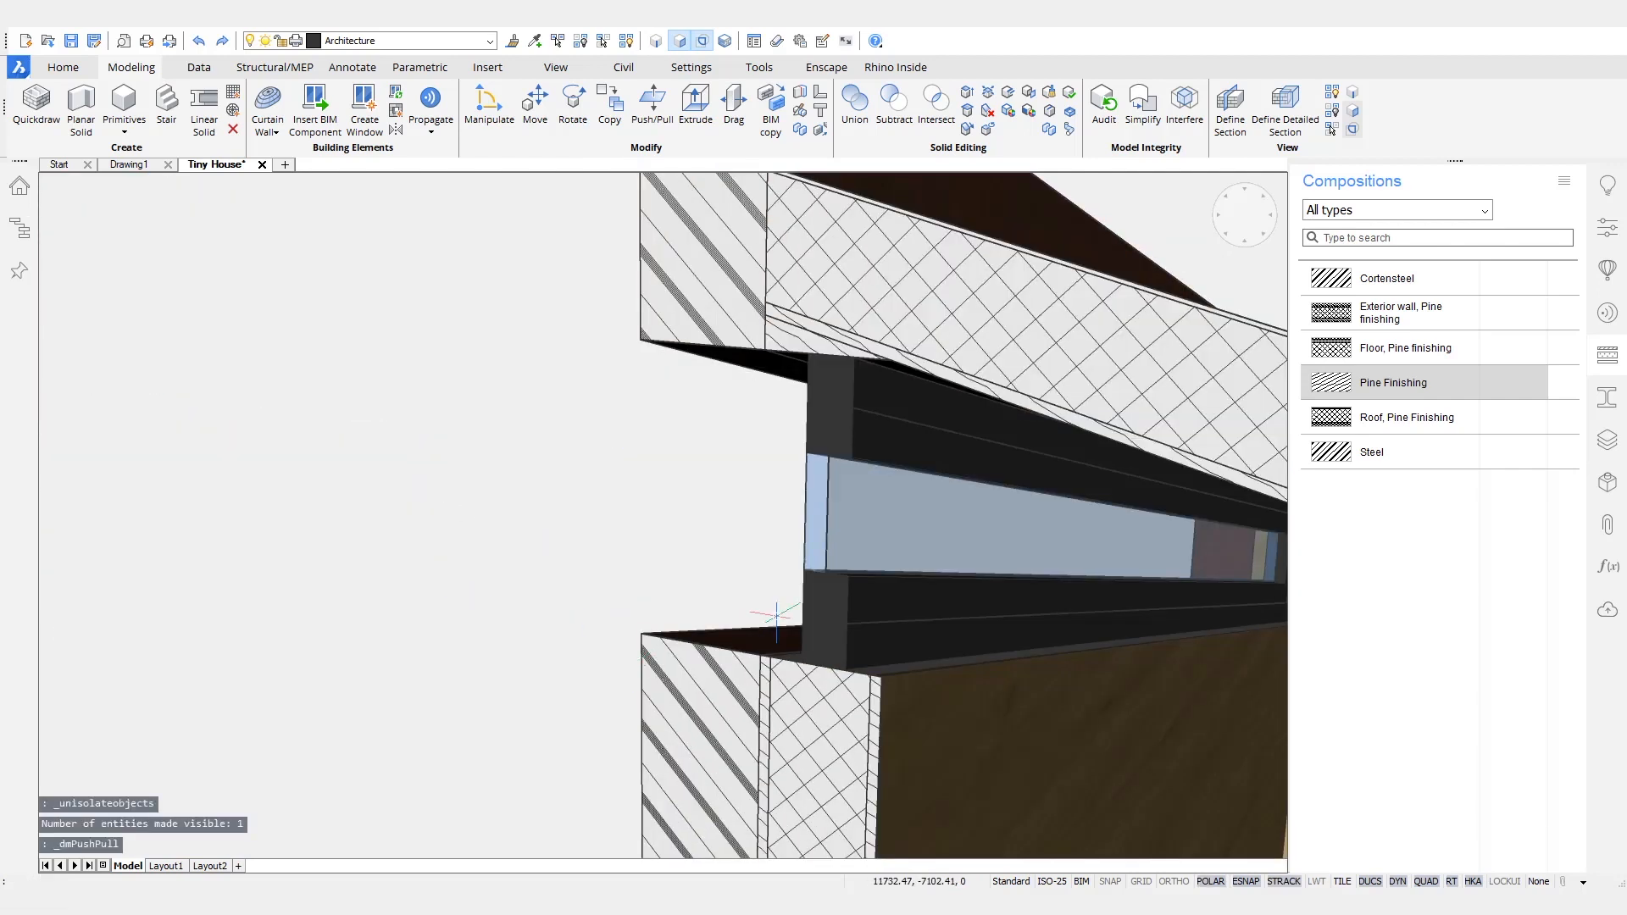
- Set the new window's lining thickness to 10 mm, lining depth to 170 mm, glazing depth to 20 mm and glazing offset to 80 mm
{"action": "middle_click_drag", "start_coordinate": [916, 558], "coordinate": [935, 424], "text": "shift"}
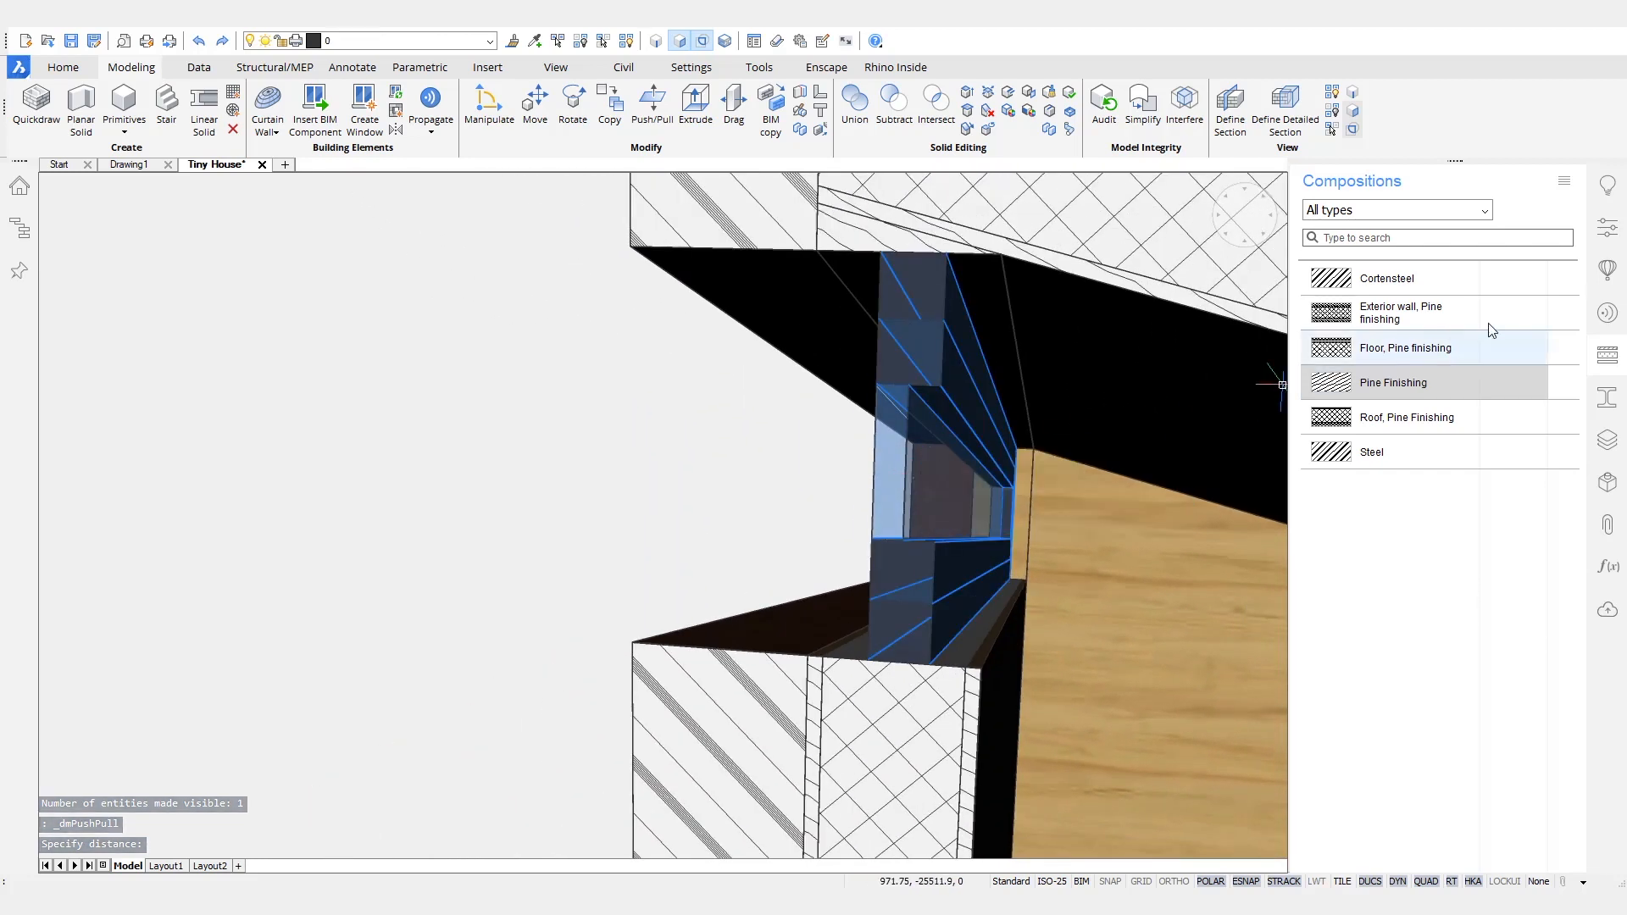
{"action": "left_click", "coordinate": [1618, 228]}
{"action": "scroll", "coordinate": [1525, 593], "scroll_direction": "down", "scroll_amount": 15}
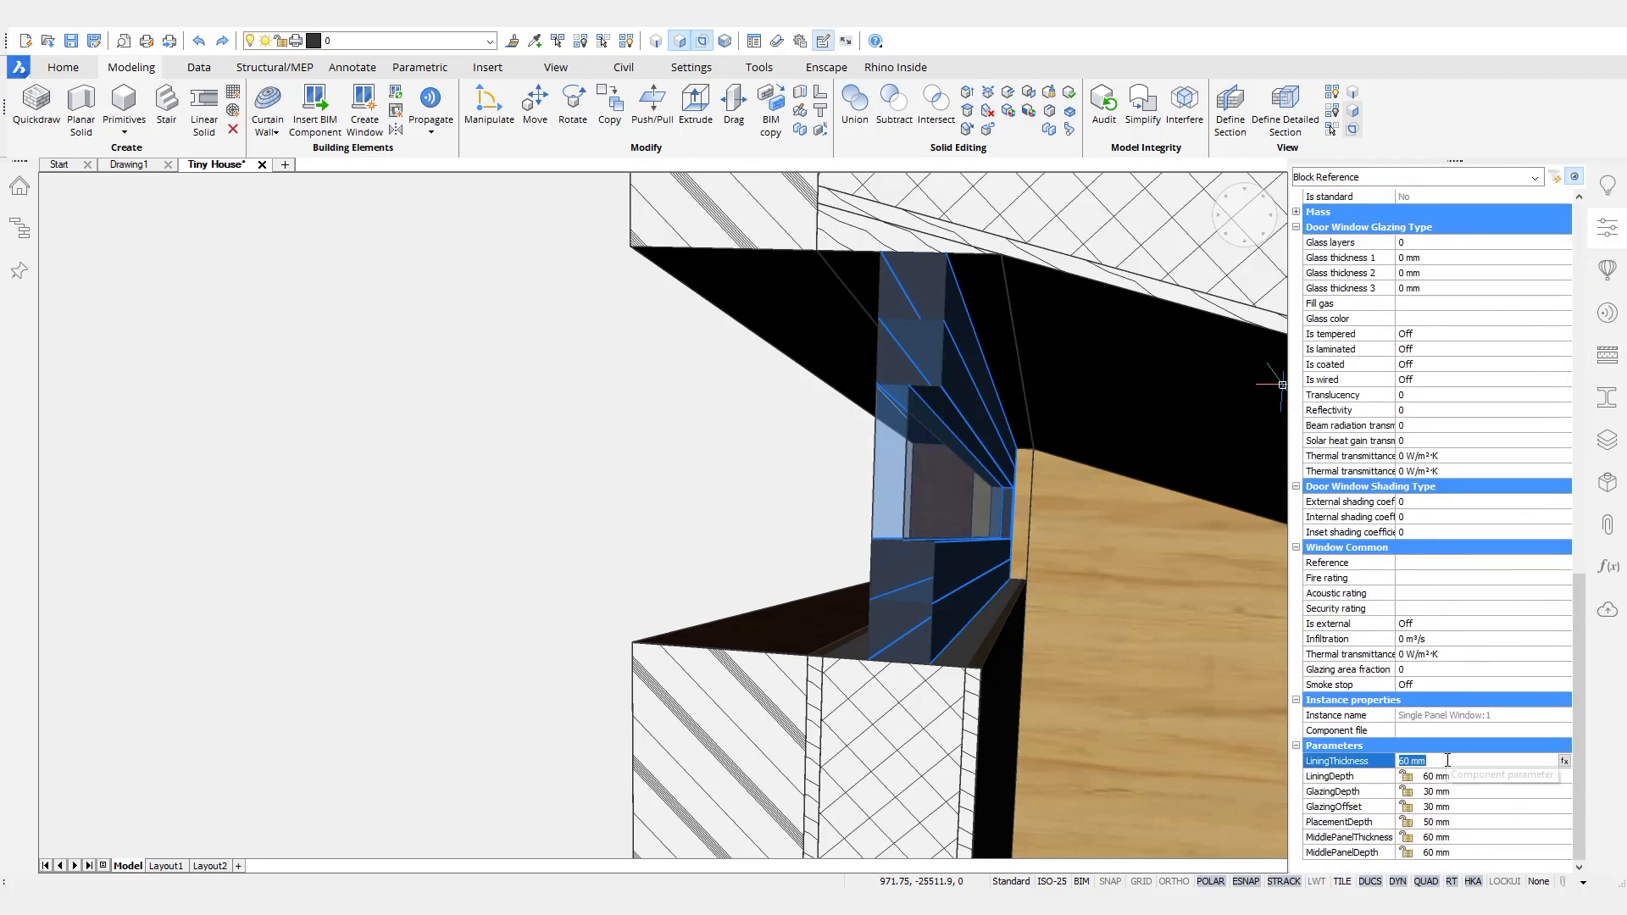
{"action": "key", "text": "Tab"}
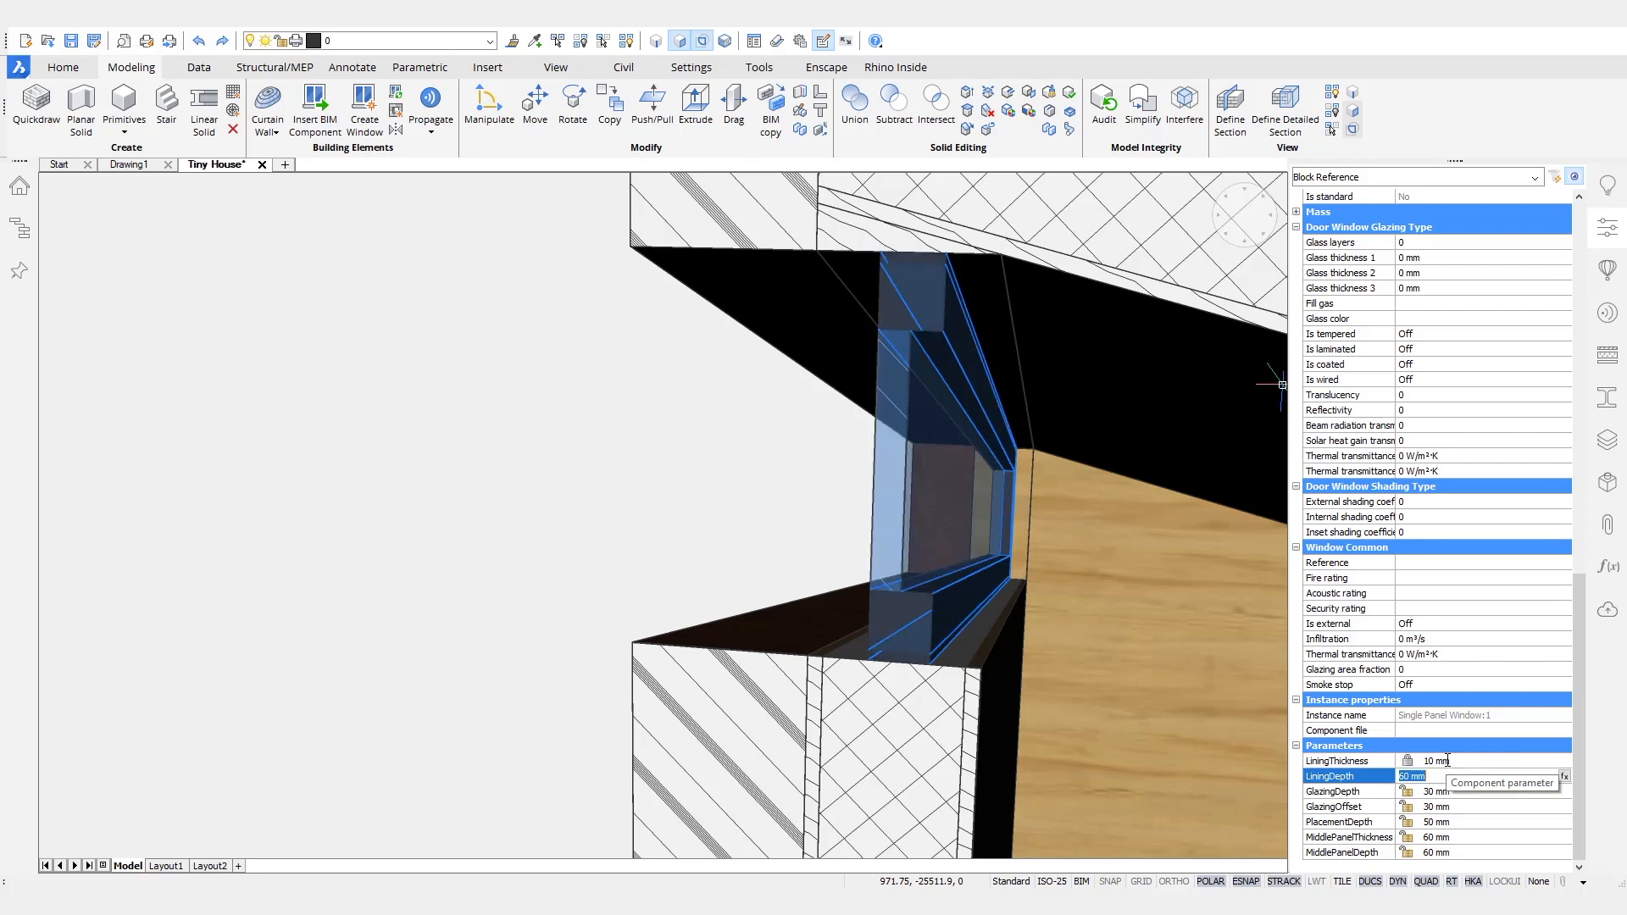
{"action": "type", "text": "170"}
{"action": "key", "text": "Tab"}
{"action": "type", "text": "8"}
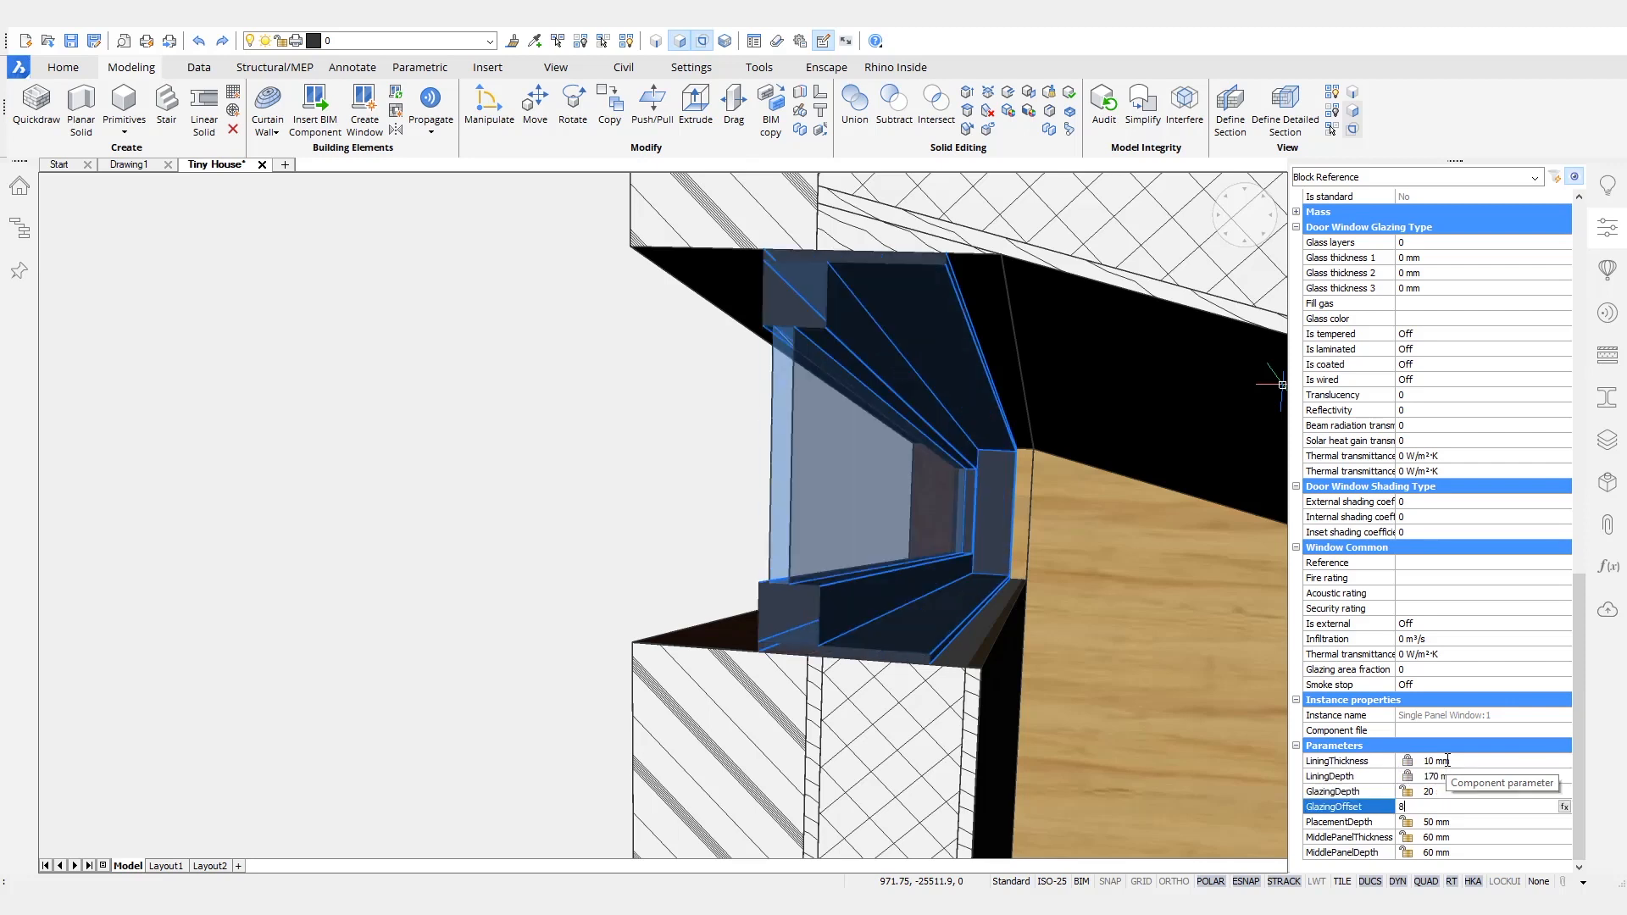
{"action": "type", "text": "0"}
- Set the window's placement depth to 0 mm, middle panel thickness to 10 mm and middle panel depth to 170 mm
{"action": "key", "text": "Tab"}
{"action": "key", "text": "Tab"}
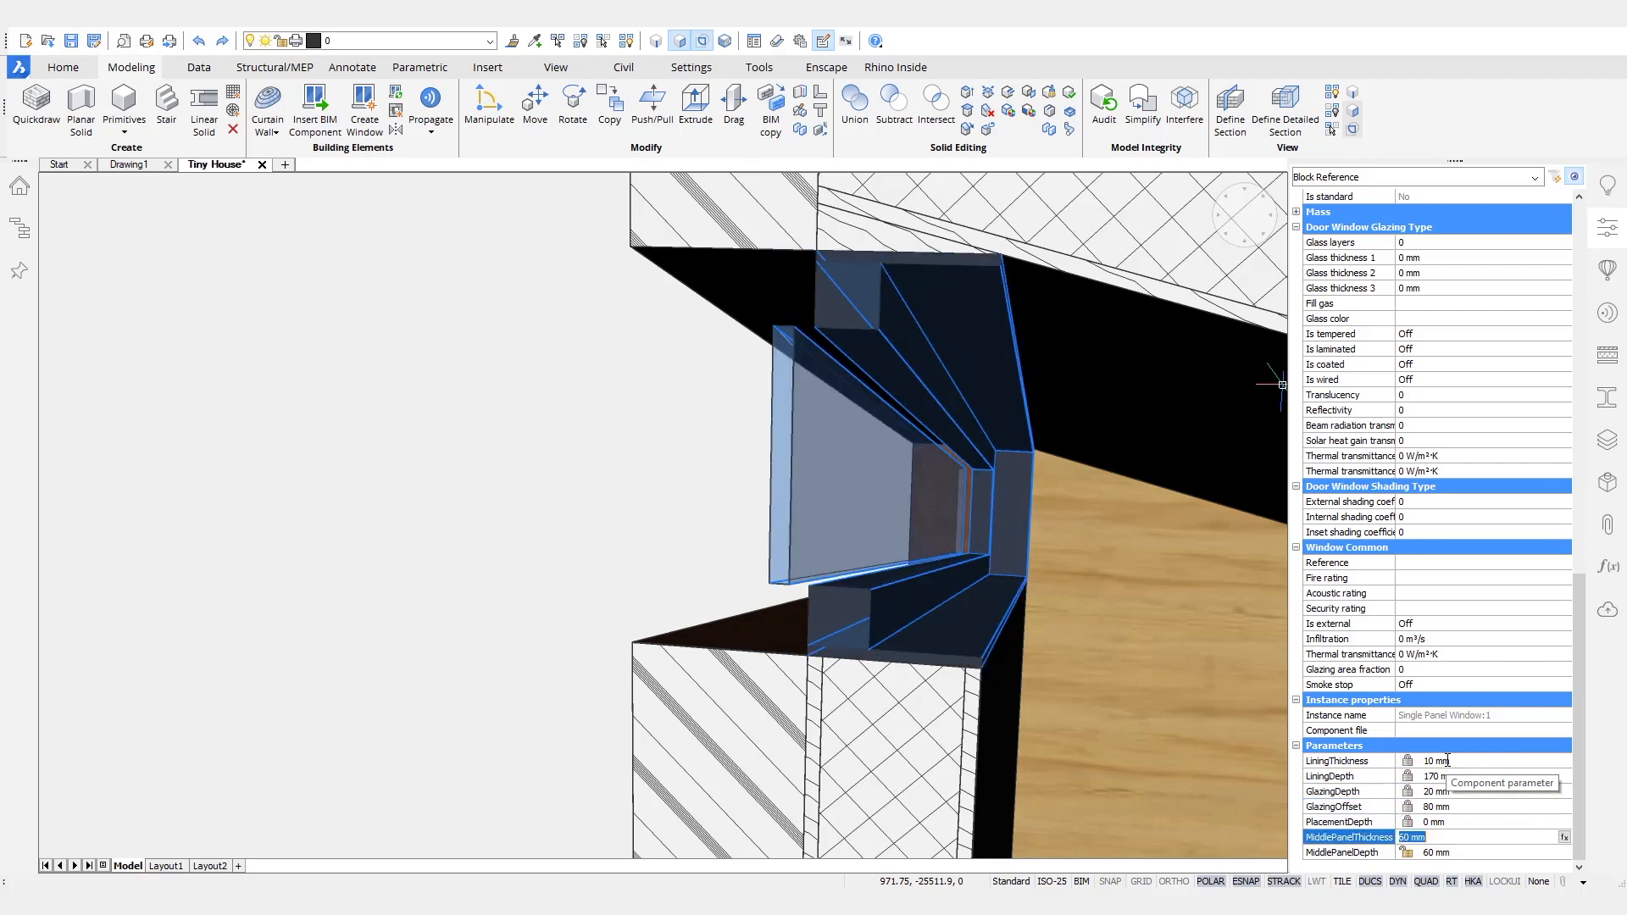
{"action": "key", "text": "Tab"}
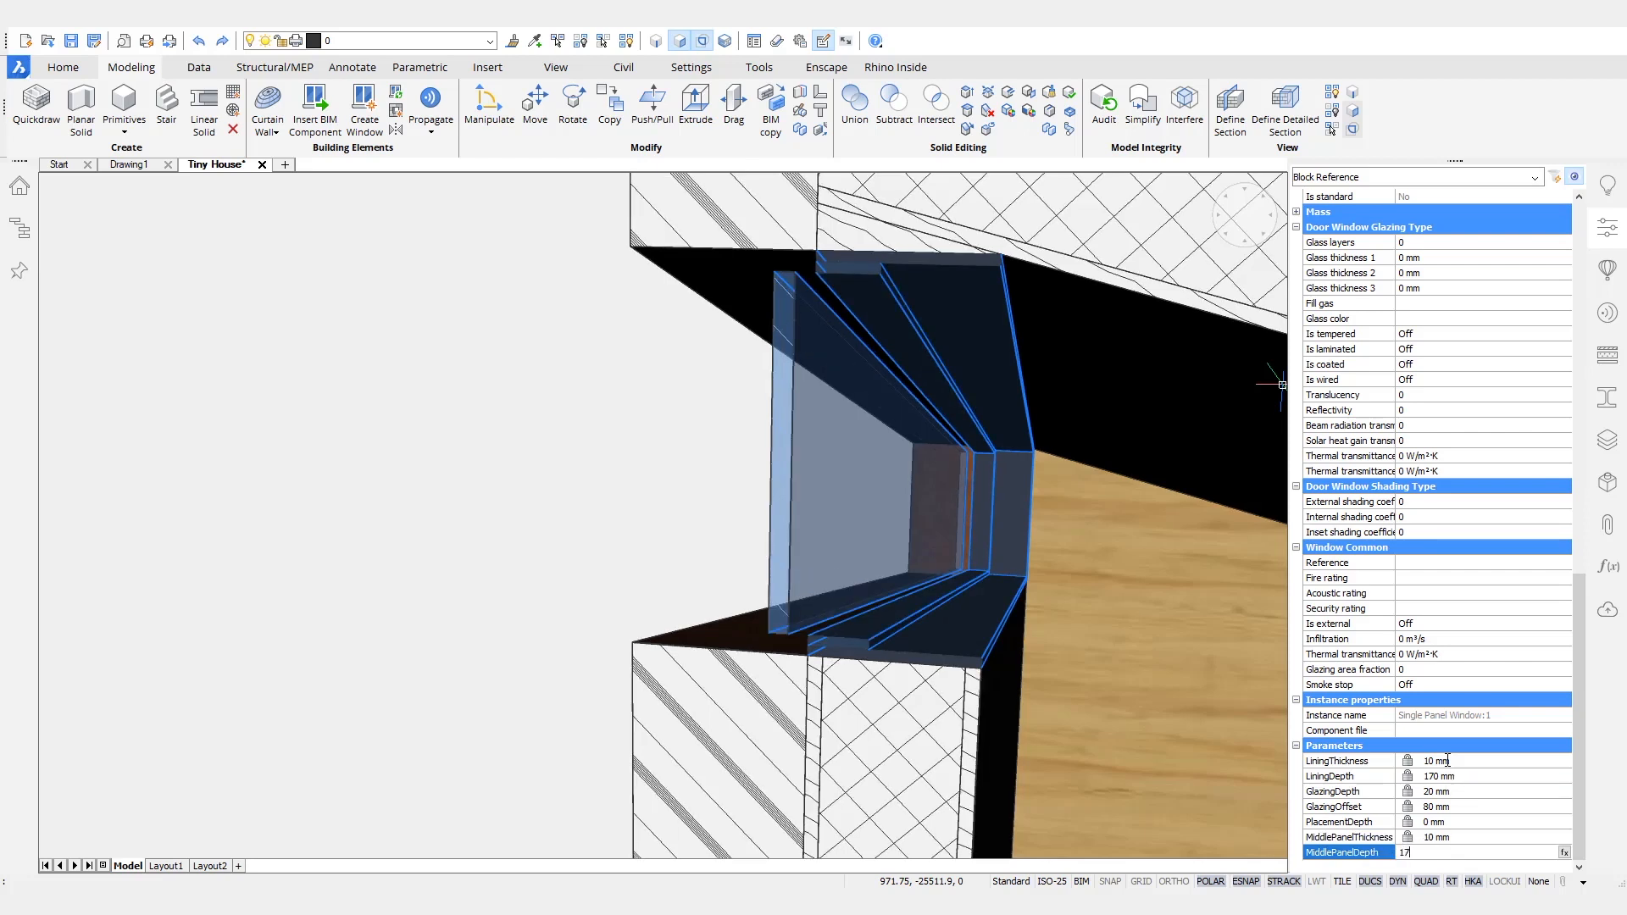
{"action": "key", "text": "shift+Tab"}
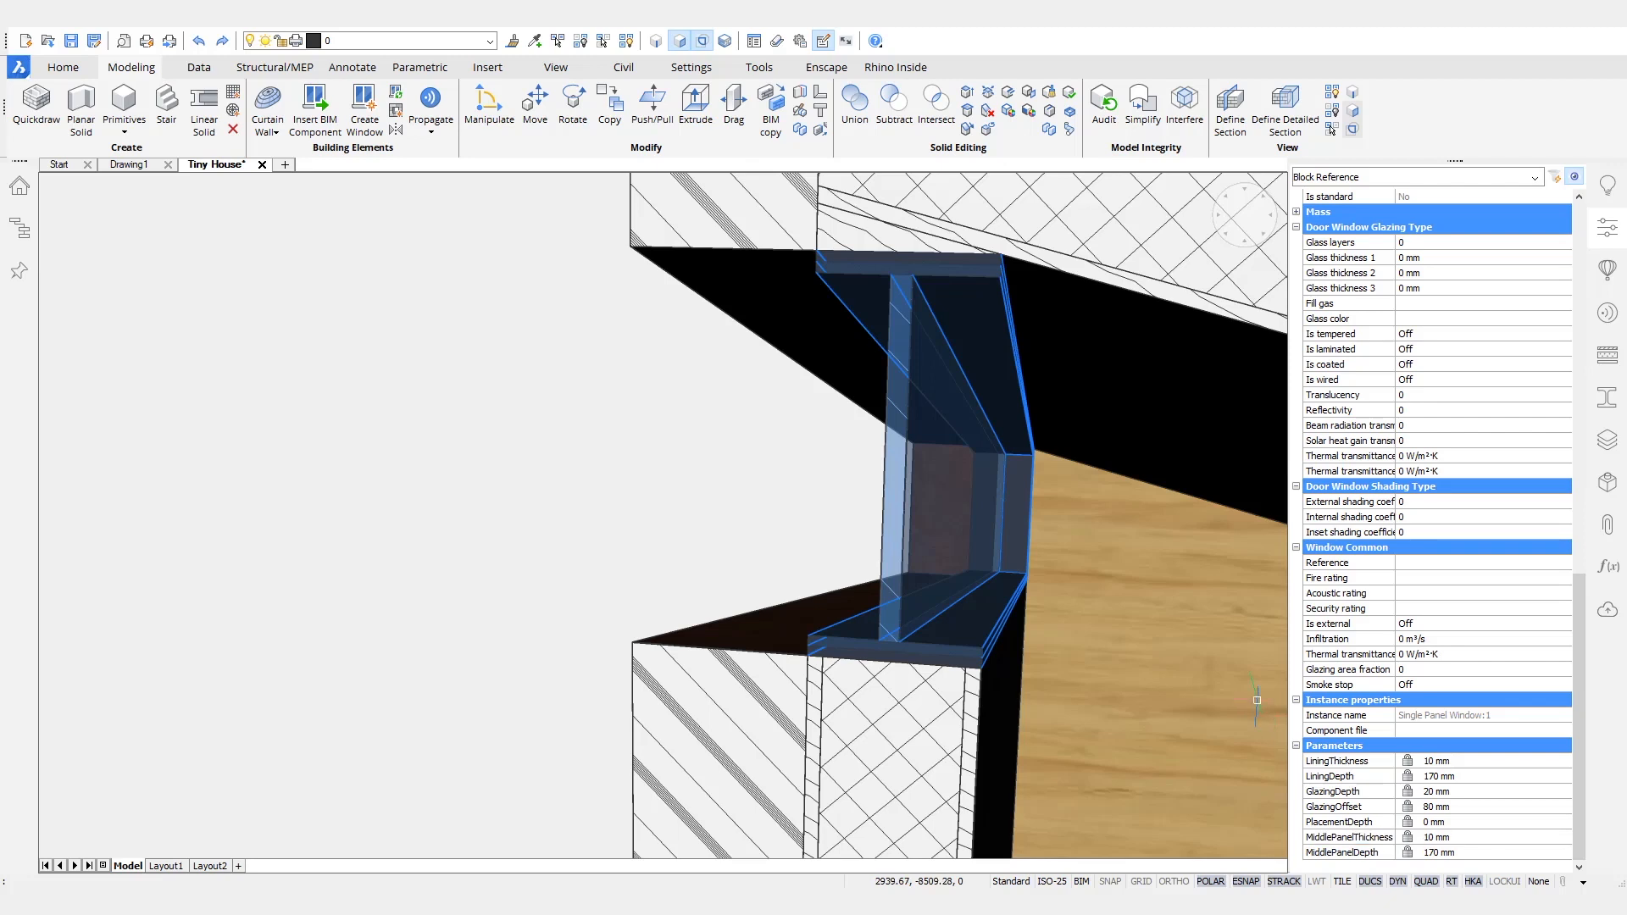
{"action": "key", "text": "Escape"}
- Hide the roof slab to open up the interior of the house from above
{"action": "scroll", "coordinate": [945, 545], "scroll_direction": "down", "scroll_amount": 7}
{"action": "middle_click_drag", "start_coordinate": [1021, 538], "coordinate": [1019, 630], "text": "shift"}
{"action": "double_click", "coordinate": [998, 605]}
{"action": "middle_click_drag", "start_coordinate": [1126, 480], "coordinate": [1130, 399], "text": "shift"}
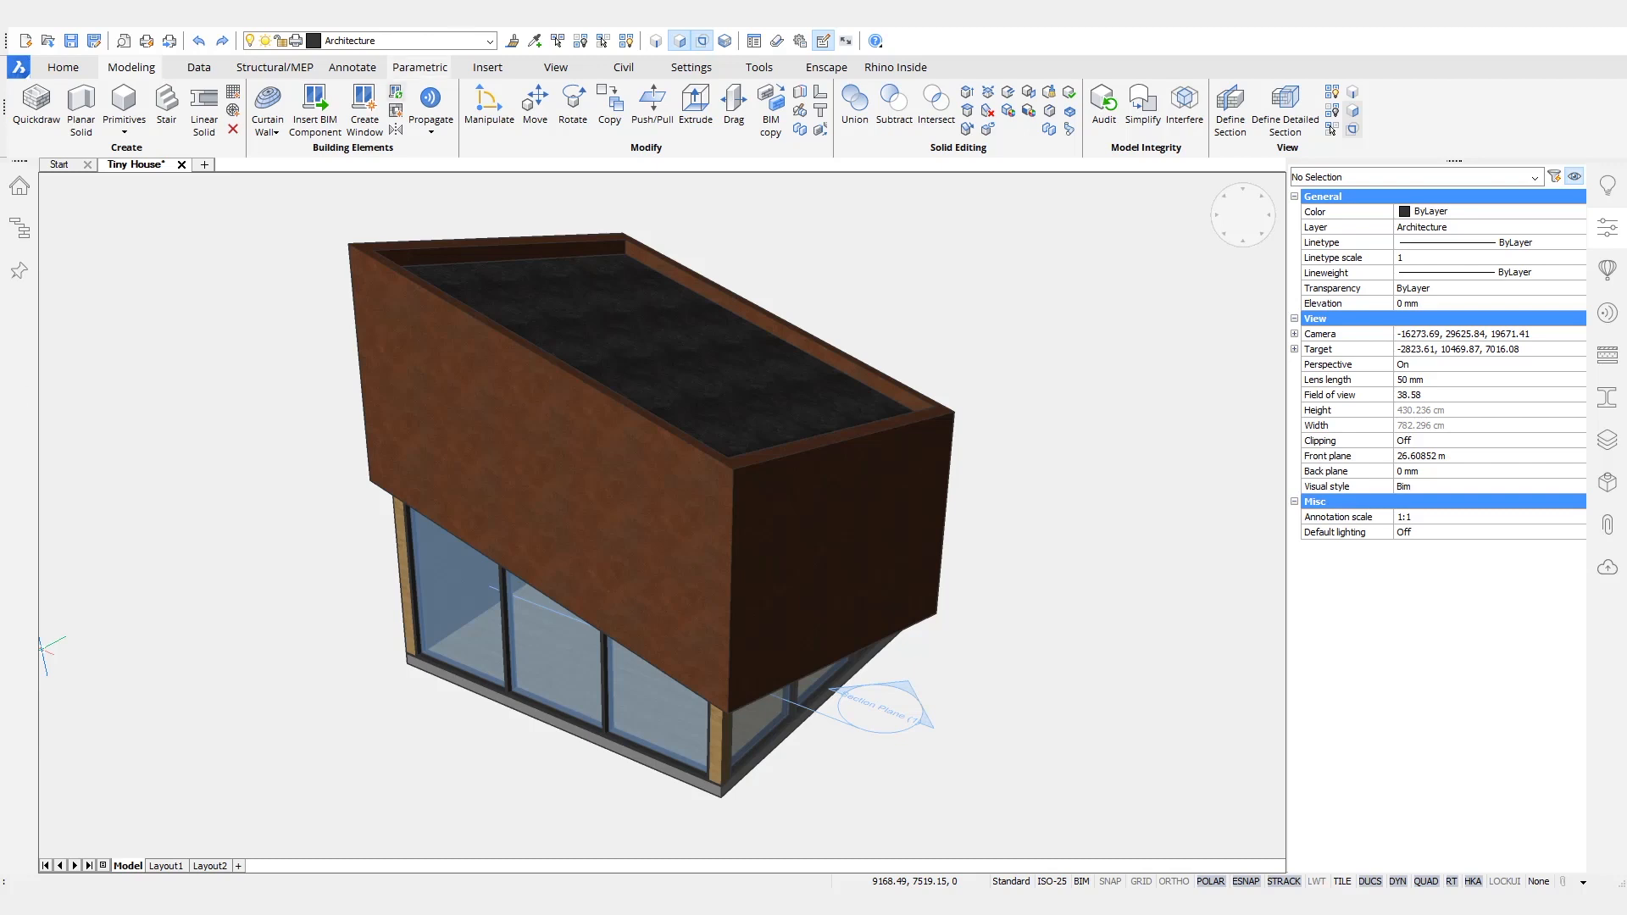
{"action": "middle_click_drag", "start_coordinate": [1204, 365], "coordinate": [1162, 389], "text": "shift"}
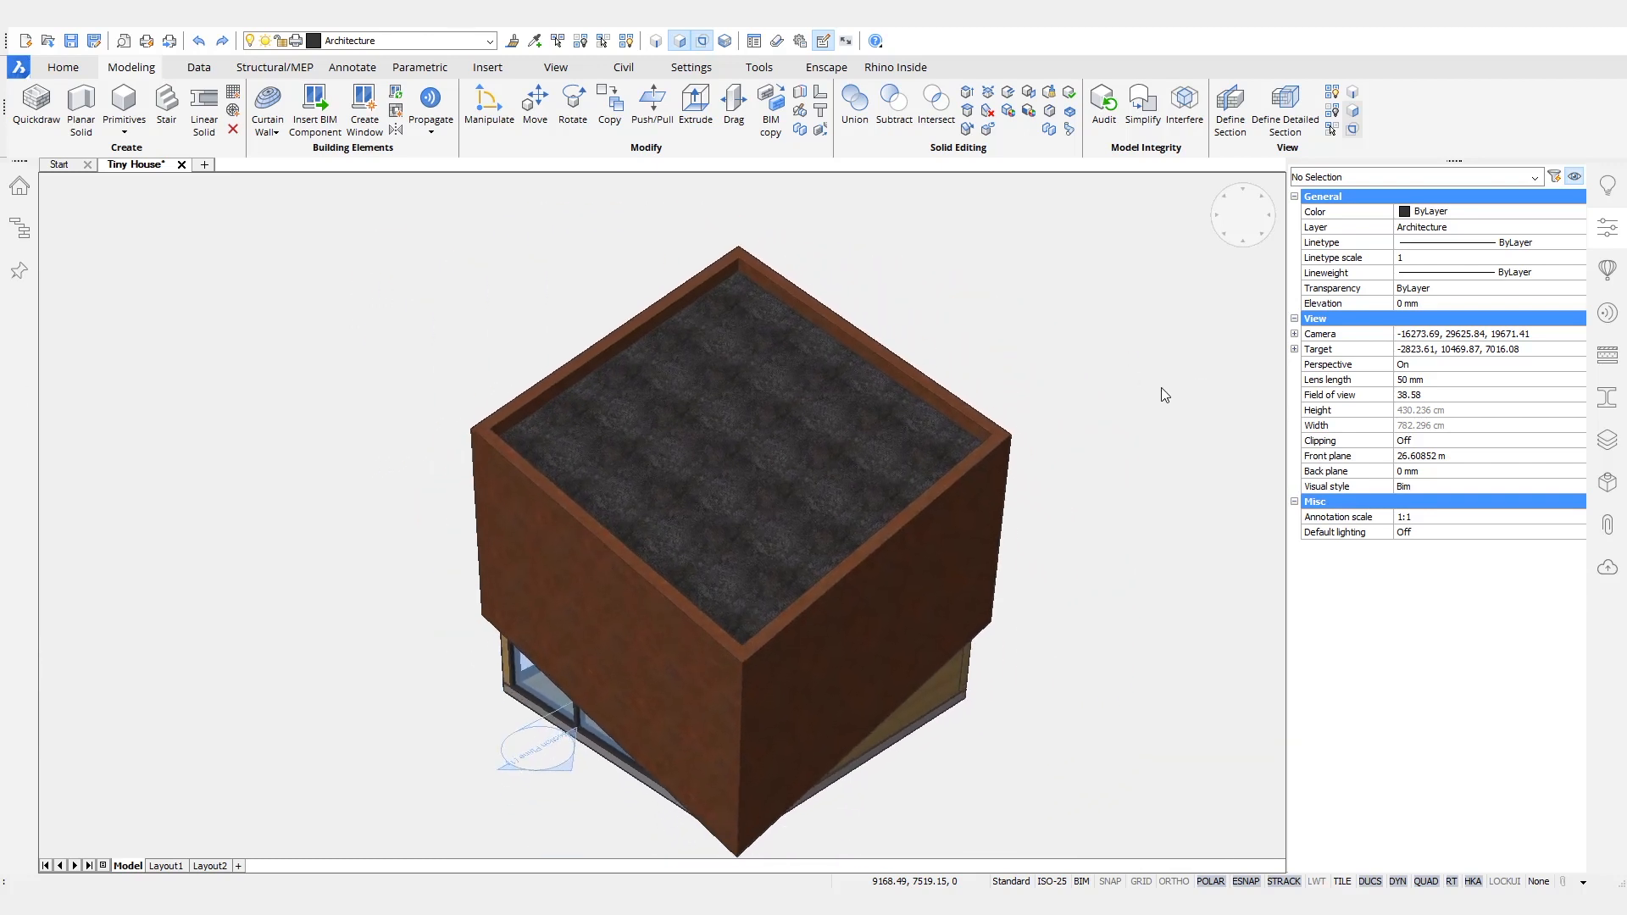
{"action": "mouse_move", "coordinate": [811, 428]}
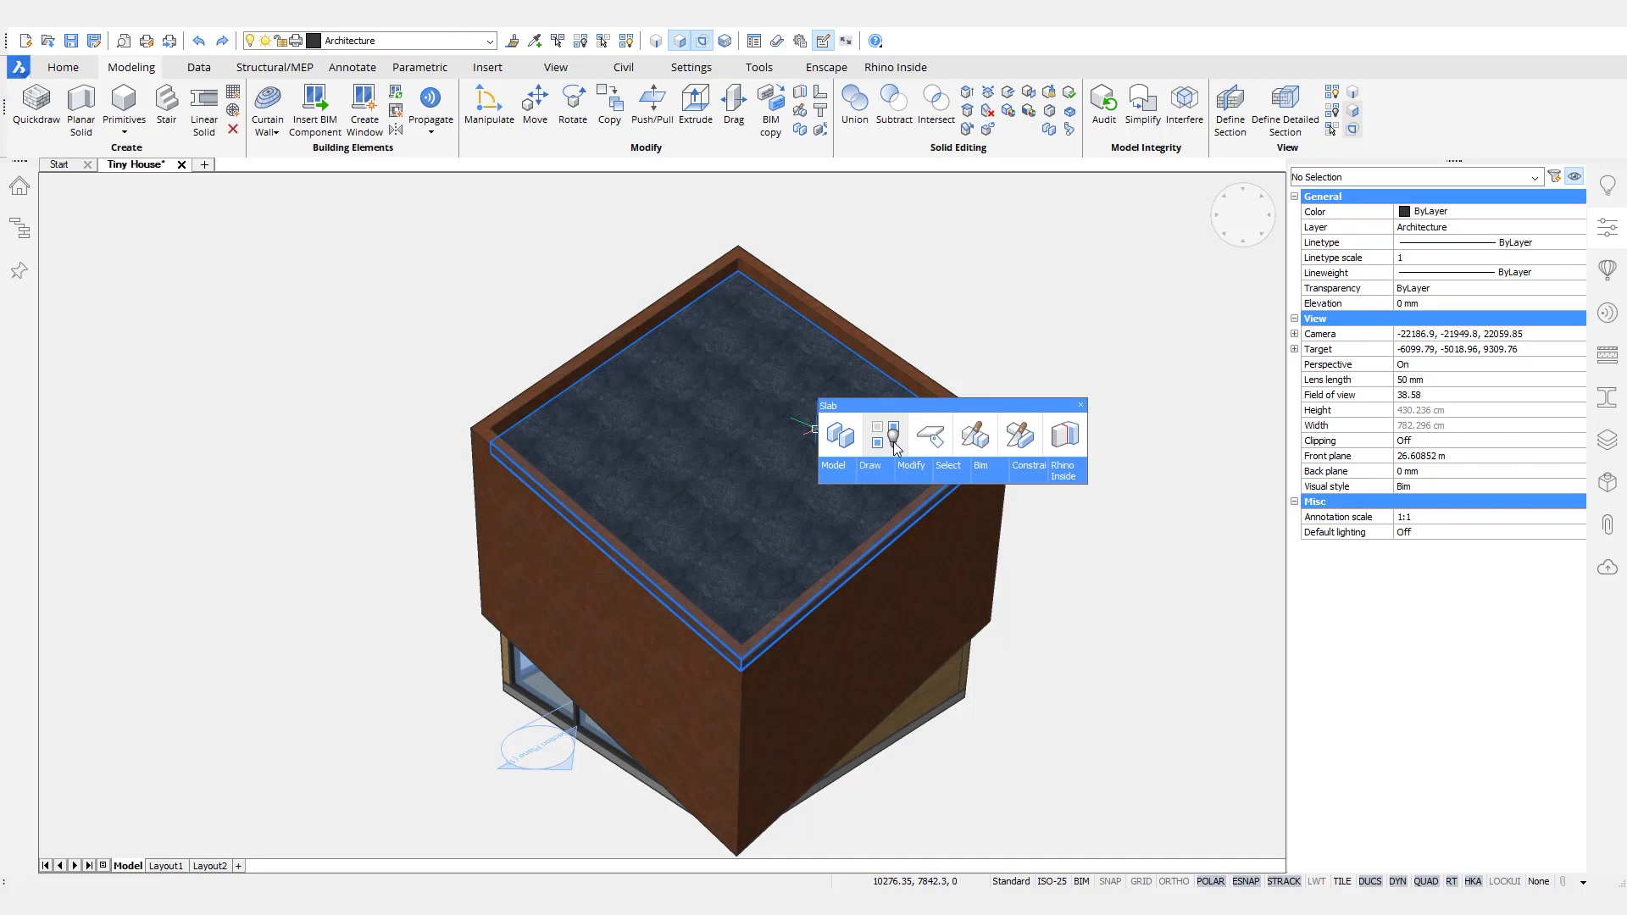
{"action": "left_click", "coordinate": [893, 439]}
{"action": "scroll", "coordinate": [1024, 342], "scroll_direction": "up", "scroll_amount": 5}
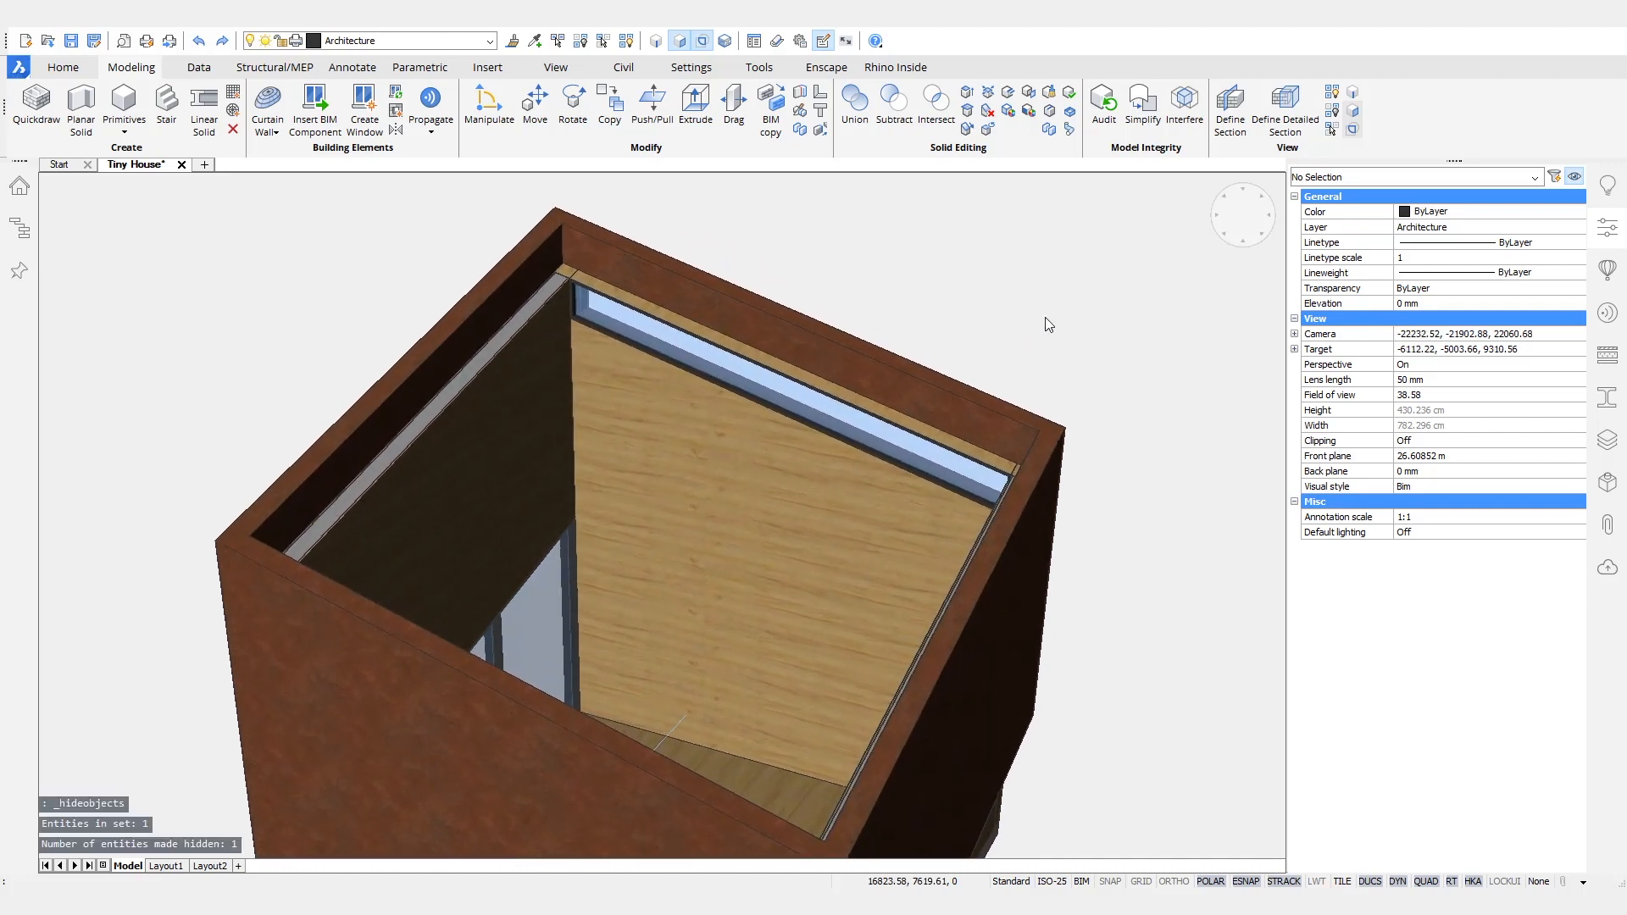
{"action": "scroll", "coordinate": [1048, 325], "scroll_direction": "up", "scroll_amount": 3}
- Draw a 170 mm thick box across the full width of the interior wall below the long window, extending into the room
{"action": "mouse_move", "coordinate": [666, 447]}
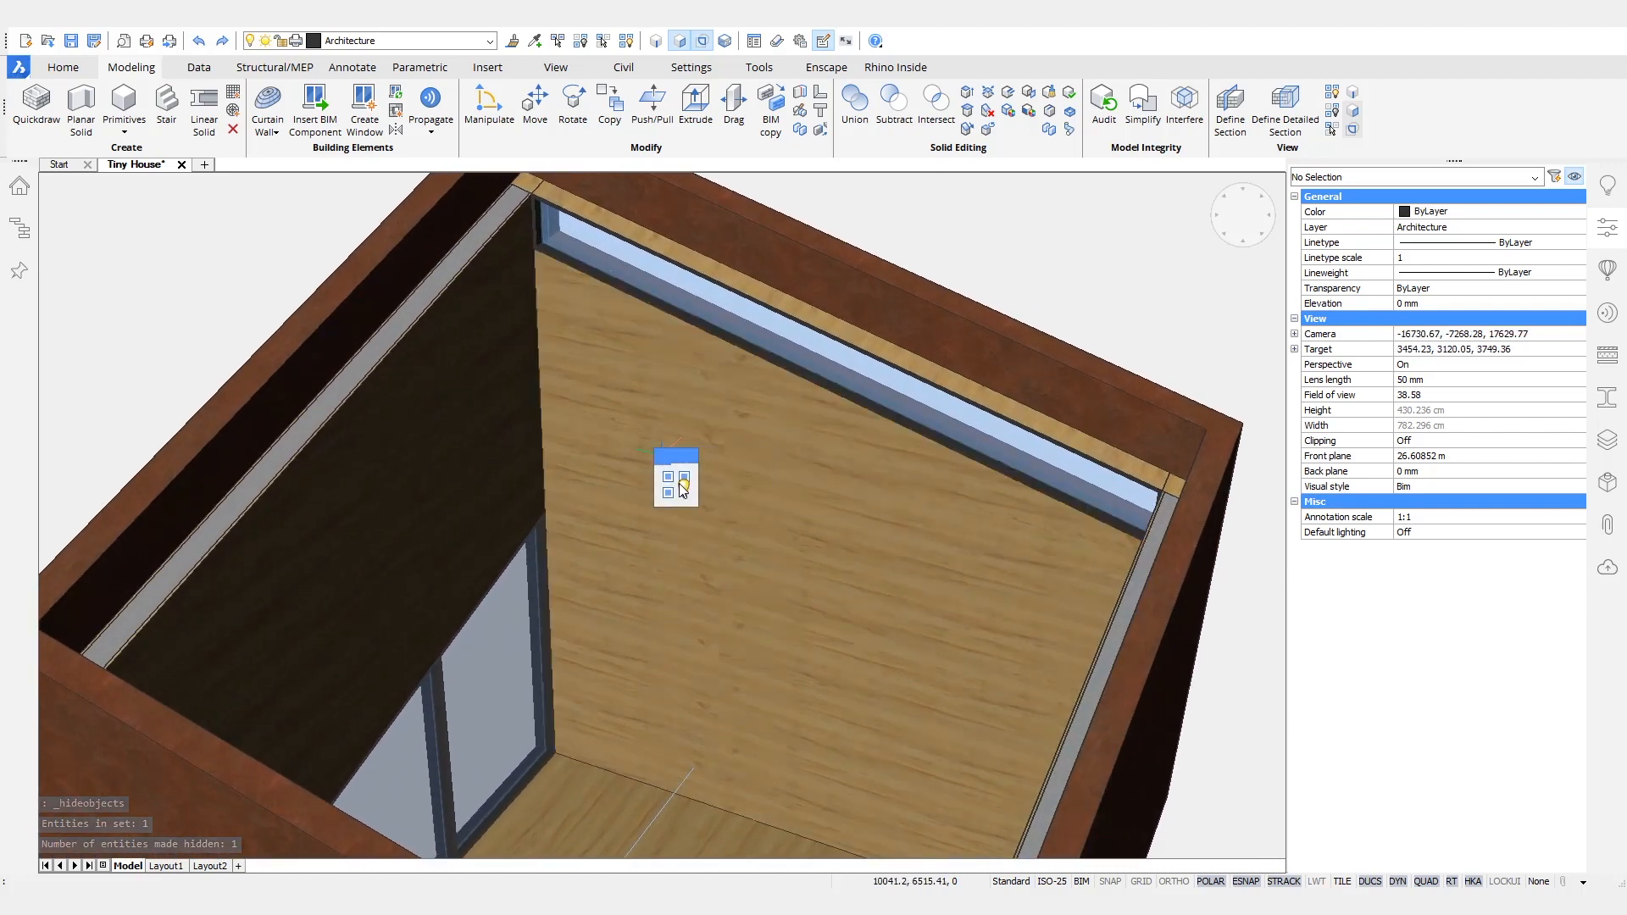
{"action": "mouse_move", "coordinate": [683, 489]}
{"action": "left_click", "coordinate": [755, 485]}
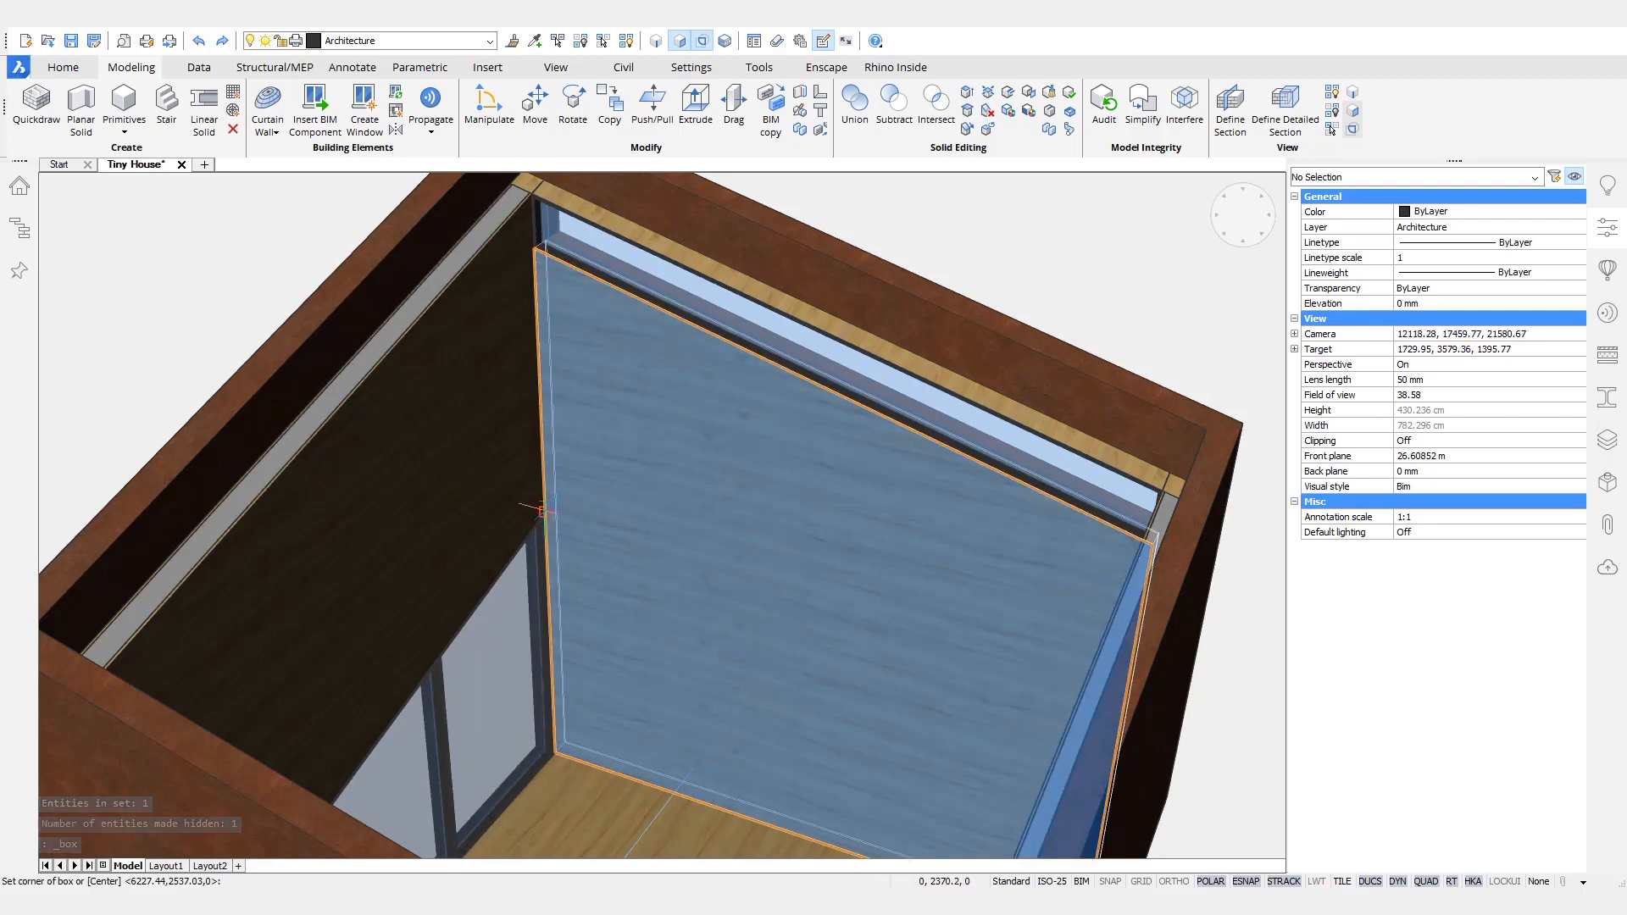
{"action": "left_click", "coordinate": [542, 433]}
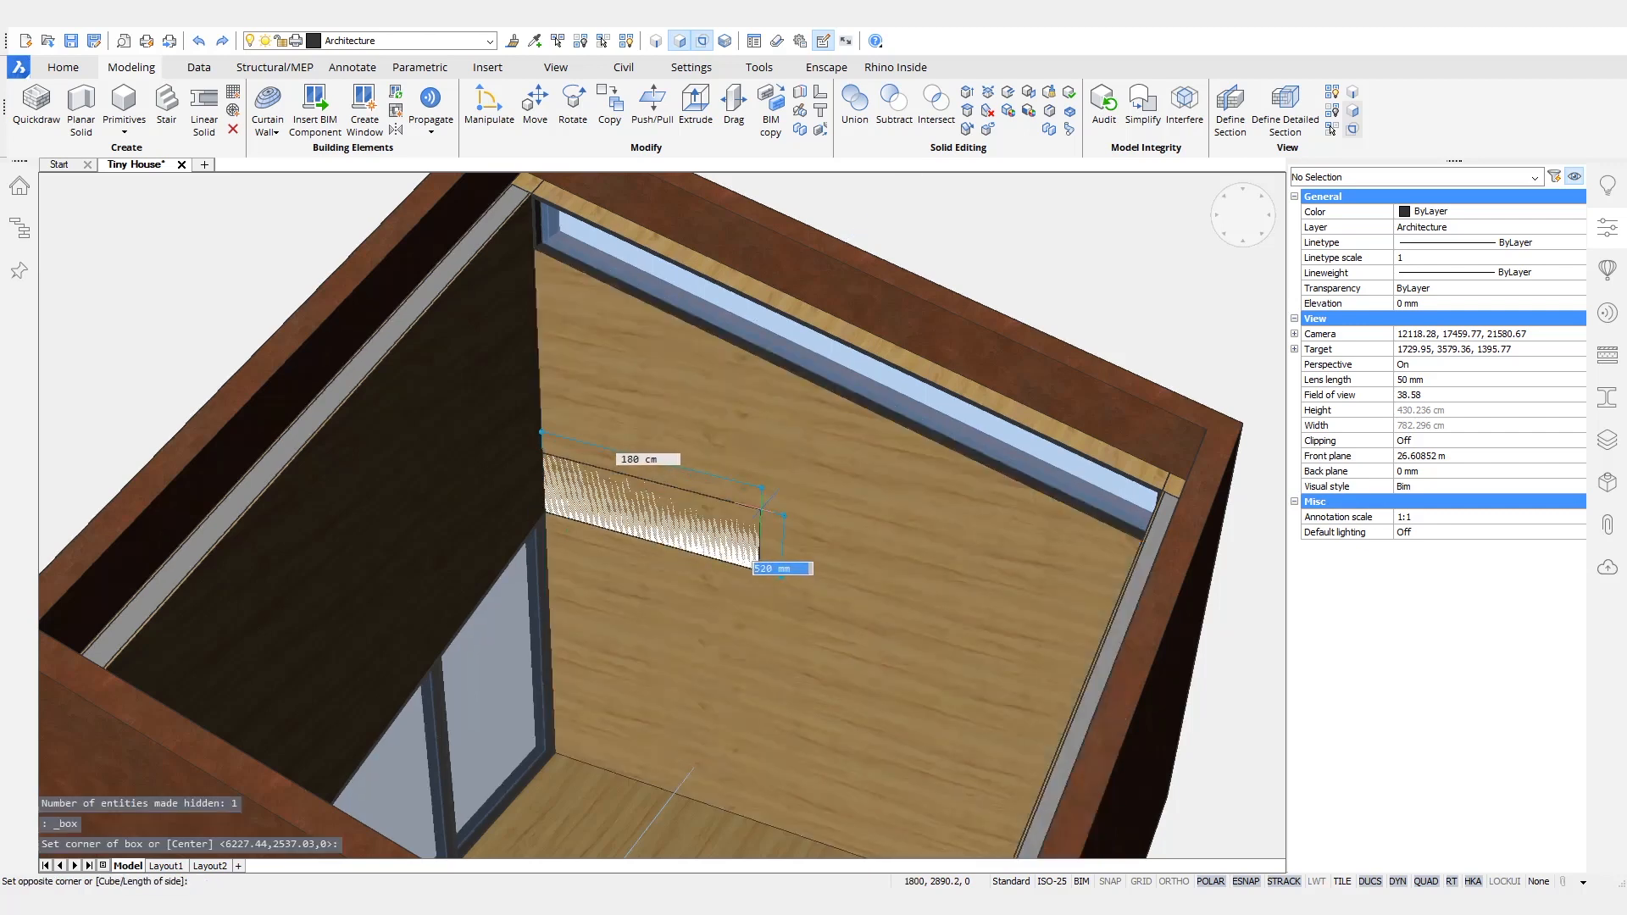
{"action": "middle_click_drag", "start_coordinate": [842, 534], "coordinate": [1076, 409], "text": "shift"}
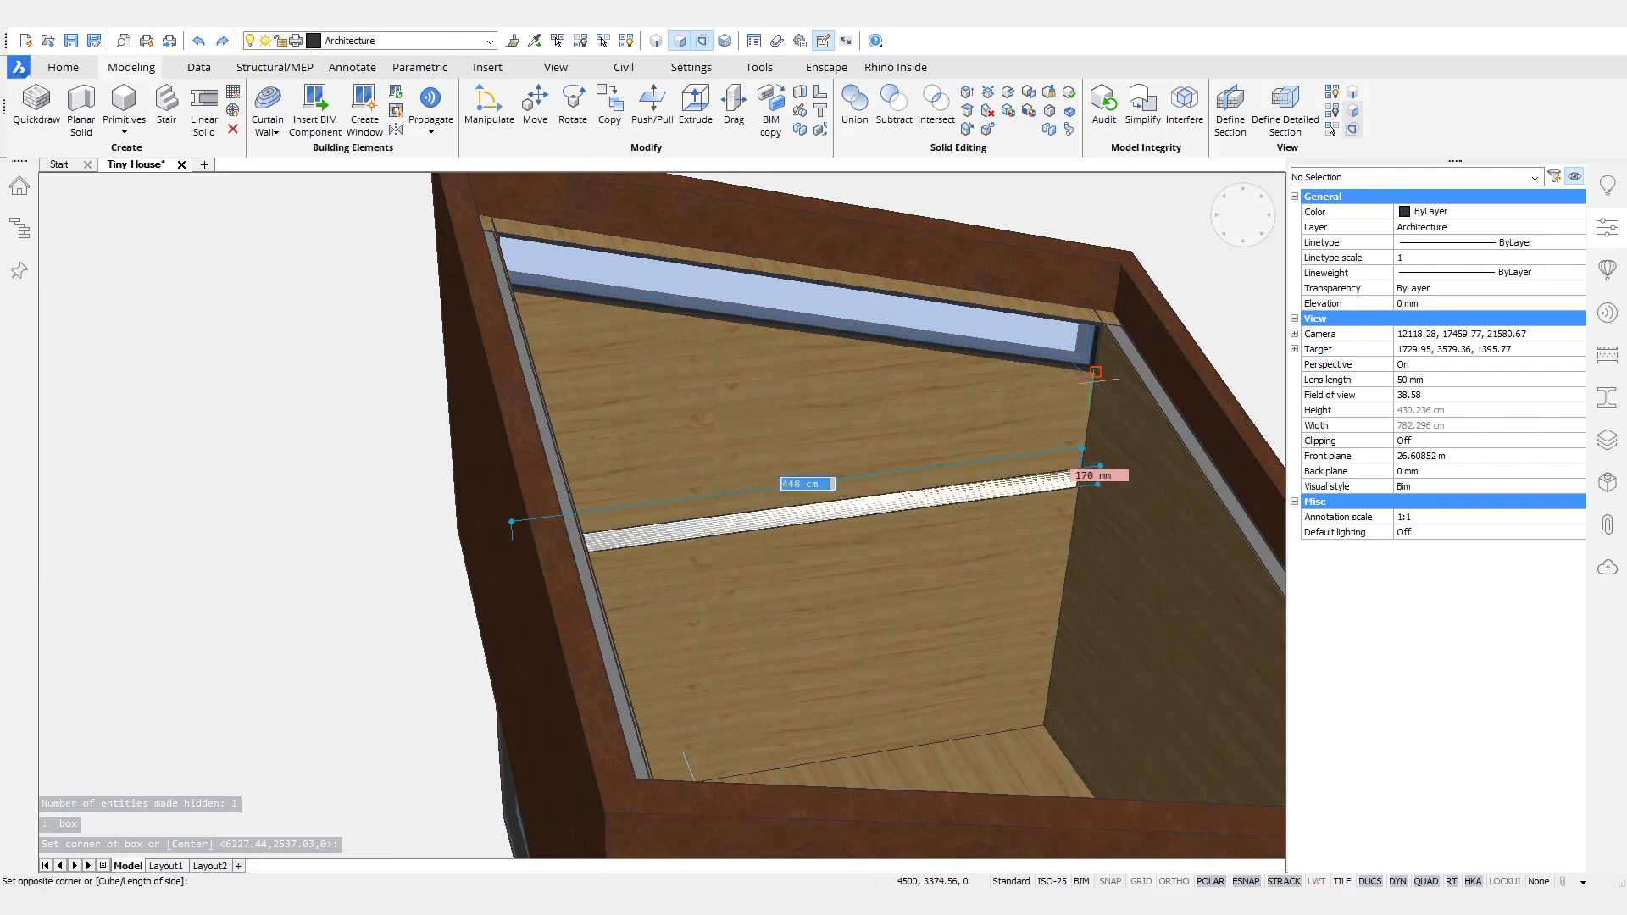
{"action": "left_click", "coordinate": [1092, 378]}
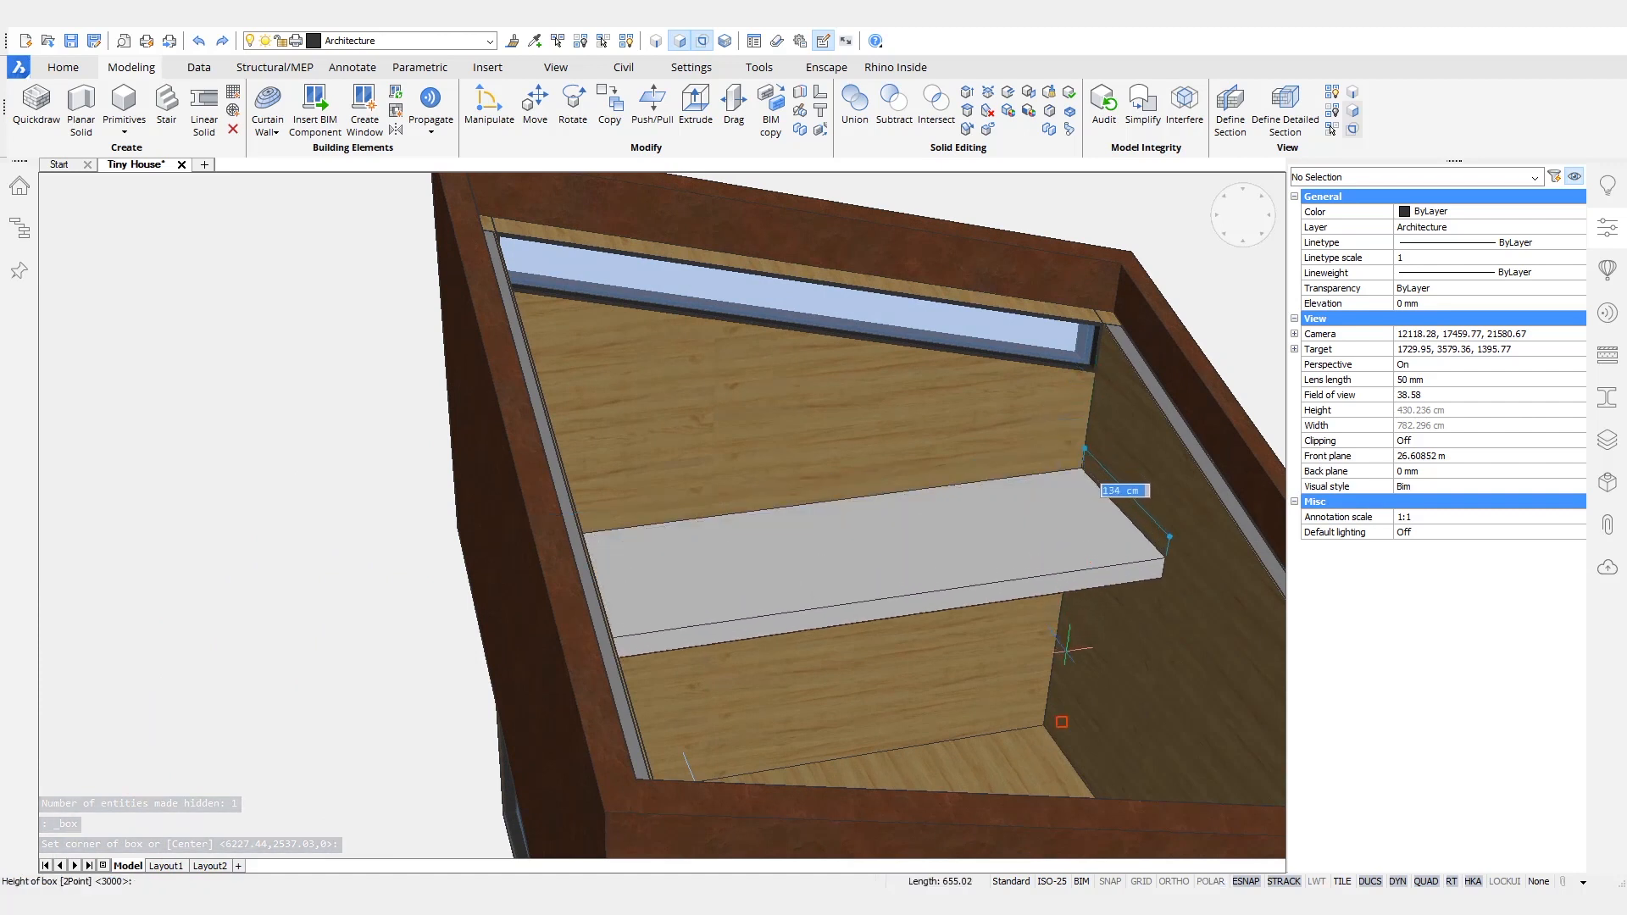
{"action": "left_click", "coordinate": [1070, 651]}
{"action": "middle_click_drag", "start_coordinate": [949, 762], "coordinate": [1127, 644], "text": "shift"}
- Divide the box's front face with an offset of its end edge and push/pull the larger part outward into an L-shaped platform
{"action": "mouse_move", "coordinate": [1109, 566]}
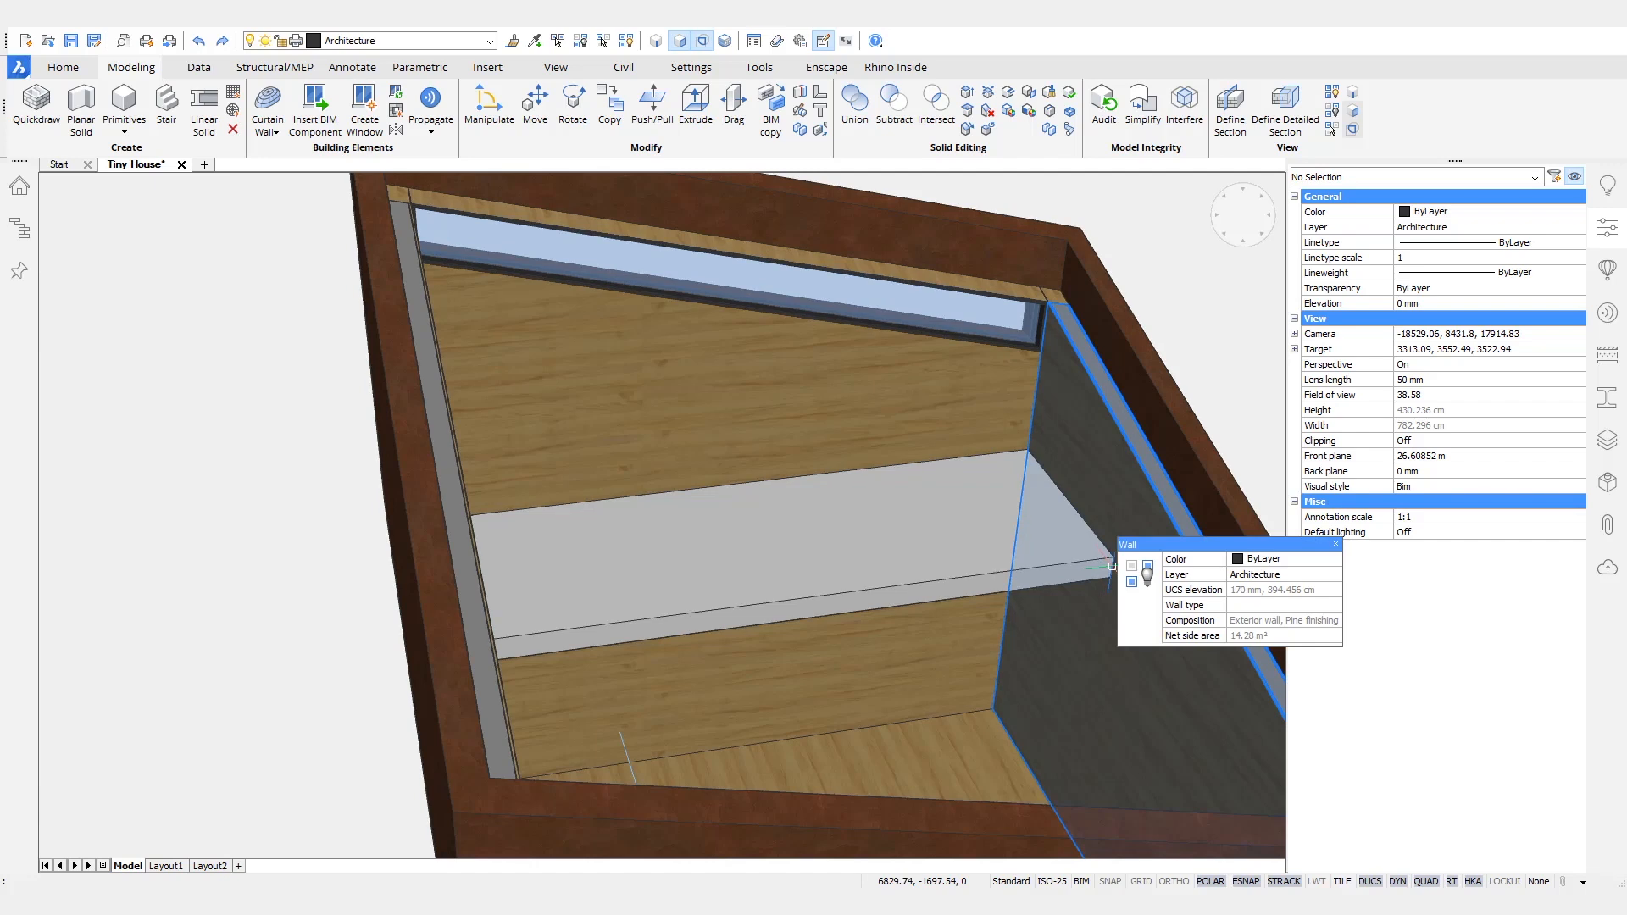
{"action": "key", "text": "Escape"}
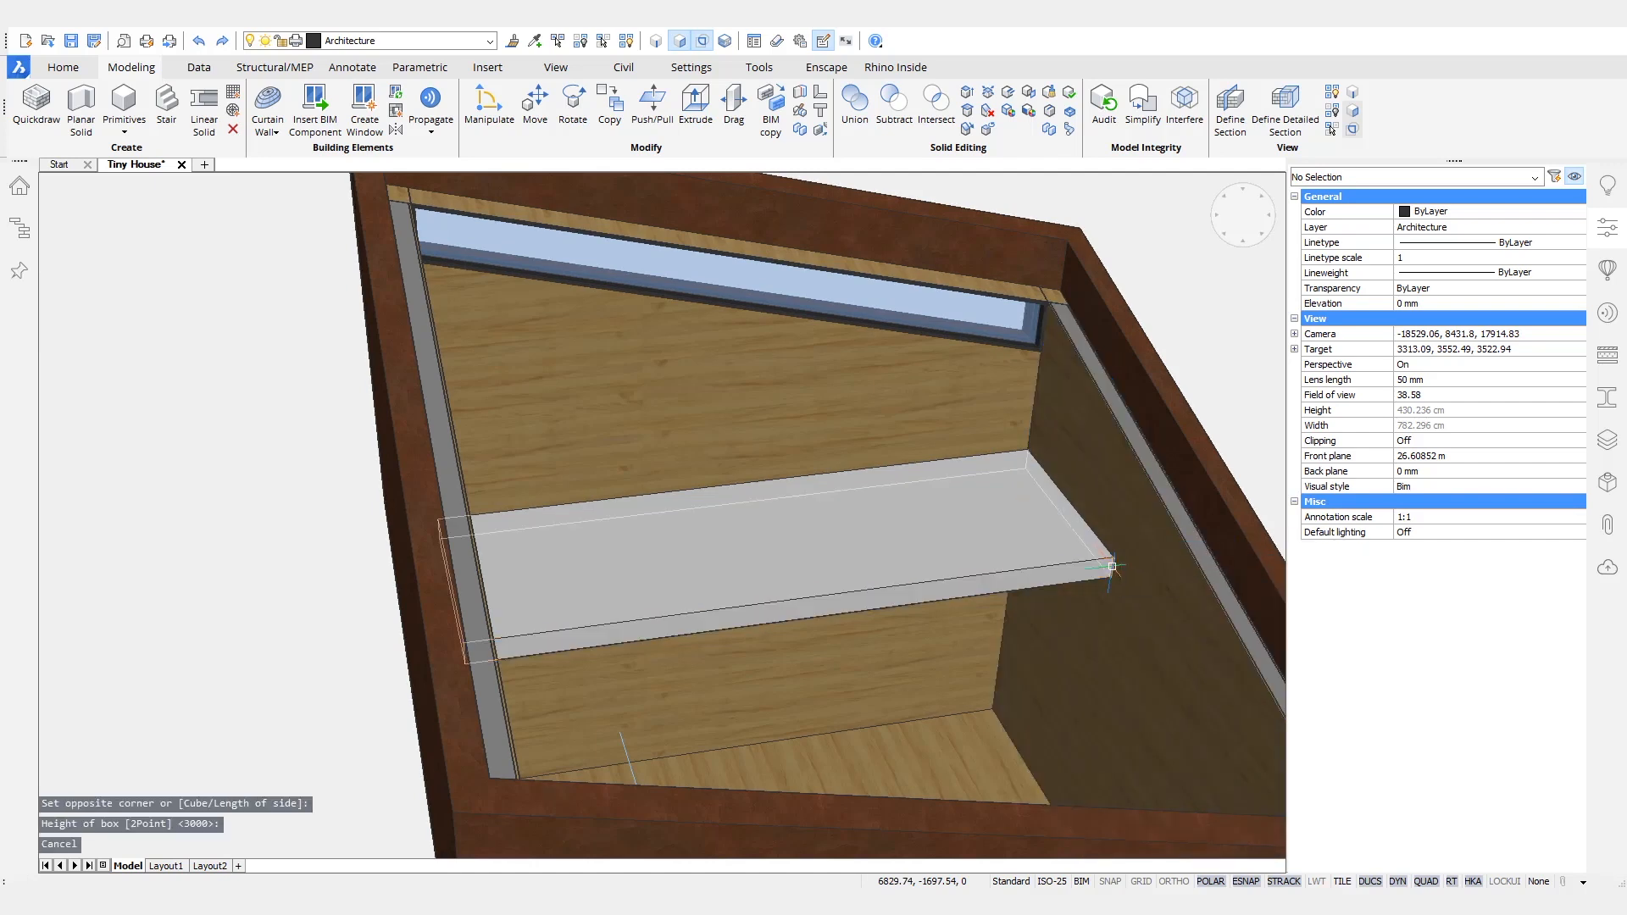
{"action": "left_click", "coordinate": [998, 584]}
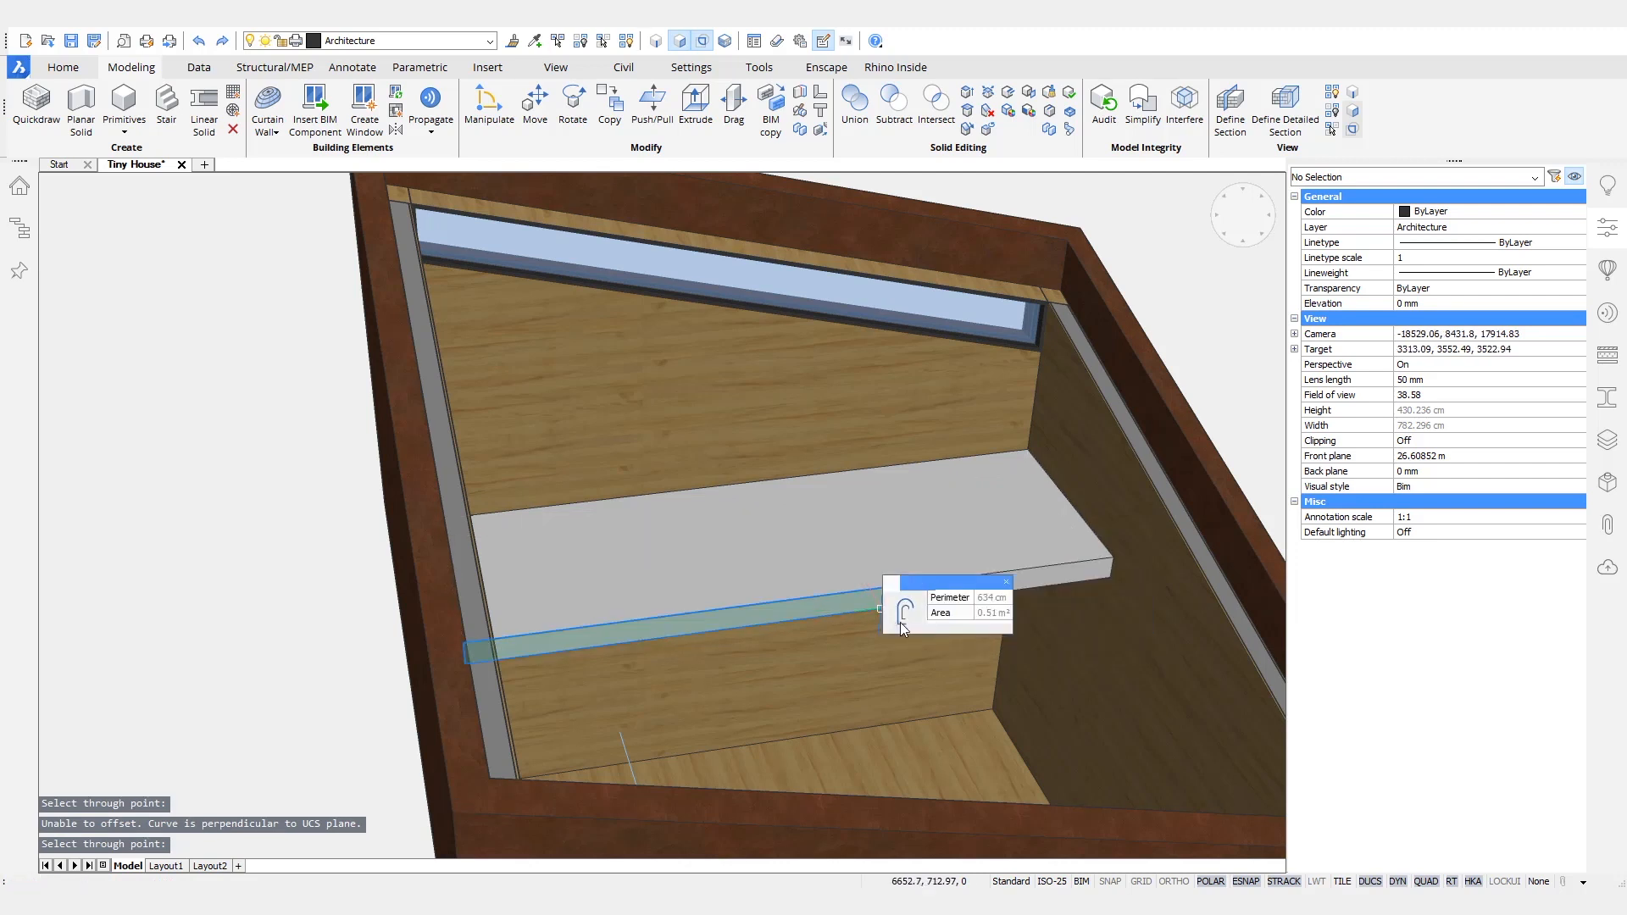
{"action": "left_click", "coordinate": [1034, 625]}
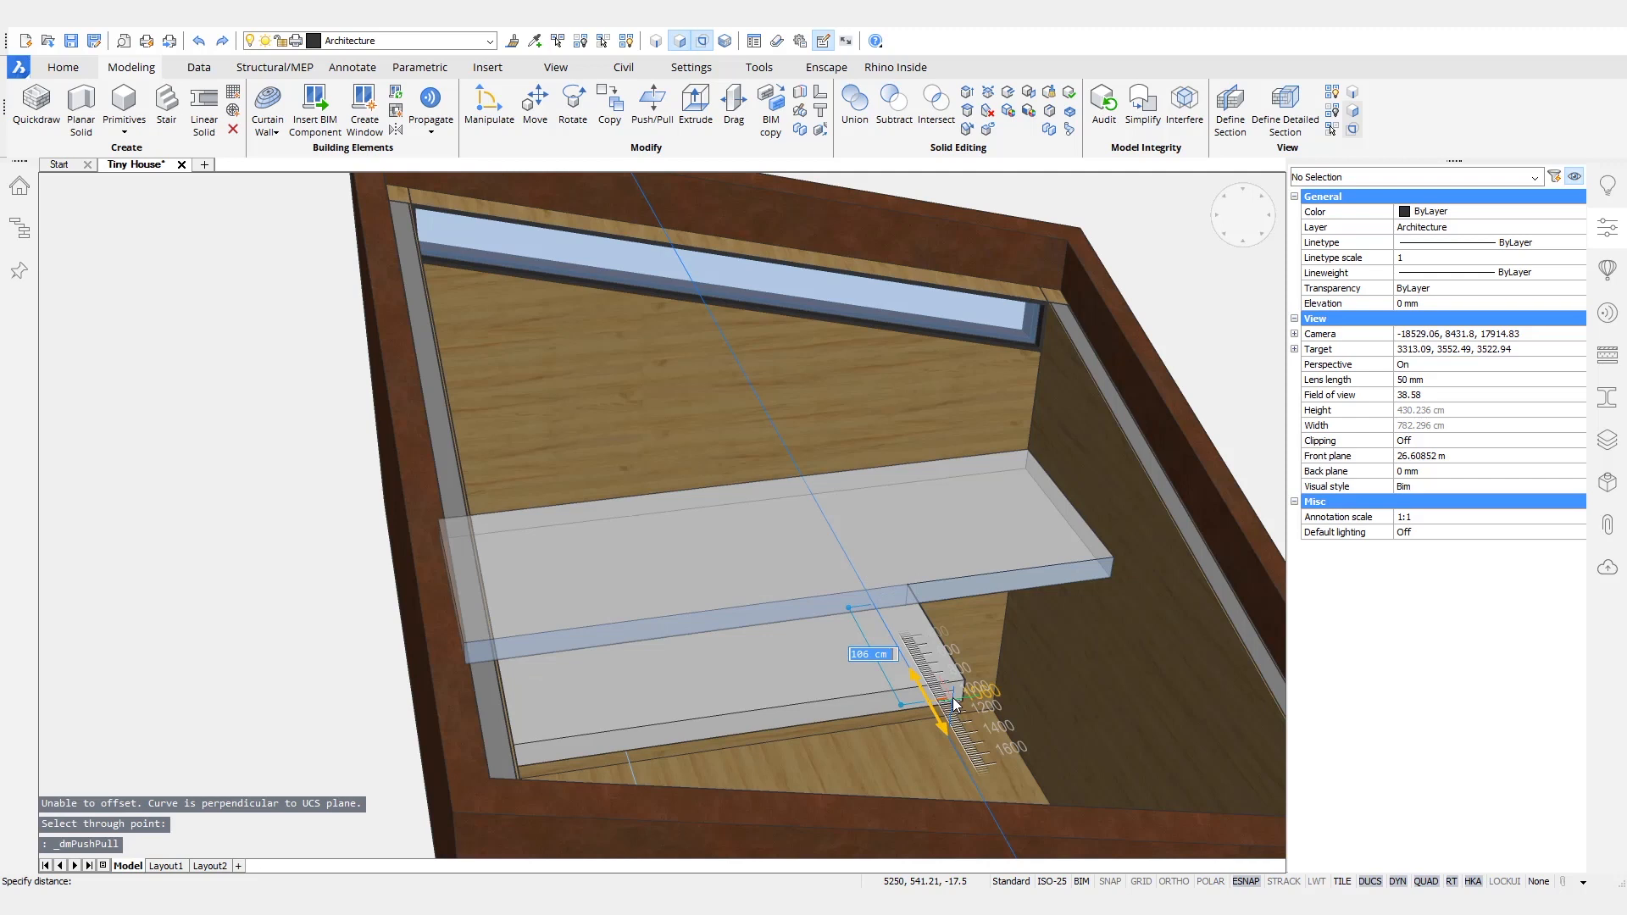
{"action": "key", "text": "Return"}
- Cut a triangular corner off the L-shaped platform along a diagonal line from its inner corner and erase the construction lines
{"action": "middle_click_drag", "start_coordinate": [958, 705], "coordinate": [885, 663], "text": "shift"}
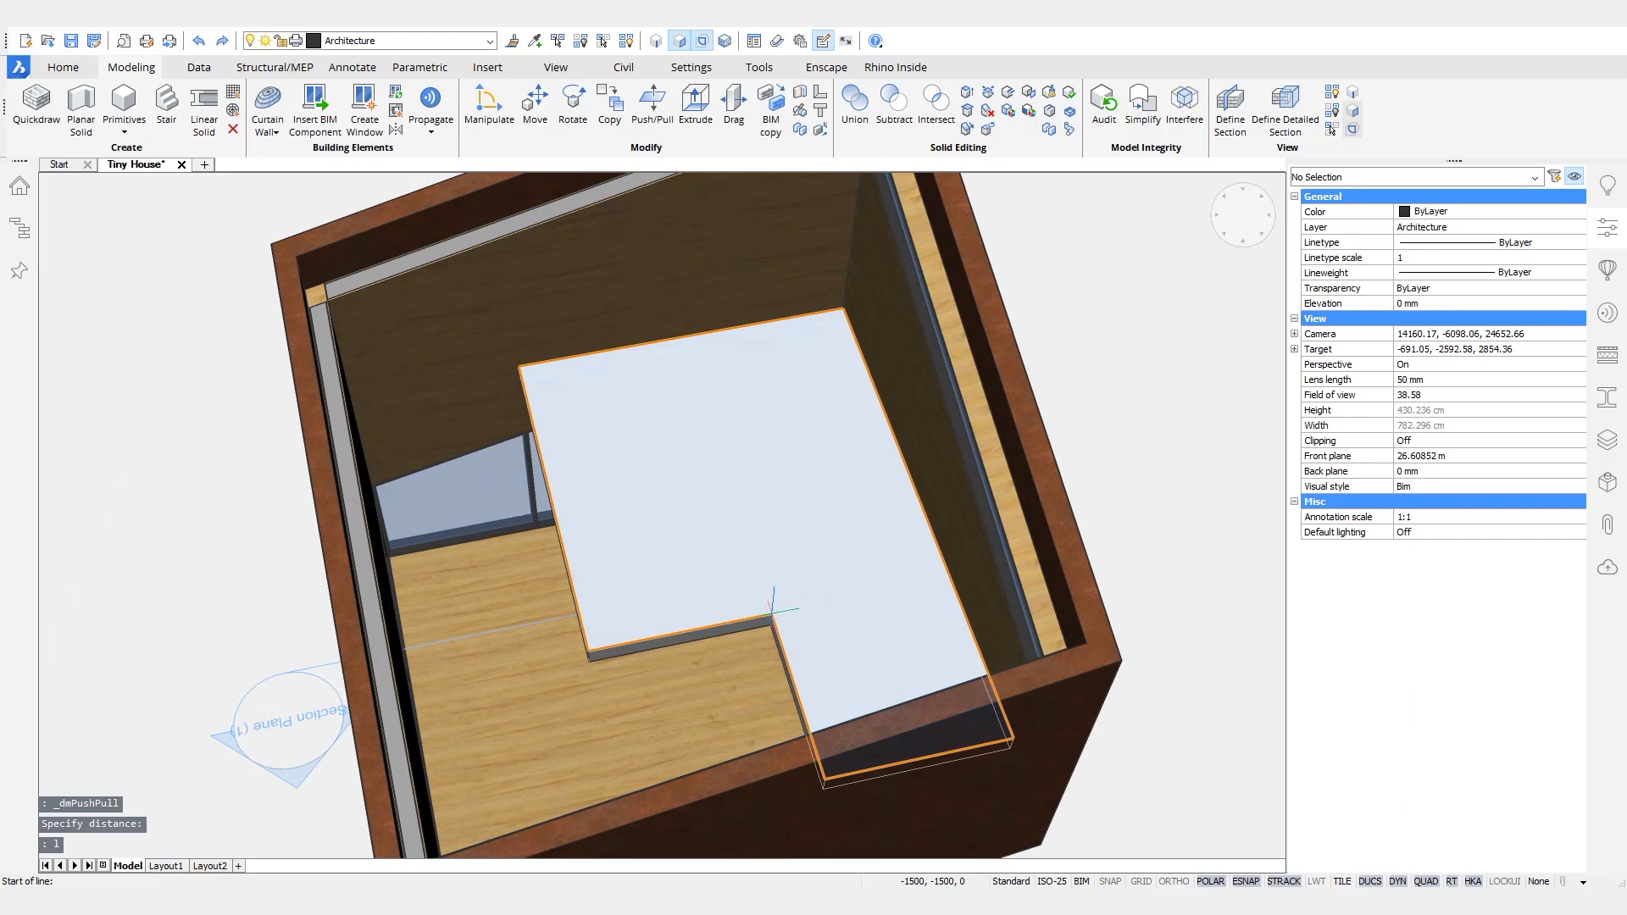
{"action": "left_click", "coordinate": [773, 616]}
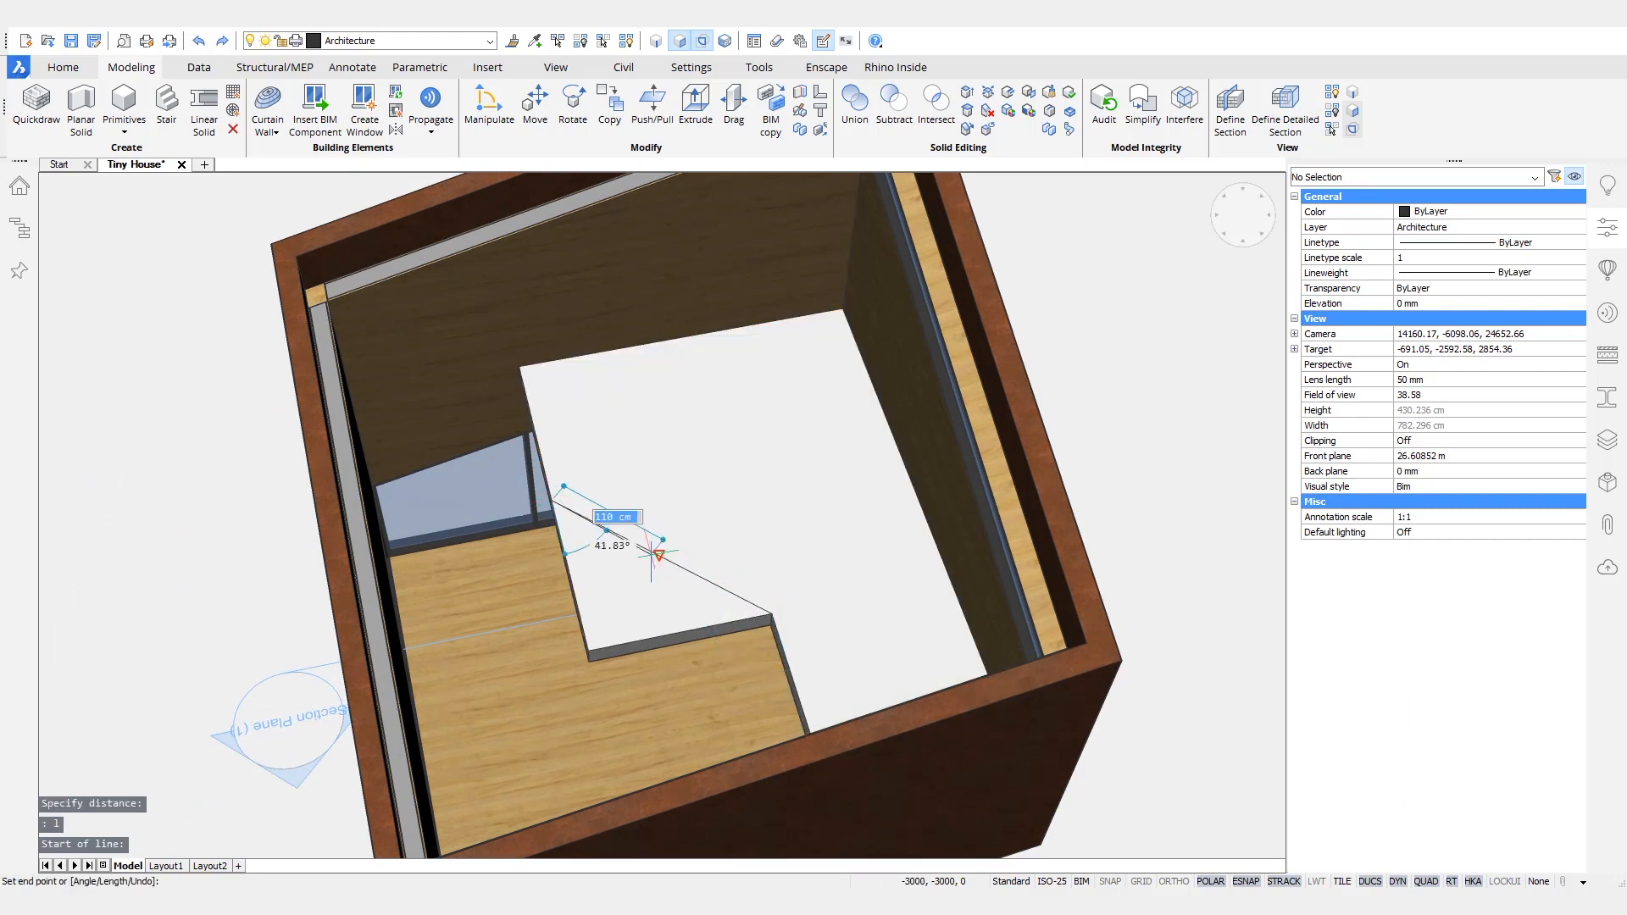
{"action": "left_click", "coordinate": [660, 555]}
{"action": "left_click", "coordinate": [672, 611]}
{"action": "left_click", "coordinate": [598, 688]}
{"action": "middle_click_drag", "start_coordinate": [856, 826], "coordinate": [1093, 826], "text": "shift"}
{"action": "left_click_drag", "start_coordinate": [654, 421], "coordinate": [956, 644]}
{"action": "key", "text": "Delete"}
- Classify the platform solid as a slab
{"action": "middle_click_drag", "start_coordinate": [956, 644], "coordinate": [987, 555], "text": "shift"}
{"action": "middle_click_drag", "start_coordinate": [823, 746], "coordinate": [789, 868], "text": "shift"}
{"action": "mouse_move", "coordinate": [701, 513]}
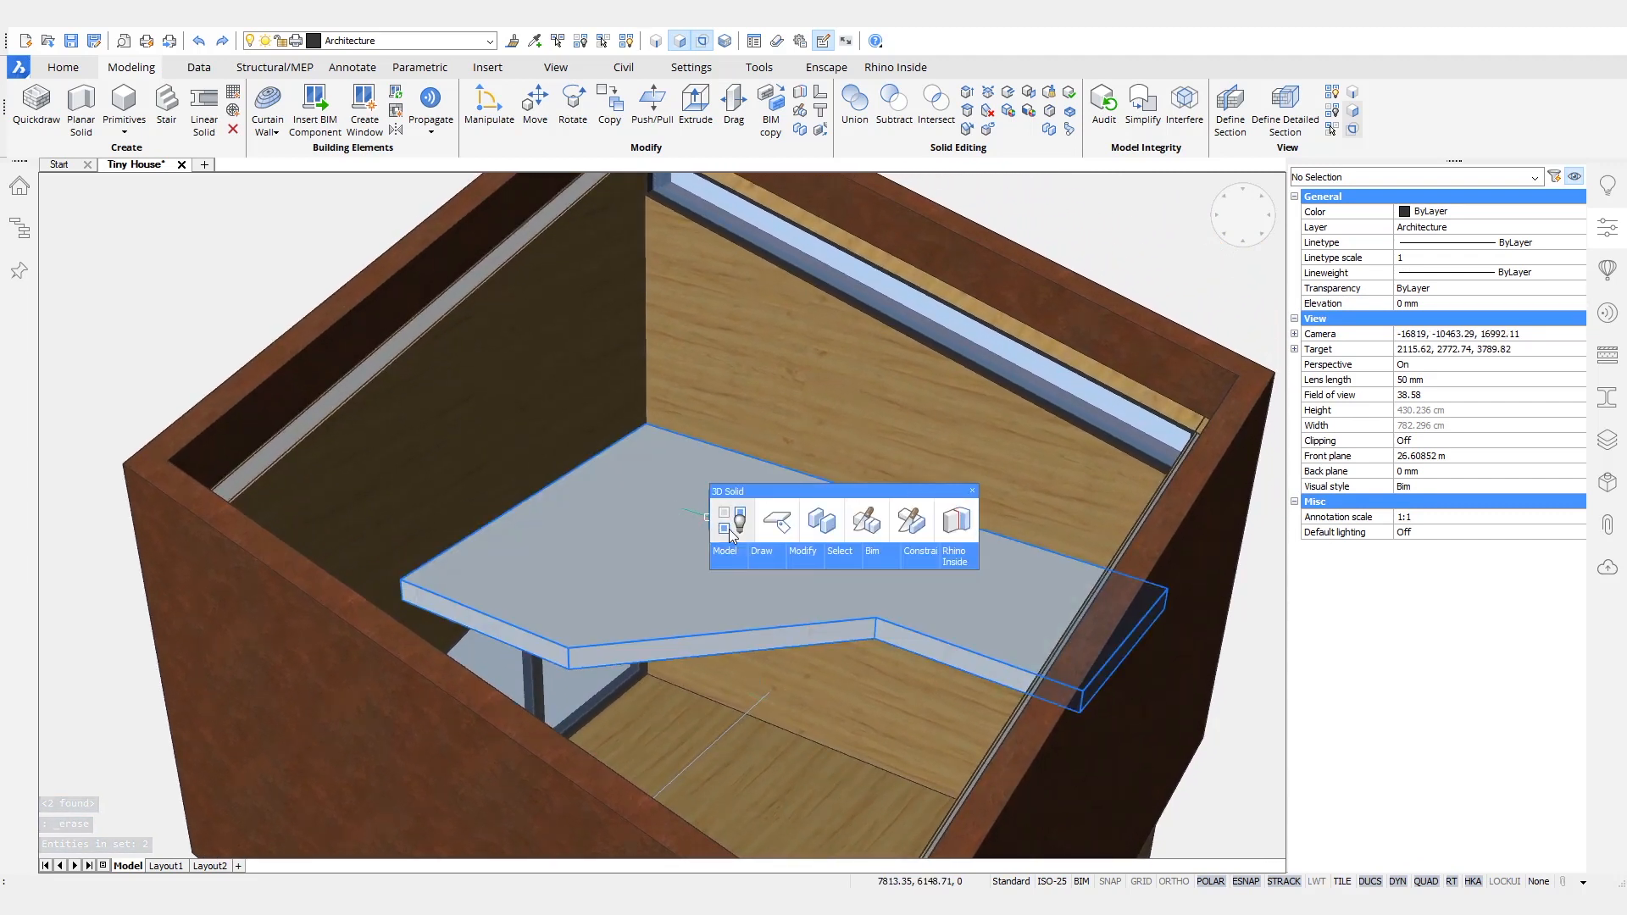
{"action": "mouse_move", "coordinate": [896, 567]}
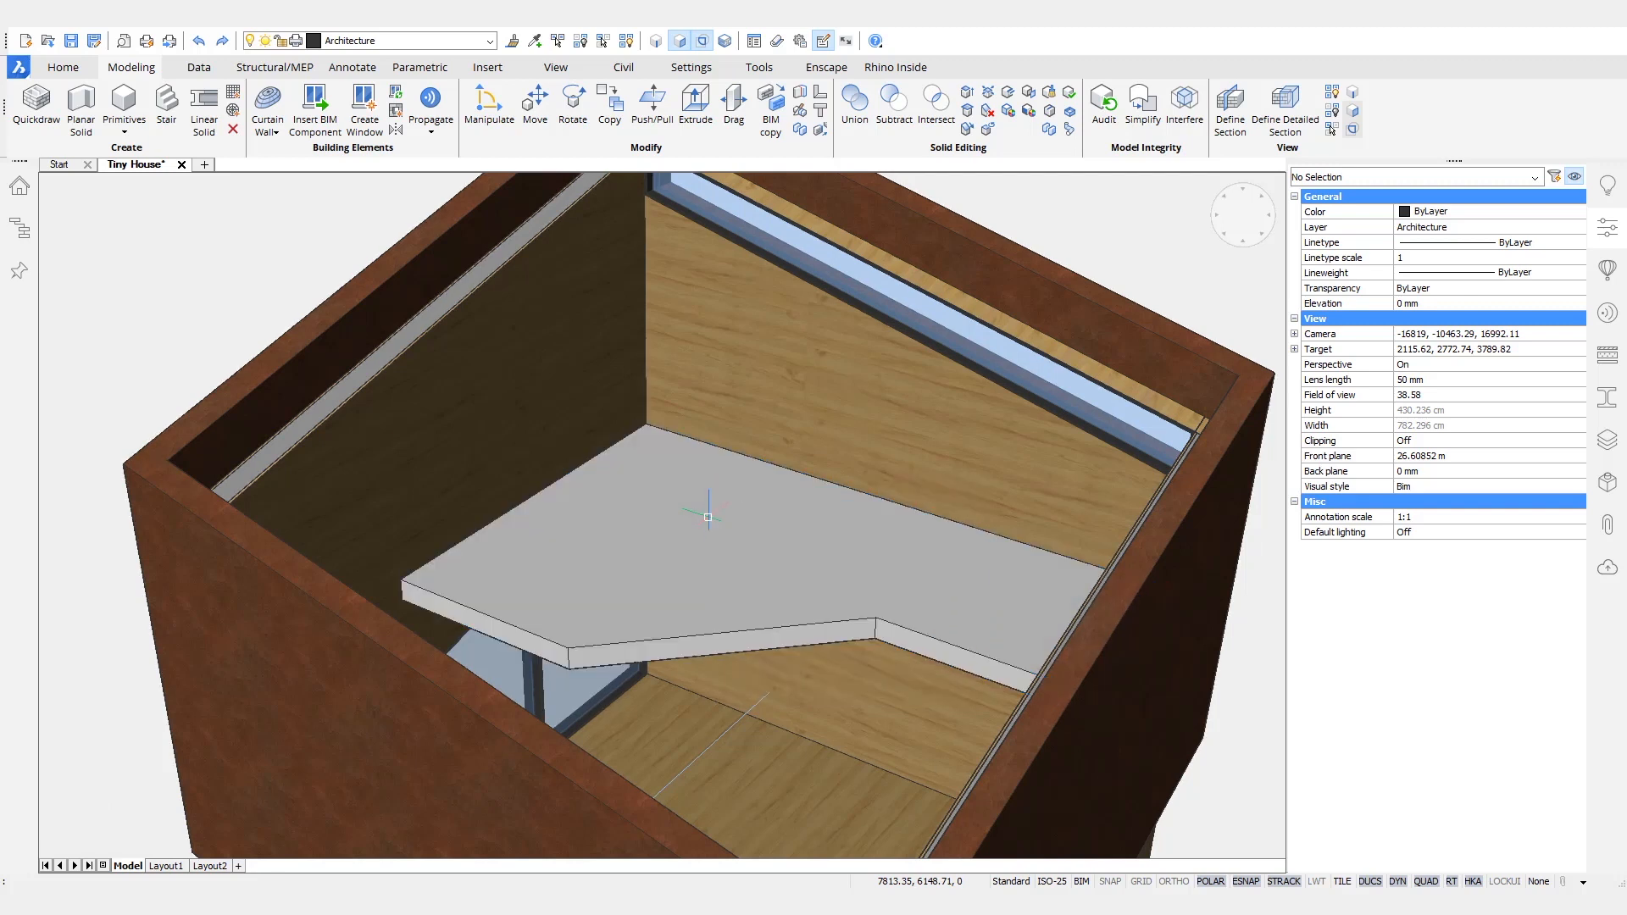
{"action": "middle_click_drag", "start_coordinate": [707, 517], "coordinate": [710, 466], "text": "shift"}
- Draw left-justified polysolid walls in two segments on the floor beneath the platform's edge, reaching up to its underside
{"action": "right_click", "coordinate": [709, 466]}
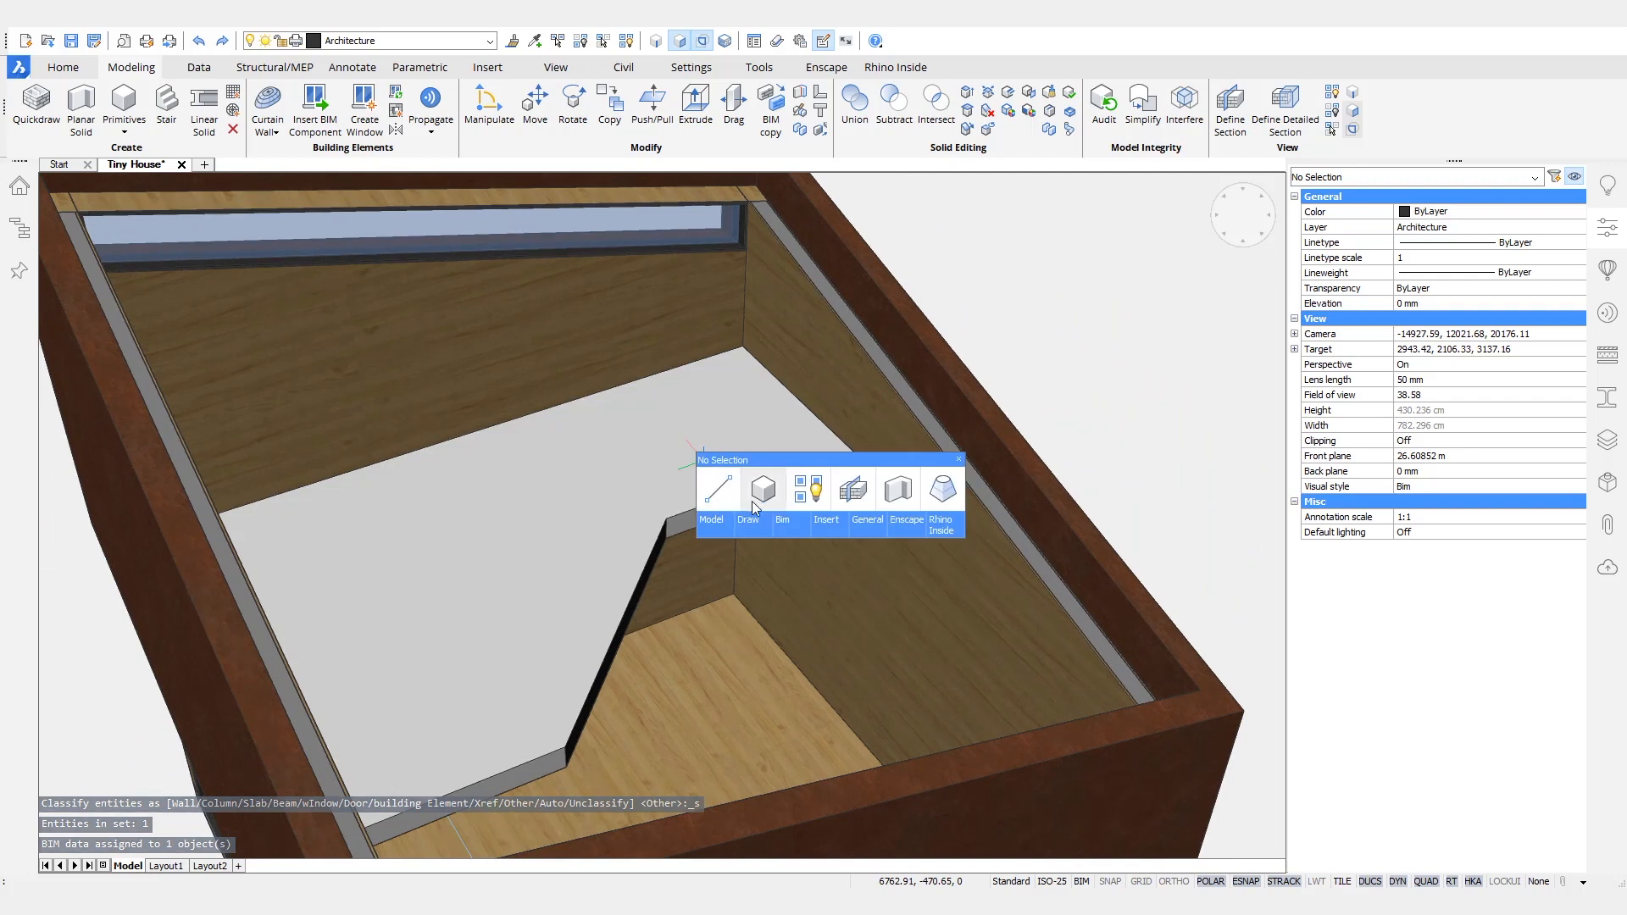
{"action": "left_click", "coordinate": [897, 507]}
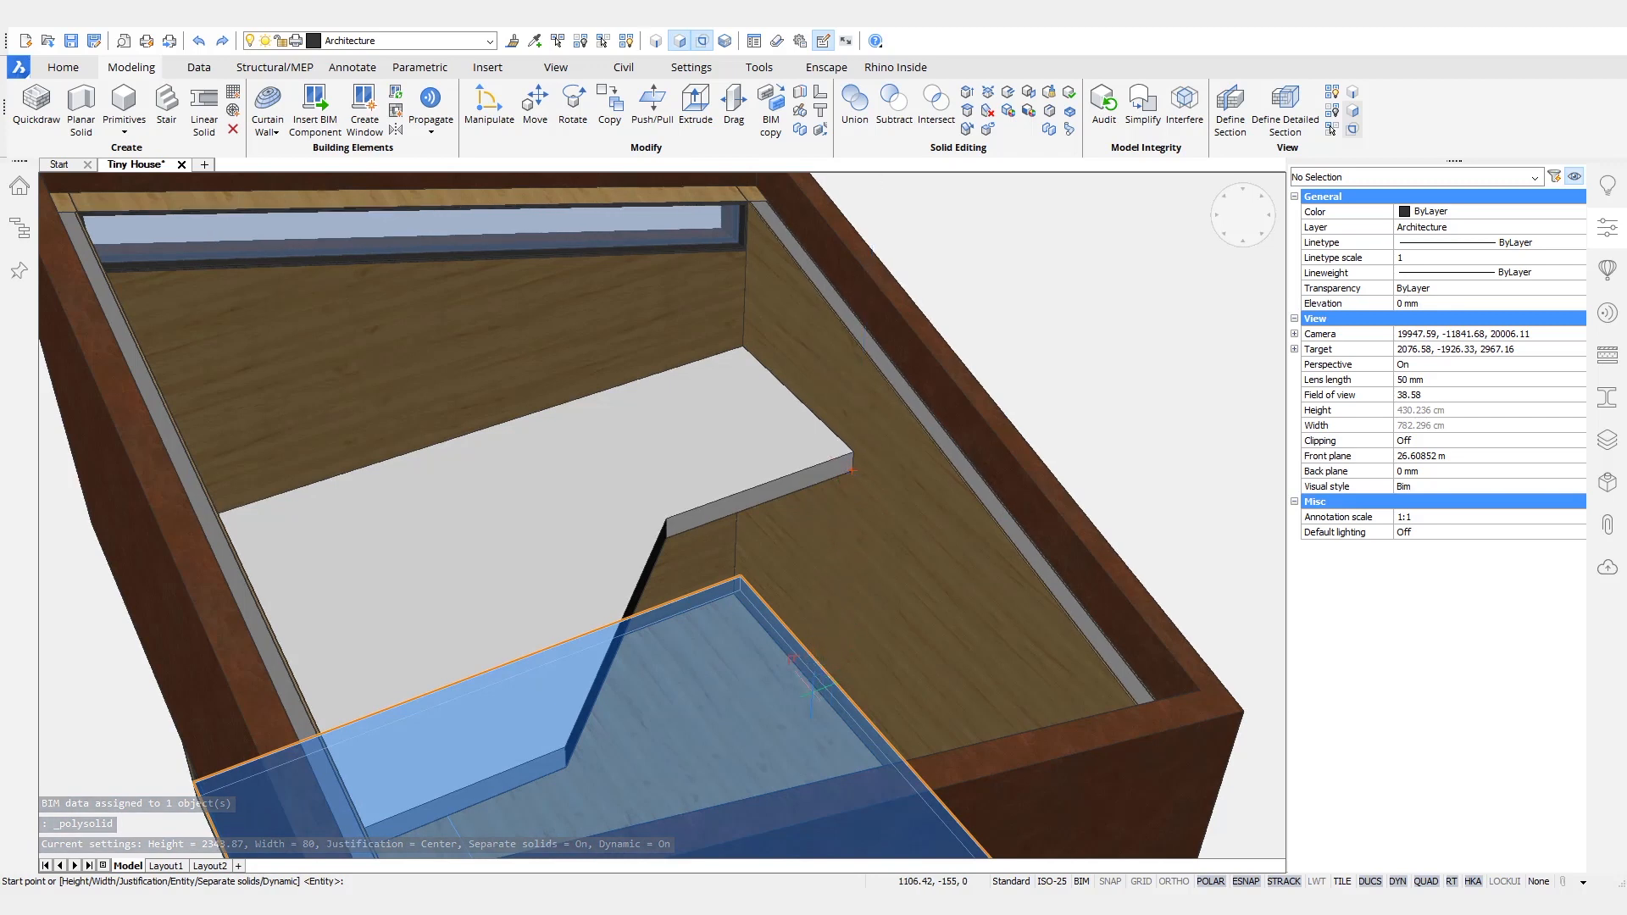
{"action": "left_click", "coordinate": [824, 703]}
{"action": "key", "text": "ctrl"}
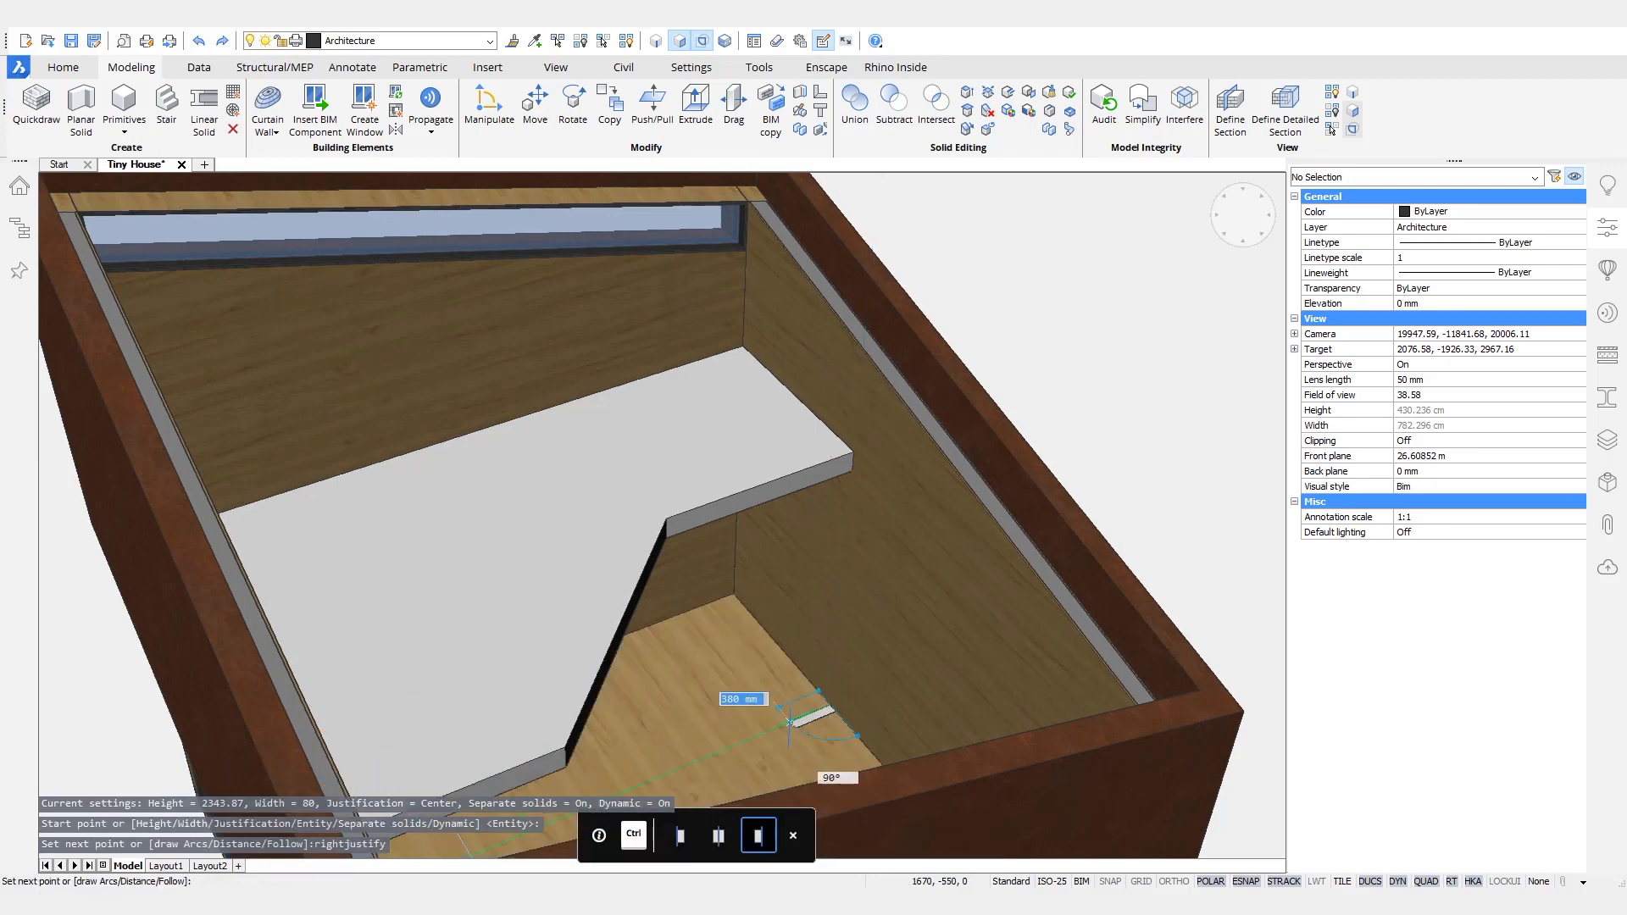
{"action": "key", "text": "ctrl"}
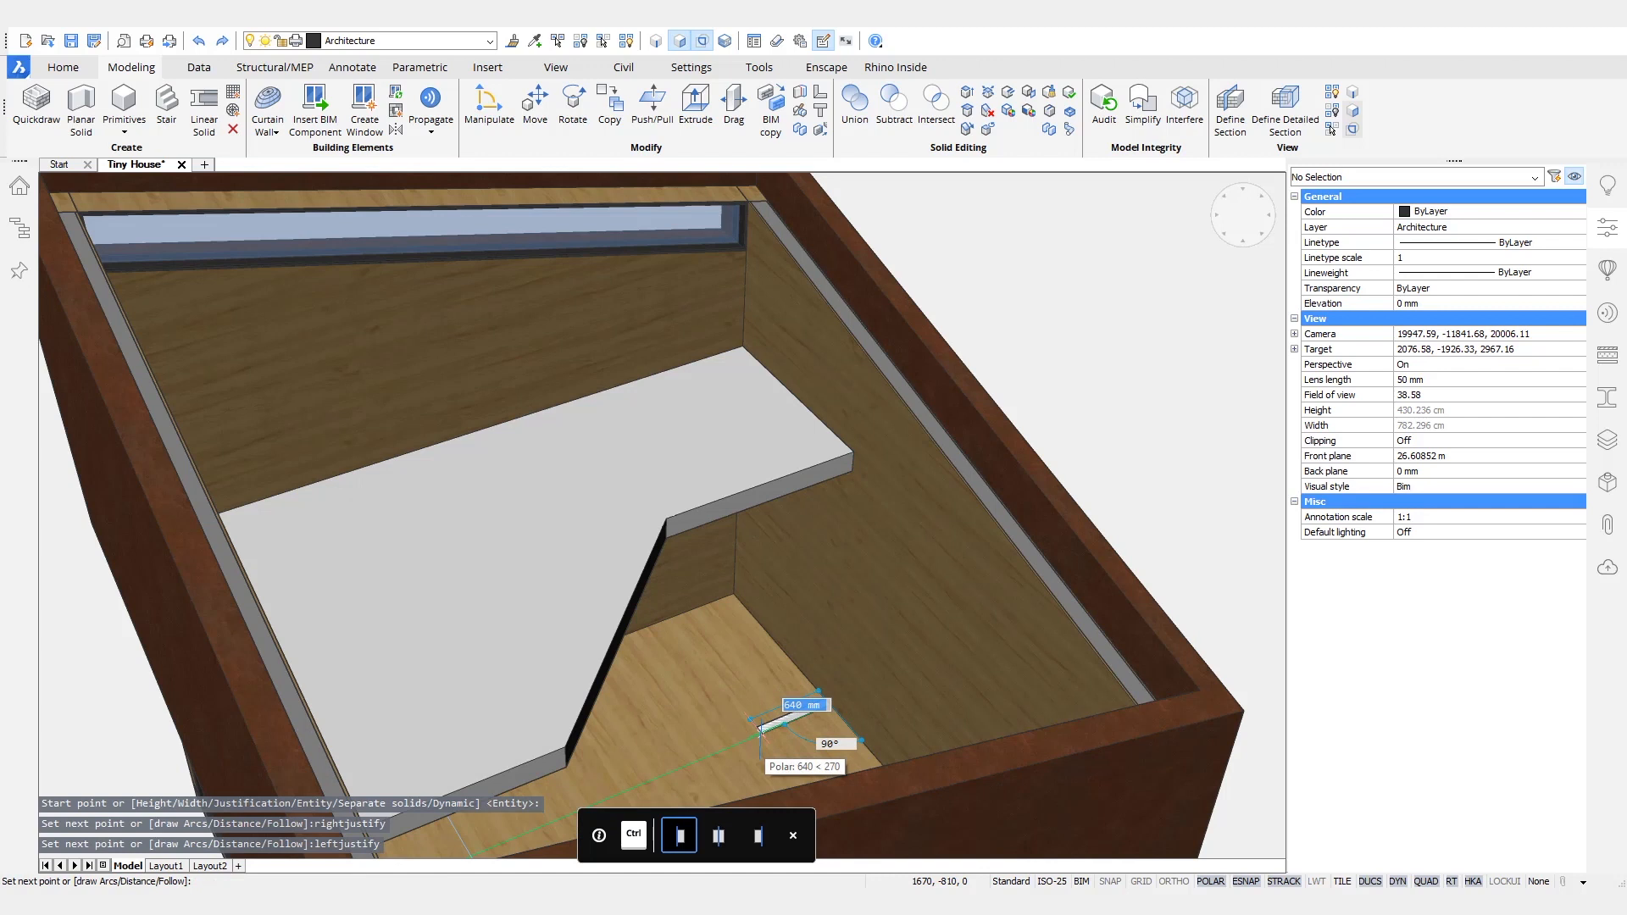
{"action": "key", "text": "Return"}
{"action": "middle_click_drag", "start_coordinate": [624, 720], "coordinate": [466, 586], "text": "shift"}
{"action": "left_click", "coordinate": [446, 575]}
{"action": "key", "text": "Return"}
{"action": "key", "text": "Return"}
- Assign the Pine Finishing composition to the platform slab and the two new walls beneath it
{"action": "middle_click_drag", "start_coordinate": [943, 580], "coordinate": [527, 711], "text": "shift"}
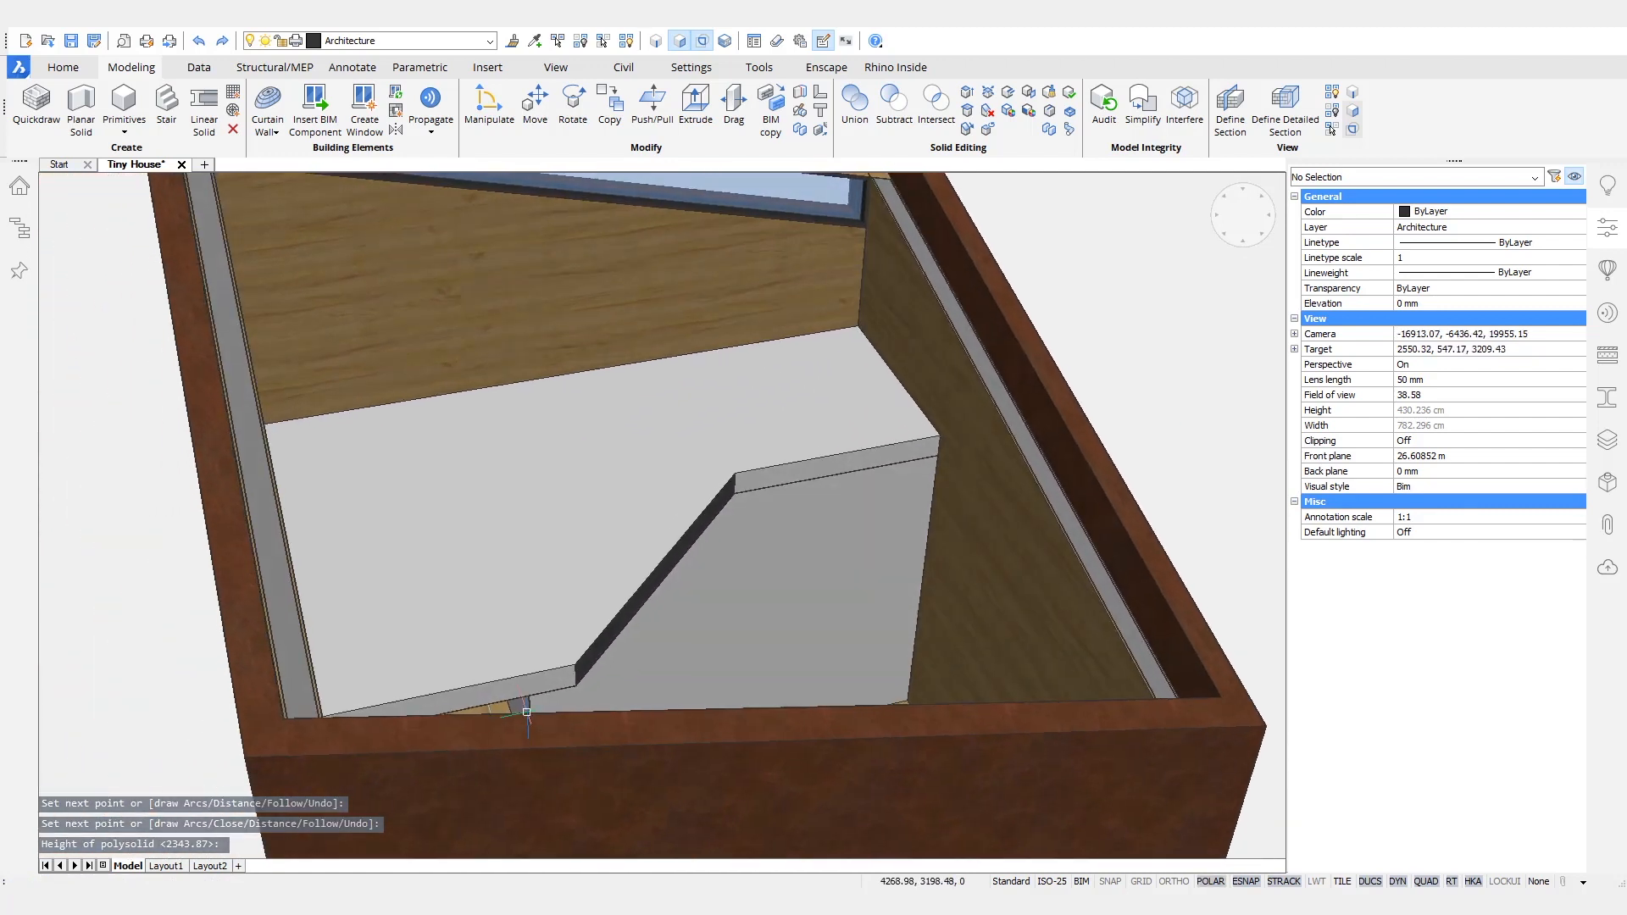
{"action": "left_click", "coordinate": [527, 712]}
{"action": "left_click", "coordinate": [731, 576]}
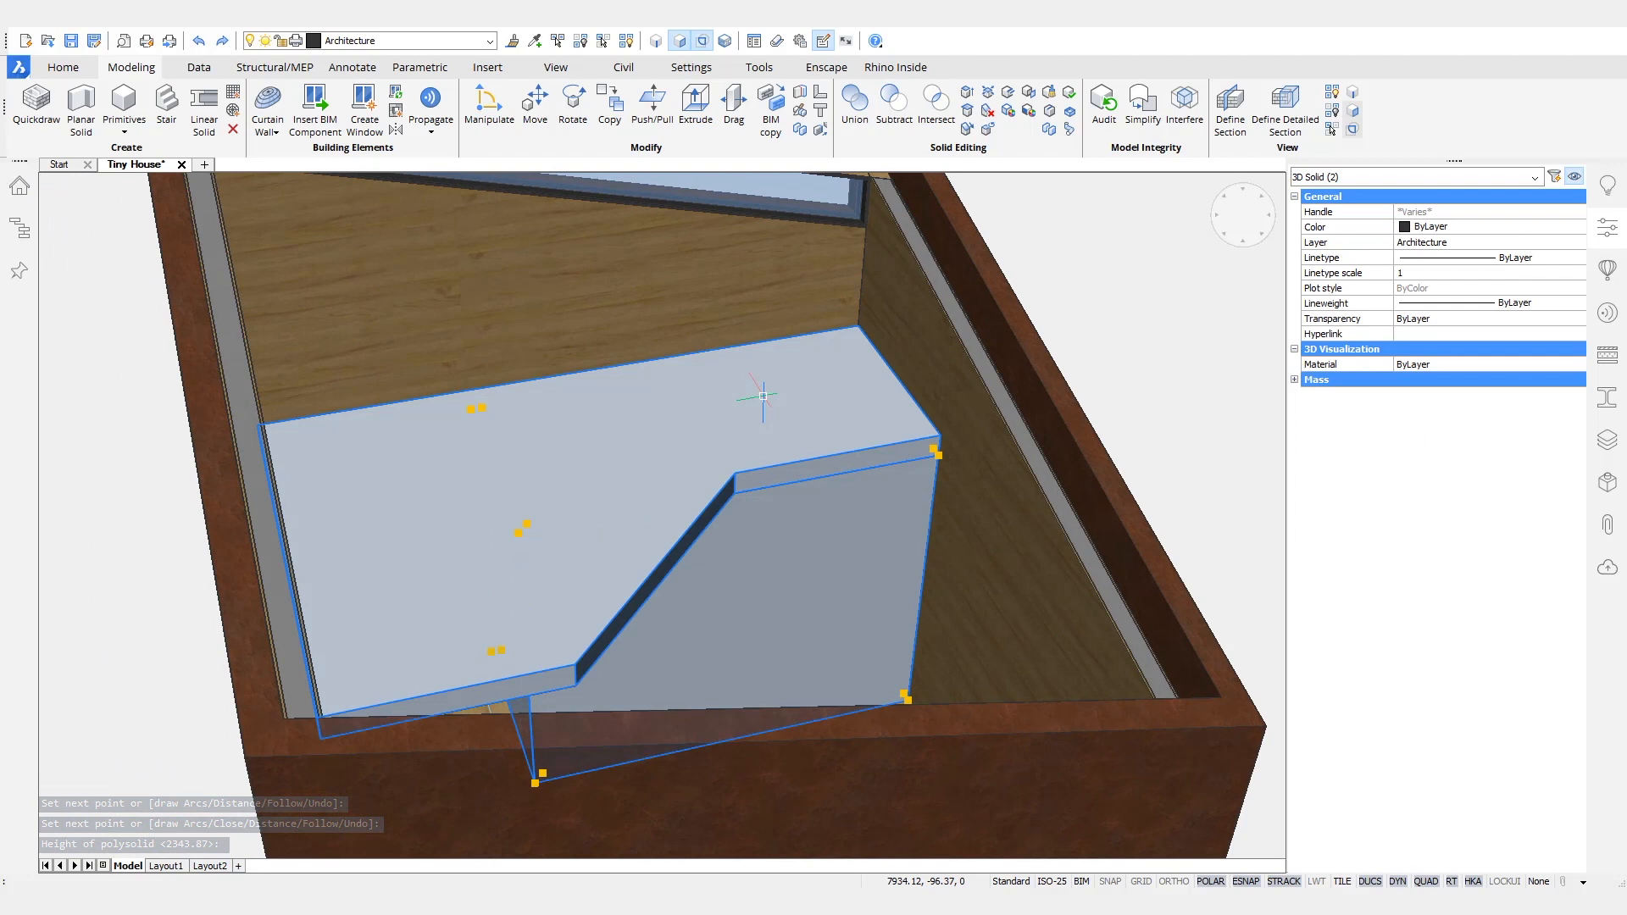
{"action": "left_click", "coordinate": [1599, 373]}
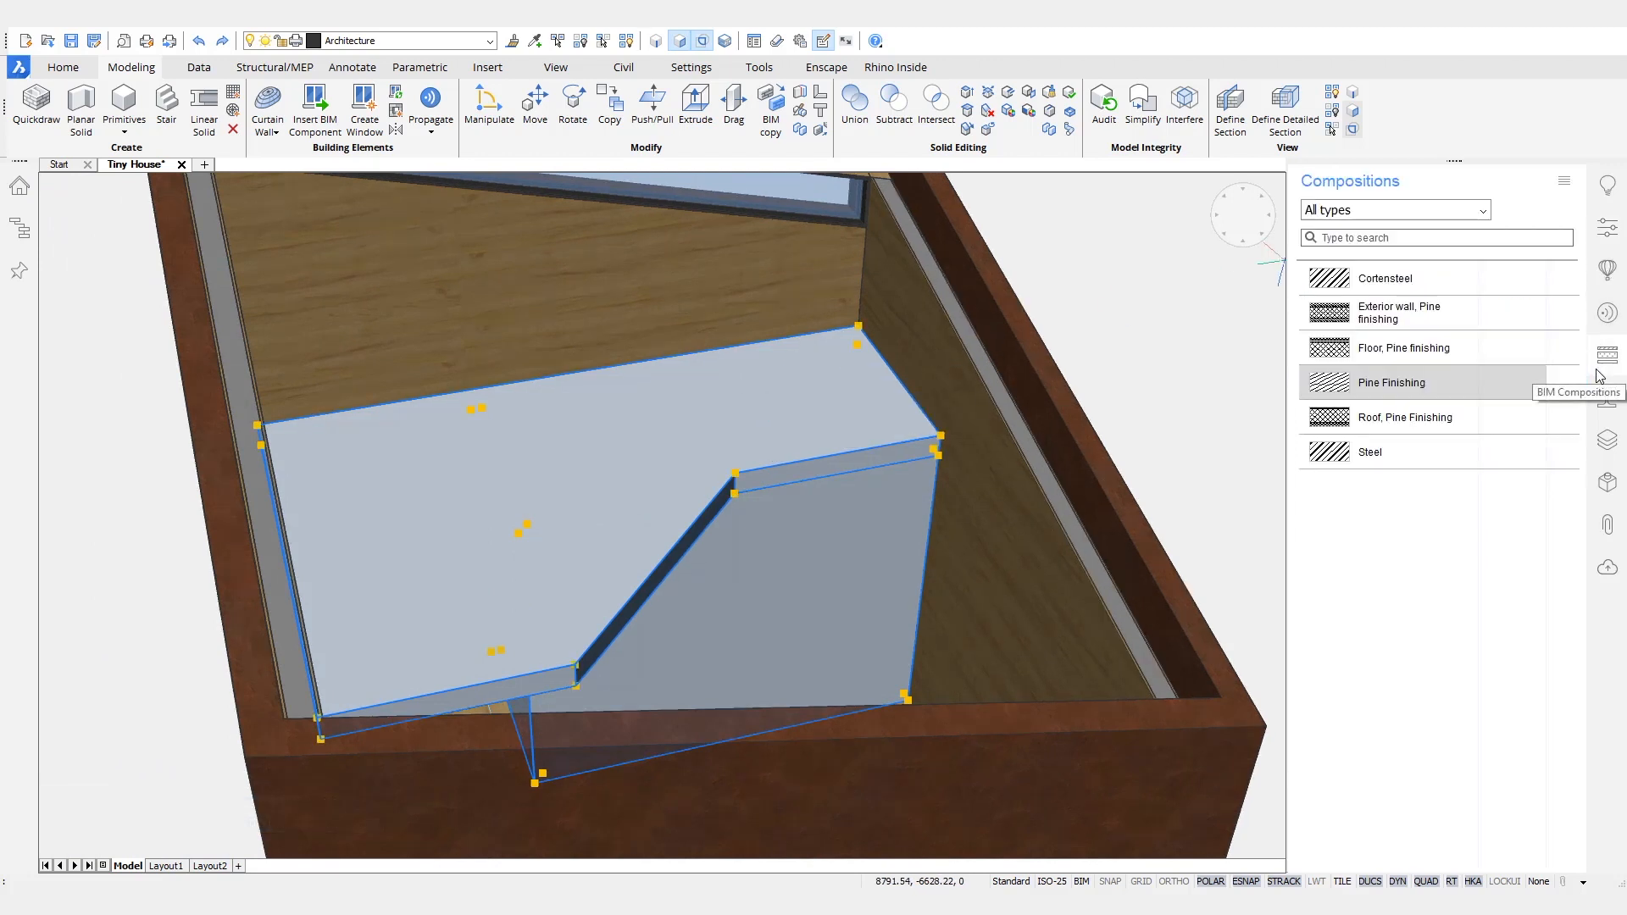
{"action": "left_click_drag", "start_coordinate": [1464, 394], "coordinate": [839, 448]}
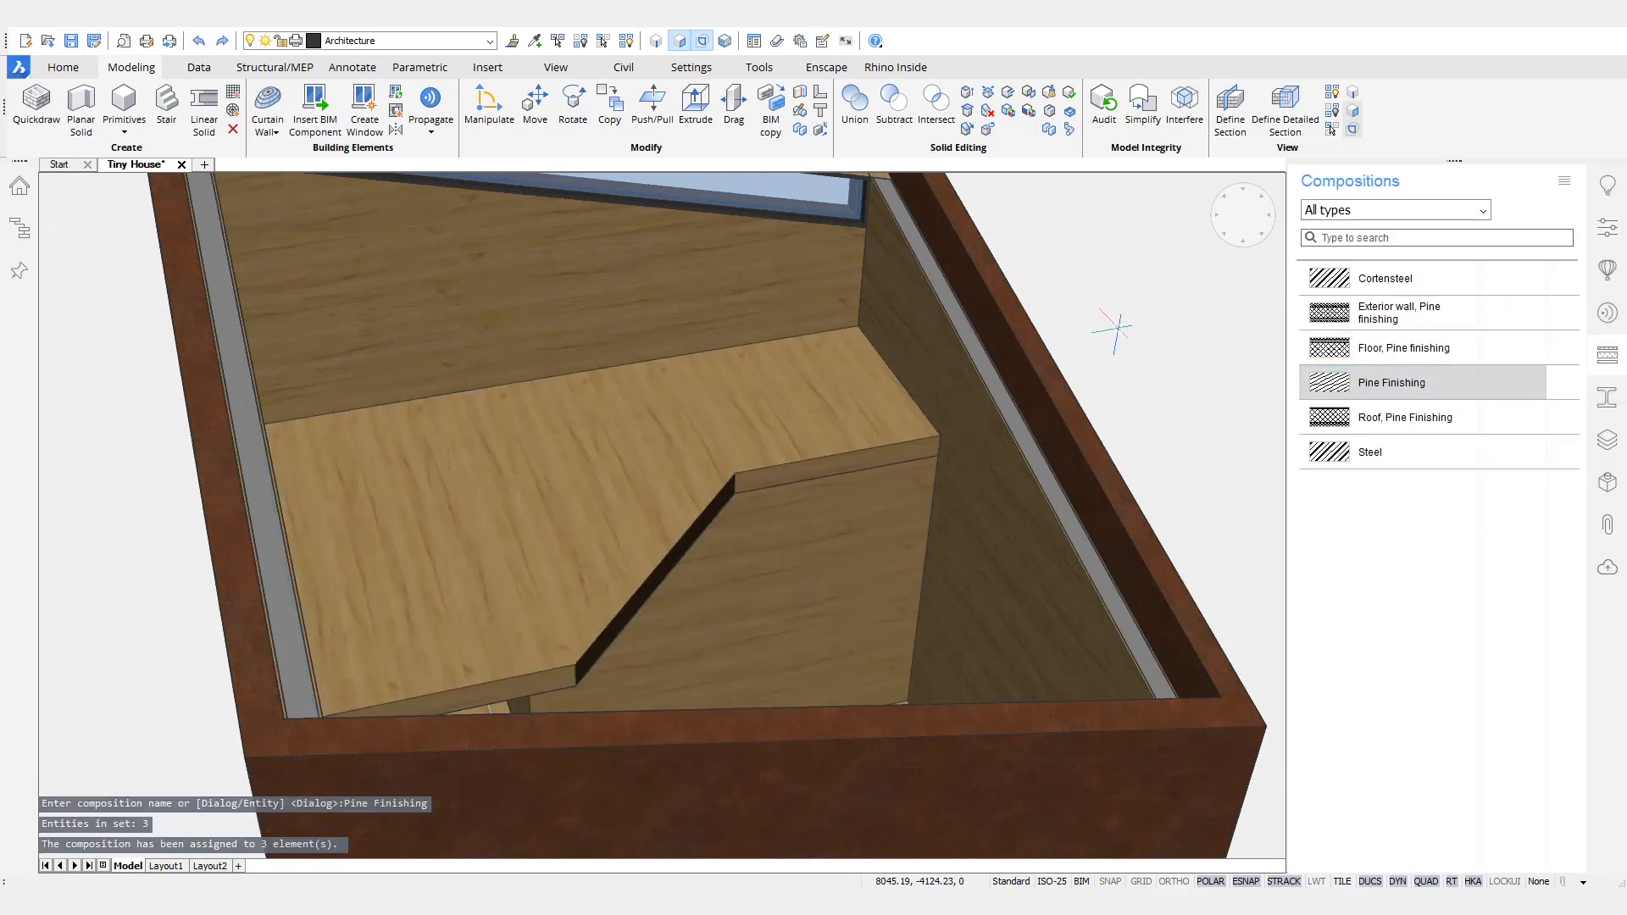
- Create a straight stair from the lower floor up to the loft platform, with its first step at the platform's edge
{"action": "middle_click_drag", "start_coordinate": [839, 447], "coordinate": [504, 478], "text": "shift"}
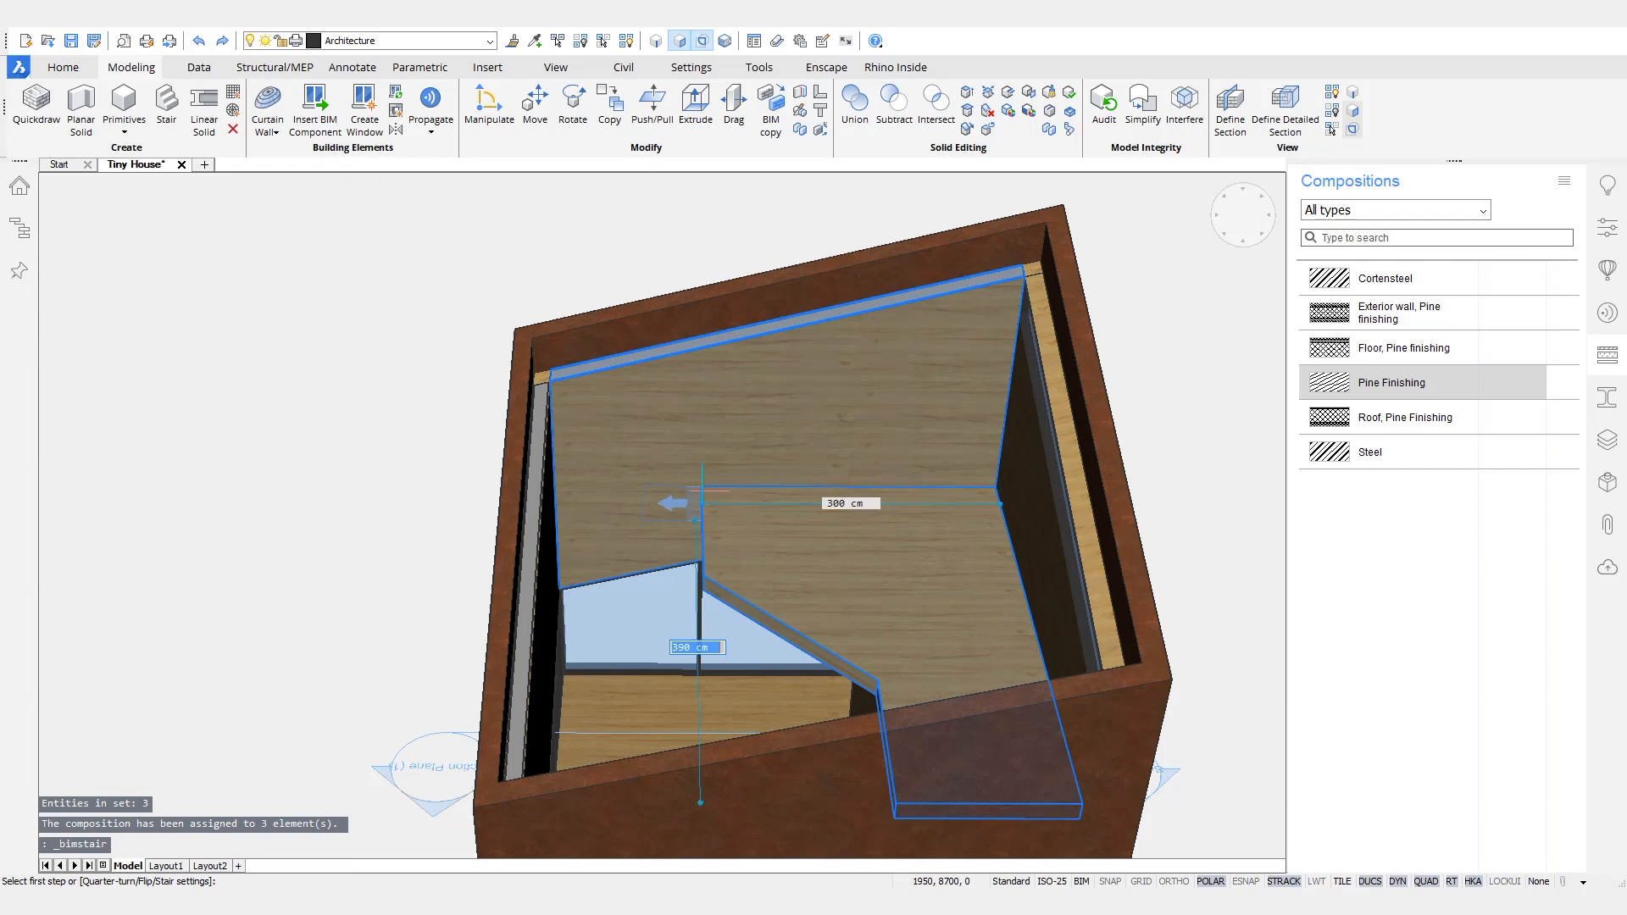
{"action": "left_click", "coordinate": [702, 491]}
{"action": "middle_click_drag", "start_coordinate": [701, 490], "coordinate": [687, 537], "text": "shift"}
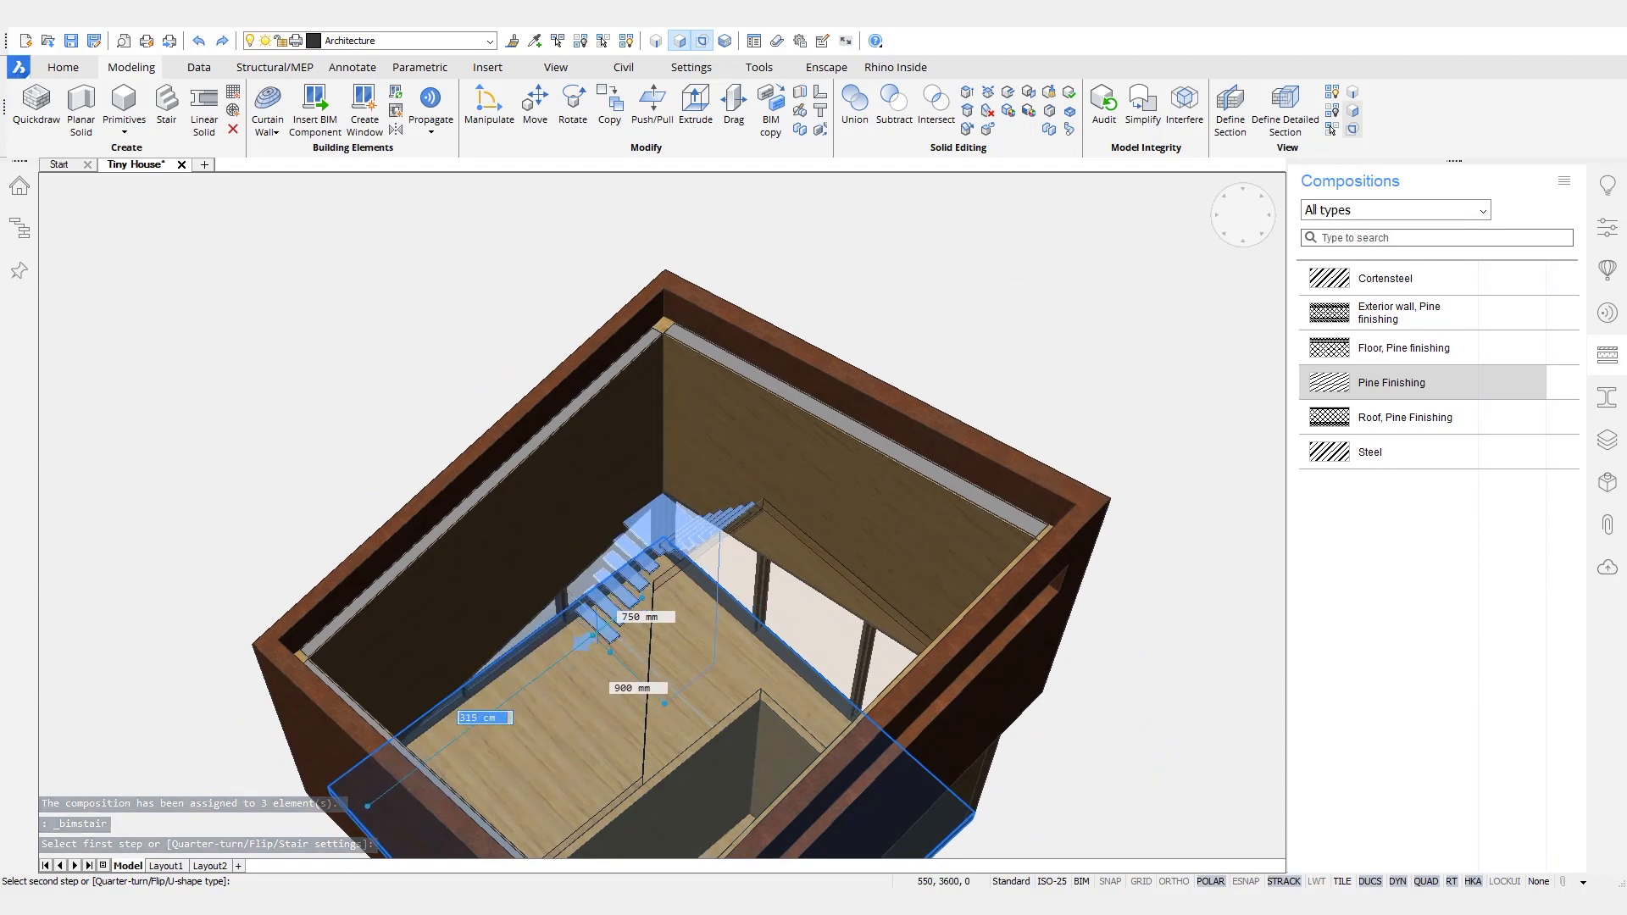
{"action": "middle_click_drag", "start_coordinate": [612, 632], "coordinate": [484, 639], "text": "shift"}
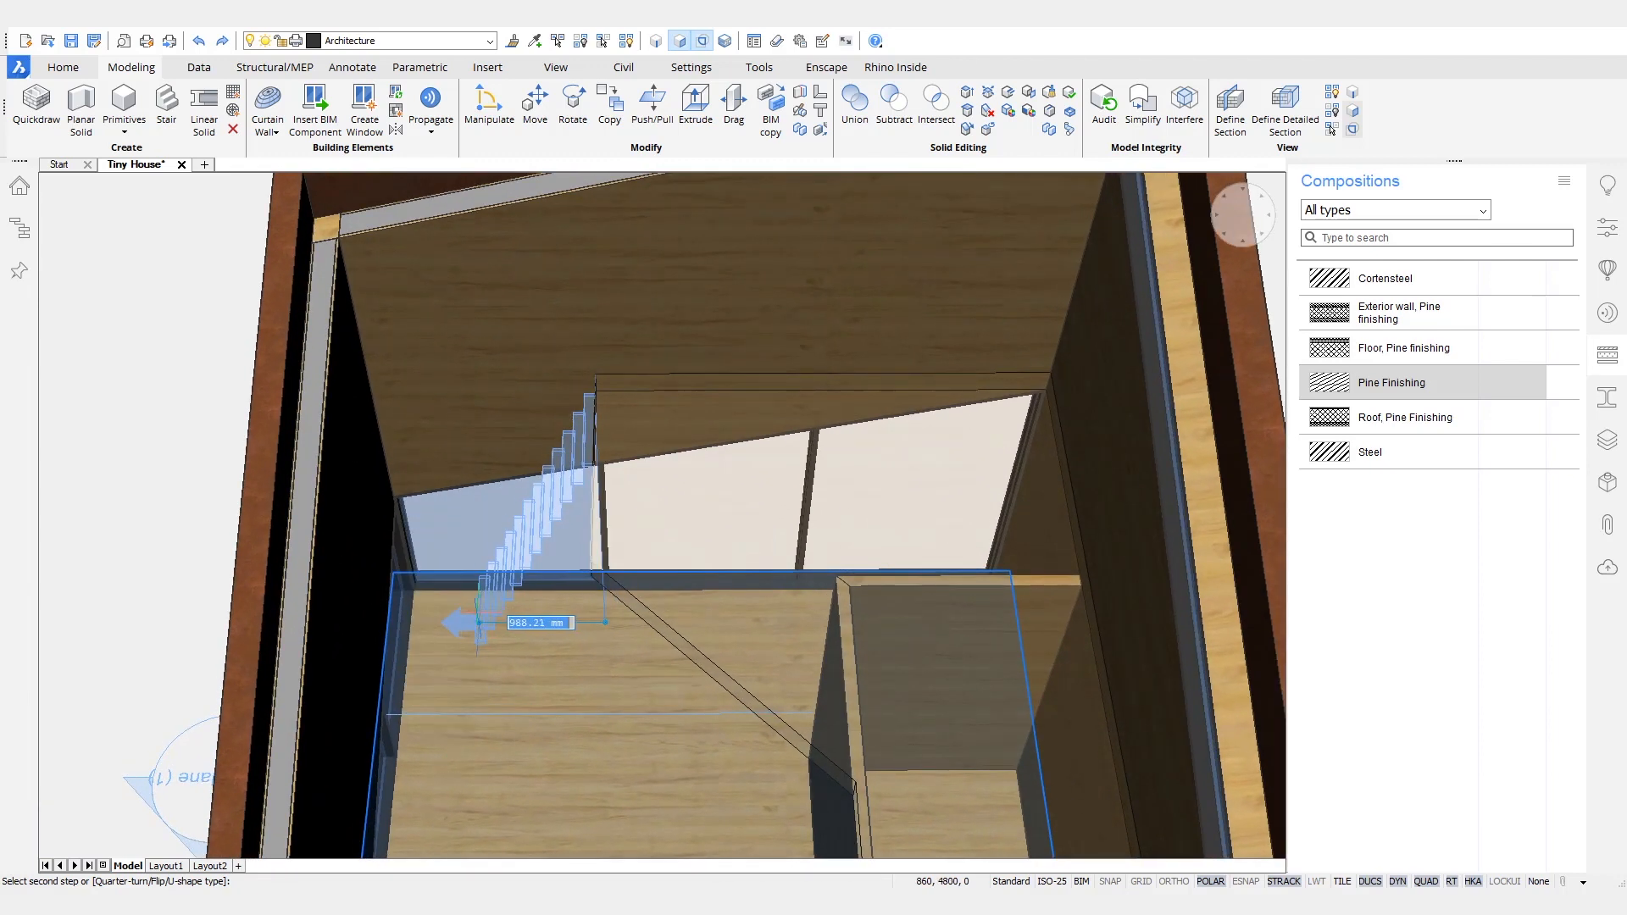
{"action": "left_click", "coordinate": [464, 623]}
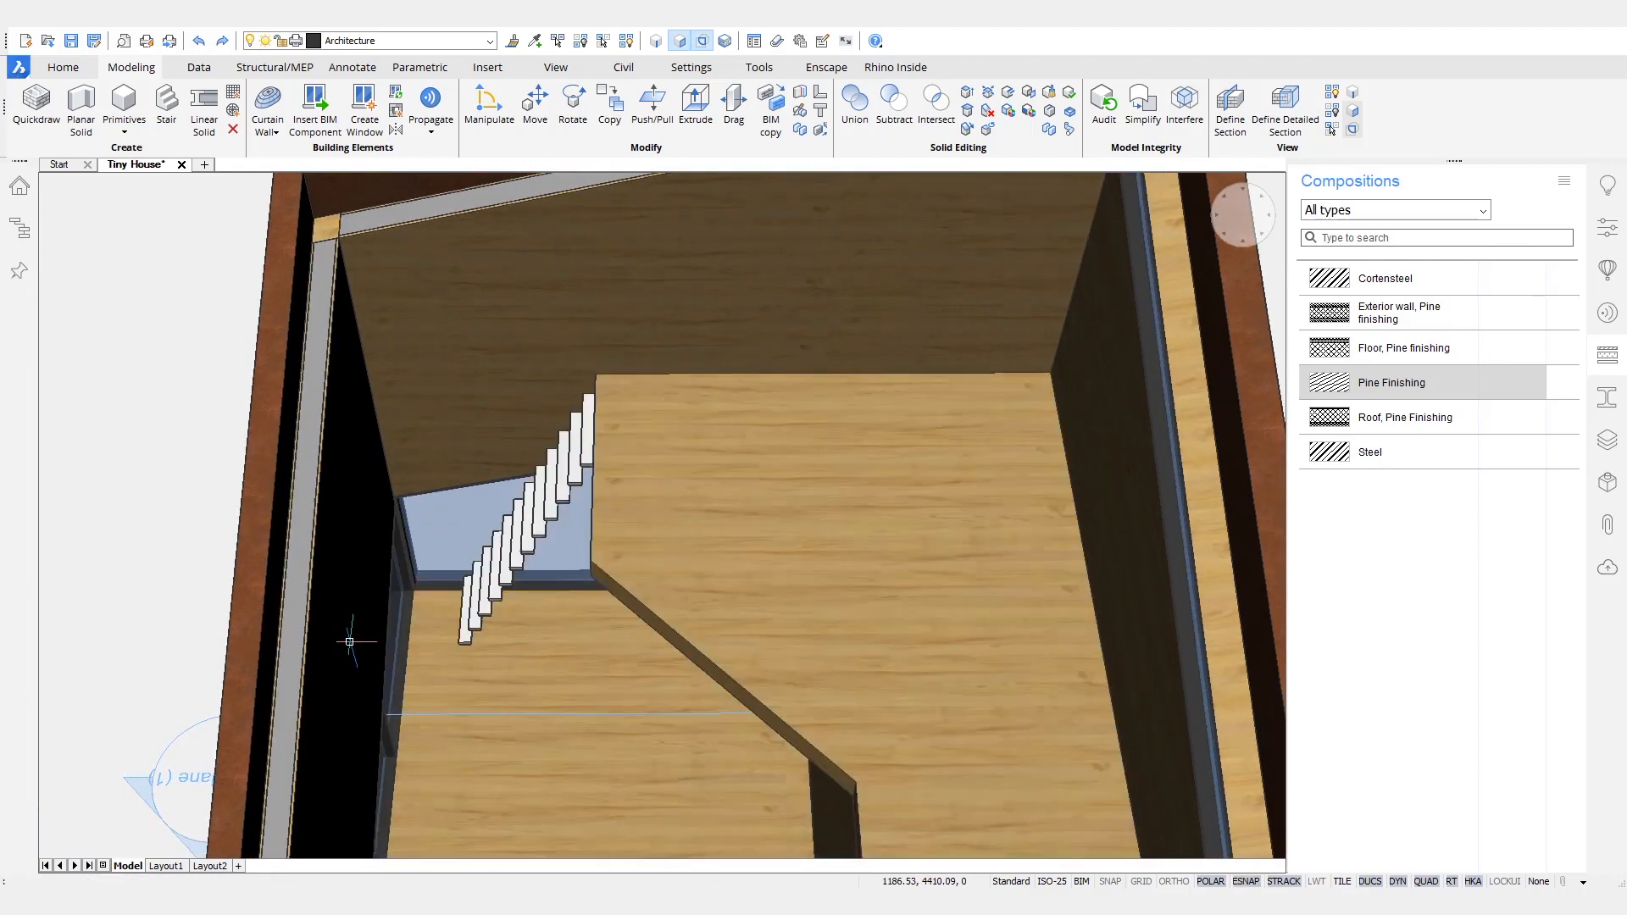
- Unhide the hidden roof and turn on clipping at the section plane to expose the interior walls beneath the platform
{"action": "scroll", "coordinate": [353, 639], "scroll_direction": "down", "scroll_amount": 6}
{"action": "middle_click_drag", "start_coordinate": [352, 639], "coordinate": [419, 663], "text": "shift"}
{"action": "middle_click_drag", "start_coordinate": [587, 735], "coordinate": [617, 123], "text": "shift"}
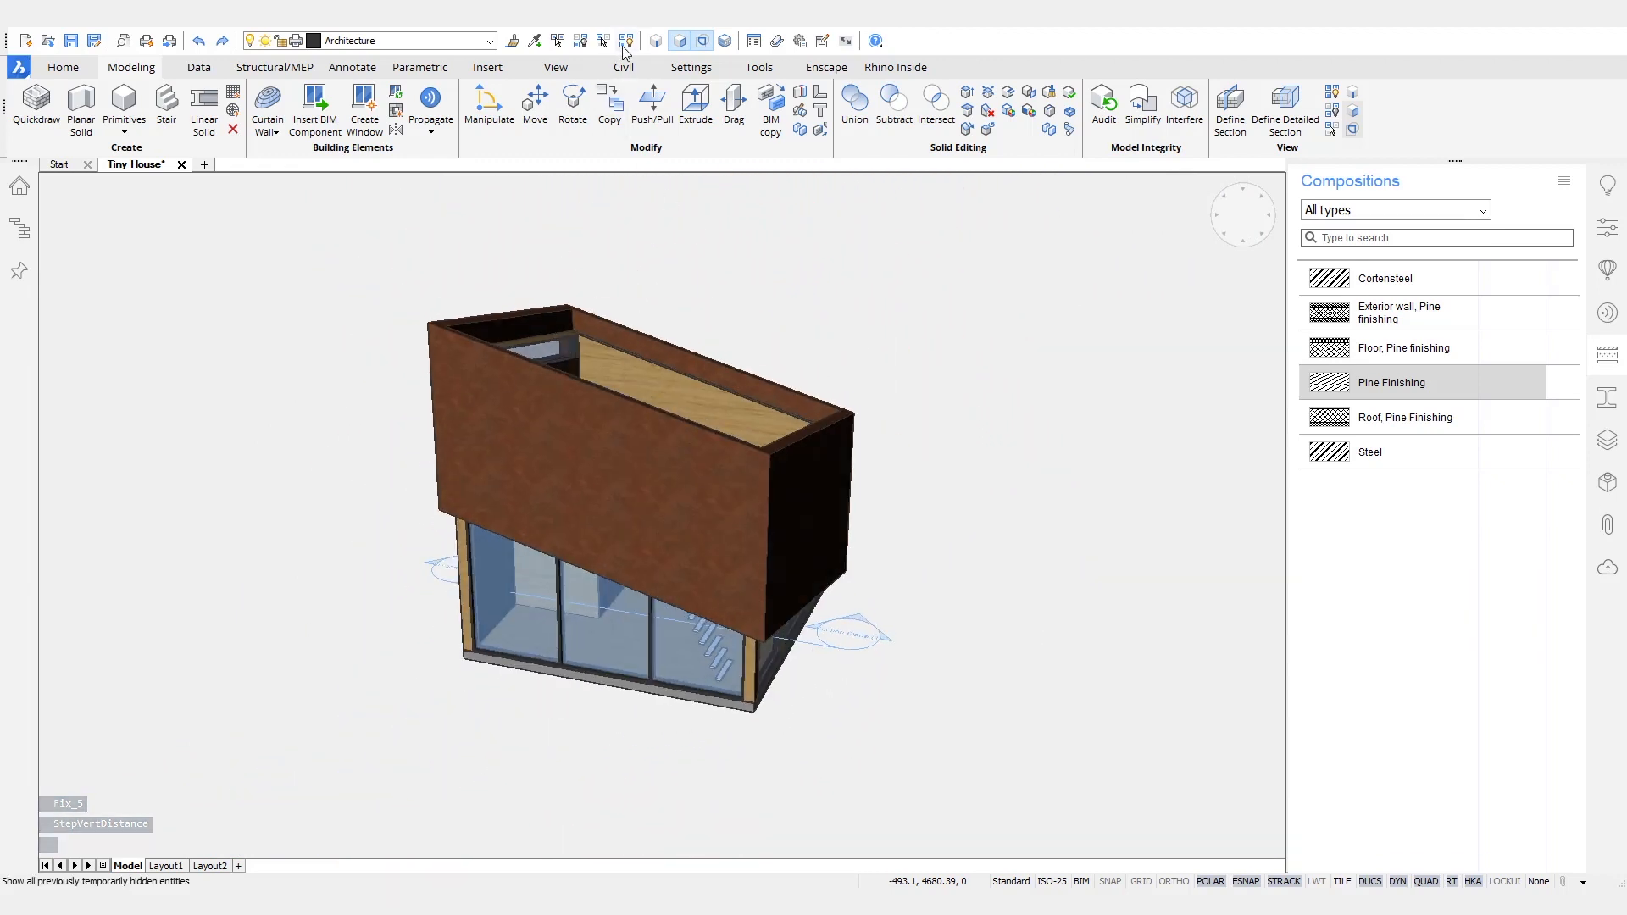
{"action": "left_click", "coordinate": [625, 41]}
{"action": "double_click", "coordinate": [816, 644]}
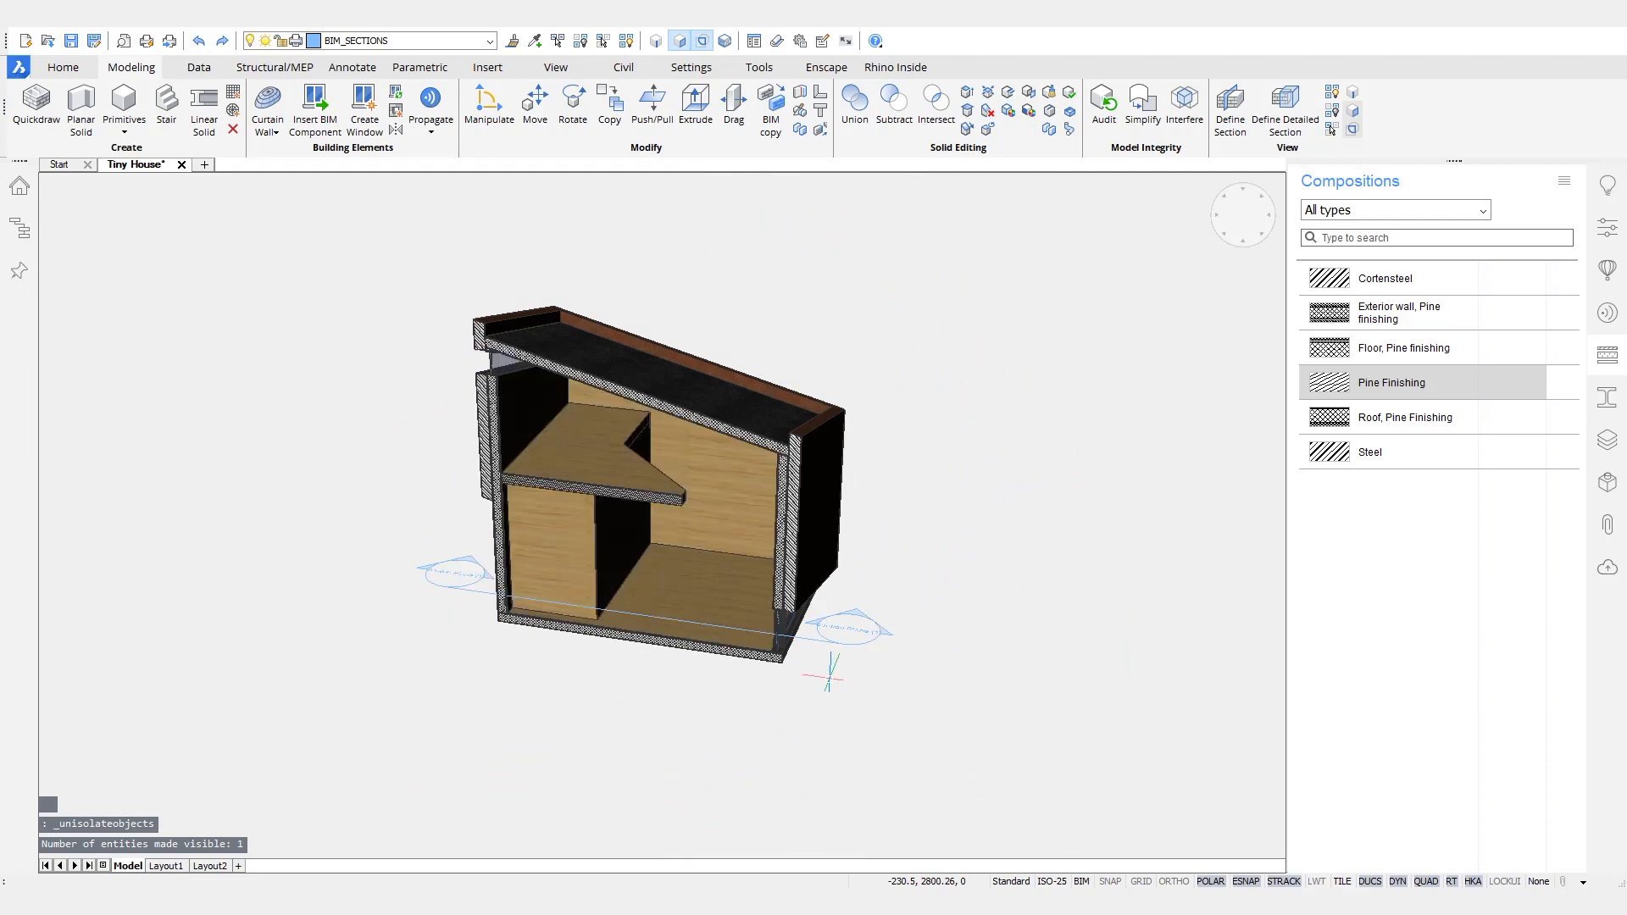
{"action": "middle_click_drag", "start_coordinate": [822, 716], "coordinate": [786, 718], "text": "shift"}
{"action": "scroll", "coordinate": [786, 717], "scroll_direction": "up", "scroll_amount": 5}
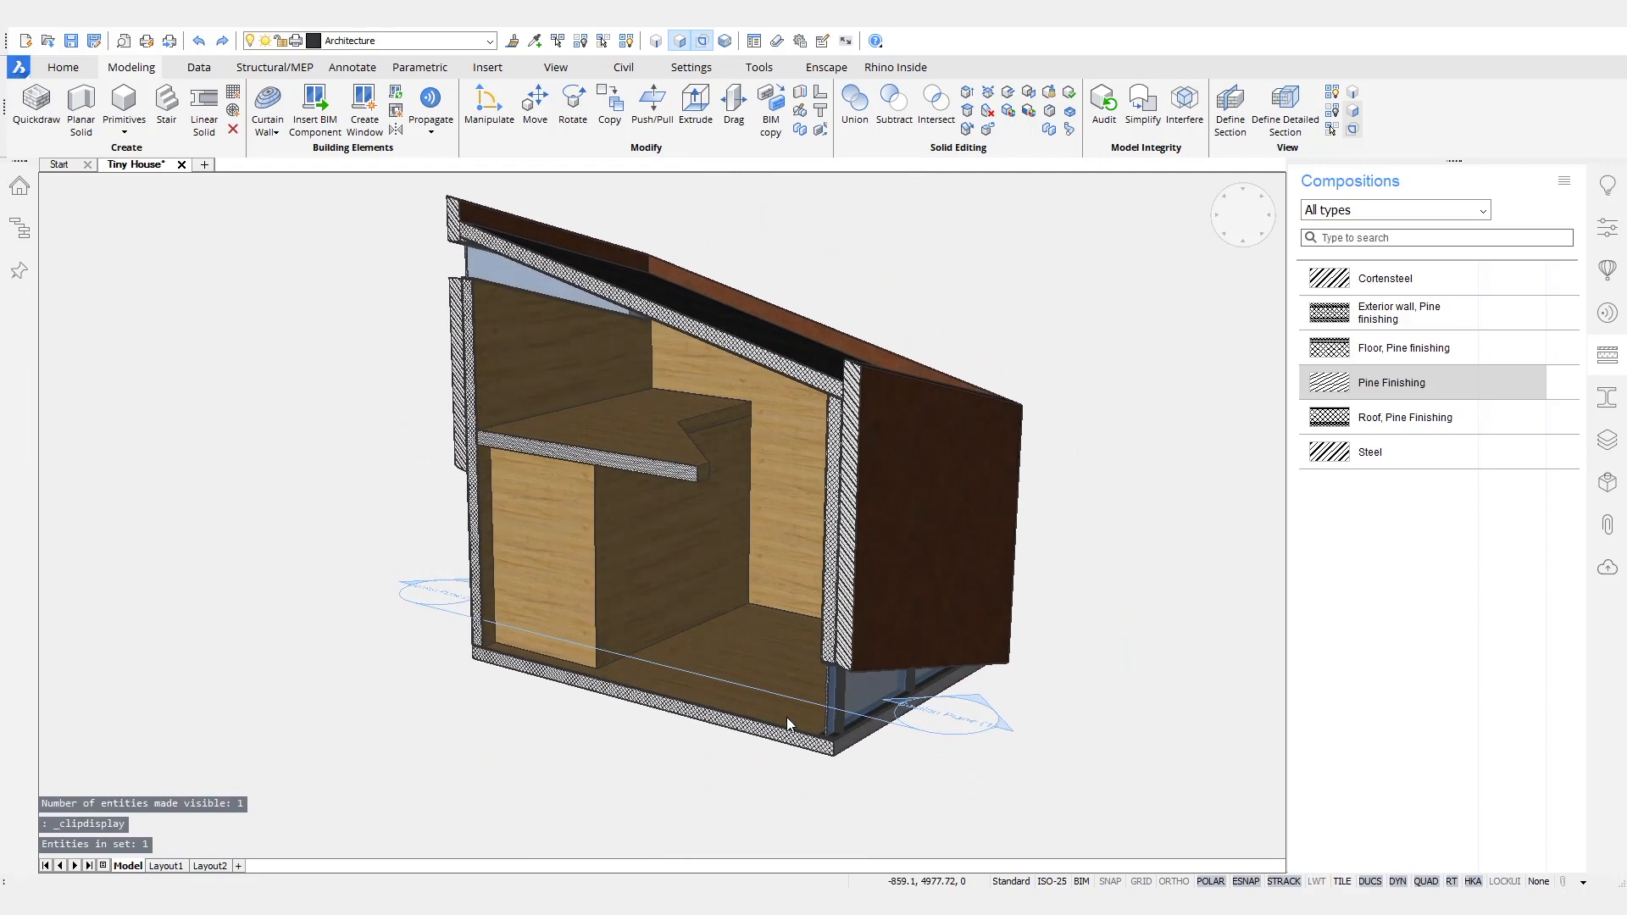
- Start inserting the Door SingleSwing 1 component with a width of 700 mm and a height of 2000 mm
{"action": "left_click", "coordinate": [1613, 277]}
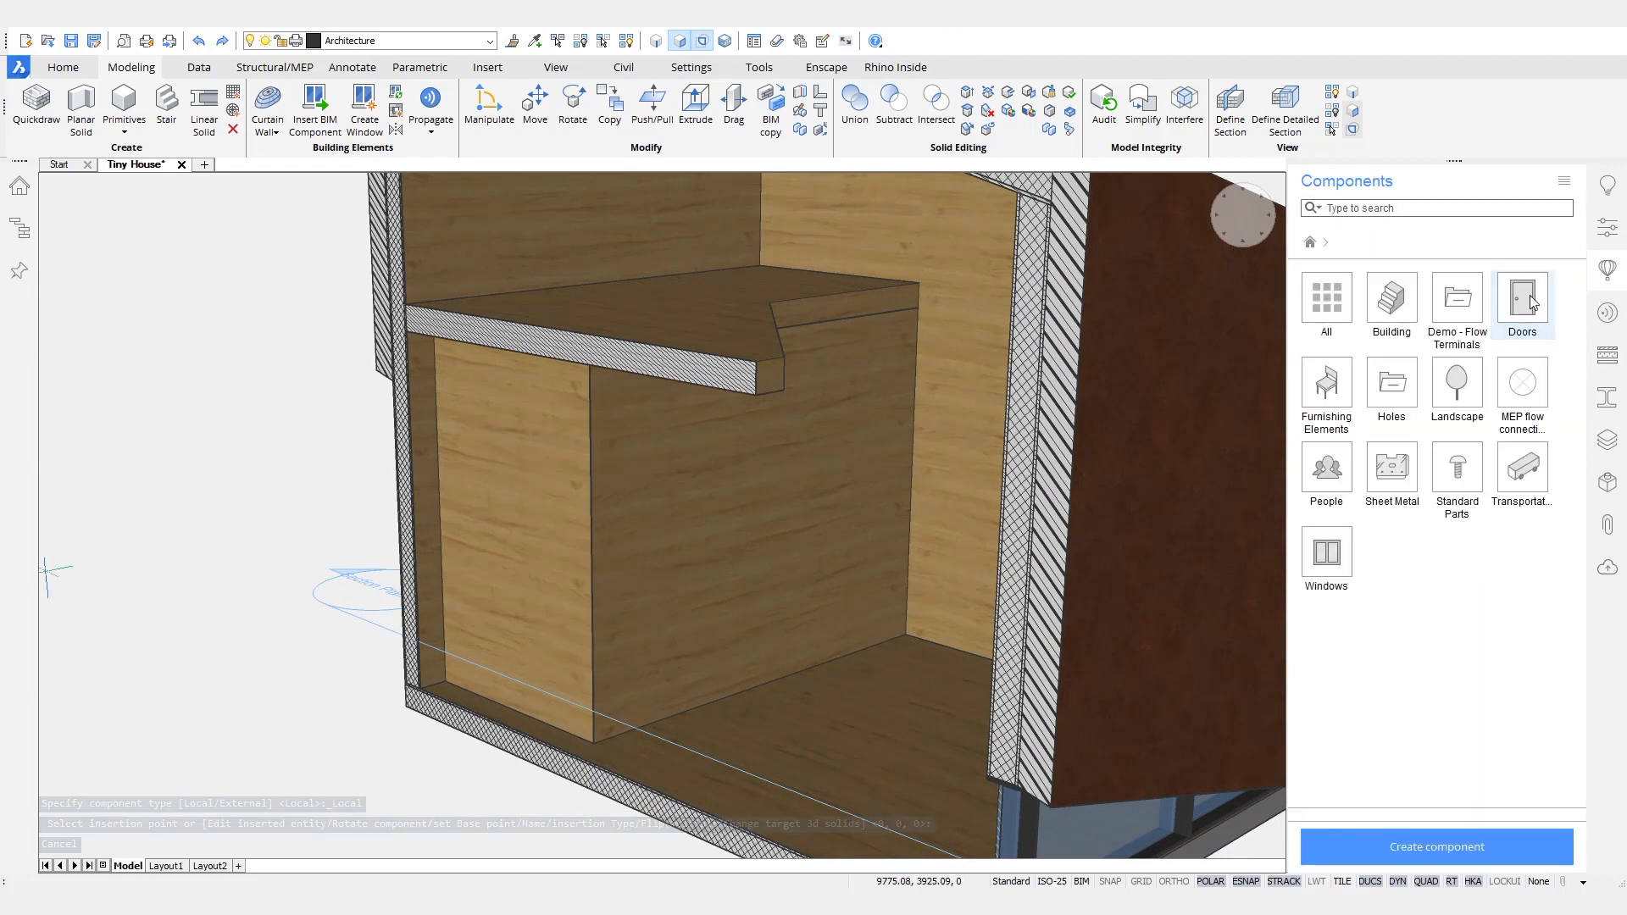
{"action": "left_click", "coordinate": [1529, 306]}
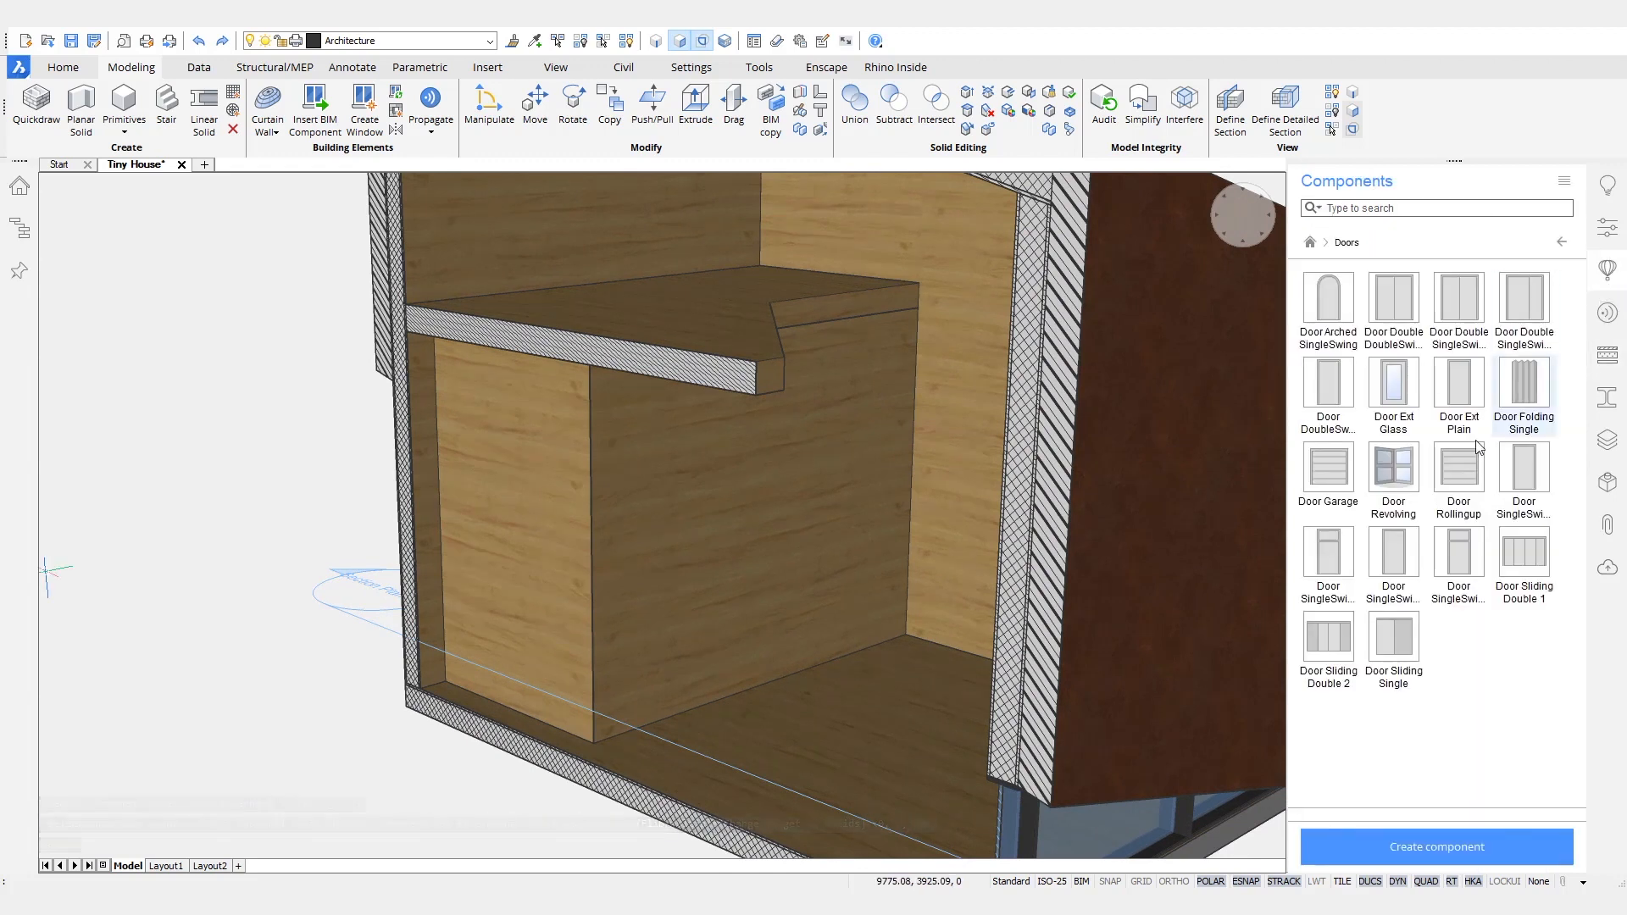
{"action": "left_click", "coordinate": [1532, 474]}
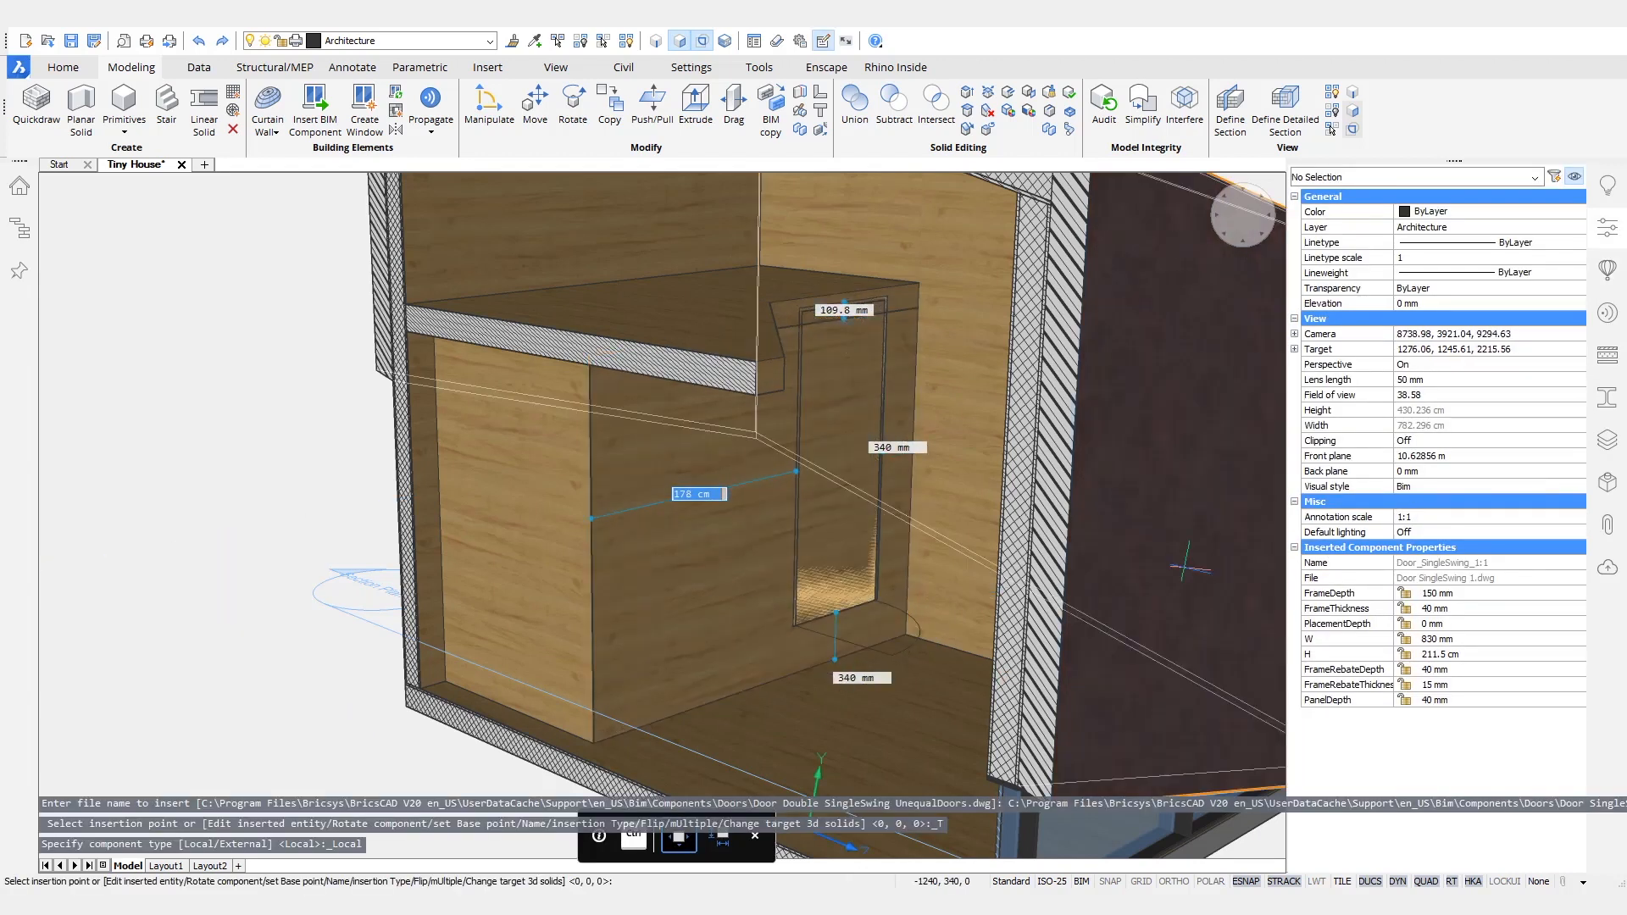
{"action": "left_click", "coordinate": [1445, 638]}
{"action": "type", "text": "70"}
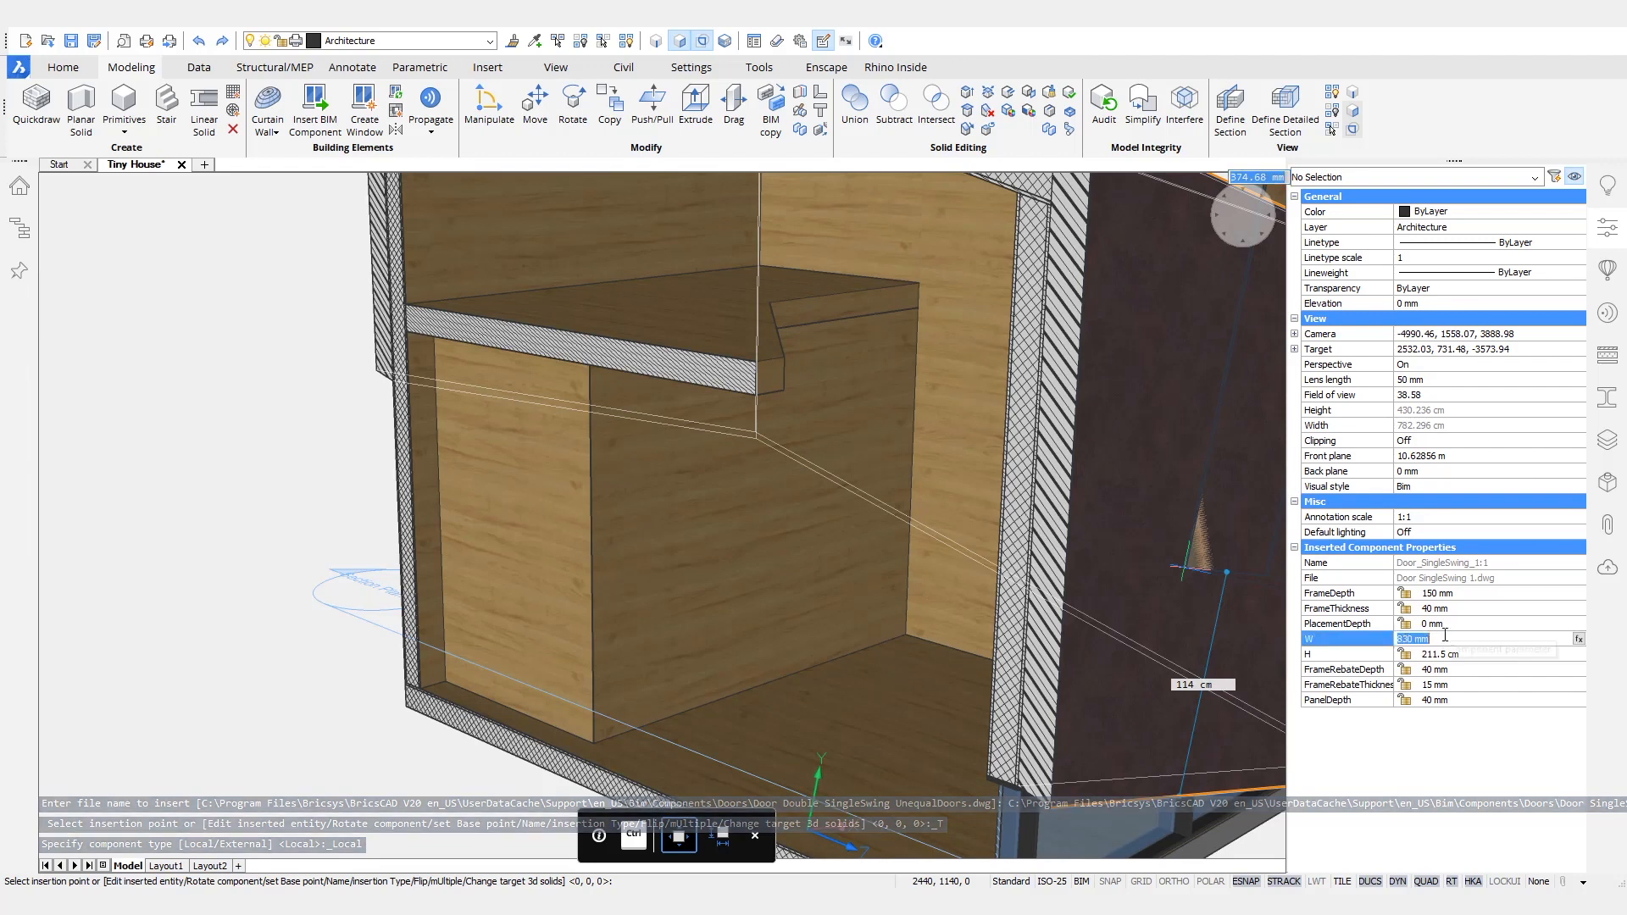
{"action": "type", "text": "0"}
{"action": "key", "text": "Return"}
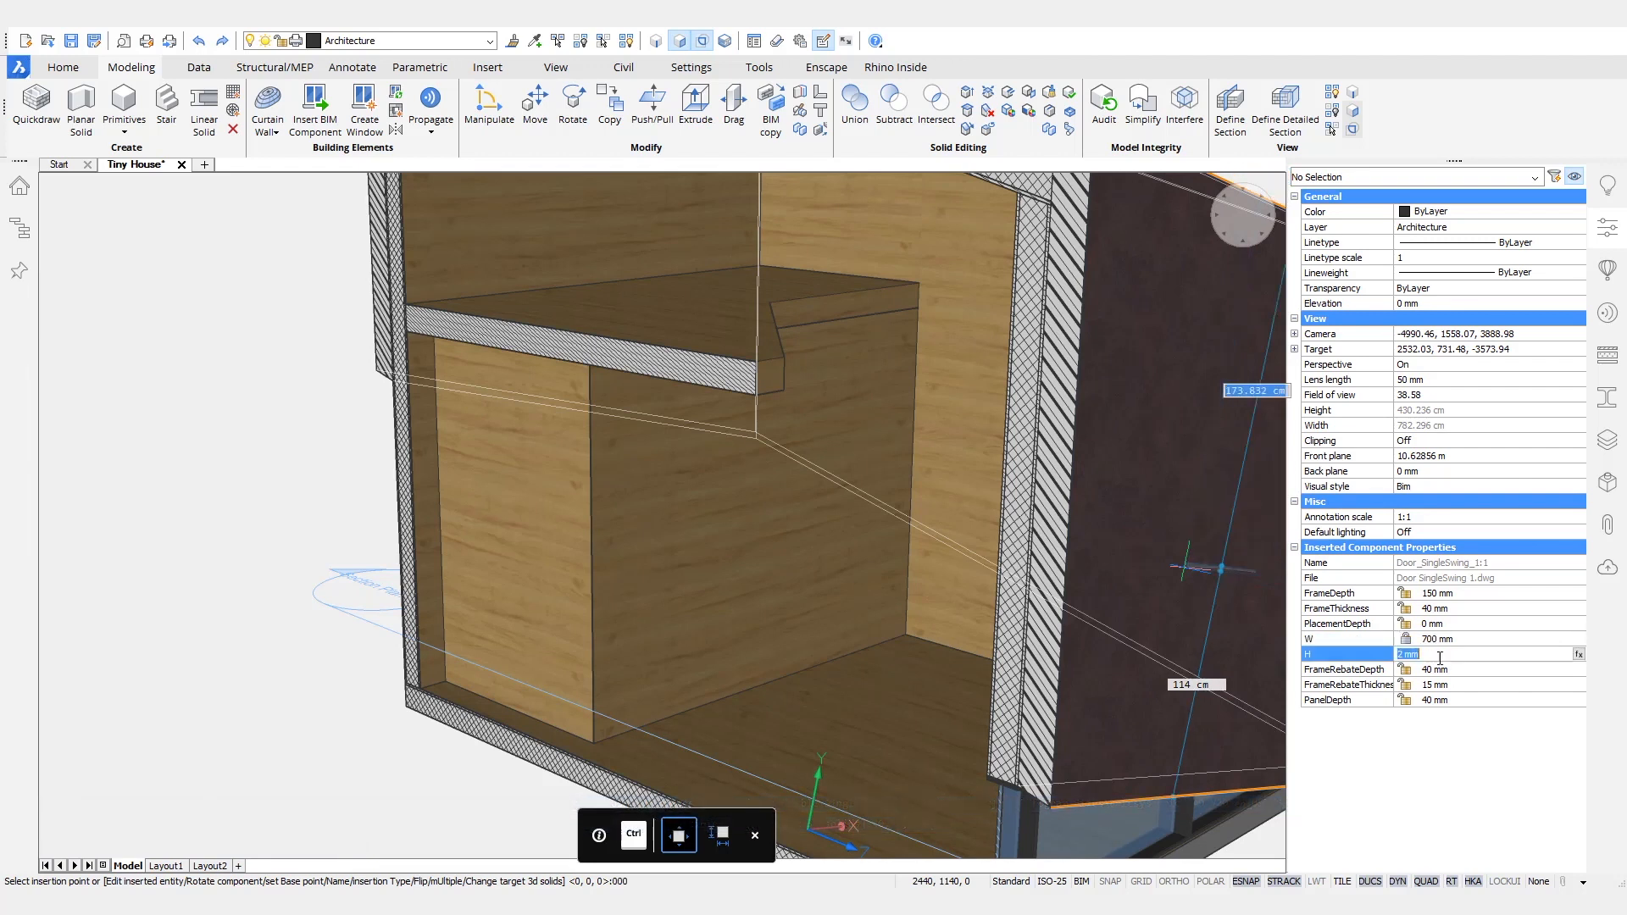
{"action": "type", "text": "2000"}
{"action": "key", "text": "Return"}
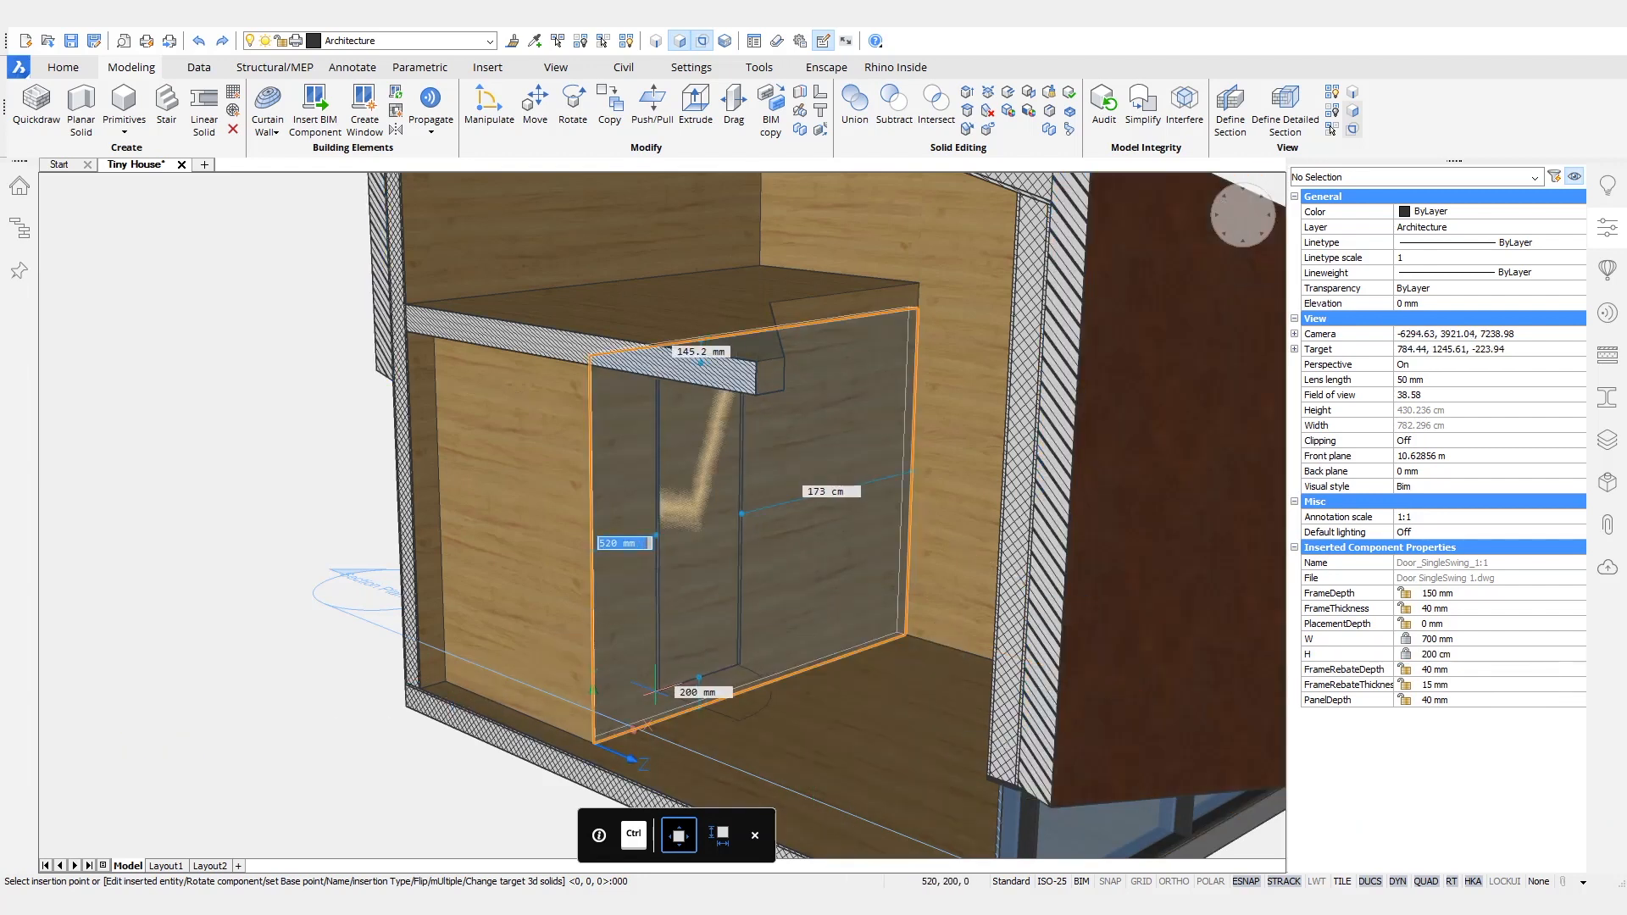
- Place the door in the longer wall beneath the platform, 350 mm from the wall's corner and 0 mm above the floor
{"action": "type", "text": "350"}
{"action": "key", "text": "Tab"}
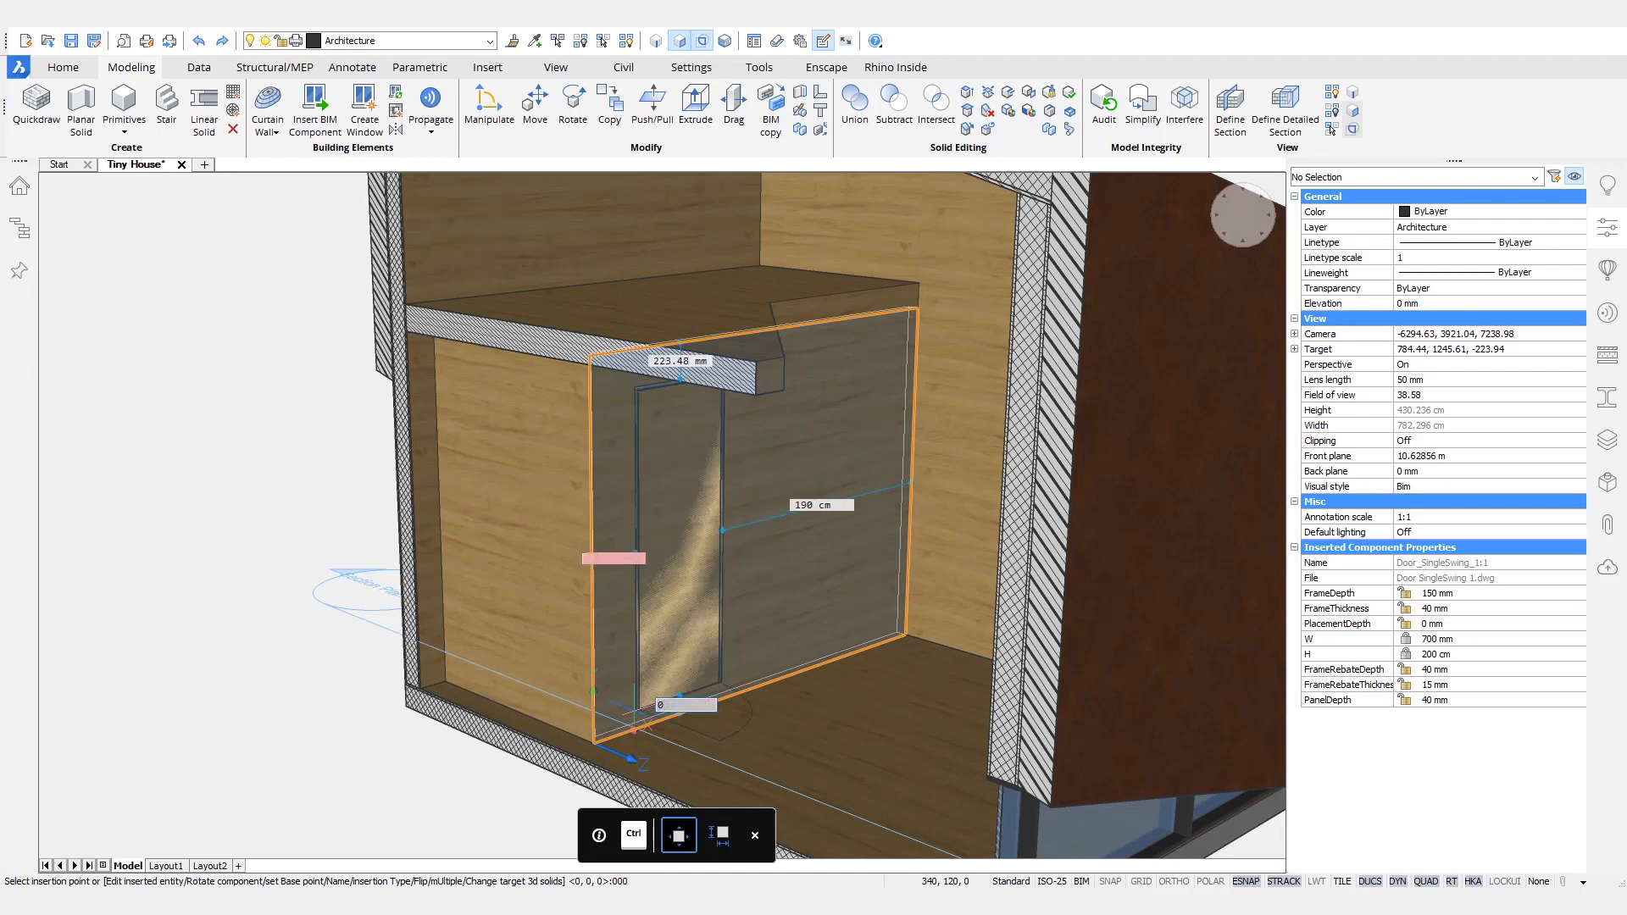
{"action": "type", "text": "0"}
{"action": "key", "text": "Tab"}
{"action": "key", "text": "Return"}
{"action": "middle_click_drag", "start_coordinate": [585, 725], "coordinate": [599, 738], "text": "shift"}
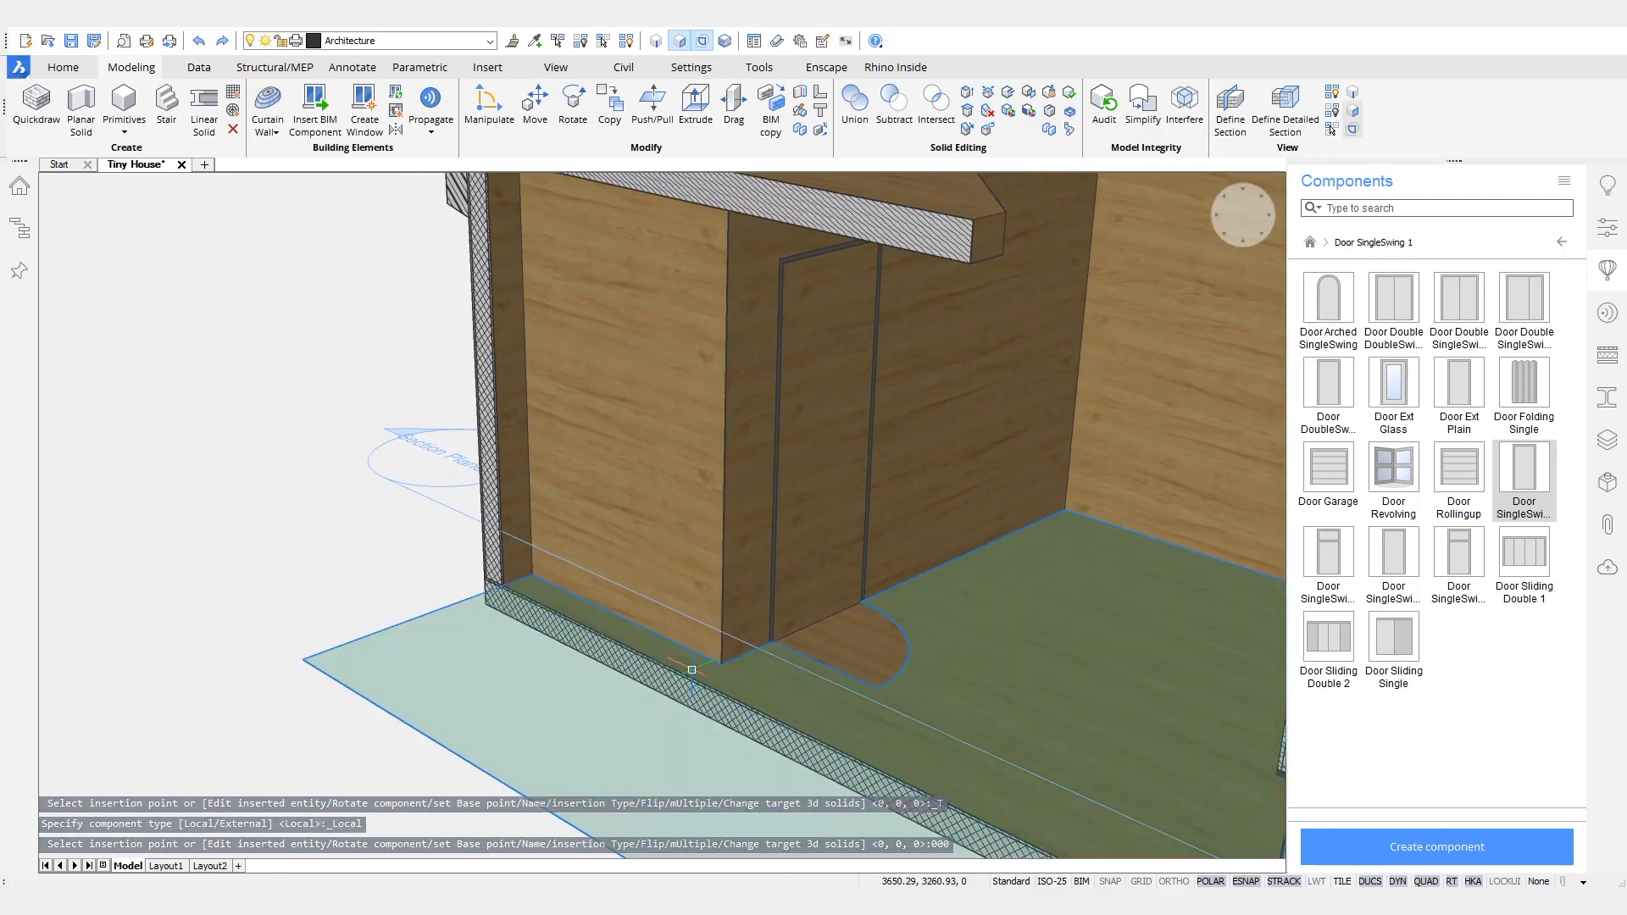
- Flip the interior door left-right
{"action": "mouse_move", "coordinate": [882, 437]}
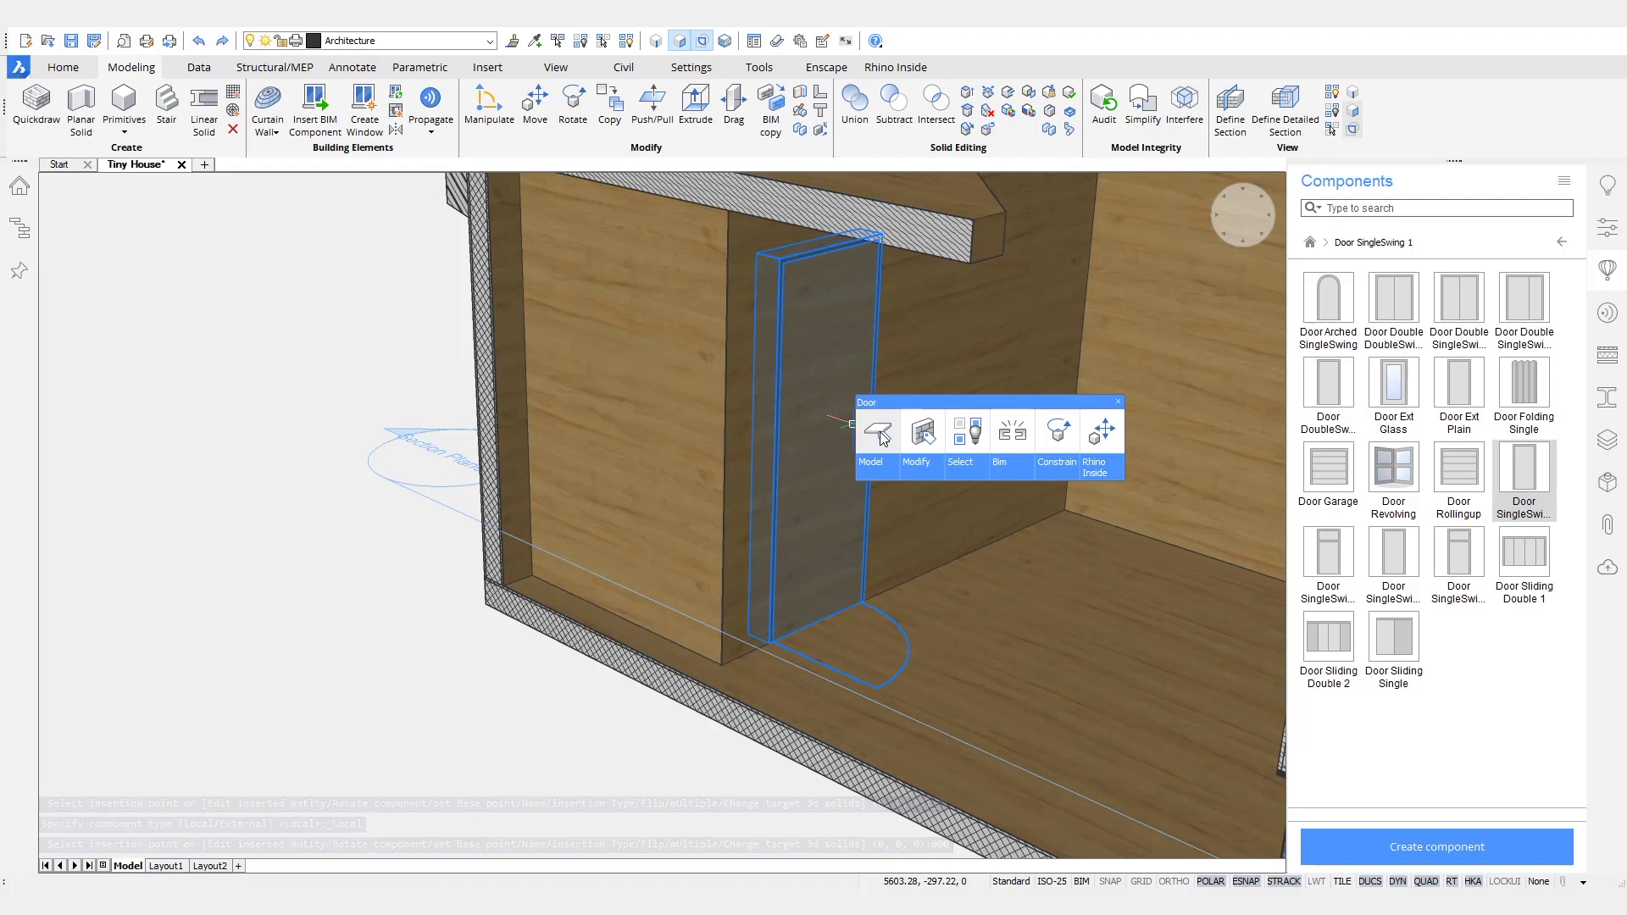
{"action": "mouse_move", "coordinate": [875, 476]}
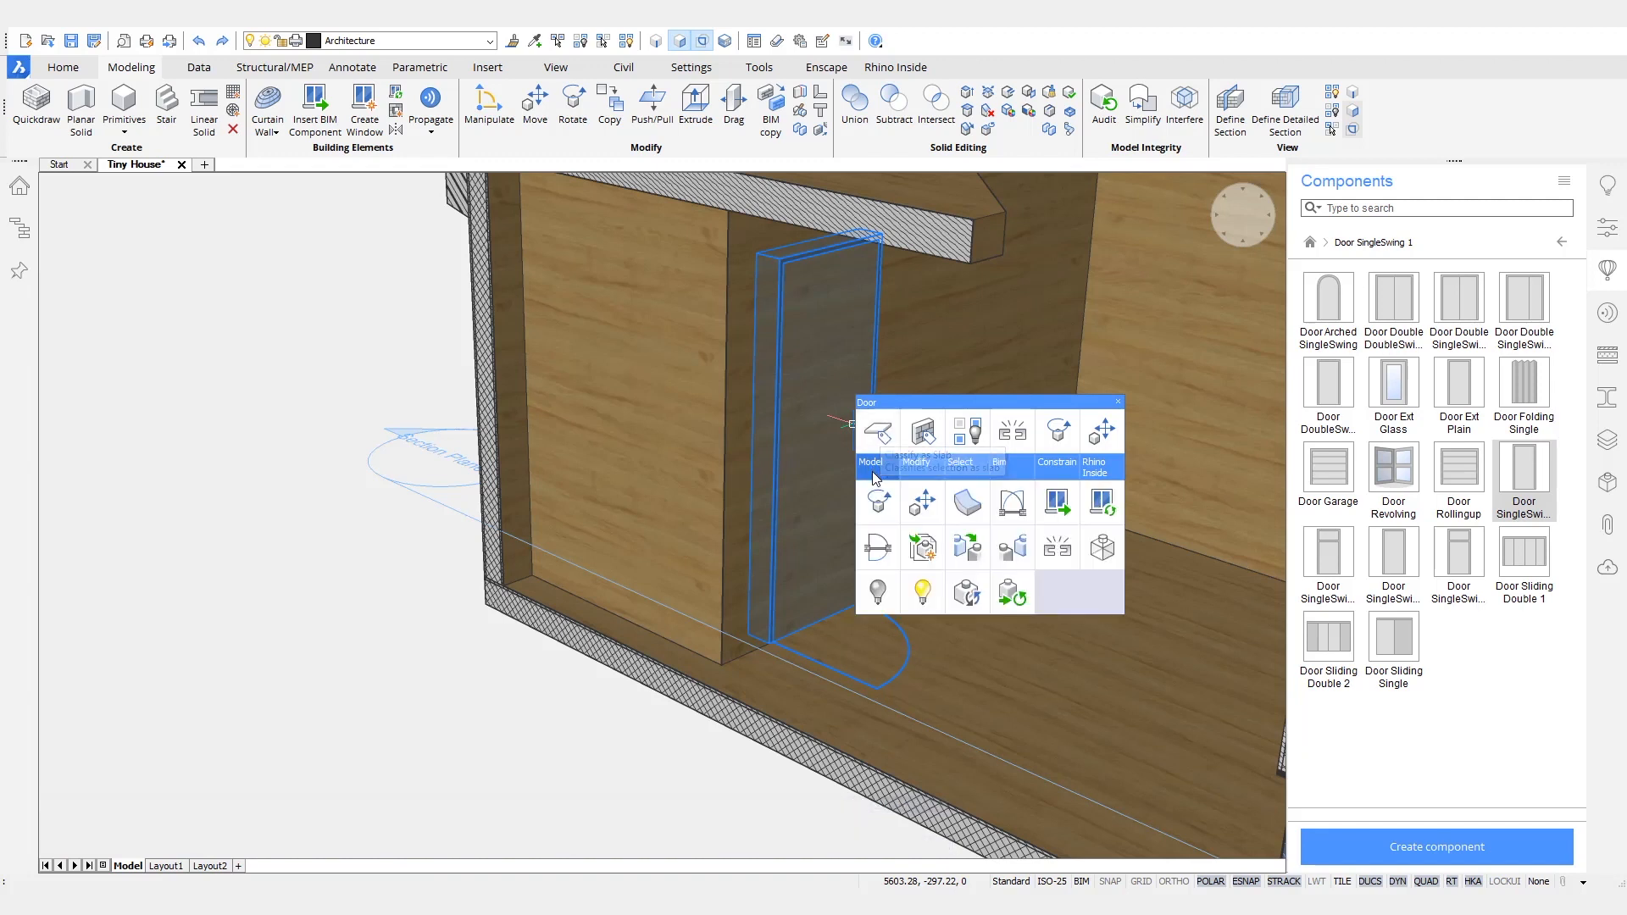
{"action": "left_click", "coordinate": [924, 551]}
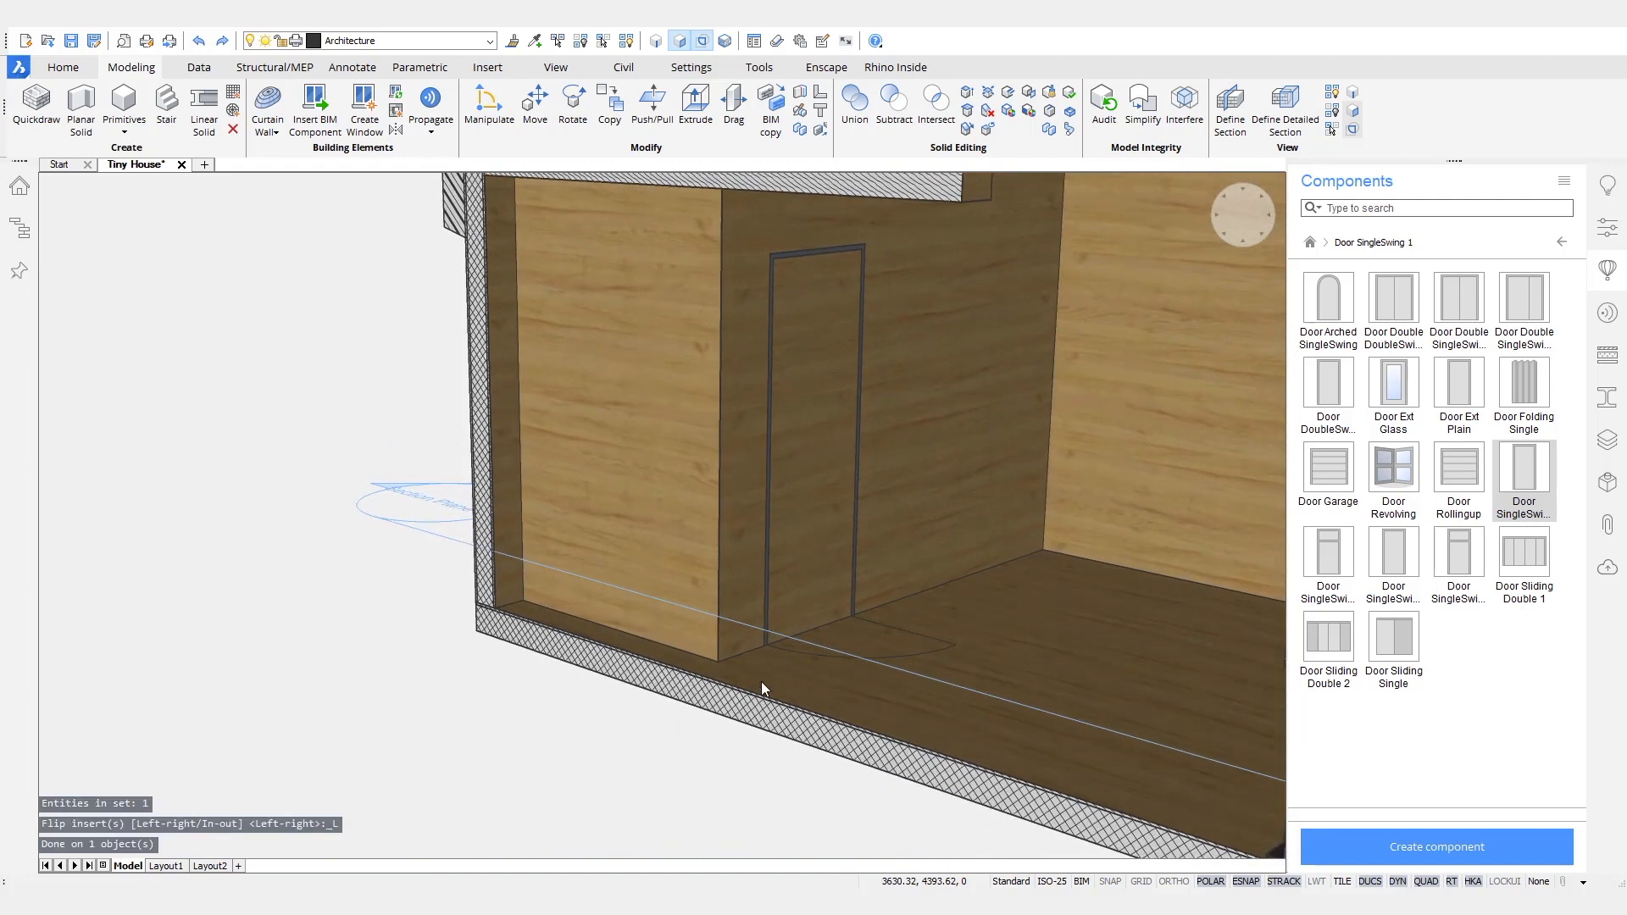
- Move the section plane further into the house so that it cuts through the interior door
{"action": "scroll", "coordinate": [761, 681], "scroll_direction": "down", "scroll_amount": 4}
{"action": "middle_click_drag", "start_coordinate": [937, 709], "coordinate": [885, 708], "text": "shift"}
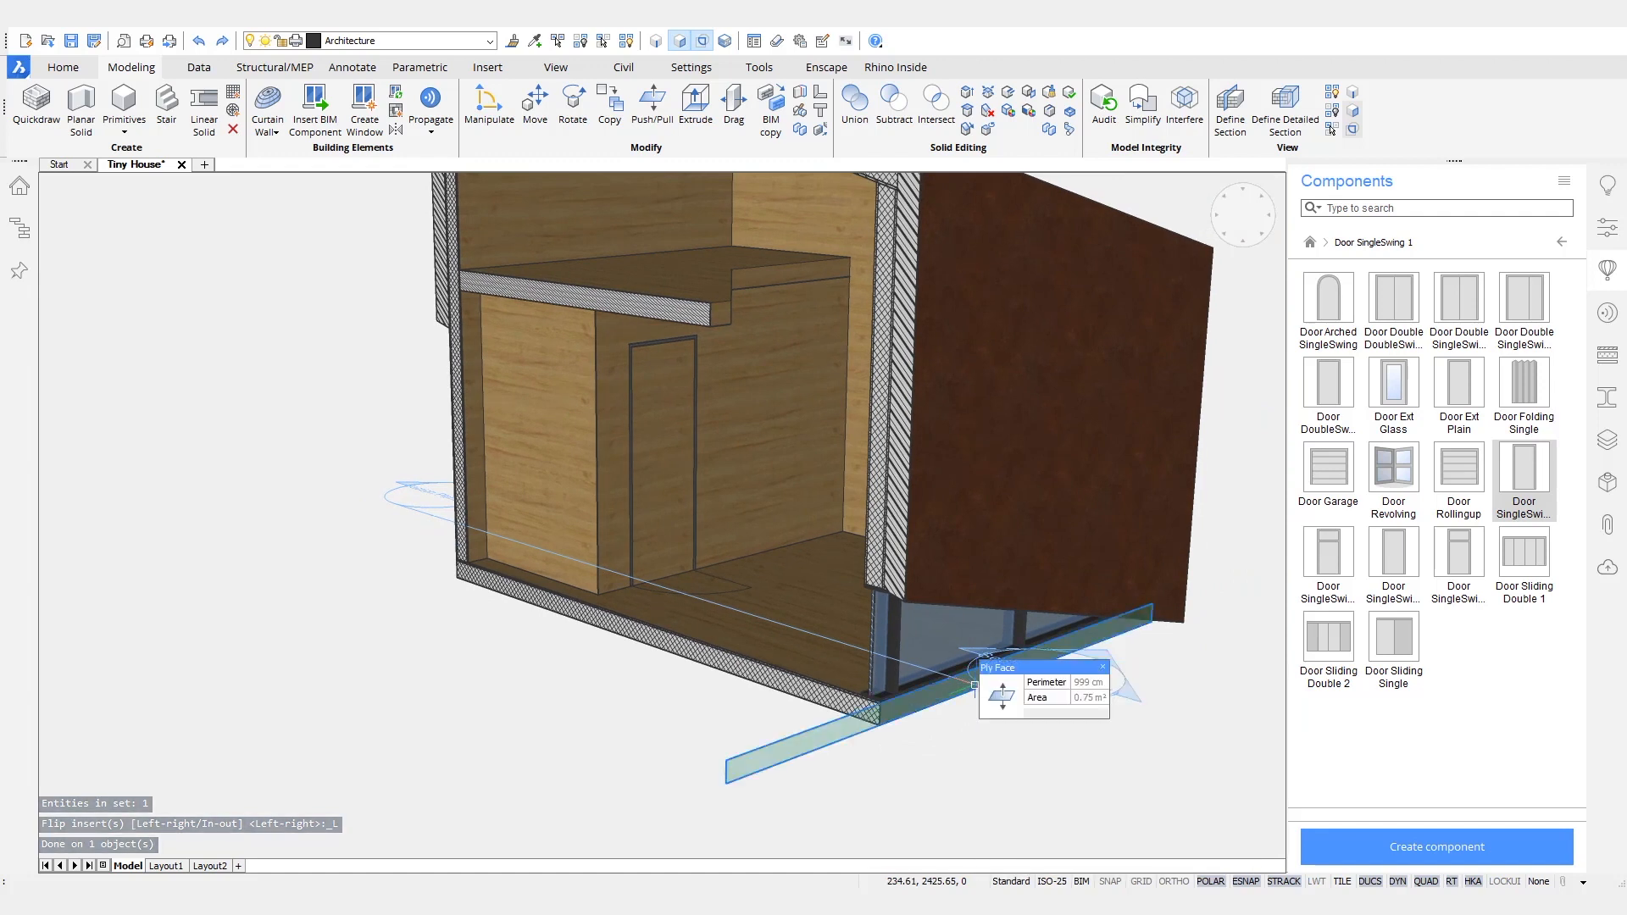
{"action": "left_click", "coordinate": [975, 688]}
{"action": "left_click", "coordinate": [1033, 682]}
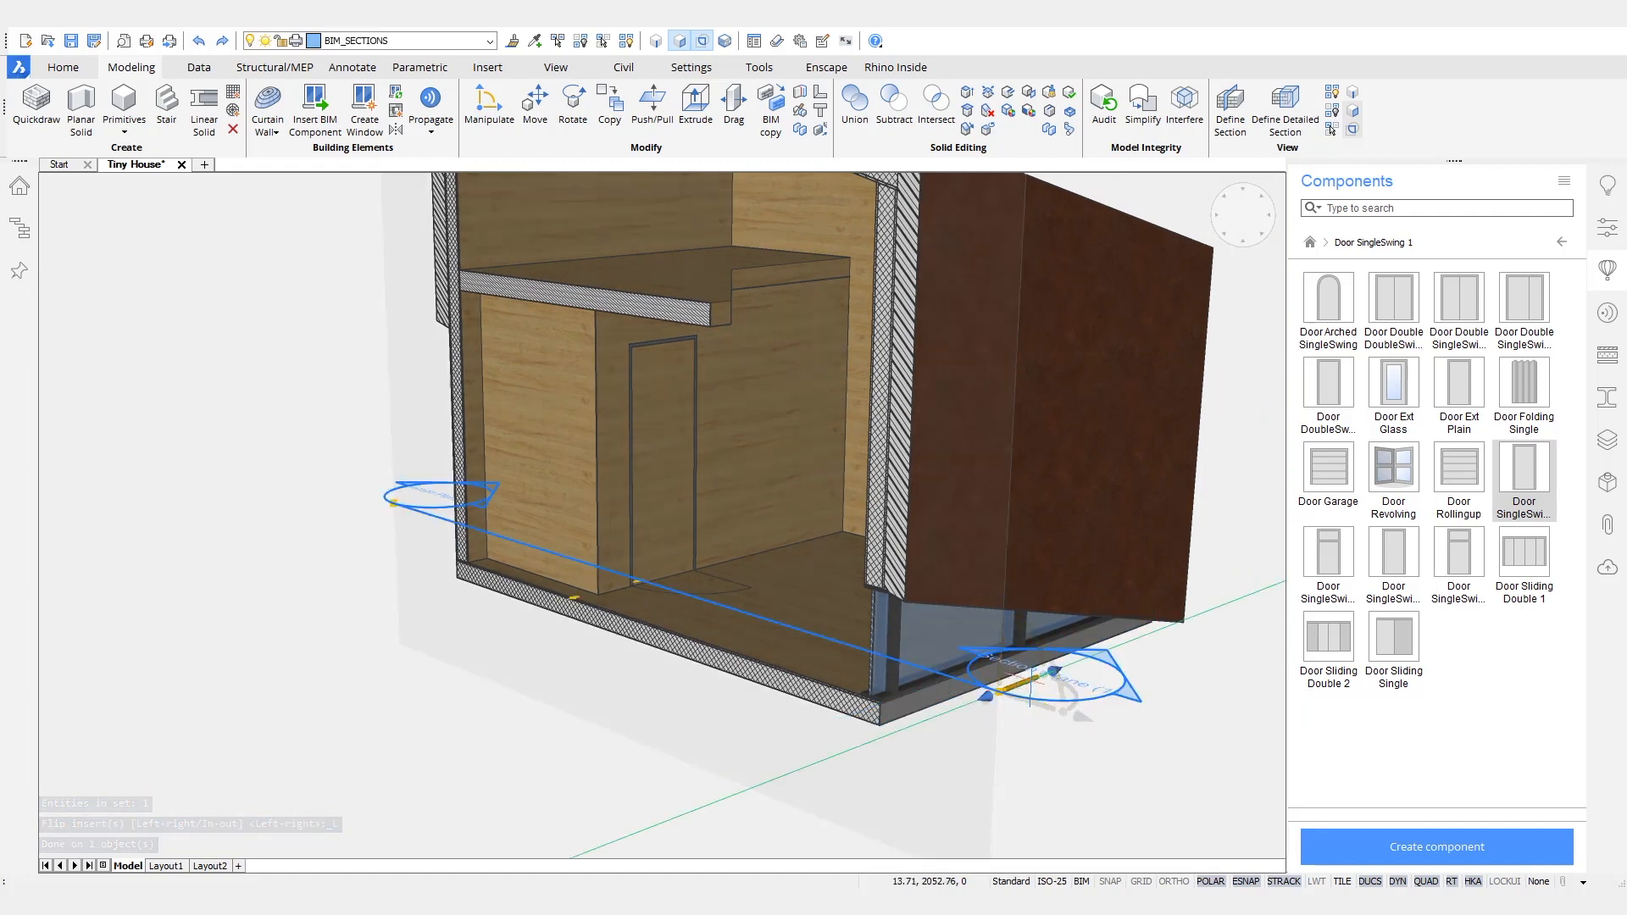
{"action": "left_click", "coordinate": [1071, 769]}
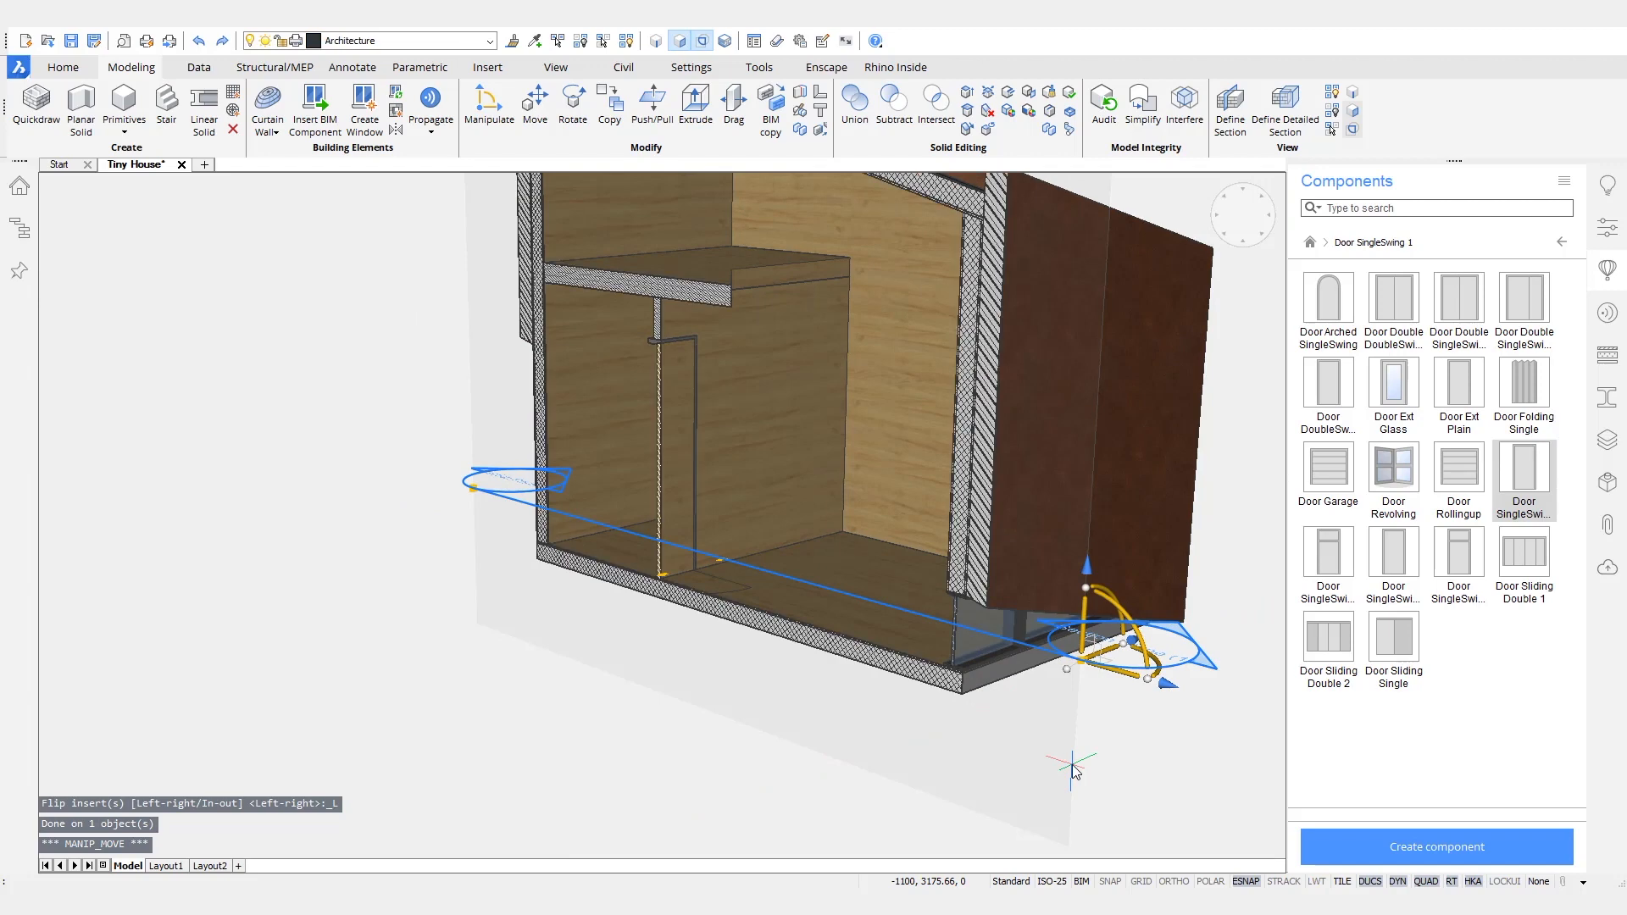
{"action": "key", "text": "Escape"}
{"action": "scroll", "coordinate": [657, 347], "scroll_direction": "up", "scroll_amount": 8}
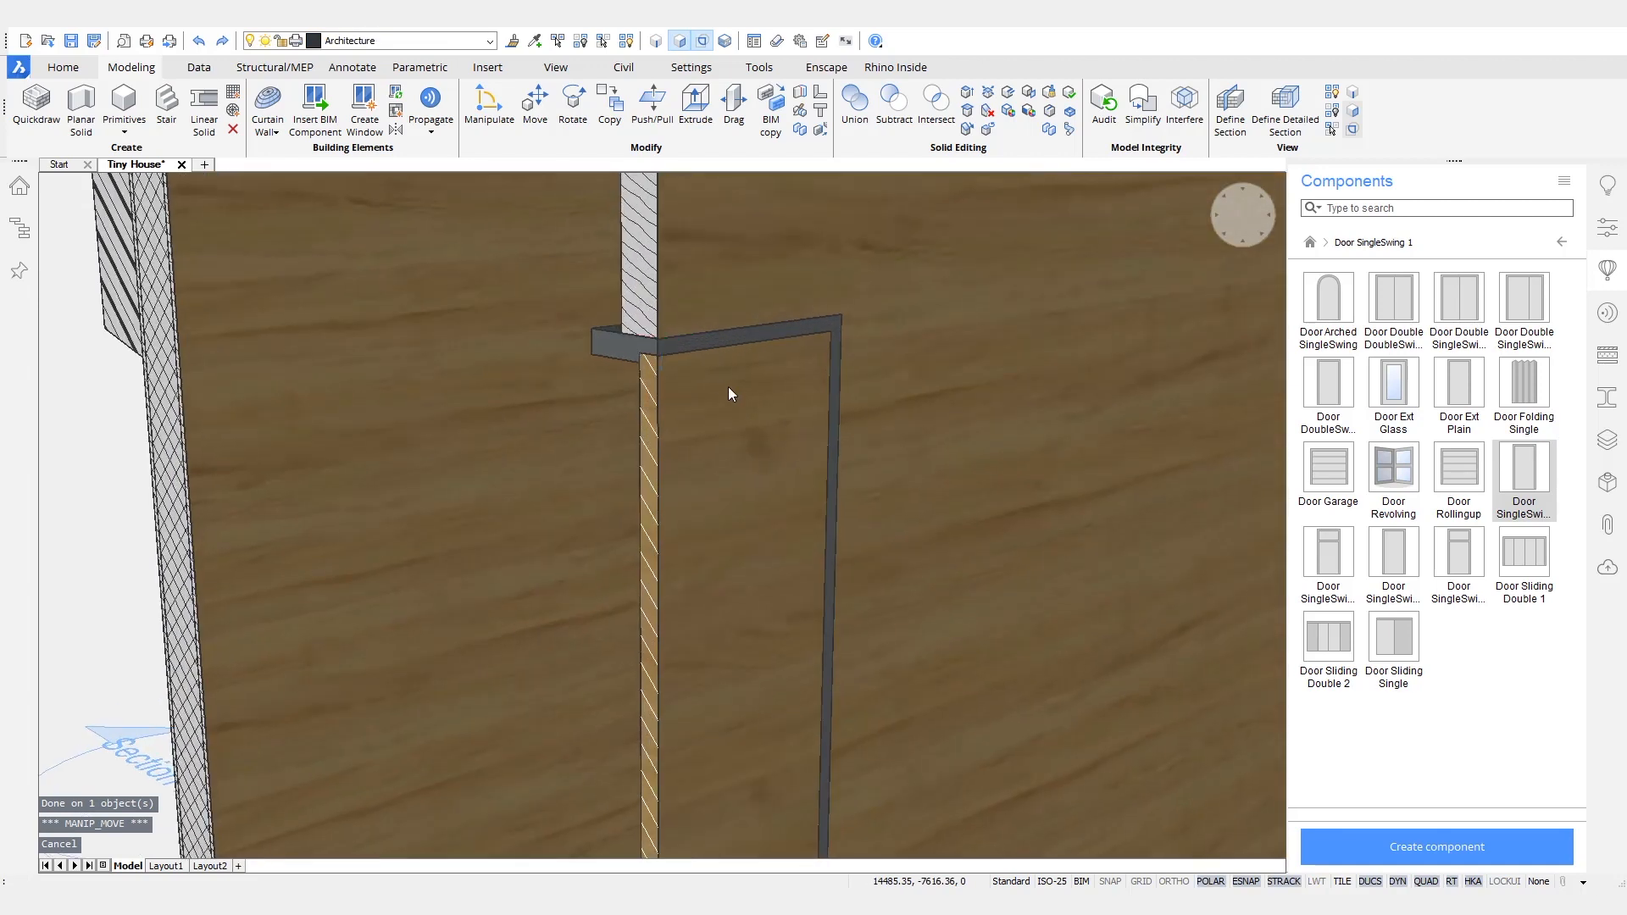
- Set the interior door's FrameDepth to 100 mm, PlacementDepth to -10 mm and FrameRebateDepth to 60 mm
{"action": "scroll", "coordinate": [609, 366], "scroll_direction": "down", "scroll_amount": 2}
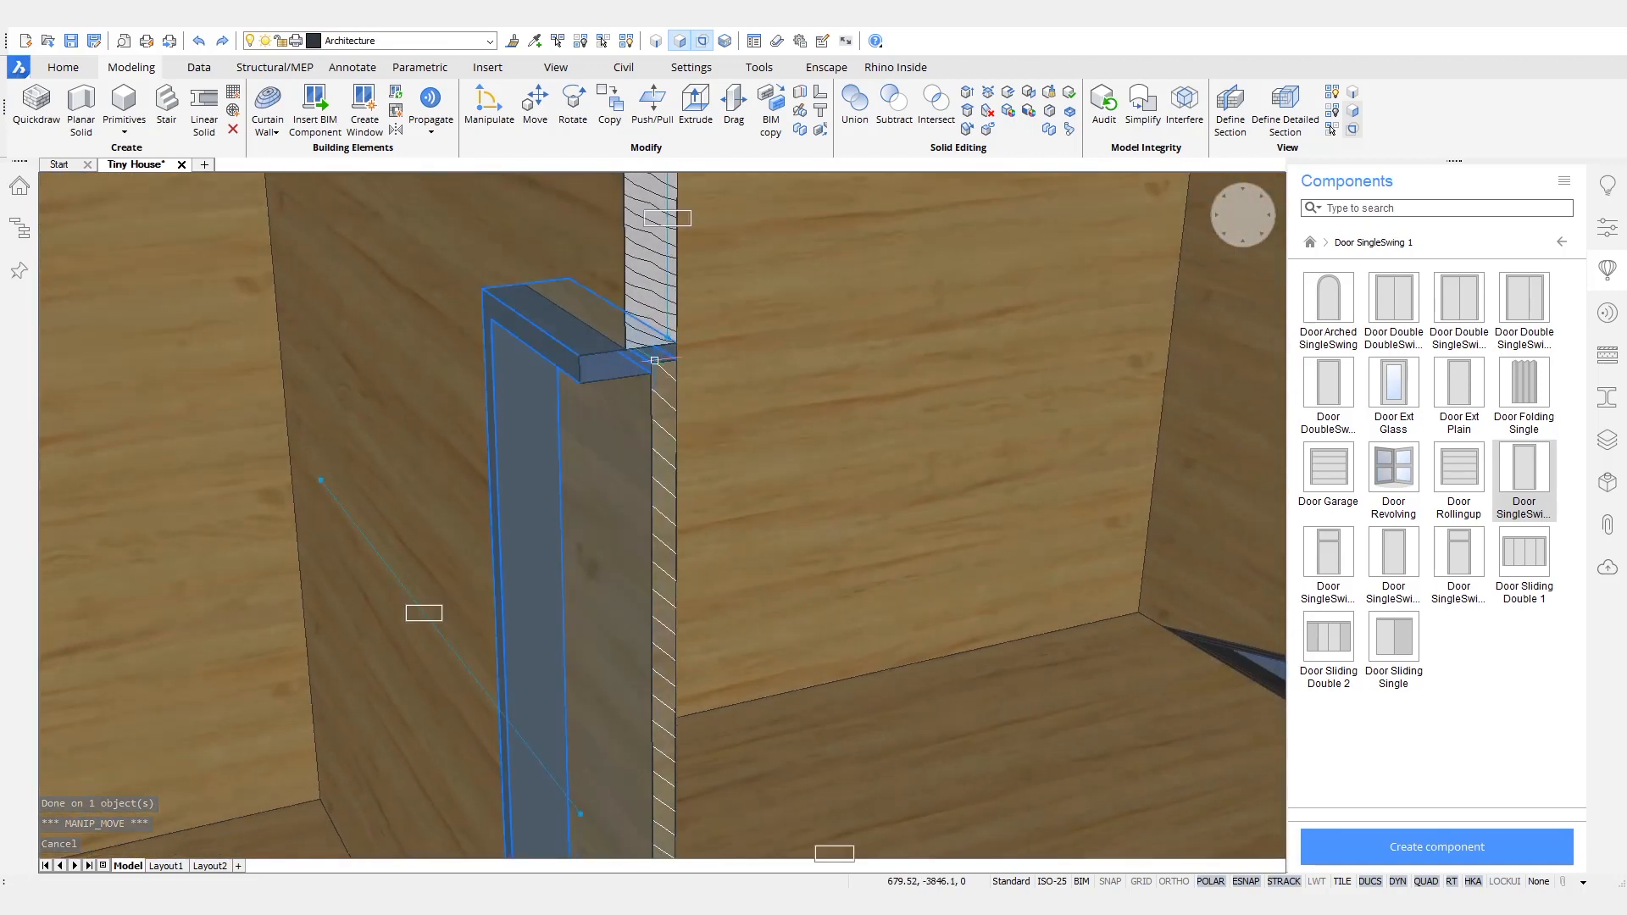
{"action": "left_click", "coordinate": [1620, 239]}
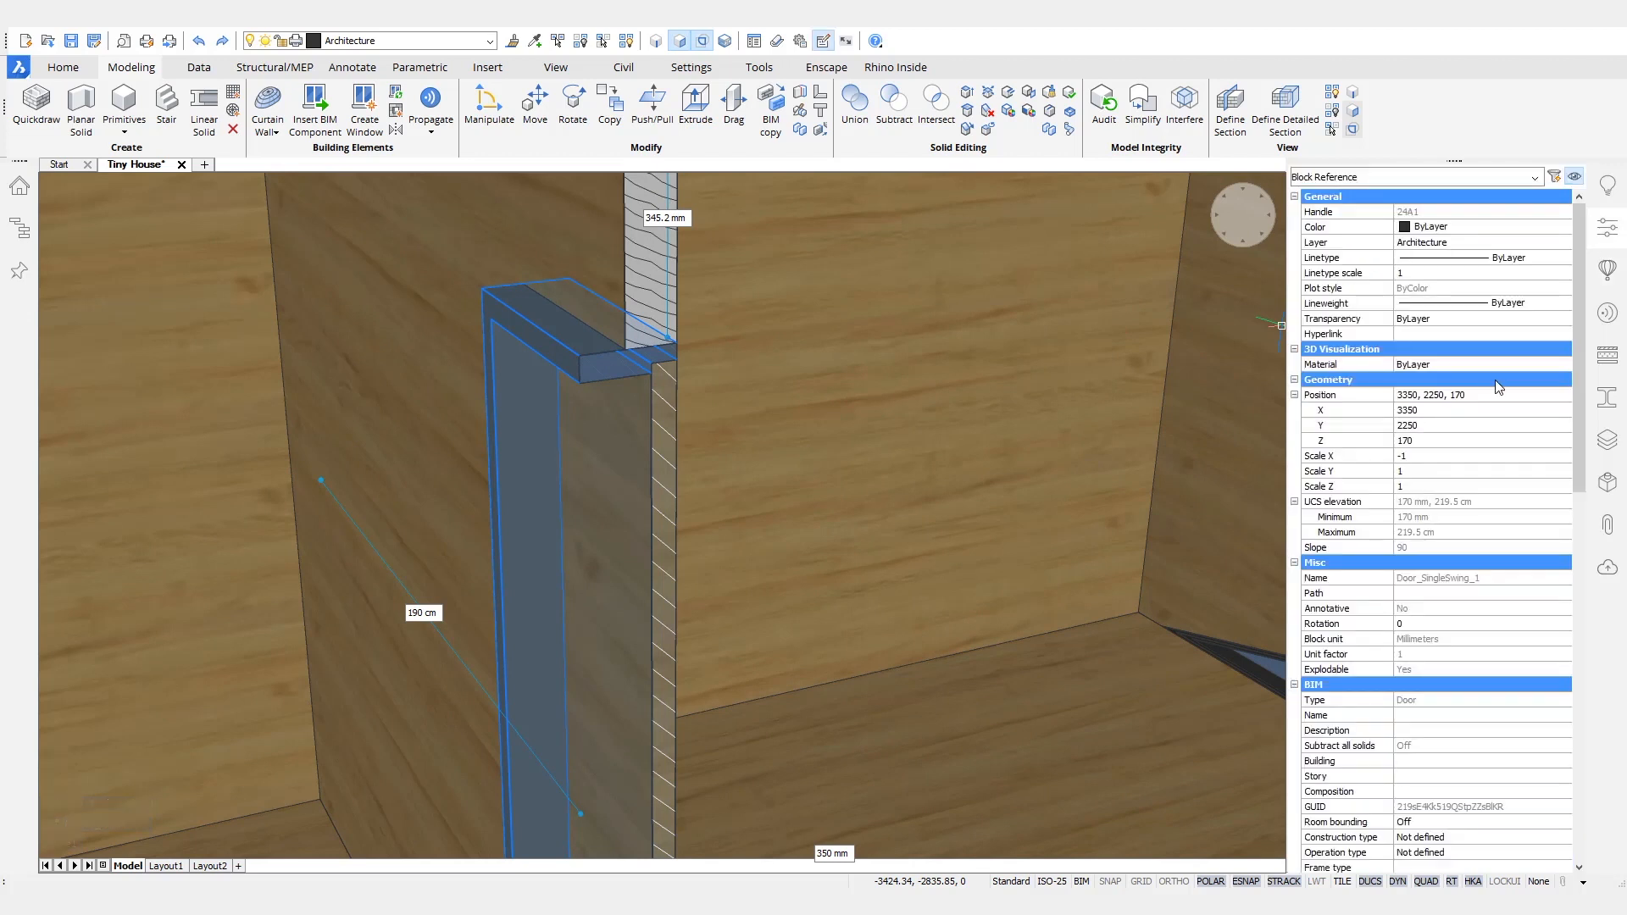
{"action": "scroll", "coordinate": [1497, 389], "scroll_direction": "down", "scroll_amount": 12}
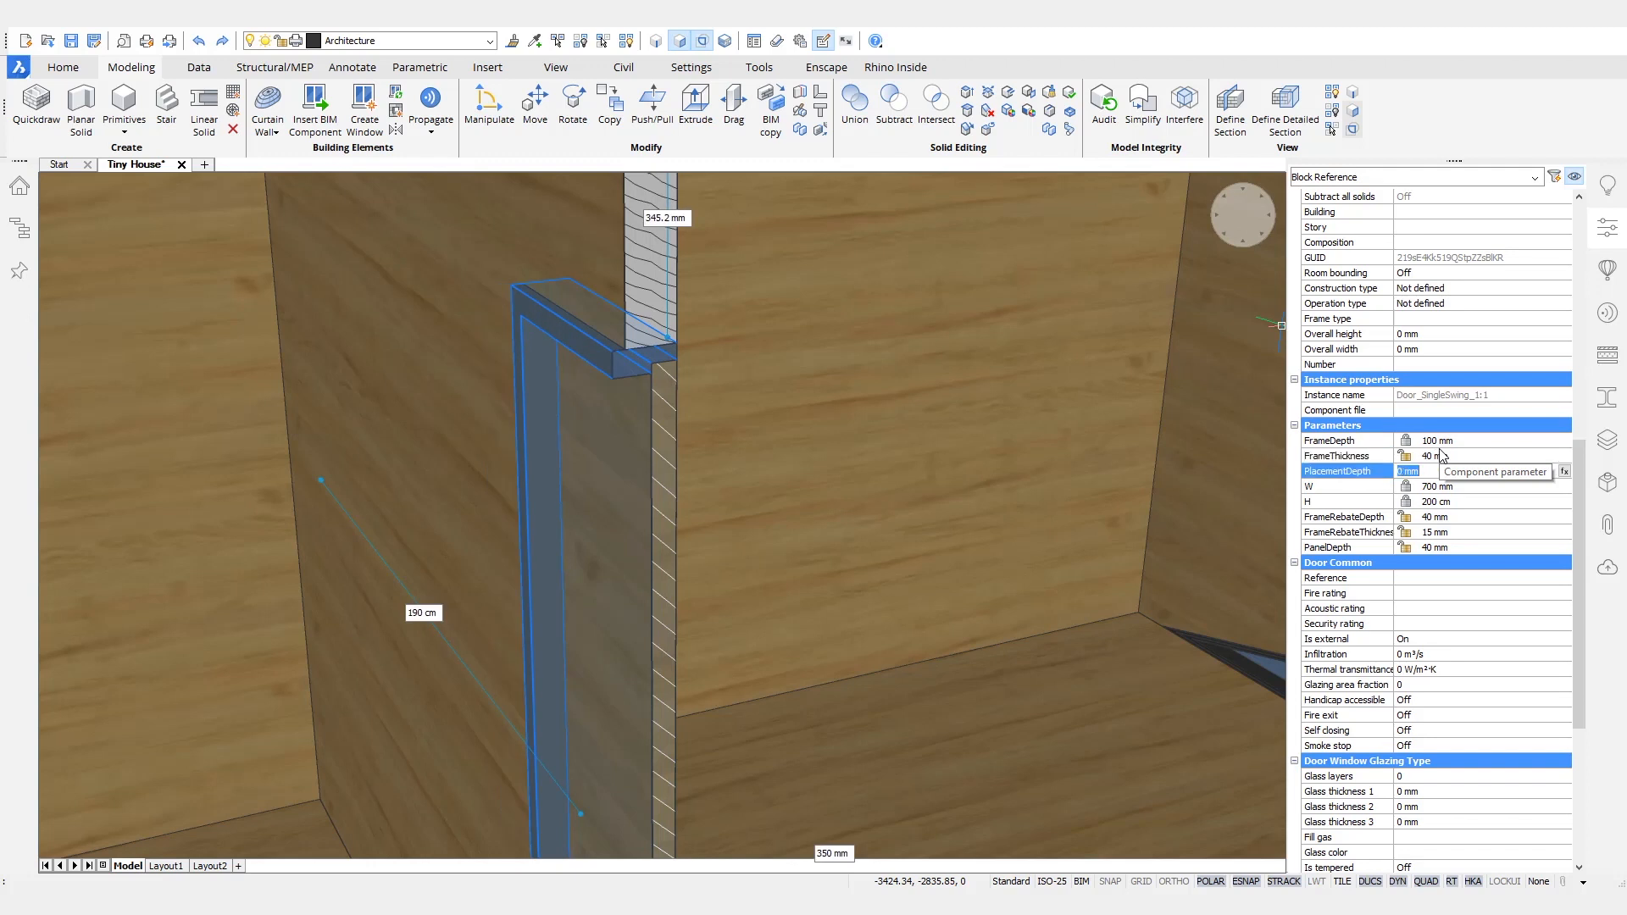
{"action": "key", "text": "Tab"}
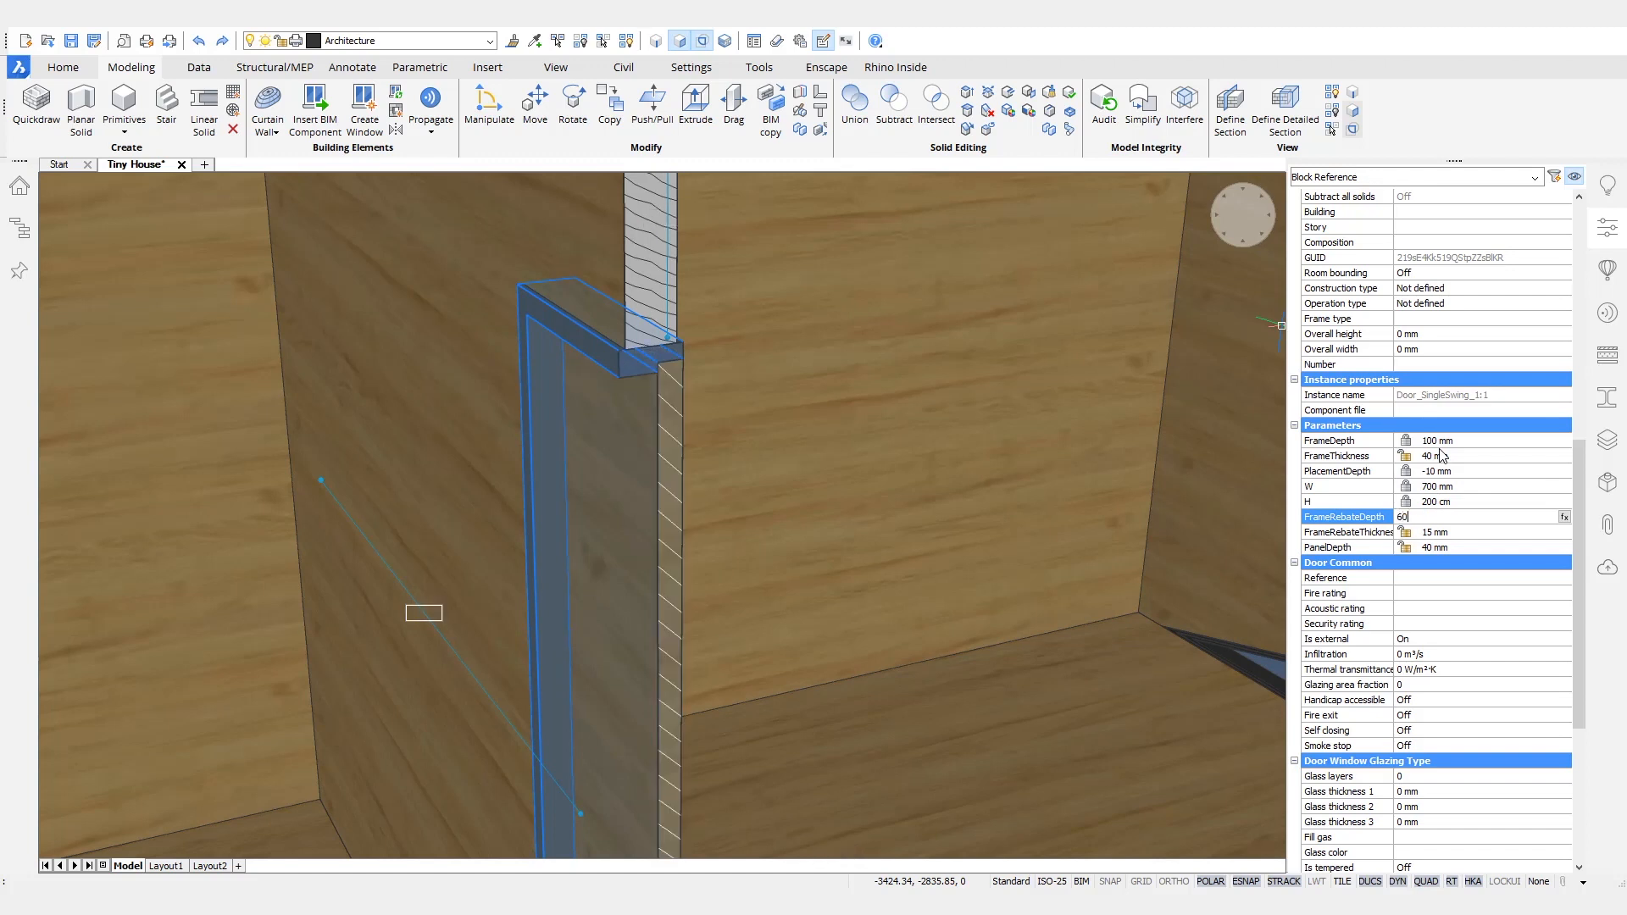
{"action": "key", "text": "Tab"}
{"action": "key", "text": "Escape"}
{"action": "key", "text": "Escape"}
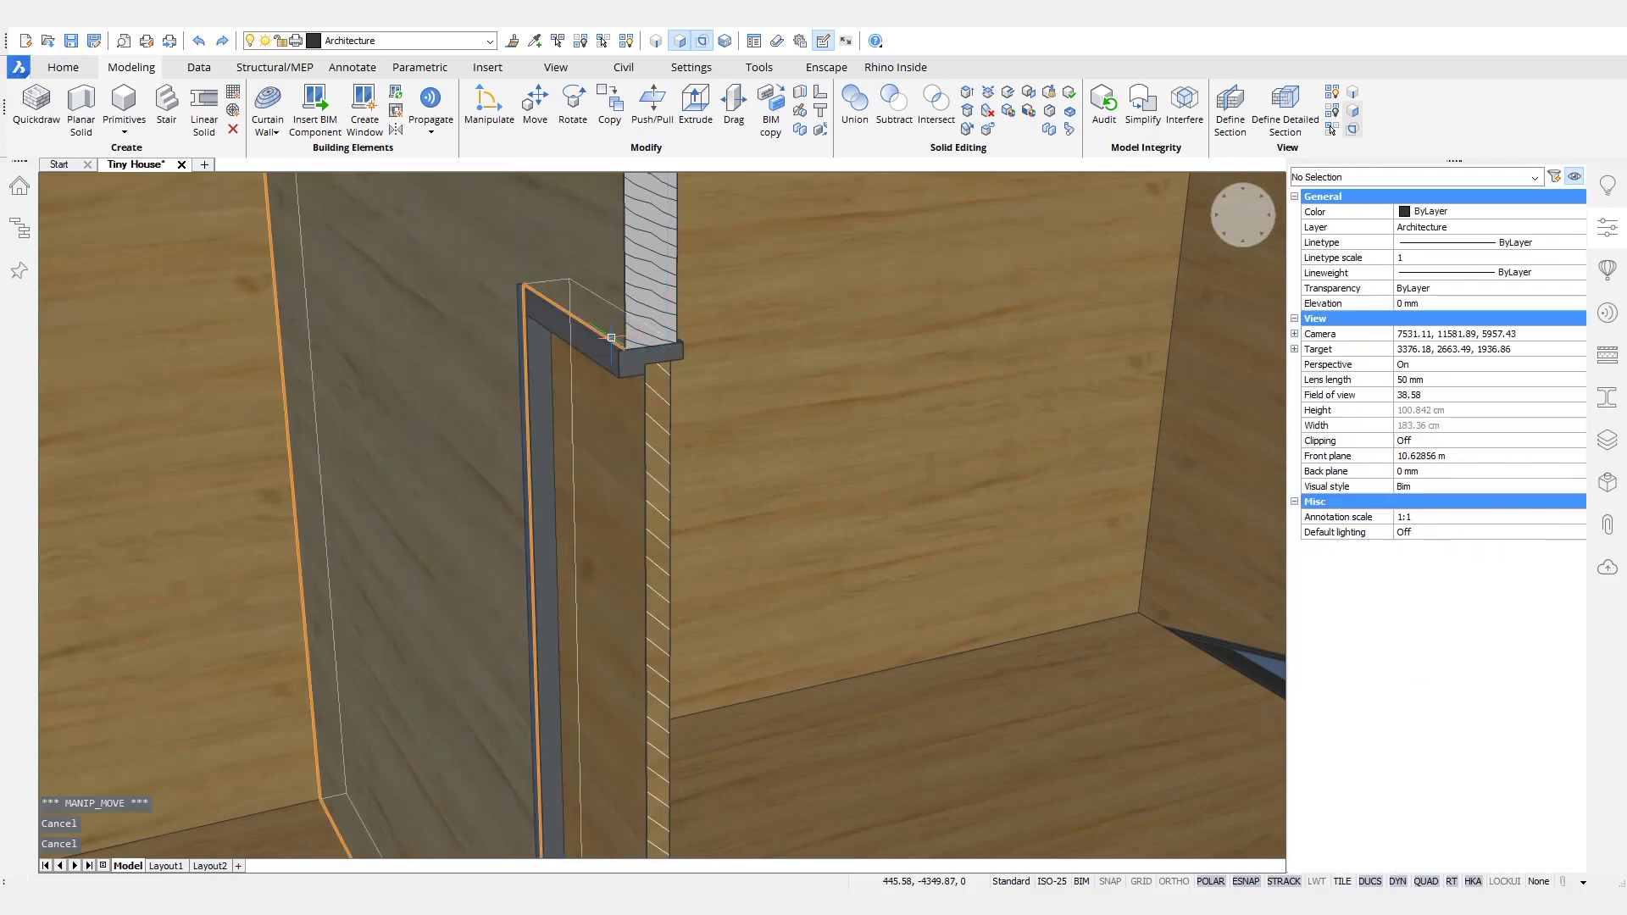
- Turn off clipping at the section plane to show the whole house and save the drawing
{"action": "scroll", "coordinate": [612, 330], "scroll_direction": "up", "scroll_amount": 3}
{"action": "middle_click_drag", "start_coordinate": [590, 694], "coordinate": [591, 694], "text": "shift"}
{"action": "scroll", "coordinate": [696, 449], "scroll_direction": "down", "scroll_amount": 7}
{"action": "middle_click_drag", "start_coordinate": [697, 449], "coordinate": [543, 470], "text": "shift"}
{"action": "middle_click_drag", "start_coordinate": [835, 508], "coordinate": [741, 543], "text": "shift"}
{"action": "scroll", "coordinate": [741, 542], "scroll_direction": "down", "scroll_amount": 5}
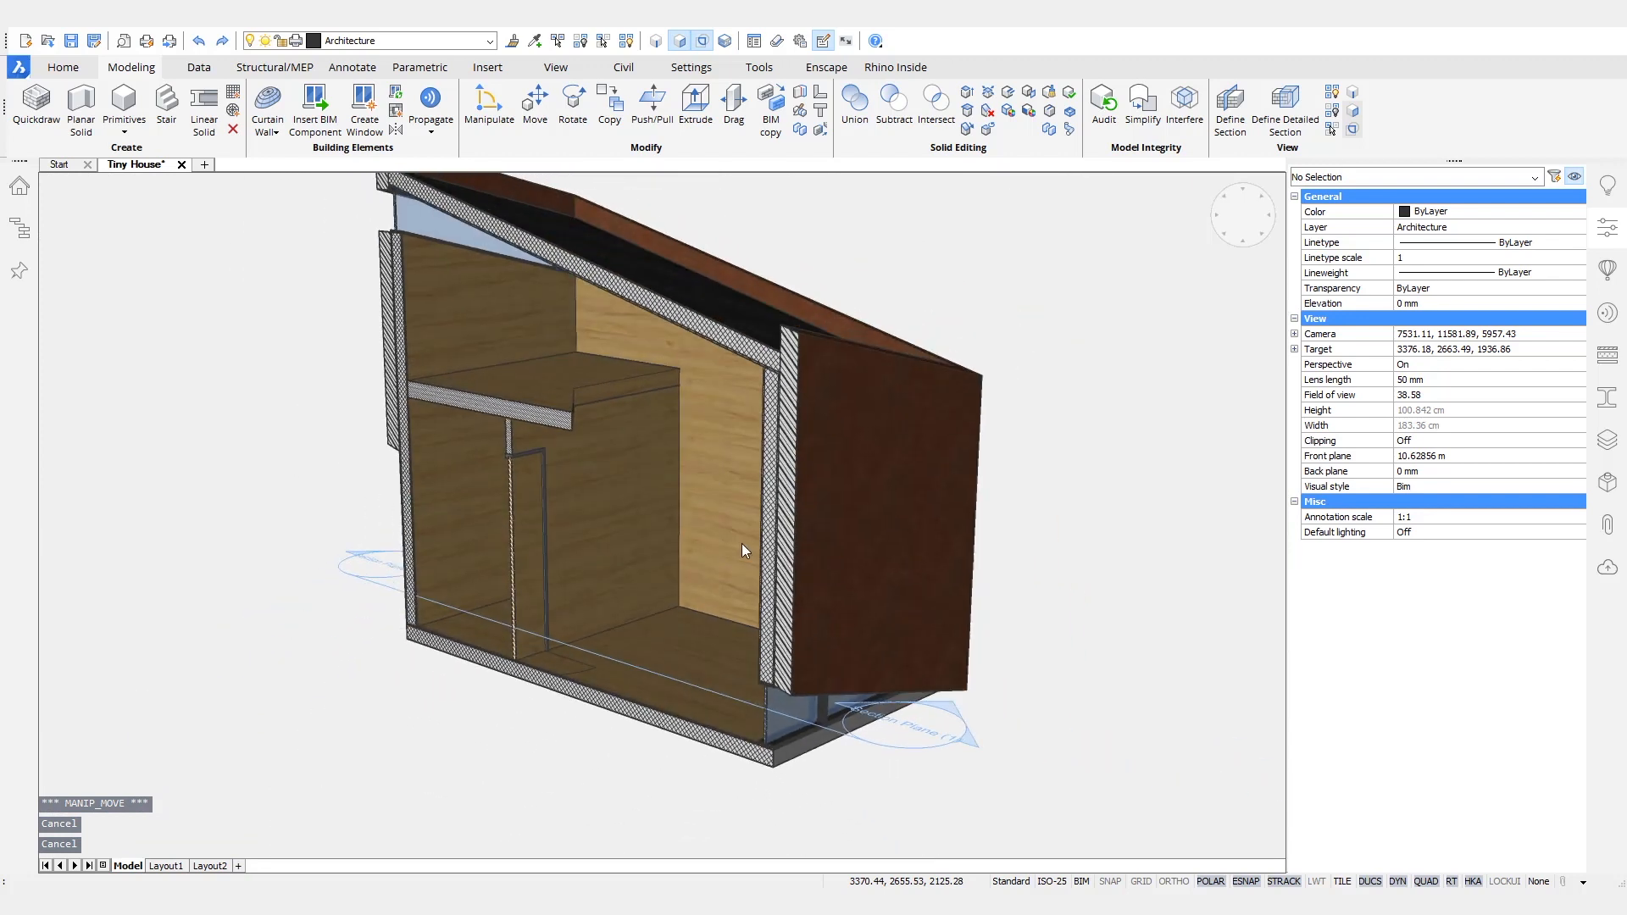
{"action": "double_click", "coordinate": [769, 683]}
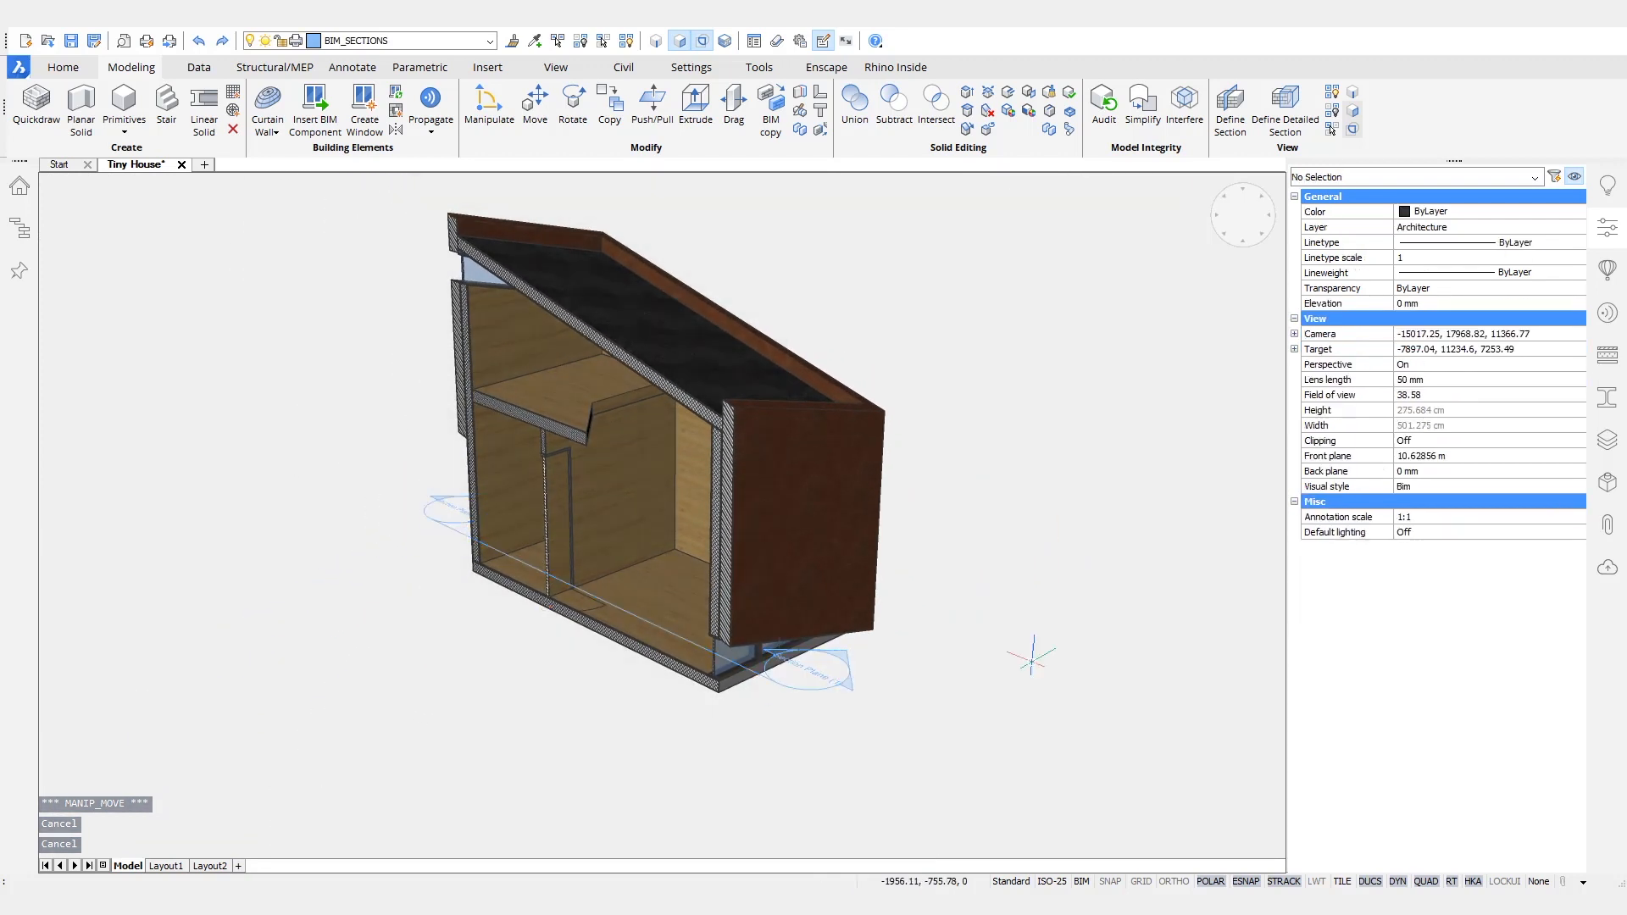
{"action": "middle_click_drag", "start_coordinate": [1044, 629], "coordinate": [1044, 629], "text": "shift"}
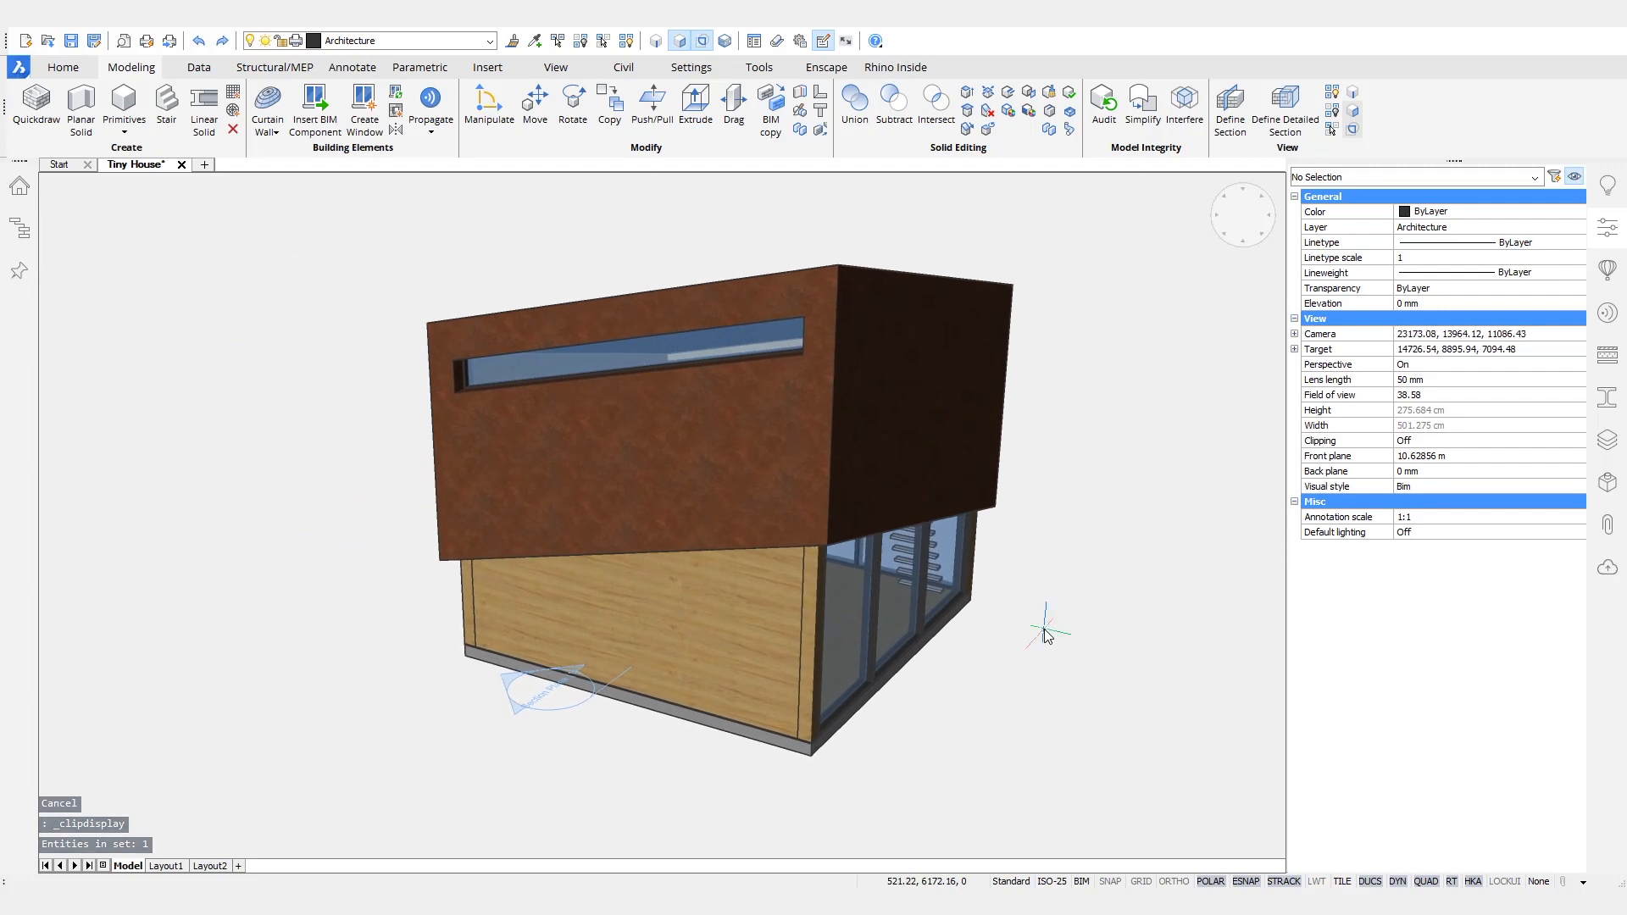
{"action": "key", "text": "ctrl+s"}
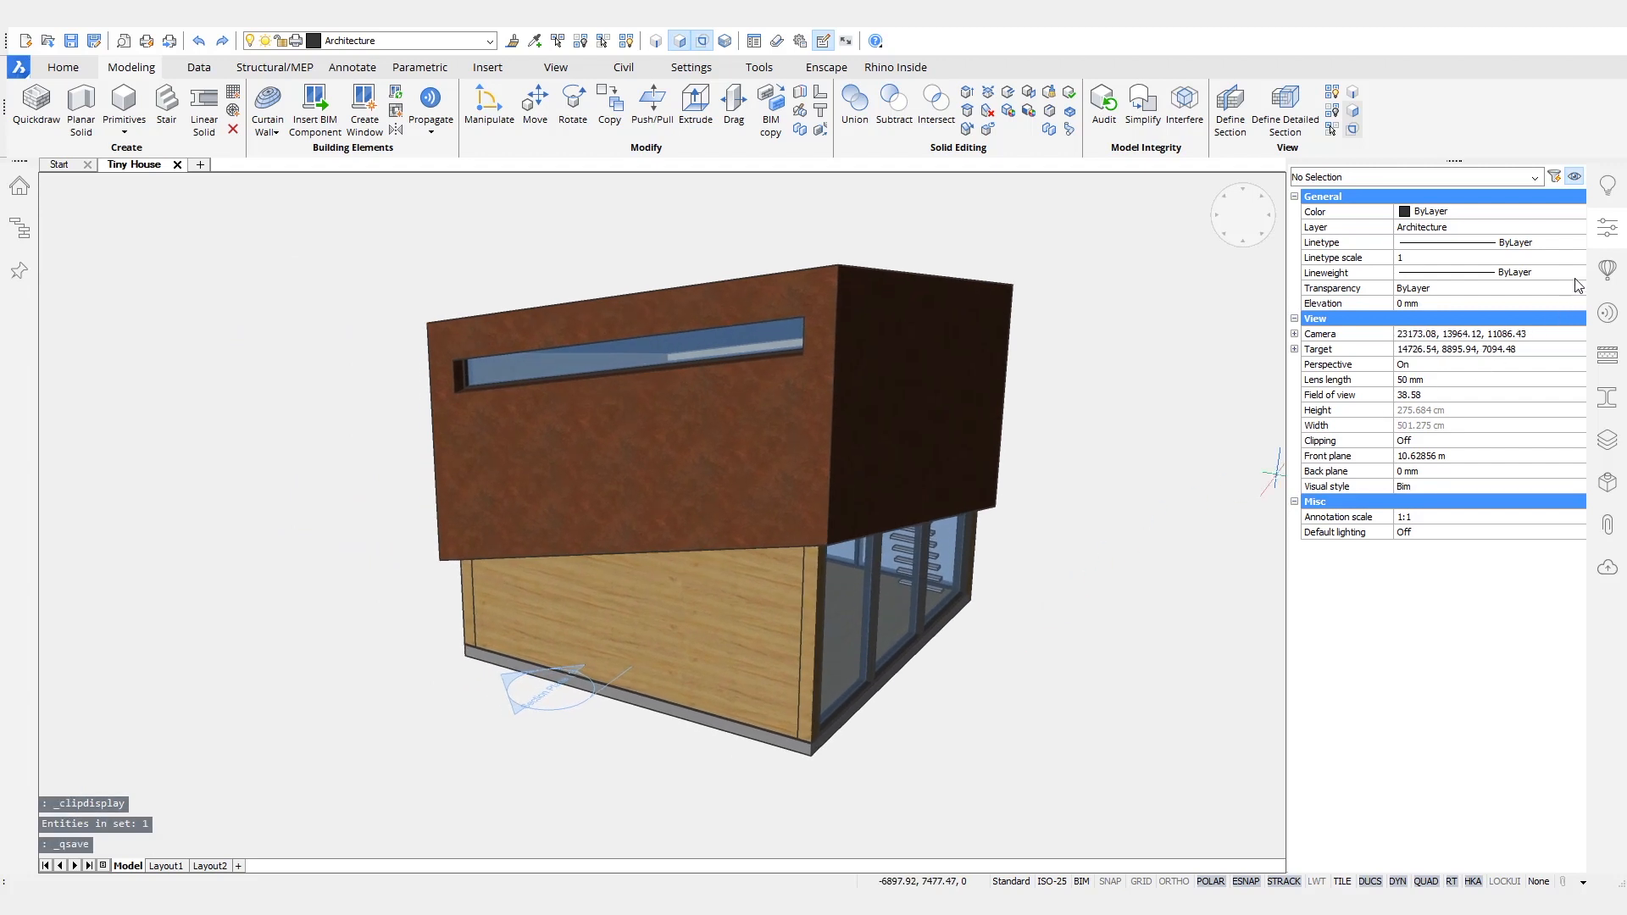
- Insert the Door SingleSwing 1 component in the pine exterior wall near the glazed corner, offset 200 mm sideways and 0 mm from the base
{"action": "left_click", "coordinate": [1607, 269]}
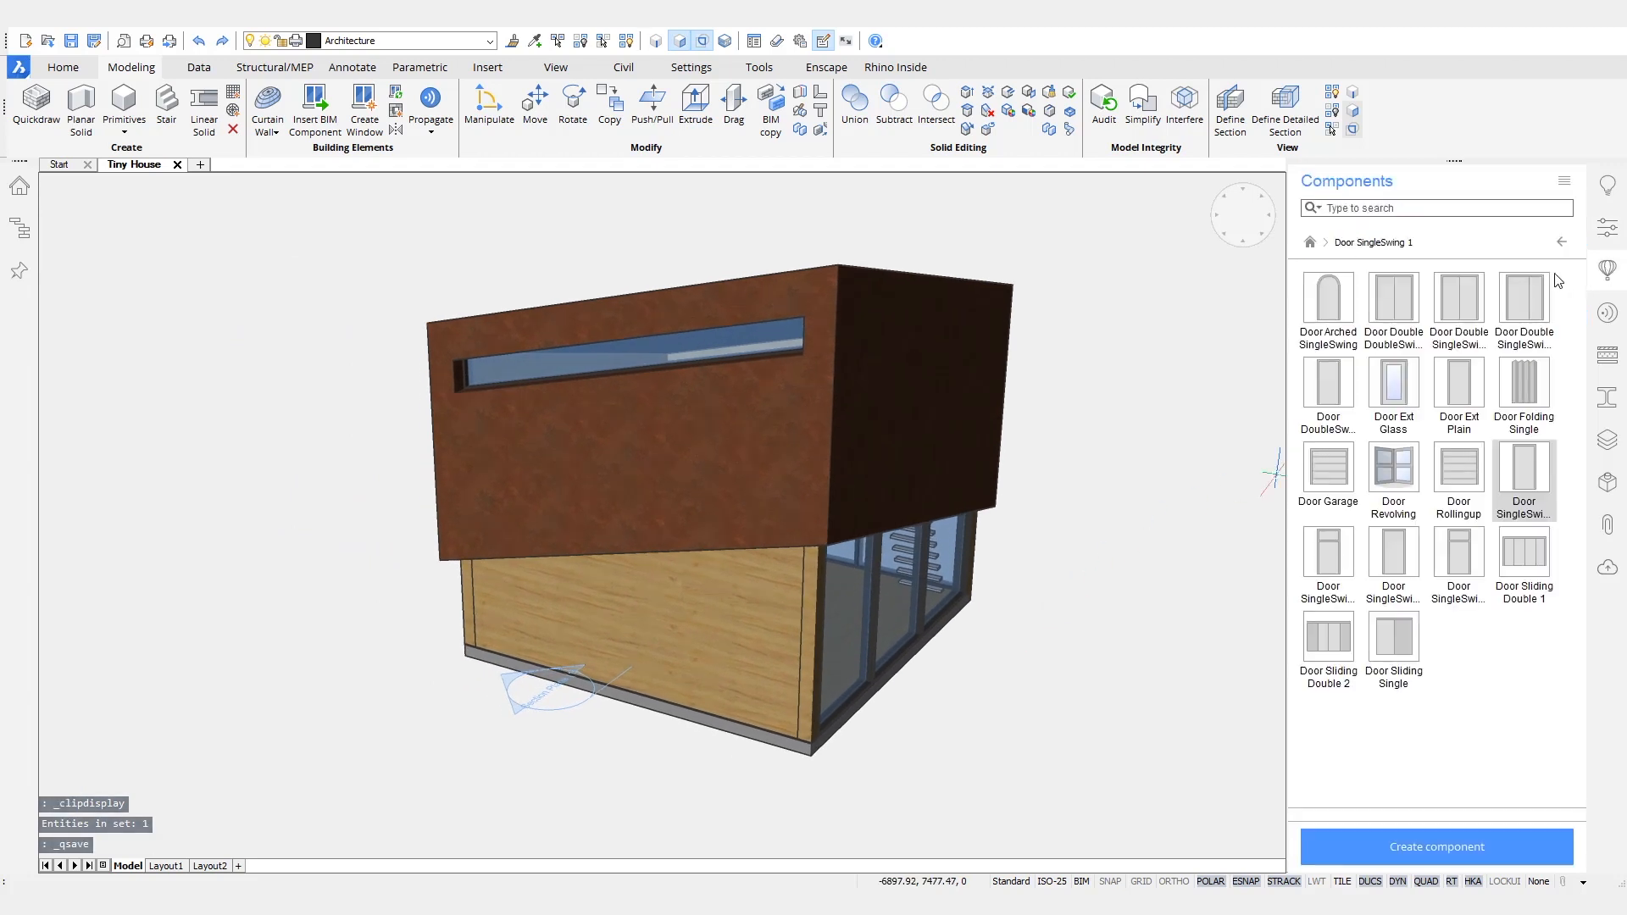
{"action": "left_click", "coordinate": [1521, 482]}
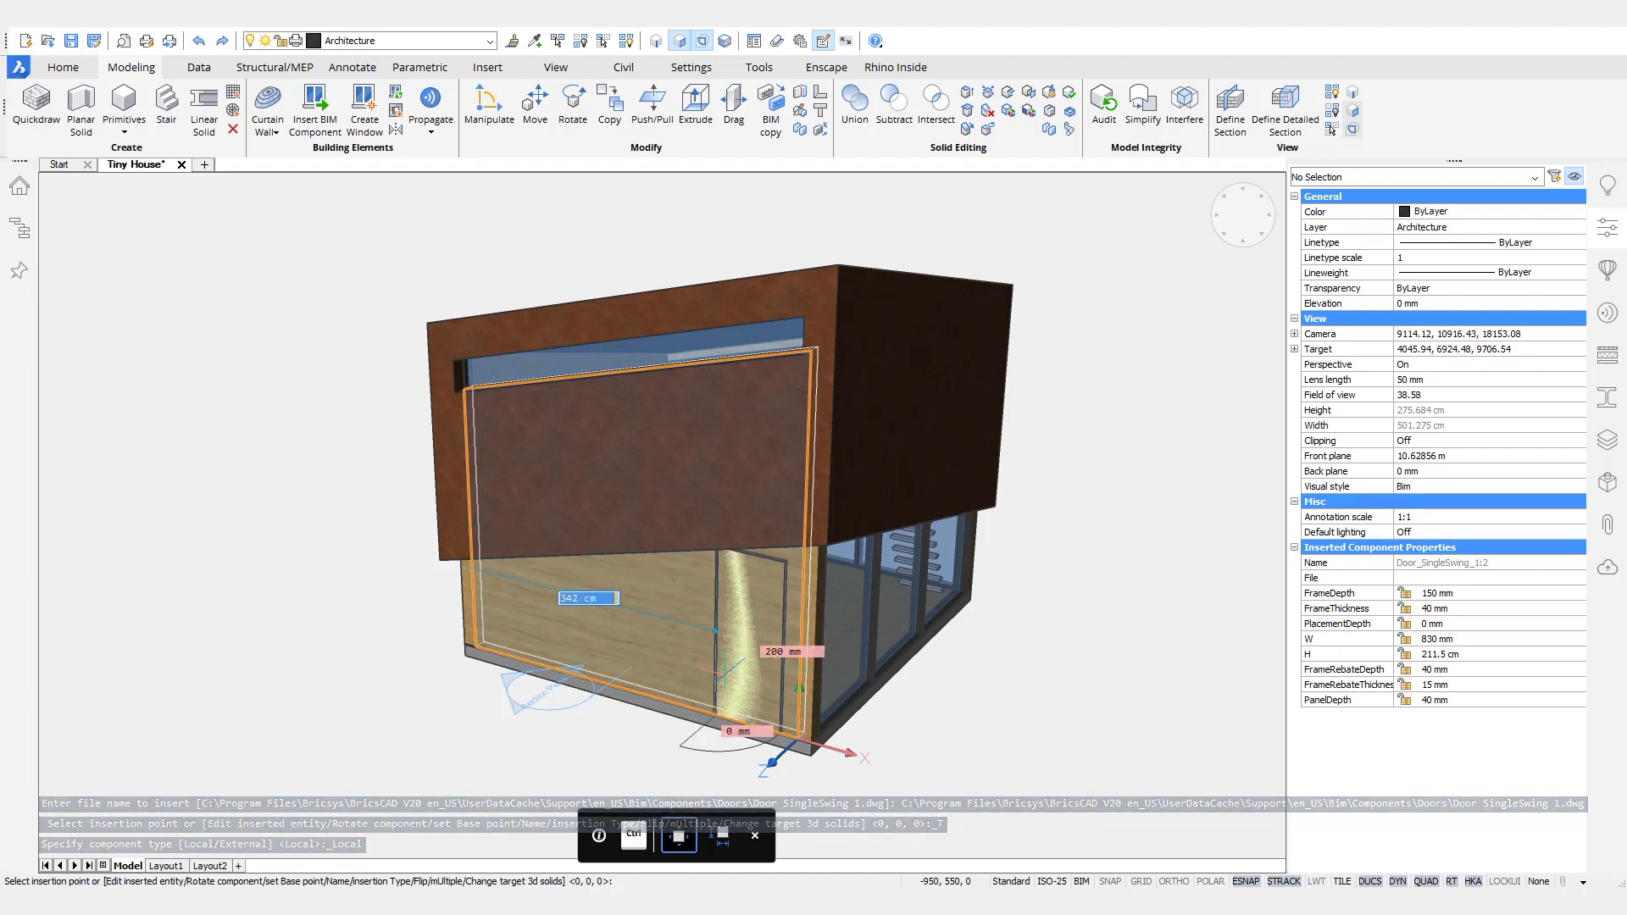
{"action": "left_click", "coordinate": [749, 669]}
- Delete the single-swing door from the pine exterior wall near the glazed corner
{"action": "scroll", "coordinate": [1085, 617], "scroll_direction": "up", "scroll_amount": 10}
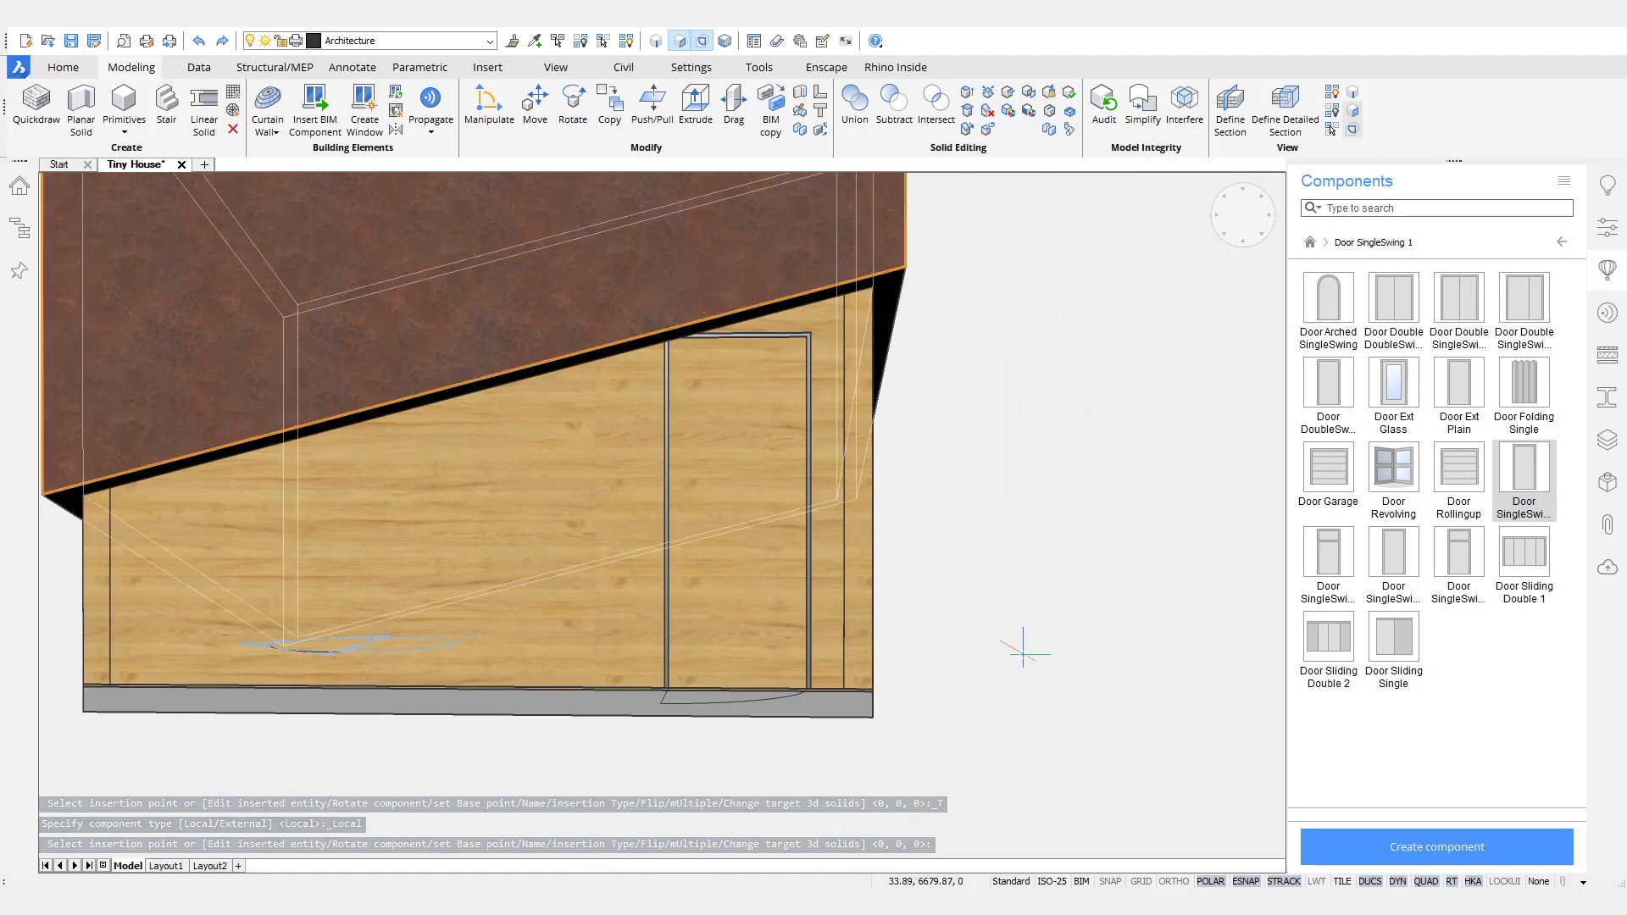
{"action": "middle_click_drag", "start_coordinate": [774, 813], "coordinate": [707, 741], "text": "shift"}
{"action": "left_click", "coordinate": [706, 740]}
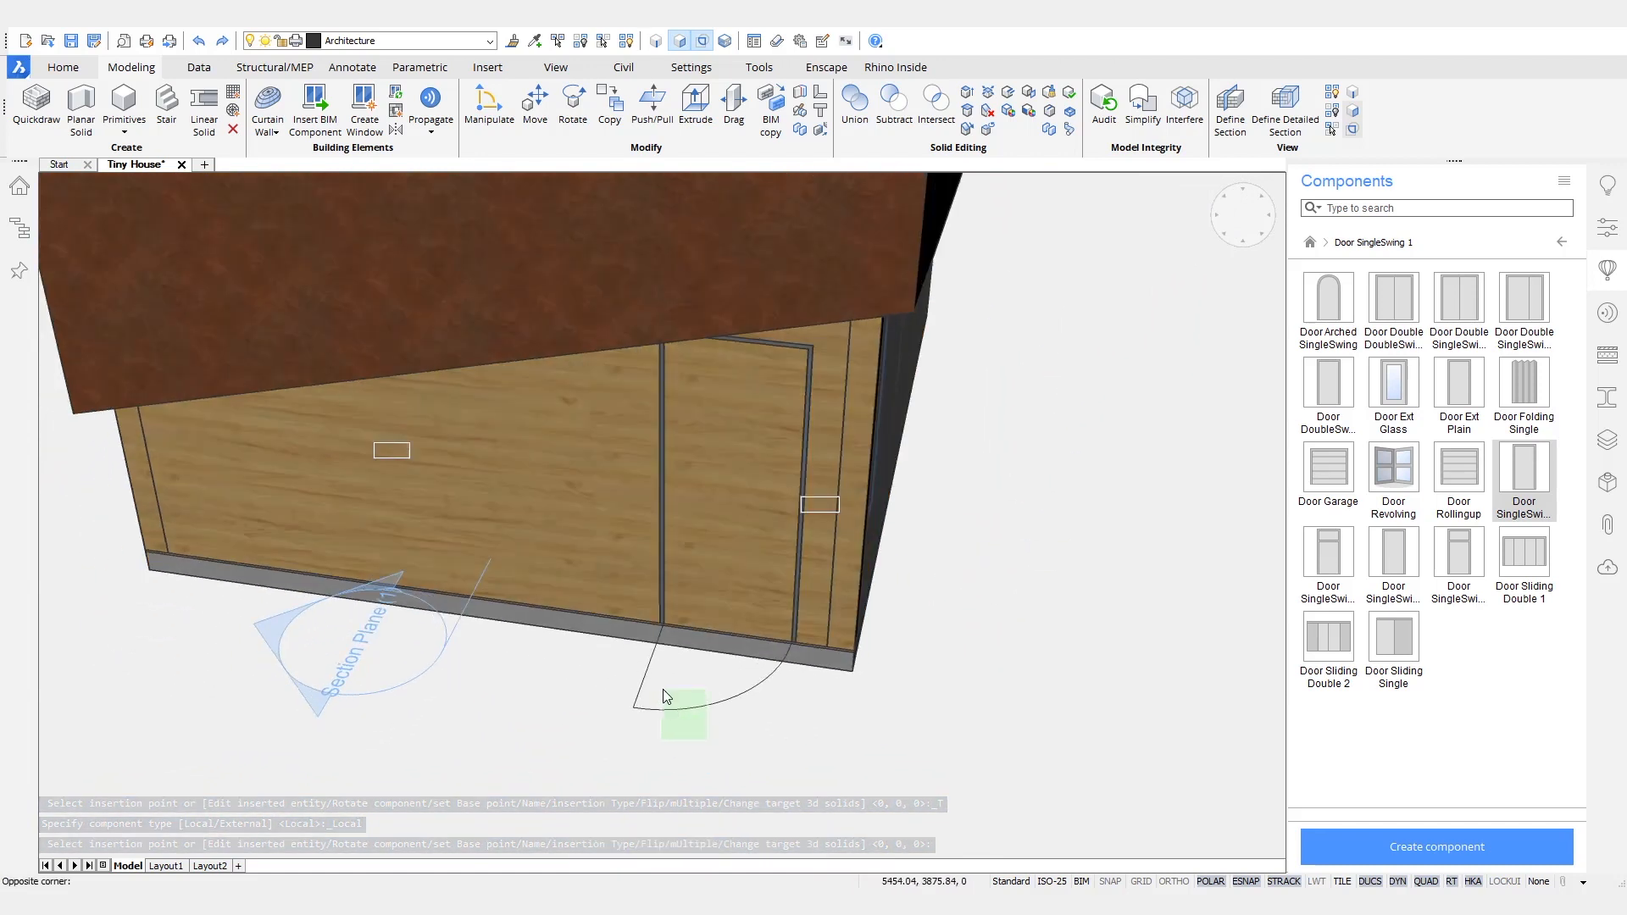
{"action": "left_click", "coordinate": [664, 697]}
{"action": "key", "text": "Delete"}
{"action": "mouse_move", "coordinate": [907, 753]}
{"action": "middle_mouse_down", "text": "shift"}
{"action": "mouse_move", "coordinate": [801, 725]}
{"action": "mouse_move", "coordinate": [885, 746]}
{"action": "middle_mouse_up", "text": "shift"}
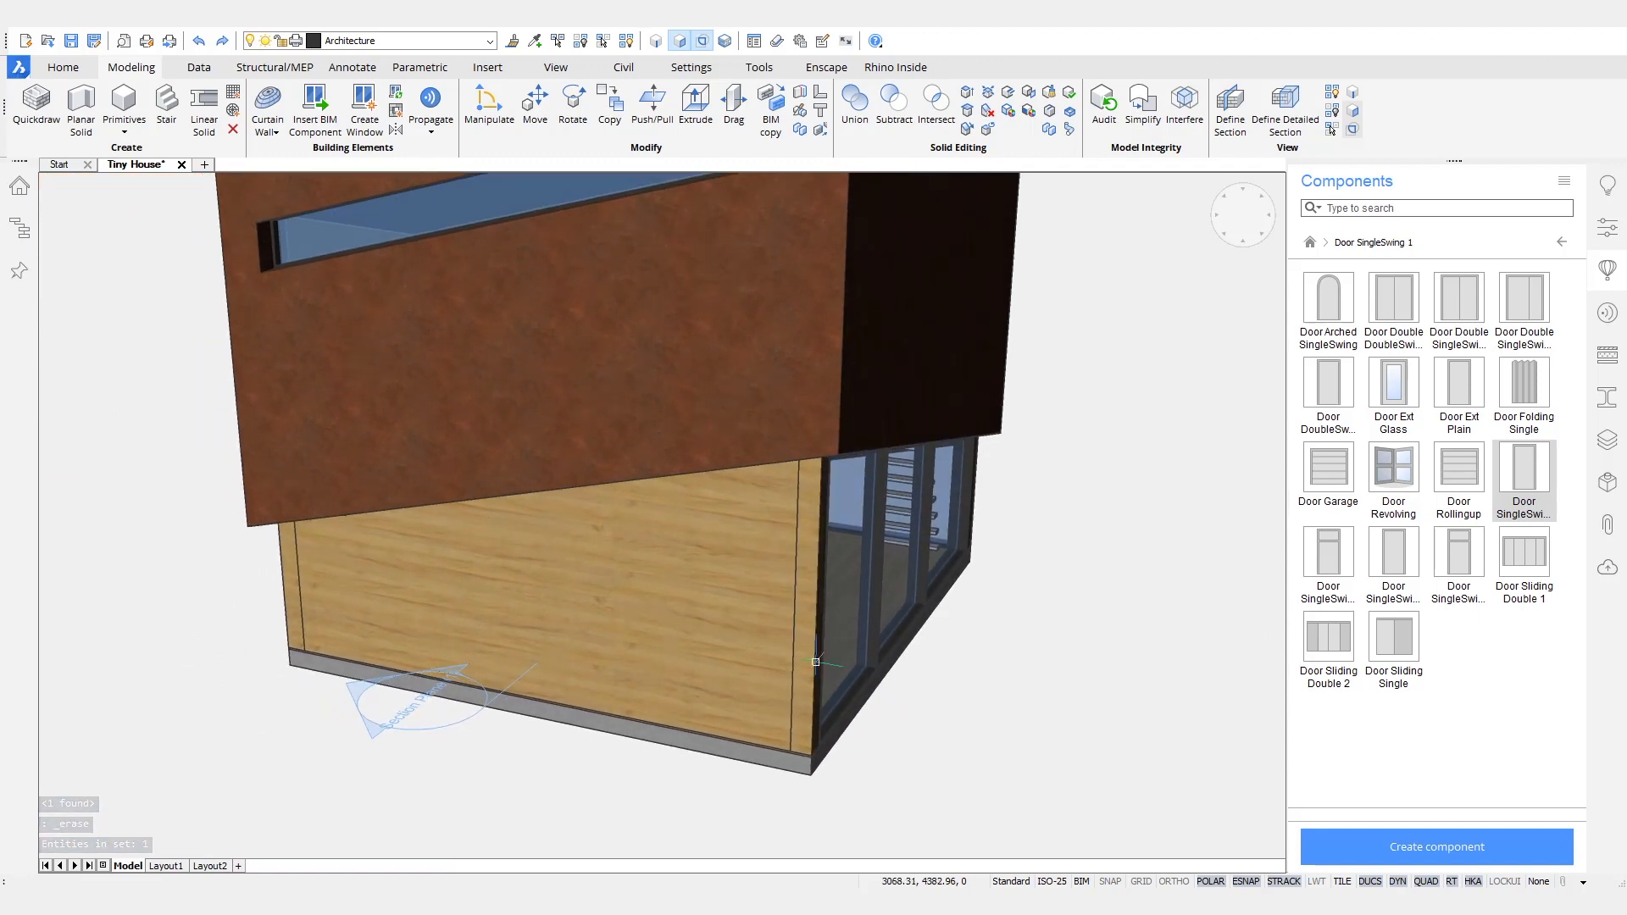
- Create a new drawing from the BIM-Window-metric.dwt template
{"action": "left_click", "coordinate": [17, 68]}
{"action": "left_click", "coordinate": [61, 107]}
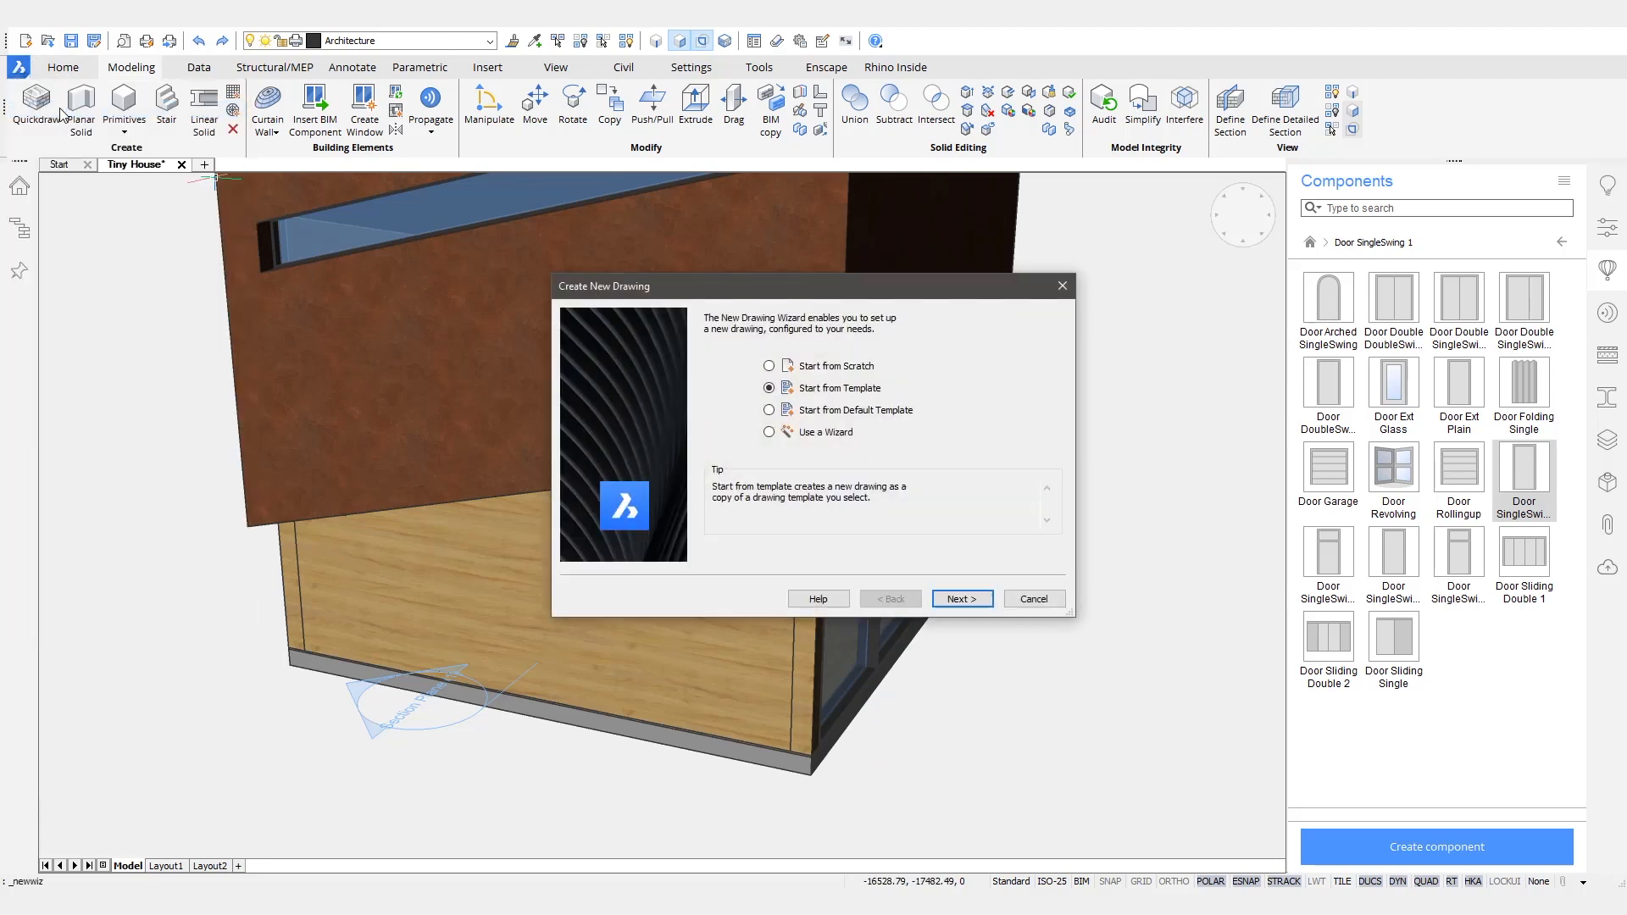
{"action": "left_click", "coordinate": [962, 599]}
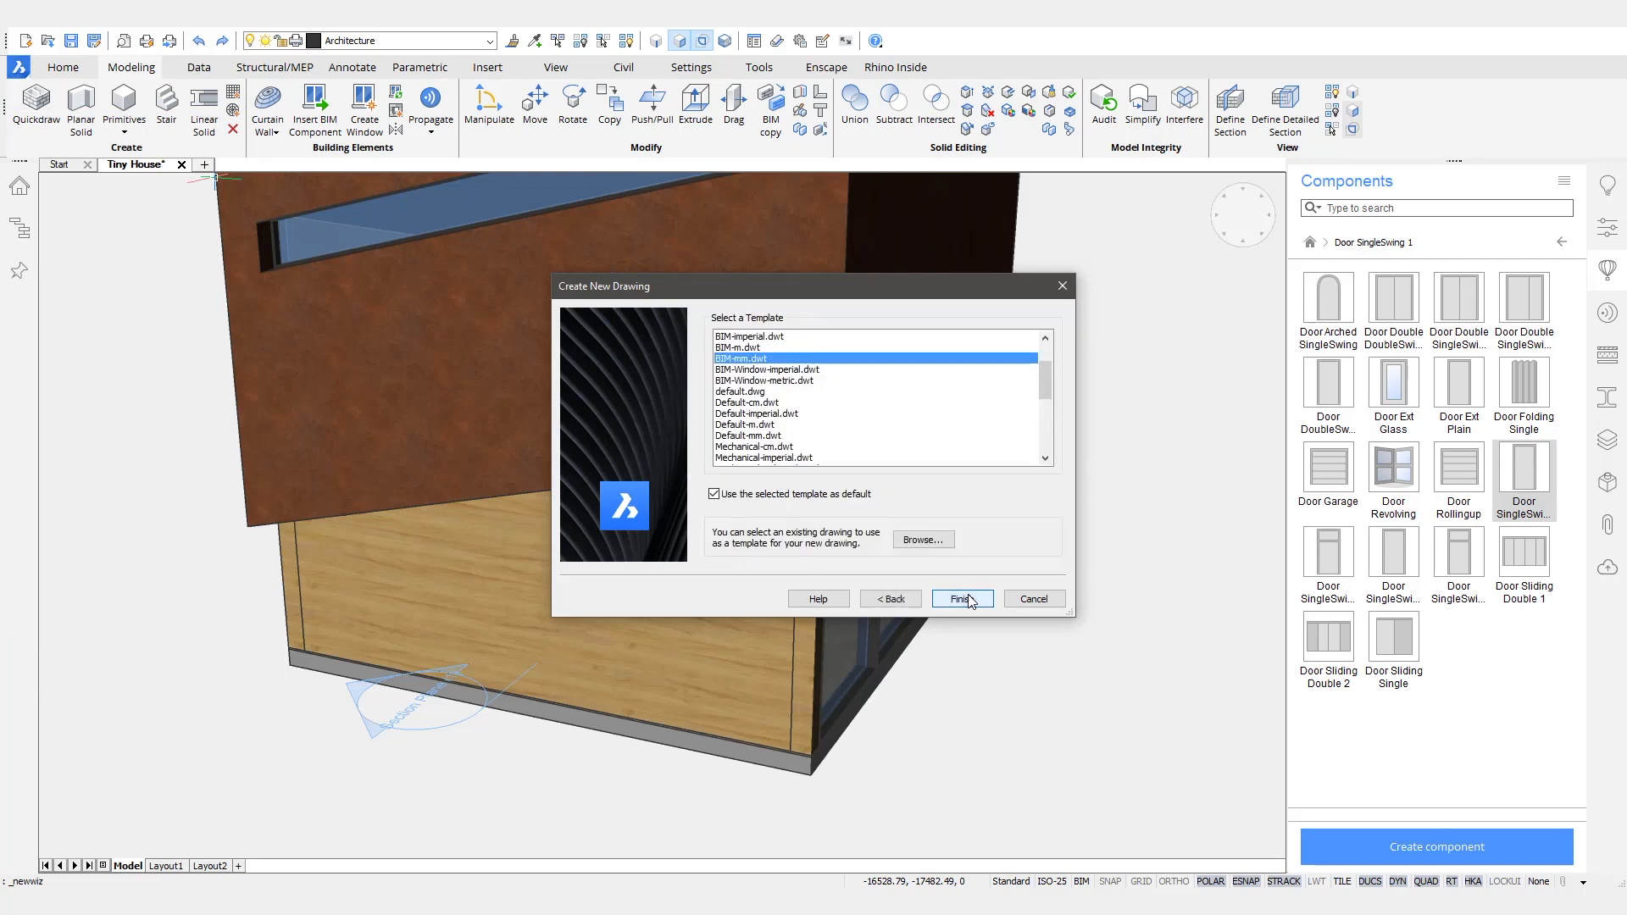
{"action": "left_click", "coordinate": [804, 382]}
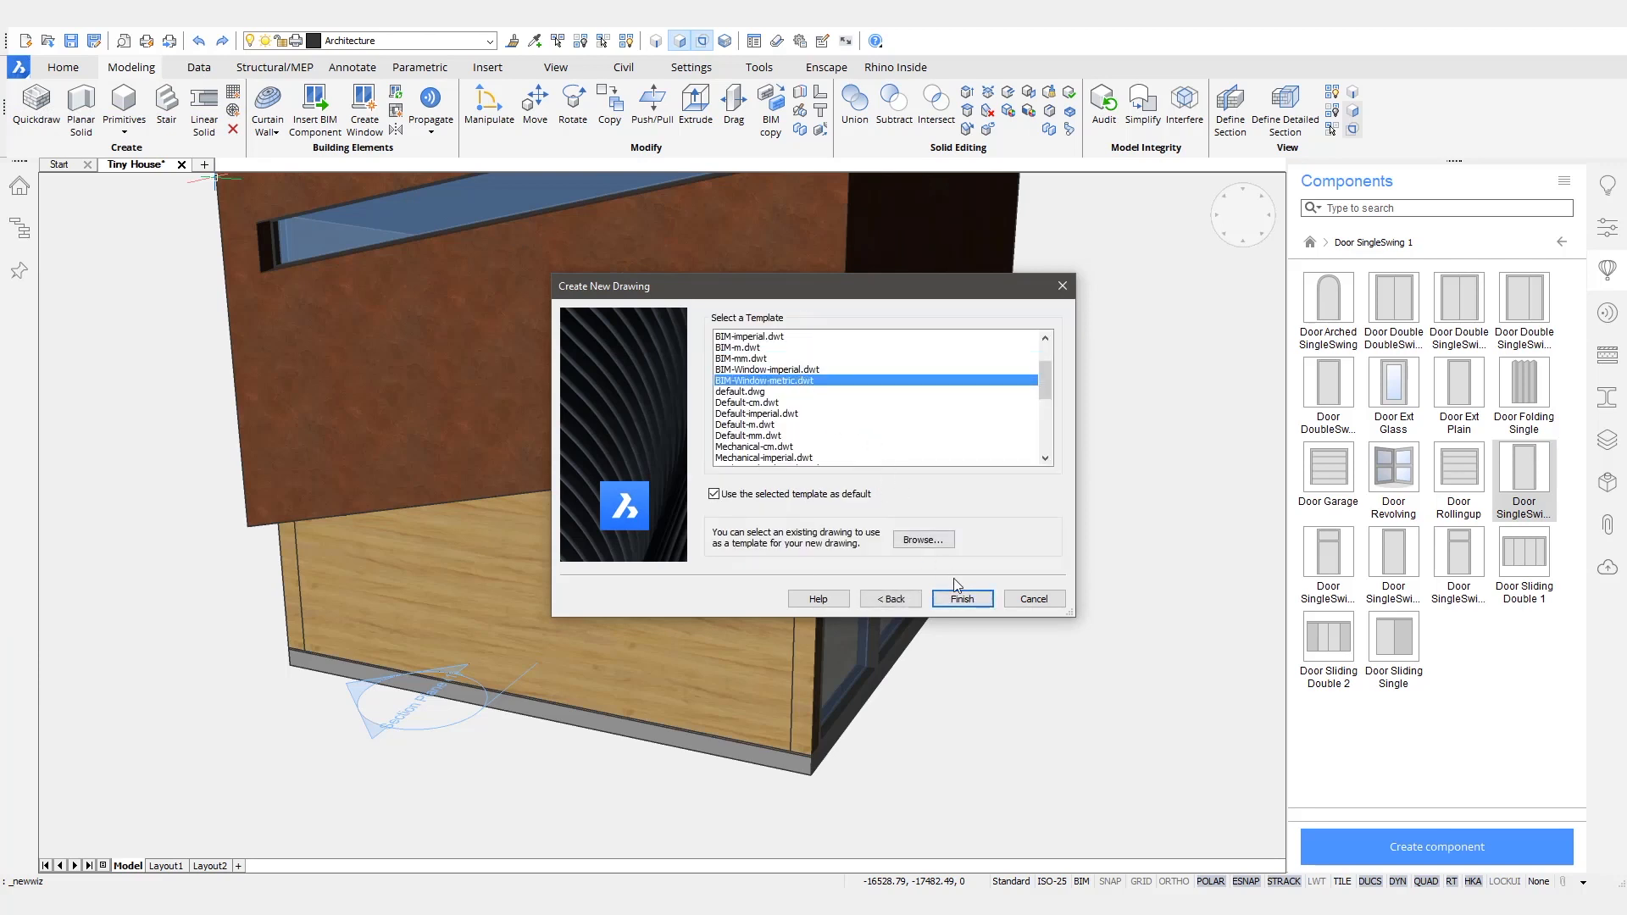
{"action": "left_click", "coordinate": [962, 599]}
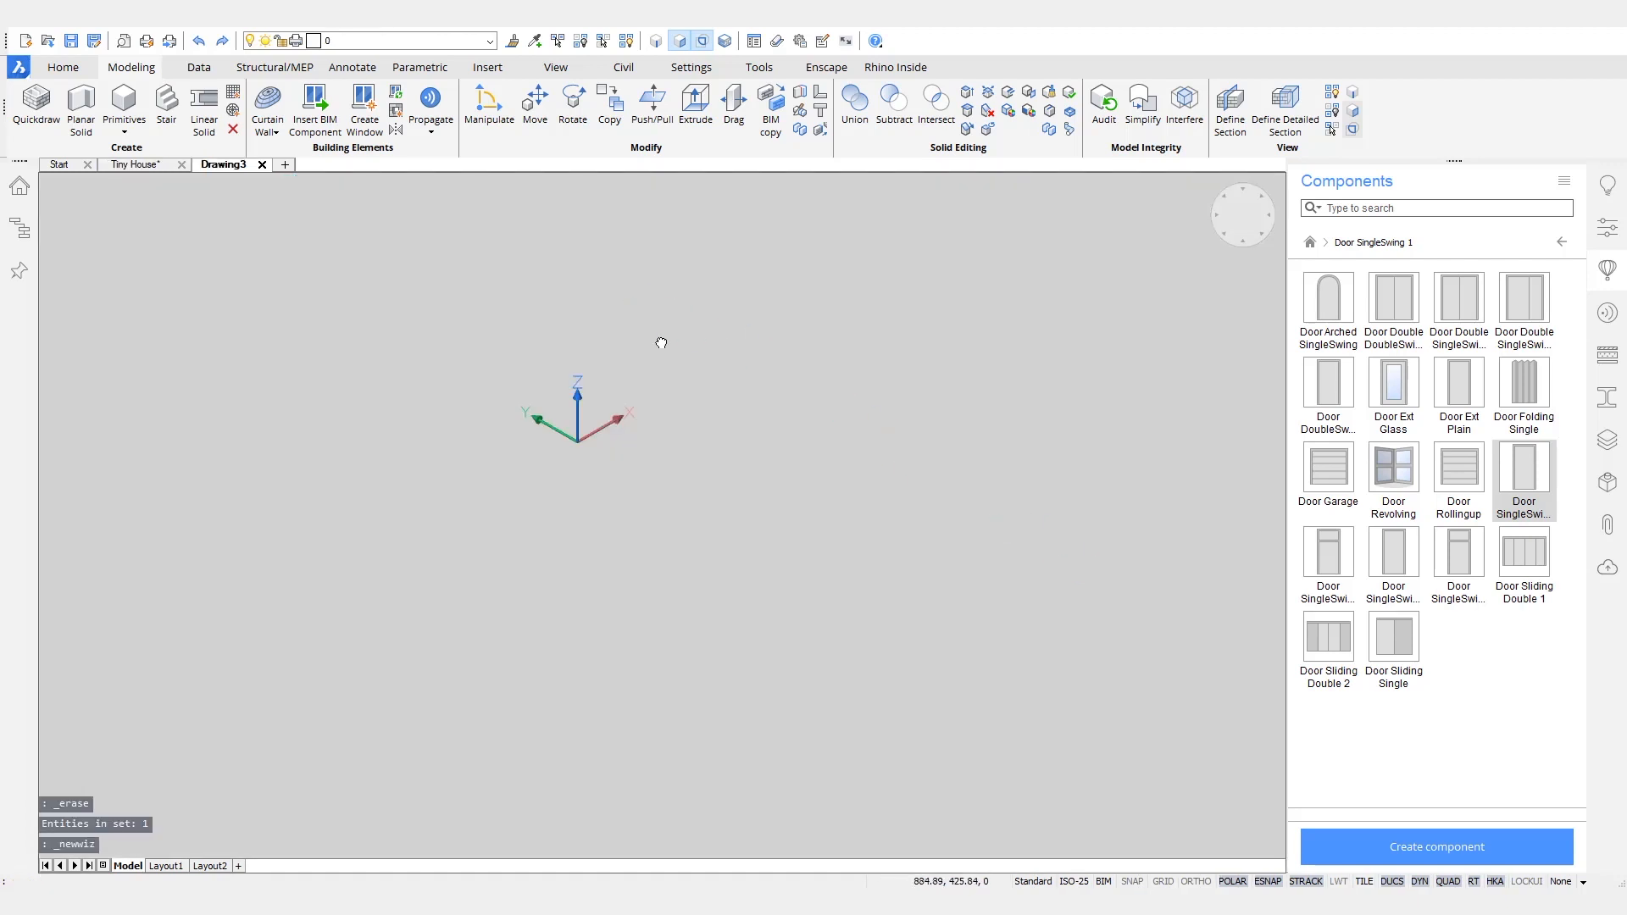
{"action": "middle_click_drag", "start_coordinate": [661, 344], "coordinate": [748, 519]}
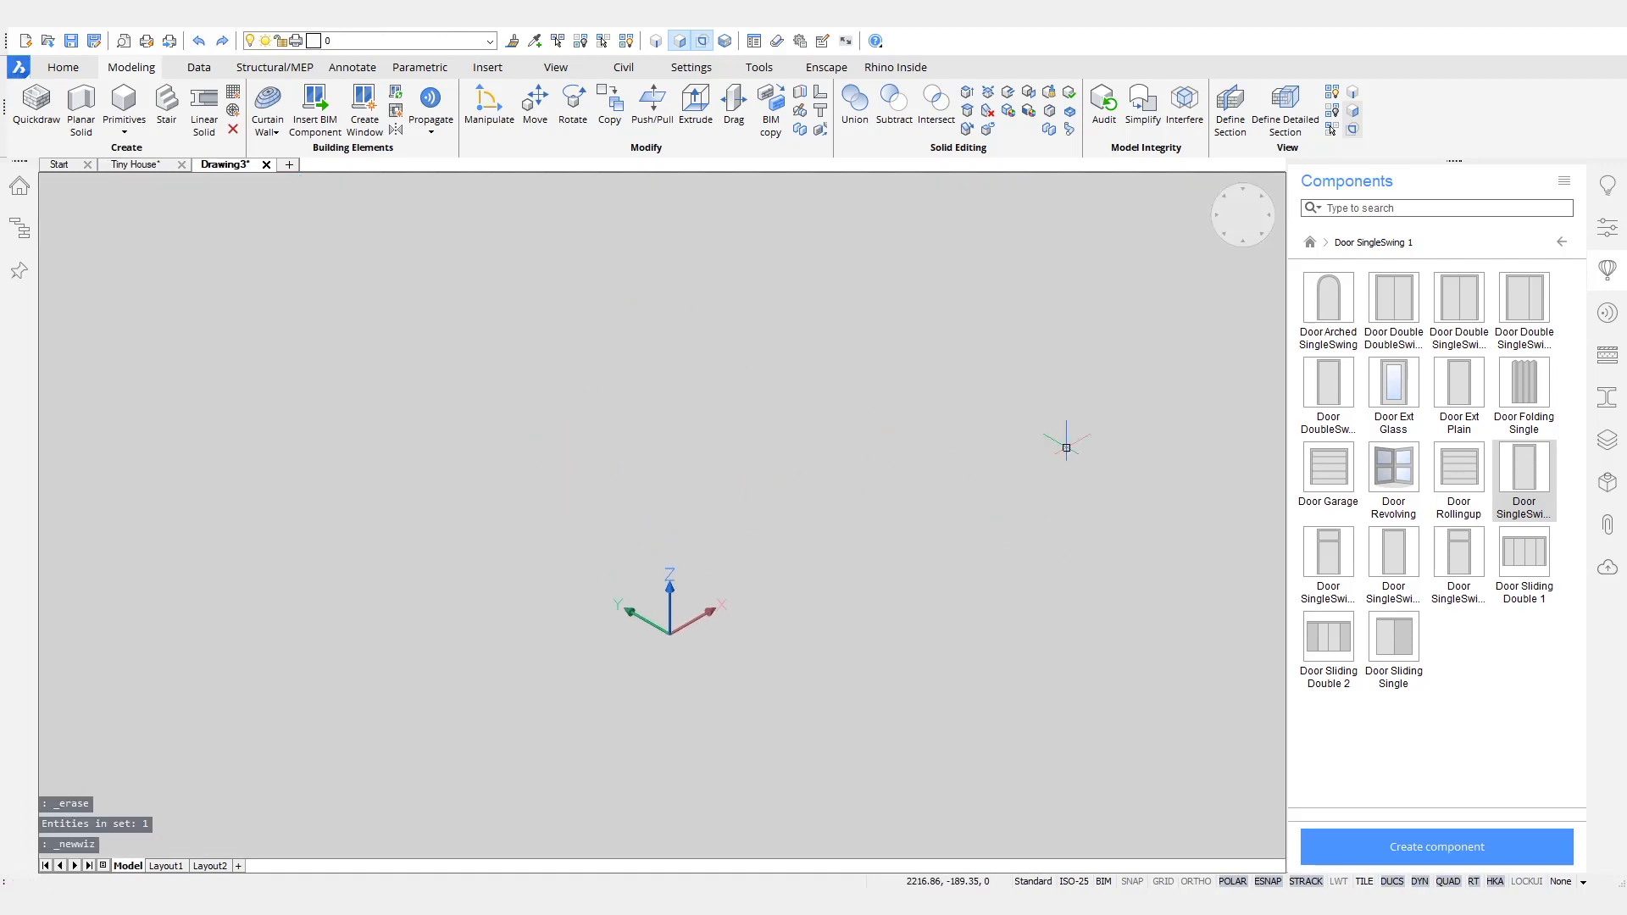
- Make BC_SUBTRACT the current layer and draw a box from 0,0,0 measuring 800 by 2000 mm and 500 mm deep, extending downward
{"action": "left_click", "coordinate": [1608, 440]}
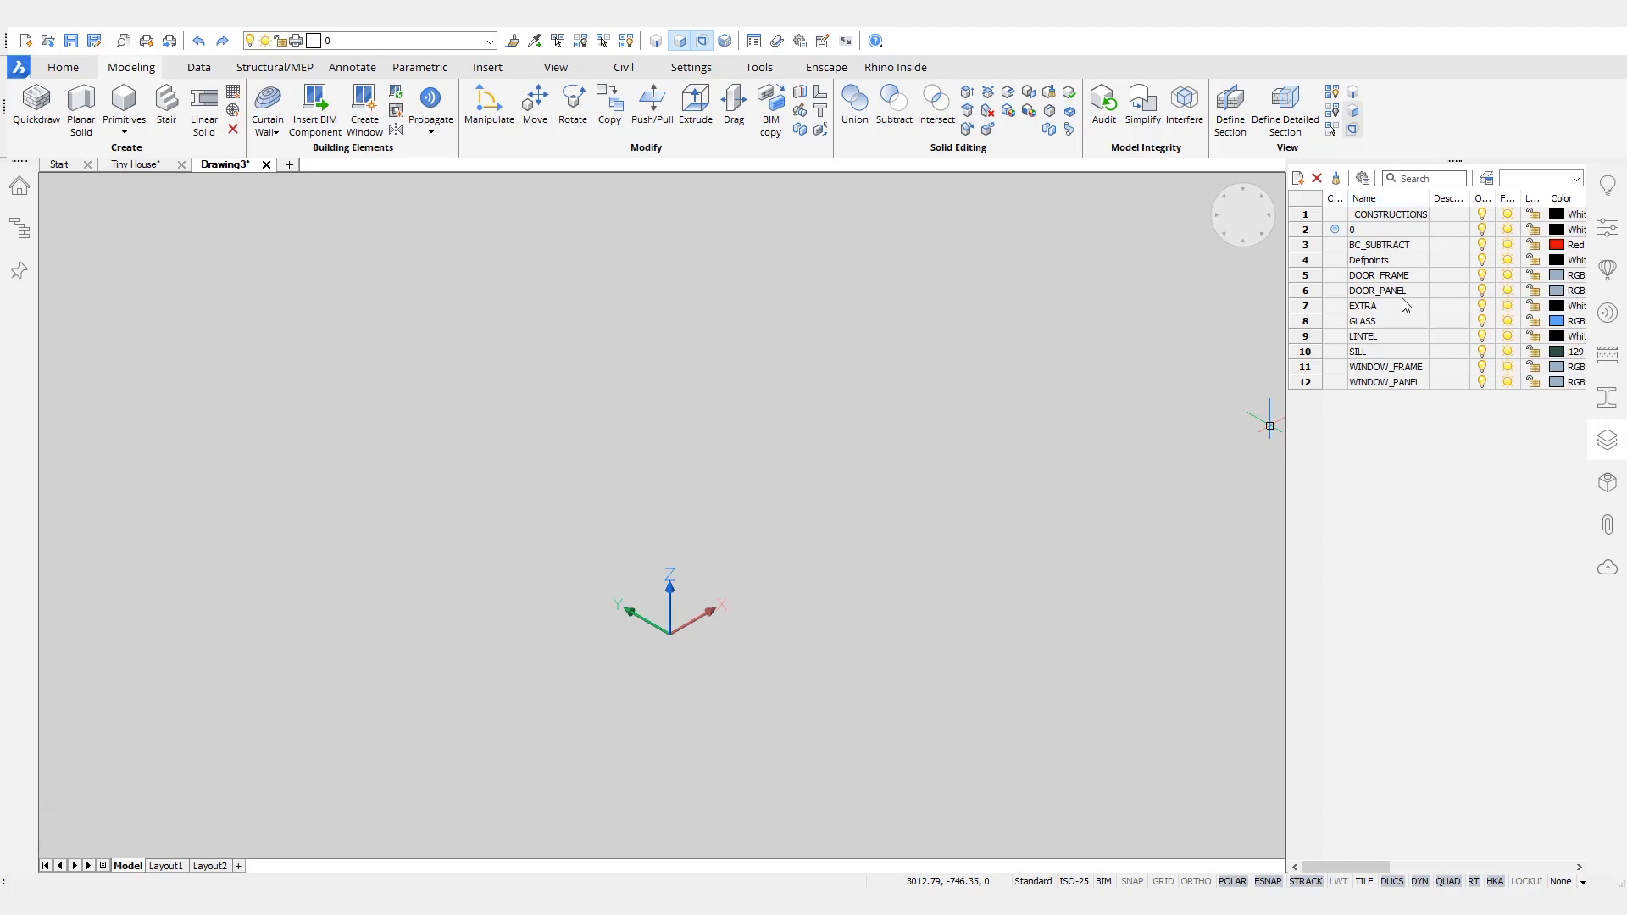
{"action": "left_click", "coordinate": [1341, 244]}
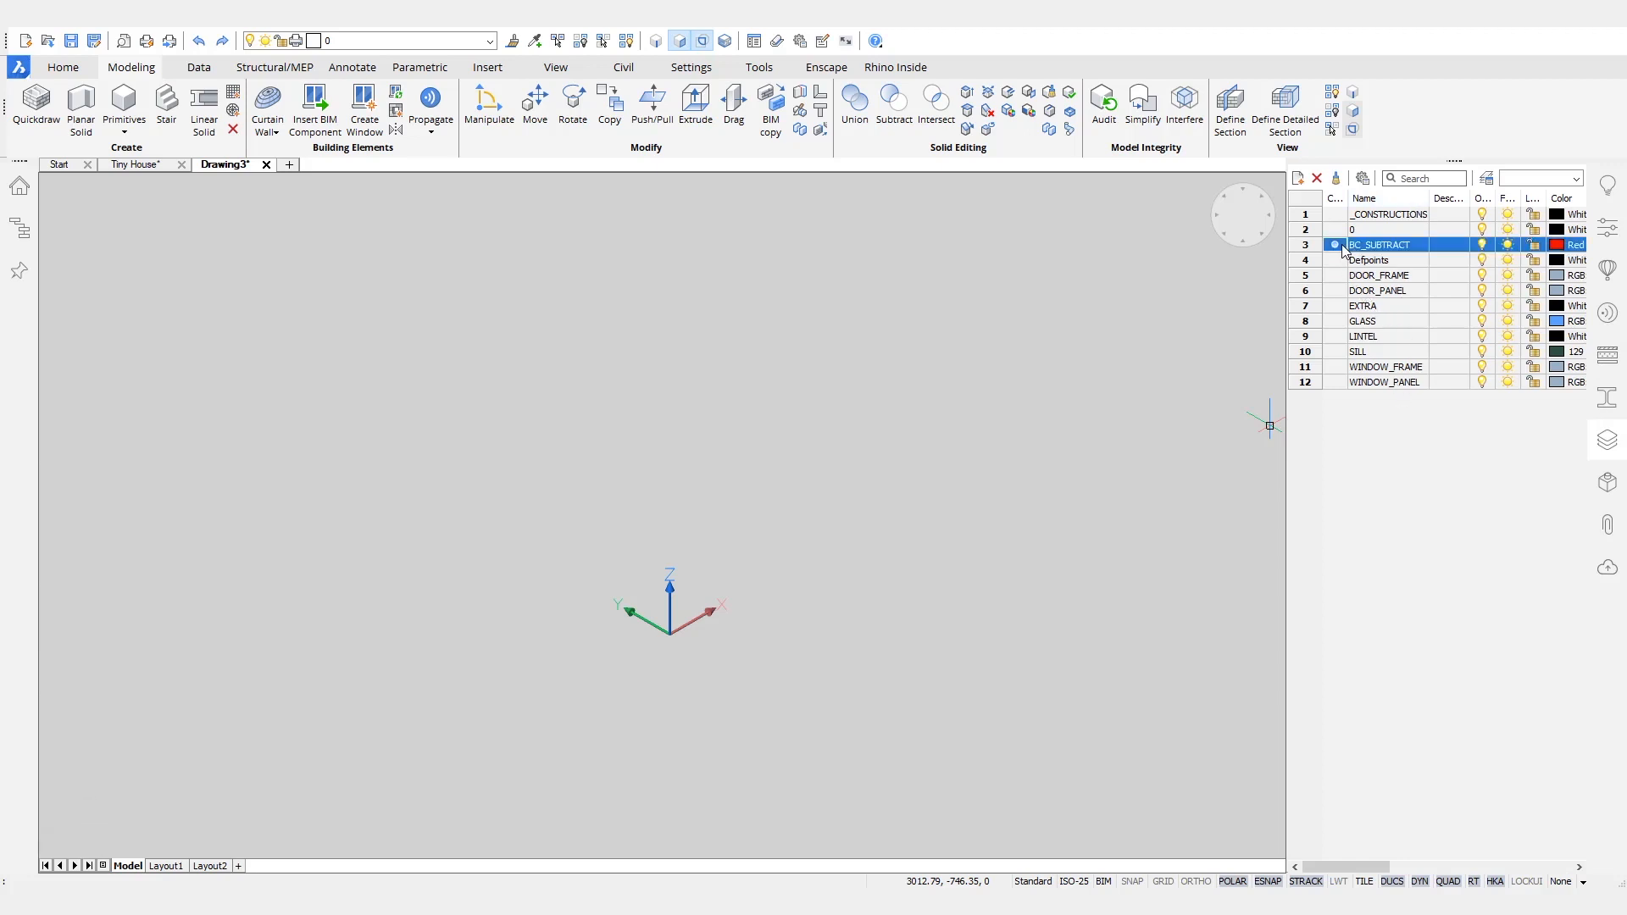
{"action": "right_click", "coordinate": [798, 408]}
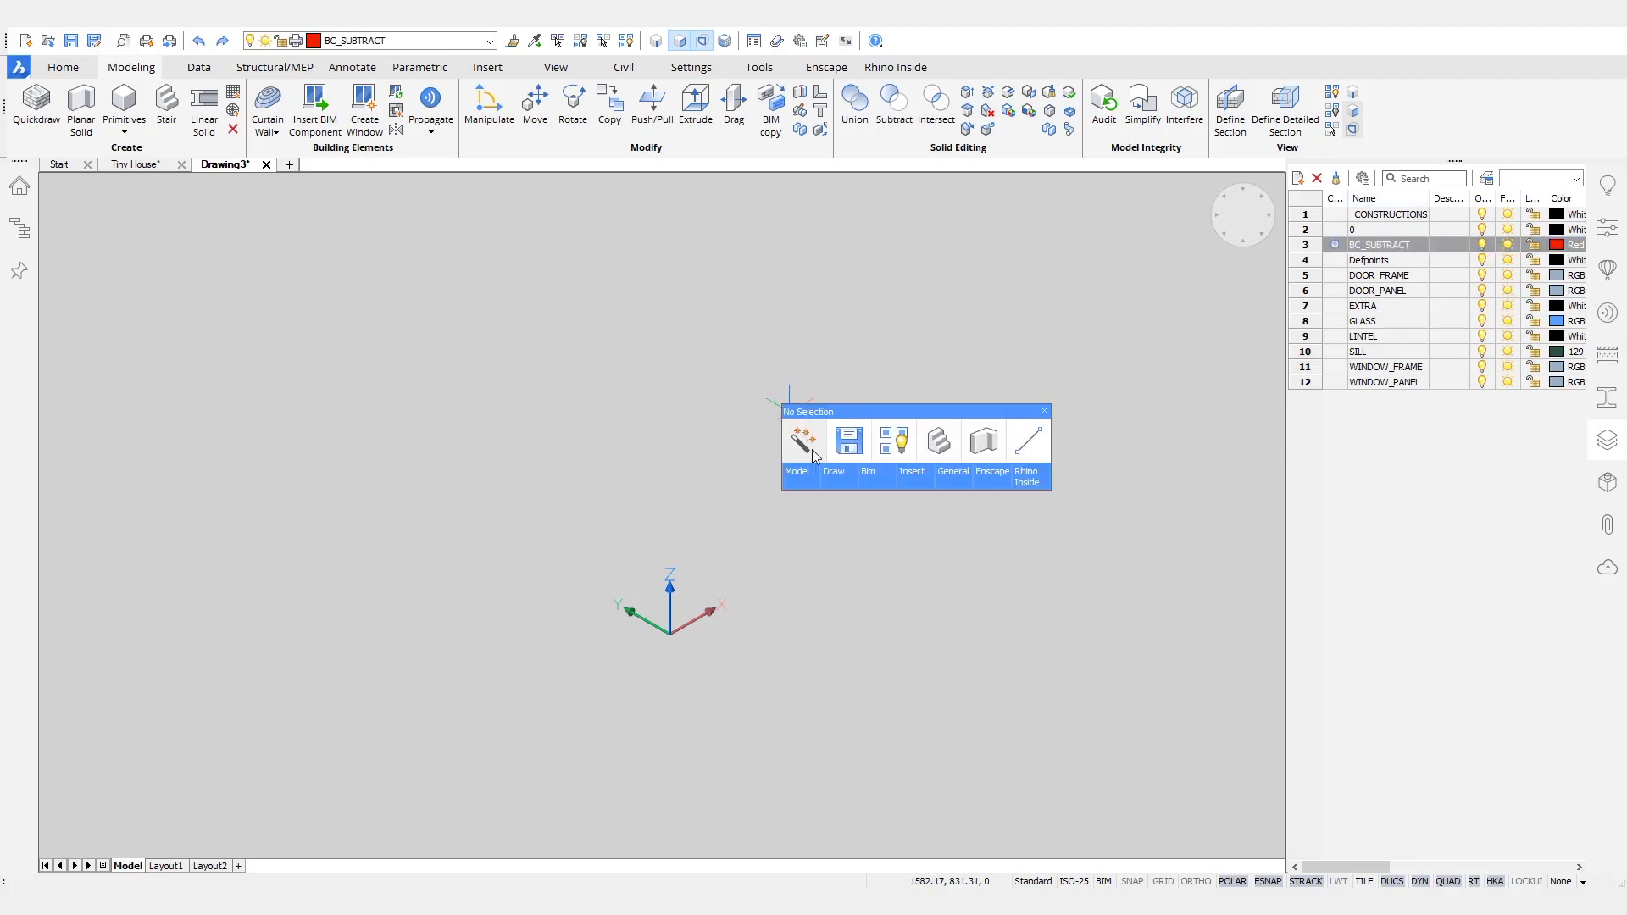
{"action": "mouse_move", "coordinate": [811, 455]}
{"action": "left_click", "coordinate": [846, 513]}
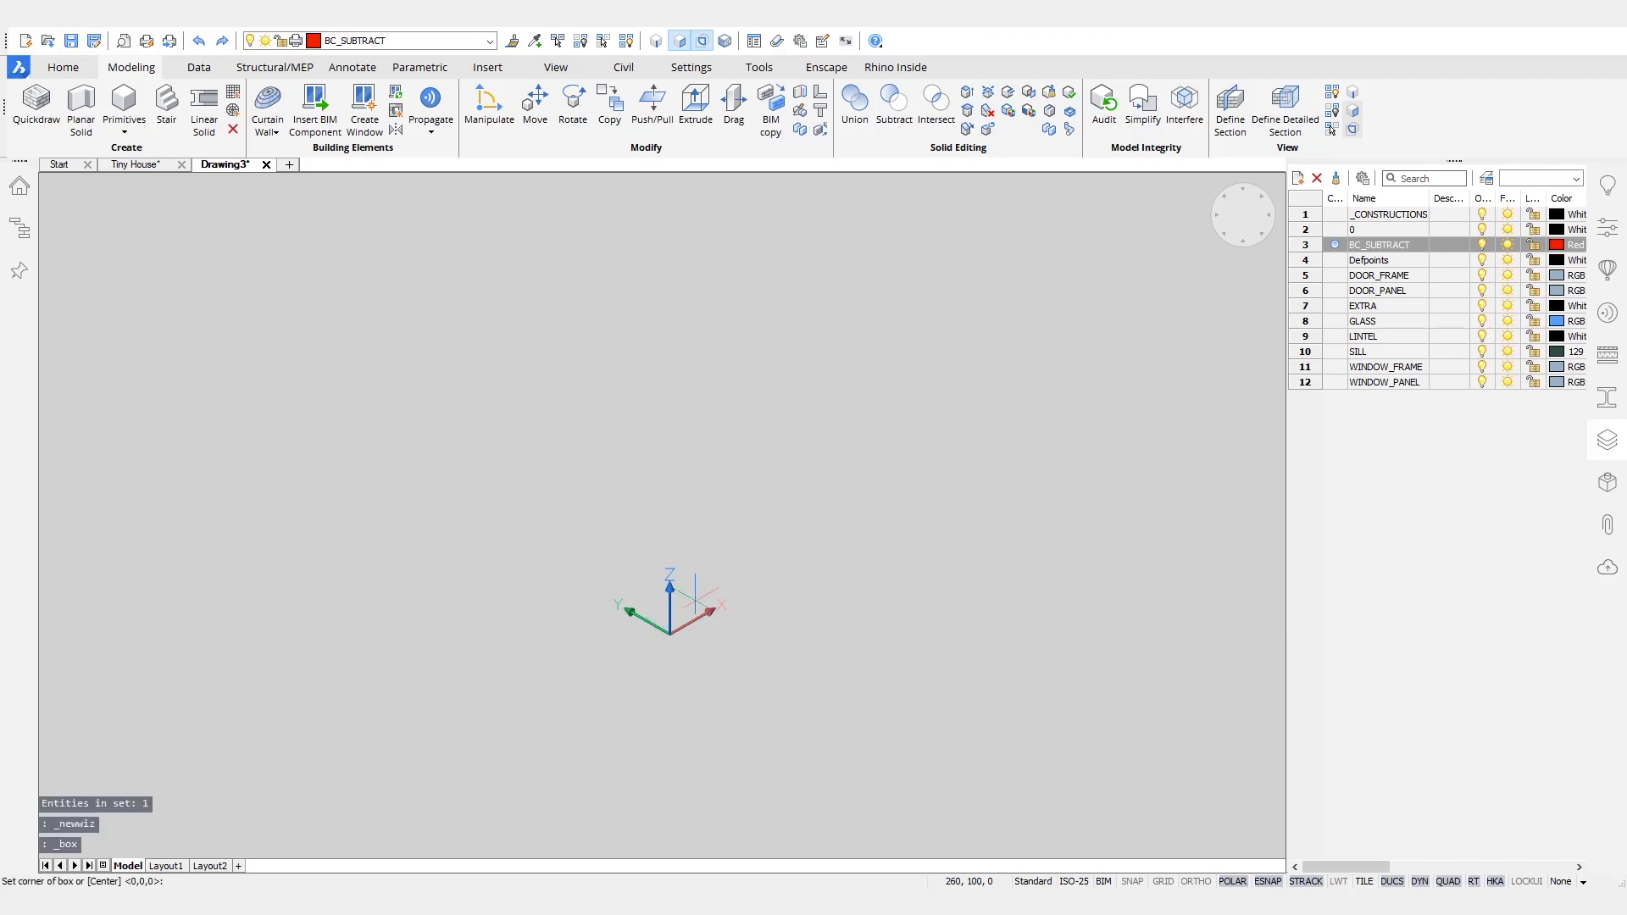
{"action": "type", "text": "0,0,0"}
{"action": "key", "text": "Return"}
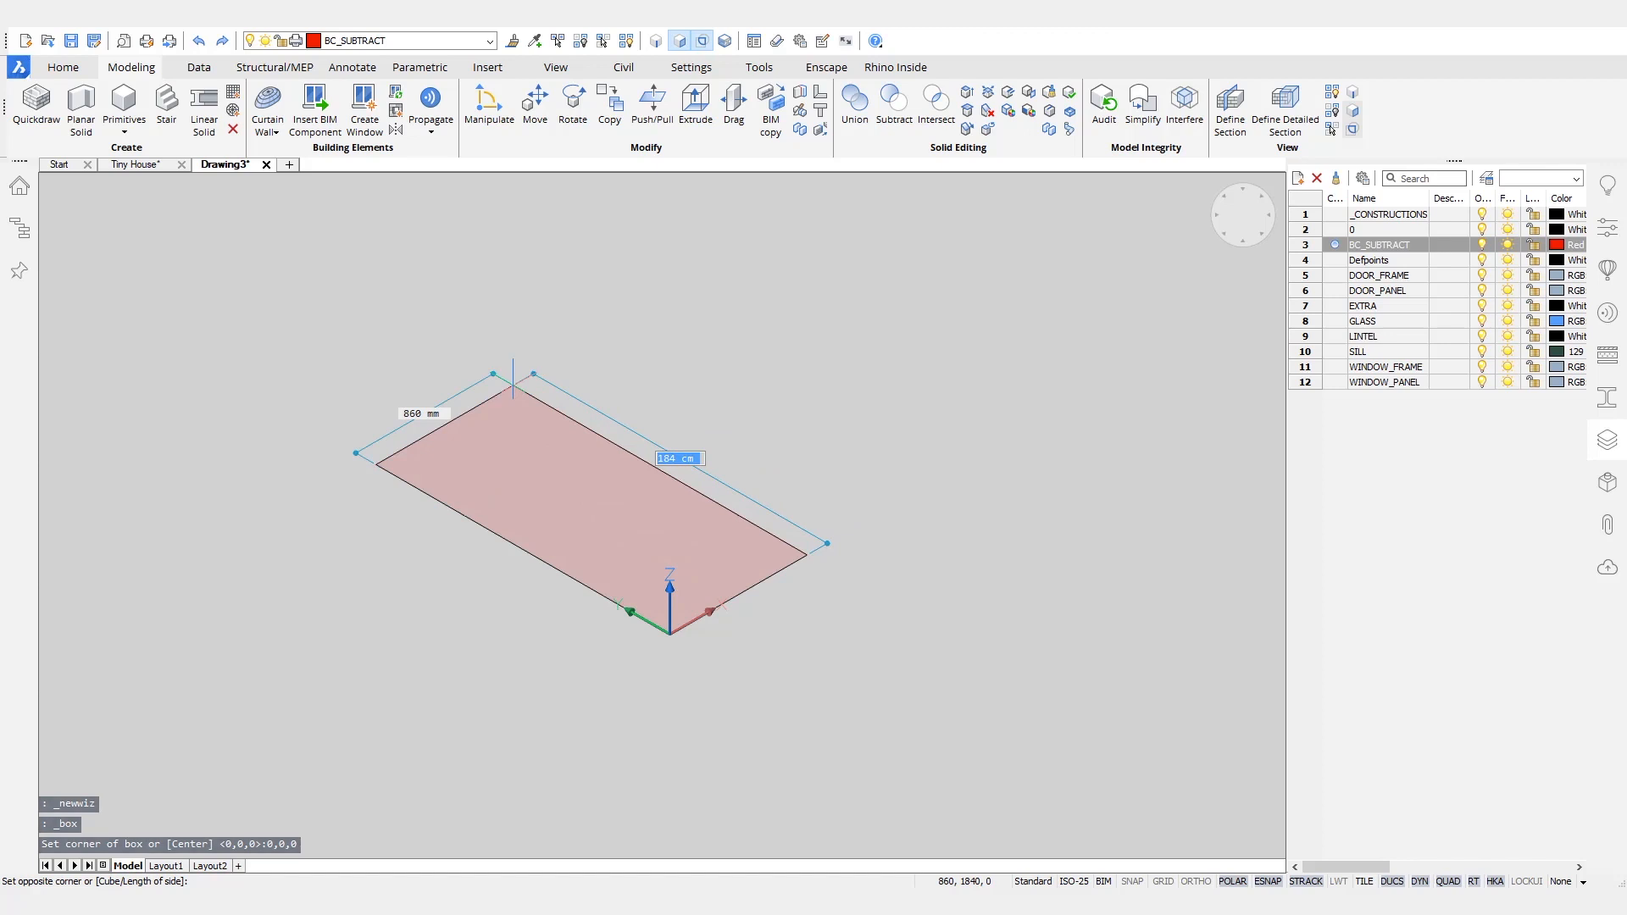
{"action": "type", "text": "2000"}
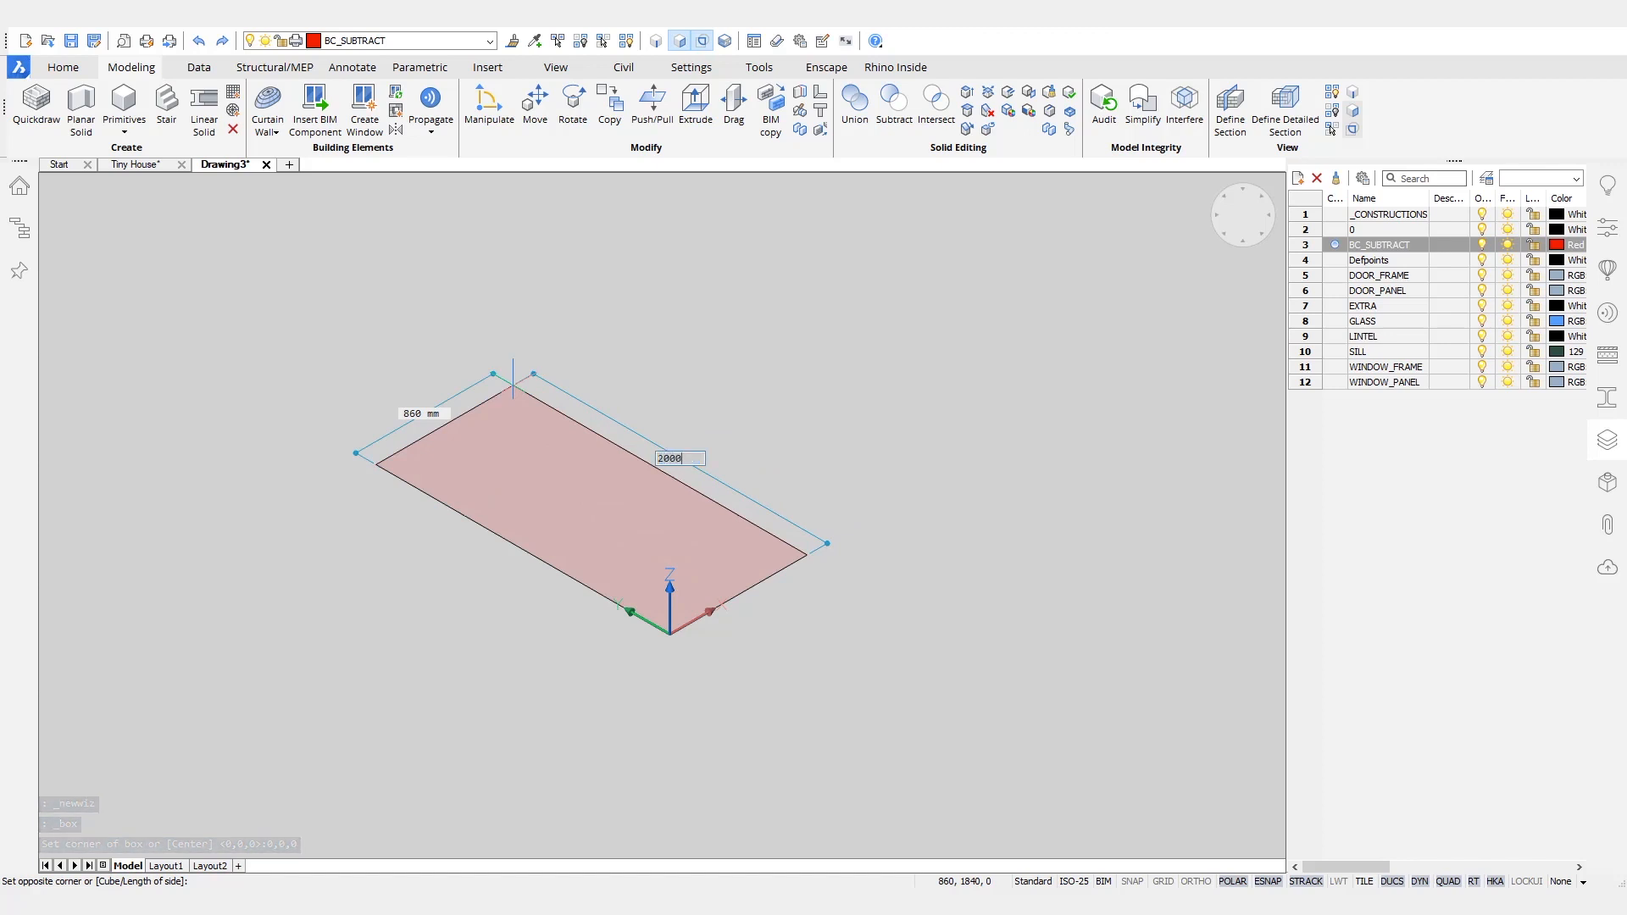
{"action": "key", "text": "Tab"}
{"action": "key", "text": "Tab"}
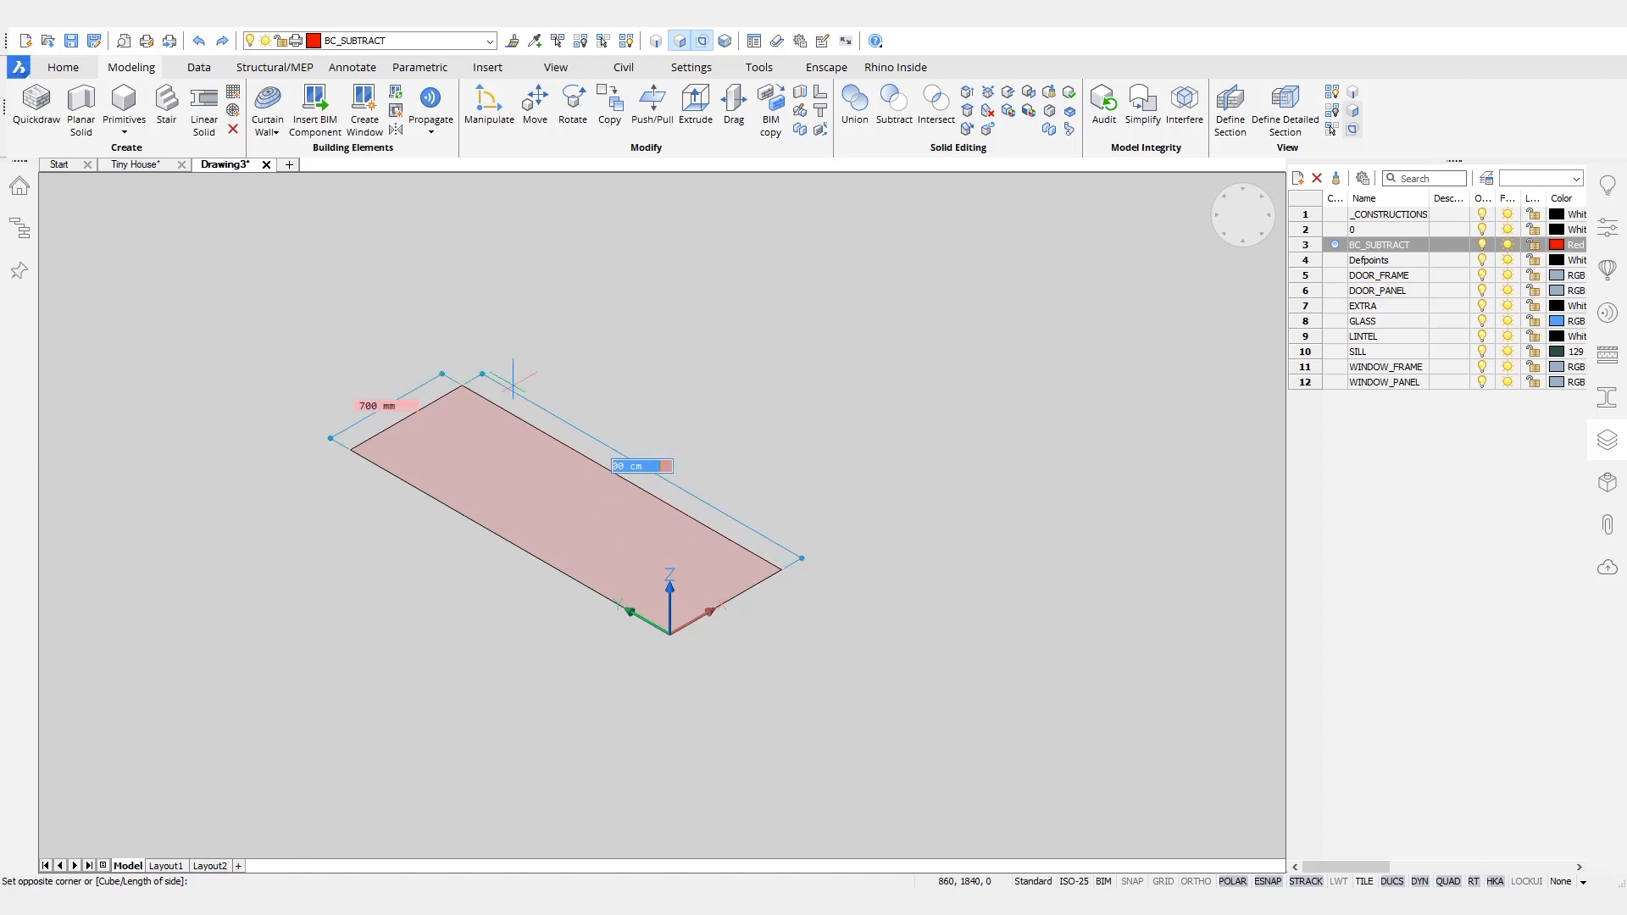
{"action": "key", "text": "Tab"}
{"action": "type", "text": "800"}
{"action": "key", "text": "Tab"}
{"action": "key", "text": "Return"}
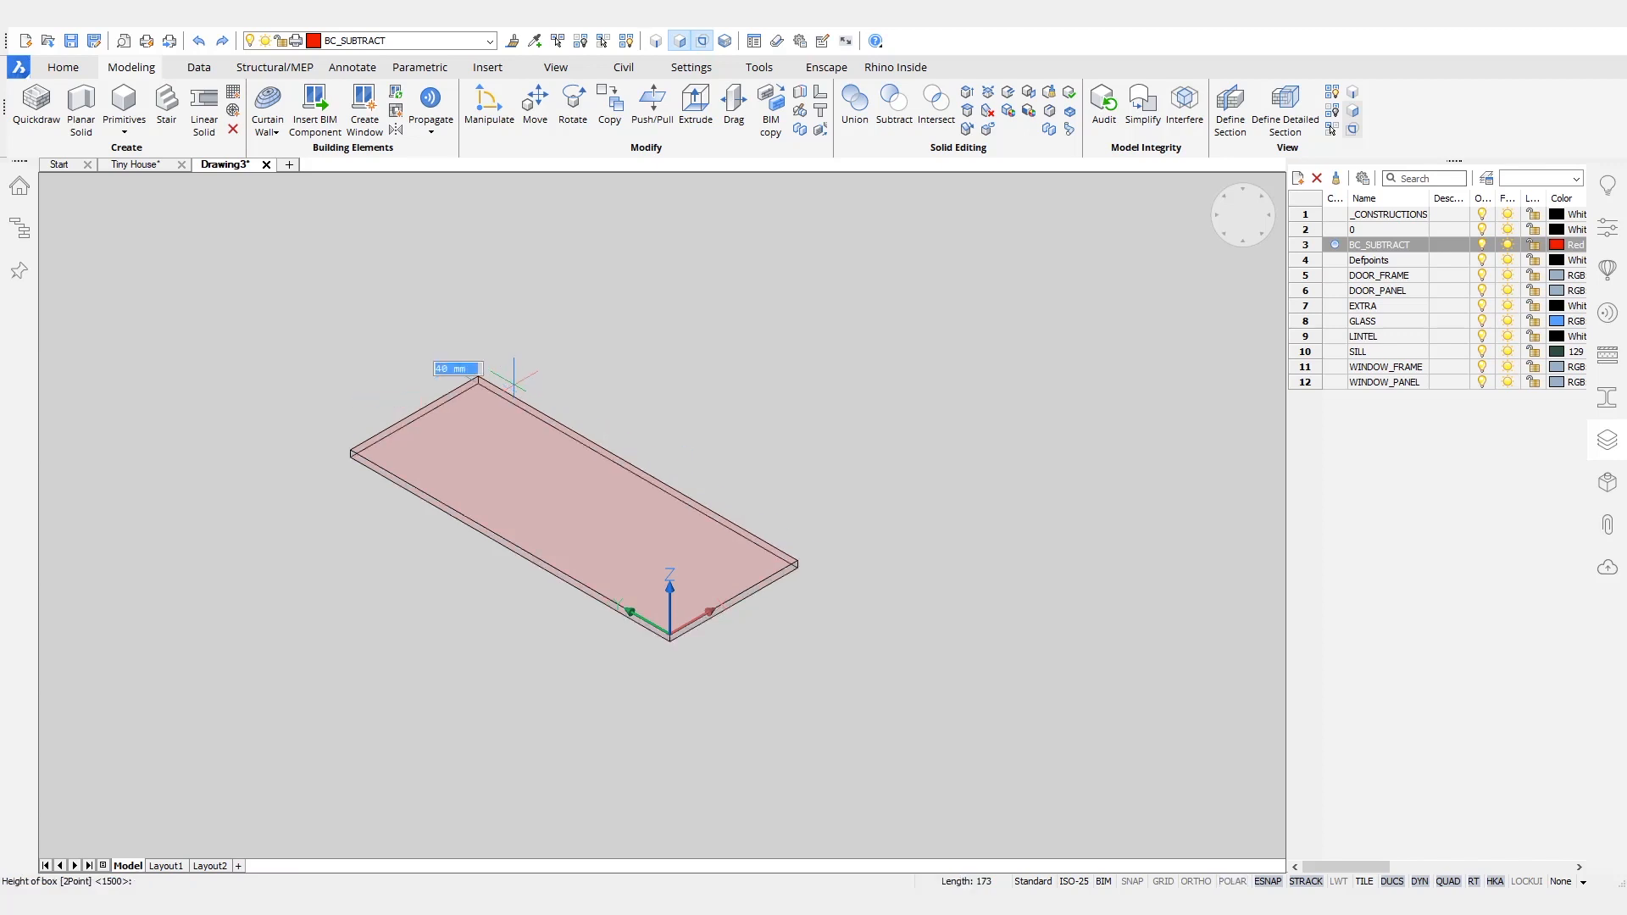
{"action": "type", "text": "500"}
{"action": "key", "text": "Return"}
- Rotate the box's short end face farthest from the origin about its vertical edge so that end becomes slanted
{"action": "middle_click_drag", "start_coordinate": [941, 416], "coordinate": [795, 666], "text": "shift"}
{"action": "right_click", "coordinate": [797, 667]}
{"action": "left_click", "coordinate": [818, 673]}
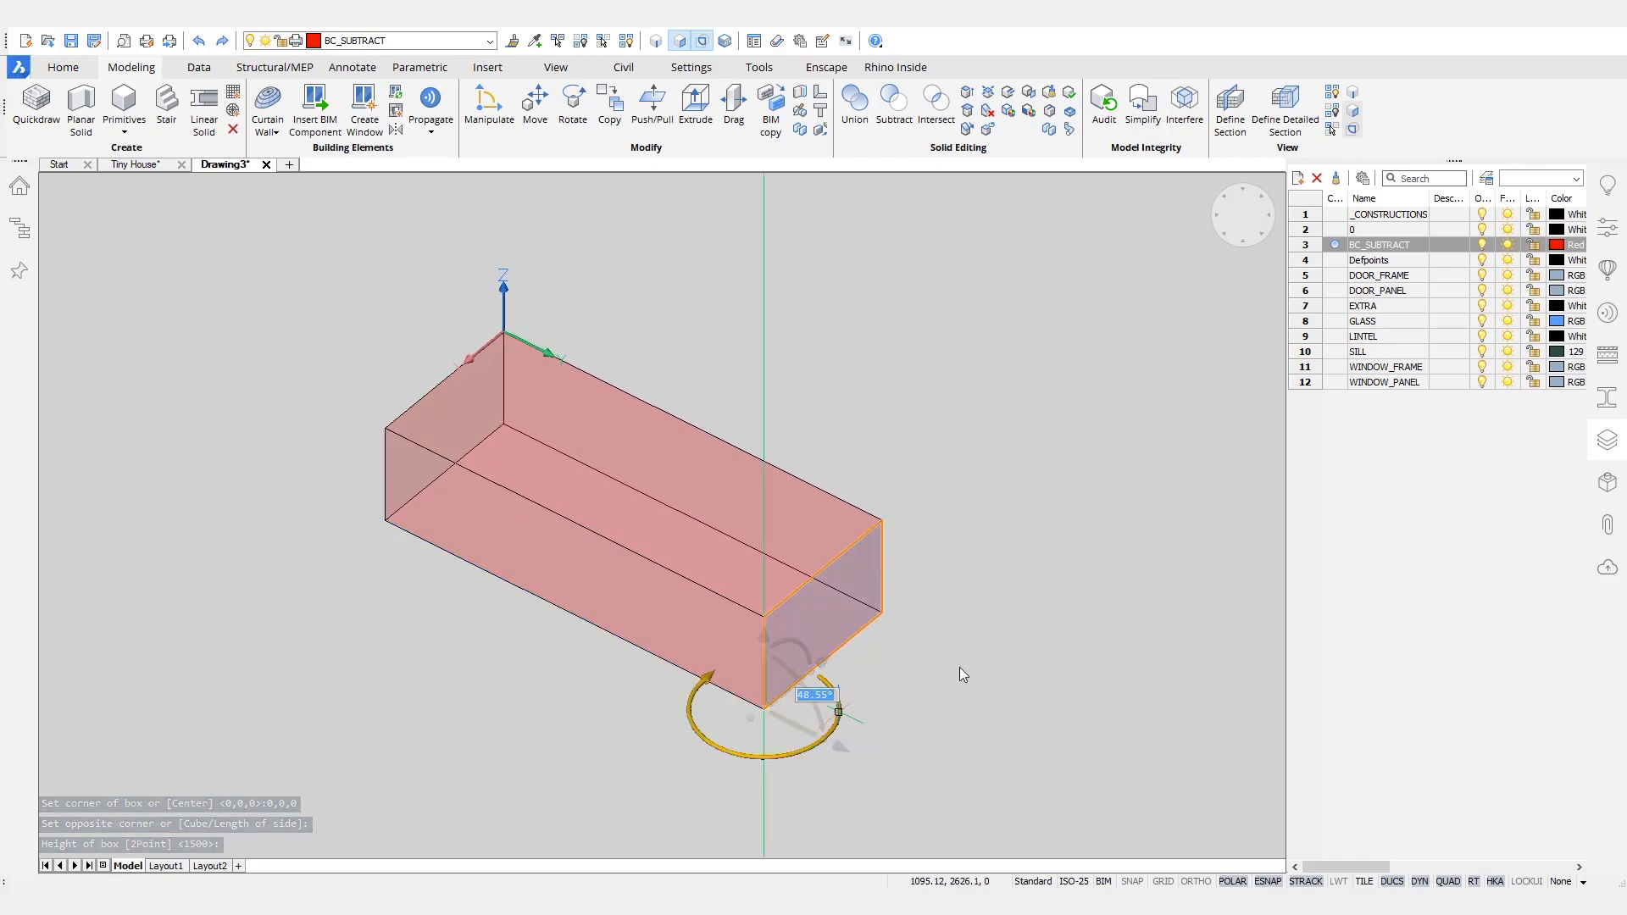
{"action": "left_click", "coordinate": [995, 316]}
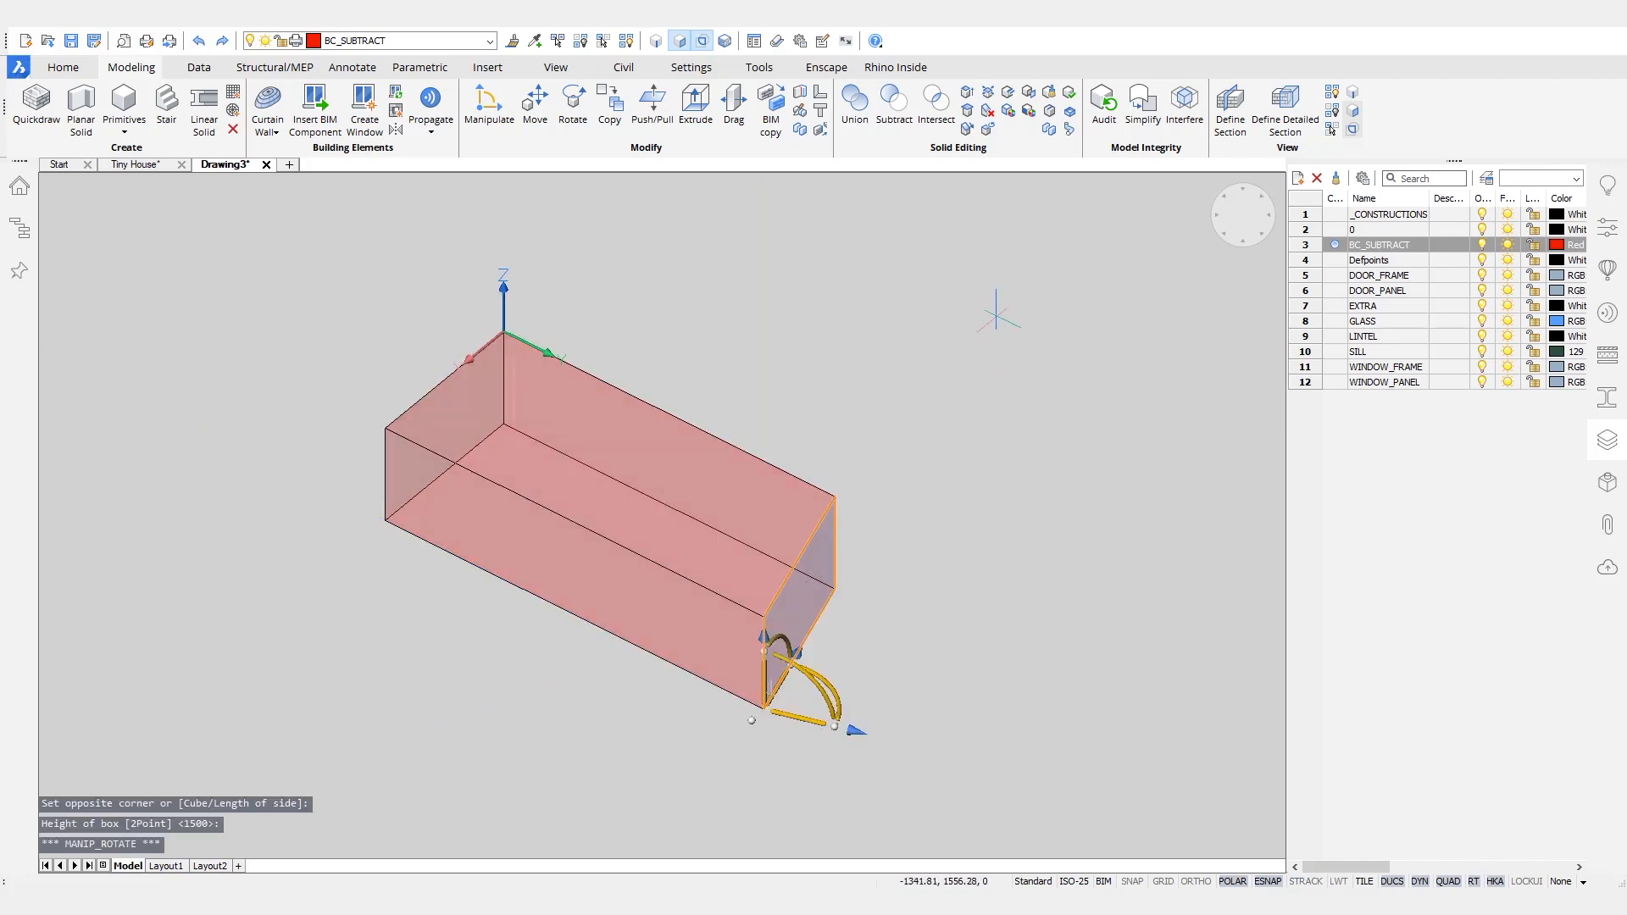
{"action": "key", "text": "Escape"}
- Make DOOR_FRAME the current layer and offset the outline of the box's upper face 30 mm inward
{"action": "middle_click_drag", "start_coordinate": [627, 412], "coordinate": [919, 489], "text": "shift"}
{"action": "left_click", "coordinate": [1336, 277]}
{"action": "middle_click_drag", "start_coordinate": [1097, 451], "coordinate": [1093, 419], "text": "shift"}
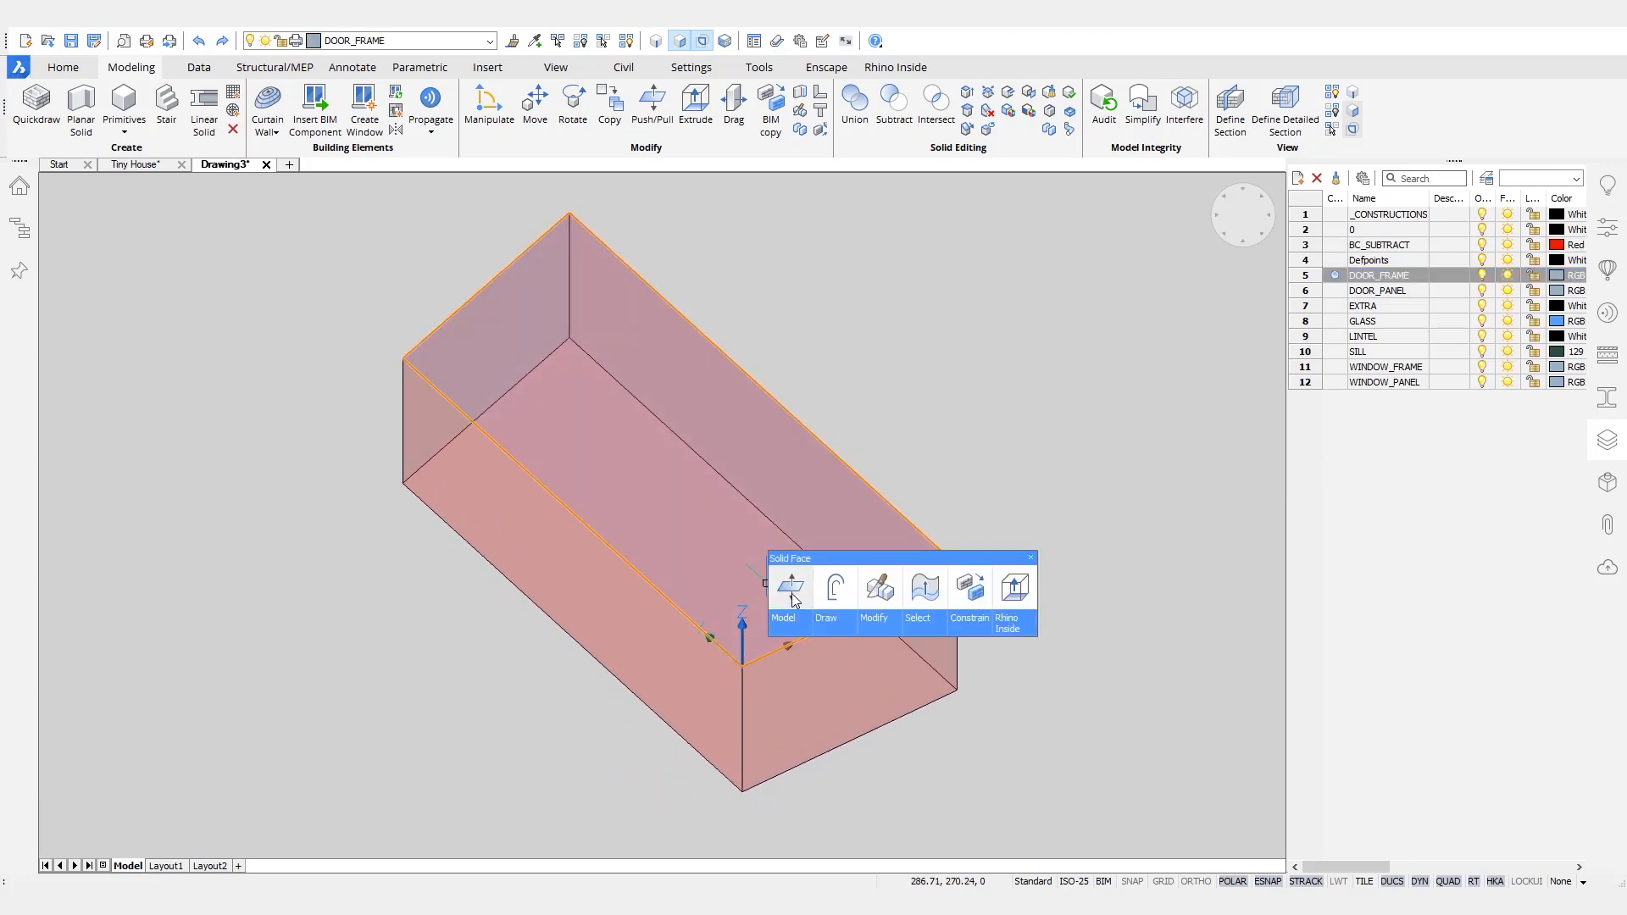
{"action": "left_click", "coordinate": [882, 545]}
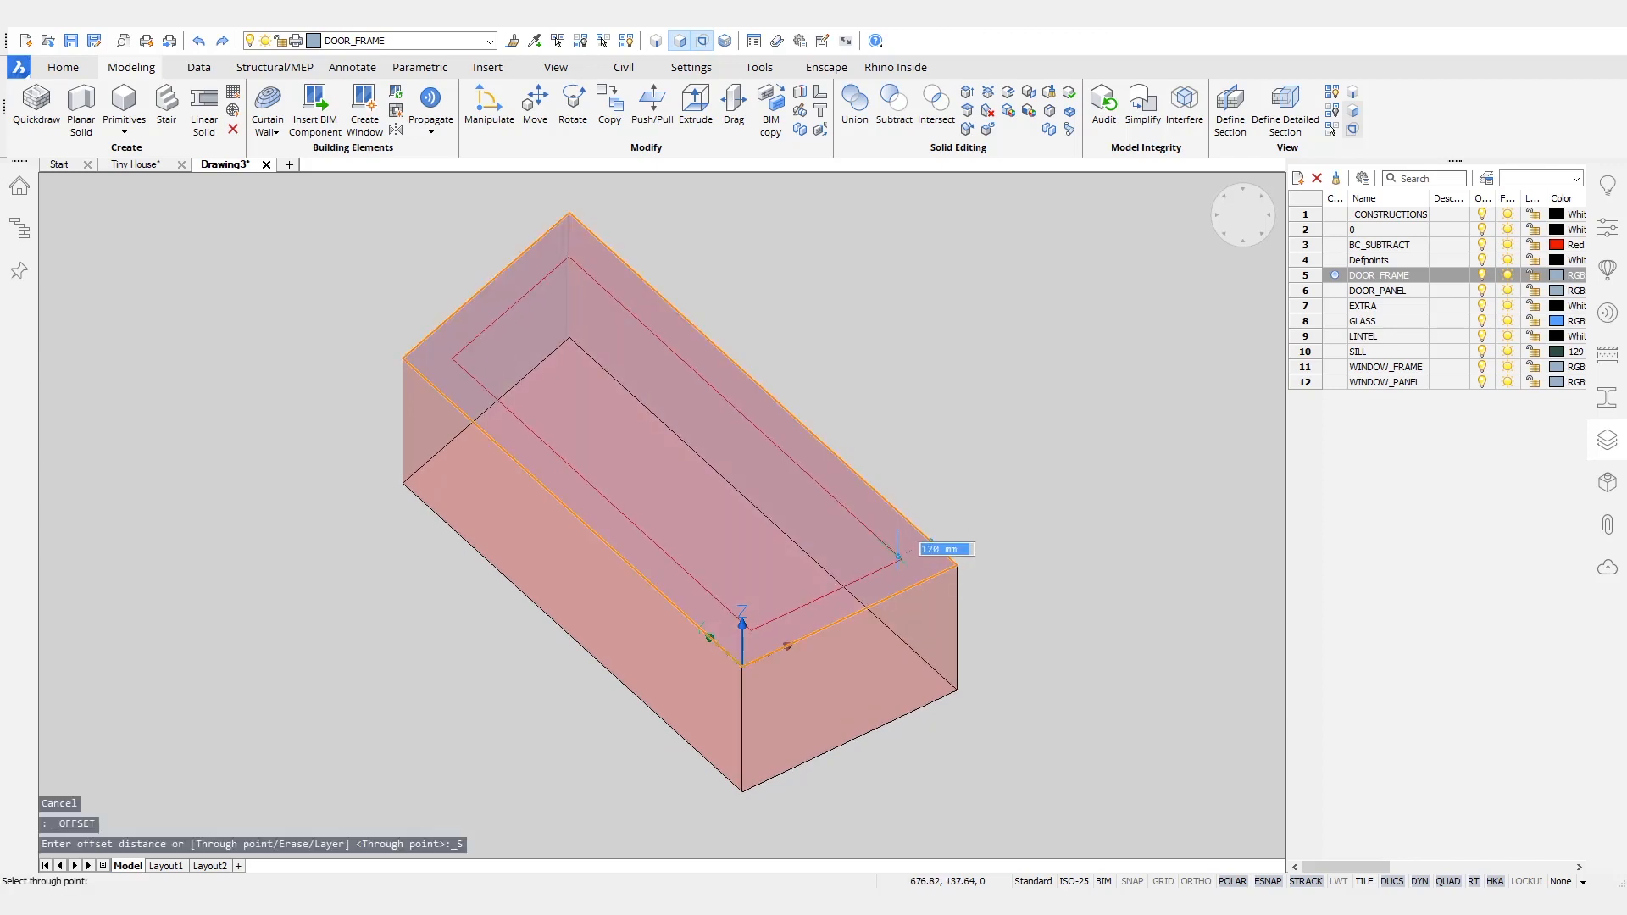
{"action": "type", "text": "30"}
{"action": "key", "text": "Return"}
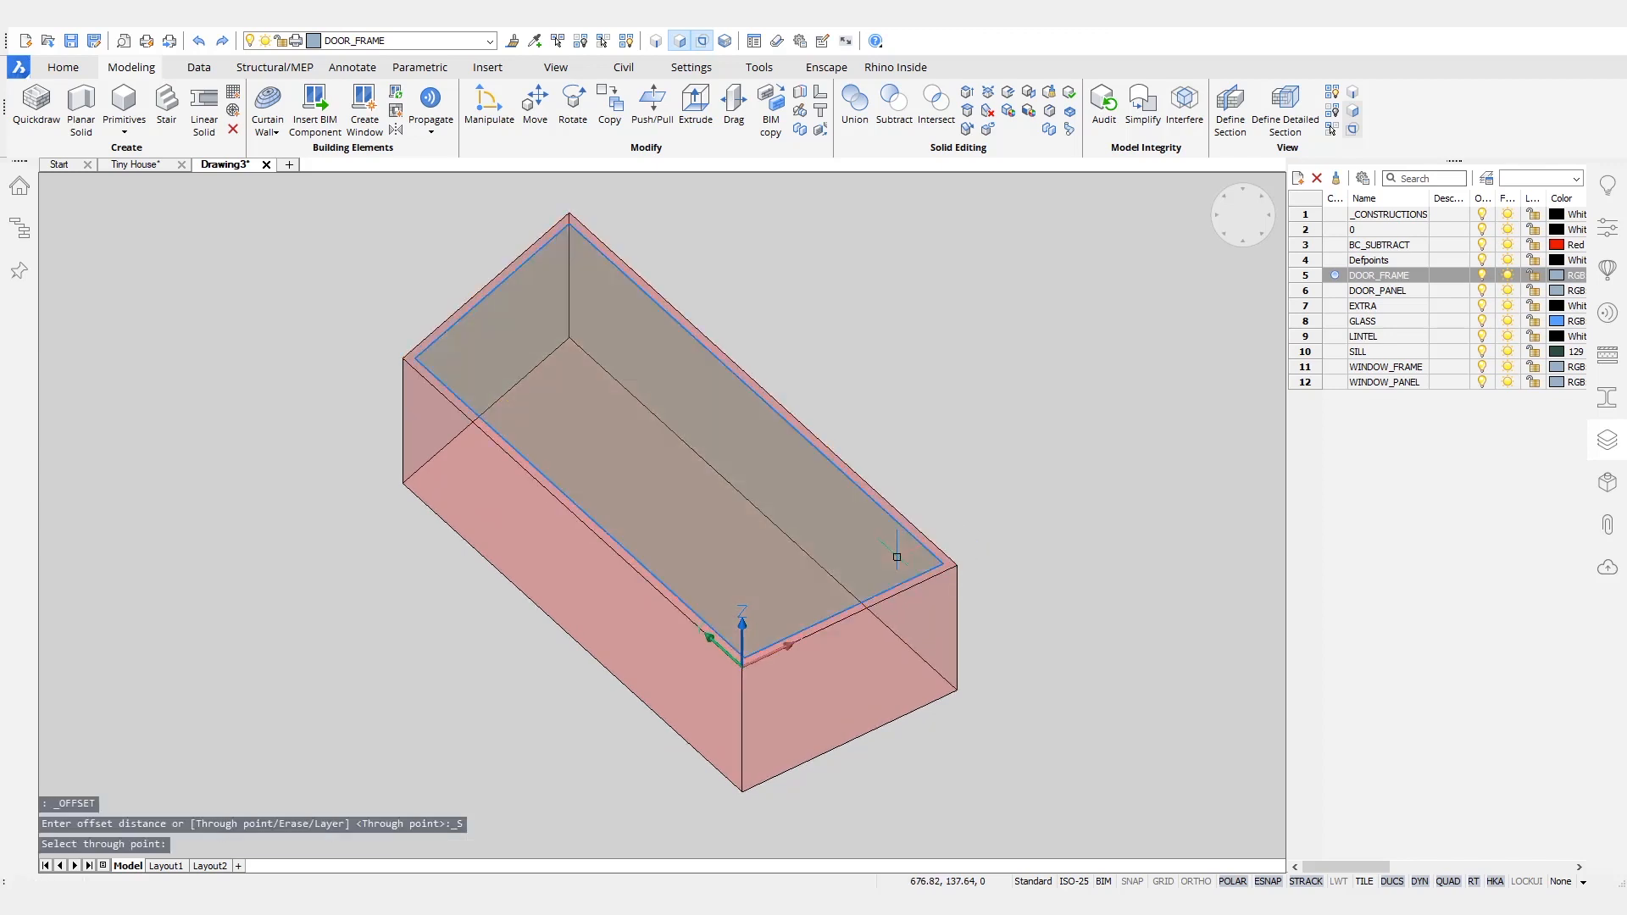
- Stretch the offset outline's short edge beside the origin out to the box's edge, leaving a U-shaped frame profile
{"action": "scroll", "coordinate": [898, 557], "scroll_direction": "up", "scroll_amount": 4}
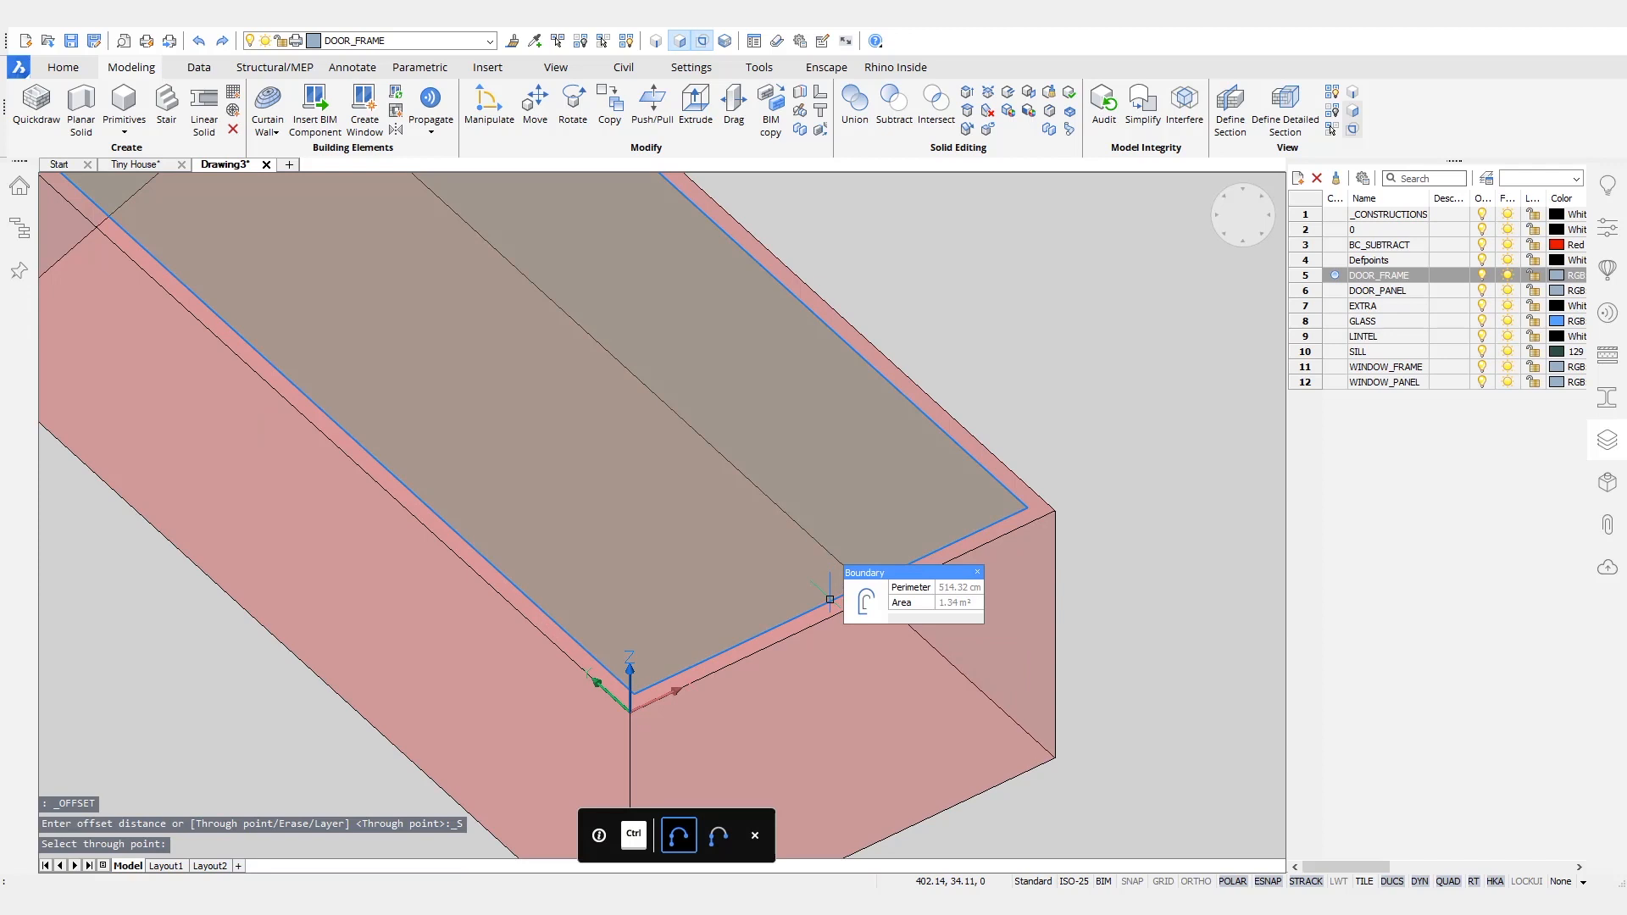
{"action": "left_click", "coordinate": [830, 601]}
{"action": "left_click", "coordinate": [830, 599]}
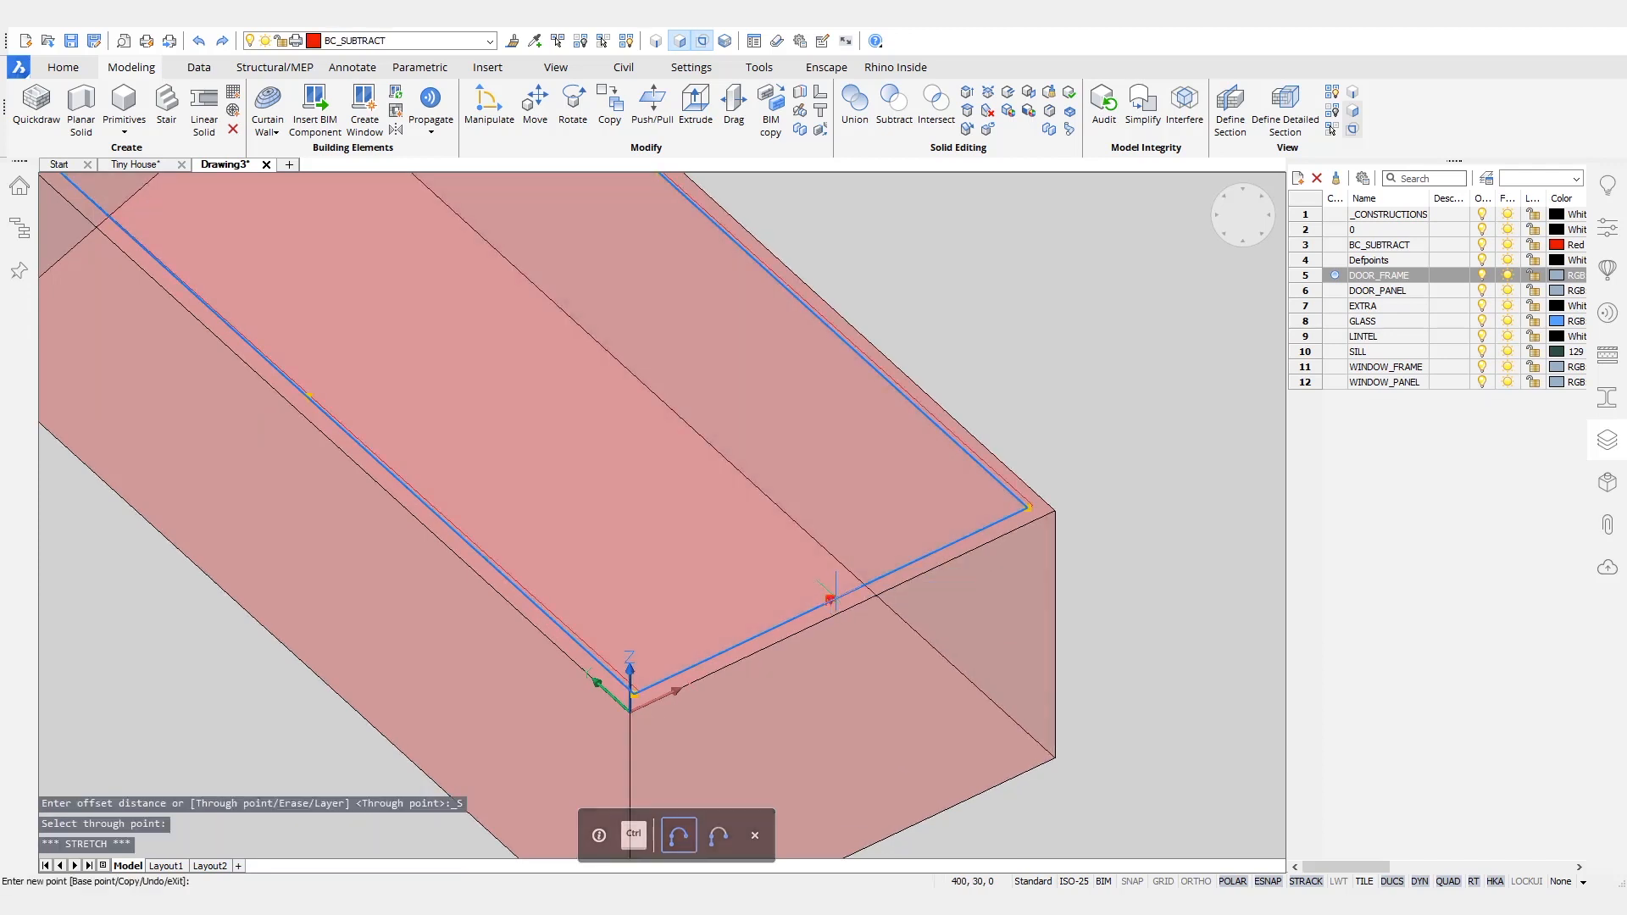
{"action": "key", "text": "Escape"}
{"action": "key", "text": "Escape"}
{"action": "scroll", "coordinate": [1093, 378], "scroll_direction": "down", "scroll_amount": 1}
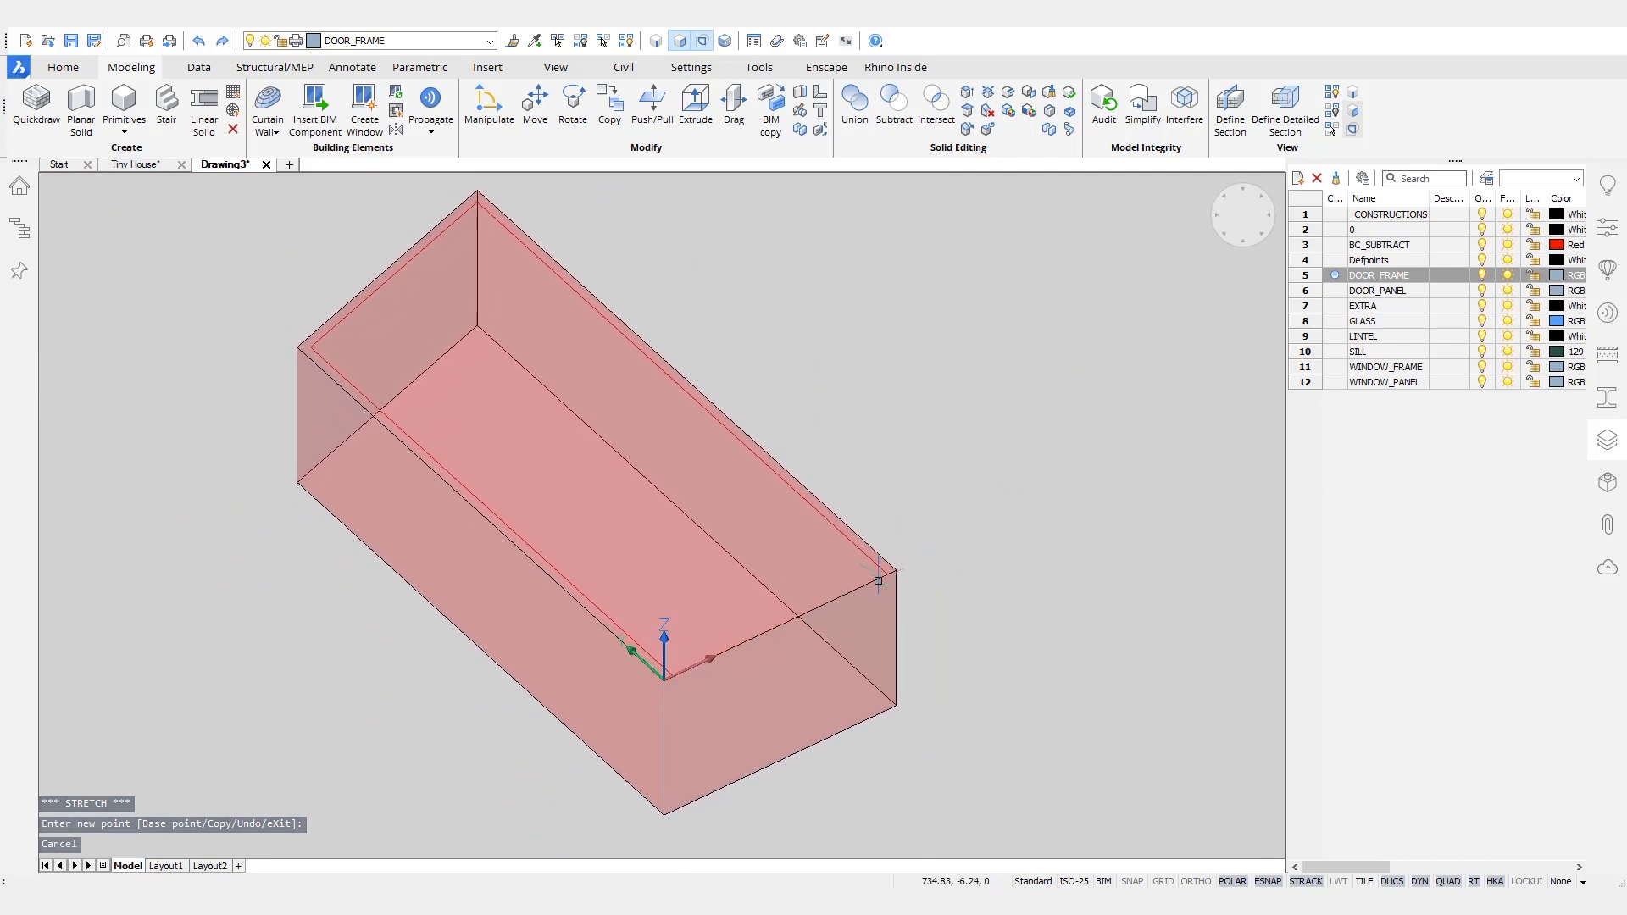
- Extrude the U-shaped frame boundary 100 mm down into the box as a separate solid, and hide the red subtraction box
{"action": "scroll", "coordinate": [878, 581], "scroll_direction": "up", "scroll_amount": 4}
{"action": "mouse_move", "coordinate": [925, 546]}
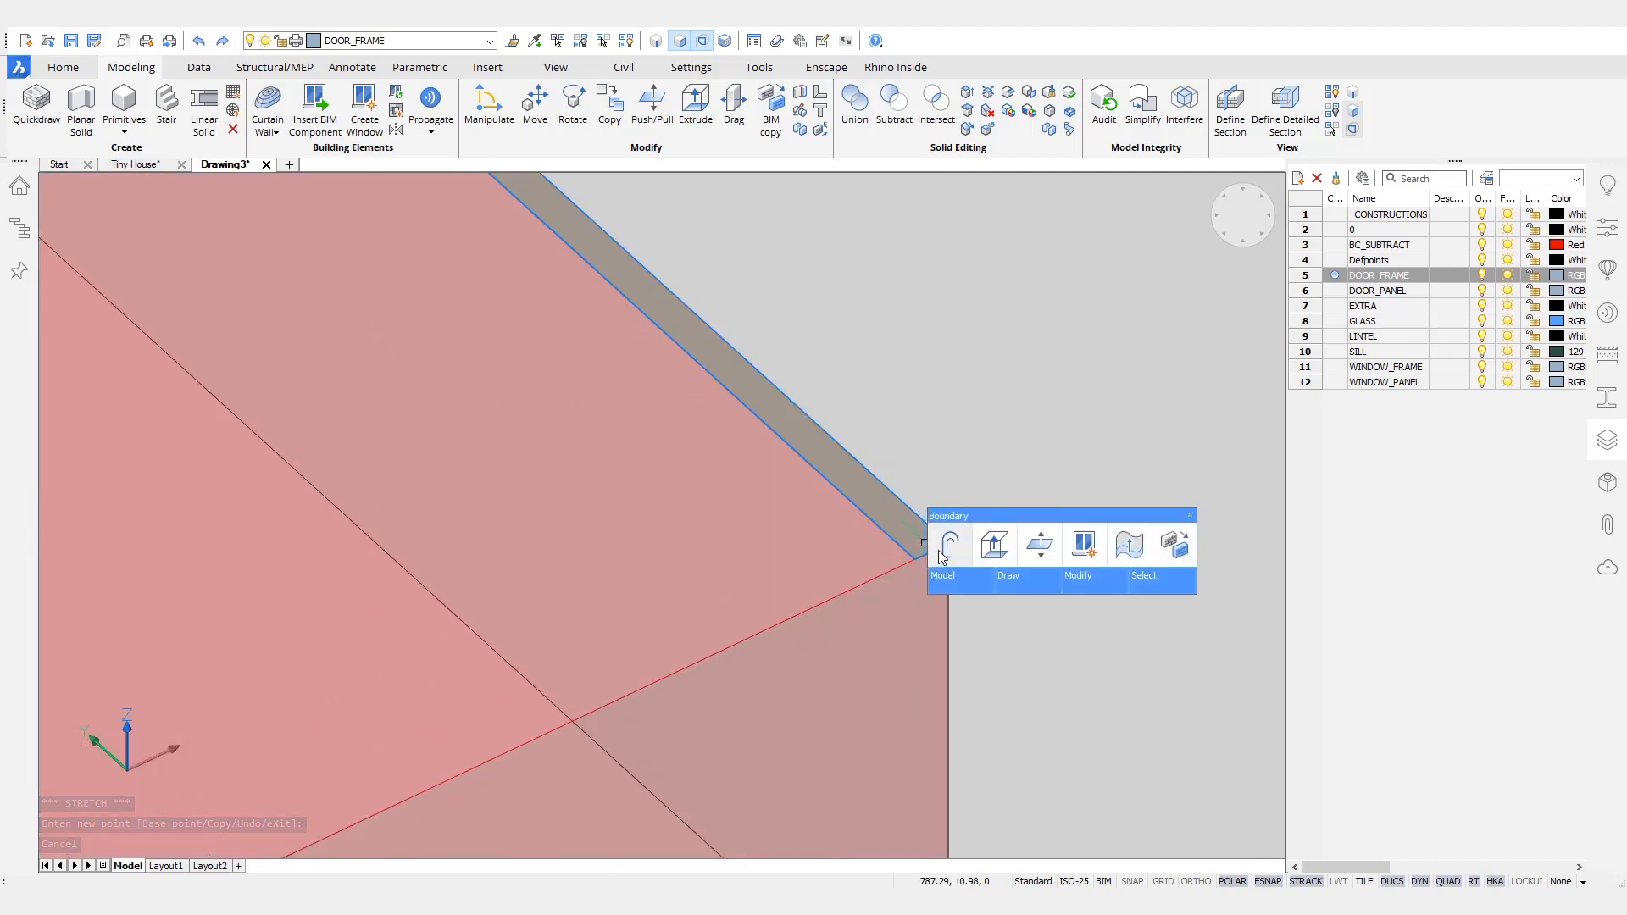
{"action": "left_click", "coordinate": [1000, 549]}
{"action": "key", "text": "ctrl"}
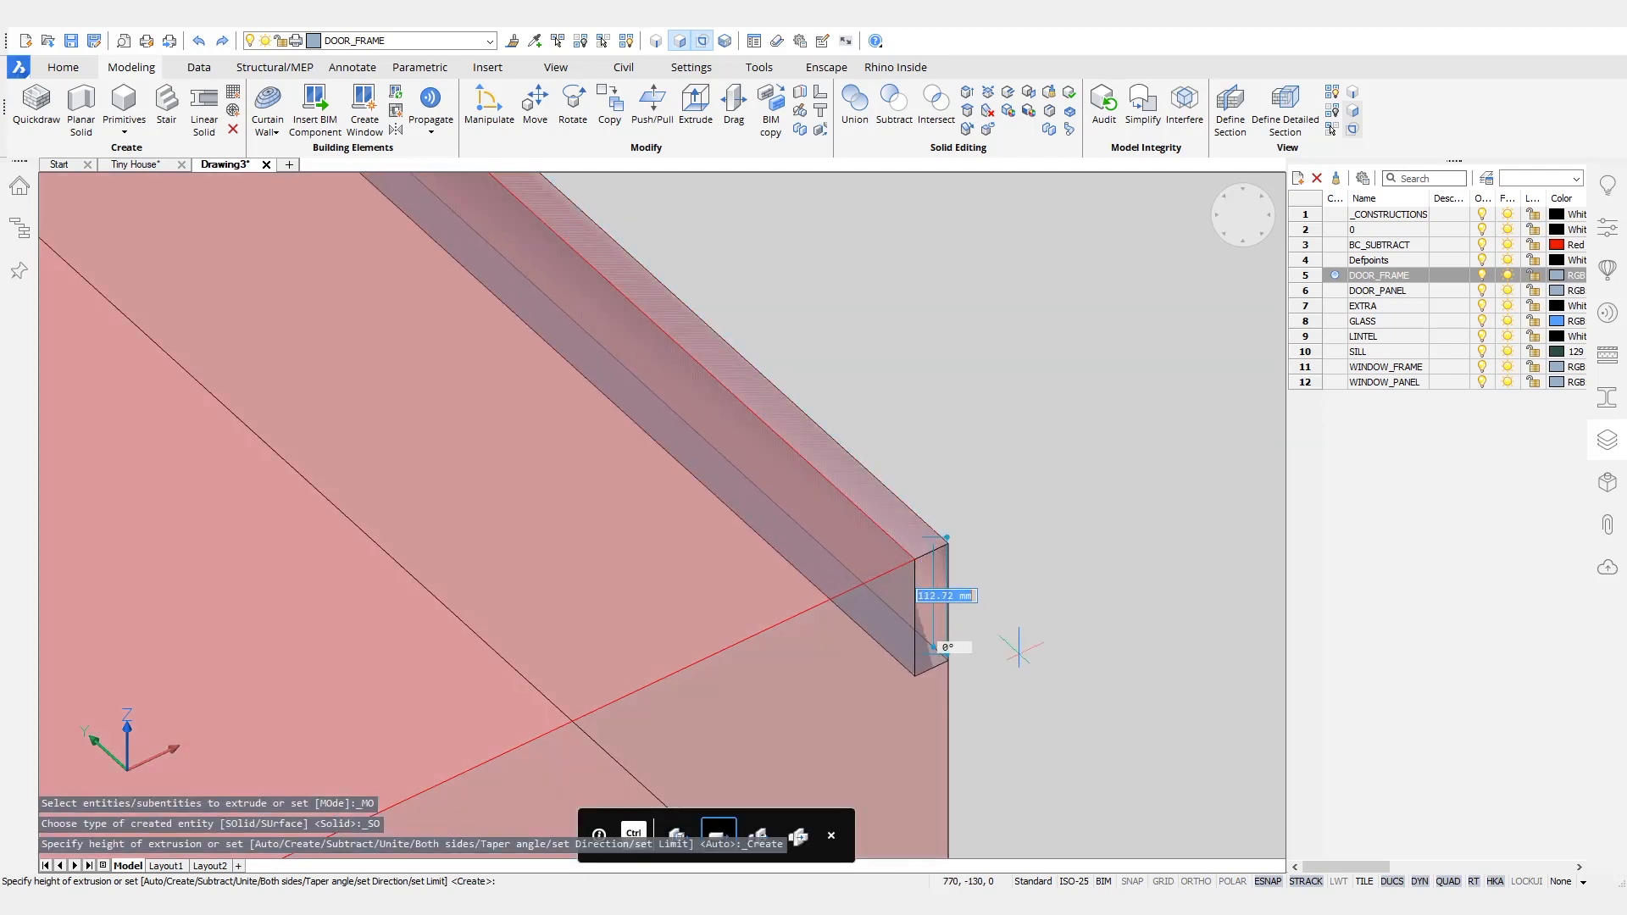
{"action": "type", "text": "0"}
{"action": "key", "text": "BackSpace"}
{"action": "type", "text": "100"}
{"action": "key", "text": "Return"}
{"action": "key", "text": "Escape"}
{"action": "scroll", "coordinate": [988, 537], "scroll_direction": "down", "scroll_amount": 5}
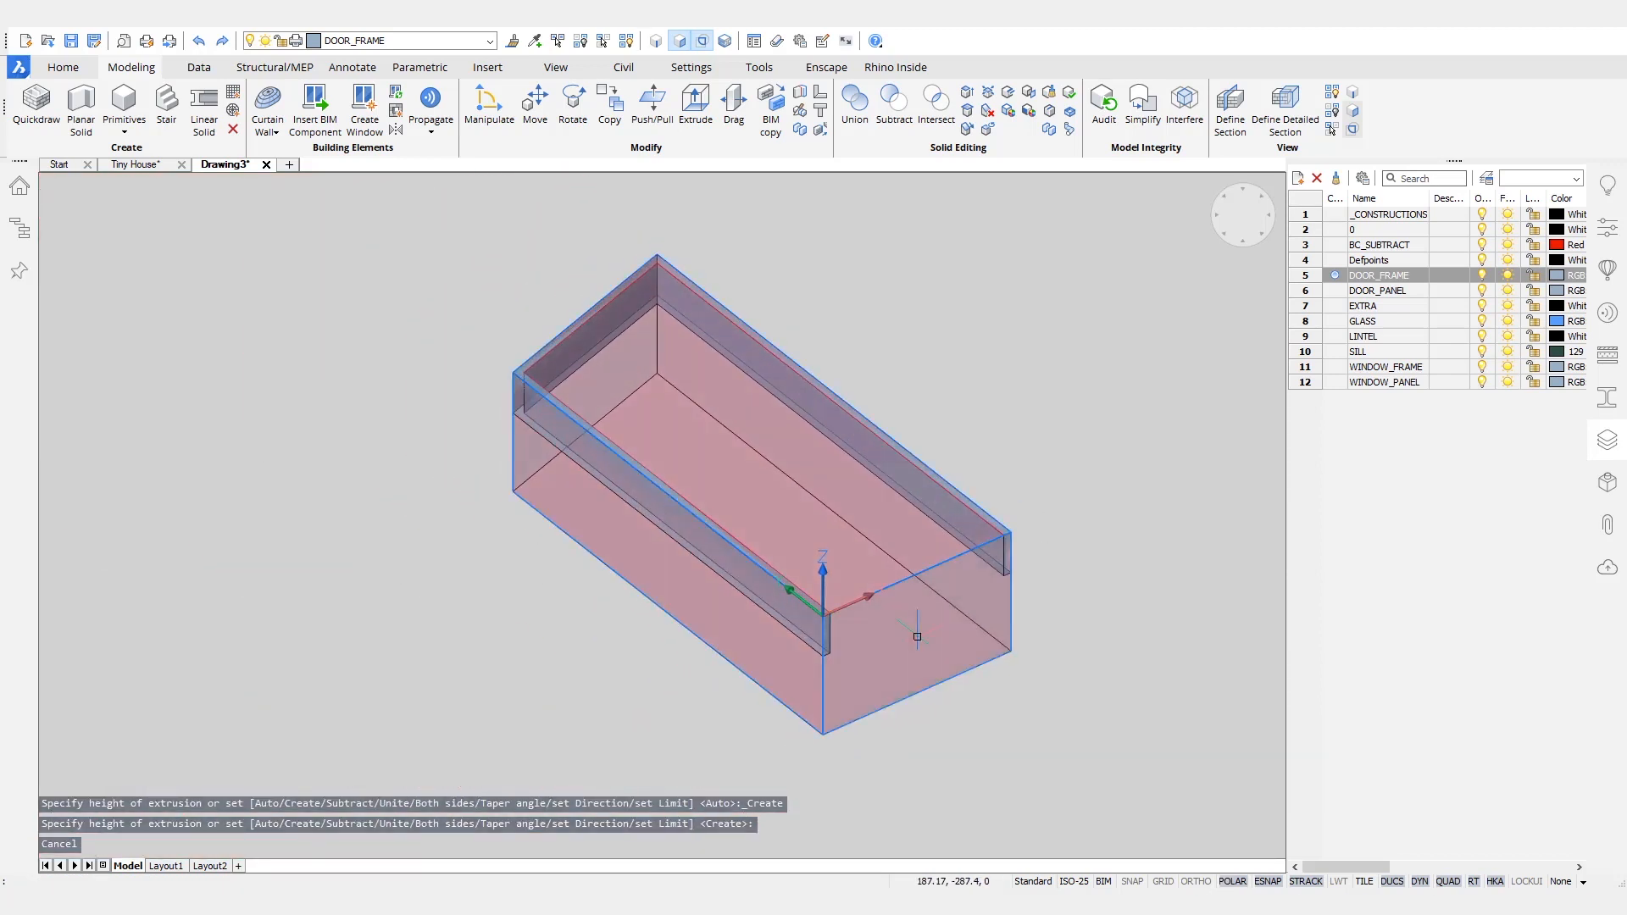
{"action": "left_click", "coordinate": [947, 654]}
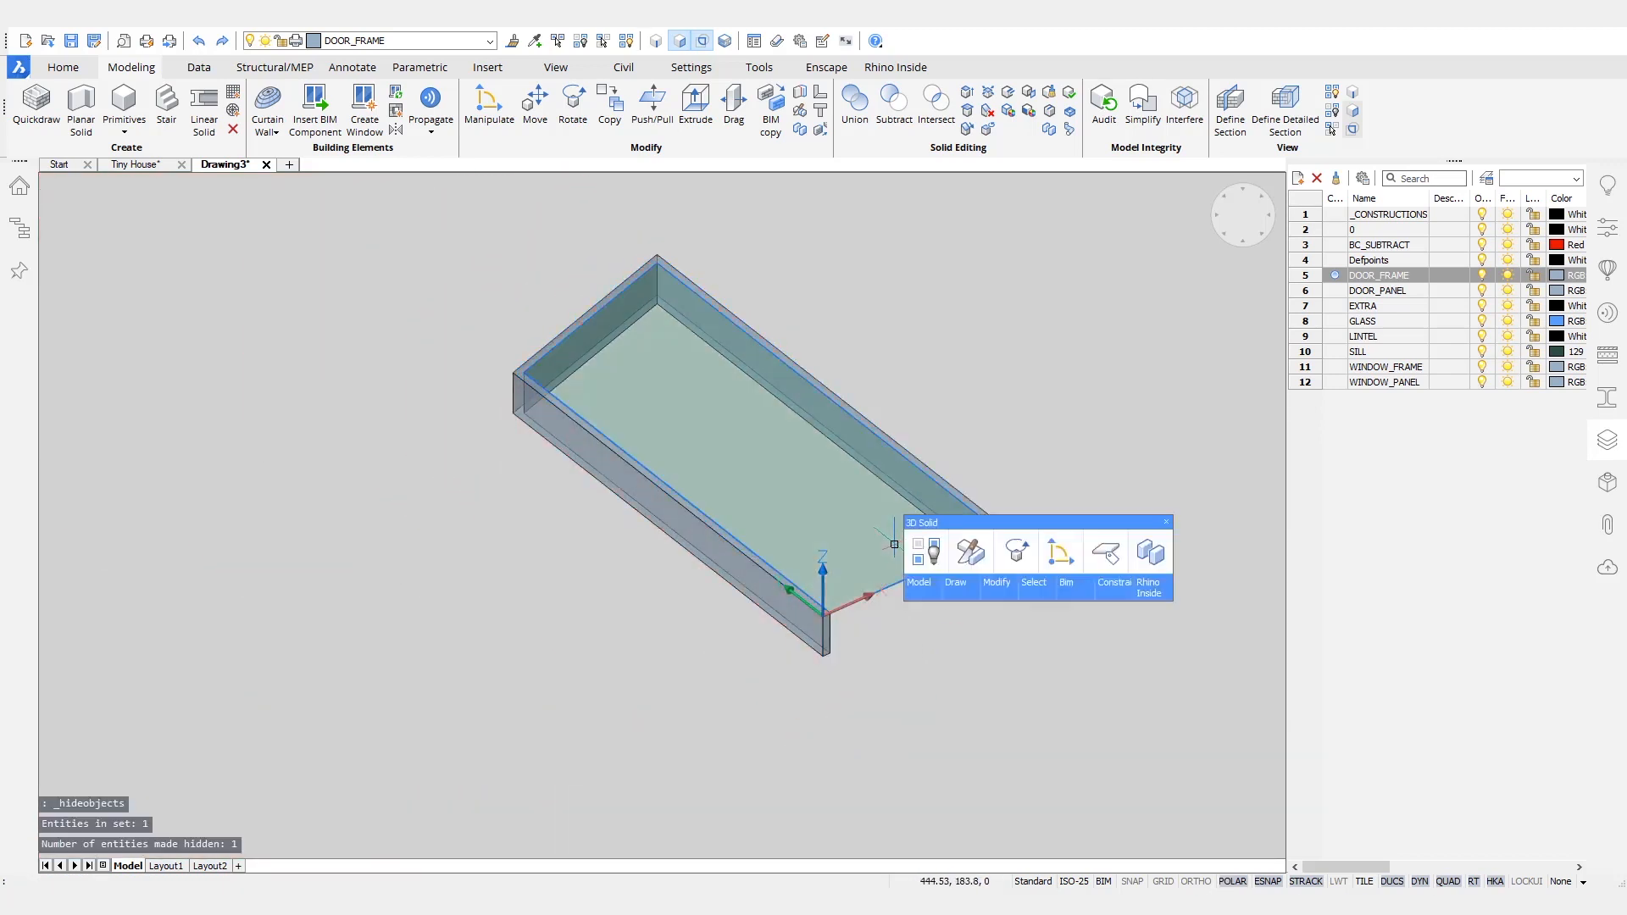
- On the DOOR_PANEL layer, extrude the outline inside the frame into a thin door panel and move the panel down within the frame
{"action": "double_click", "coordinate": [1336, 290]}
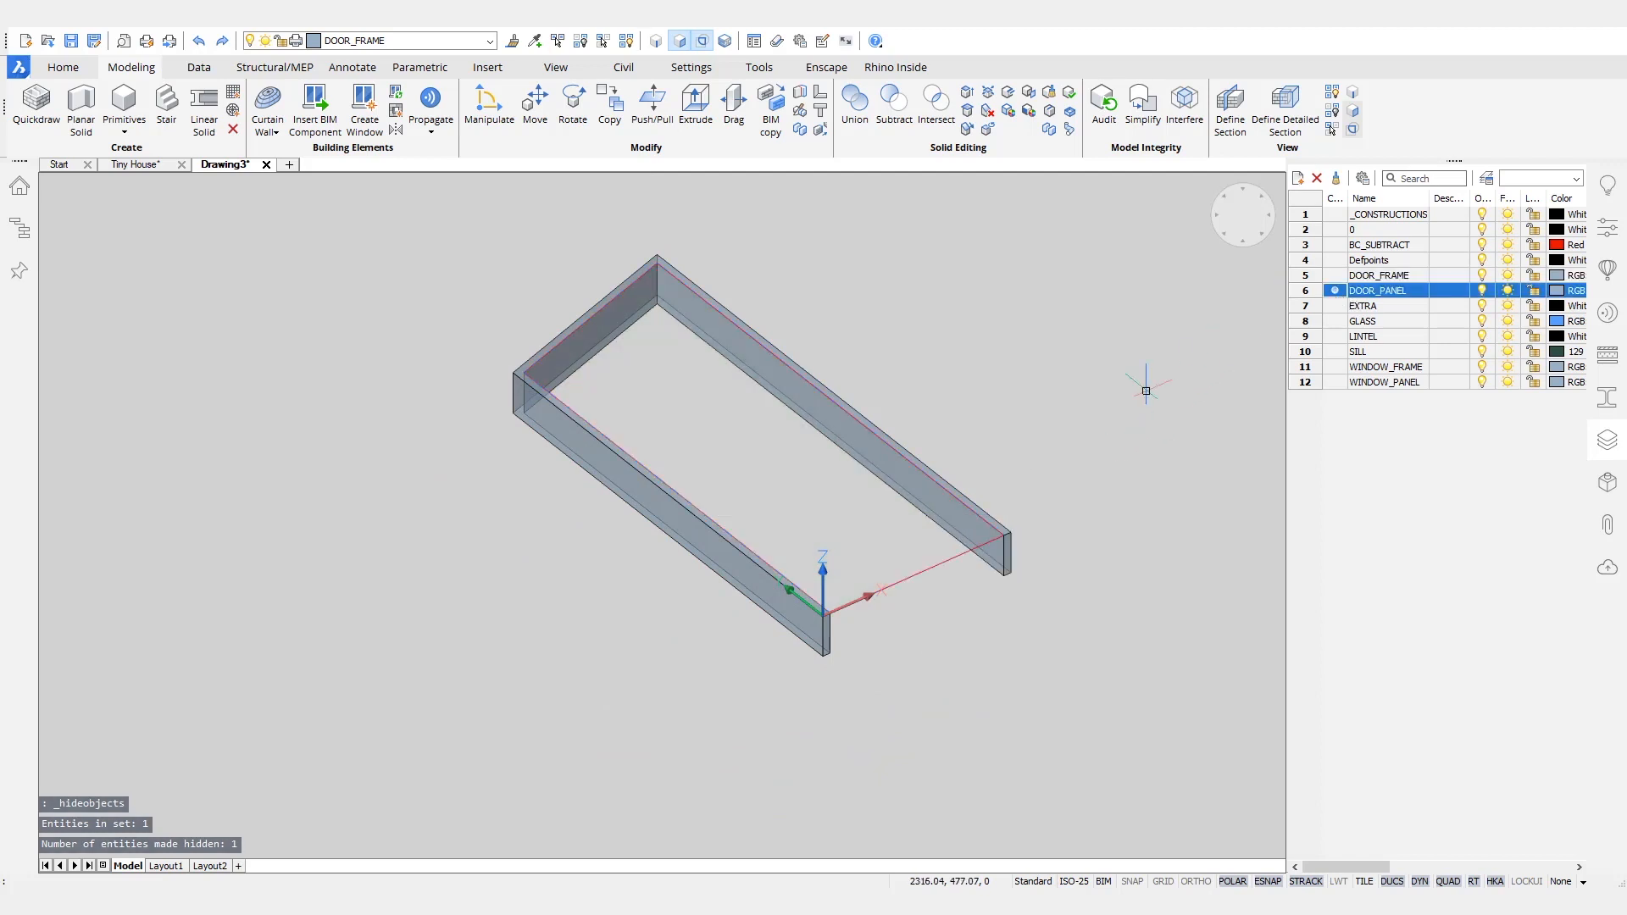
{"action": "left_click", "coordinate": [901, 536]}
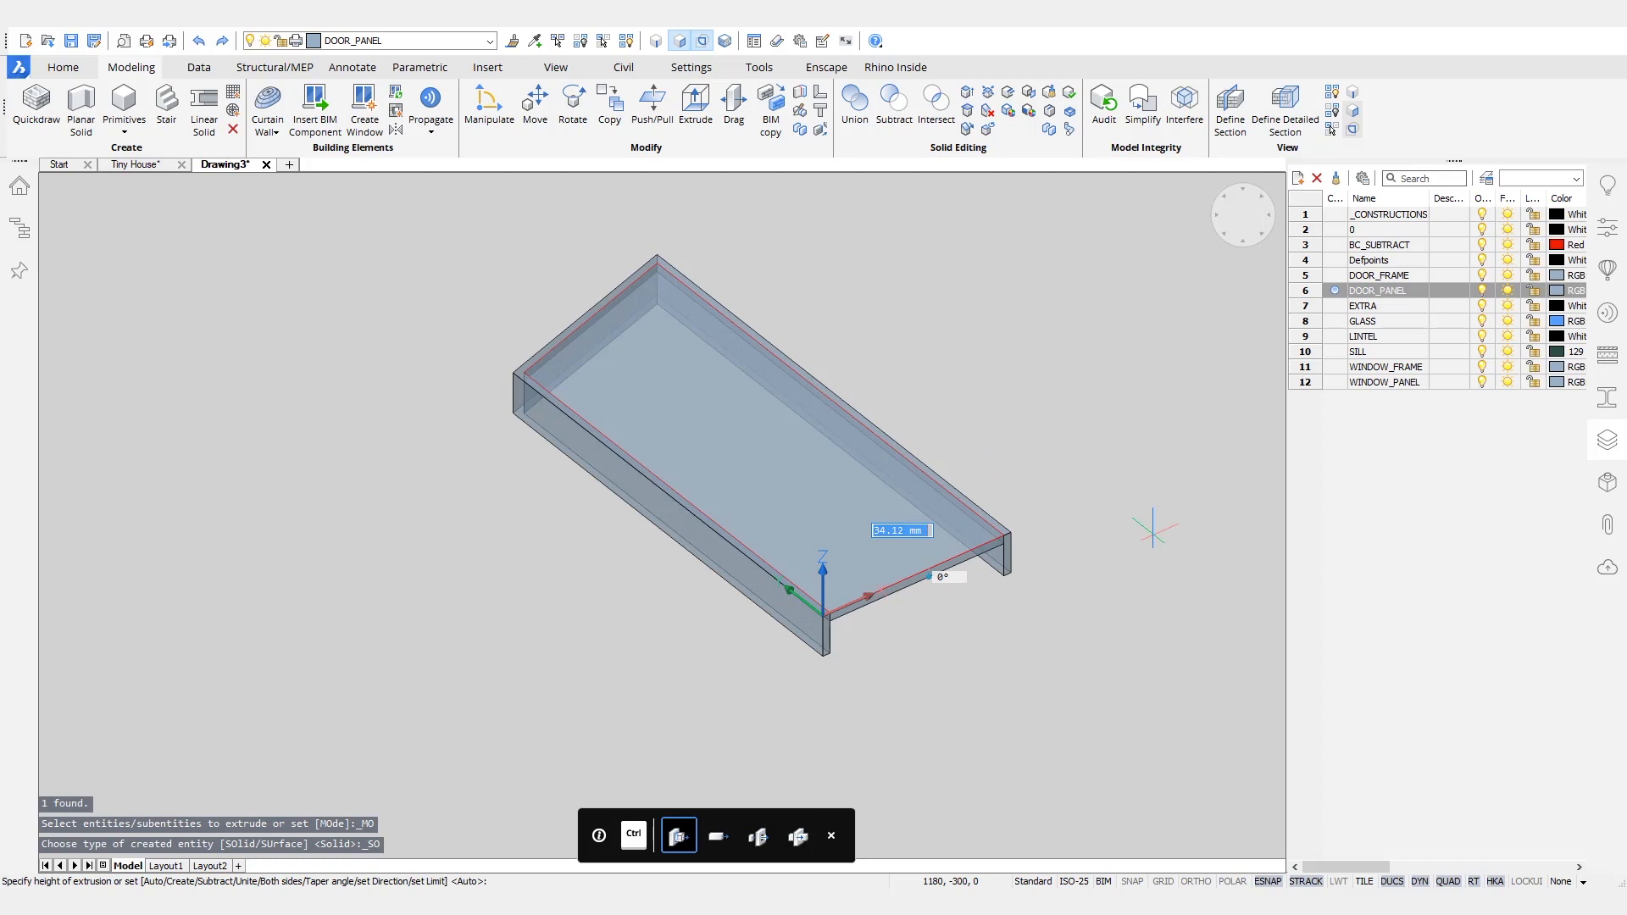
{"action": "scroll", "coordinate": [844, 566], "scroll_direction": "up", "scroll_amount": 5}
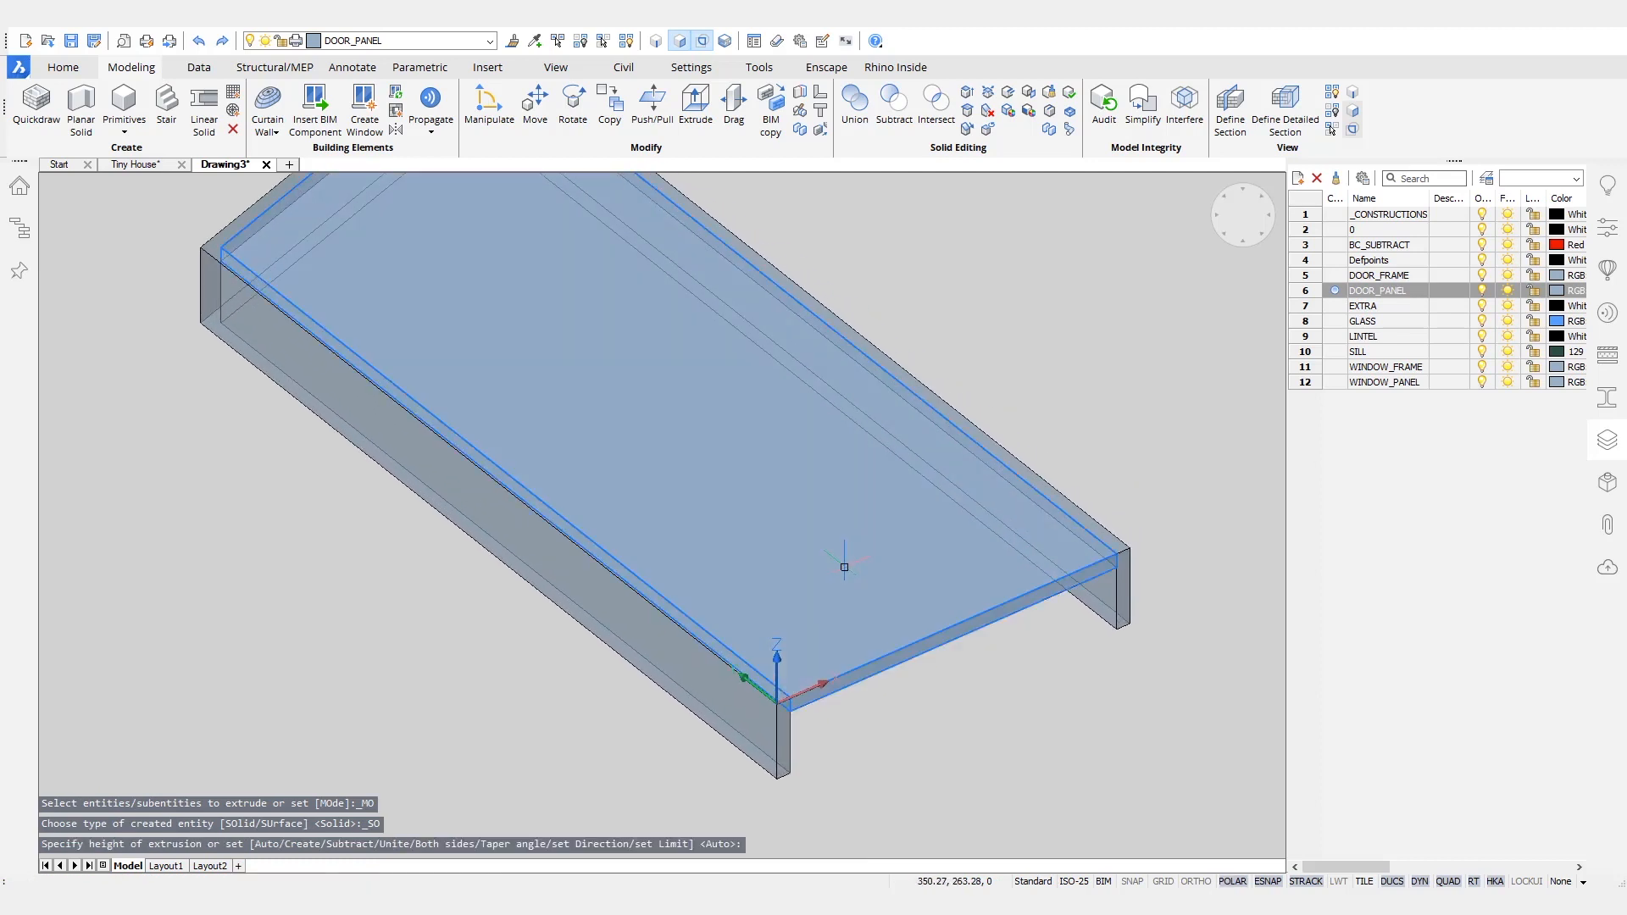
{"action": "left_click", "coordinate": [846, 569]}
{"action": "middle_click_drag", "start_coordinate": [918, 800], "coordinate": [787, 720]}
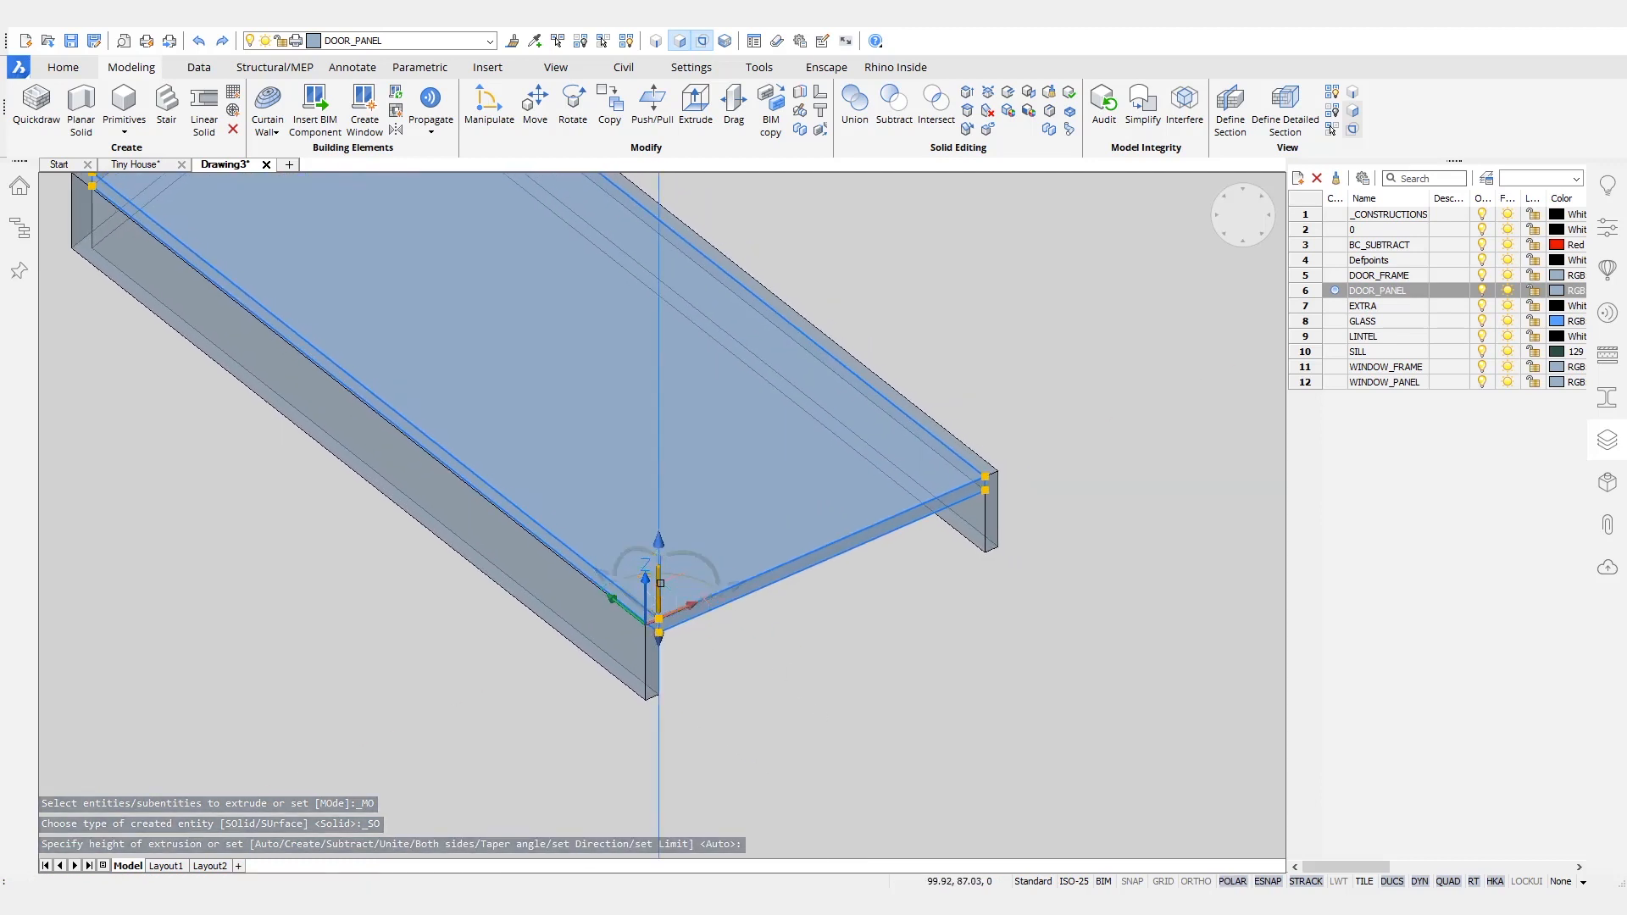
{"action": "left_click", "coordinate": [660, 583]}
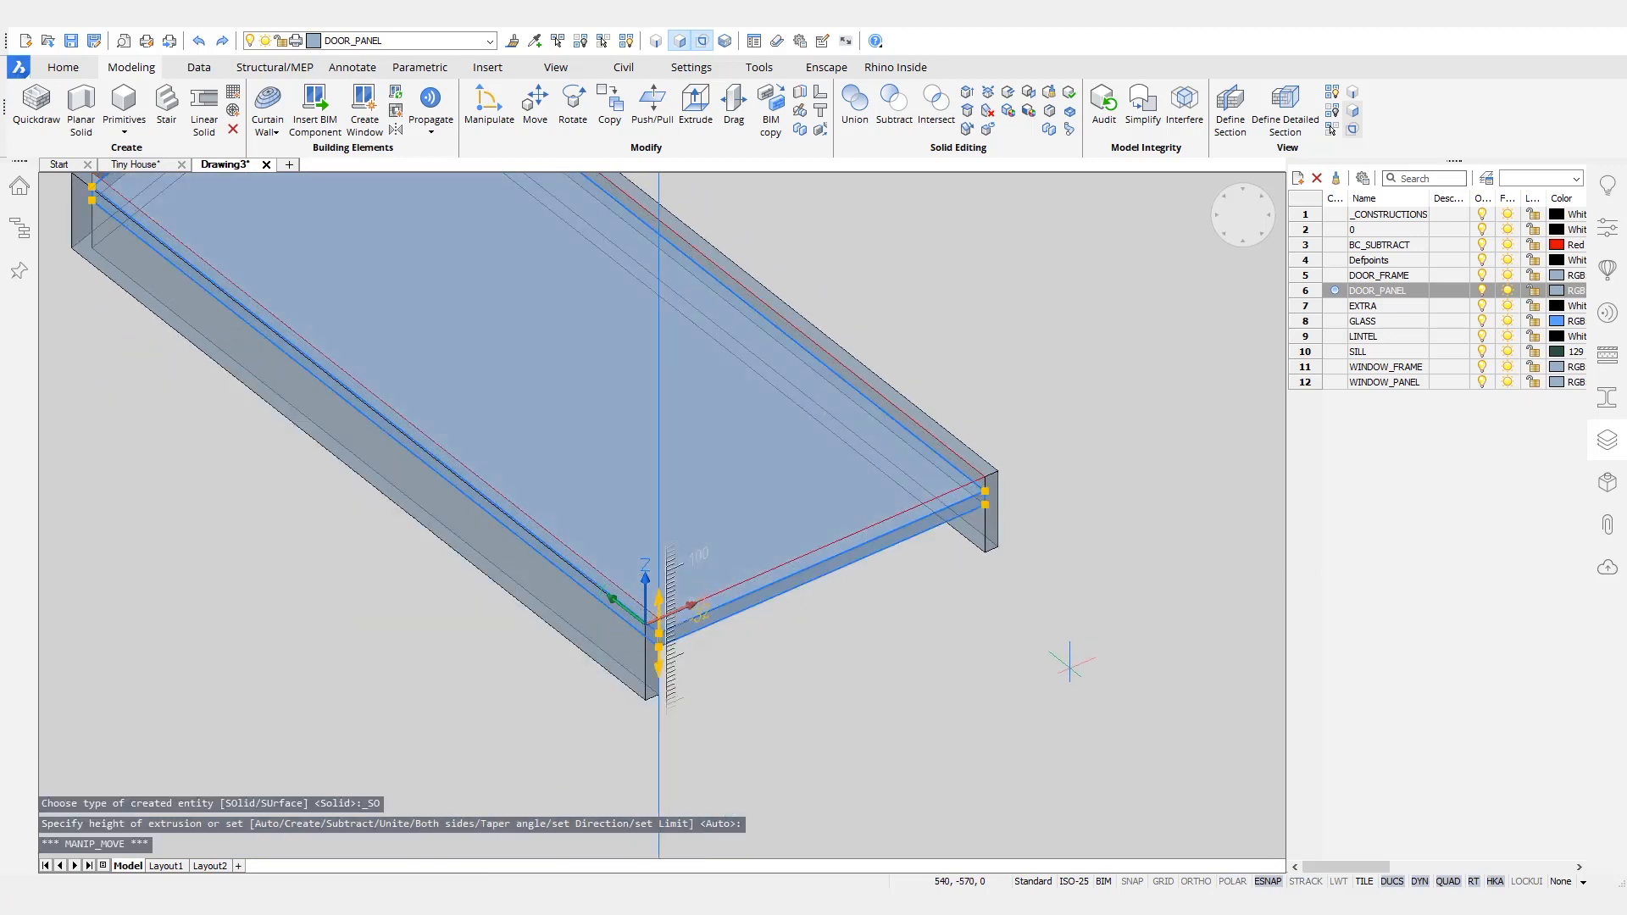
{"action": "key", "text": "Escape"}
- Delete the leftover offset outline above the door panel
{"action": "left_click", "coordinate": [890, 515]}
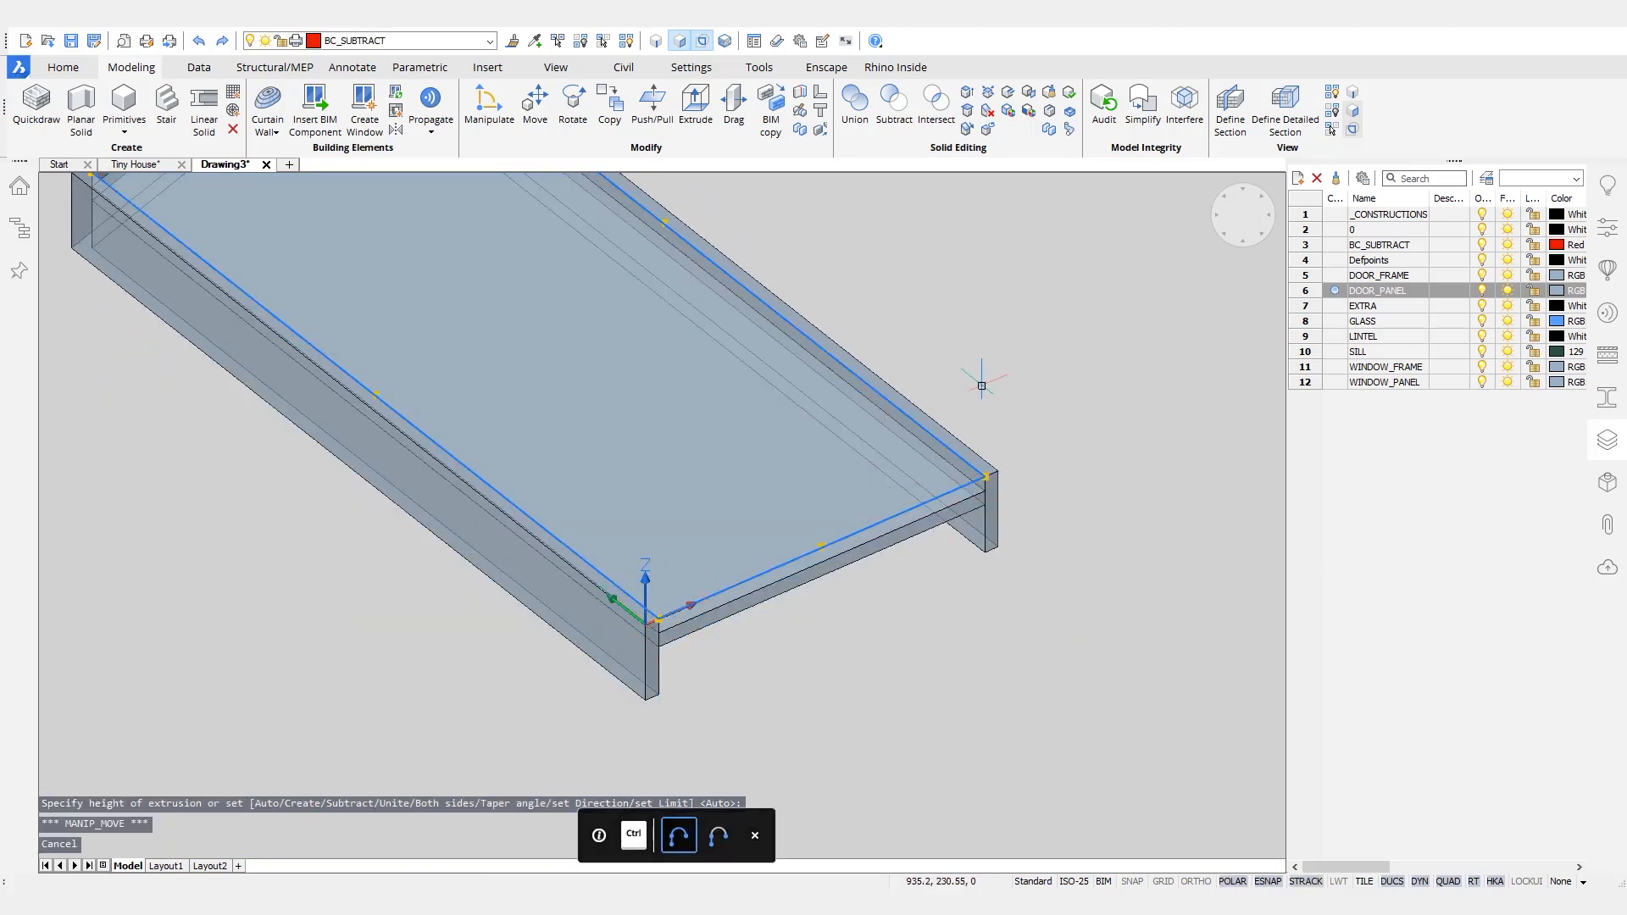
{"action": "key", "text": "Delete"}
{"action": "scroll", "coordinate": [981, 379], "scroll_direction": "down", "scroll_amount": 3}
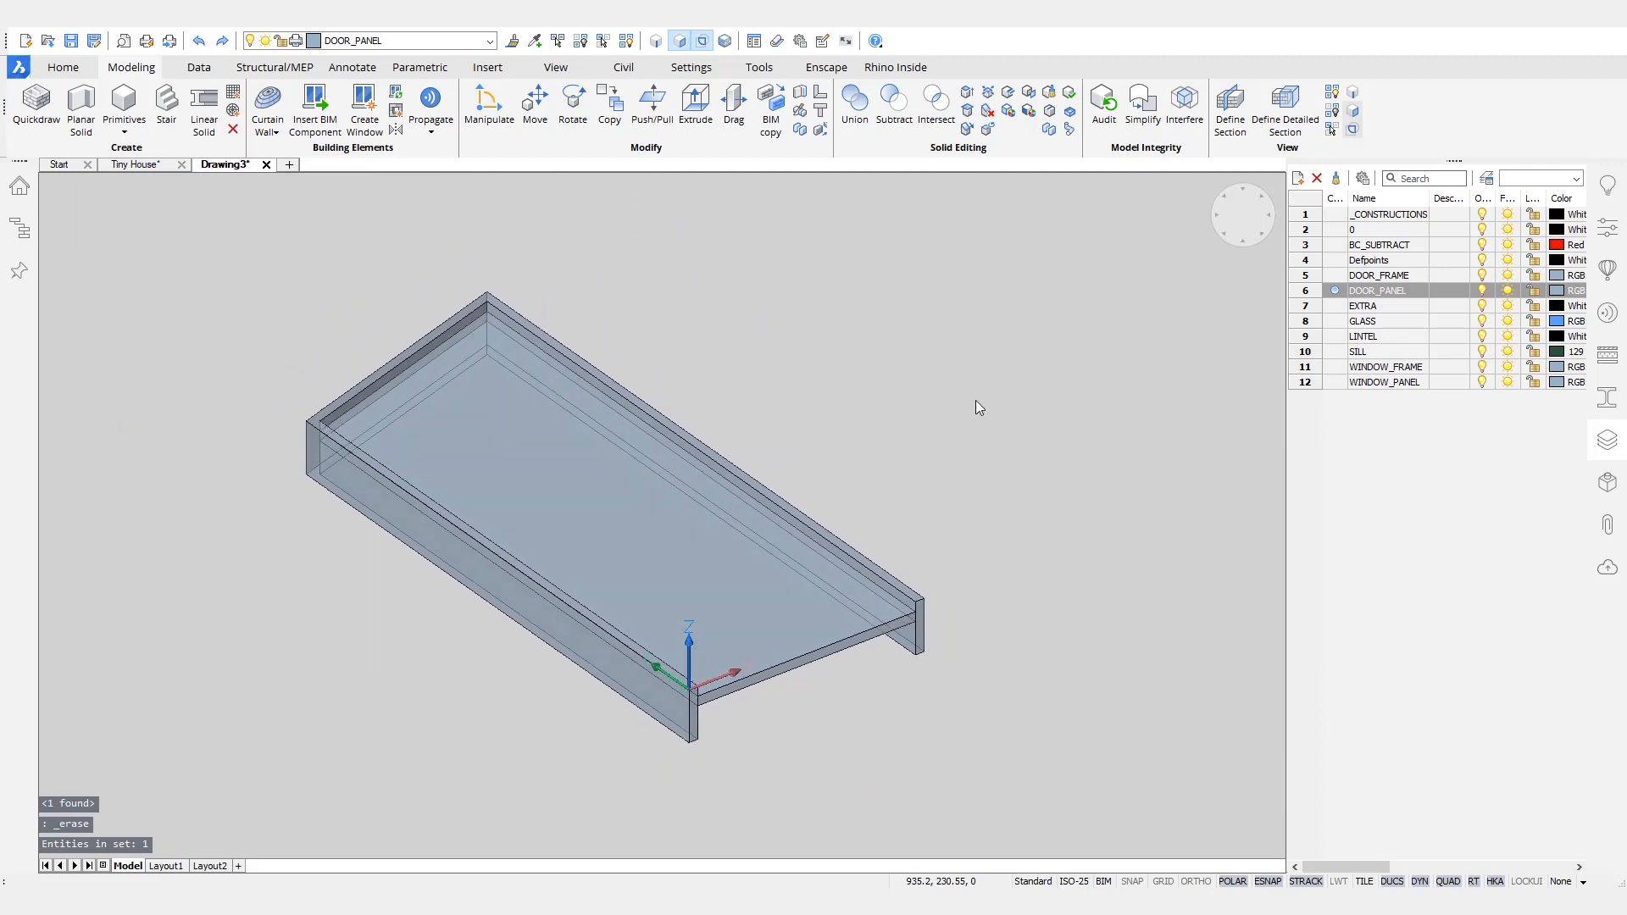
- Unhide the red subtraction box, make layer 0 current and turn off the BC_SUBTRACT layer
{"action": "left_click", "coordinate": [627, 41]}
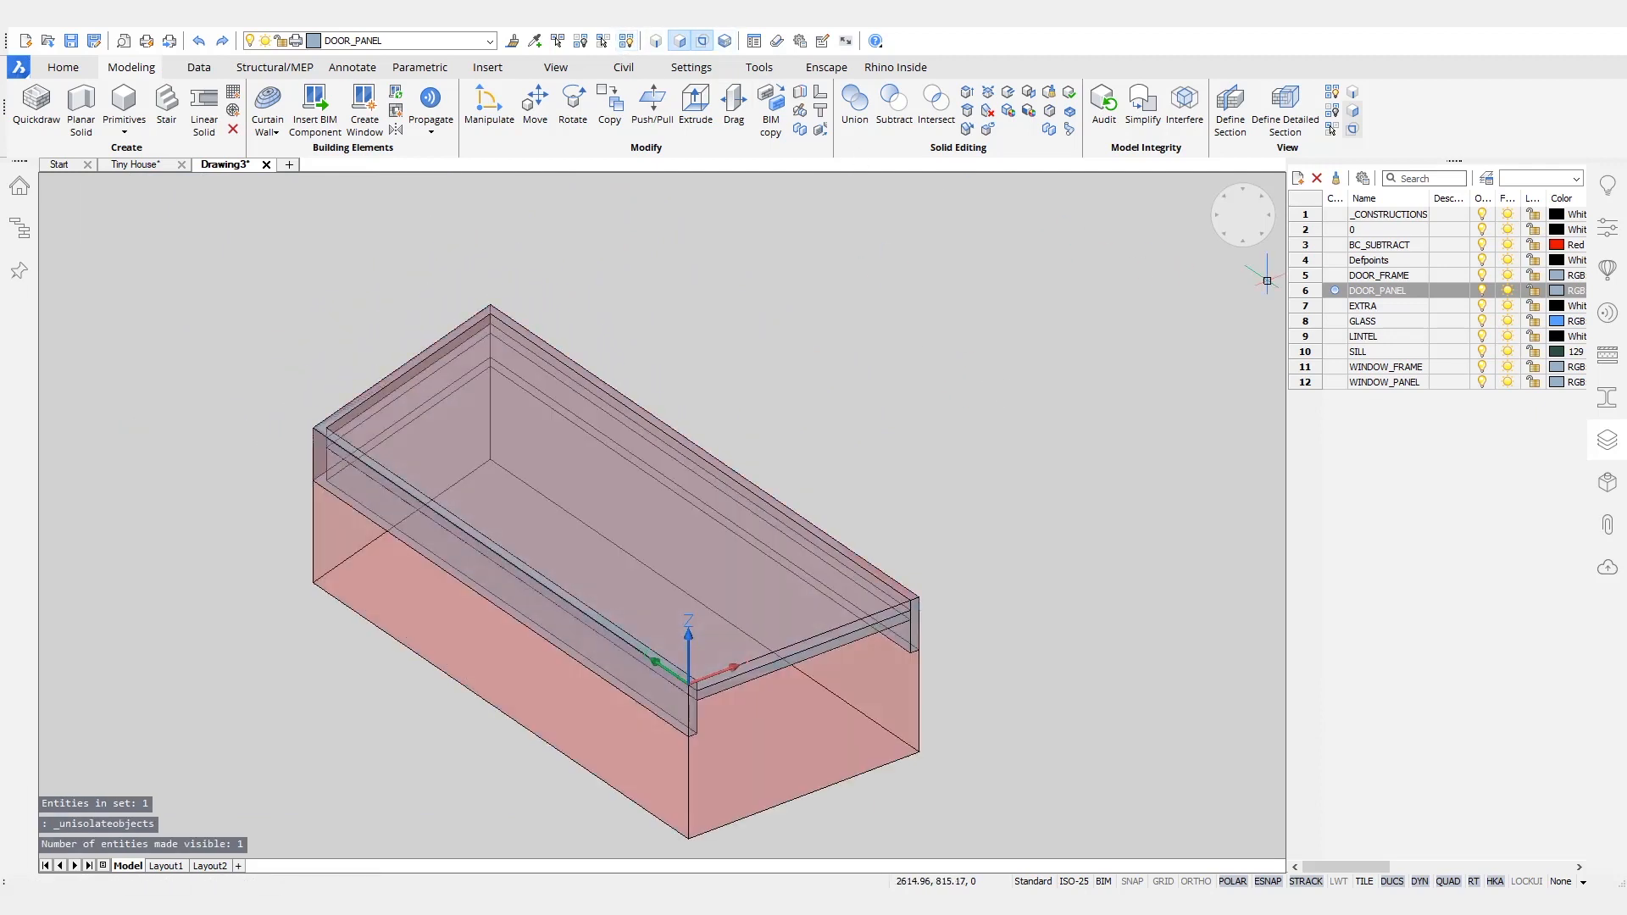
{"action": "left_click", "coordinate": [1339, 245]}
{"action": "left_click", "coordinate": [1335, 231]}
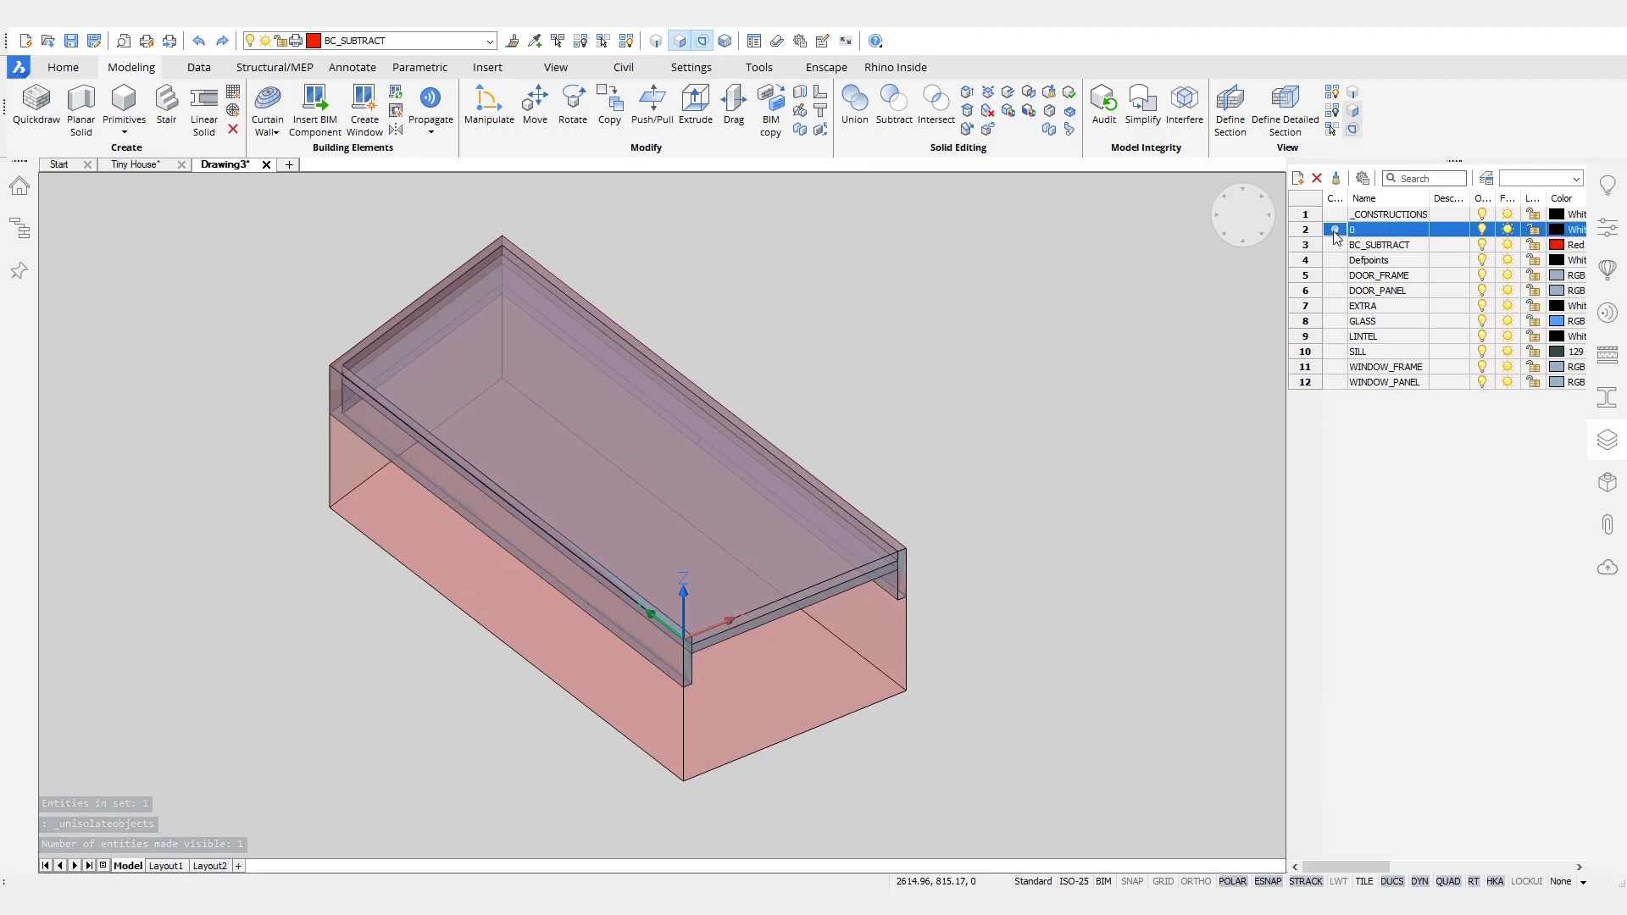
{"action": "left_click", "coordinate": [1482, 245]}
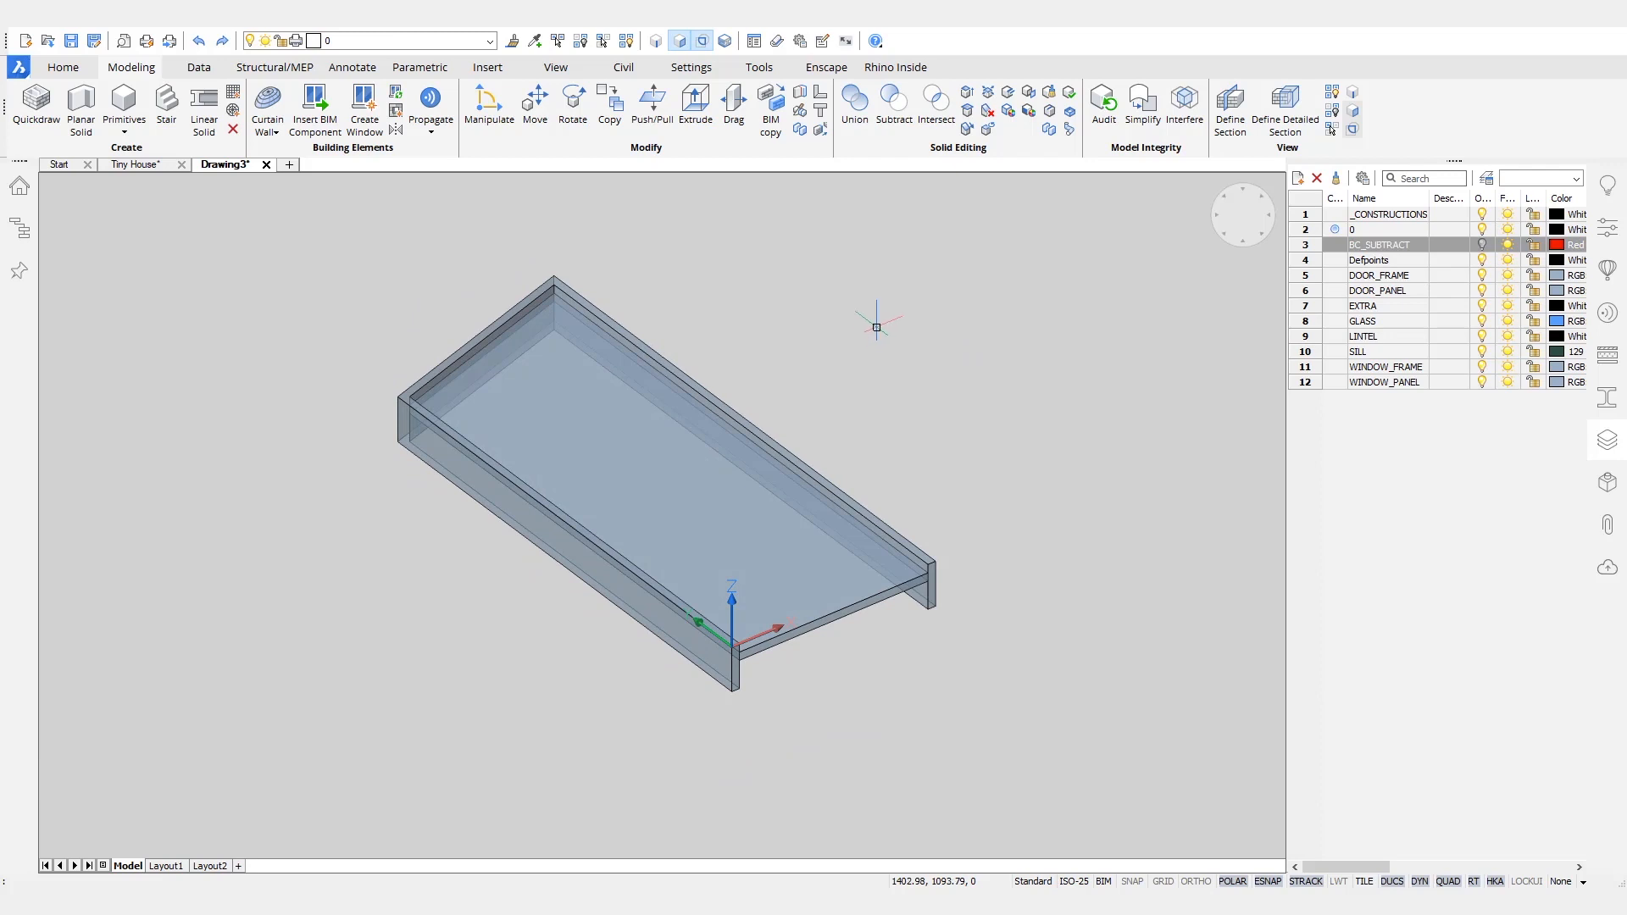
- Change the door drawing's visual style to Modeling
{"action": "left_click", "coordinate": [1606, 229]}
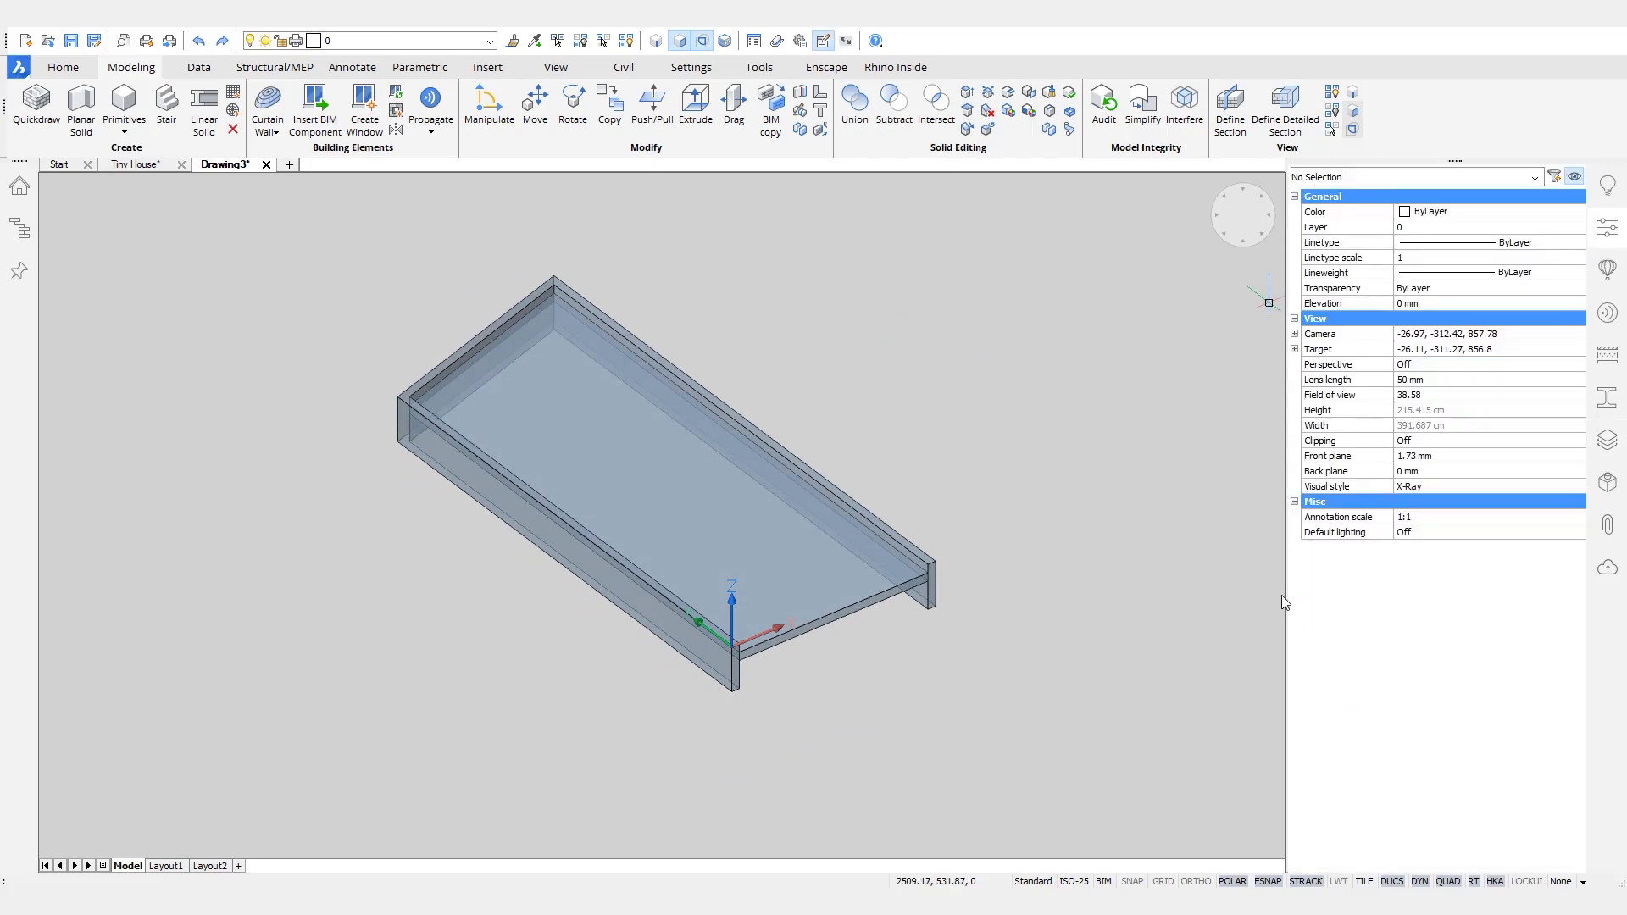
{"action": "key", "text": "Escape"}
{"action": "left_click", "coordinate": [1422, 479]}
{"action": "left_click", "coordinate": [1432, 484]}
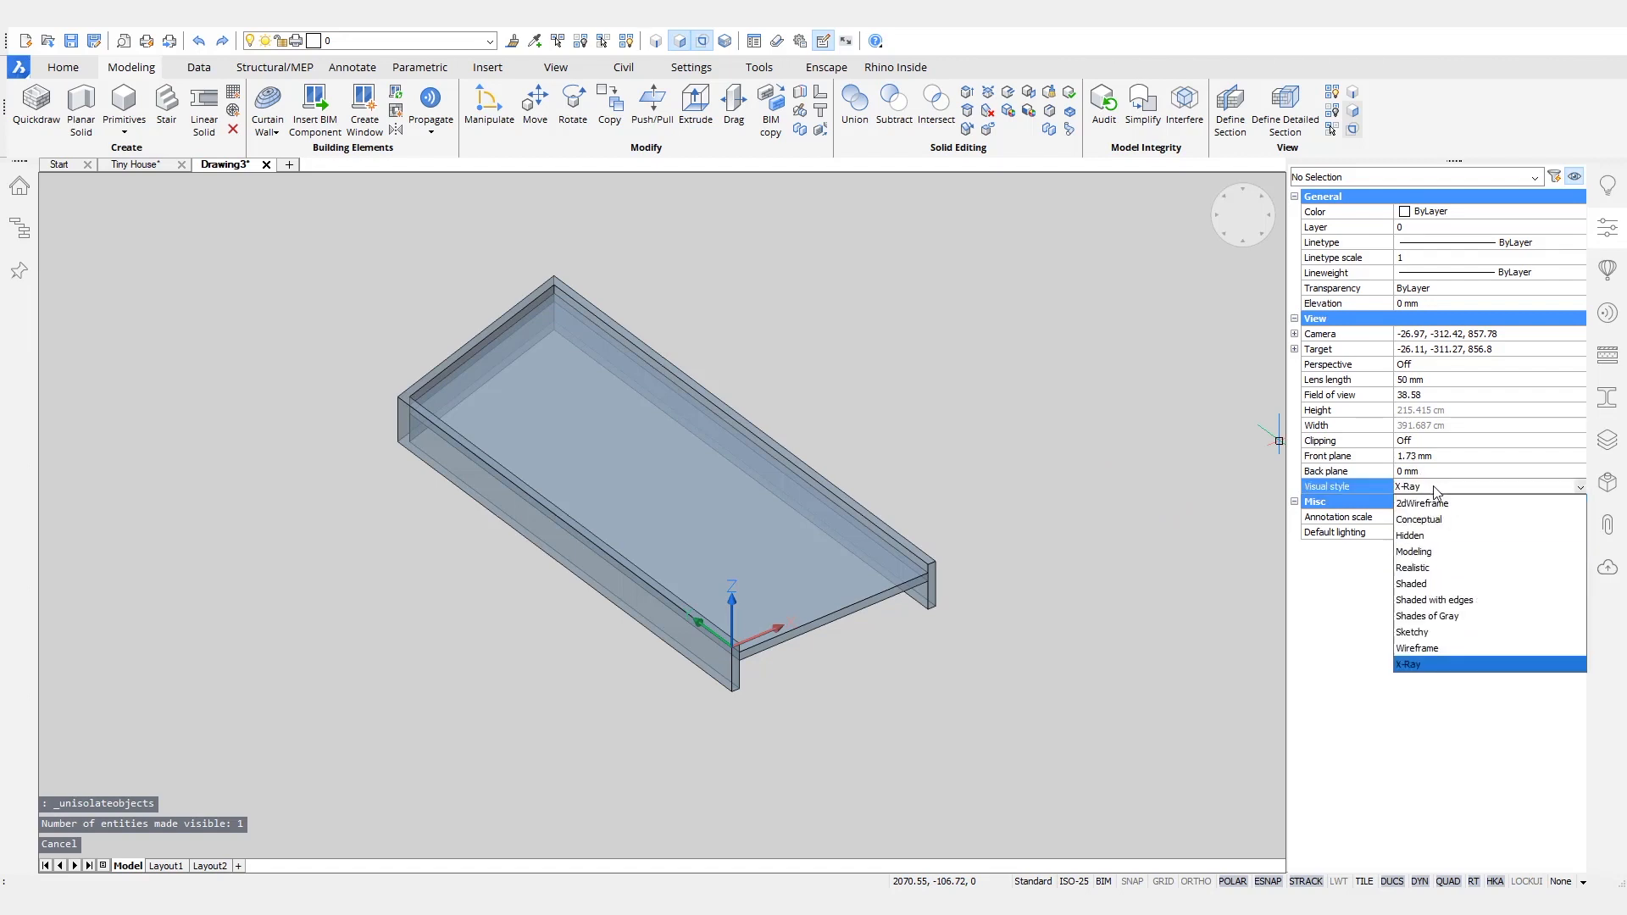
{"action": "left_click", "coordinate": [1440, 547]}
{"action": "key", "text": "Escape"}
{"action": "middle_click_drag", "start_coordinate": [1044, 332], "coordinate": [1038, 314], "text": "shift"}
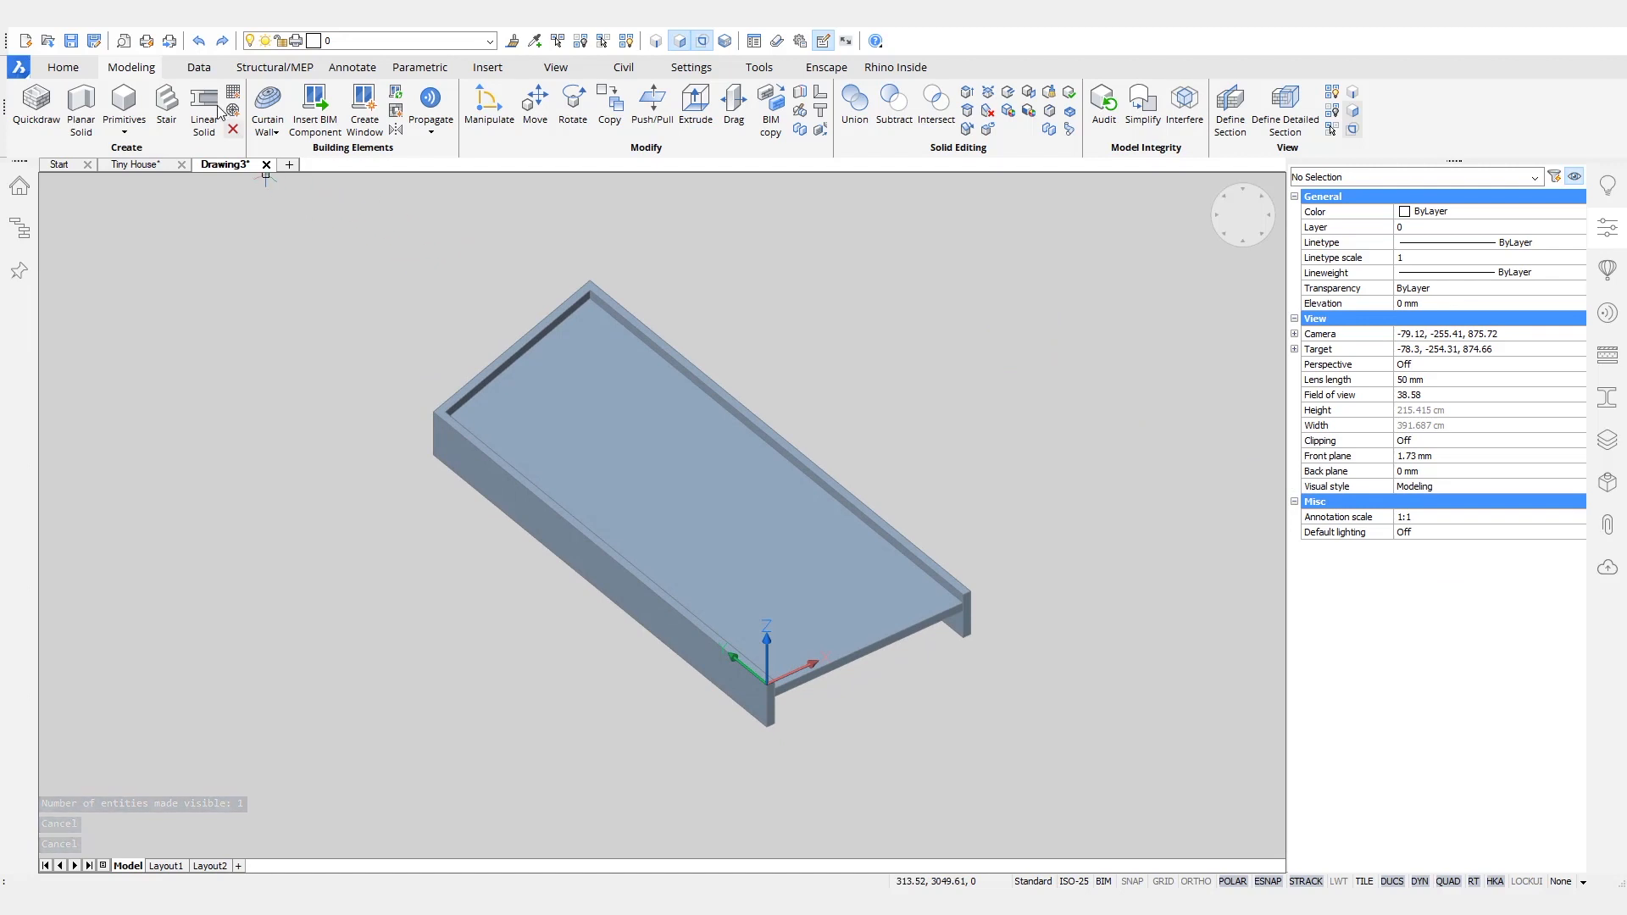
- Classify the entire drawing as a Door BIM element
{"action": "left_click", "coordinate": [198, 70]}
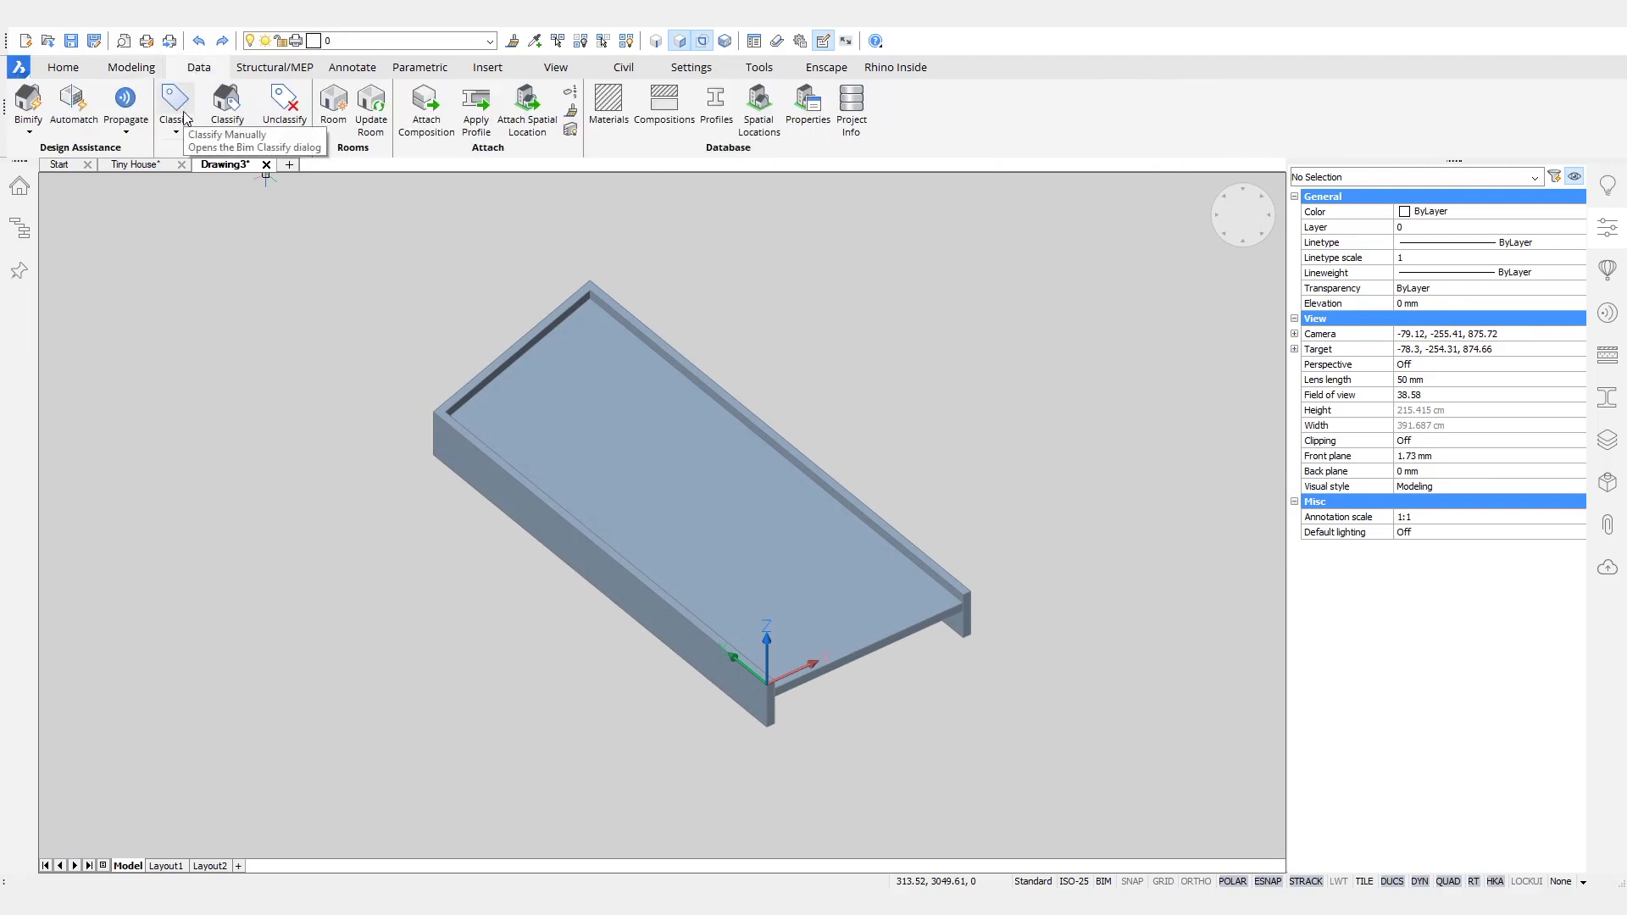
{"action": "left_click", "coordinate": [184, 116]}
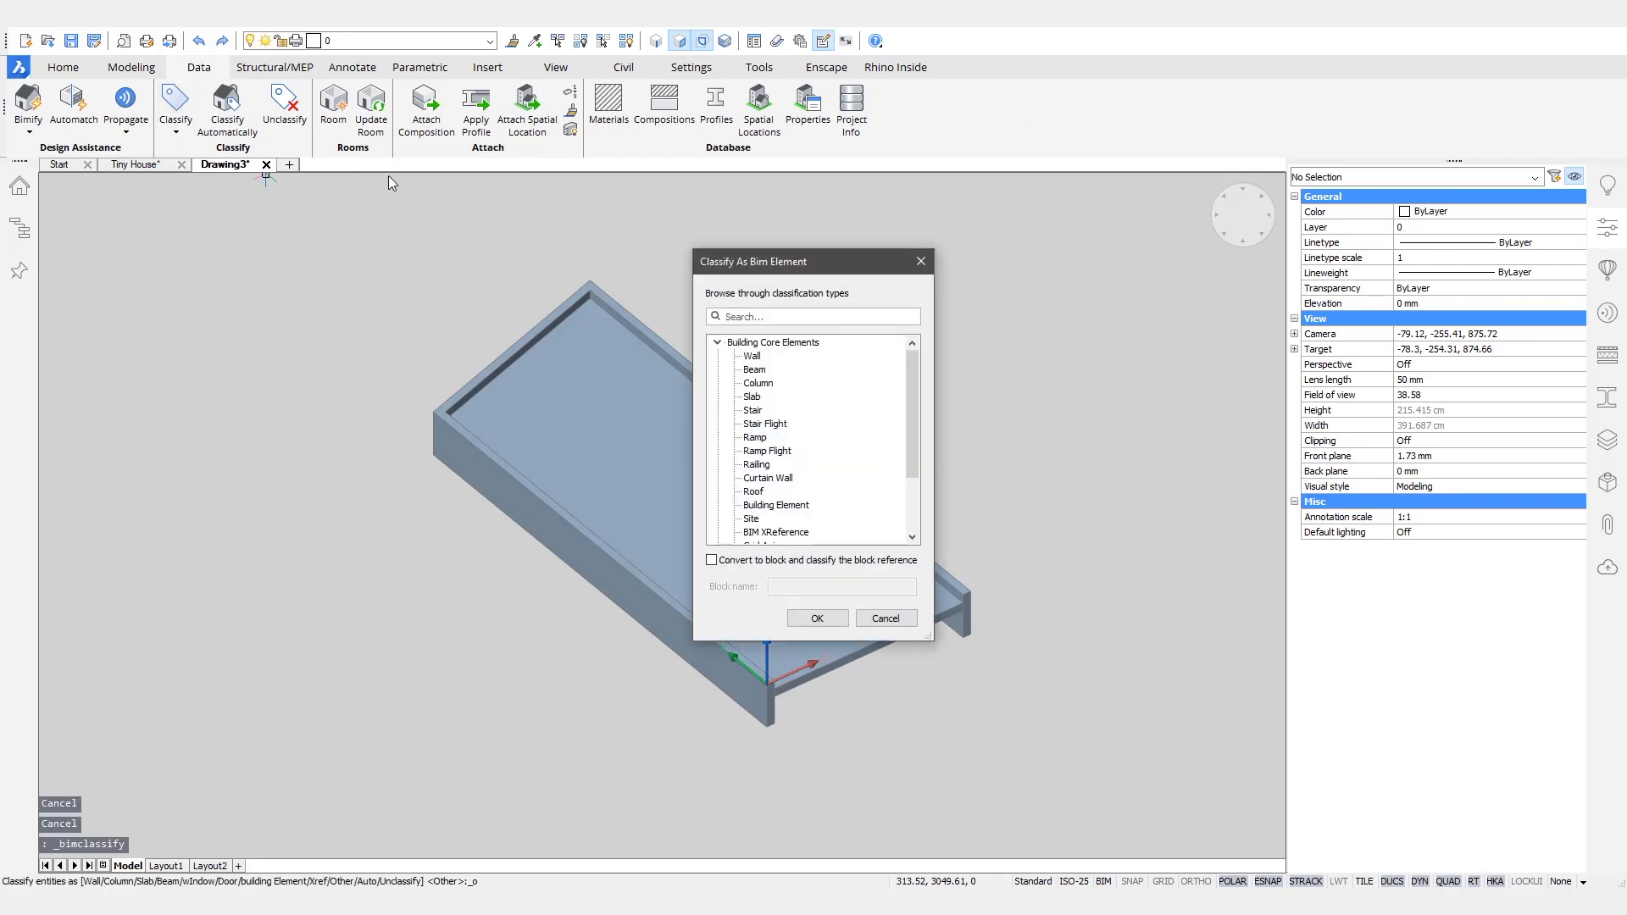
{"action": "type", "text": "doo"}
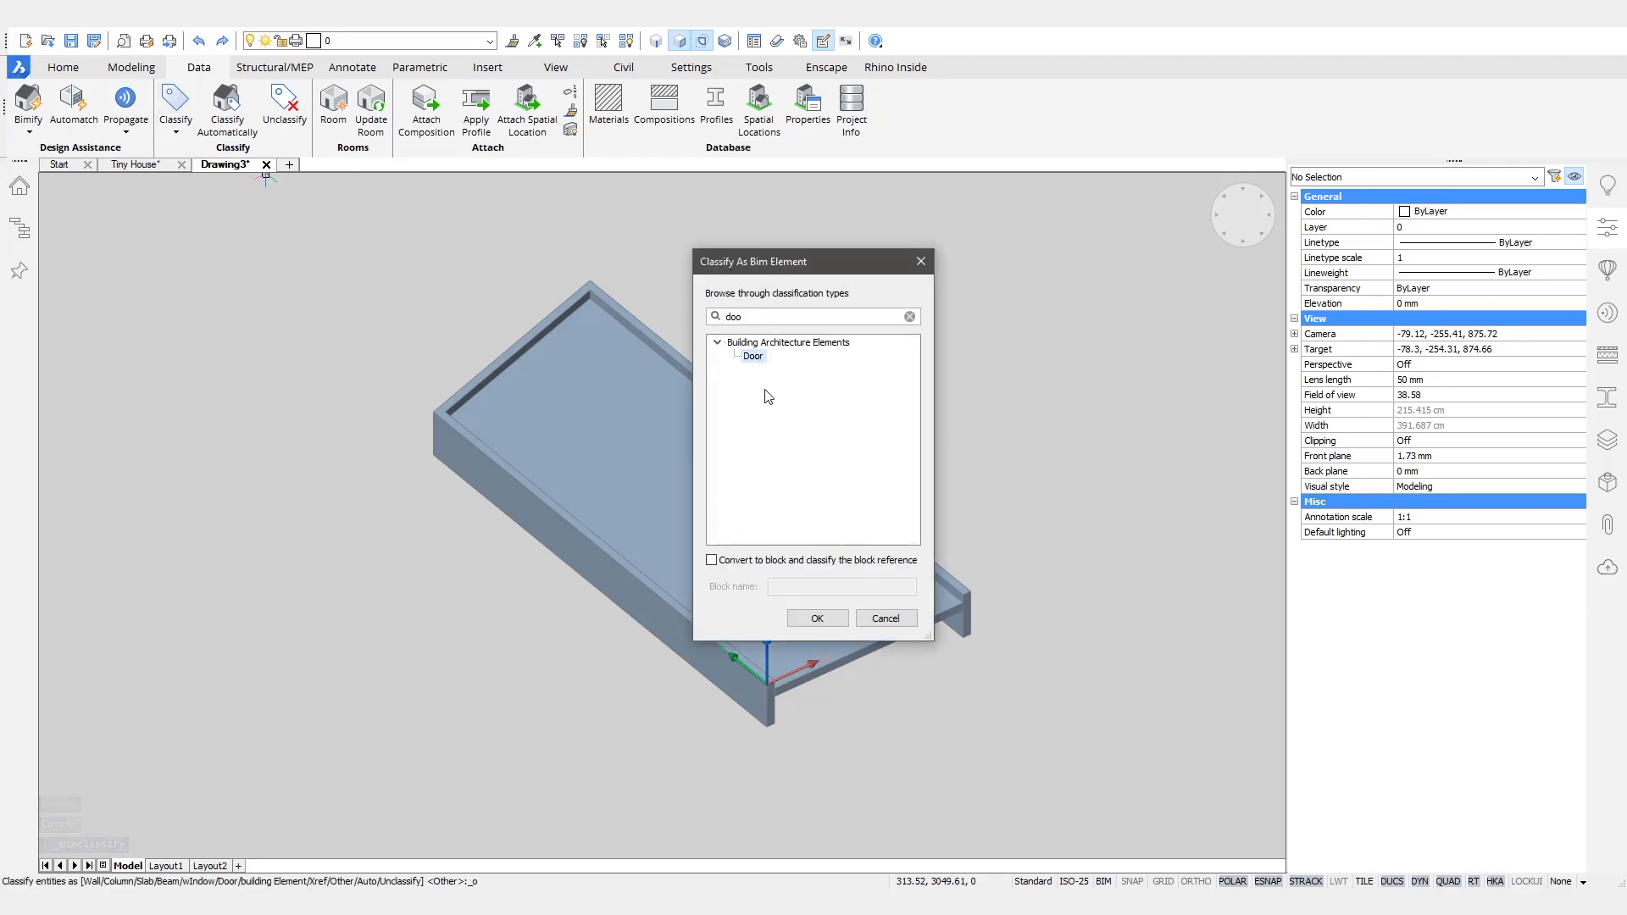
{"action": "left_click", "coordinate": [819, 619]}
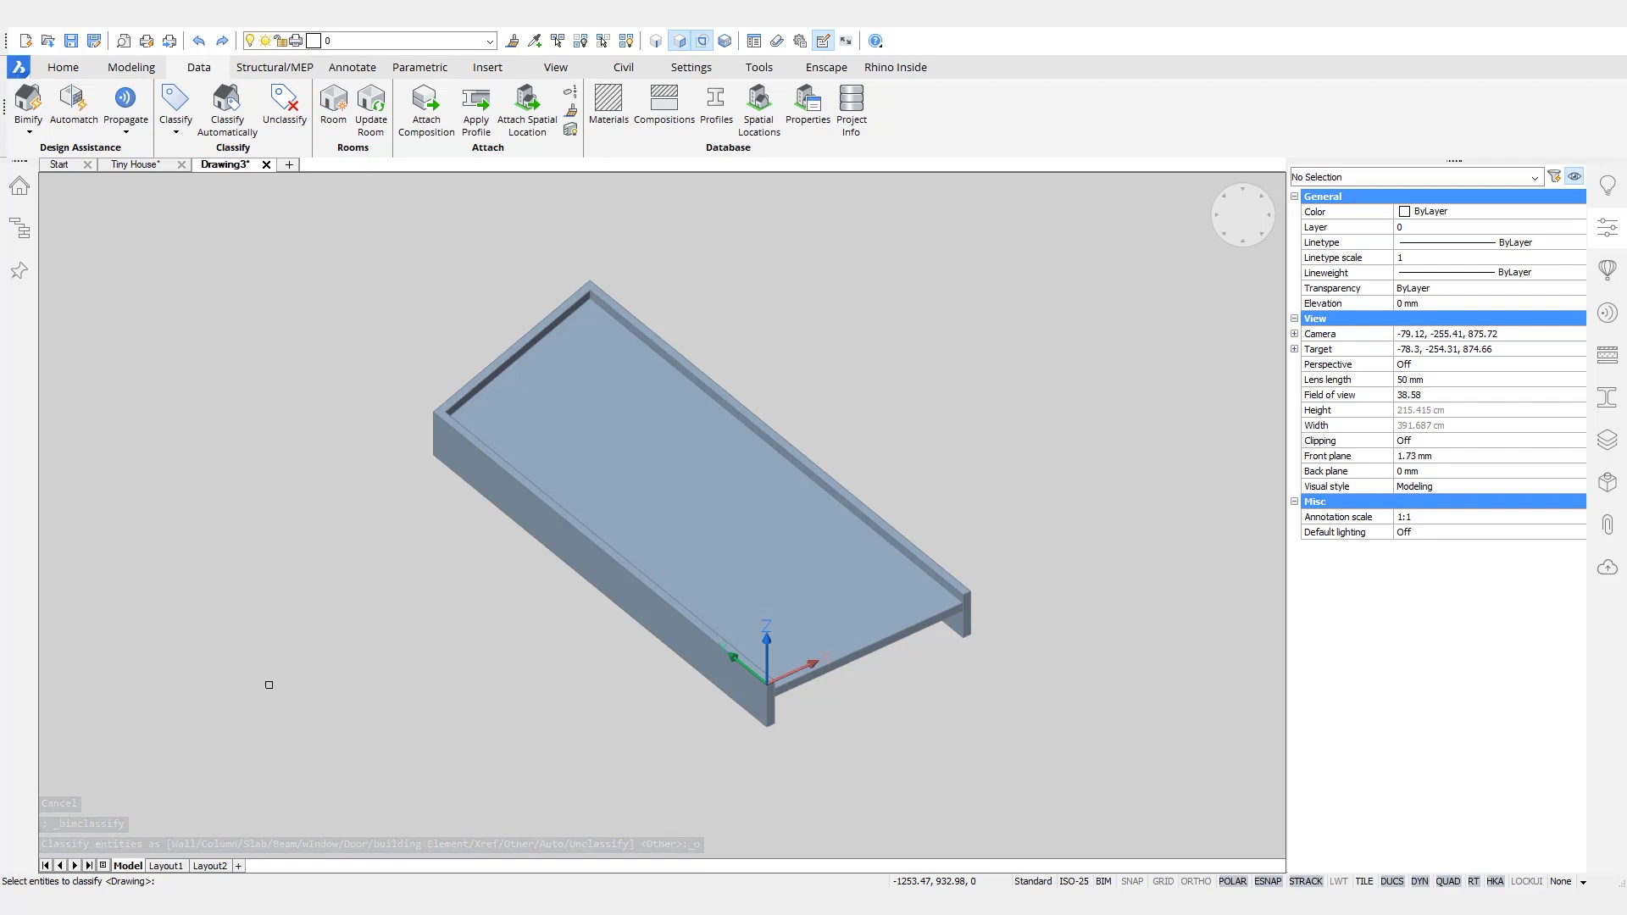
{"action": "key", "text": "Return"}
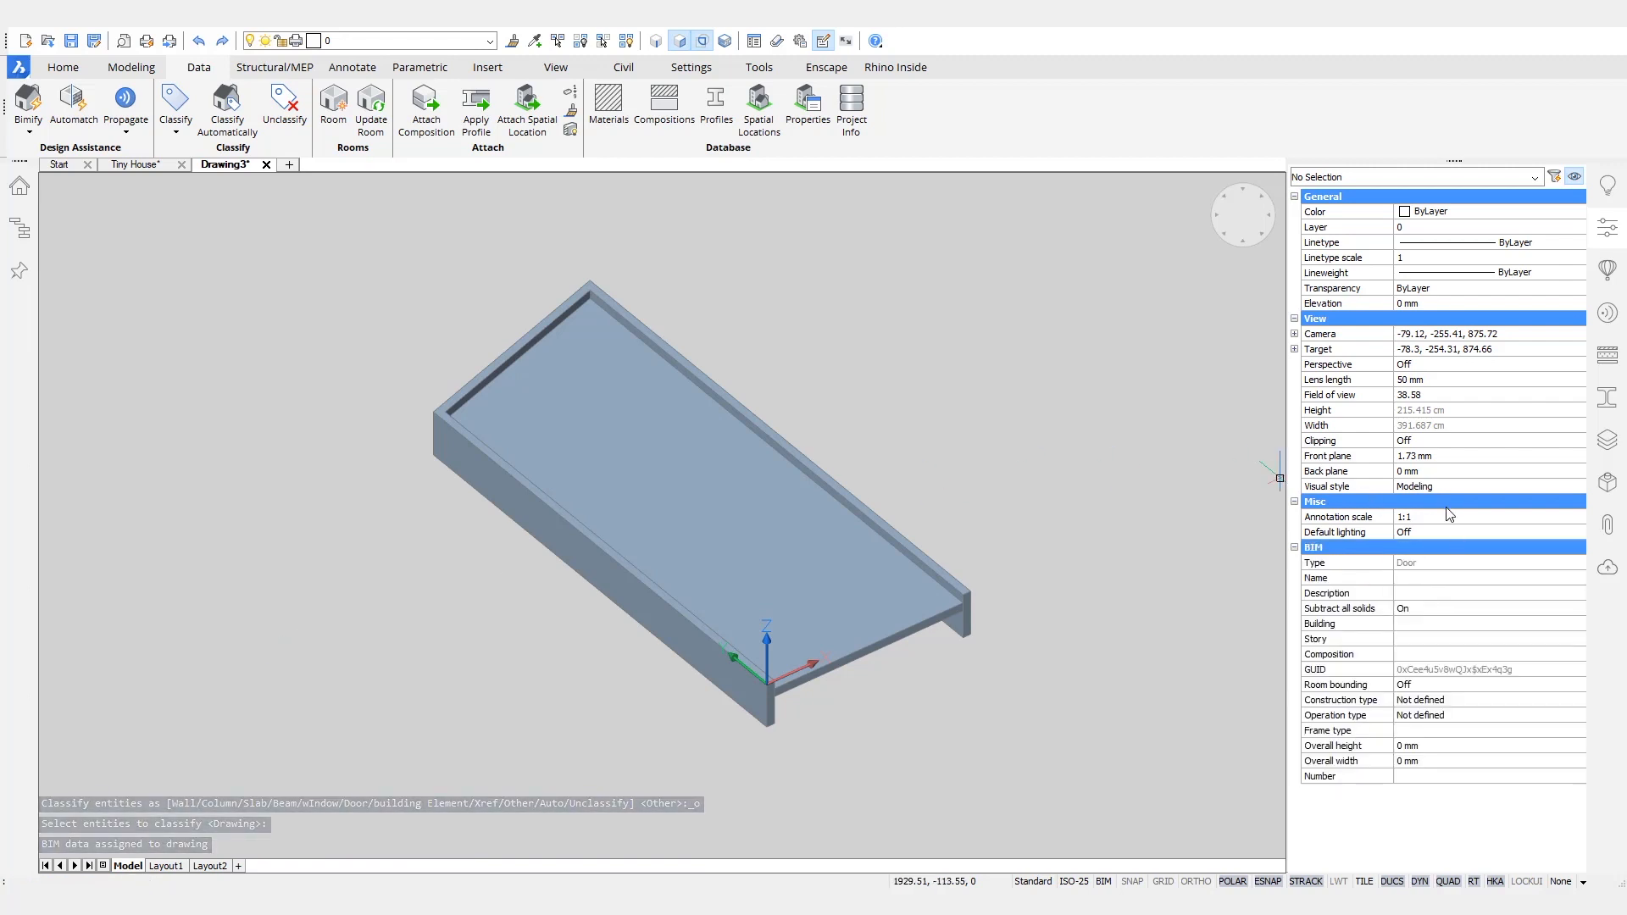
- Set the door's construction type to Wood, its name to Door_Slanted_Top and its description to "Custom door for the Tiny House"
{"action": "left_click", "coordinate": [1421, 702]}
{"action": "left_click", "coordinate": [1421, 701]}
{"action": "left_click", "coordinate": [1411, 766]}
{"action": "left_click", "coordinate": [1468, 581]}
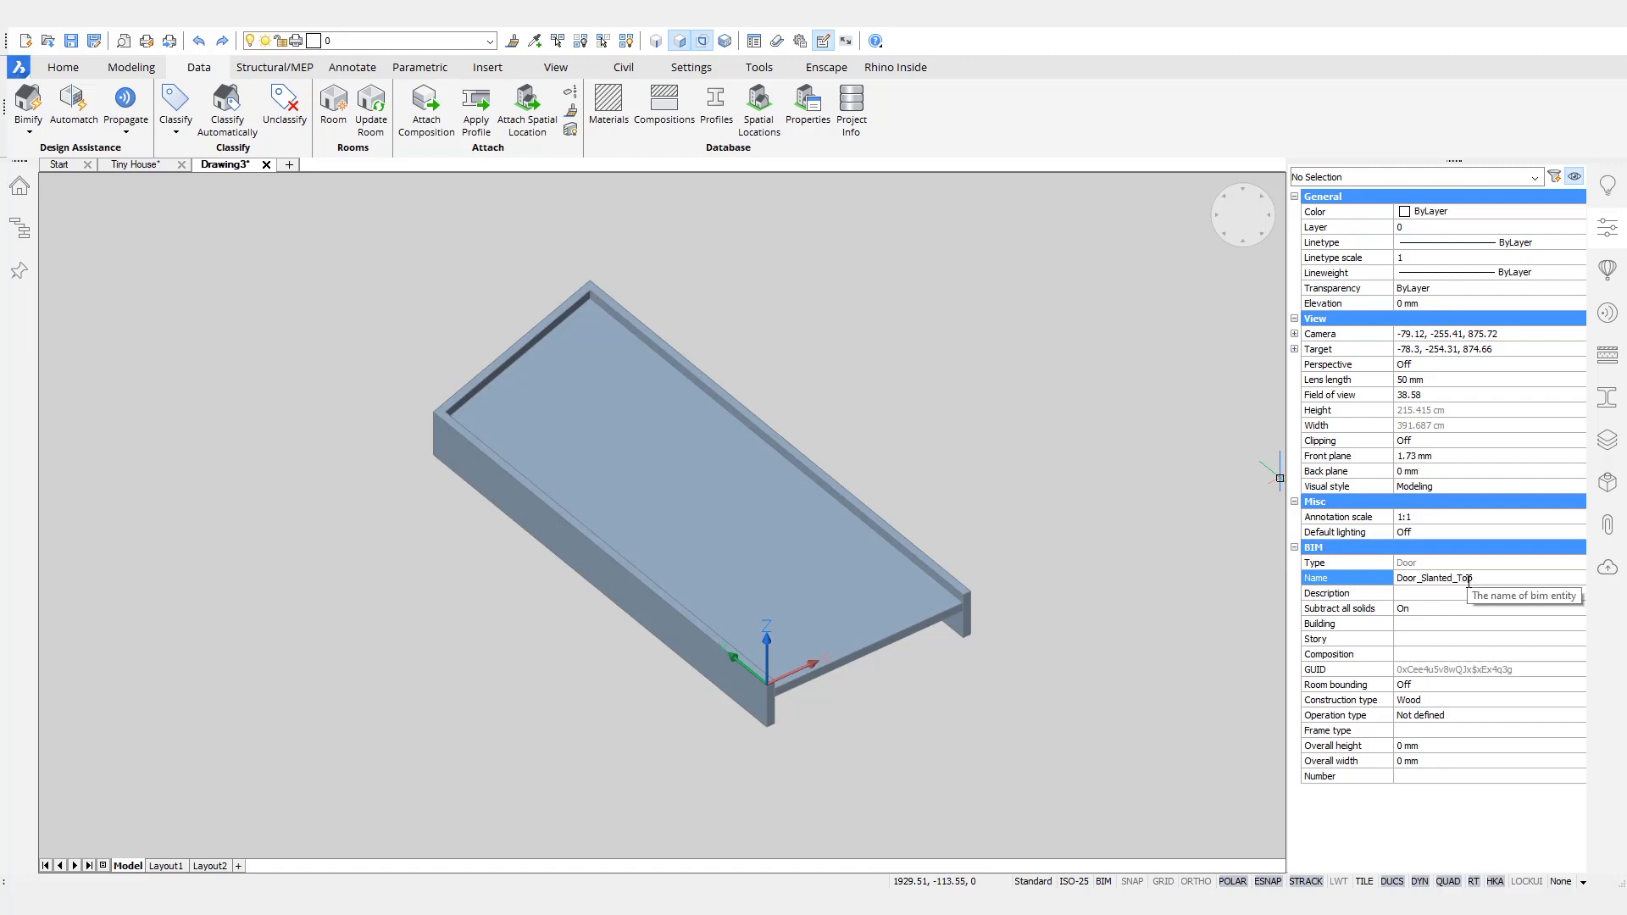
{"action": "left_click", "coordinate": [1456, 595]}
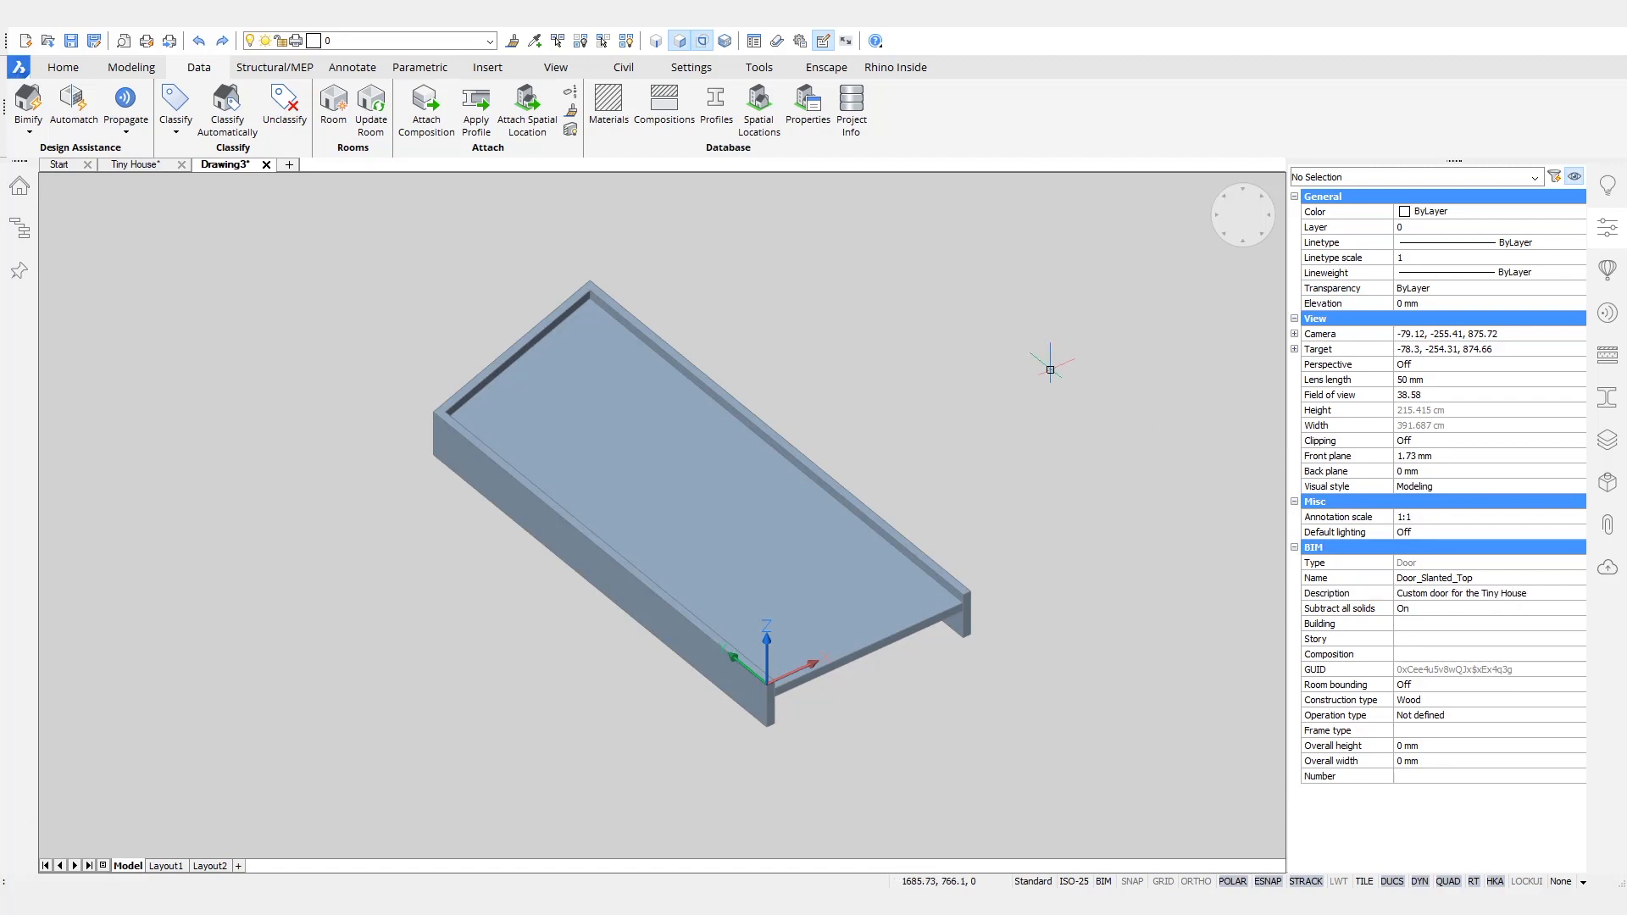
- Create a component named Door_Slanted_Top from the whole drawing in the Doors category
{"action": "left_click", "coordinate": [1607, 274]}
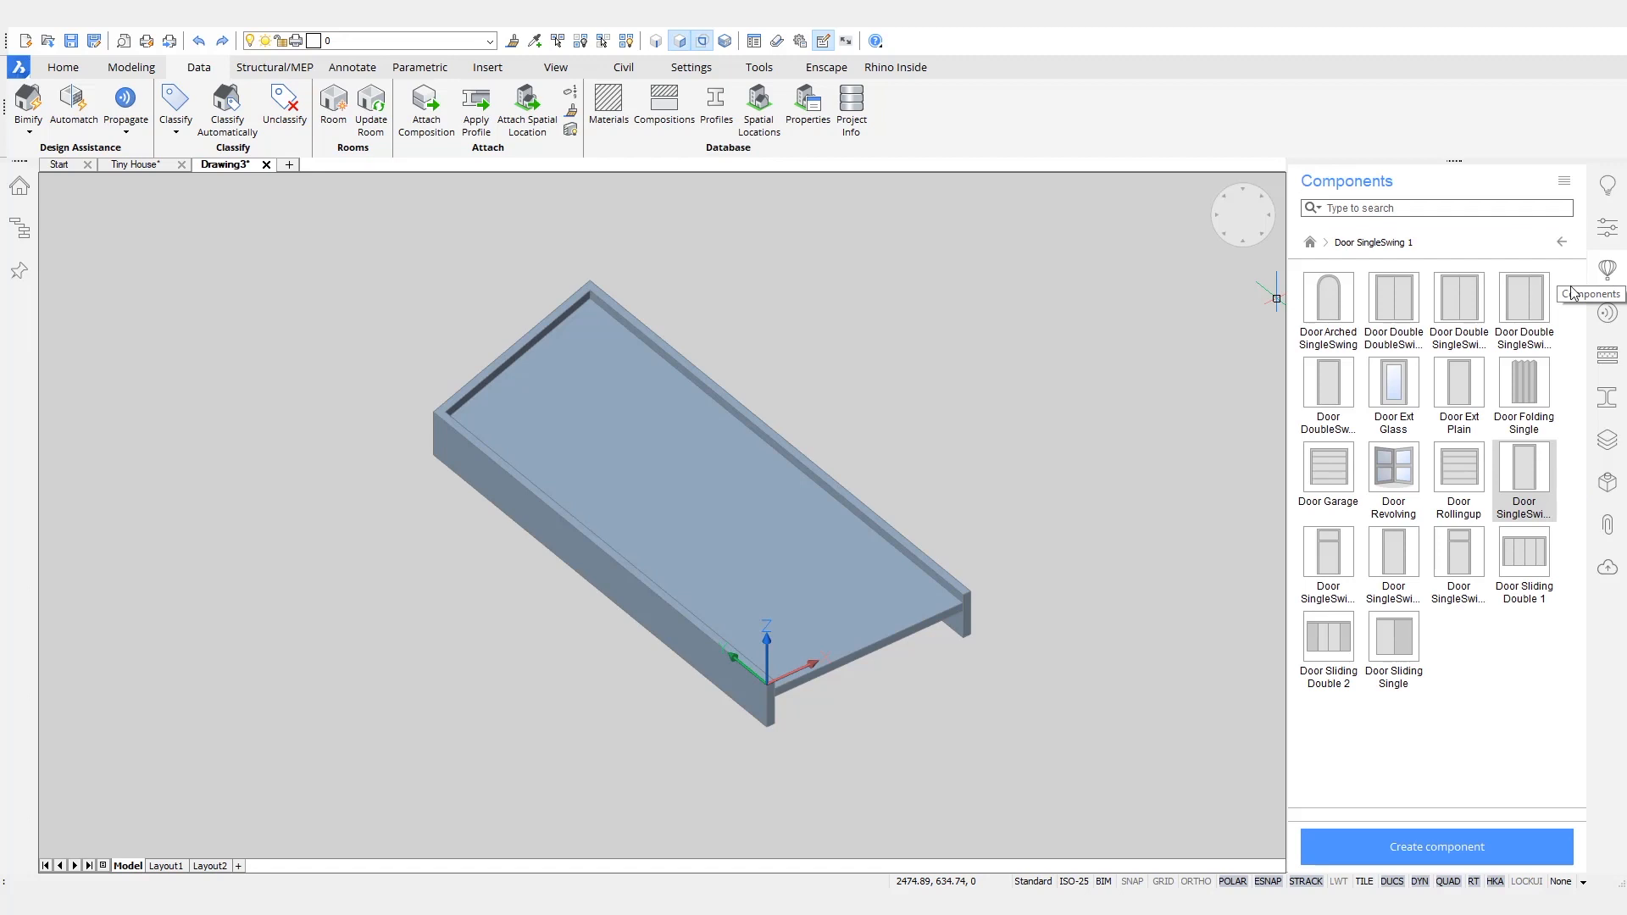
{"action": "left_click", "coordinate": [1452, 847]}
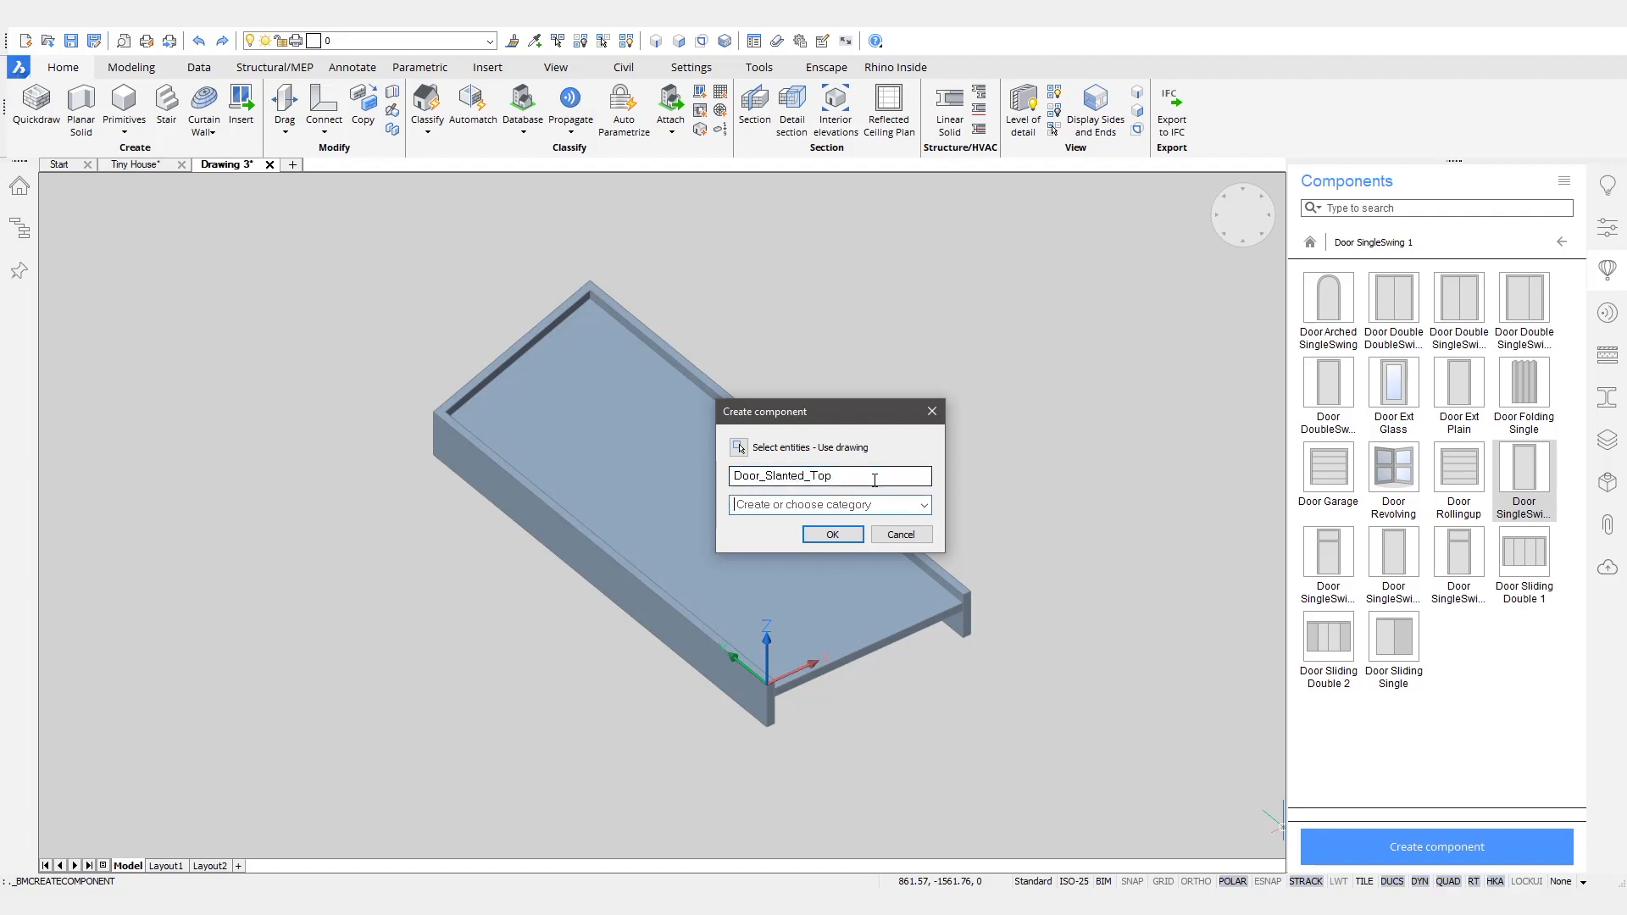
{"action": "left_click", "coordinate": [920, 507]}
{"action": "left_click", "coordinate": [814, 519]}
{"action": "left_click", "coordinate": [852, 532]}
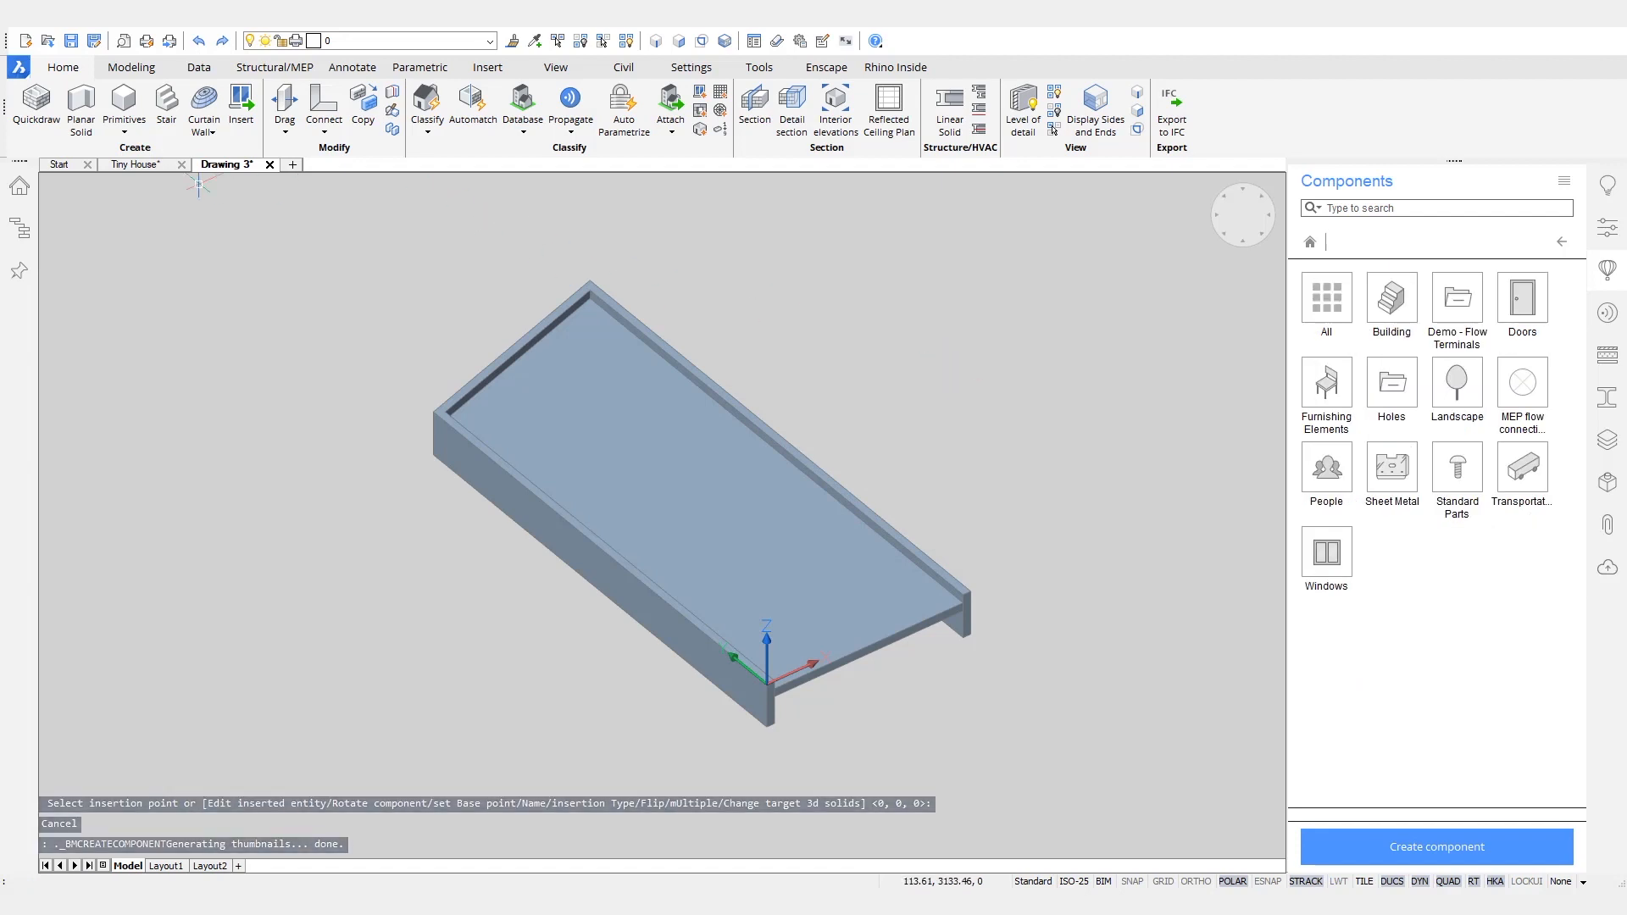
- In the Tiny House drawing, insert Door_Slanted_Top into the pine wall, 350 cm and 200 mm from its side edges and 0 mm from its base
{"action": "left_click", "coordinate": [135, 164]}
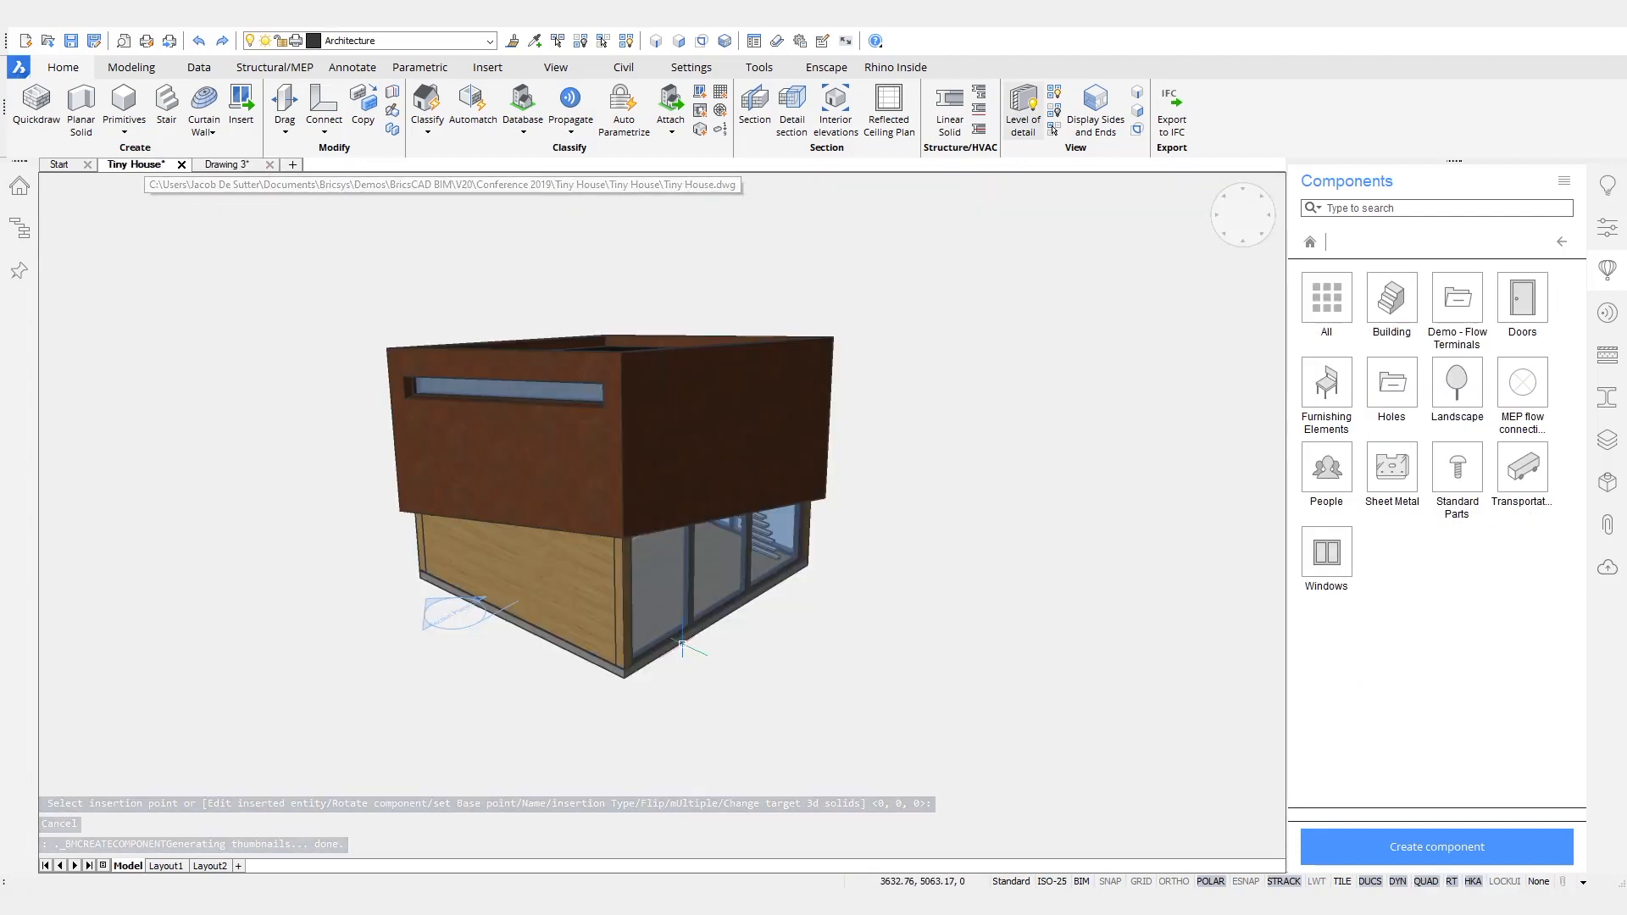
{"action": "middle_click_drag", "start_coordinate": [897, 679], "coordinate": [922, 639], "text": "shift"}
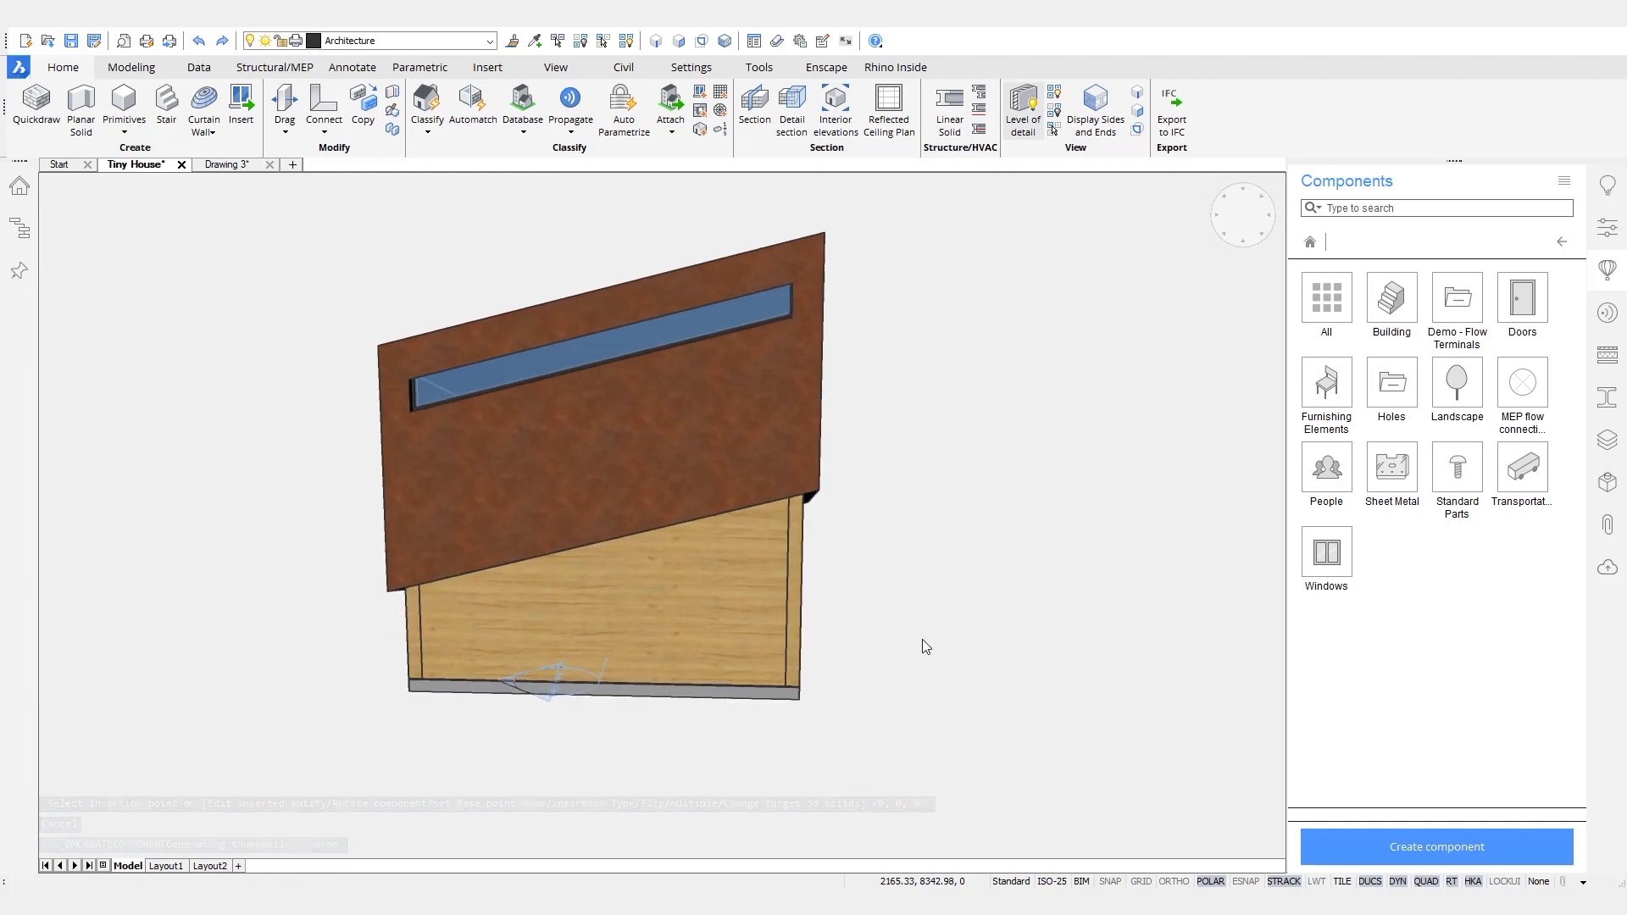
{"action": "left_click", "coordinate": [1530, 288]}
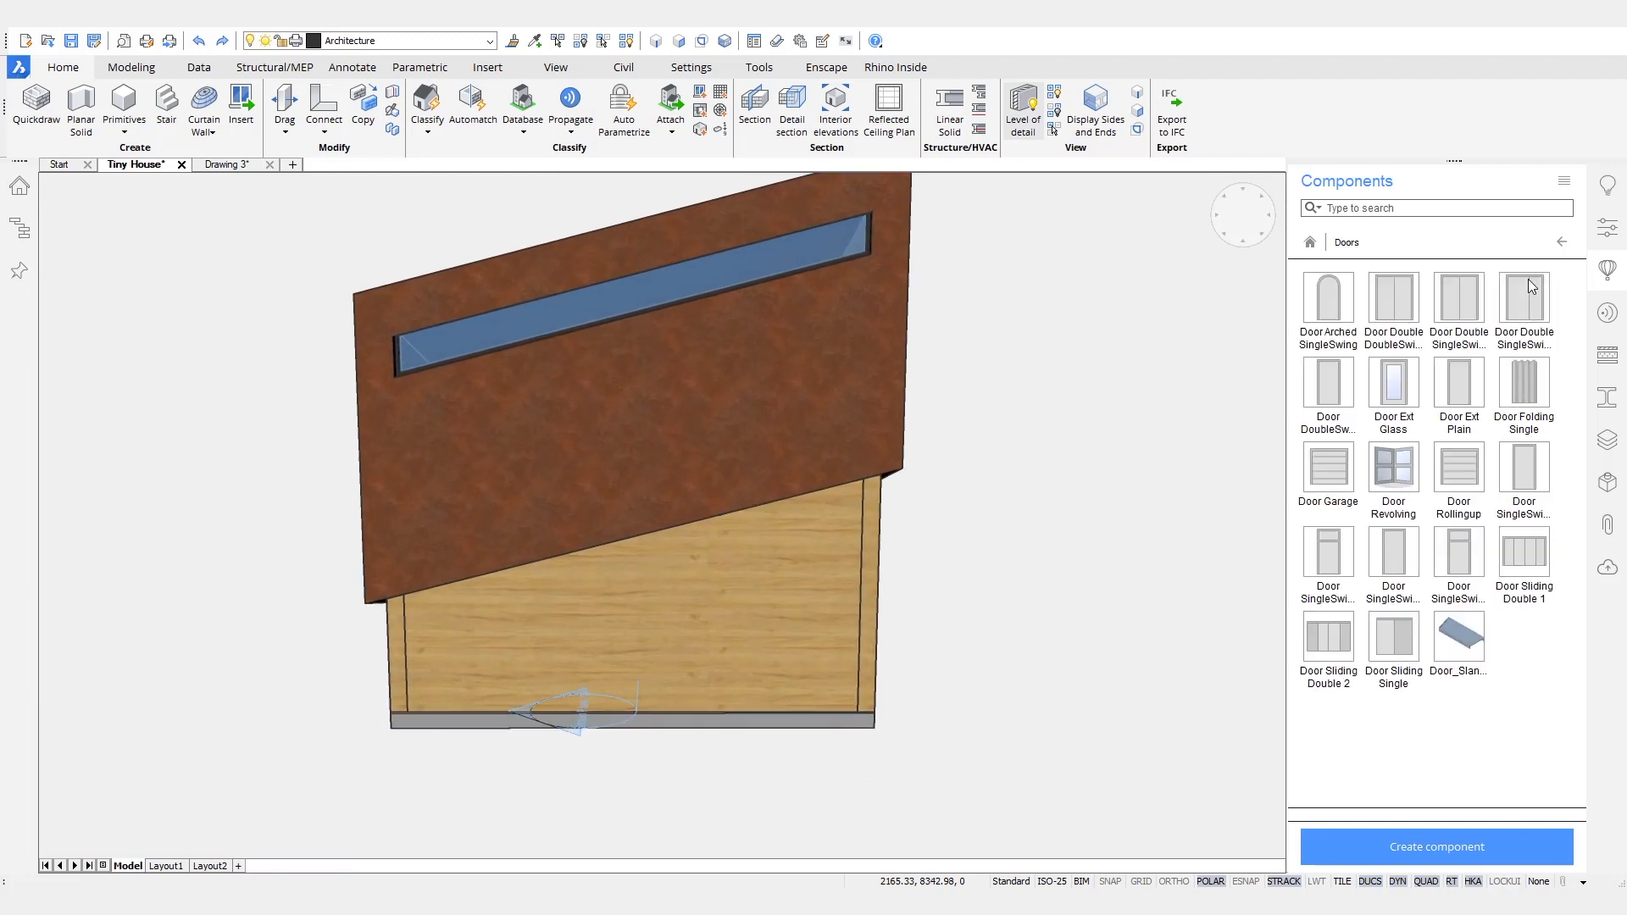
{"action": "left_click", "coordinate": [1449, 642]}
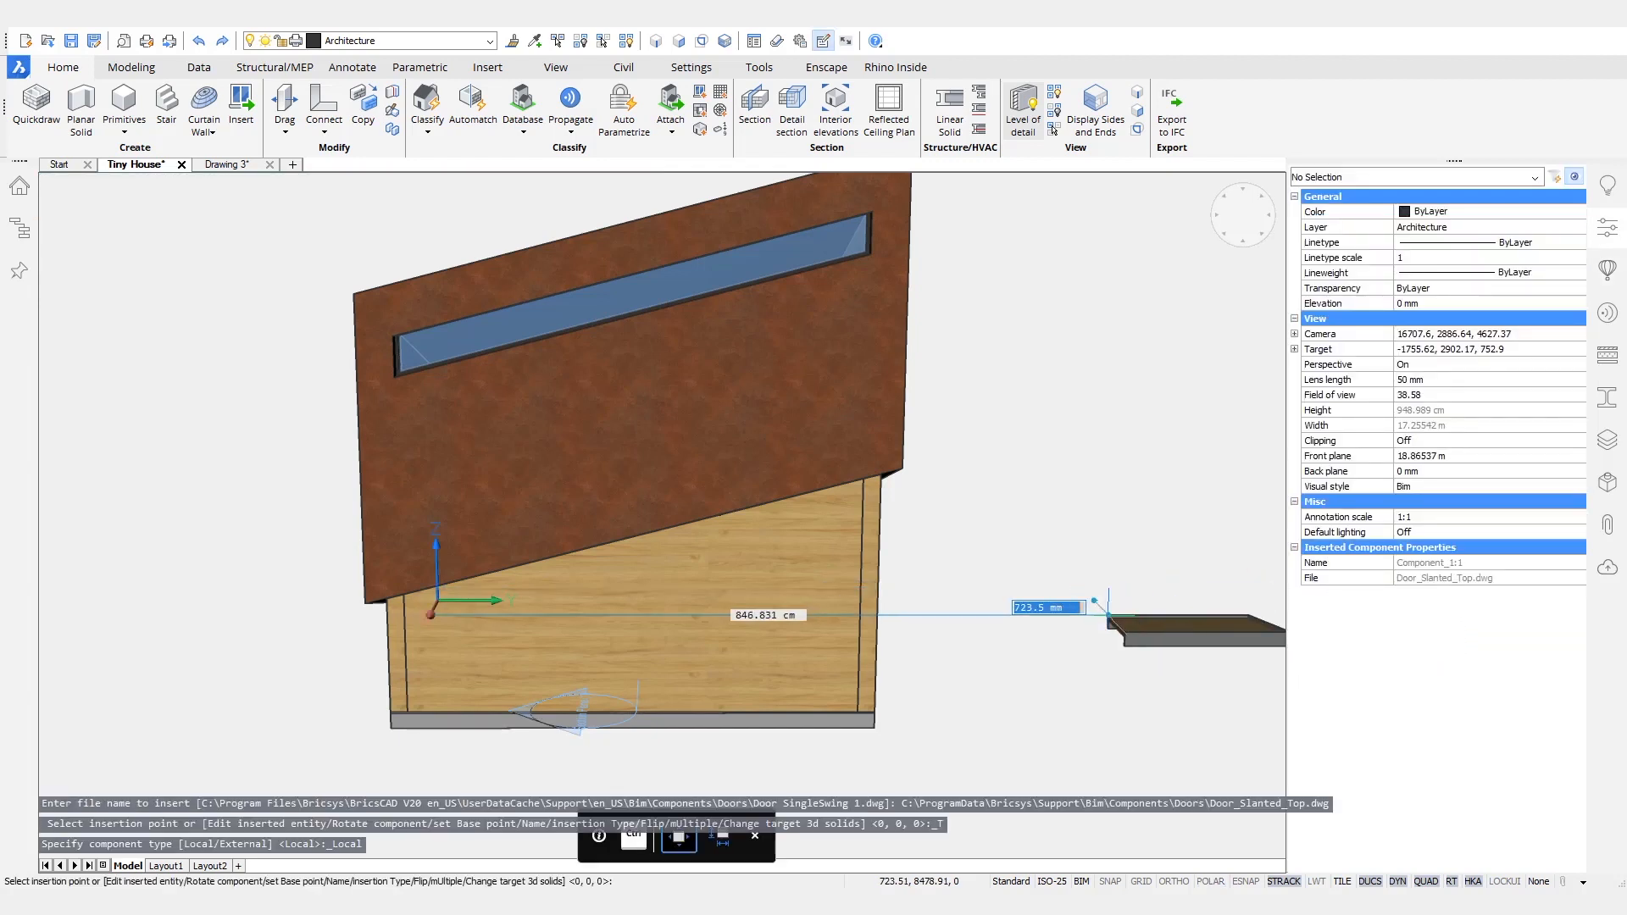
{"action": "middle_click_drag", "start_coordinate": [1096, 596], "coordinate": [1061, 617], "text": "shift"}
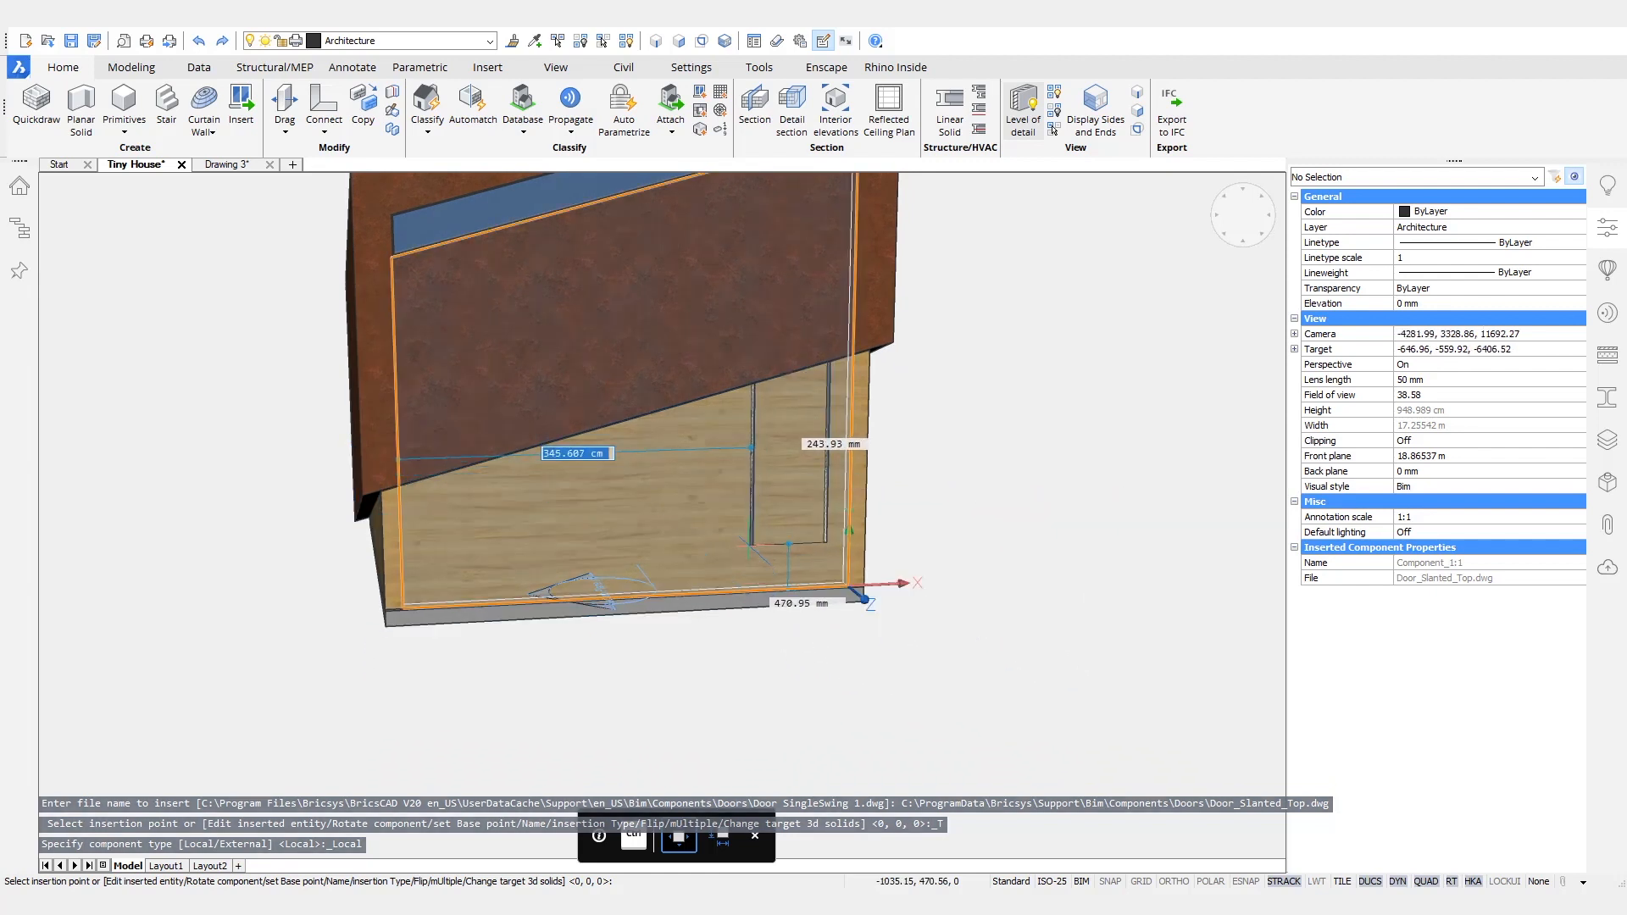
{"action": "type", "text": "350"}
{"action": "key", "text": "Tab"}
{"action": "type", "text": "200"}
{"action": "key", "text": "Tab"}
{"action": "type", "text": "0"}
{"action": "key", "text": "Tab"}
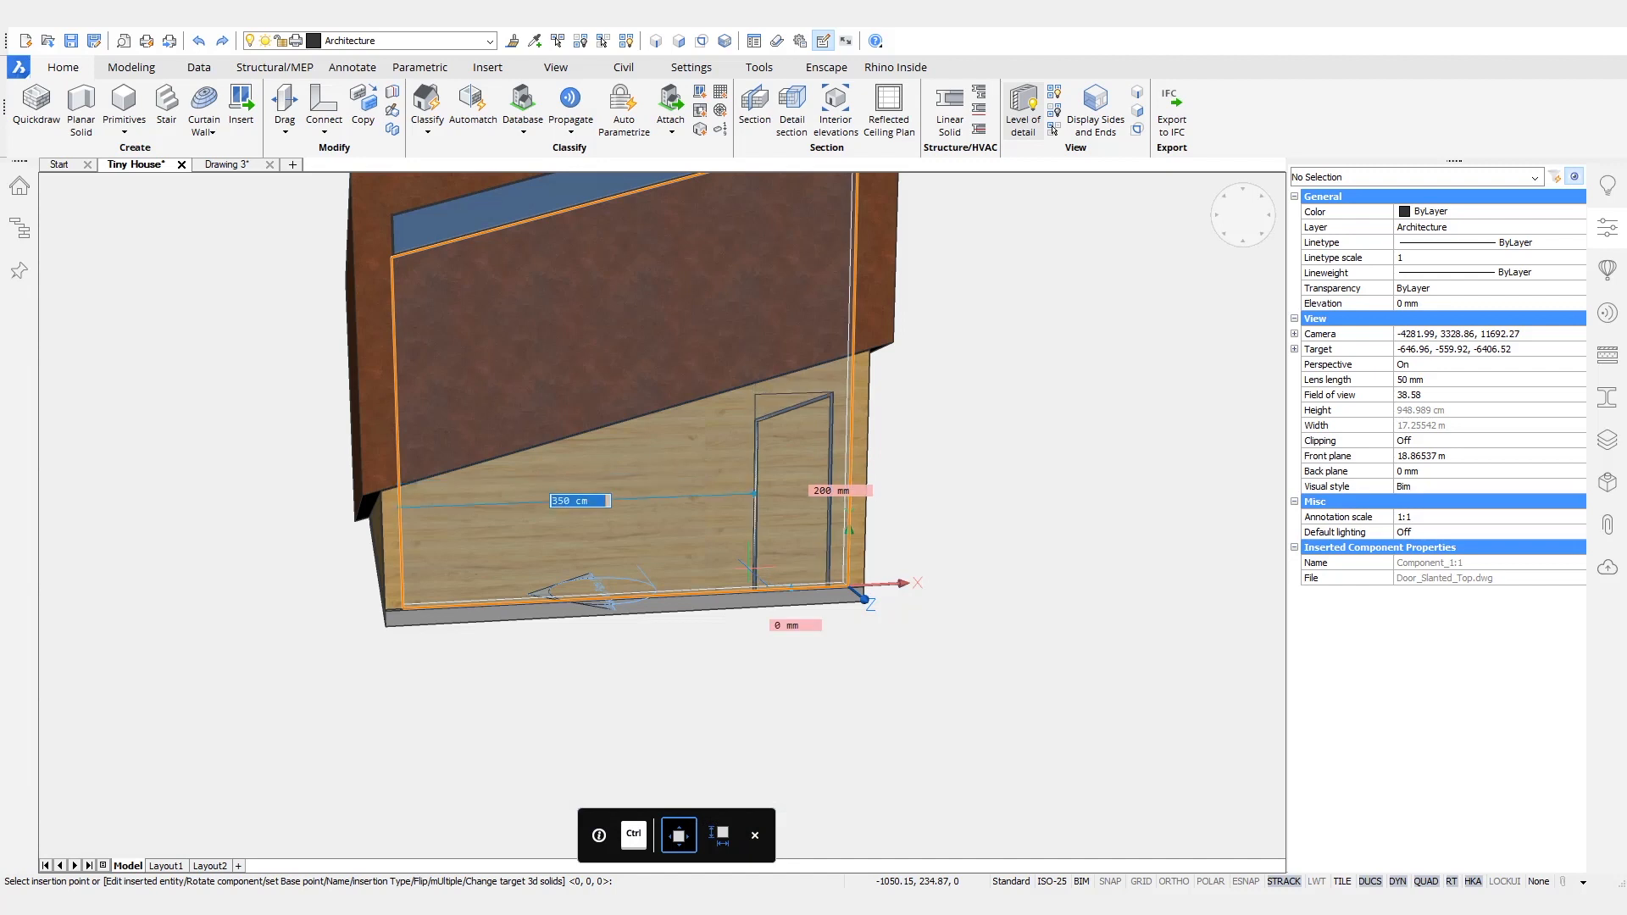
{"action": "key", "text": "Return"}
- Inspect the slanted door in the pine wall from several angles and review its door properties
{"action": "scroll", "coordinate": [814, 461], "scroll_direction": "up", "scroll_amount": 5}
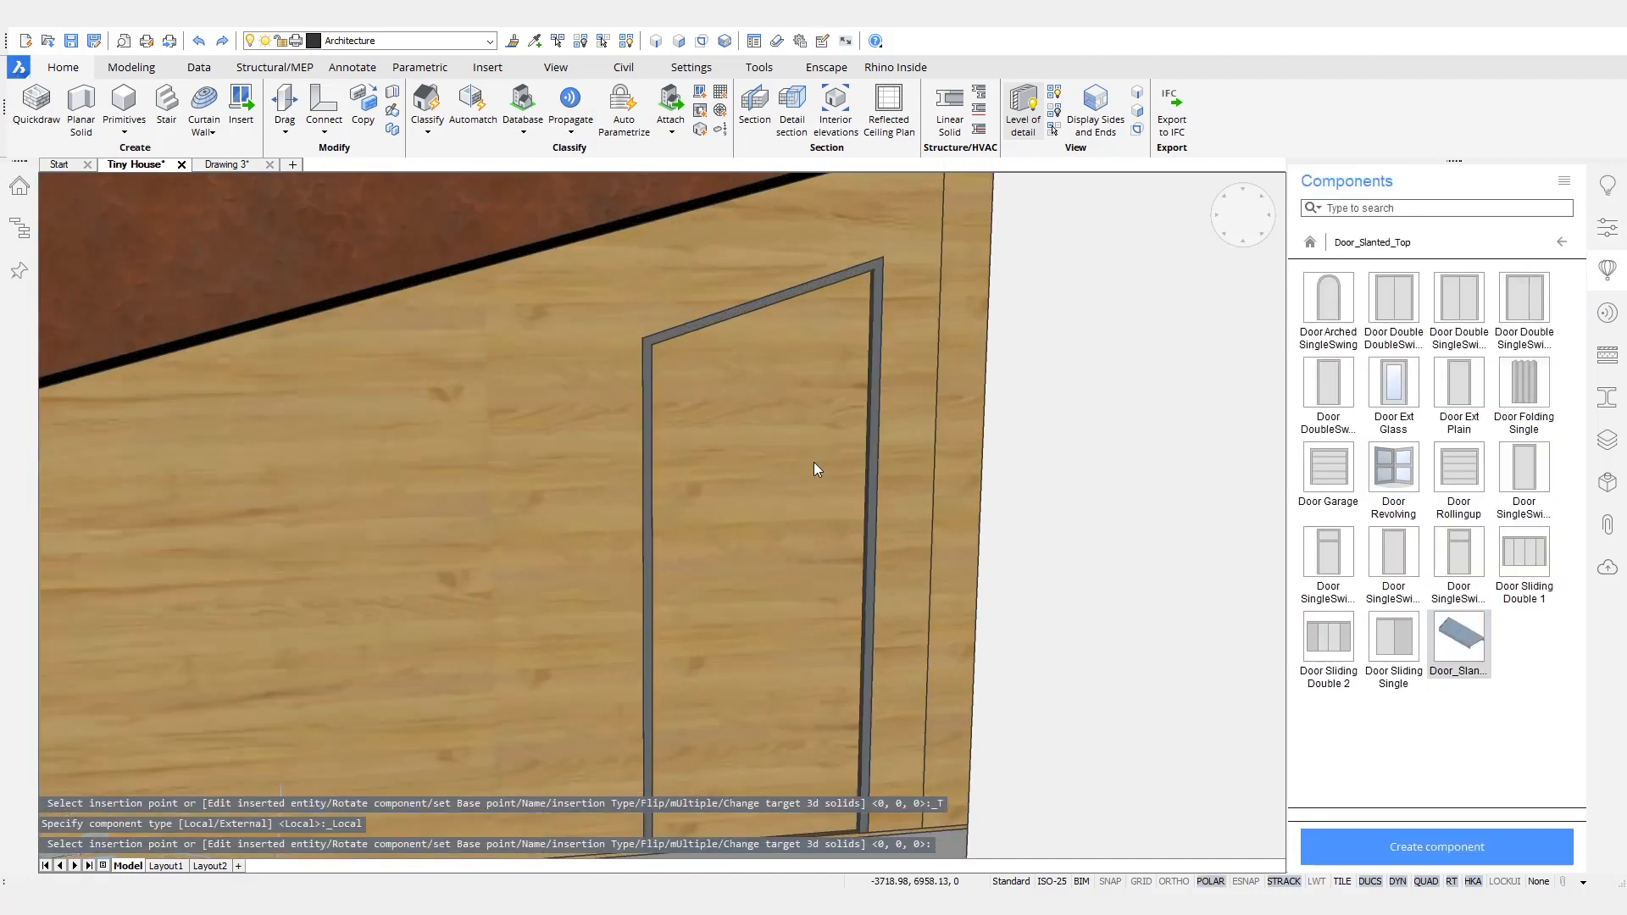
{"action": "scroll", "coordinate": [991, 482], "scroll_direction": "down", "scroll_amount": 5}
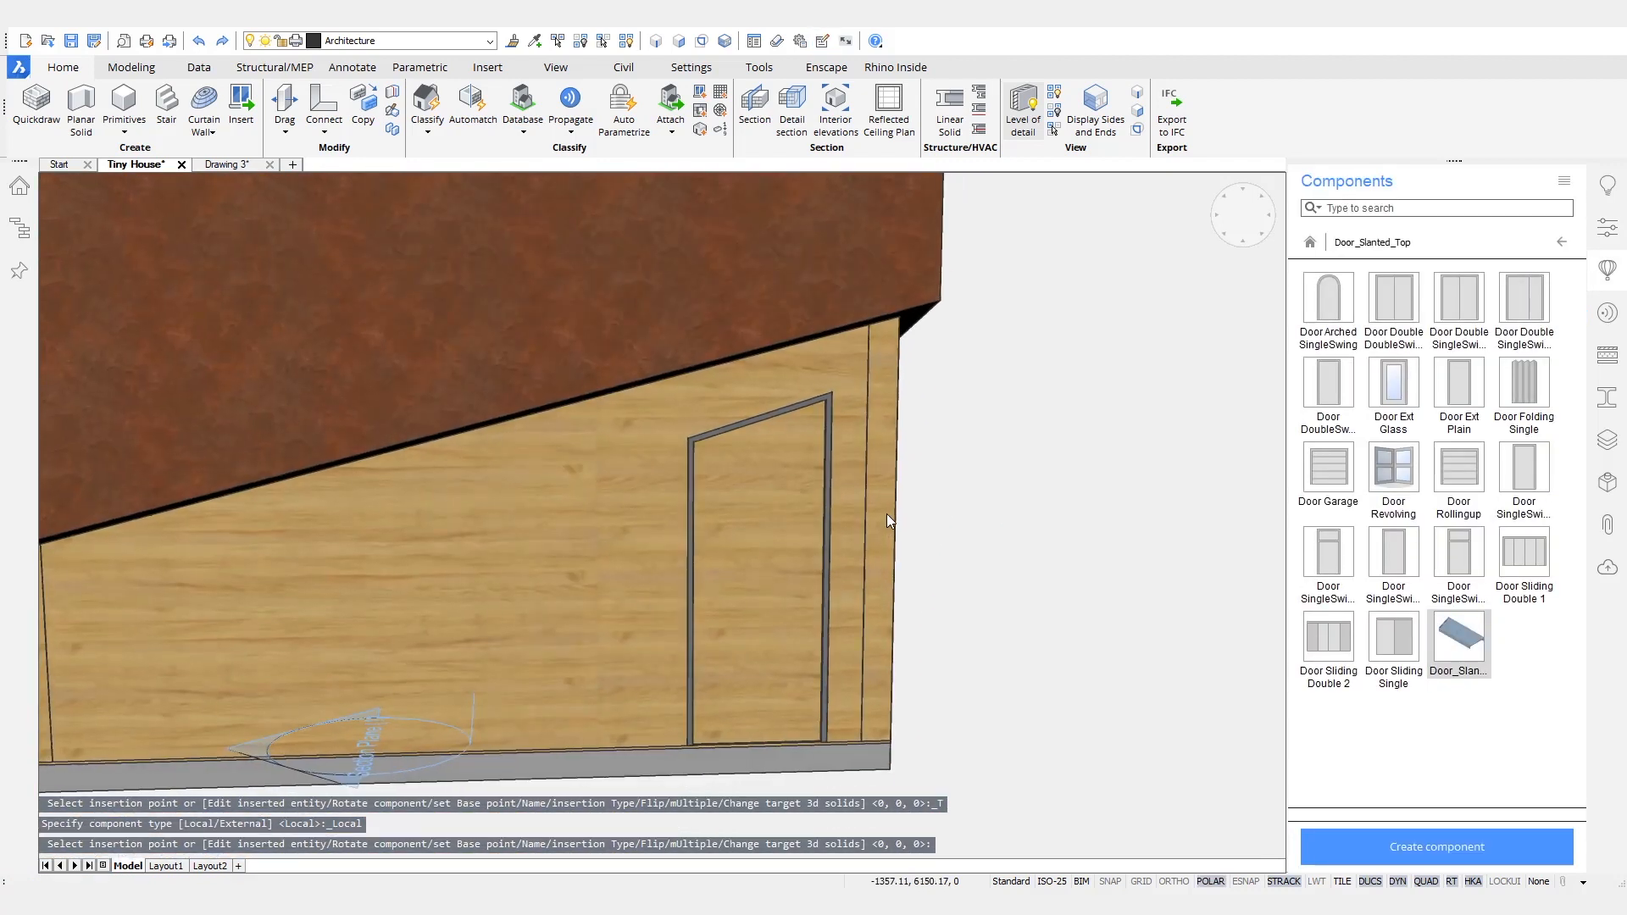
{"action": "scroll", "coordinate": [947, 673], "scroll_direction": "down", "scroll_amount": 2}
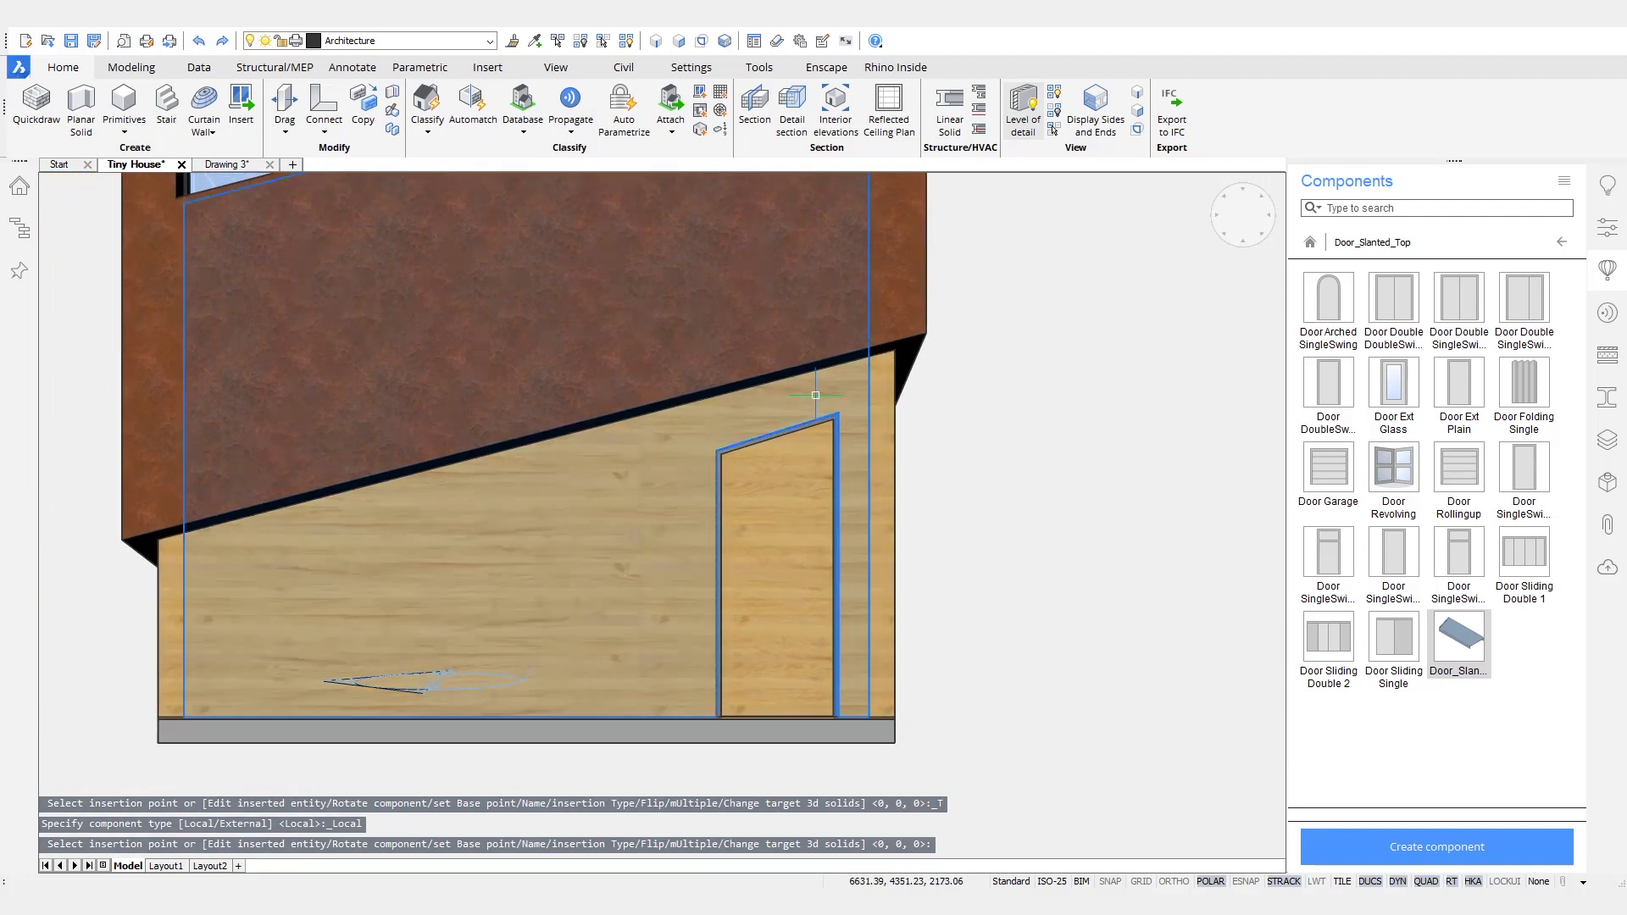
{"action": "middle_click_drag", "start_coordinate": [1088, 663], "coordinate": [762, 508], "text": "shift"}
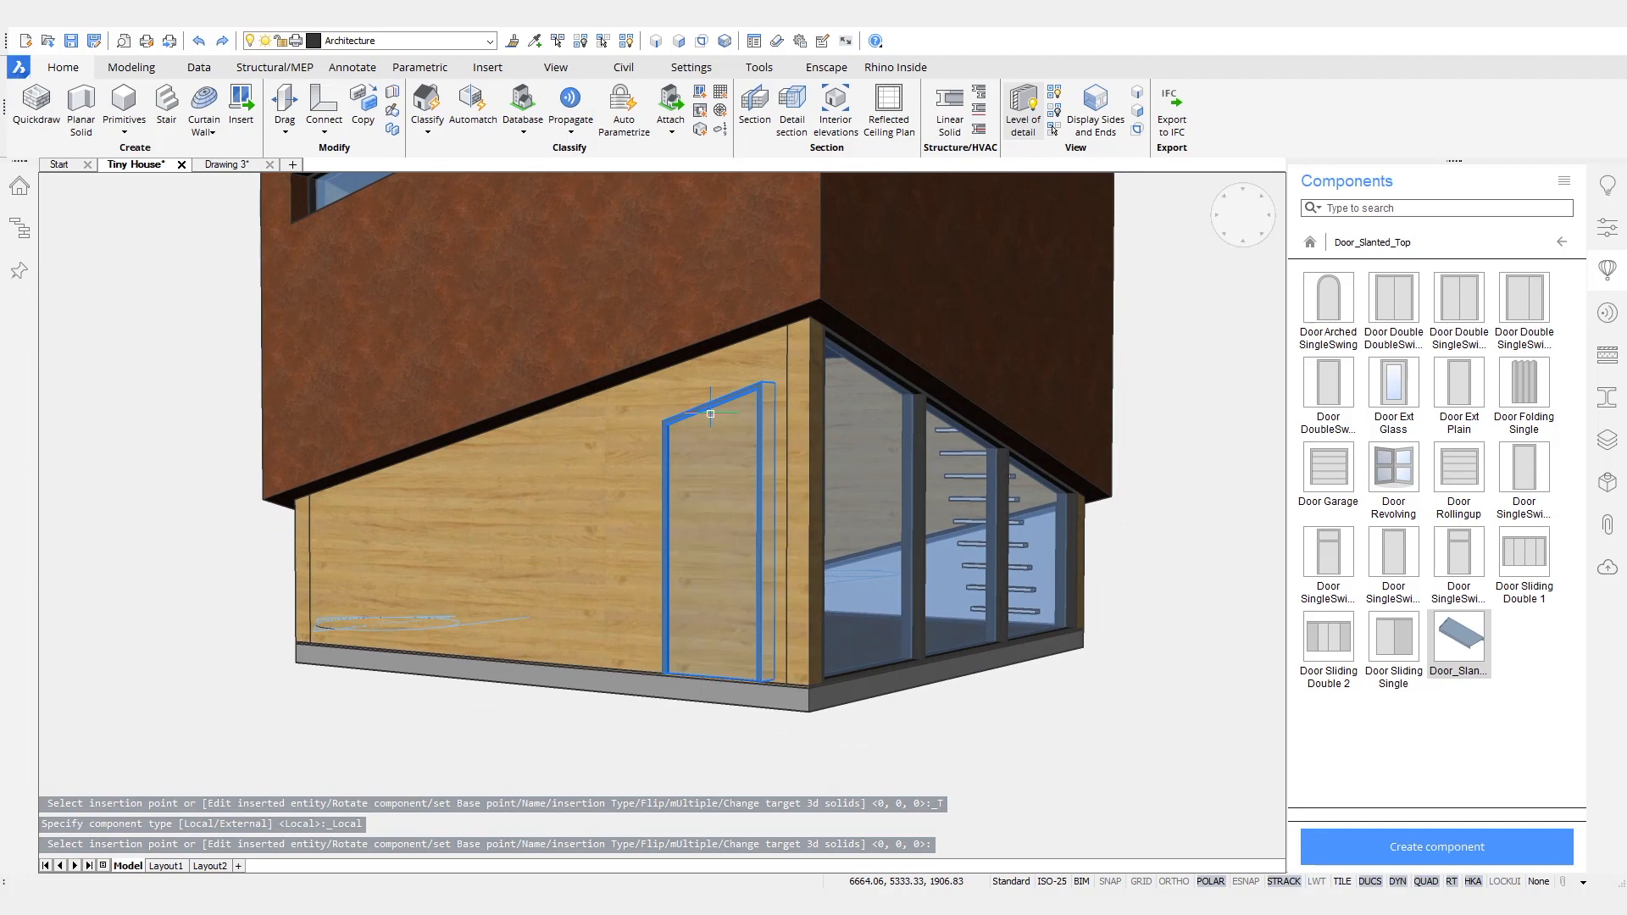
{"action": "left_click", "coordinate": [1608, 228]}
{"action": "scroll", "coordinate": [1442, 673], "scroll_direction": "down", "scroll_amount": 11}
{"action": "scroll", "coordinate": [1442, 680], "scroll_direction": "down", "scroll_amount": 5}
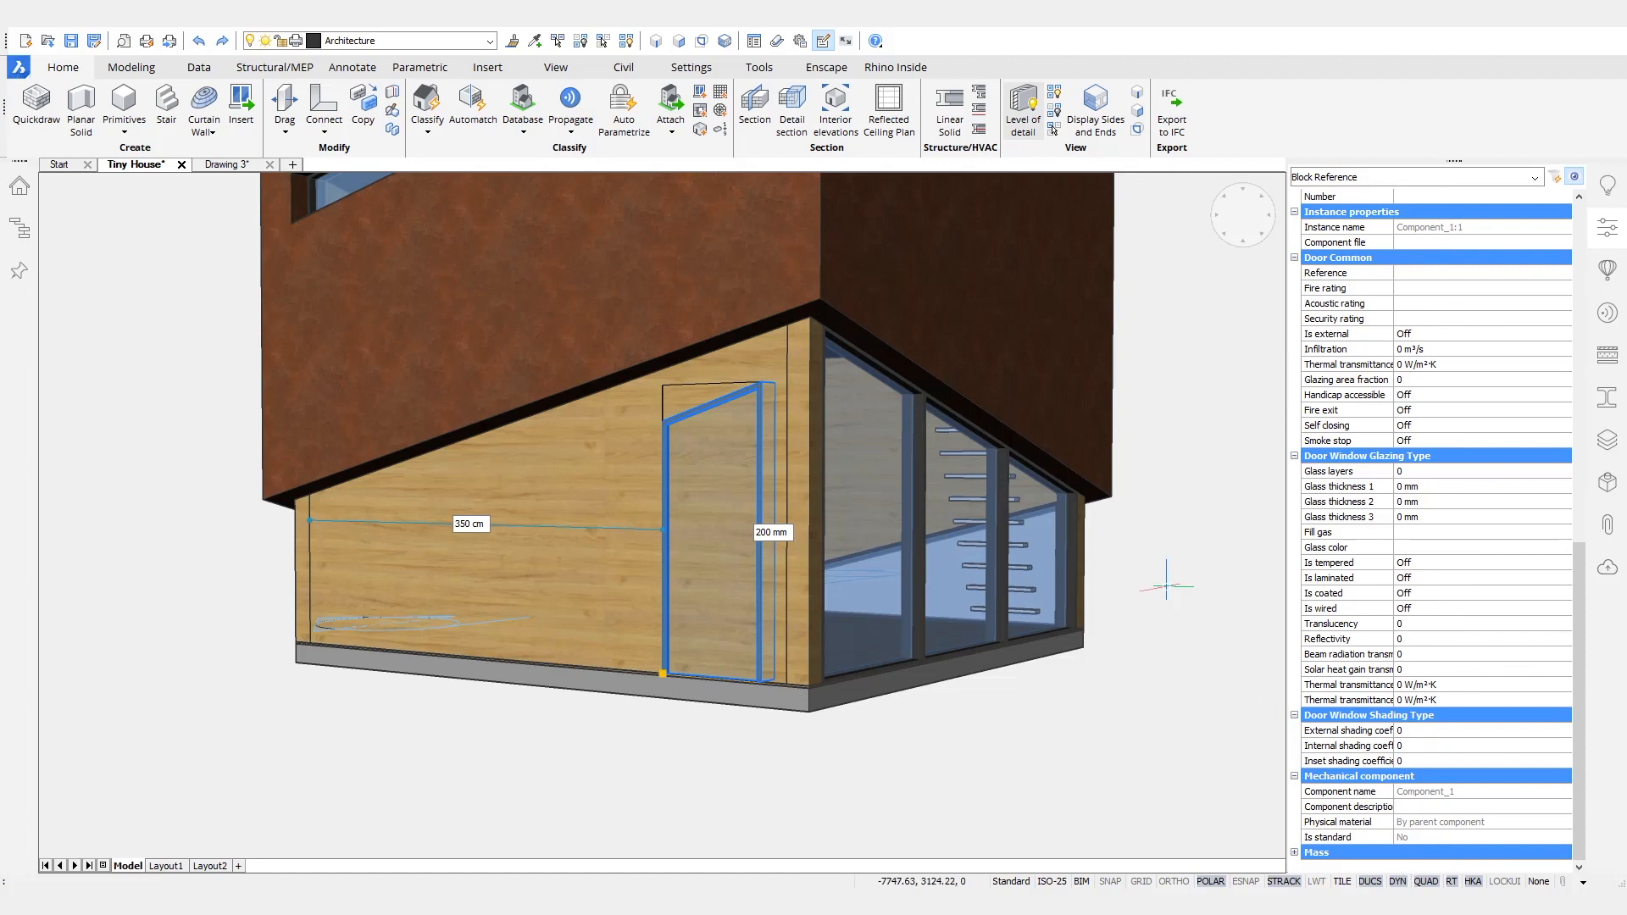
{"action": "key", "text": "Escape"}
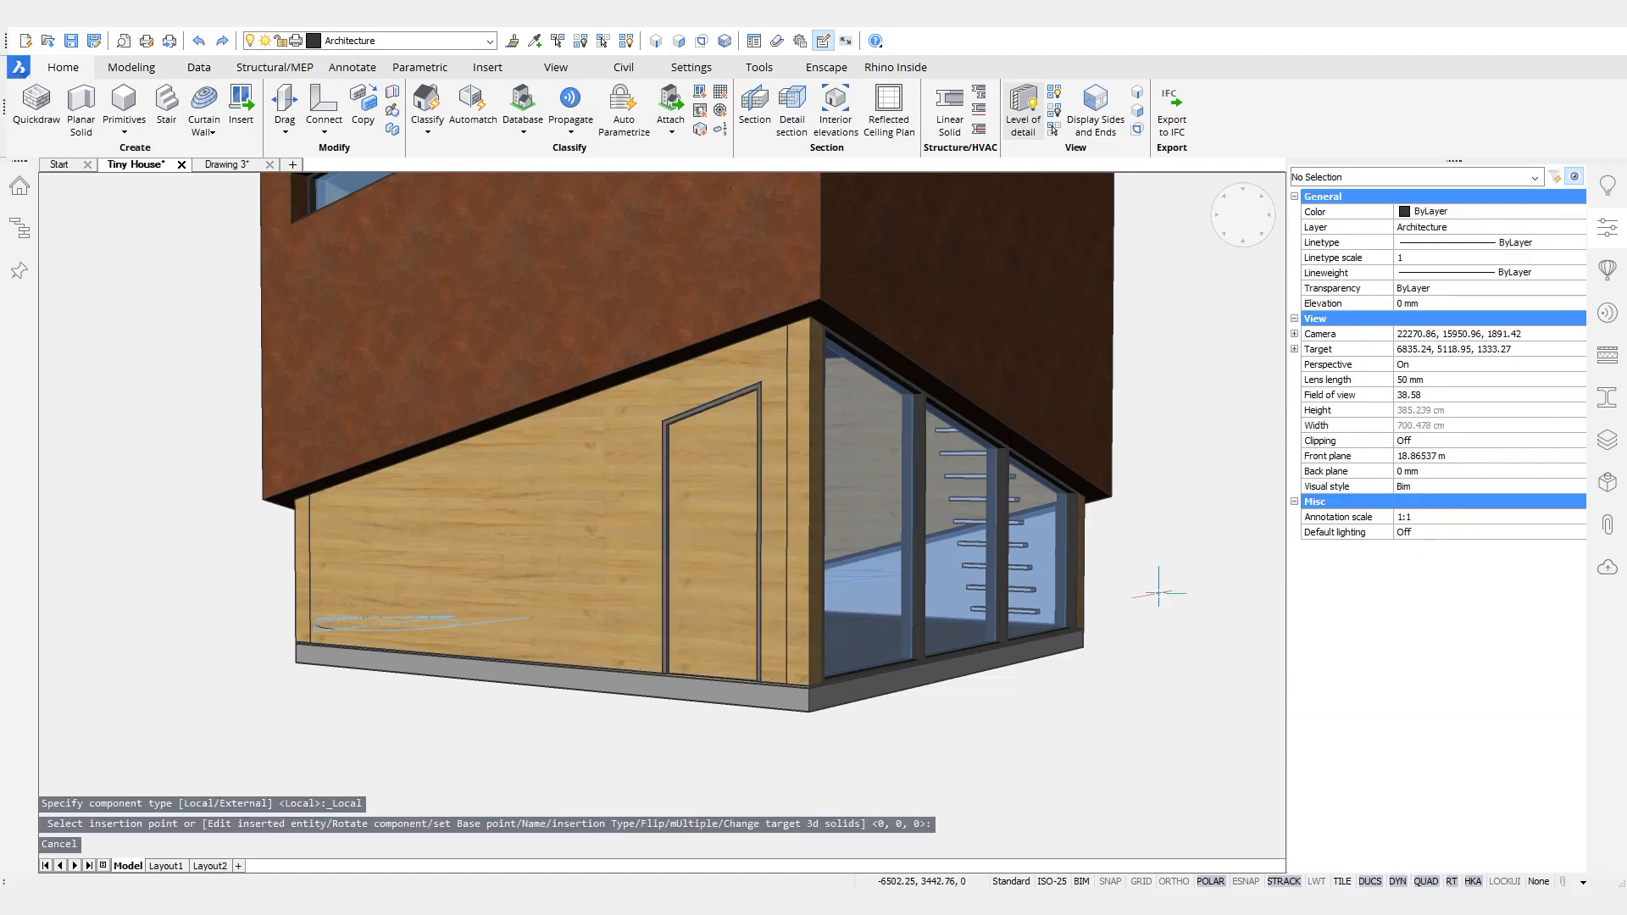
- Return to the Drawing 3 door model and display its parameters and constraints
{"action": "left_click", "coordinate": [236, 169]}
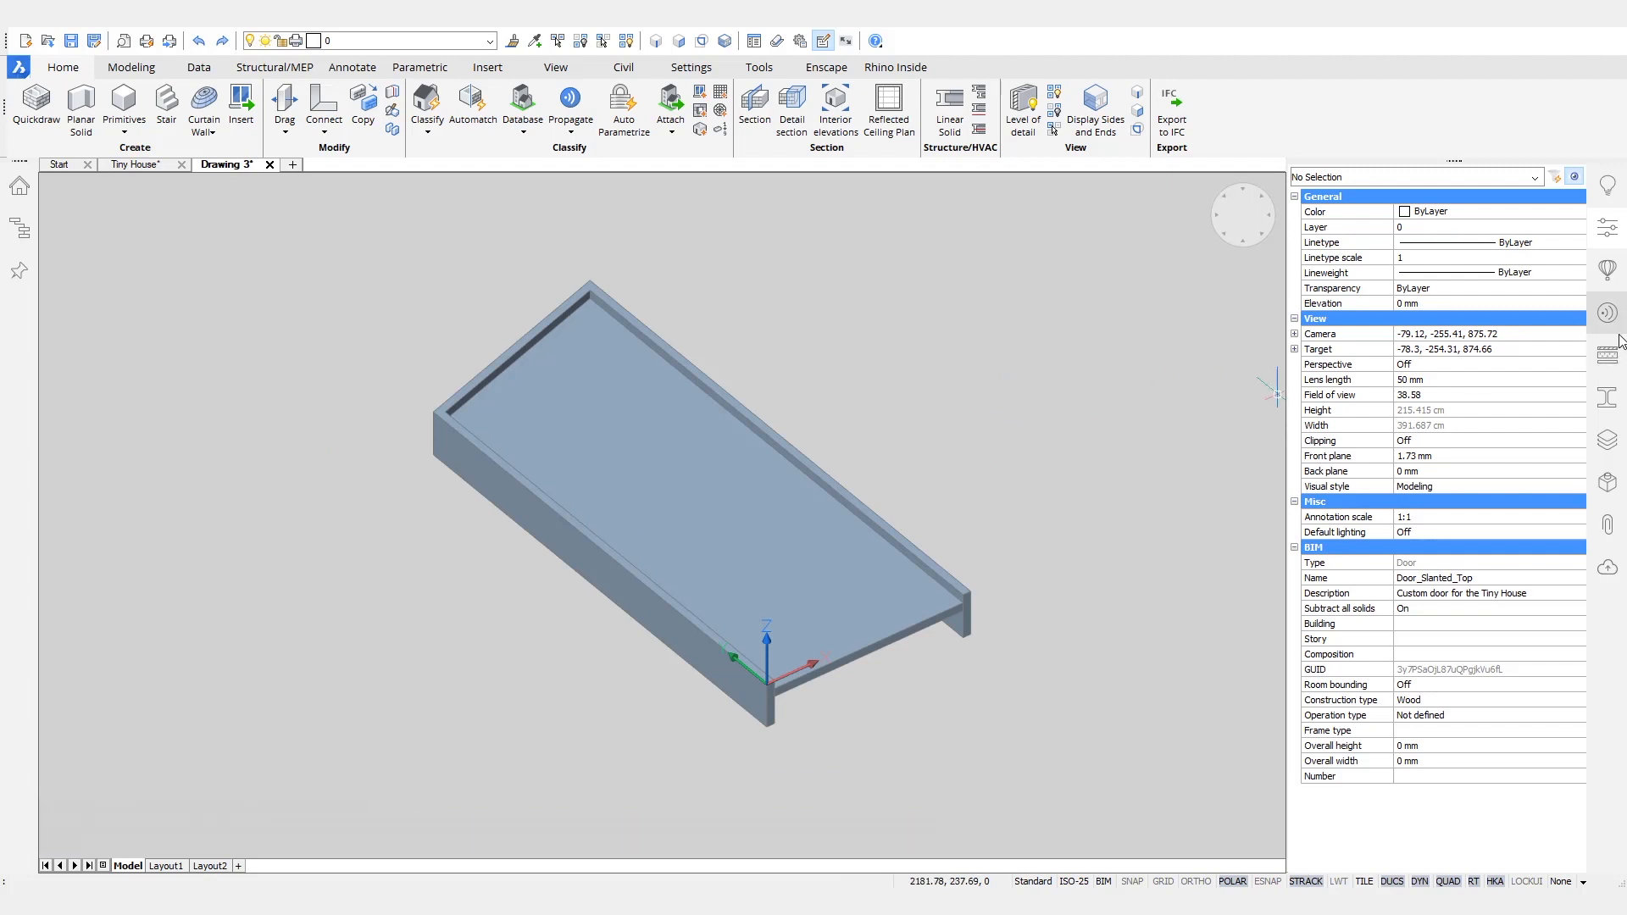
{"action": "left_click", "coordinate": [1607, 482]}
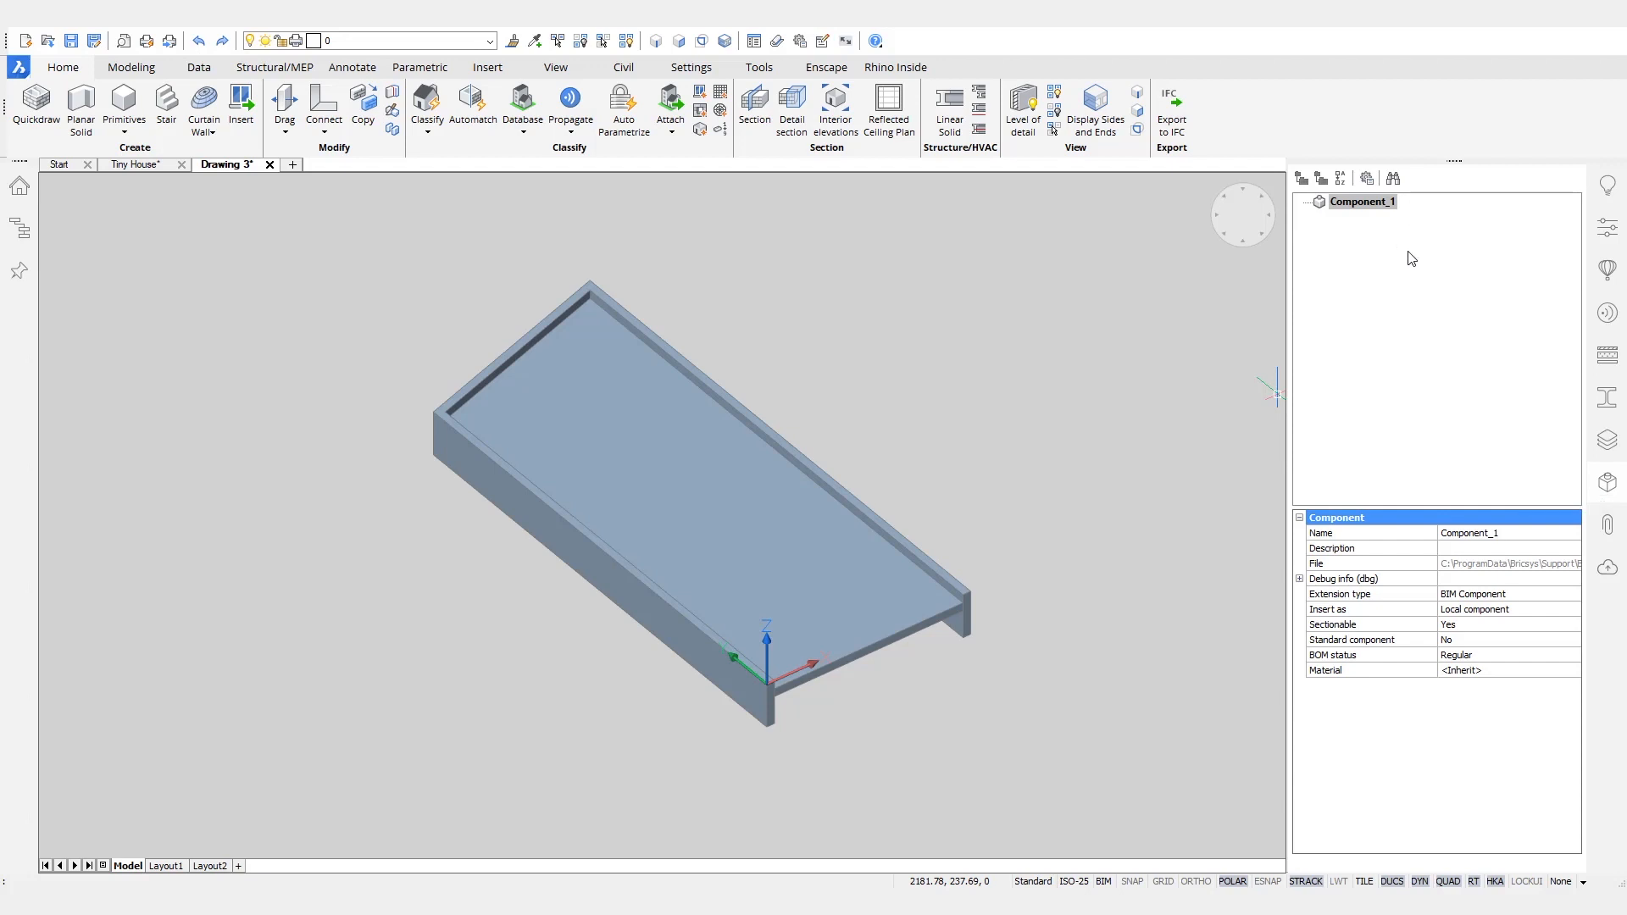
{"action": "right_click", "coordinate": [1521, 164]}
{"action": "mouse_move", "coordinate": [1535, 170]}
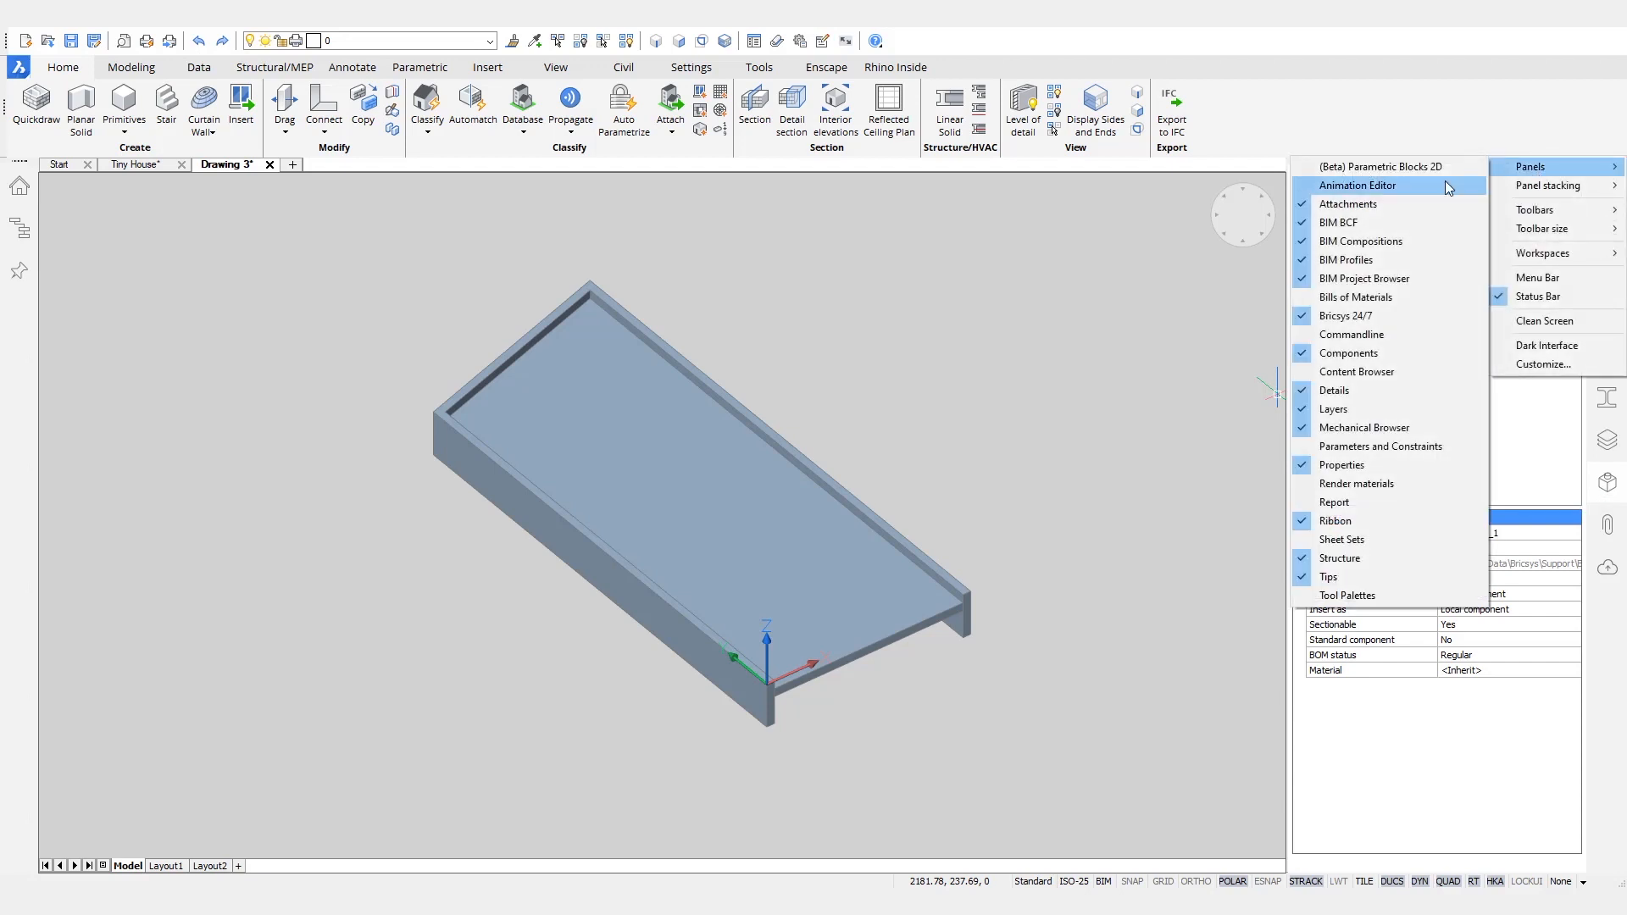
{"action": "left_click", "coordinate": [1381, 446]}
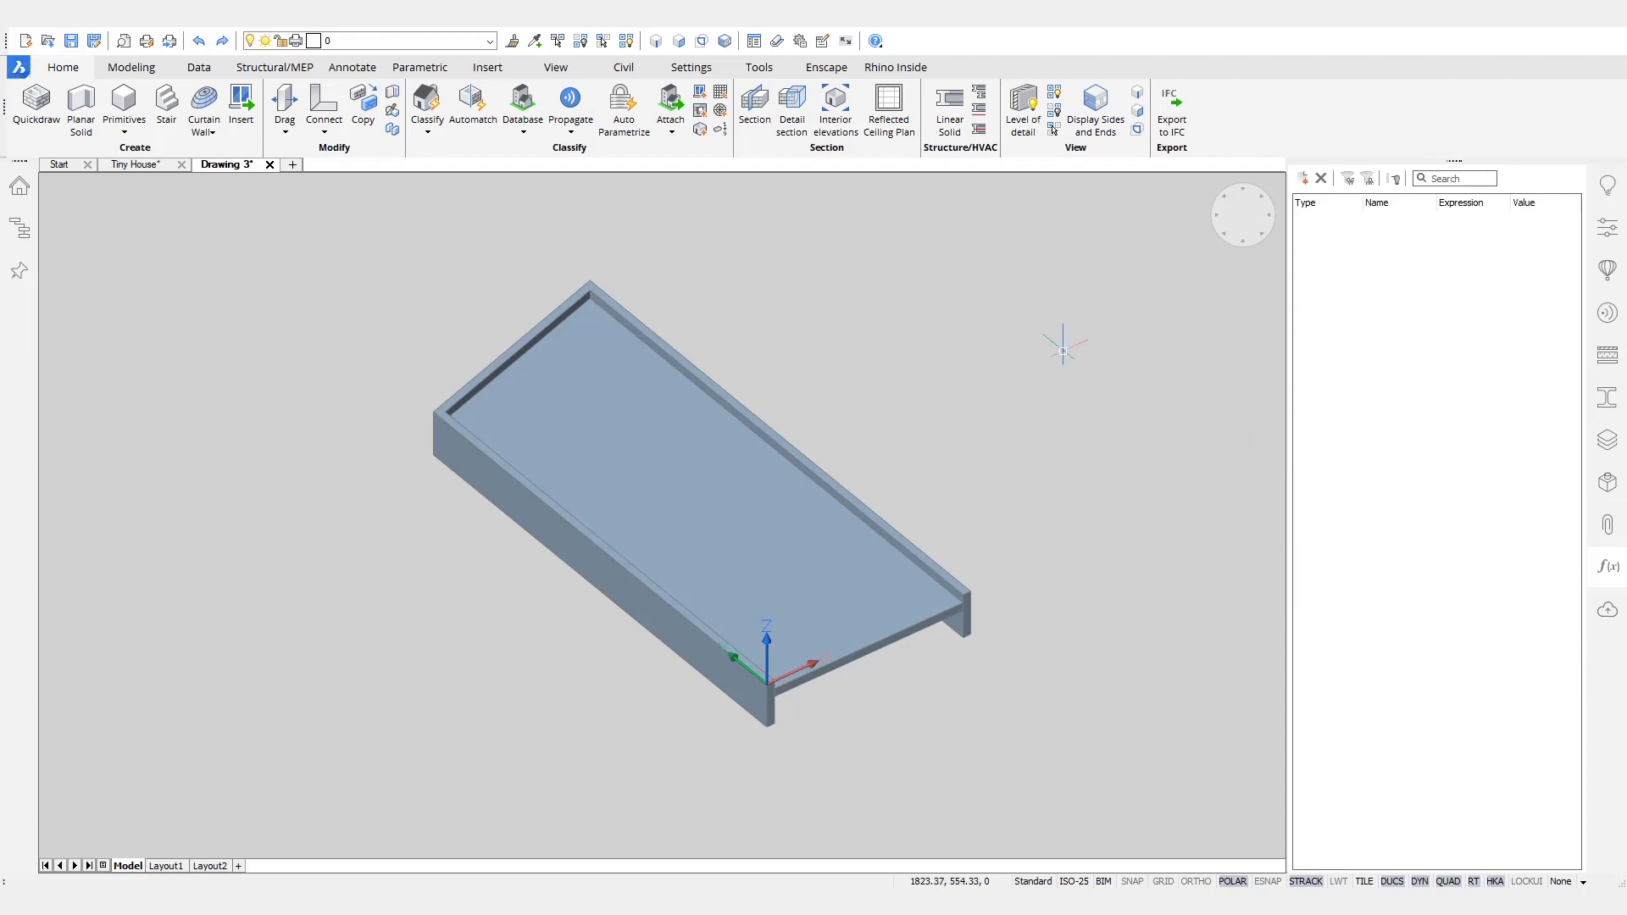
- Turn the BC_SUBTRACT layer back on and auto-parametrize the whole door model
{"action": "left_click", "coordinate": [484, 42]}
{"action": "left_click", "coordinate": [258, 100]}
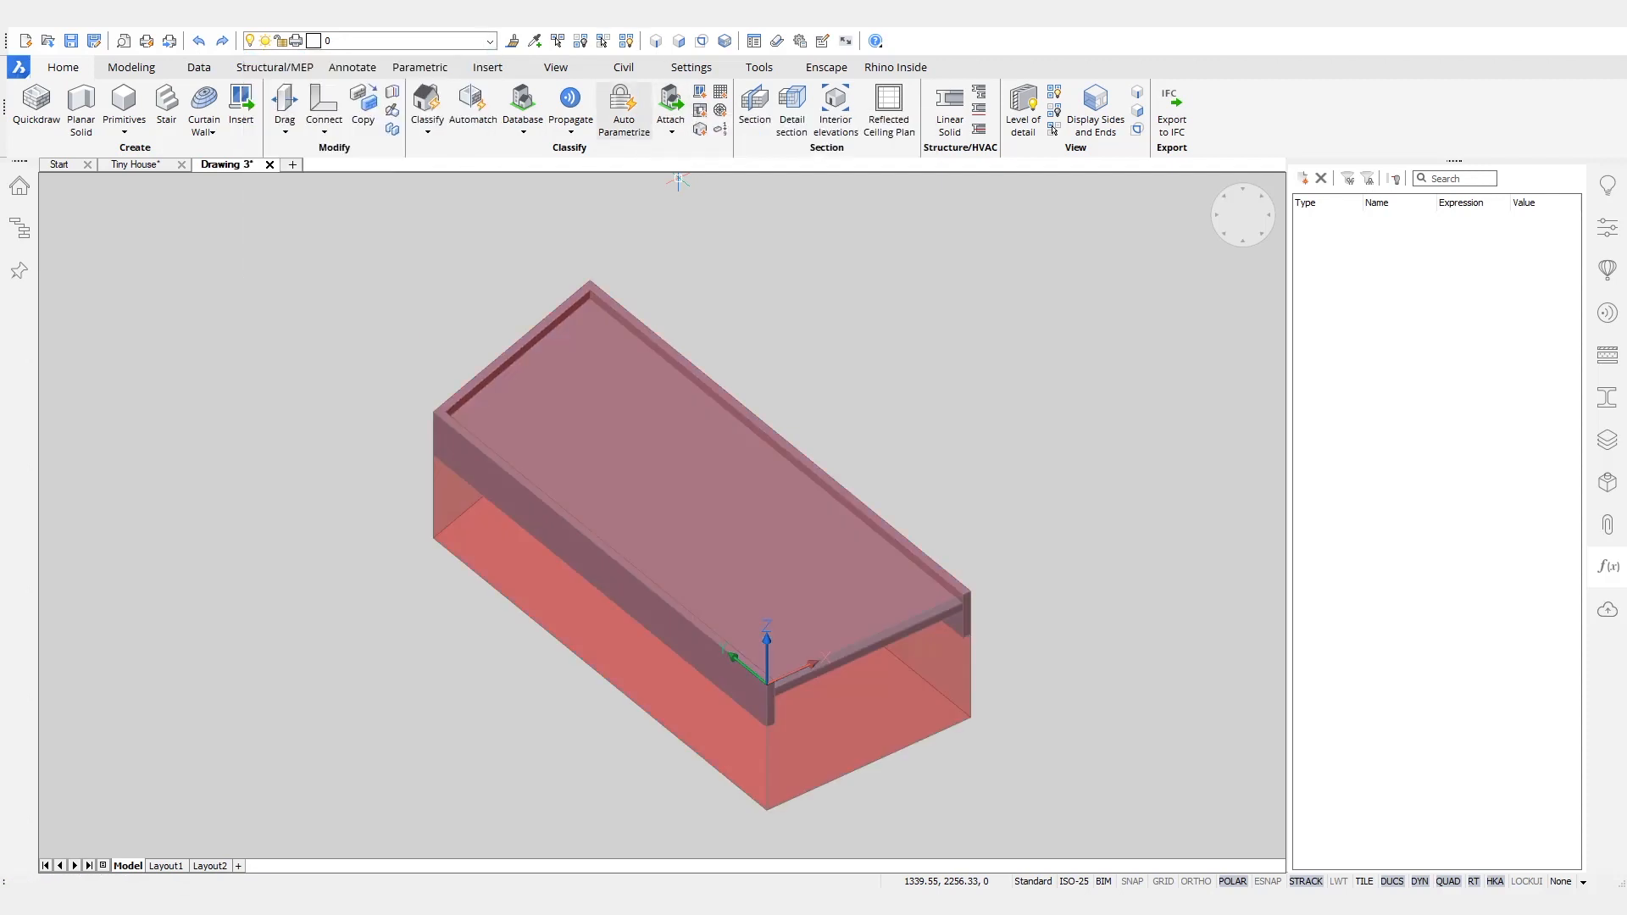
{"action": "left_click", "coordinate": [641, 106]}
{"action": "left_click", "coordinate": [1086, 223]}
{"action": "left_click", "coordinate": [378, 746]}
{"action": "key", "text": "Return"}
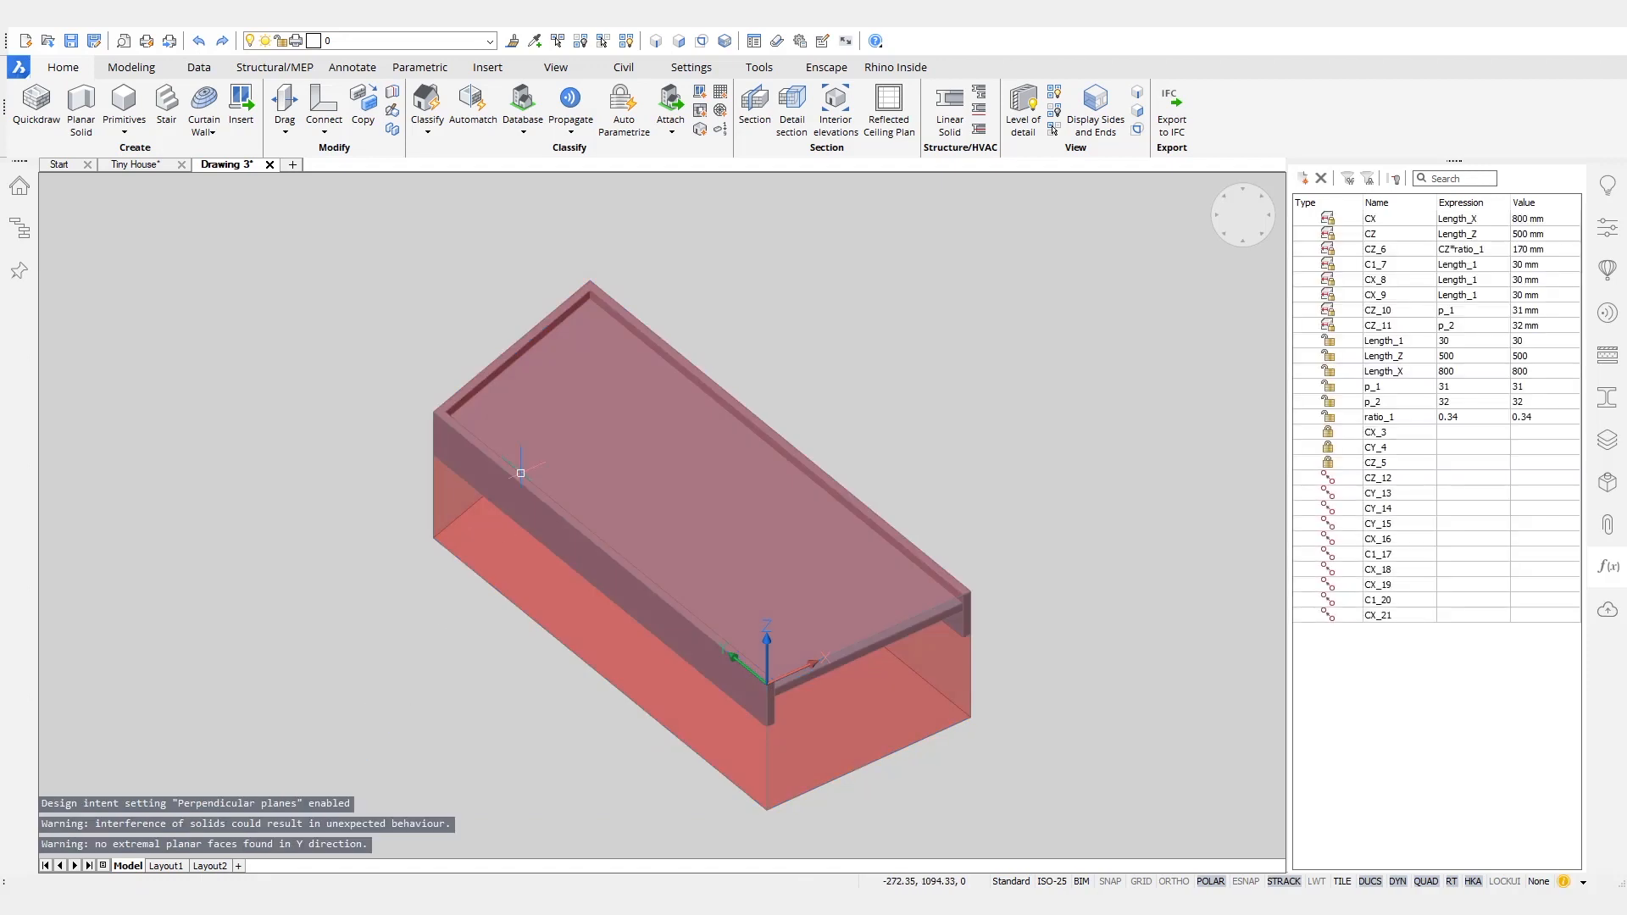
- Turn off the BC_SUBTRACT layer and sort the door model's parameters and constraints by type
{"action": "left_click", "coordinate": [484, 41]}
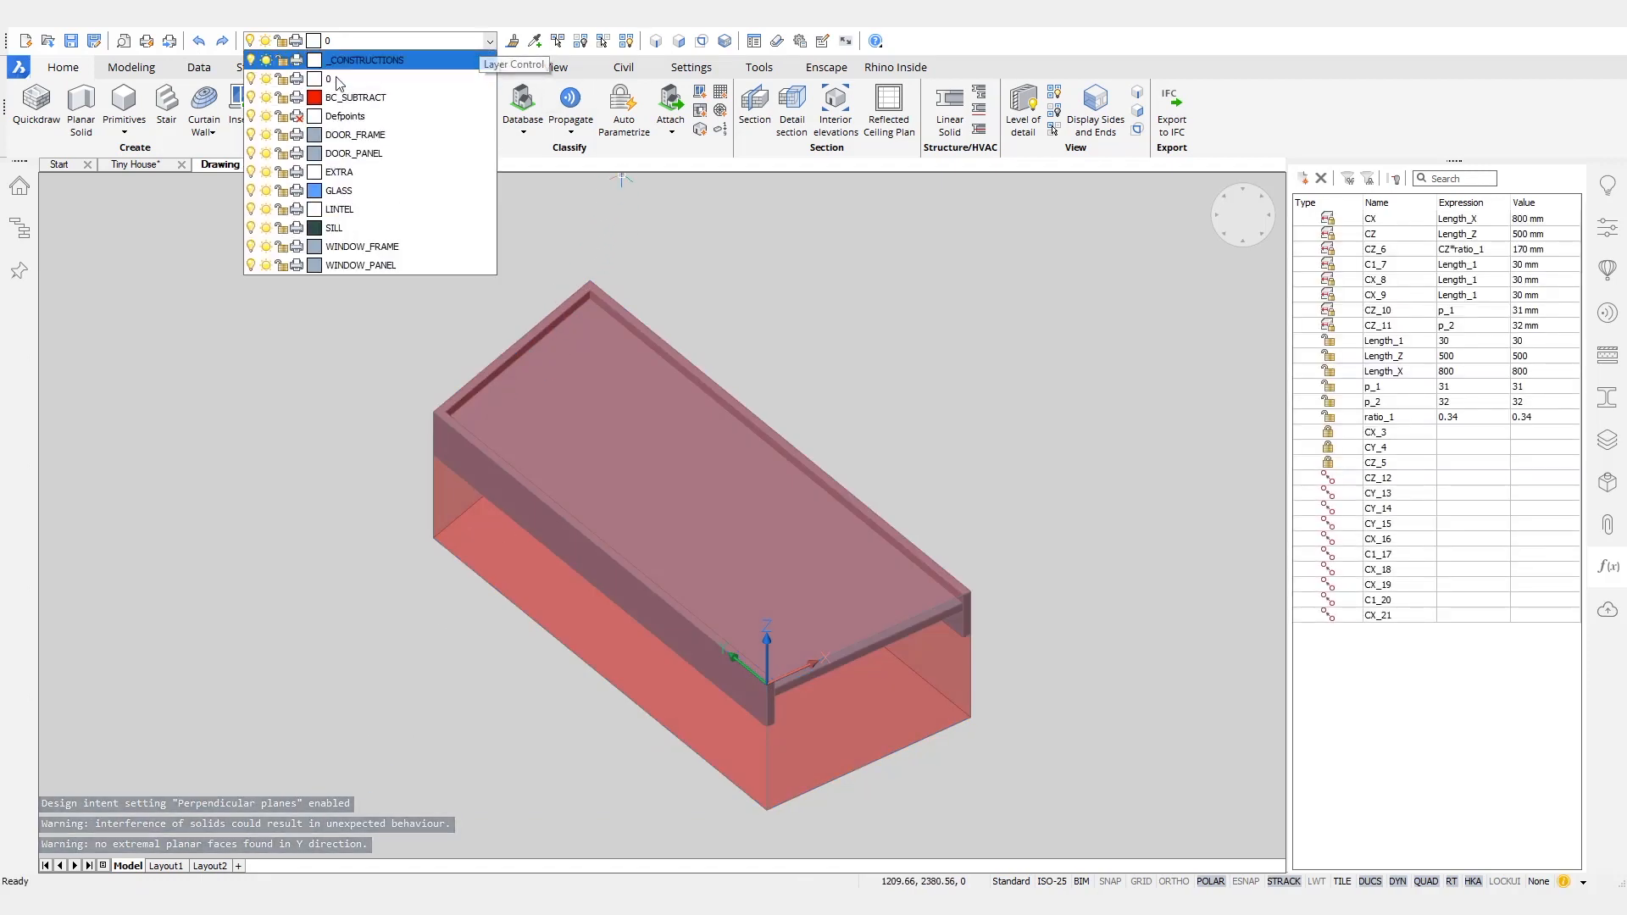
{"action": "left_click", "coordinate": [251, 97]}
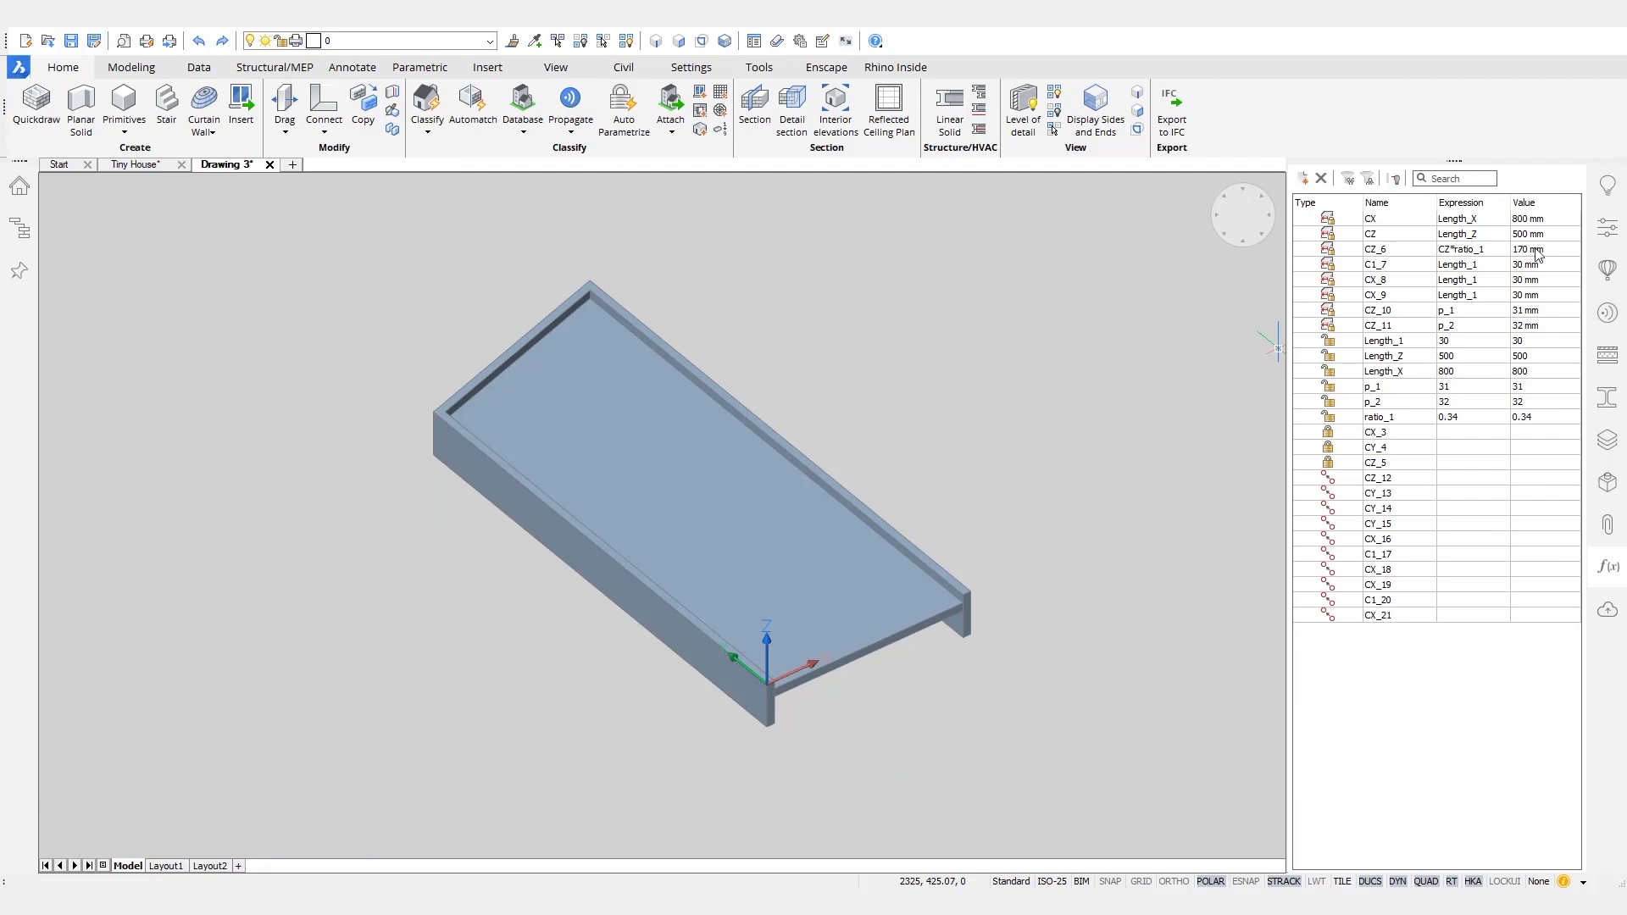
{"action": "left_click", "coordinate": [1338, 203]}
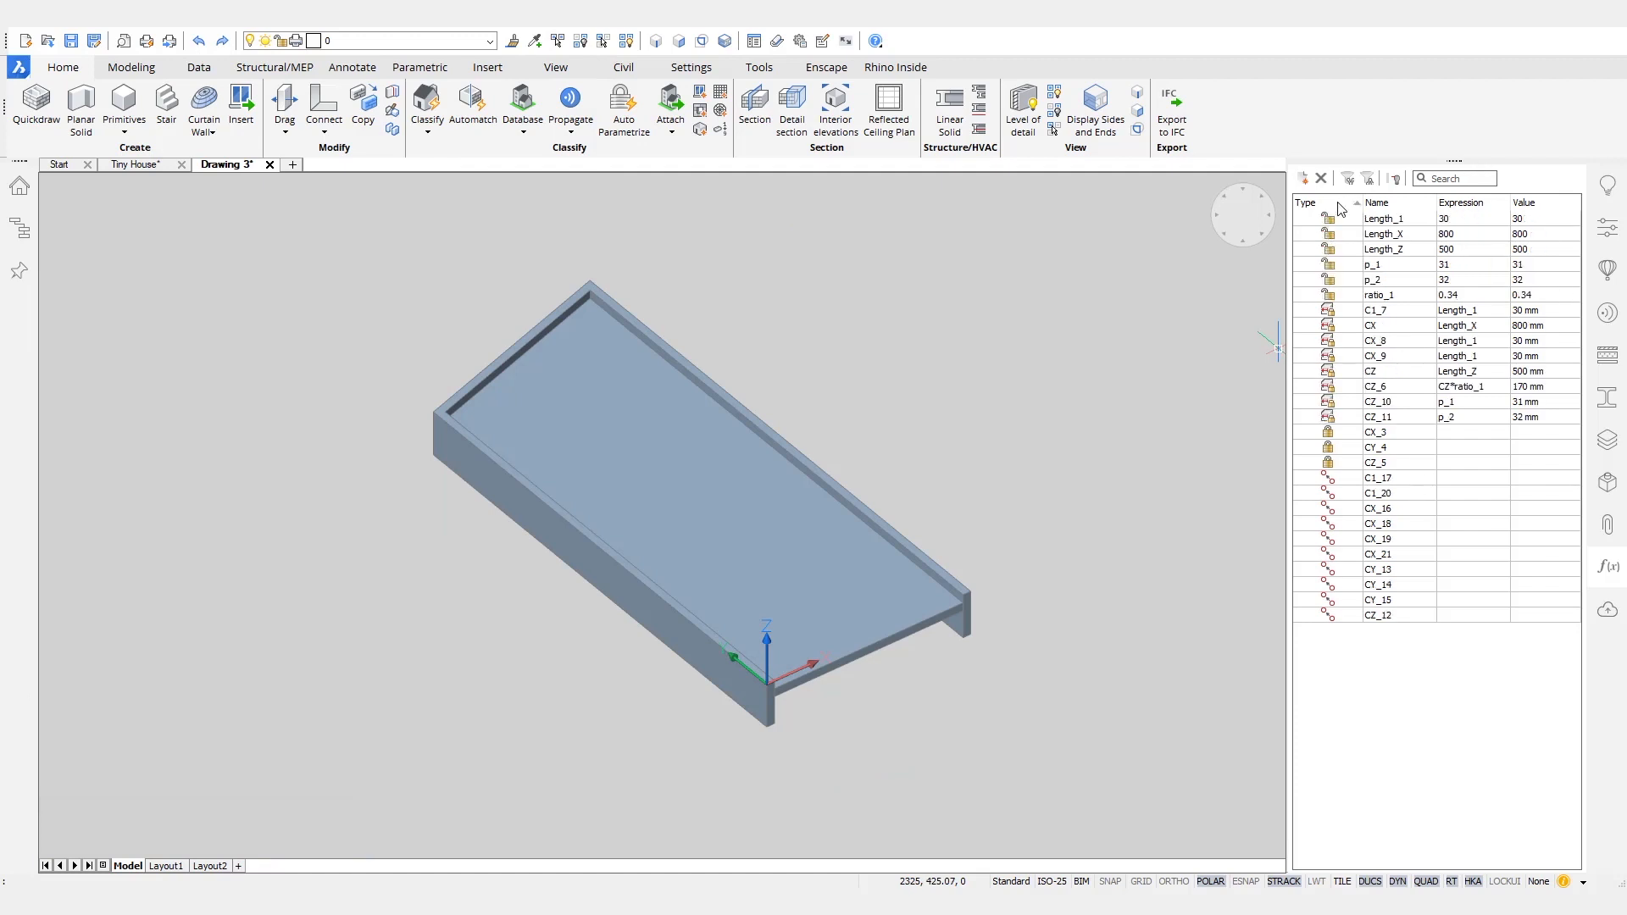
- Animate the Length_1 parameter to see which part of the door it drives, and rename it Thickness_Frame
{"action": "right_click", "coordinate": [1392, 226]}
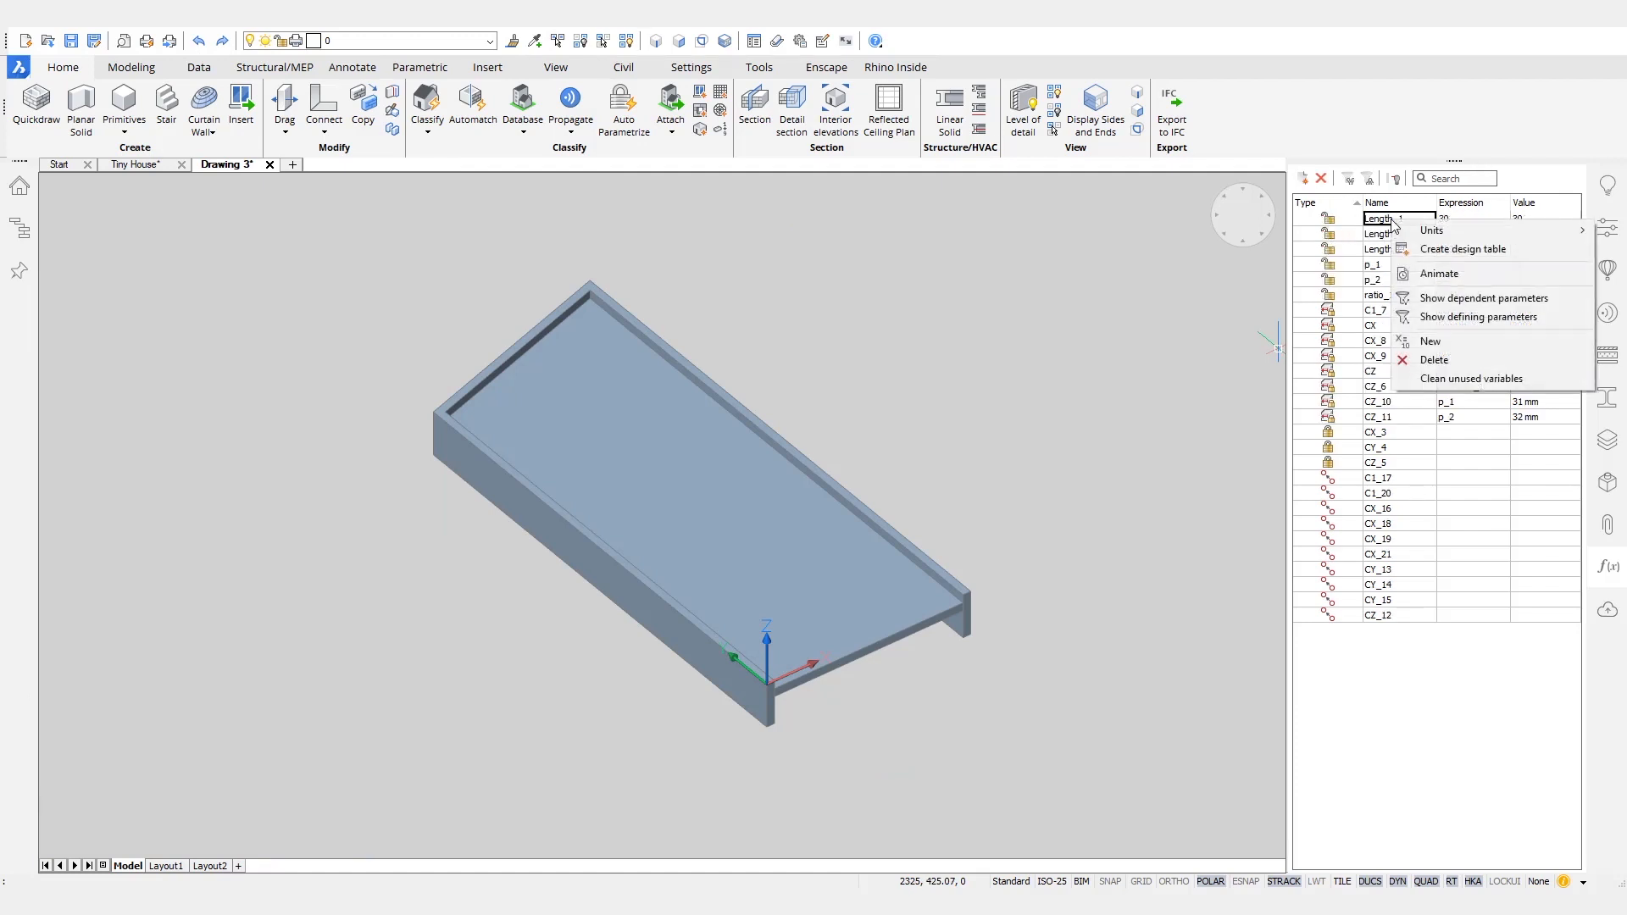
{"action": "left_click", "coordinate": [1436, 273]}
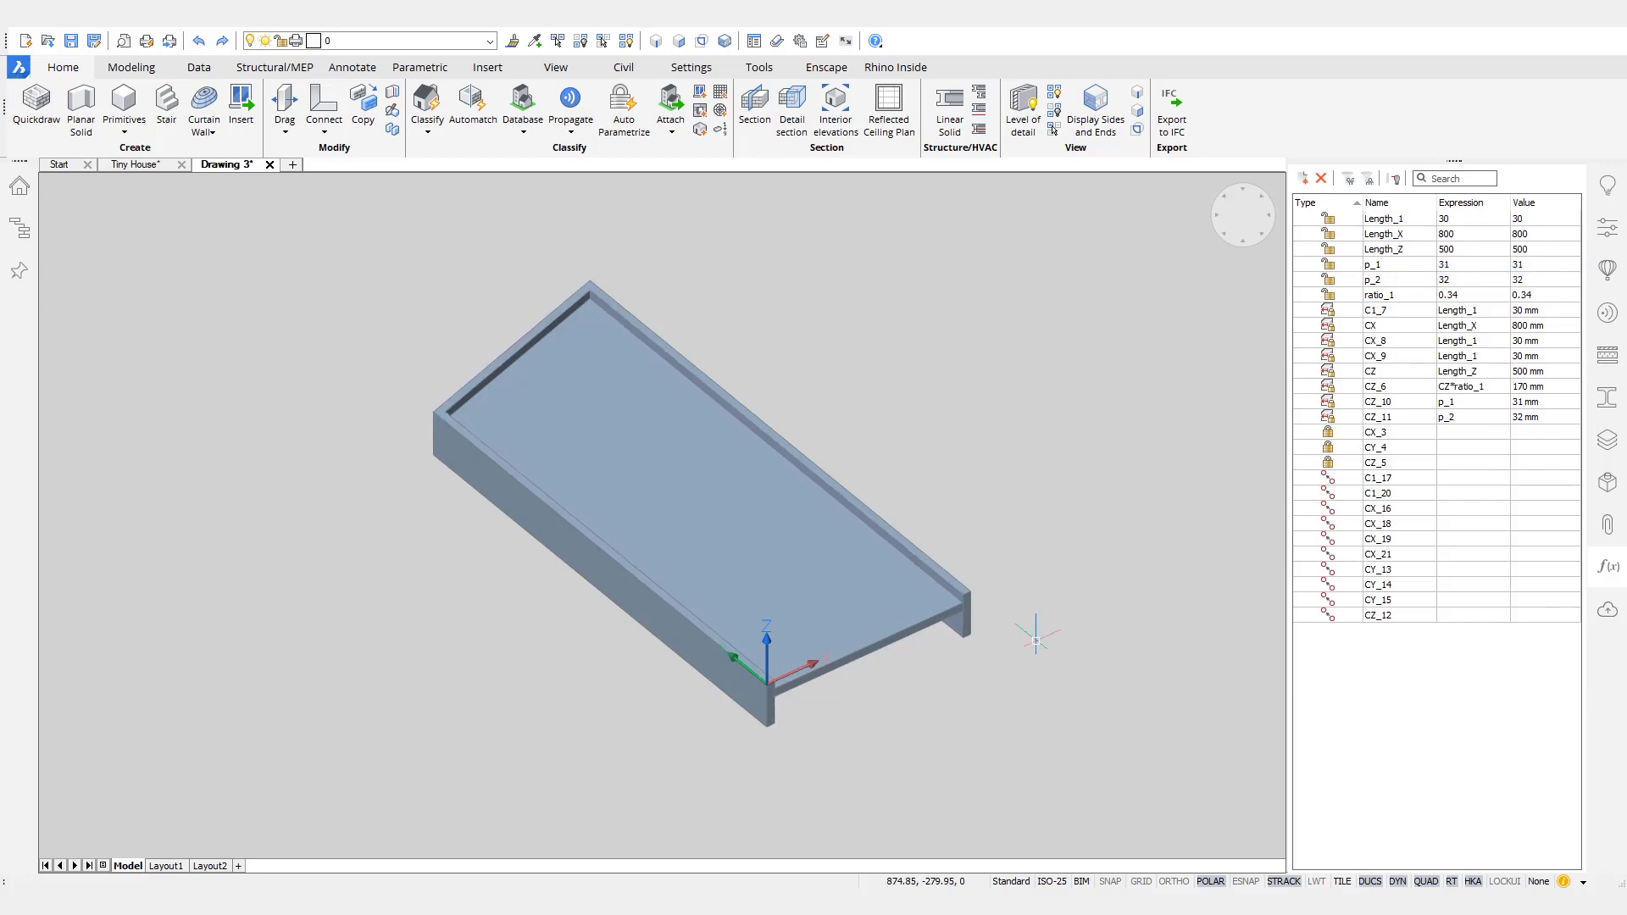
{"action": "scroll", "coordinate": [1035, 640], "scroll_direction": "up", "scroll_amount": 6}
{"action": "right_click", "coordinate": [1449, 227]}
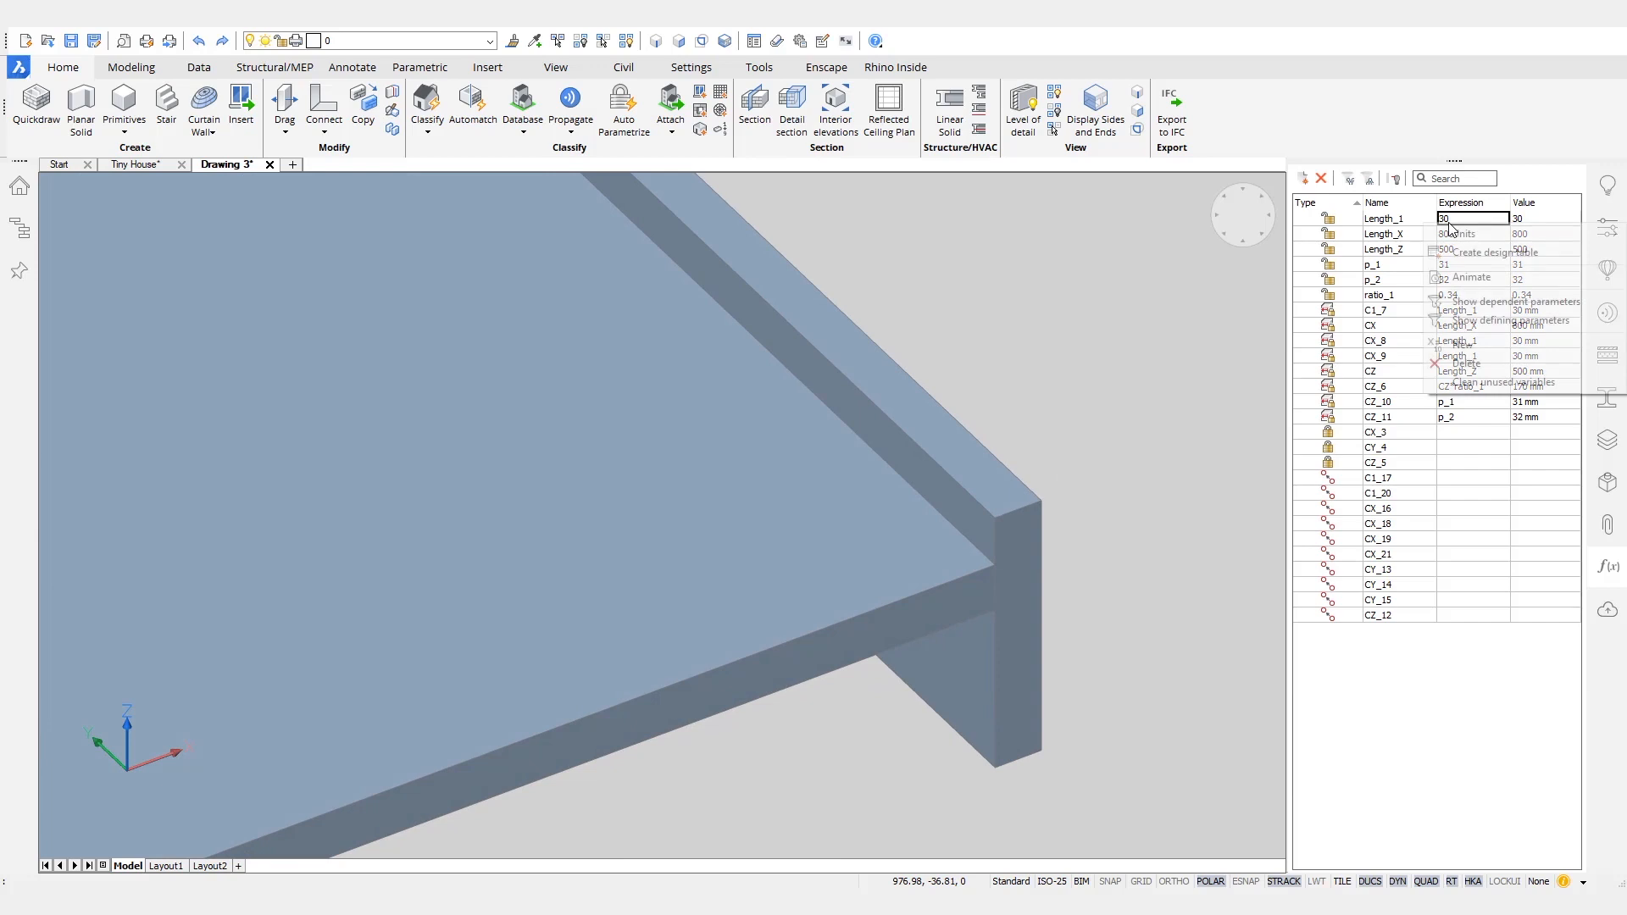
{"action": "left_click", "coordinate": [1478, 277]}
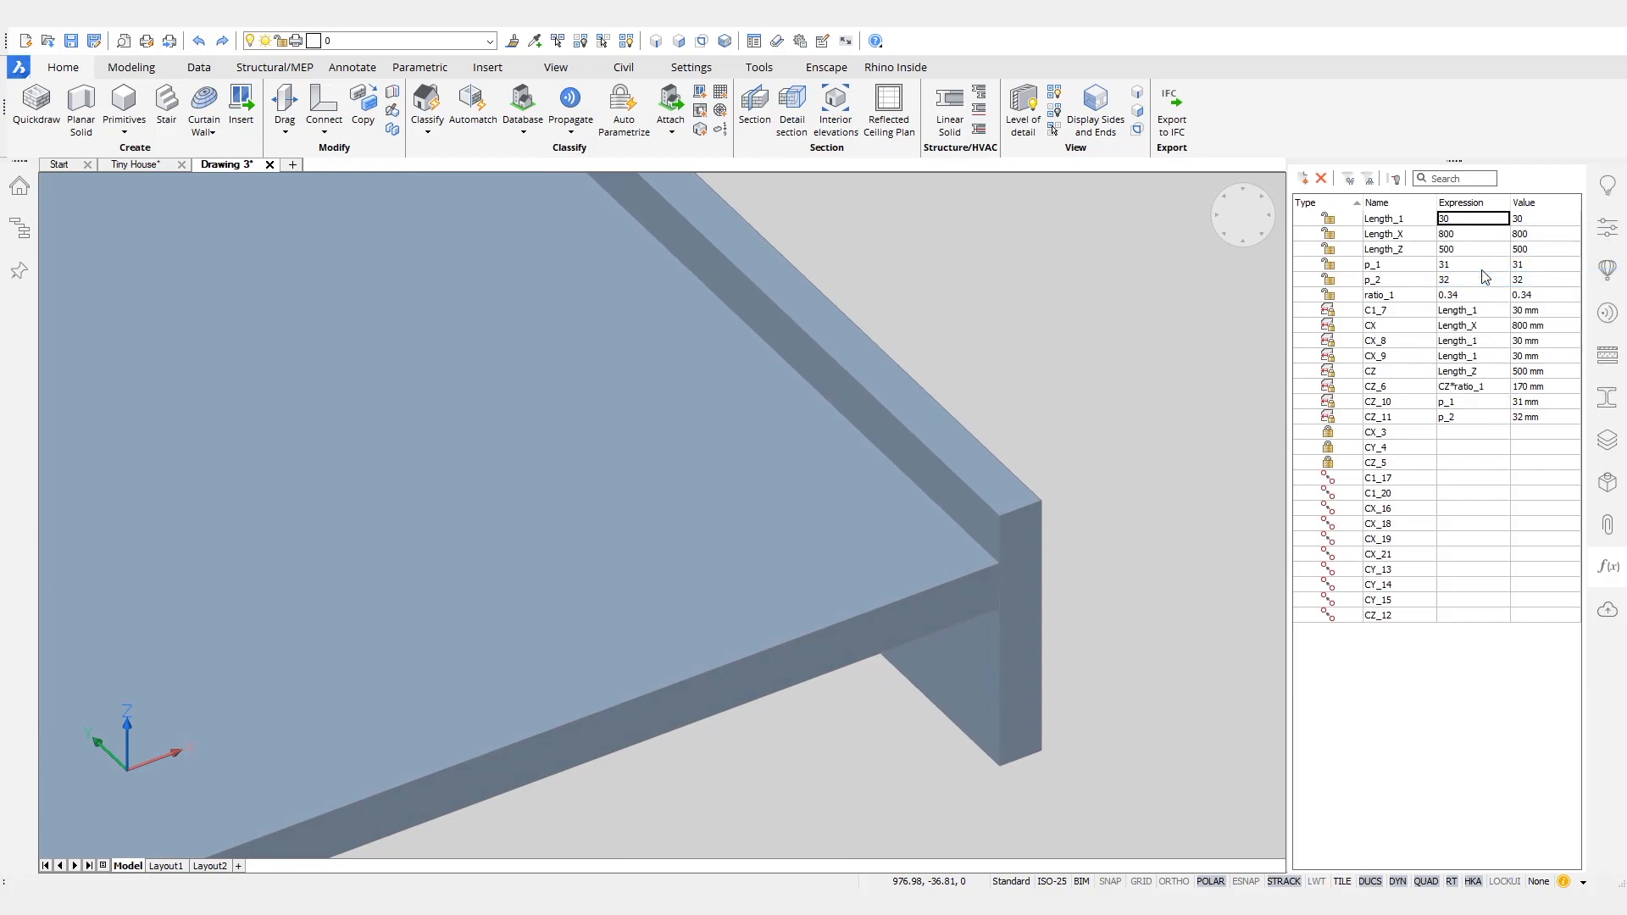
{"action": "left_click", "coordinate": [1472, 223]}
{"action": "left_click", "coordinate": [1472, 224]}
{"action": "left_click", "coordinate": [1394, 223]}
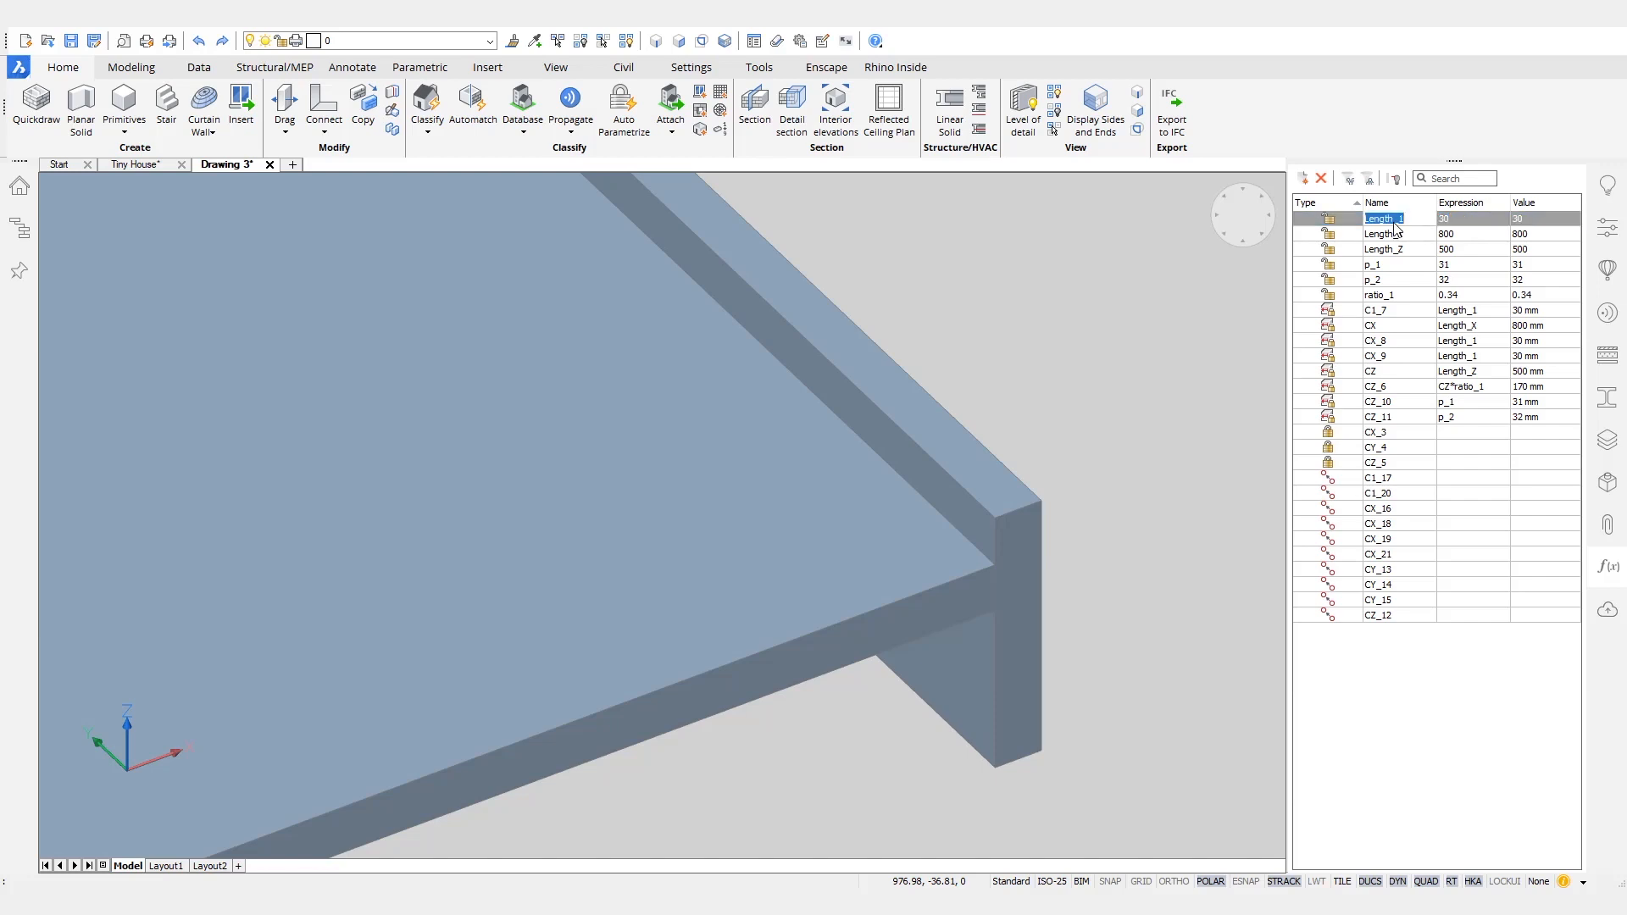
{"action": "type", "text": "Thickness_Frame"}
{"action": "key", "text": "Return"}
- Animate the Length_X parameter with the whole door in view and rename it Width
{"action": "scroll", "coordinate": [903, 366], "scroll_direction": "down", "scroll_amount": 6}
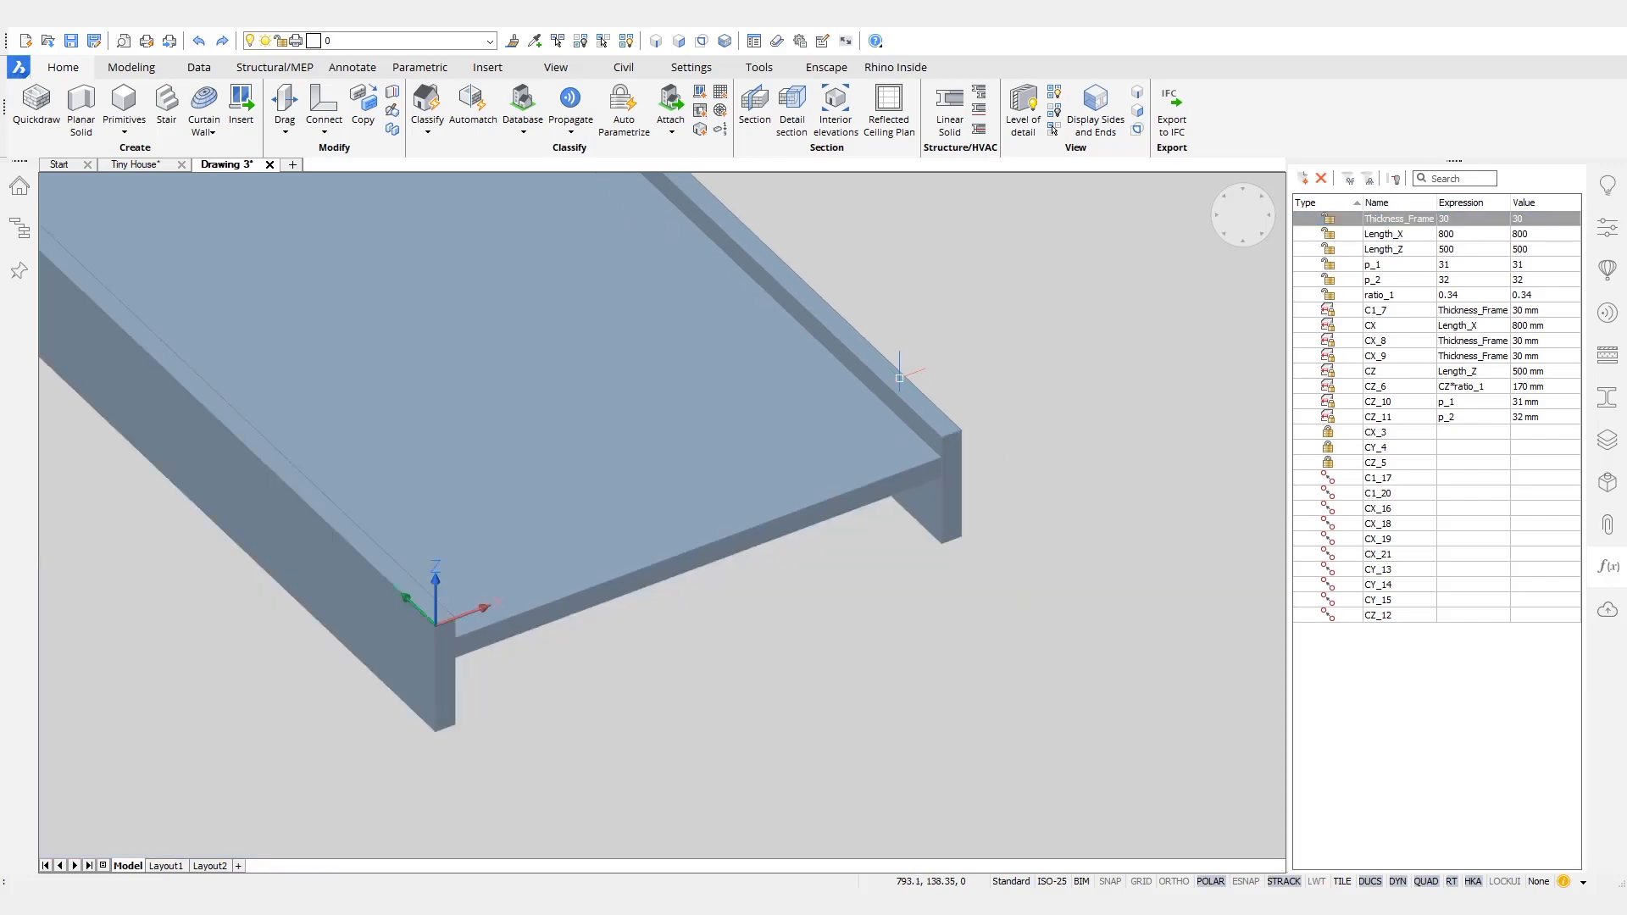
{"action": "middle_click_drag", "start_coordinate": [939, 359], "coordinate": [1056, 457]}
{"action": "scroll", "coordinate": [1058, 457], "scroll_direction": "down", "scroll_amount": 3}
{"action": "right_click", "coordinate": [1398, 239]}
{"action": "left_click", "coordinate": [1437, 289]}
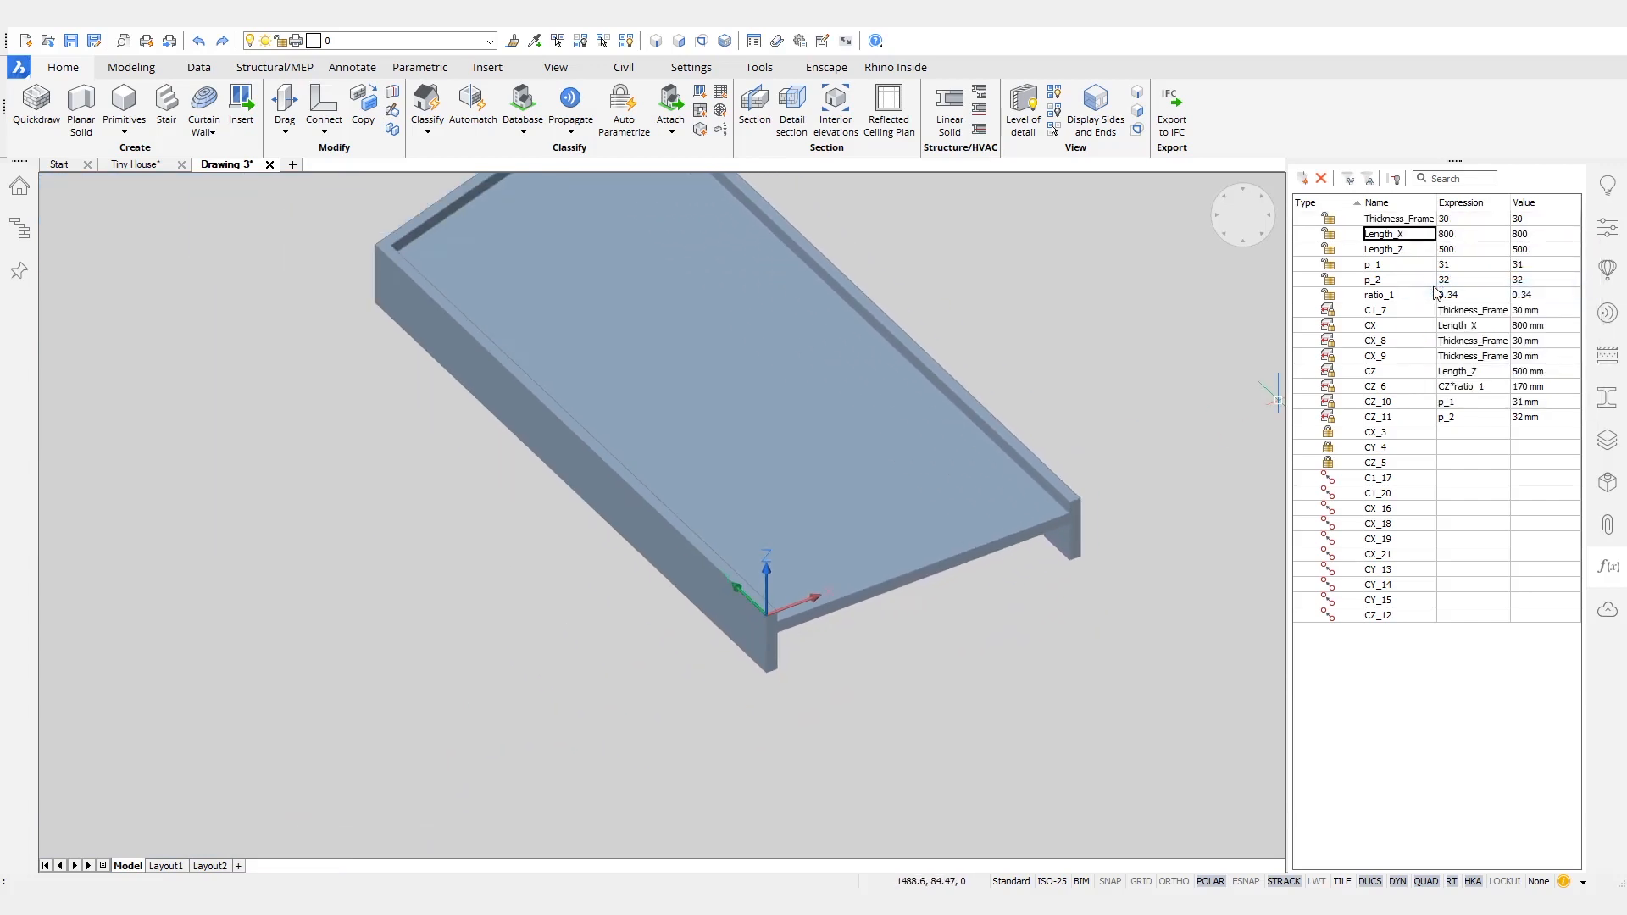
{"action": "middle_click_drag", "start_coordinate": [1017, 246], "coordinate": [1005, 377]}
{"action": "right_click", "coordinate": [1411, 241]}
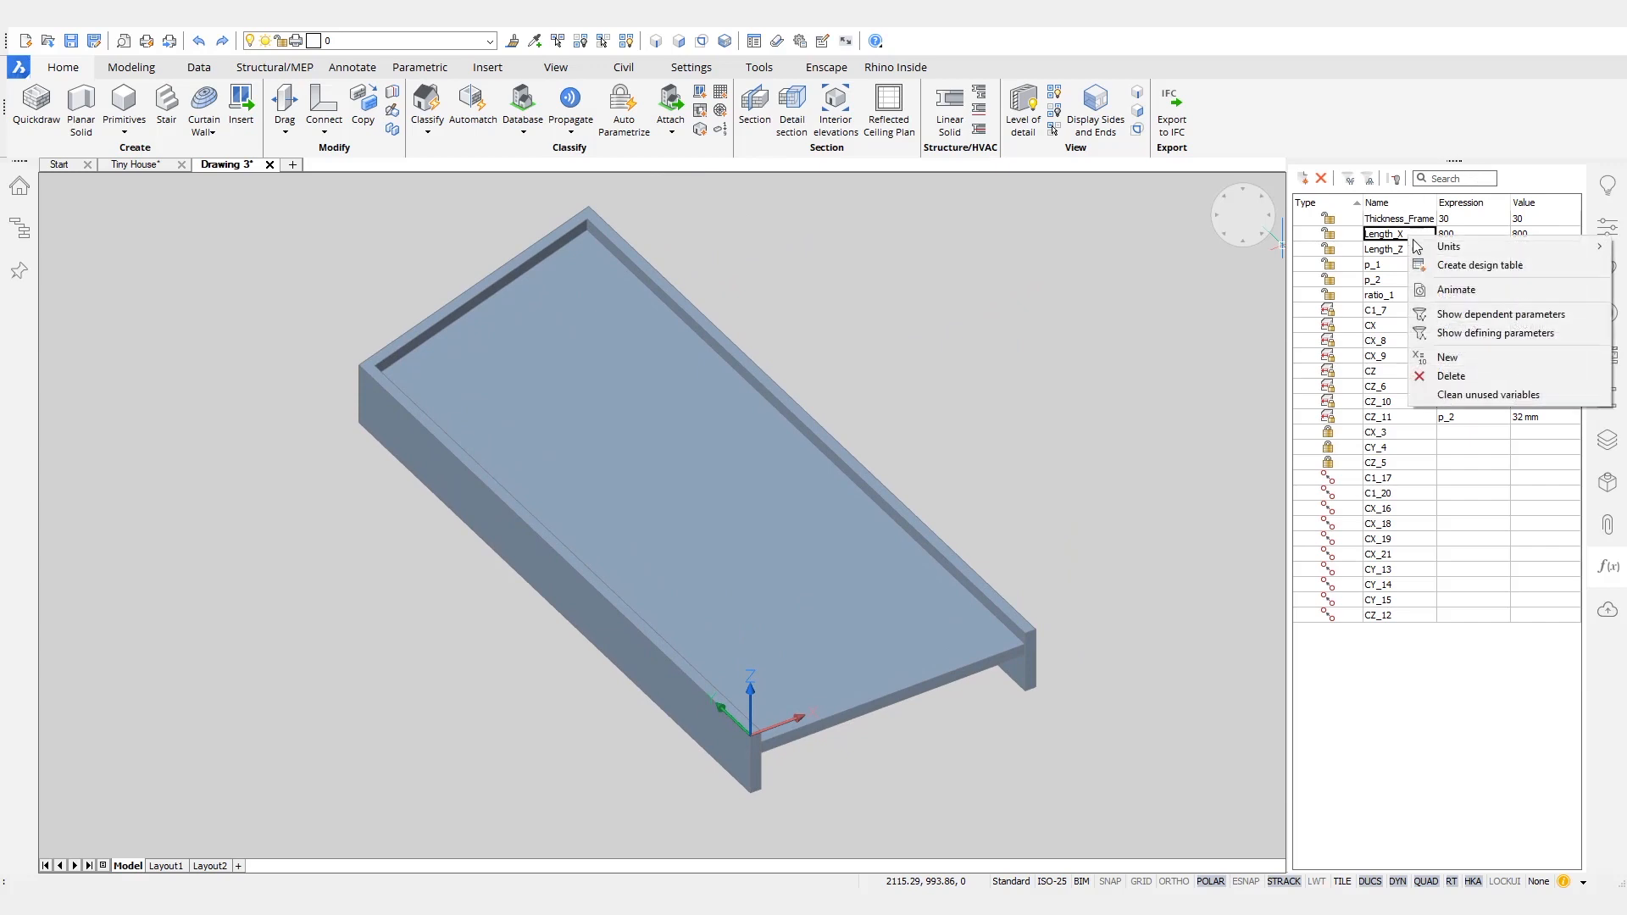
{"action": "left_click", "coordinate": [1446, 288]}
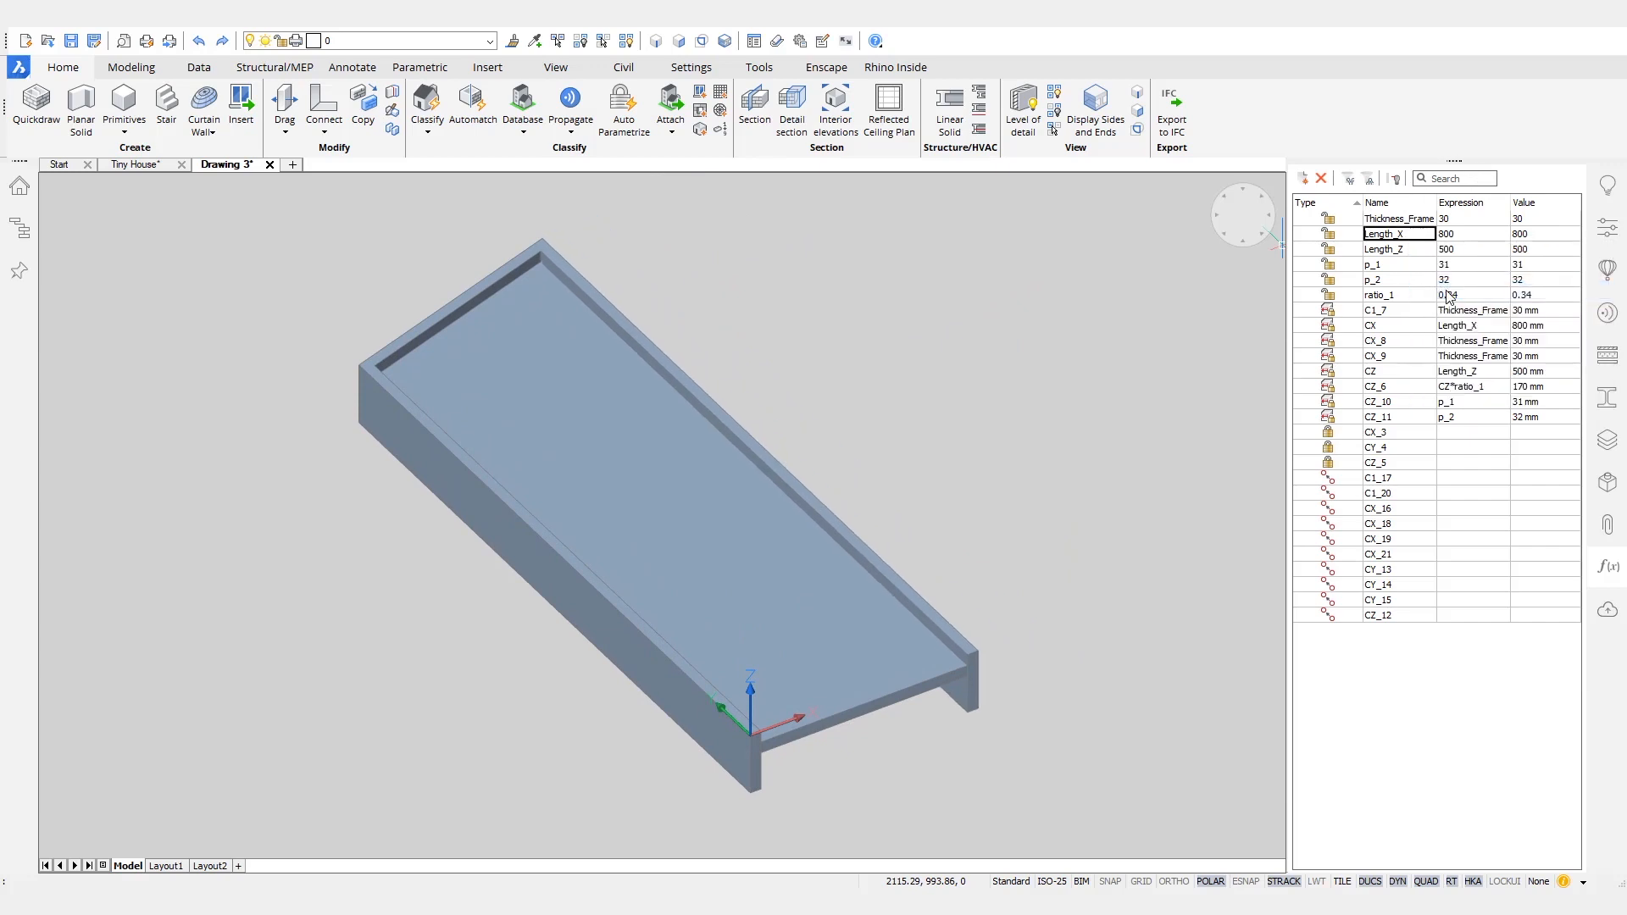
{"action": "left_click", "coordinate": [1417, 237]}
{"action": "type", "text": "Width"}
{"action": "key", "text": "Return"}
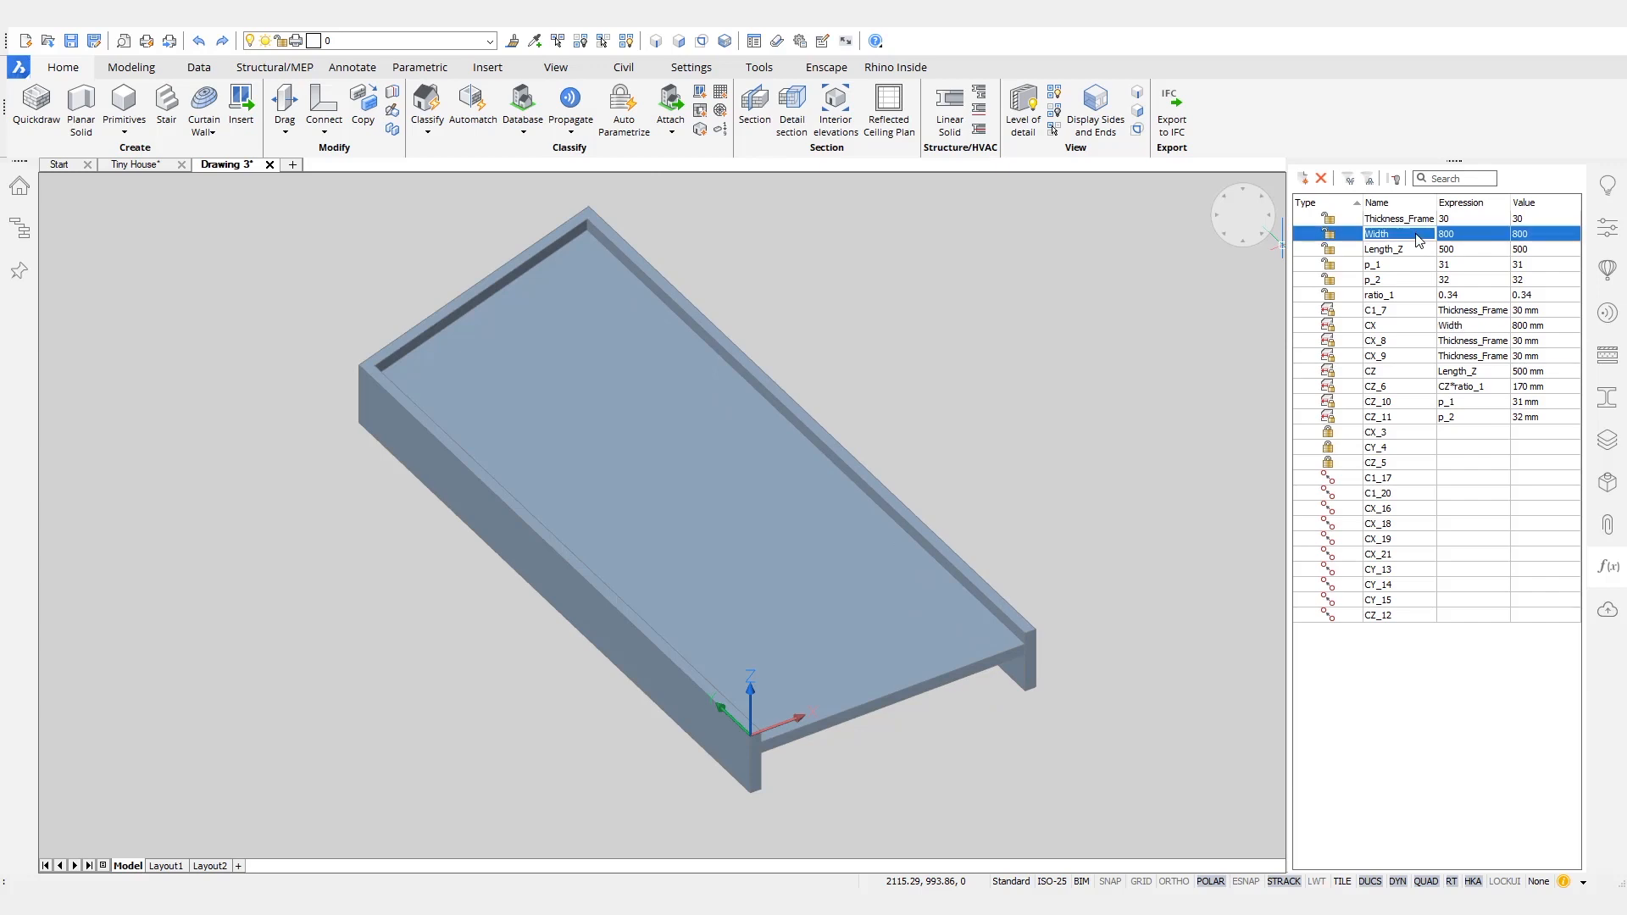
- Turn the BC_SUBTRACT layer on and animate Length_Z to see how it affects the subtraction solid
{"action": "left_click", "coordinate": [432, 43]}
{"action": "left_click", "coordinate": [252, 102]}
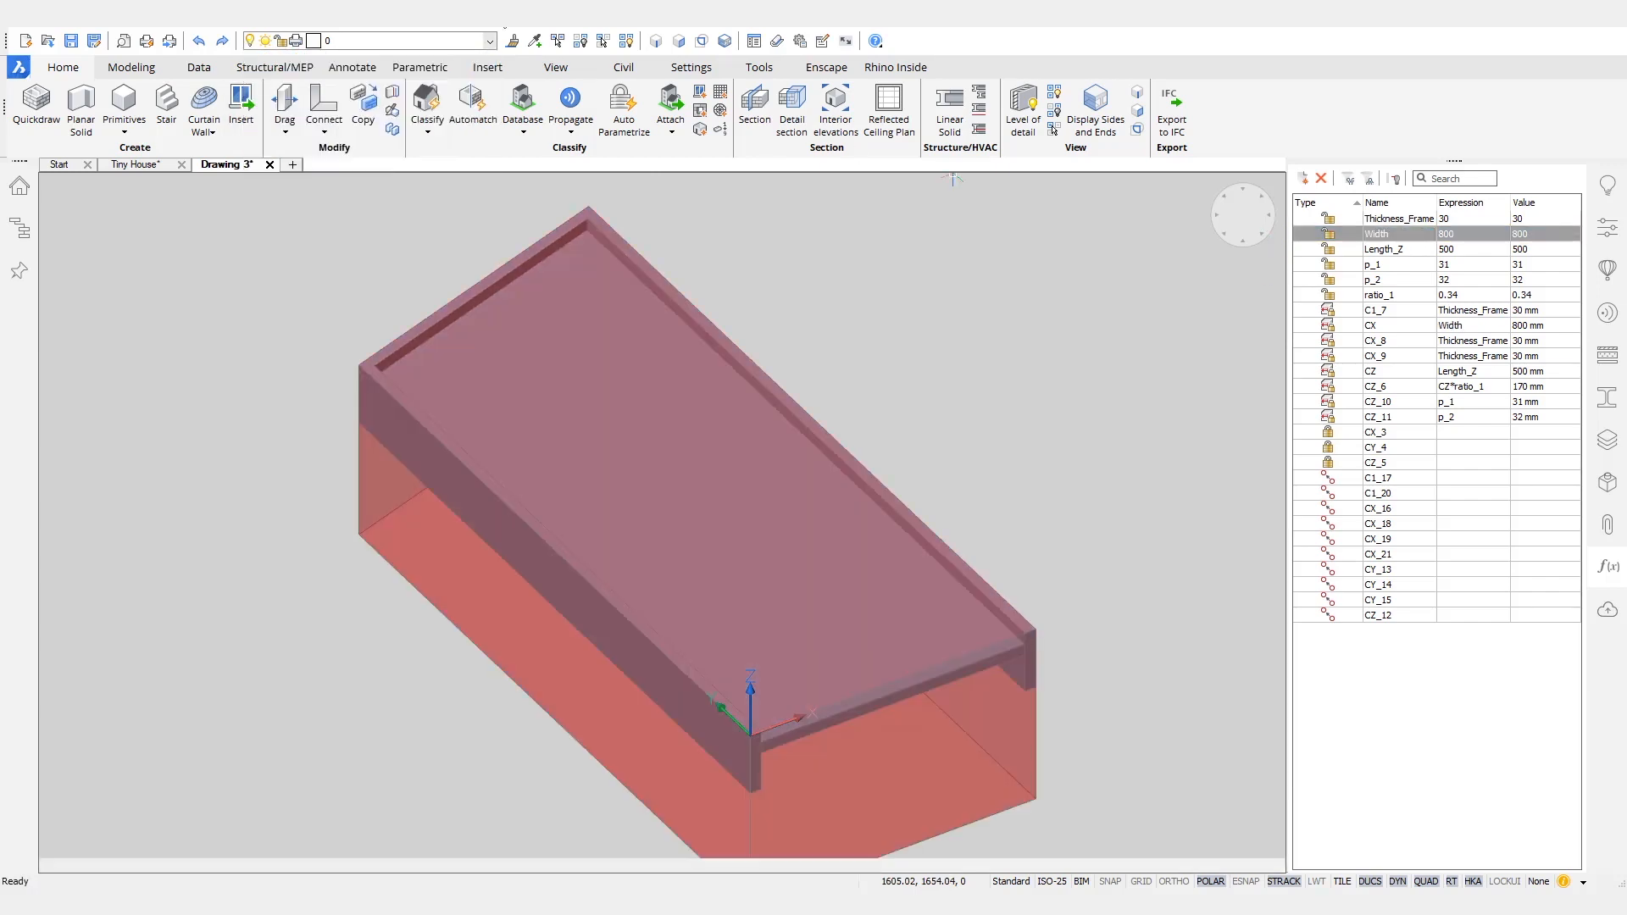
{"action": "right_click", "coordinate": [1424, 252]}
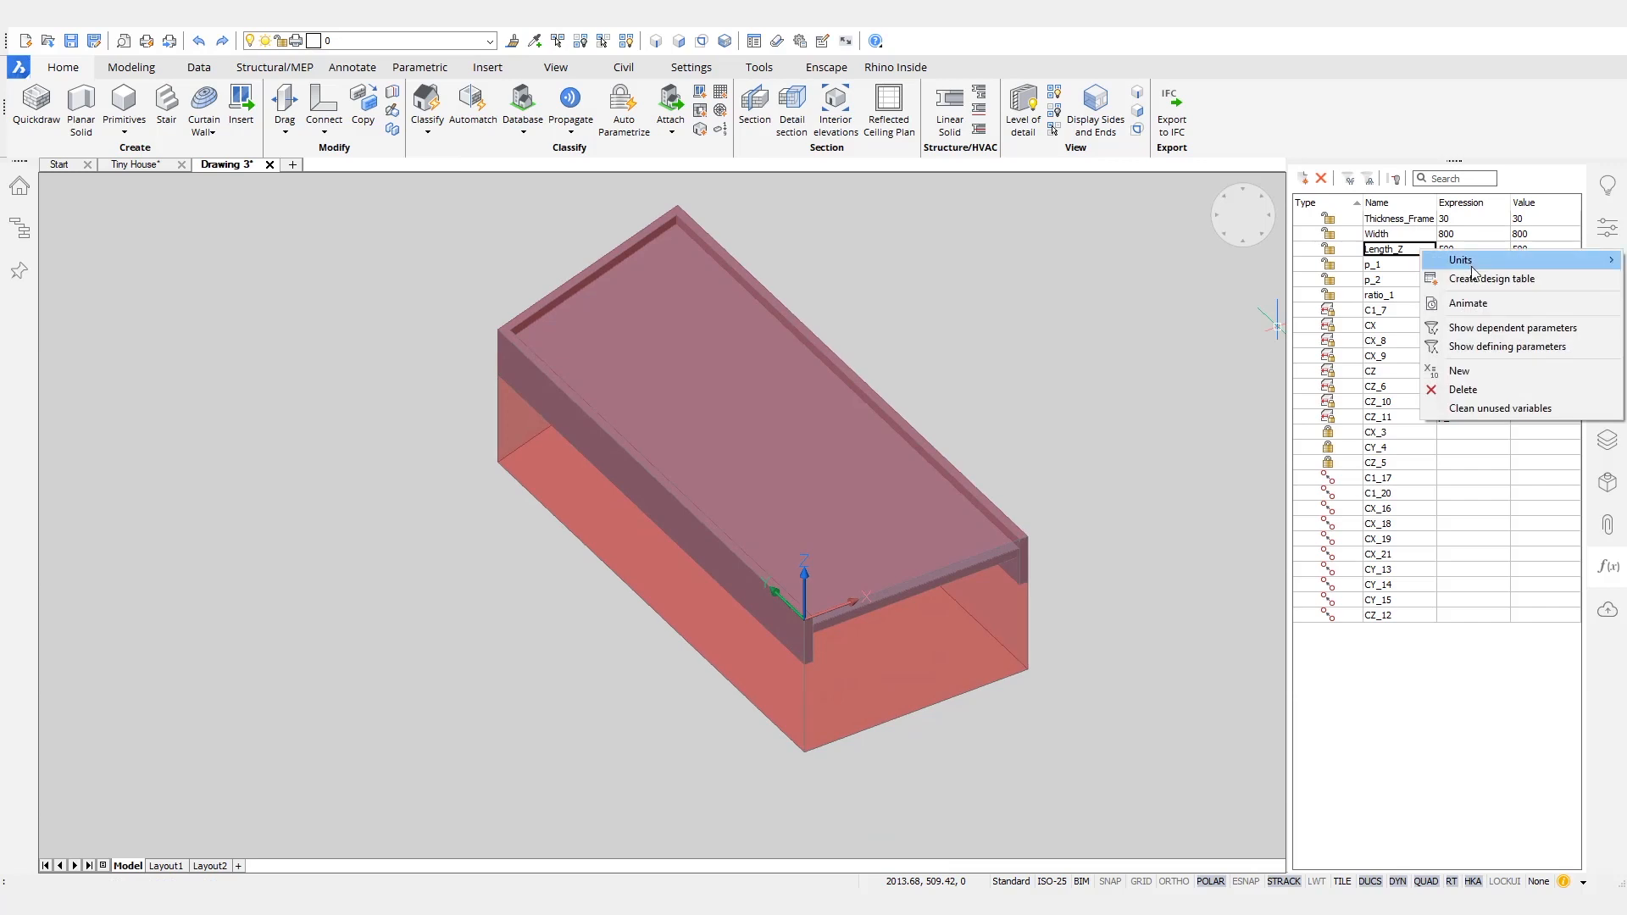
{"action": "left_click", "coordinate": [1468, 305]}
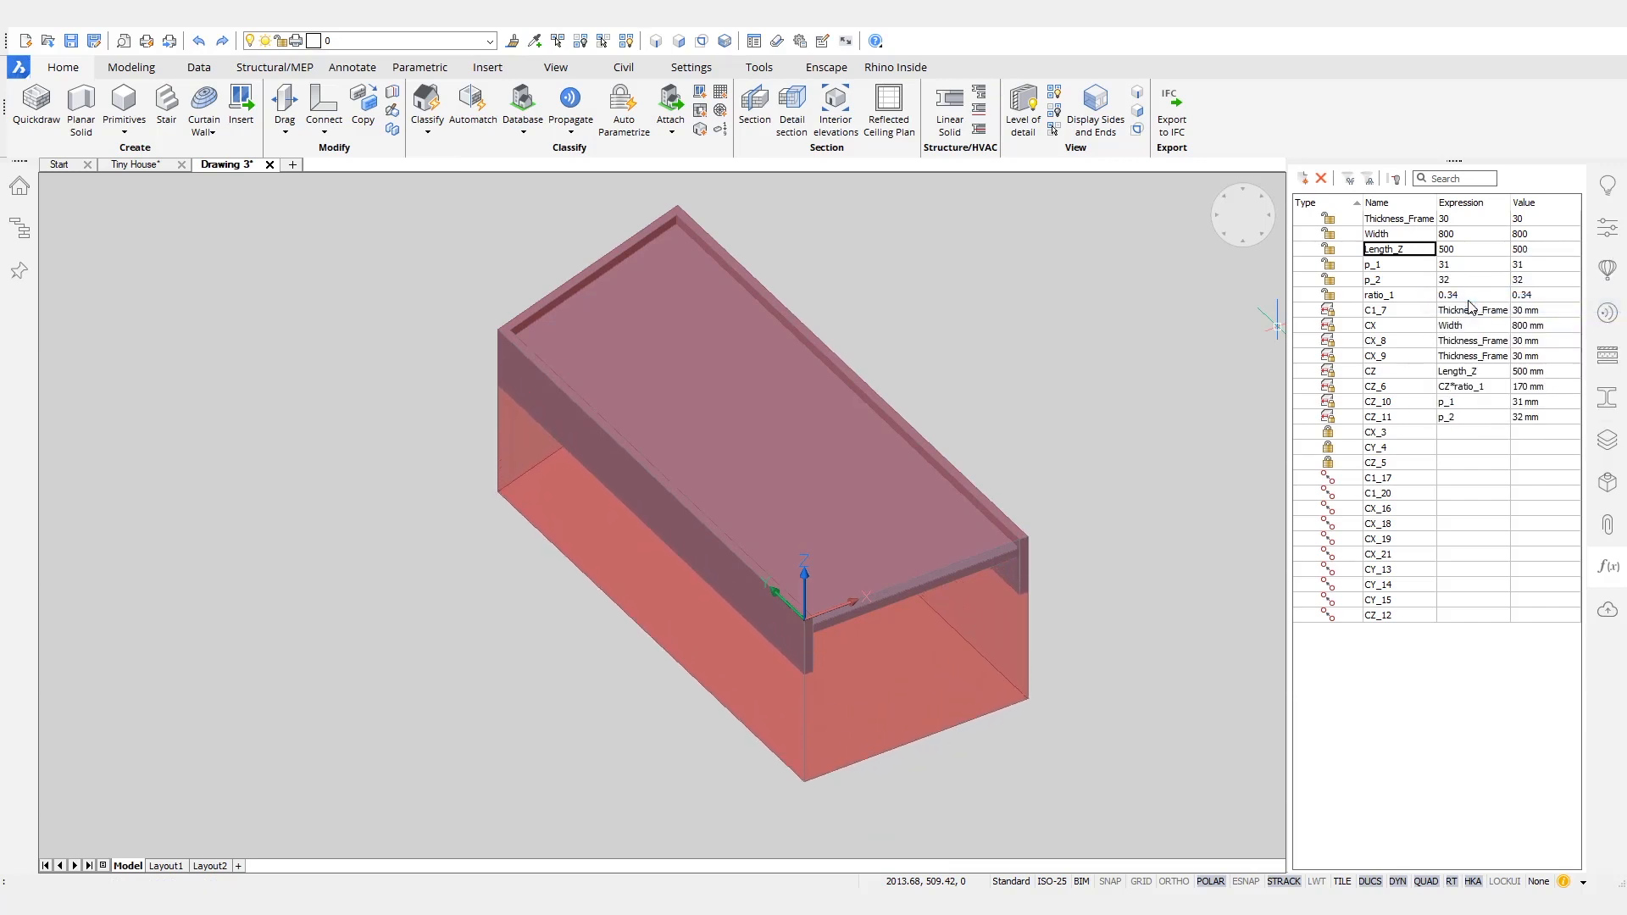
- Replace the Length_Z expression of constraint CZ with the fixed value 500 and remove the Length_Z parameter
{"action": "left_click", "coordinate": [1413, 252]}
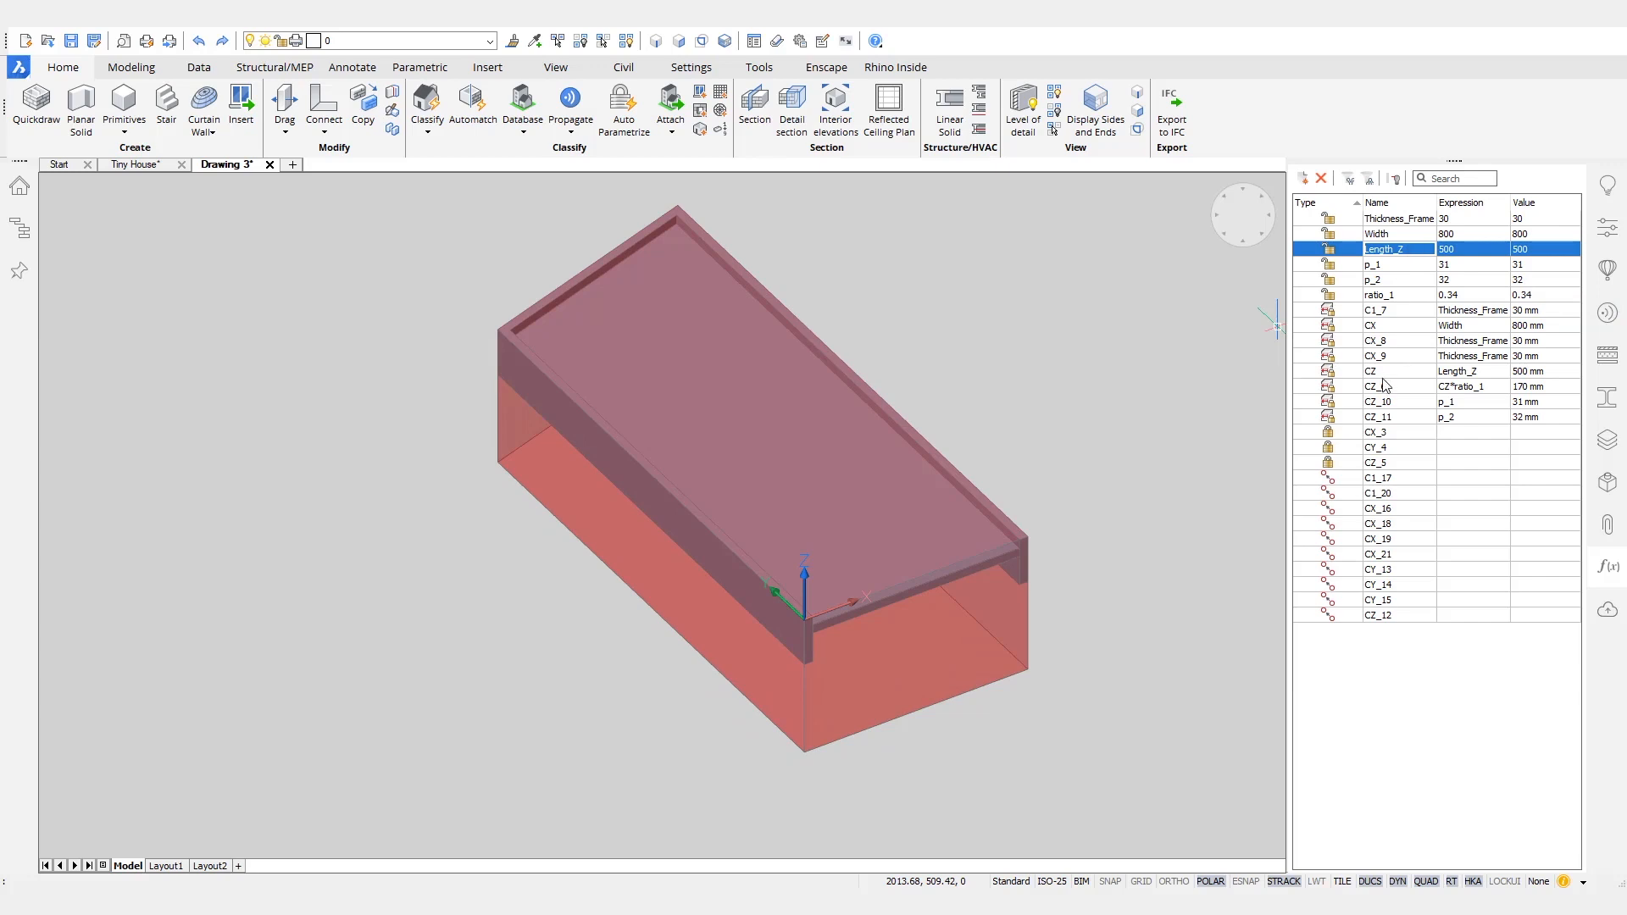
{"action": "left_click", "coordinate": [1465, 374]}
{"action": "left_click", "coordinate": [1466, 374]}
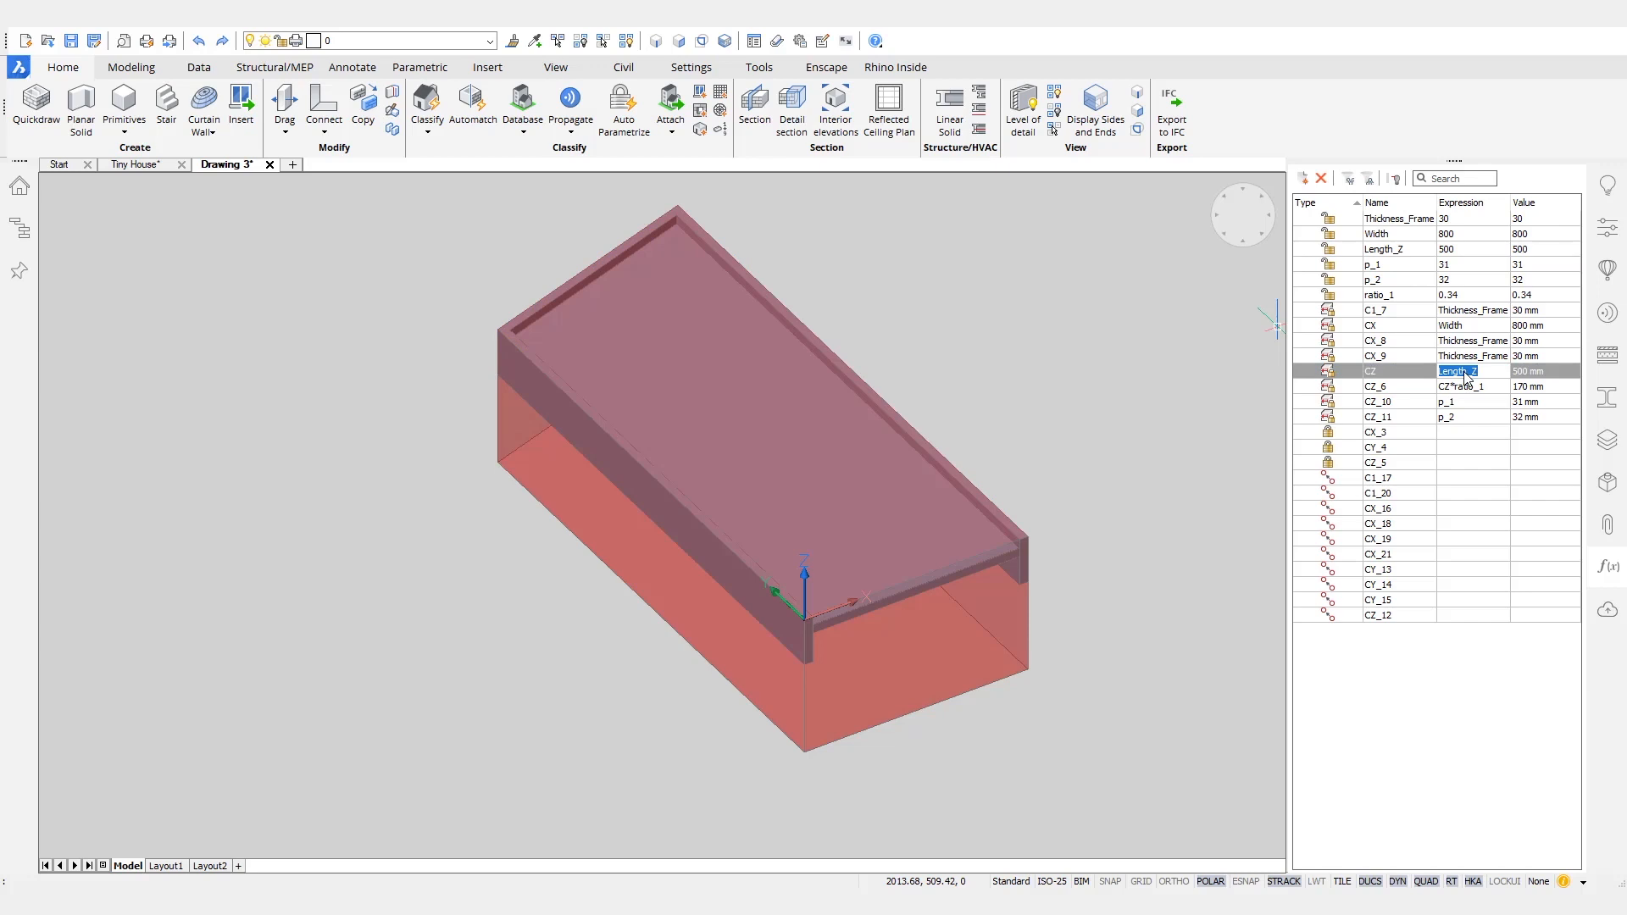
{"action": "left_click", "coordinate": [1467, 375]}
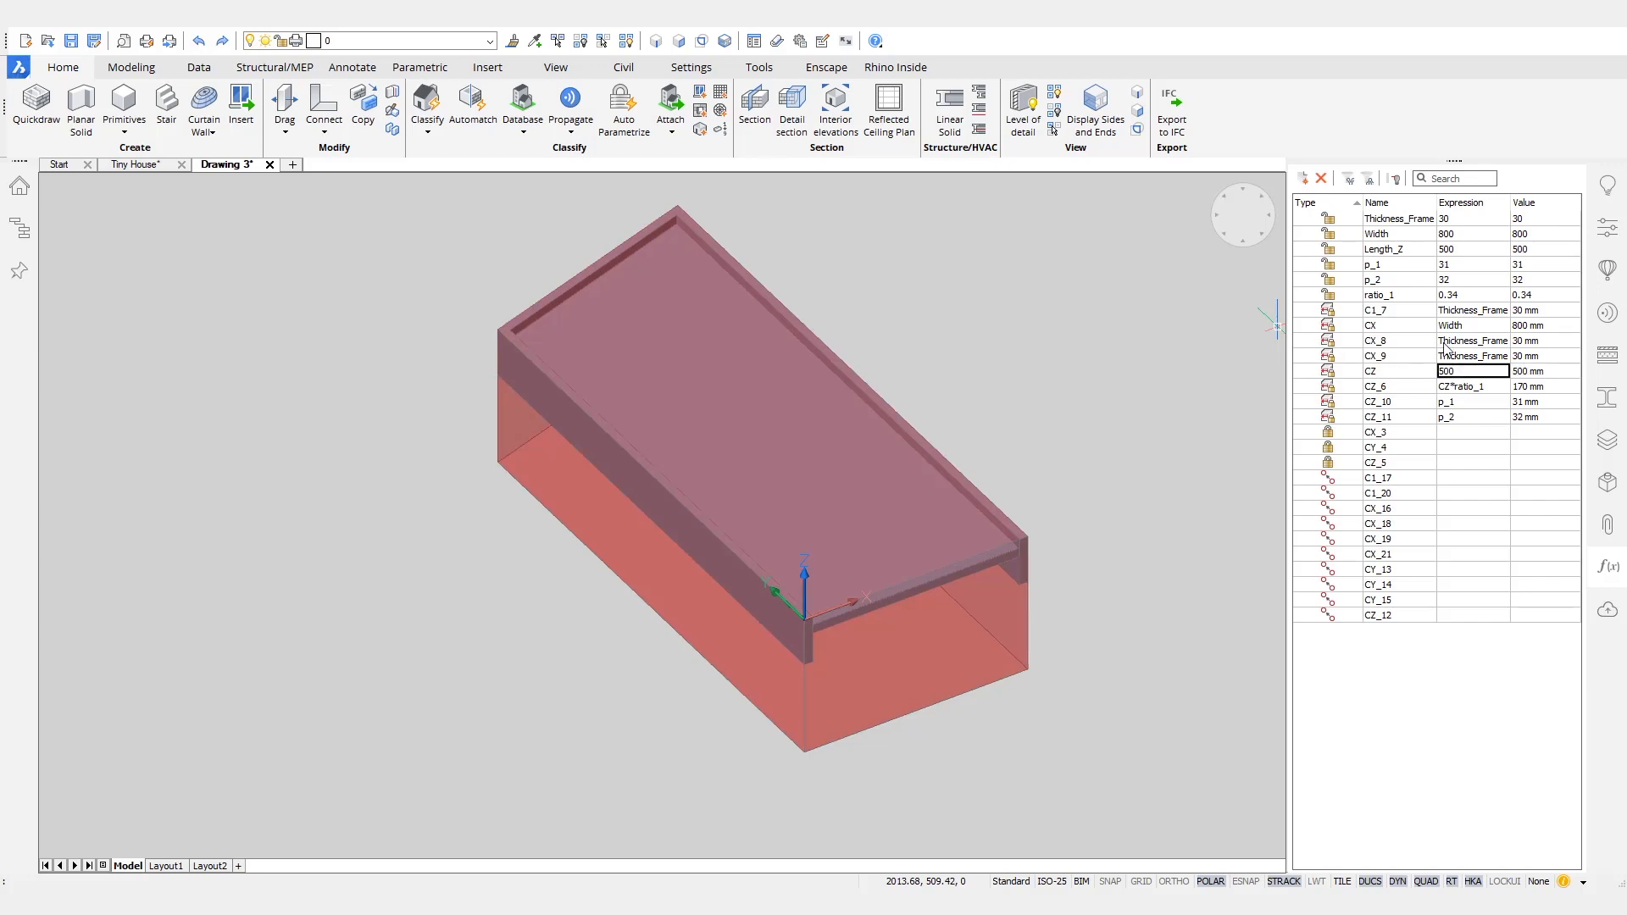
{"action": "right_click", "coordinate": [1395, 253]}
{"action": "left_click", "coordinate": [1377, 253]}
{"action": "right_click", "coordinate": [1377, 257]}
{"action": "left_click", "coordinate": [1424, 390]}
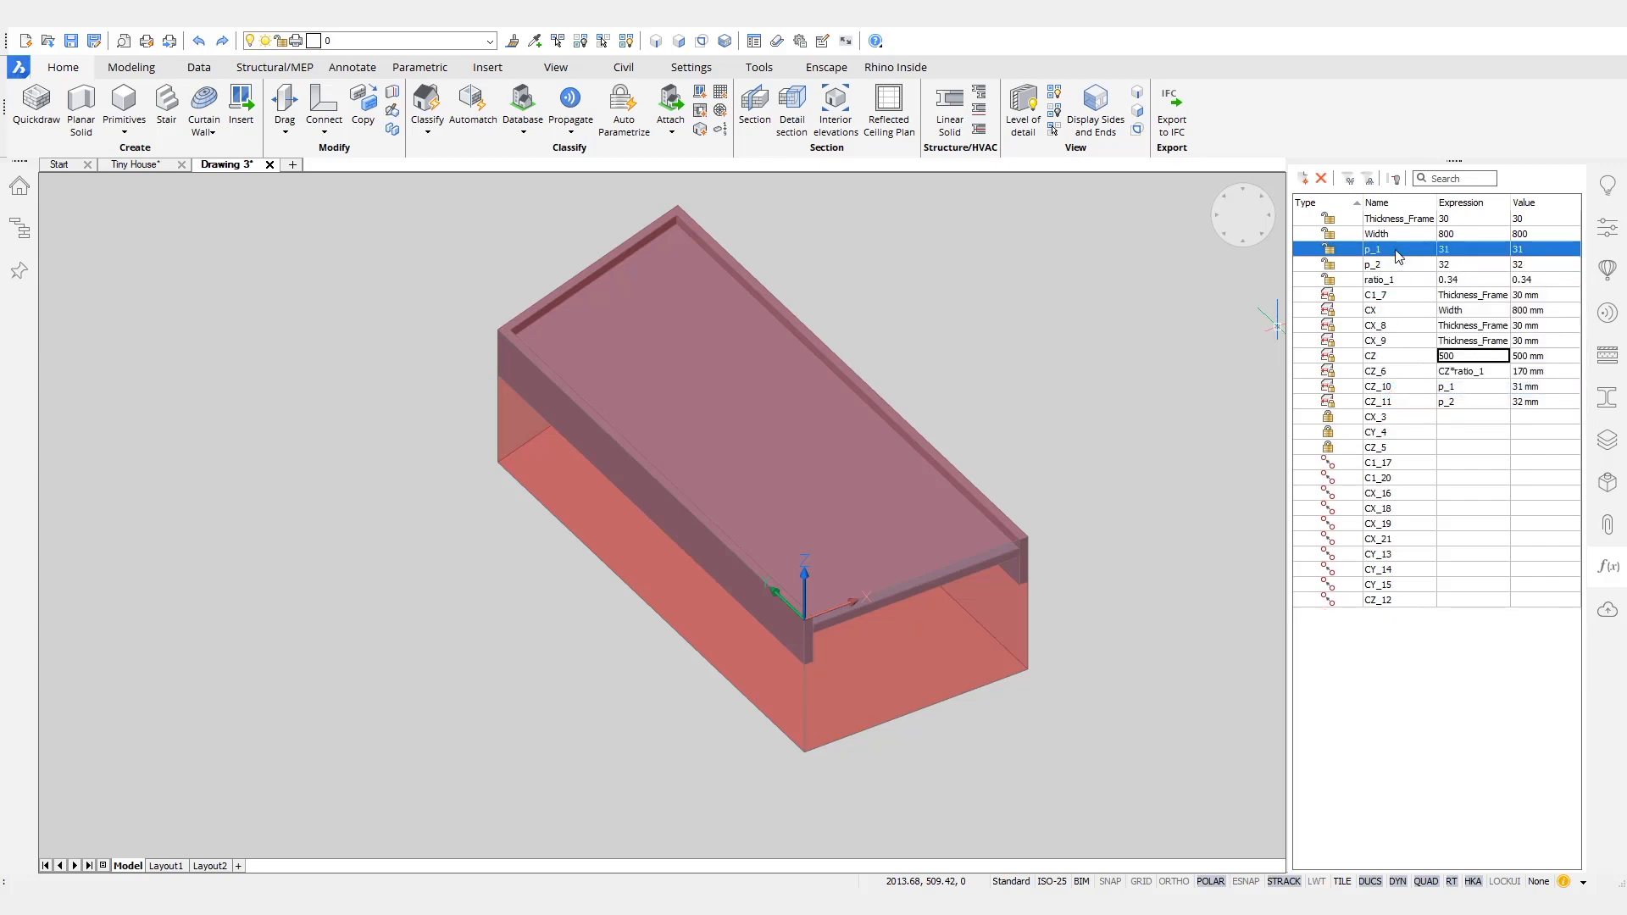
- Animate the ratio_1 parameter to see its effect and turn off the BC_SUBTRACT layer
{"action": "right_click", "coordinate": [1379, 278]}
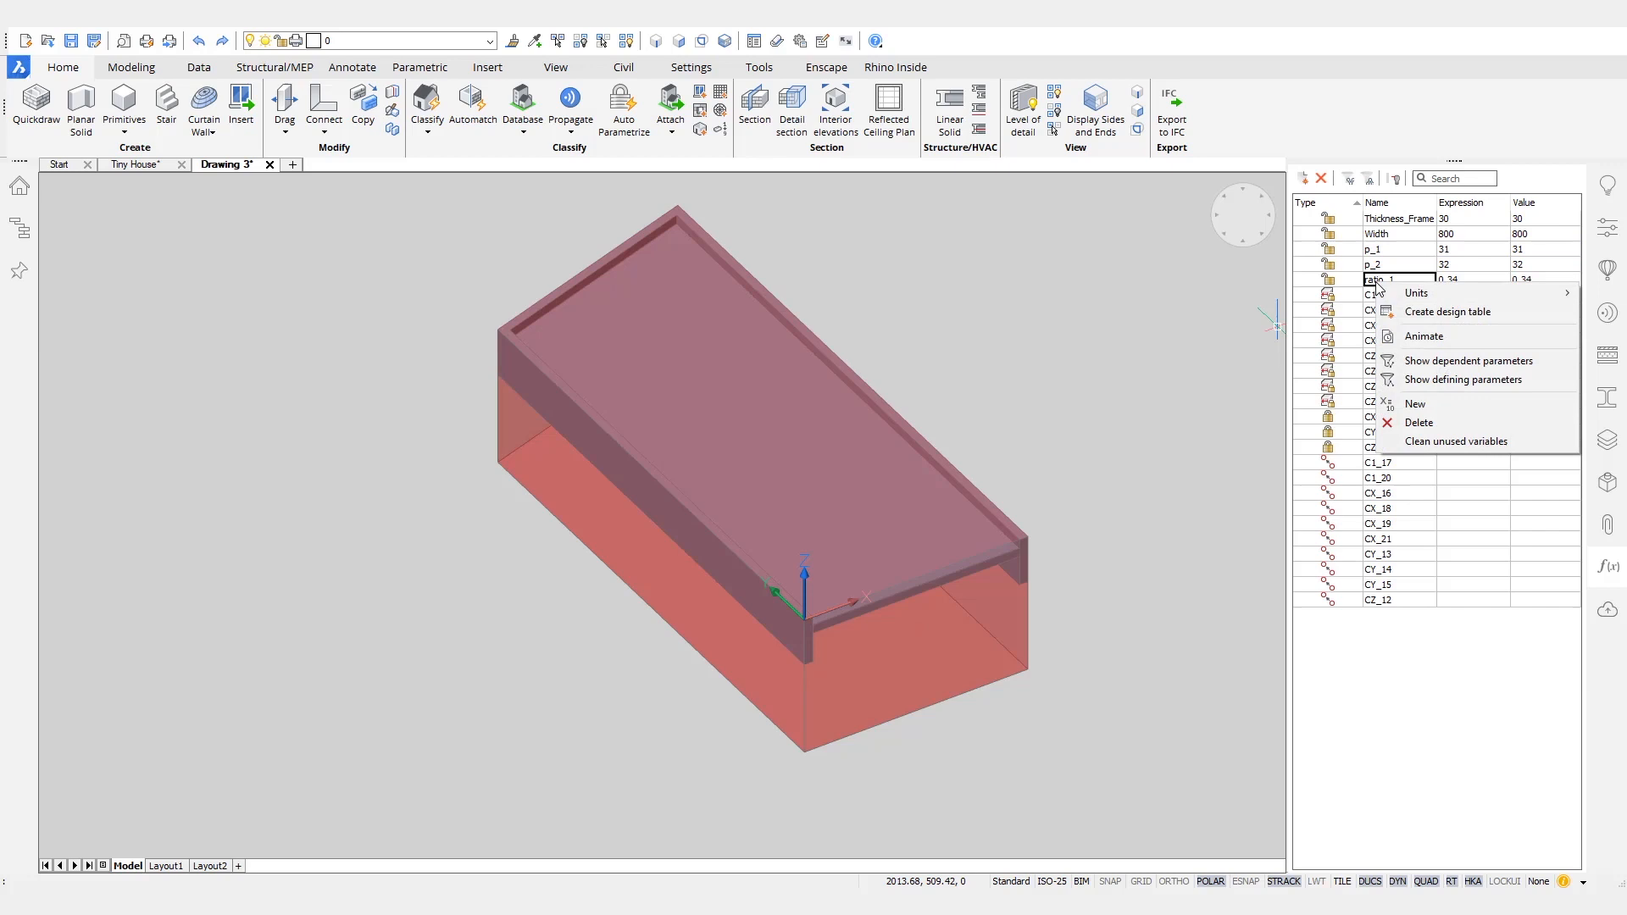
{"action": "left_click", "coordinate": [1423, 339]}
{"action": "left_click", "coordinate": [373, 41]}
{"action": "left_click", "coordinate": [250, 98]}
{"action": "scroll", "coordinate": [940, 524], "scroll_direction": "up", "scroll_amount": 1}
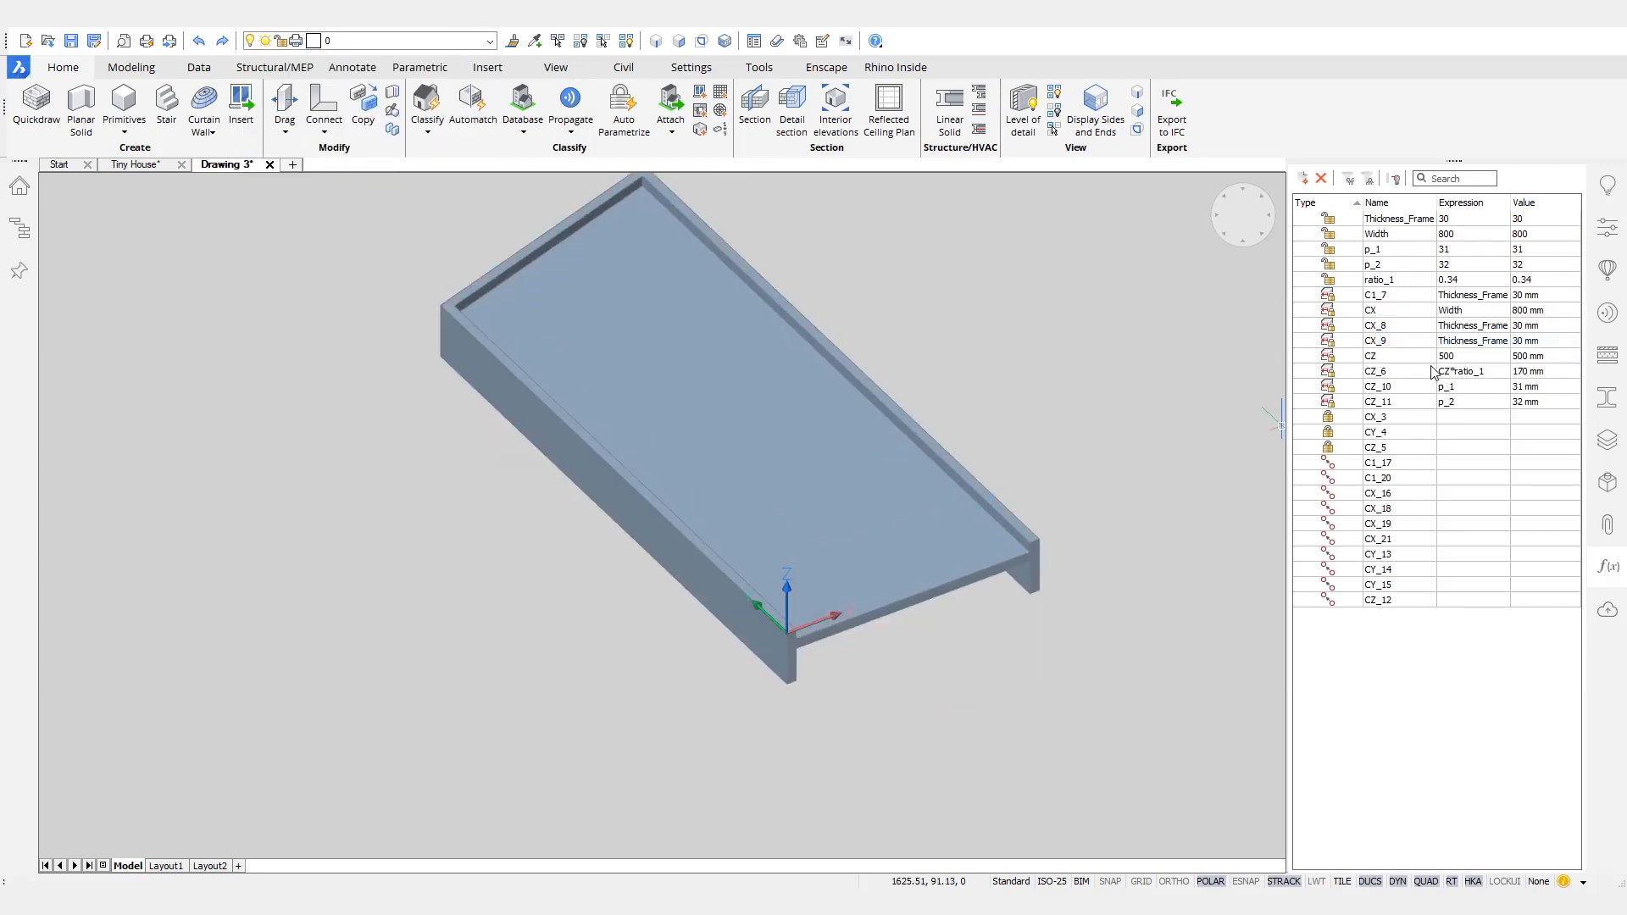
- Animate constraint CZ_6, replace its expression with the fixed value 170, and remove the unused ratio_1 parameter
{"action": "right_click", "coordinate": [1403, 370]}
{"action": "left_click", "coordinate": [1454, 428]}
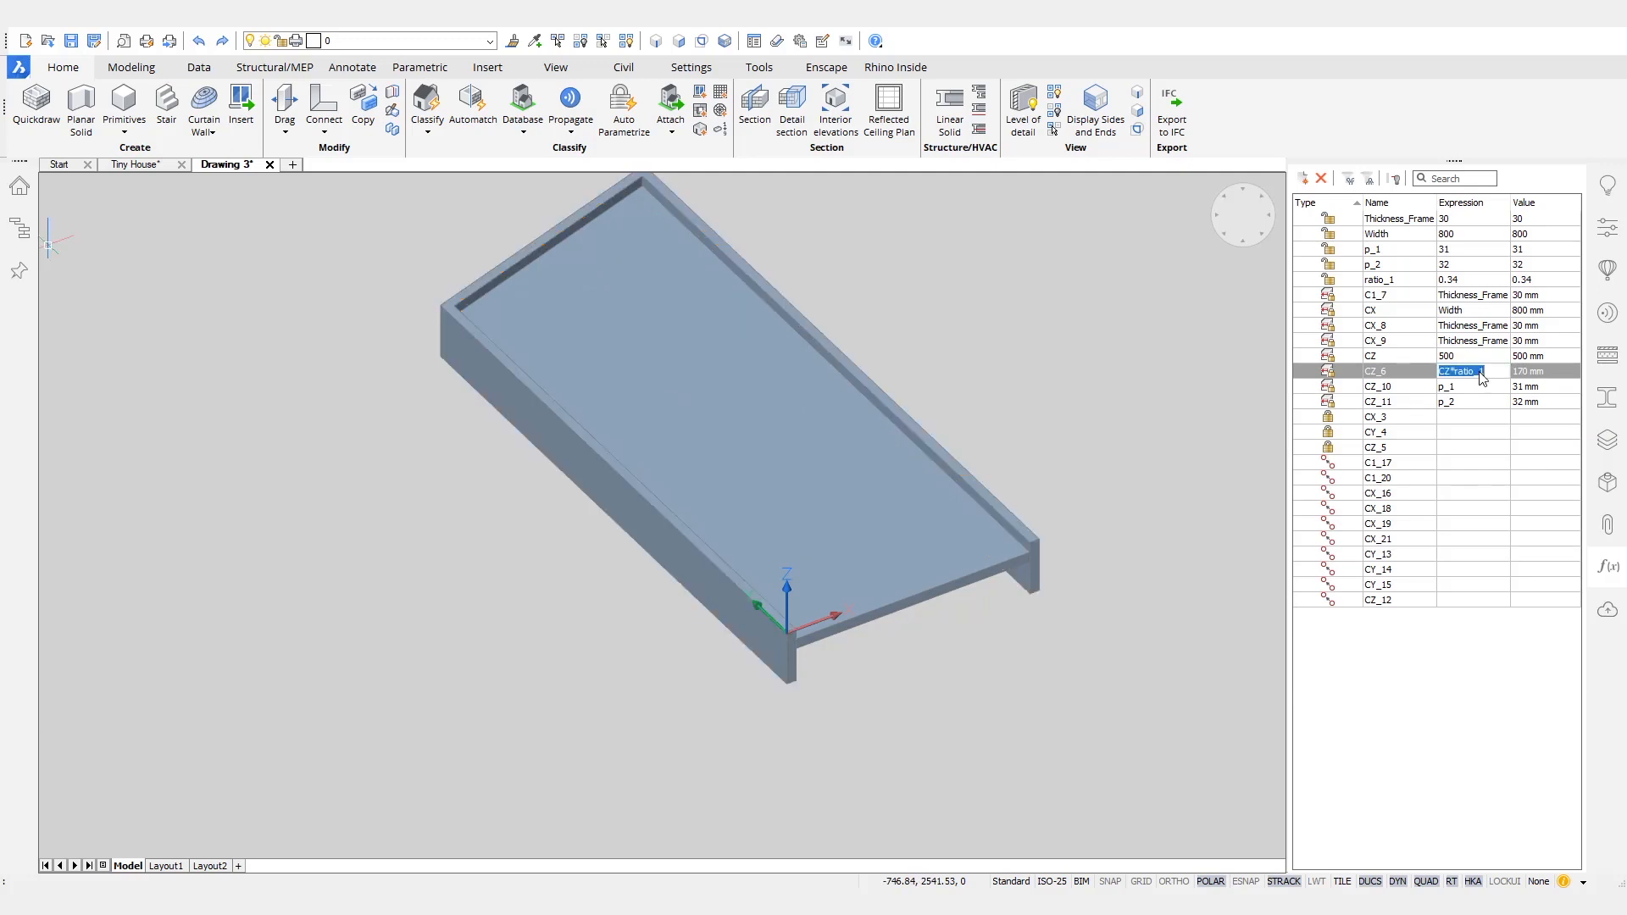
{"action": "right_click", "coordinate": [1394, 281]}
{"action": "left_click", "coordinate": [1454, 426]}
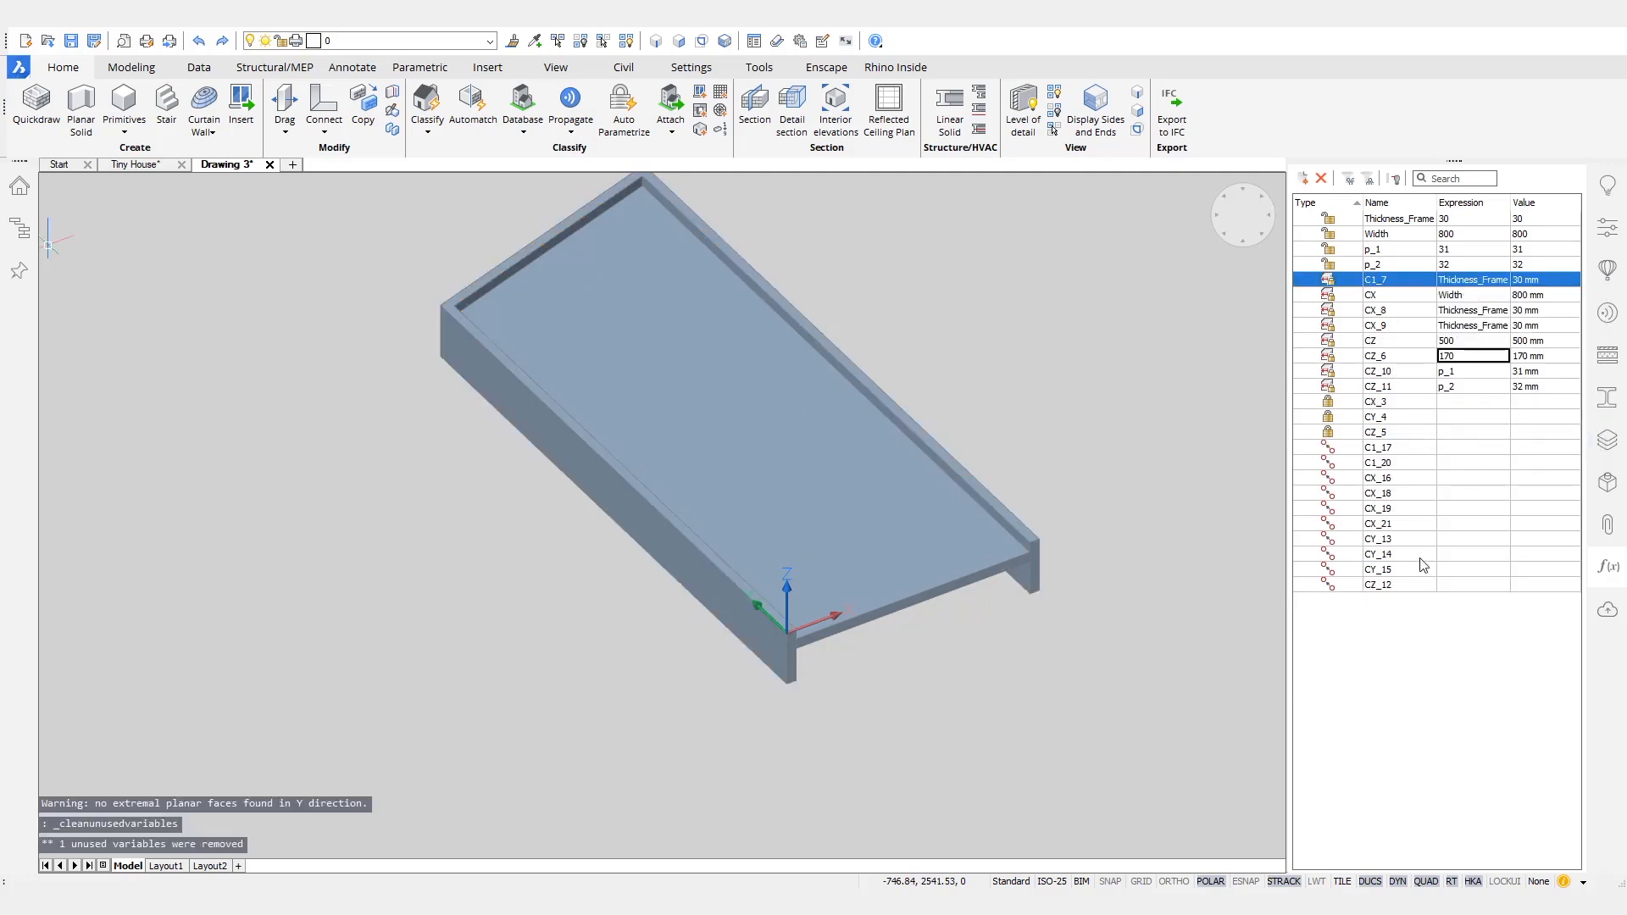
- Animate the p_1 parameter to see what it changes on the door and rename it Thickness_Panel
{"action": "right_click", "coordinate": [1397, 249]}
{"action": "left_click", "coordinate": [1449, 310]}
{"action": "scroll", "coordinate": [1027, 558], "scroll_direction": "up", "scroll_amount": 10}
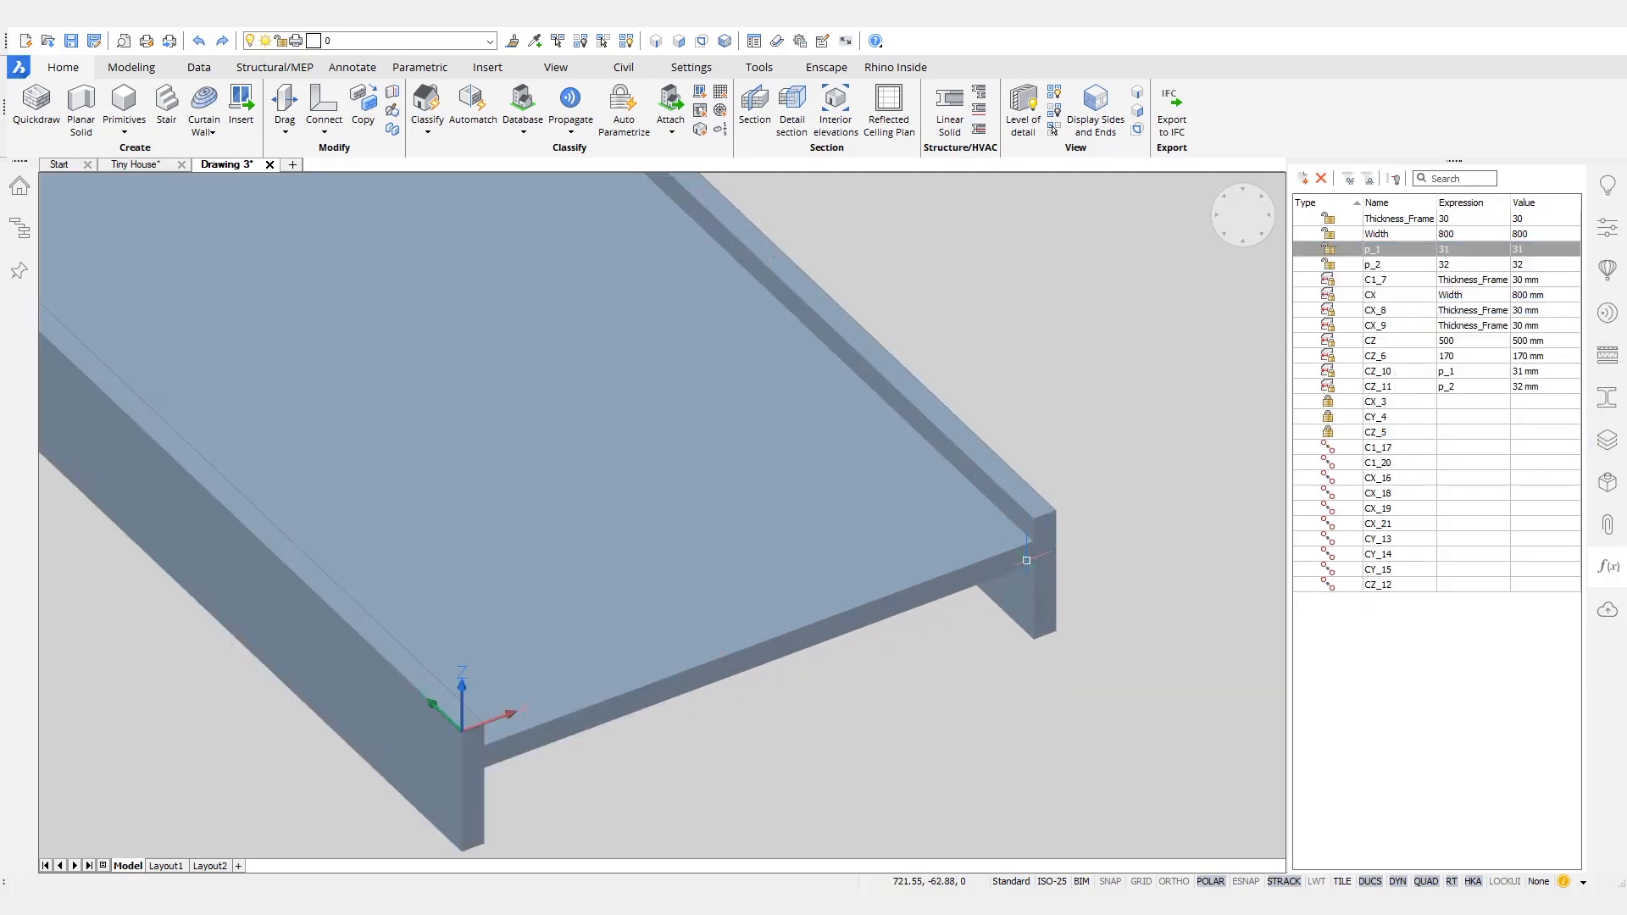
{"action": "right_click", "coordinate": [1397, 252]}
{"action": "left_click", "coordinate": [1430, 307]}
{"action": "double_click", "coordinate": [1408, 252]}
{"action": "type", "text": "Thickness_Panel"}
{"action": "key", "text": "Return"}
- Animate the p_2 parameter and rename it Offset_Panel
{"action": "right_click", "coordinate": [1406, 270]}
{"action": "left_click", "coordinate": [1439, 325]}
{"action": "type", "text": "Offset_Panel"}
{"action": "key", "text": "Return"}
- Animate the renamed thickness parameters while viewing the door from another side to check their effect
{"action": "scroll", "coordinate": [1031, 512], "scroll_direction": "down", "scroll_amount": 10}
{"action": "middle_click_drag", "start_coordinate": [1031, 511], "coordinate": [1203, 496], "text": "shift"}
{"action": "right_click", "coordinate": [1405, 218]}
{"action": "left_click", "coordinate": [1440, 278]}
{"action": "right_click", "coordinate": [1418, 249]}
{"action": "left_click", "coordinate": [1449, 287]}
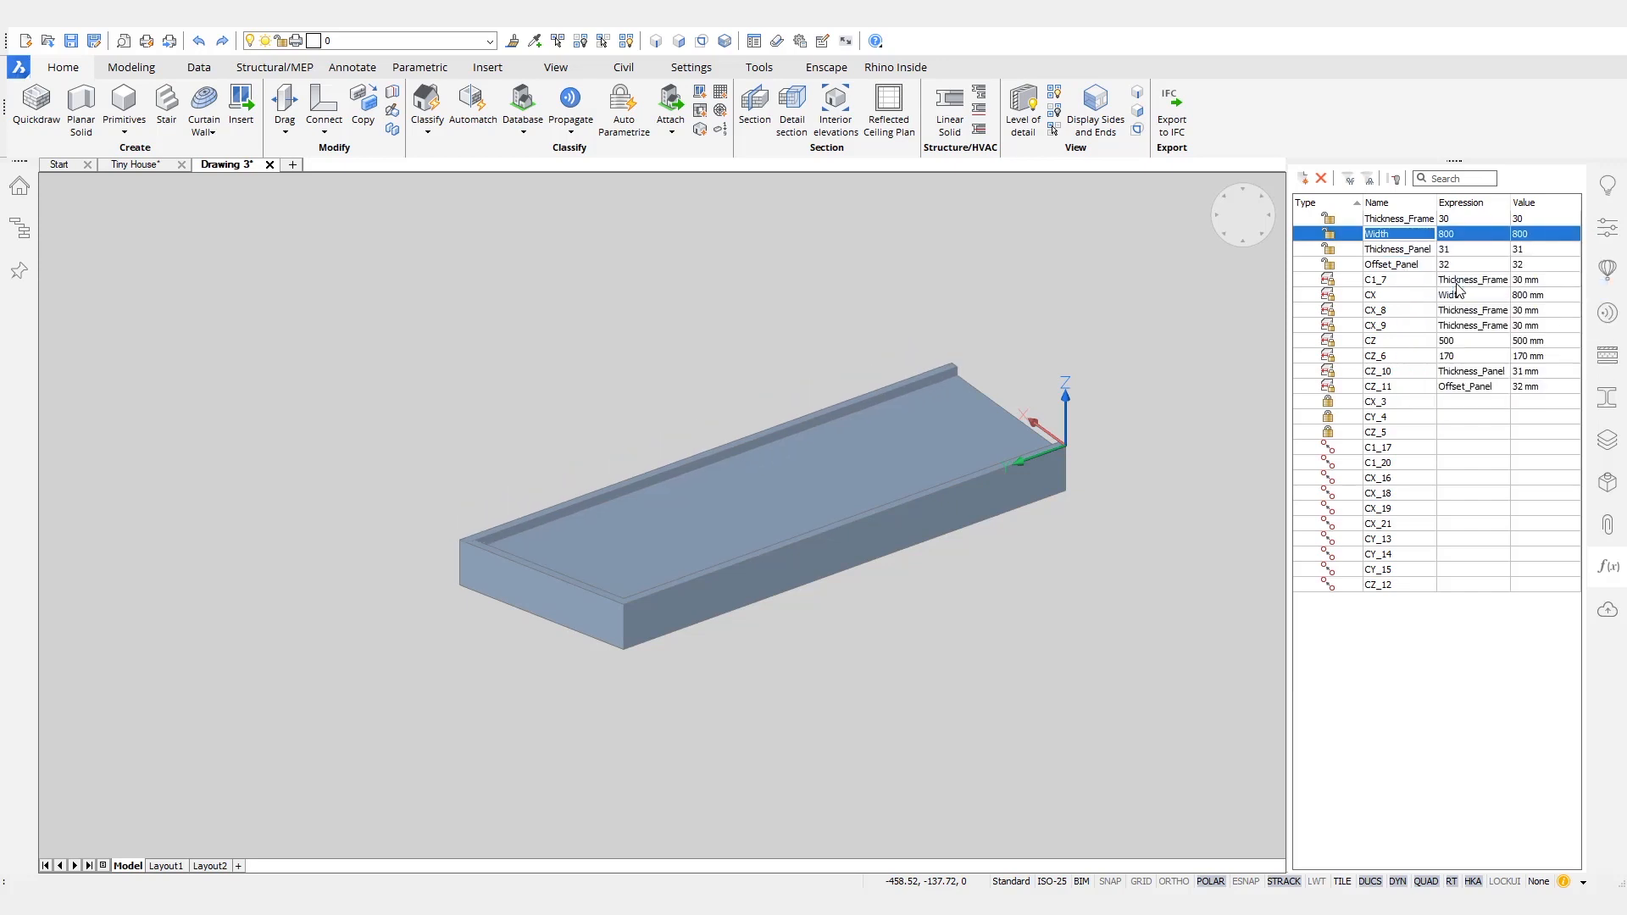
- Add a distance constraint along the low side of the door frame, between its bottom and slanted top ends
{"action": "middle_click_drag", "start_coordinate": [1212, 320], "coordinate": [1030, 613], "text": "shift"}
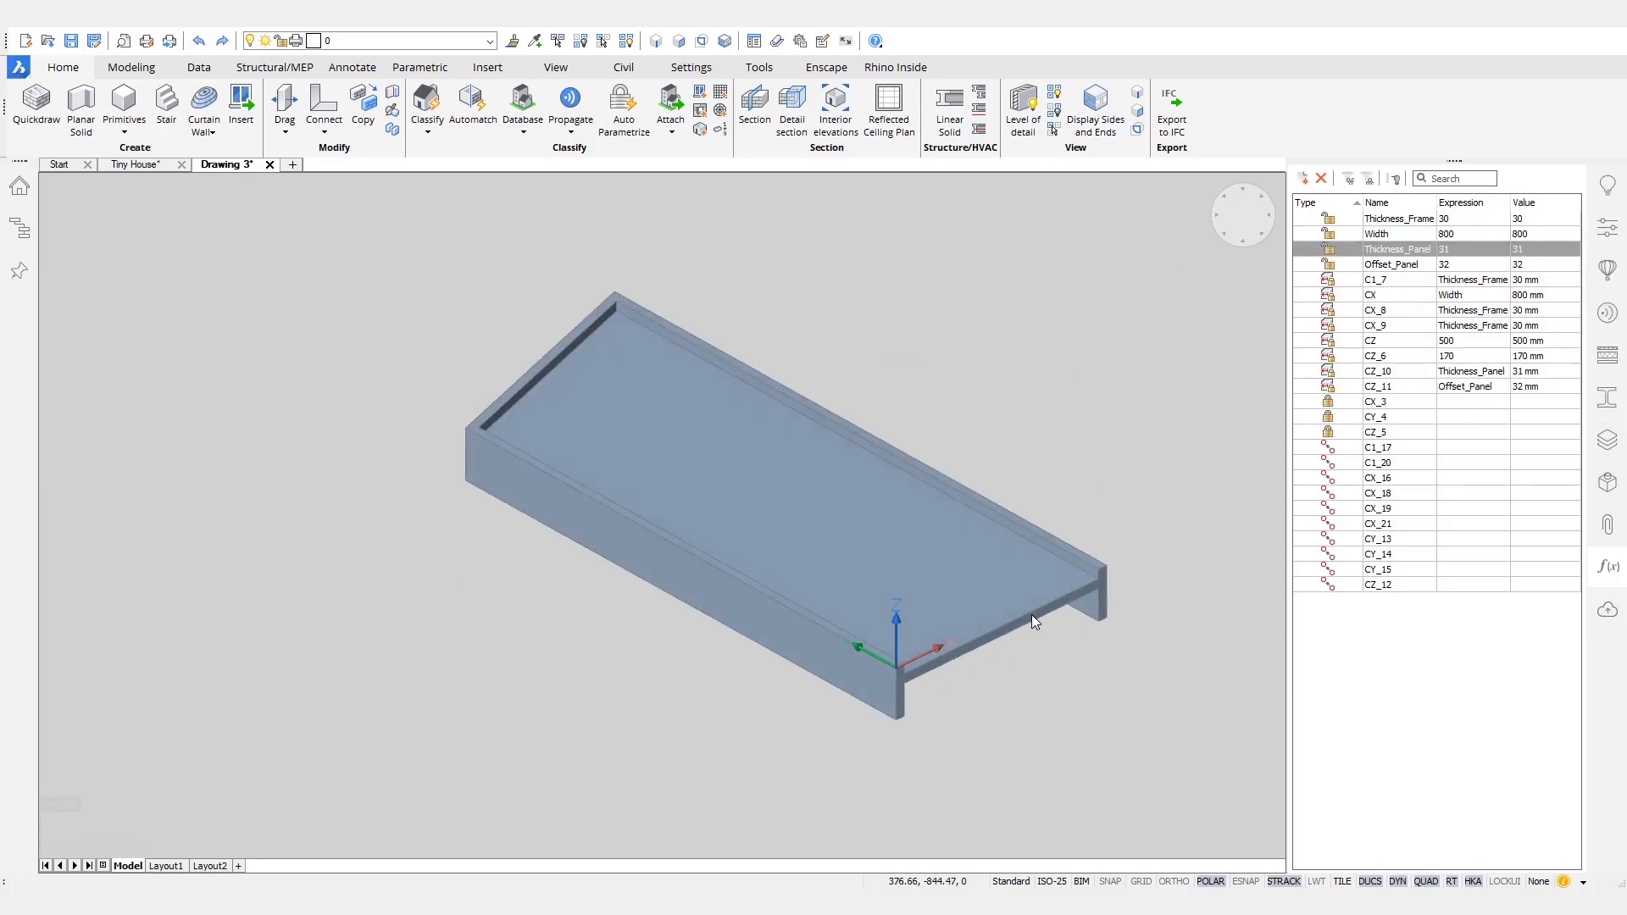
{"action": "scroll", "coordinate": [1030, 614], "scroll_direction": "up", "scroll_amount": 1}
{"action": "left_click", "coordinate": [913, 702]}
{"action": "left_click", "coordinate": [453, 435]}
{"action": "mouse_move", "coordinate": [702, 473]}
{"action": "left_click", "coordinate": [622, 514]}
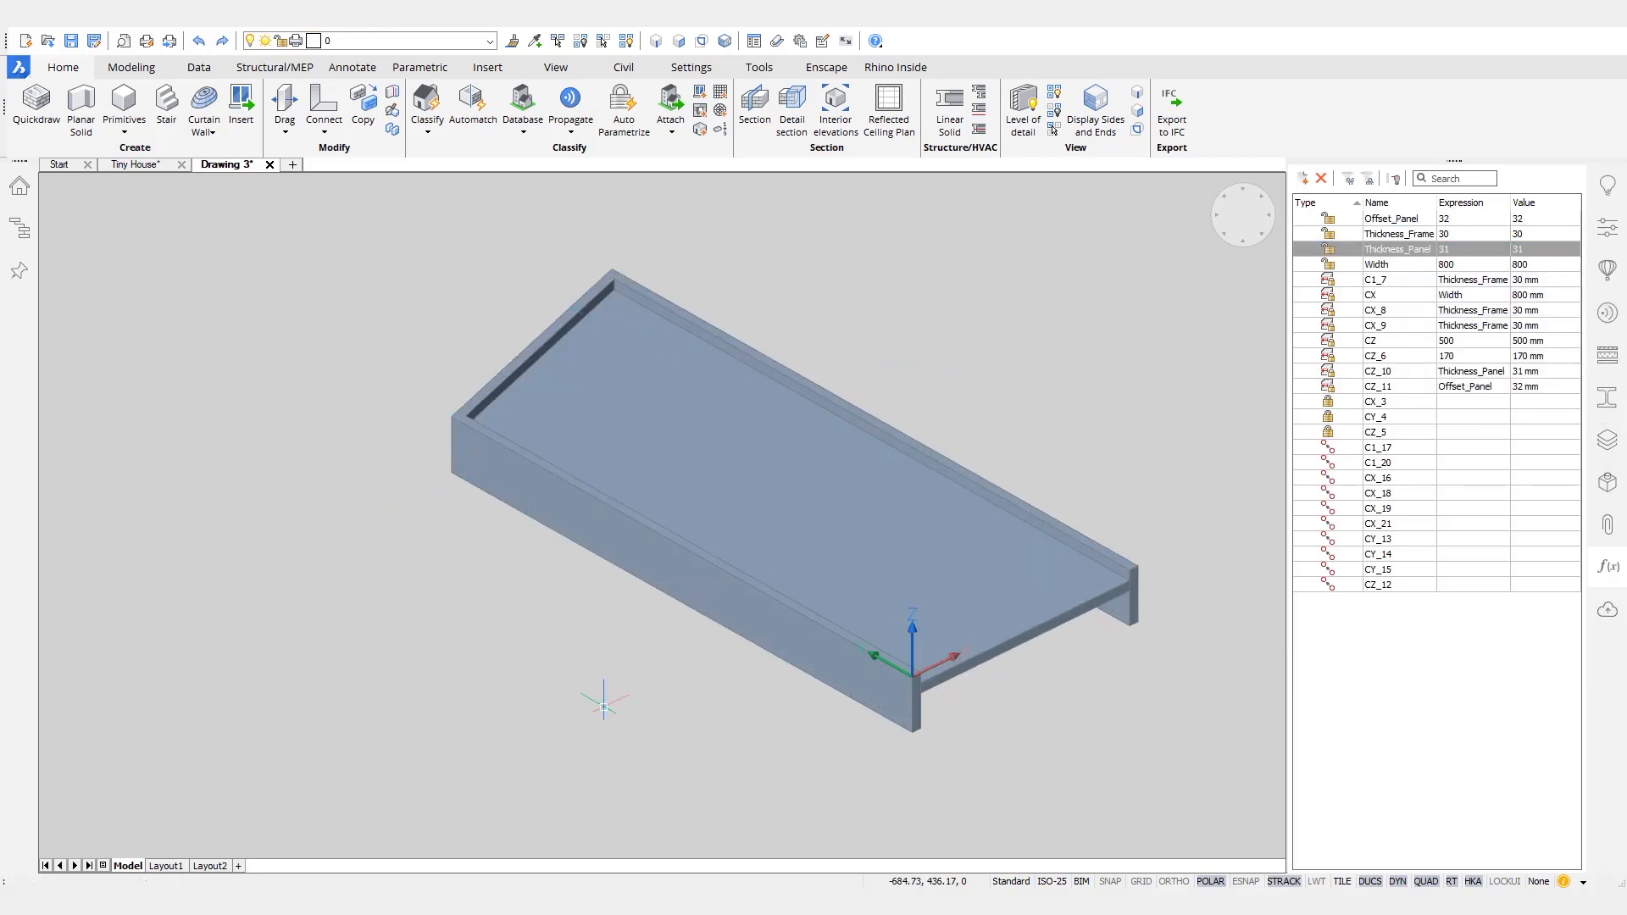
{"action": "key", "text": "Return"}
- Animate the new distance constraint, rename it Height_Low_side, and set its expression to 1700
{"action": "right_click", "coordinate": [1328, 600]}
{"action": "left_click", "coordinate": [1378, 659]}
{"action": "double_click", "coordinate": [1394, 600]}
{"action": "type", "text": "Height_Low_side"}
{"action": "key", "text": "Return"}
{"action": "double_click", "coordinate": [1460, 600]}
{"action": "type", "text": "1700"}
{"action": "key", "text": "Return"}
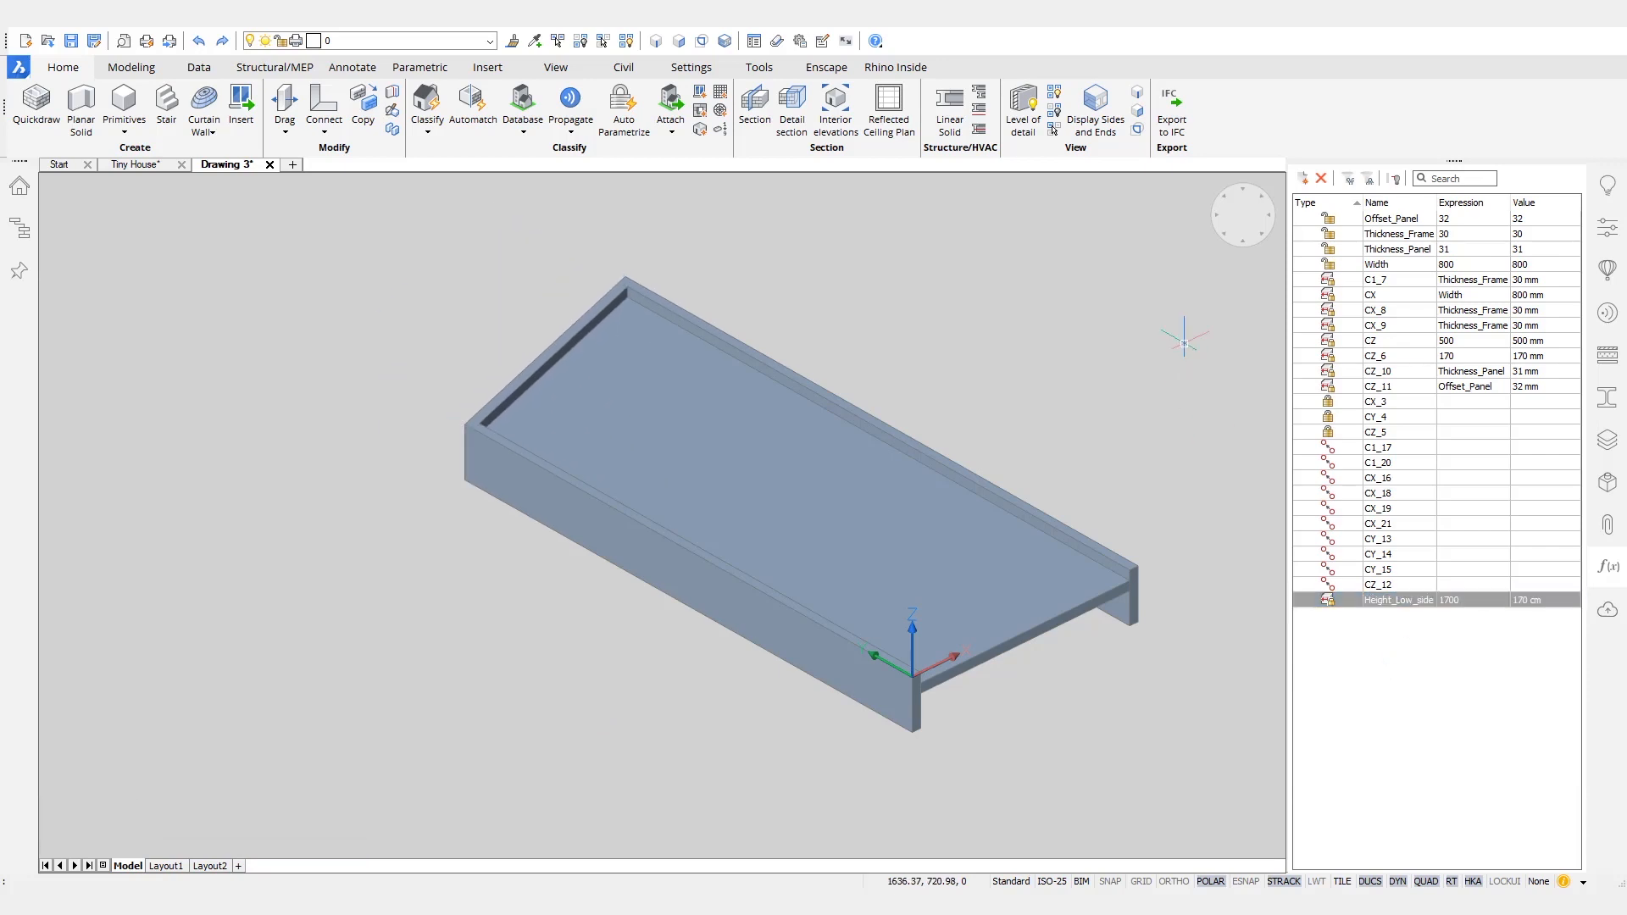
- Add an angle constraint between the door frame's slanted top face and its low side face
{"action": "mouse_move", "coordinate": [618, 601]}
{"action": "mouse_move", "coordinate": [836, 631]}
{"action": "left_click", "coordinate": [618, 674]}
{"action": "mouse_move", "coordinate": [793, 661]}
{"action": "middle_mouse_down", "text": "shift"}
{"action": "mouse_move", "coordinate": [809, 730]}
{"action": "mouse_move", "coordinate": [796, 661]}
{"action": "middle_mouse_up", "text": "shift"}
{"action": "key", "text": "Return"}
- Animate the new angle constraint, check the slanted door from the front, and rename the constraint Angle_Top
{"action": "right_click", "coordinate": [1379, 619]}
{"action": "left_click", "coordinate": [1422, 673]}
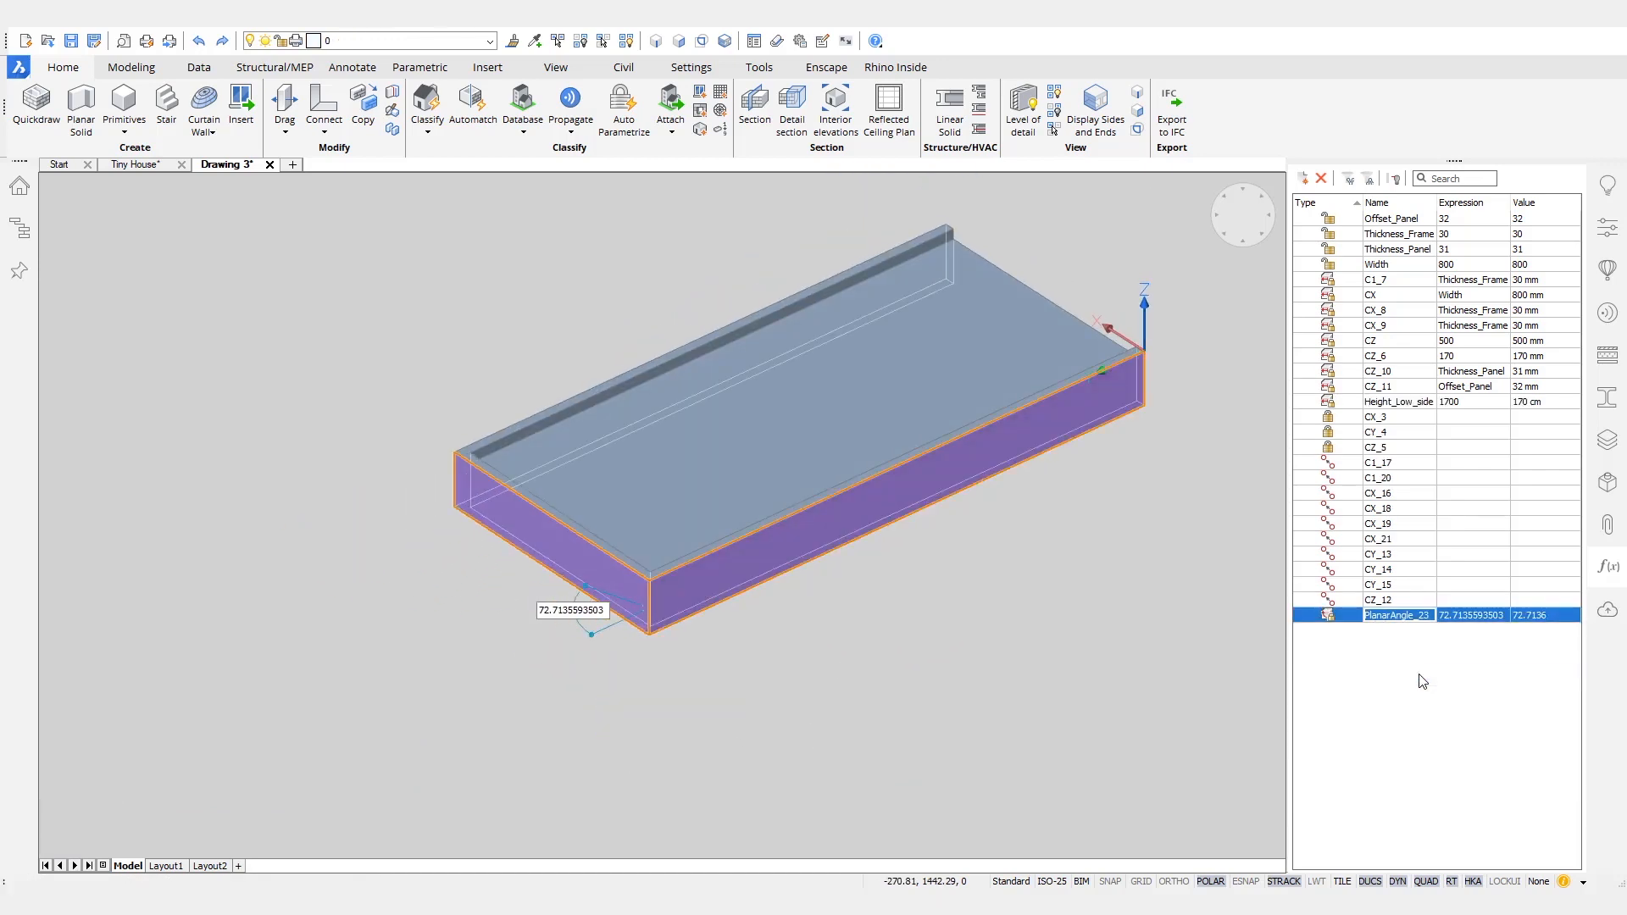
{"action": "key", "text": "Escape"}
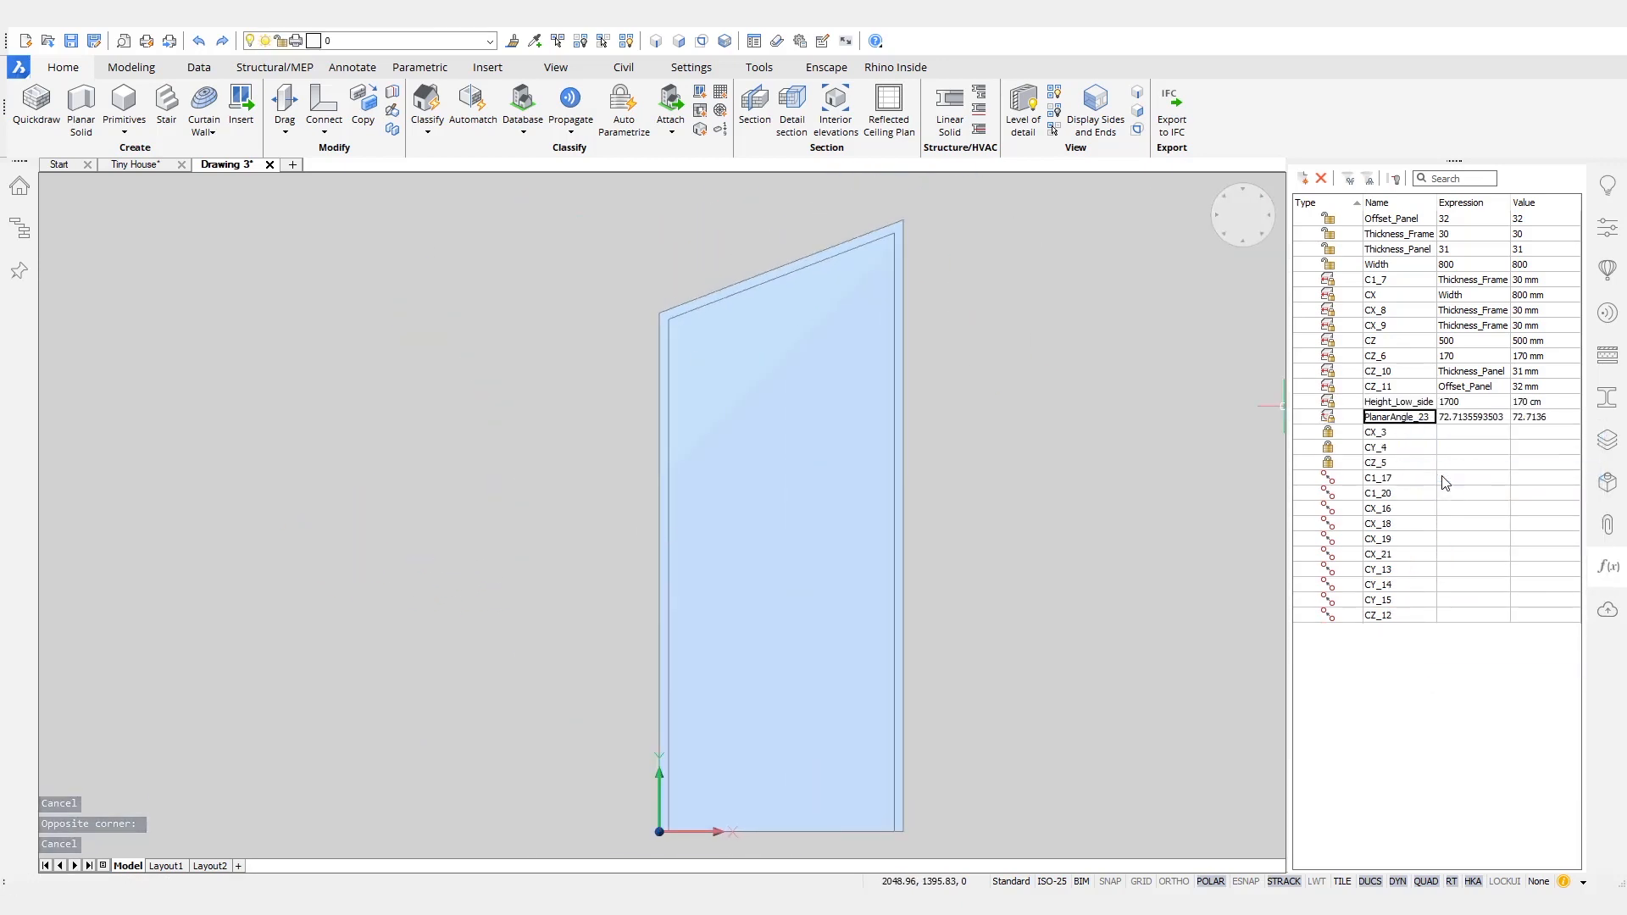
{"action": "key", "text": "Escape"}
{"action": "key", "text": "Escape"}
{"action": "middle_click_drag", "start_coordinate": [1044, 424], "coordinate": [1033, 415]}
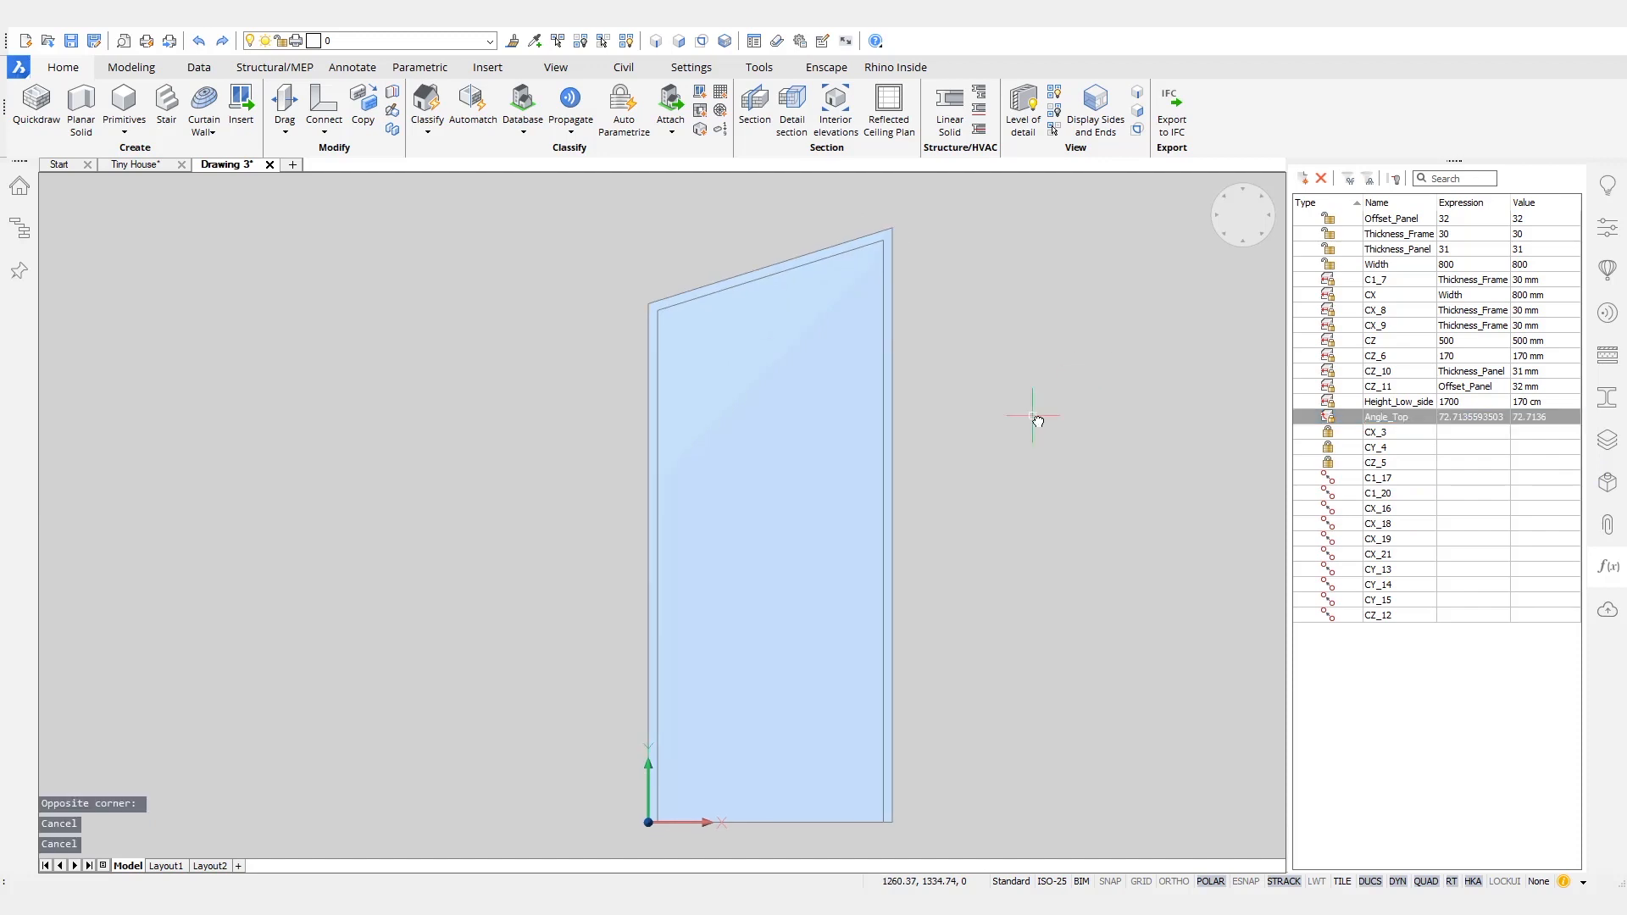
- Create a component from the whole drawing, named Door_Slanted_Top_Parametrized, in the Doors category
{"action": "left_click", "coordinate": [1611, 280]}
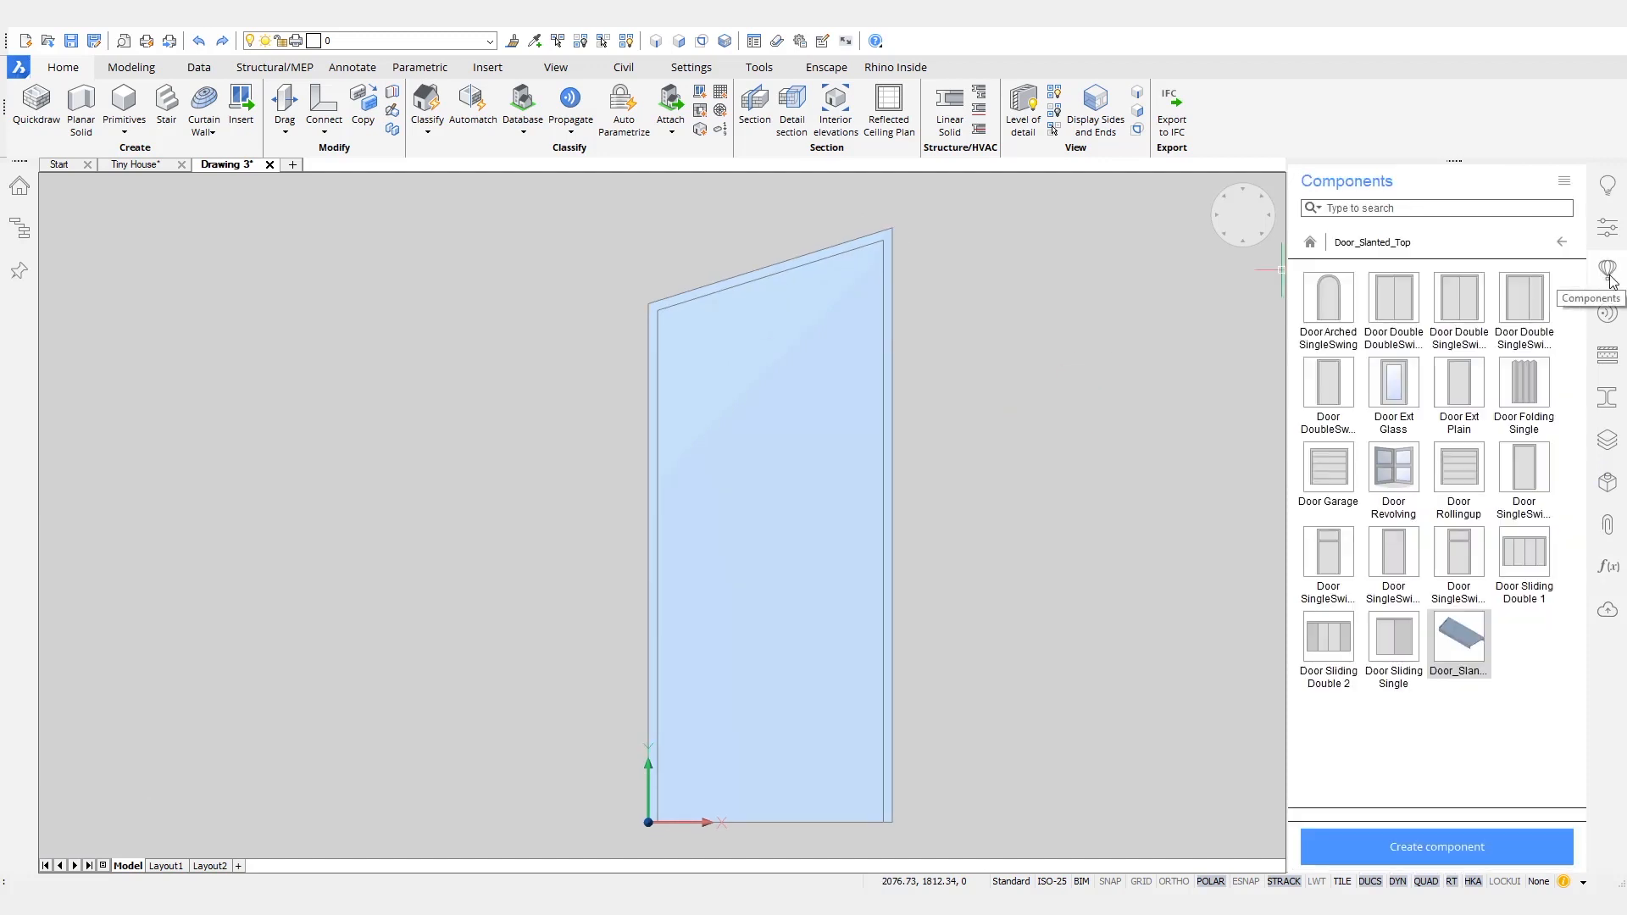
{"action": "left_click", "coordinate": [1443, 847]}
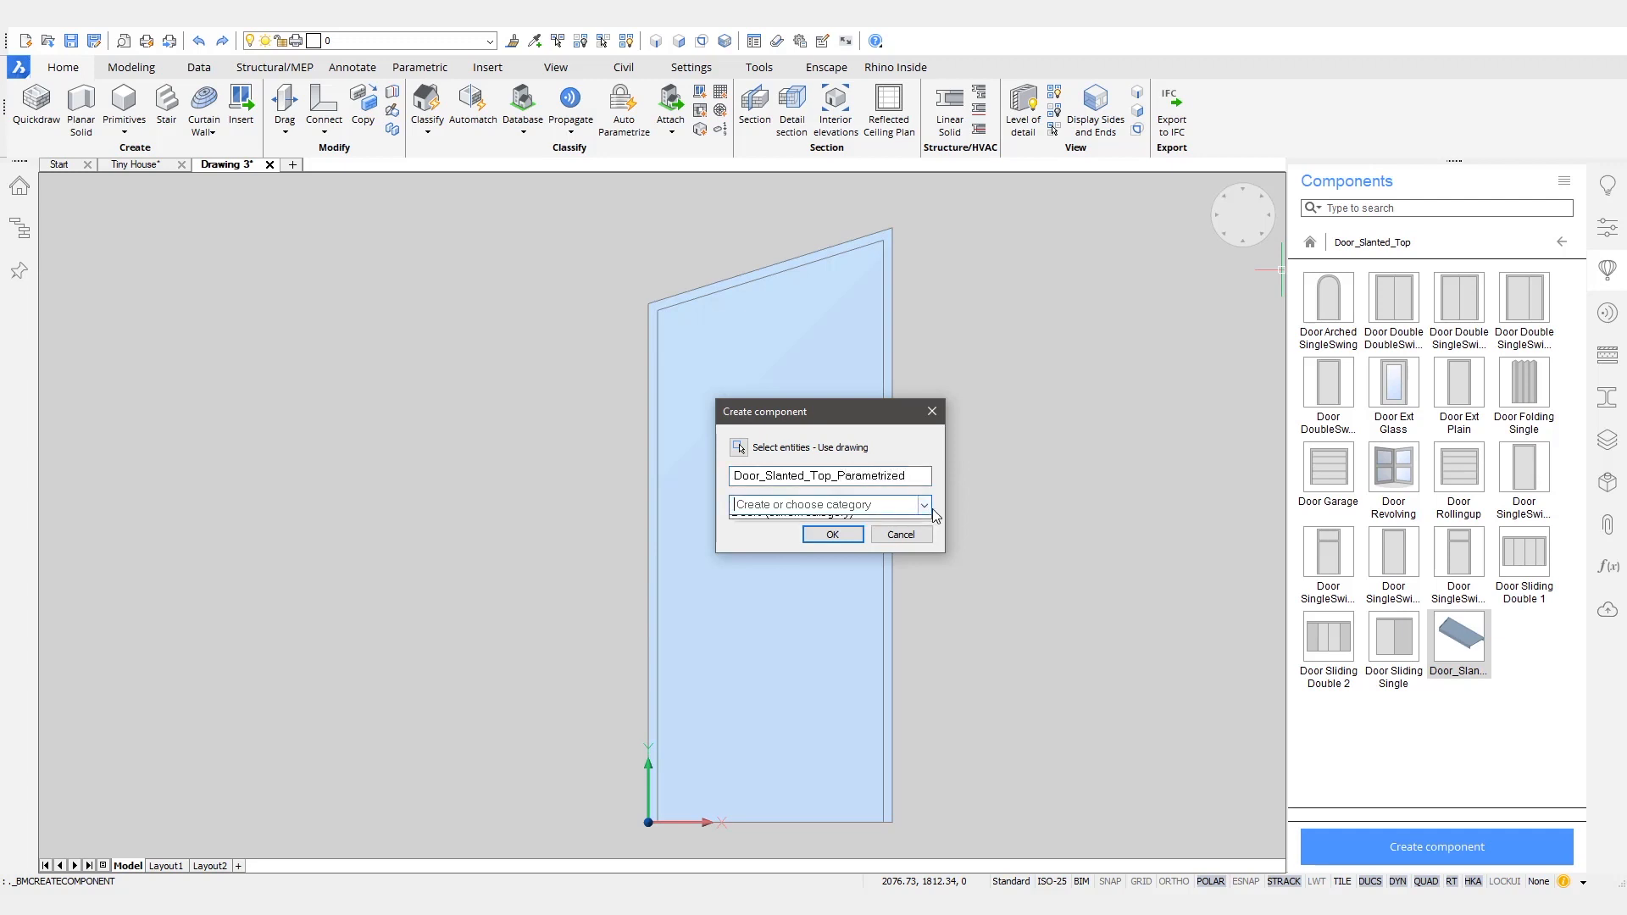
{"action": "left_click", "coordinate": [831, 520]}
{"action": "left_click", "coordinate": [833, 534]}
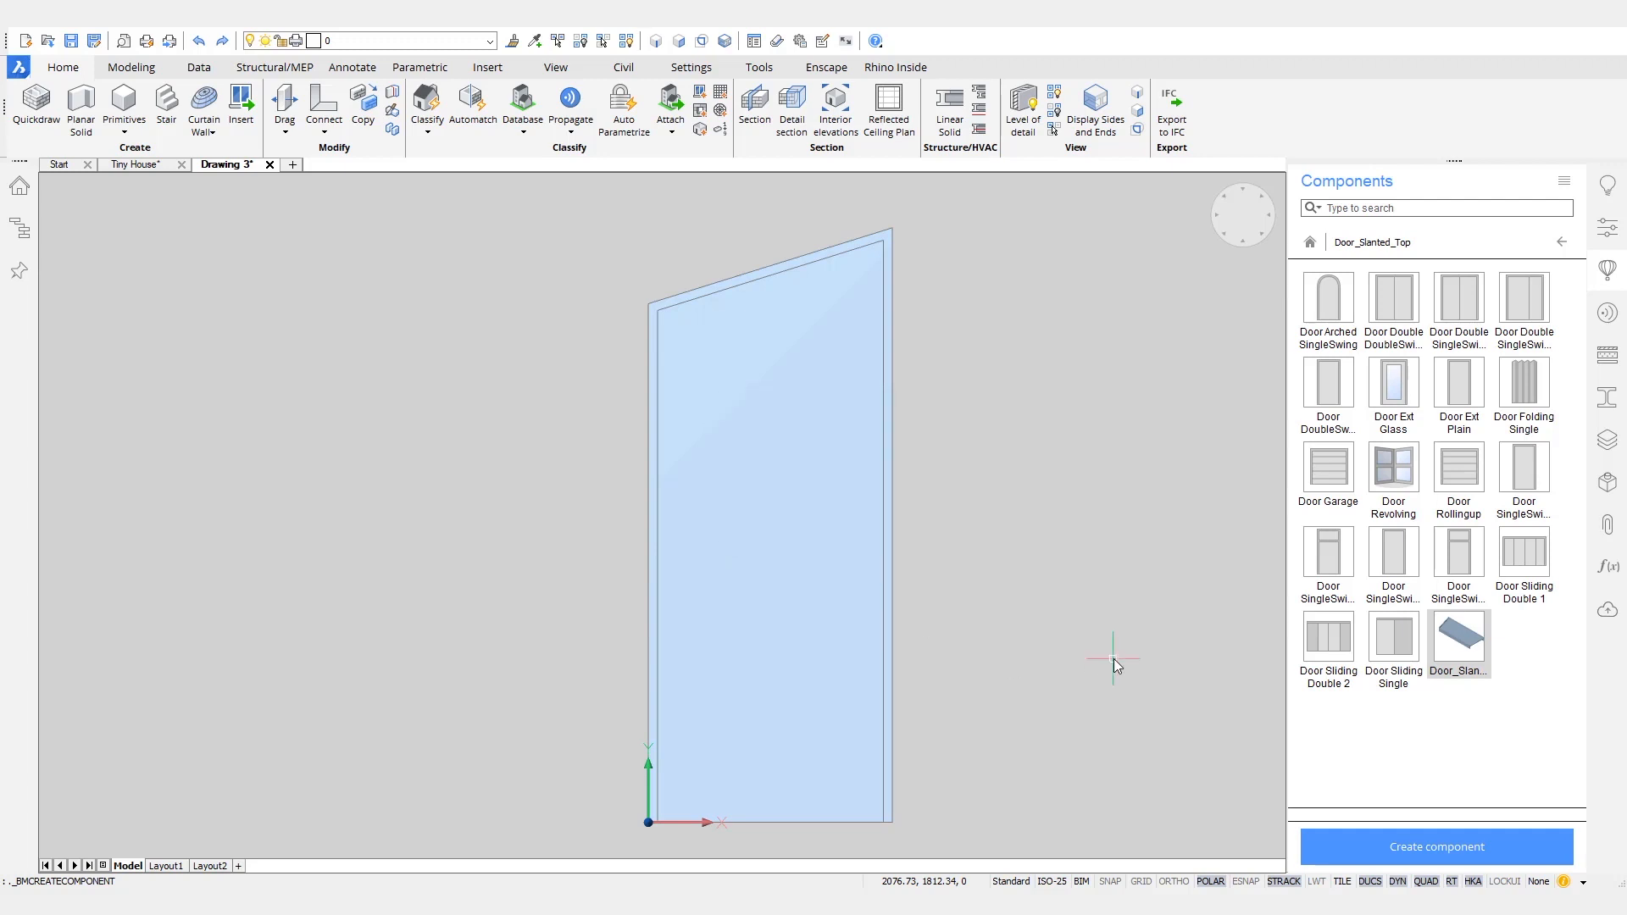
- Switch to the Tiny House drawing, browse the Doors components, and delete the existing slanted door from the pine wall
{"action": "left_click", "coordinate": [145, 168]}
{"action": "left_click", "coordinate": [1522, 301]}
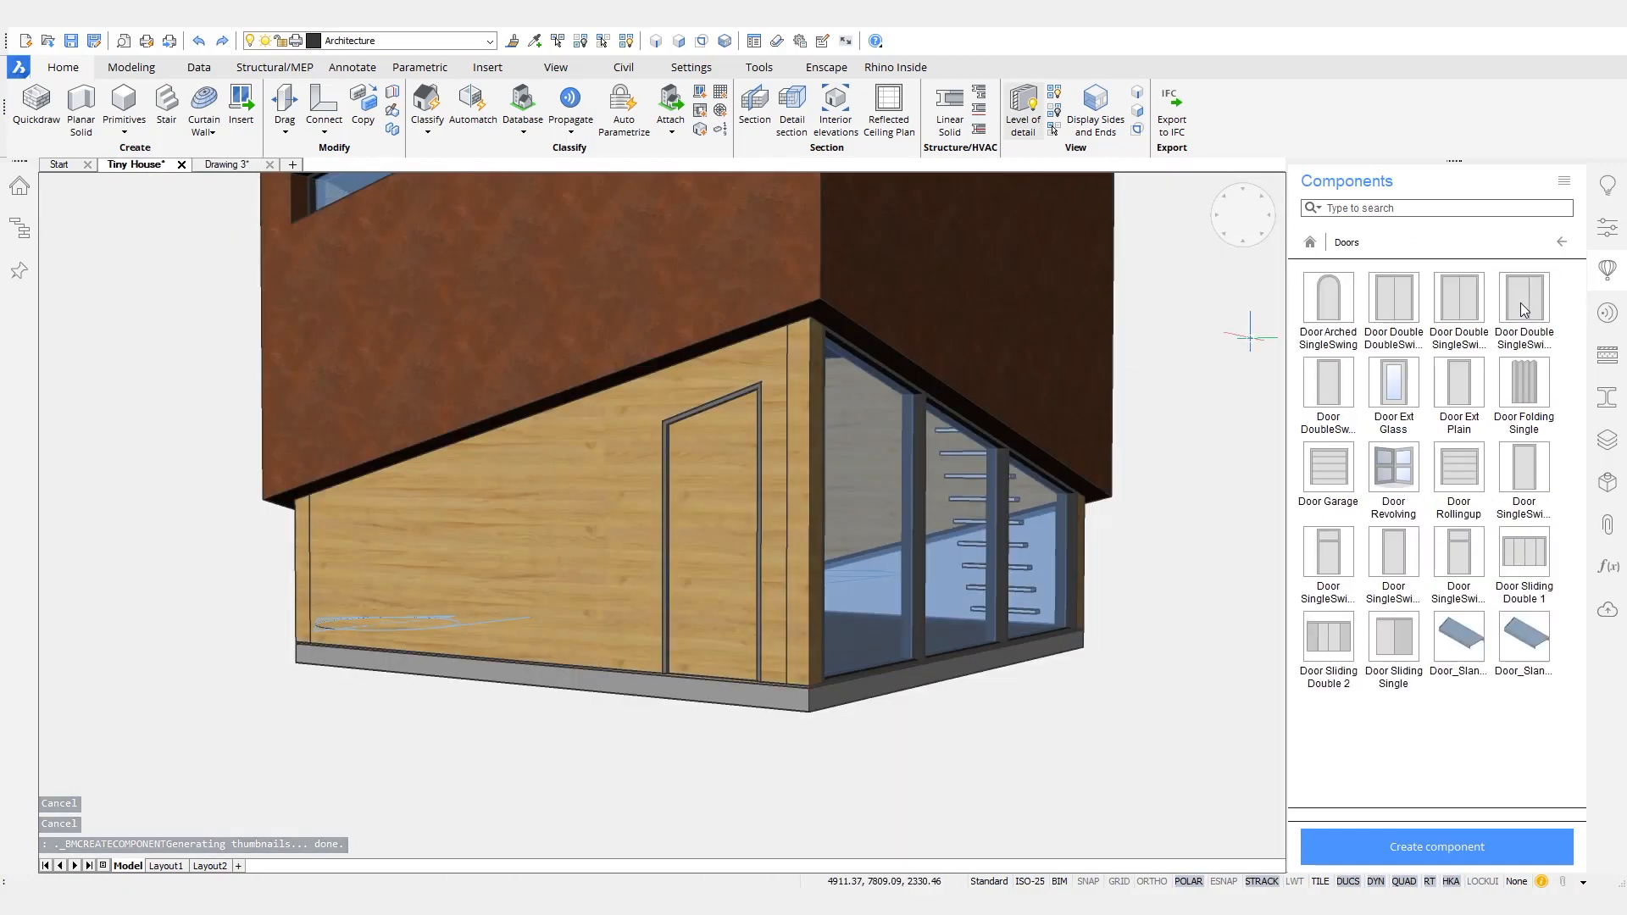
{"action": "left_click", "coordinate": [700, 512]}
{"action": "key", "text": "Delete"}
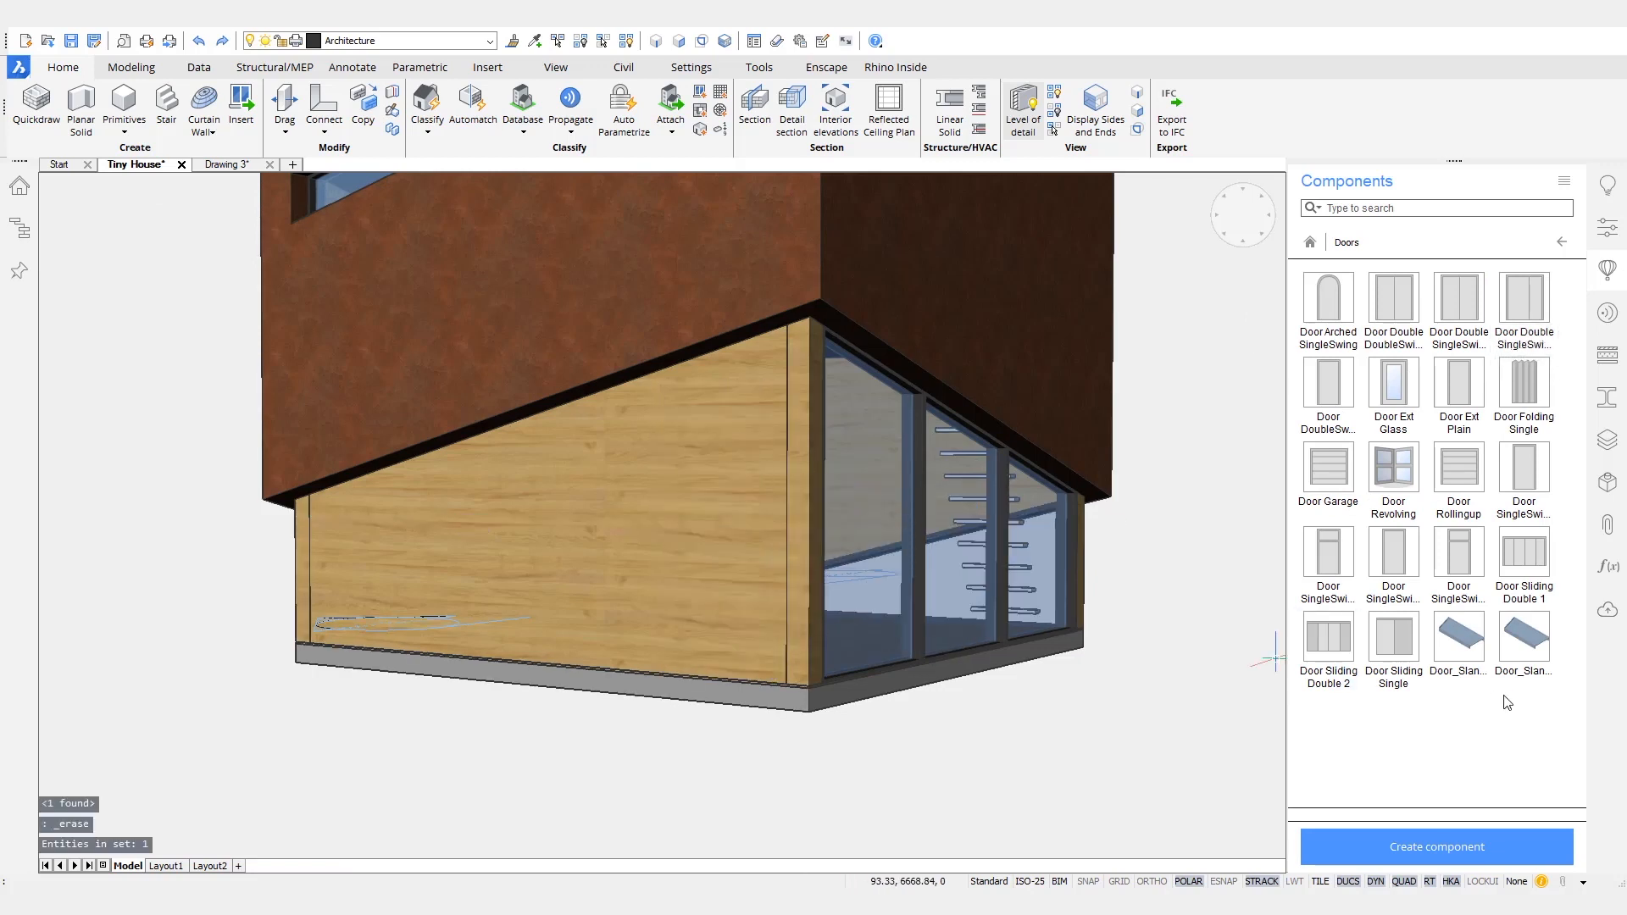
- Insert Door_Slanted_Top_Parametrized into the pine wall, 350 cm from its low end, 200 mm from the other end and 0 mm above the base
{"action": "left_click", "coordinate": [1525, 637]}
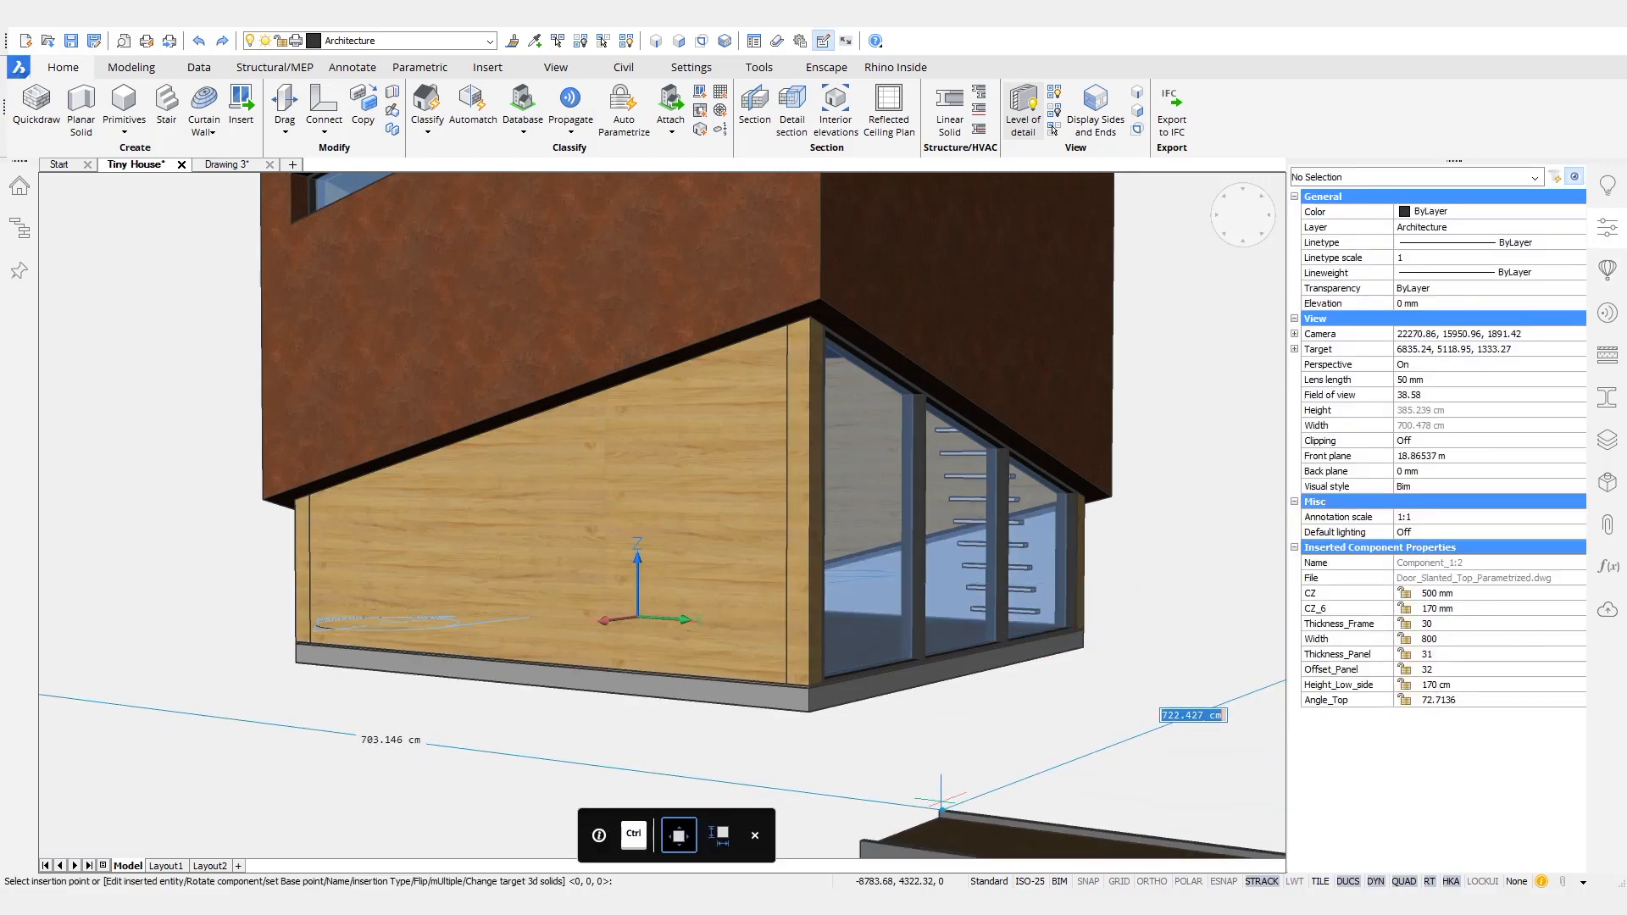
{"action": "middle_click_drag", "start_coordinate": [971, 798], "coordinate": [692, 717], "text": "shift"}
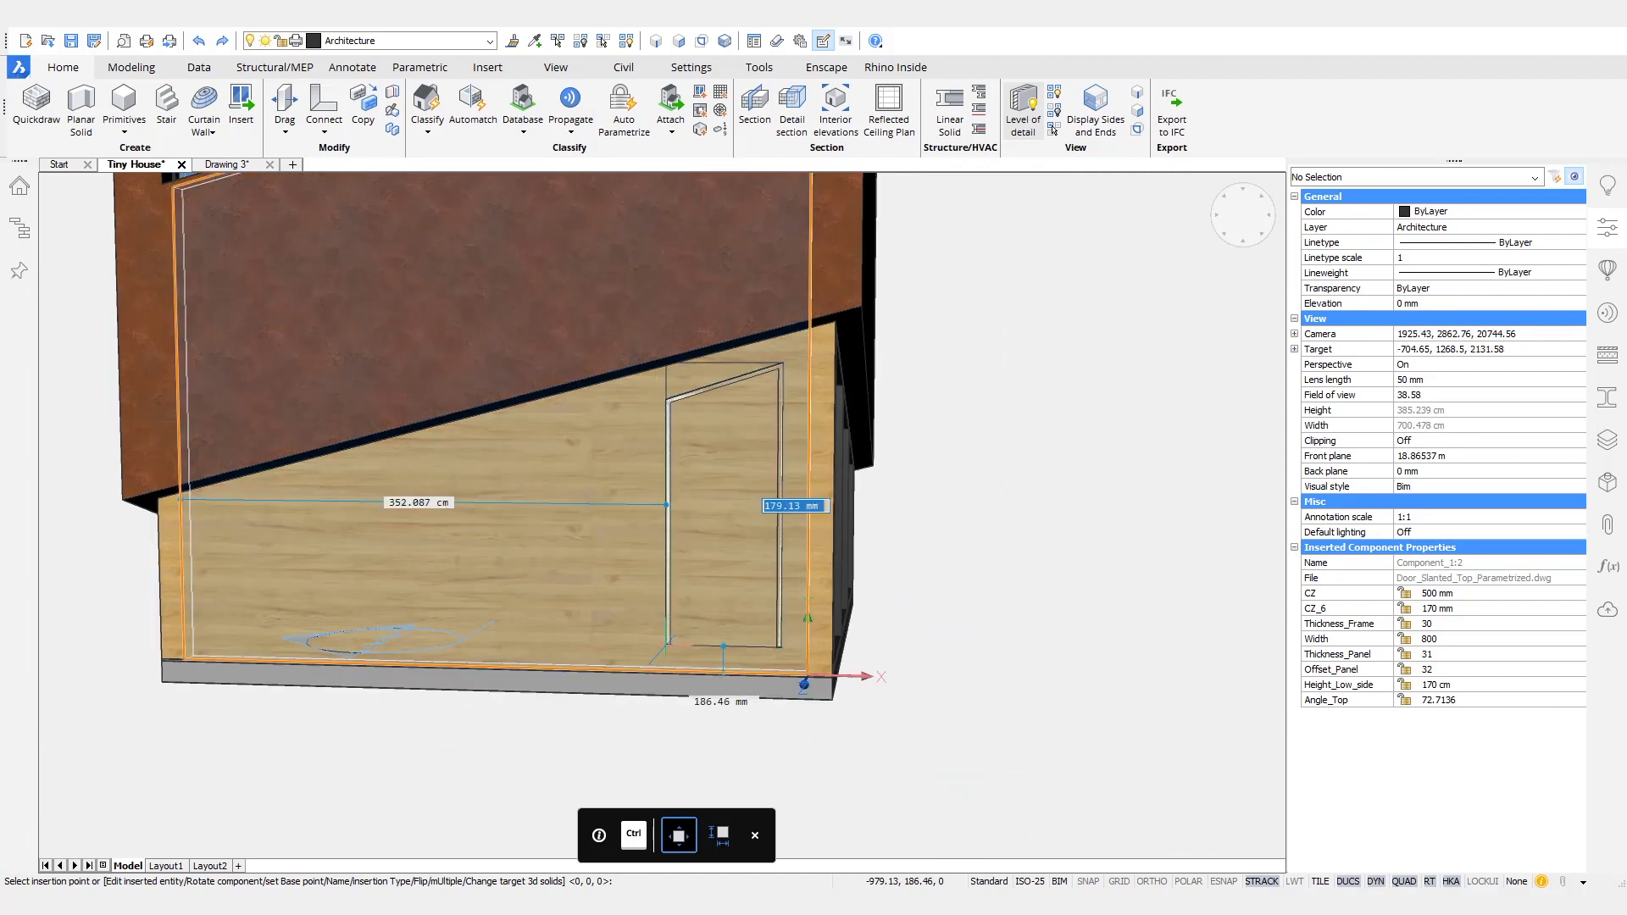
{"action": "key", "text": "Tab"}
{"action": "key", "text": "Tab"}
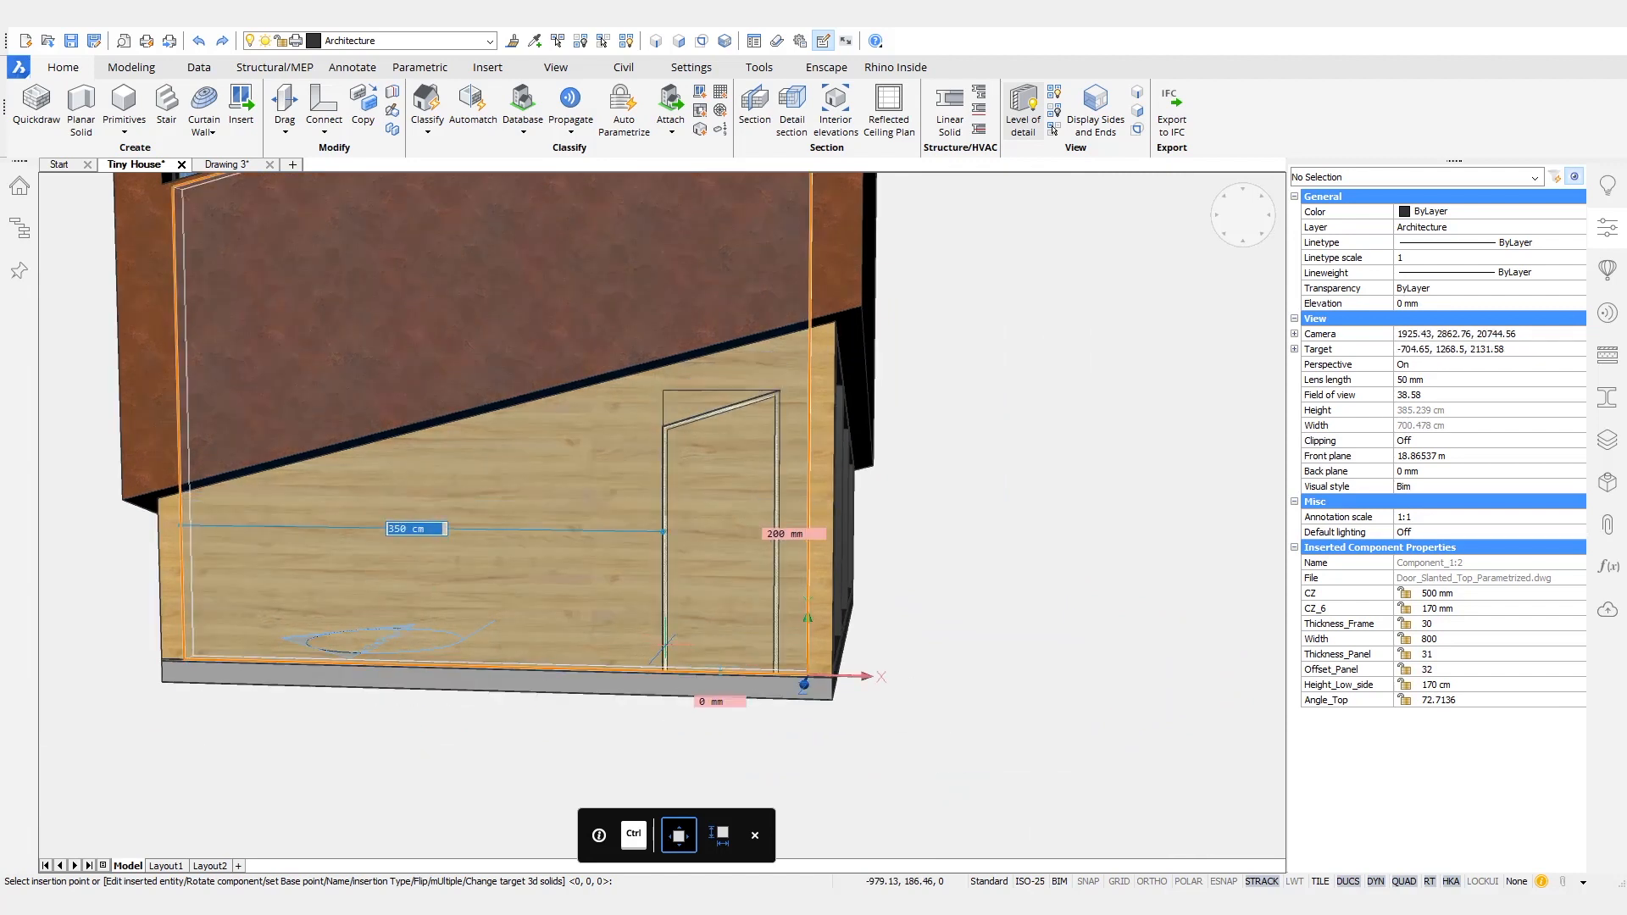
{"action": "key", "text": "Return"}
- Select the inserted slanted door and set its Height_Low_side parameter to 185 cm
{"action": "scroll", "coordinate": [741, 454], "scroll_direction": "up", "scroll_amount": 3}
{"action": "middle_click_drag", "start_coordinate": [924, 571], "coordinate": [952, 822], "text": "shift"}
{"action": "left_click", "coordinate": [901, 459]}
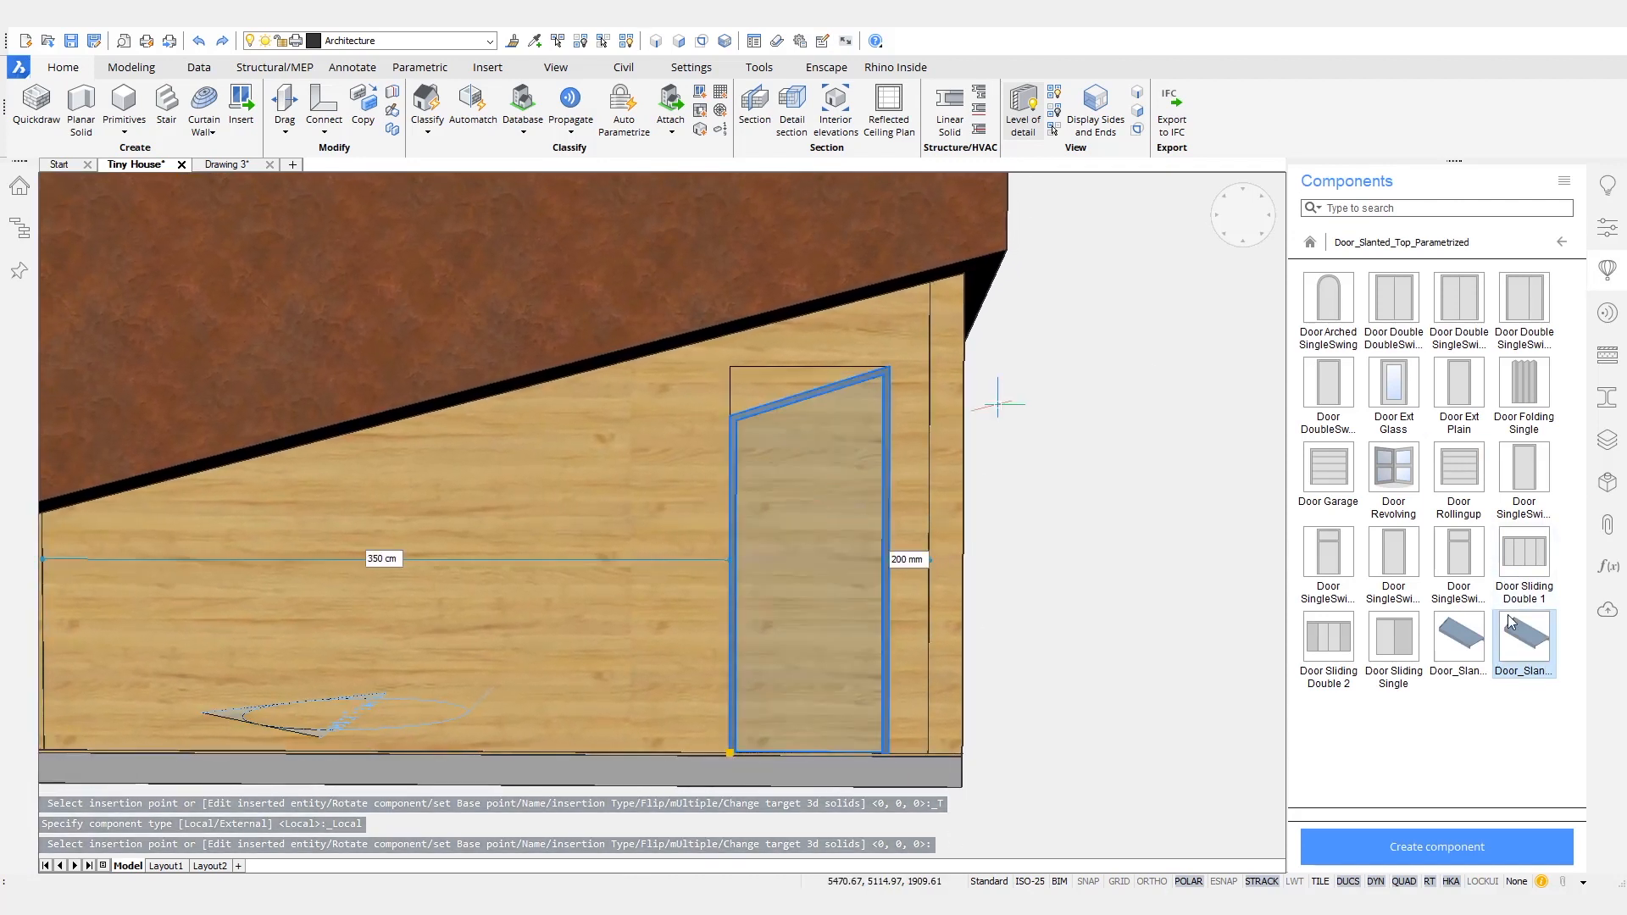
{"action": "left_click", "coordinate": [1608, 227]}
{"action": "scroll", "coordinate": [1512, 443], "scroll_direction": "down", "scroll_amount": 13}
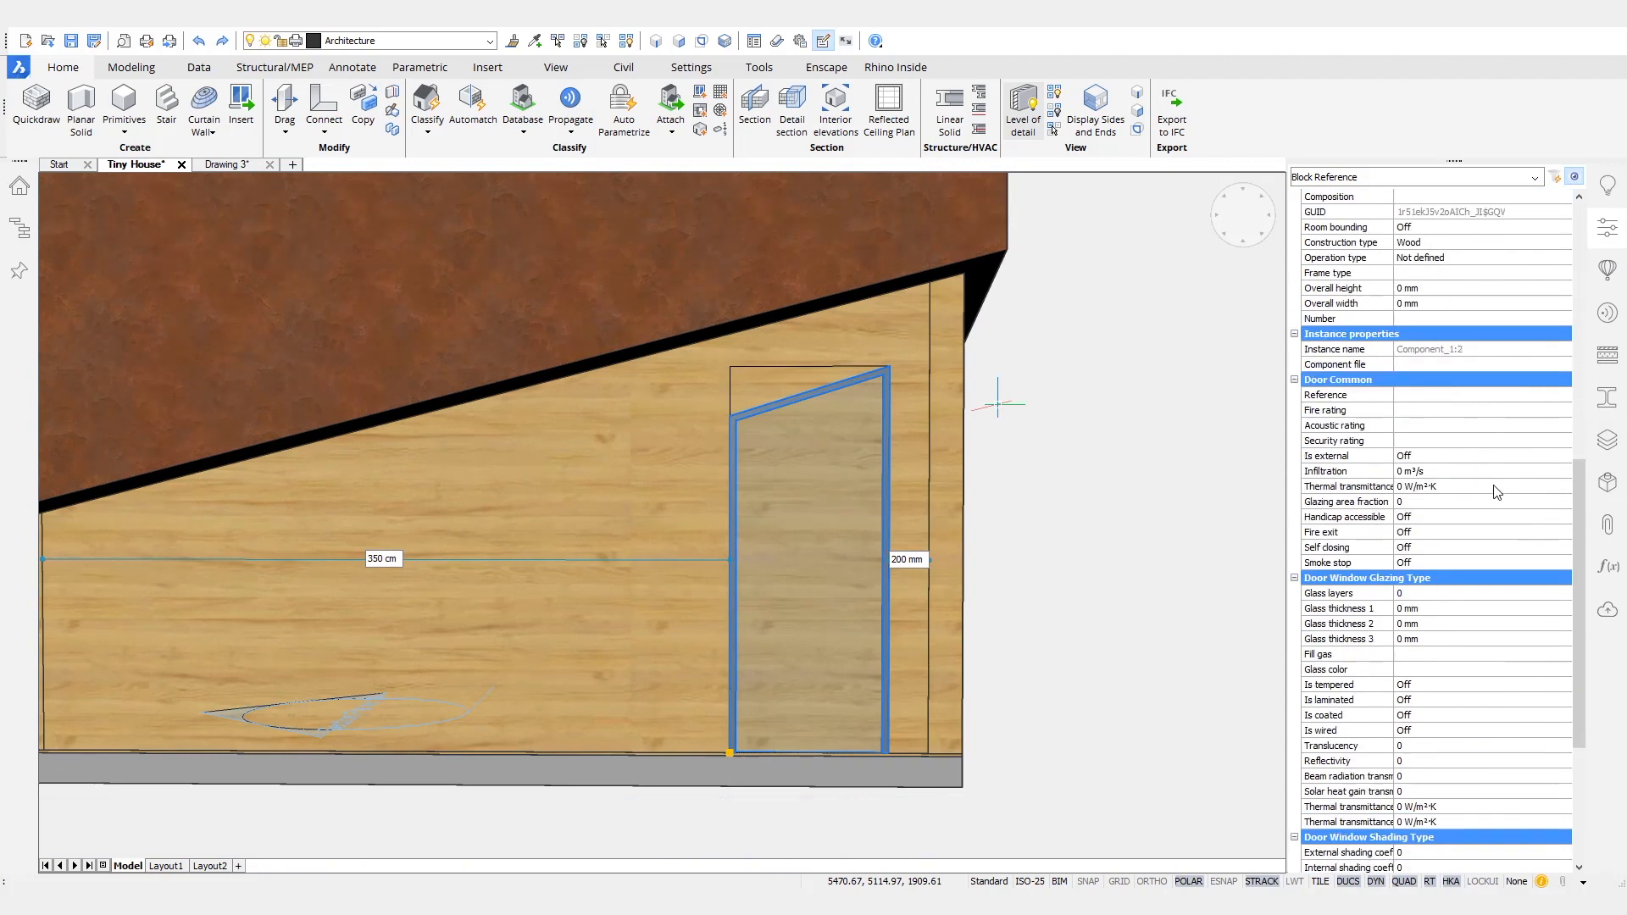
{"action": "scroll", "coordinate": [1475, 575], "scroll_direction": "down", "scroll_amount": 6}
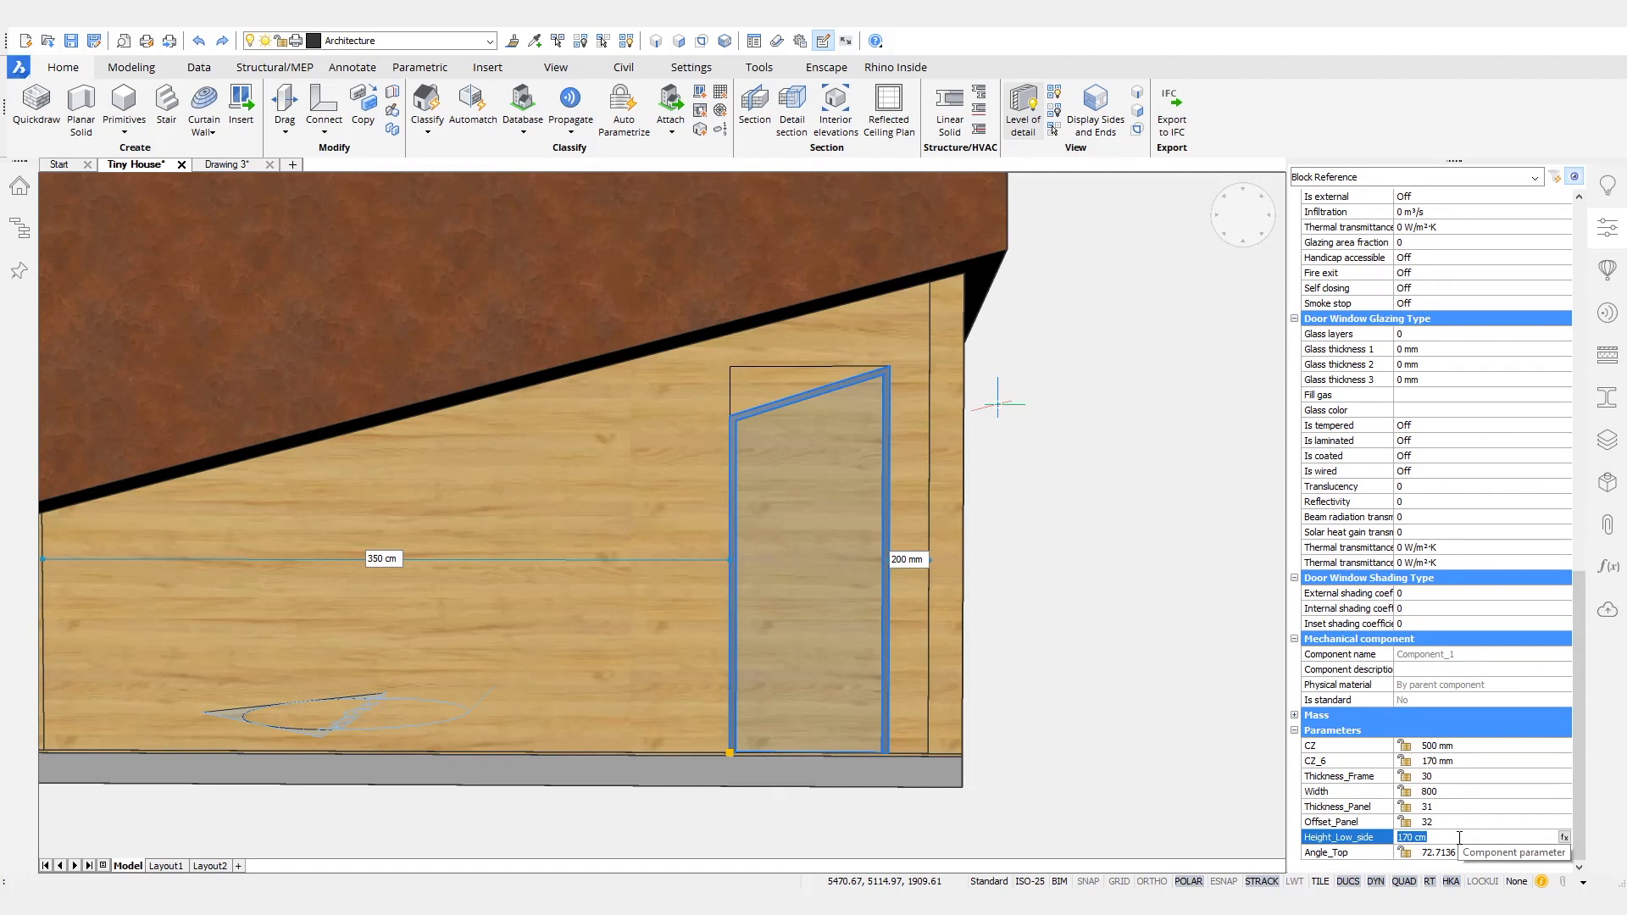
{"action": "key", "text": "Return"}
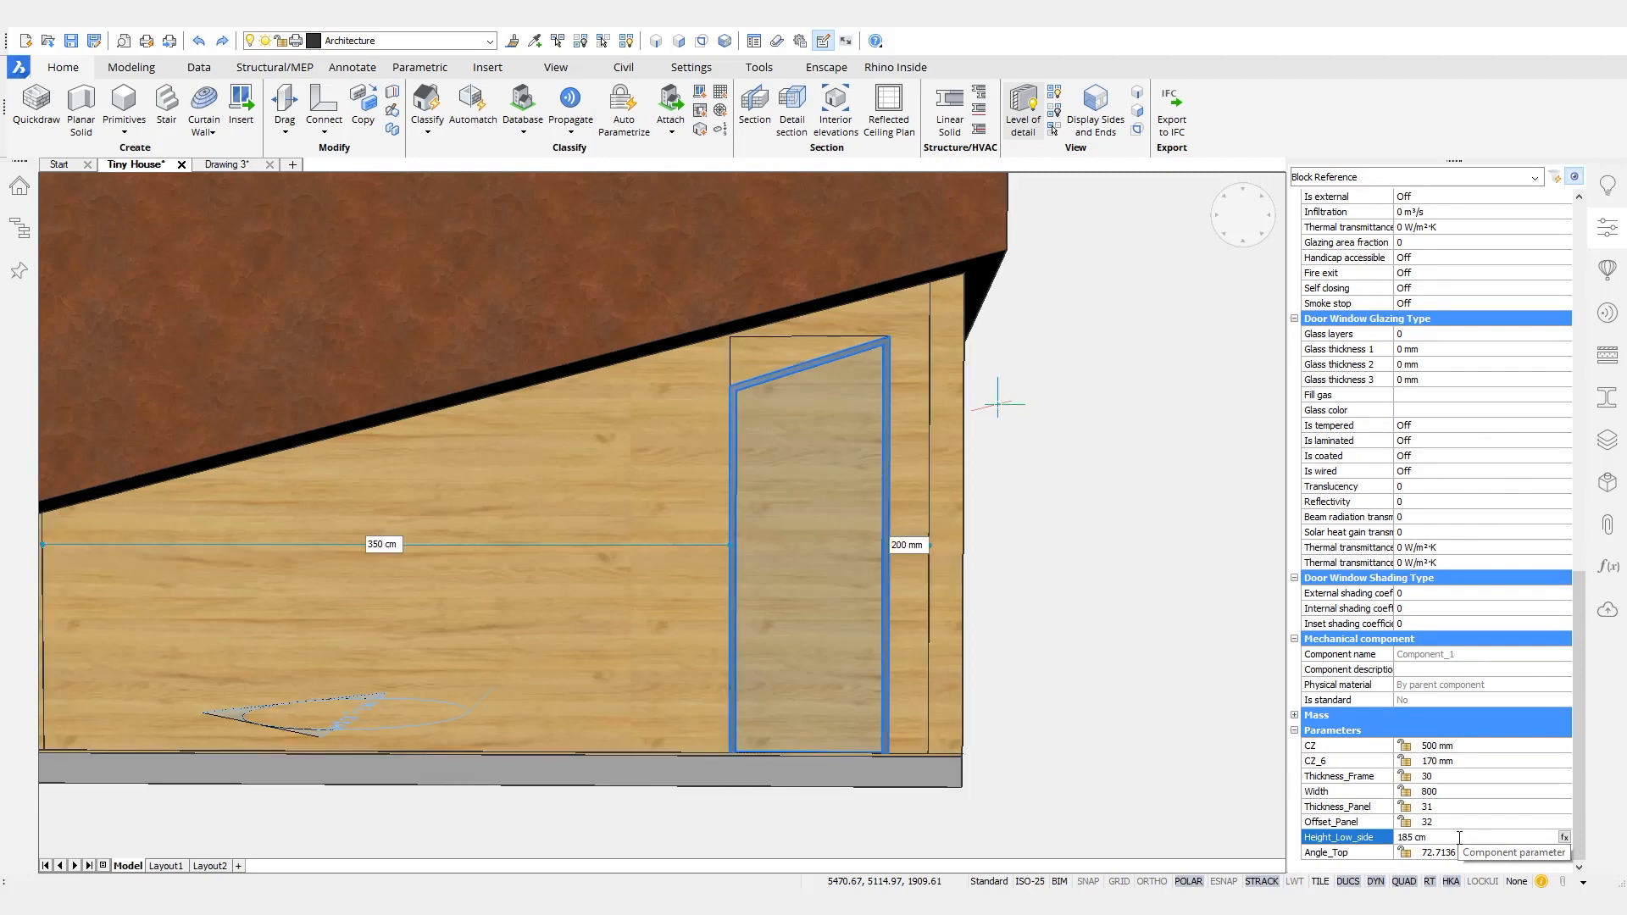
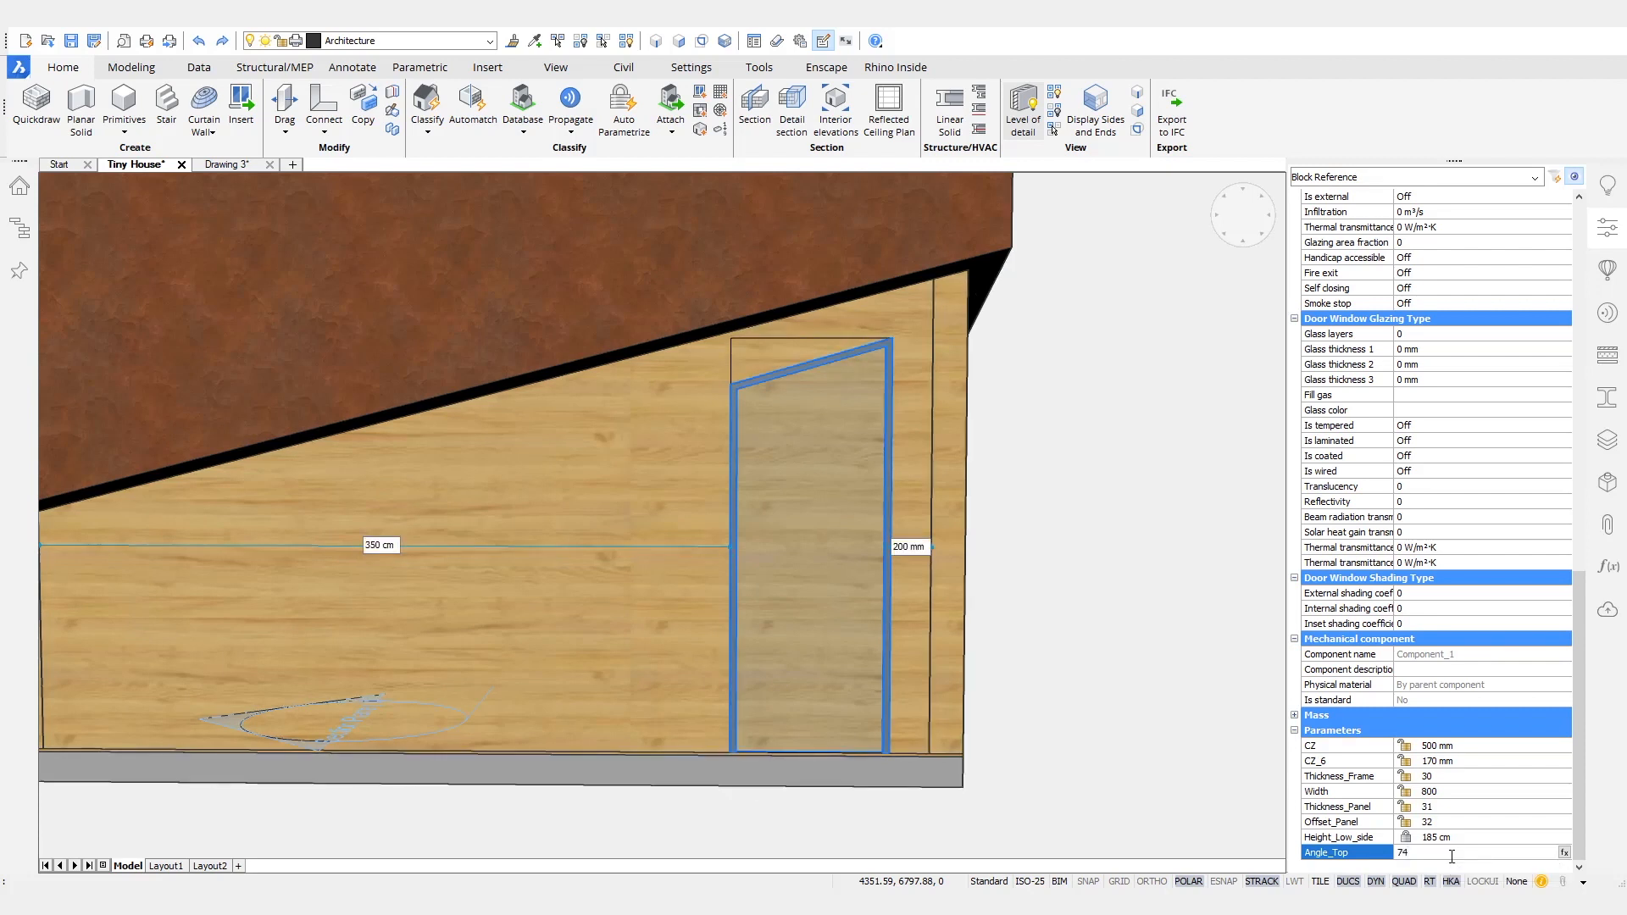
- Set the slanted door's Angle_Top parameter to 74 and deselect the door
{"action": "key", "text": "Escape"}
{"action": "key", "text": "Escape"}
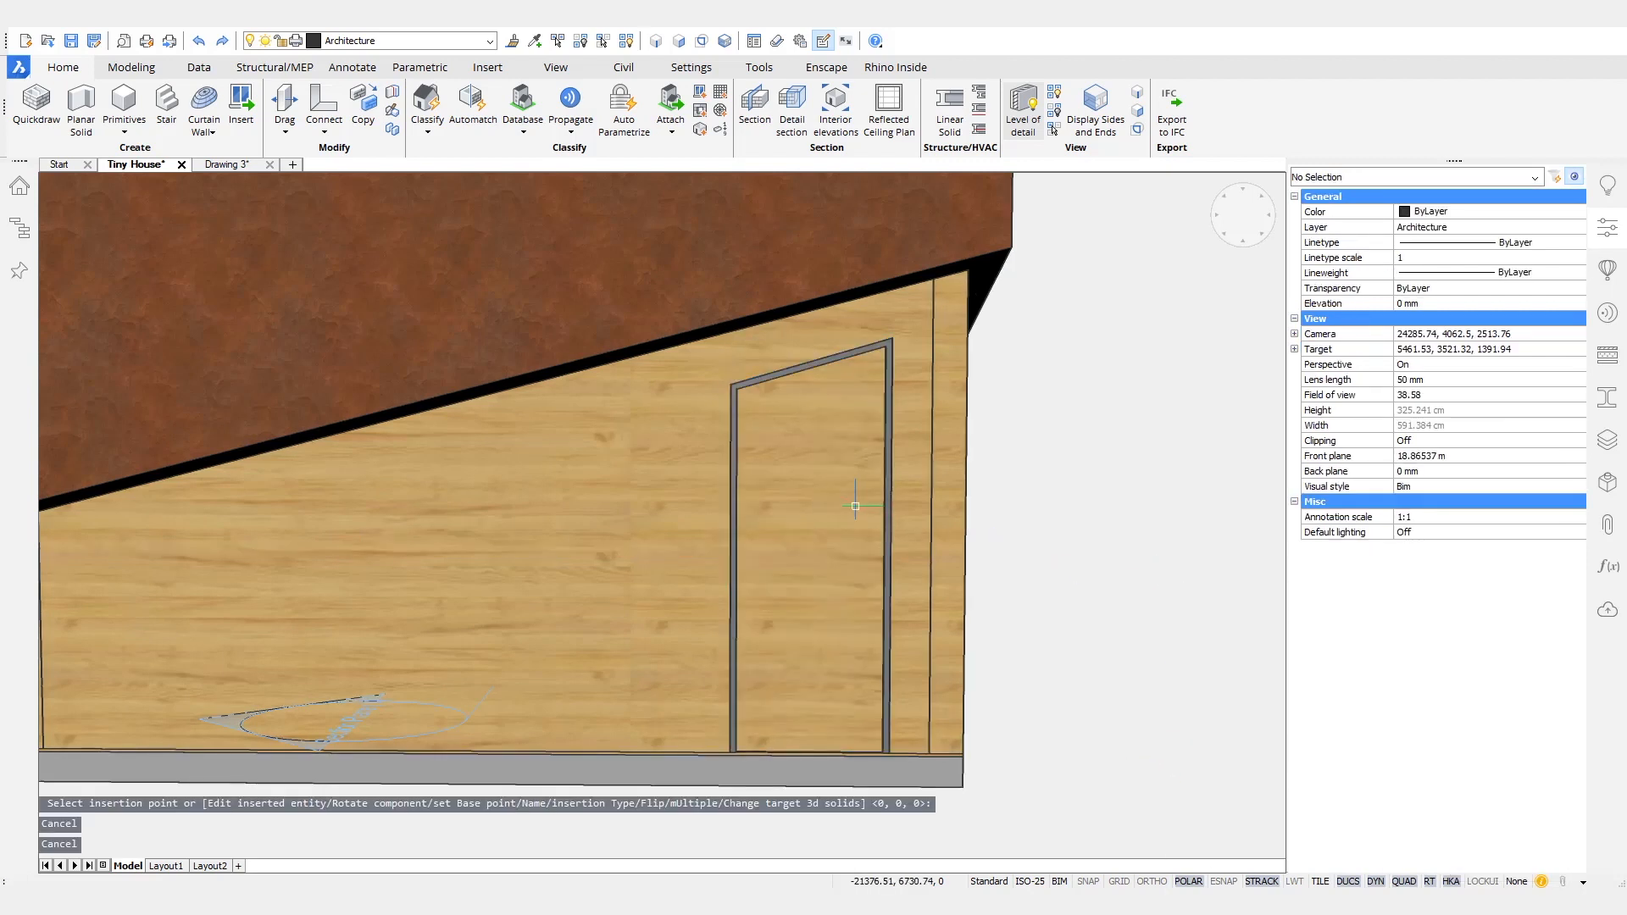
- Enable boundary detection and offset the outline of the floor slab's underside inward by 40 mm
{"action": "scroll", "coordinate": [850, 508], "scroll_direction": "down", "scroll_amount": 1}
{"action": "middle_click_drag", "start_coordinate": [848, 525], "coordinate": [848, 526], "text": "shift"}
{"action": "scroll", "coordinate": [791, 550], "scroll_direction": "down", "scroll_amount": 6}
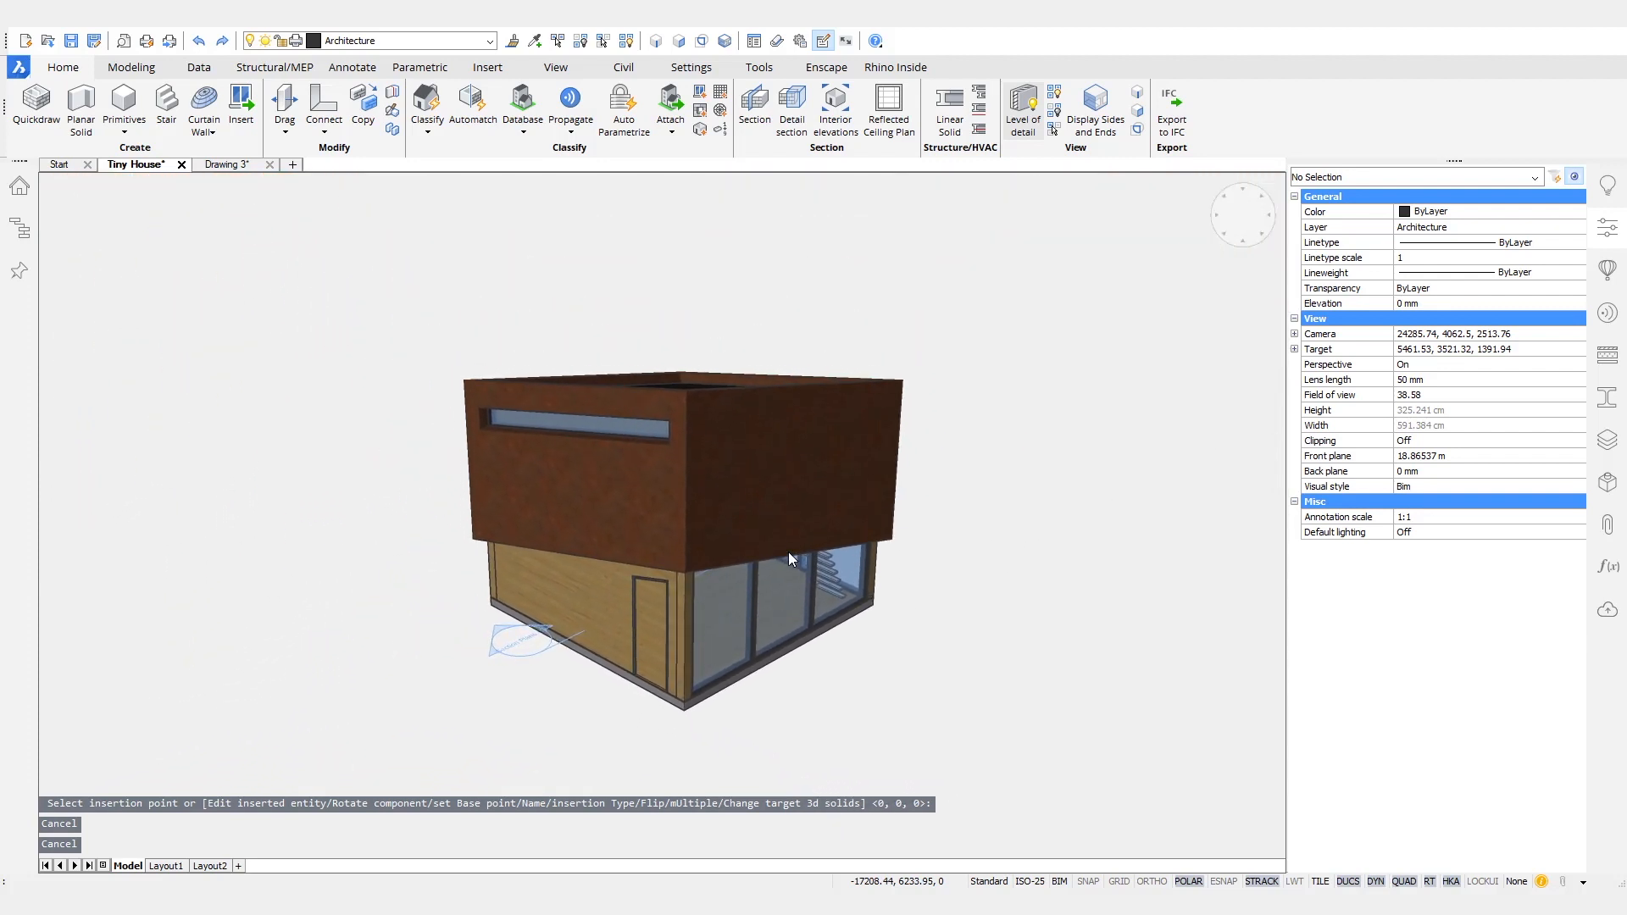
{"action": "middle_click_drag", "start_coordinate": [662, 735], "coordinate": [710, 792], "text": "shift"}
{"action": "scroll", "coordinate": [713, 781], "scroll_direction": "up", "scroll_amount": 10}
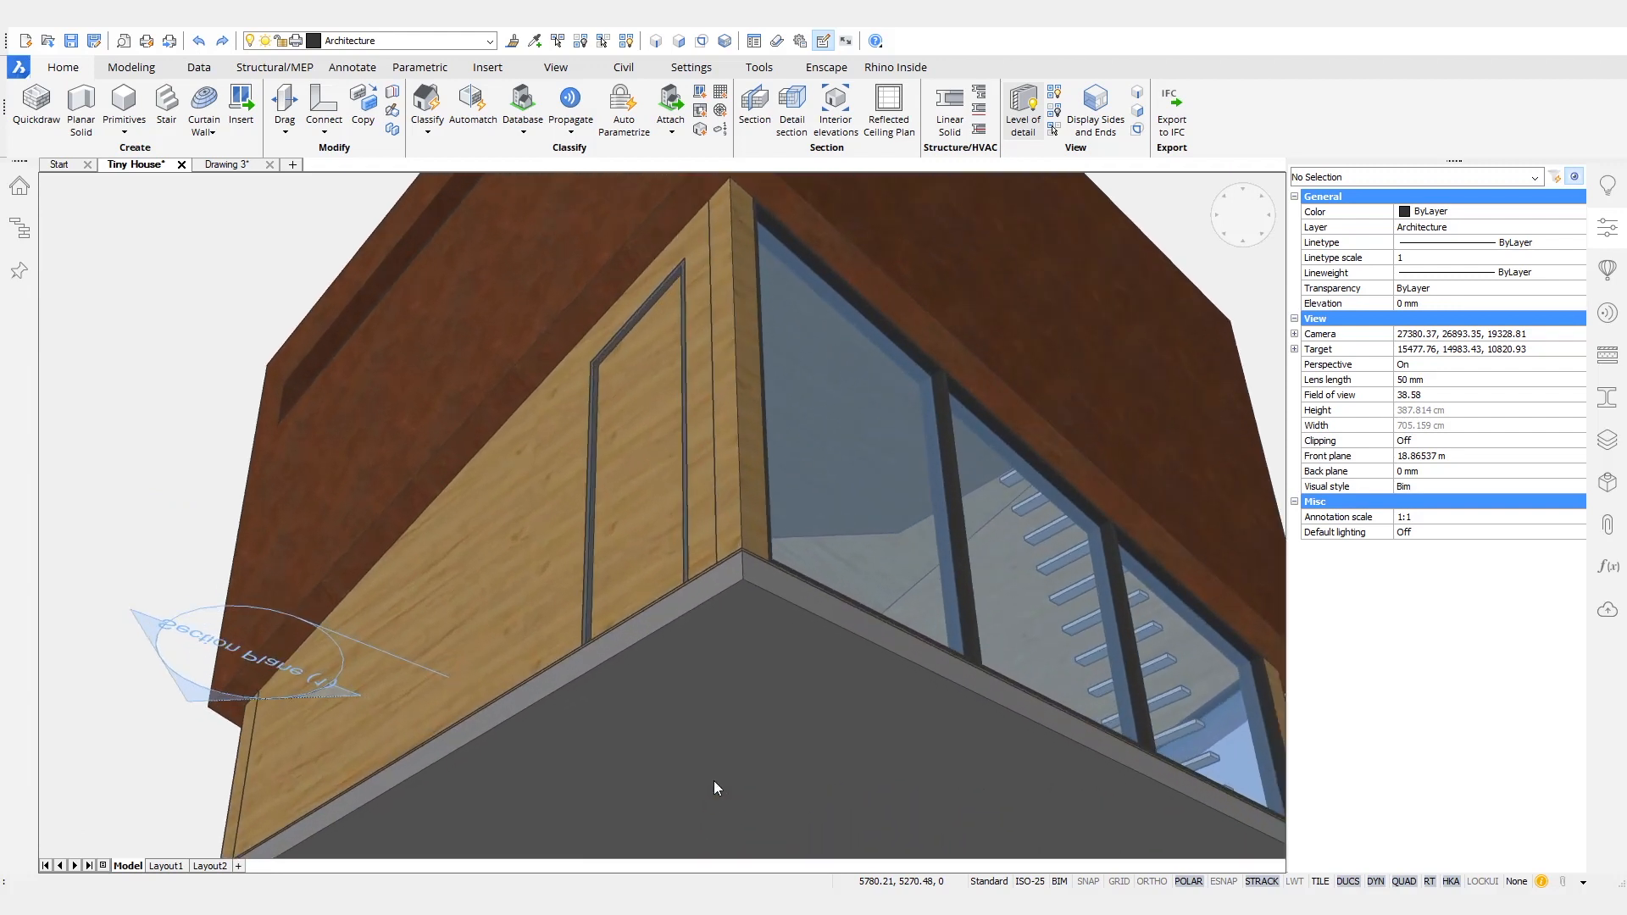
{"action": "left_click", "coordinate": [679, 40]}
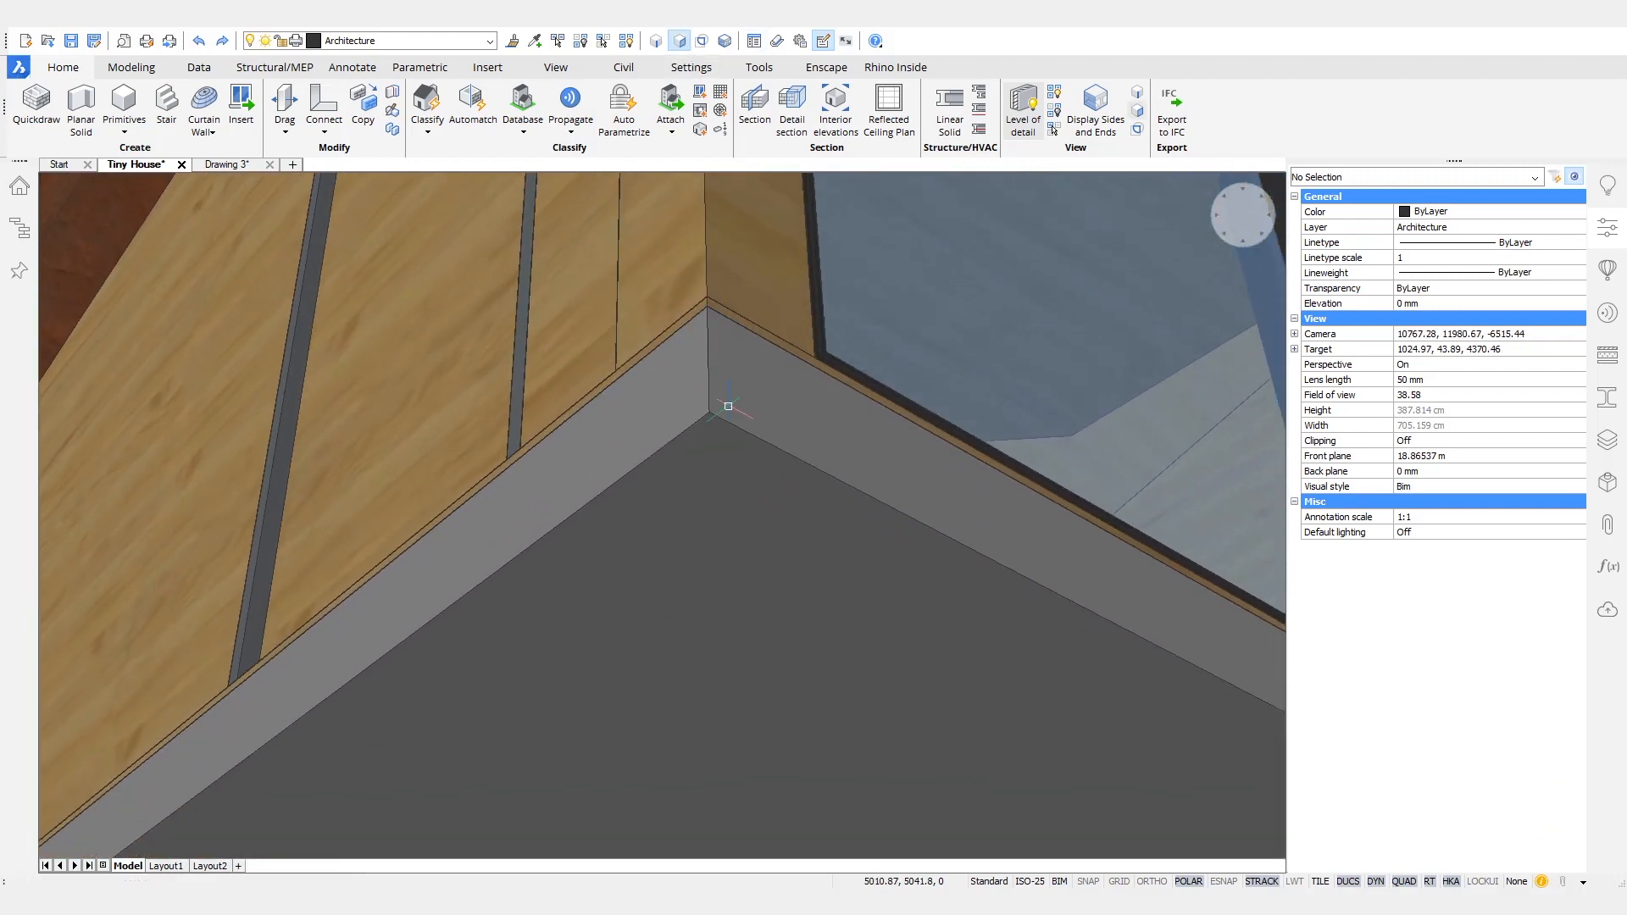
{"action": "left_click", "coordinate": [765, 458]}
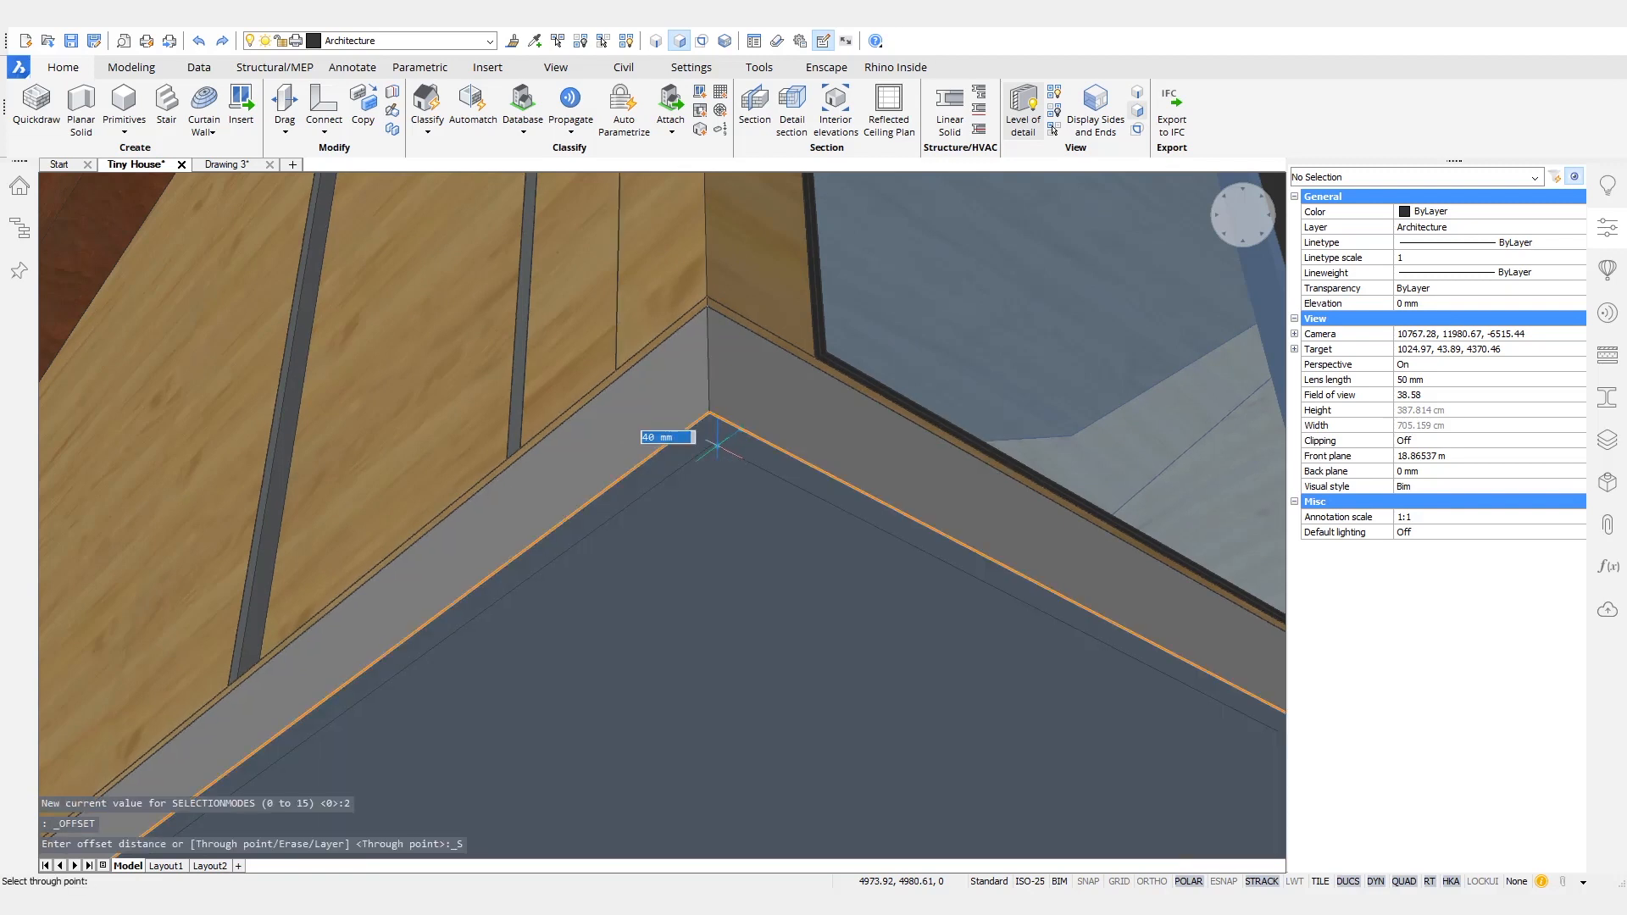
{"action": "scroll", "coordinate": [717, 436], "scroll_direction": "down", "scroll_amount": 2}
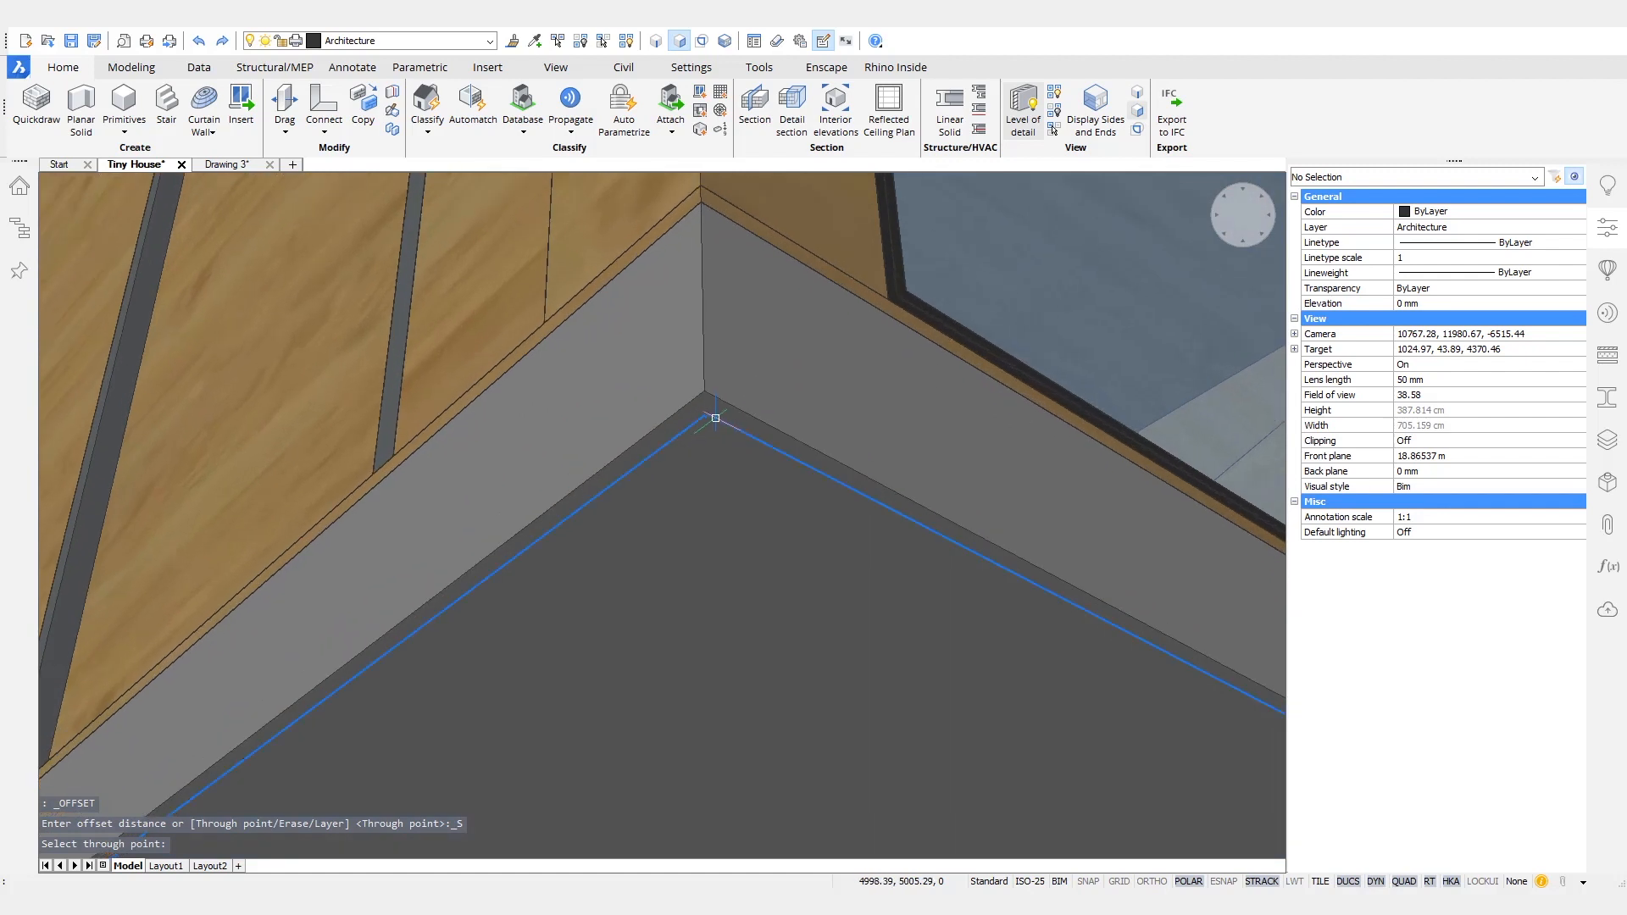
- Extrude the offset outline in Slice mode up to the slab's upper corner, snapping to it, to split off the perimeter strip
{"action": "key", "text": "ctrl"}
{"action": "mouse_move", "coordinate": [759, 440]}
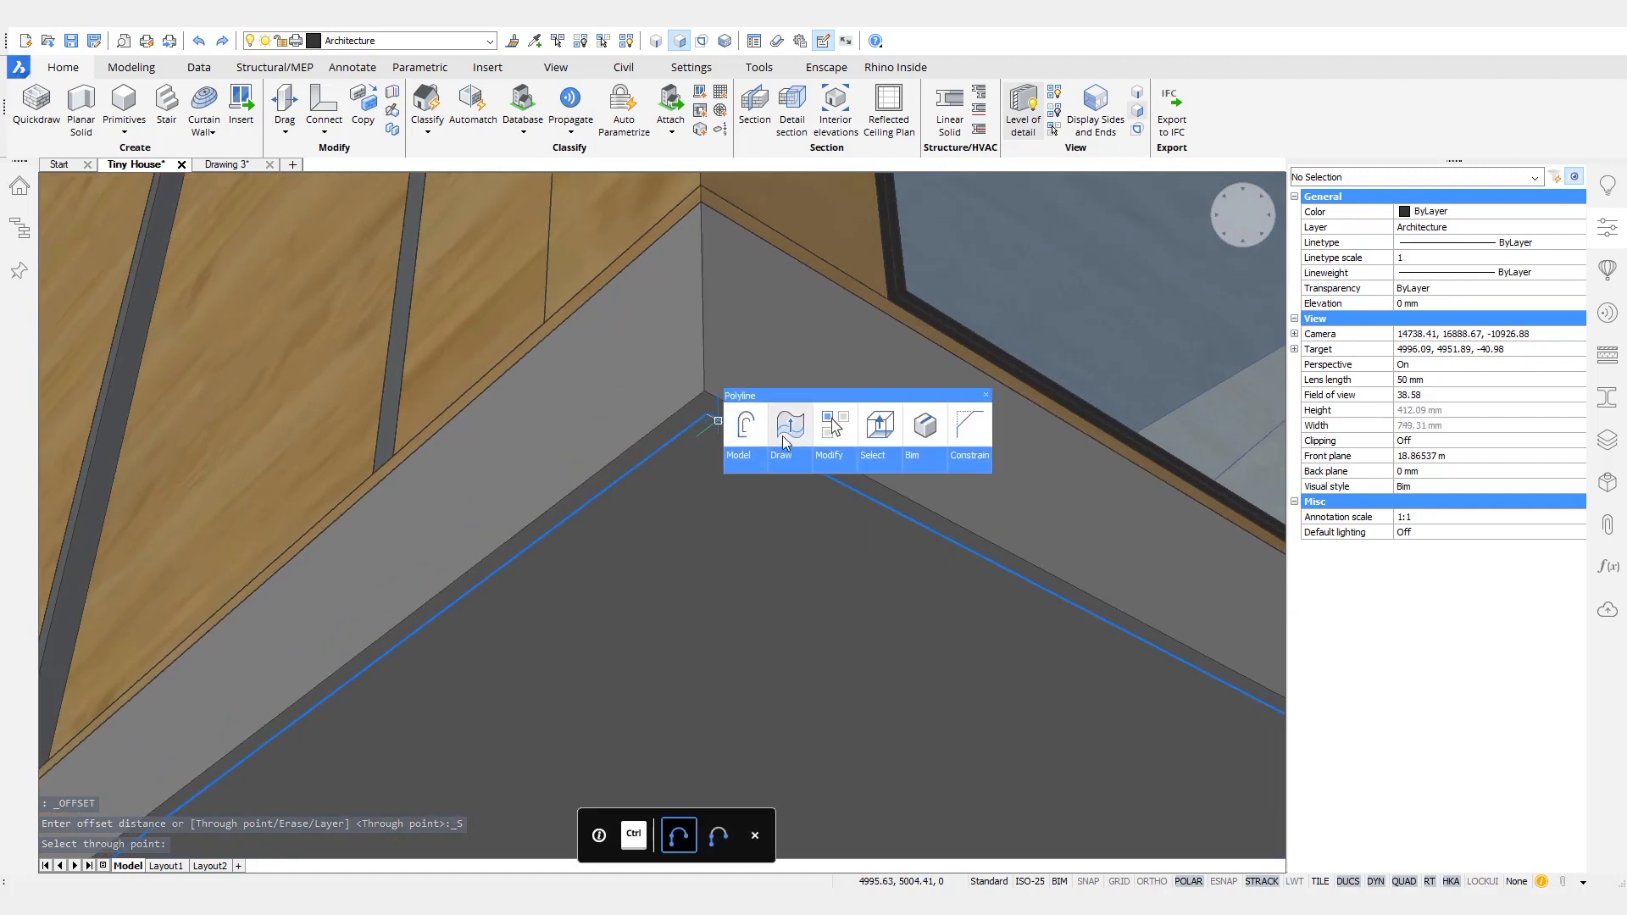
{"action": "left_click", "coordinate": [794, 432]}
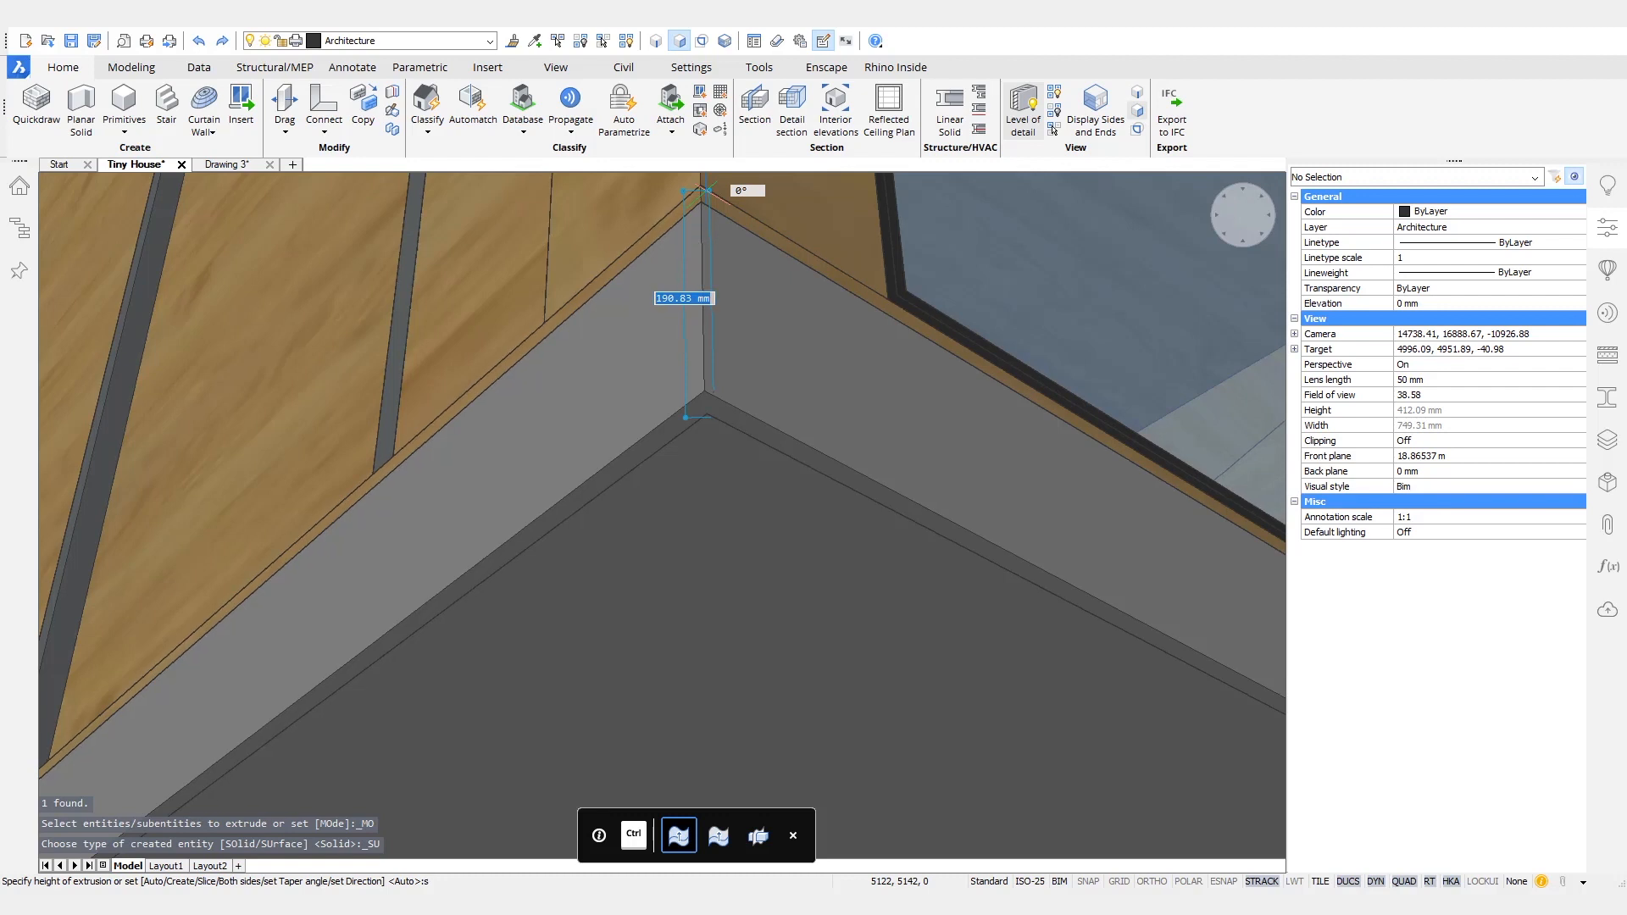
{"action": "key", "text": "Return"}
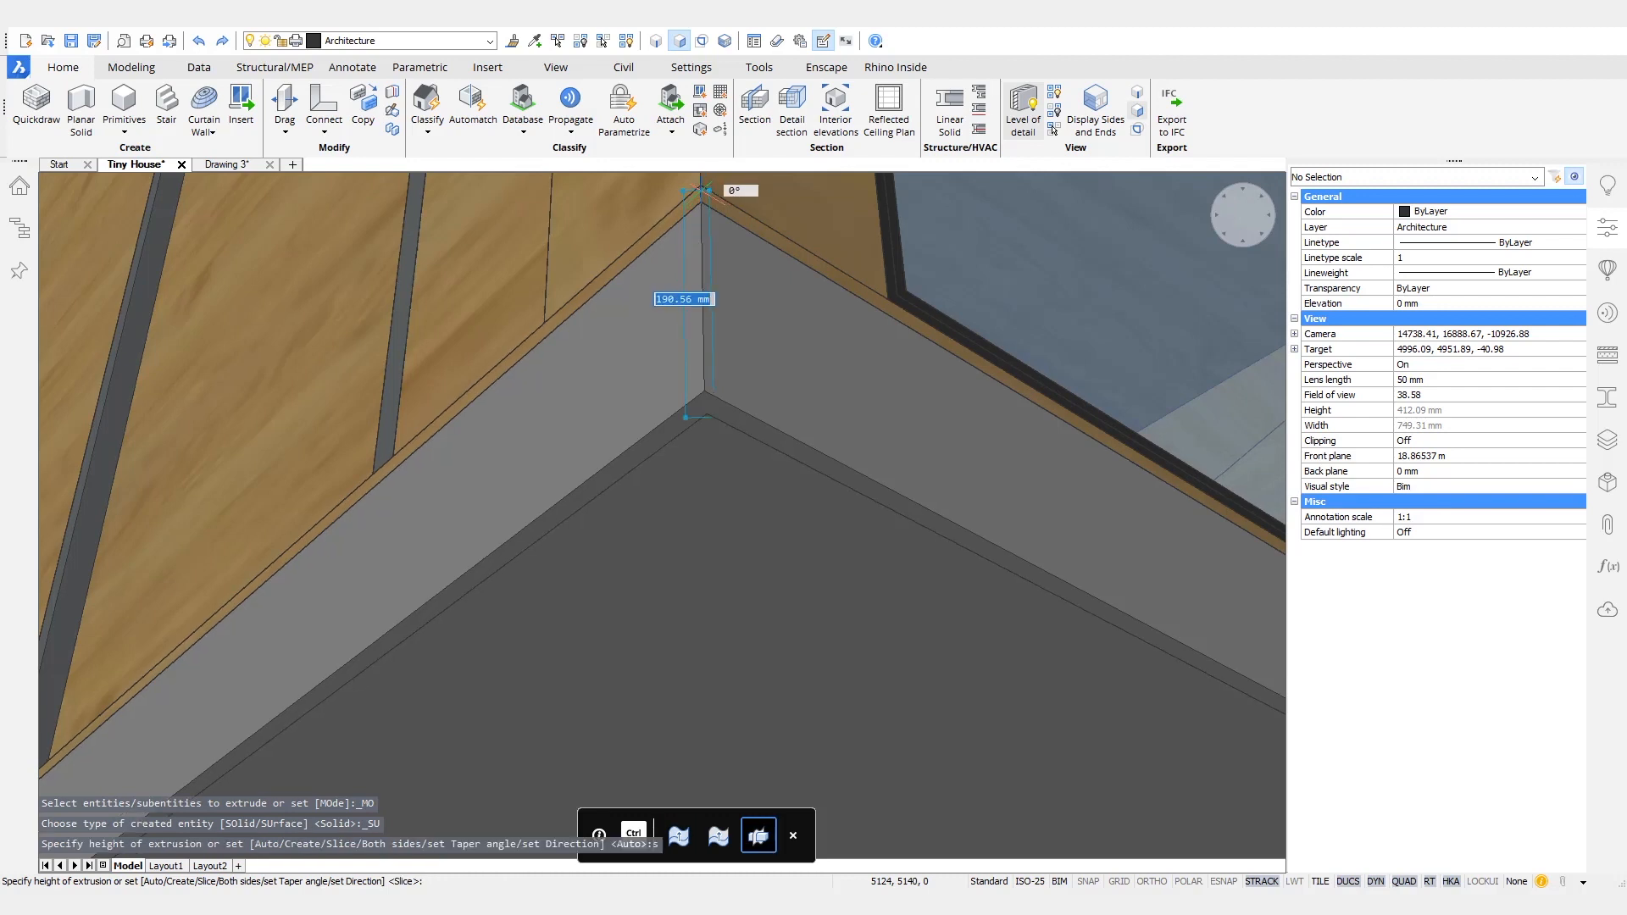
{"action": "key", "text": "ctrl+f"}
{"action": "left_click", "coordinate": [708, 186]}
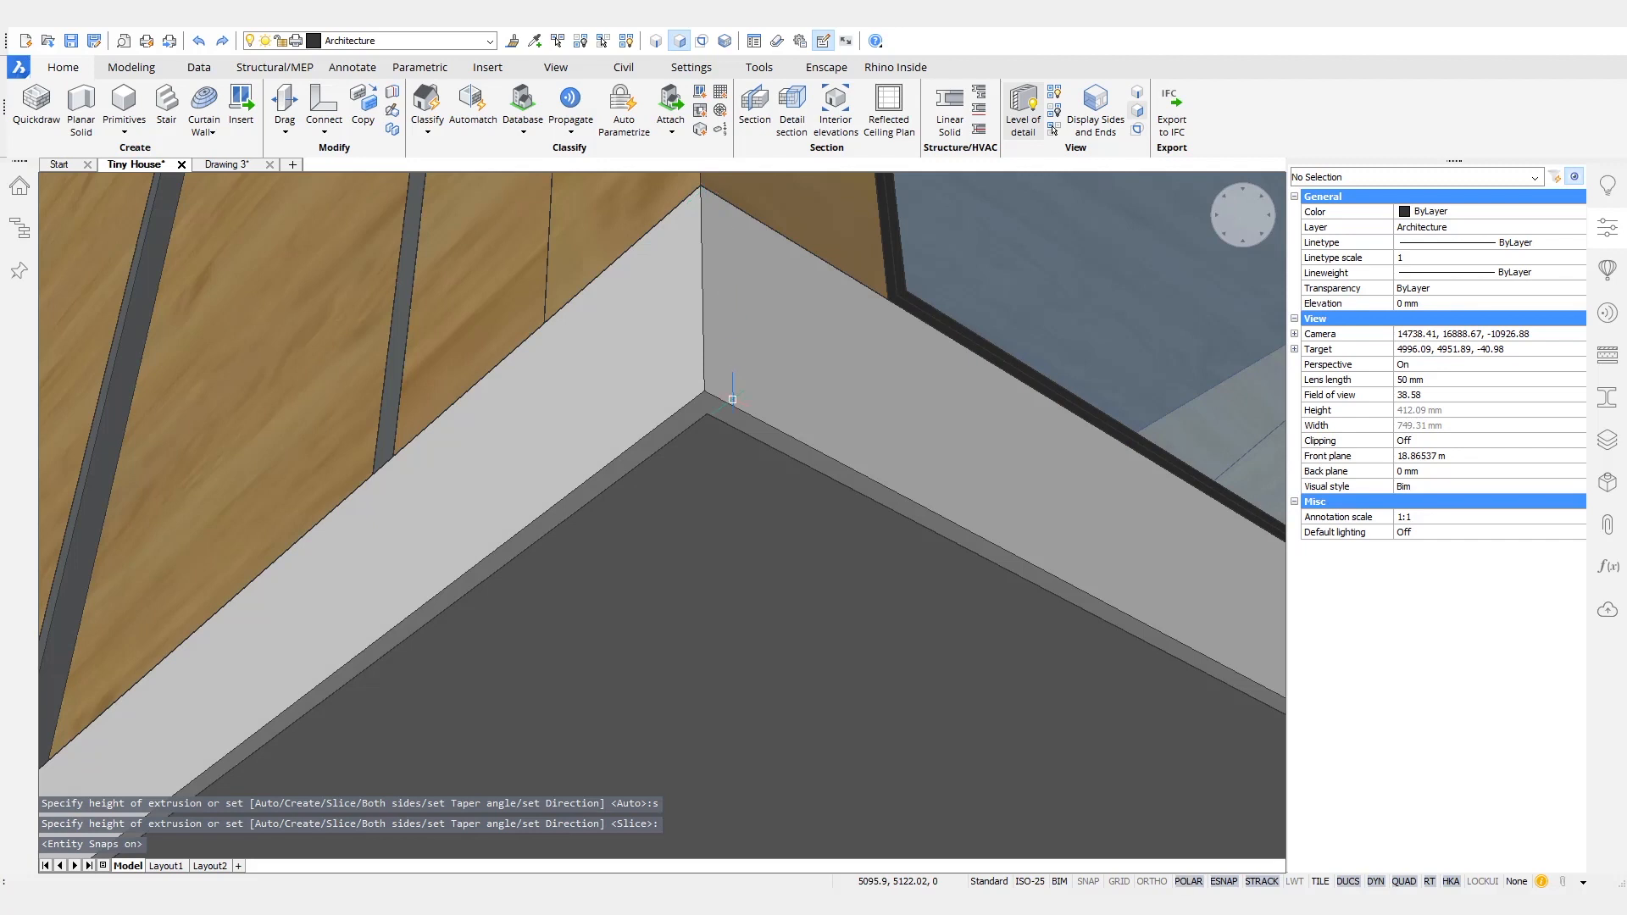
- Show only the compositions used in the project and assign Pine Finishing to the strip around the floor slab
{"action": "scroll", "coordinate": [649, 654], "scroll_direction": "down", "scroll_amount": 4}
{"action": "left_click", "coordinate": [1608, 360]}
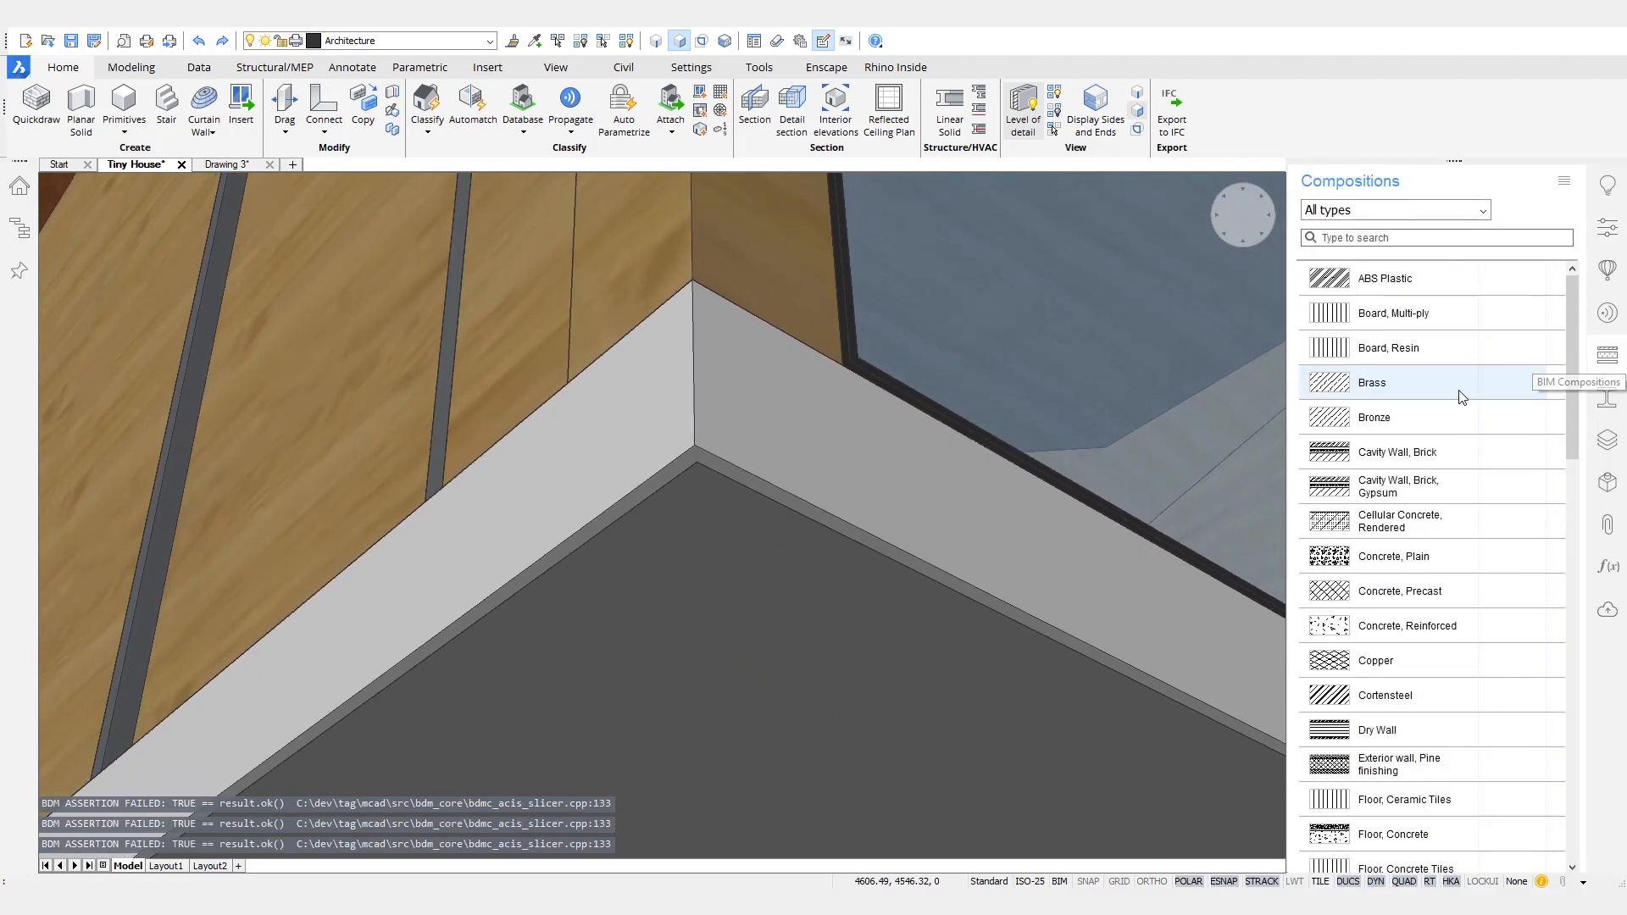
{"action": "left_click", "coordinate": [1563, 180]}
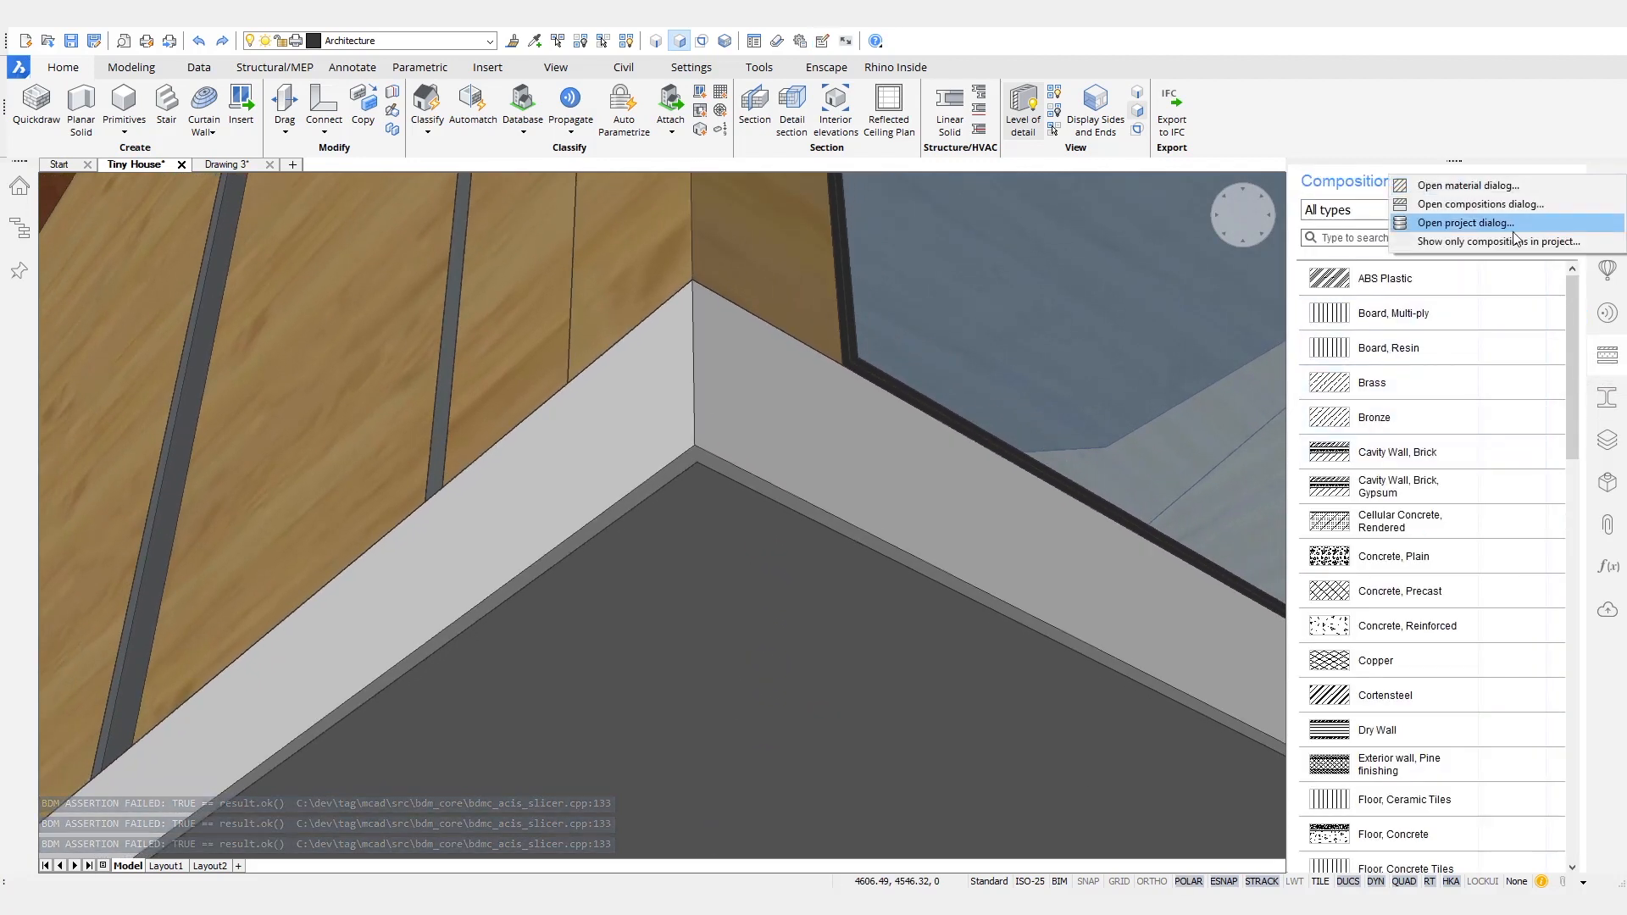
{"action": "left_click", "coordinate": [1501, 242]}
{"action": "left_click_drag", "start_coordinate": [1432, 382], "coordinate": [917, 548]}
{"action": "left_click_drag", "start_coordinate": [1286, 508], "coordinate": [1344, 508]}
{"action": "scroll", "coordinate": [954, 505], "scroll_direction": "down", "scroll_amount": 10}
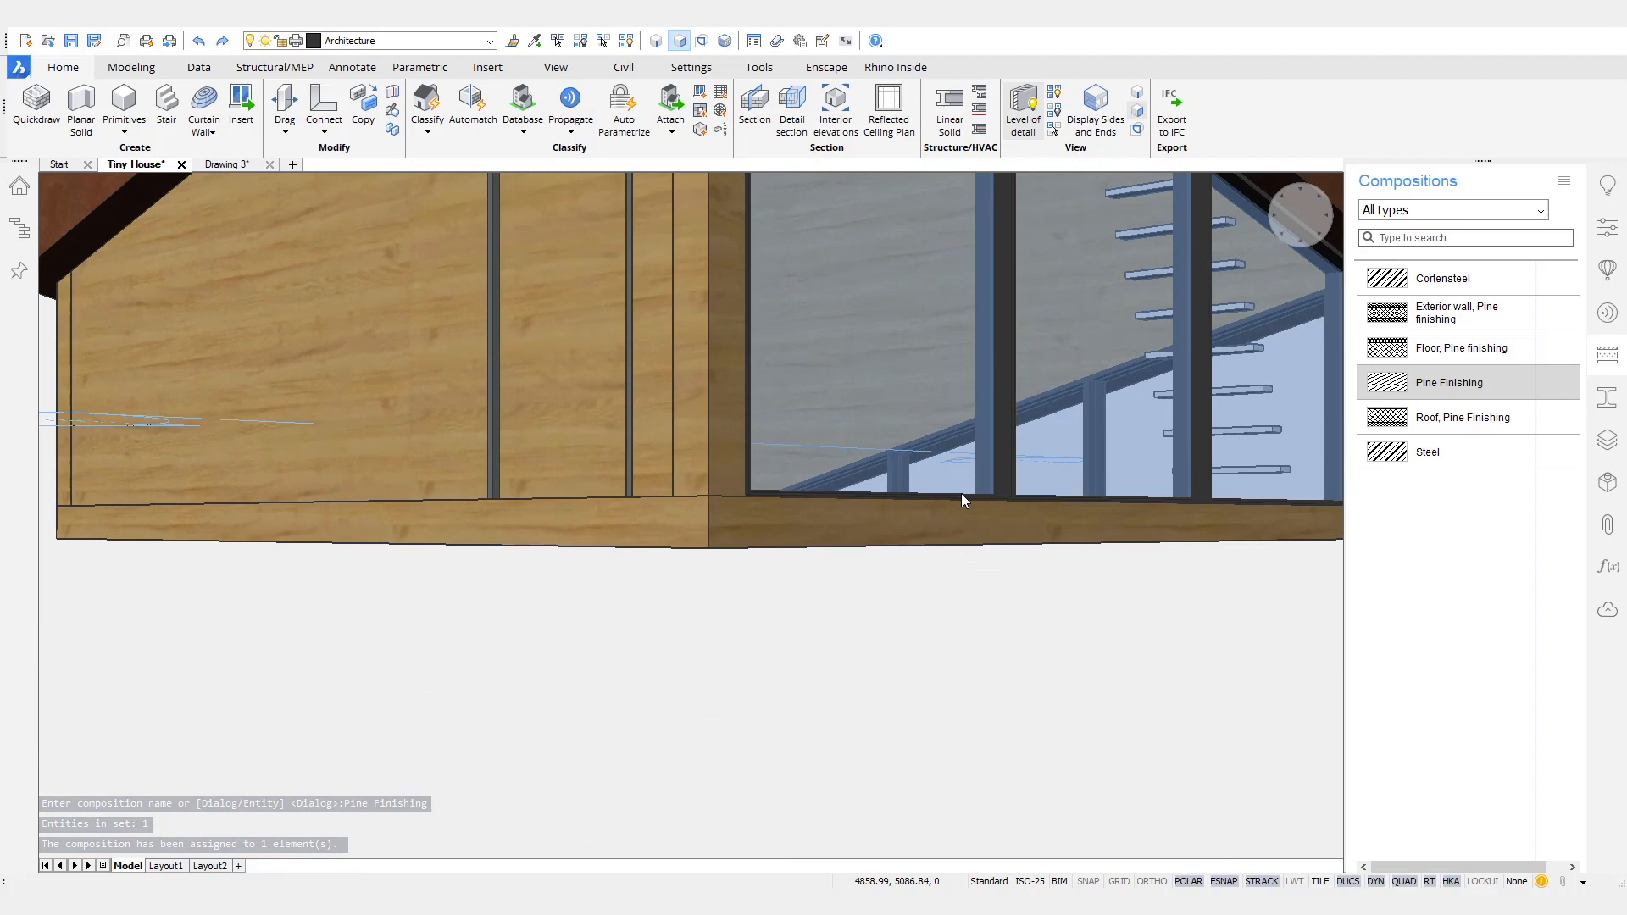
{"action": "scroll", "coordinate": [961, 494], "scroll_direction": "down", "scroll_amount": 8}
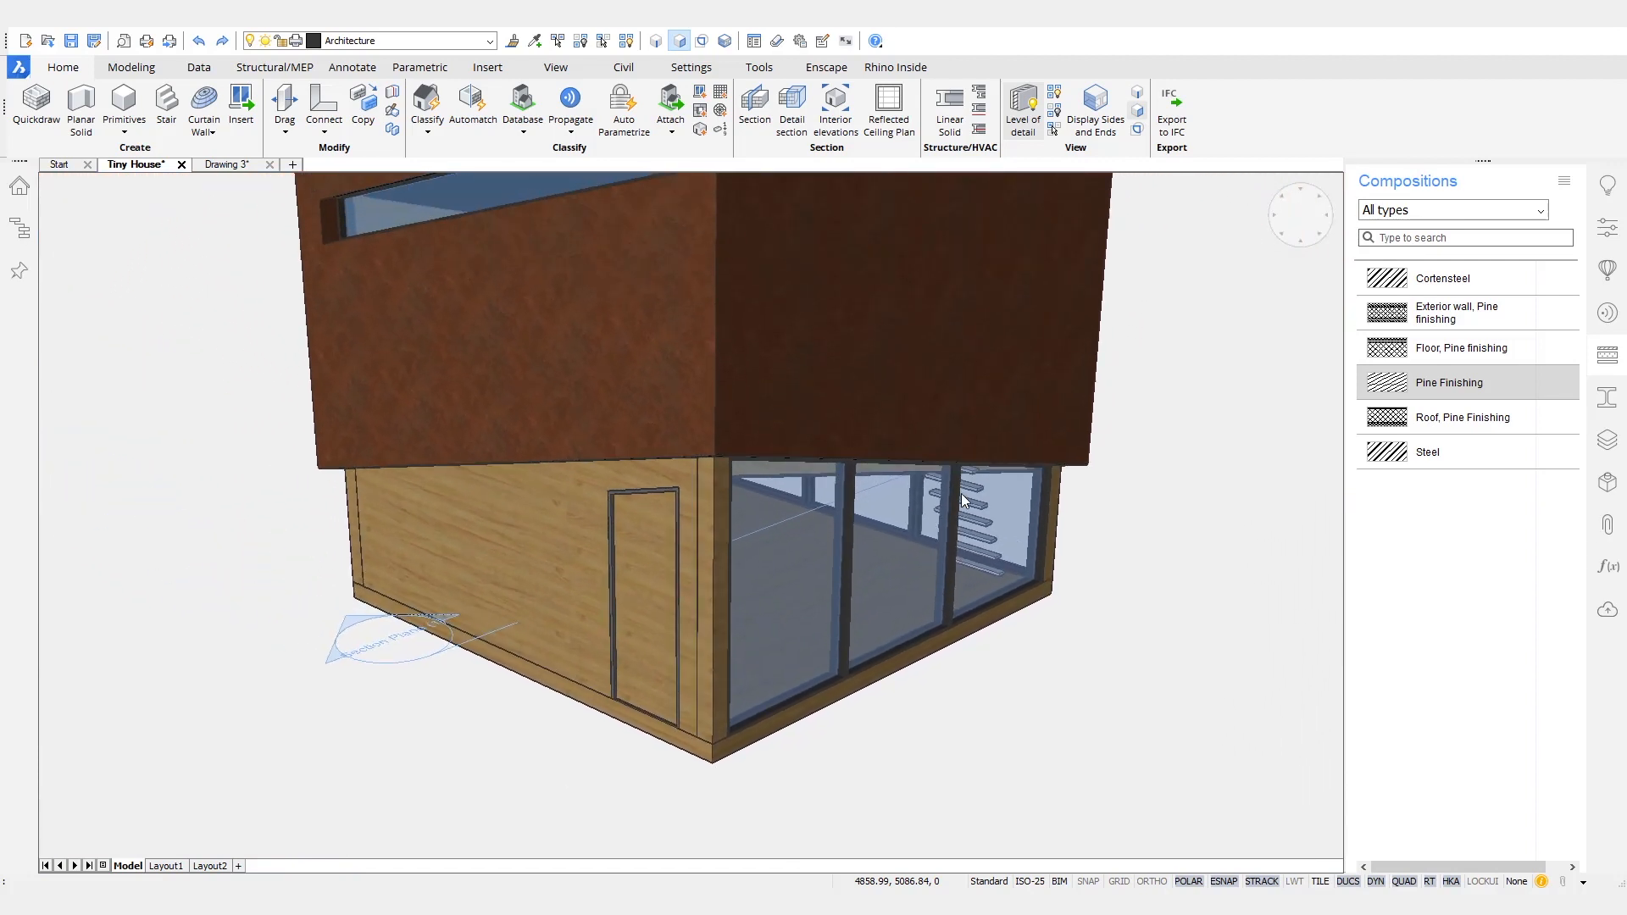
{"action": "middle_click_drag", "start_coordinate": [1137, 563], "coordinate": [1124, 475], "text": "shift"}
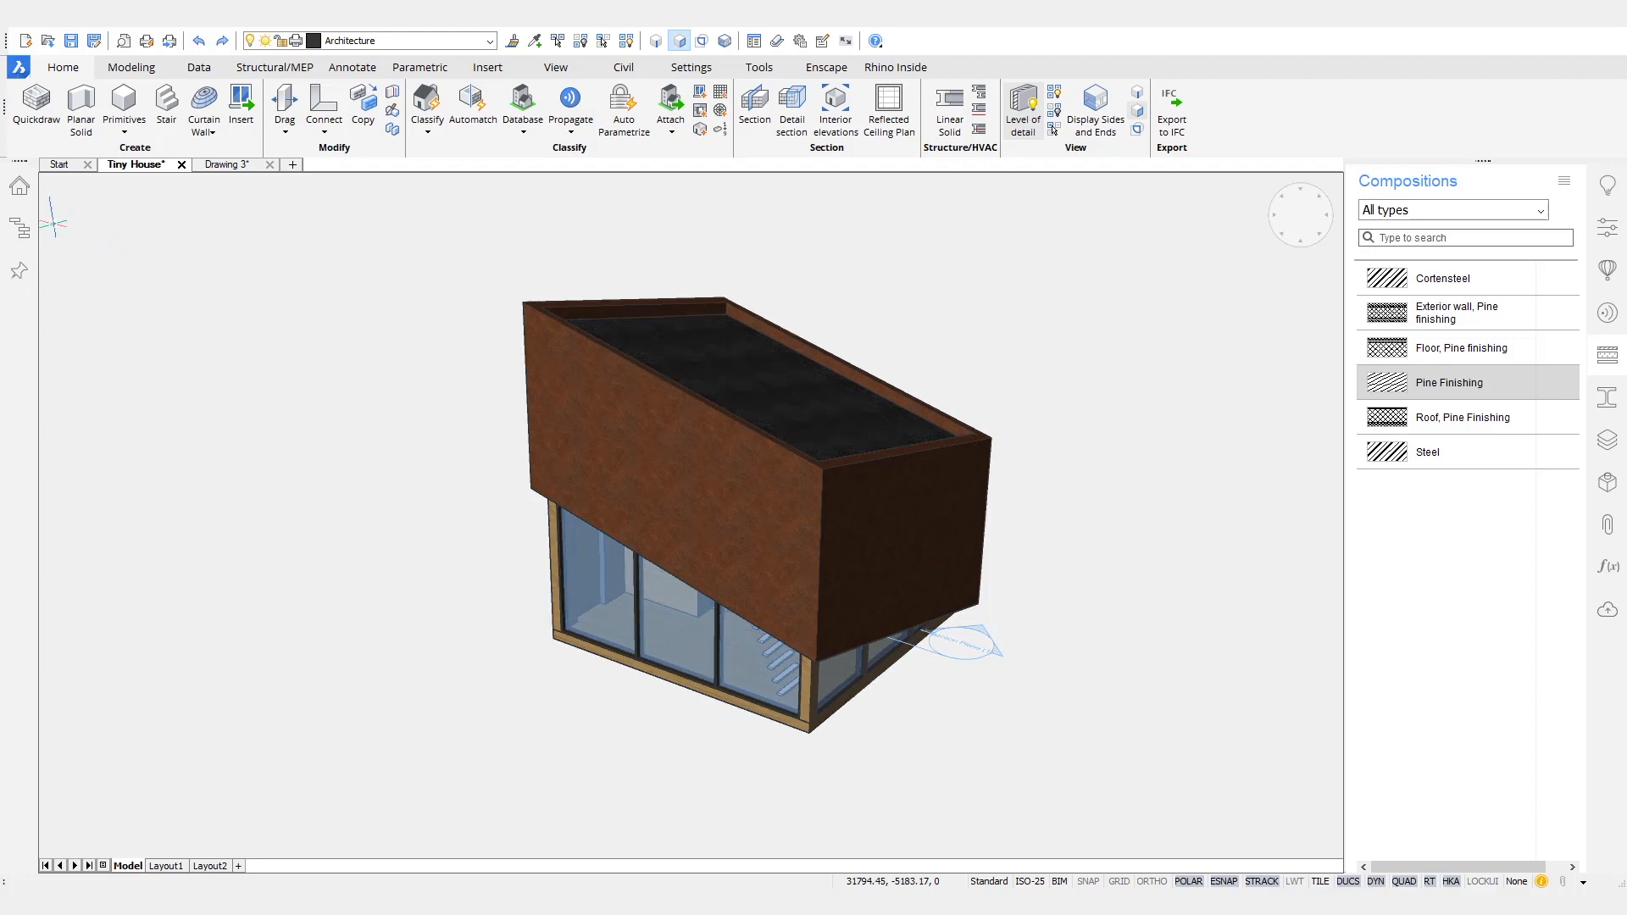
- Expand the building elements in the structure tree and delete the leftover unclassified Entities group
{"action": "left_click", "coordinate": [23, 233]}
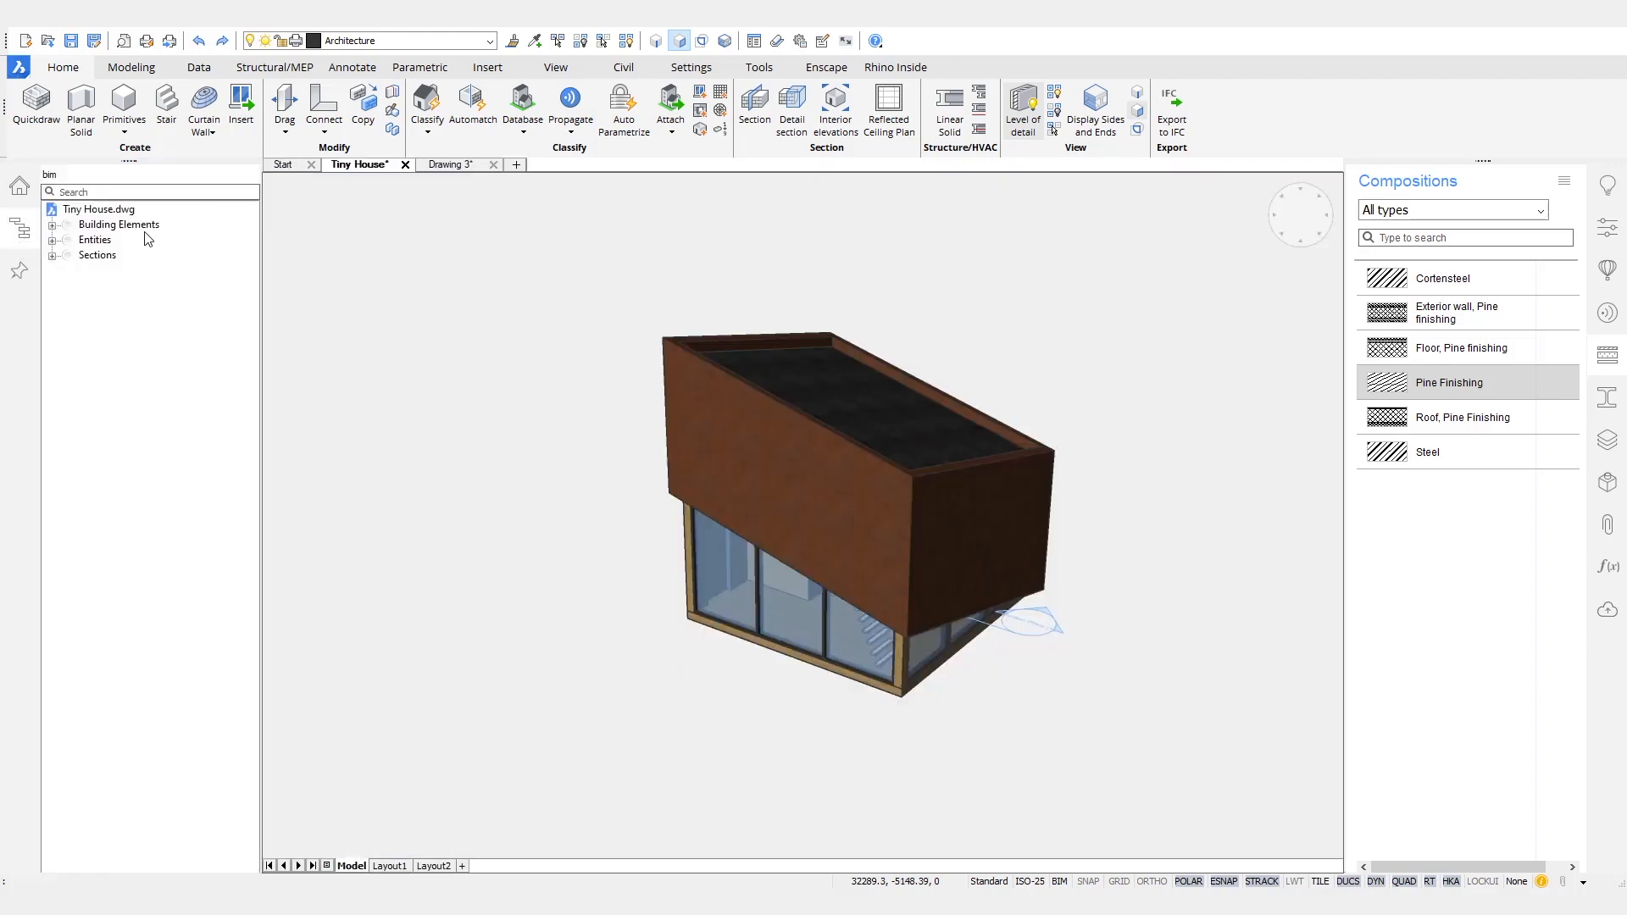
{"action": "left_click", "coordinate": [53, 225]}
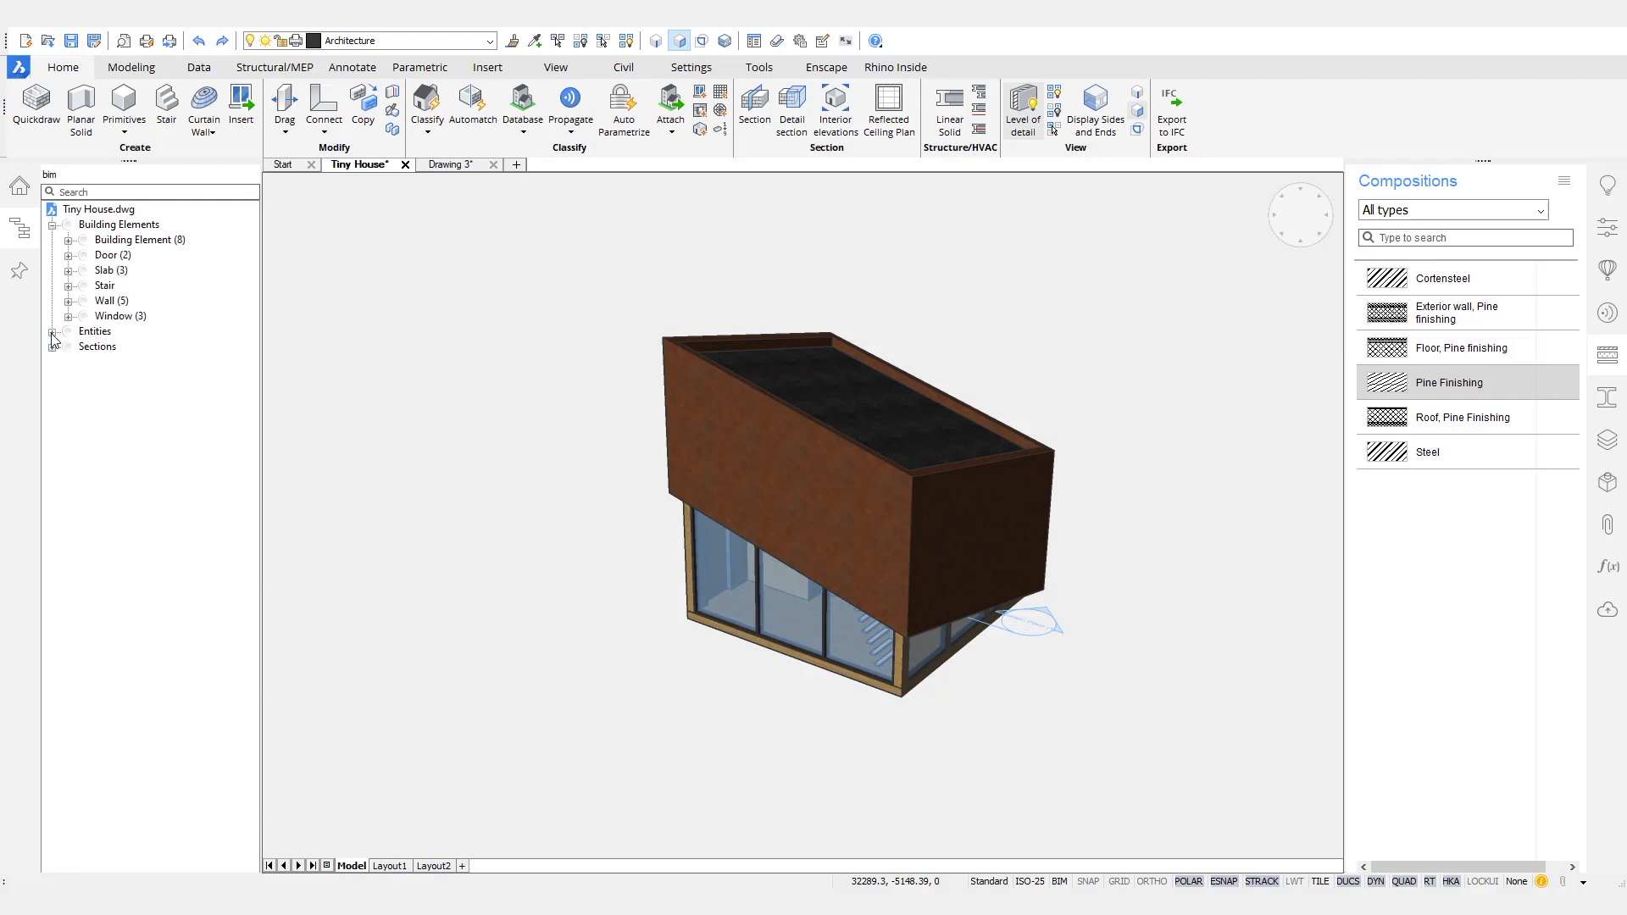
{"action": "key", "text": "Delete"}
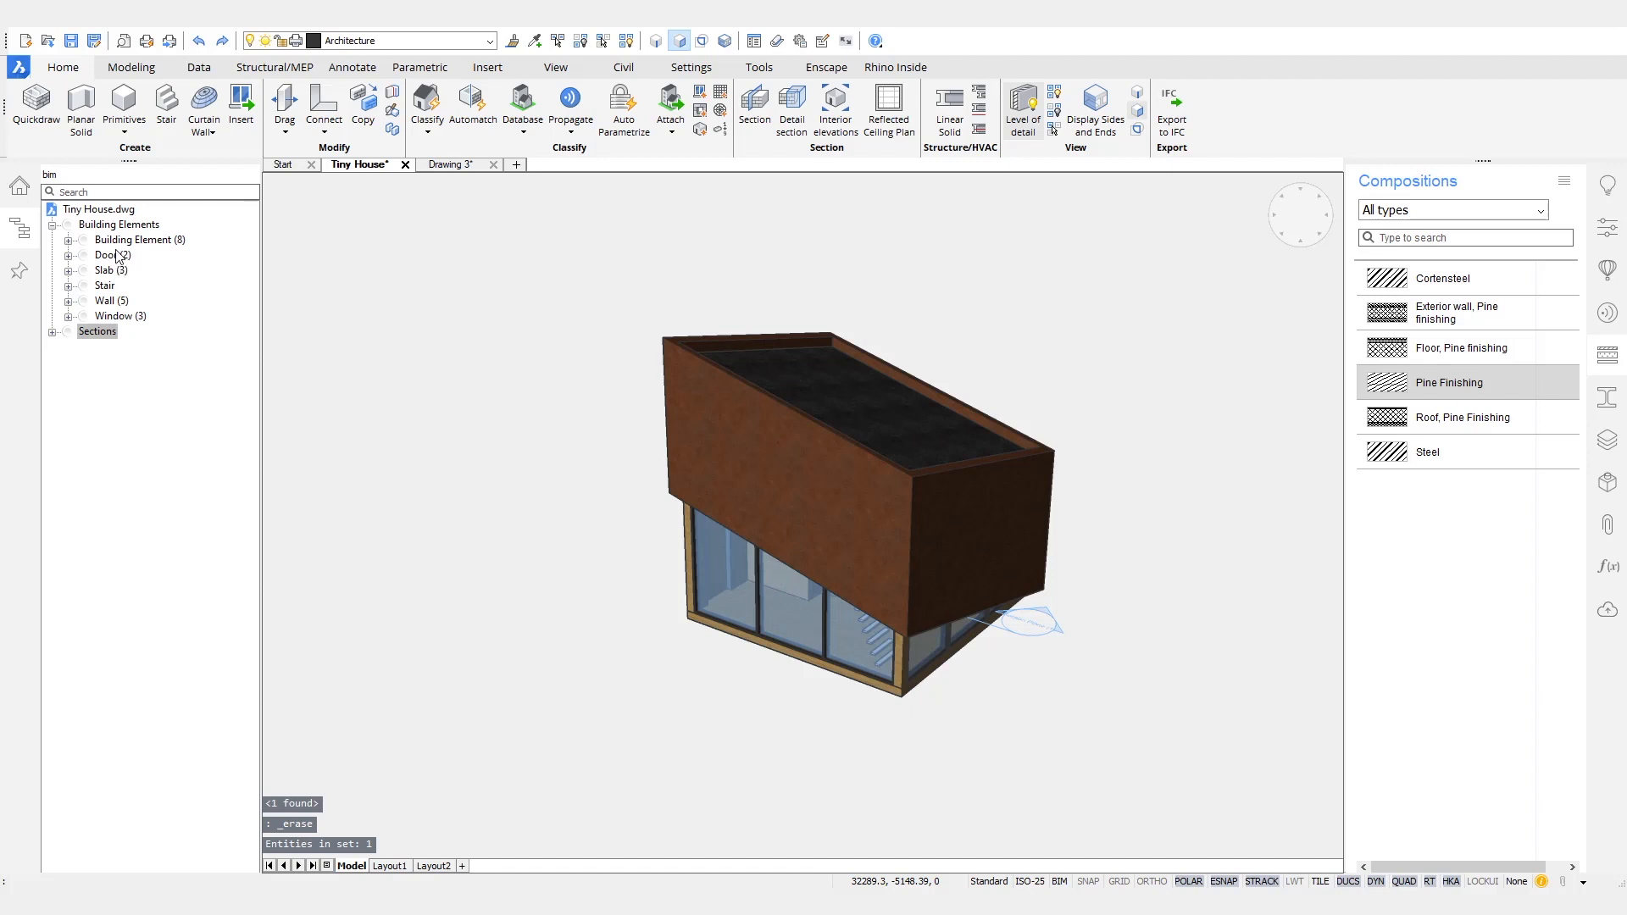
- Highlight the doors and slabs from the structure tree, and classify the sloping top slab as a Roof
{"action": "left_click", "coordinate": [113, 255]}
{"action": "left_click", "coordinate": [117, 271]}
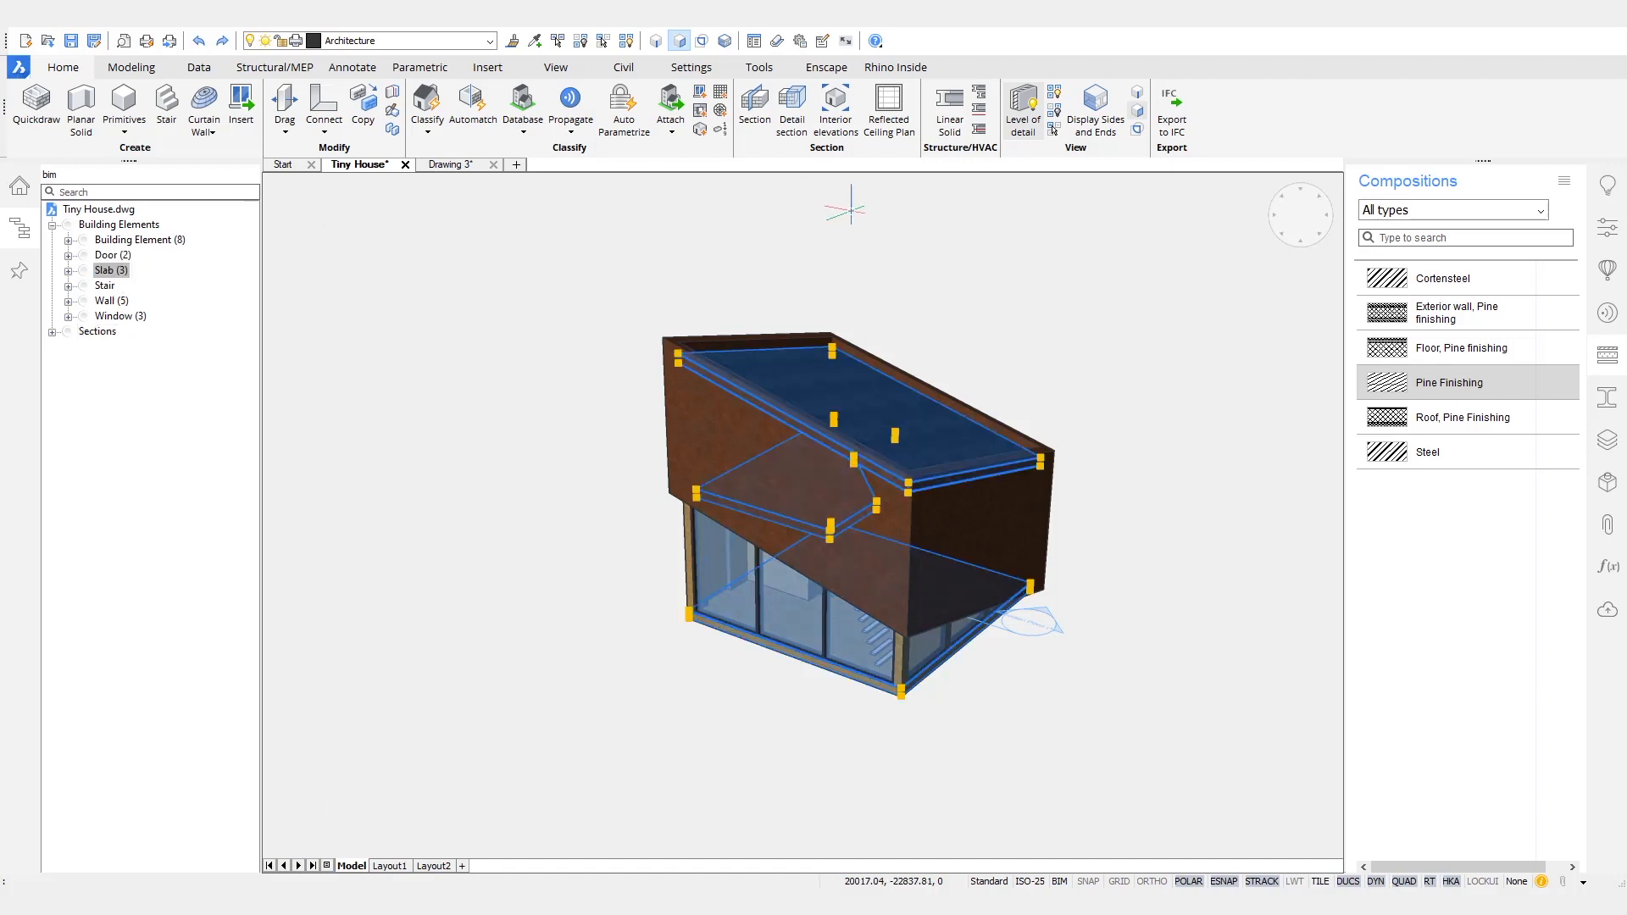
{"action": "key", "text": "Escape"}
{"action": "mouse_move", "coordinate": [832, 388]}
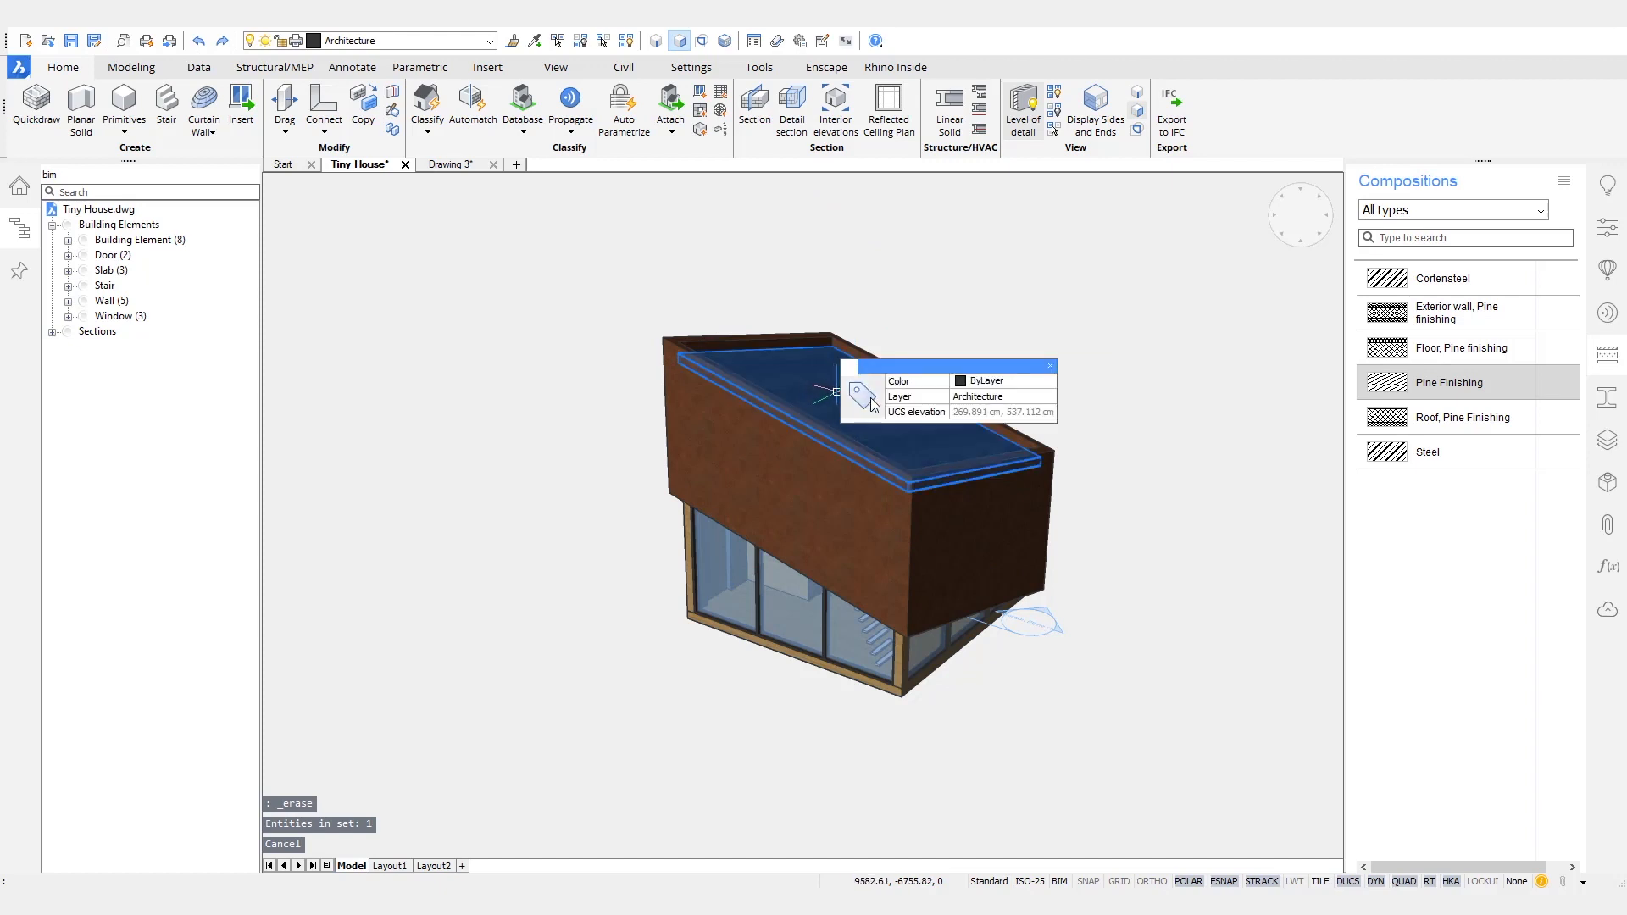
{"action": "mouse_move", "coordinate": [873, 405]}
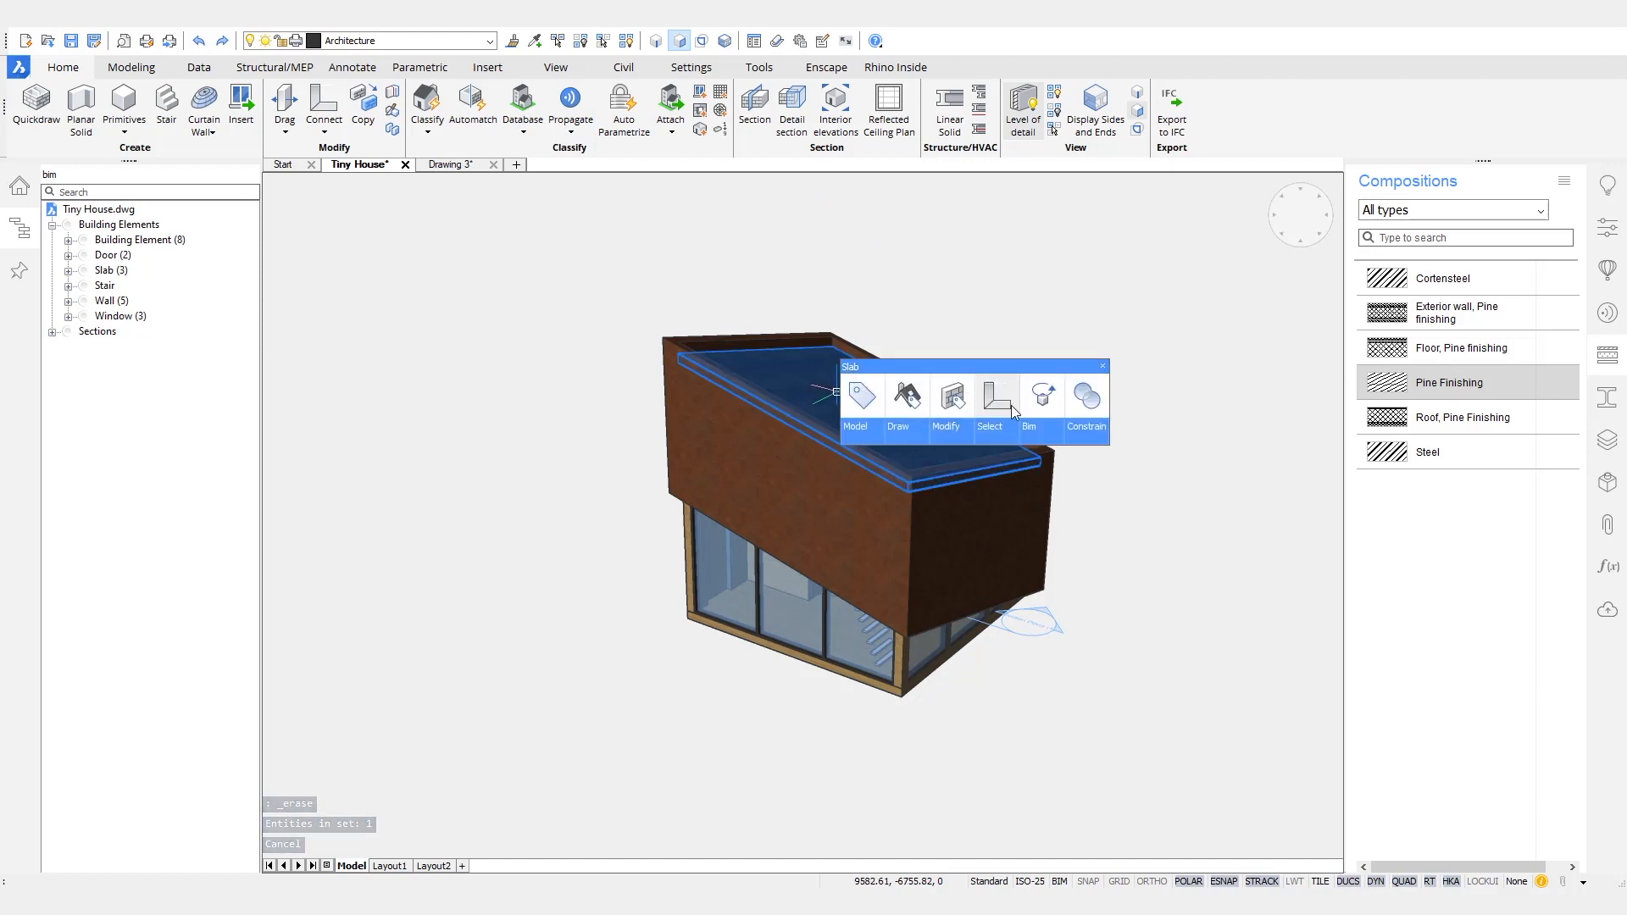
{"action": "mouse_move", "coordinate": [1029, 407]}
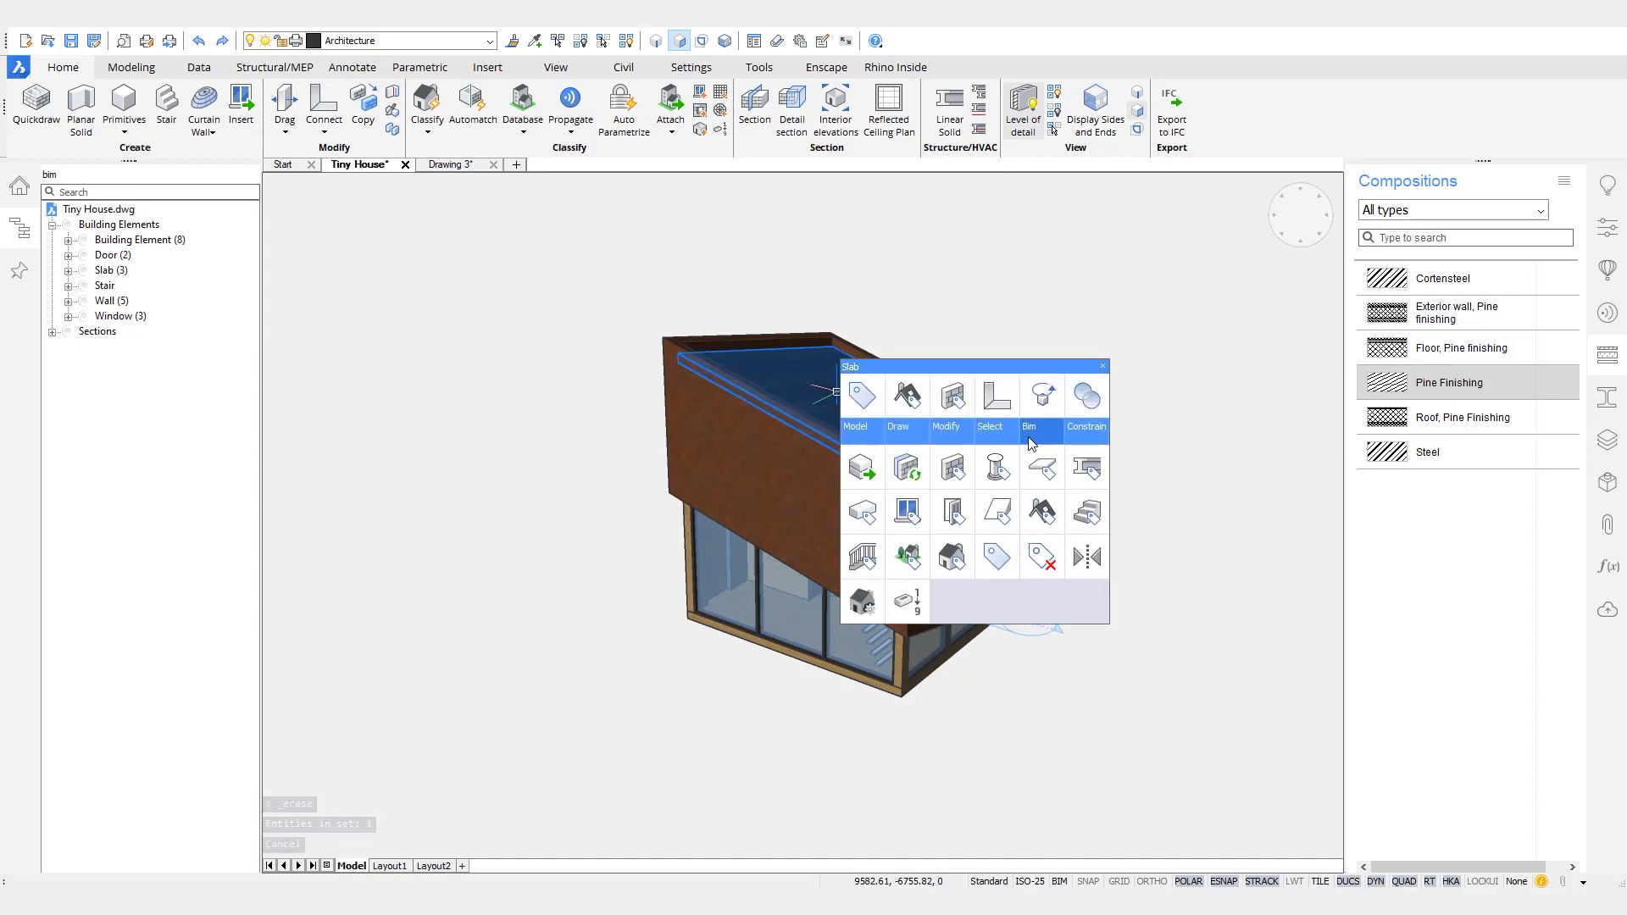
{"action": "left_click", "coordinate": [1047, 509]}
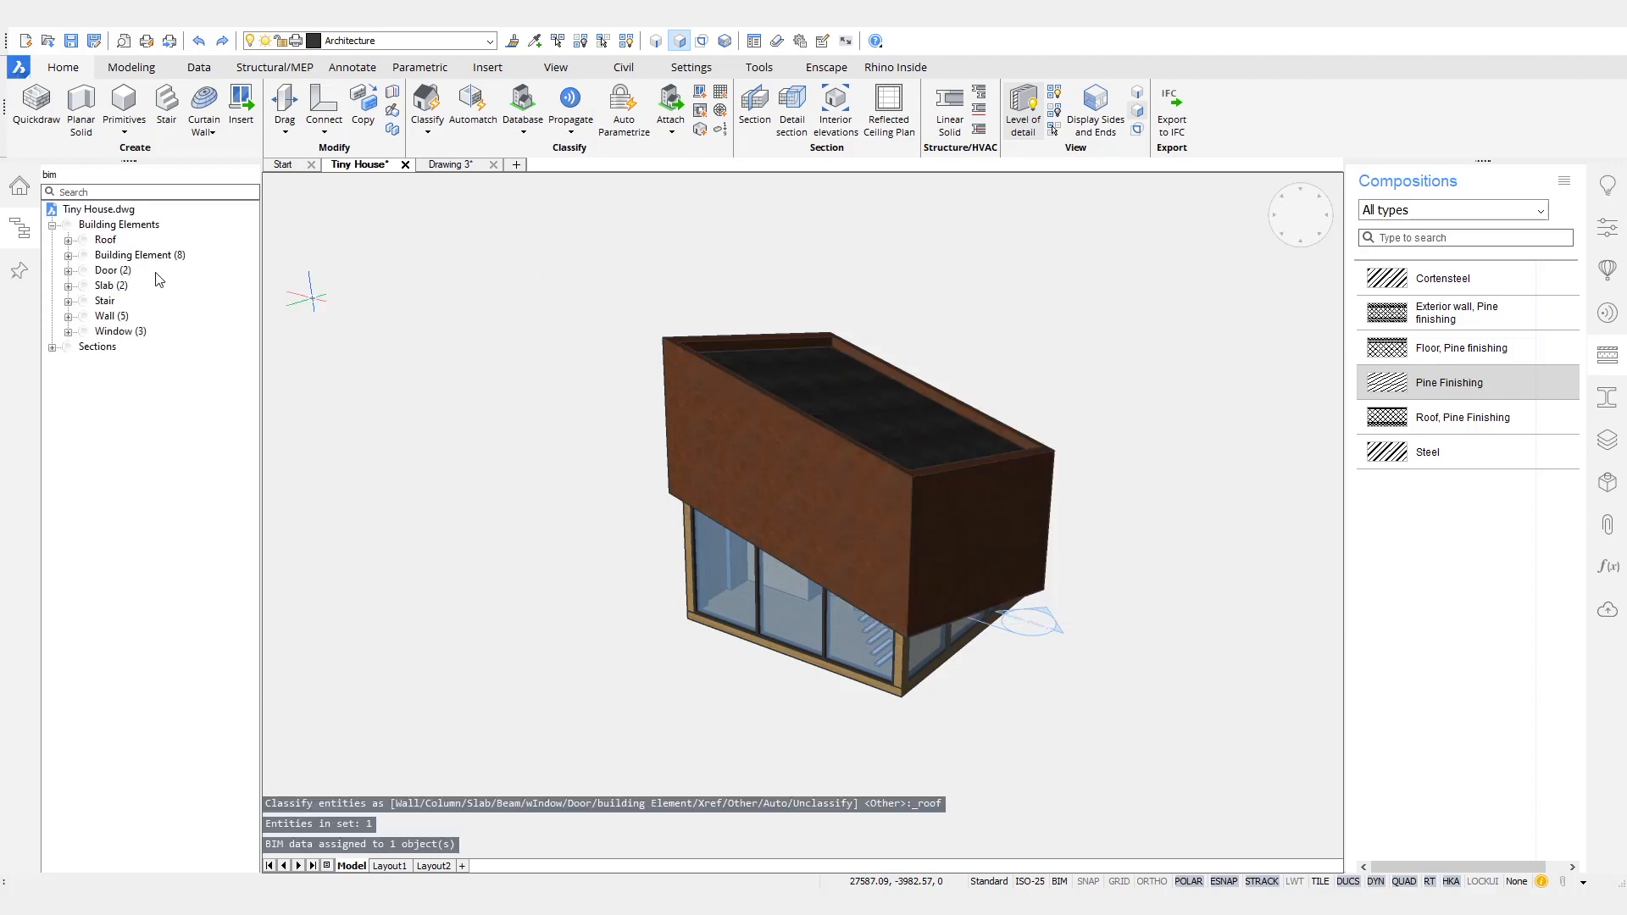
- Highlight the roof, doors, slabs, stair, walls and windows in turn to check how the model is classified
{"action": "left_click", "coordinate": [105, 240]}
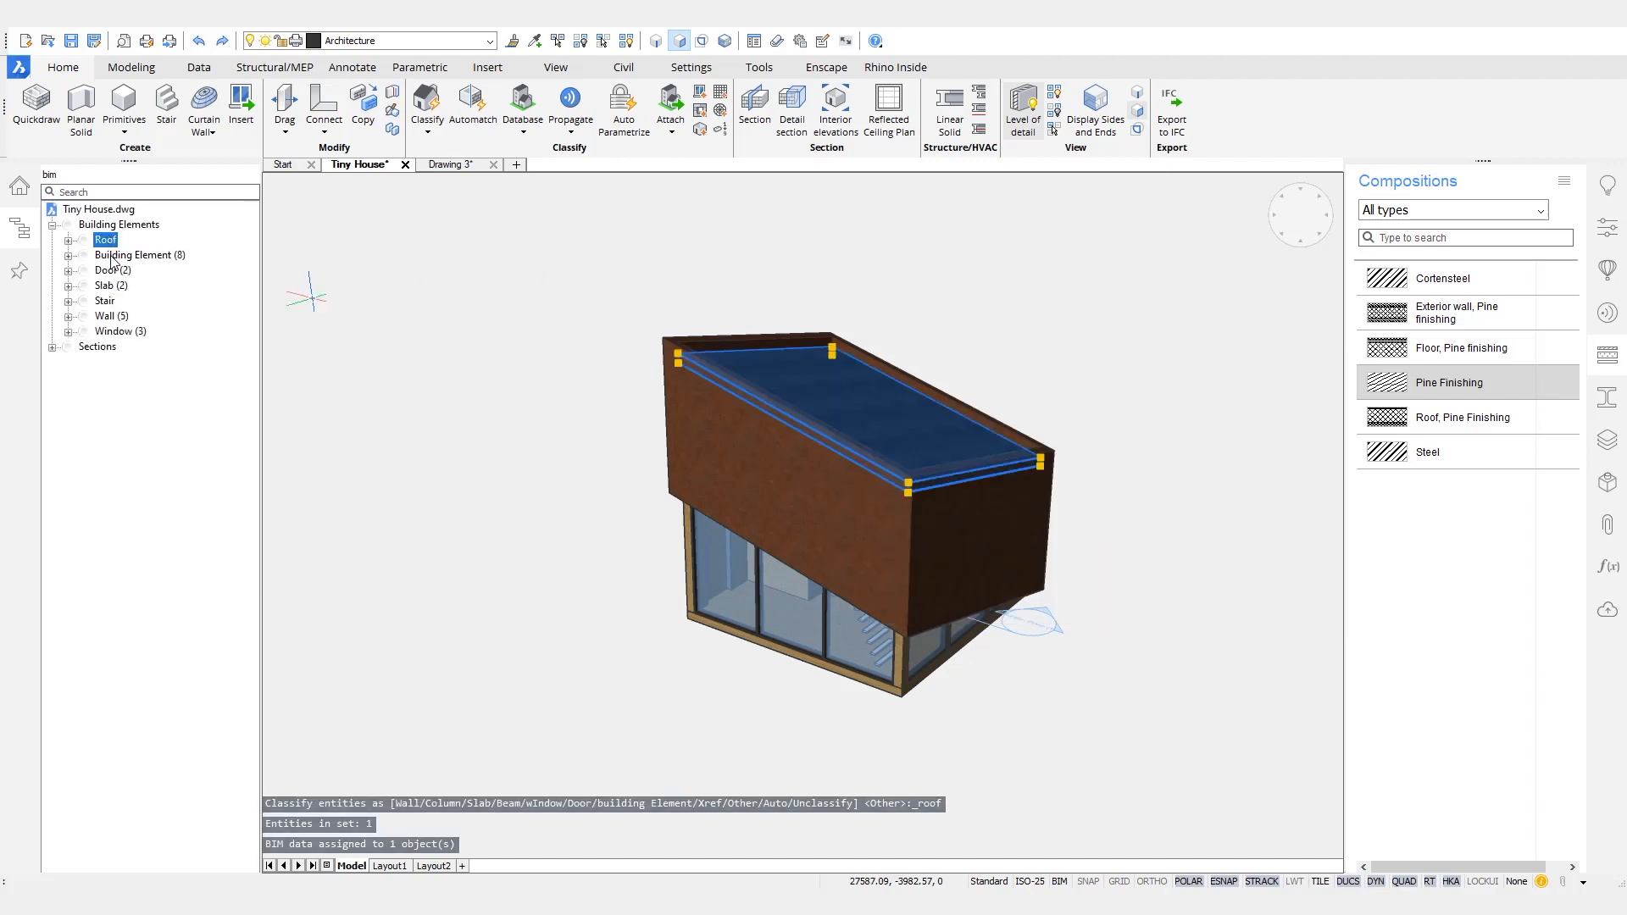
{"action": "left_click", "coordinate": [108, 270]}
{"action": "left_click", "coordinate": [107, 286]}
{"action": "left_click", "coordinate": [105, 300]}
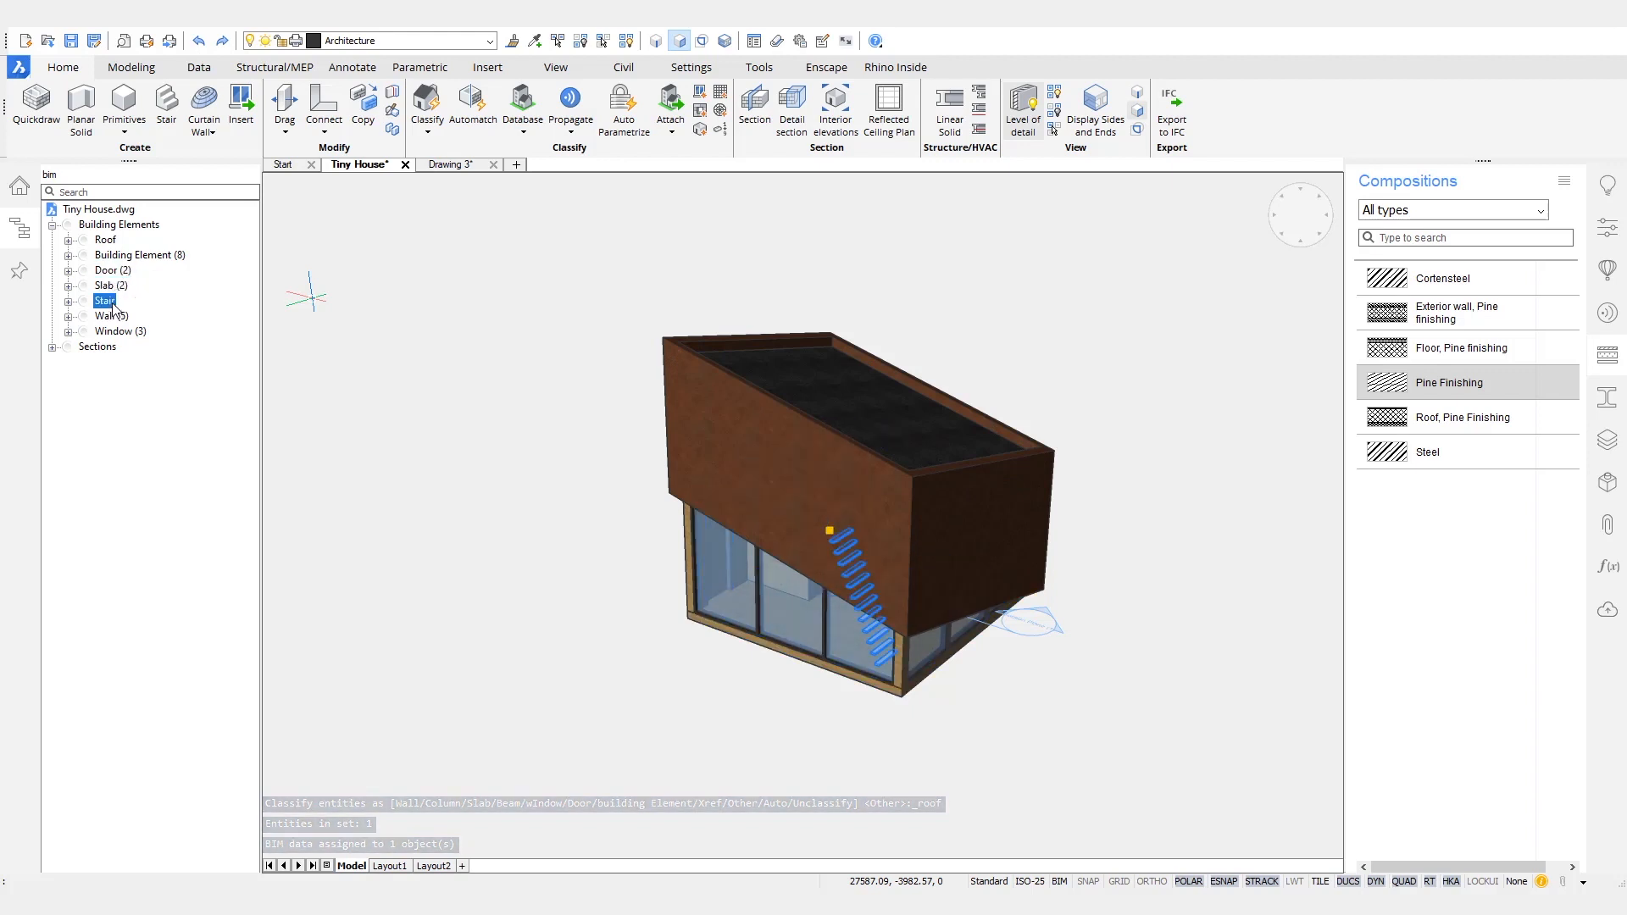
{"action": "left_click", "coordinate": [123, 318]}
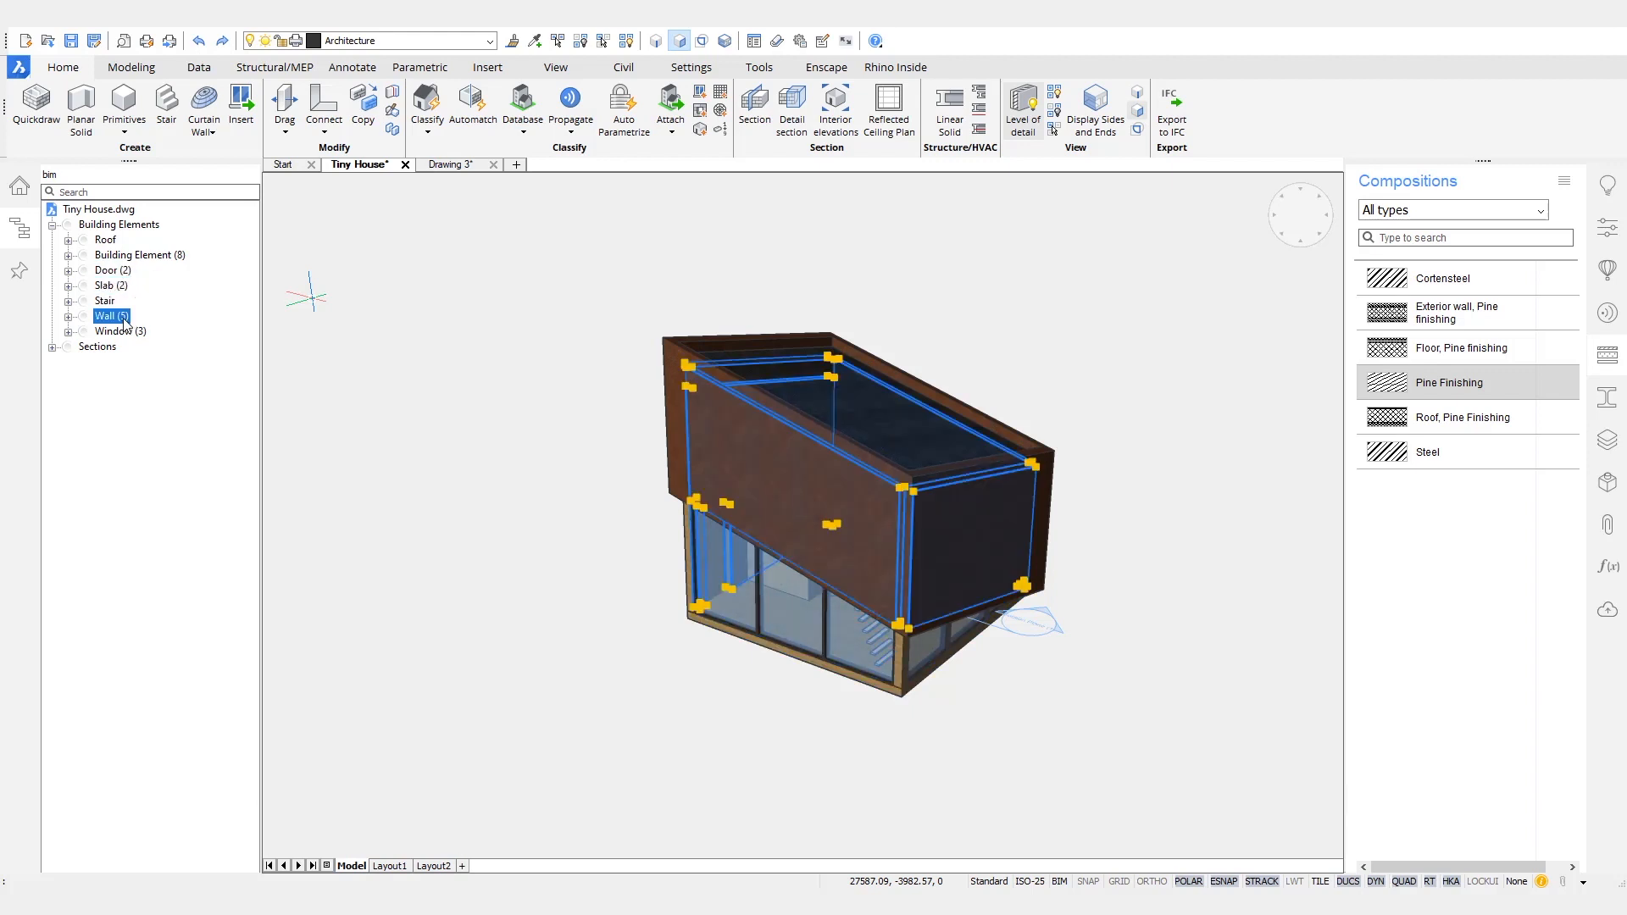
{"action": "left_click", "coordinate": [127, 333]}
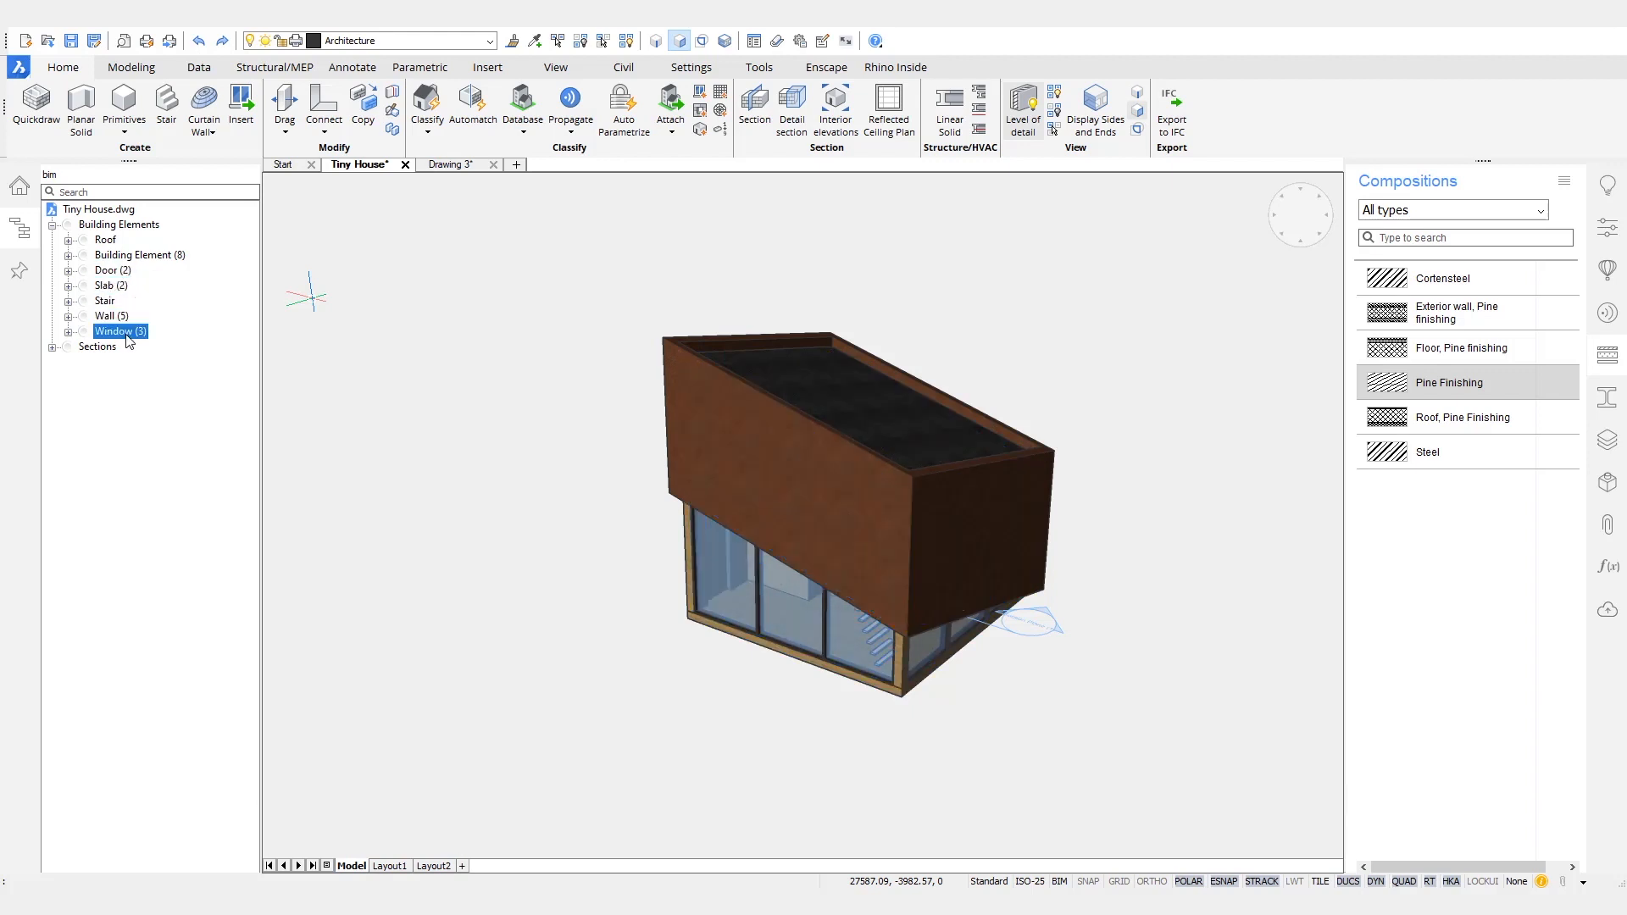
- Isolate all elements of the generic Building Element category in the model
{"action": "left_click", "coordinate": [143, 257]}
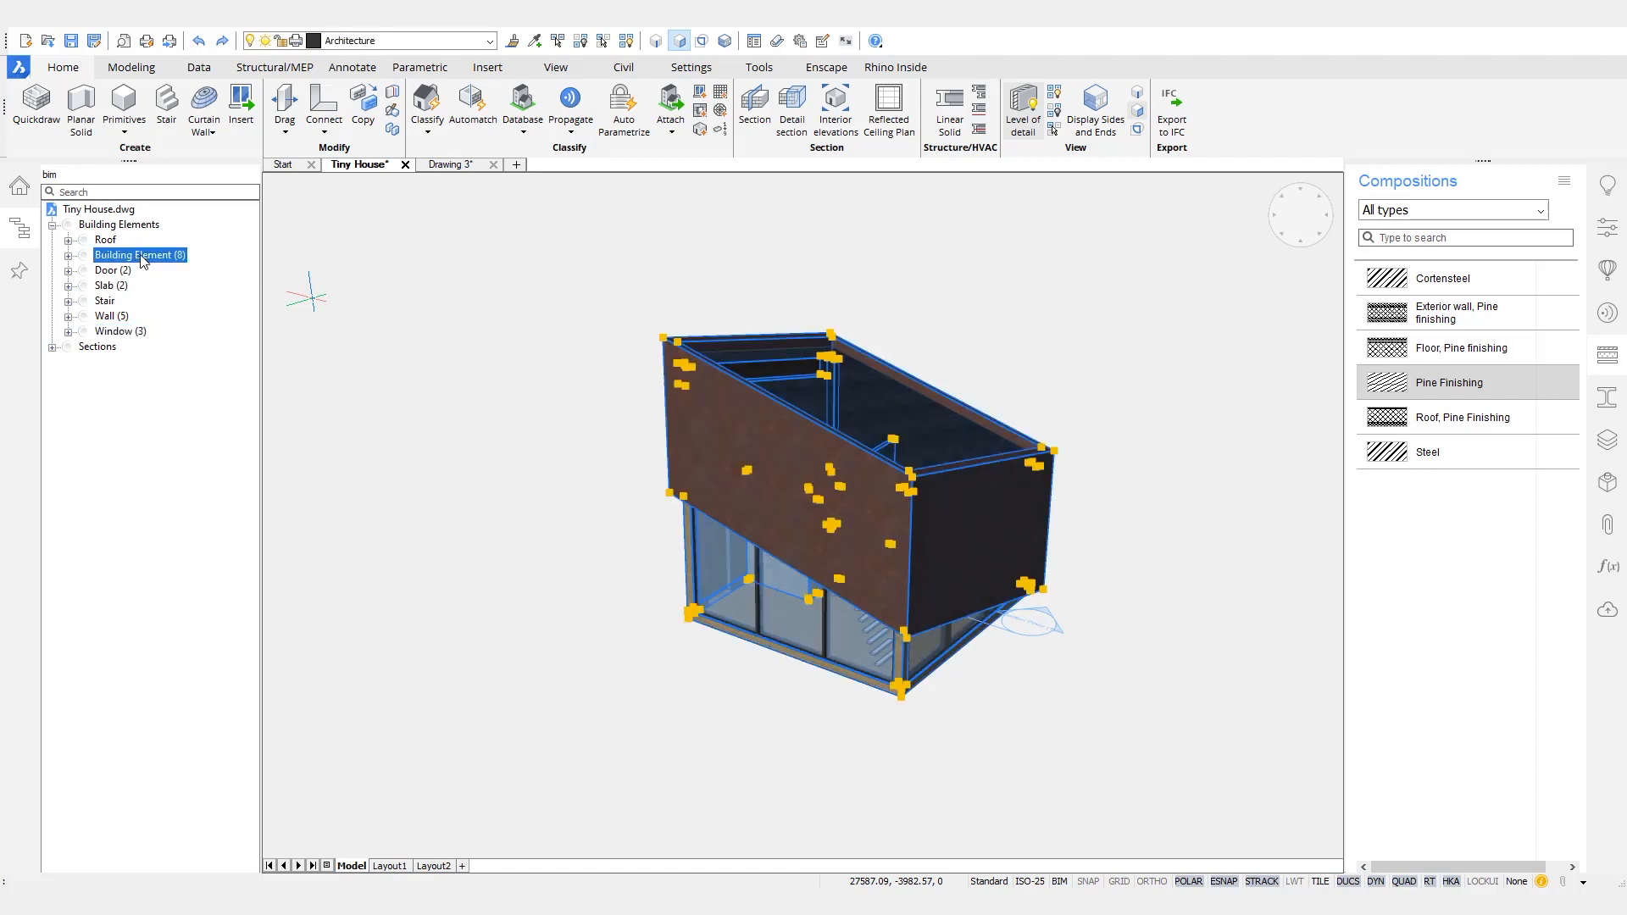
{"action": "right_click", "coordinate": [141, 266]}
{"action": "left_click", "coordinate": [203, 309]}
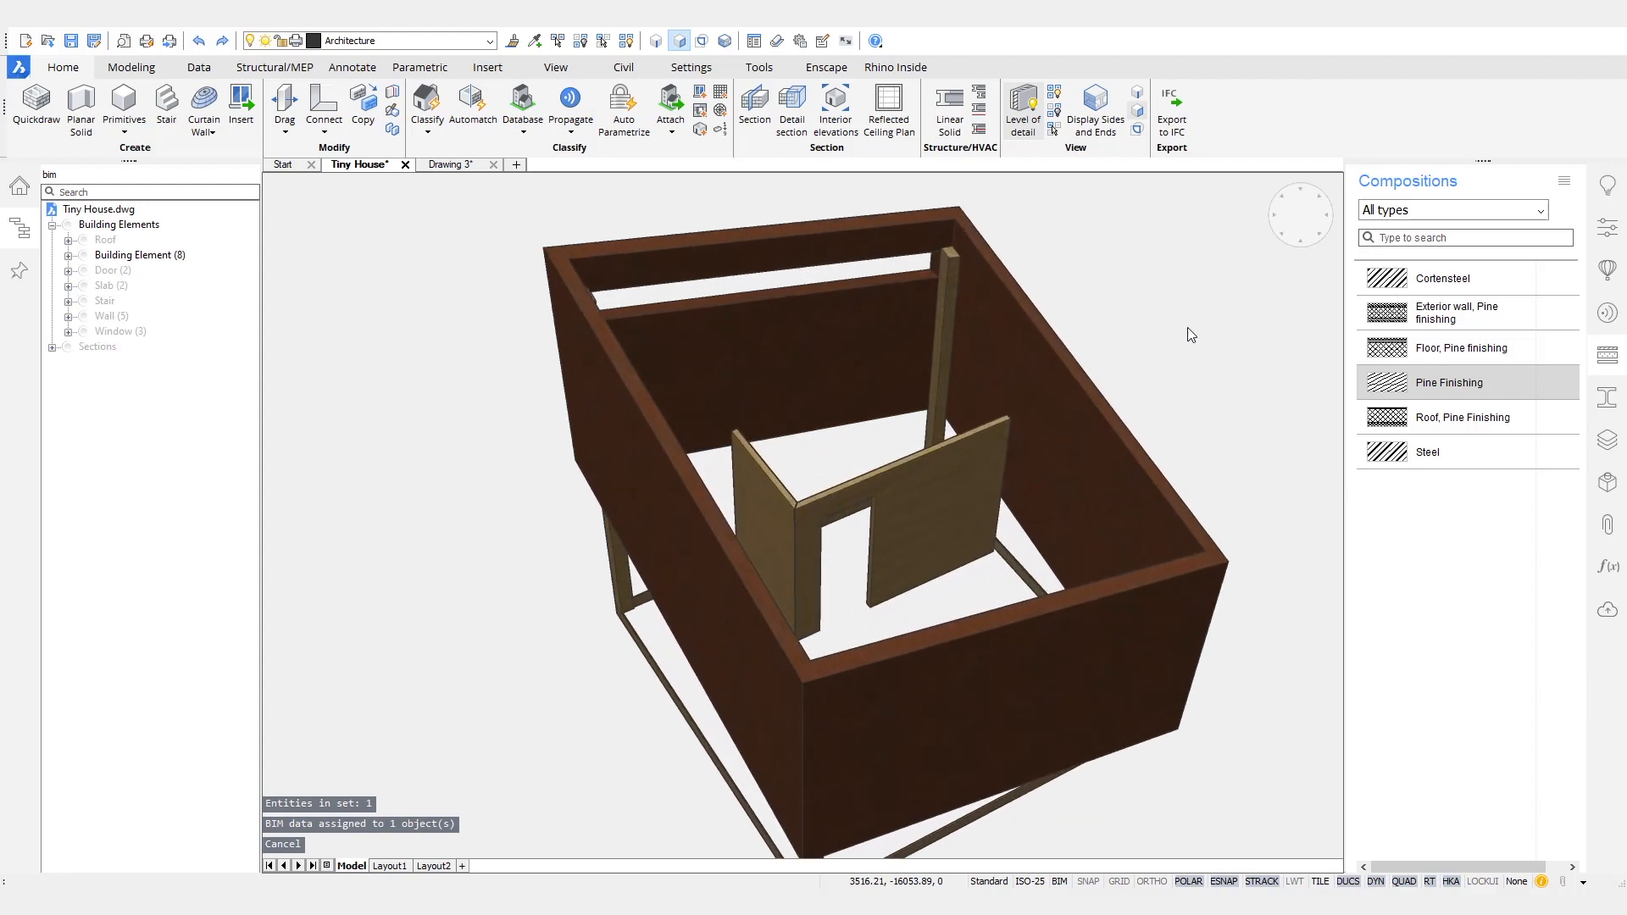
- Classify the two interior pine partitions as Wall and hide all wall elements
{"action": "left_click", "coordinate": [927, 542]}
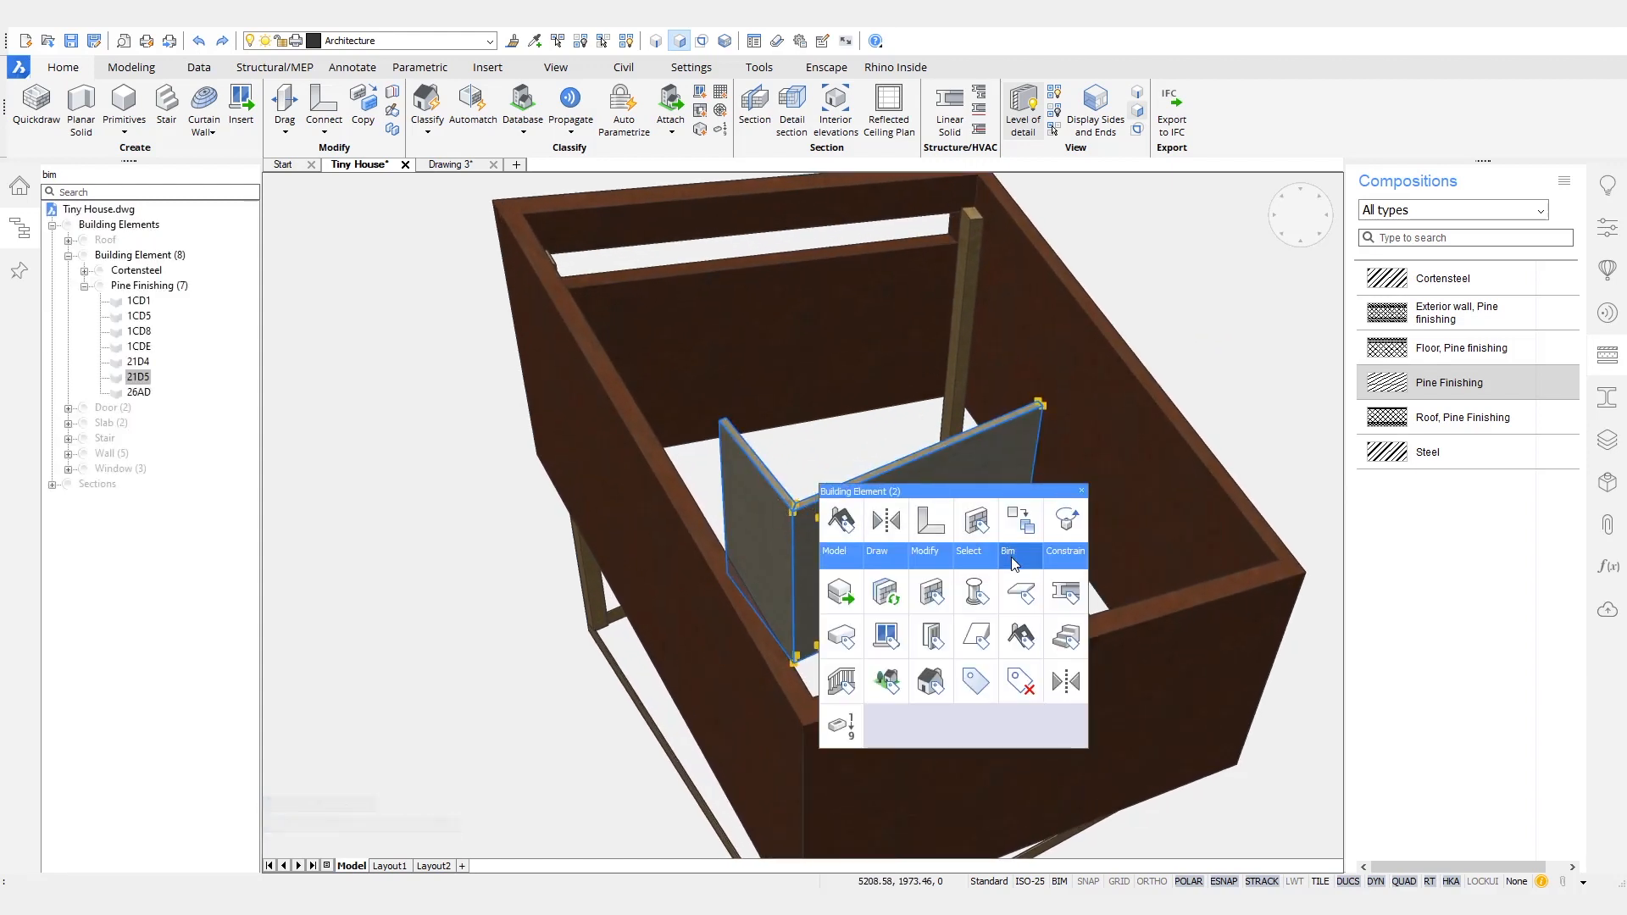
{"action": "key", "text": "Escape"}
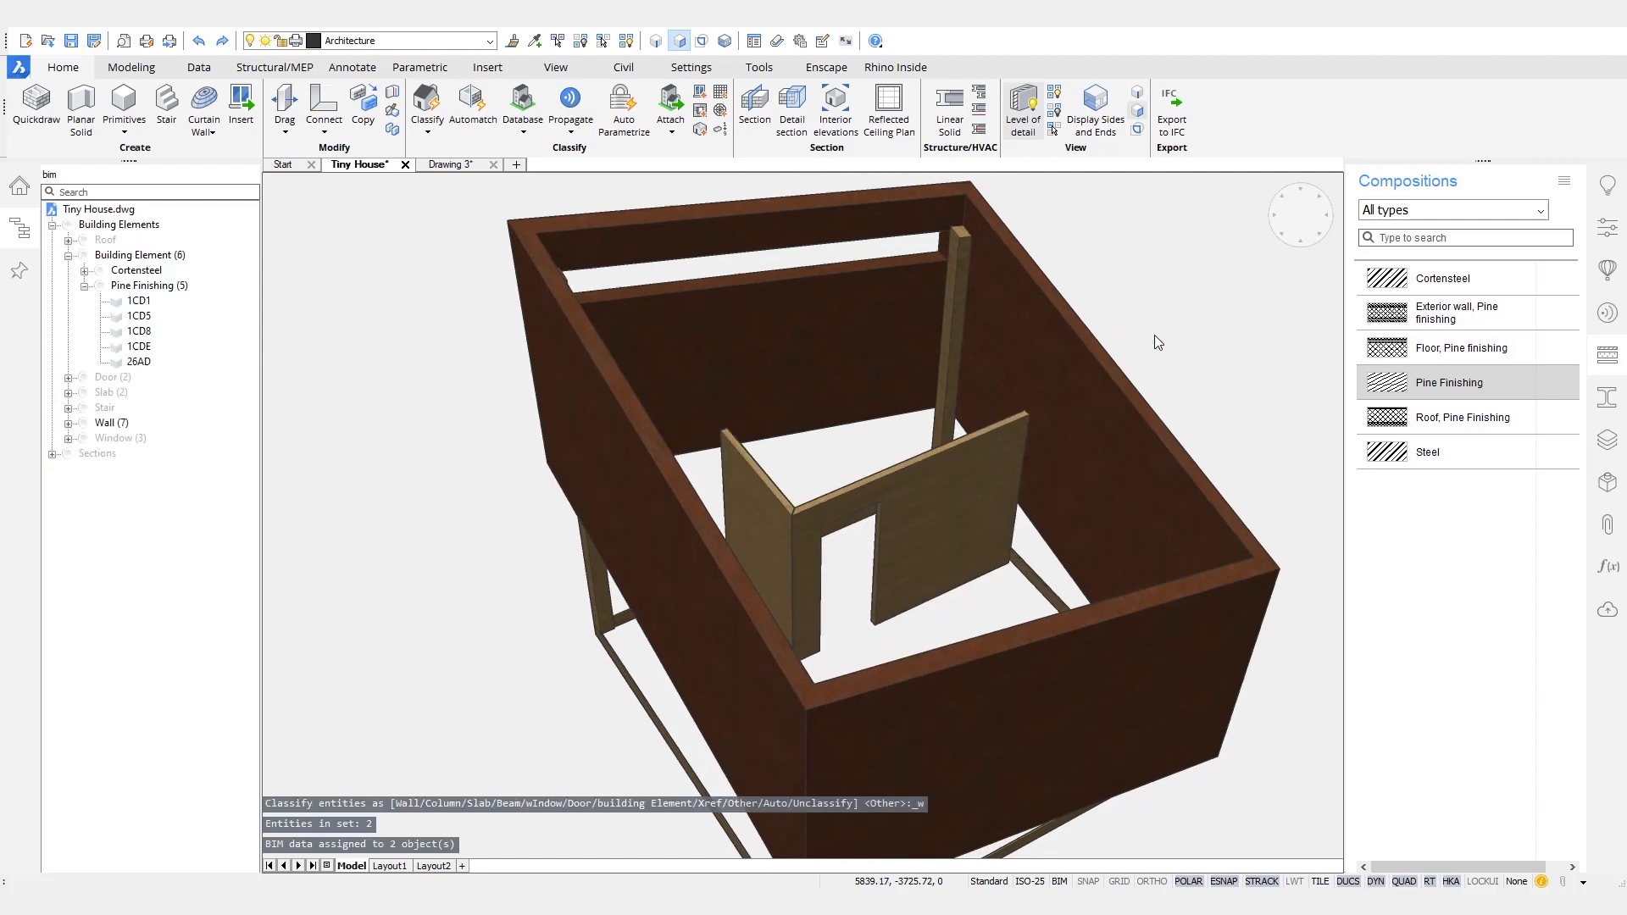
{"action": "right_click", "coordinate": [108, 423]}
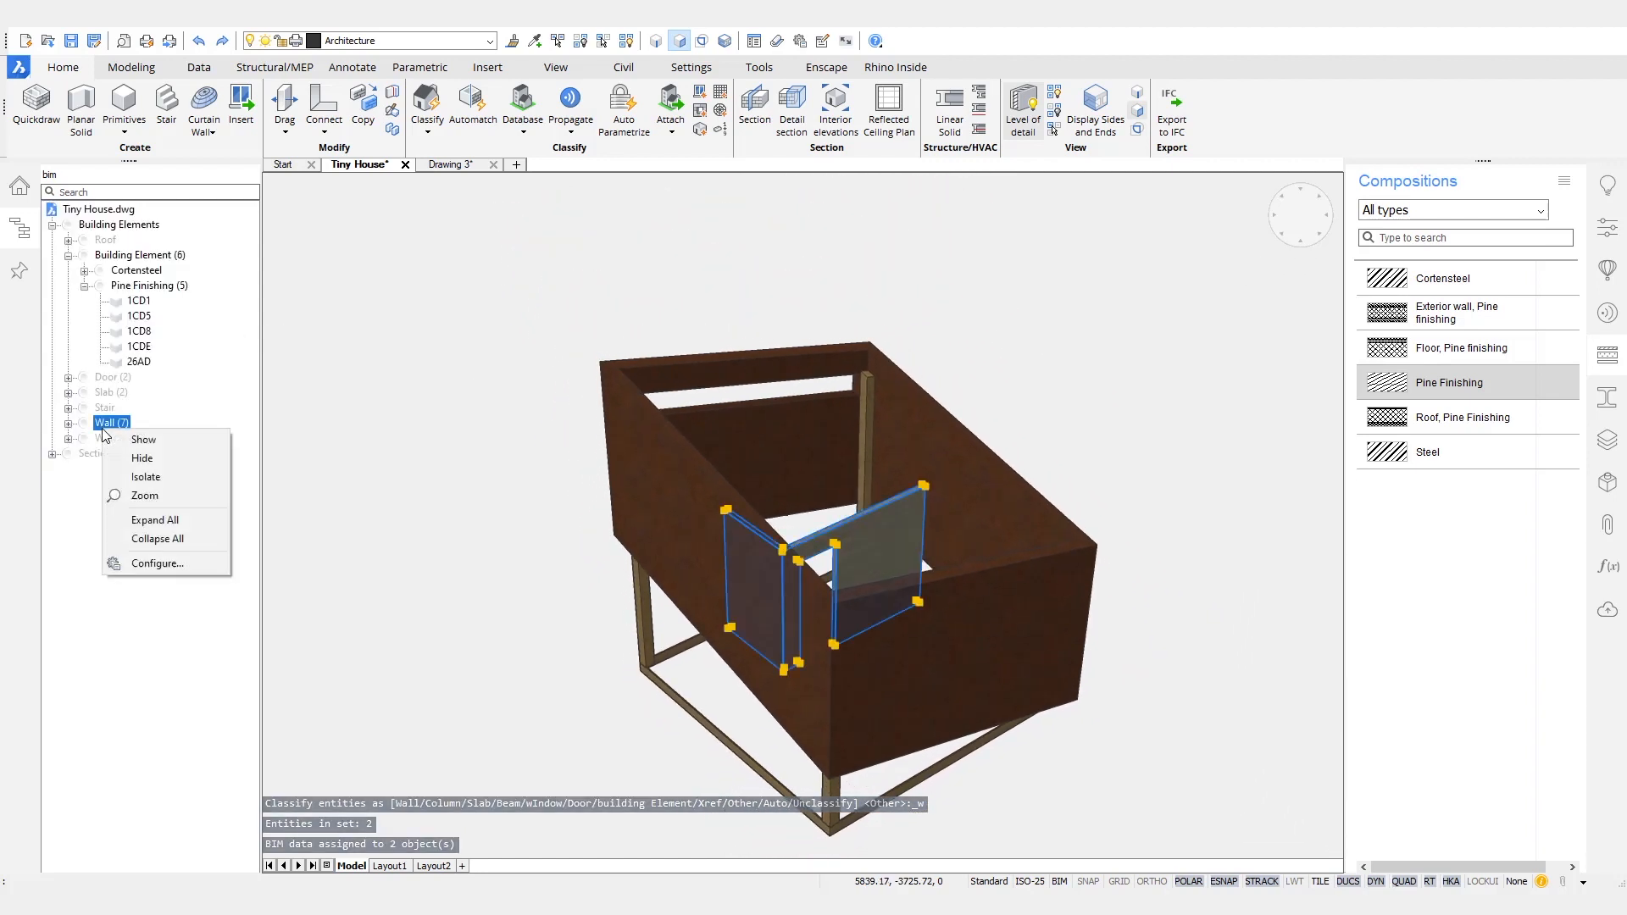
{"action": "left_click", "coordinate": [190, 458]}
{"action": "key", "text": "Escape"}
- Select all the remaining visible Cortensteel and pine elements and classify them as Covering
{"action": "middle_click_drag", "start_coordinate": [1044, 347], "coordinate": [1162, 294], "text": "shift"}
{"action": "left_click", "coordinate": [1053, 320]}
{"action": "left_click", "coordinate": [667, 704]}
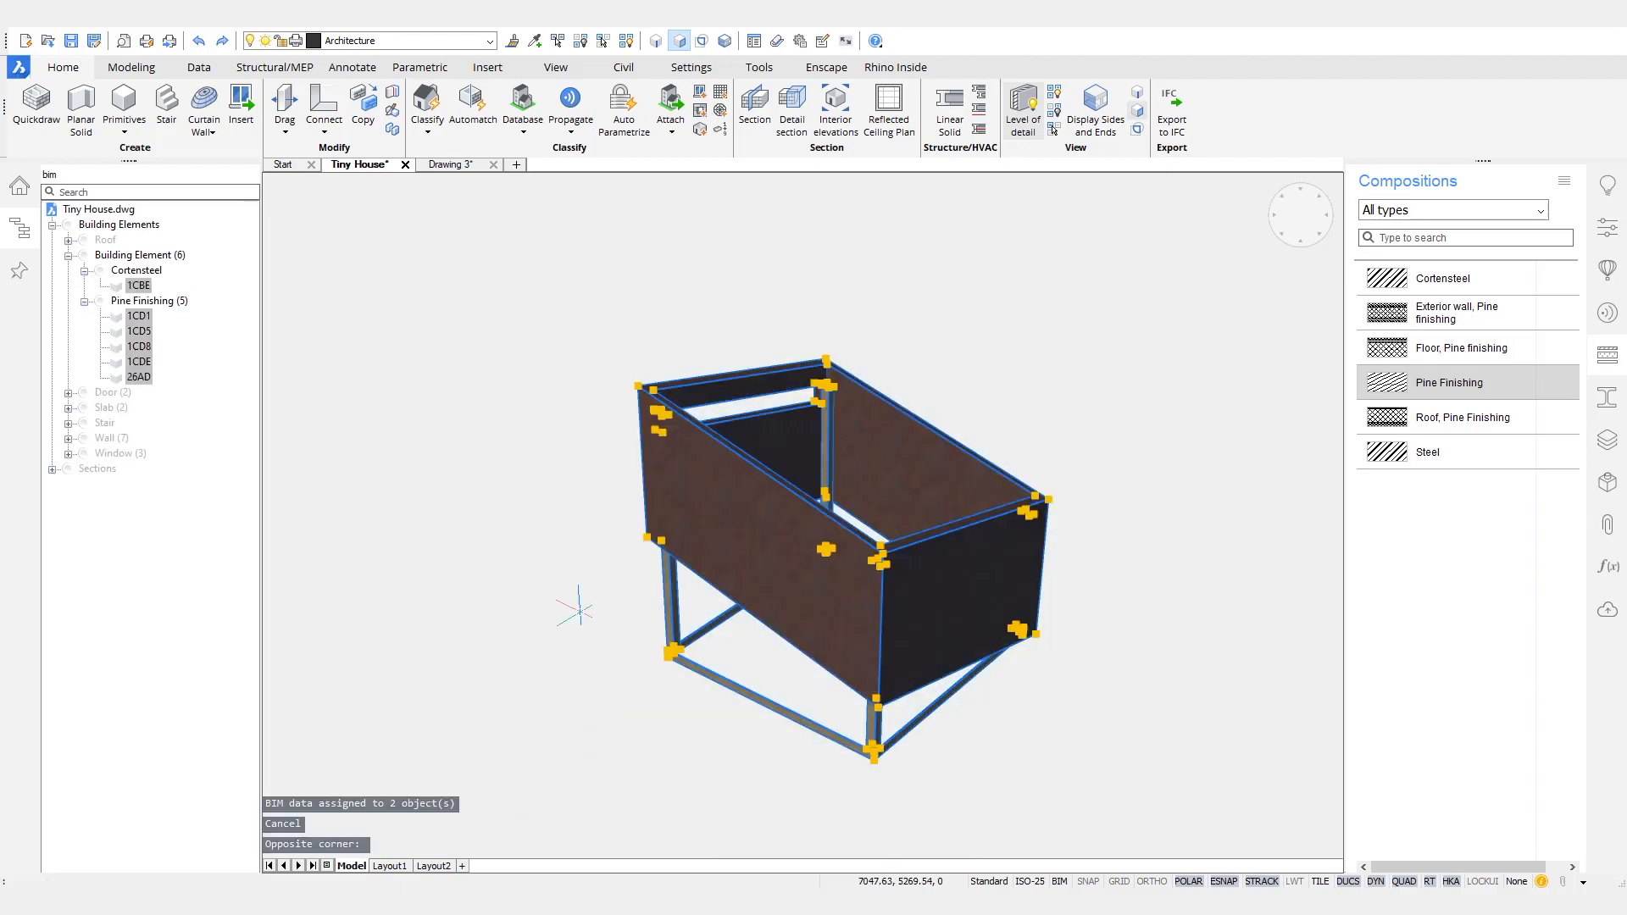
{"action": "scroll", "coordinate": [572, 486], "scroll_direction": "up", "scroll_amount": 3}
{"action": "mouse_move", "coordinate": [475, 500]}
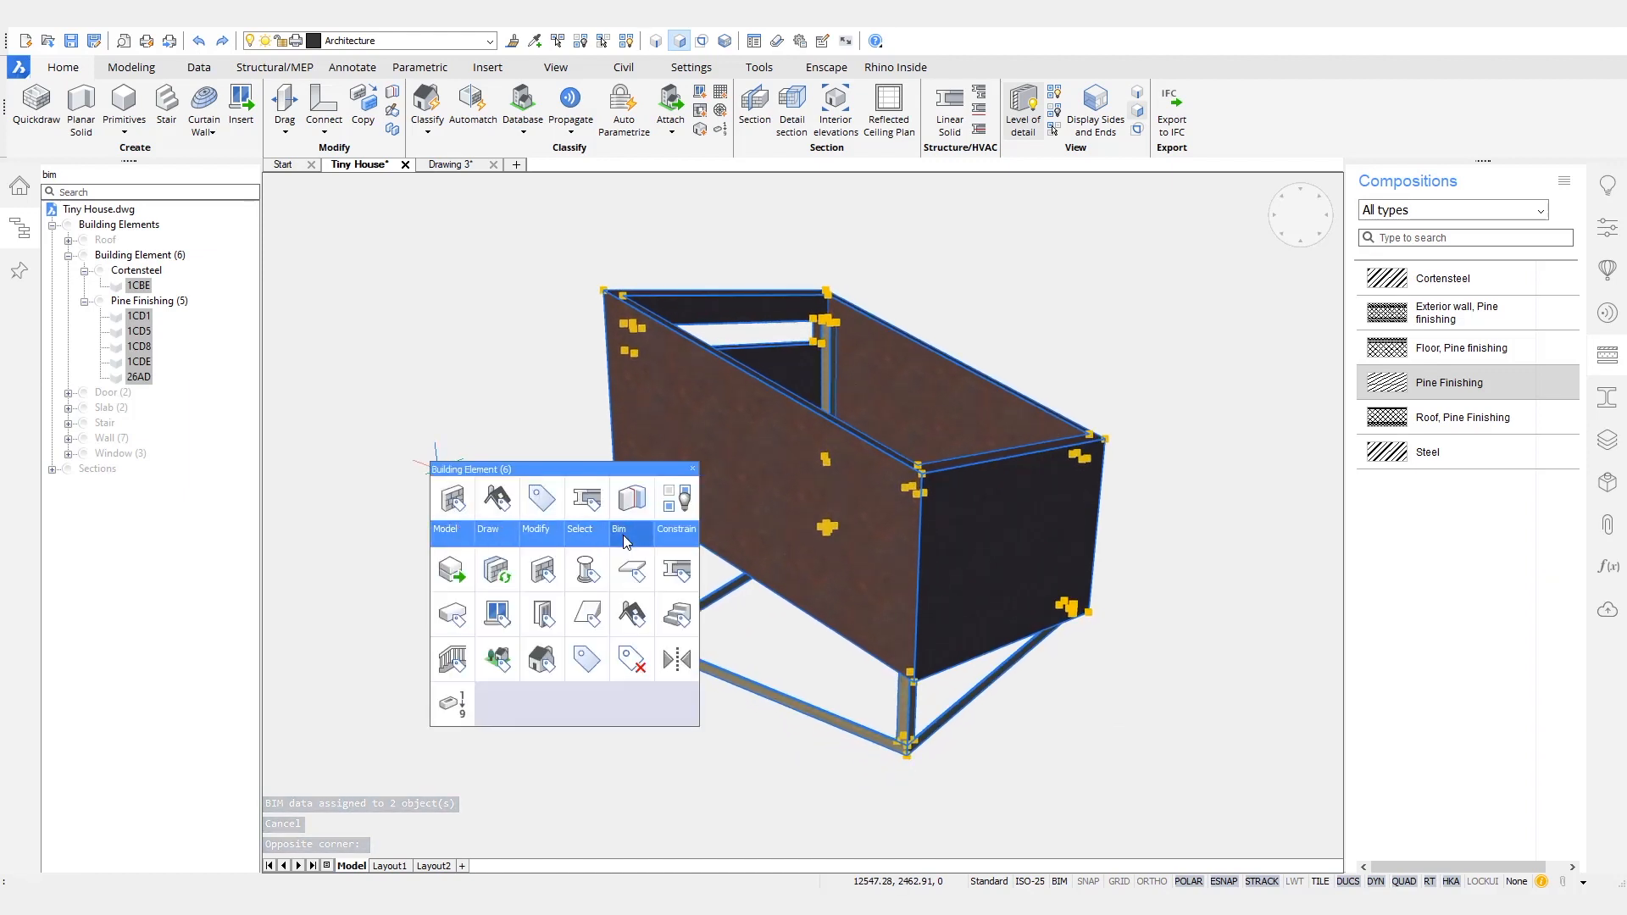
{"action": "left_click", "coordinate": [587, 661]}
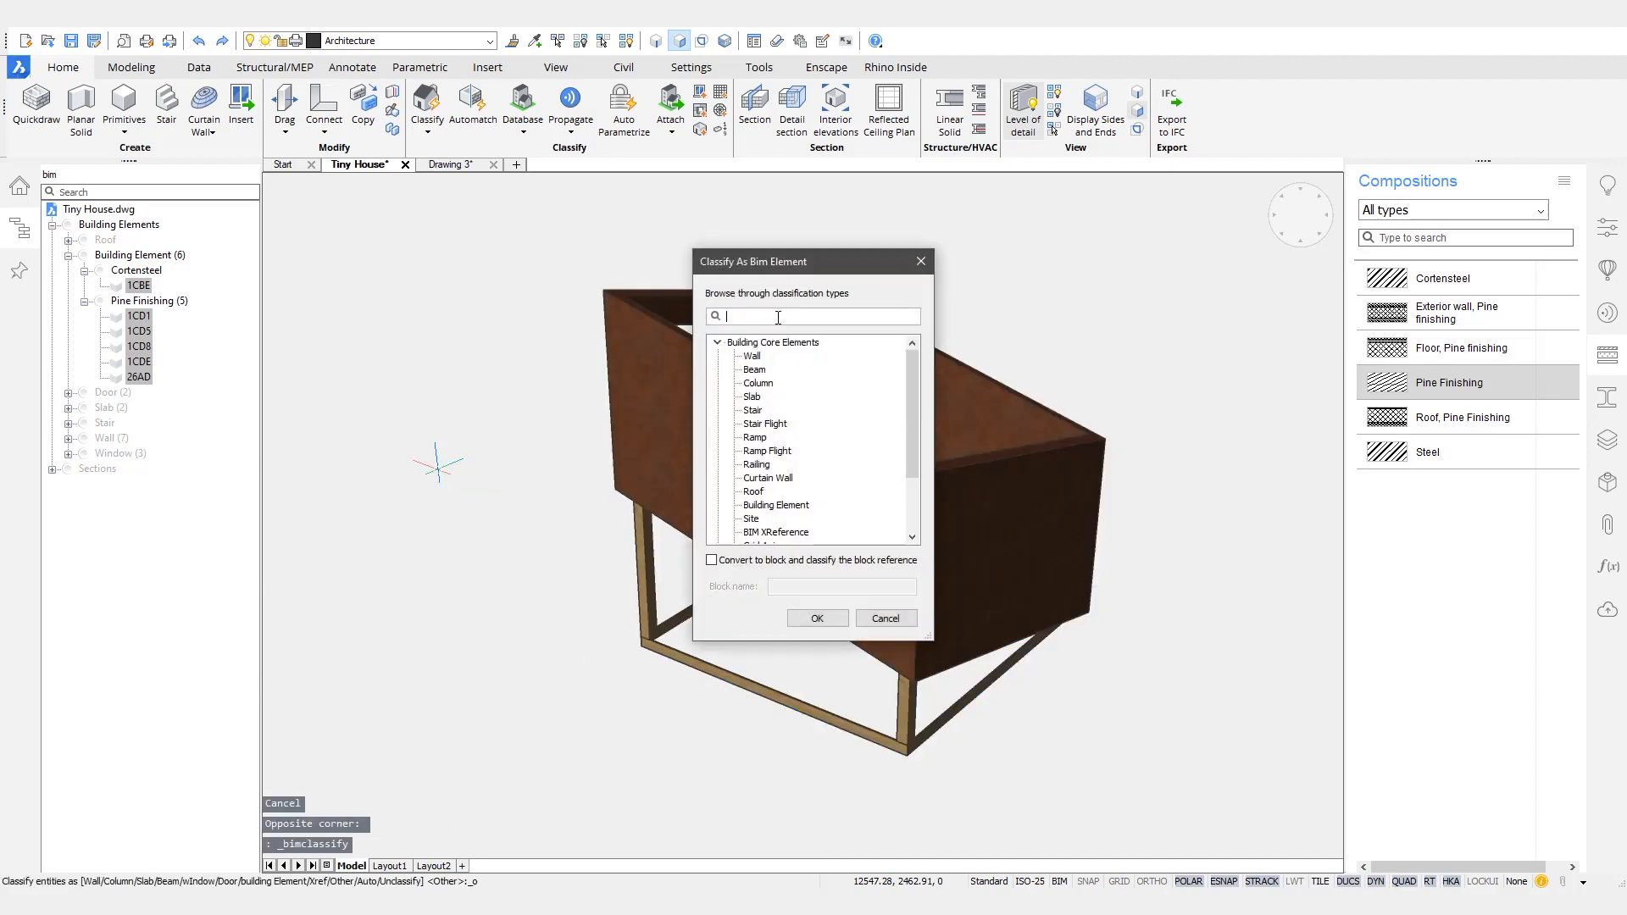
{"action": "type", "text": "cov"}
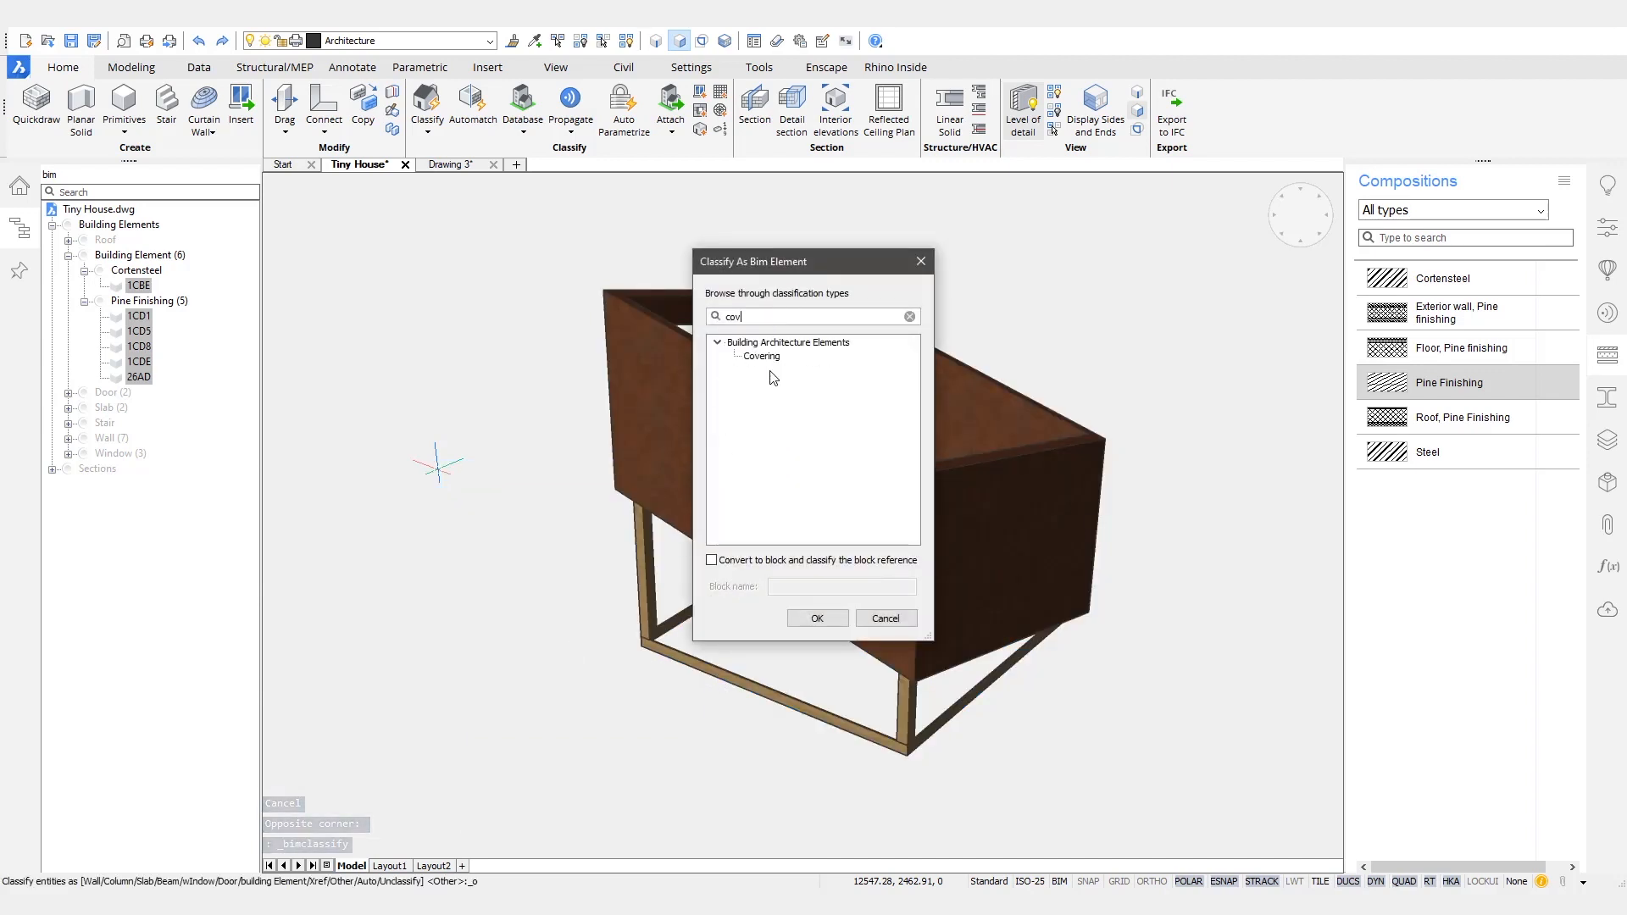
{"action": "left_click", "coordinate": [761, 356]}
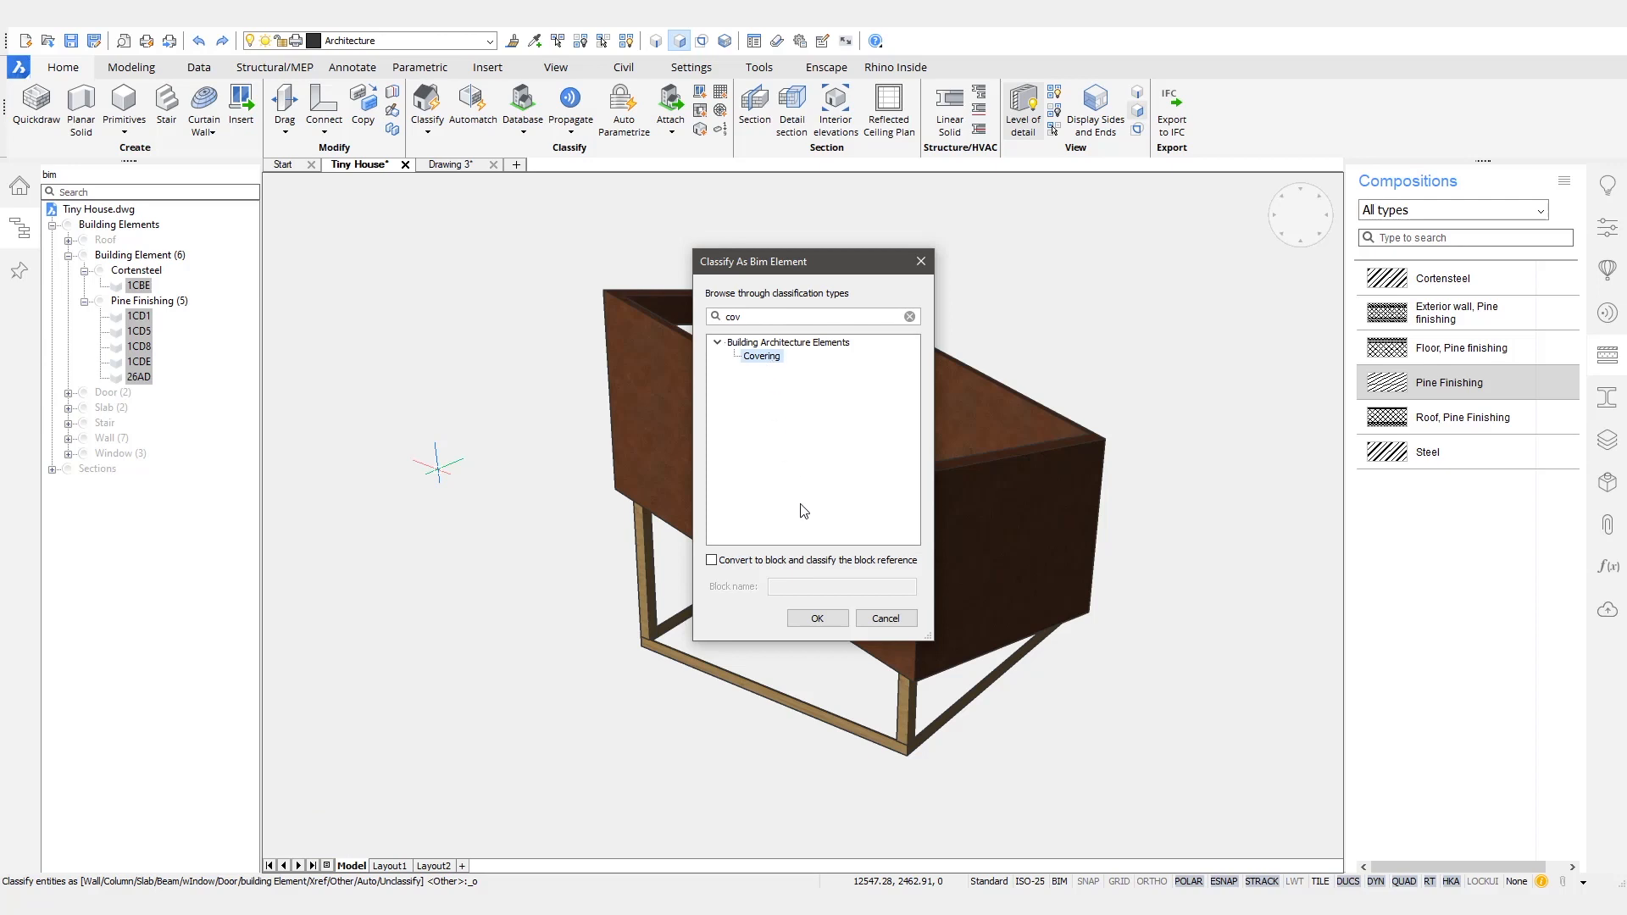
{"action": "left_click", "coordinate": [816, 618]}
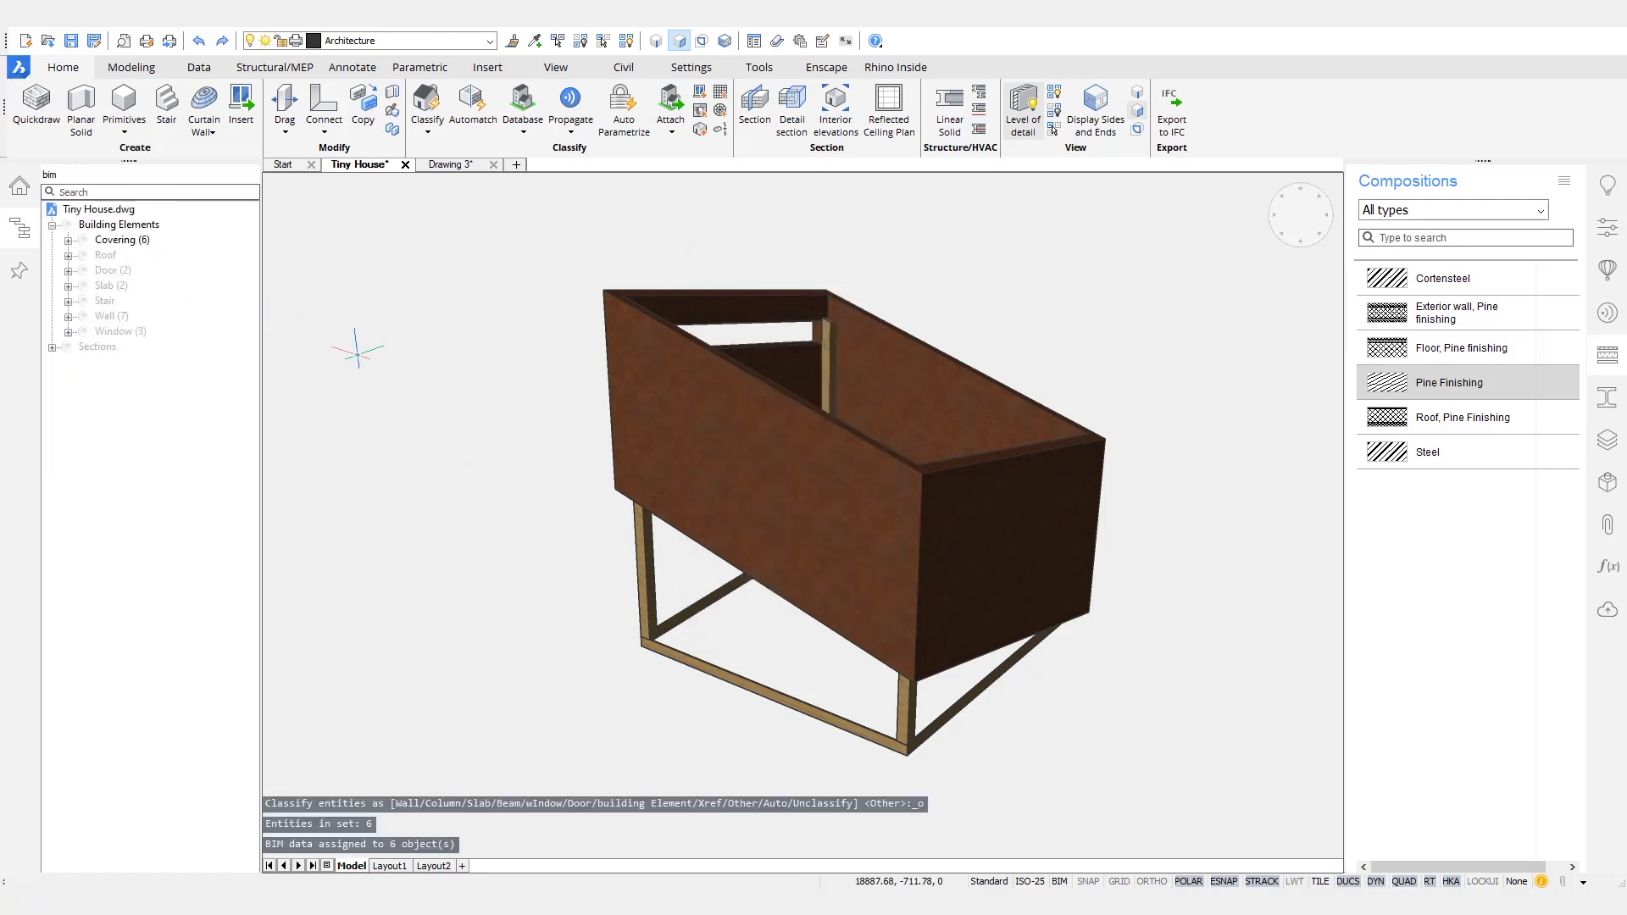
- Unisolate all hidden objects and run Bimify on the whole tiny house model
{"action": "right_click", "coordinate": [358, 354]}
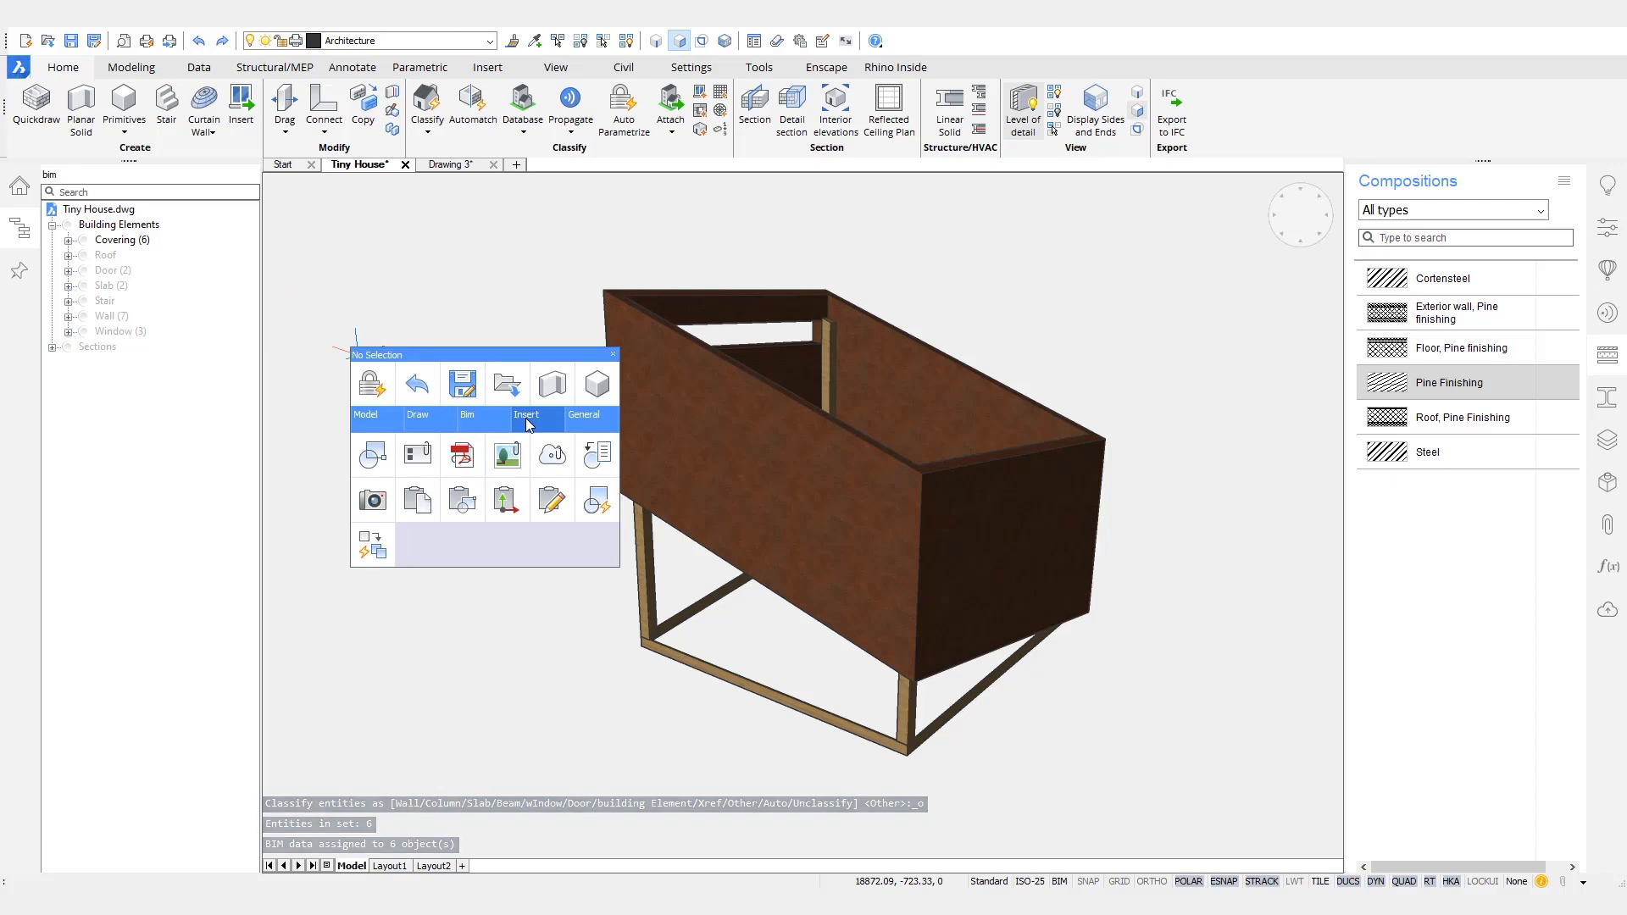
{"action": "left_click", "coordinate": [603, 462]}
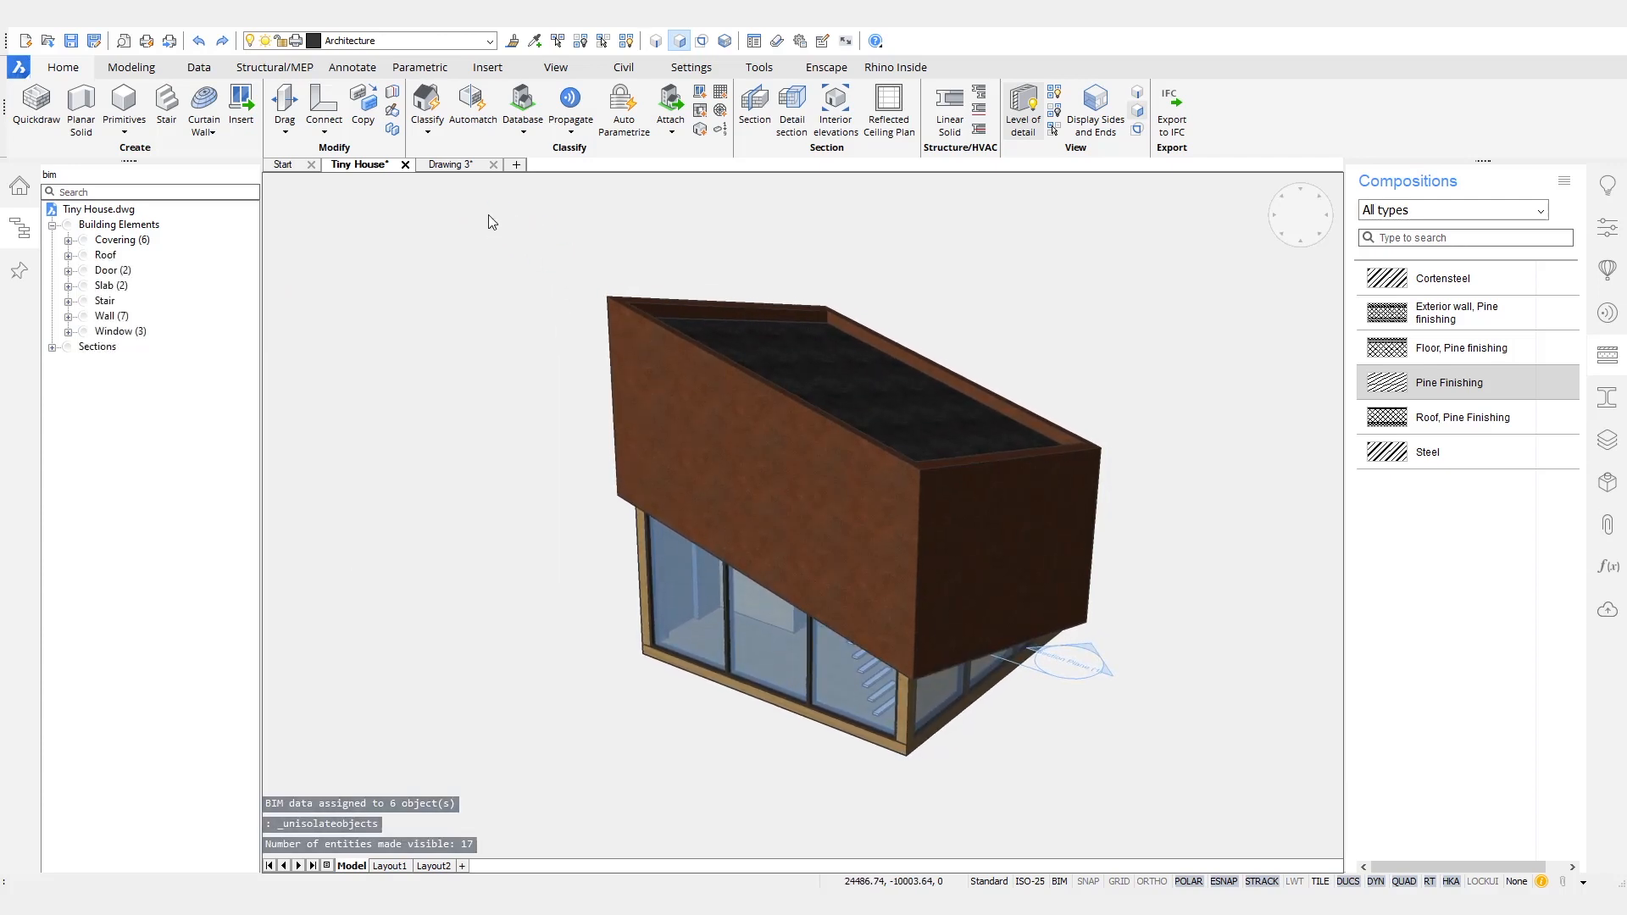
{"action": "scroll", "coordinate": [487, 220], "scroll_direction": "down", "scroll_amount": 2}
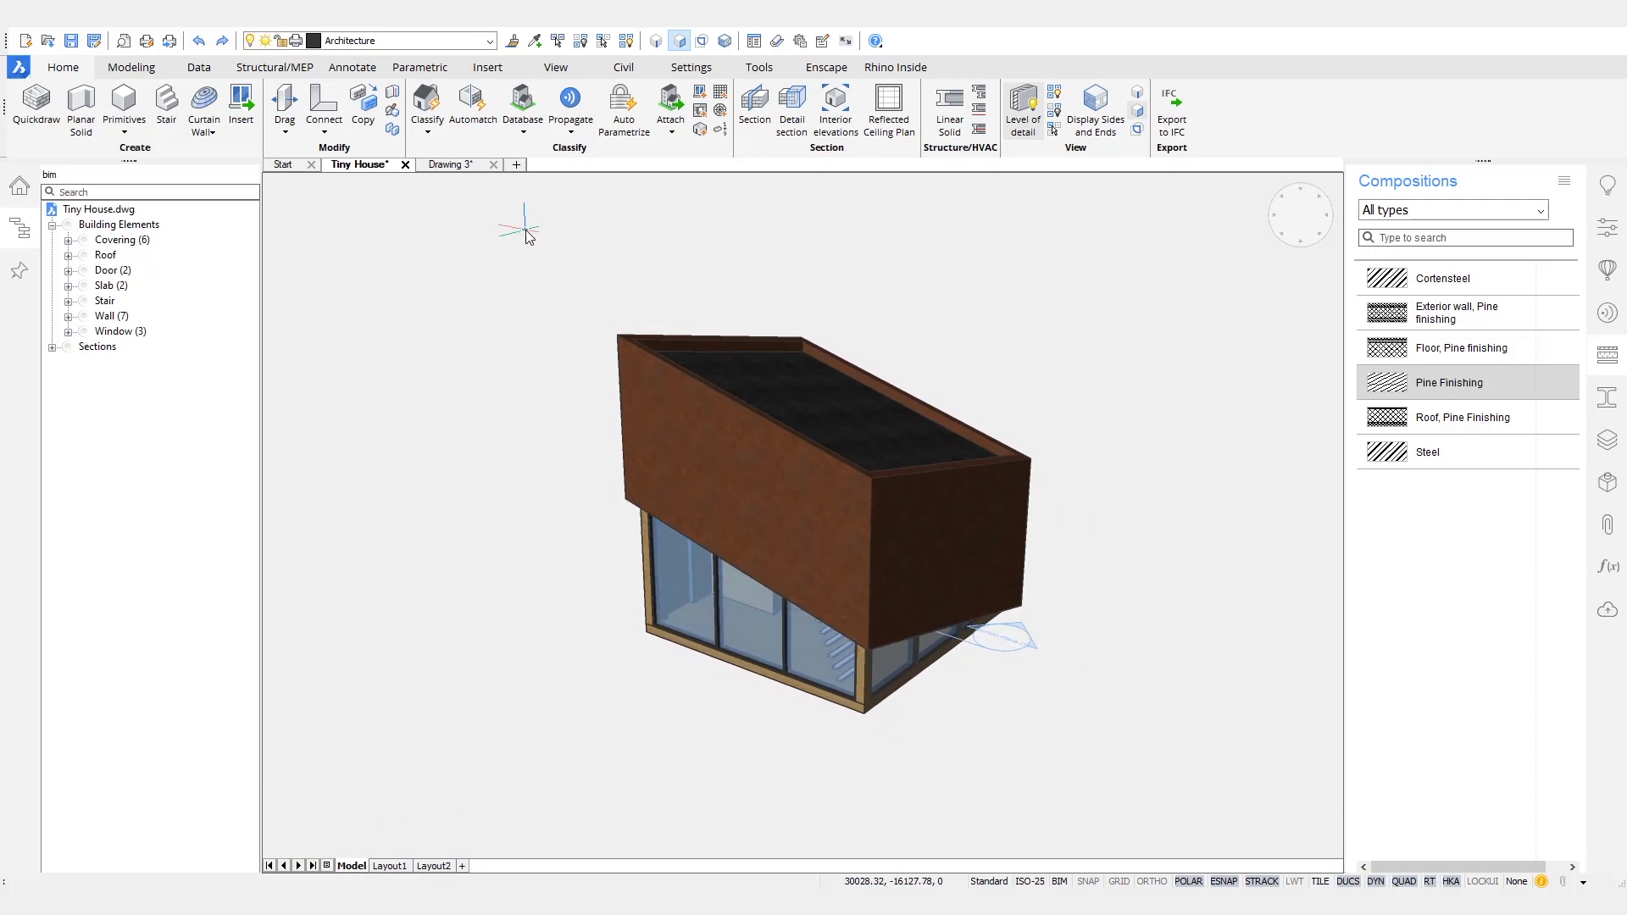
{"action": "left_click", "coordinate": [426, 136]}
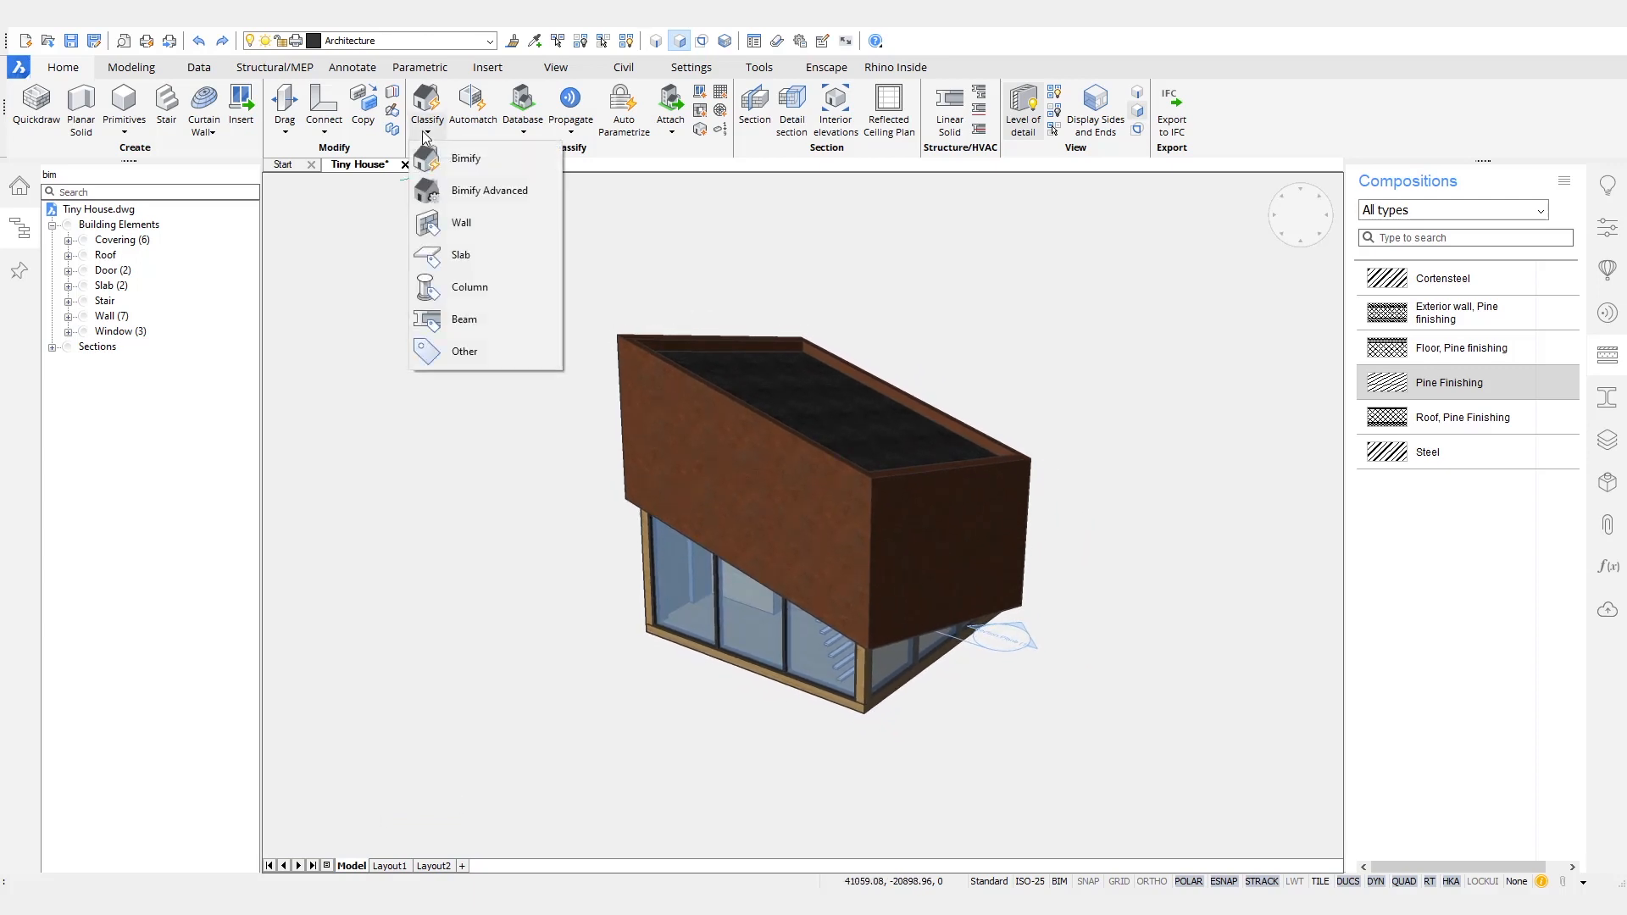
{"action": "left_click", "coordinate": [478, 159]}
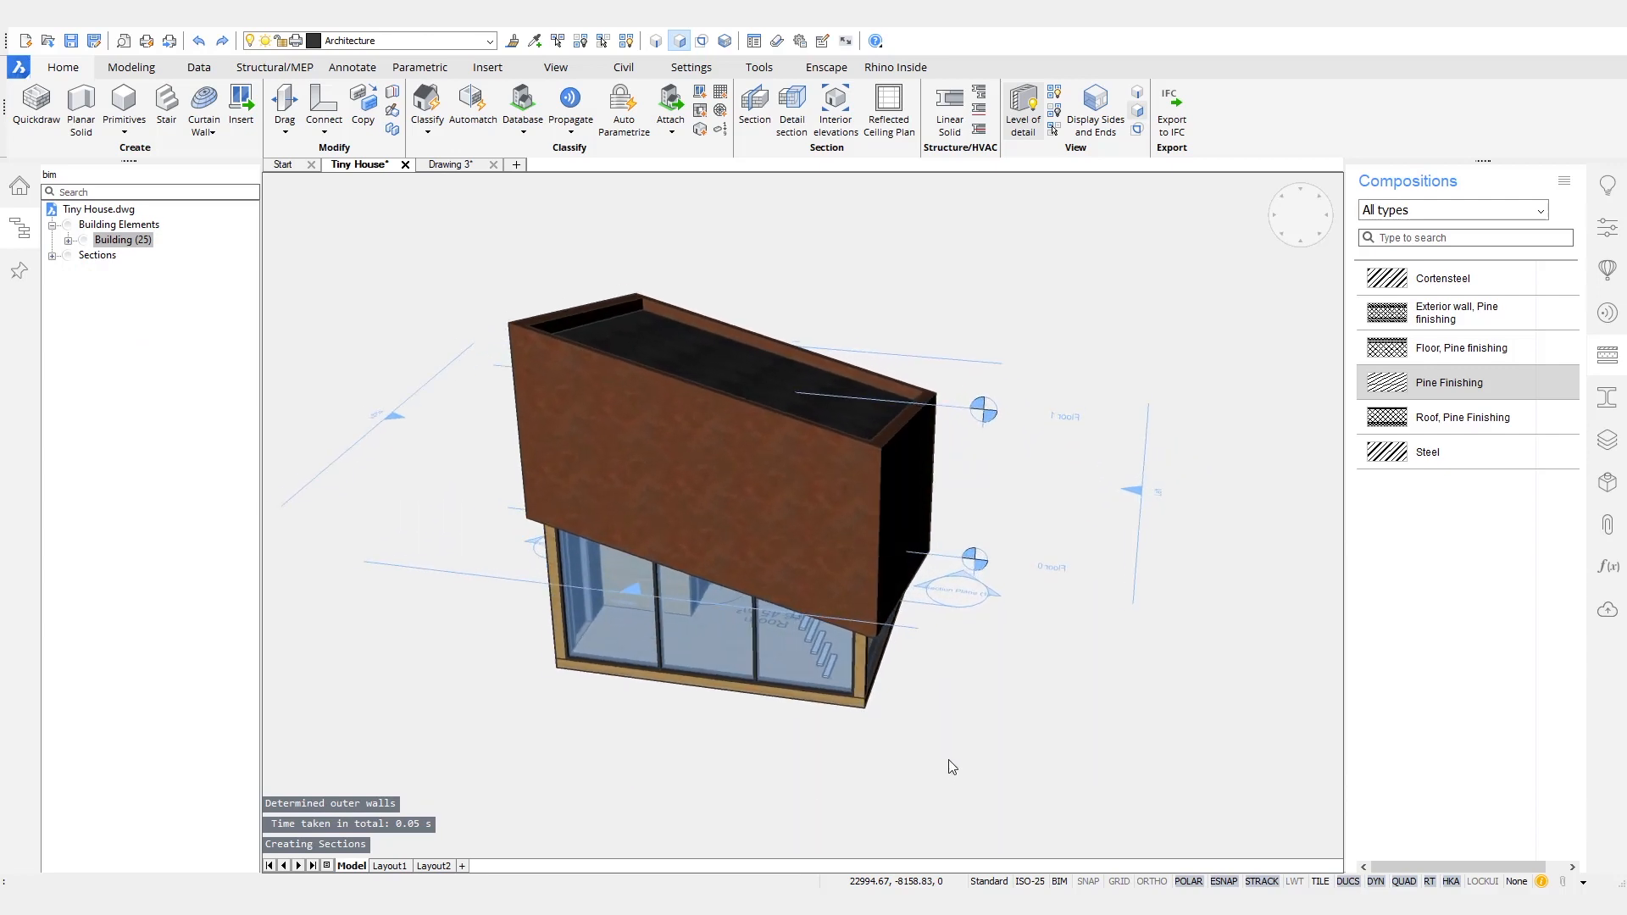
- Rename the vertical section plane through the house as Section AA
{"action": "left_click", "coordinate": [52, 255]}
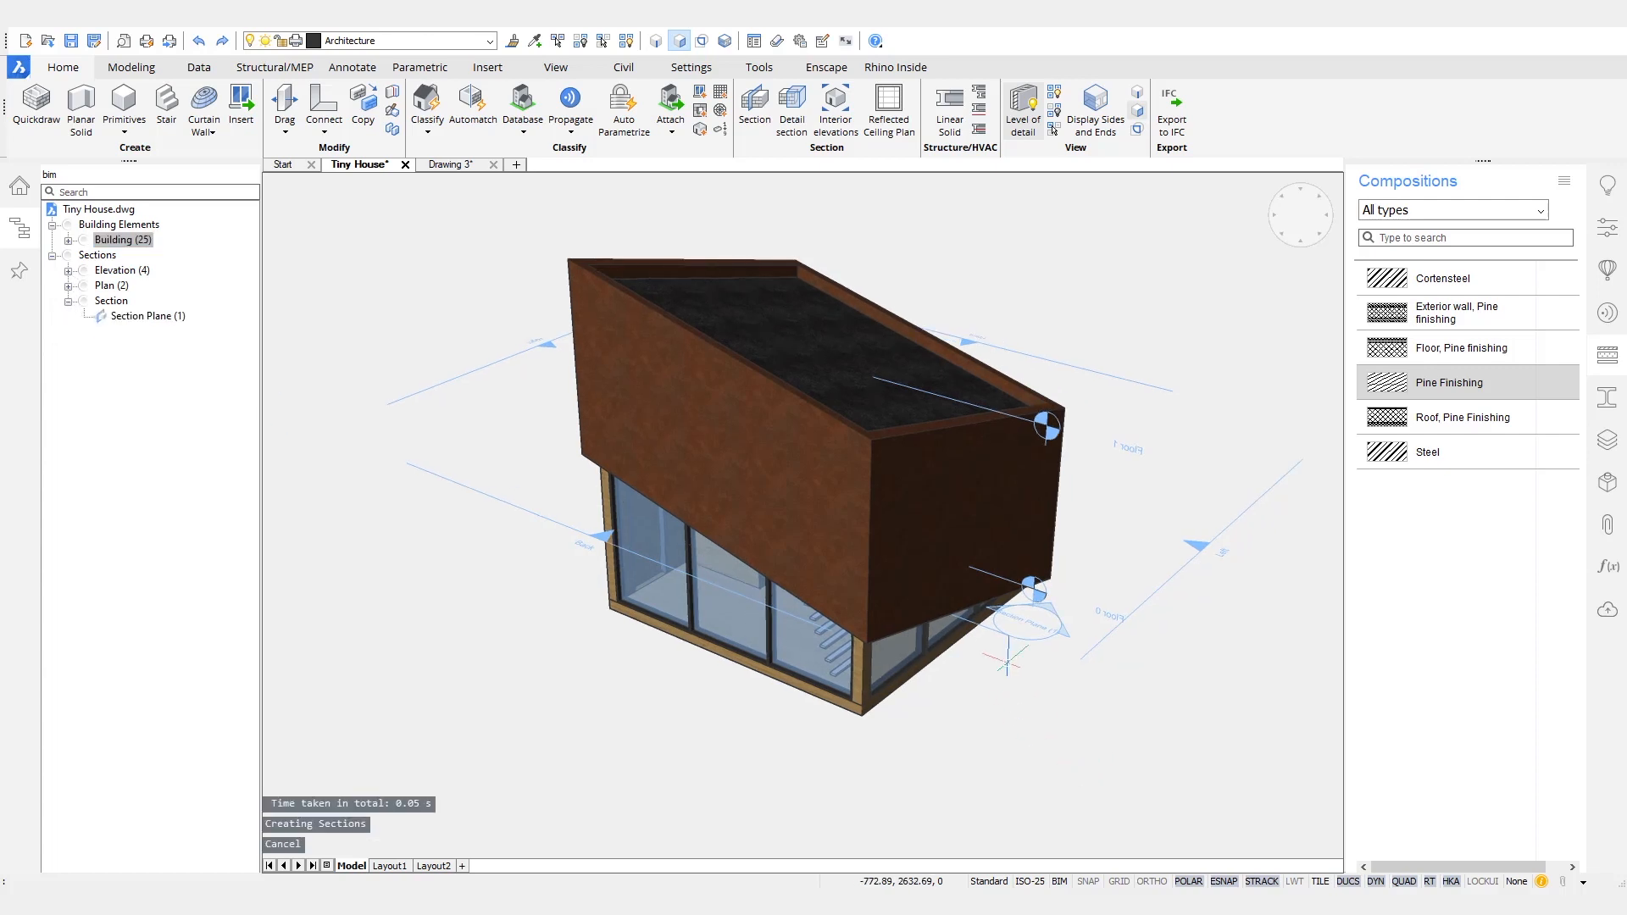
{"action": "mouse_move", "coordinate": [997, 629]}
{"action": "left_click", "coordinate": [1140, 659]}
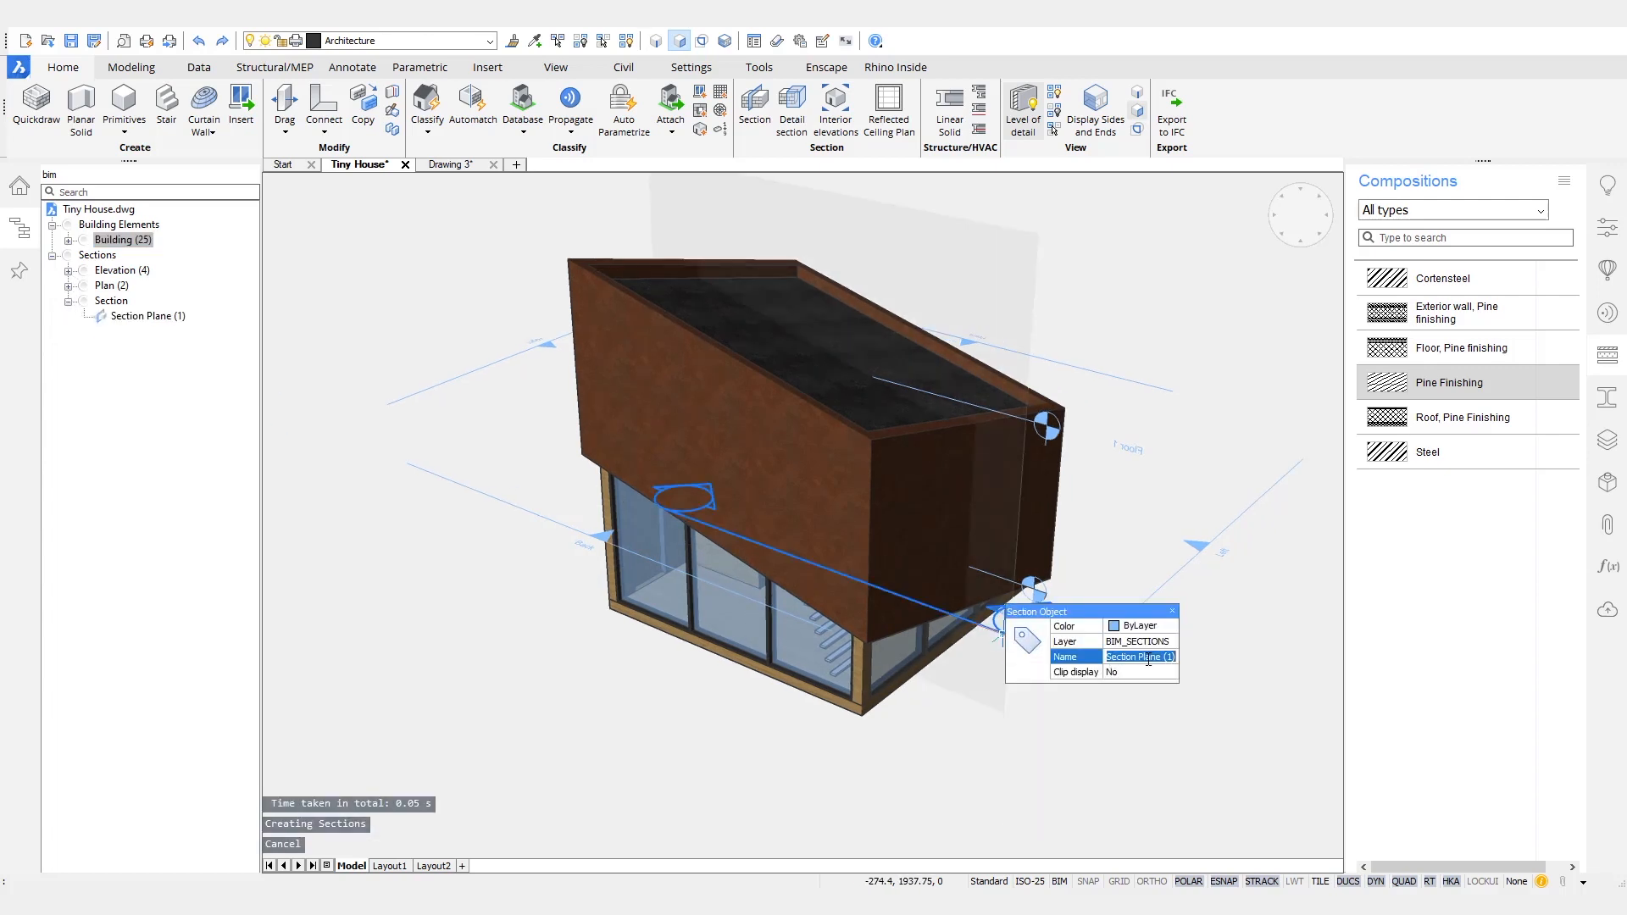
{"action": "type", "text": "Section AA"}
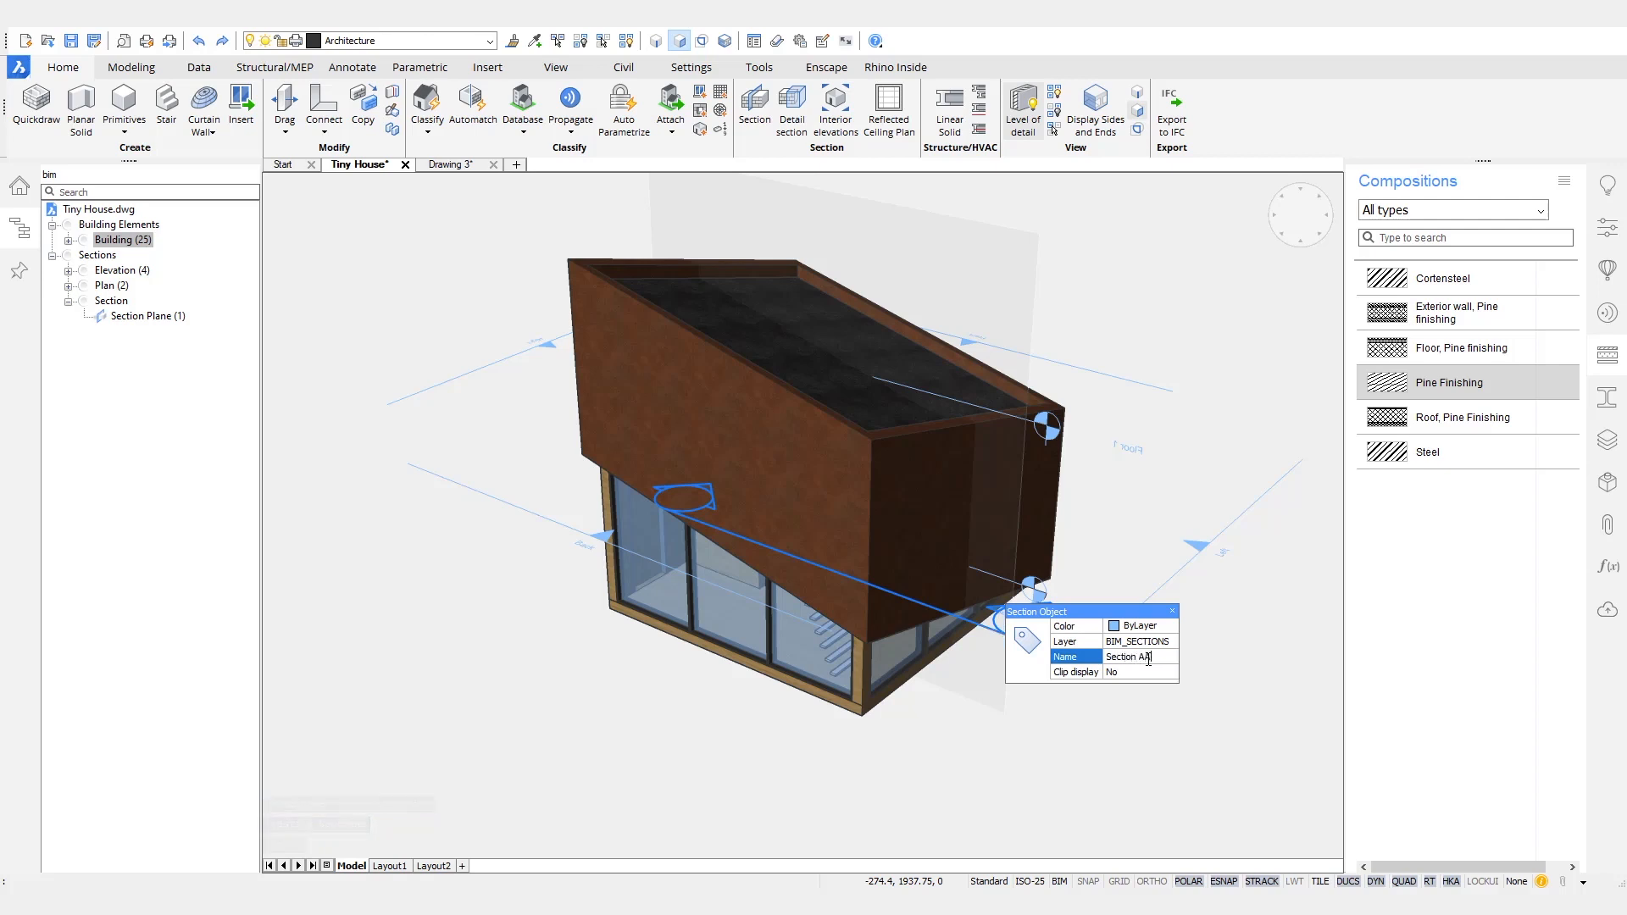
{"action": "key", "text": "Return"}
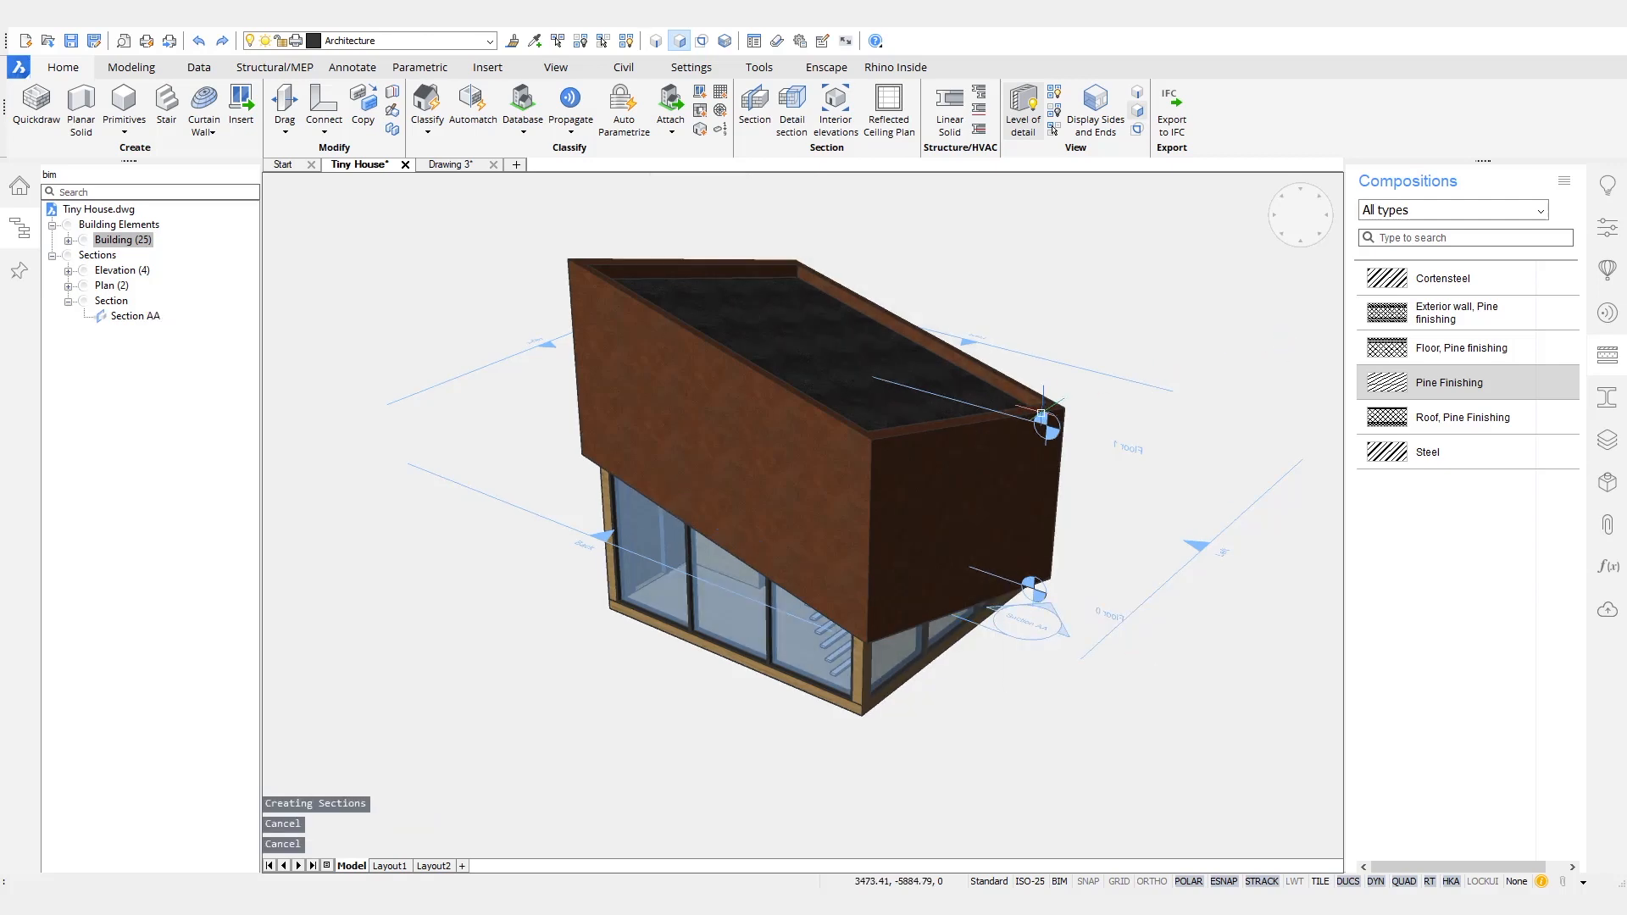
- Turn on clip display for the Floor 1 plan section and move its plane down 1000 mm
{"action": "left_click", "coordinate": [1029, 437]}
{"action": "key", "text": "Escape"}
{"action": "key", "text": "Escape"}
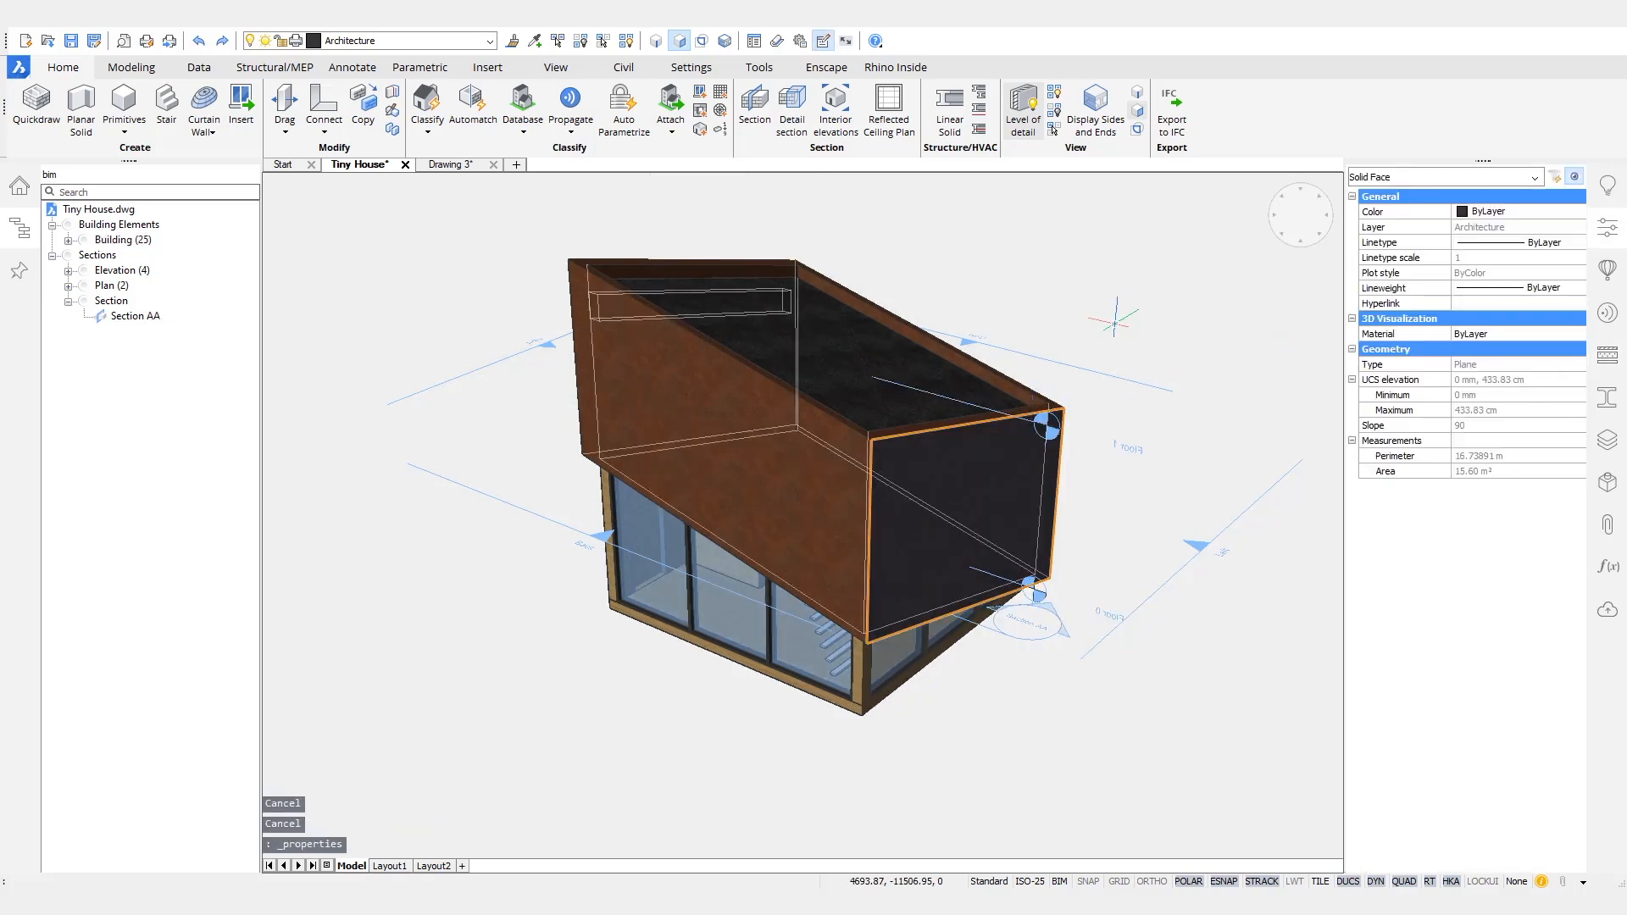
{"action": "left_click", "coordinate": [1008, 416]}
{"action": "double_click", "coordinate": [1009, 416]}
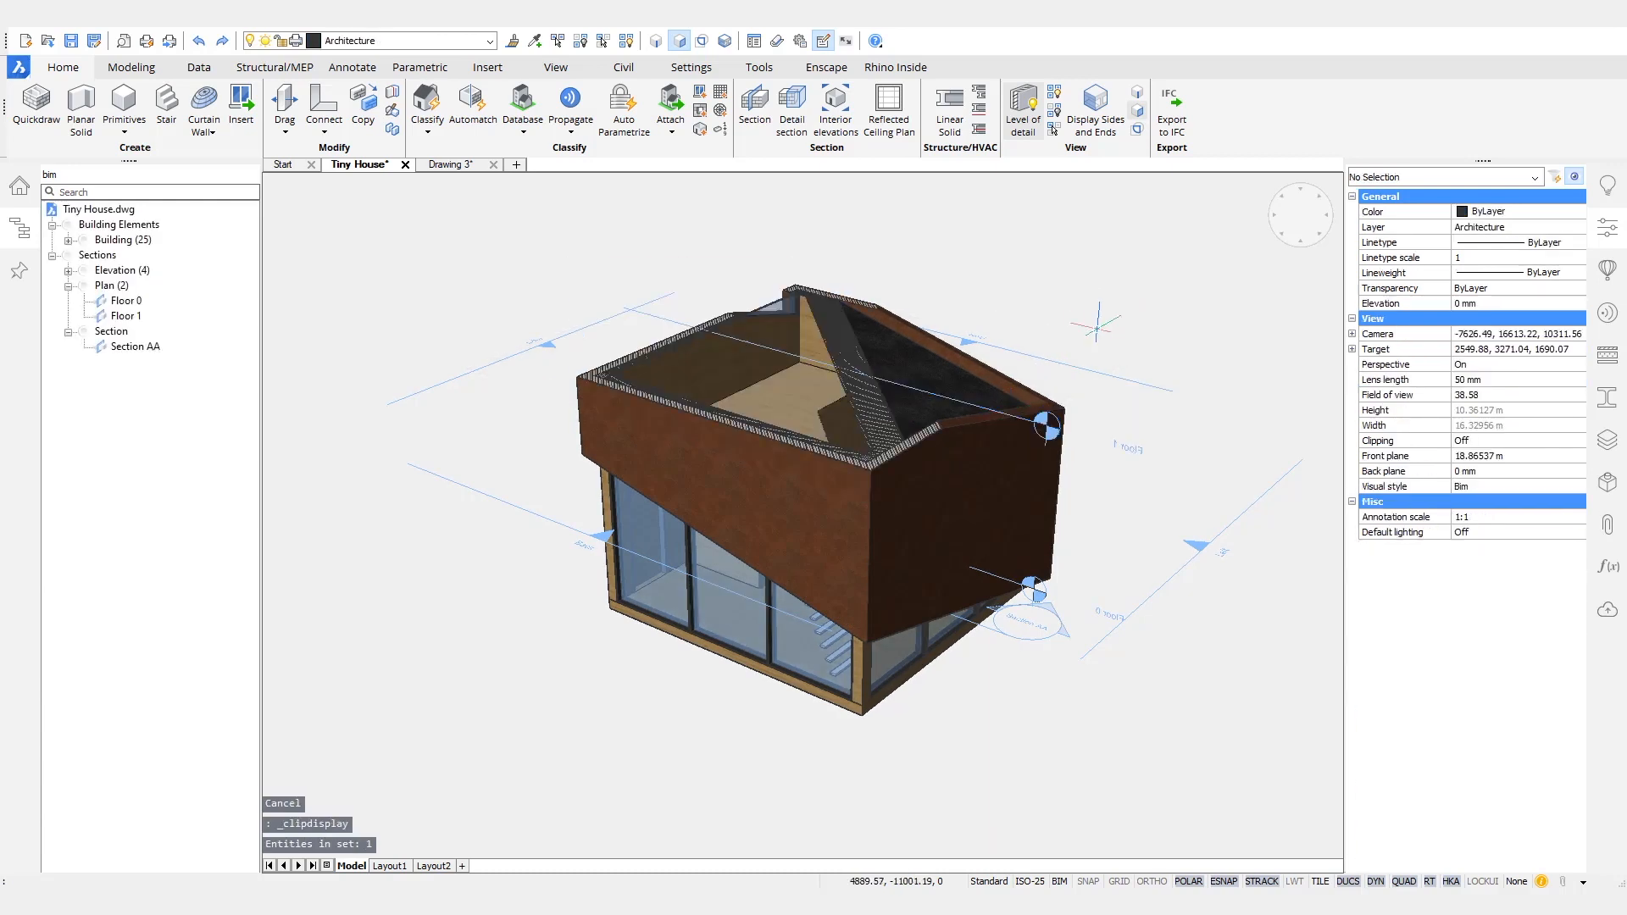
{"action": "left_click", "coordinate": [1012, 422]}
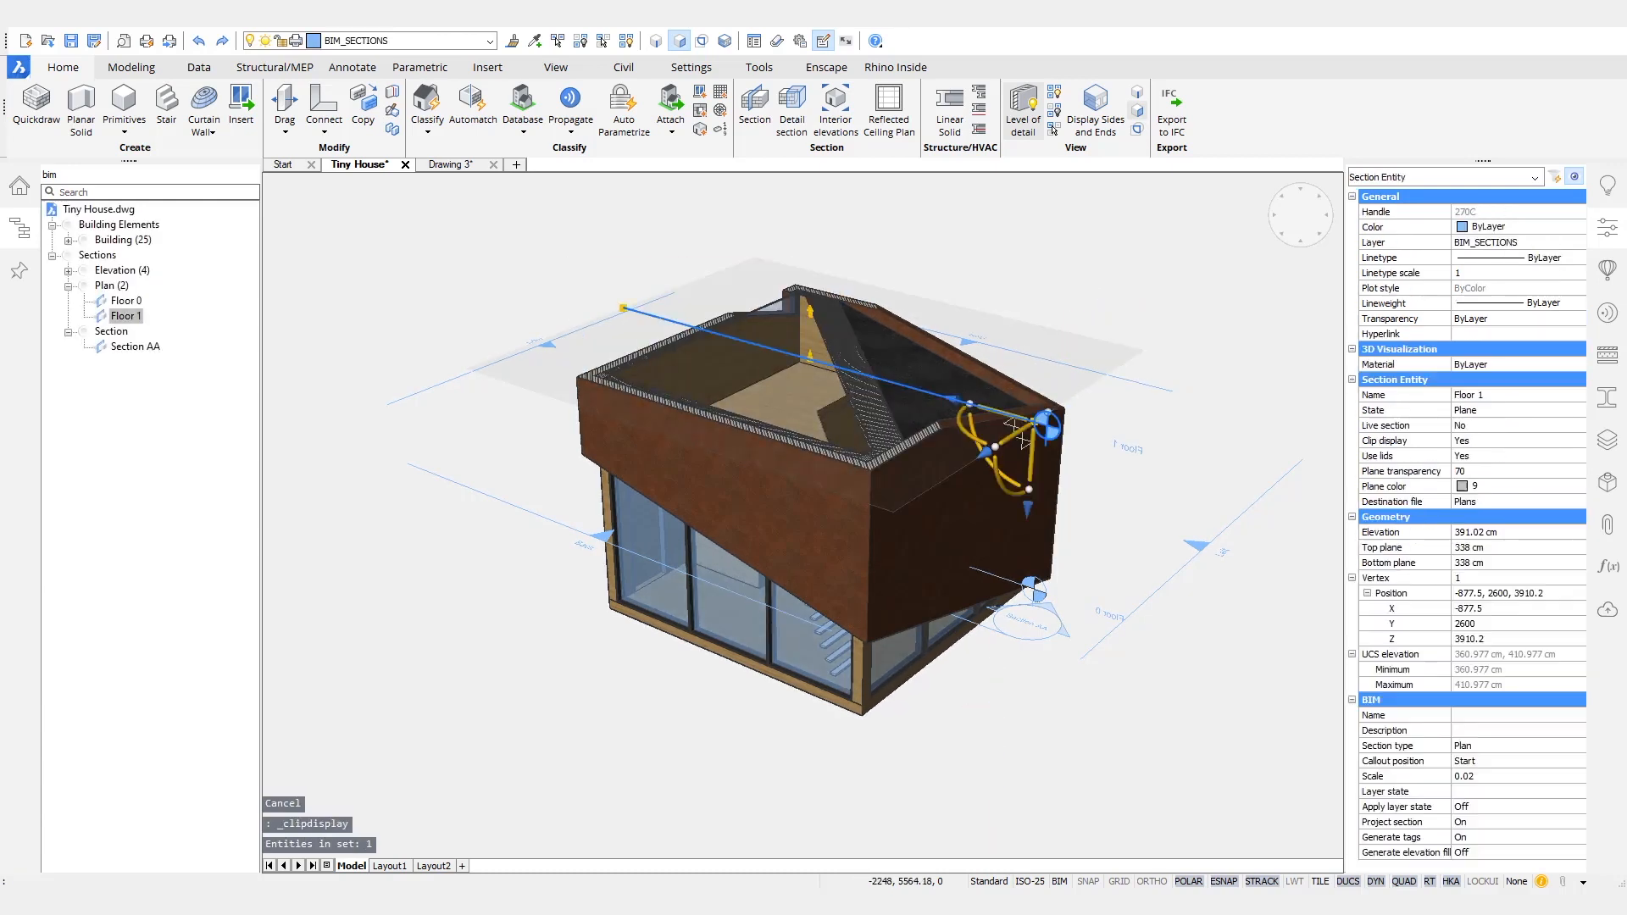
{"action": "scroll", "coordinate": [1081, 556], "scroll_direction": "up", "scroll_amount": 2}
{"action": "left_click", "coordinate": [1062, 452]}
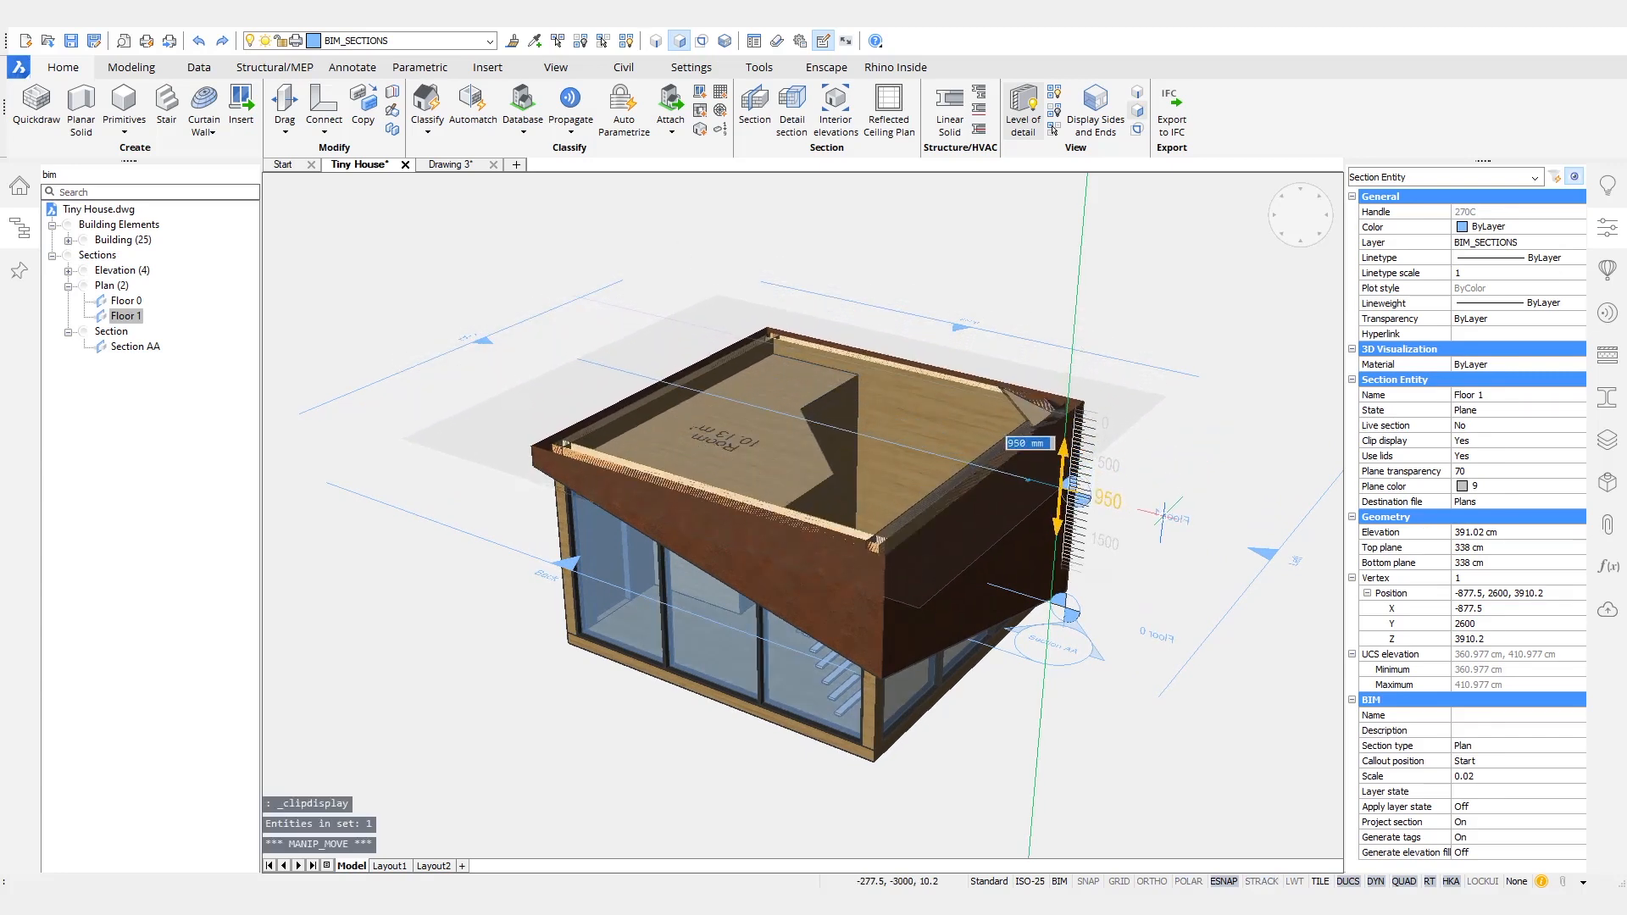
{"action": "key", "text": "Return"}
{"action": "key", "text": "Escape"}
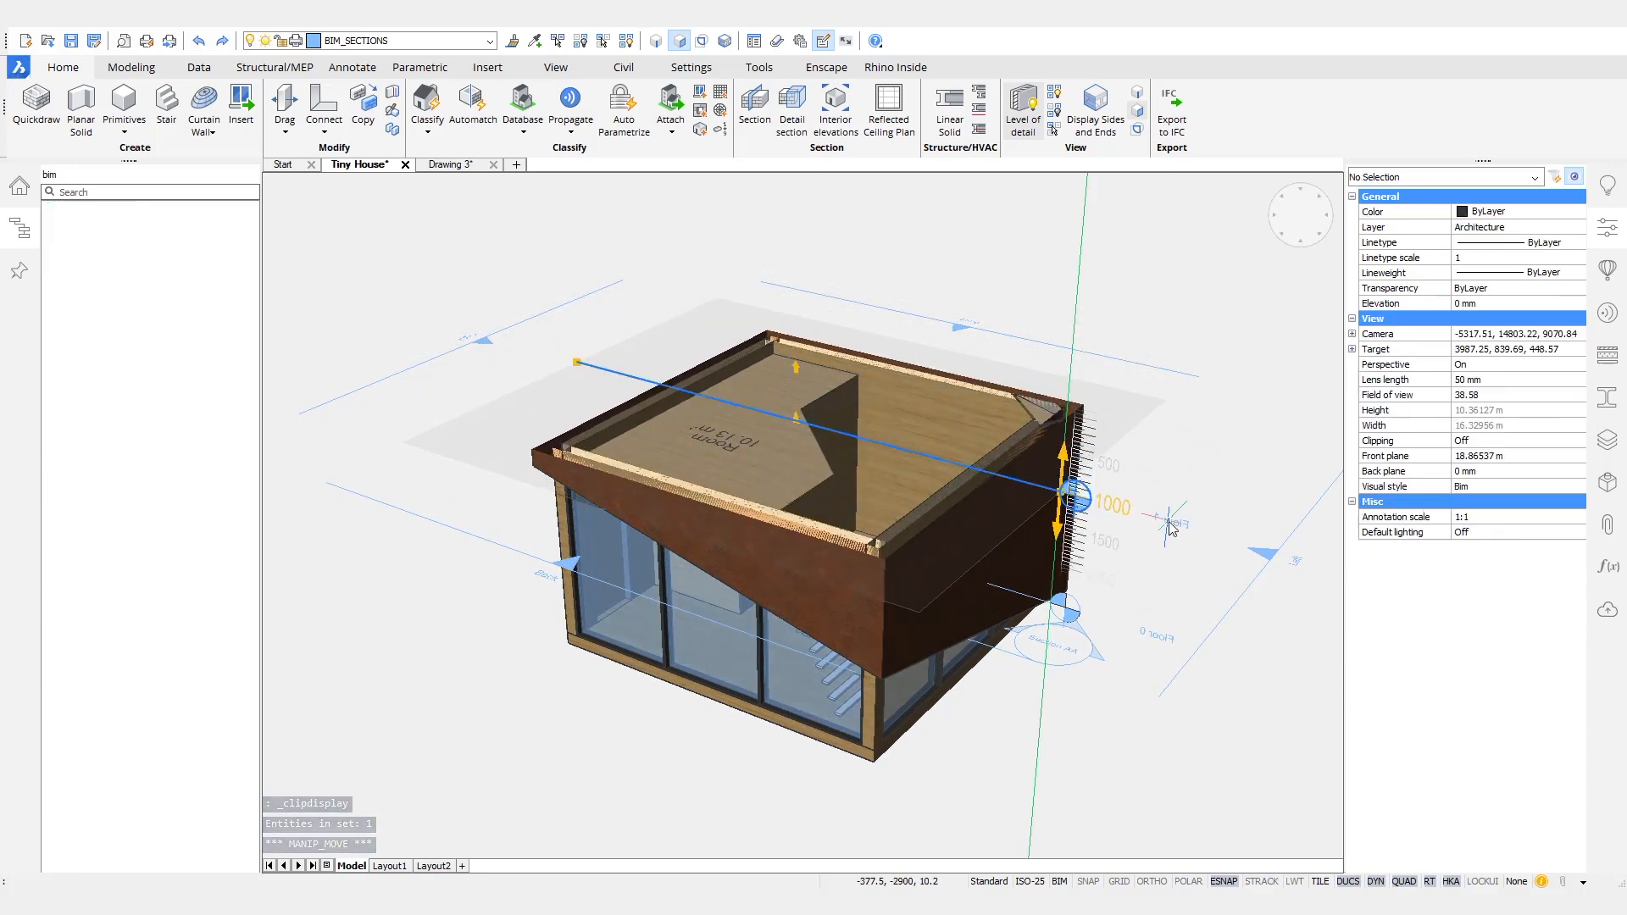
- Inspect the Floor 1 plan cut from above and turn off its clip display
{"action": "left_click", "coordinate": [1055, 131]}
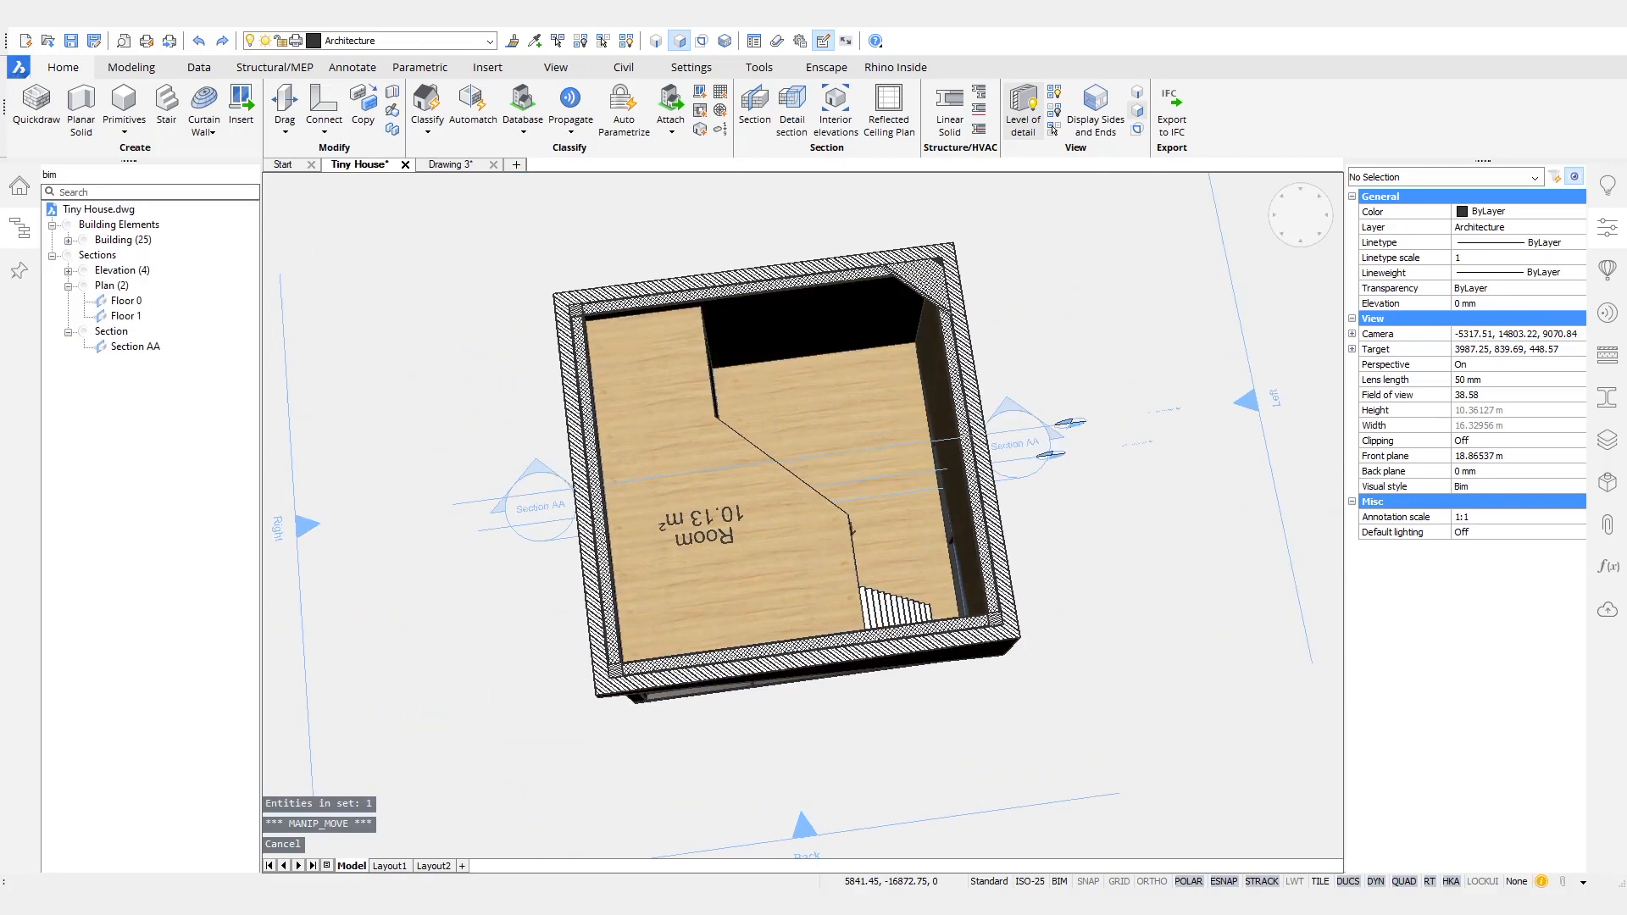
{"action": "left_click", "coordinate": [1055, 132]}
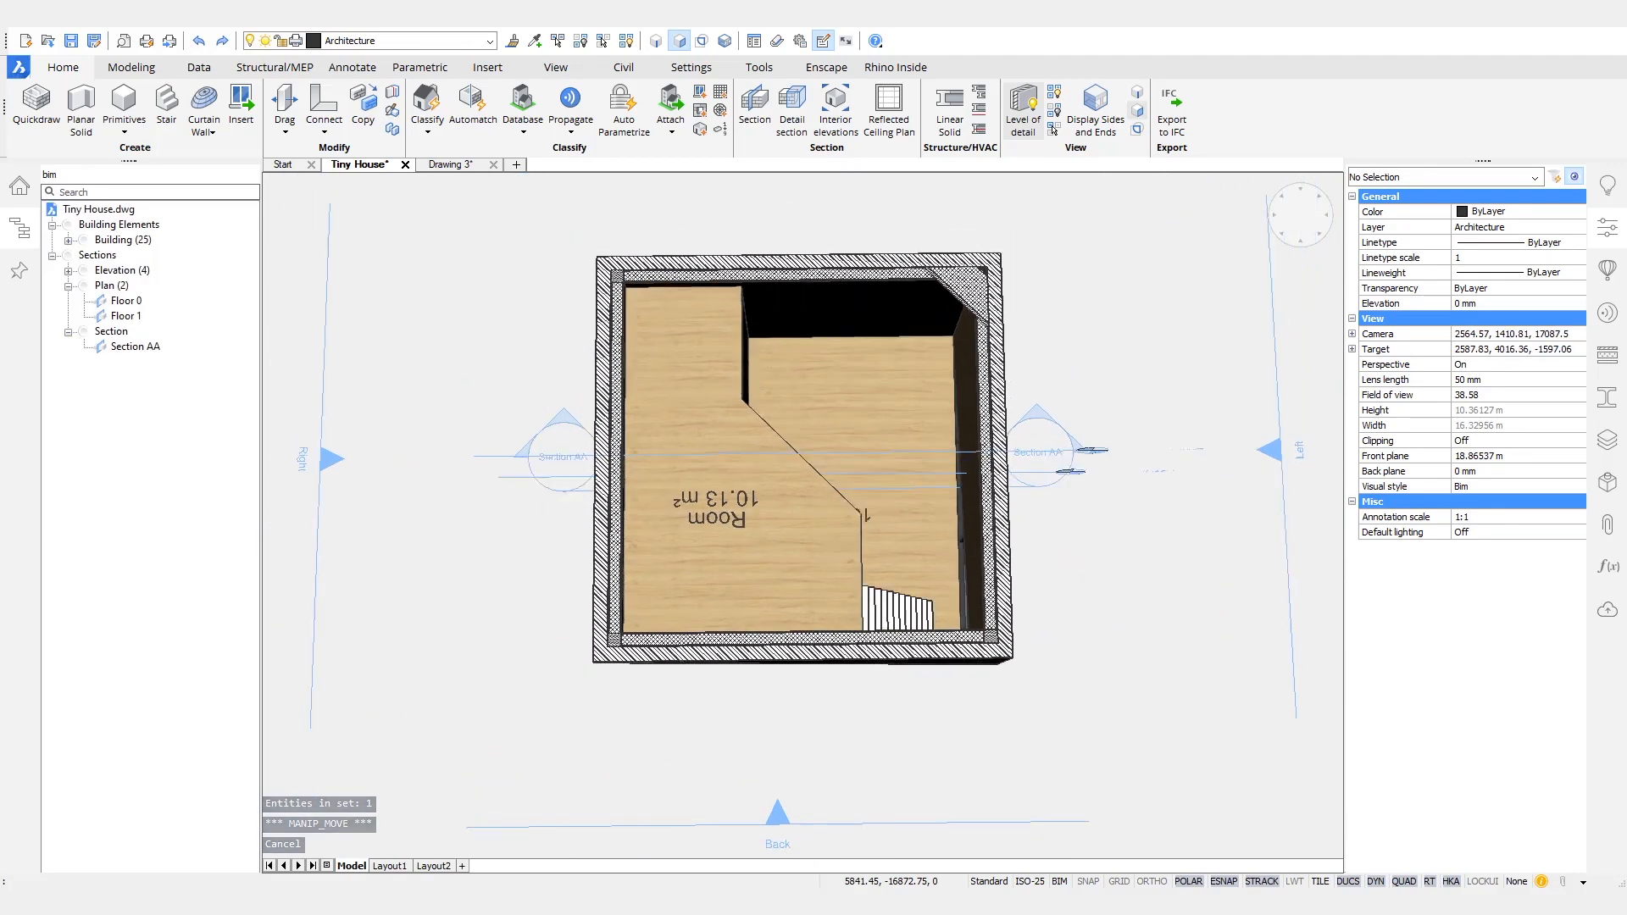
{"action": "left_click", "coordinate": [1055, 131]}
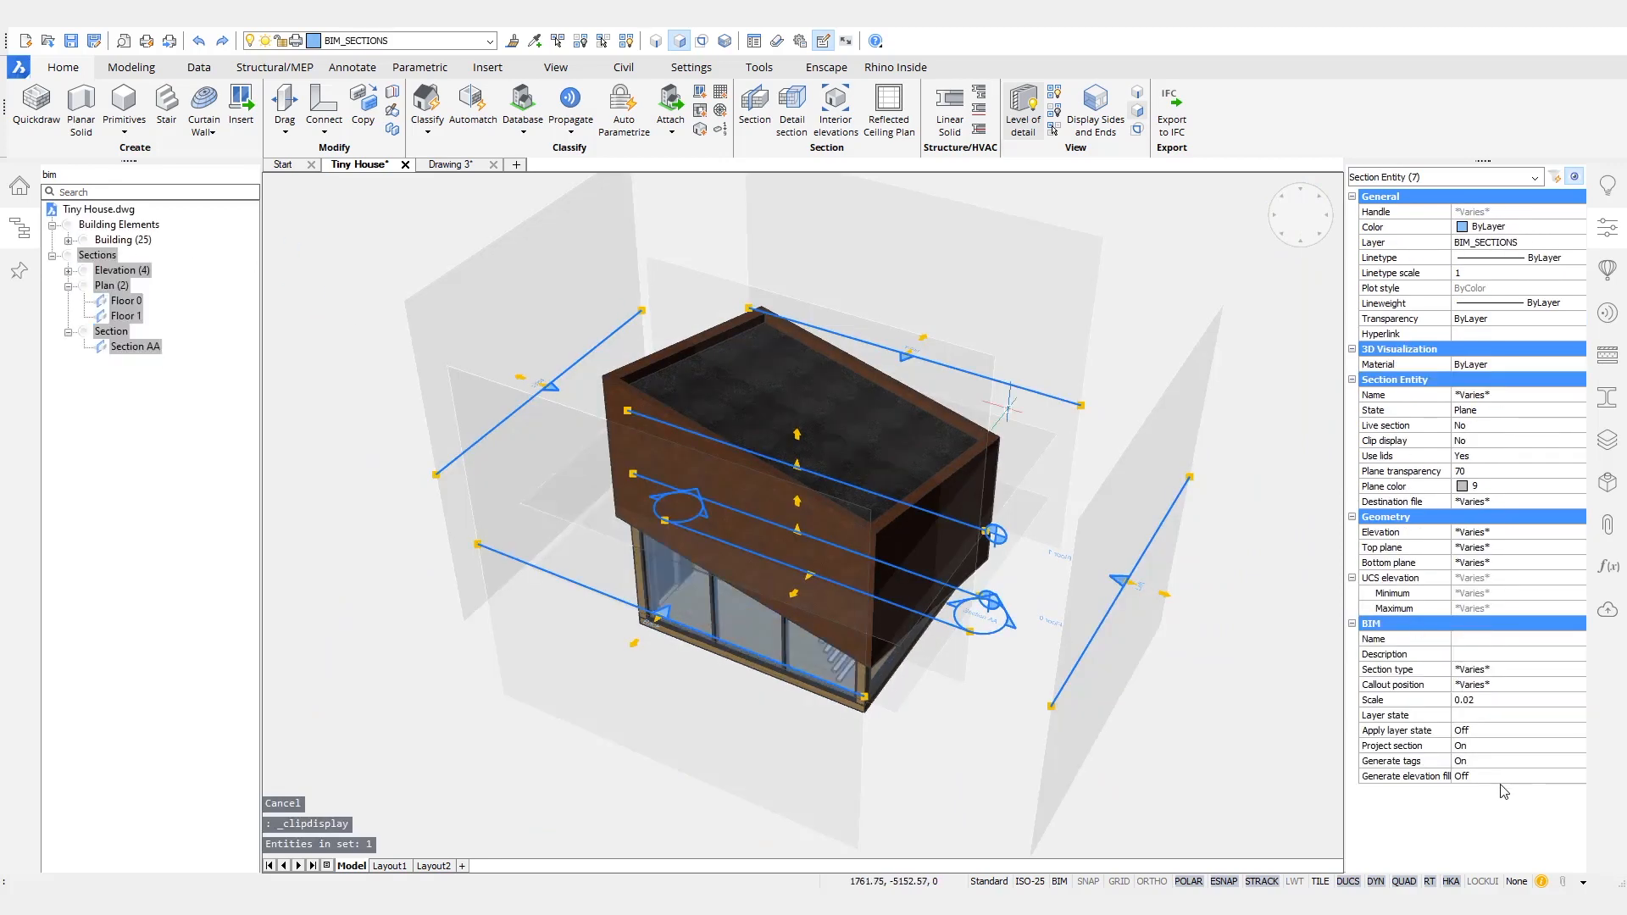
- Set Generate tags to Off for all elevation, plan and section planes
{"action": "left_click", "coordinate": [1498, 762]}
{"action": "left_click", "coordinate": [1500, 763]}
{"action": "left_click", "coordinate": [1475, 778]}
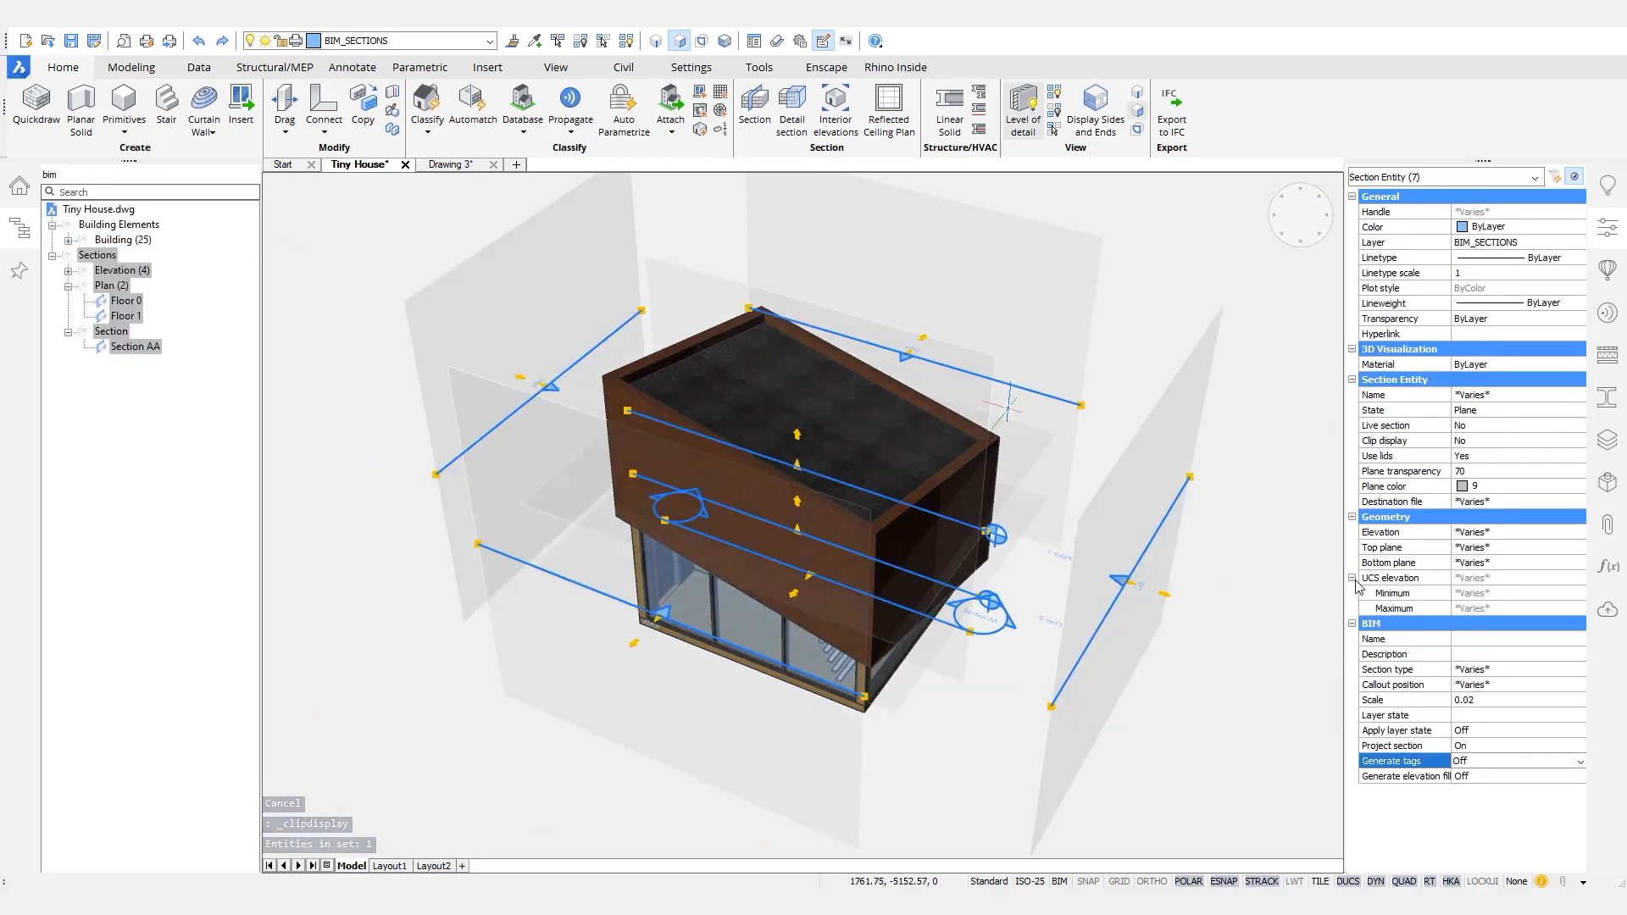
{"action": "key", "text": "Escape"}
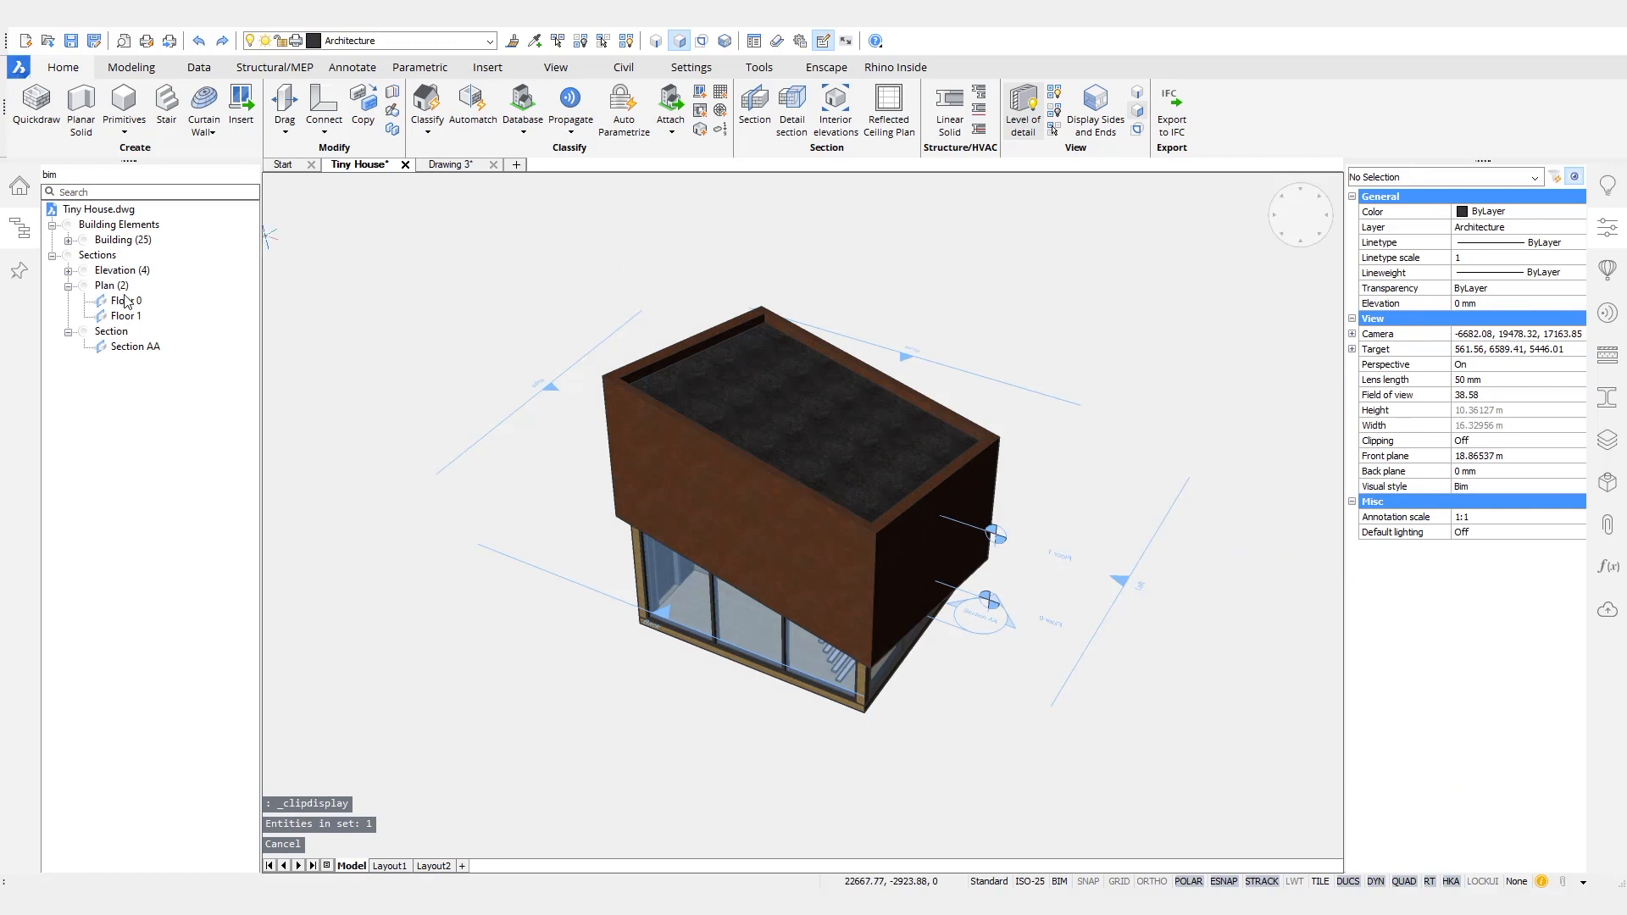
- Turn on elevation fill generation for the four elevation sections
{"action": "left_click", "coordinate": [116, 271]}
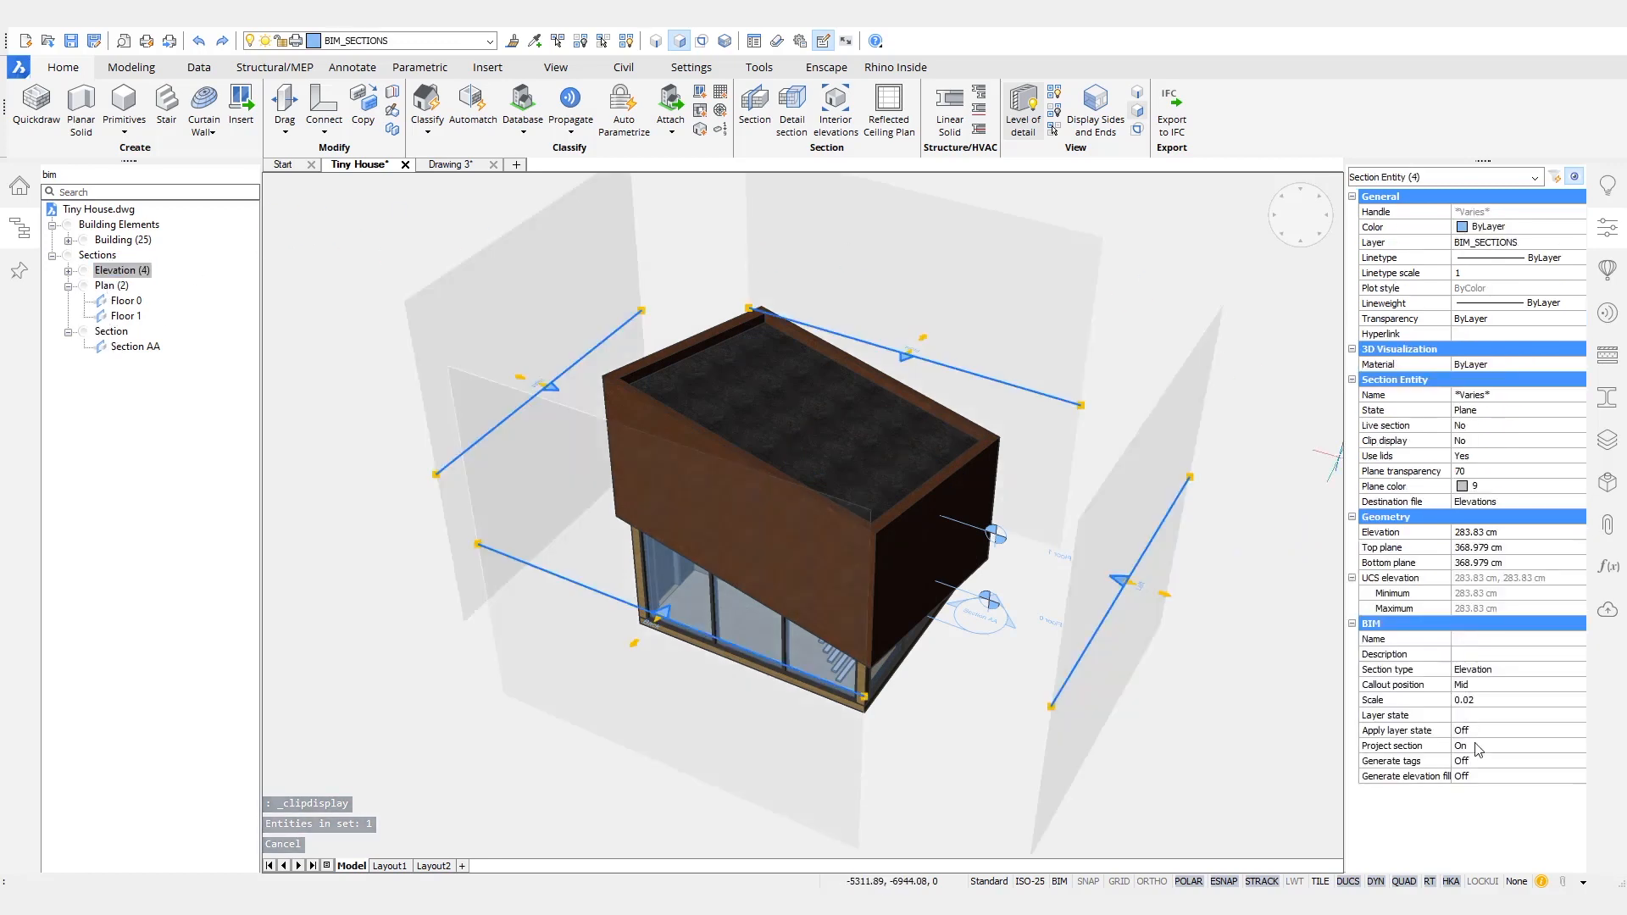
{"action": "left_click", "coordinate": [1498, 776]}
{"action": "left_click", "coordinate": [1499, 776]}
{"action": "left_click", "coordinate": [1483, 793]}
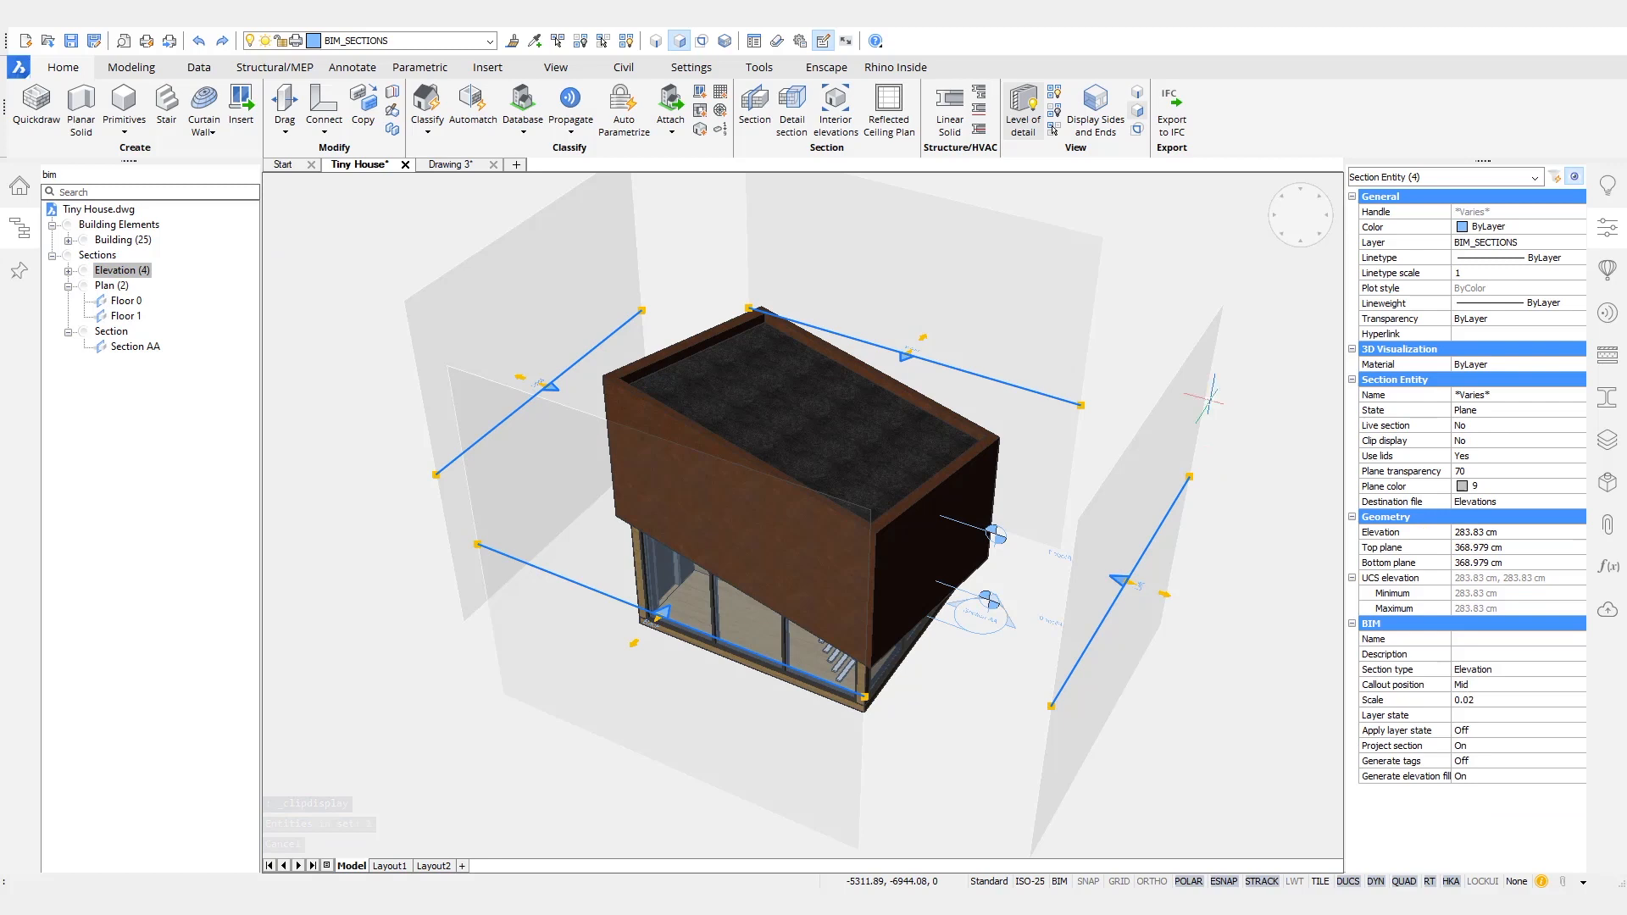
{"action": "key", "text": "Escape"}
- Save the Tiny House drawing and close Drawing 3
{"action": "middle_click_drag", "start_coordinate": [1219, 288], "coordinate": [1110, 241], "text": "shift"}
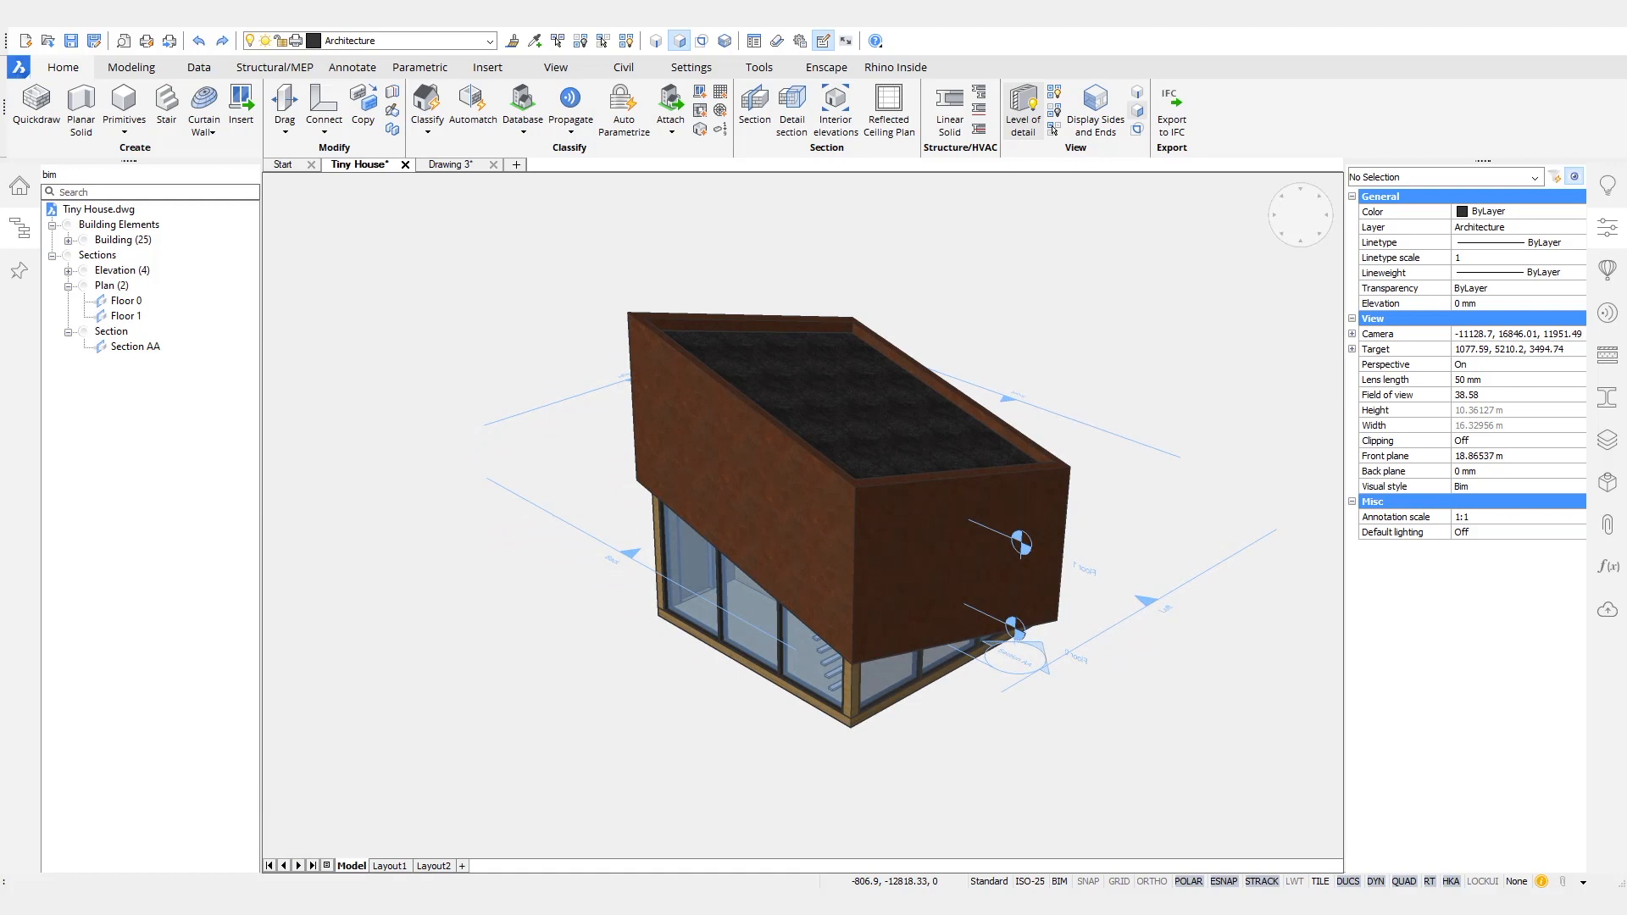
{"action": "key", "text": "ctrl+s"}
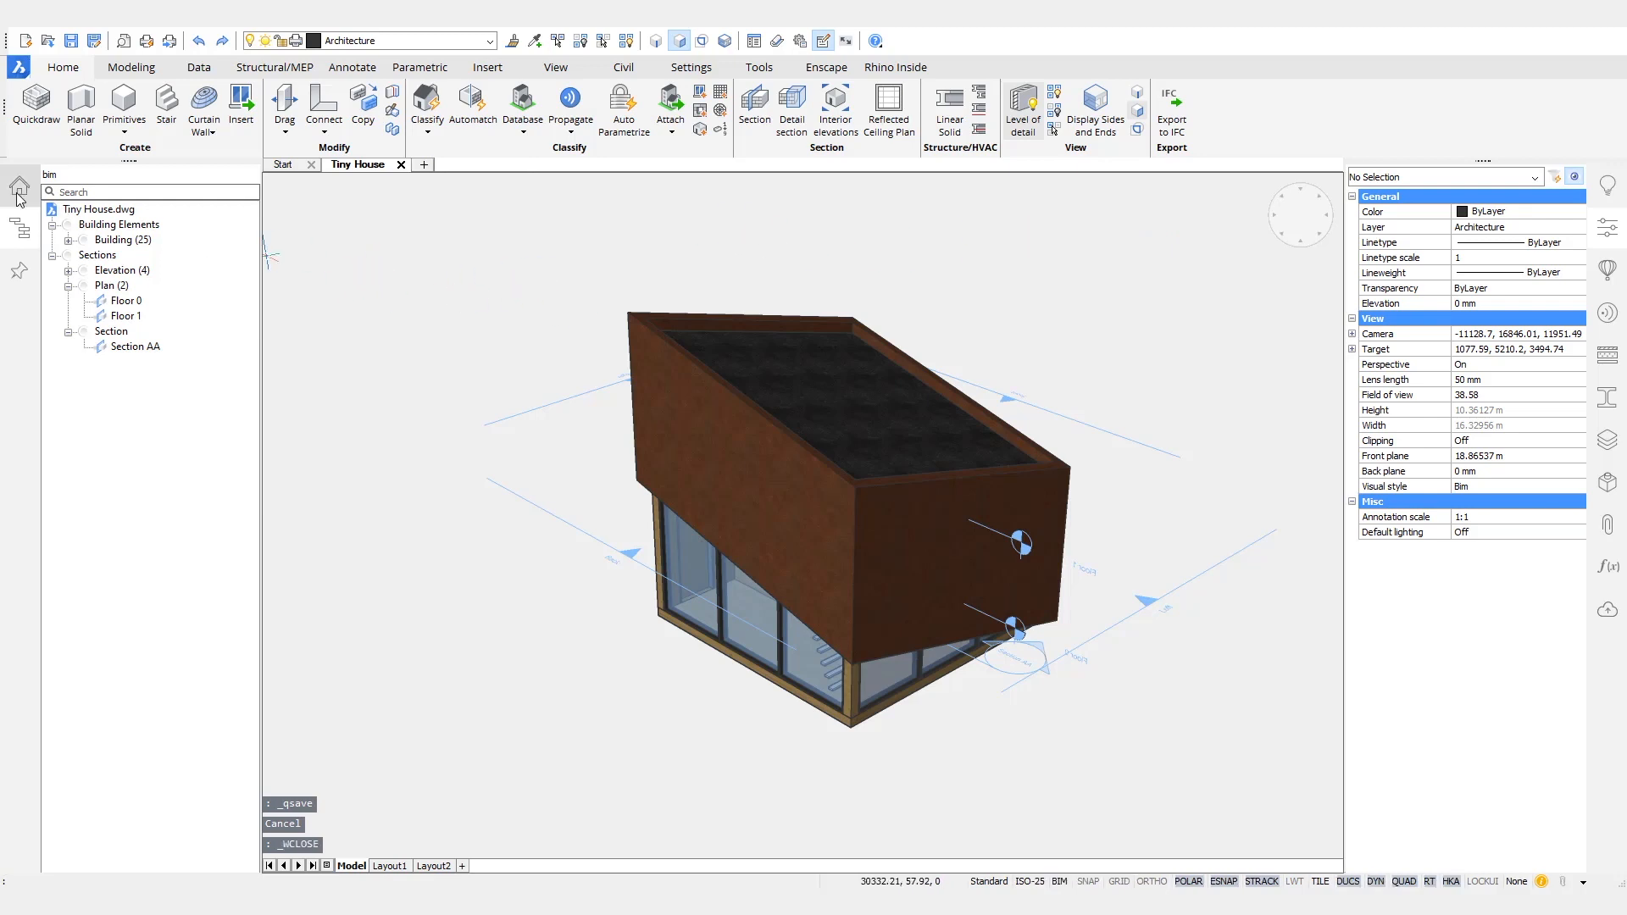
- Create a BIM project from Tiny House.dwg with the sheet set project.dst and the library project.bsyslib
{"action": "left_click", "coordinate": [18, 187]}
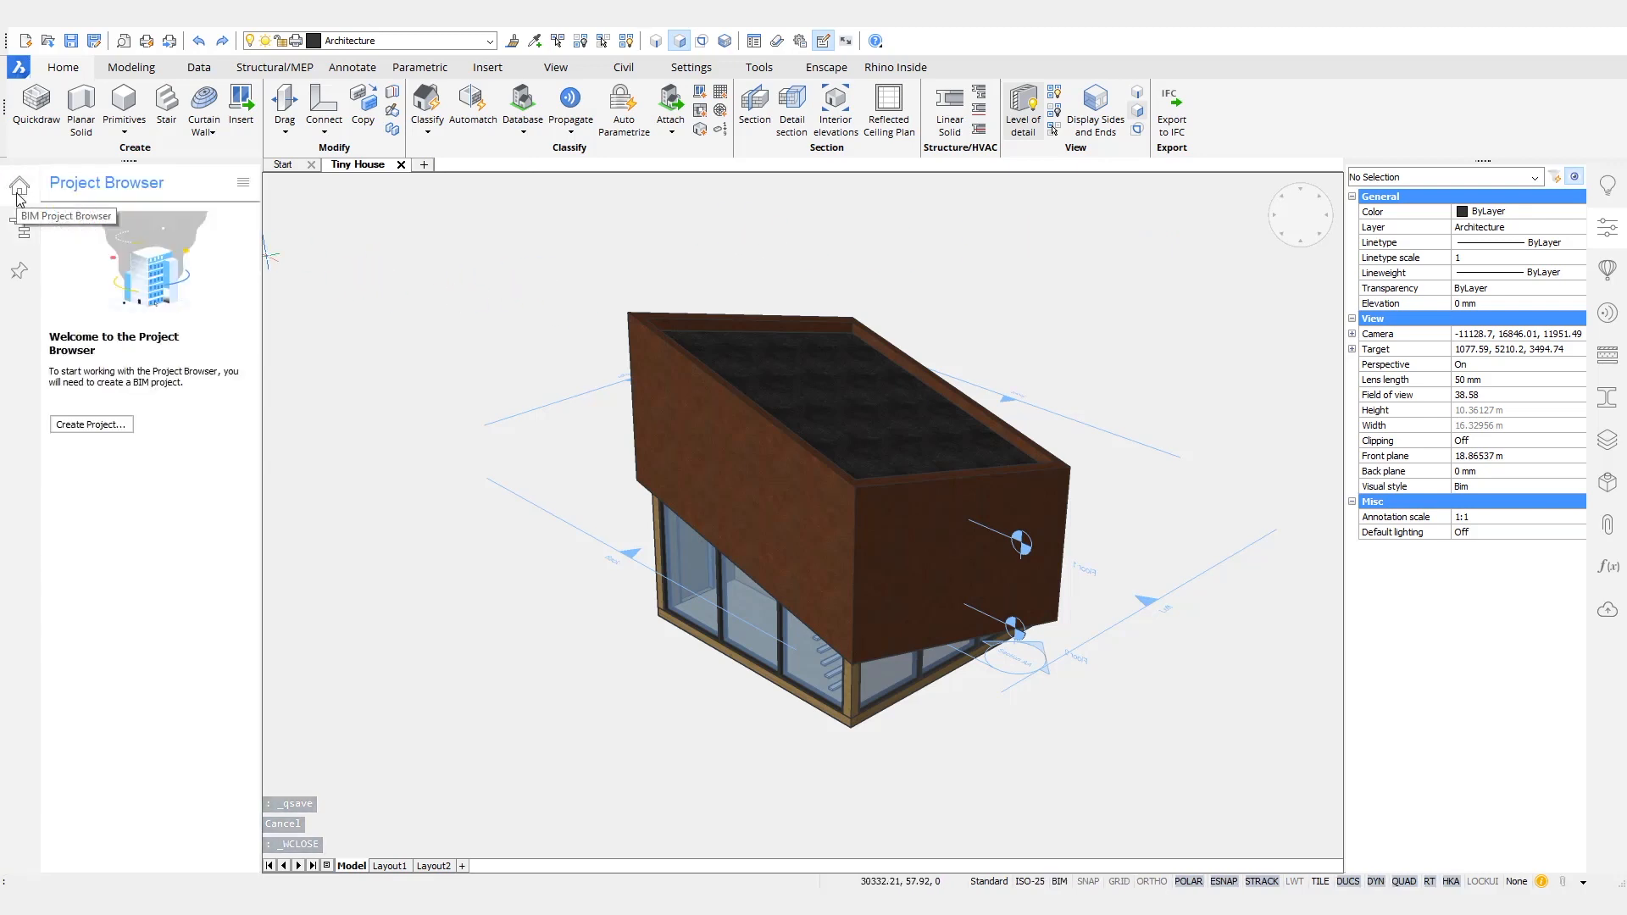
{"action": "left_click", "coordinate": [92, 425]}
{"action": "left_click_drag", "start_coordinate": [402, 303], "coordinate": [797, 296]}
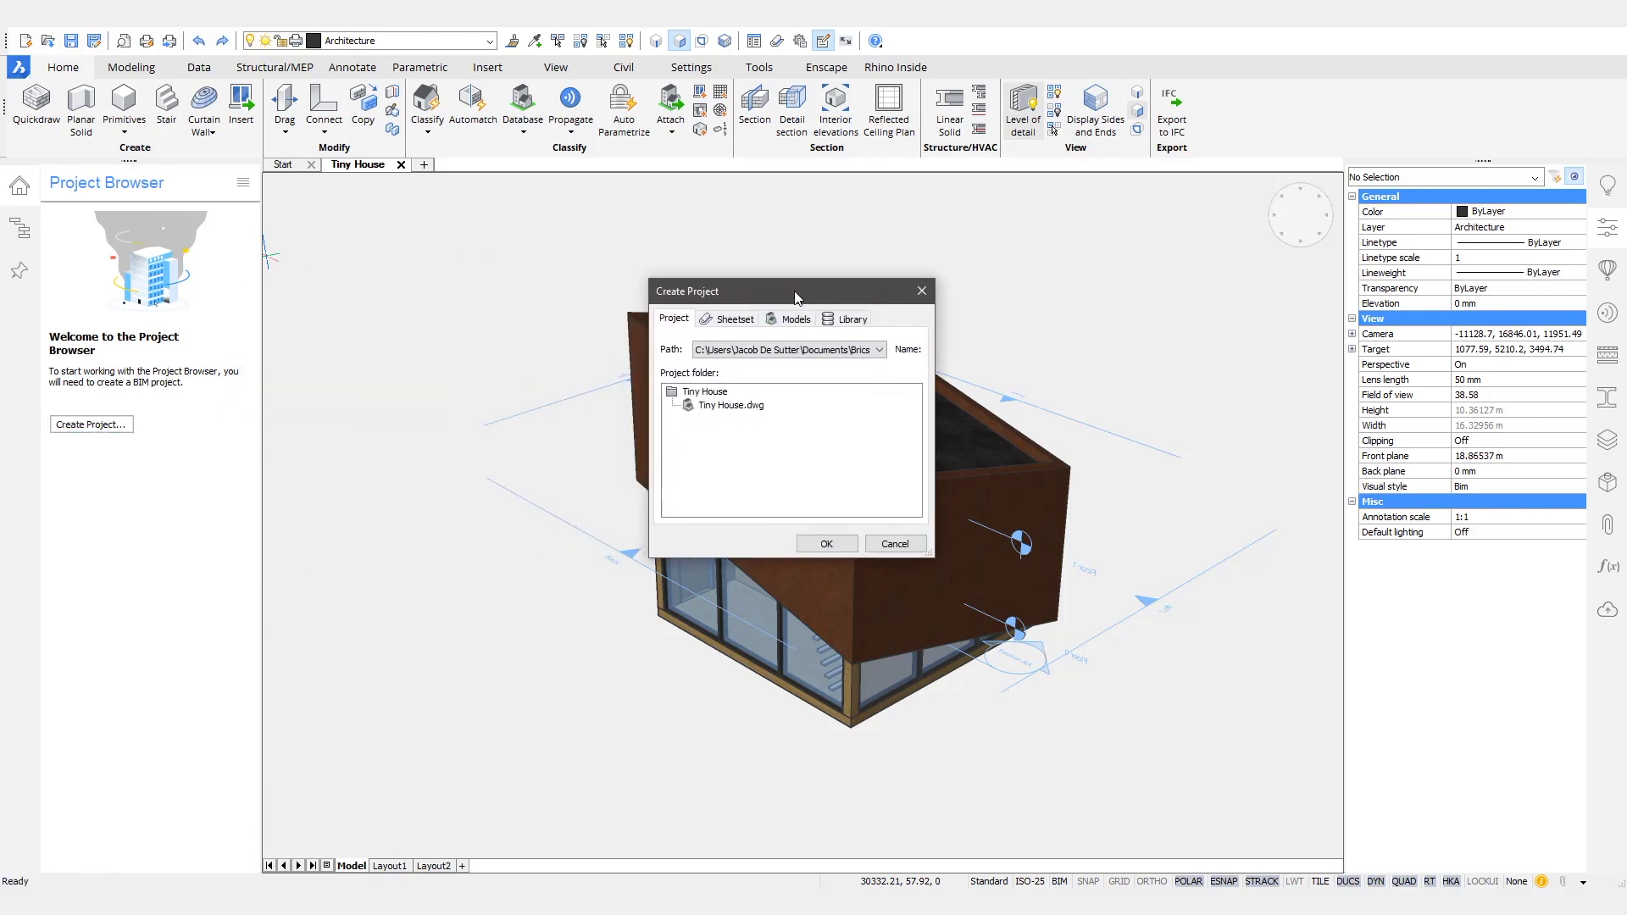
{"action": "left_click", "coordinate": [734, 320]}
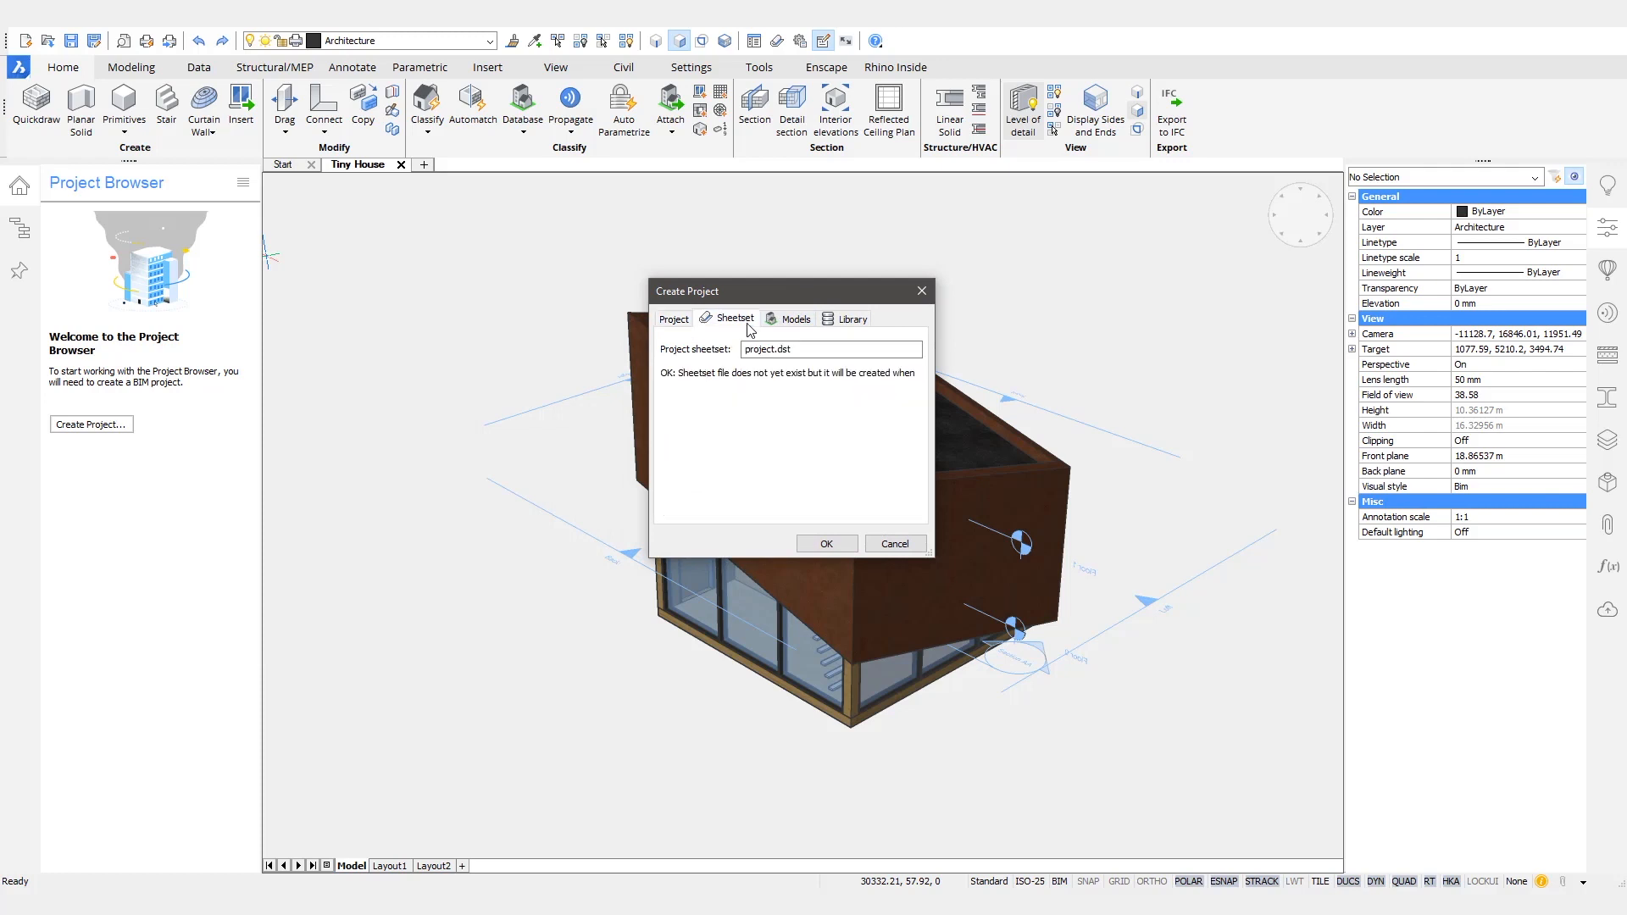
{"action": "left_click", "coordinate": [797, 322]}
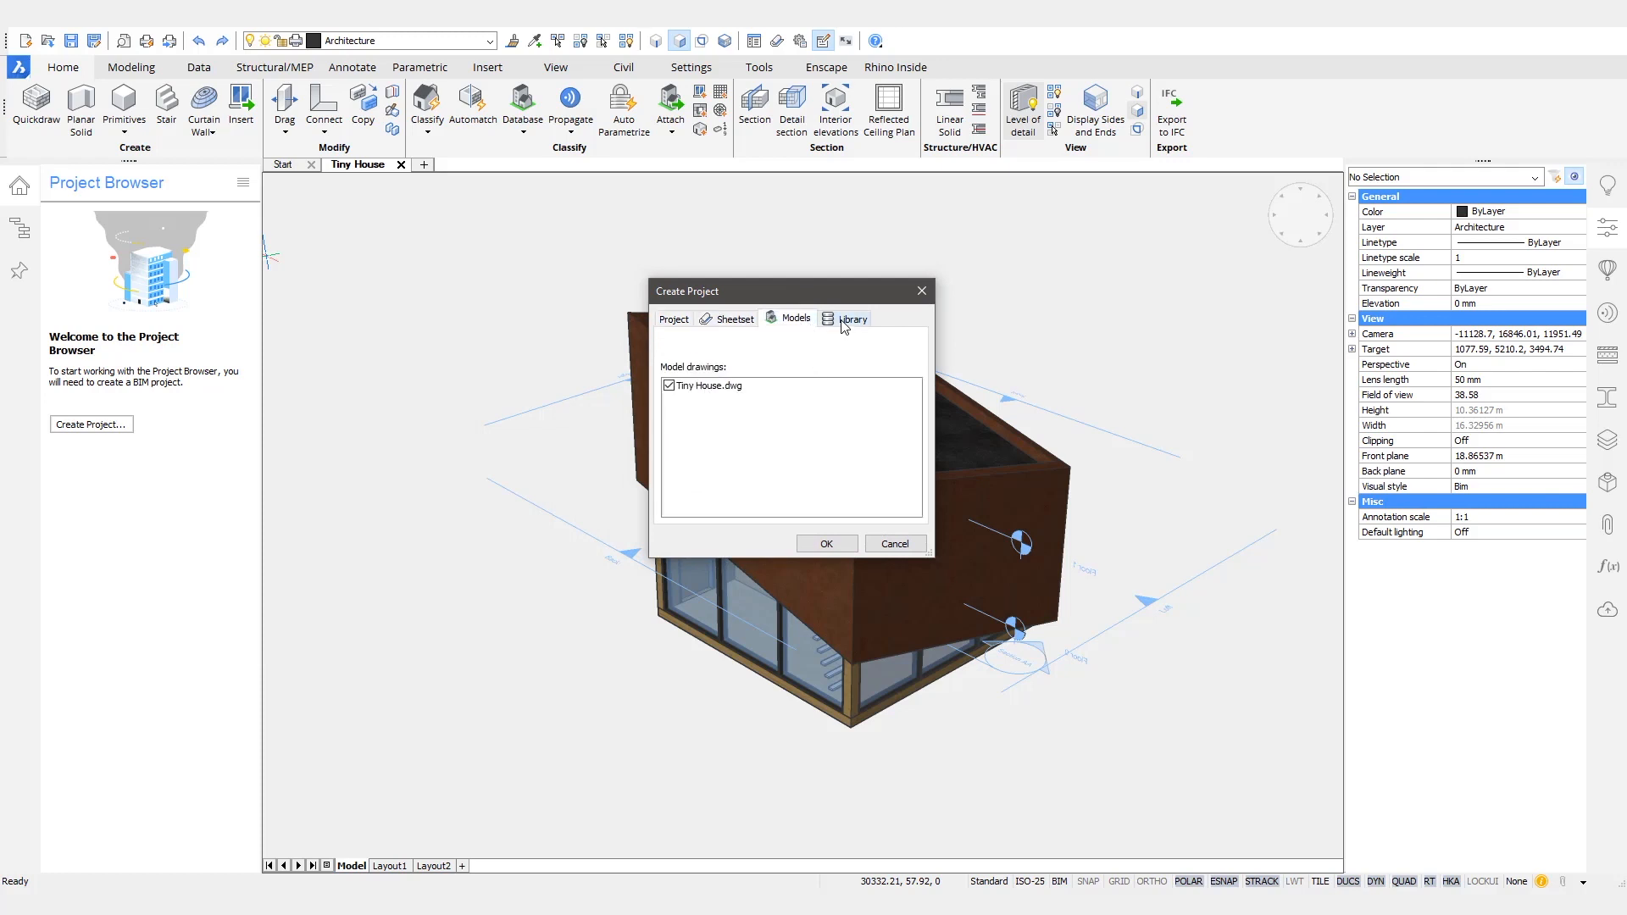
{"action": "left_click", "coordinate": [844, 326]}
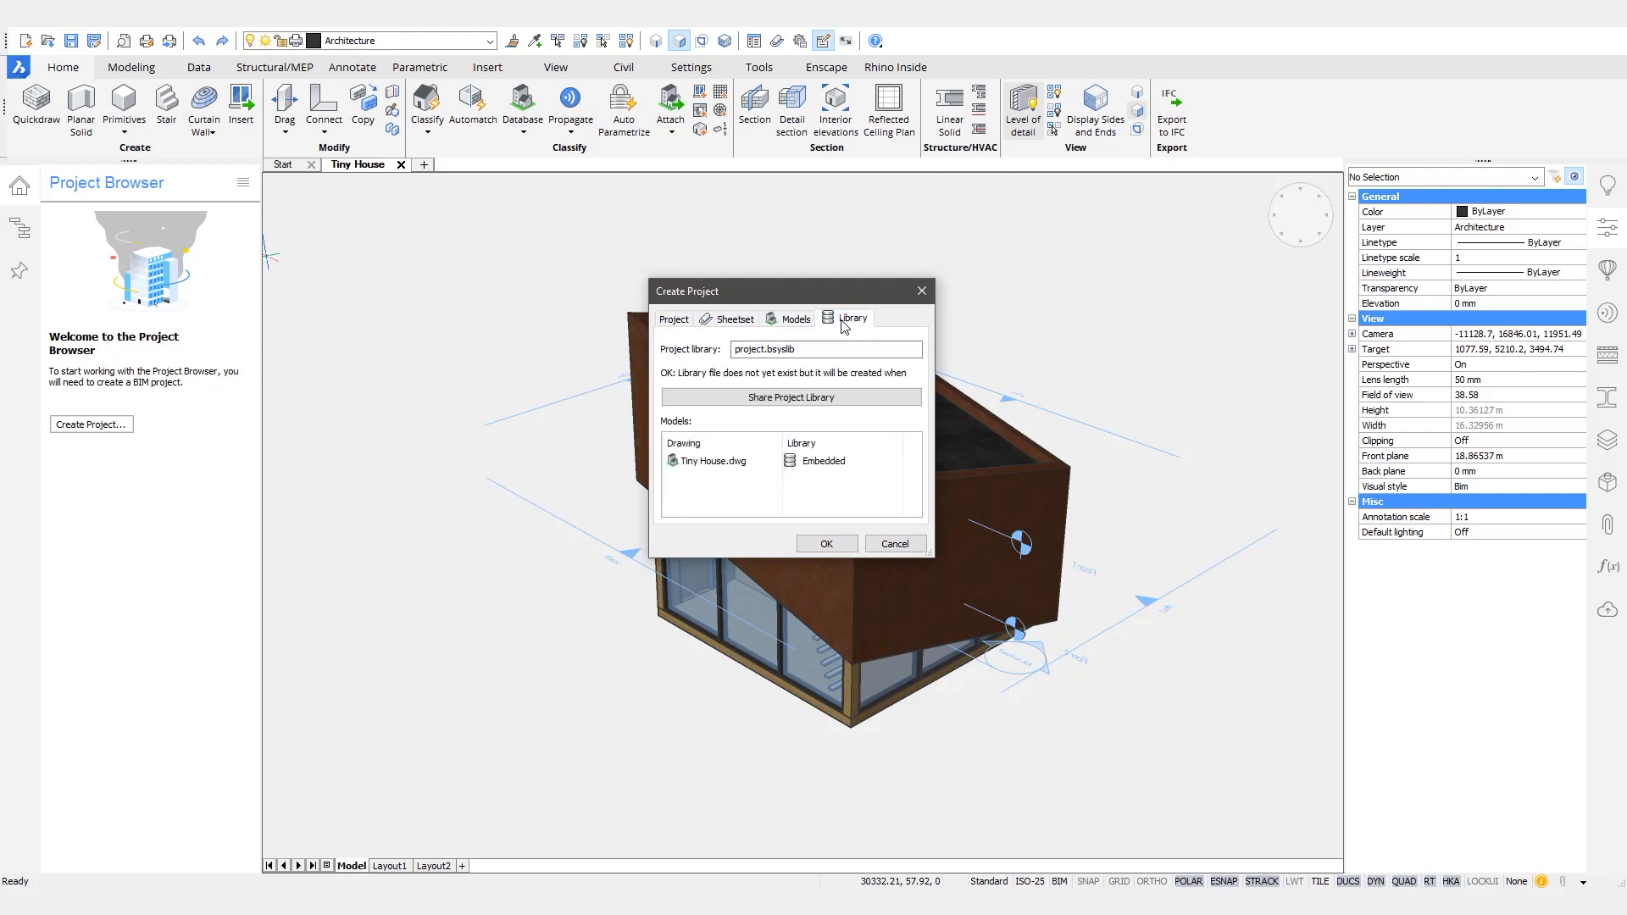
{"action": "left_click", "coordinate": [827, 545]}
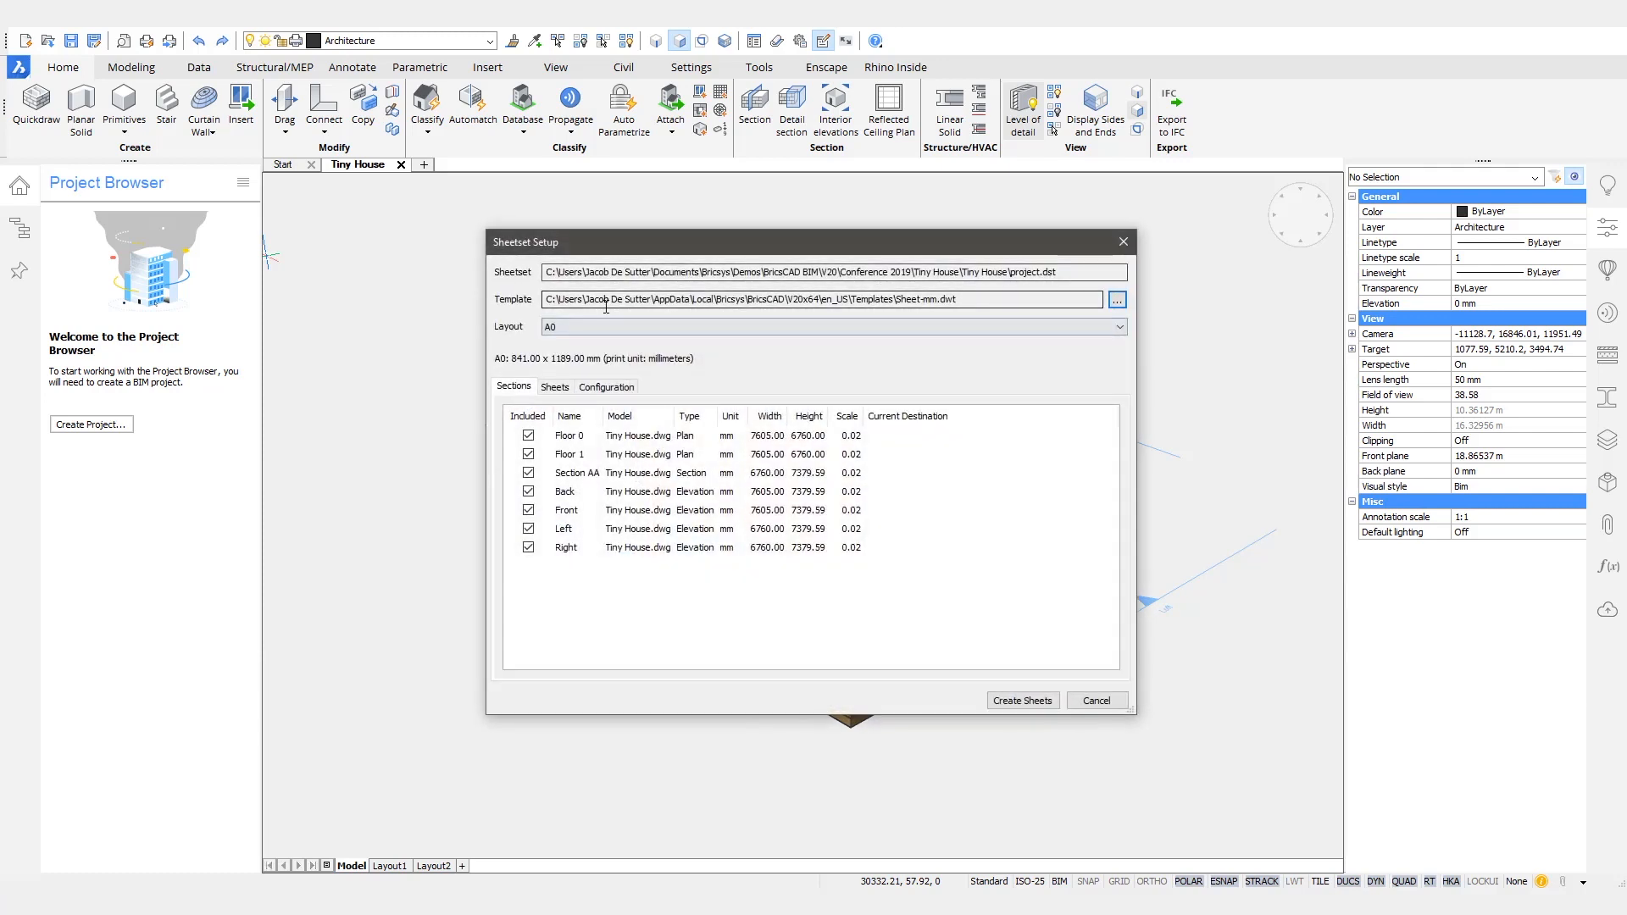
- Review the planned layouts of sheets A-100, A-300 and A-400 and the sheet set's folder, category and margin configuration
{"action": "left_click", "coordinate": [555, 387]}
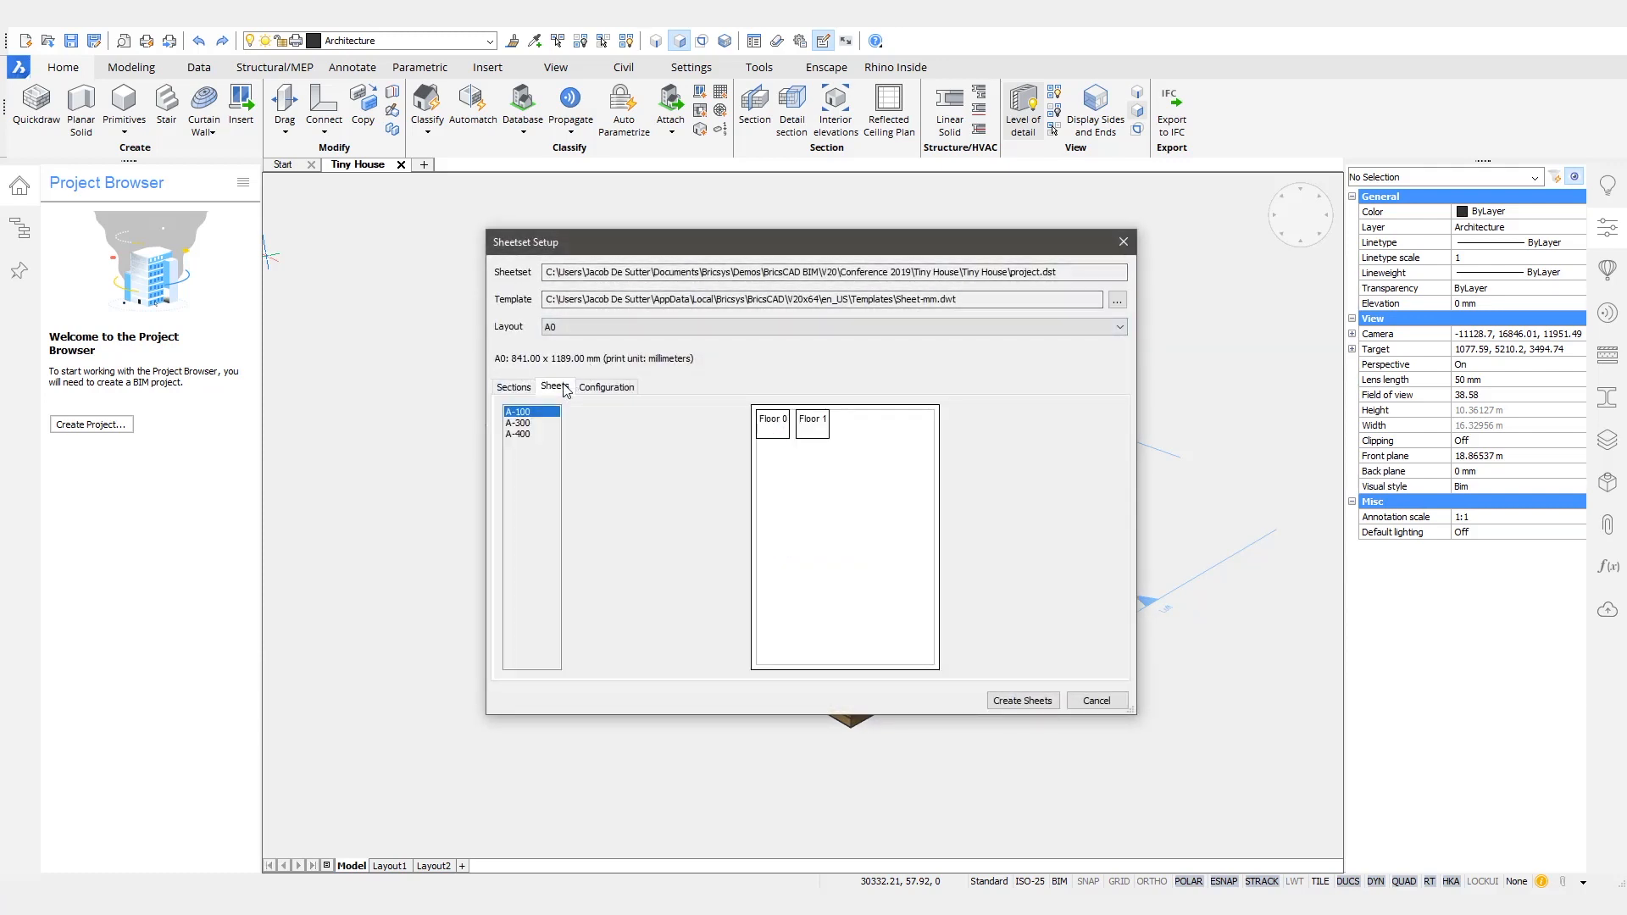
{"action": "left_click", "coordinate": [521, 426]}
{"action": "left_click", "coordinate": [523, 435]}
{"action": "left_click", "coordinate": [518, 423]}
{"action": "left_click", "coordinate": [518, 412]}
{"action": "left_click", "coordinate": [606, 386]}
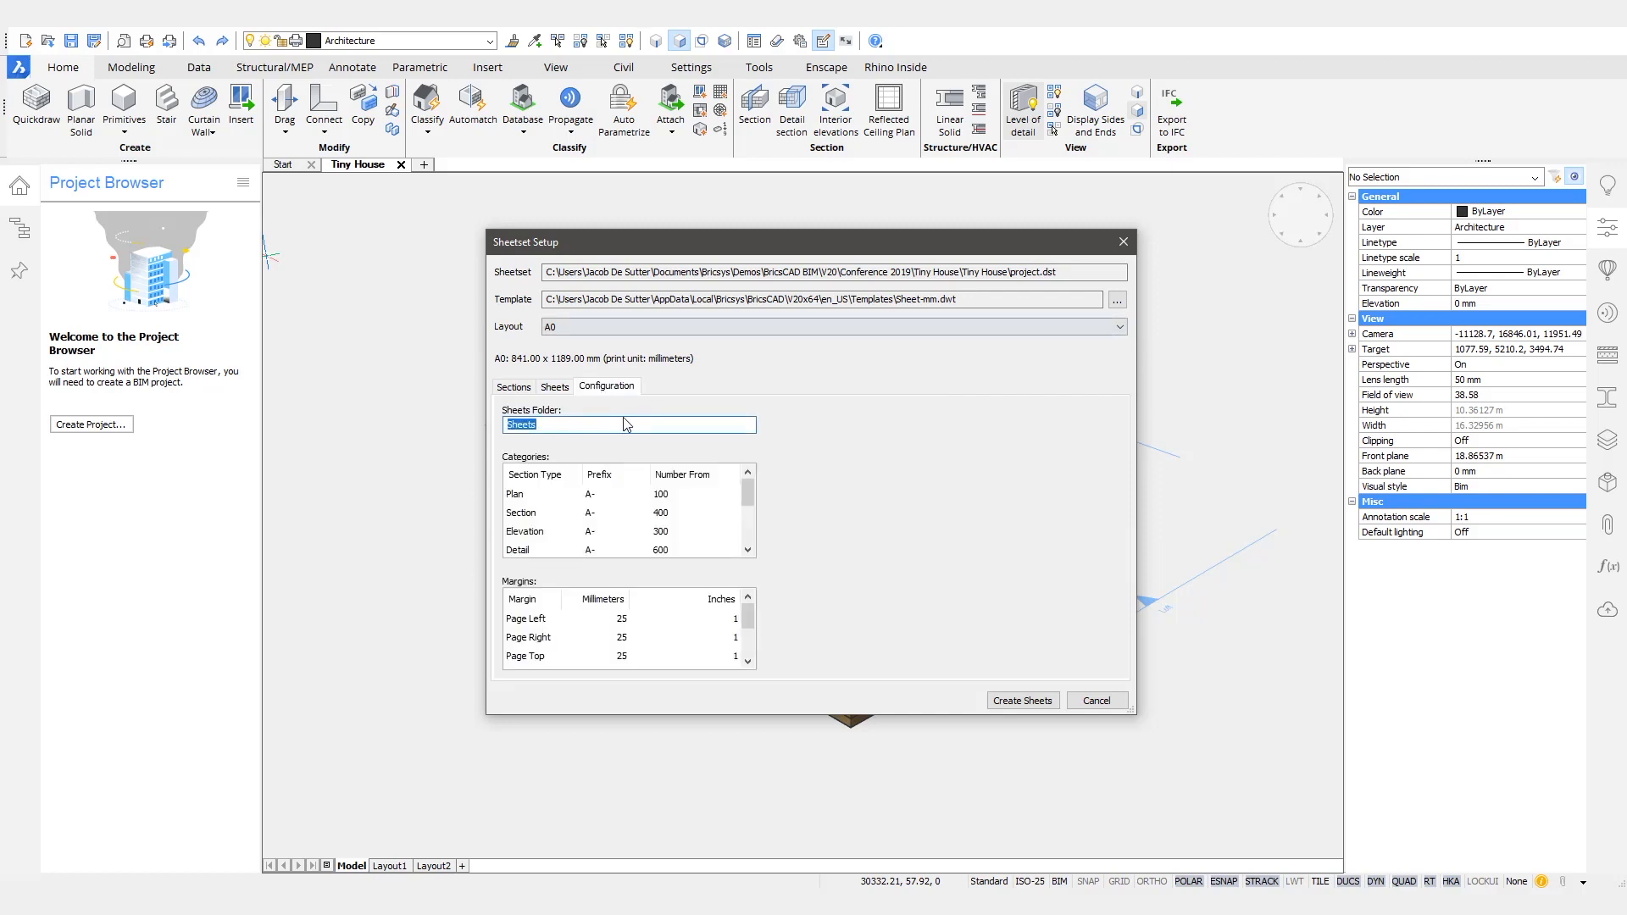
{"action": "left_click", "coordinate": [556, 386]}
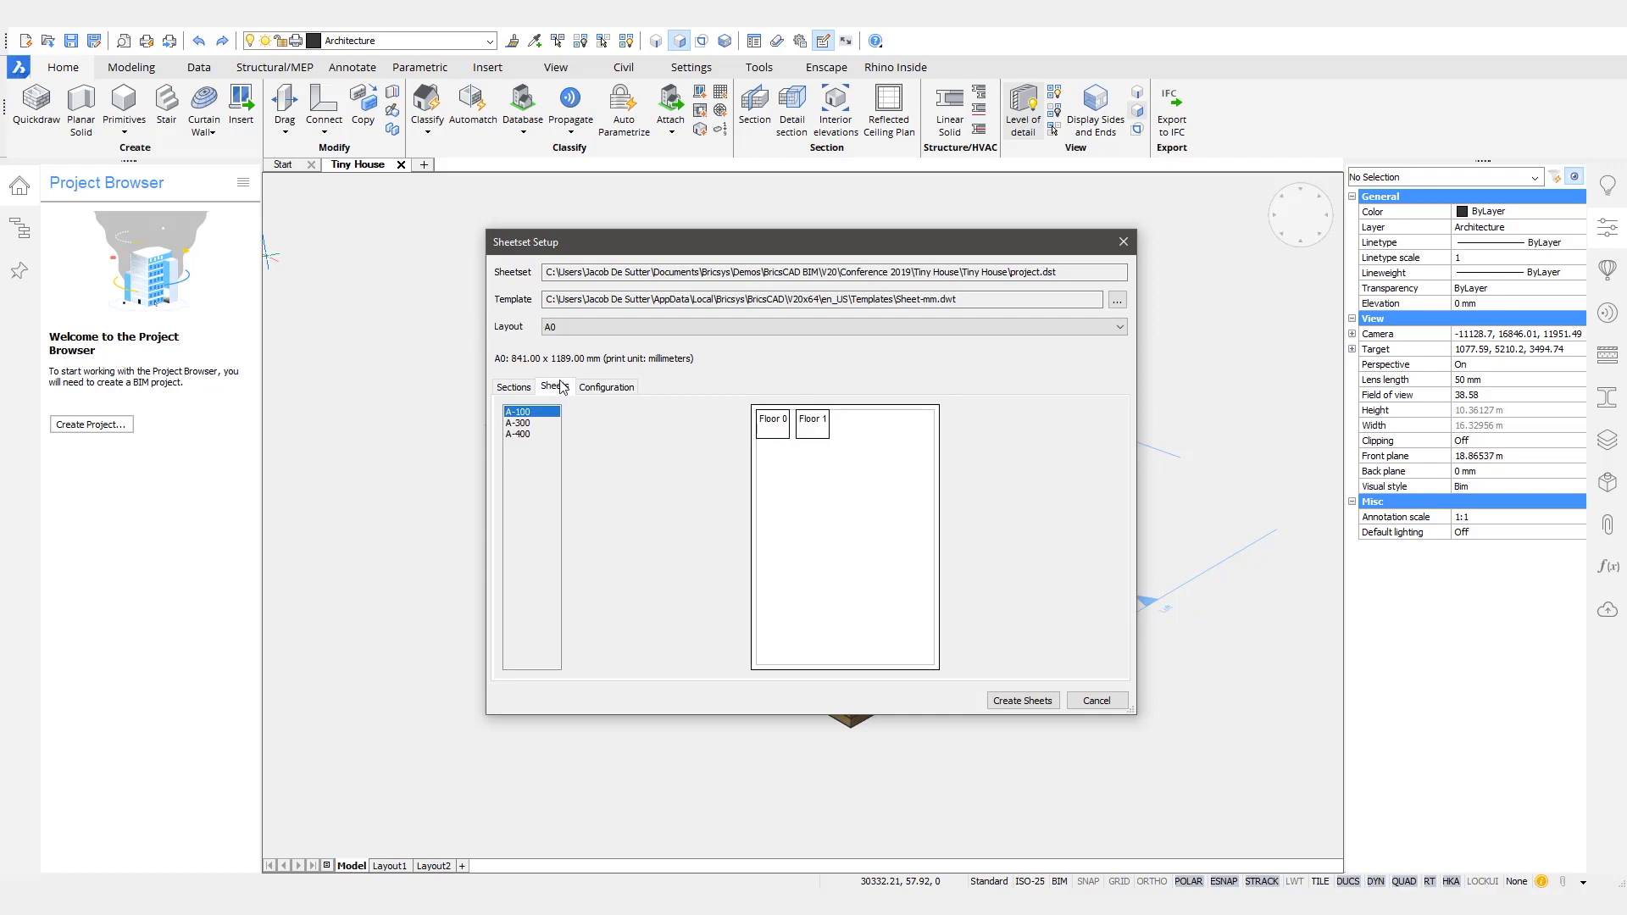
- Set the sheet layout to A2 and check the arrangement of views on sheets A-300 and A-400
{"action": "left_click", "coordinate": [600, 329]}
{"action": "left_click", "coordinate": [570, 365]}
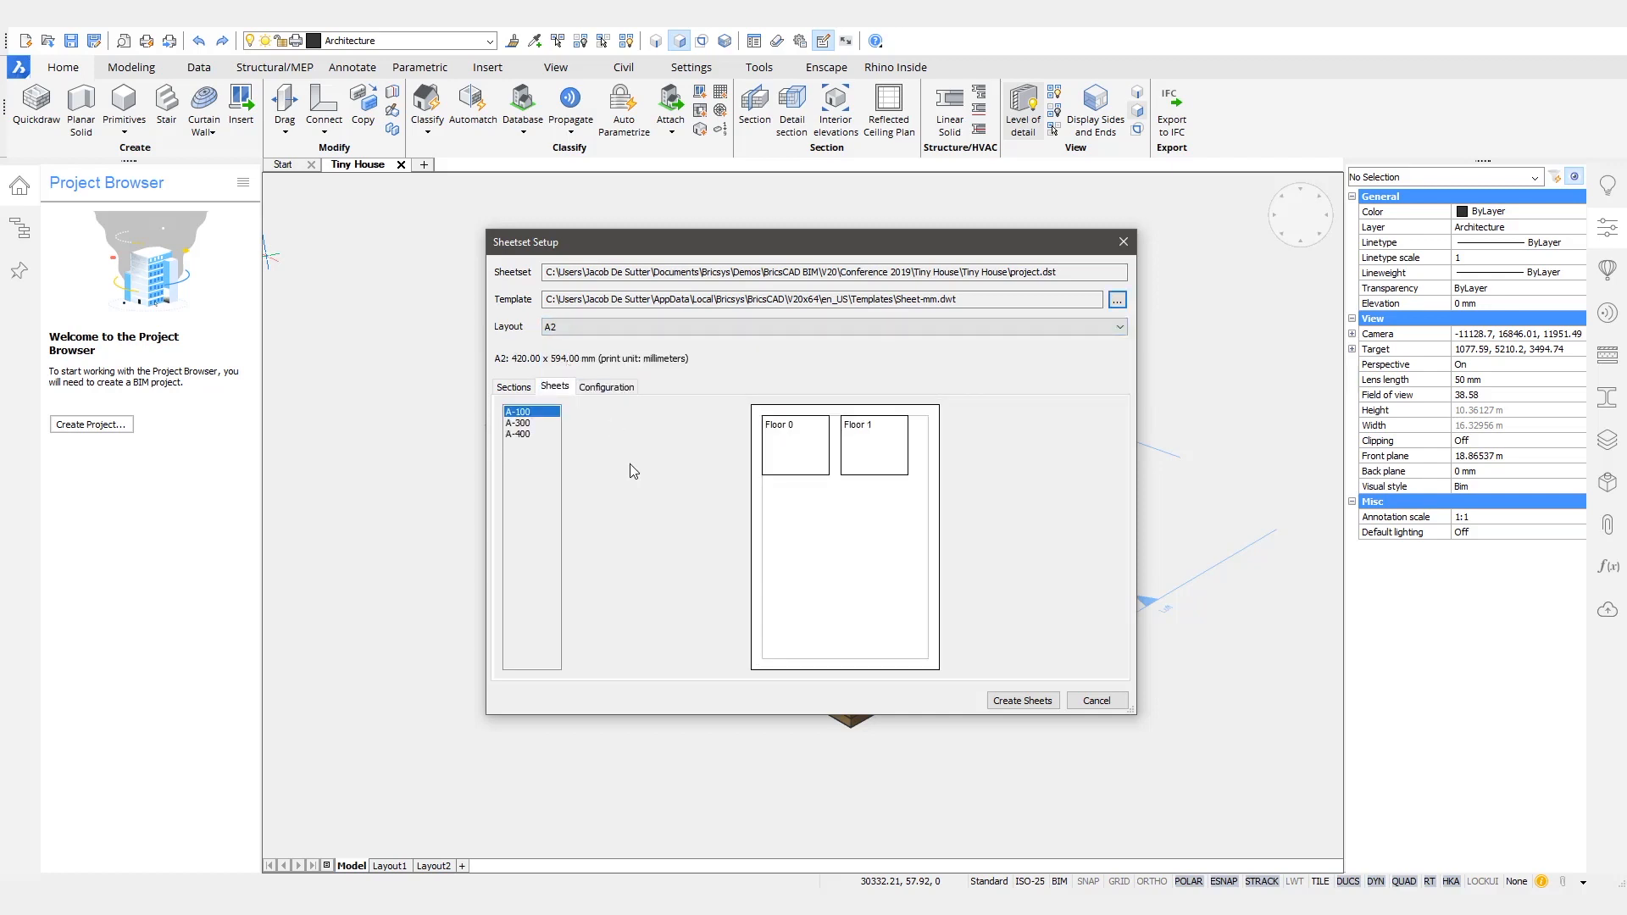
{"action": "left_click", "coordinate": [523, 423]}
{"action": "left_click", "coordinate": [525, 434]}
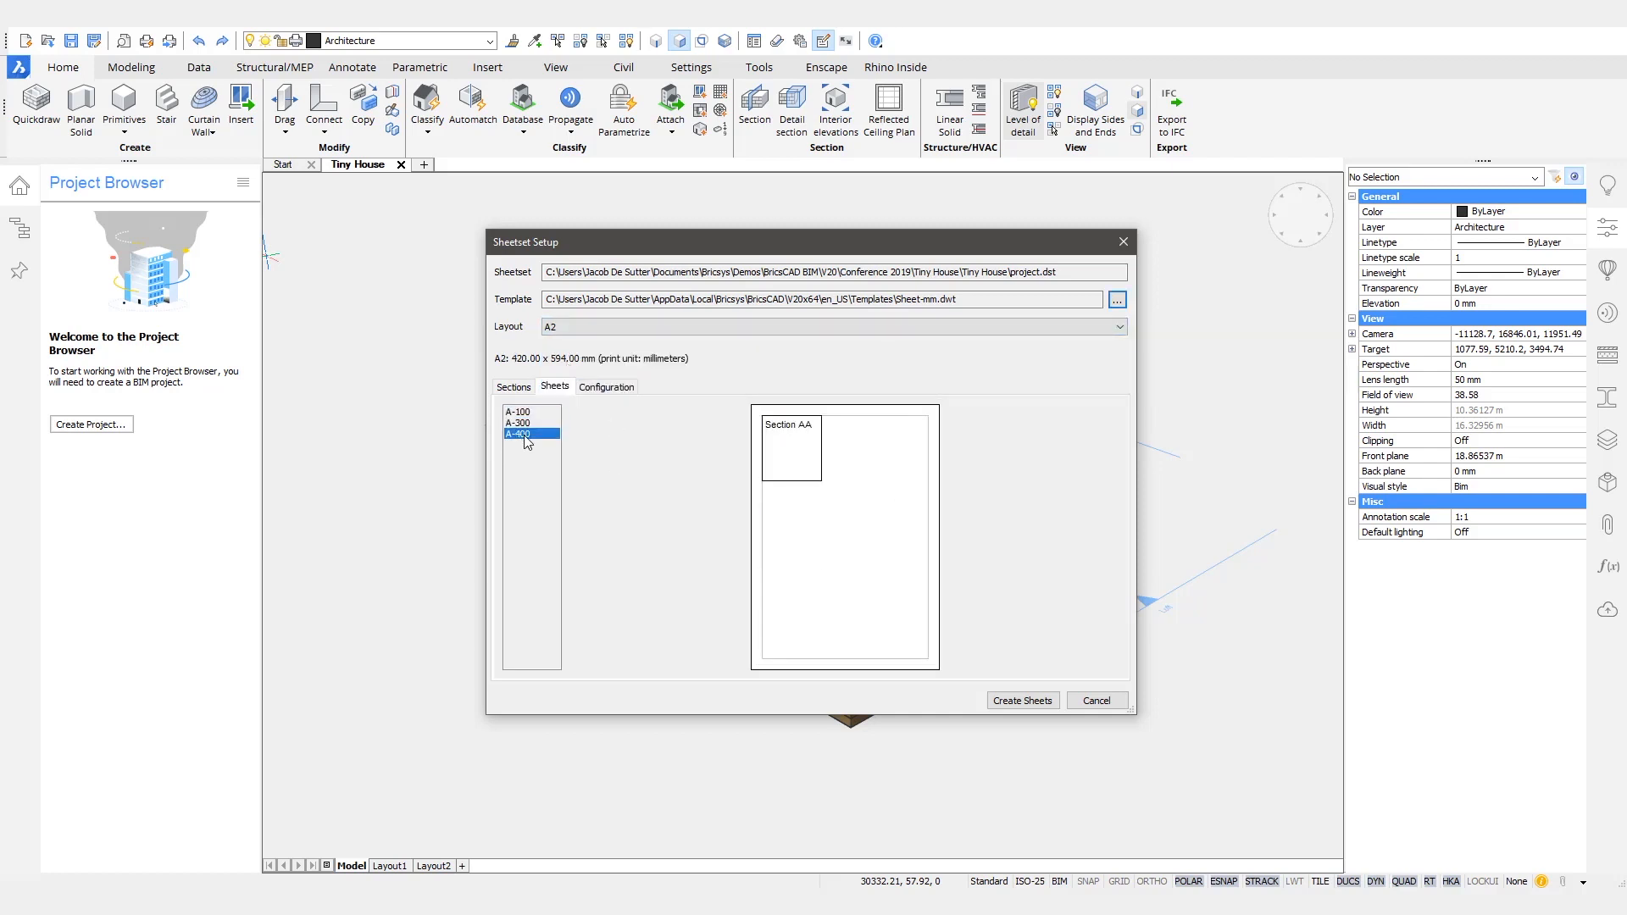
- Set the left page margin to 40 mm in the sheet set configuration and create the sheets
{"action": "left_click", "coordinate": [515, 387]}
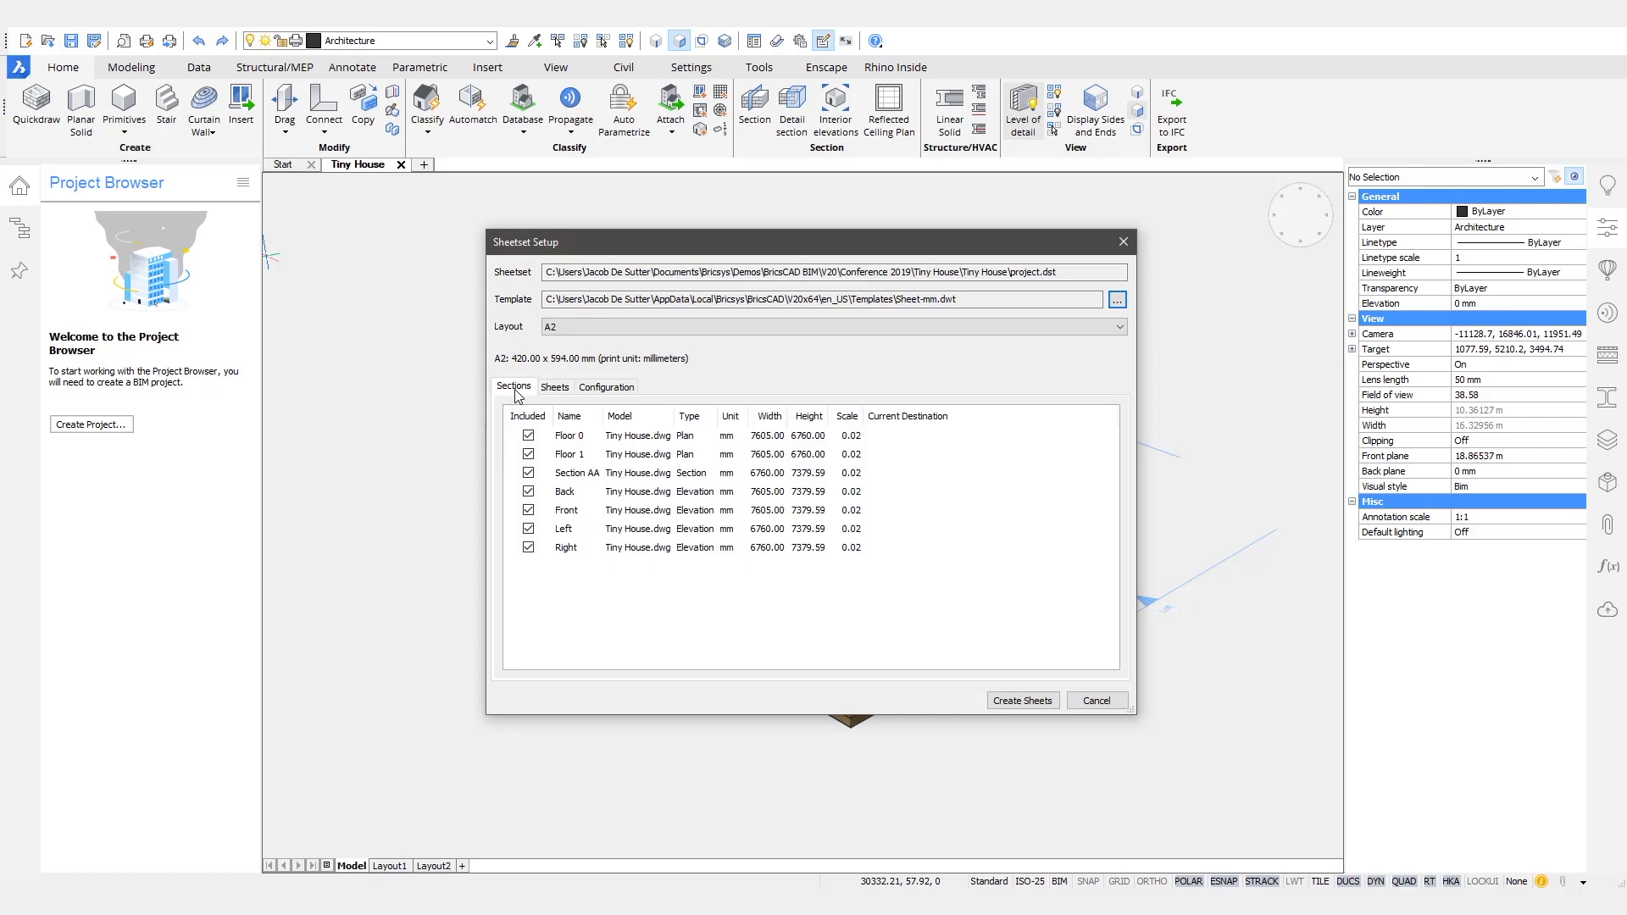
{"action": "left_click", "coordinate": [609, 388]}
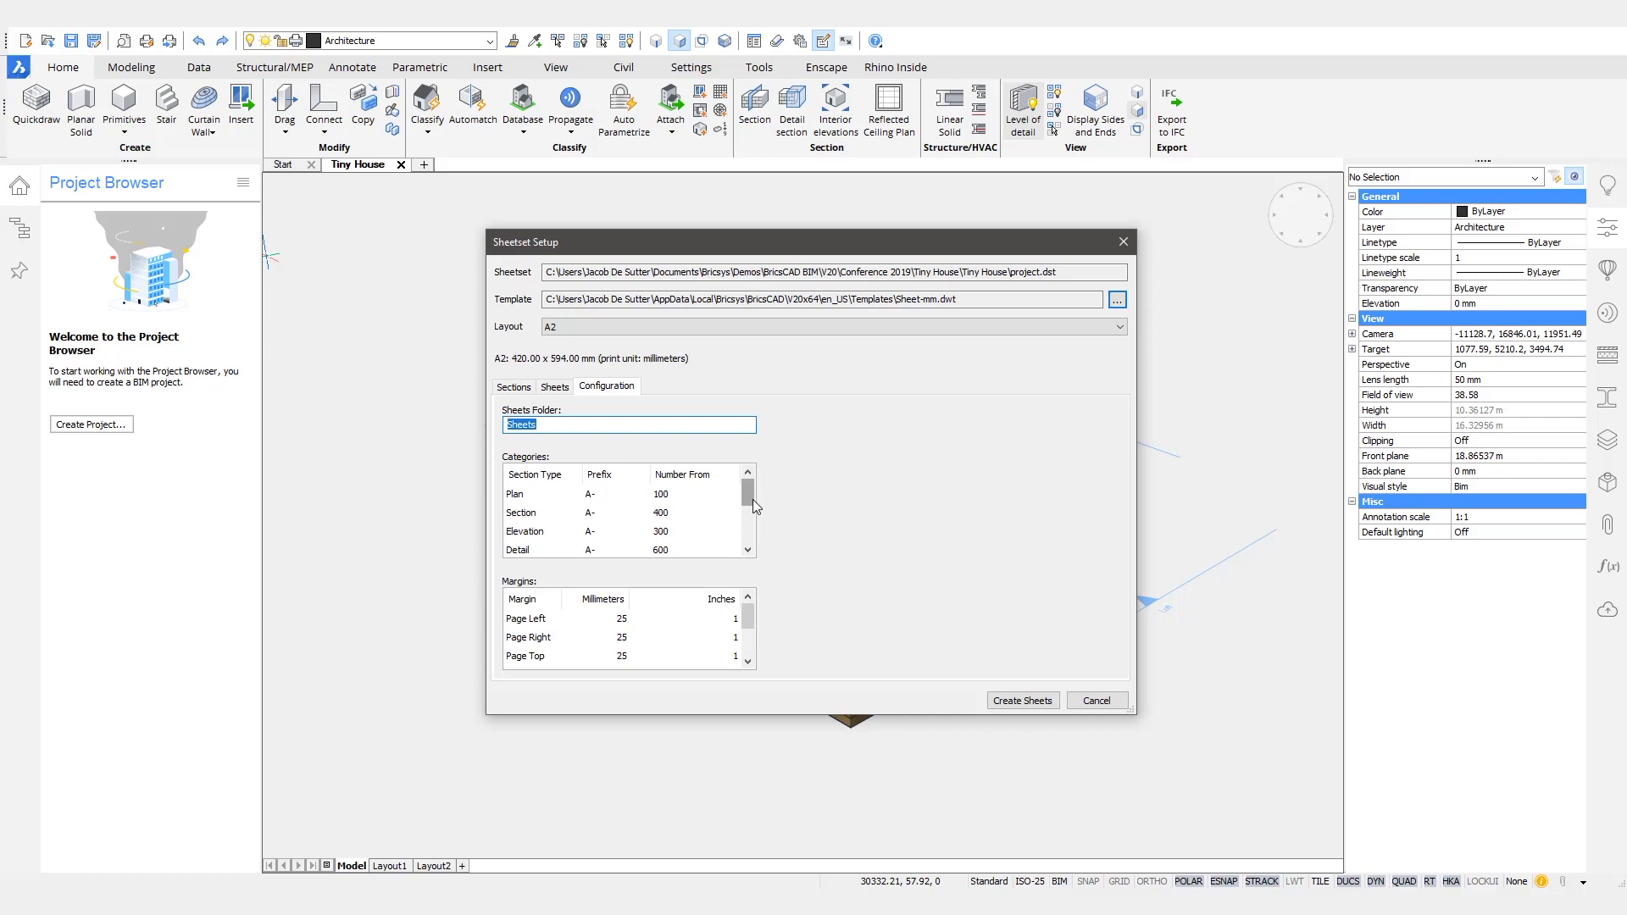
{"action": "left_click", "coordinate": [583, 624]}
{"action": "left_click", "coordinate": [579, 618]}
{"action": "key", "text": "Return"}
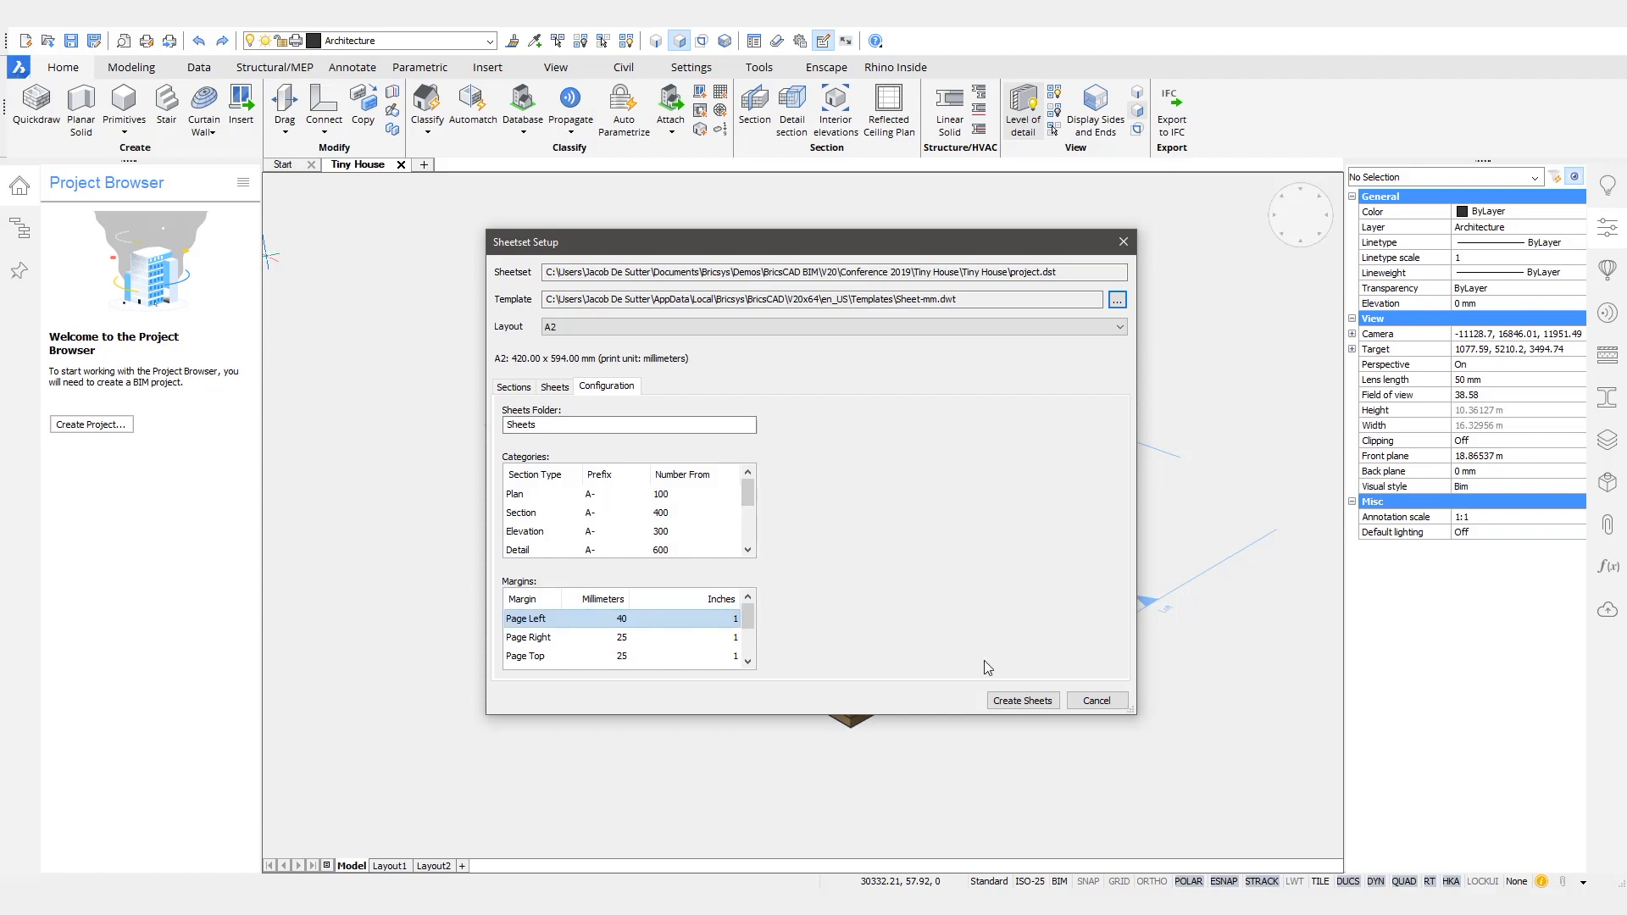
{"action": "left_click", "coordinate": [1029, 703]}
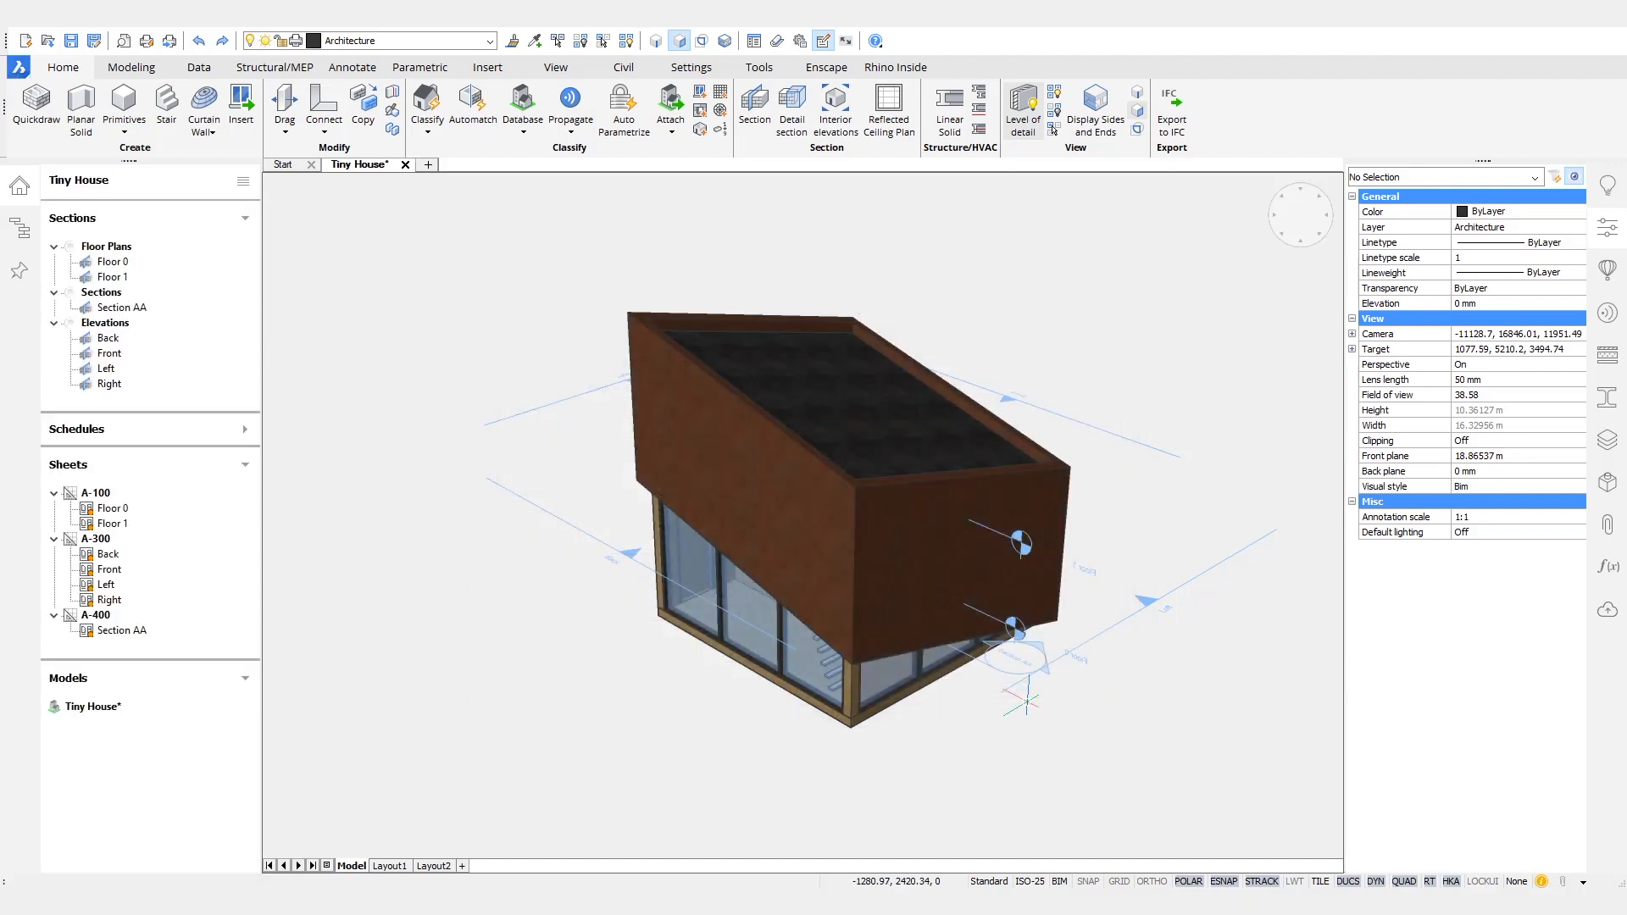
- Check the project's background update option and open sheet A-100 with the floor plans
{"action": "left_click", "coordinate": [243, 181]}
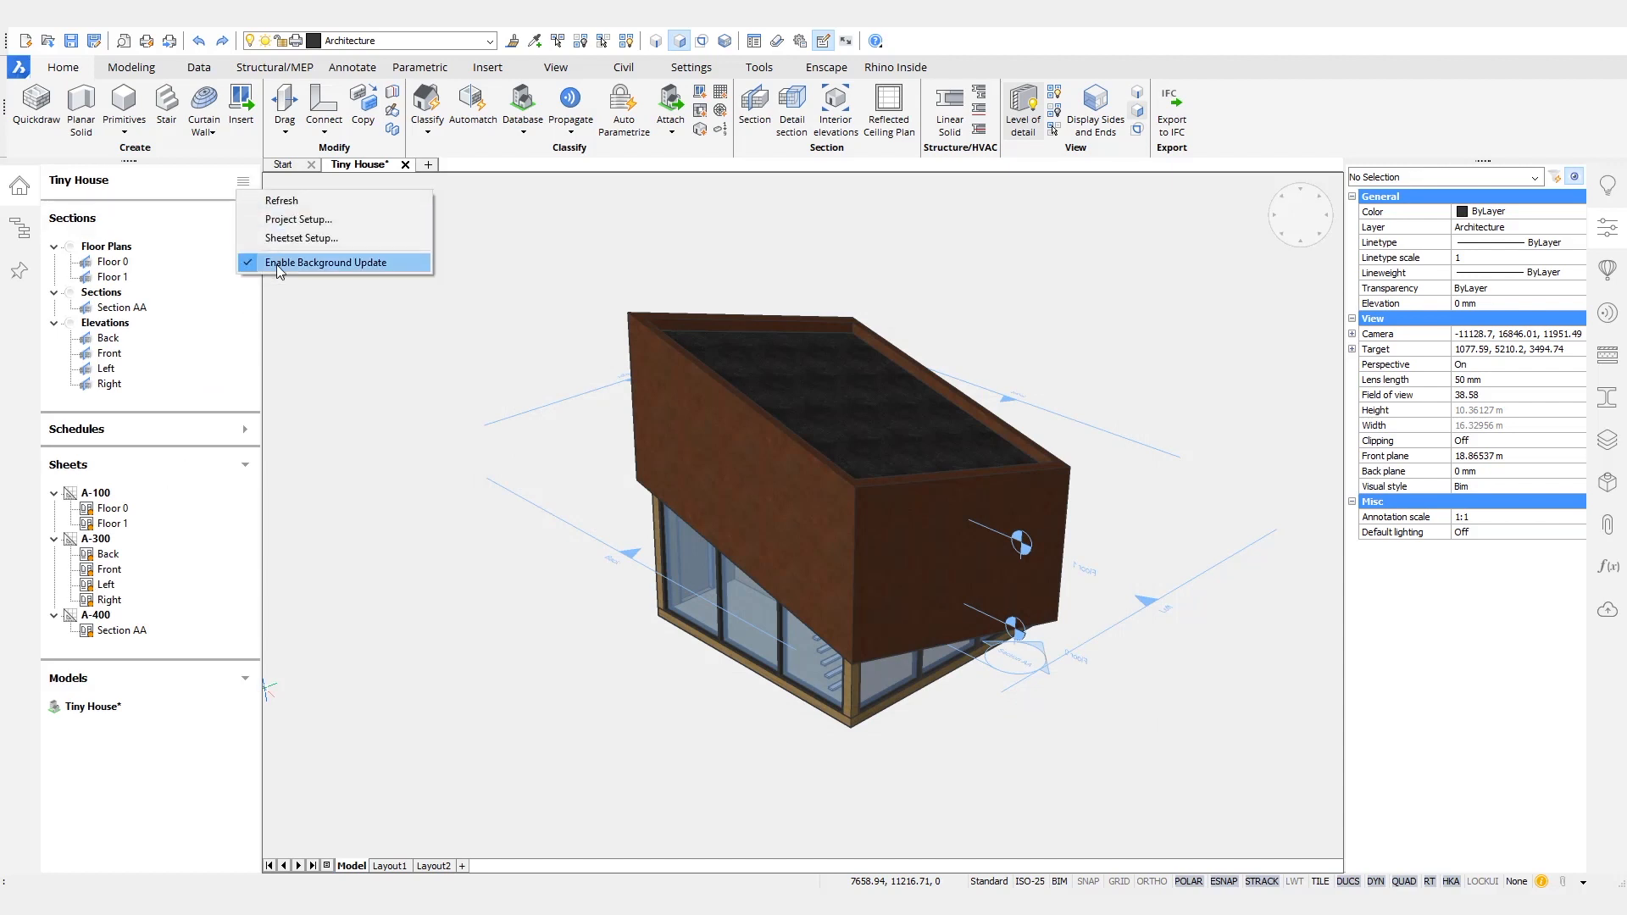
{"action": "left_click", "coordinate": [203, 193]}
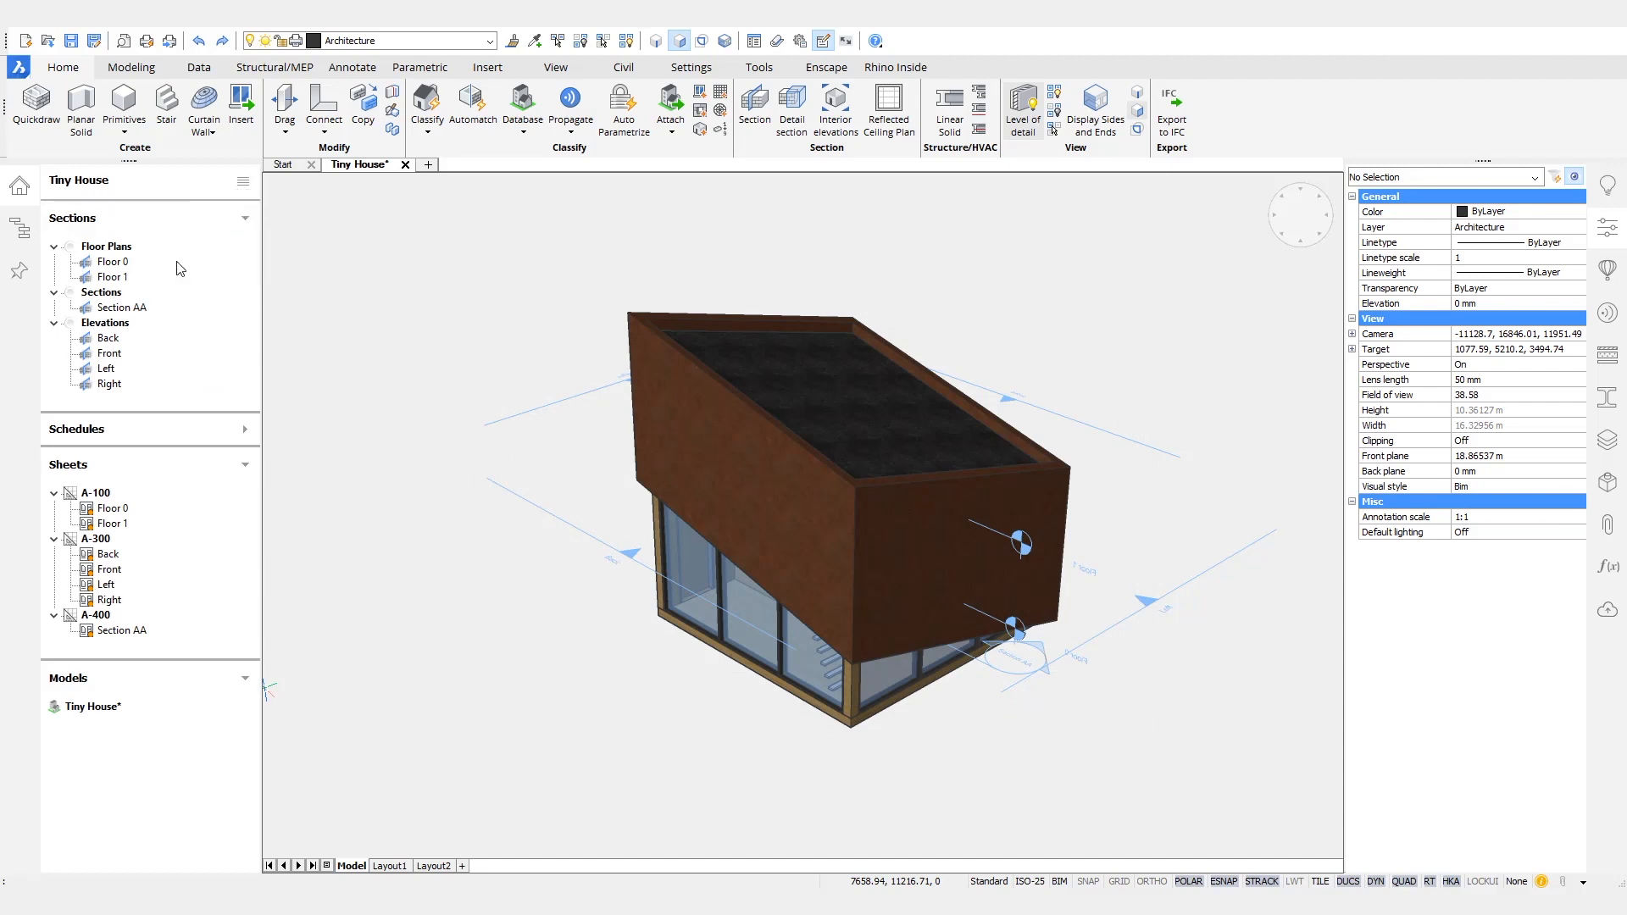
{"action": "right_click", "coordinate": [106, 498]}
{"action": "left_click", "coordinate": [165, 534]}
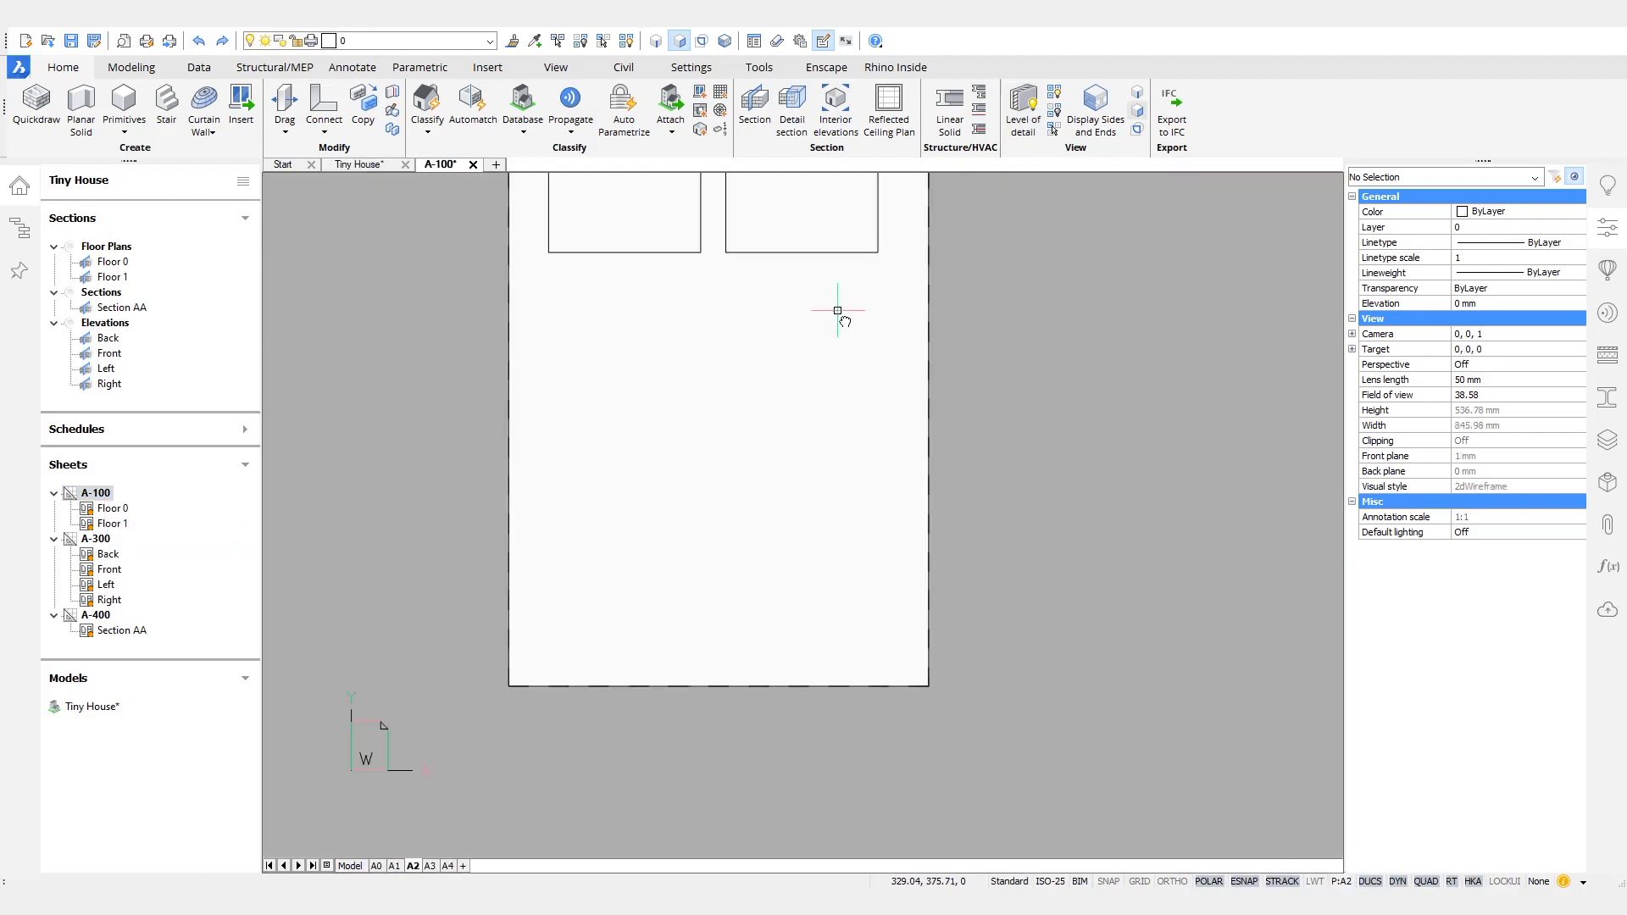
{"action": "scroll", "coordinate": [817, 375], "scroll_direction": "up", "scroll_amount": 4}
{"action": "middle_click_drag", "start_coordinate": [678, 461], "coordinate": [710, 506]}
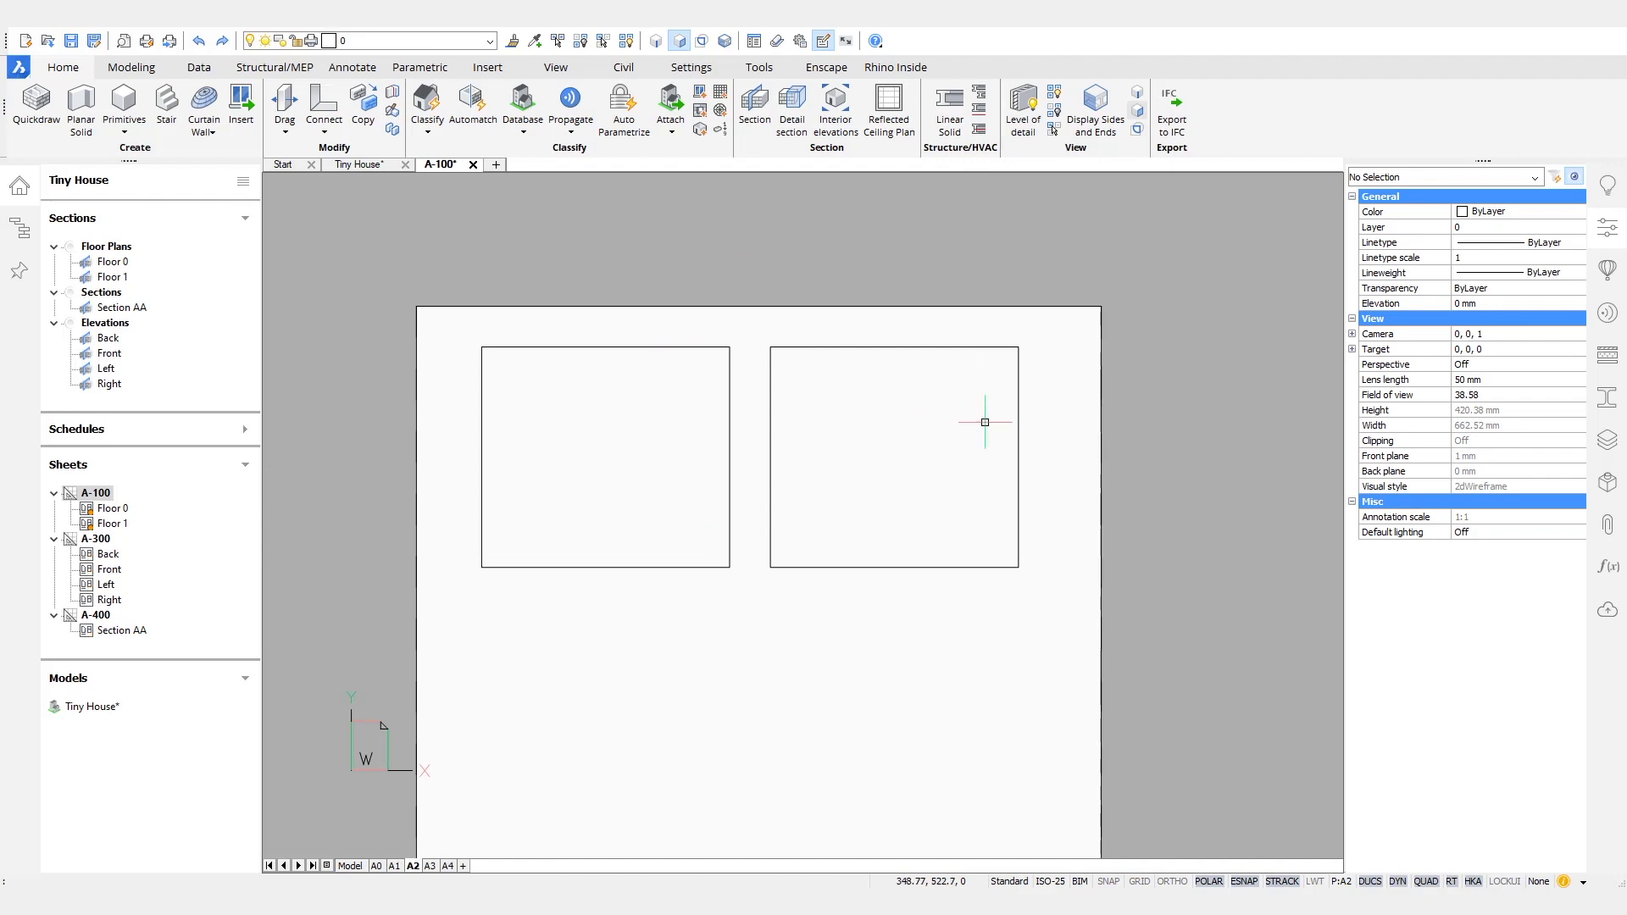
- Open sheet A-300 with the four elevations
{"action": "right_click", "coordinate": [104, 542]}
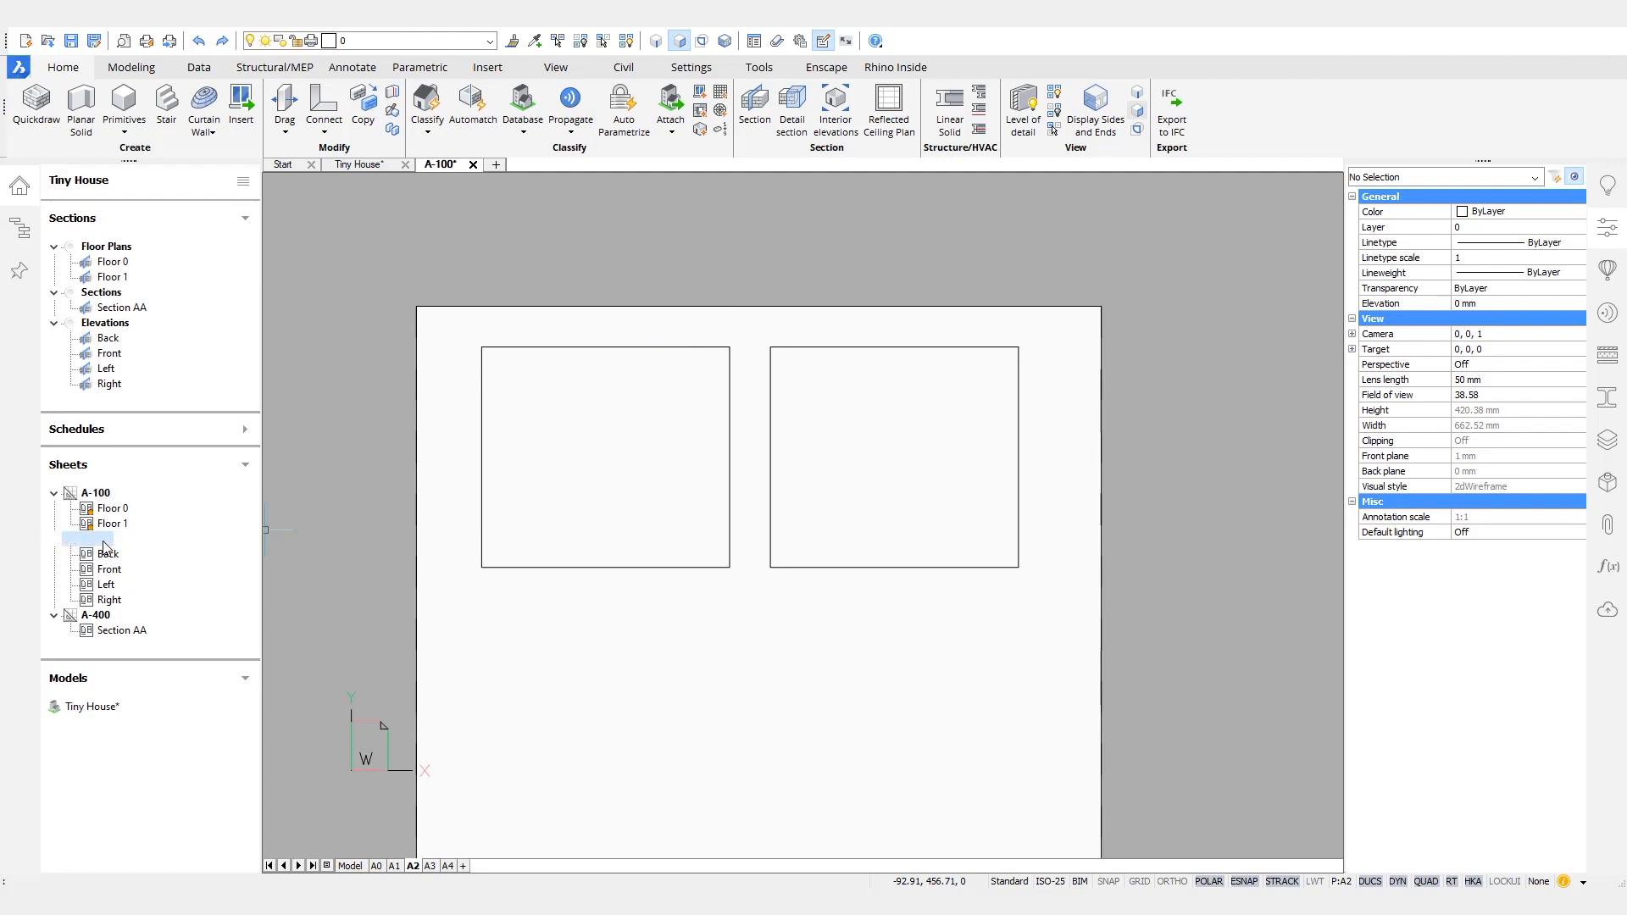
{"action": "left_click", "coordinate": [156, 575]}
{"action": "scroll", "coordinate": [868, 537], "scroll_direction": "down", "scroll_amount": 2}
{"action": "middle_click_drag", "start_coordinate": [1056, 478], "coordinate": [1022, 445]}
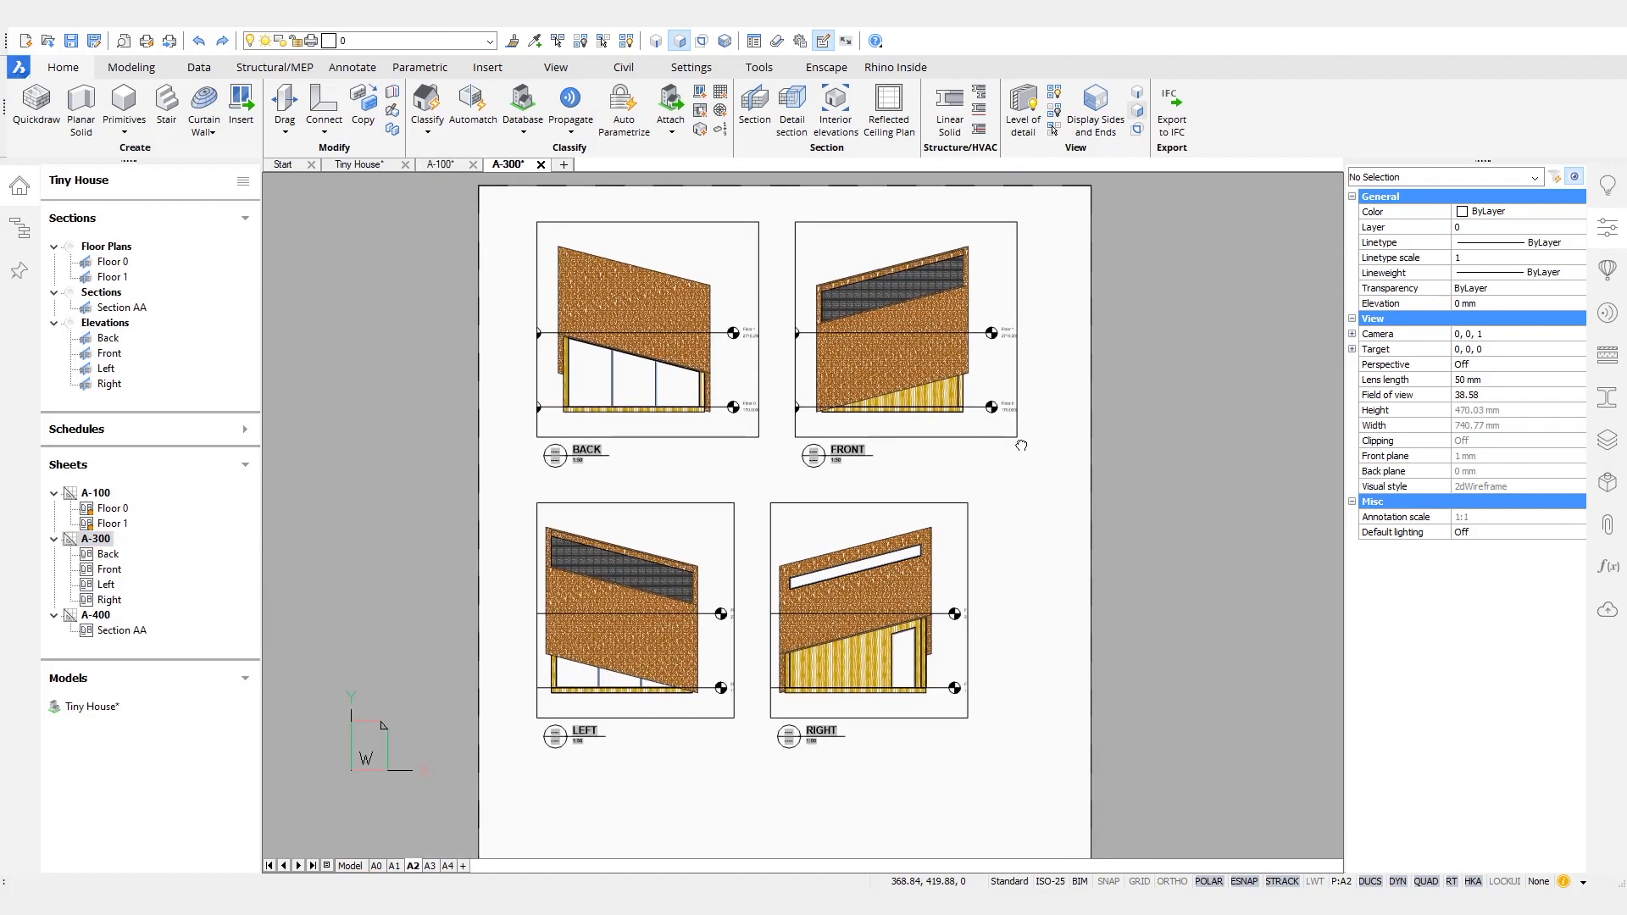
- Move the Right elevation viewport and its title horizontally away from the Left elevation
{"action": "left_click_drag", "start_coordinate": [903, 783], "coordinate": [819, 695]}
{"action": "type", "text": "m"}
{"action": "key", "text": "Return"}
{"action": "left_click", "coordinate": [866, 783]}
{"action": "left_click", "coordinate": [898, 783]}
{"action": "key", "text": "Escape"}
- Stretch the Left and Right elevation viewports to a shared inner edge and widen their outer edges to fit the level markers
{"action": "left_click_drag", "start_coordinate": [835, 512], "coordinate": [703, 500]}
{"action": "left_click", "coordinate": [734, 610]}
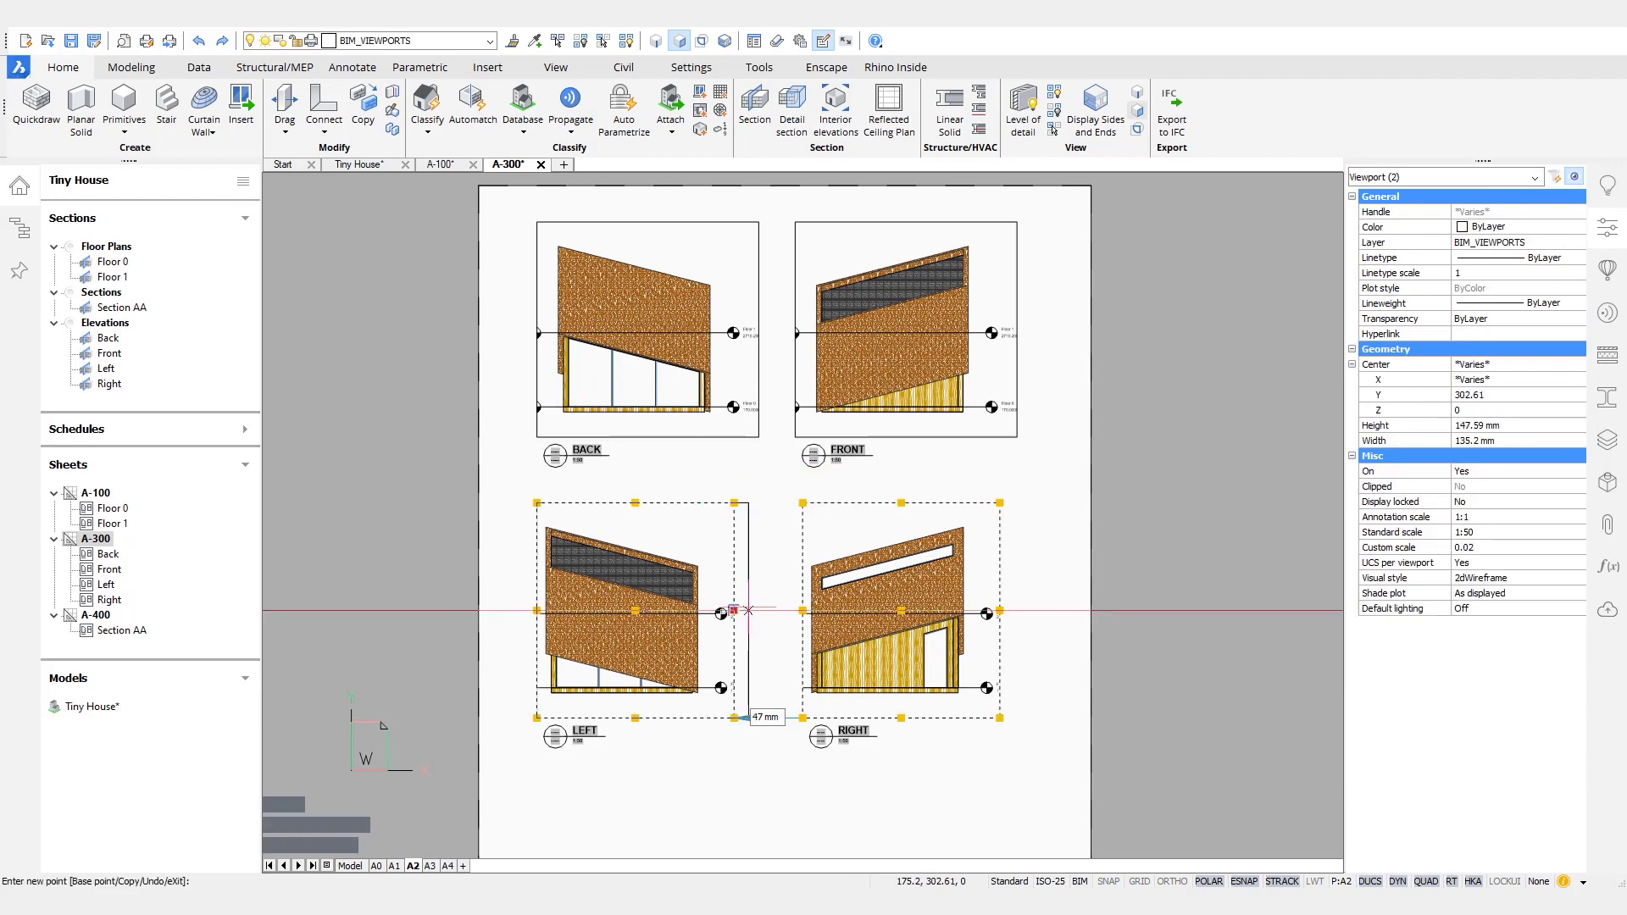
{"action": "left_click", "coordinate": [769, 611]}
{"action": "left_click", "coordinate": [803, 610]}
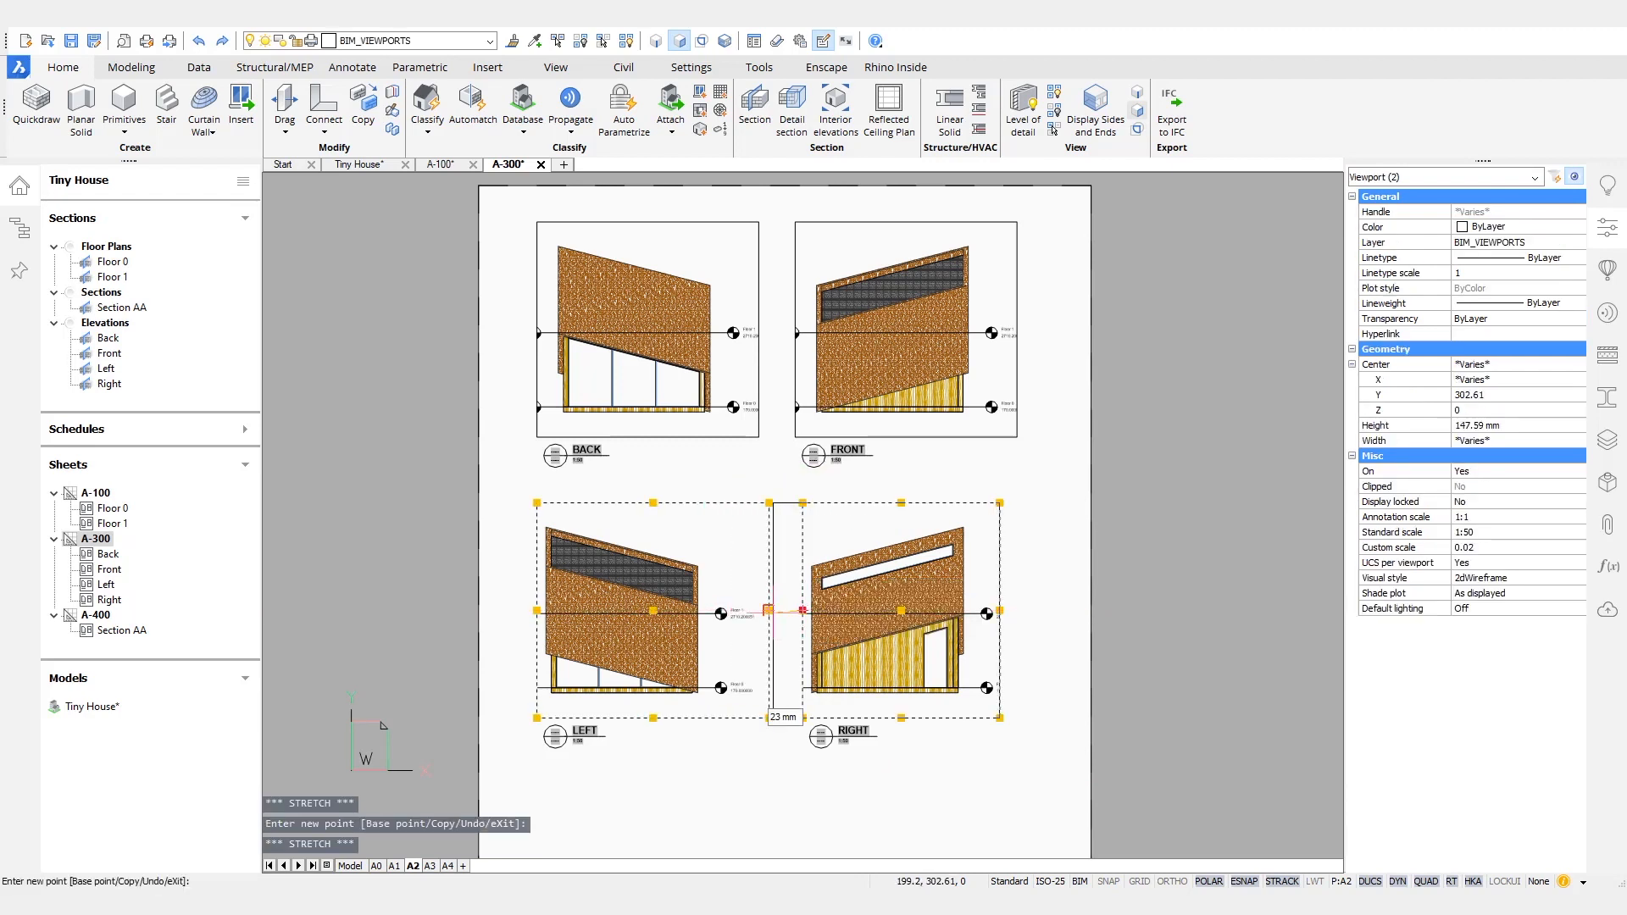
{"action": "left_click", "coordinate": [768, 610]}
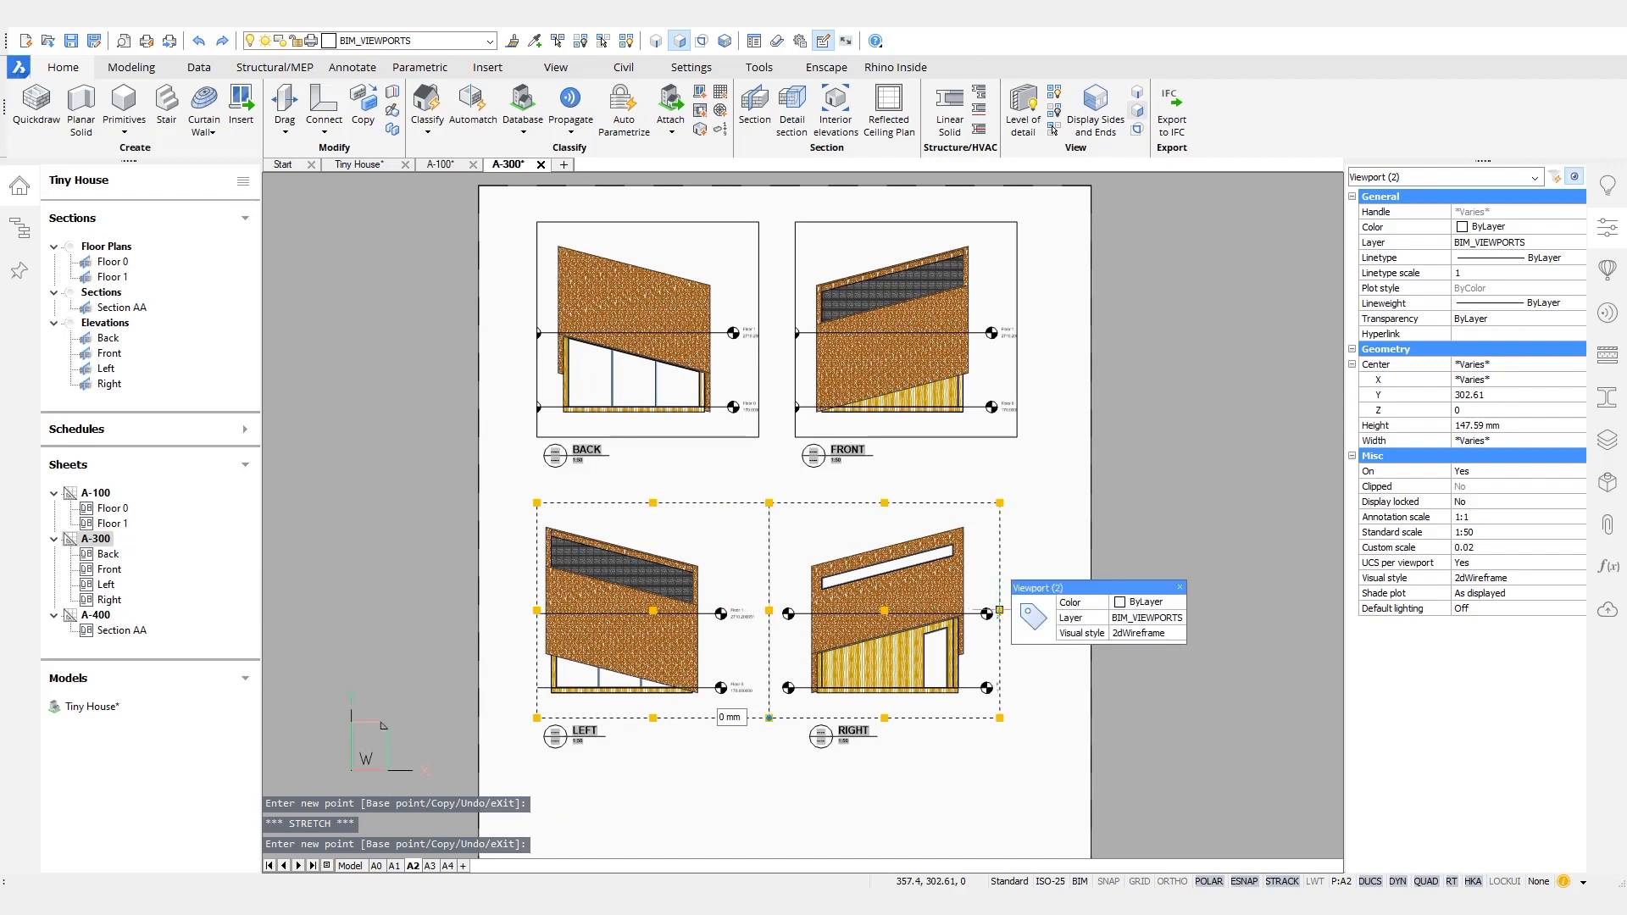
{"action": "left_click", "coordinate": [1000, 610]}
{"action": "left_click", "coordinate": [1032, 610]}
{"action": "left_click", "coordinate": [537, 610]}
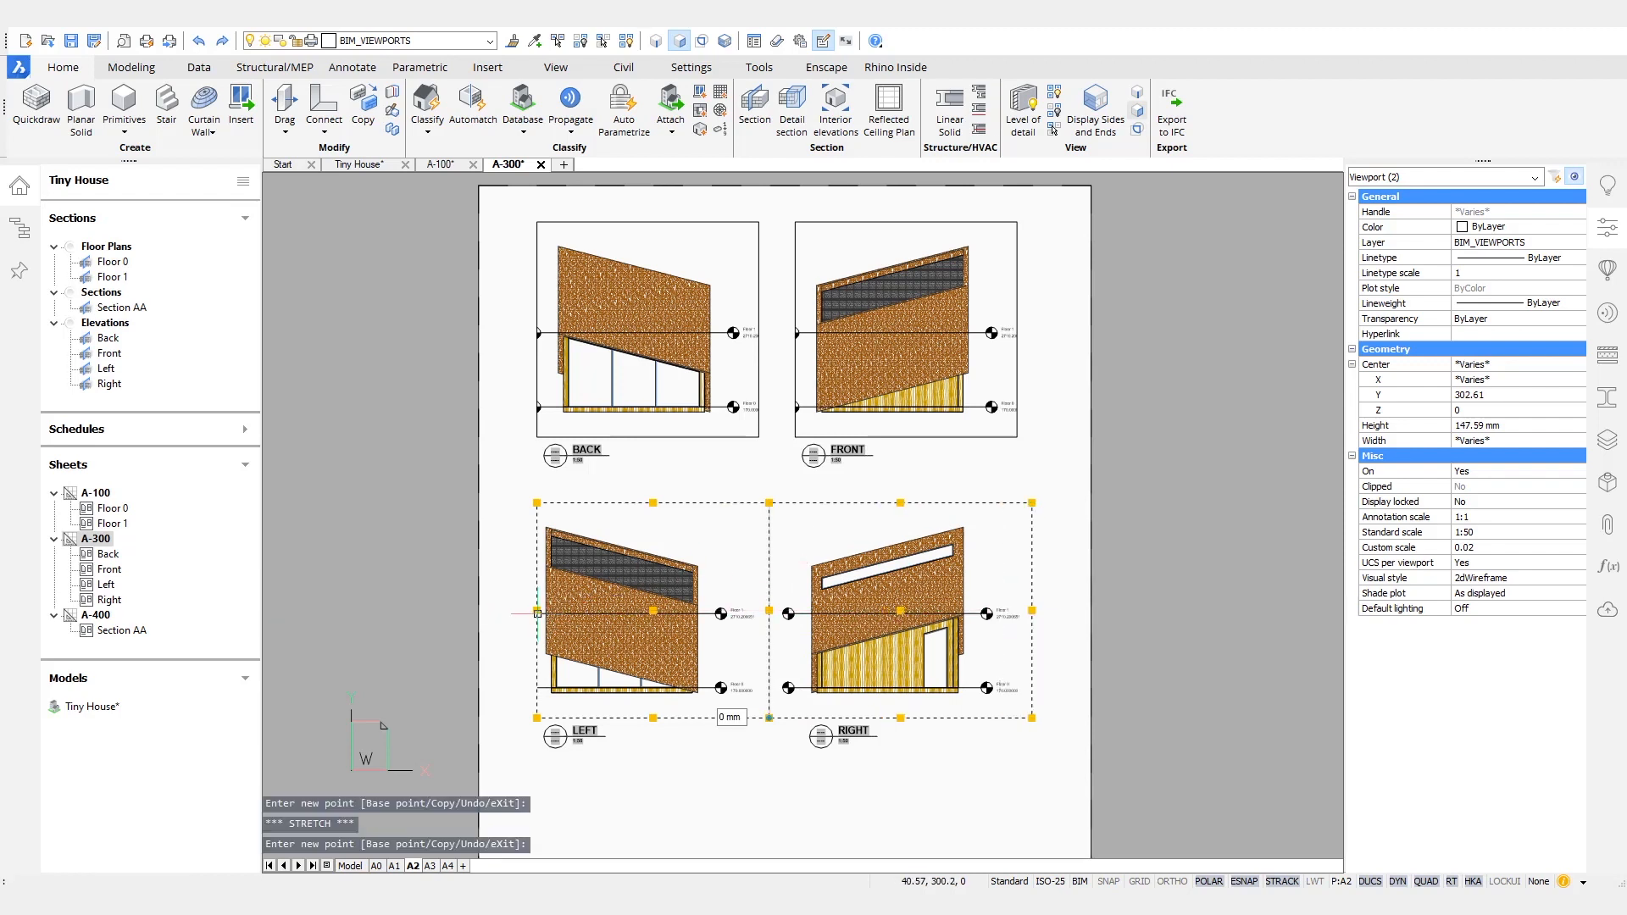
{"action": "left_click", "coordinate": [510, 610]}
{"action": "key", "text": "Escape"}
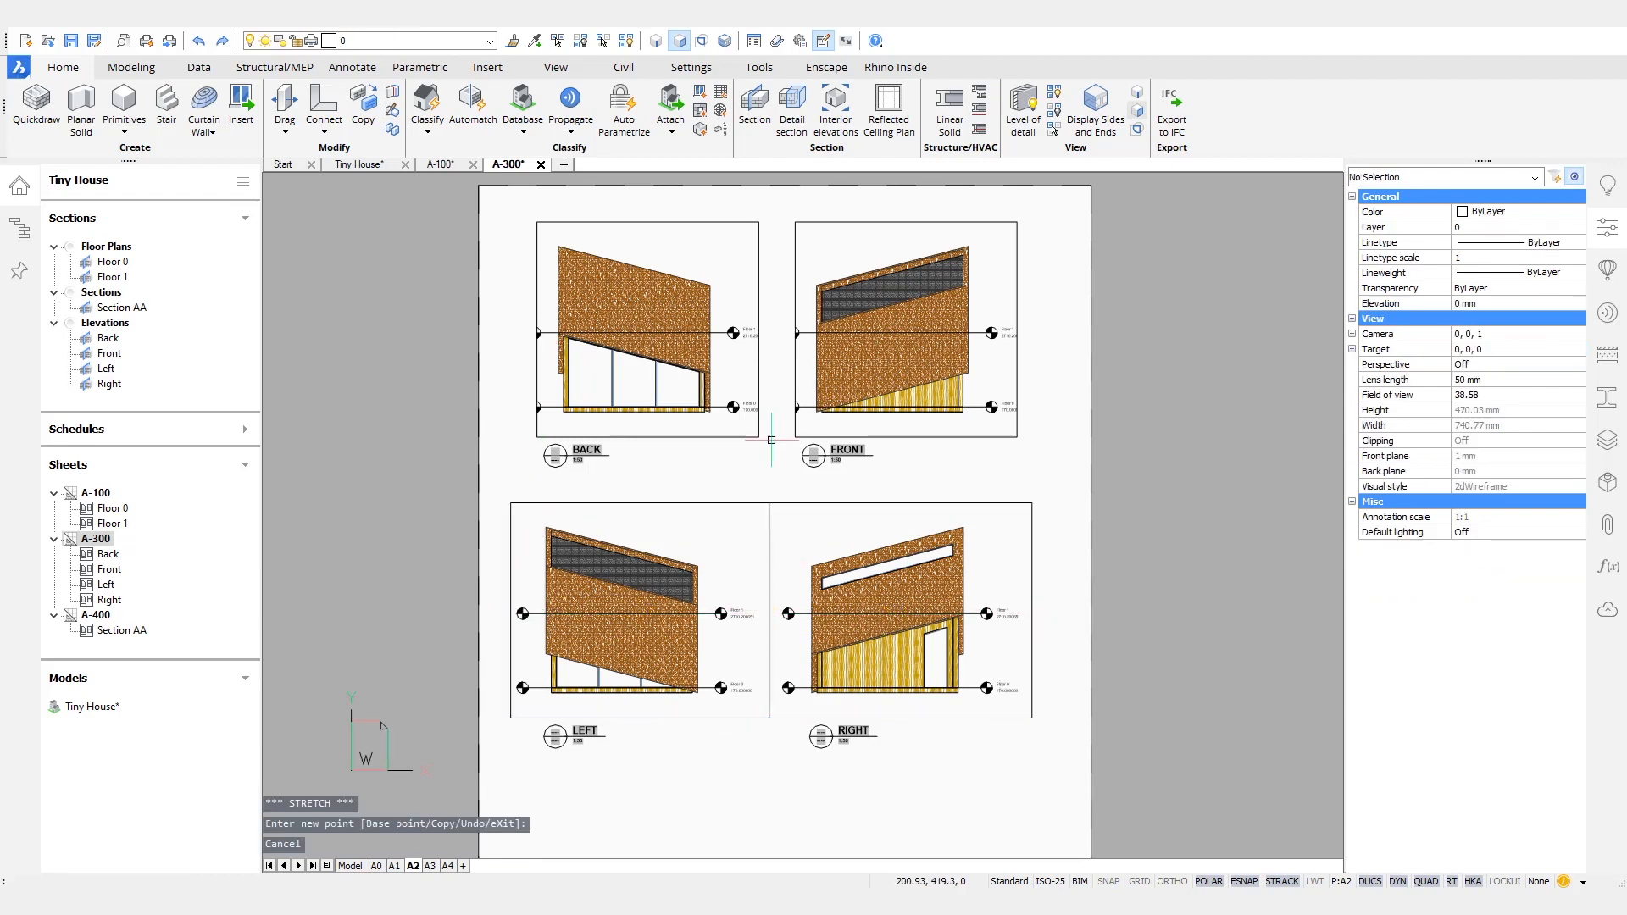
- Stretch the Back and Front elevation viewports to a shared inner edge and widen their outer edges to fit the level markers
{"action": "left_click", "coordinate": [803, 445]}
{"action": "left_click", "coordinate": [752, 428]}
{"action": "left_click", "coordinate": [1016, 329]}
{"action": "left_click", "coordinate": [1070, 330]}
{"action": "left_click", "coordinate": [794, 330]}
{"action": "left_click", "coordinate": [769, 330]}
{"action": "left_click", "coordinate": [758, 330]}
{"action": "left_click", "coordinate": [769, 330]}
{"action": "key", "text": "Escape"}
{"action": "left_click", "coordinate": [549, 307]}
{"action": "left_click", "coordinate": [531, 315]}
{"action": "left_click", "coordinate": [514, 329]}
{"action": "key", "text": "Escape"}
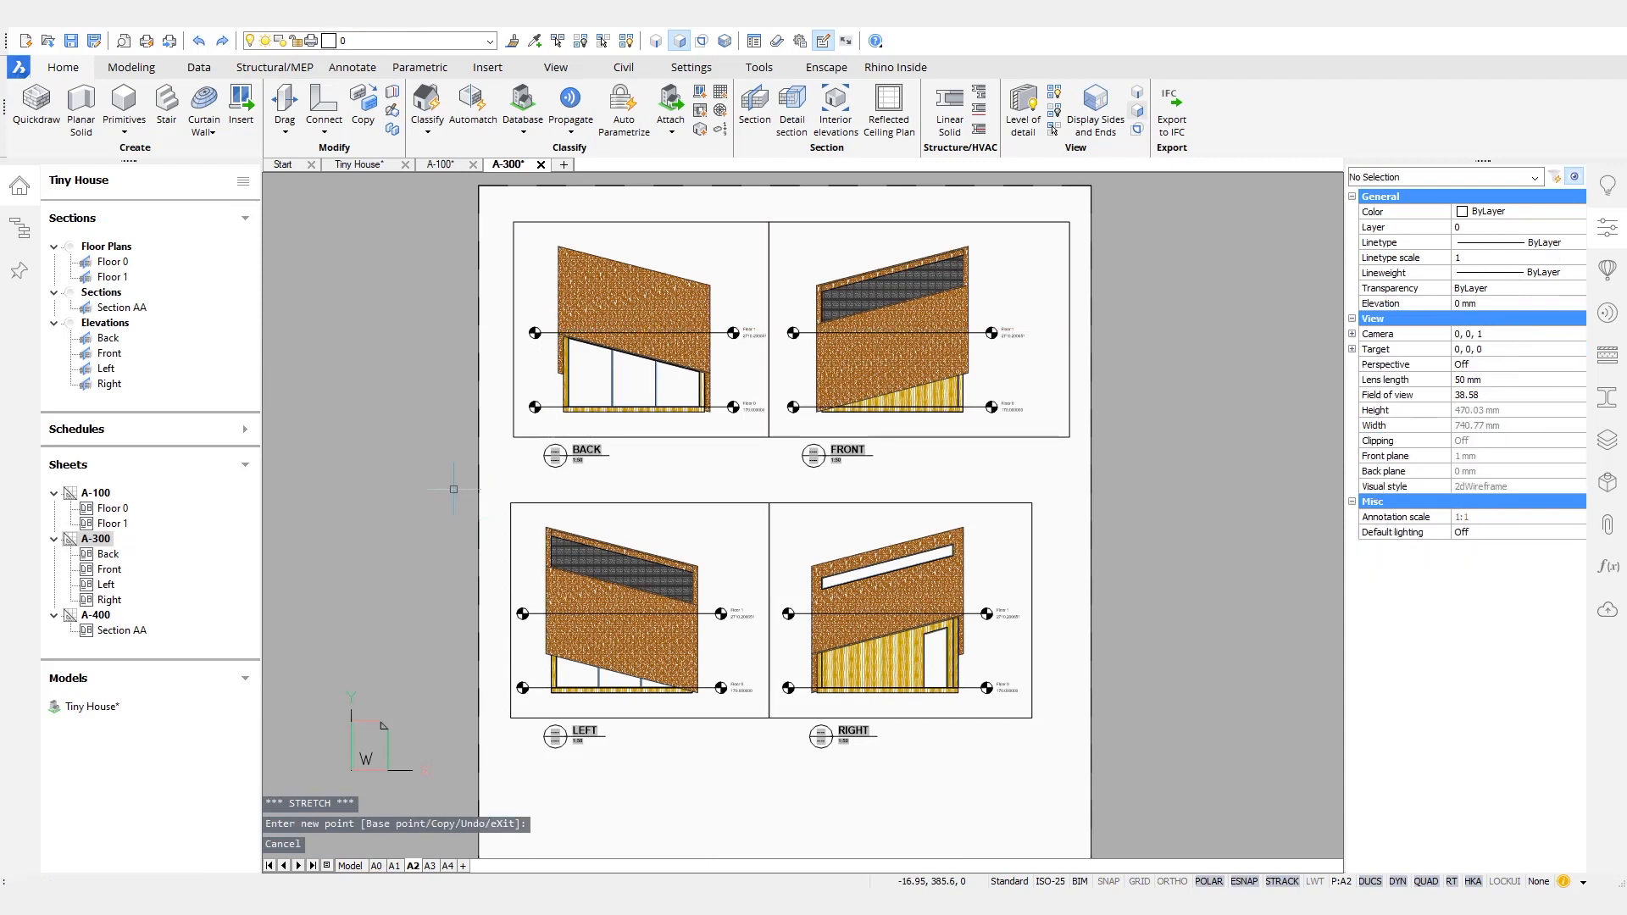
- Turn off the BIM_VIEWPORTS layer on sheet A-300 and save the sheet
{"action": "left_click", "coordinate": [489, 42]}
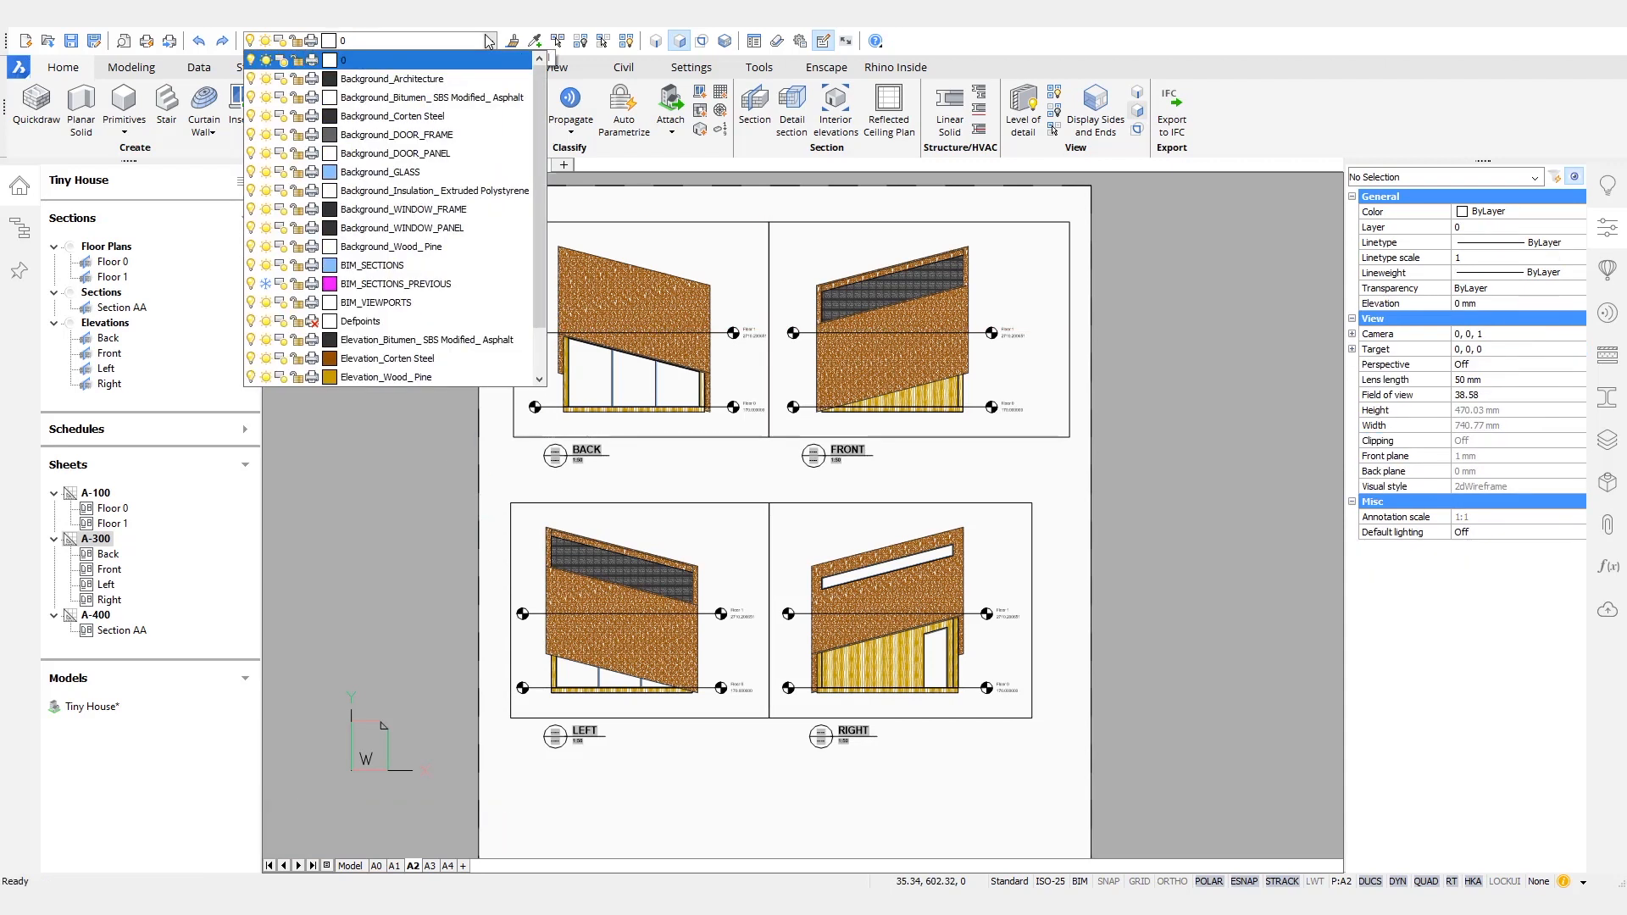
{"action": "left_click", "coordinate": [251, 302]}
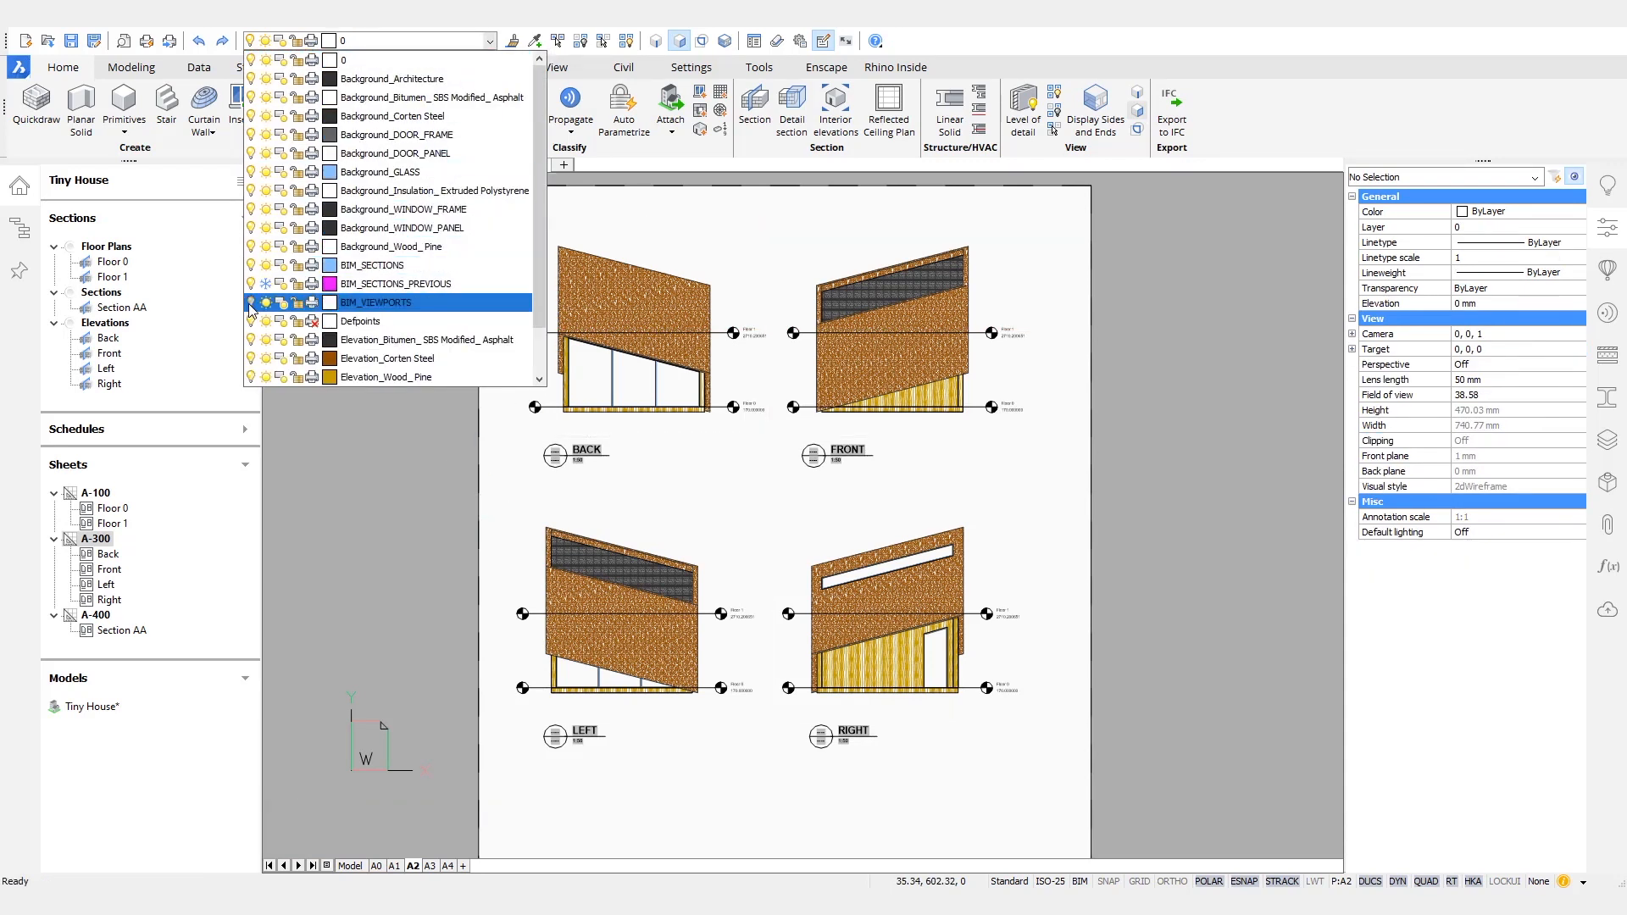
{"action": "scroll", "coordinate": [775, 678], "scroll_direction": "down", "scroll_amount": 1}
{"action": "scroll", "coordinate": [775, 678], "scroll_direction": "up", "scroll_amount": 2}
{"action": "scroll", "coordinate": [737, 665], "scroll_direction": "down", "scroll_amount": 1}
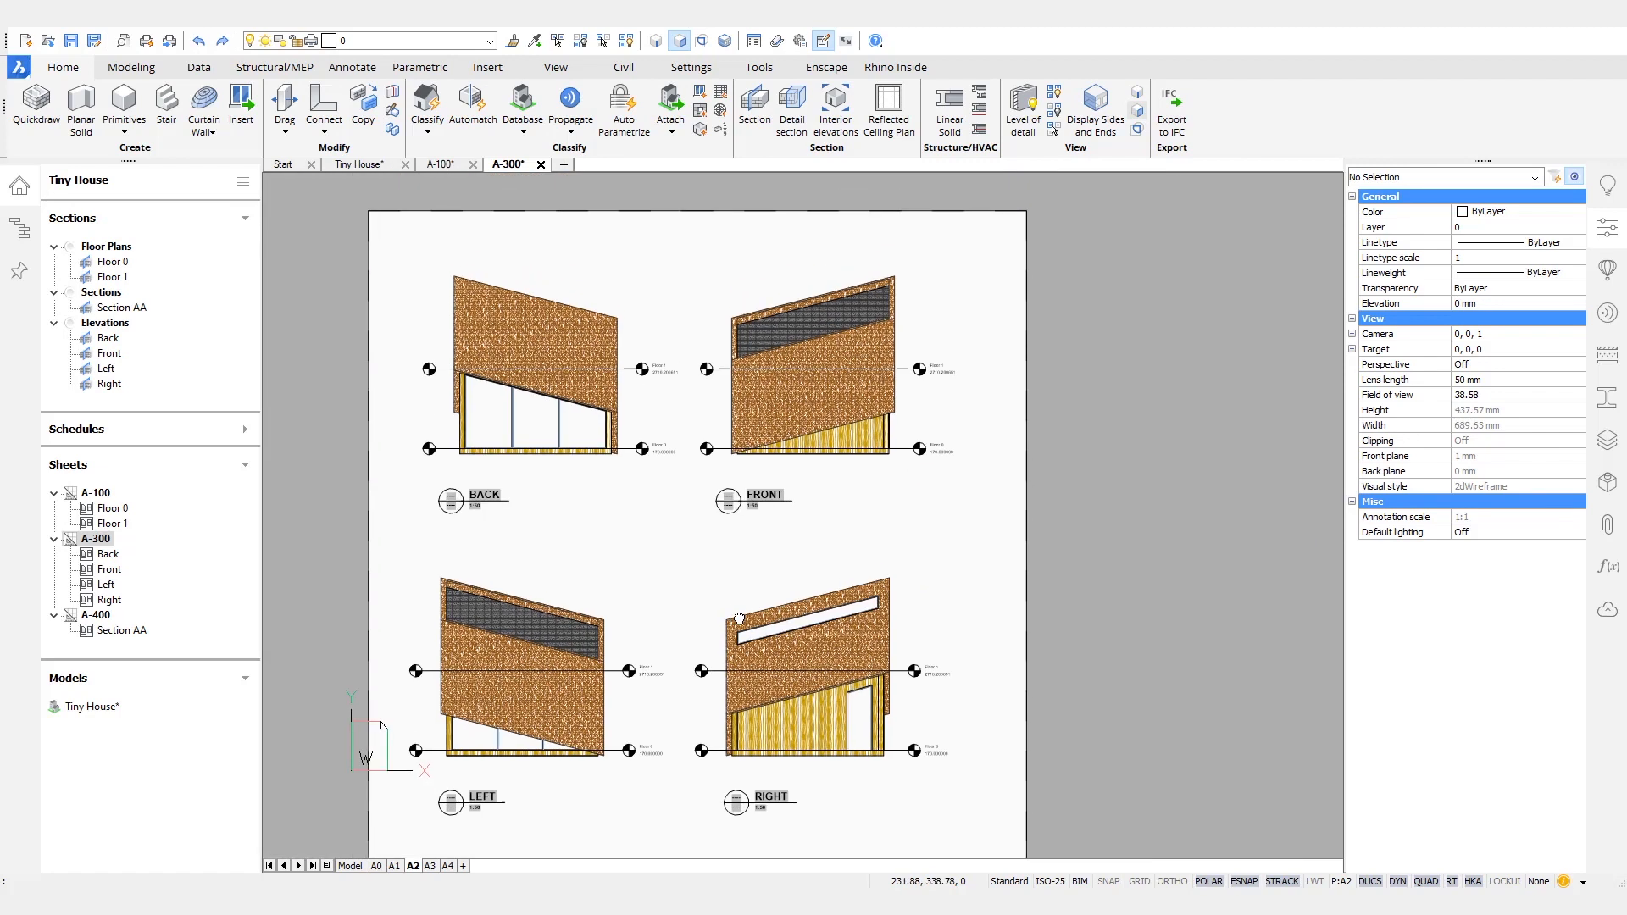
{"action": "key", "text": "ctrl+s"}
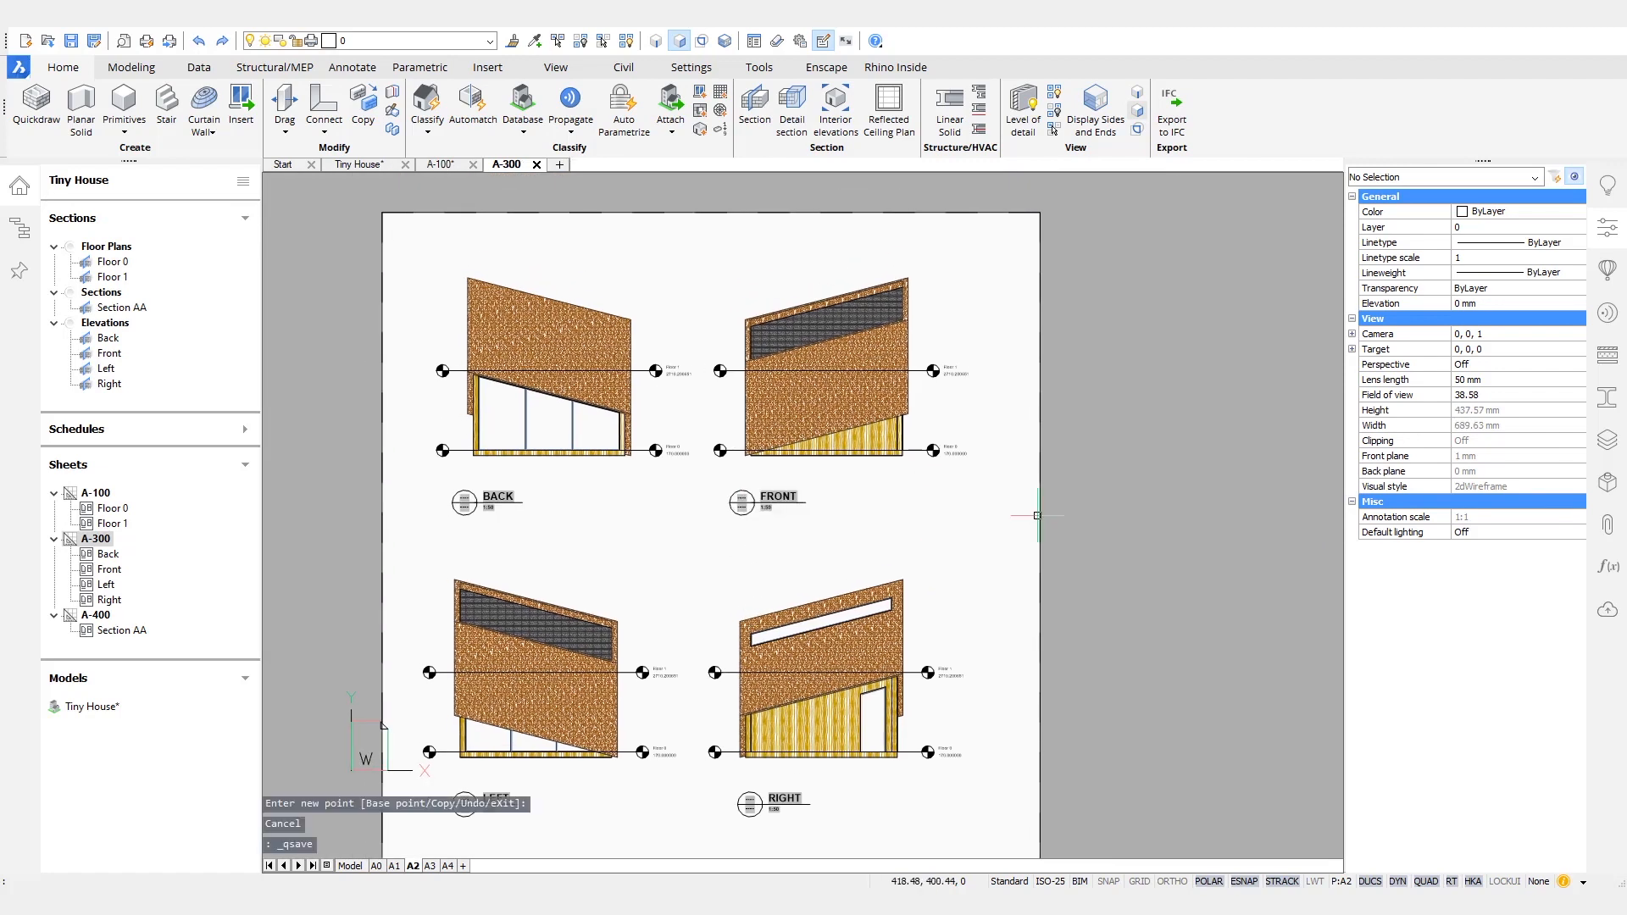
- Open sheet A-400 and switch back to sheet A-100
{"action": "right_click", "coordinate": [96, 615]}
{"action": "left_click", "coordinate": [173, 652]}
{"action": "left_click", "coordinate": [444, 165]}
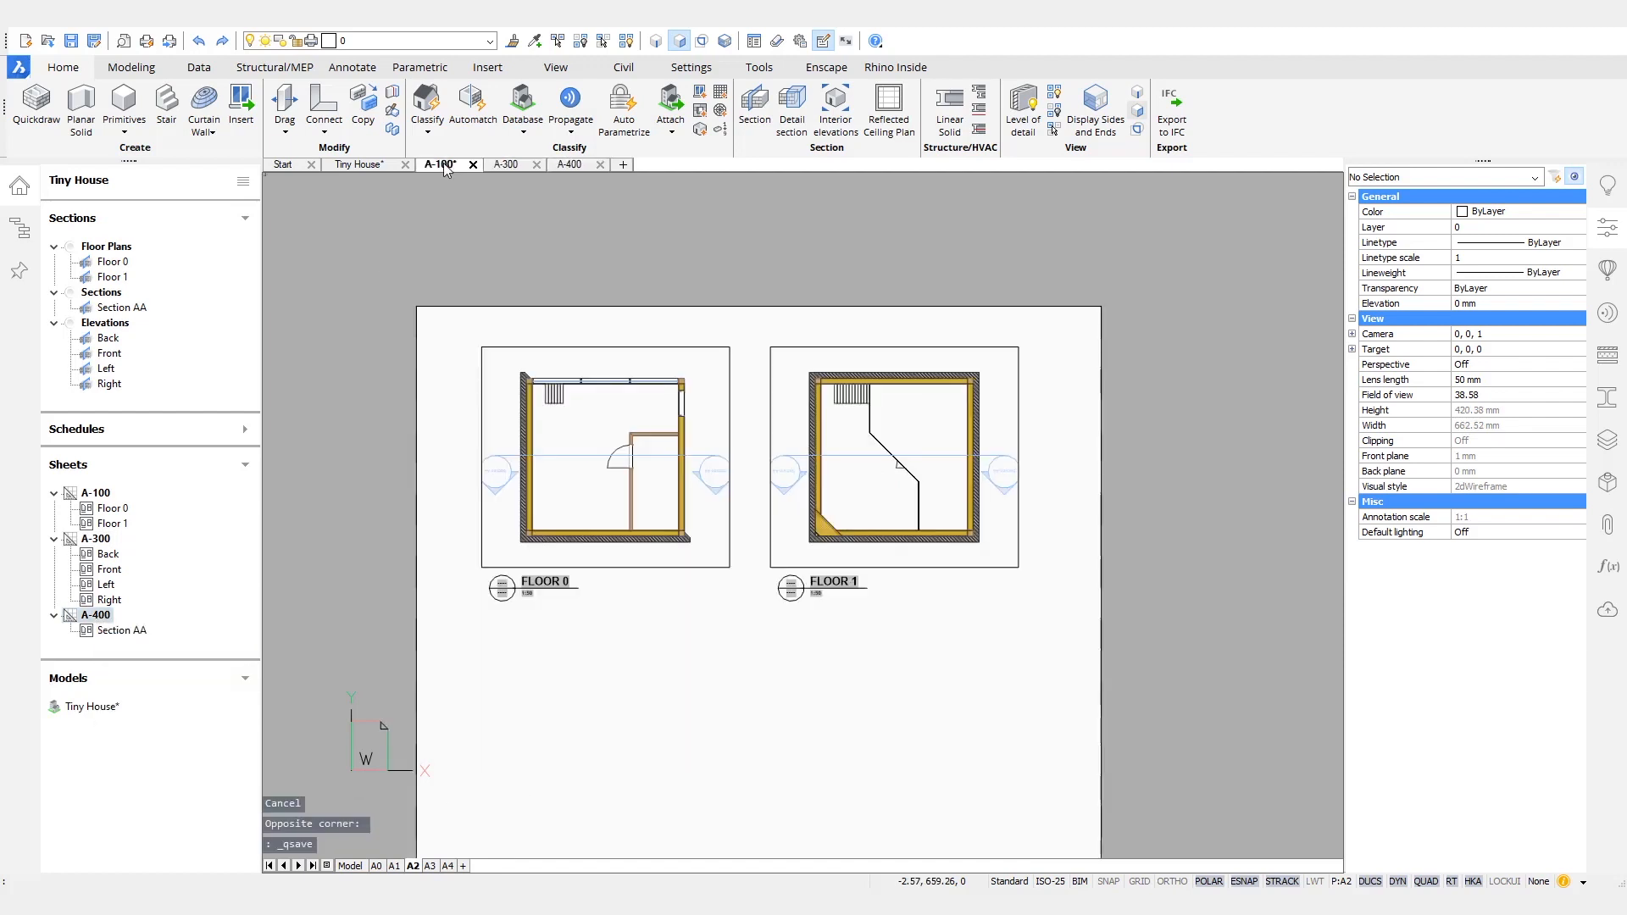
- Widen the Floor 0 and Floor 1 viewports at their inner and outer edges to fit the section tags
{"action": "scroll", "coordinate": [736, 415], "scroll_direction": "up", "scroll_amount": 3}
{"action": "left_click_drag", "start_coordinate": [793, 290], "coordinate": [688, 344]}
{"action": "left_click", "coordinate": [691, 351]}
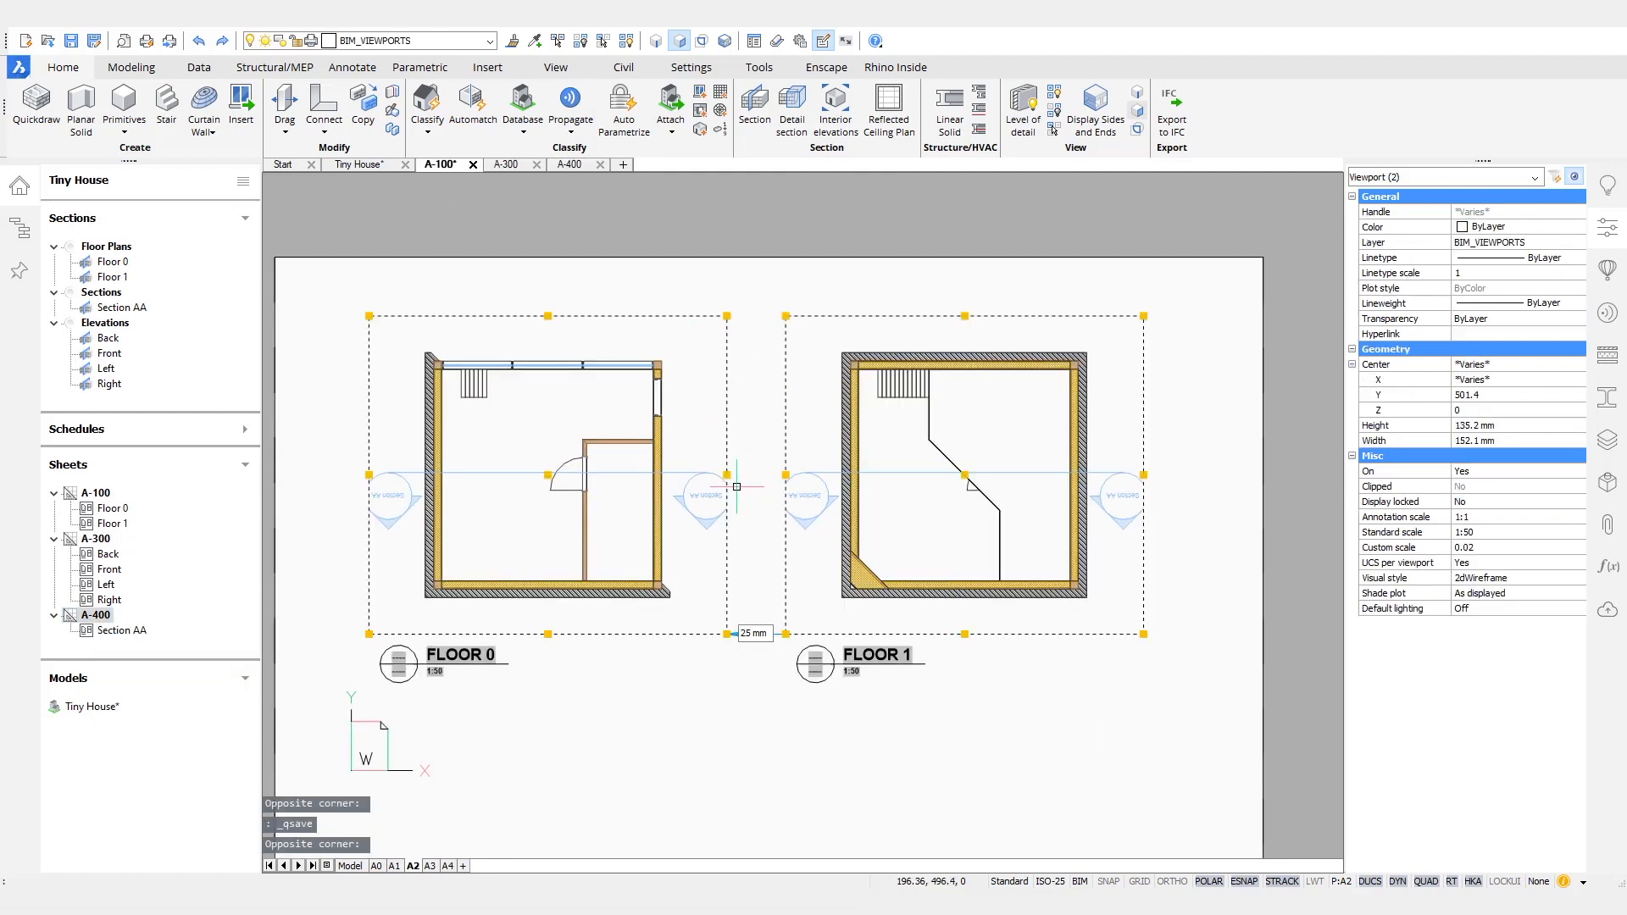
{"action": "left_click", "coordinate": [727, 475]}
{"action": "left_click", "coordinate": [786, 475]}
{"action": "left_click", "coordinate": [762, 475]}
{"action": "left_click", "coordinate": [1151, 479]}
{"action": "left_click", "coordinate": [1160, 478]}
{"action": "left_click", "coordinate": [1144, 479]}
{"action": "left_click", "coordinate": [1144, 477]}
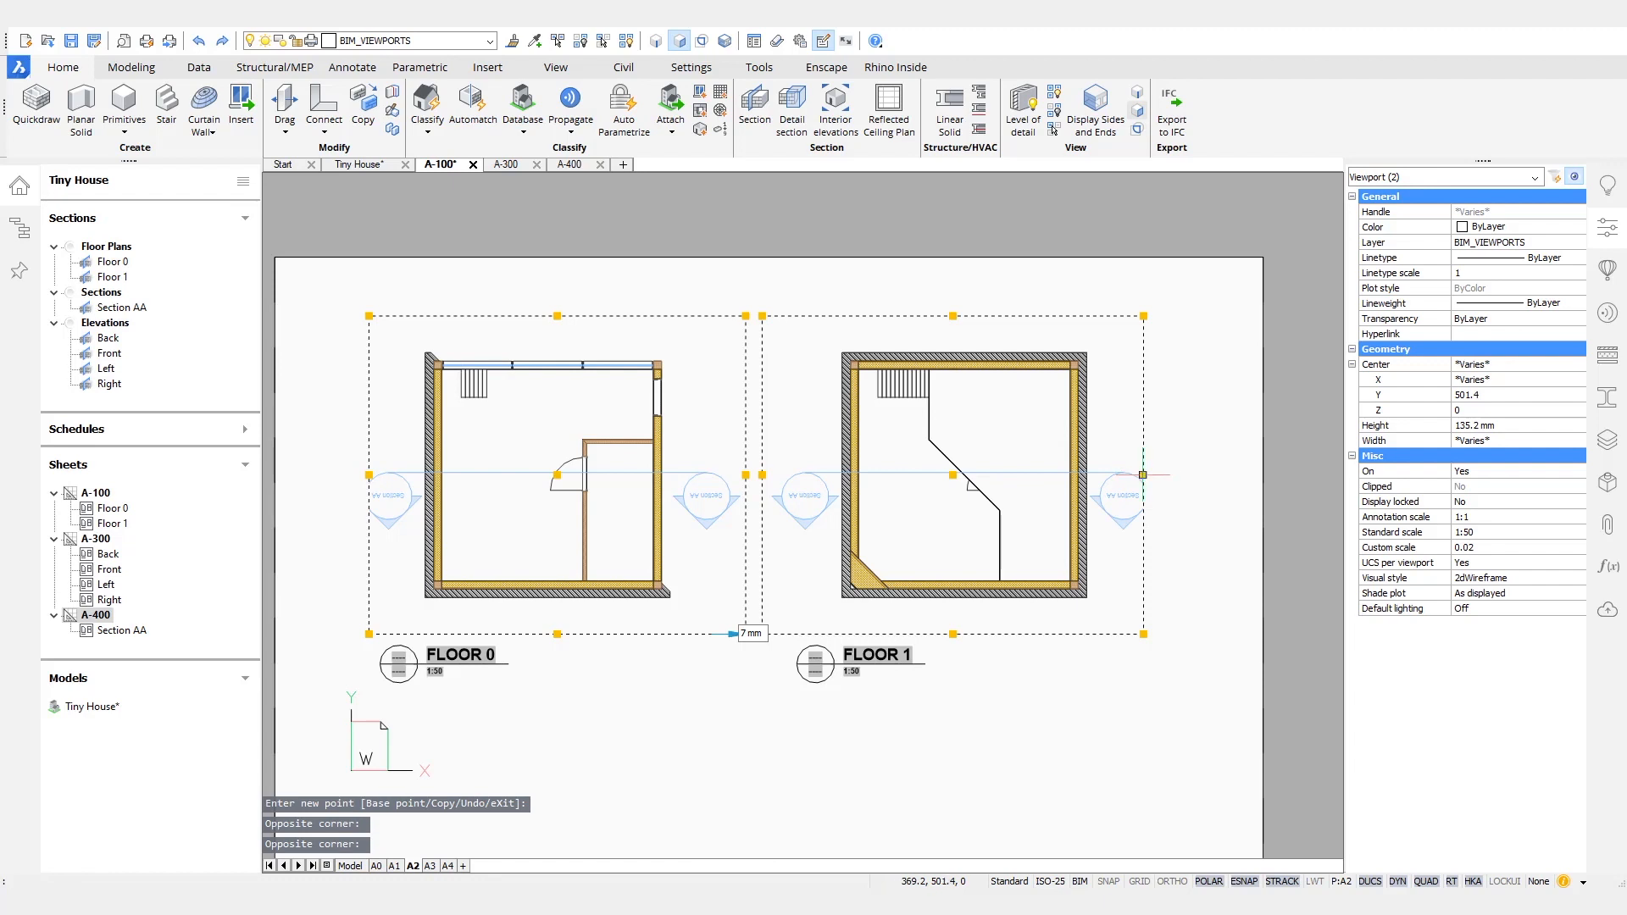
{"action": "left_click", "coordinate": [1144, 475]}
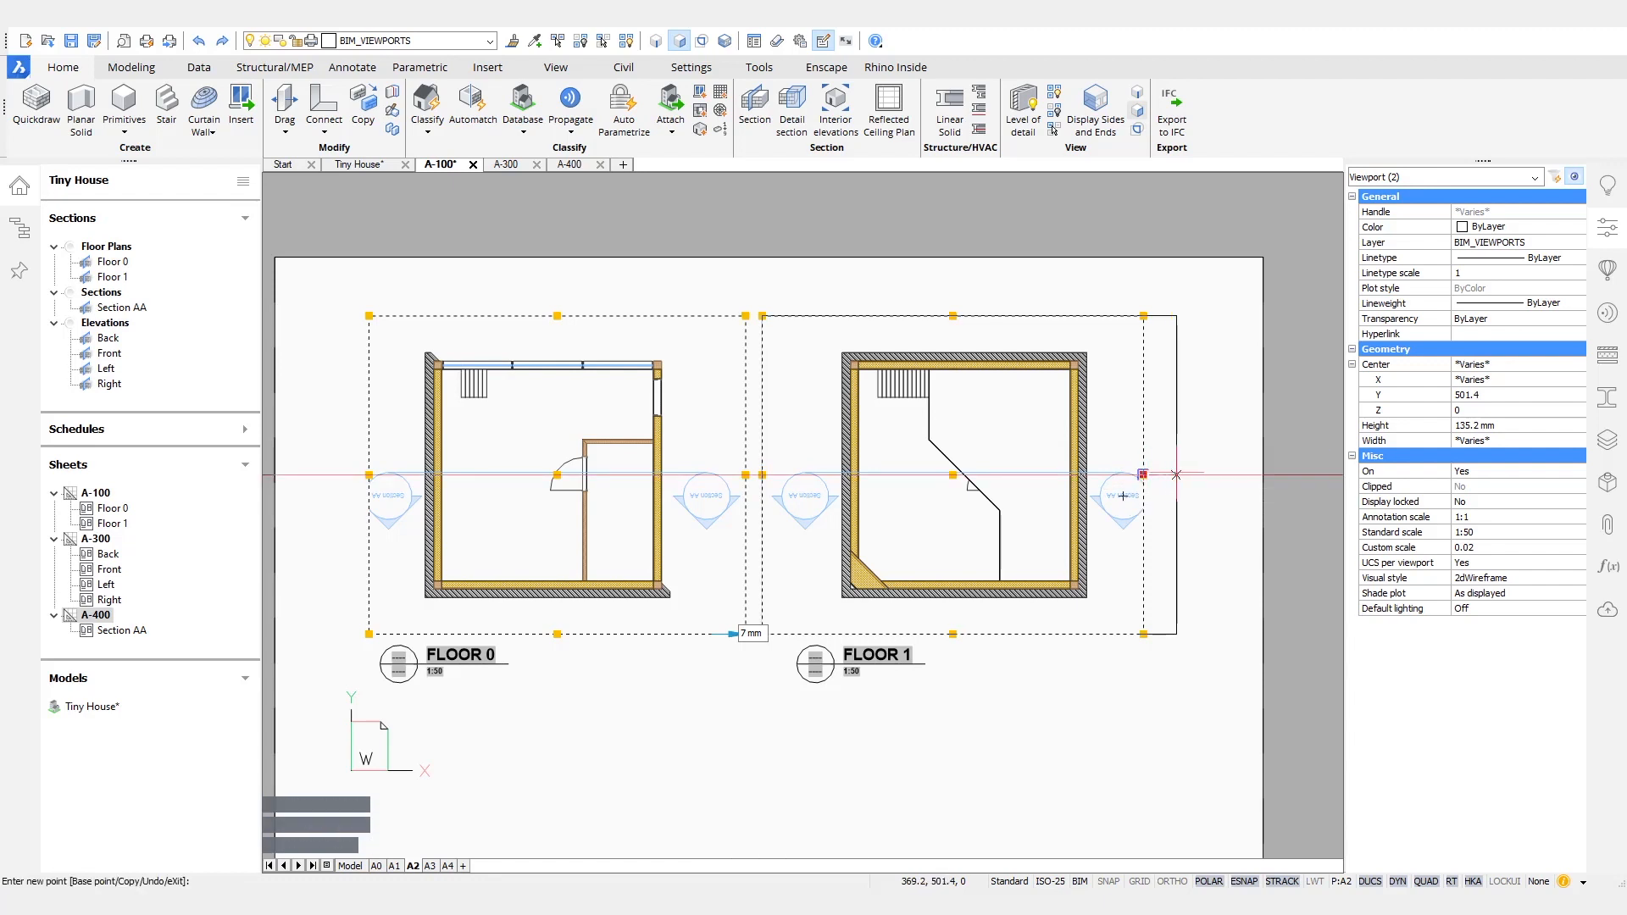
{"action": "left_click", "coordinate": [333, 474]}
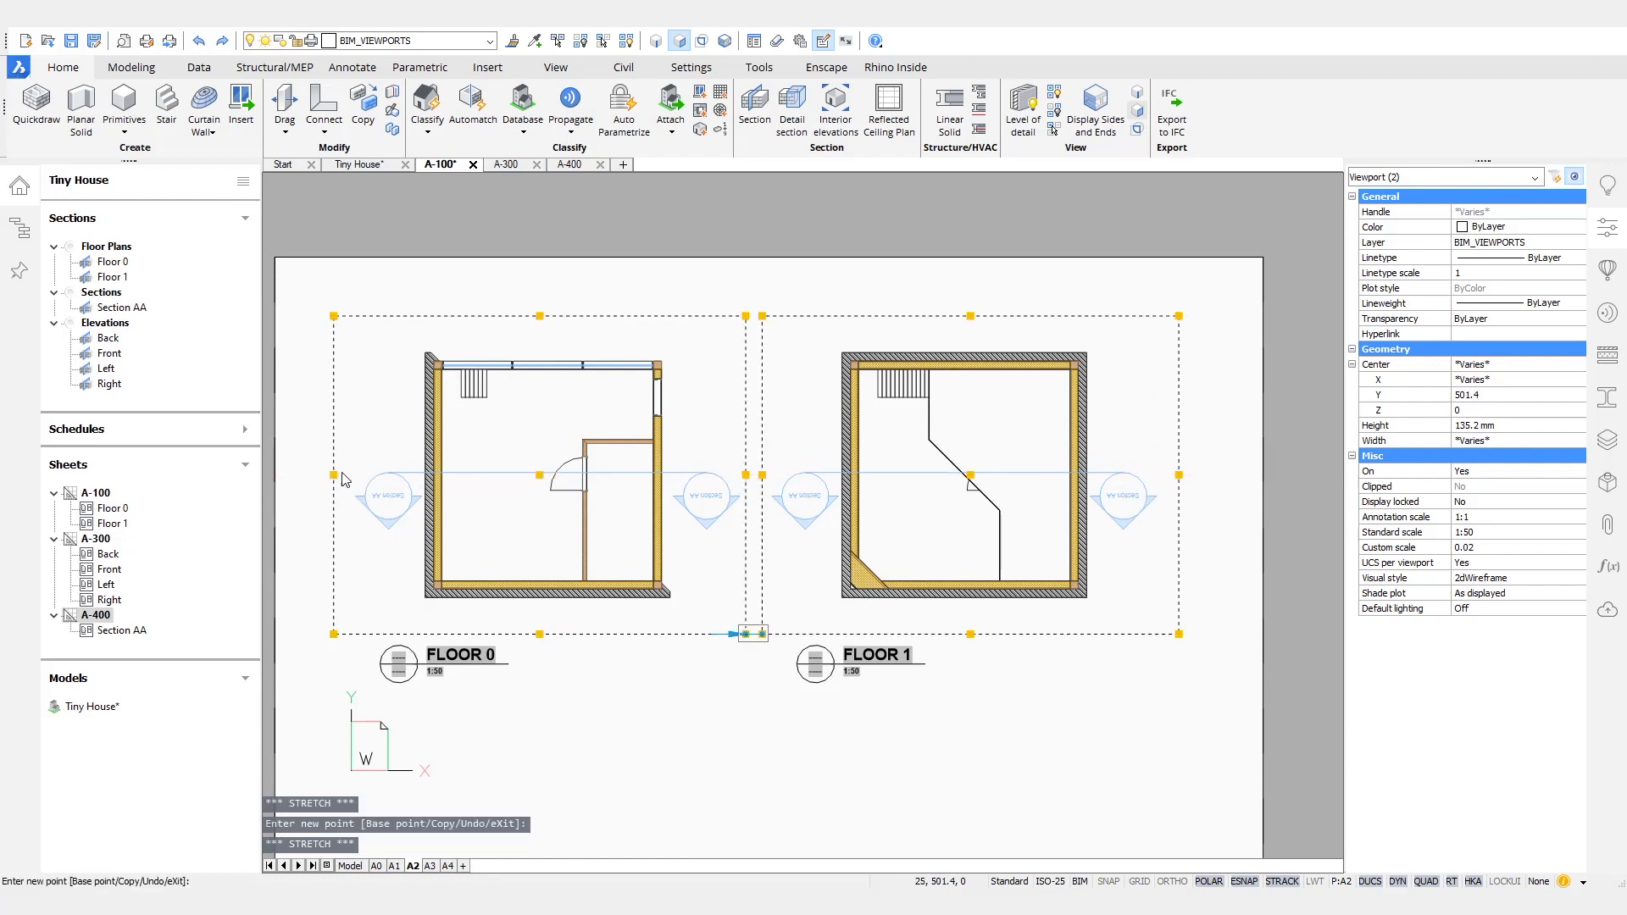
{"action": "key", "text": "Escape"}
- Turn off the BIM_VIEWPORTS layer on sheet A-100 and save the sheet
{"action": "left_click", "coordinate": [457, 41]}
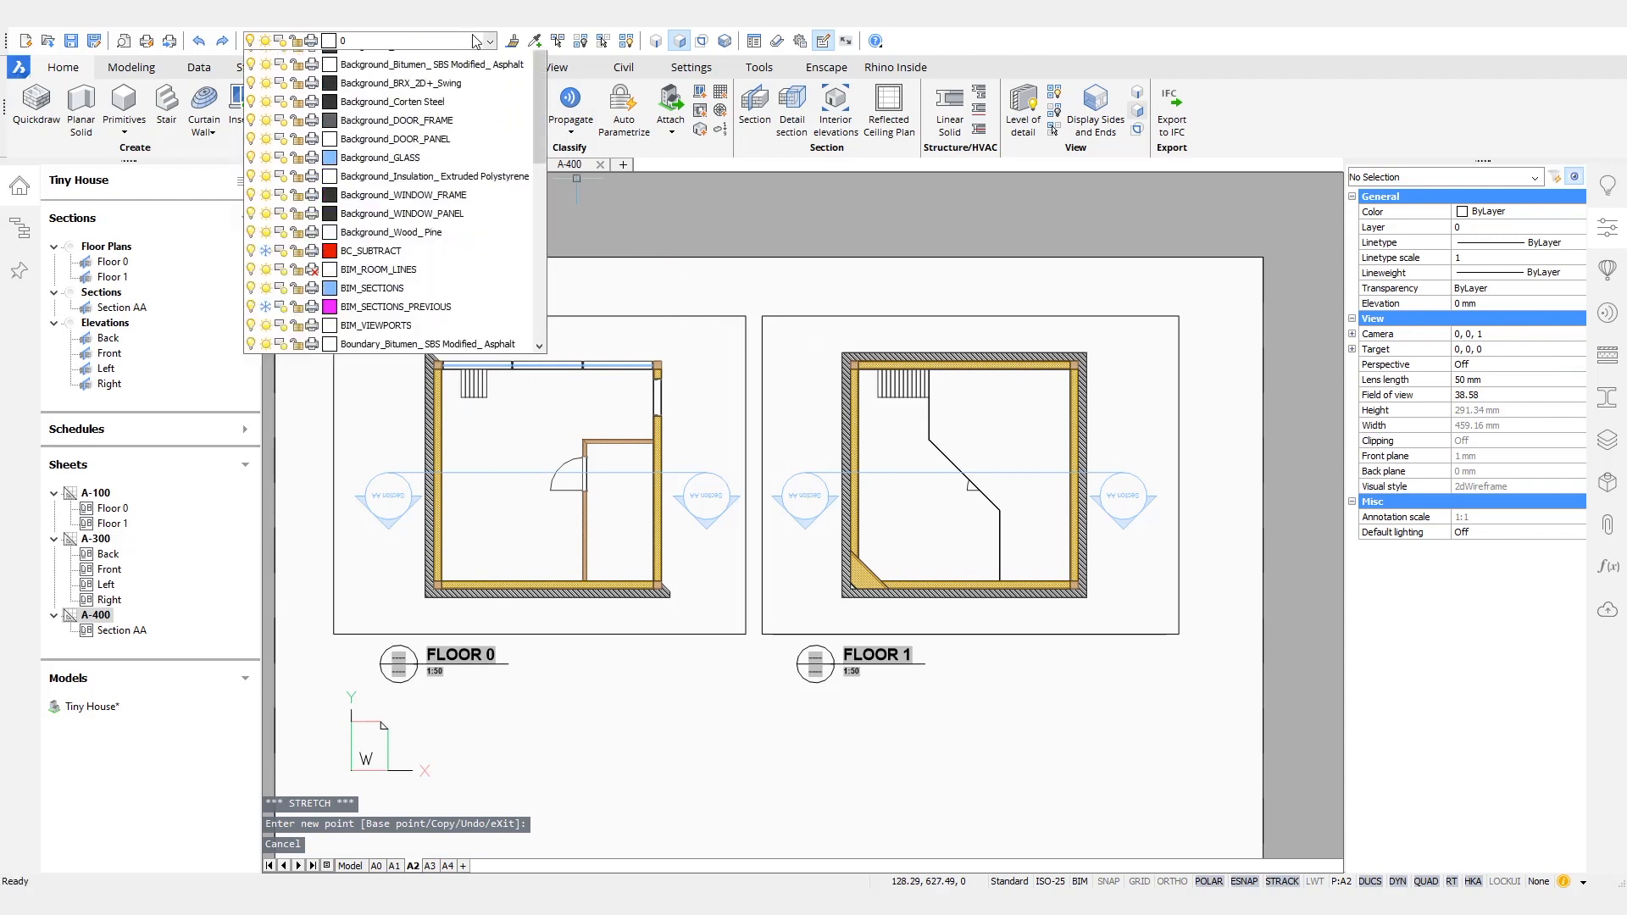
{"action": "left_click", "coordinate": [265, 359]}
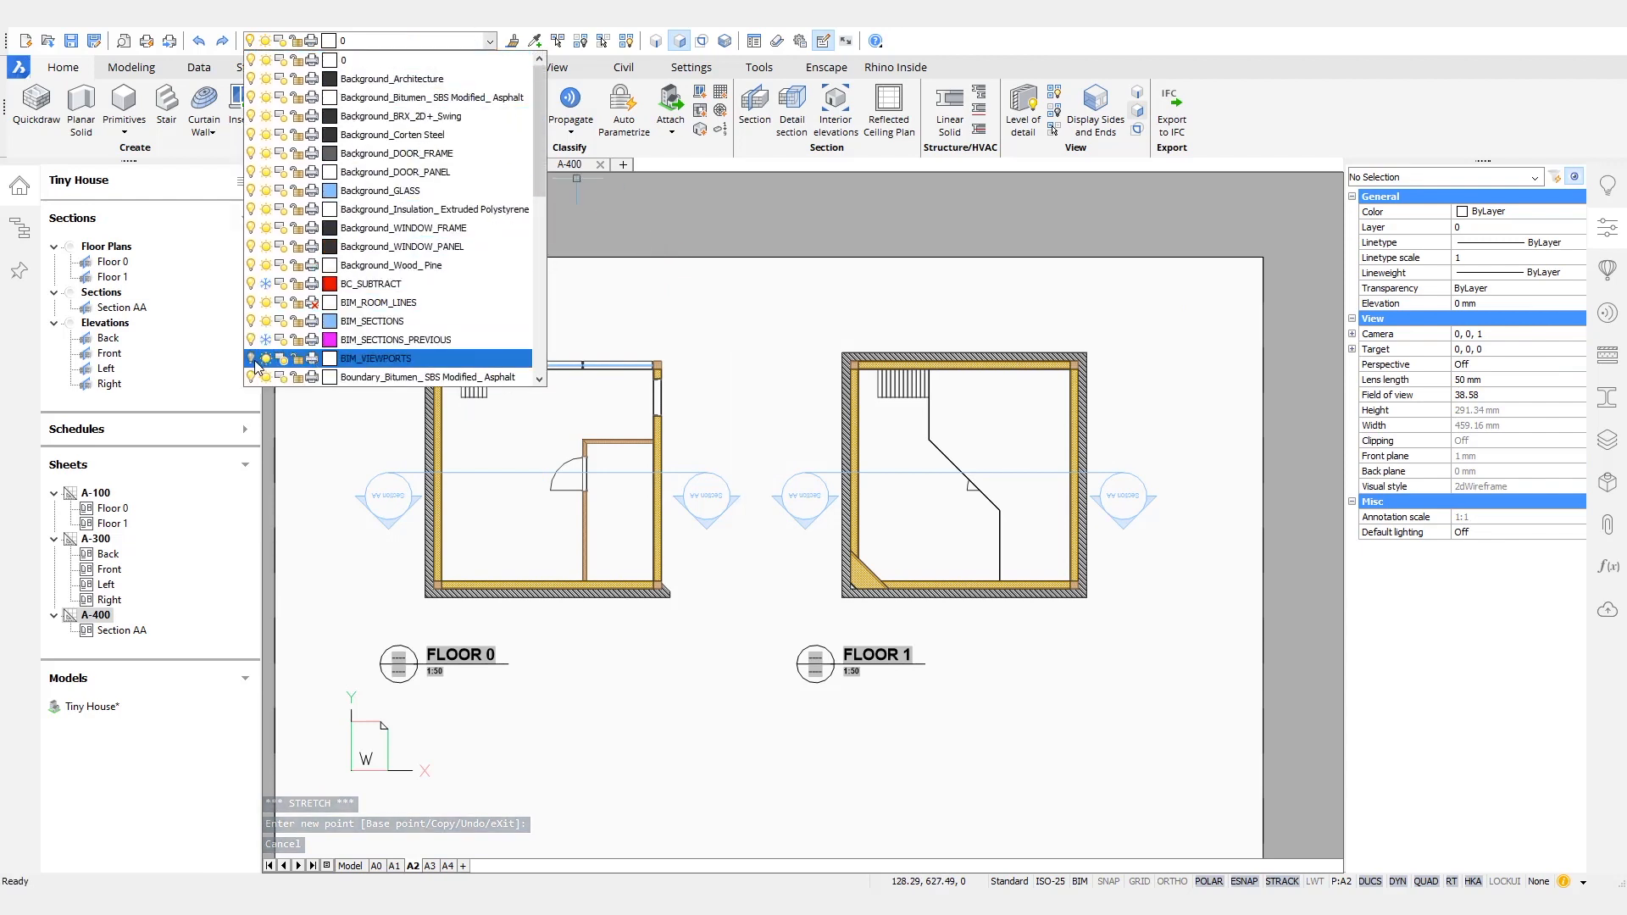
{"action": "left_click", "coordinate": [712, 292]}
{"action": "middle_click_drag", "start_coordinate": [765, 307], "coordinate": [789, 311]}
{"action": "scroll", "coordinate": [788, 308], "scroll_direction": "down", "scroll_amount": 1}
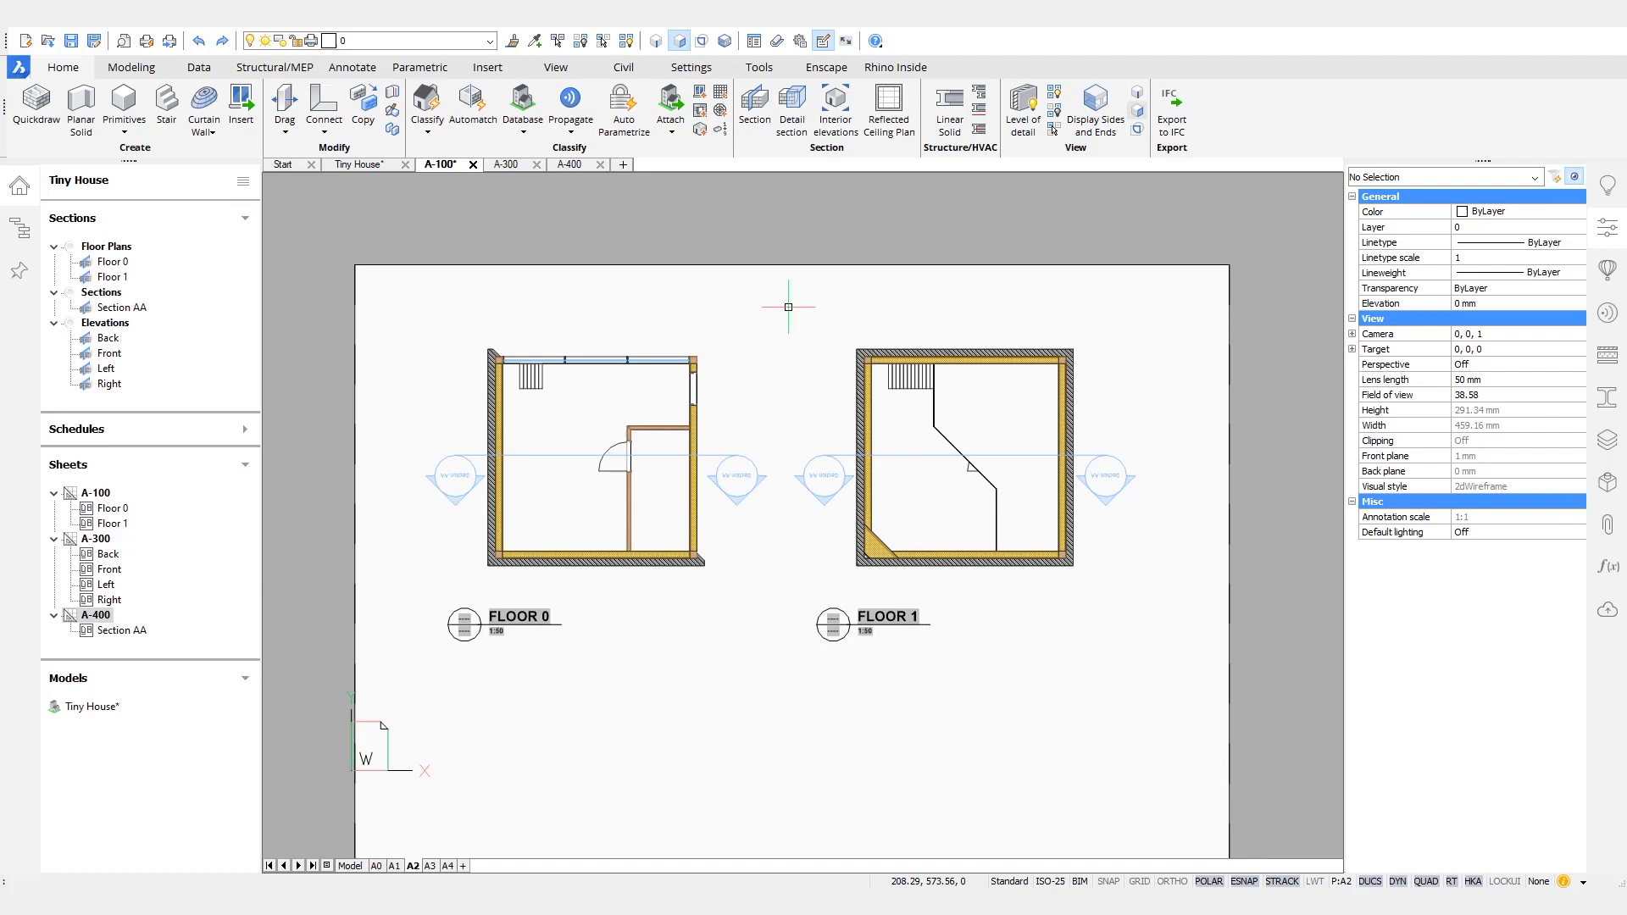
{"action": "key", "text": "ctrl+s"}
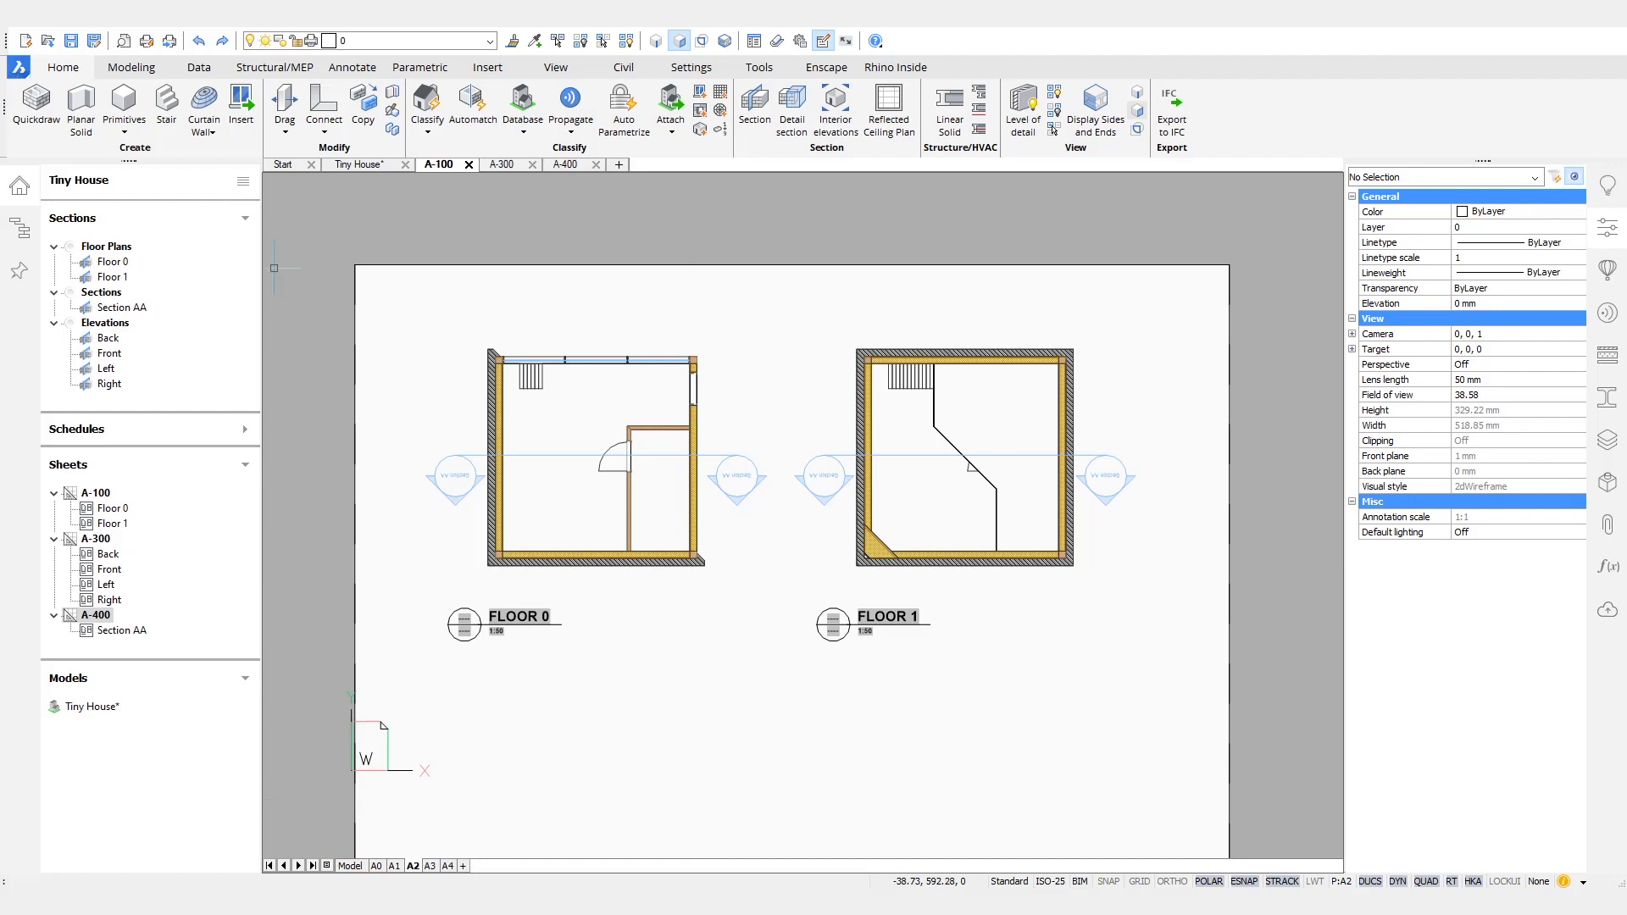
- On sheet A-400, widen the Section AA viewport on both sides to fit the floor level tags and their labels
{"action": "left_click", "coordinate": [574, 166]}
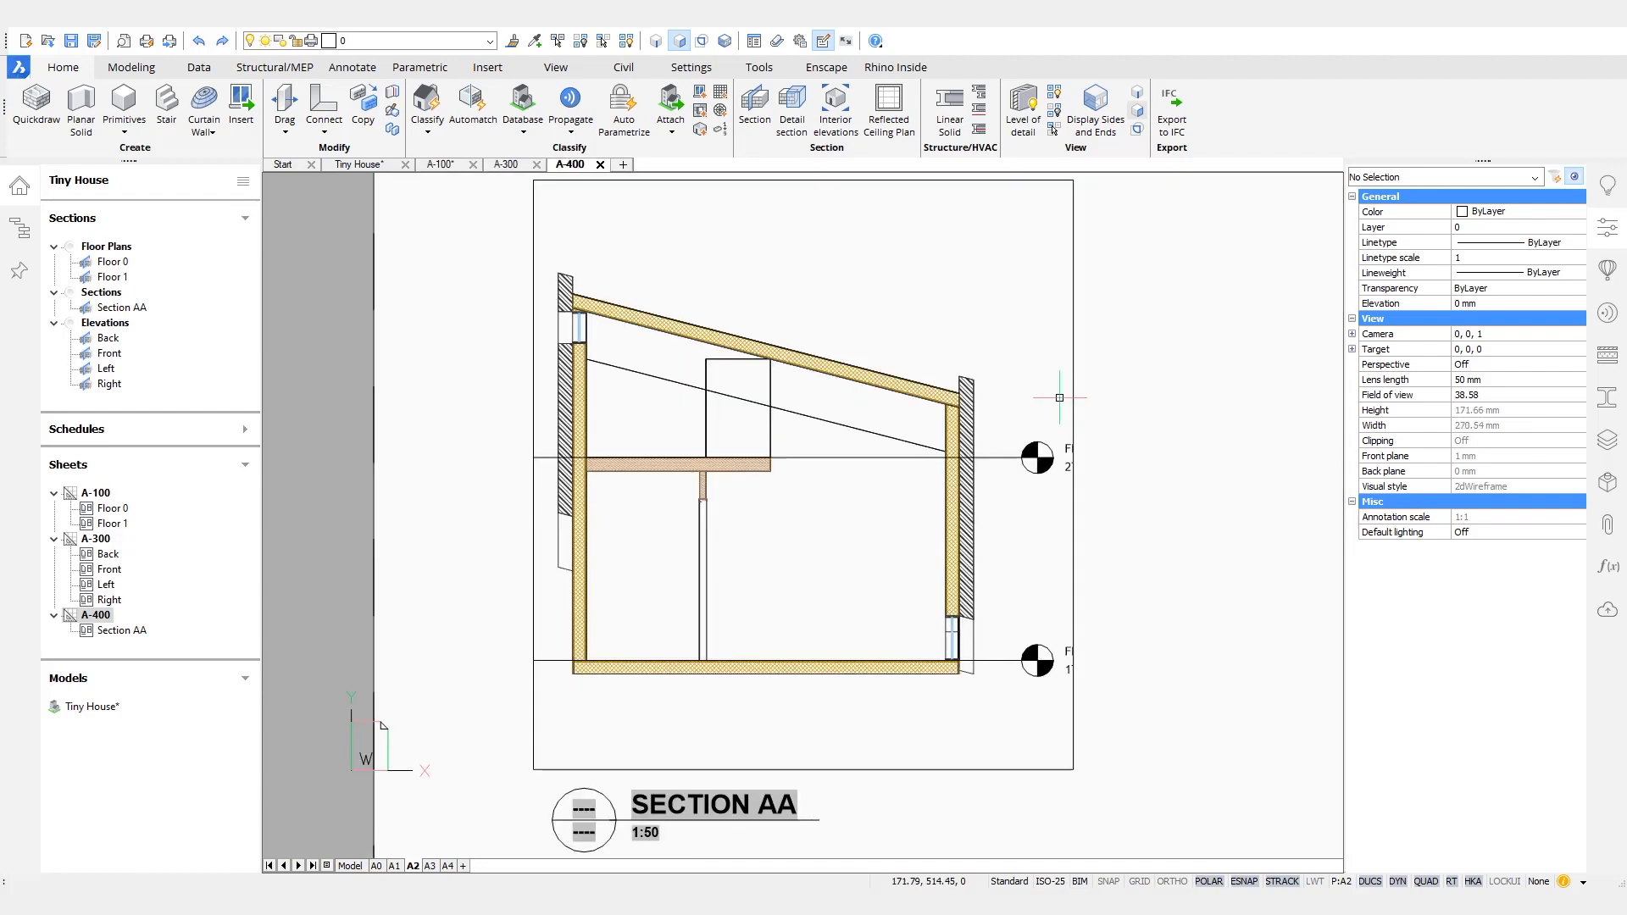
{"action": "scroll", "coordinate": [1059, 305], "scroll_direction": "up", "scroll_amount": 2}
{"action": "left_click", "coordinate": [969, 323]}
{"action": "left_click", "coordinate": [1014, 554]}
{"action": "left_click", "coordinate": [1149, 554]}
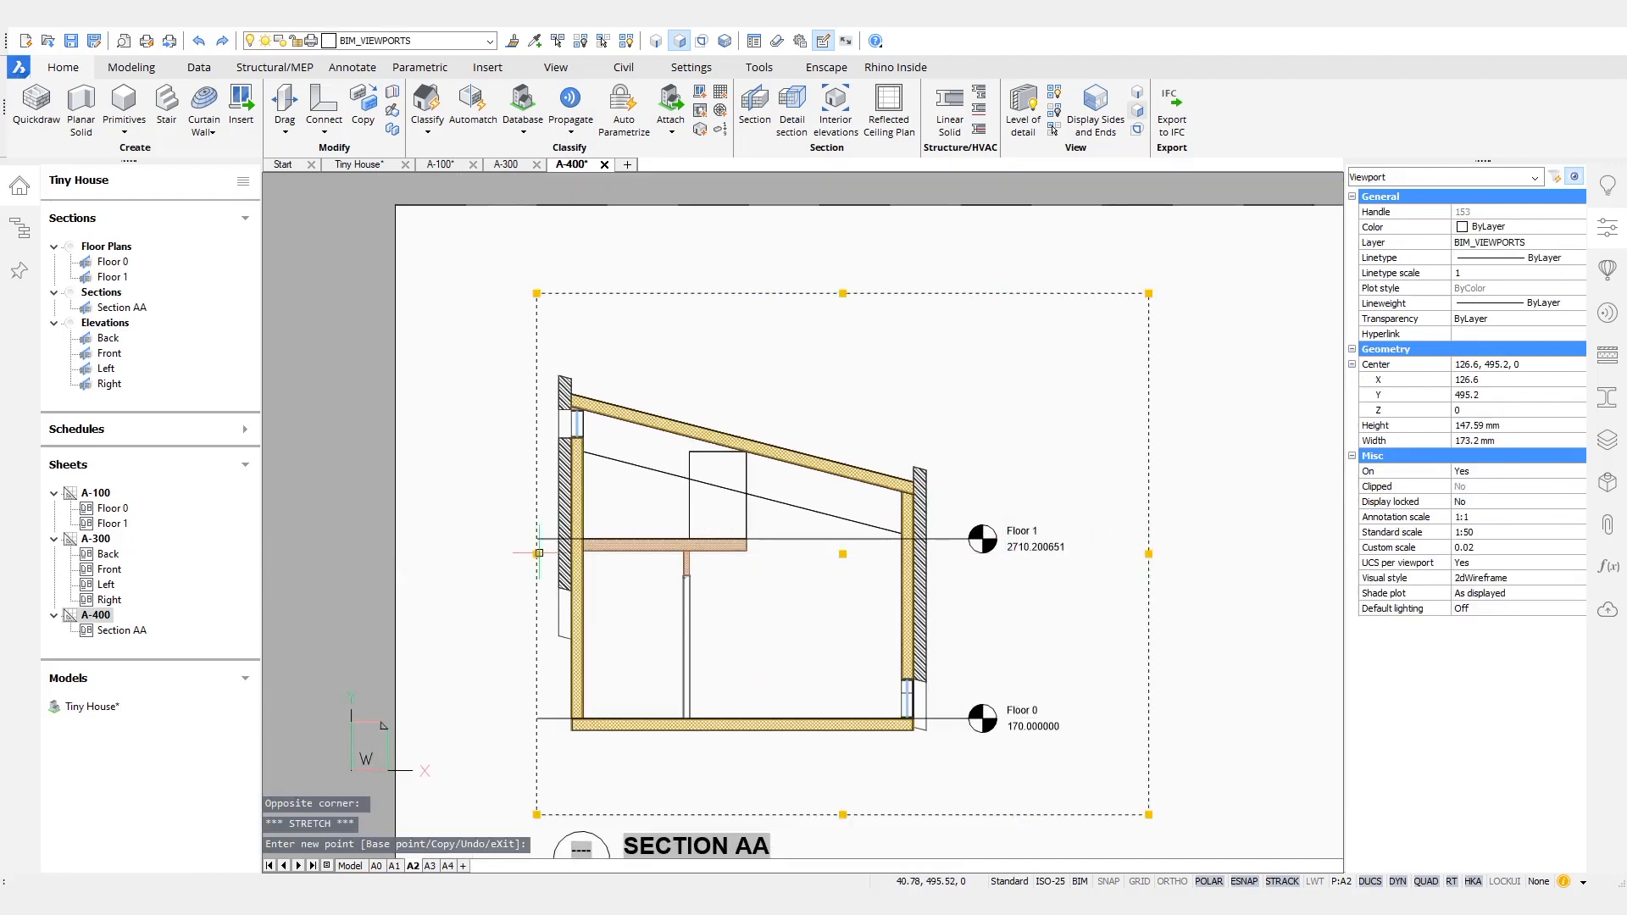
{"action": "left_click", "coordinate": [459, 554]}
{"action": "scroll", "coordinate": [881, 362], "scroll_direction": "down", "scroll_amount": 2}
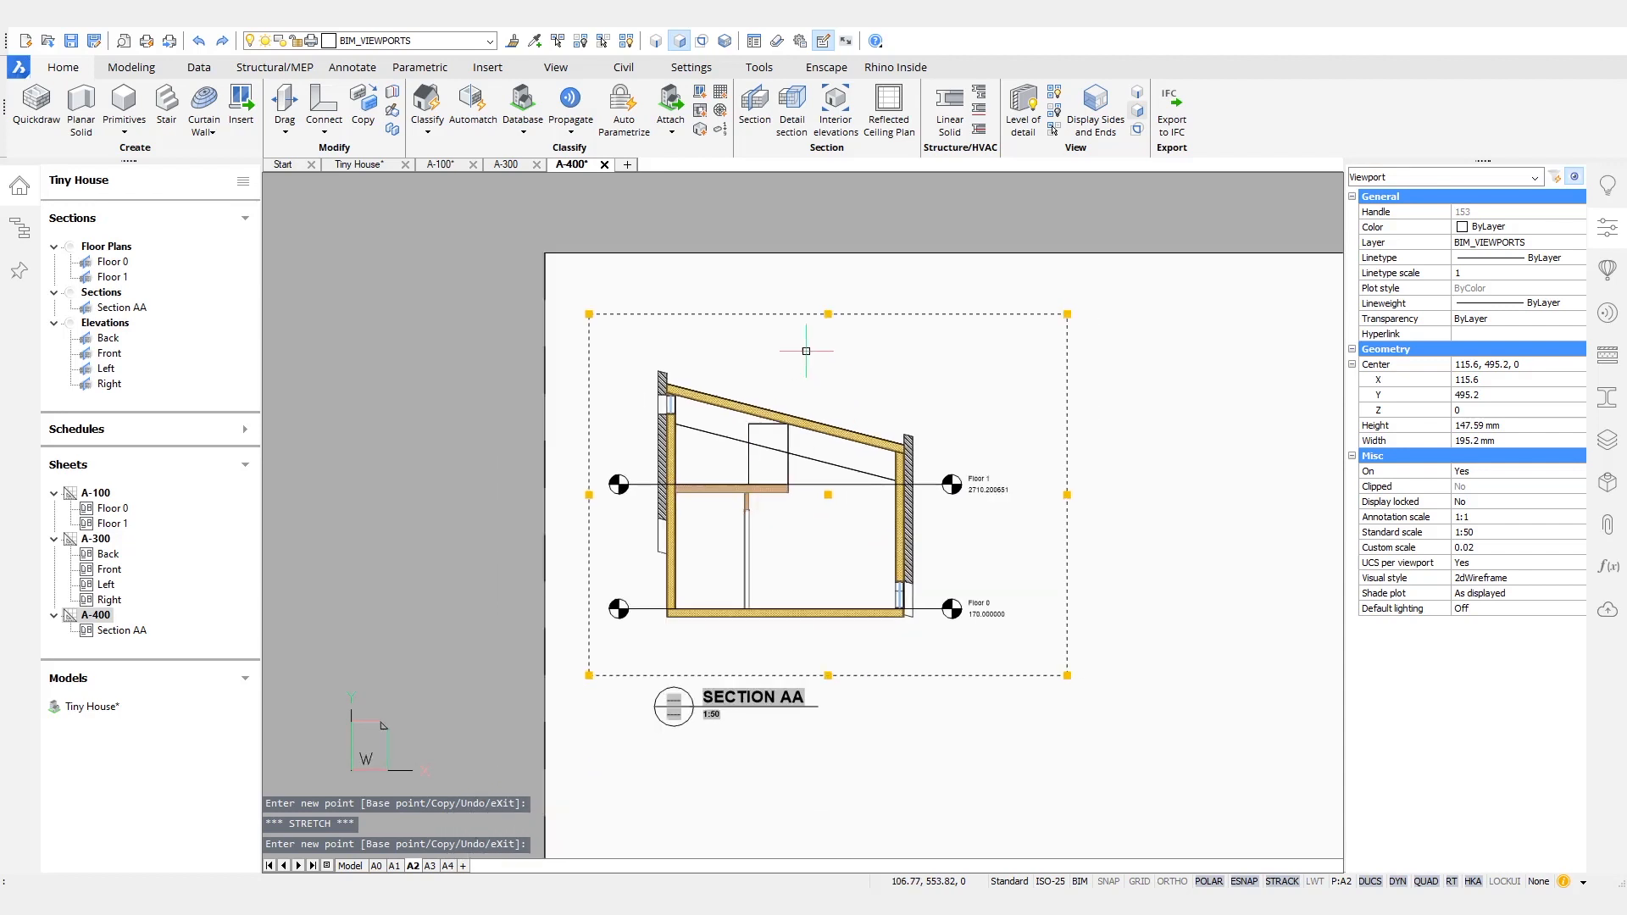
- Turn off the BIM_VIEWPORTS and BIM_ROOM_LINES layers on sheet A-400 and save the sheet
{"action": "key", "text": "Escape"}
{"action": "left_click", "coordinate": [489, 41]}
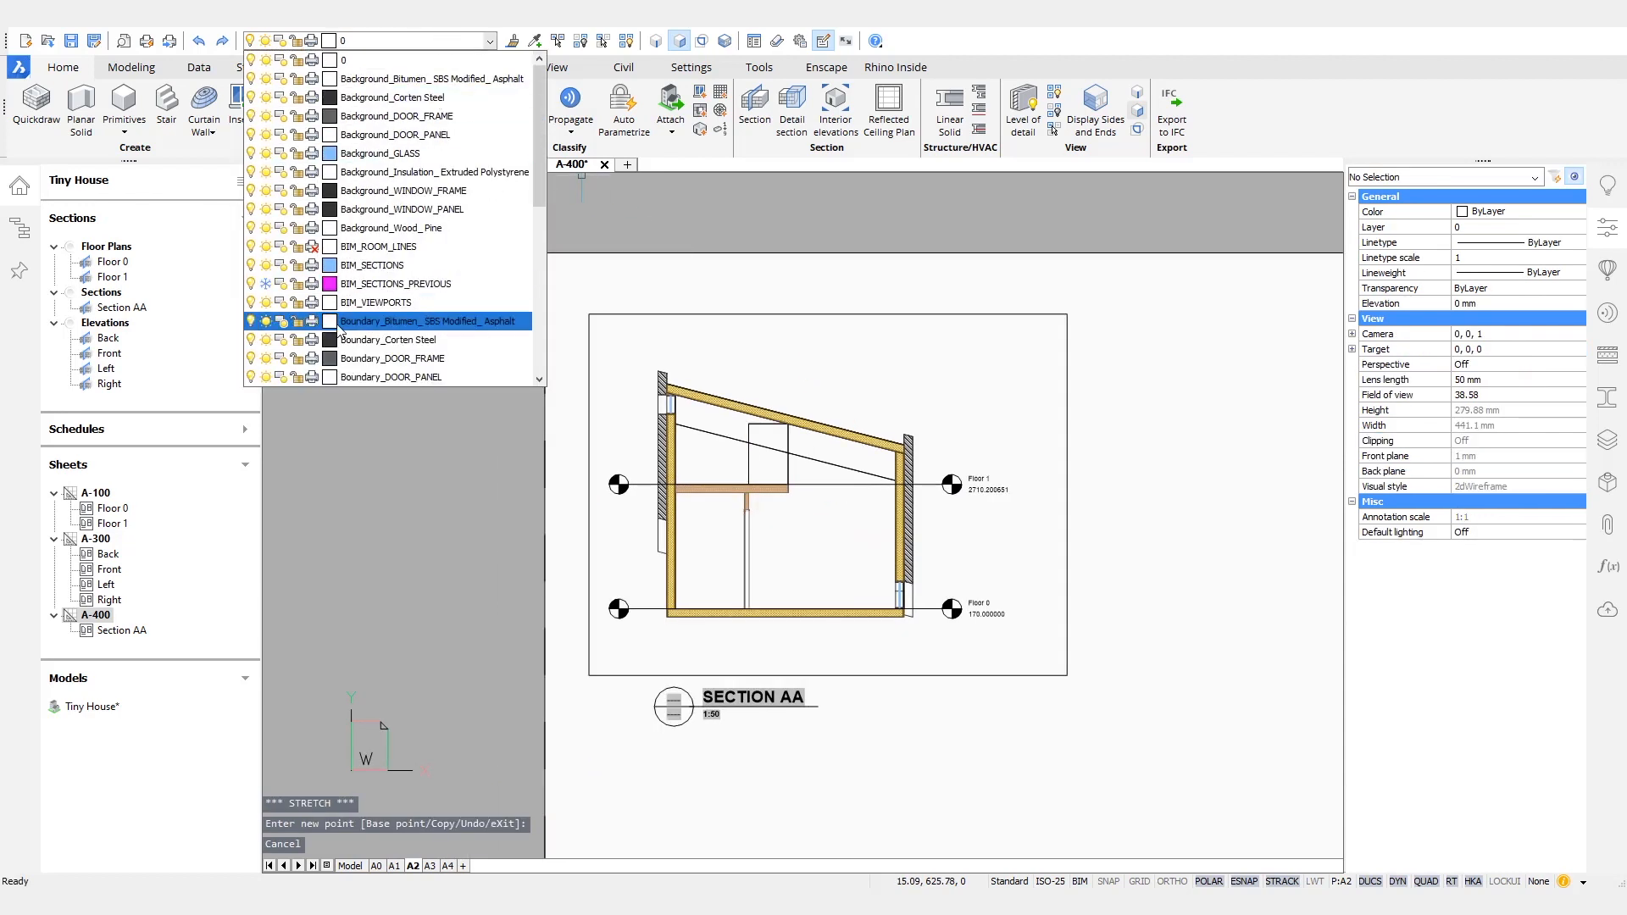
{"action": "left_click", "coordinate": [251, 303]}
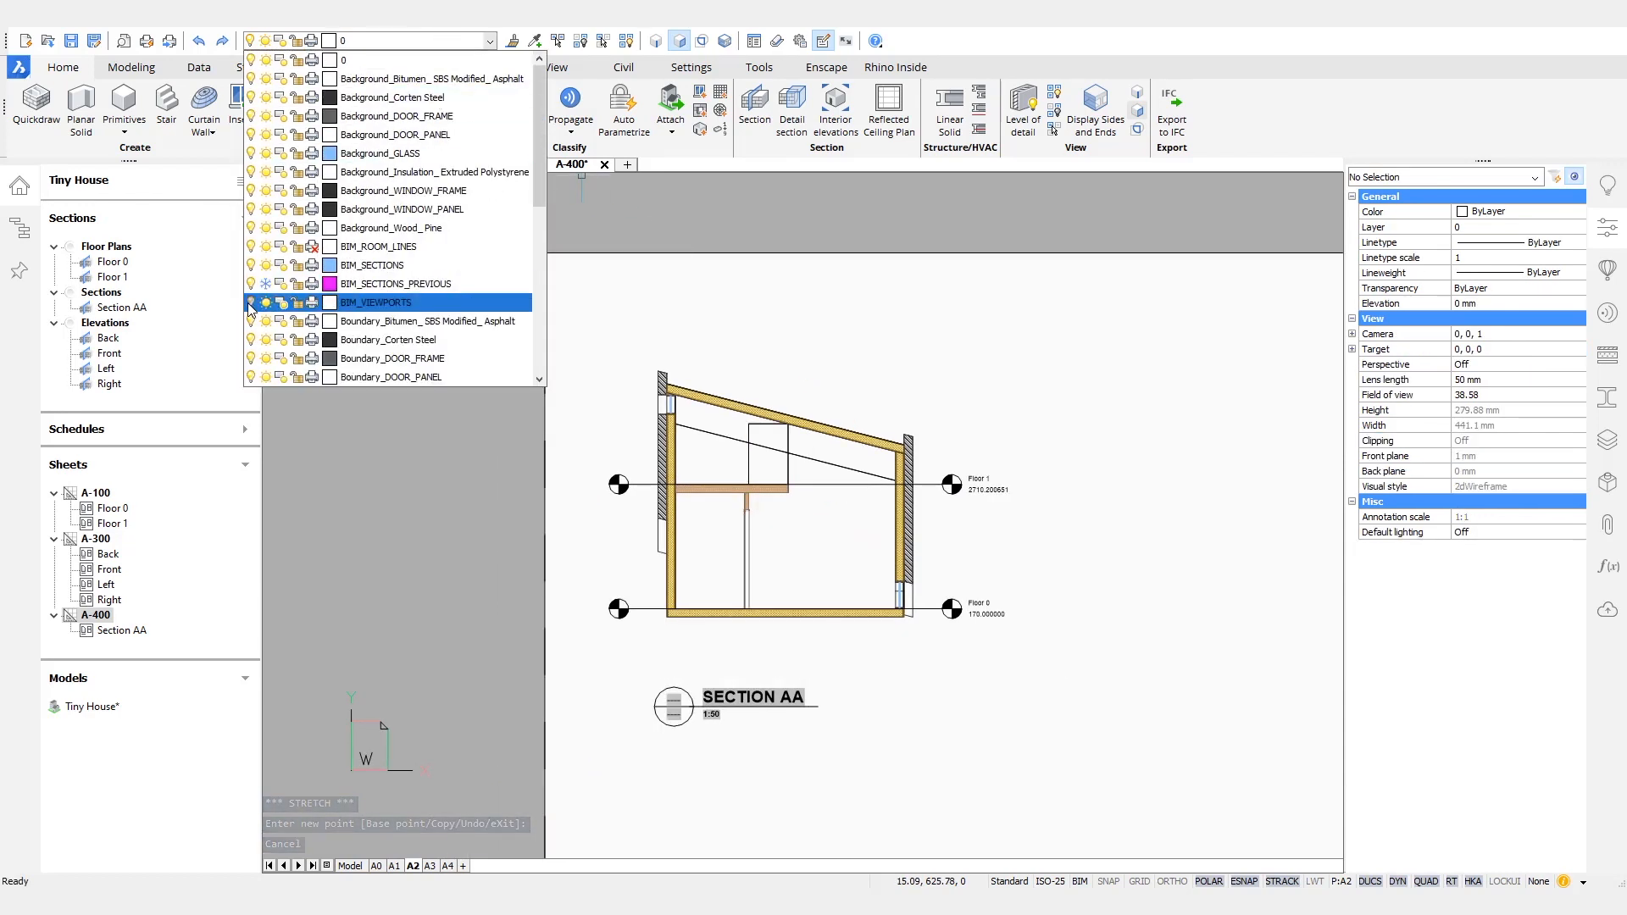
{"action": "left_click", "coordinate": [251, 247]}
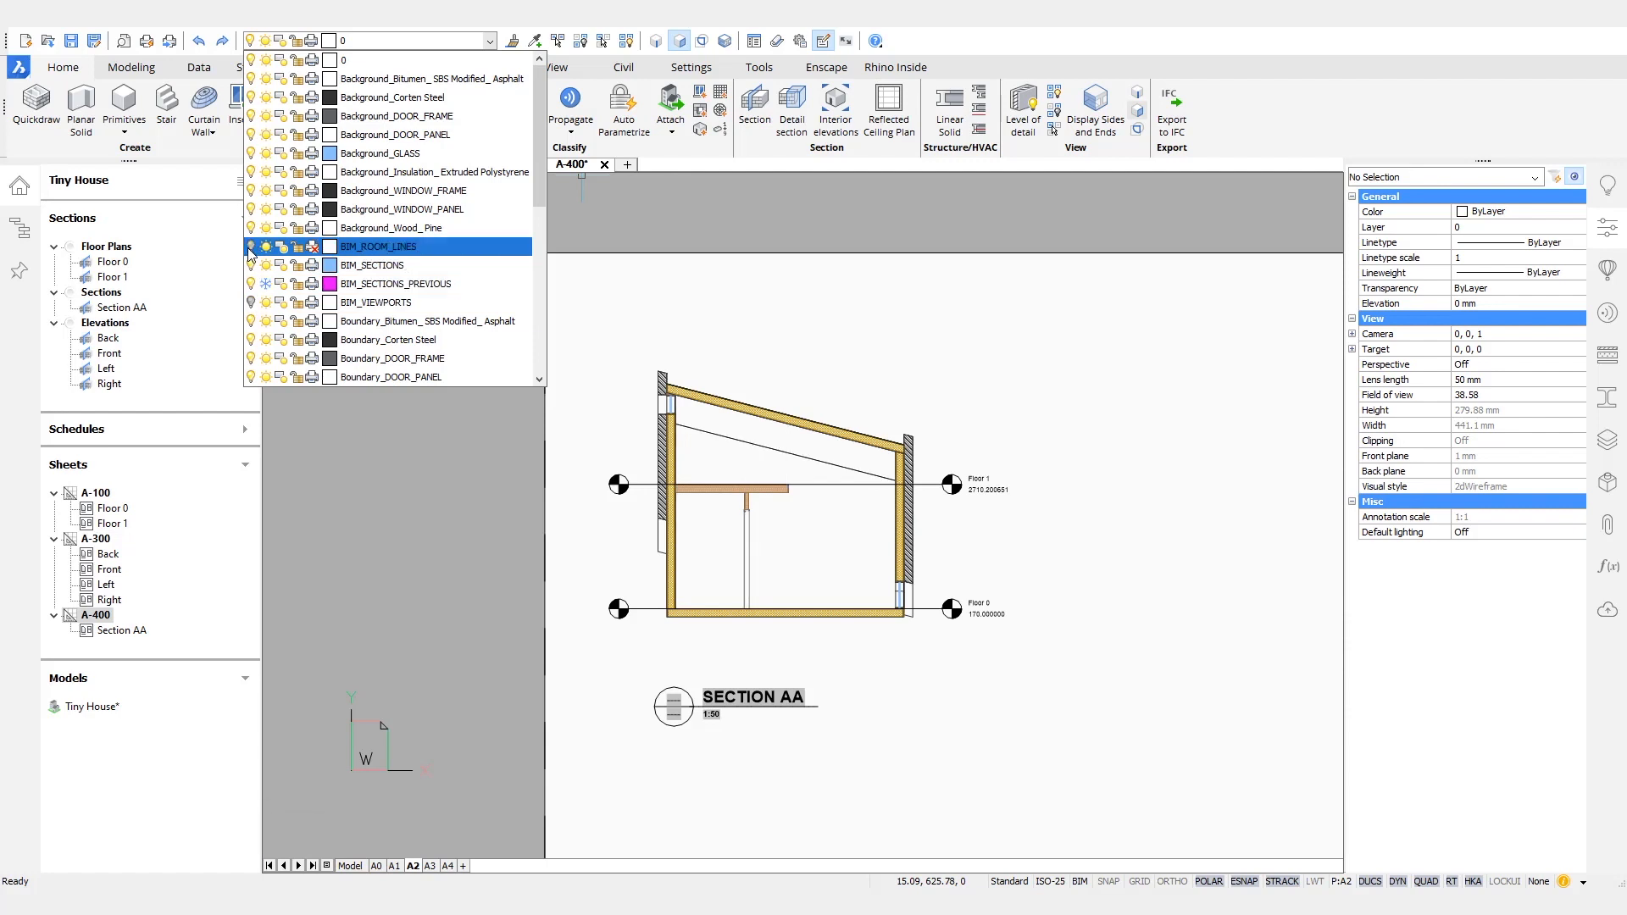
{"action": "left_click", "coordinate": [861, 262]}
{"action": "scroll", "coordinate": [941, 373], "scroll_direction": "down", "scroll_amount": 1}
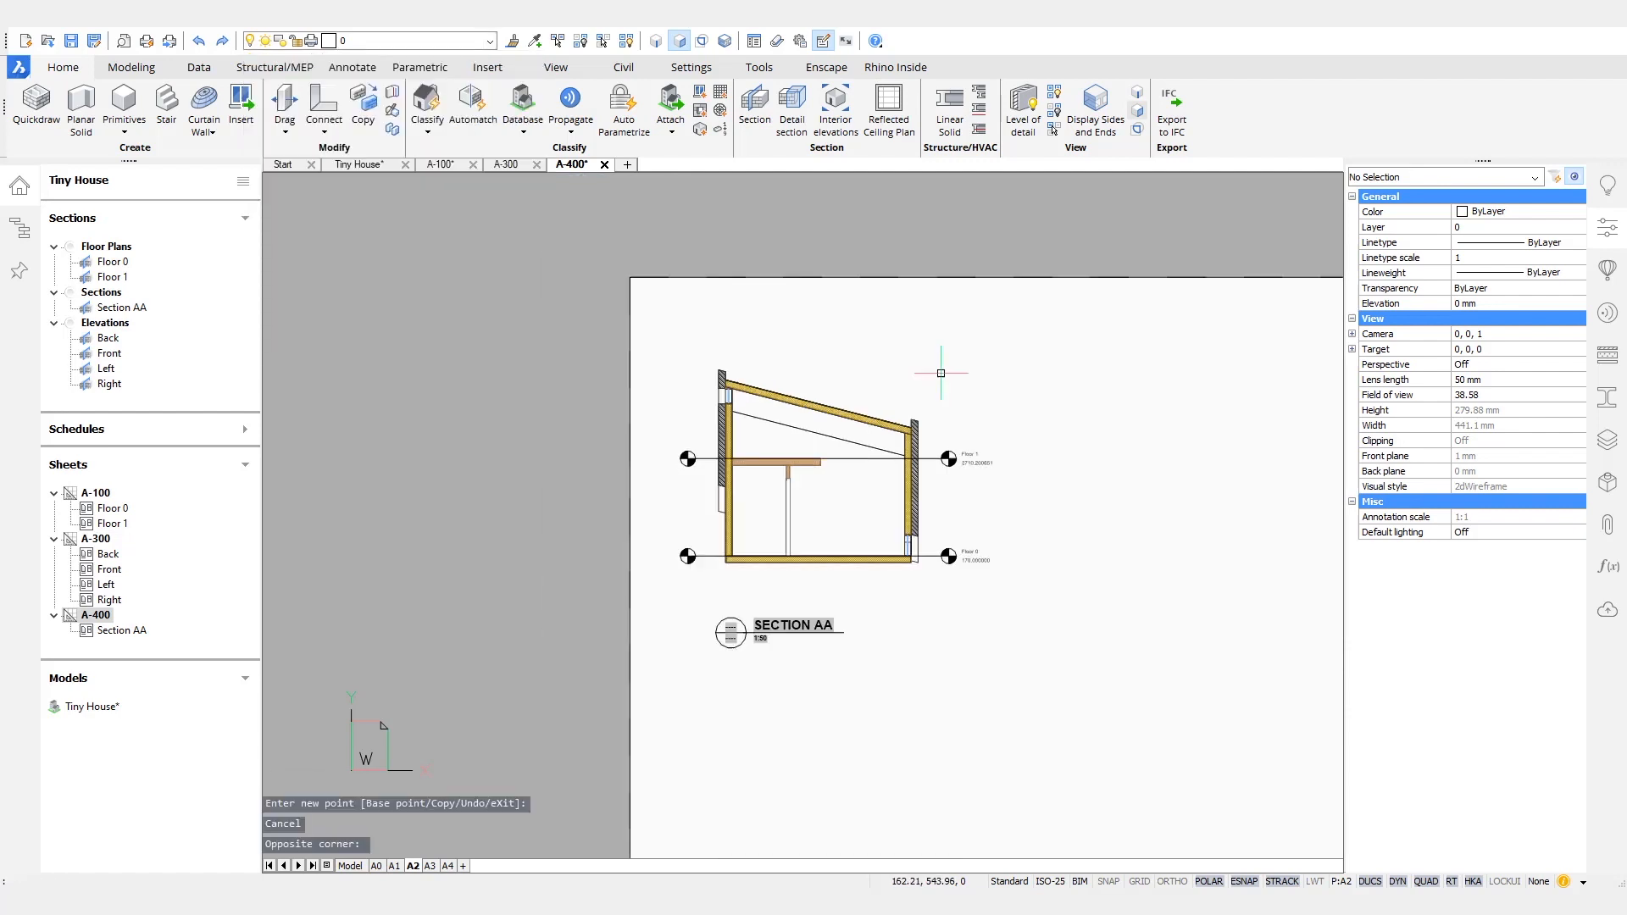
{"action": "middle_click_drag", "start_coordinate": [941, 373], "coordinate": [817, 416]}
{"action": "key", "text": "ctrl+s"}
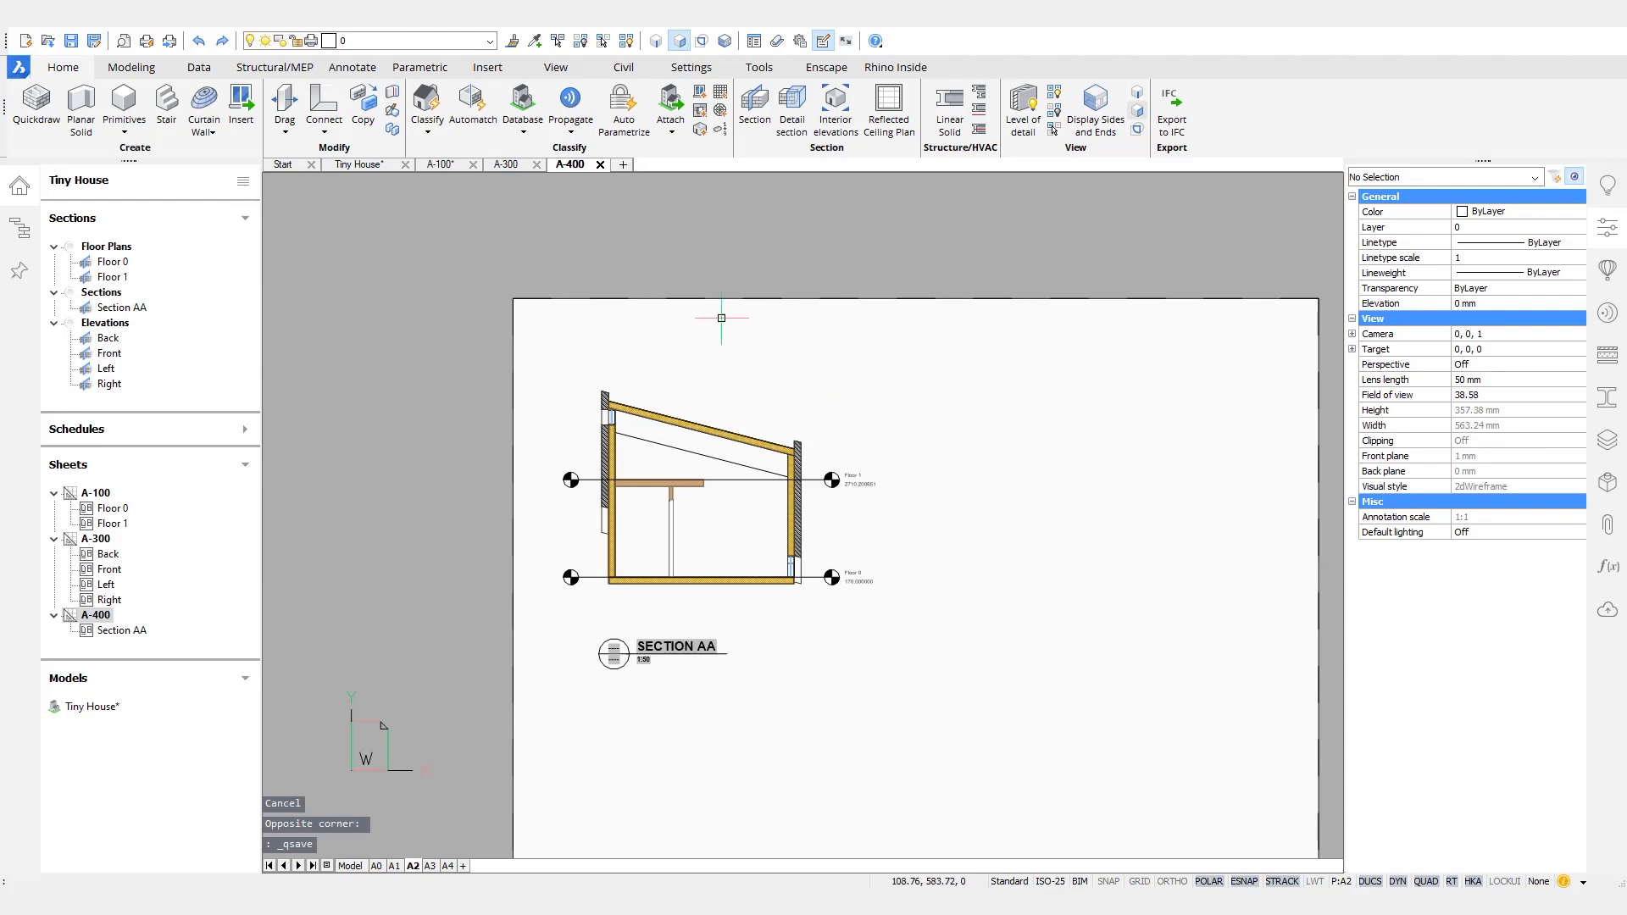
- Inspect the Corten wall's hatch in Section AA, save sheet A-400, and regenerate the Tiny House model
{"action": "scroll", "coordinate": [611, 415], "scroll_direction": "up", "scroll_amount": 8}
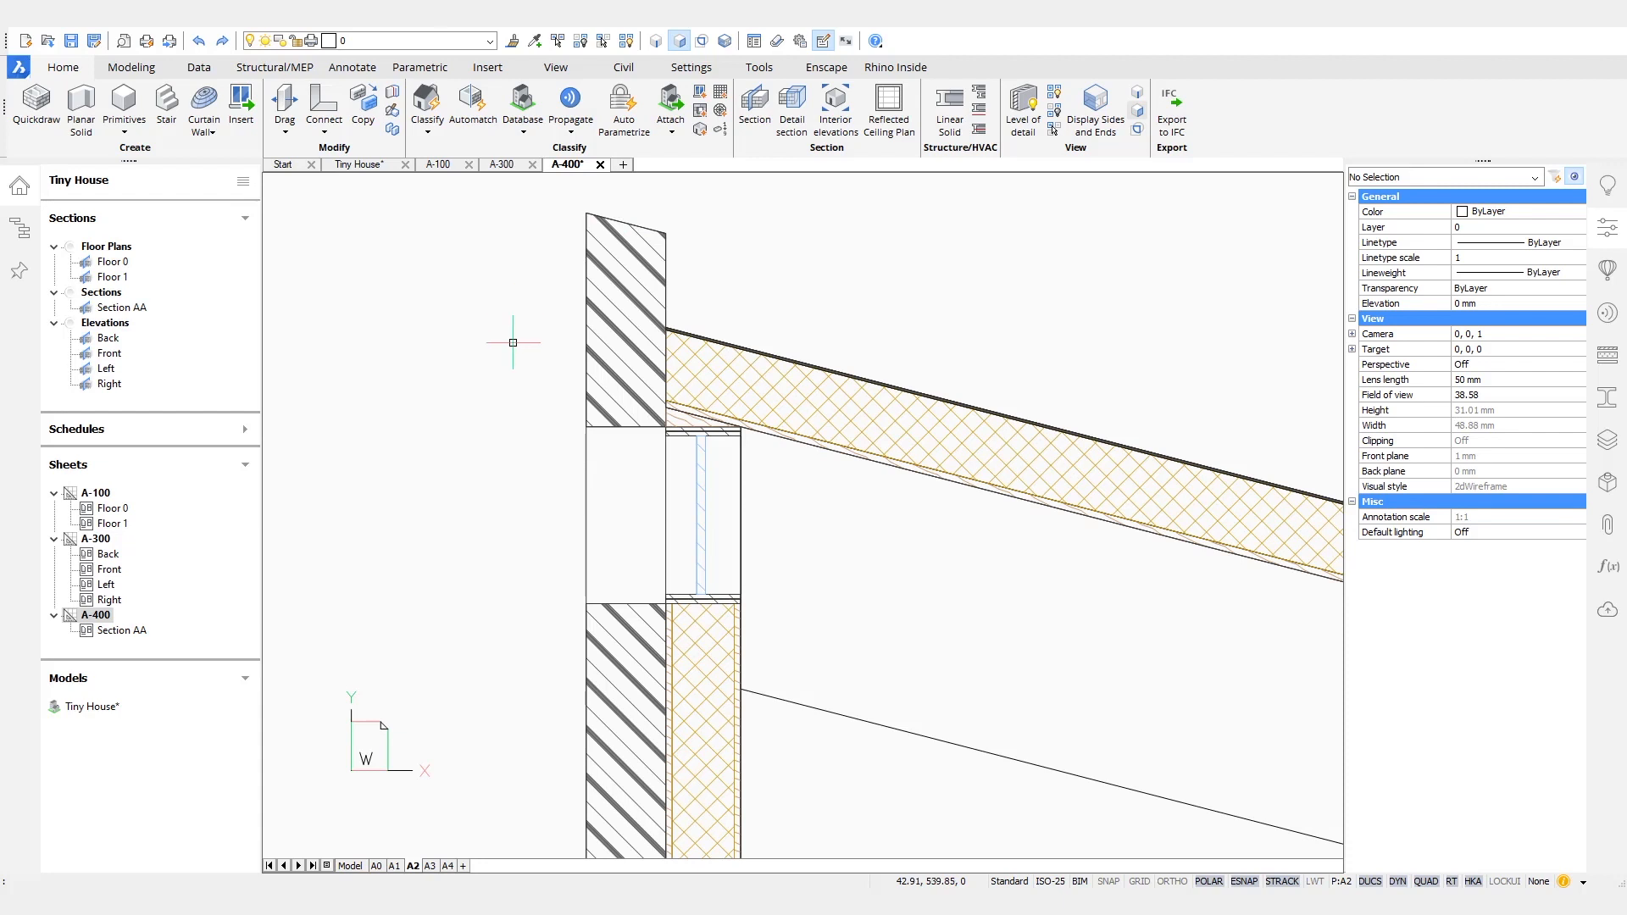
{"action": "key", "text": "ctrl+s"}
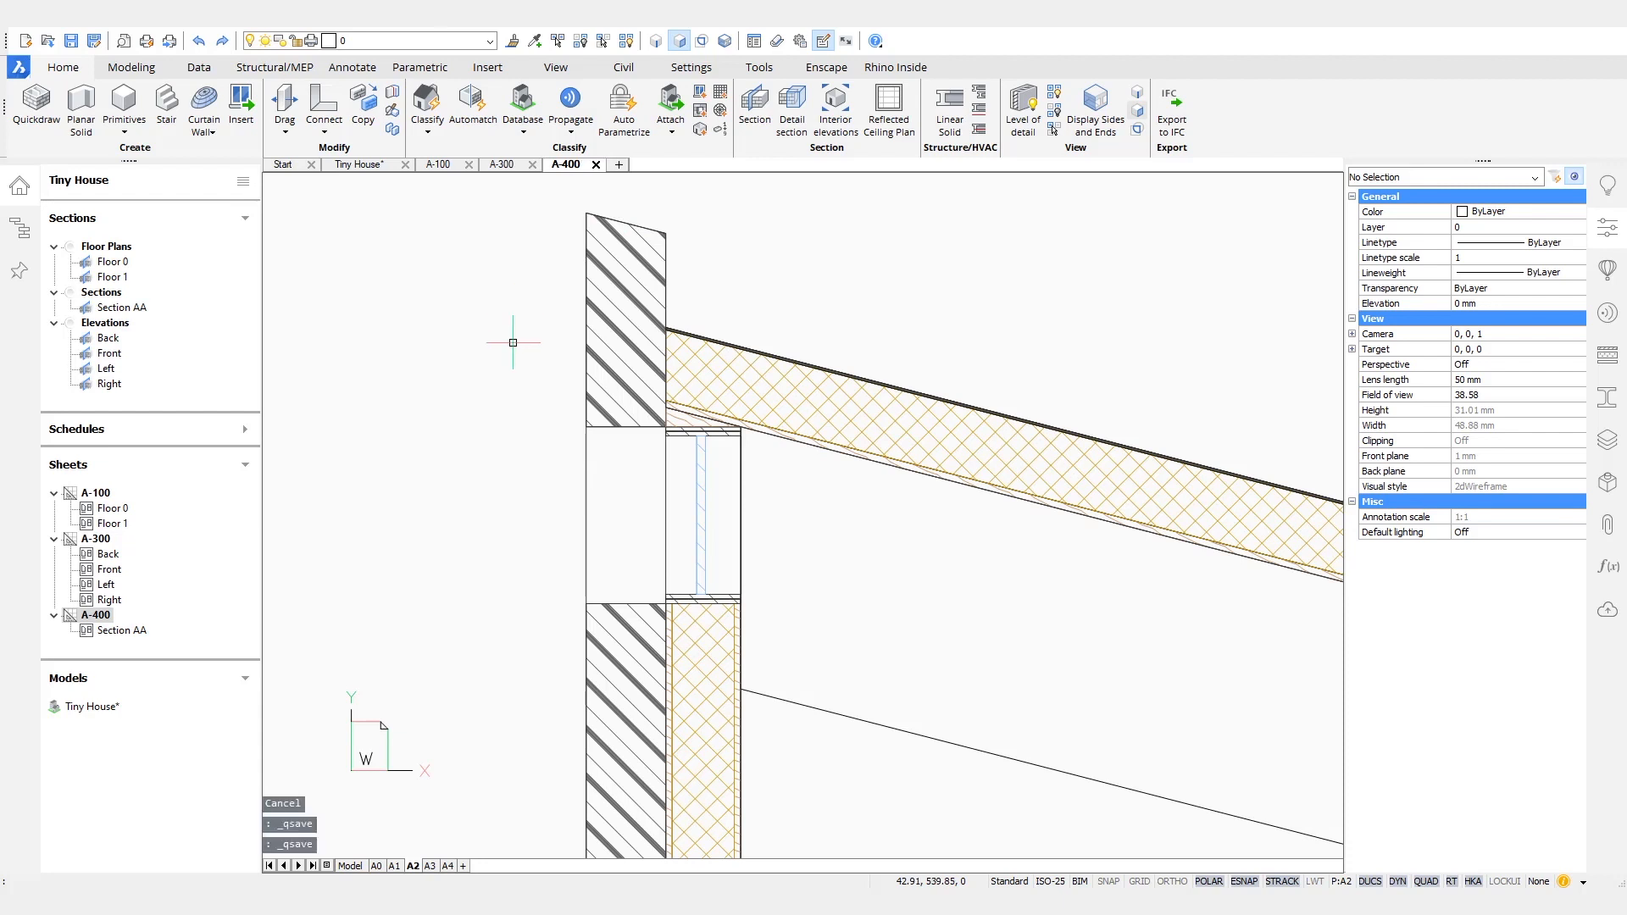
{"action": "left_click", "coordinate": [373, 167]}
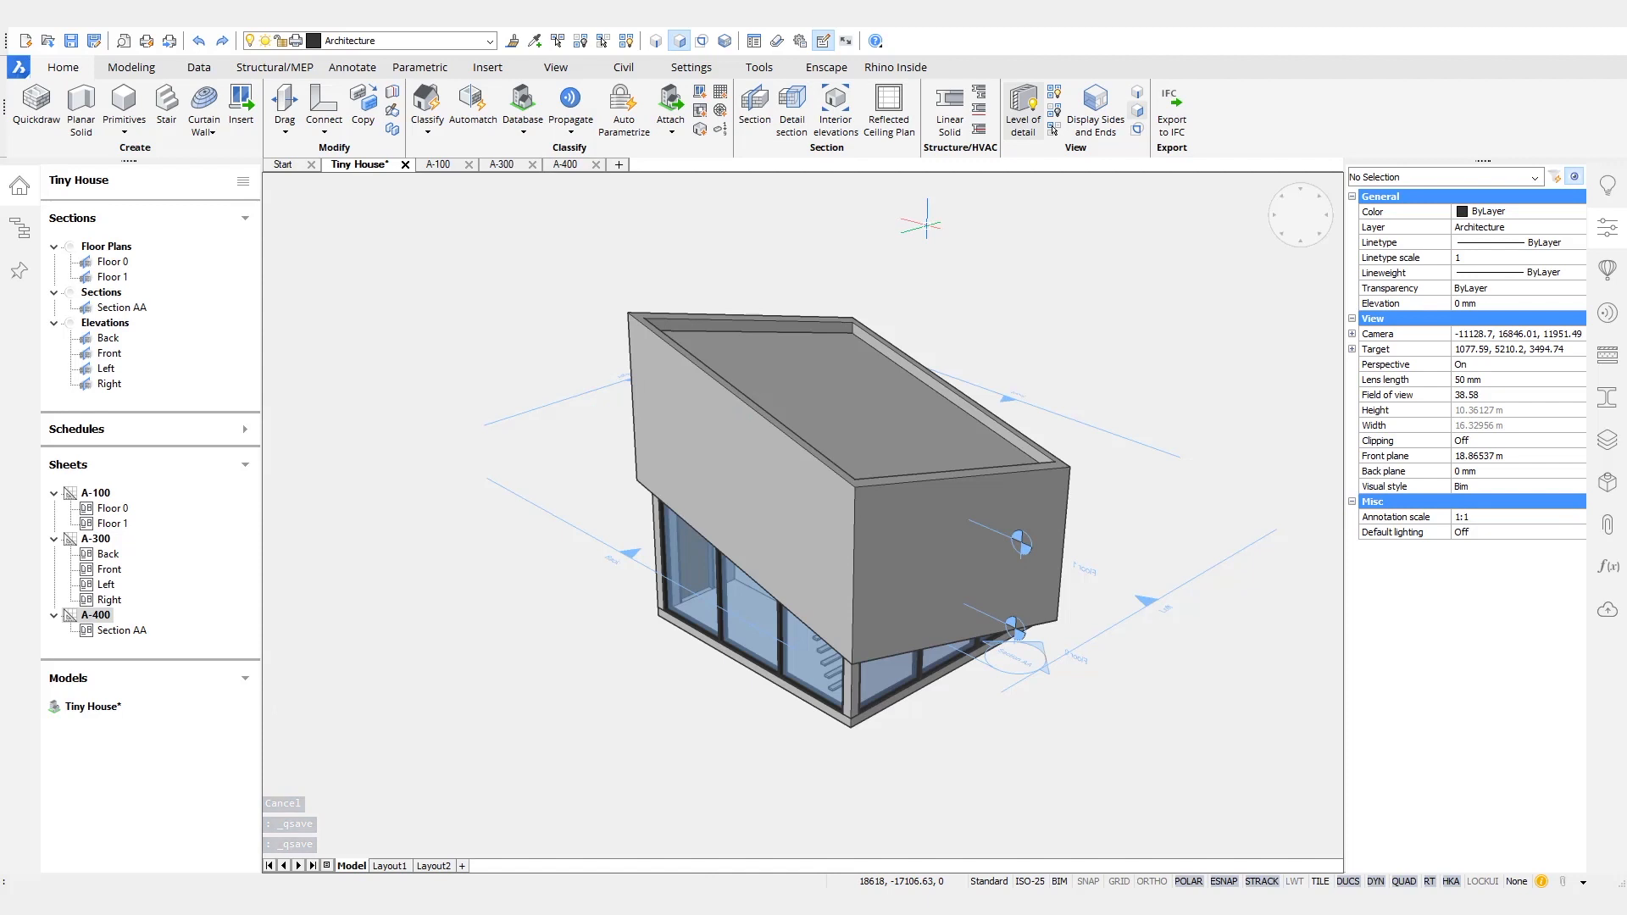
{"action": "type", "text": "re"}
{"action": "middle_click_drag", "start_coordinate": [998, 333], "coordinate": [1040, 359], "text": "shift"}
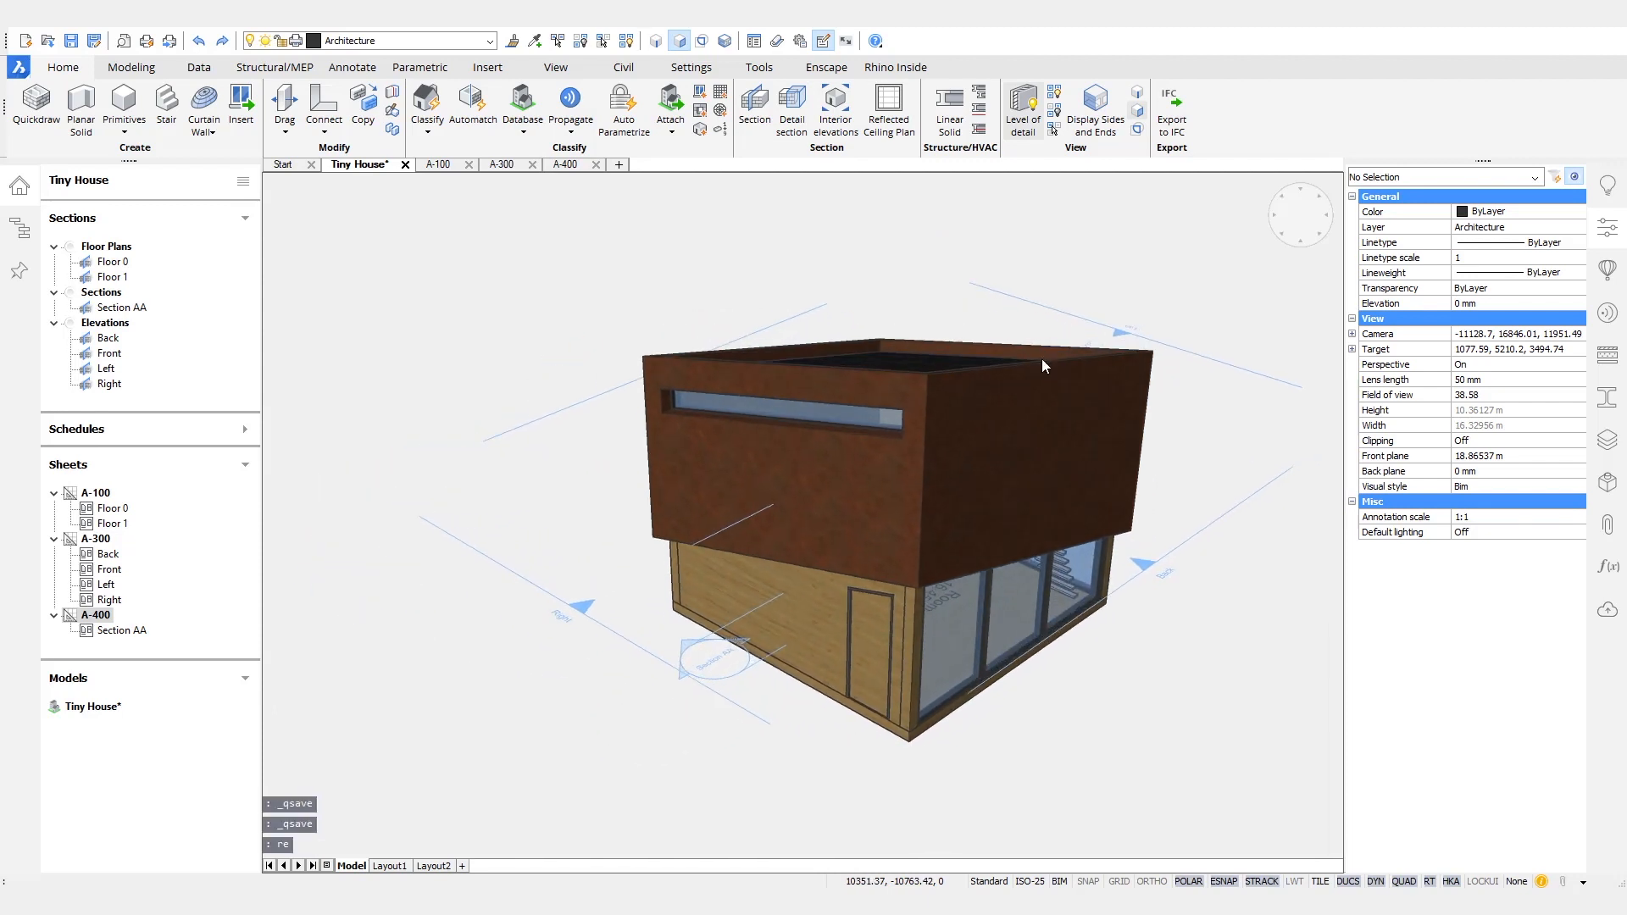
- Isolate the Corten steel outer shell in the Tiny House model
{"action": "mouse_move", "coordinate": [1004, 426]}
{"action": "left_click", "coordinate": [1121, 432]}
{"action": "middle_click_drag", "start_coordinate": [1107, 229], "coordinate": [842, 363], "text": "shift"}
{"action": "scroll", "coordinate": [843, 363], "scroll_direction": "up", "scroll_amount": 5}
{"action": "scroll", "coordinate": [825, 579], "scroll_direction": "down", "scroll_amount": 6}
{"action": "middle_click_drag", "start_coordinate": [918, 475], "coordinate": [809, 198], "text": "shift"}
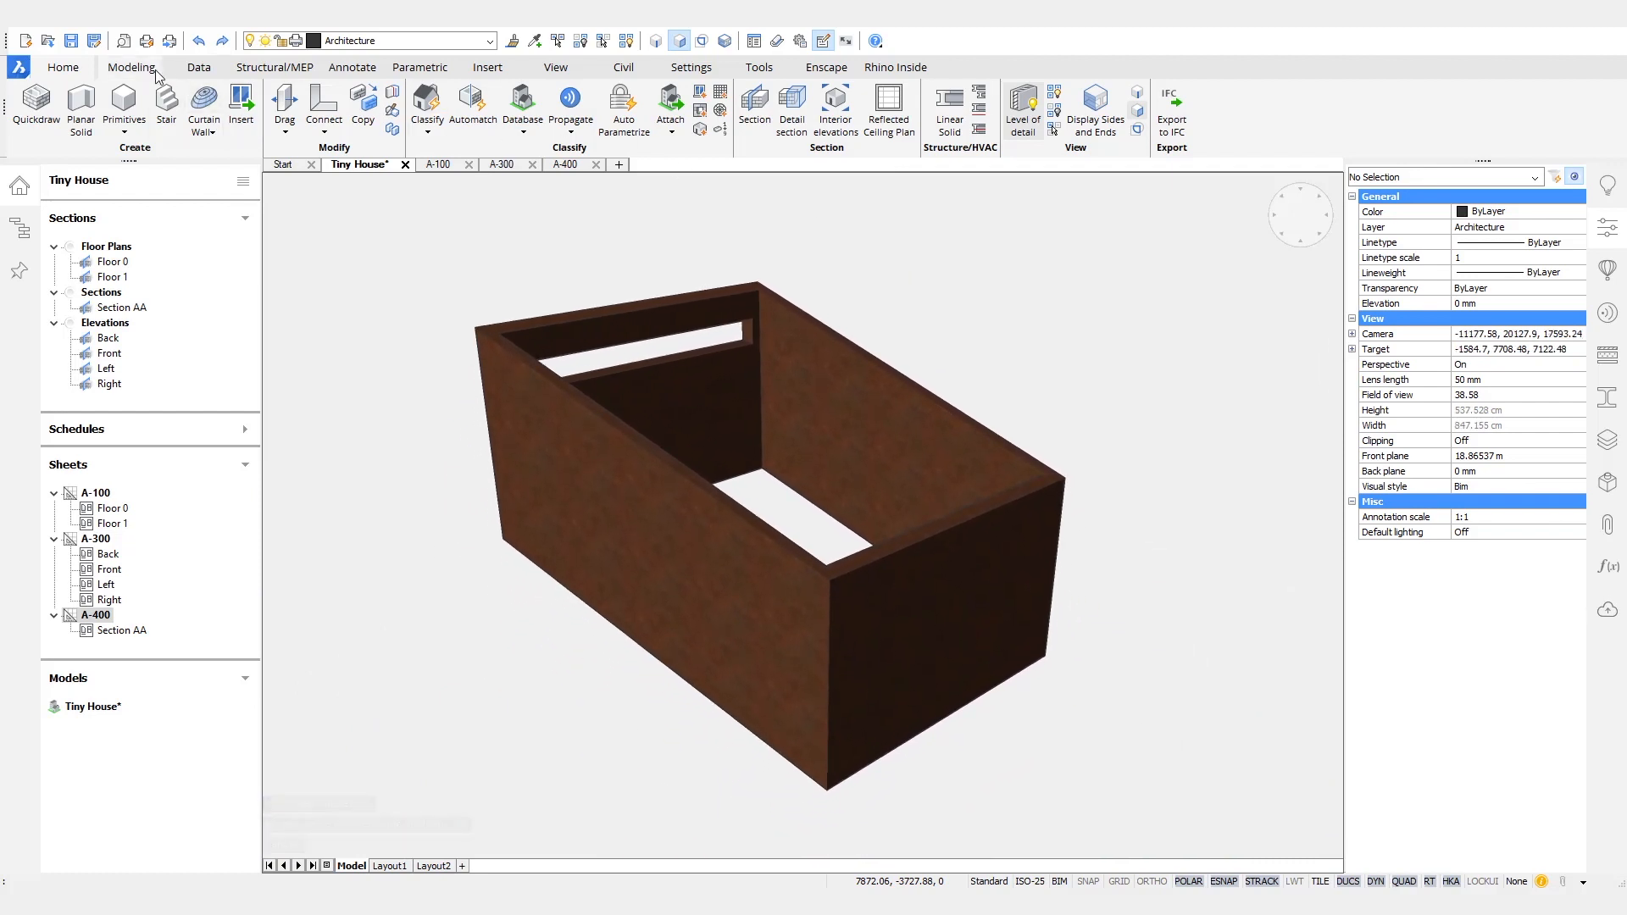
- Shell the isolated Corten solid with an offset distance of 10 mm, removing its inner wall faces
{"action": "scroll", "coordinate": [1063, 123], "scroll_direction": "down", "scroll_amount": 1}
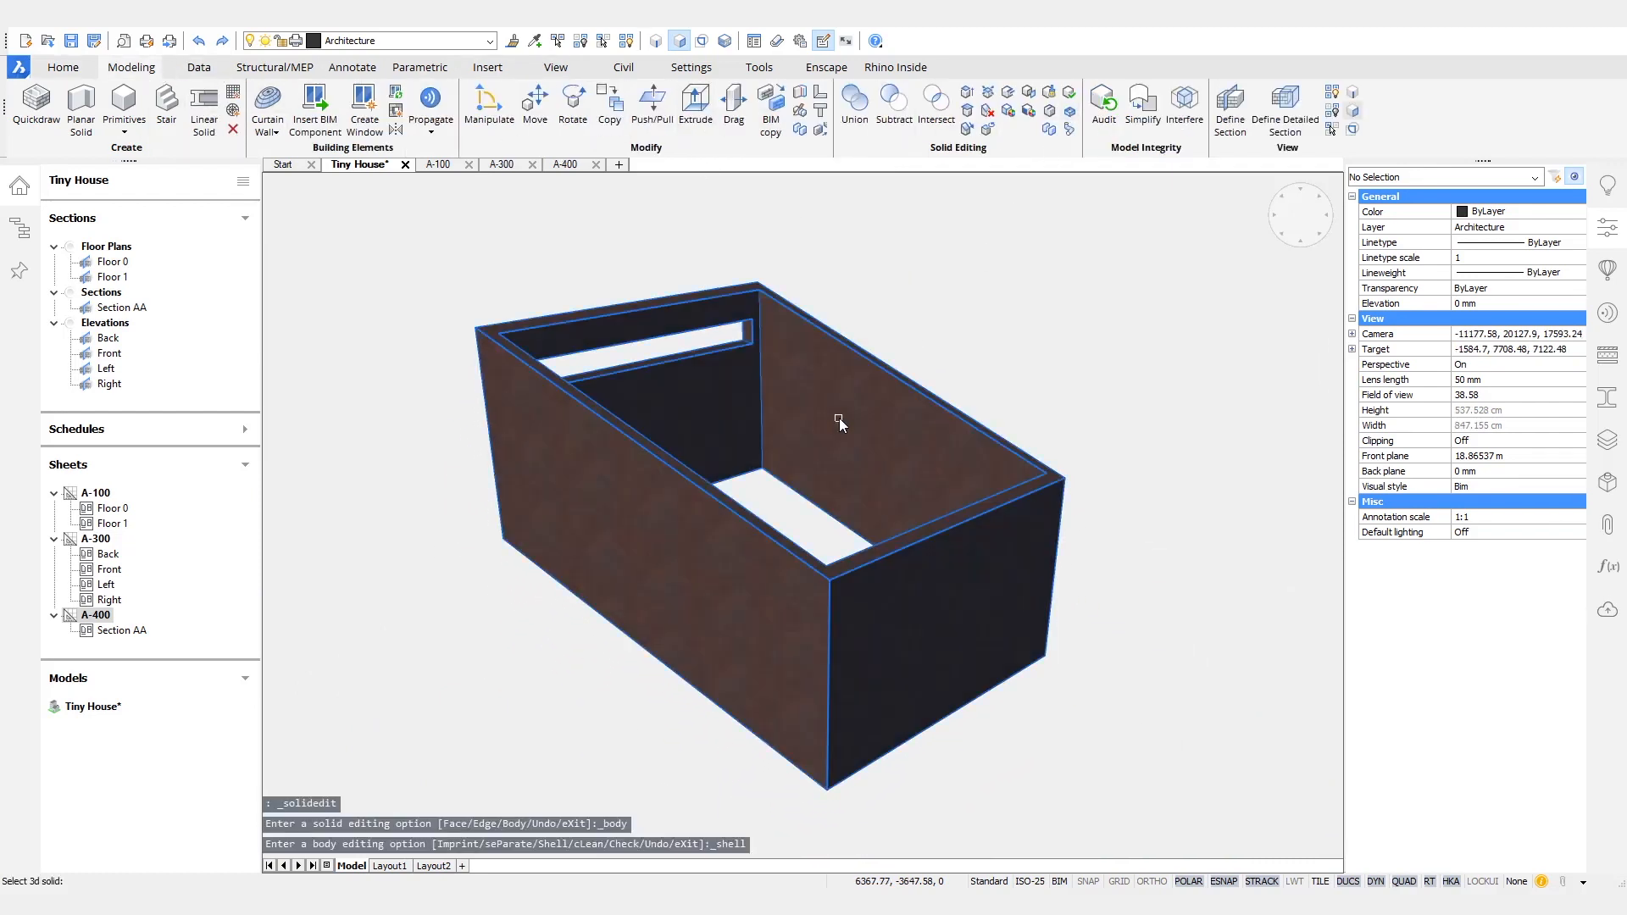
{"action": "left_click", "coordinate": [843, 401]}
{"action": "left_click", "coordinate": [834, 397]}
{"action": "left_click", "coordinate": [715, 381]}
{"action": "middle_click_drag", "start_coordinate": [715, 379], "coordinate": [835, 388], "text": "shift"}
{"action": "key", "text": "Return"}
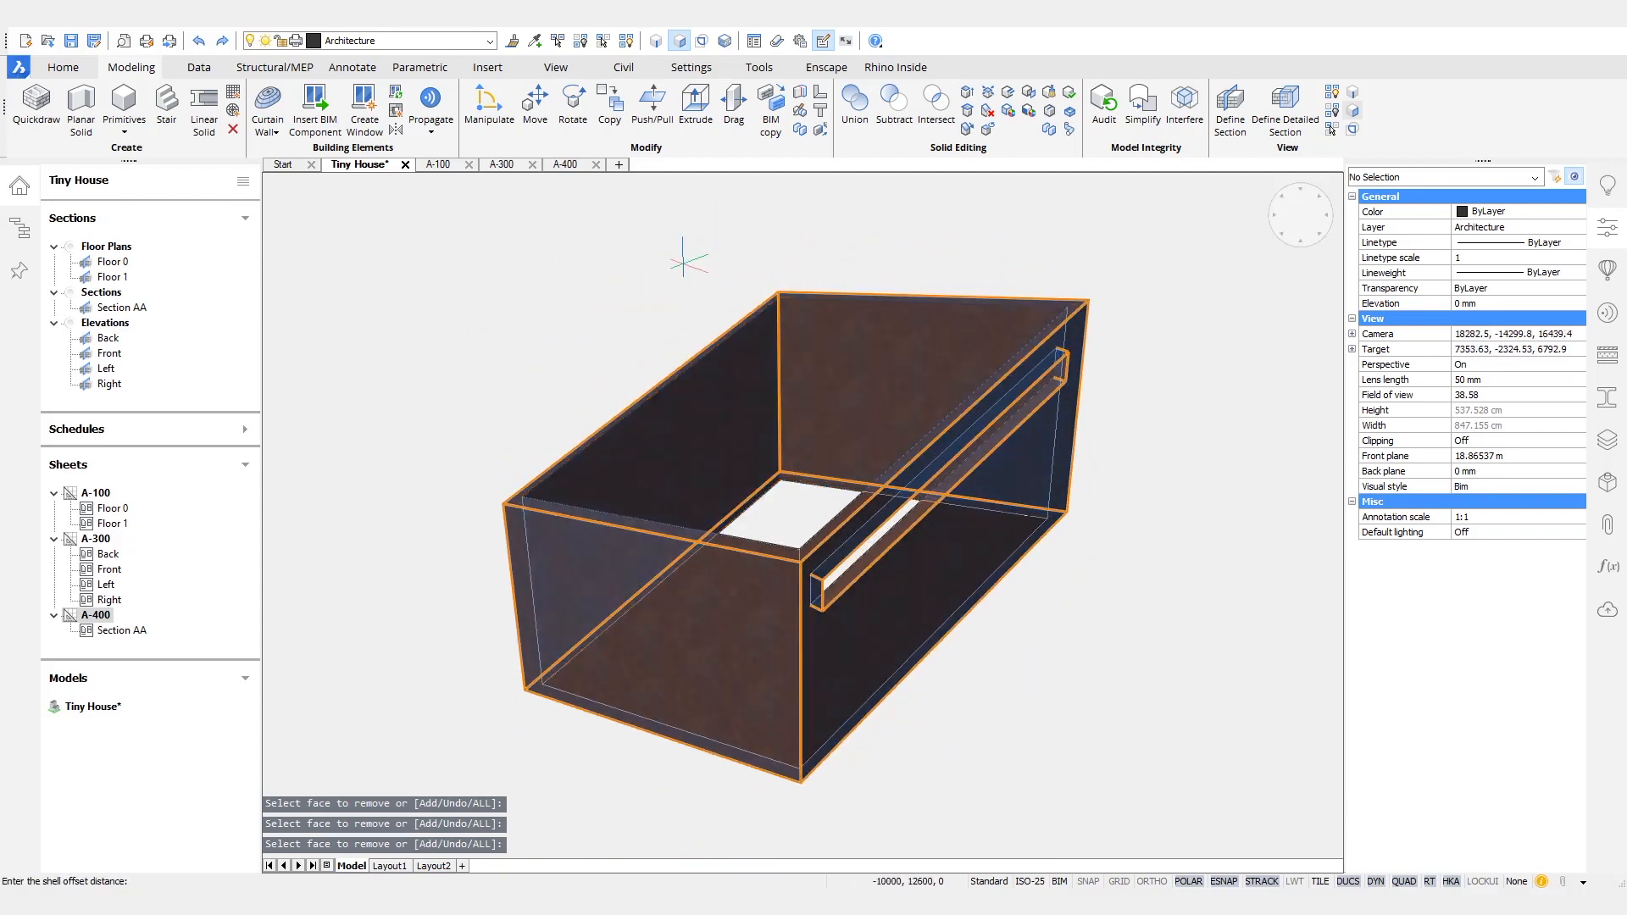
{"action": "key", "text": "Return"}
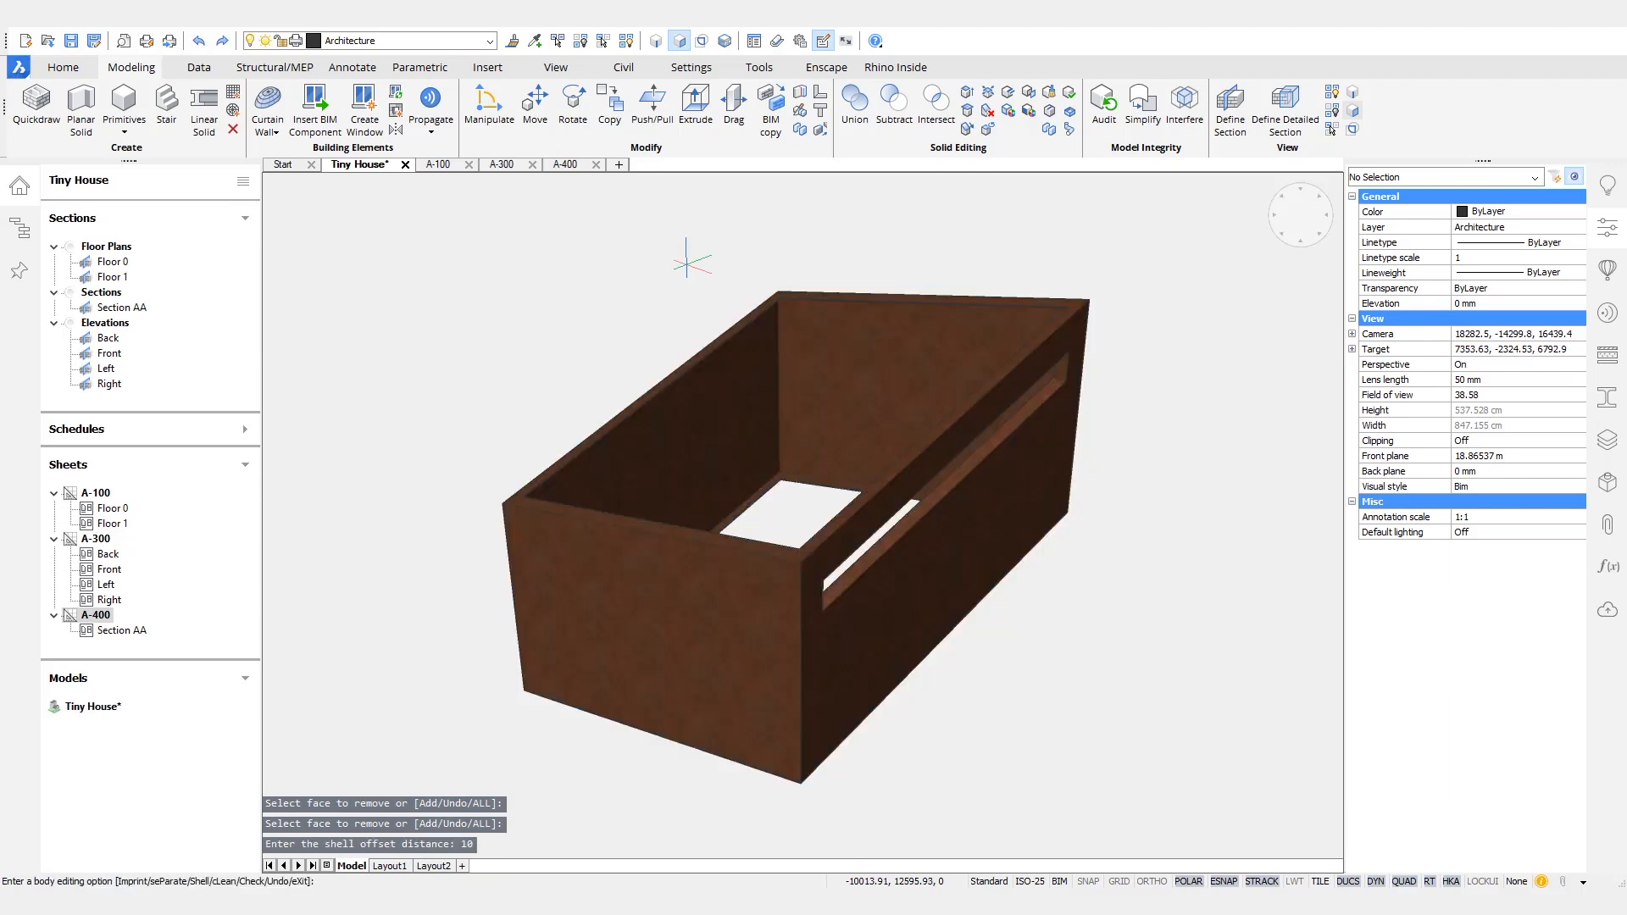
{"action": "key", "text": "Return"}
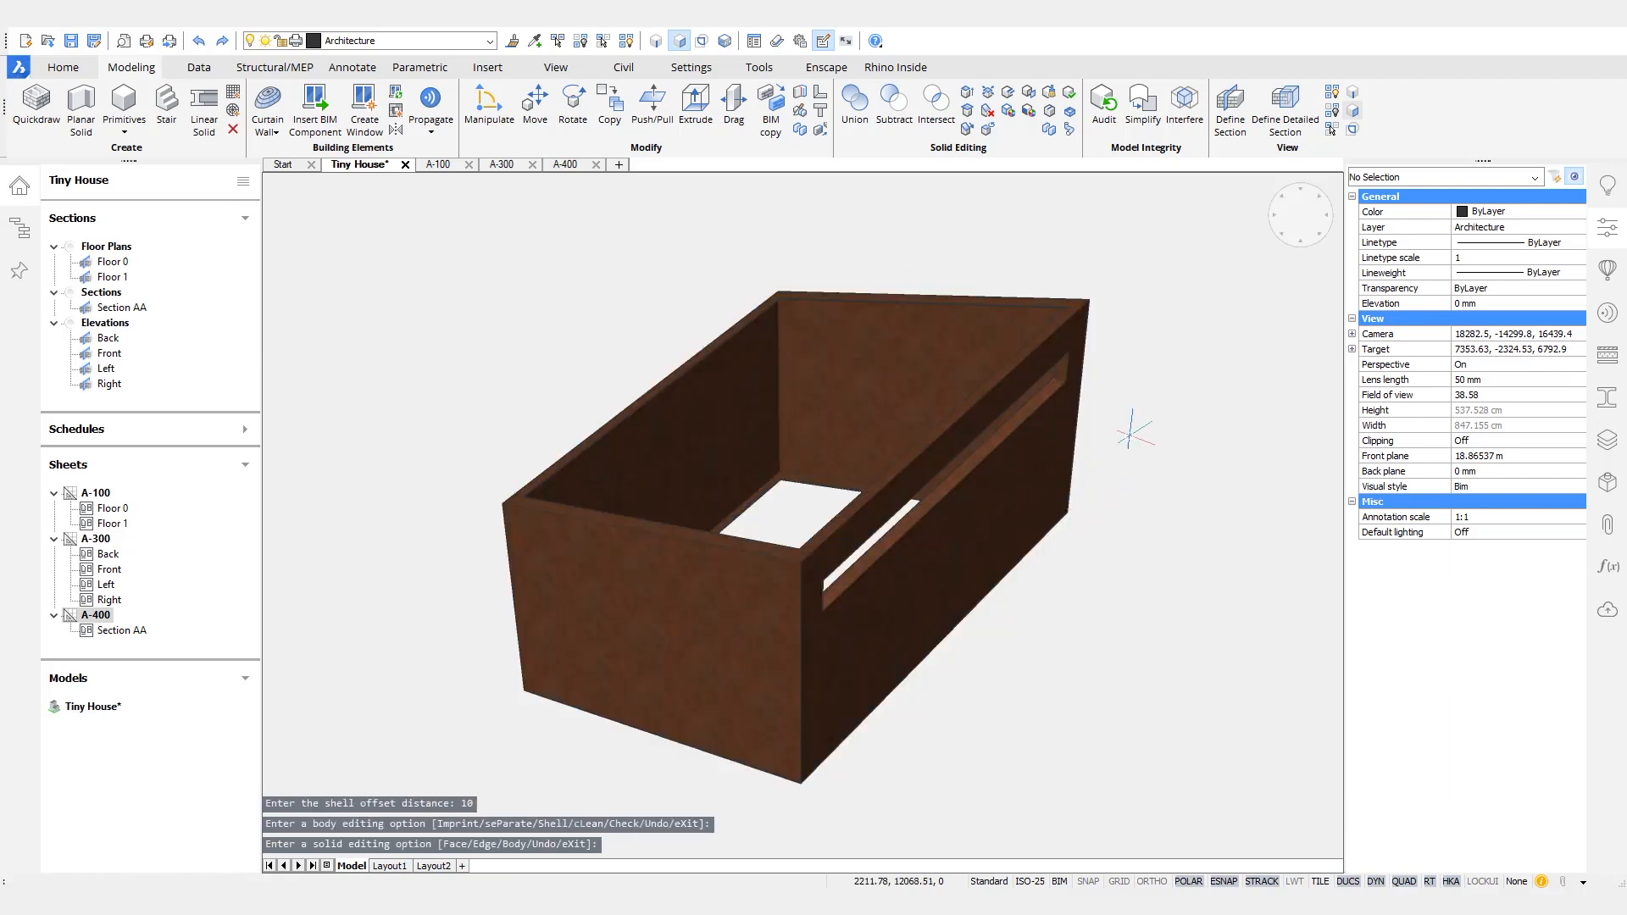
- Inspect the shelled Corten walls around the window opening, unhide all other objects, and save the Tiny House model
{"action": "scroll", "coordinate": [1068, 348], "scroll_direction": "up", "scroll_amount": 5}
{"action": "middle_click_drag", "start_coordinate": [1067, 348], "coordinate": [693, 517], "text": "shift"}
{"action": "scroll", "coordinate": [689, 450], "scroll_direction": "up", "scroll_amount": 5}
{"action": "scroll", "coordinate": [692, 462], "scroll_direction": "down", "scroll_amount": 6}
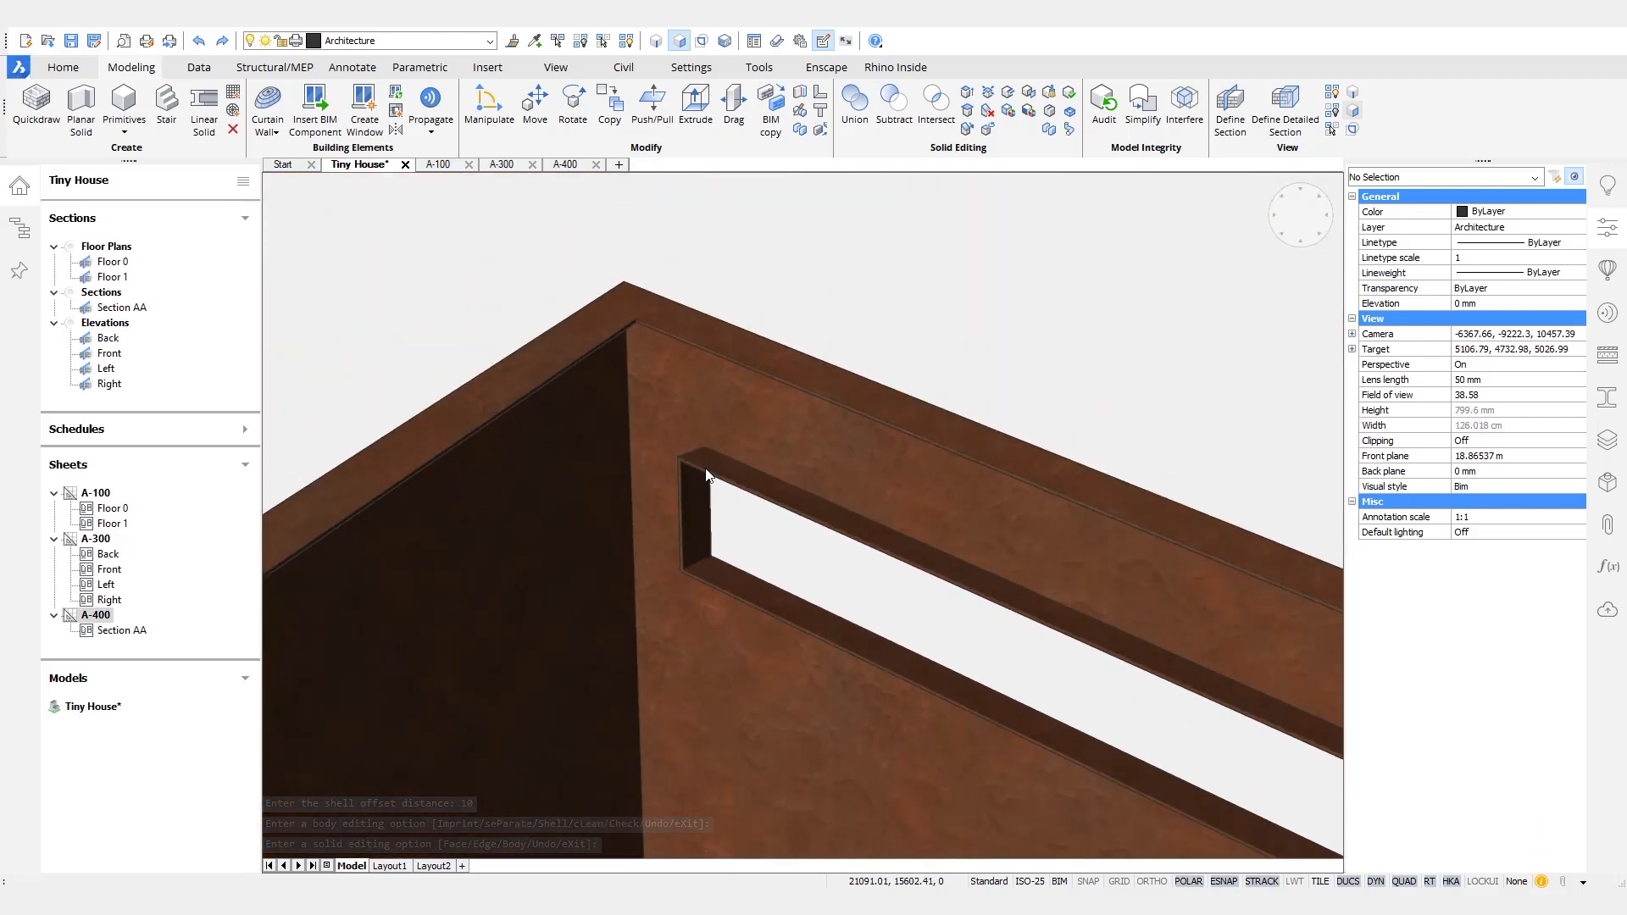
{"action": "middle_click_drag", "start_coordinate": [690, 462], "coordinate": [705, 470], "text": "shift"}
{"action": "scroll", "coordinate": [705, 468], "scroll_direction": "down", "scroll_amount": 5}
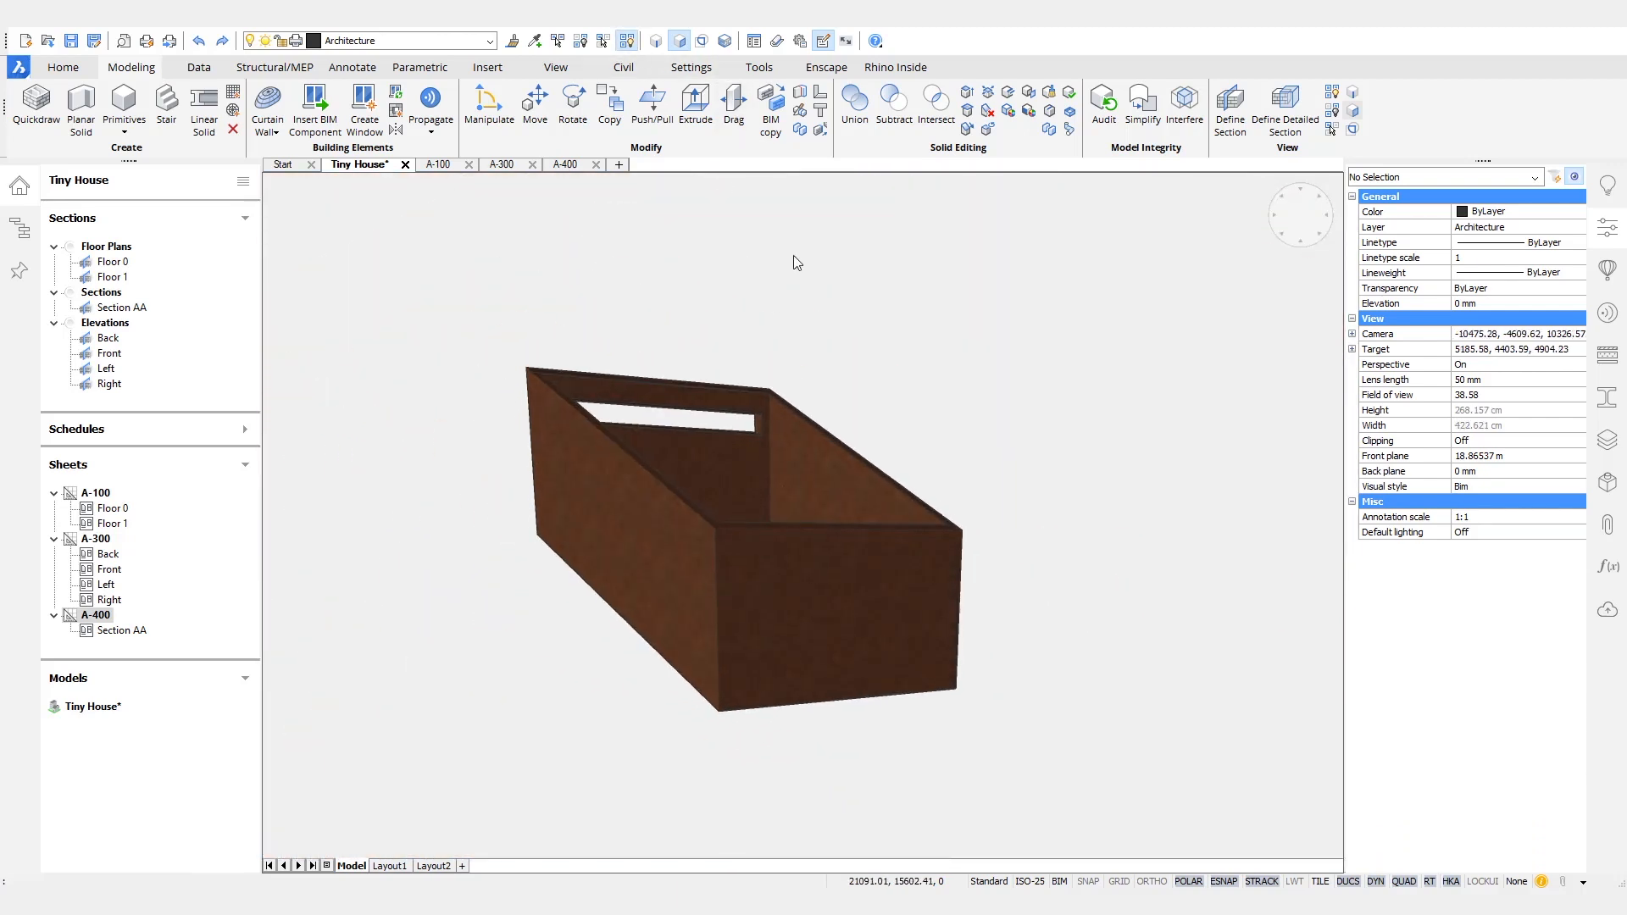
{"action": "middle_click_drag", "start_coordinate": [796, 307], "coordinate": [842, 298], "text": "shift"}
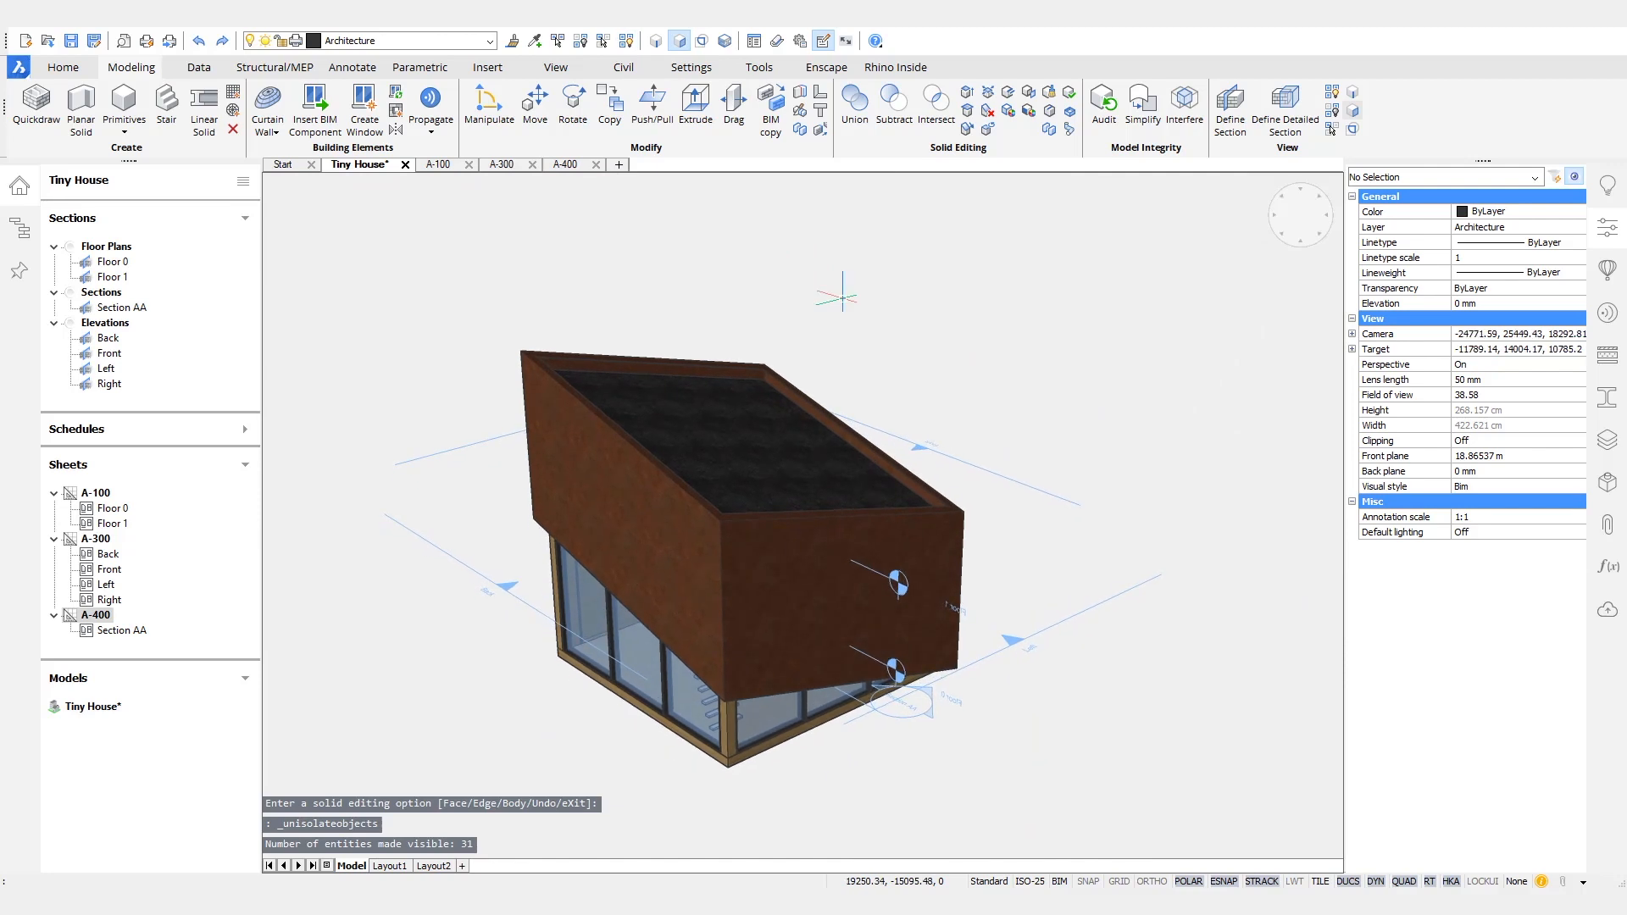
{"action": "key", "text": "ctrl+s"}
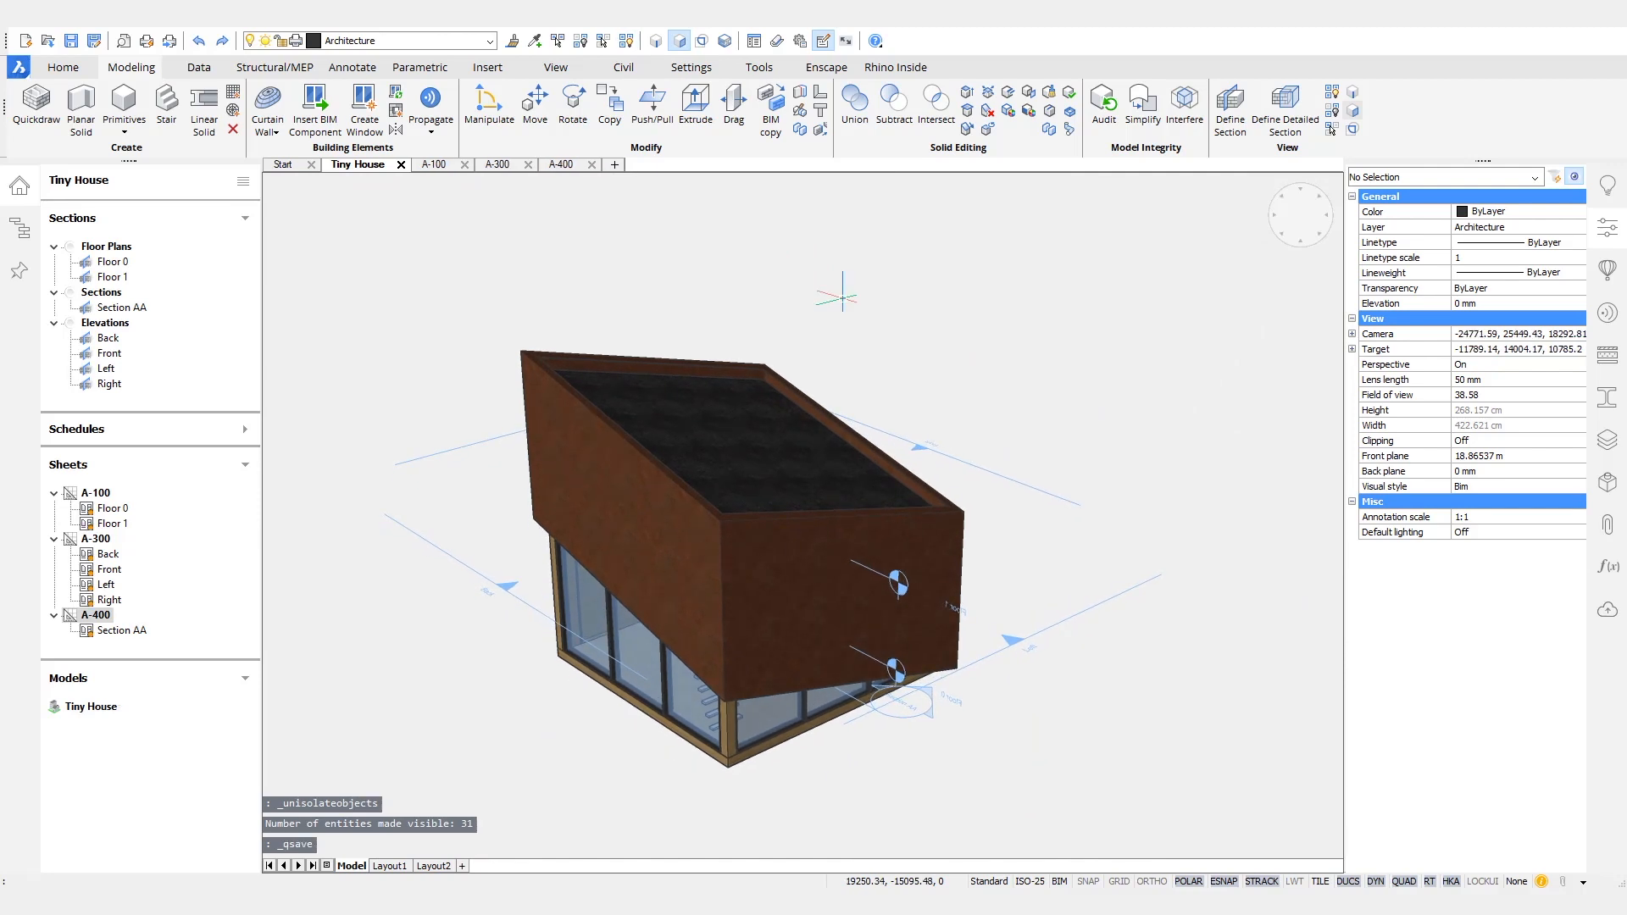
- Check the updated Corten wall profile in Section AA on sheet A-400 and save the sheet
{"action": "left_click", "coordinate": [434, 164]}
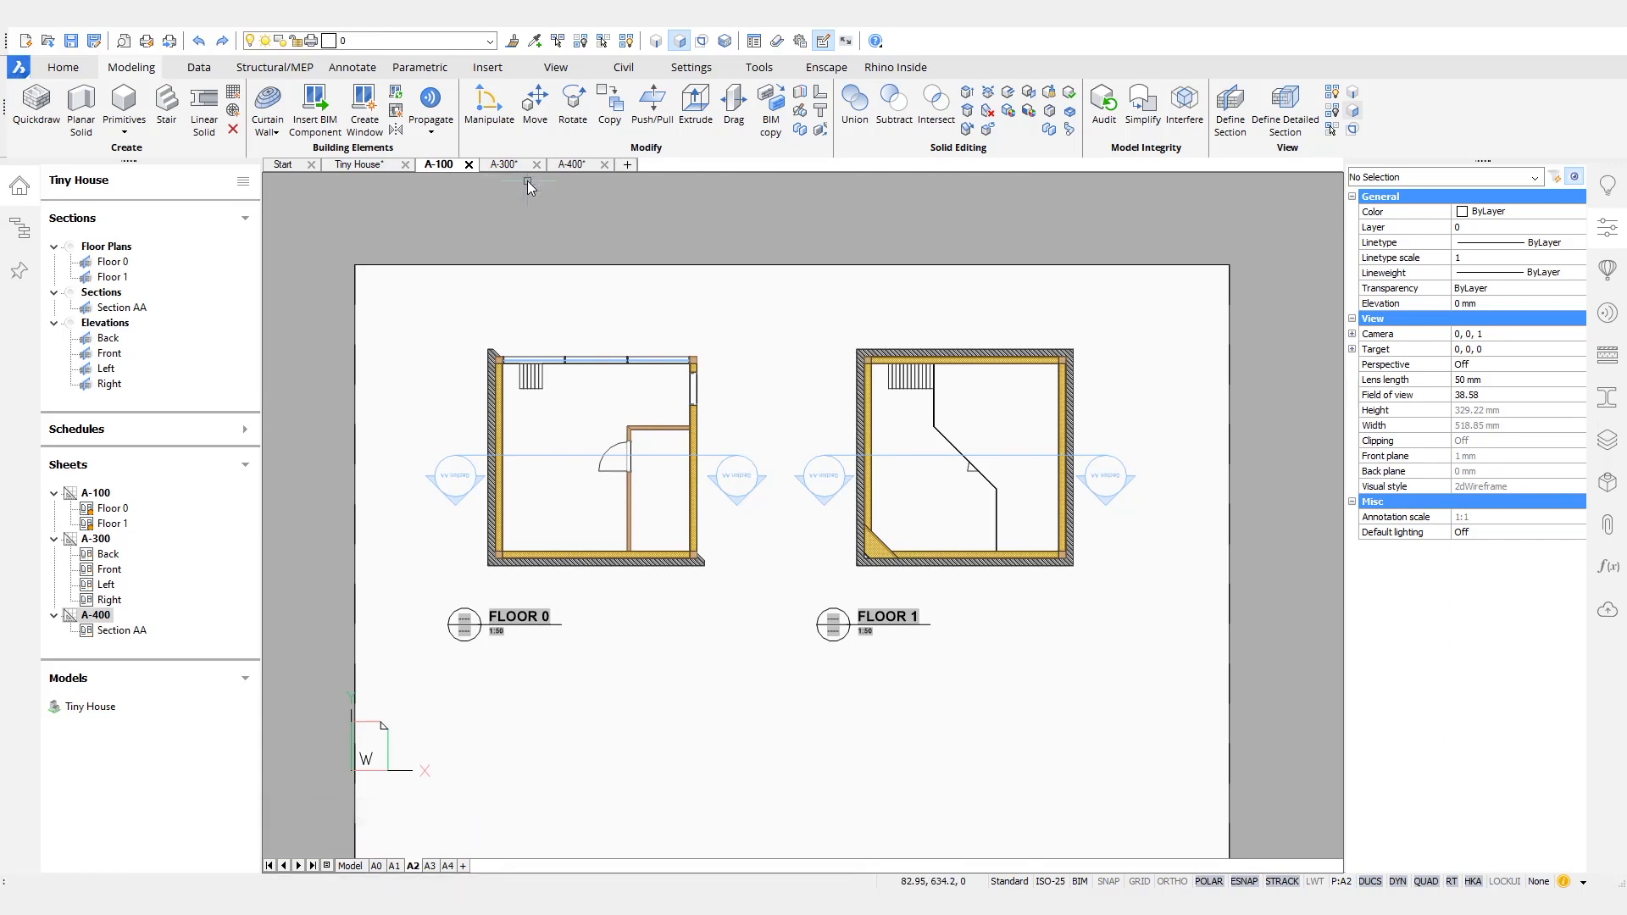
{"action": "left_click", "coordinate": [572, 164]}
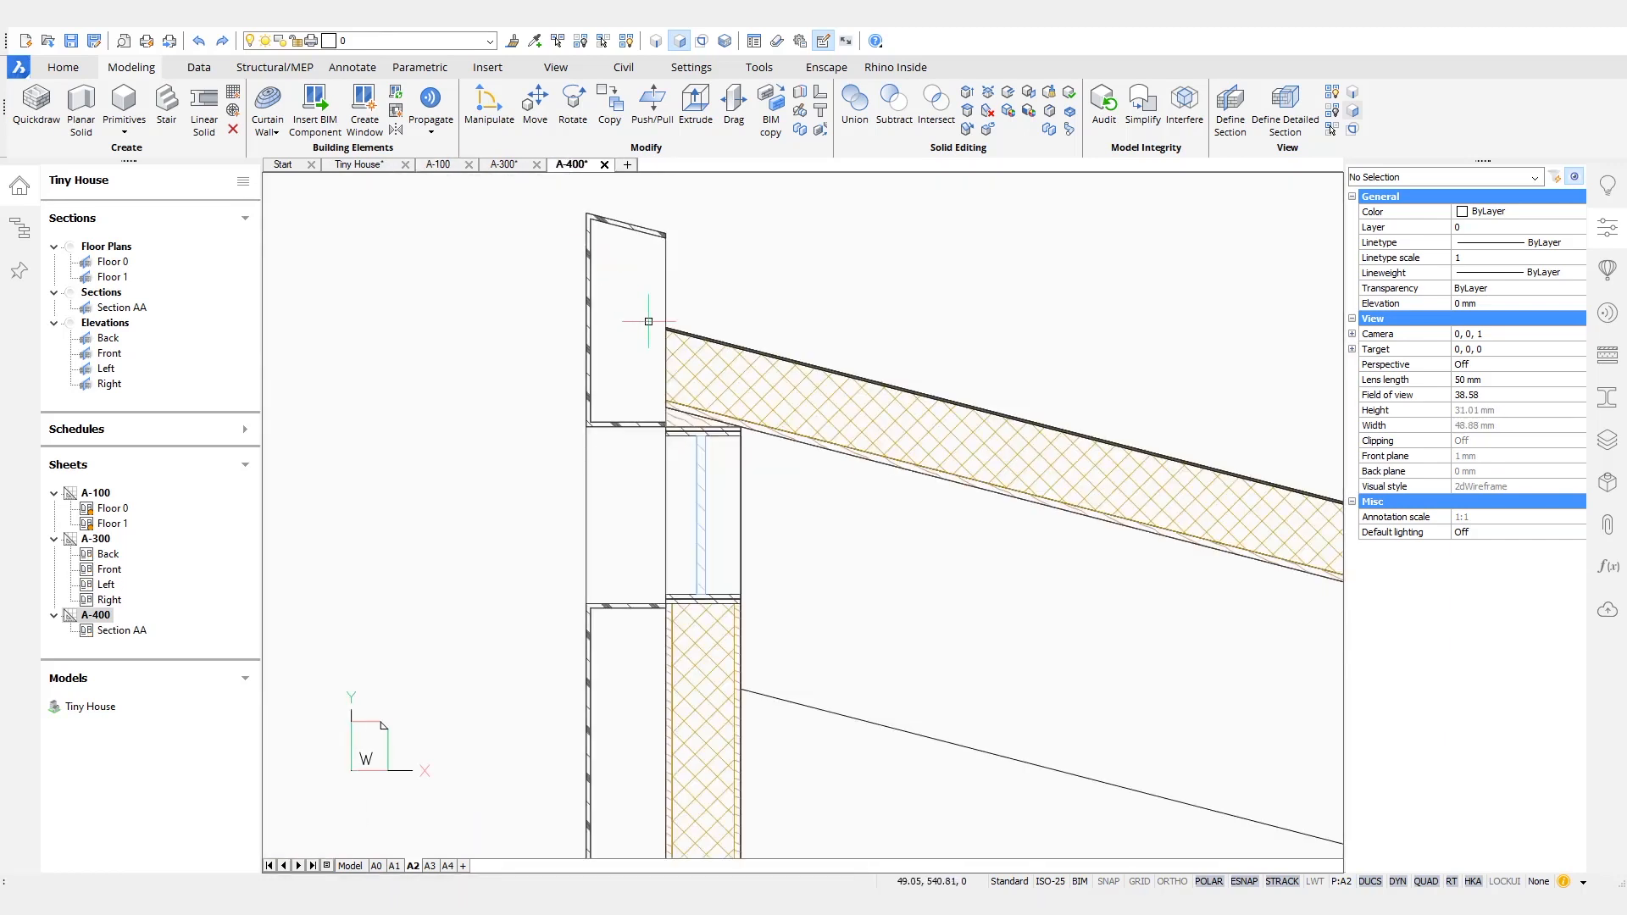
{"action": "scroll", "coordinate": [648, 321], "scroll_direction": "up", "scroll_amount": 4}
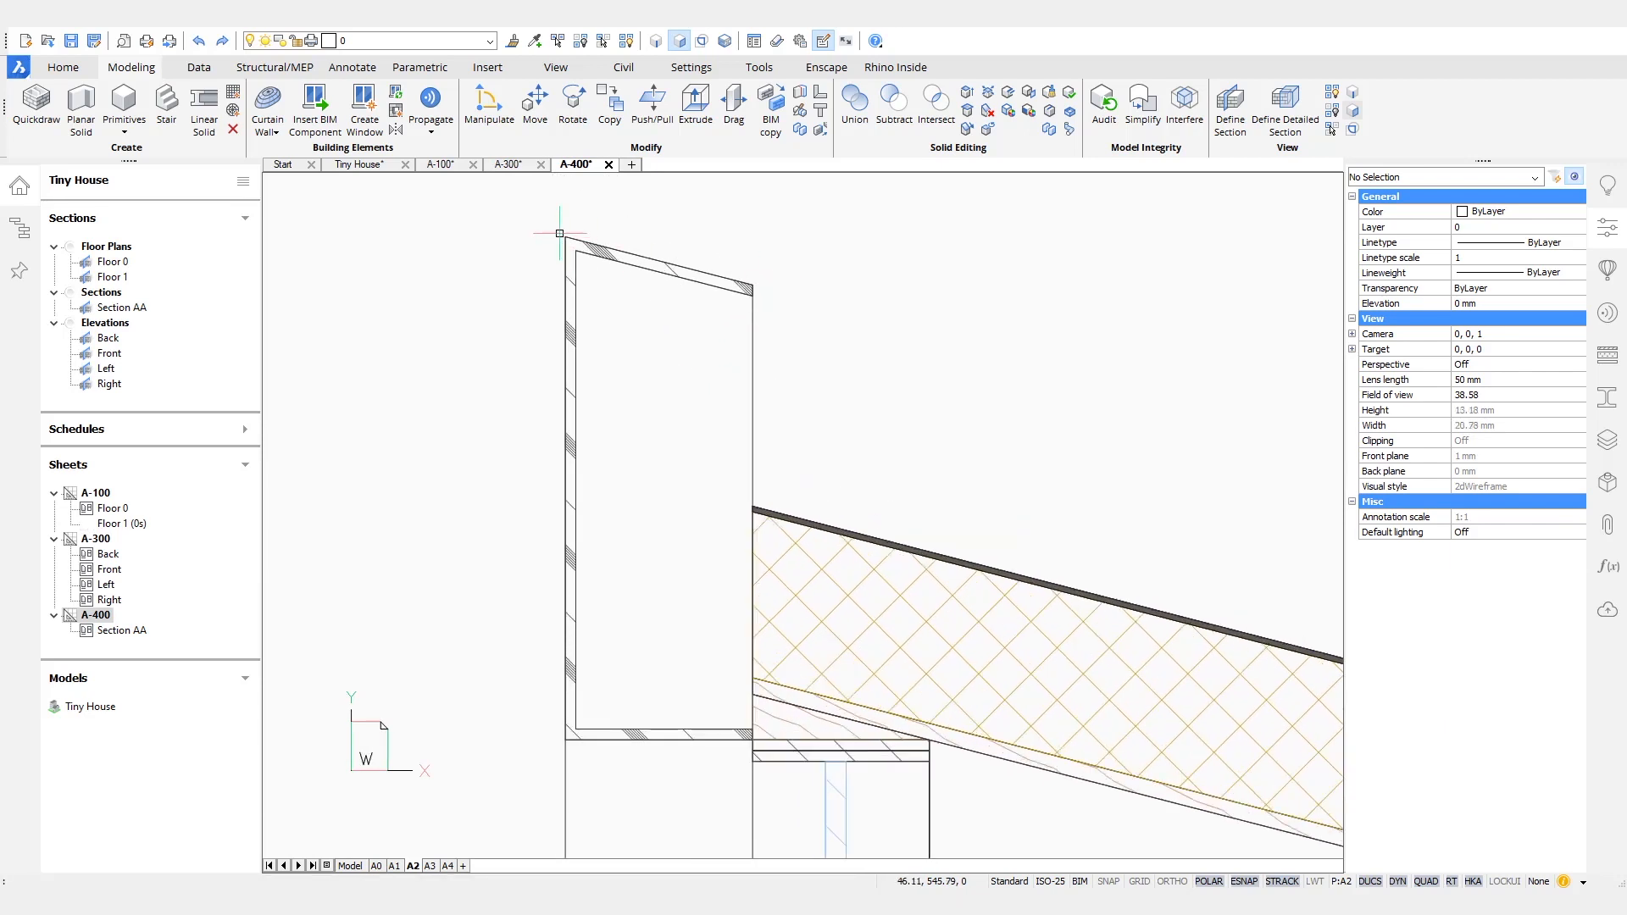
{"action": "scroll", "coordinate": [522, 688], "scroll_direction": "down", "scroll_amount": 5}
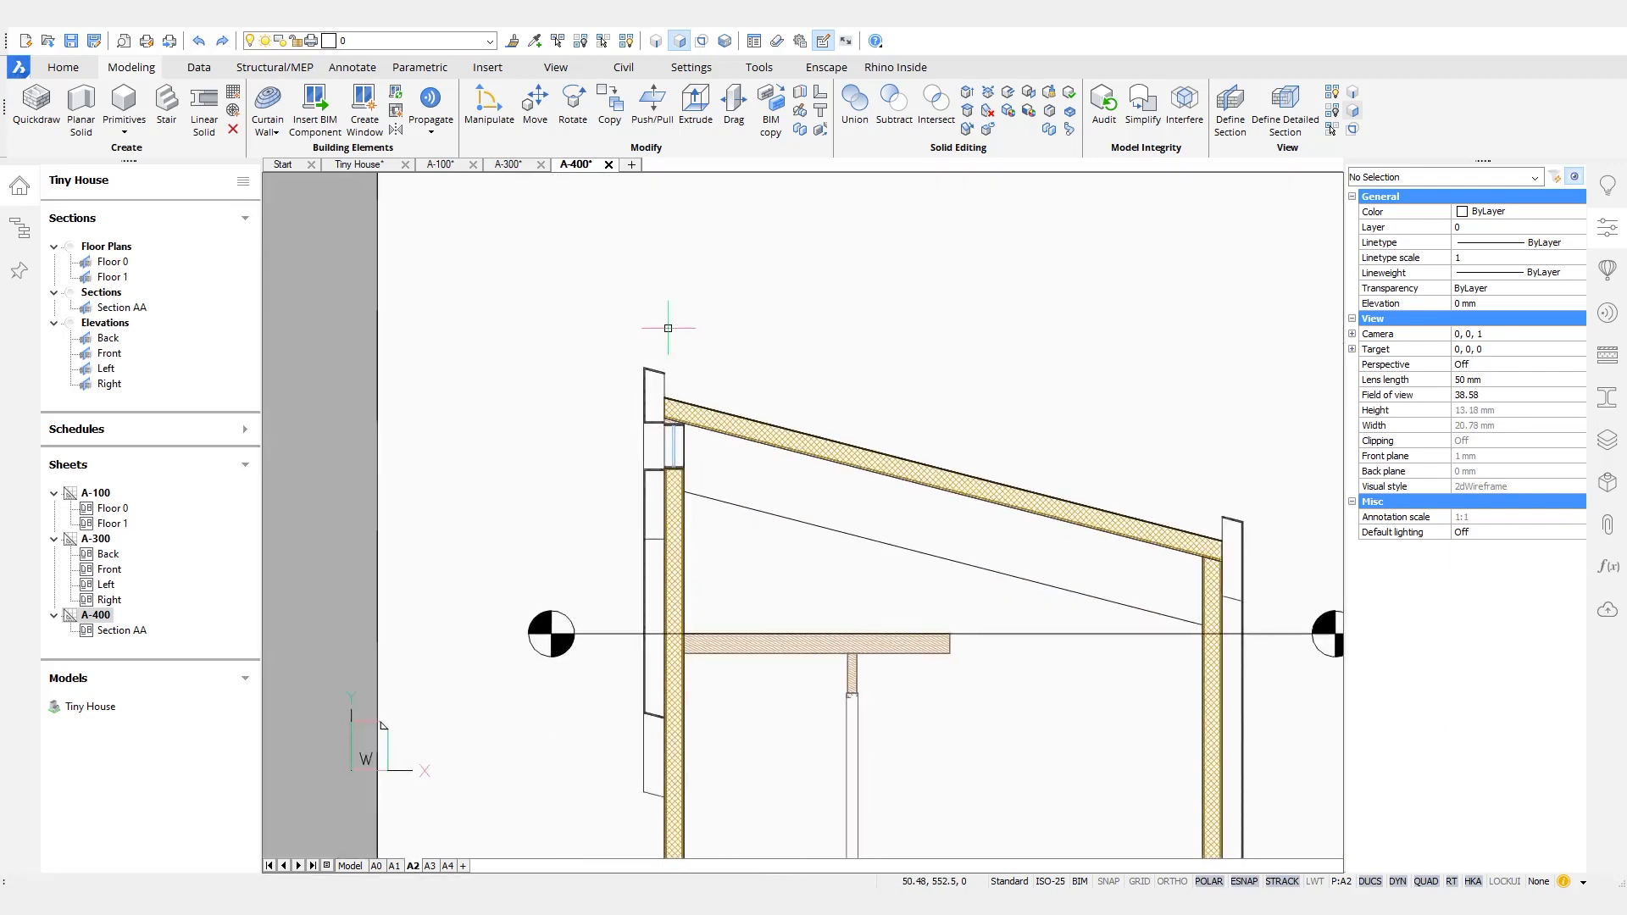
{"action": "scroll", "coordinate": [813, 585], "scroll_direction": "down", "scroll_amount": 8}
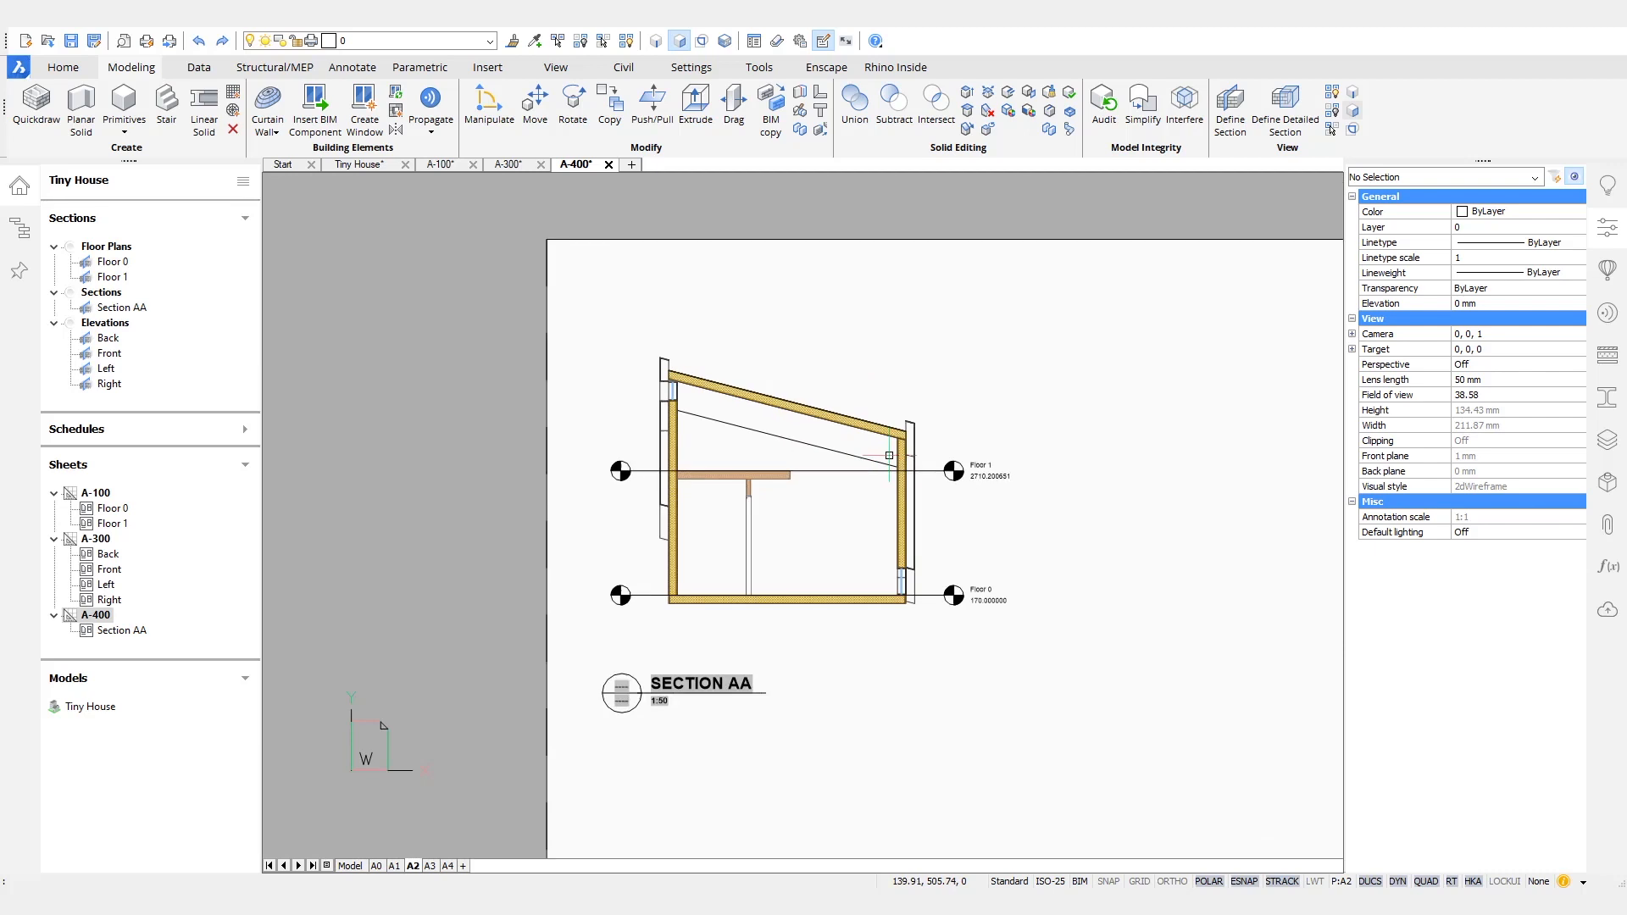
{"action": "key", "text": "ctrl+s"}
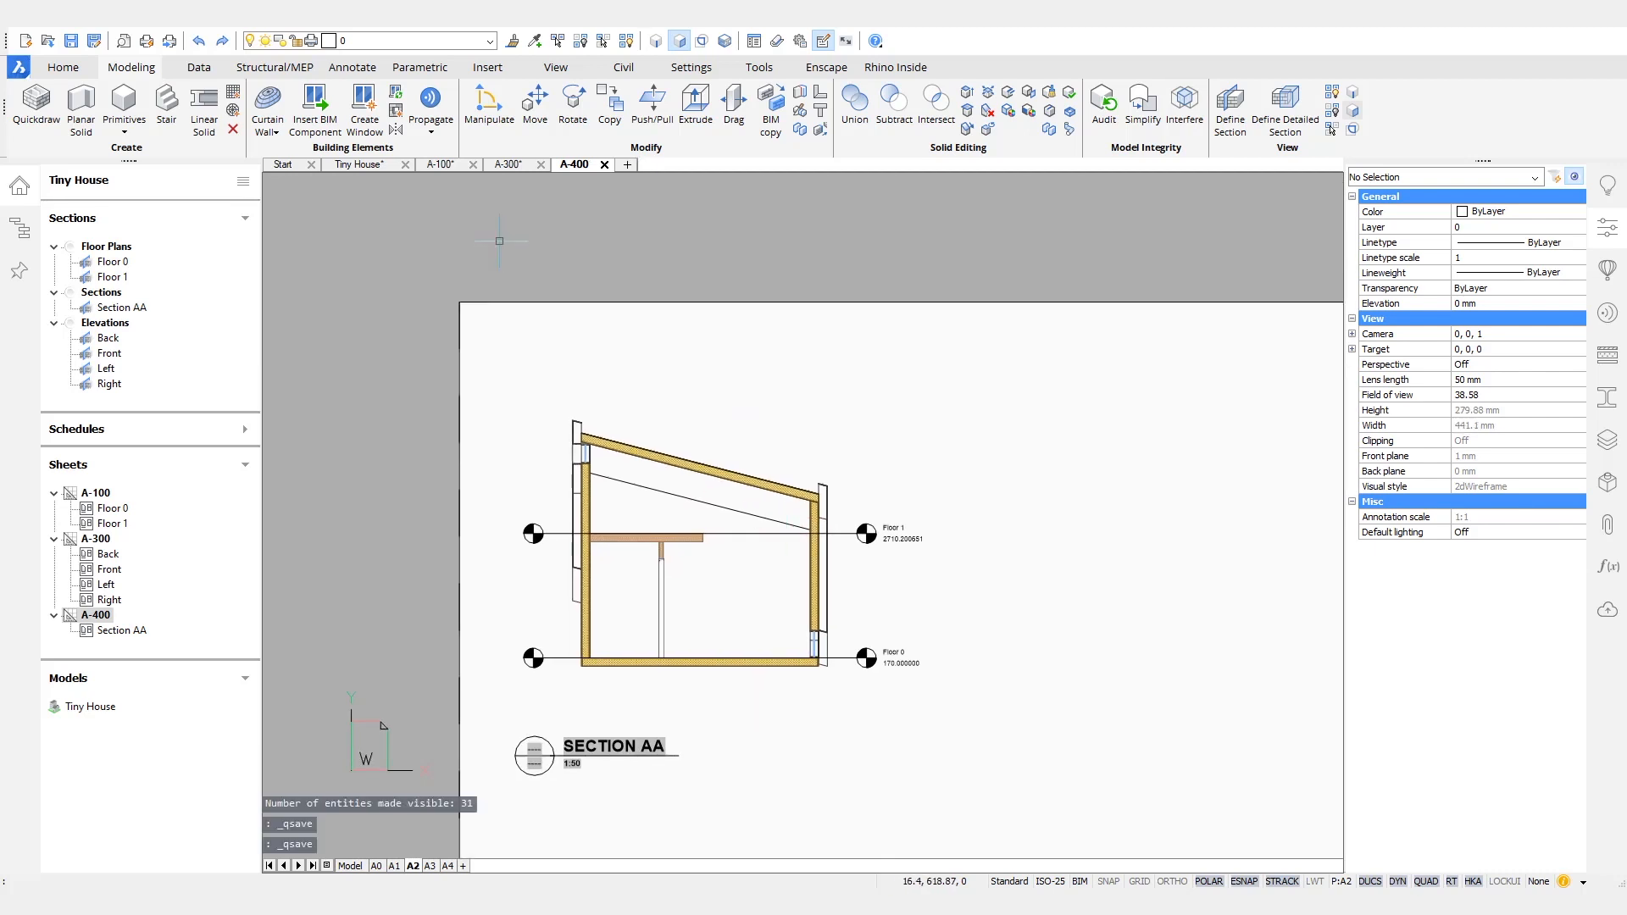
- Check the updated Corten walls in the Floor 0 and Floor 1 plans on sheet A-100 and save the sheet
{"action": "left_click", "coordinate": [459, 166]}
{"action": "scroll", "coordinate": [691, 568], "scroll_direction": "up", "scroll_amount": 5}
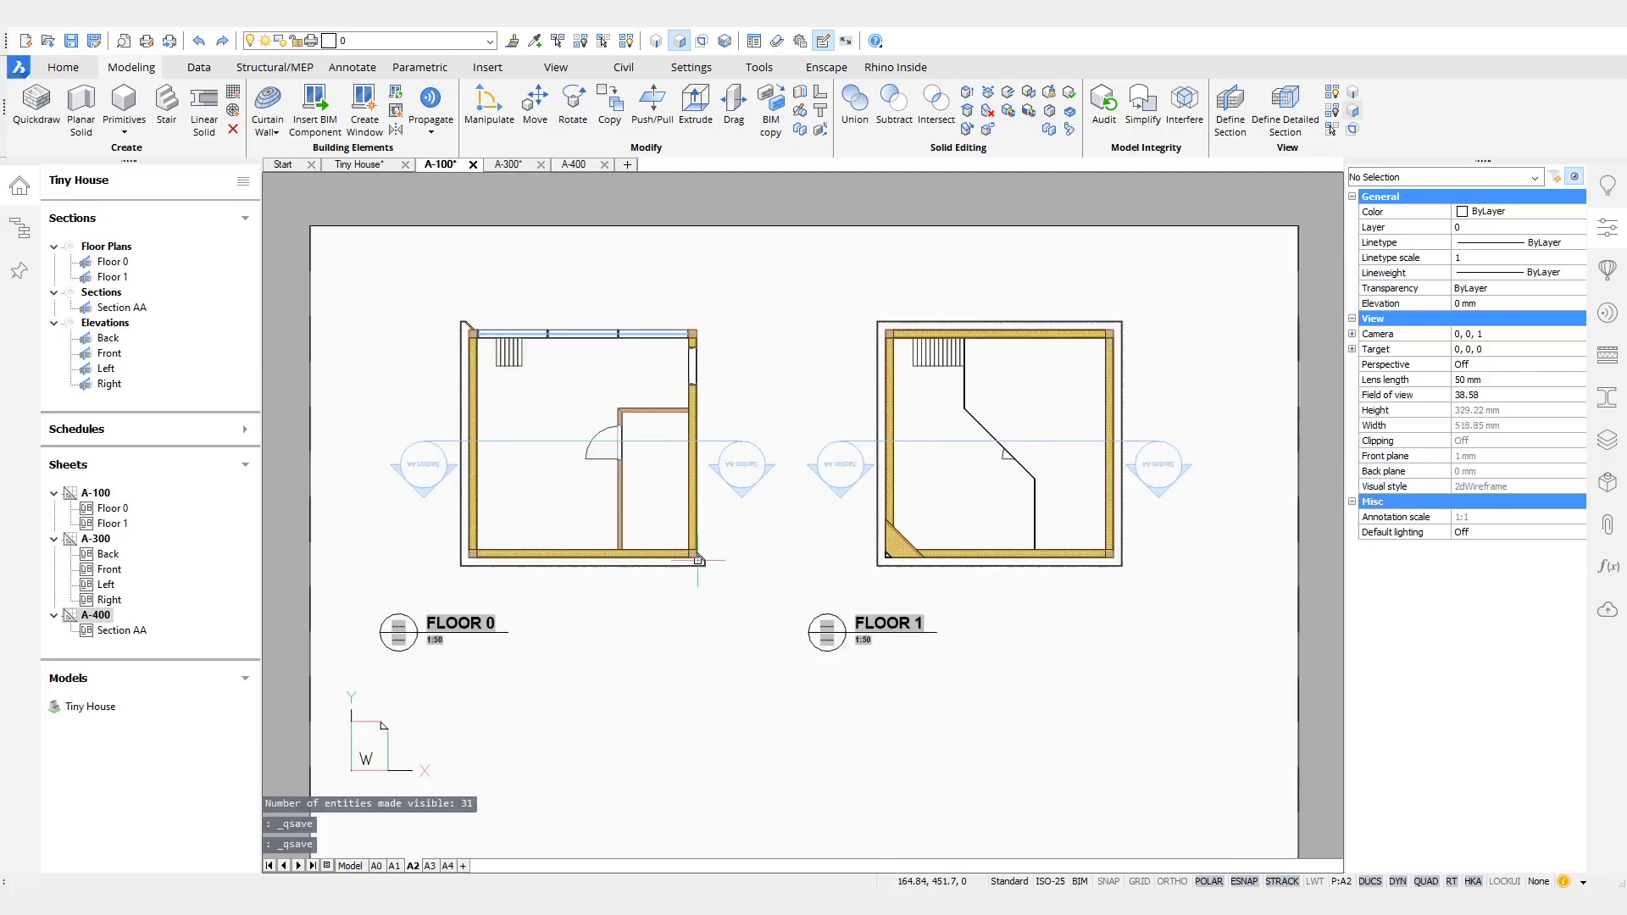
{"action": "scroll", "coordinate": [692, 568], "scroll_direction": "down", "scroll_amount": 8}
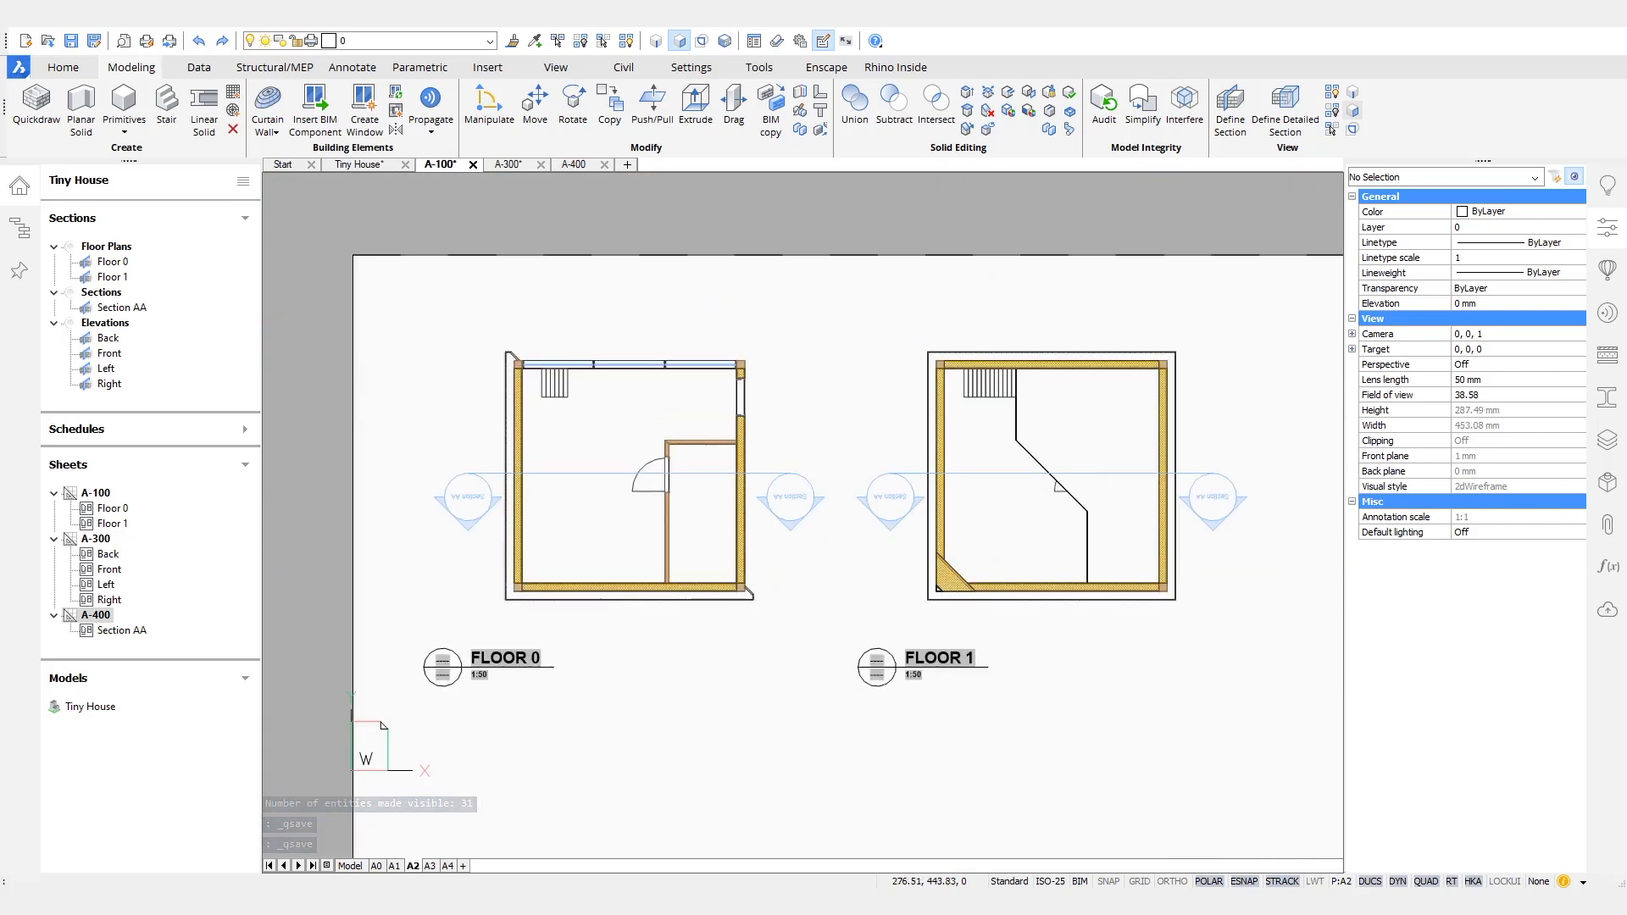
{"action": "key", "text": "ctrl+s"}
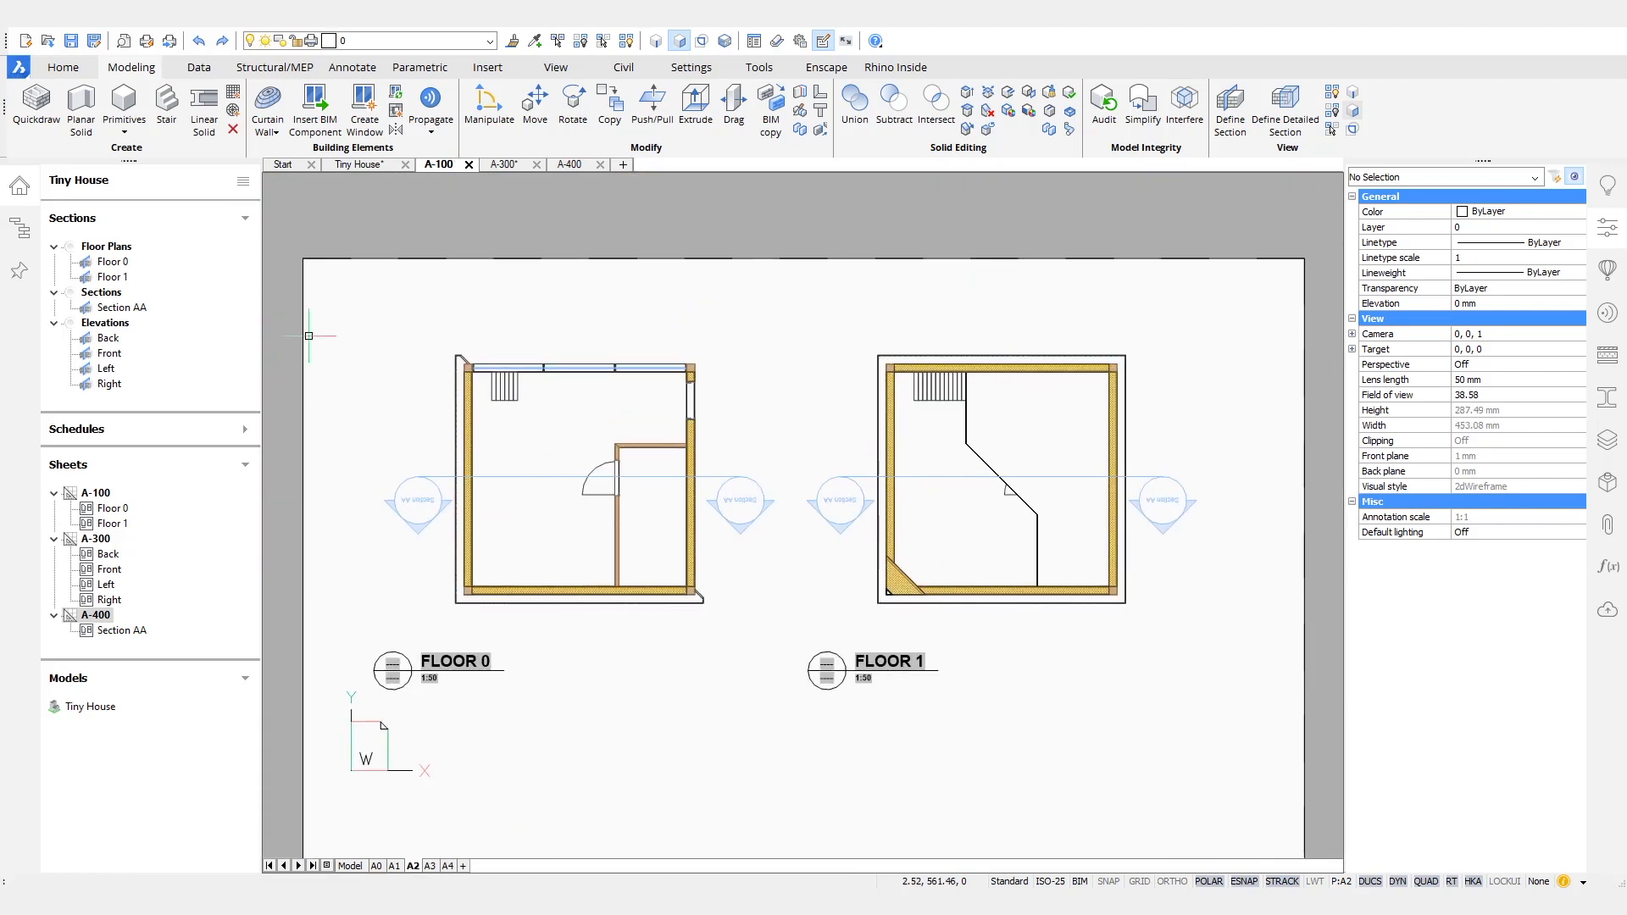
- Switch to the Tiny House model and regenerate the display
{"action": "left_click", "coordinate": [370, 168]}
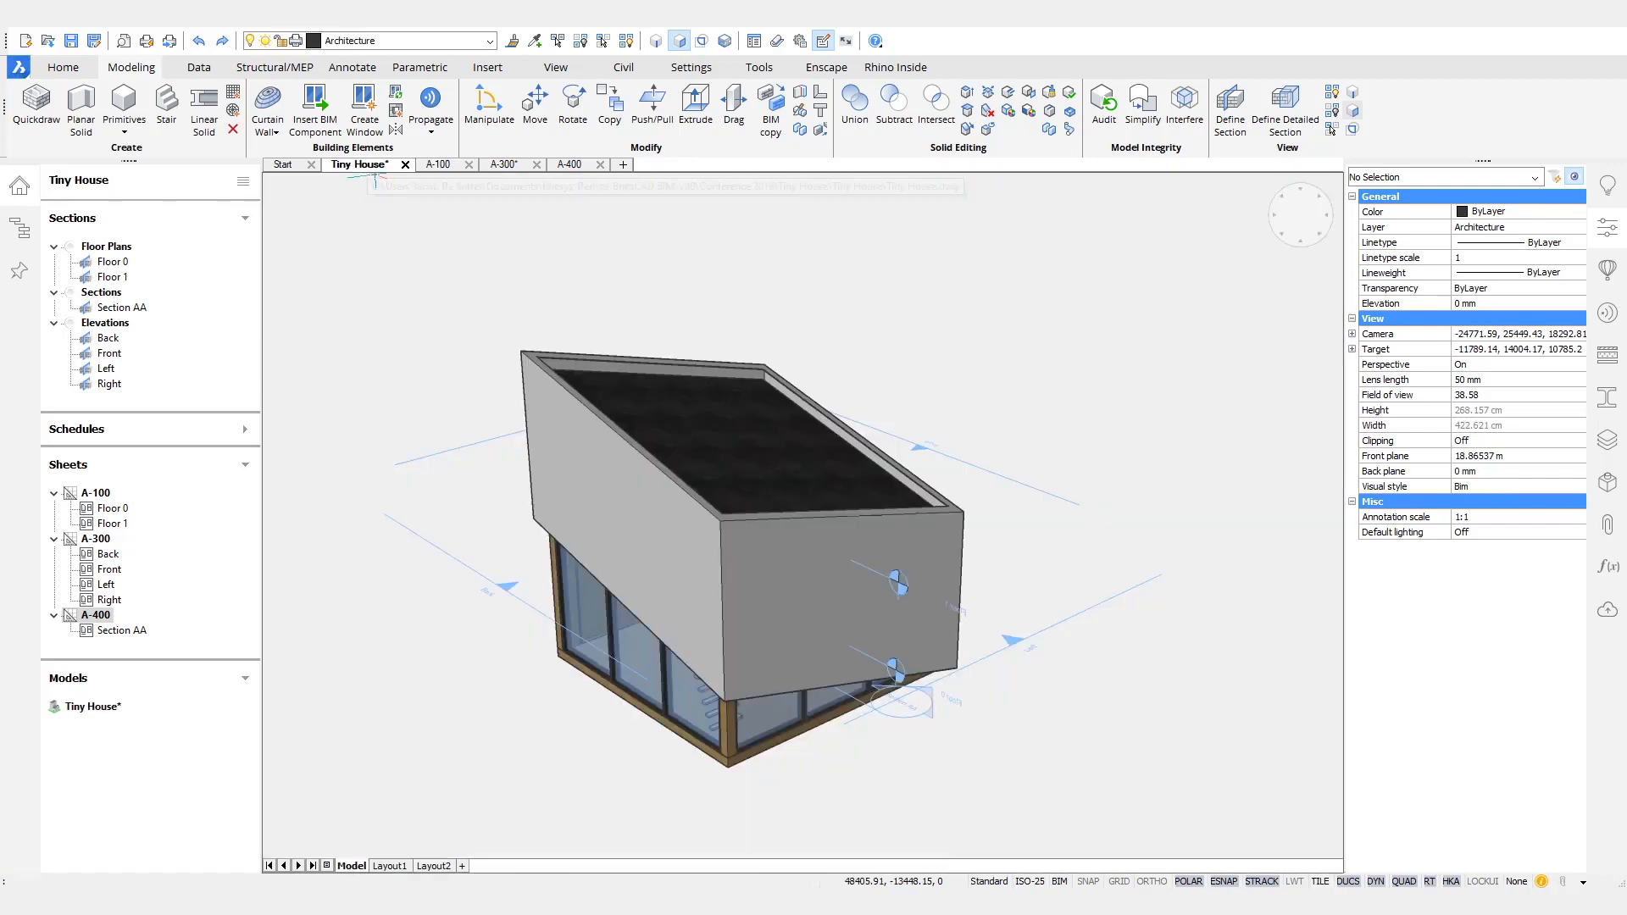
{"action": "type", "text": "re"}
{"action": "key", "text": "Return"}
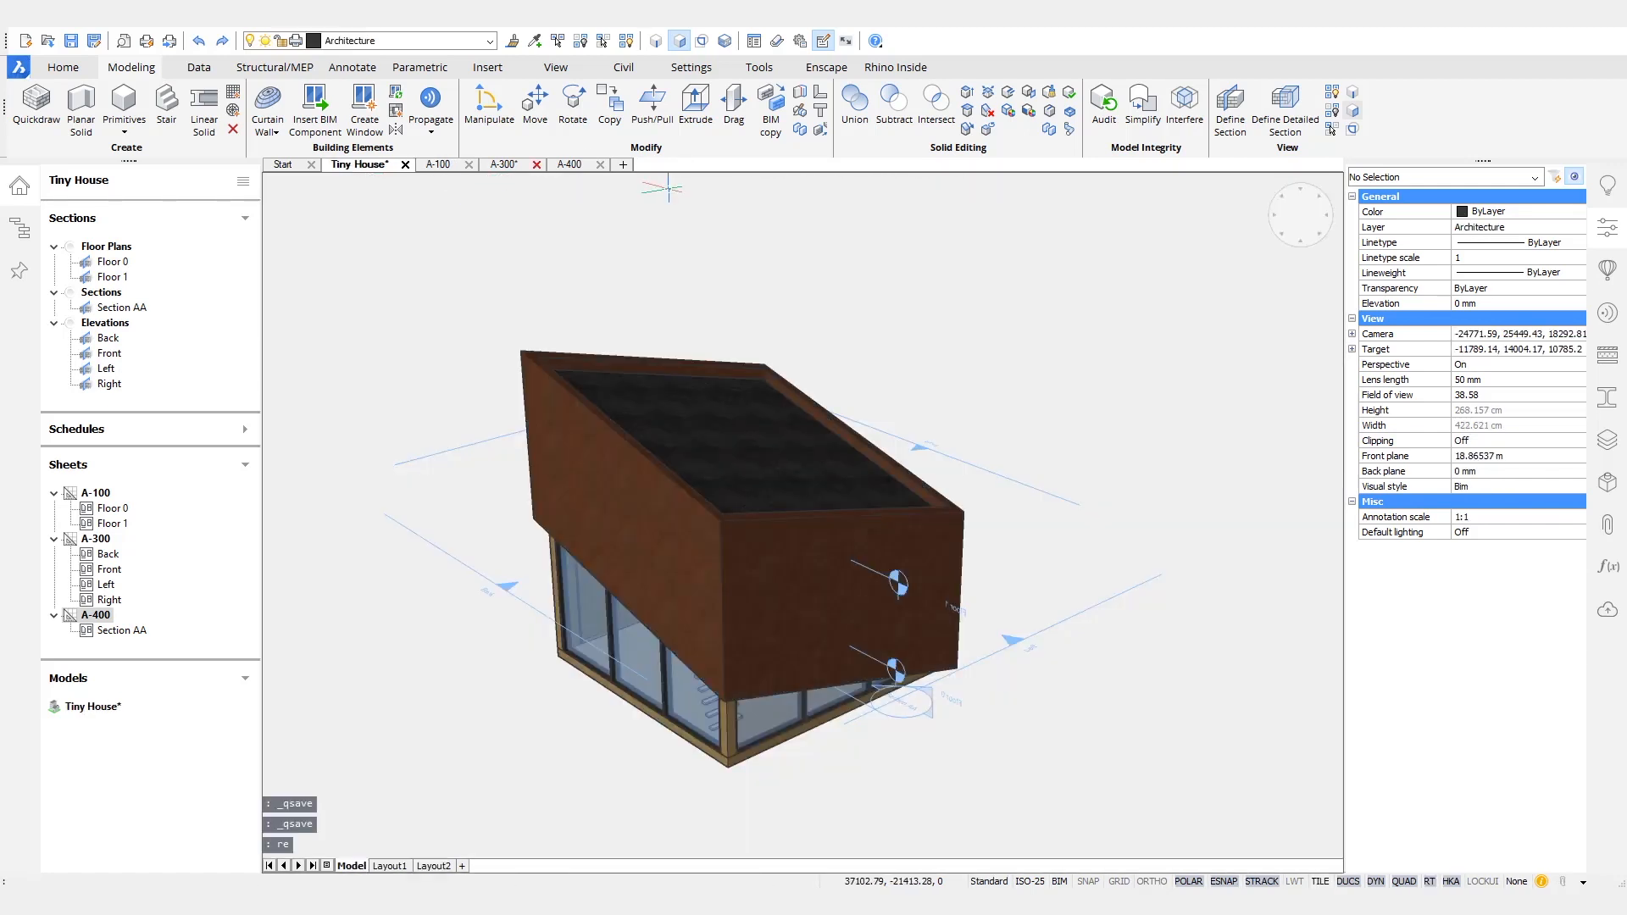
- Bring the underside of the house into view and set Structure as the current layer
{"action": "middle_click_drag", "start_coordinate": [1088, 792], "coordinate": [1110, 761], "text": "shift"}
{"action": "middle_click_drag", "start_coordinate": [1110, 761], "coordinate": [1144, 784], "text": "shift"}
{"action": "left_click", "coordinate": [490, 41]}
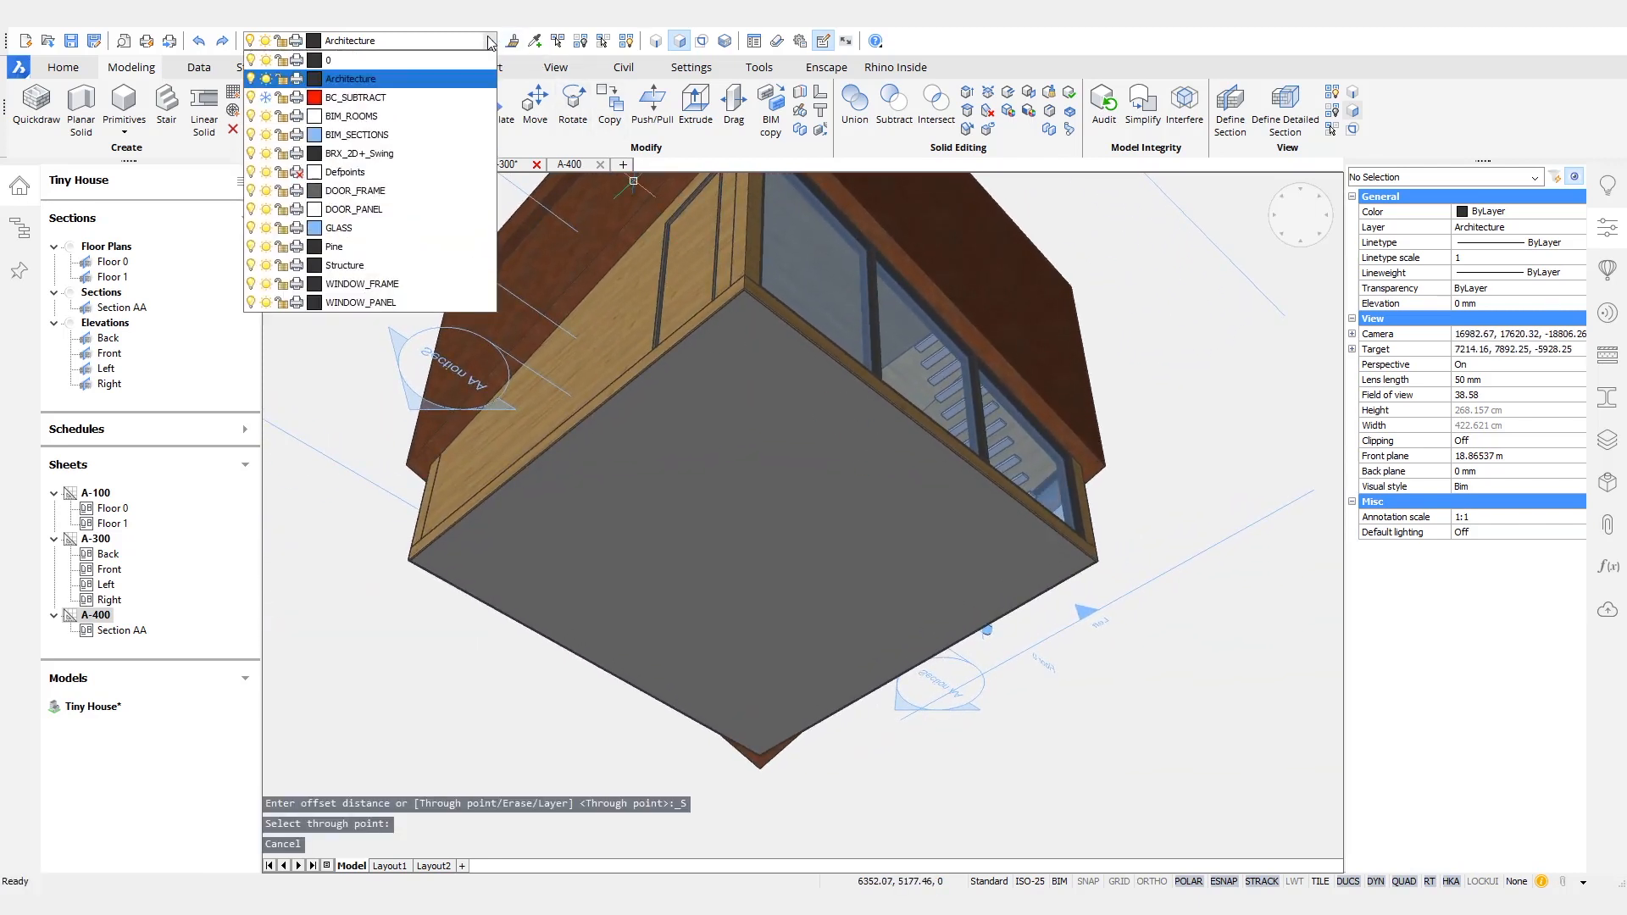
{"action": "left_click", "coordinate": [356, 265]}
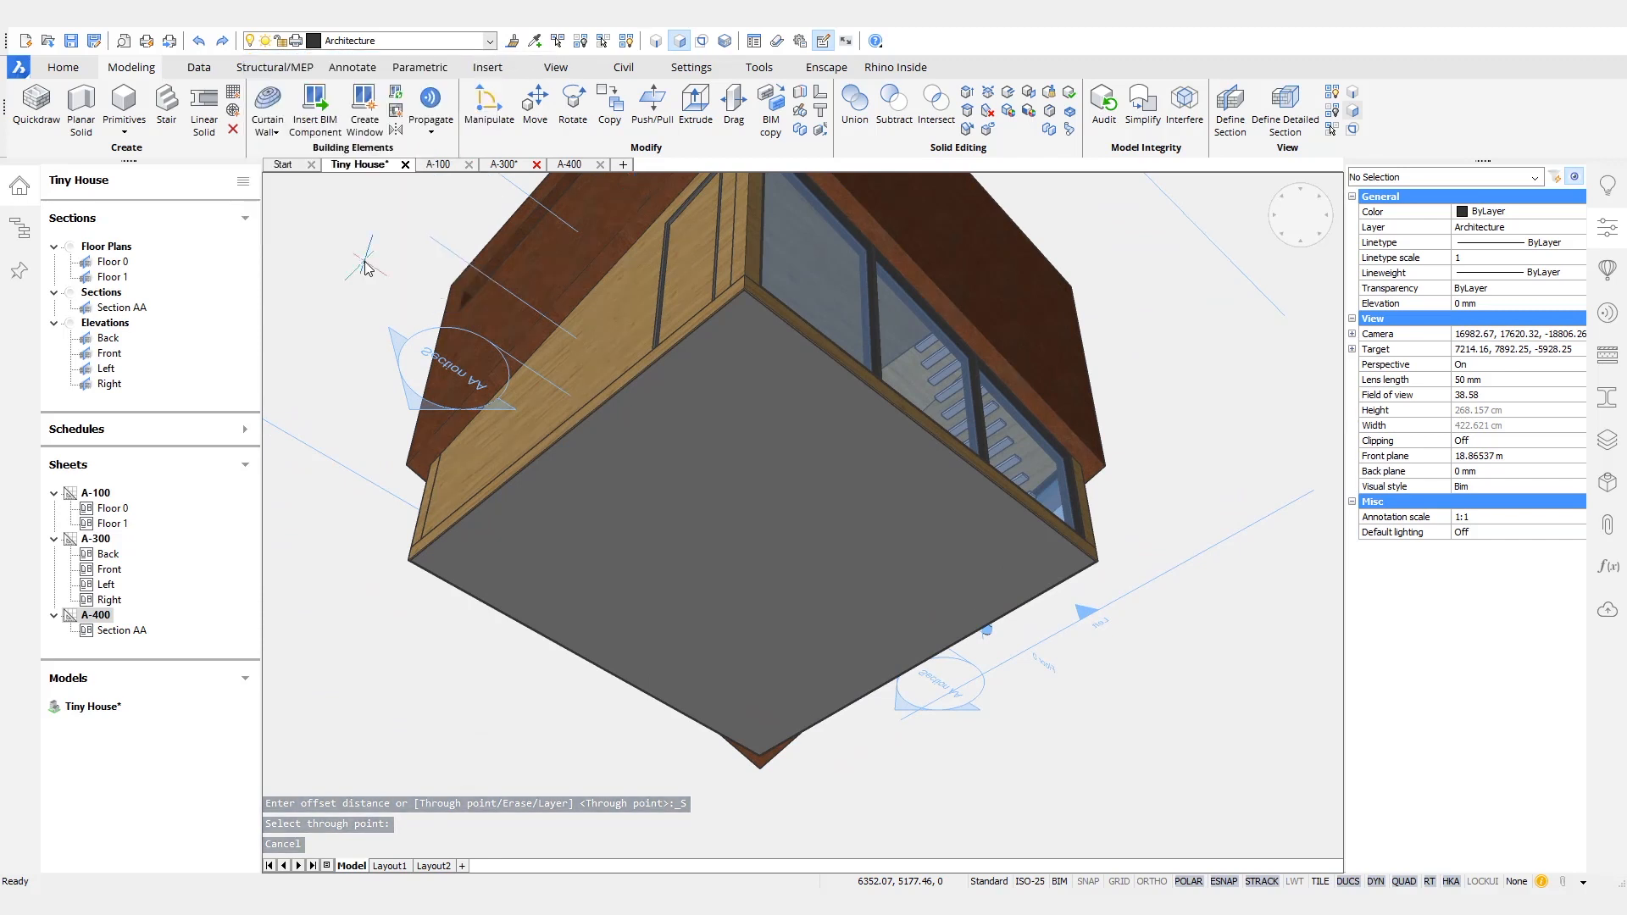
{"action": "key", "text": "Return"}
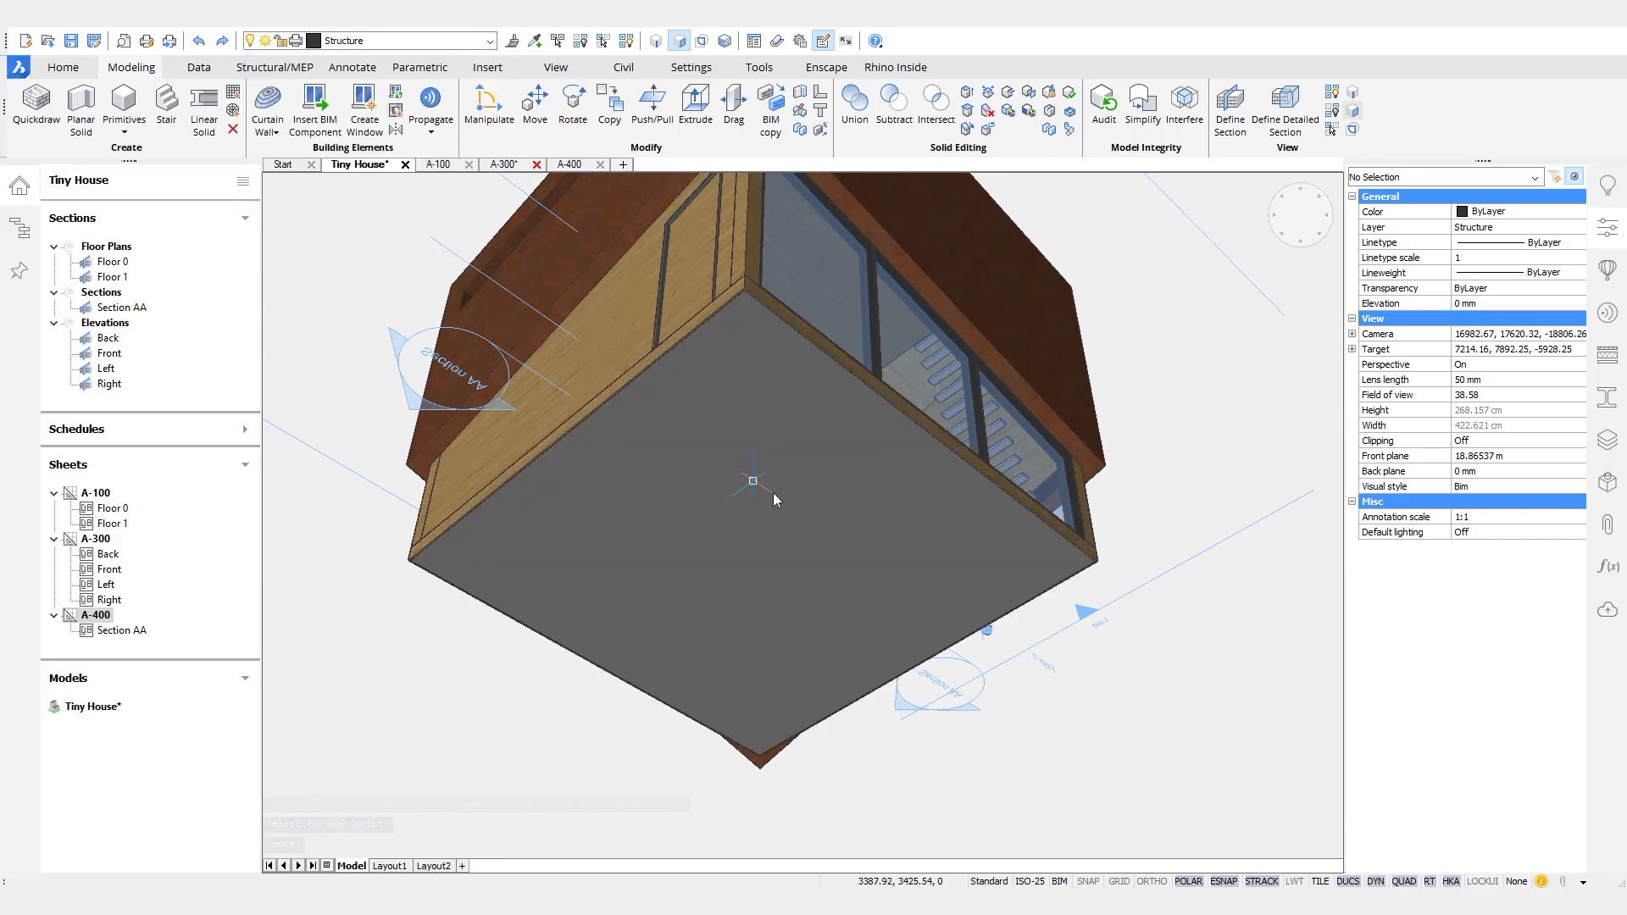
- Offset the outline of the house's underside slightly inward and isolate the resulting polyline
{"action": "left_click", "coordinate": [773, 491]}
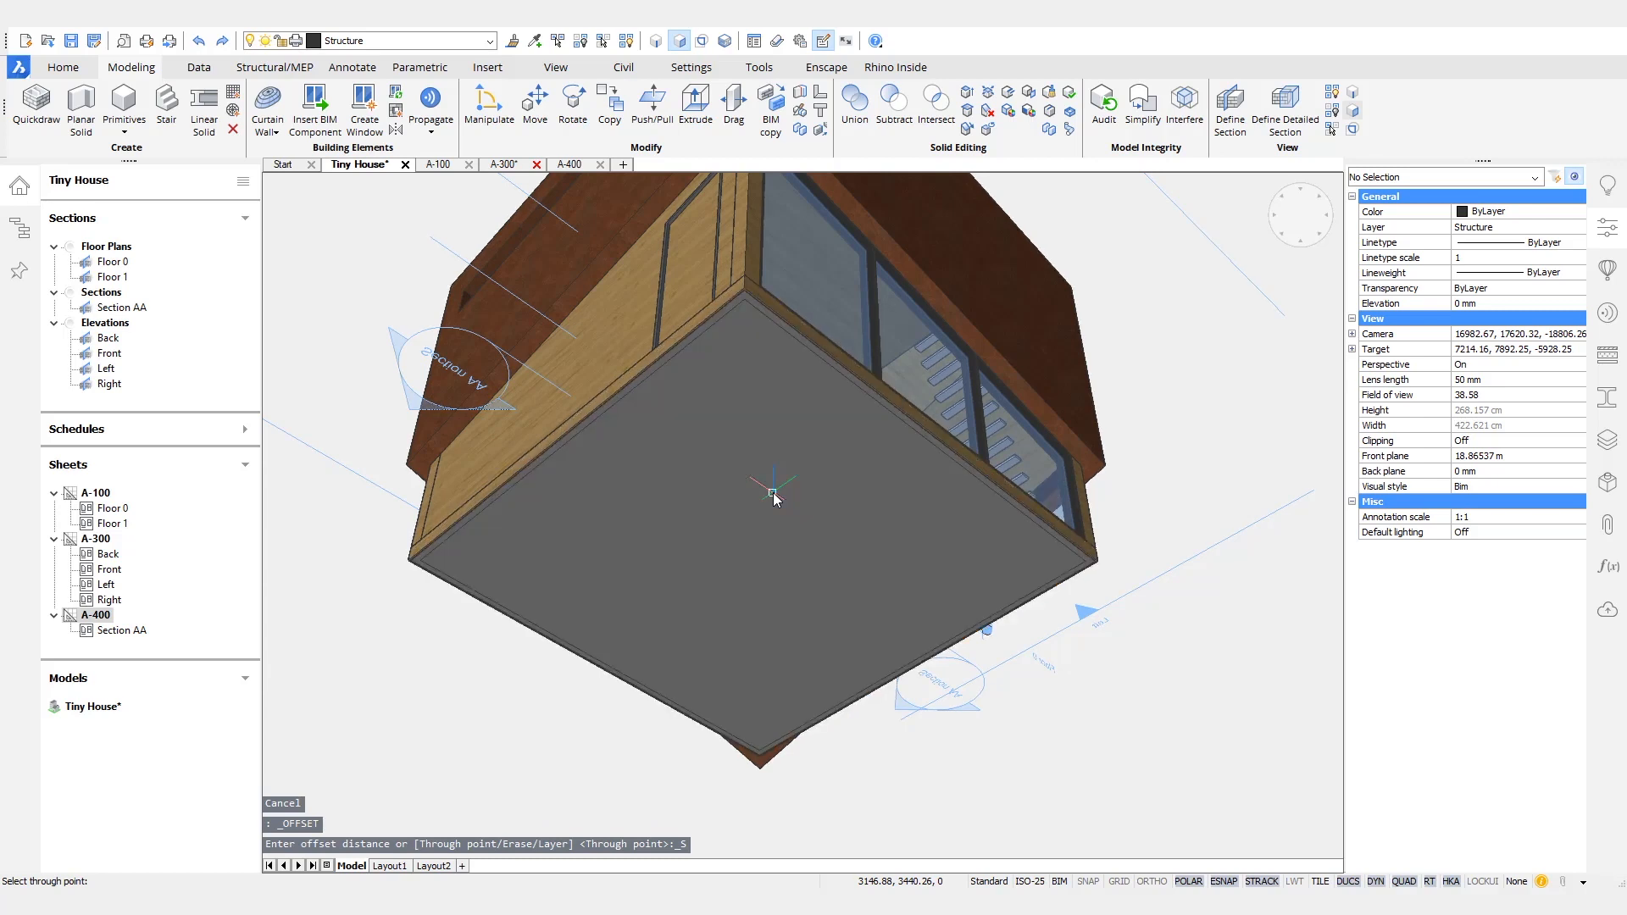
{"action": "scroll", "coordinate": [771, 491], "scroll_direction": "up", "scroll_amount": 5}
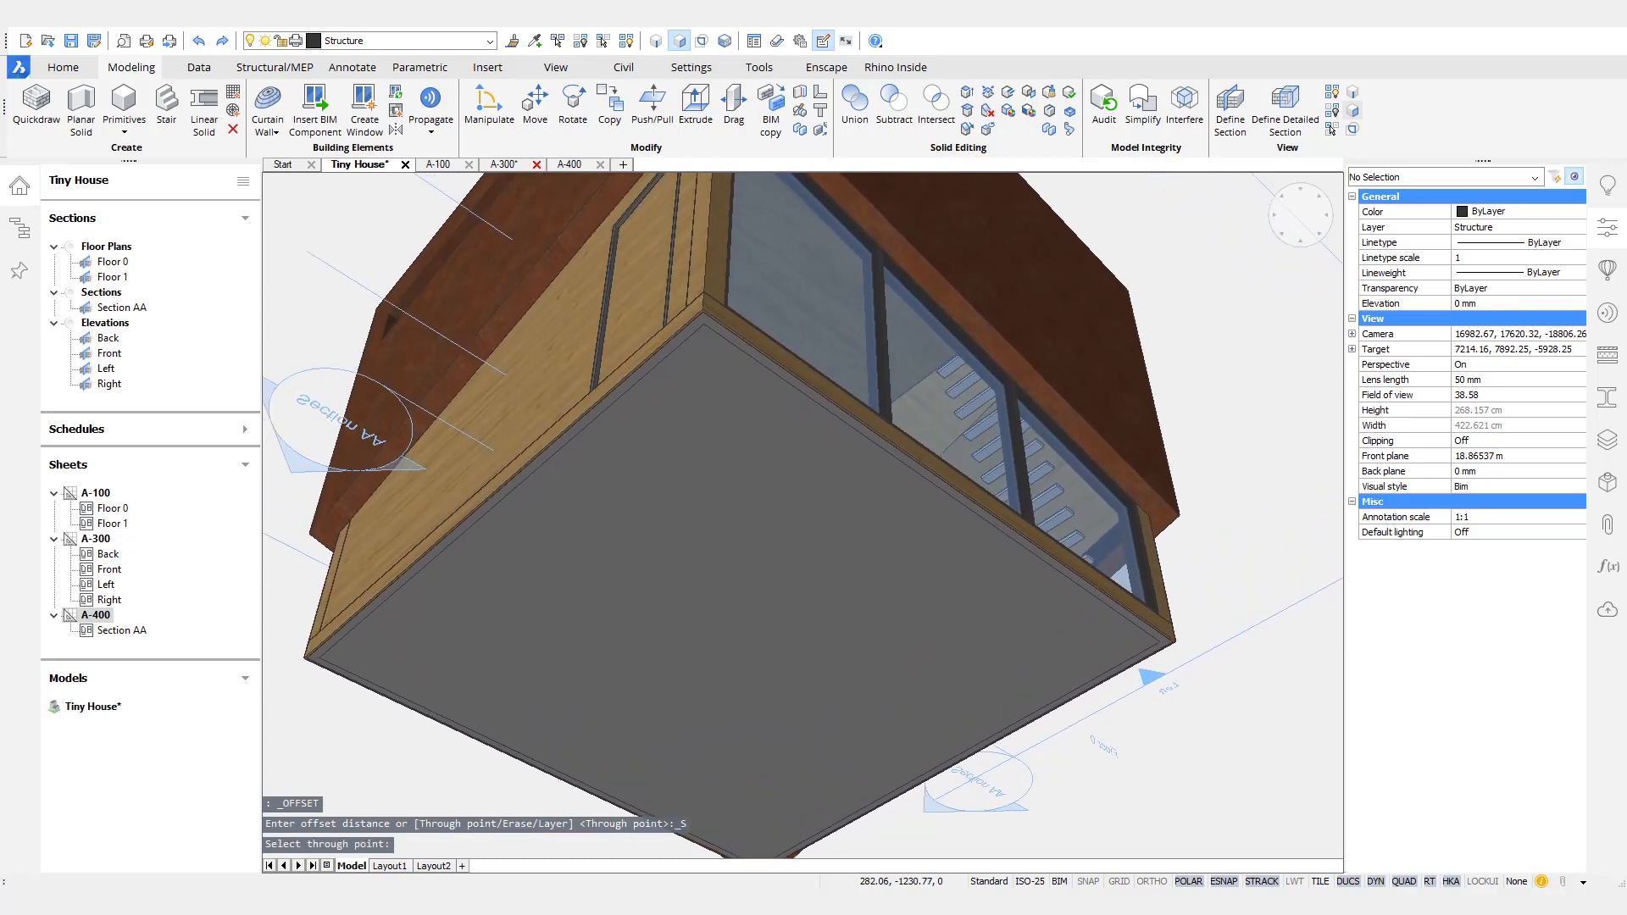
{"action": "scroll", "coordinate": [704, 465], "scroll_direction": "up", "scroll_amount": 4}
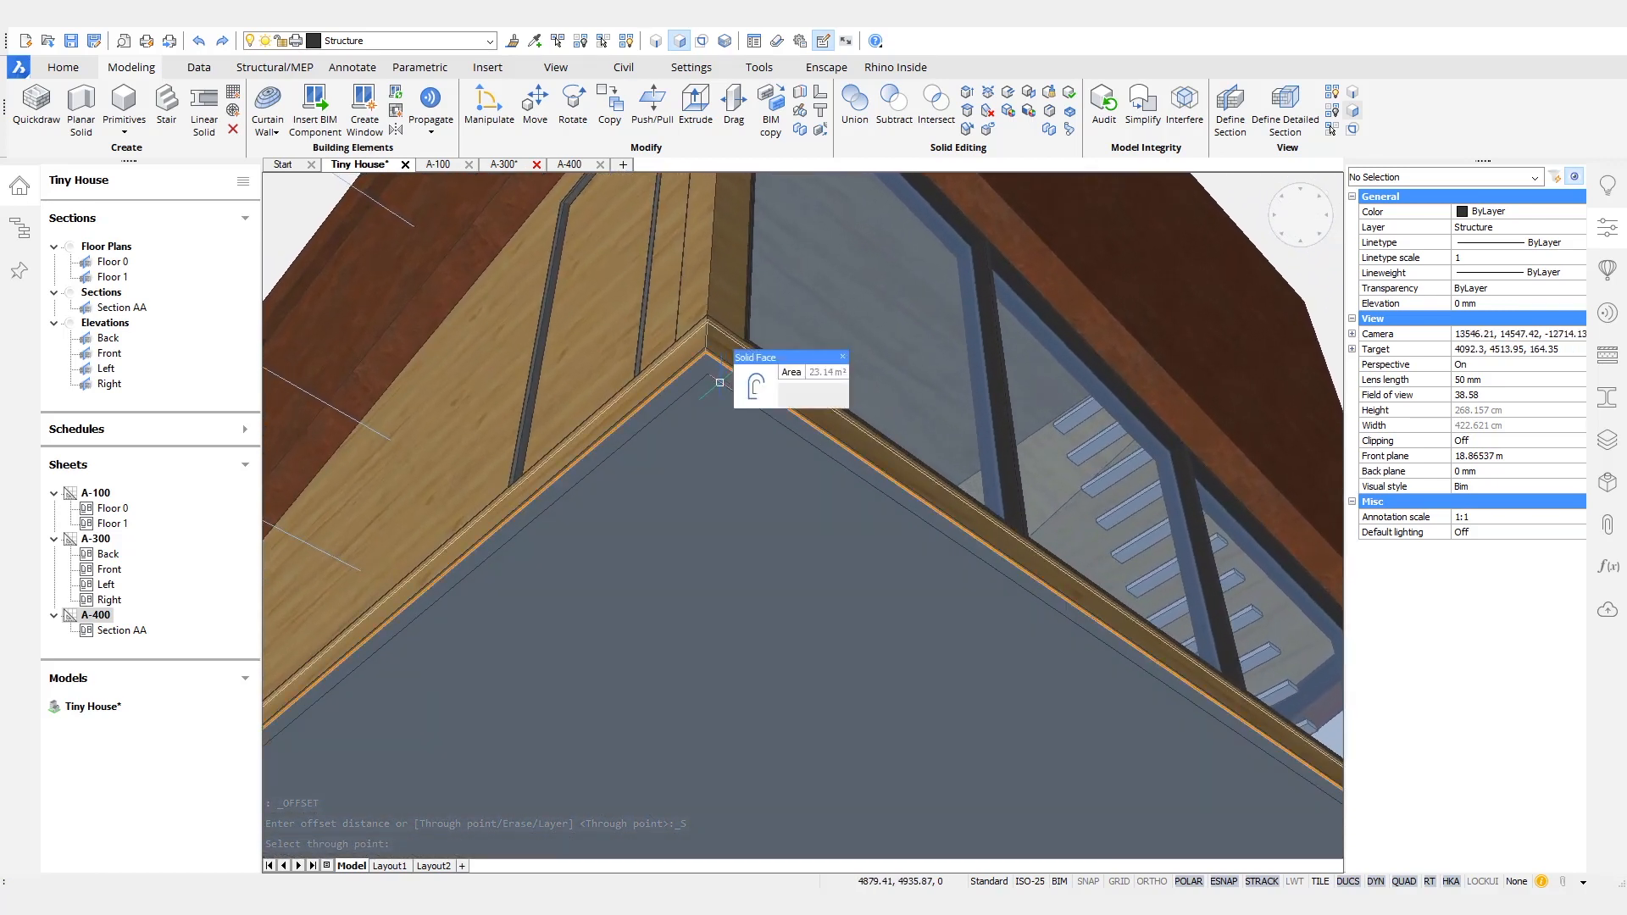
{"action": "mouse_move", "coordinate": [747, 399]}
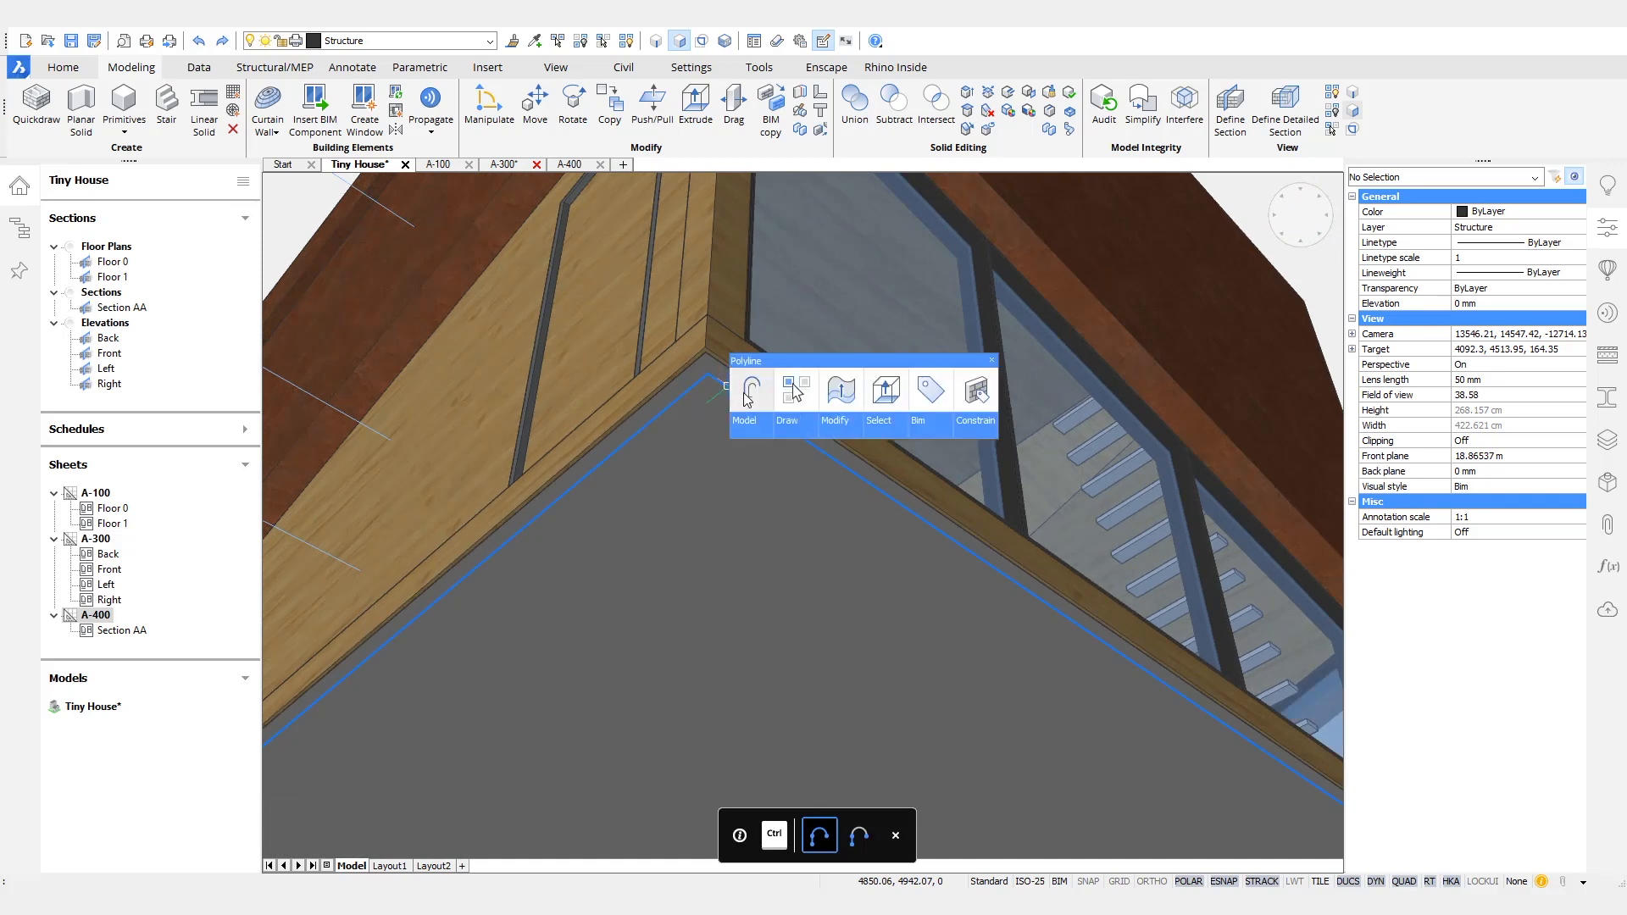
{"action": "left_click", "coordinate": [795, 392]}
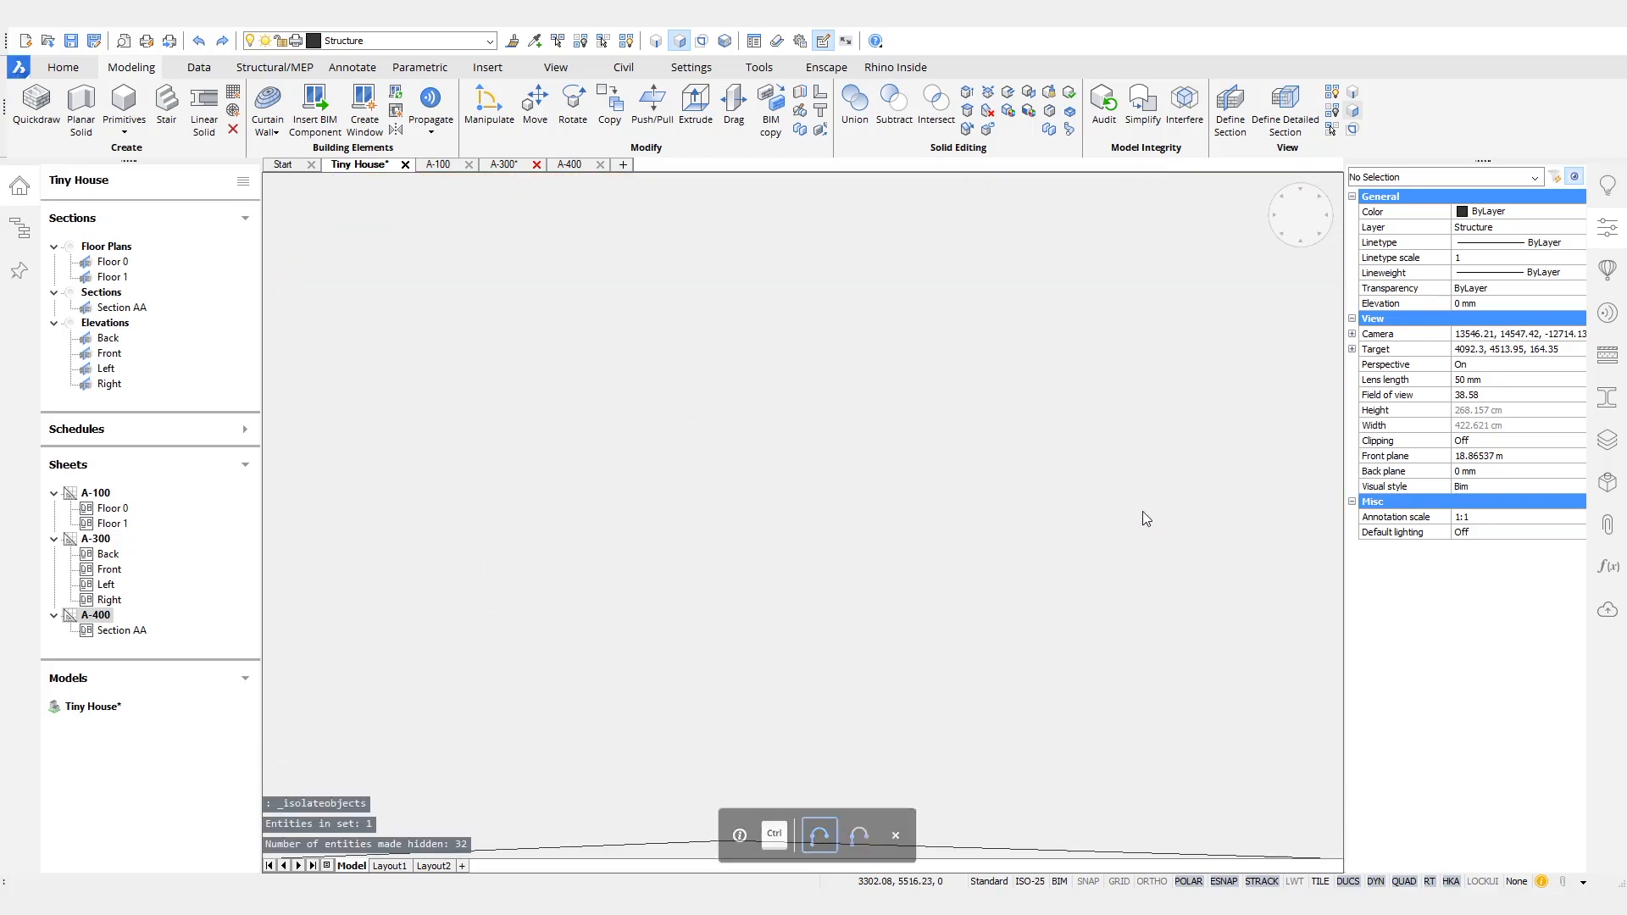
{"action": "middle_click_drag", "start_coordinate": [1142, 511], "coordinate": [1009, 513], "text": "shift"}
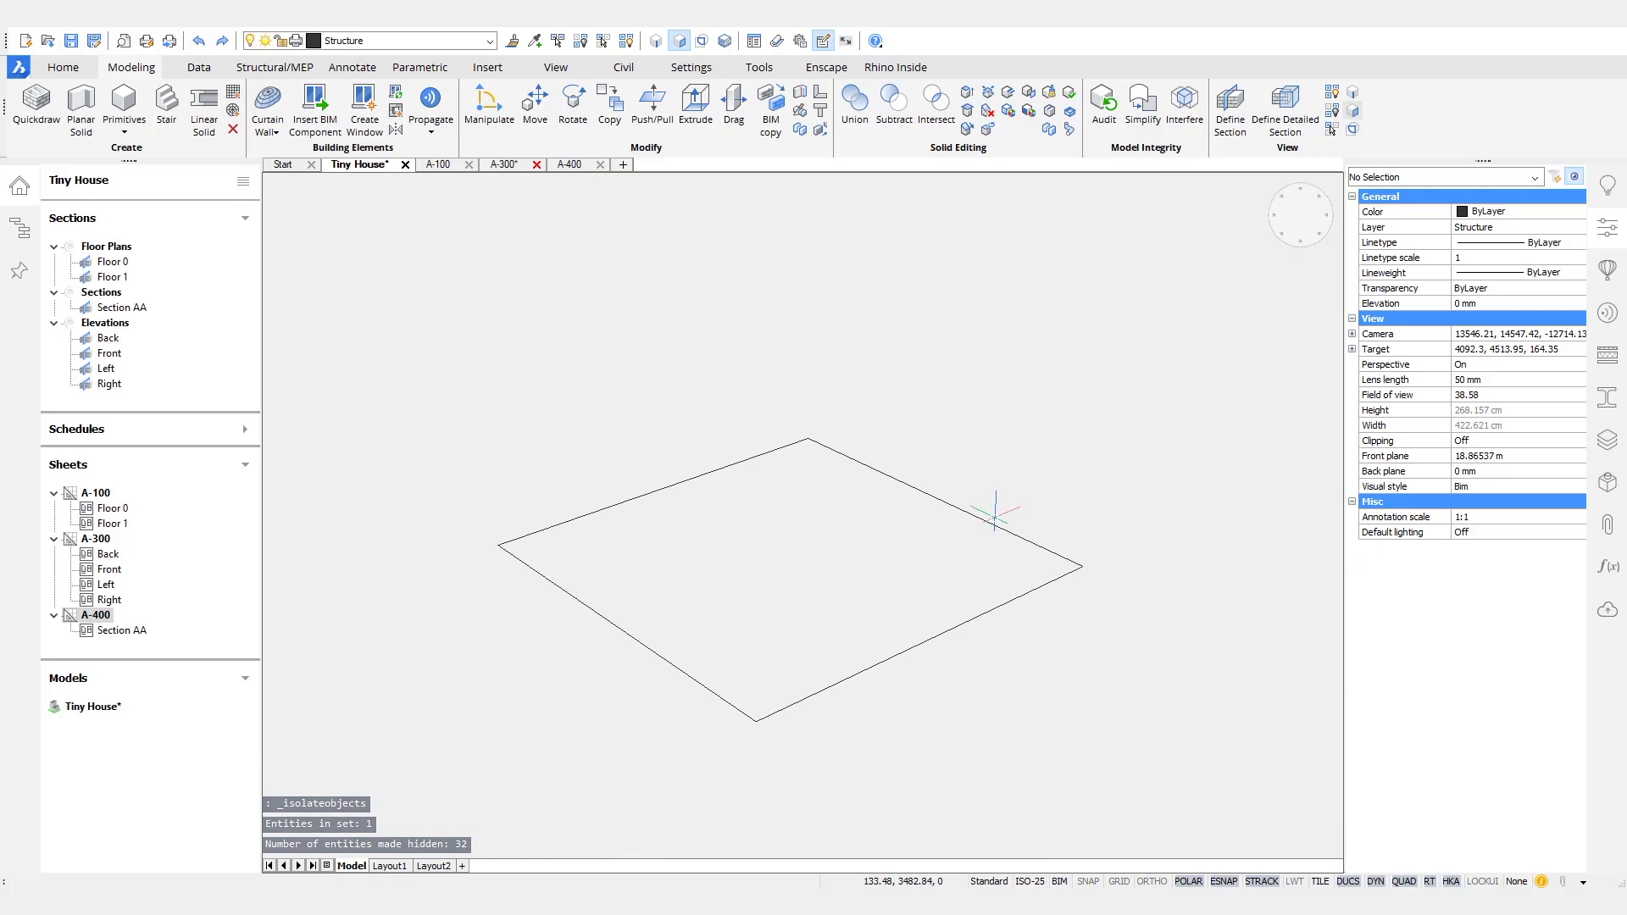
- Convert the isolated square polyline into a region
{"action": "type", "text": "REGION"}
{"action": "key", "text": "Return"}
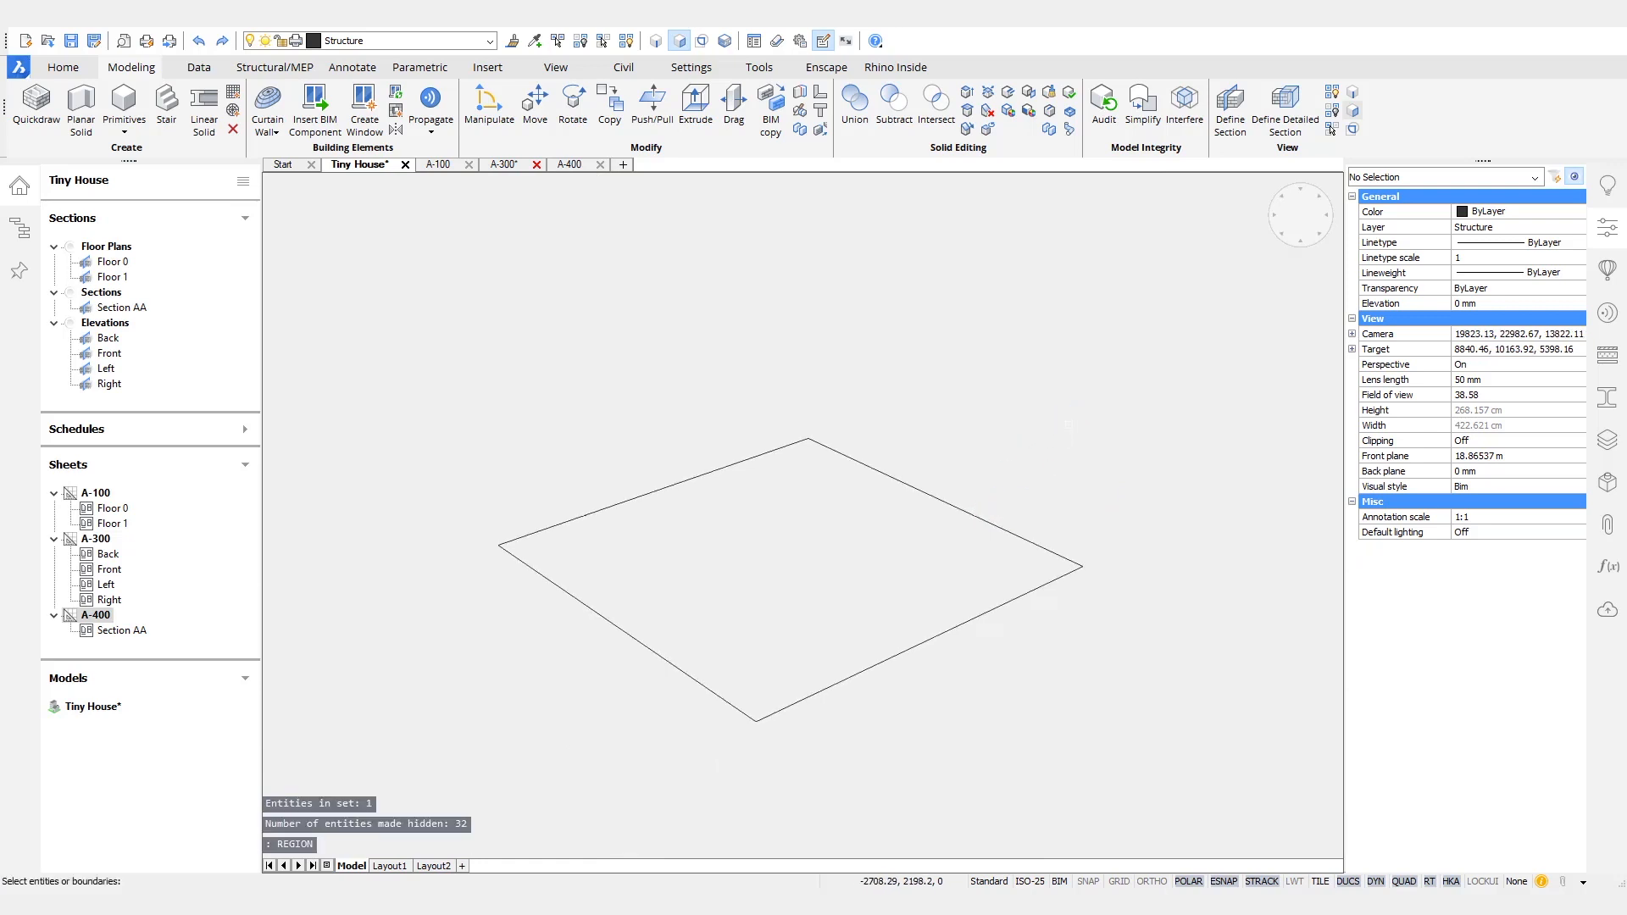
{"action": "left_click", "coordinate": [971, 513]}
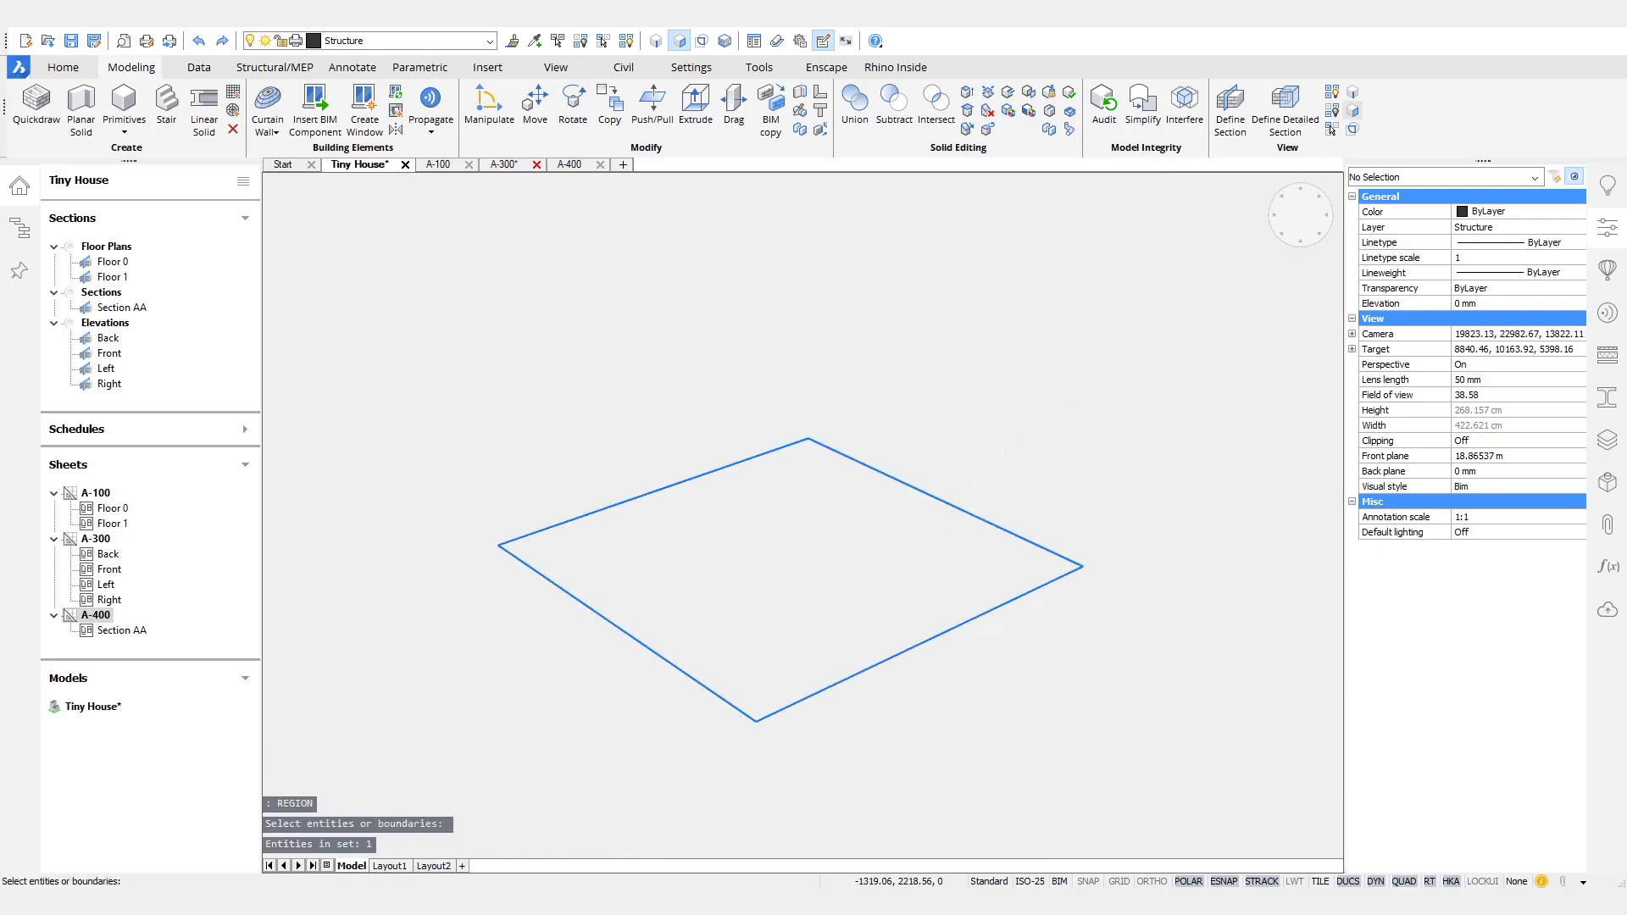
{"action": "key", "text": "Return"}
{"action": "mouse_move", "coordinate": [929, 530]}
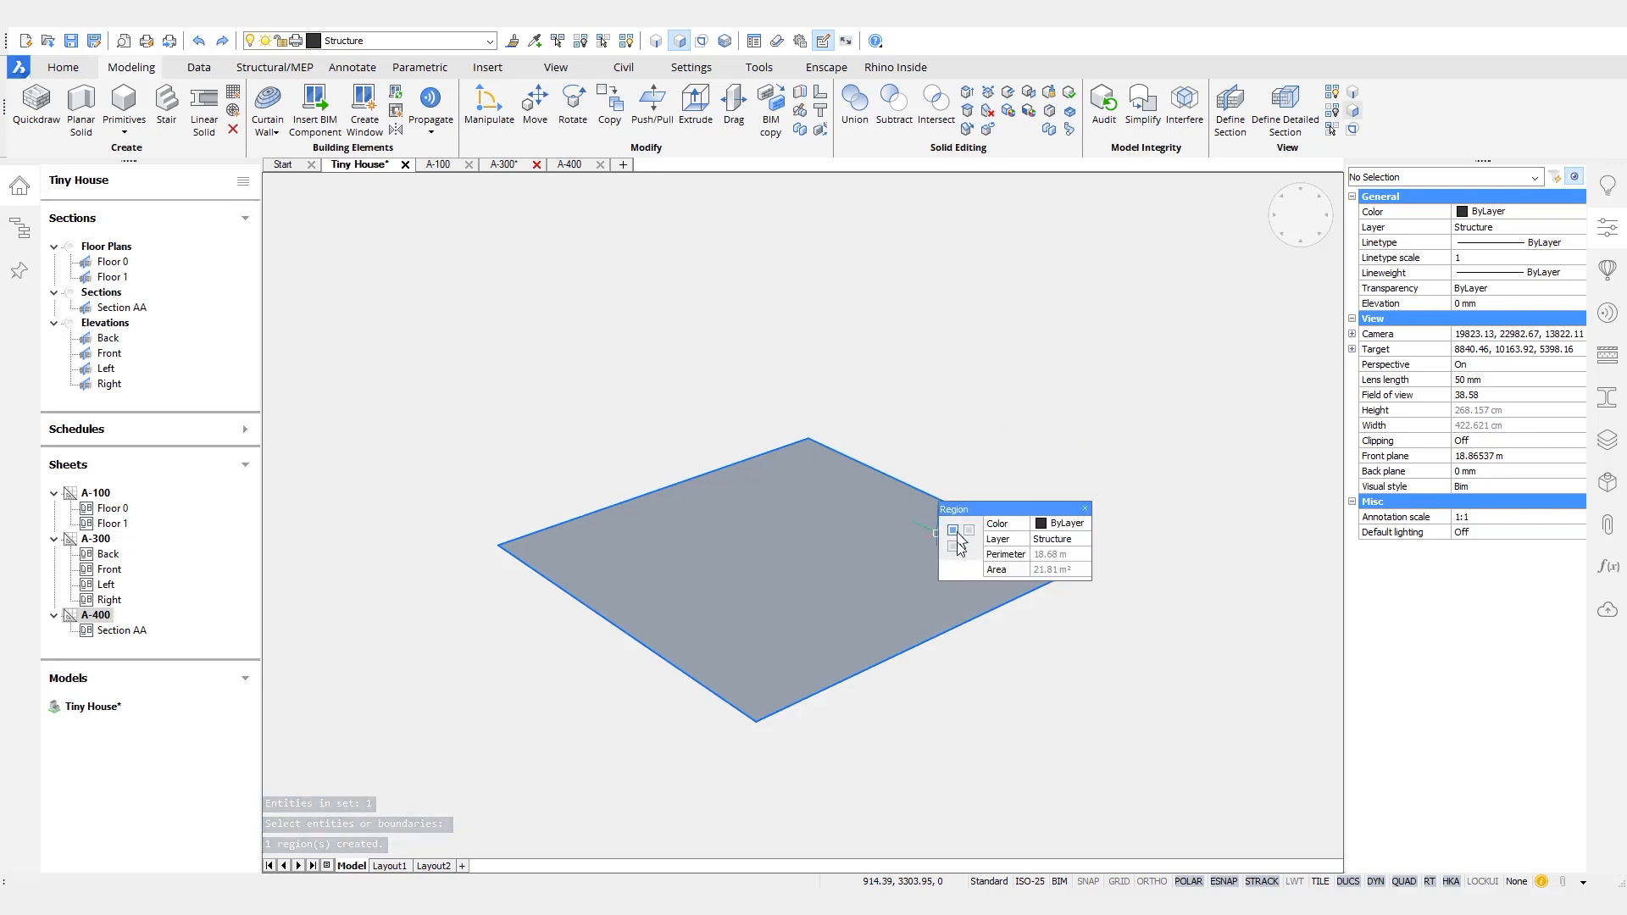
{"action": "mouse_move", "coordinate": [1055, 581]}
{"action": "key", "text": "Escape"}
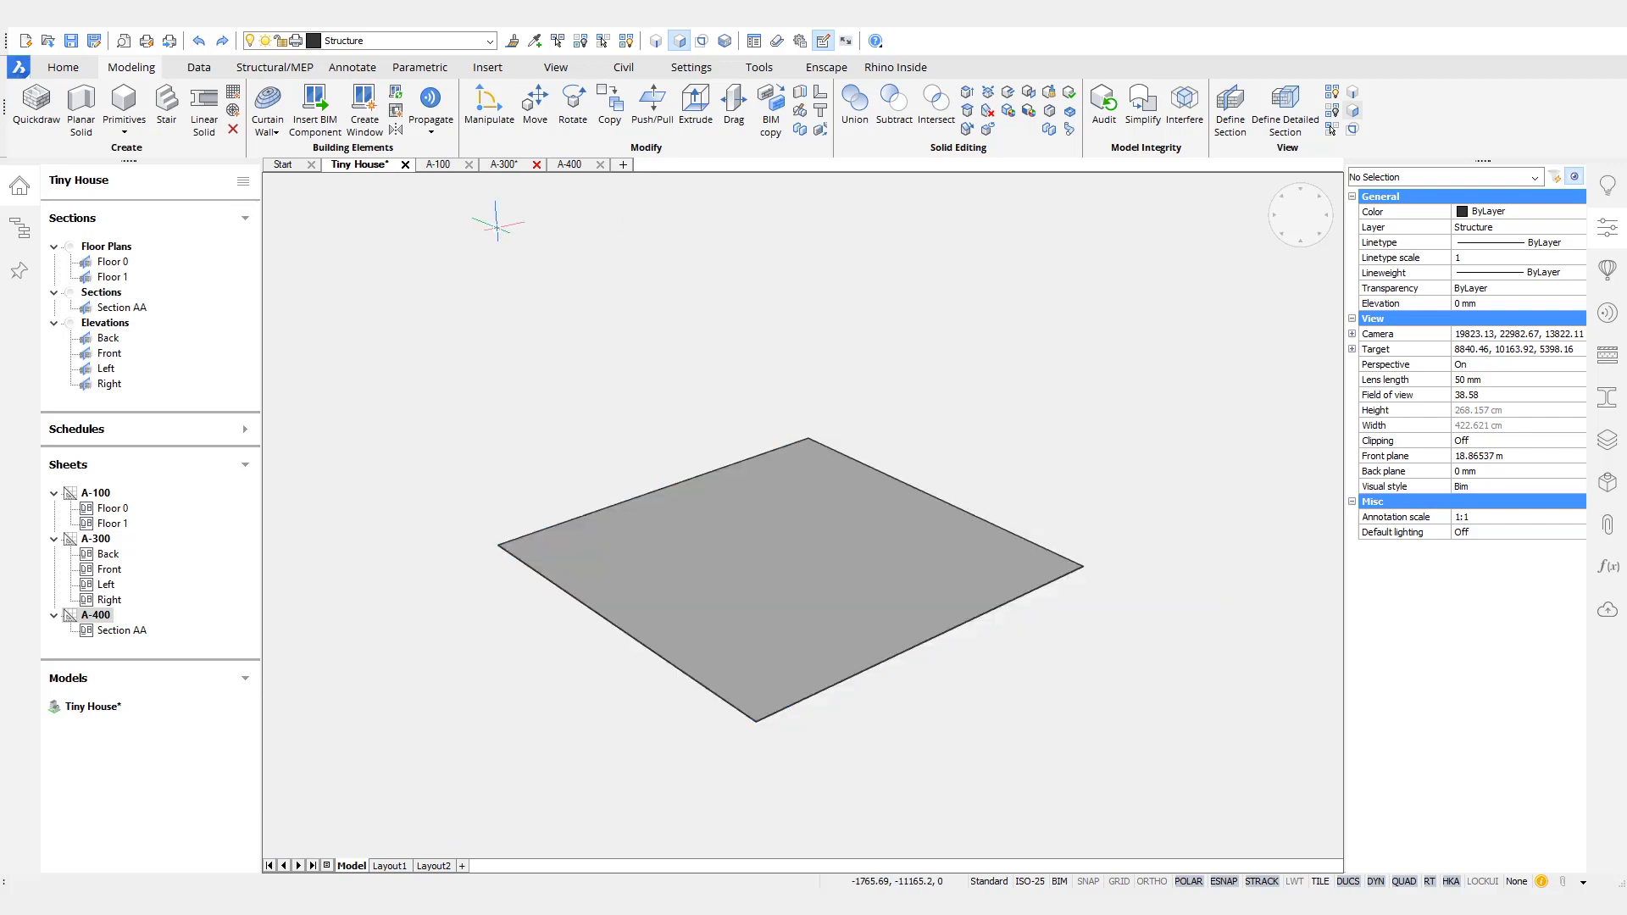
- Panelize the square region into a three-by-three grid, entering 1500 mm as the panel length
{"action": "left_click", "coordinate": [276, 132]}
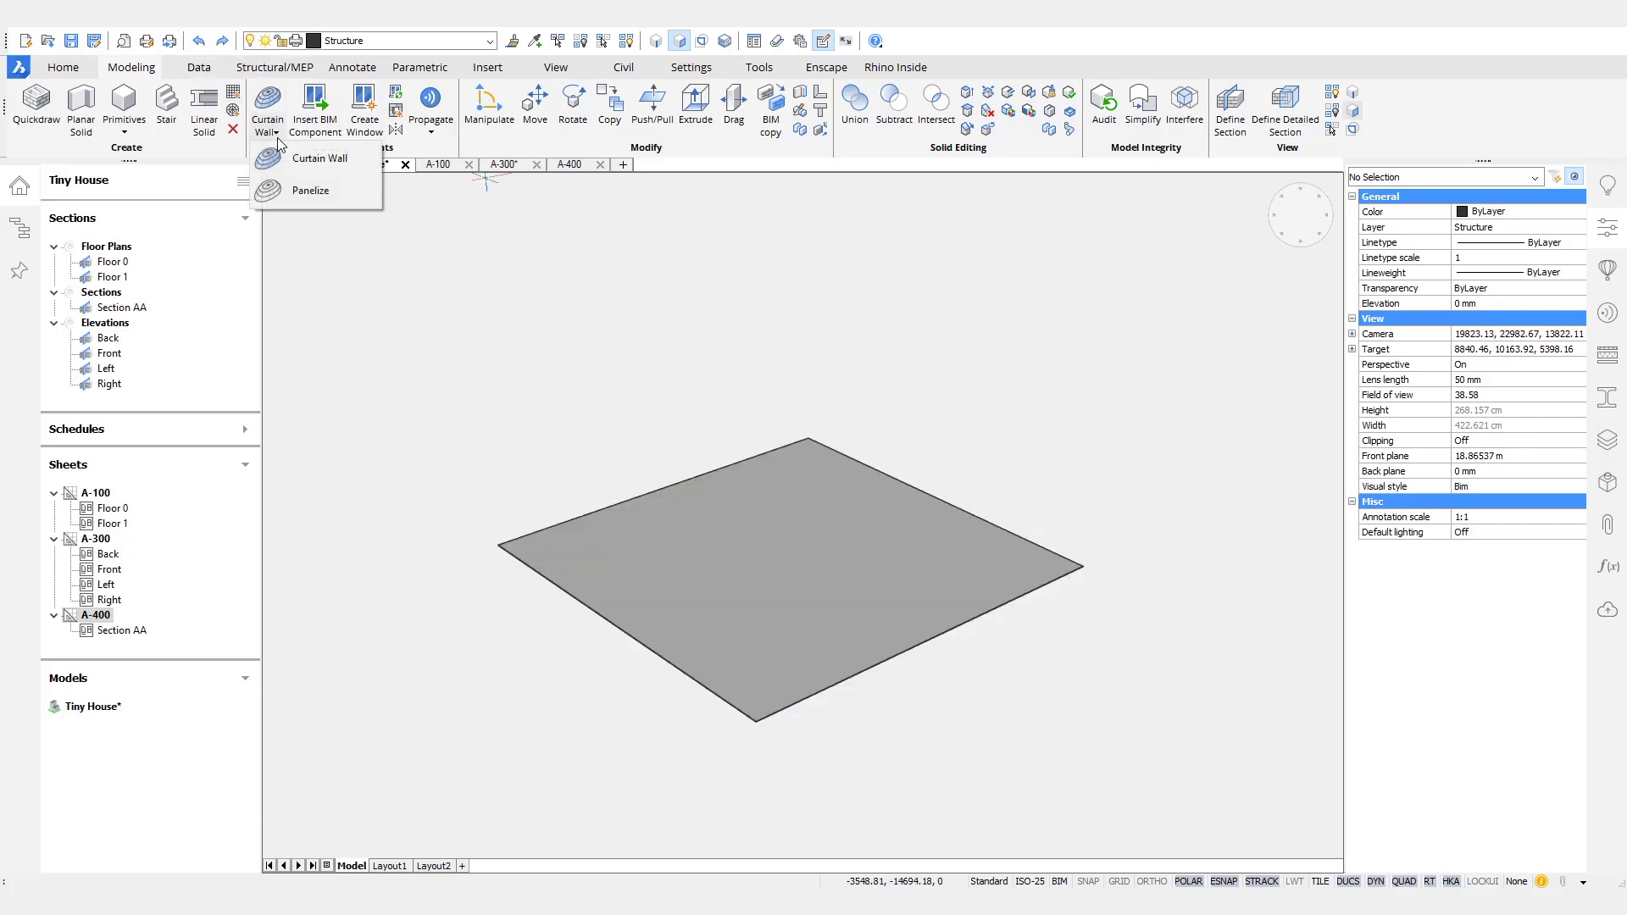
{"action": "left_click", "coordinate": [302, 191]}
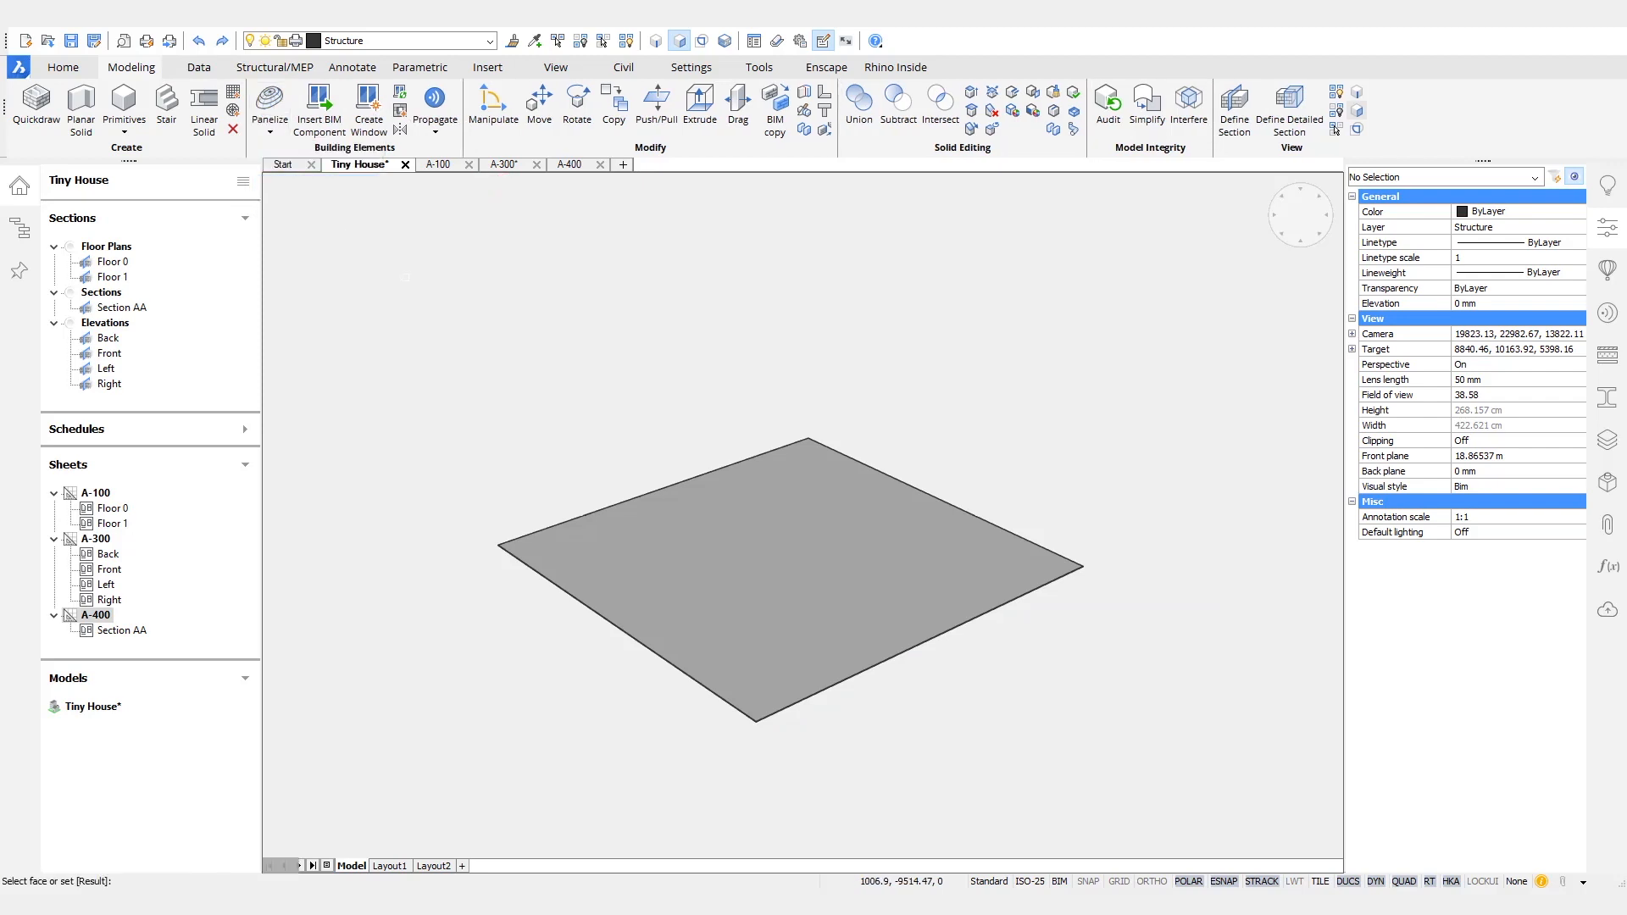
{"action": "left_click", "coordinate": [750, 623]}
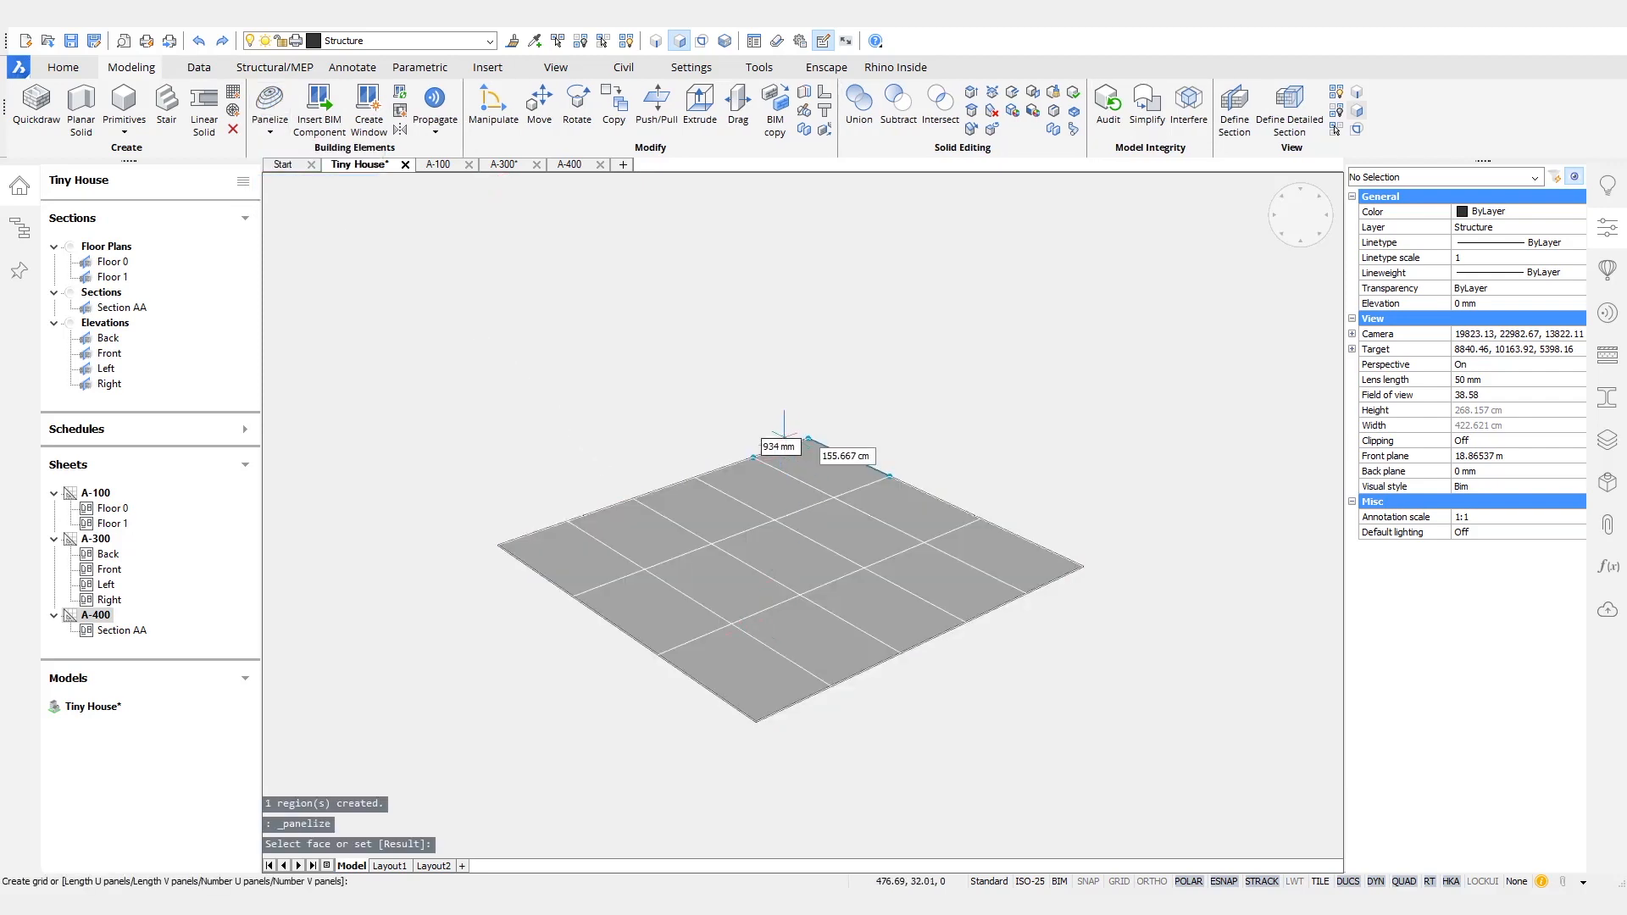
{"action": "left_click", "coordinate": [781, 445]}
{"action": "type", "text": "1500"}
{"action": "key", "text": "Tab"}
{"action": "key", "text": "Tab"}
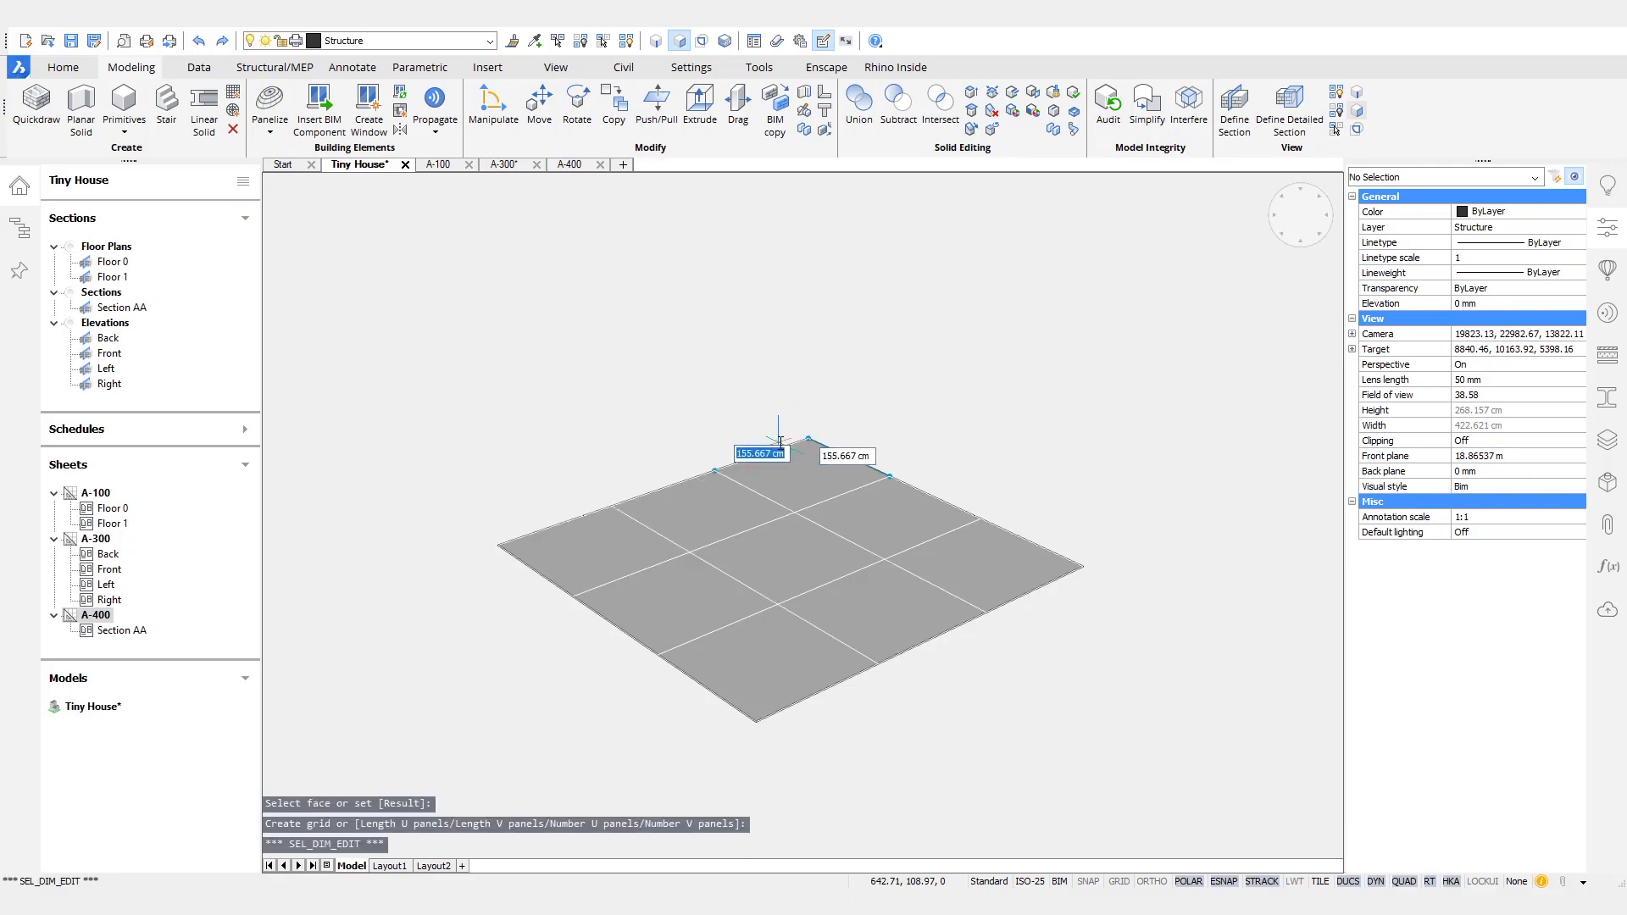
{"action": "key", "text": "Return"}
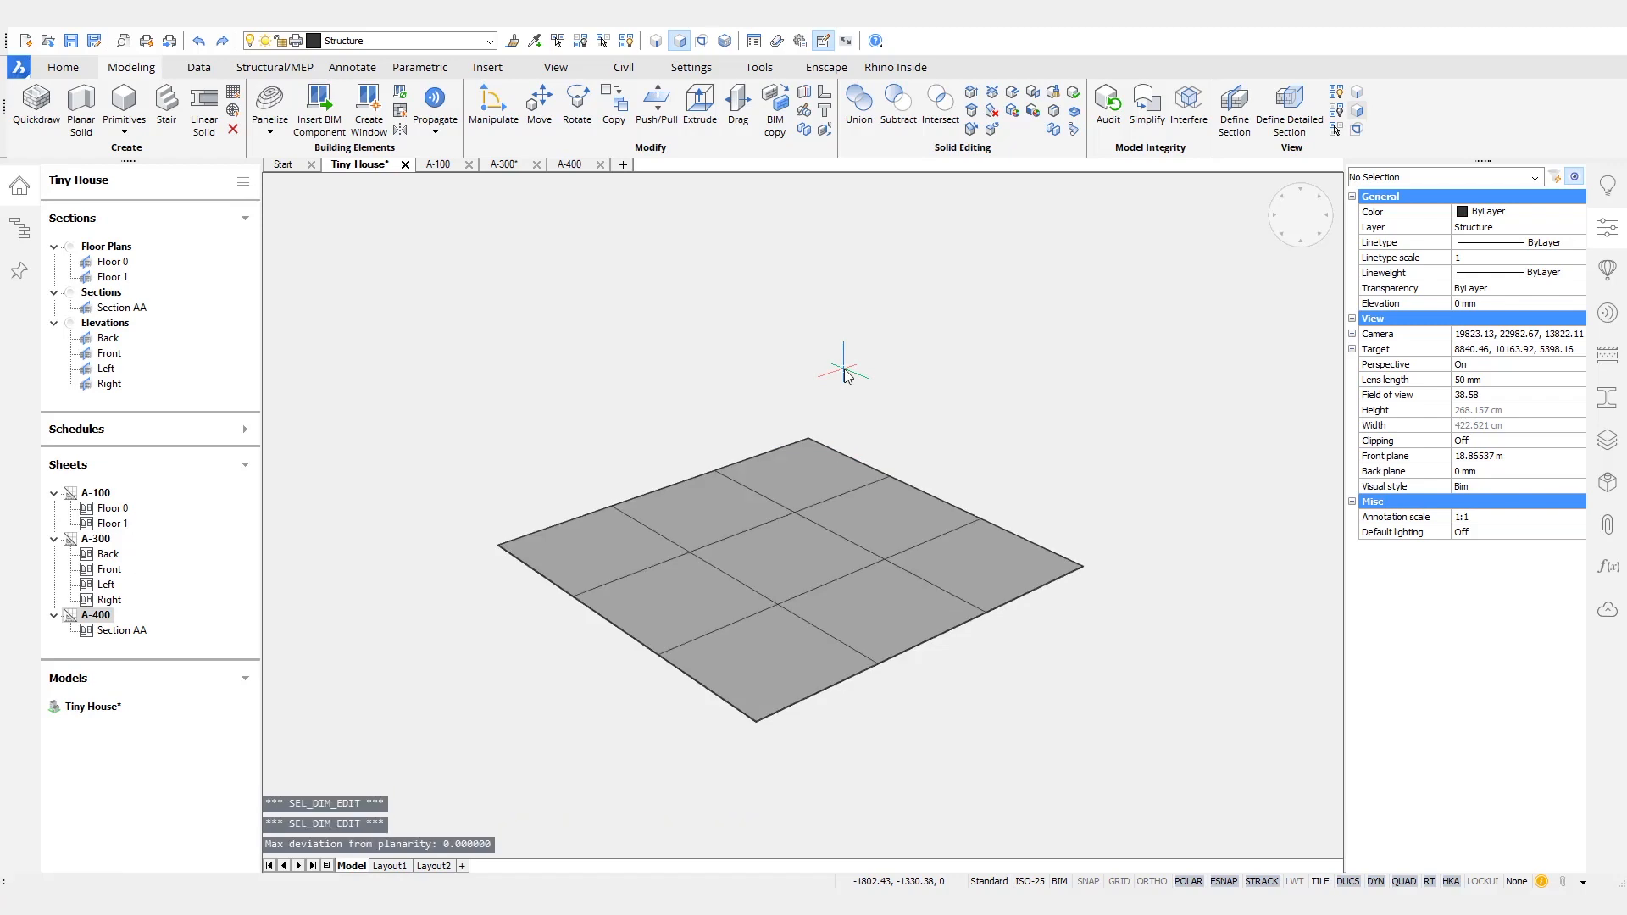
- Delete the source region and explode the remaining grid into its separate axes
{"action": "left_click", "coordinate": [814, 516]}
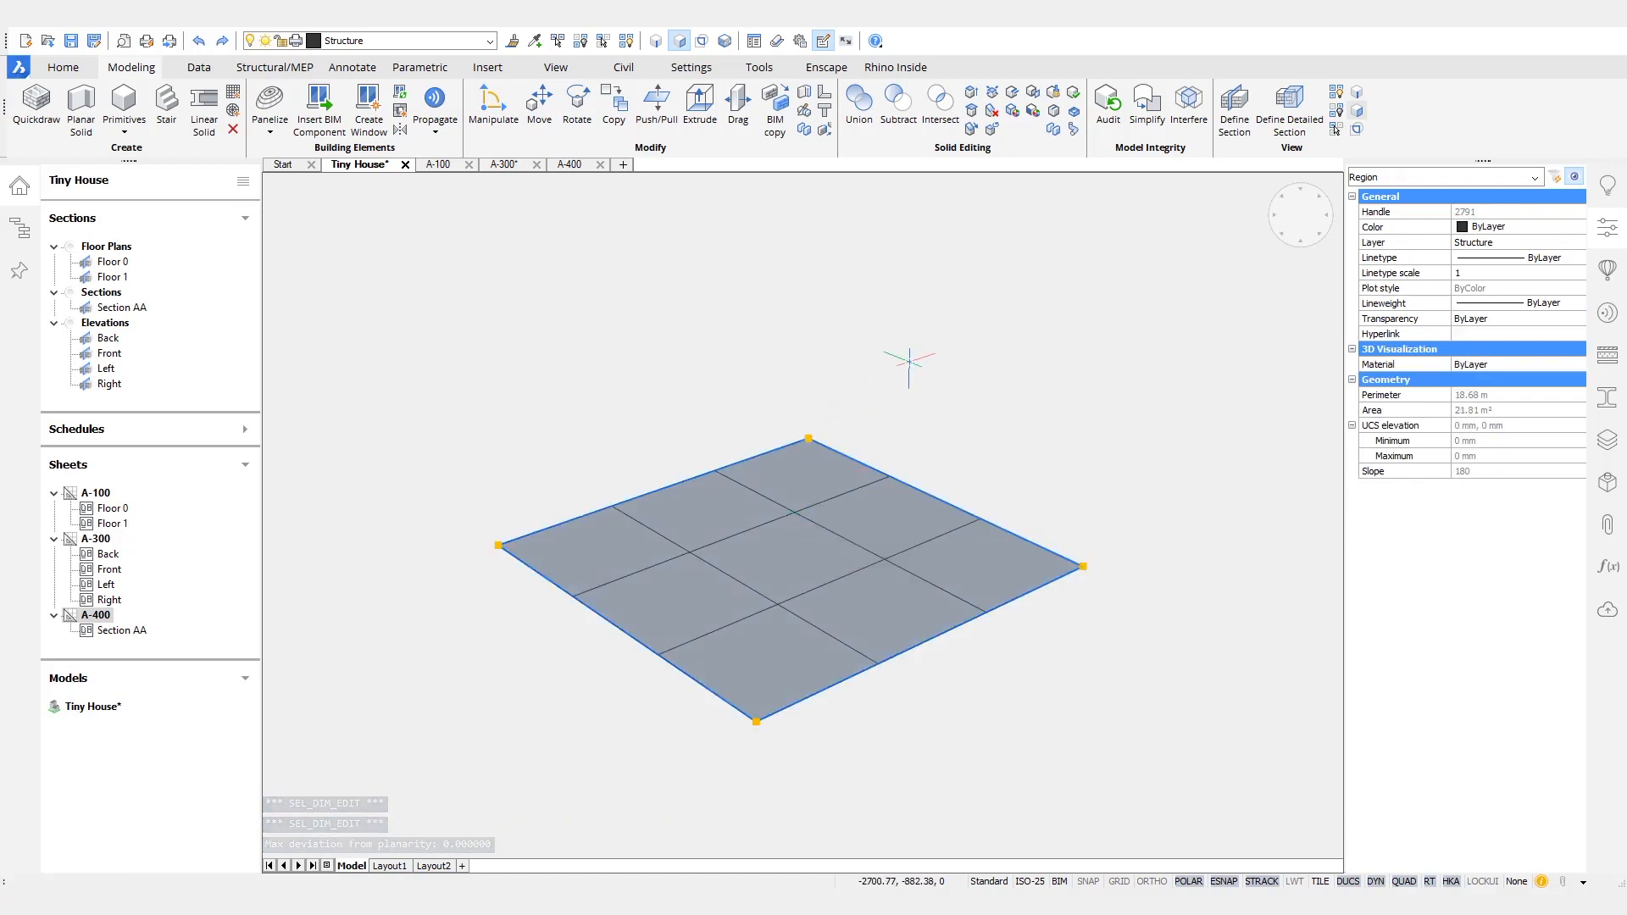
{"action": "key", "text": "Delete"}
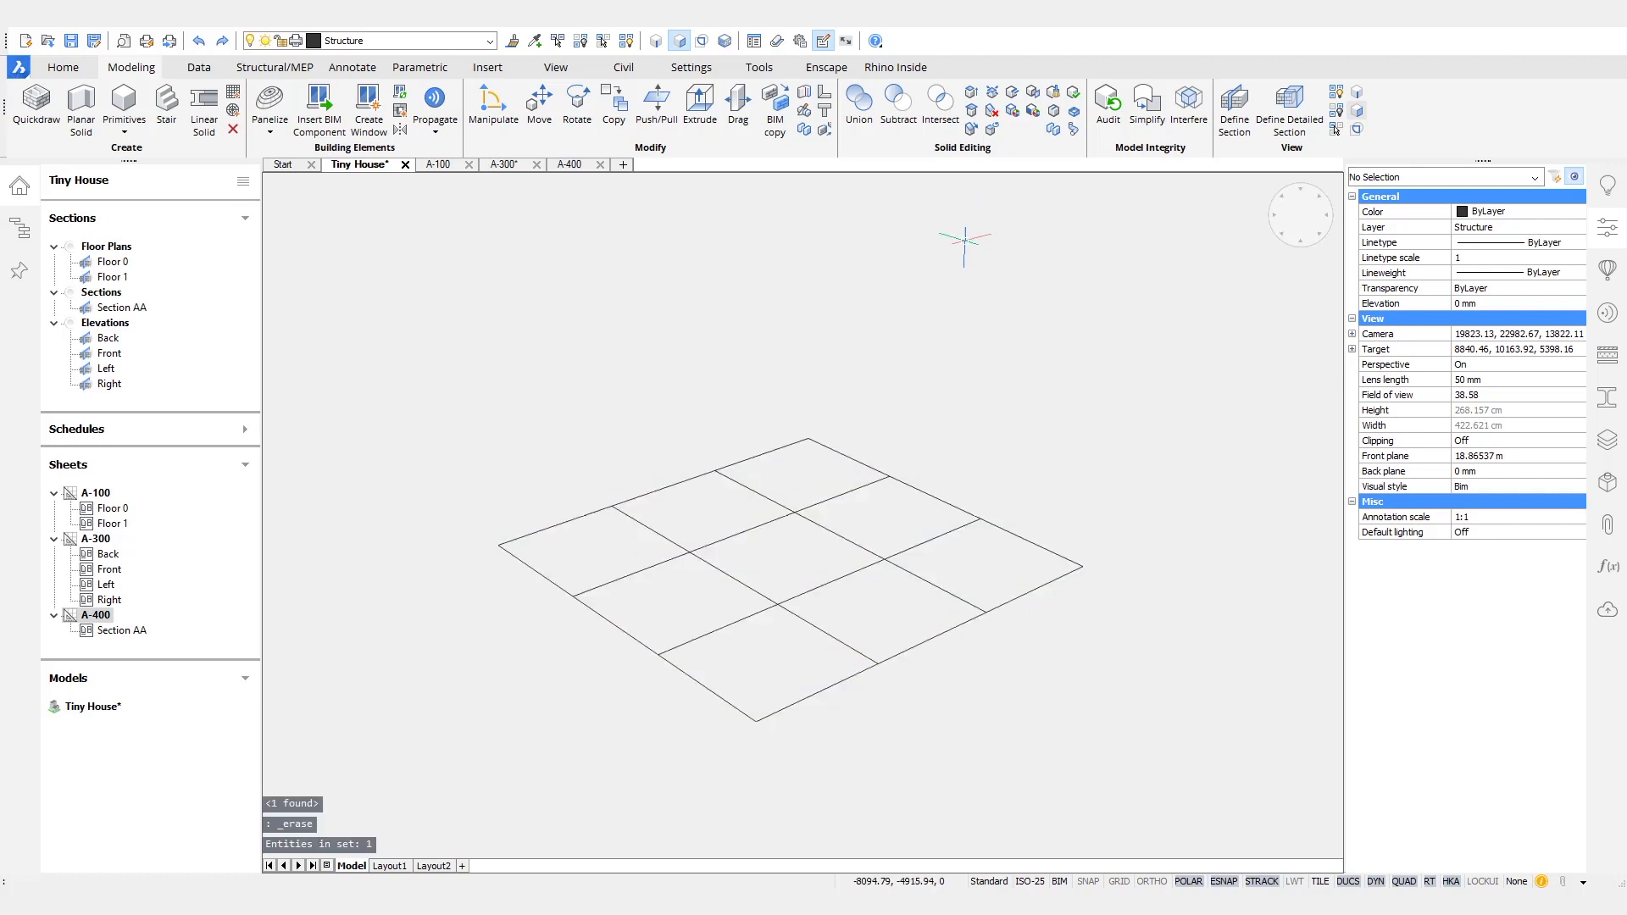
{"action": "left_click", "coordinate": [797, 509]}
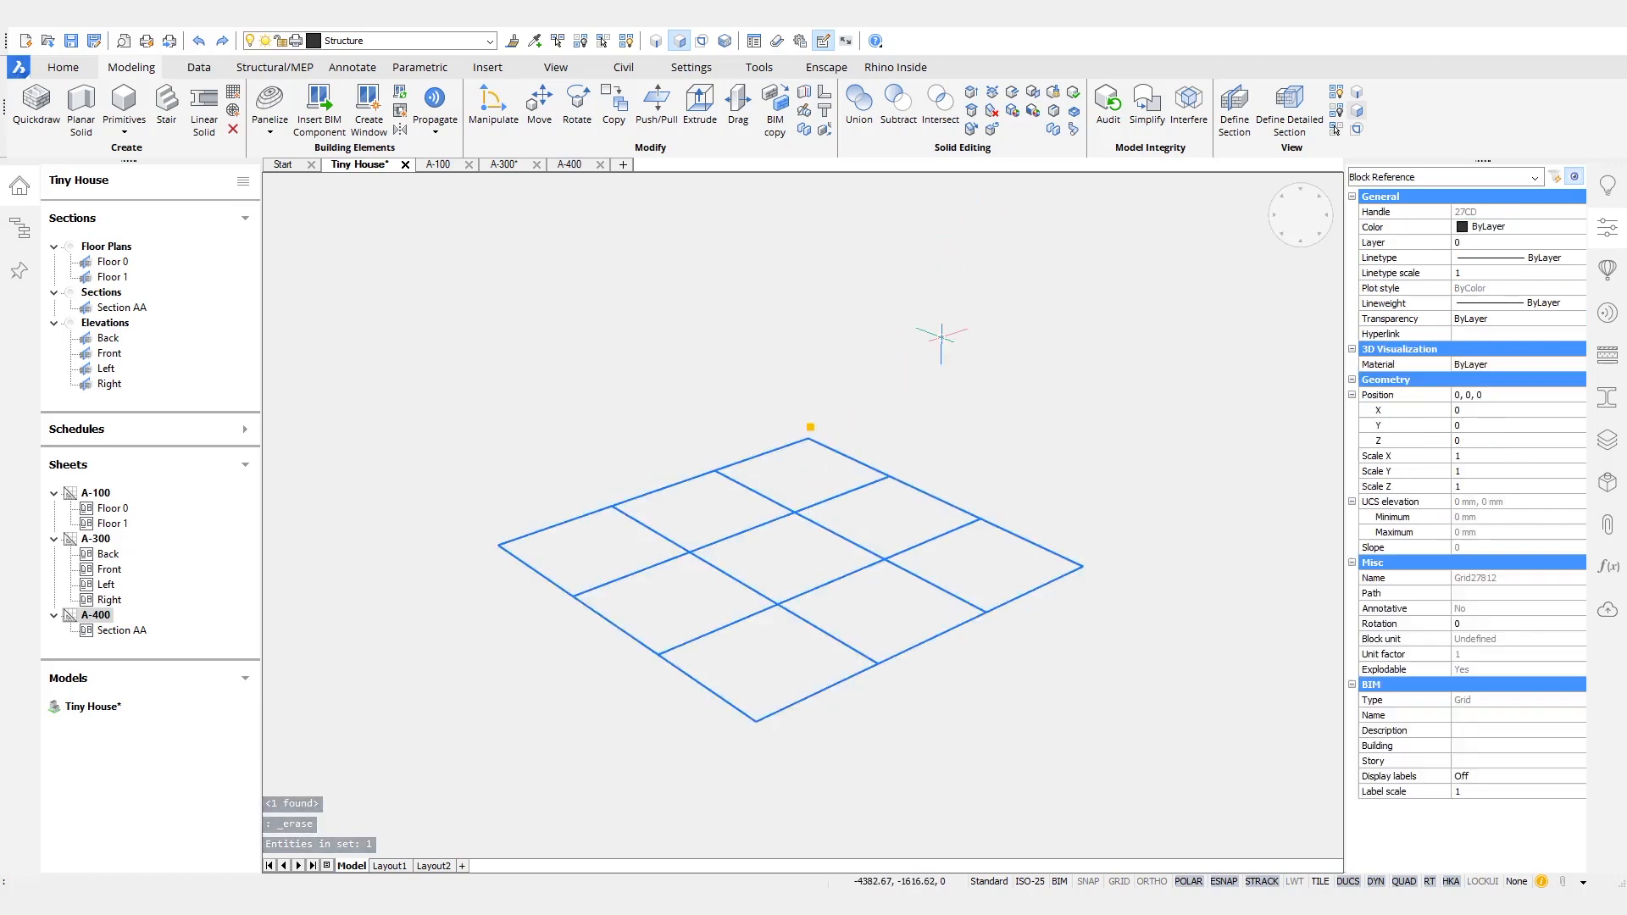
{"action": "key", "text": "Escape"}
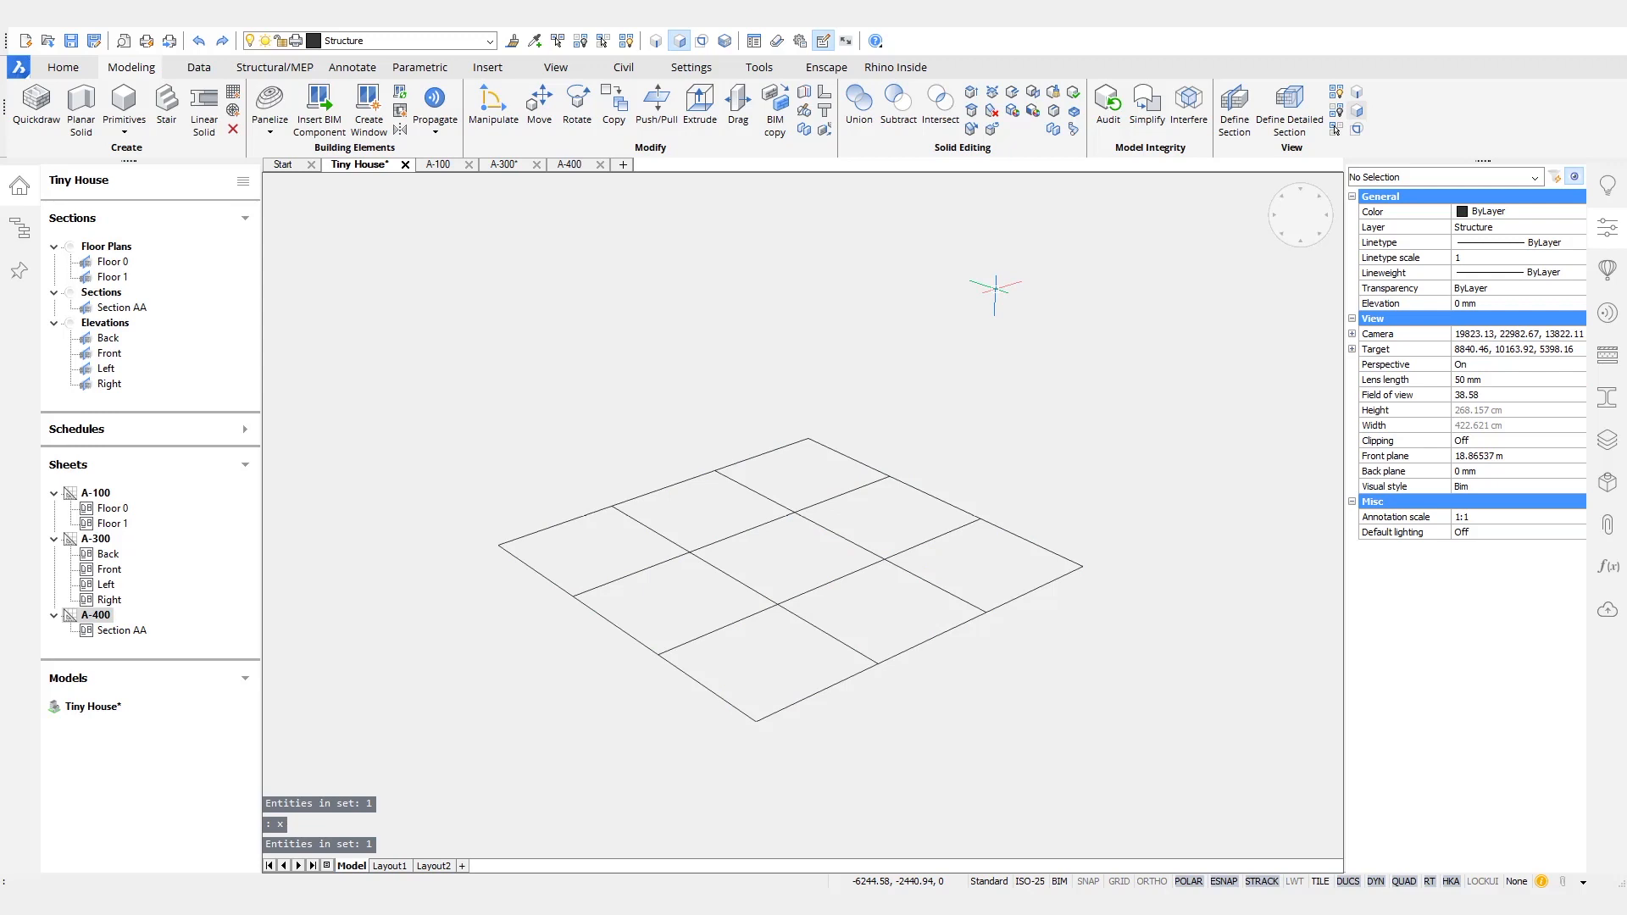
- Select all eight grid axes and remove their BIM classification
{"action": "mouse_move", "coordinate": [880, 559]}
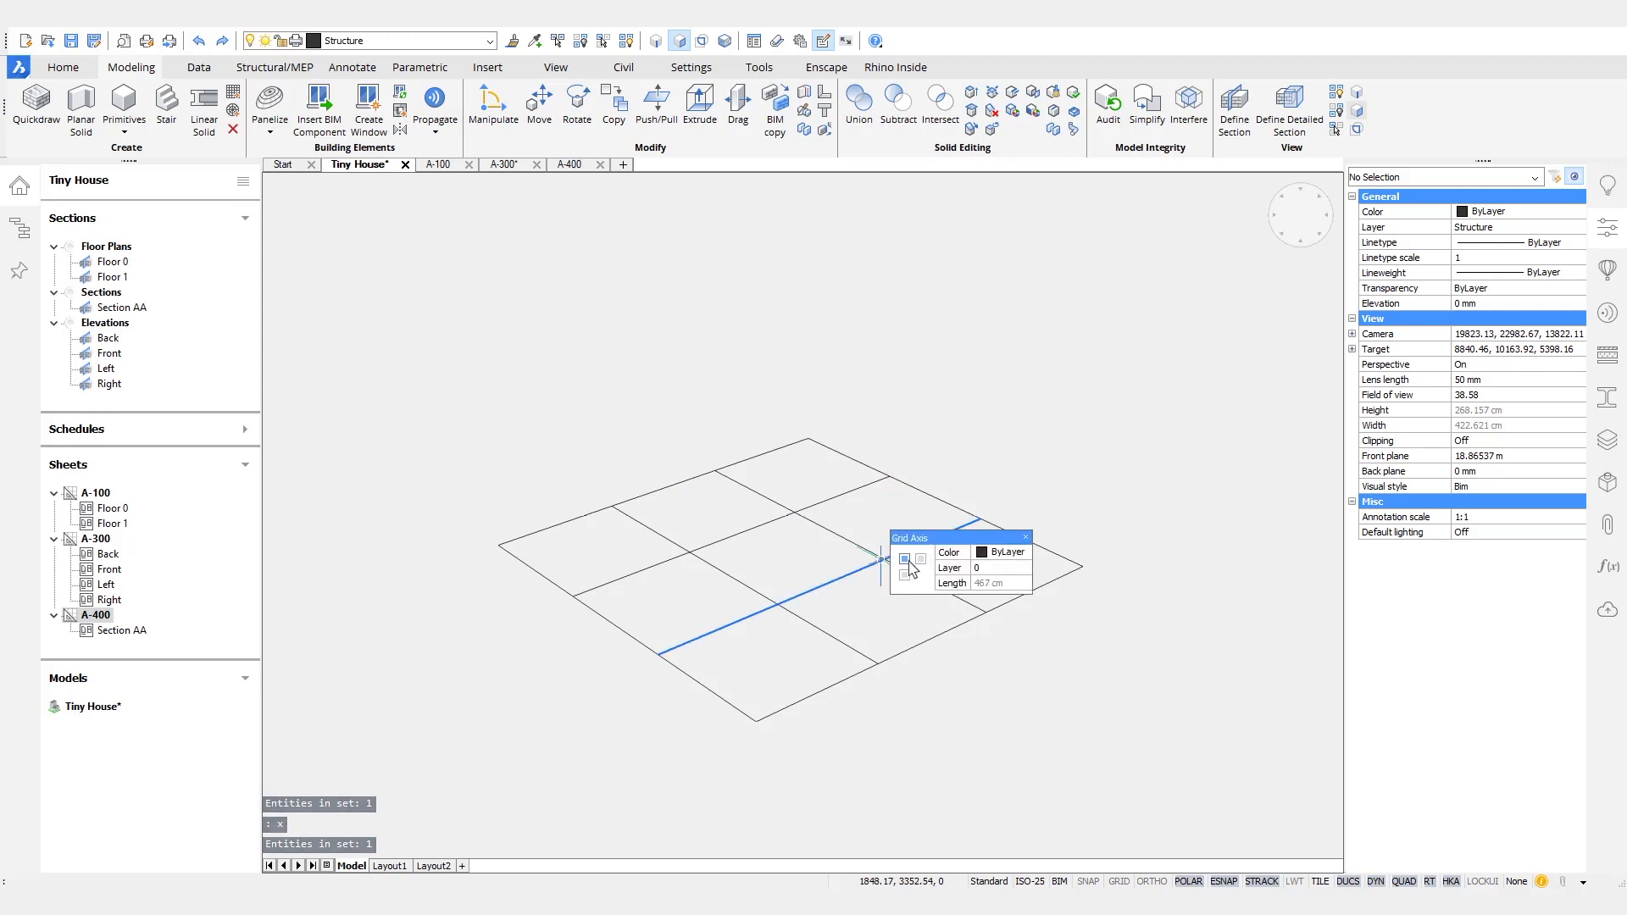
{"action": "left_click", "coordinate": [981, 708]}
{"action": "left_click", "coordinate": [559, 432]}
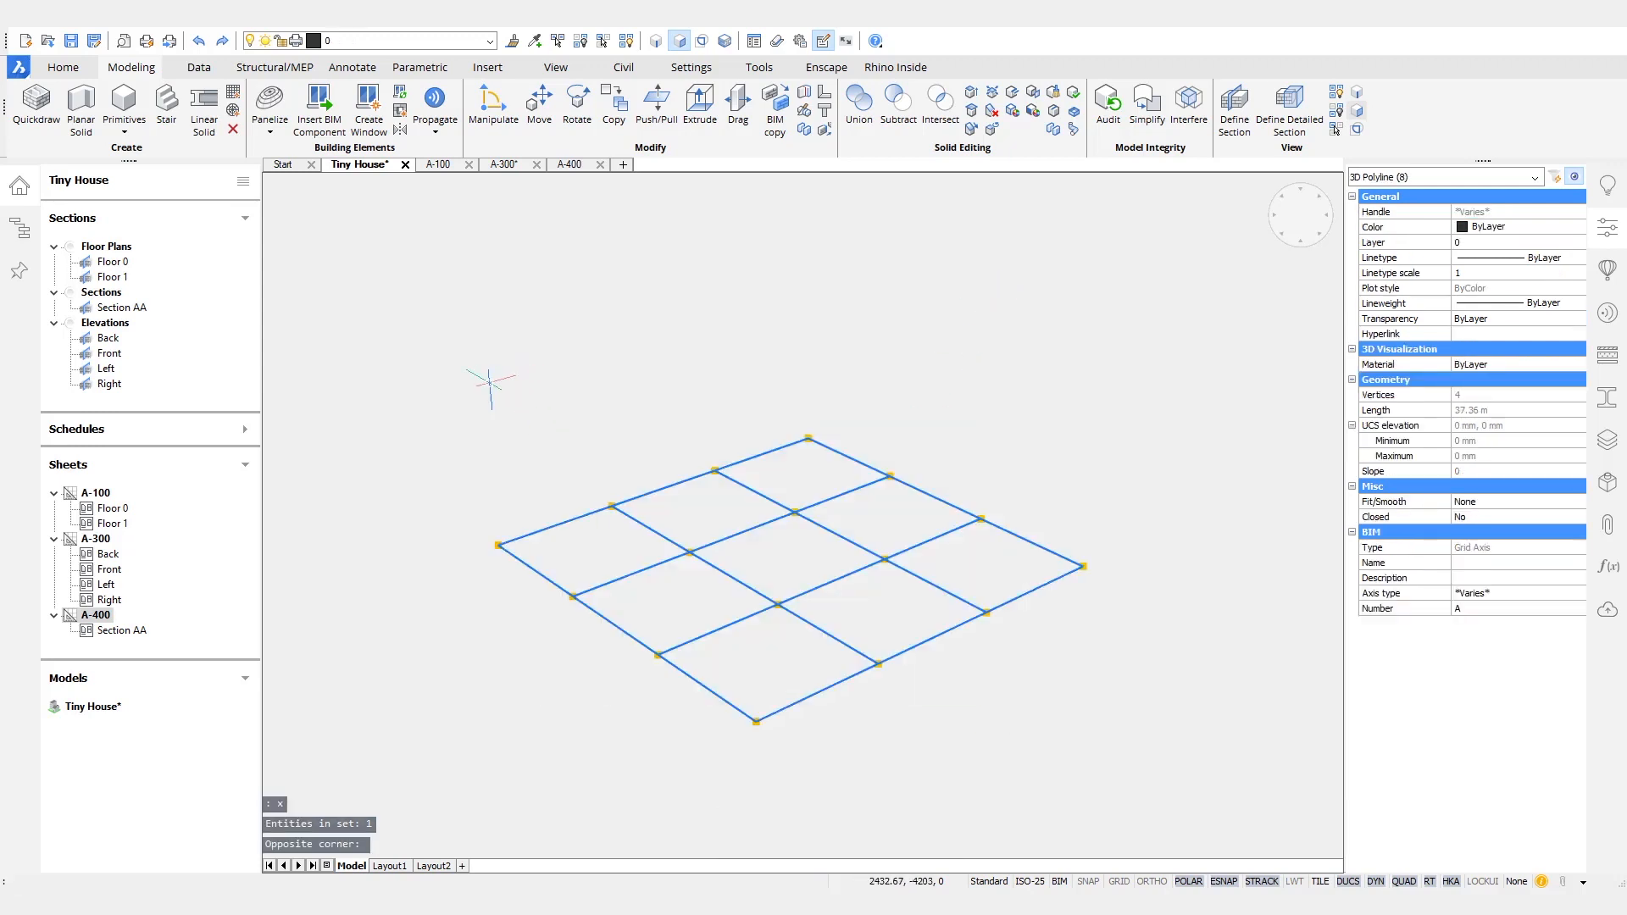
{"action": "mouse_move", "coordinate": [477, 415]}
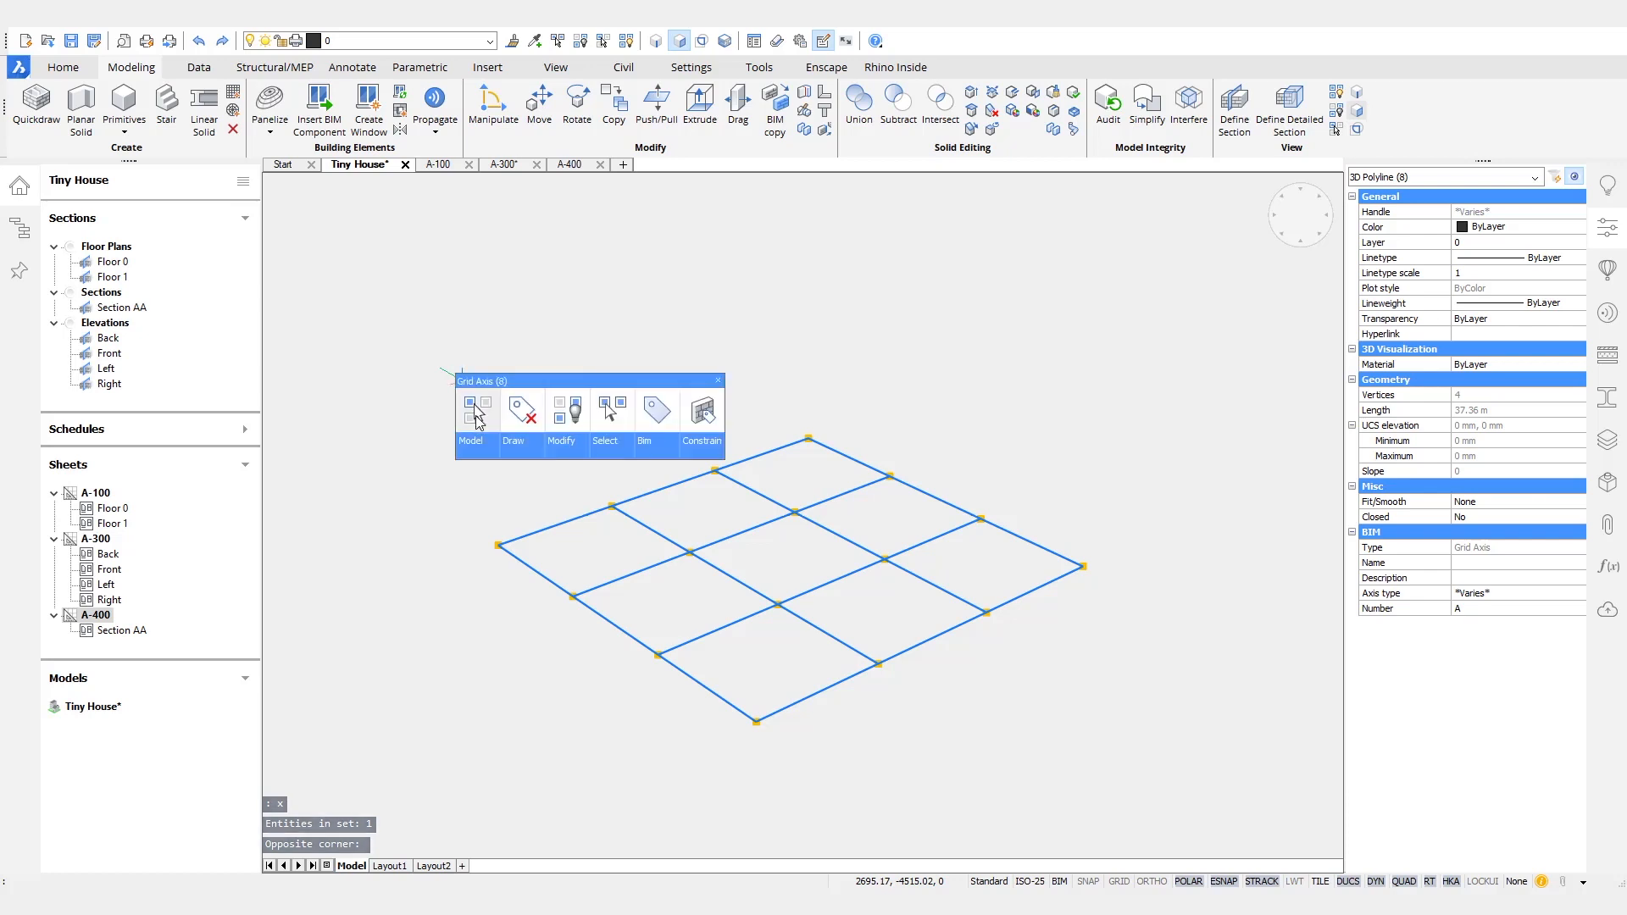
{"action": "mouse_move", "coordinate": [589, 459]}
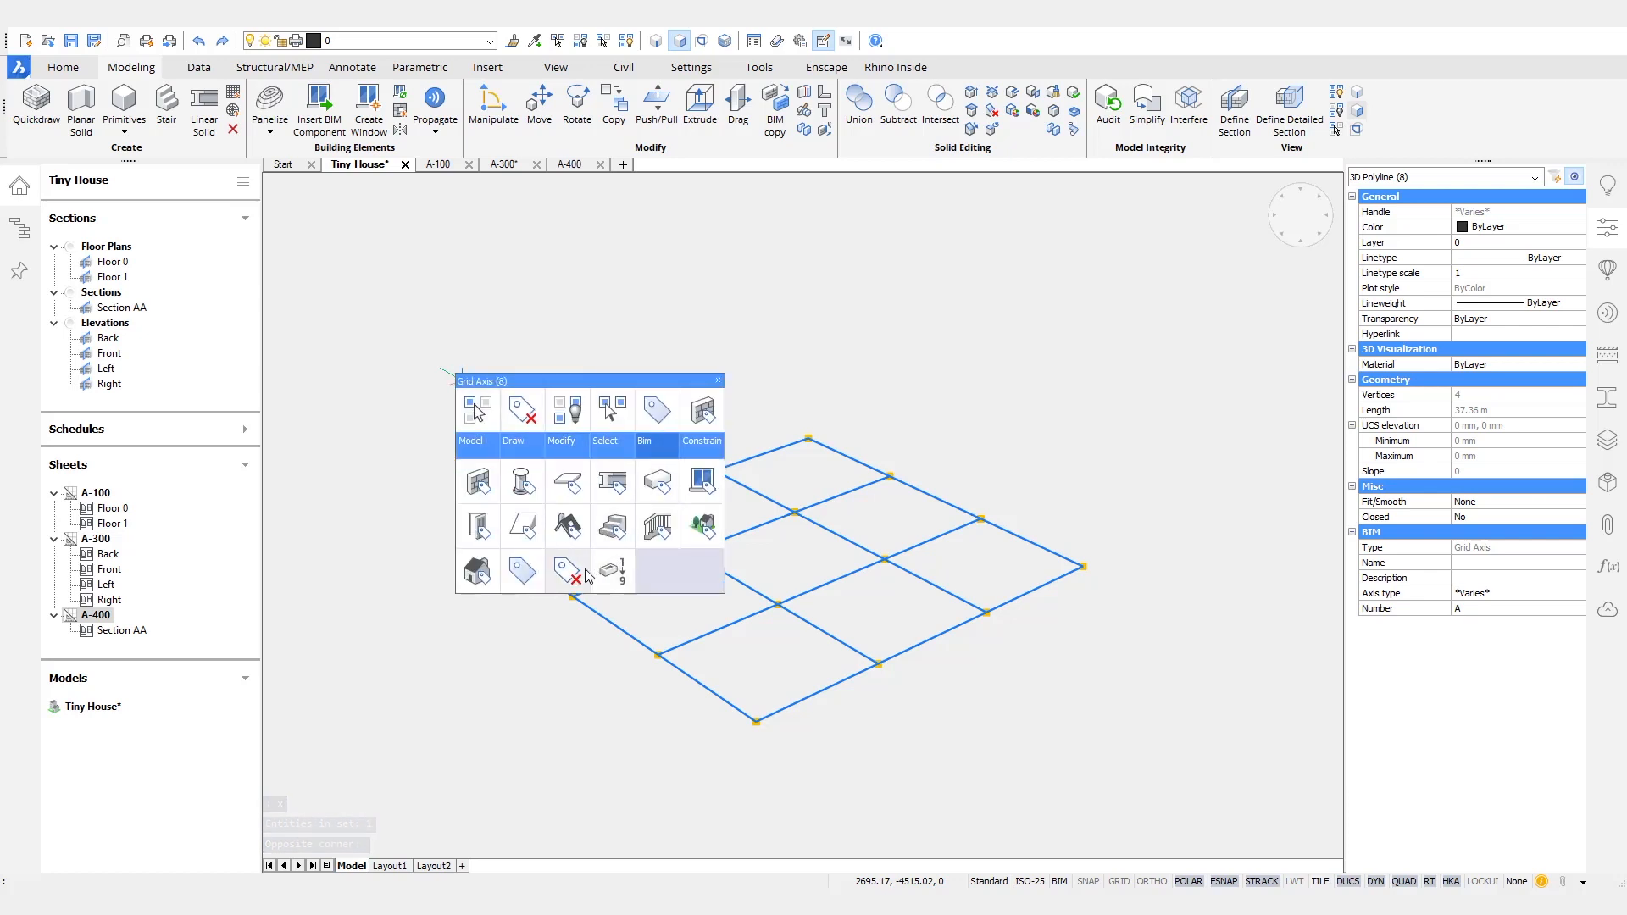
{"action": "left_click", "coordinate": [610, 580]}
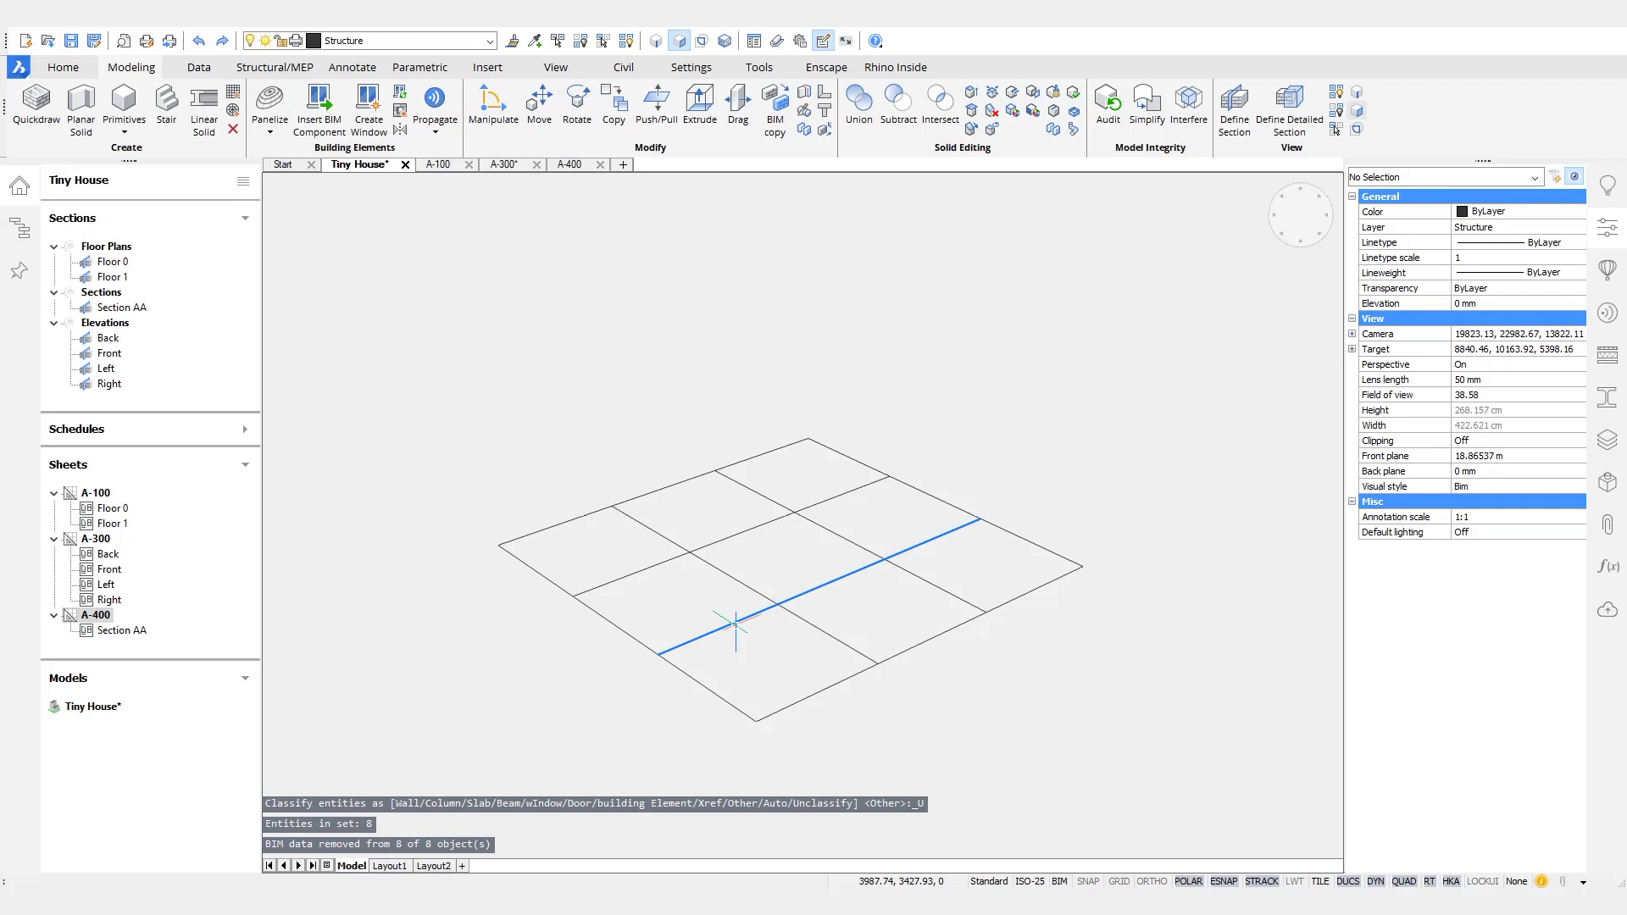
- Explode the two parallel inner grid polylines into separate line segments
{"action": "mouse_move", "coordinate": [735, 624]}
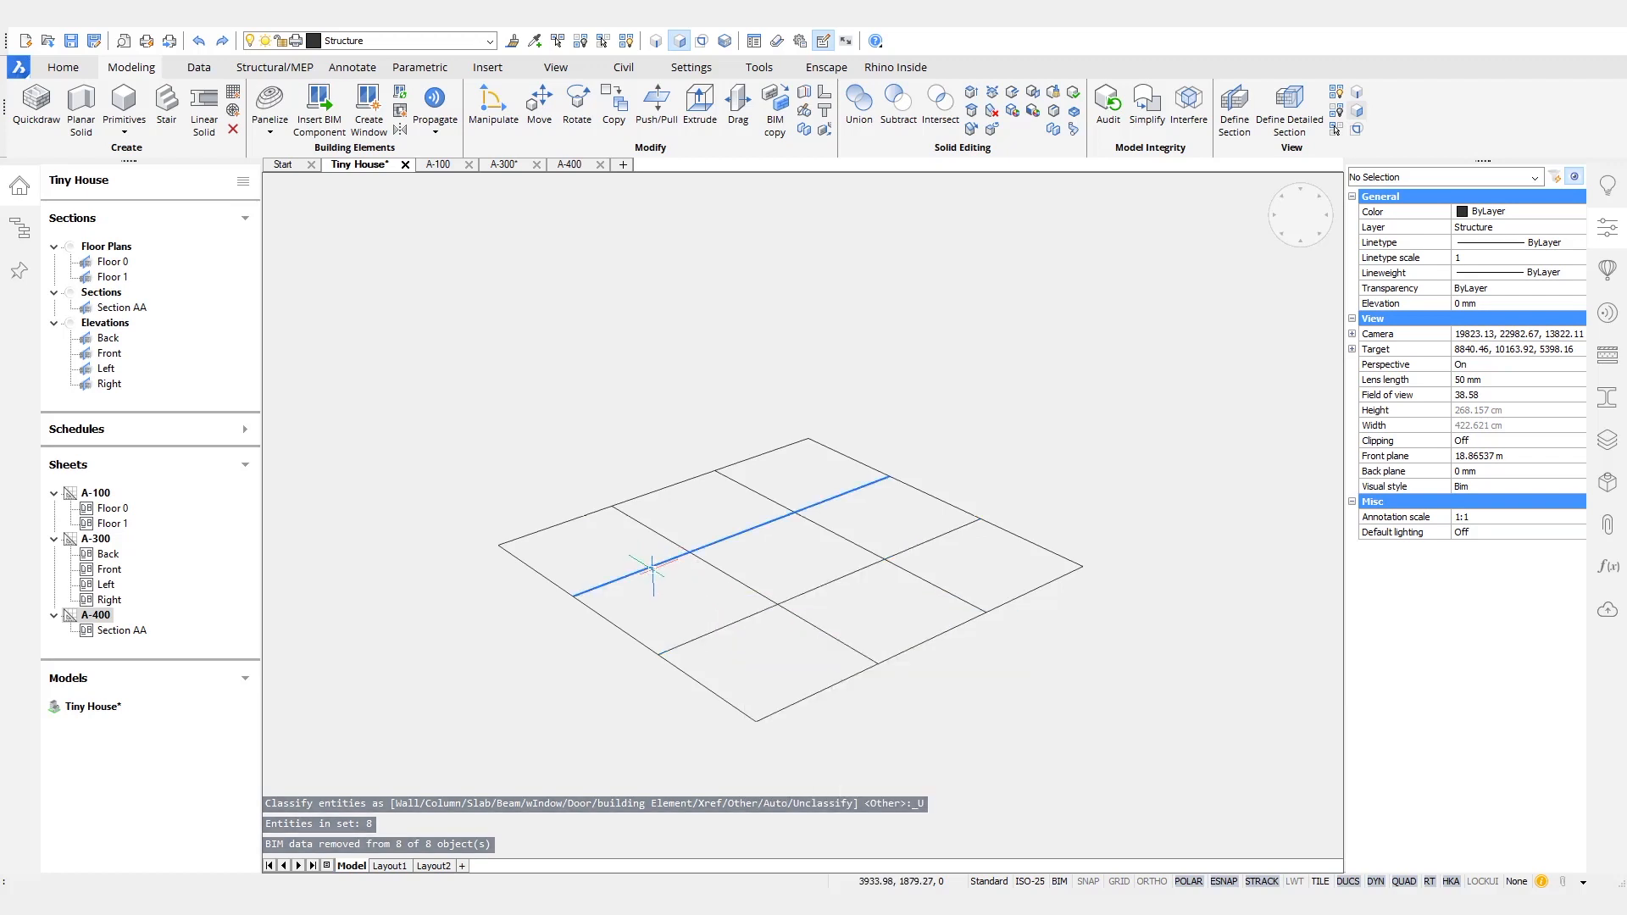
{"action": "left_click", "coordinate": [653, 567]}
{"action": "left_click", "coordinate": [711, 636]}
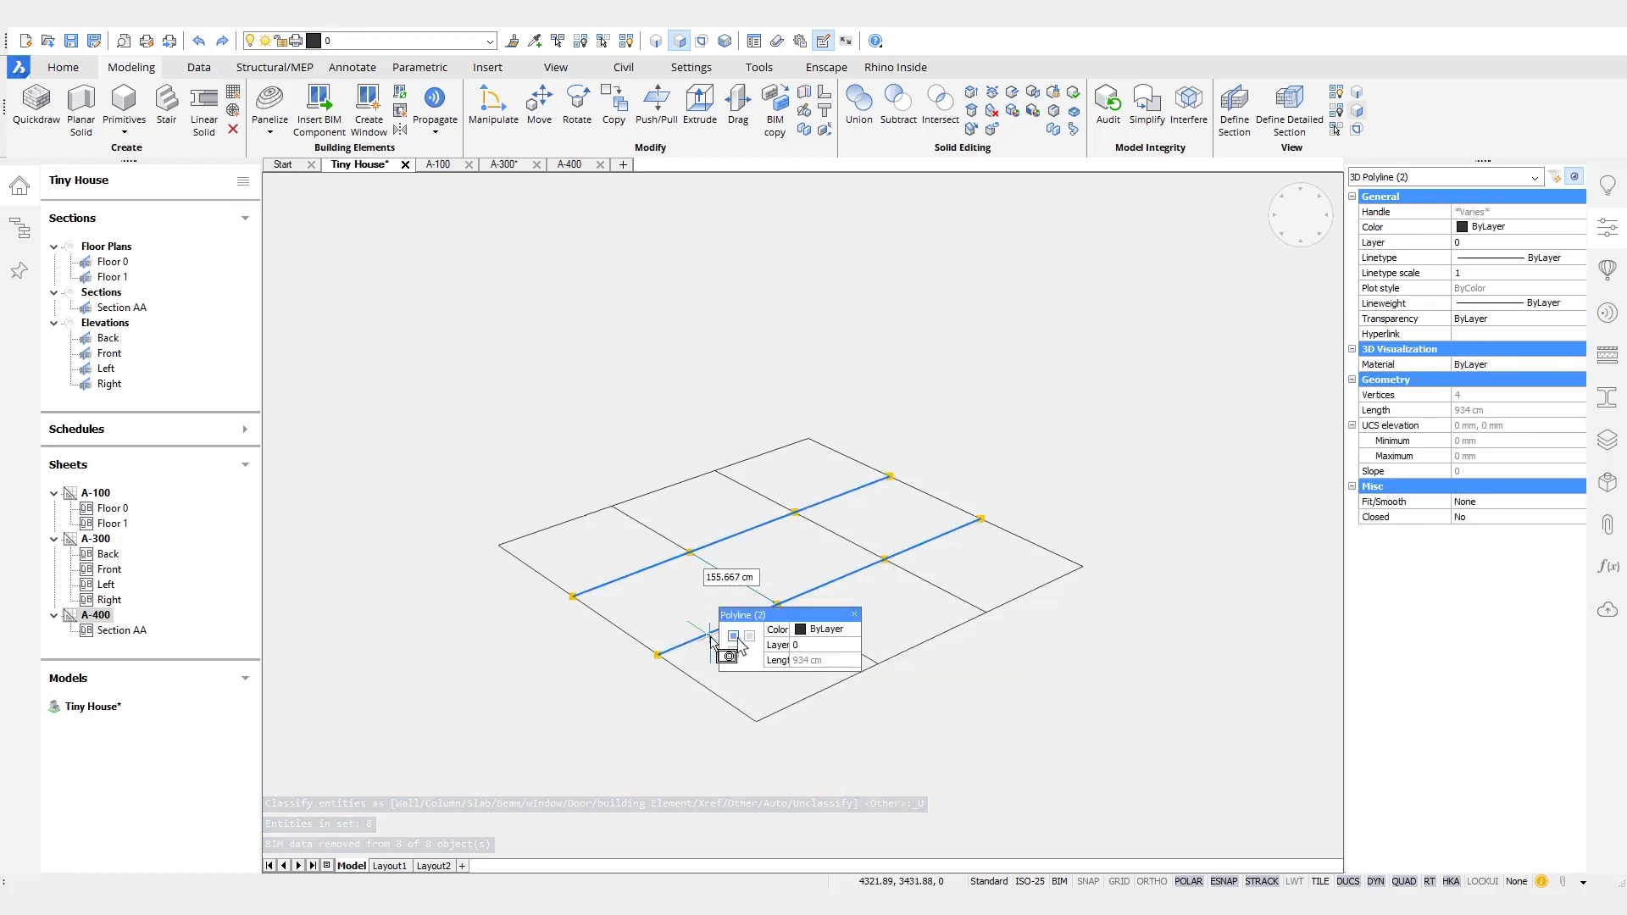
{"action": "type", "text": "x"}
{"action": "key", "text": "Return"}
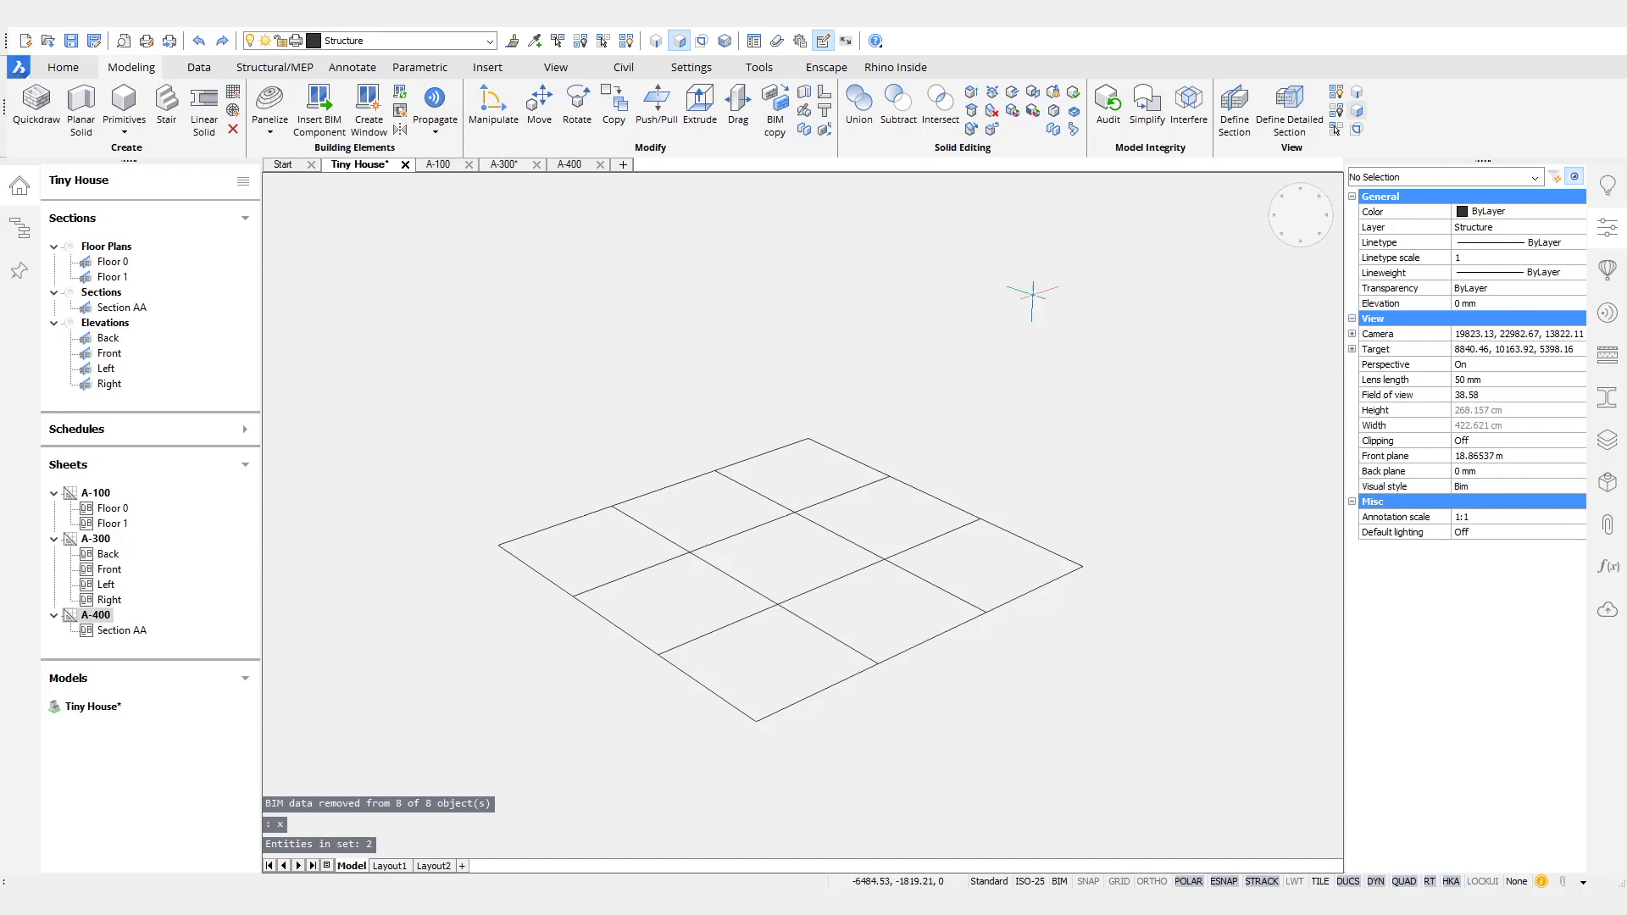
{"action": "left_click", "coordinate": [828, 583]}
{"action": "key", "text": "Escape"}
{"action": "left_click", "coordinate": [728, 578]}
{"action": "key", "text": "Escape"}
- Show the Floor 1 roof from the building structure above the isolated grid
{"action": "middle_click_drag", "start_coordinate": [973, 352], "coordinate": [1005, 381], "text": "shift"}
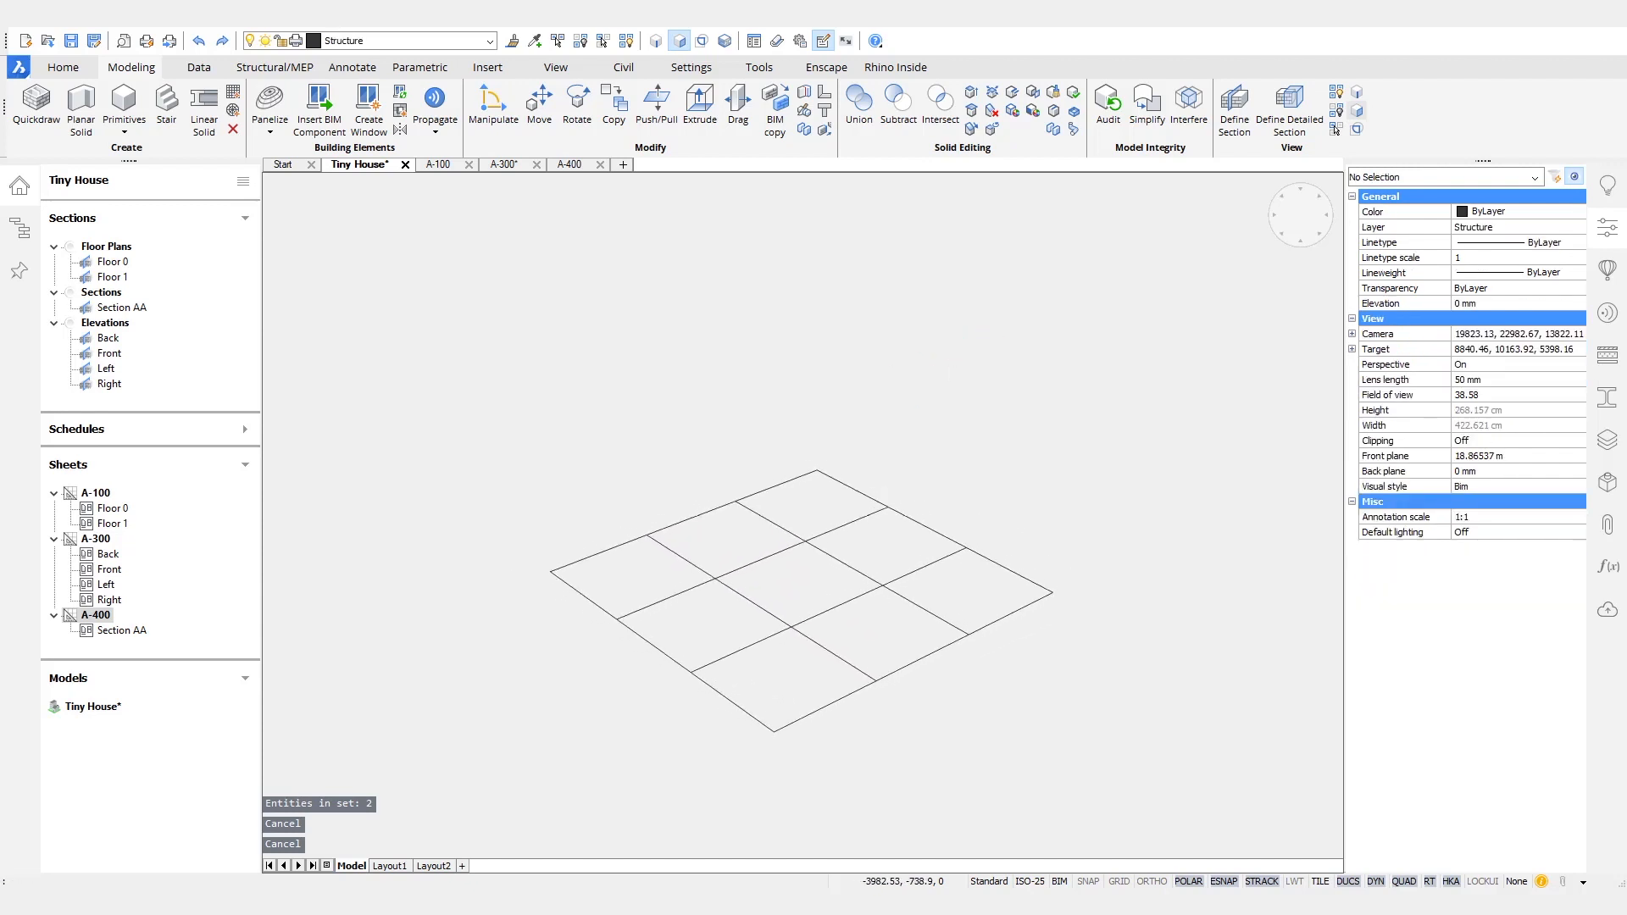
{"action": "left_click", "coordinate": [26, 245]}
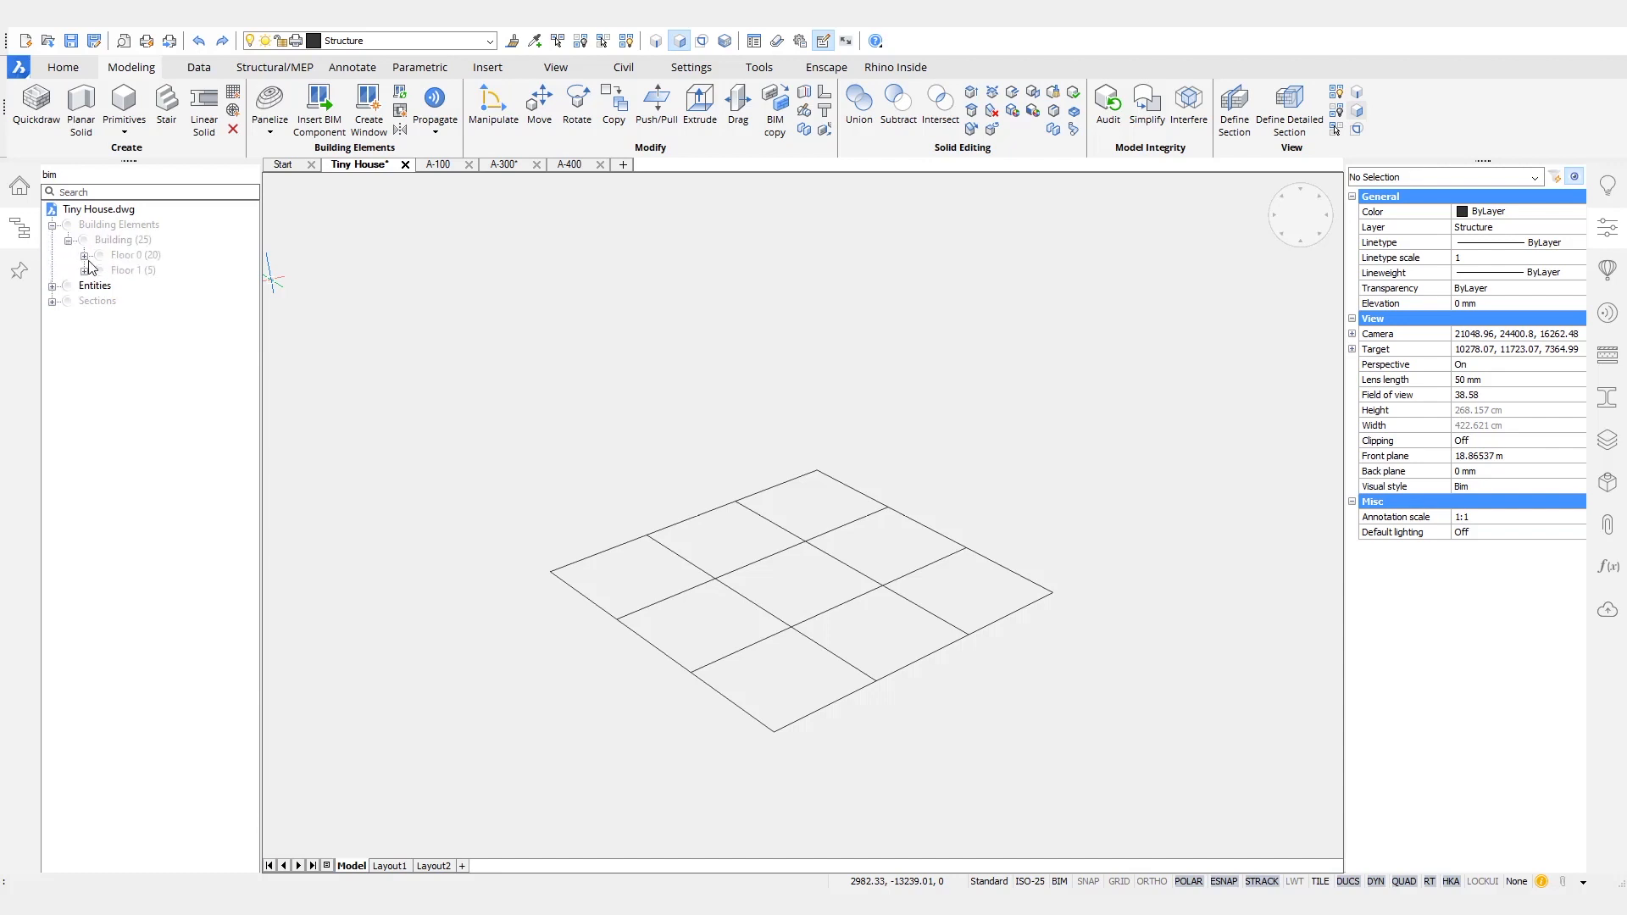
{"action": "left_click", "coordinate": [137, 285]}
{"action": "right_click", "coordinate": [138, 287]}
{"action": "left_click", "coordinate": [179, 296]}
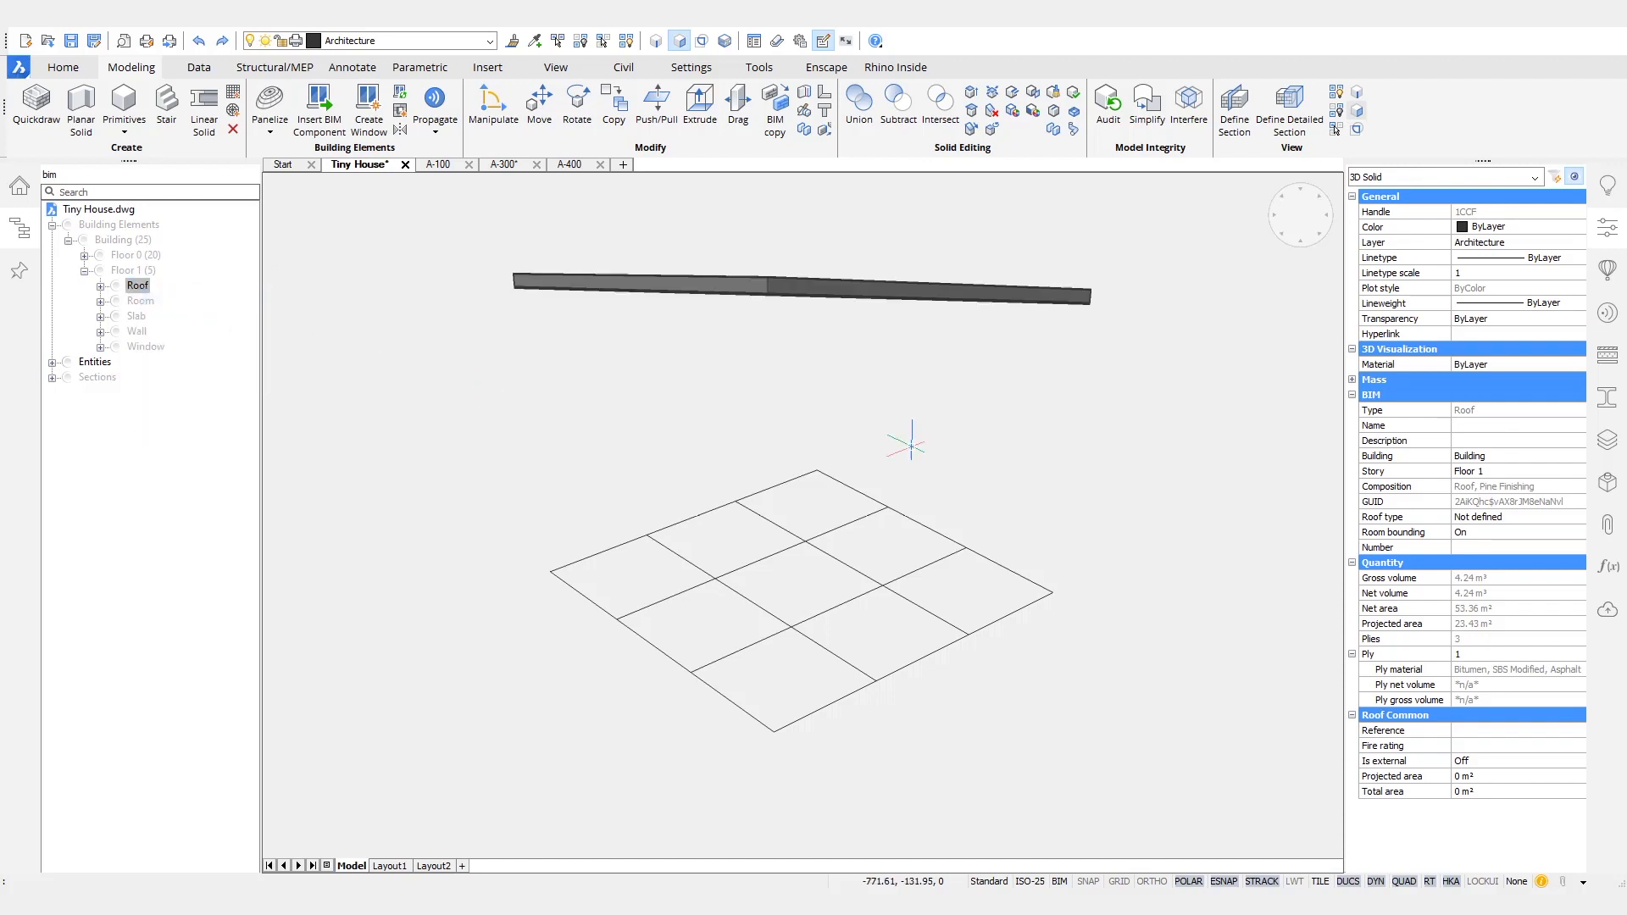
{"action": "middle_click_drag", "start_coordinate": [1171, 466], "coordinate": [842, 498], "text": "shift"}
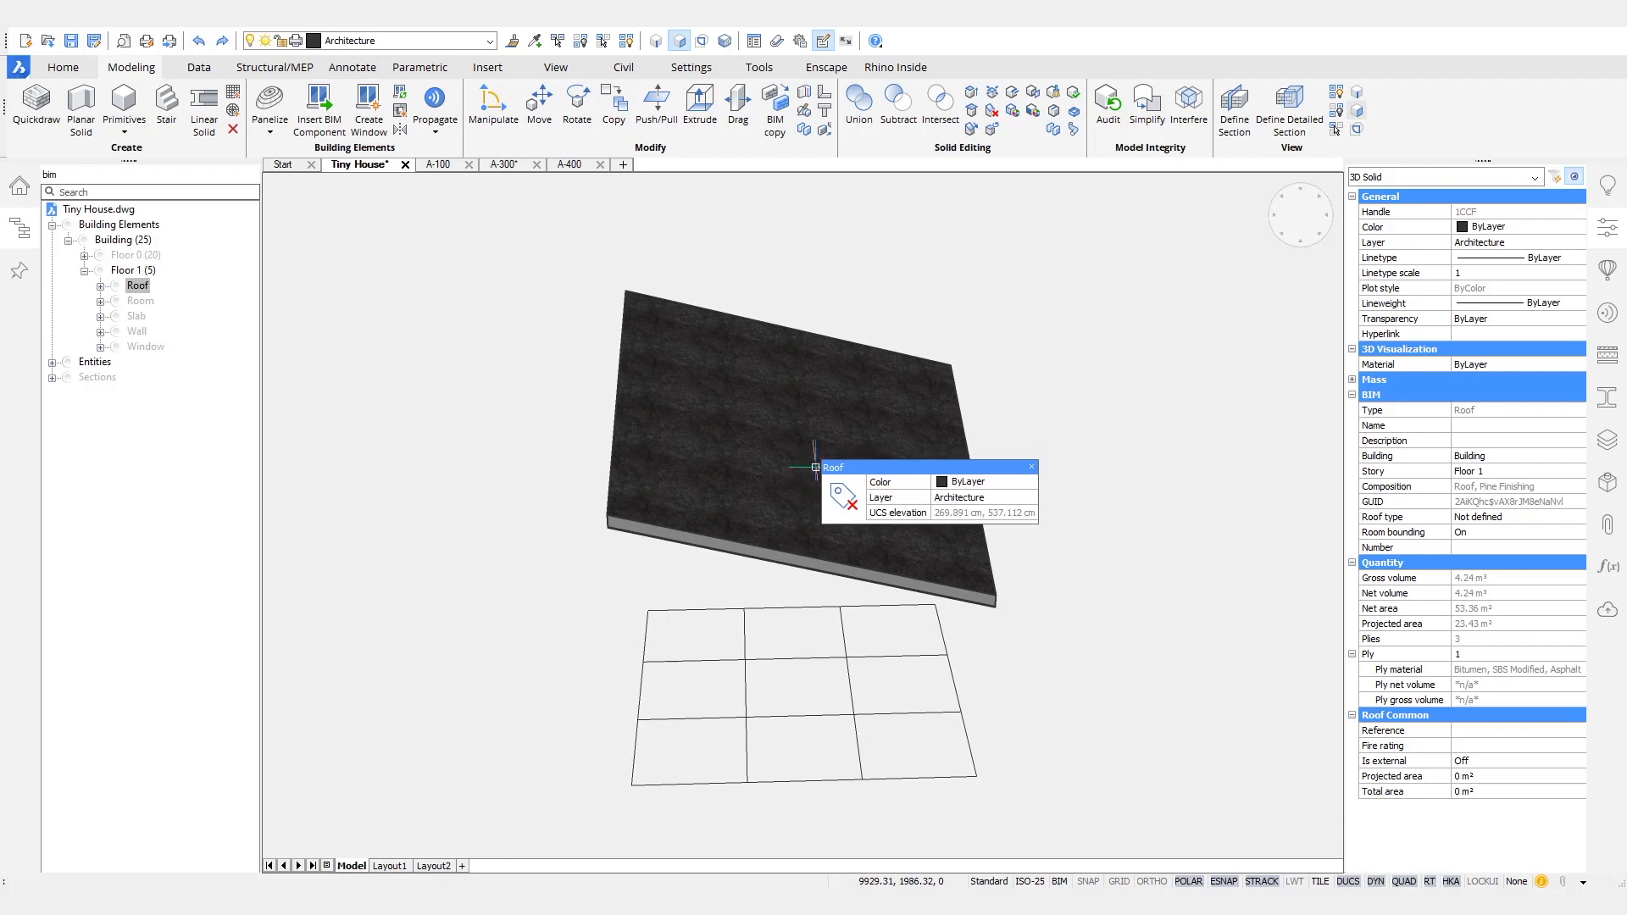
- Extract the roof's faces as regions and leave only the roof's underside face visible above the grid
{"action": "key", "text": "Escape"}
{"action": "key", "text": "Escape"}
{"action": "key", "text": "Escape"}
{"action": "left_click", "coordinate": [858, 452]}
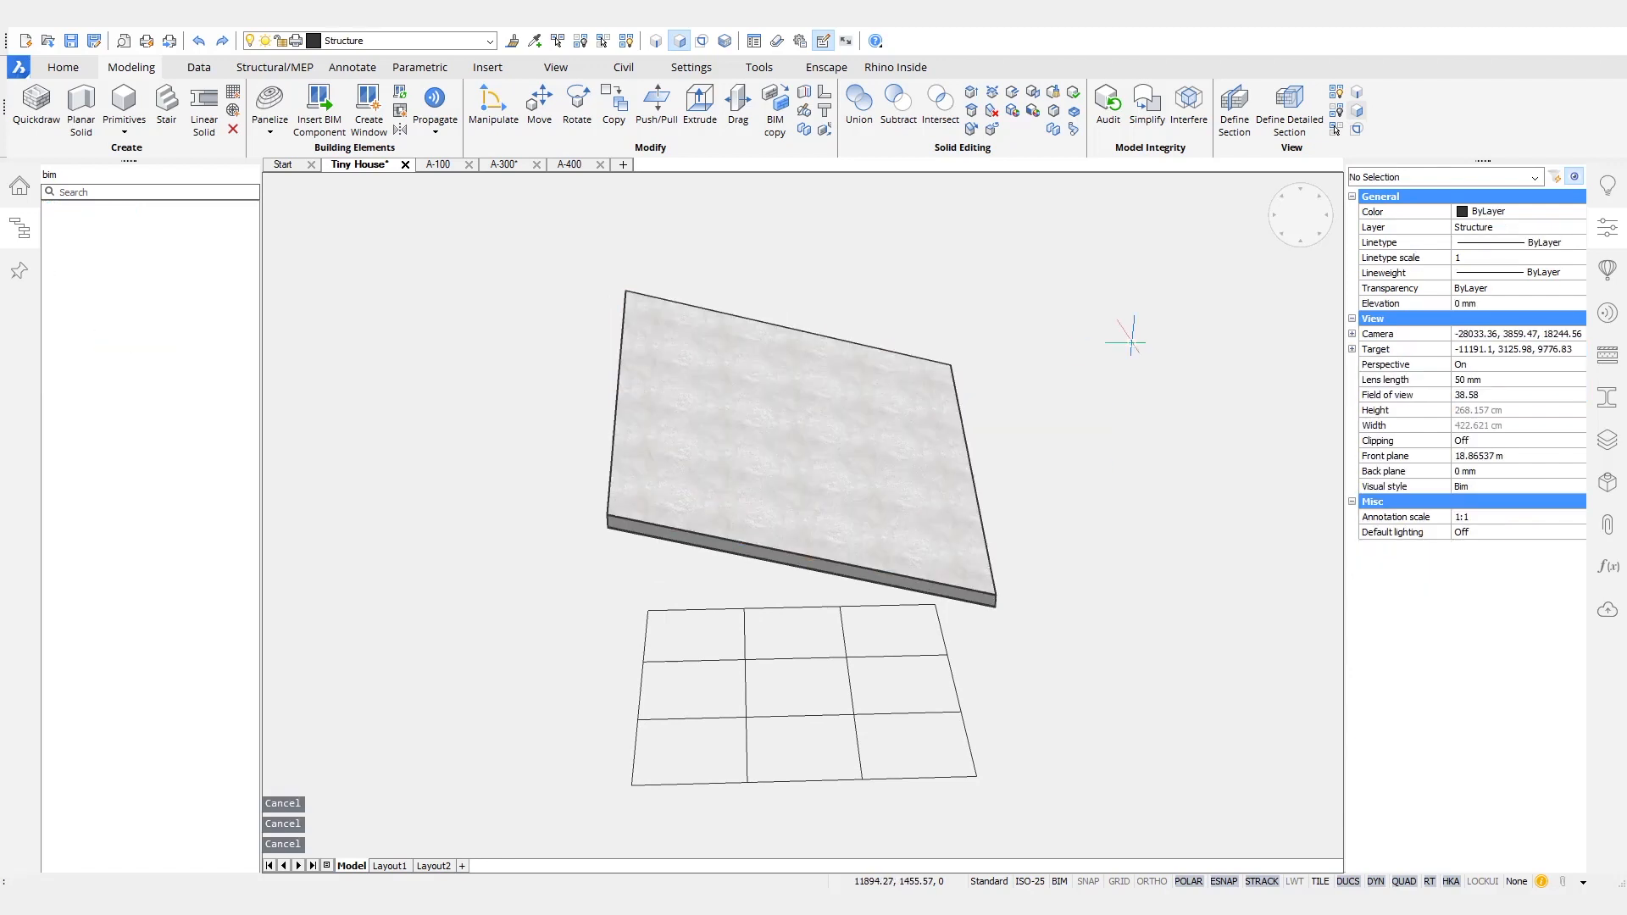
{"action": "middle_click_drag", "start_coordinate": [1082, 465], "coordinate": [1082, 465], "text": "shift"}
{"action": "middle_click_drag", "start_coordinate": [795, 488], "coordinate": [794, 484], "text": "shift"}
{"action": "mouse_move", "coordinate": [793, 483]}
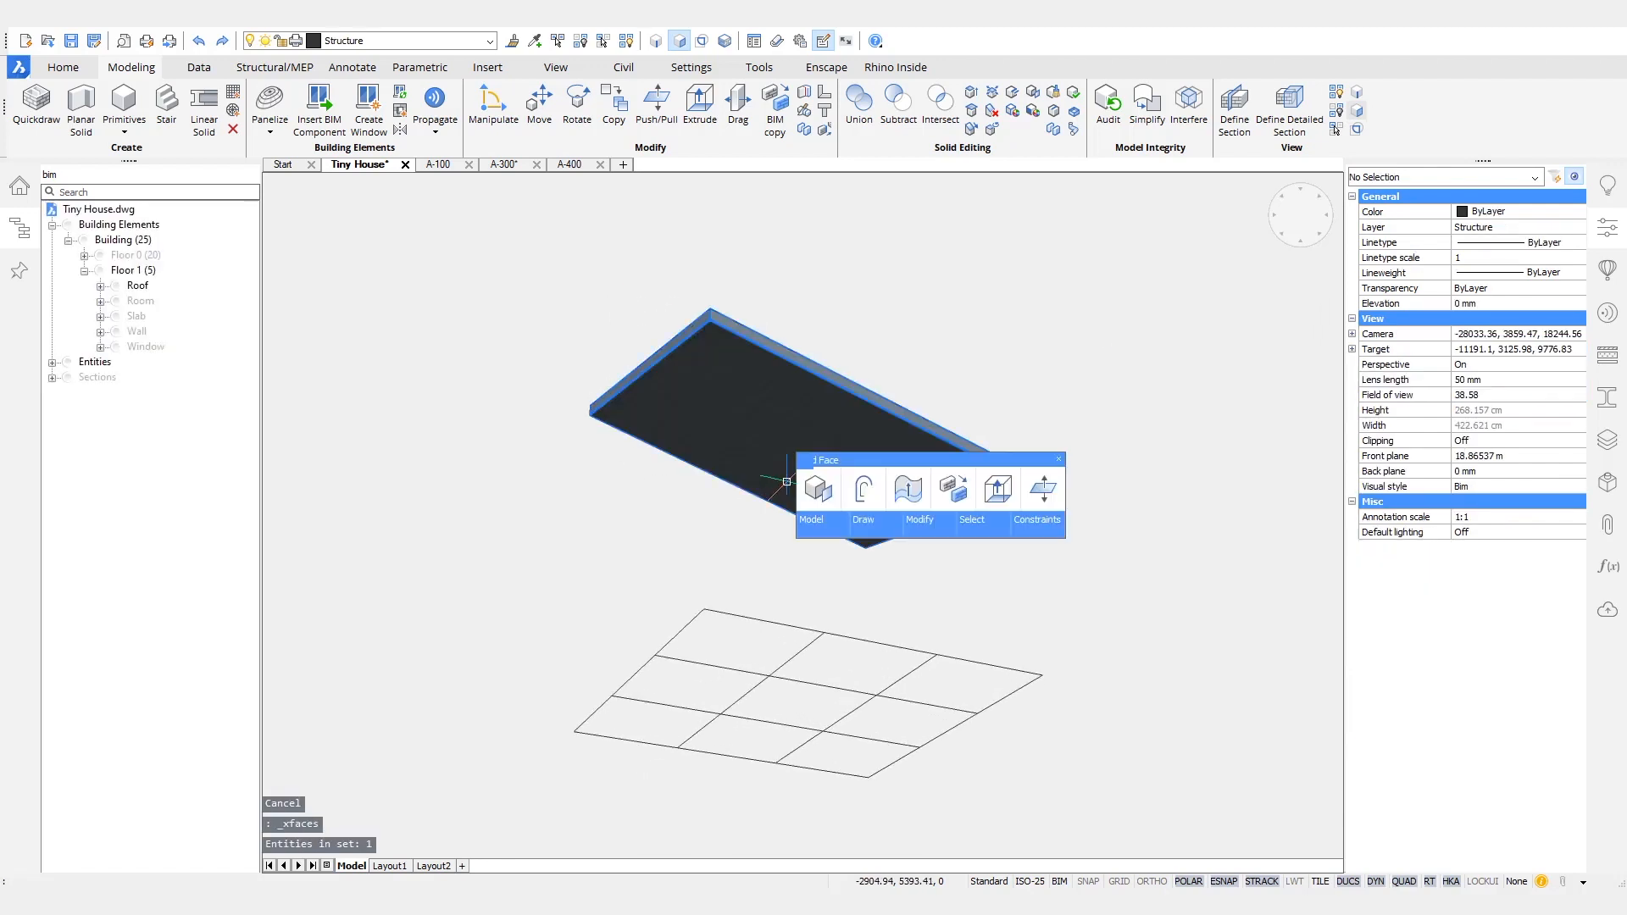
{"action": "left_click", "coordinate": [862, 489]}
{"action": "middle_click_drag", "start_coordinate": [1020, 363], "coordinate": [1069, 359], "text": "shift"}
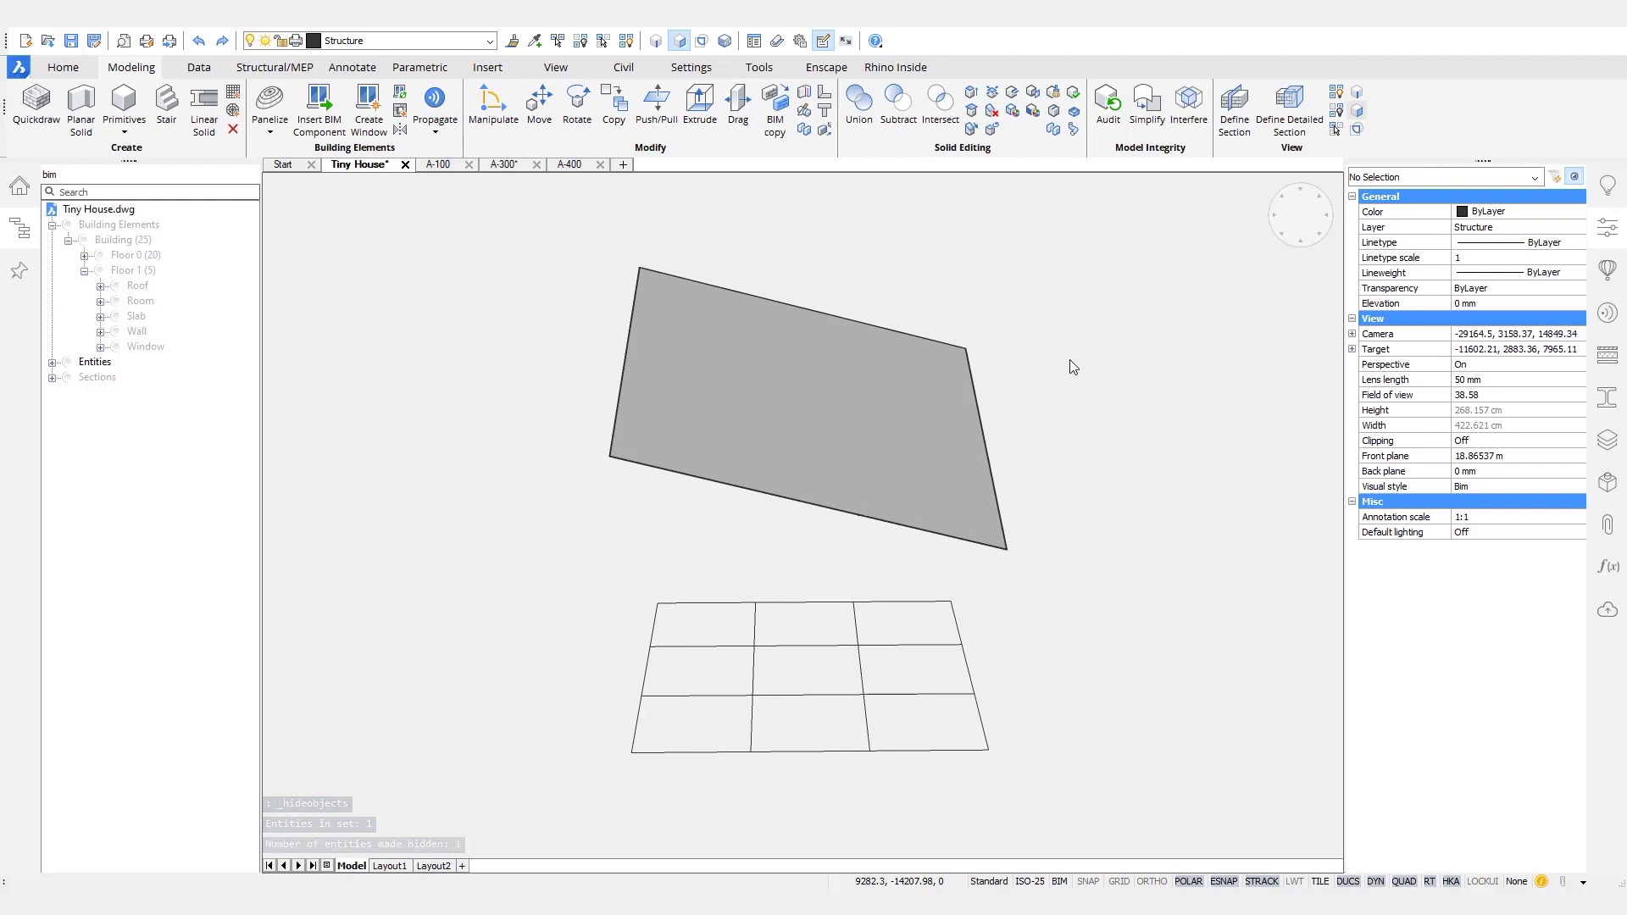
- Project all twelve floor grid lines onto the roof underside region with PROJECTGEOMETRY, using the UCS direction
{"action": "type", "text": "pr"}
{"action": "key", "text": "Return"}
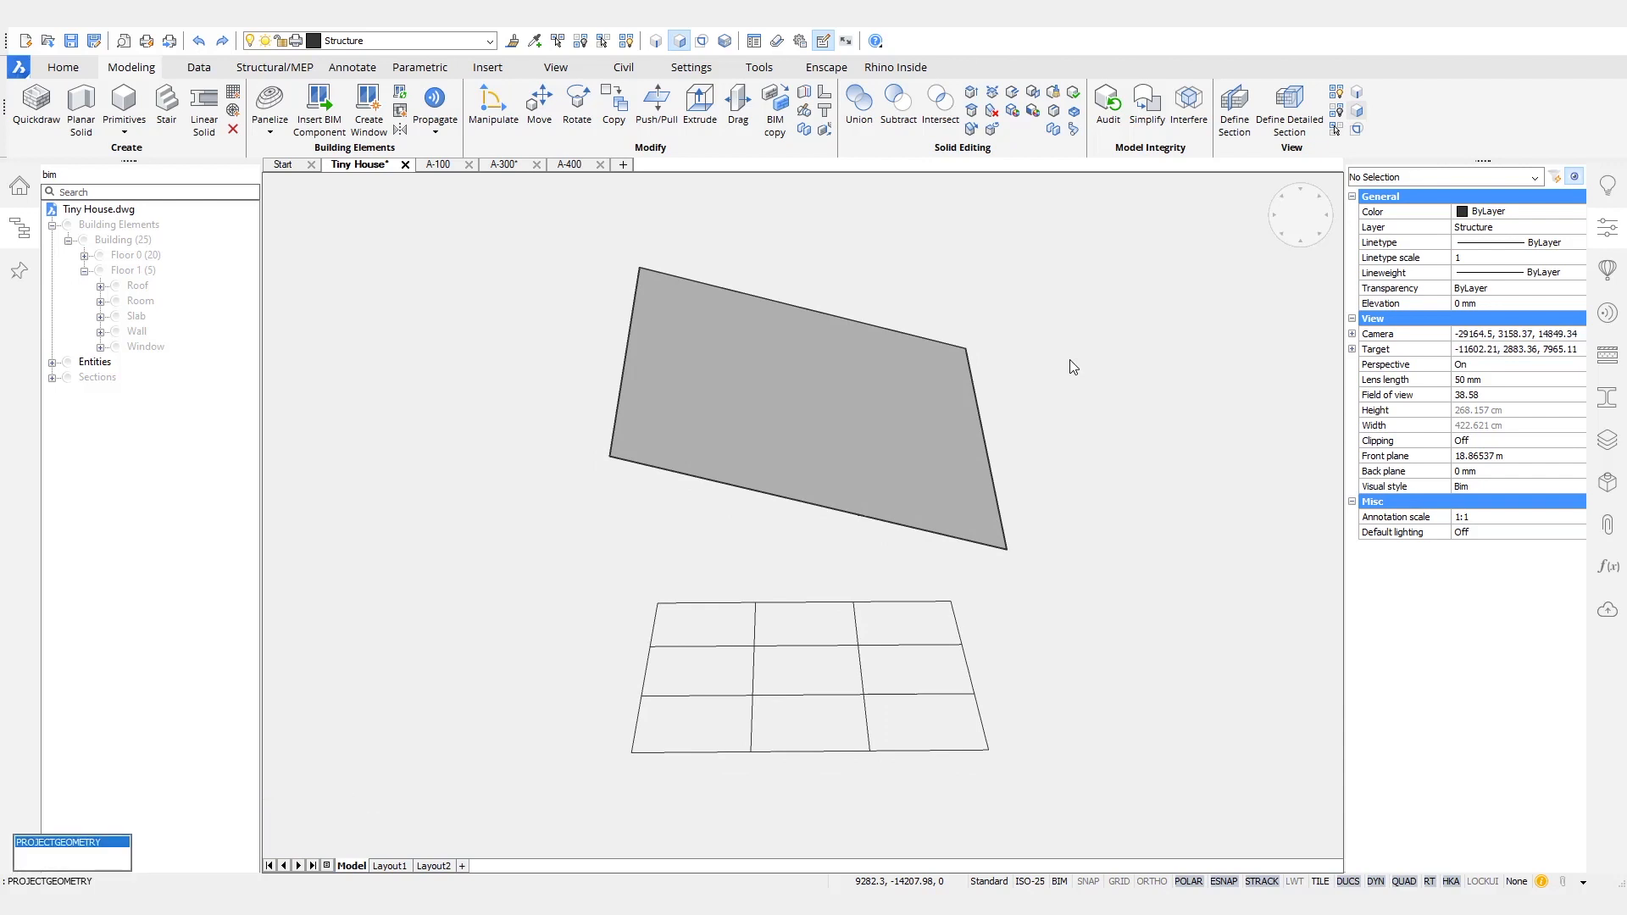
{"action": "key", "text": "Return"}
{"action": "middle_click_drag", "start_coordinate": [1070, 359], "coordinate": [1066, 364], "text": "shift"}
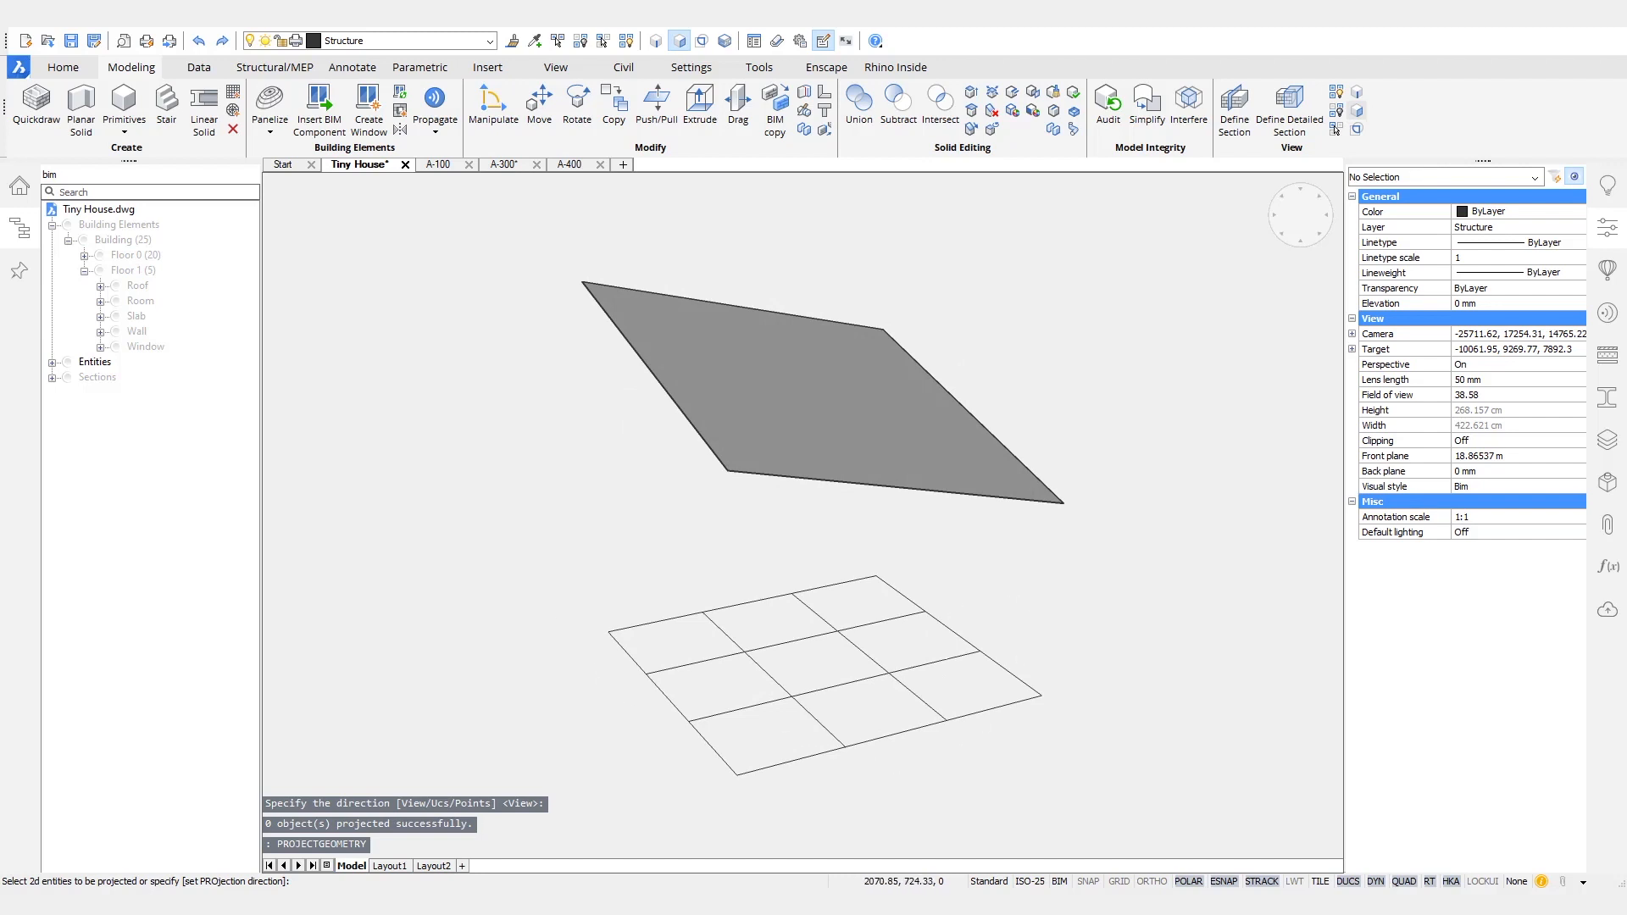
{"action": "left_click", "coordinate": [985, 792]}
{"action": "left_click", "coordinate": [580, 584]}
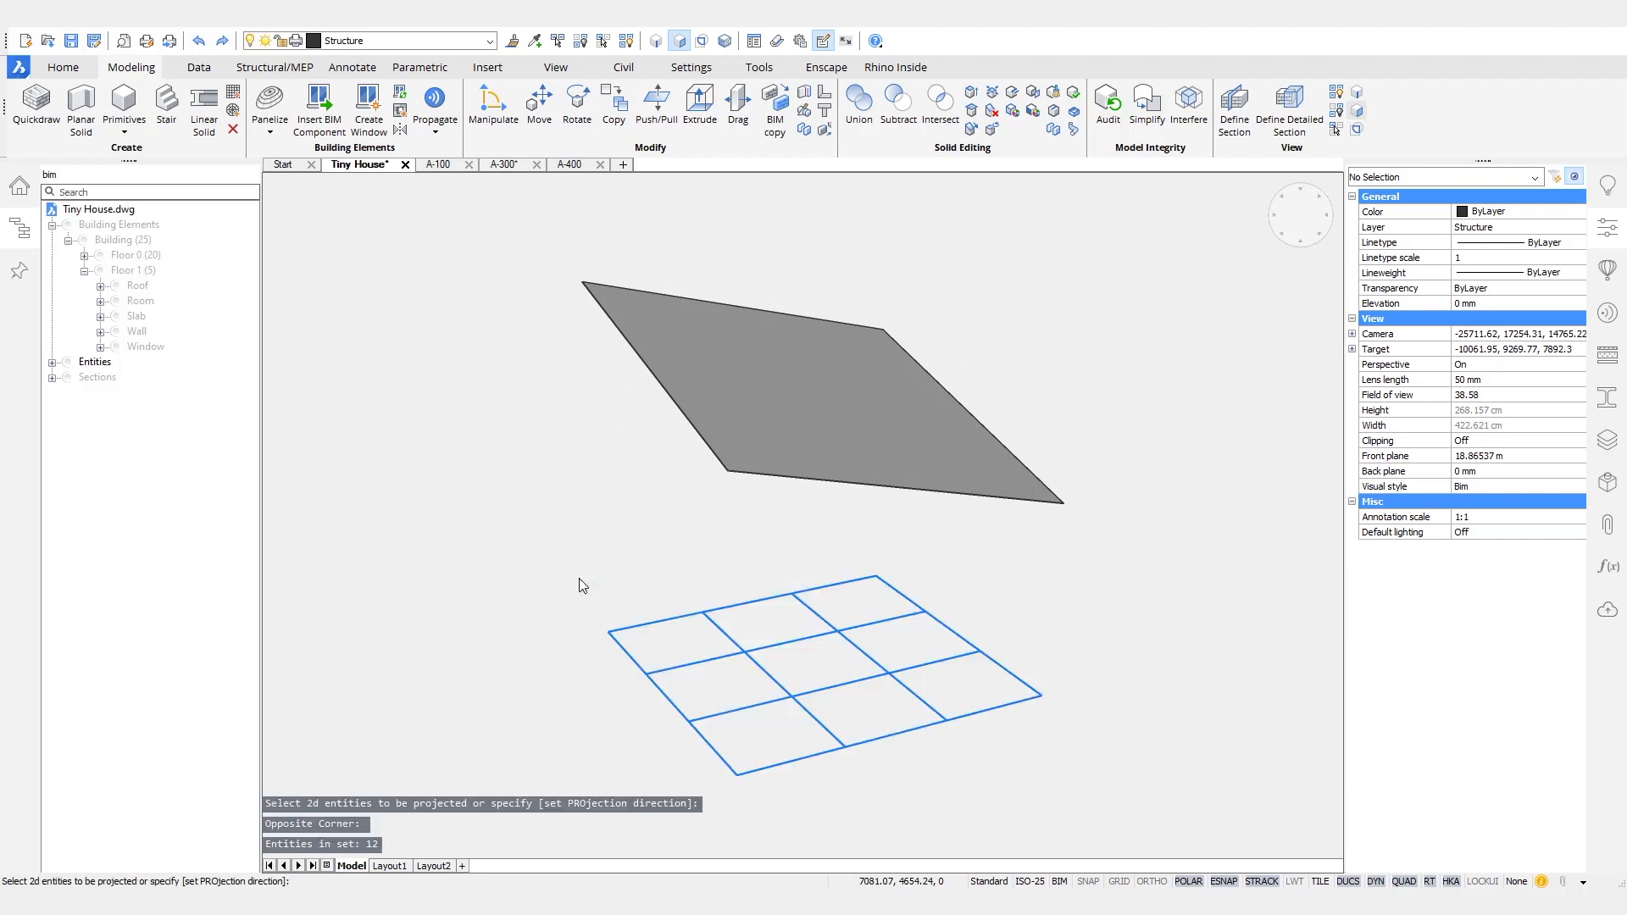
{"action": "key", "text": "Return"}
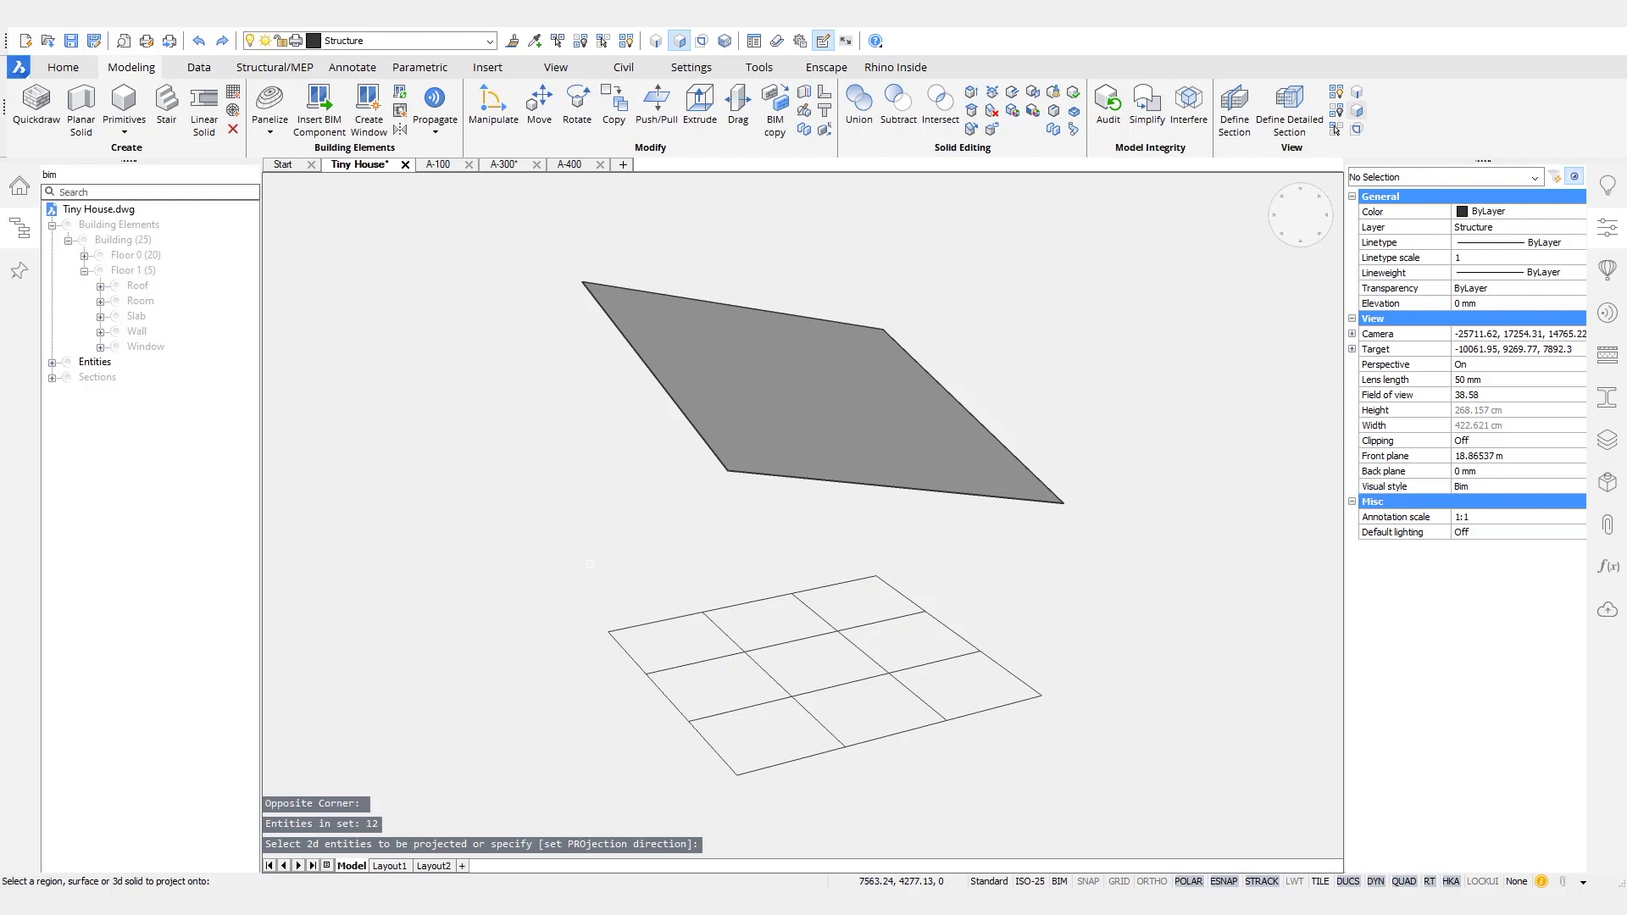
{"action": "left_click", "coordinate": [748, 365]}
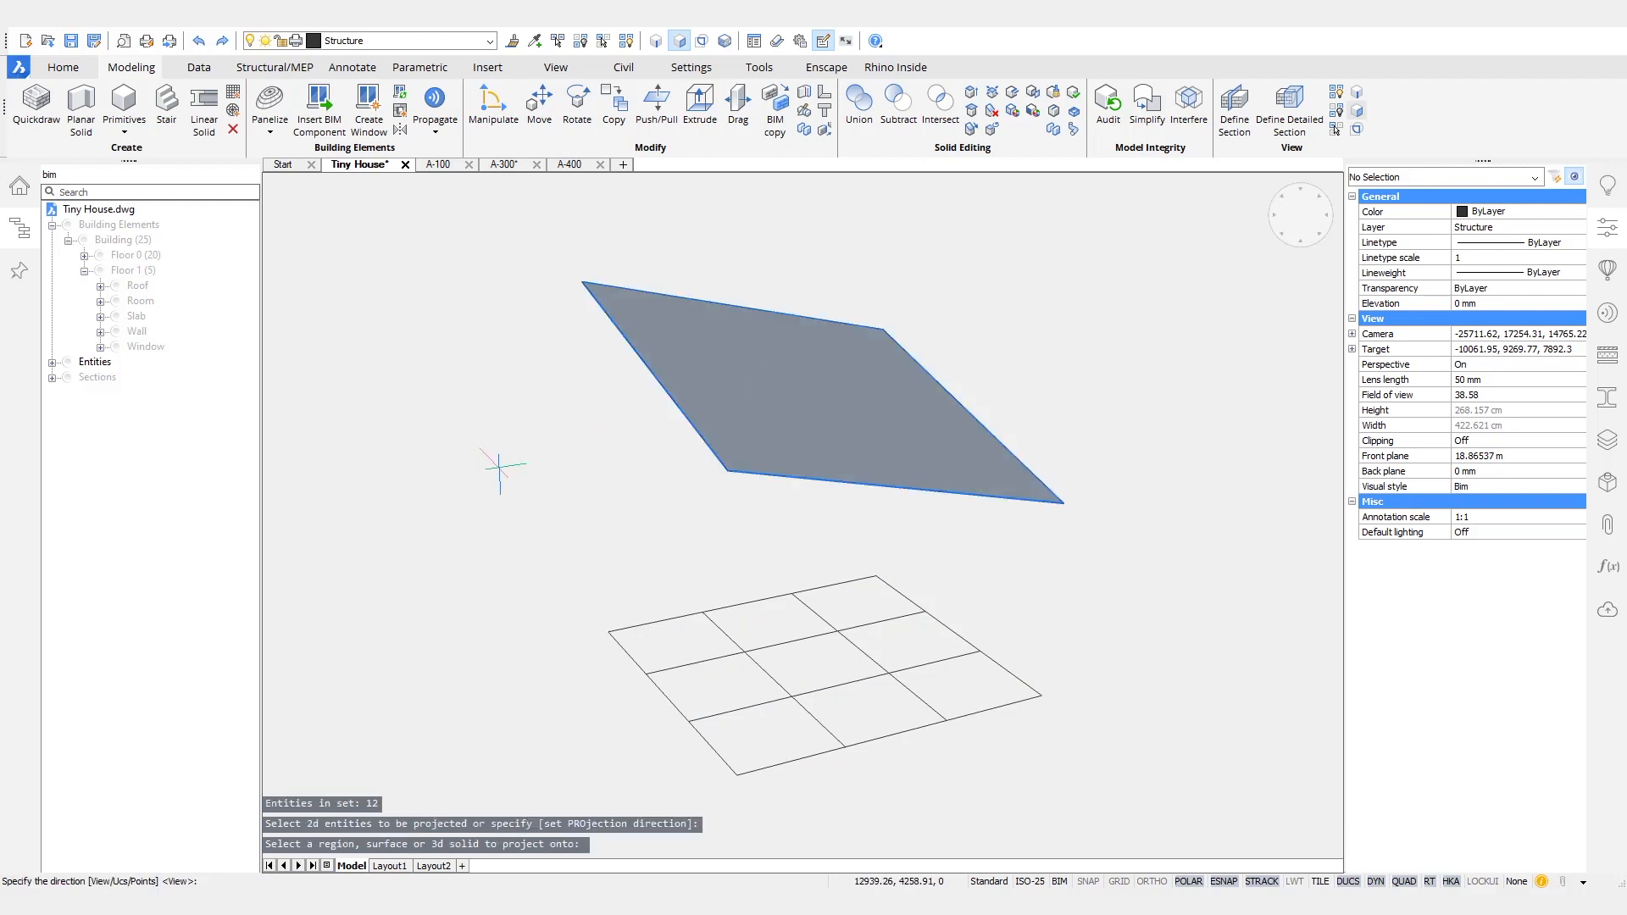
{"action": "key", "text": "Return"}
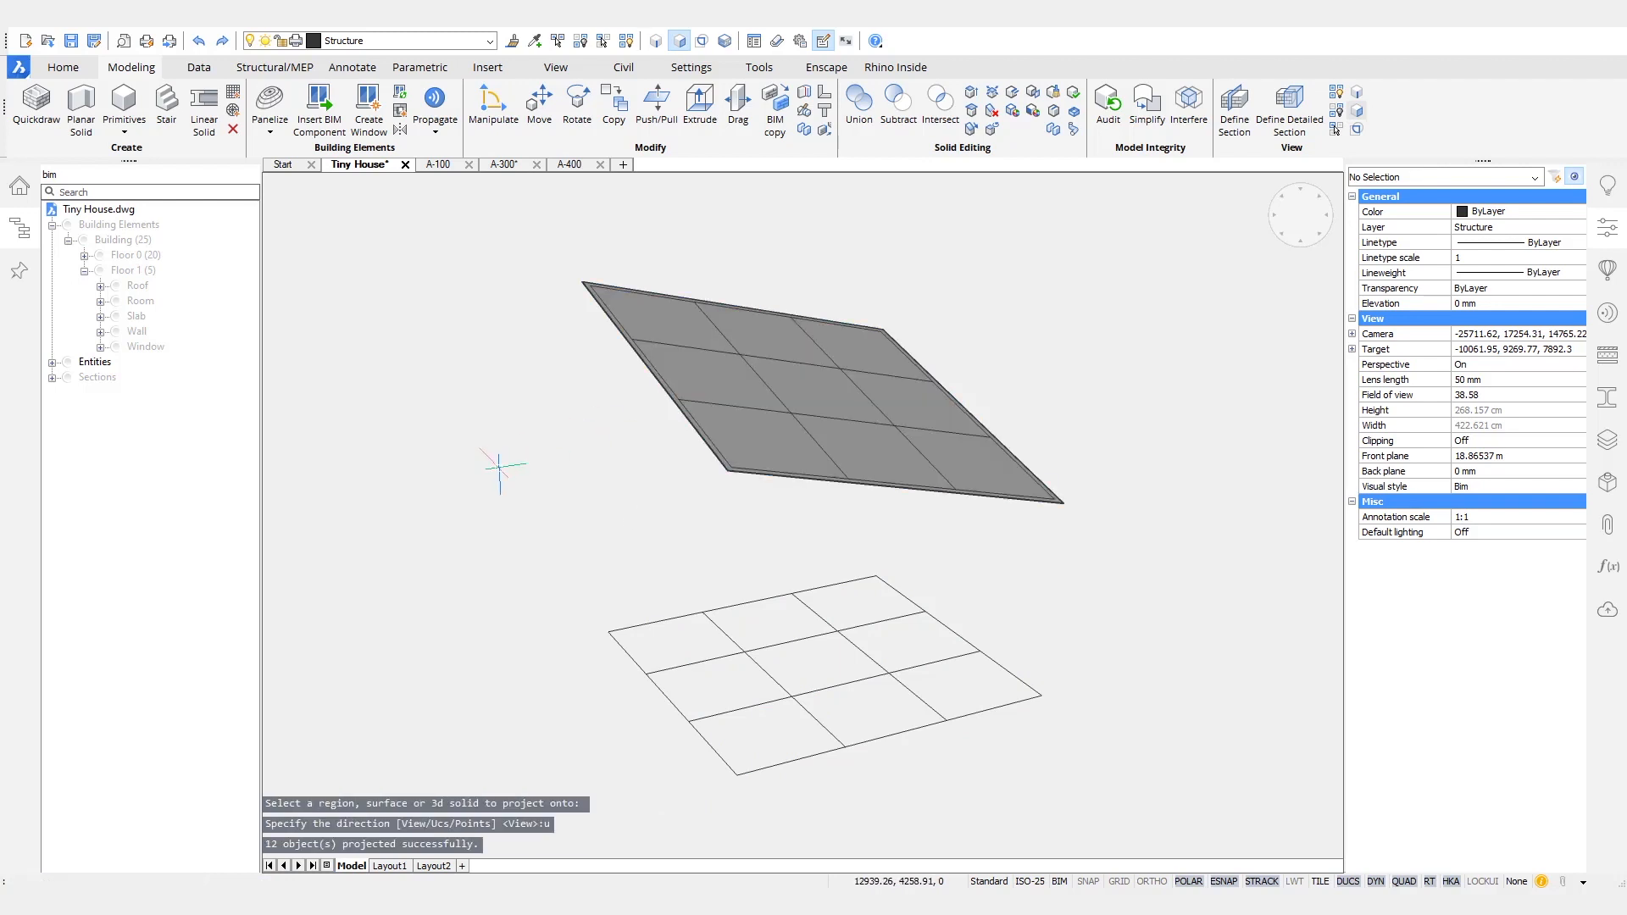
- Delete the roof underside region so only the projected roof grid remains above the floor grid
{"action": "left_click", "coordinate": [761, 421]}
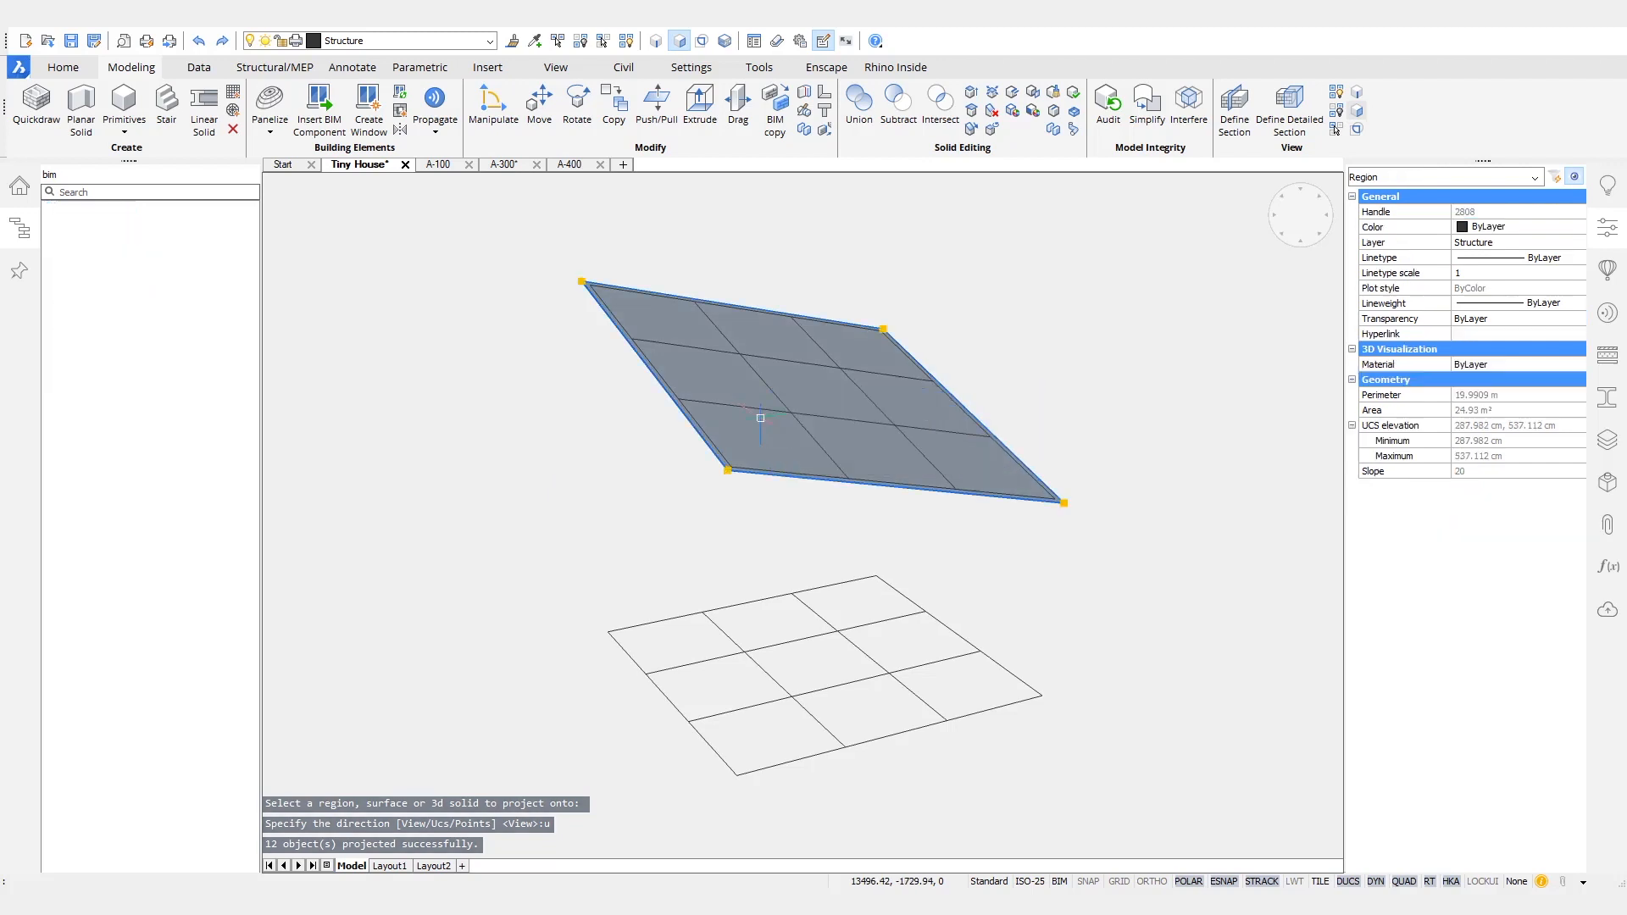
{"action": "key", "text": "Delete"}
{"action": "mouse_move", "coordinate": [1093, 356]}
{"action": "middle_mouse_down", "text": "shift"}
{"action": "mouse_move", "coordinate": [983, 331]}
{"action": "mouse_move", "coordinate": [1126, 331]}
{"action": "mouse_move", "coordinate": [1076, 339]}
{"action": "middle_mouse_up", "text": "shift"}
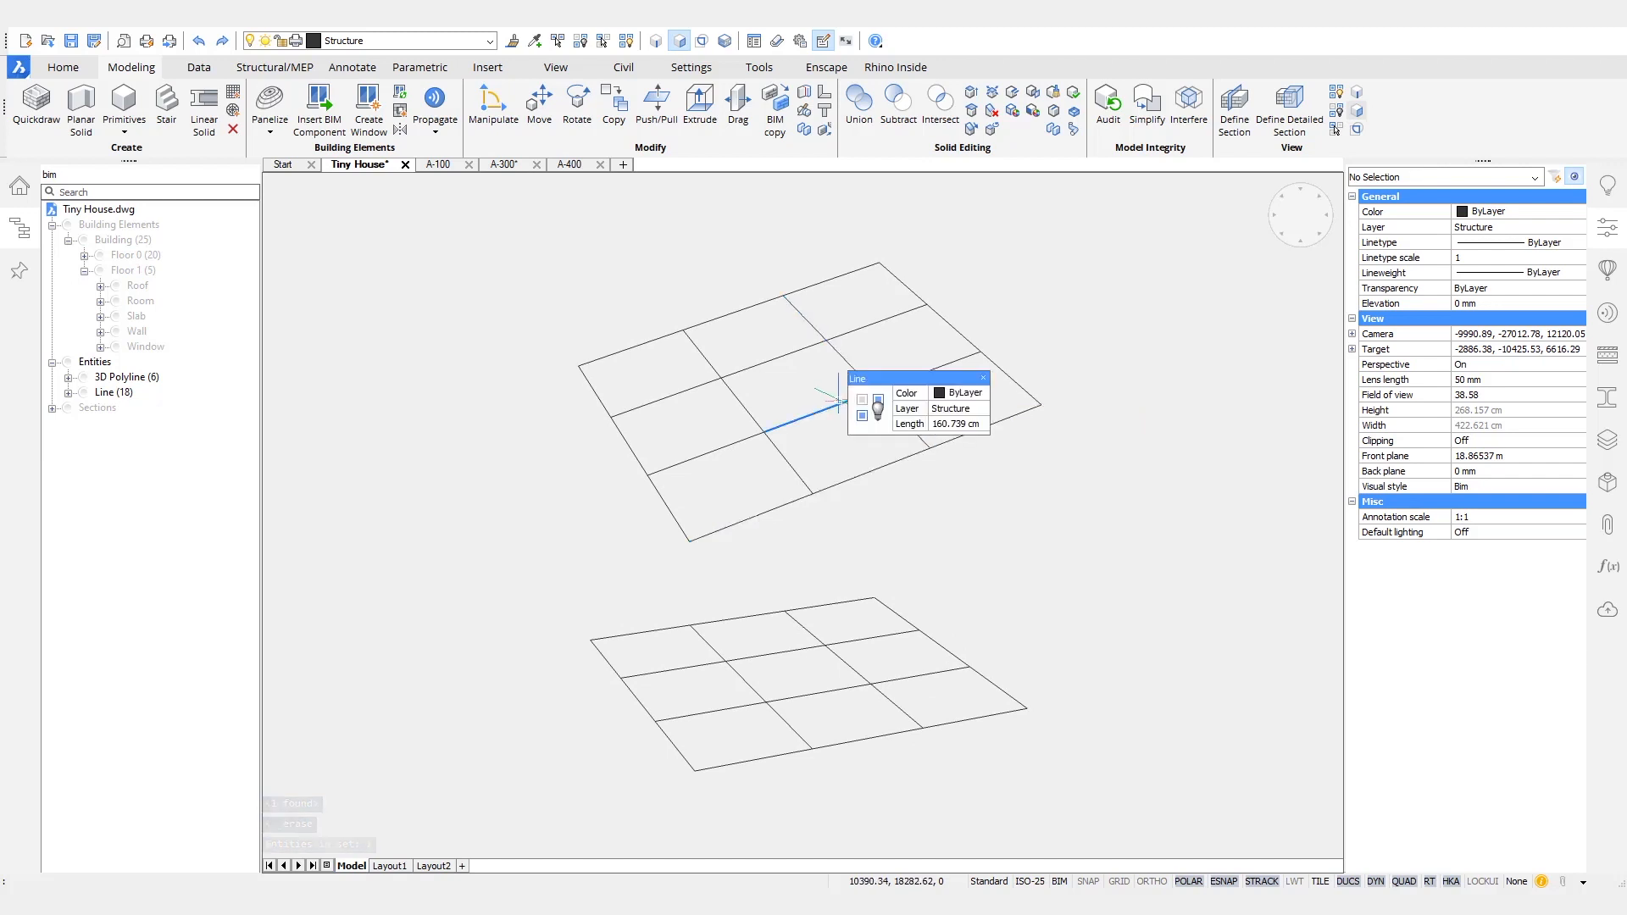
- Draw vertical lines from the floor grid to the roof grid at its lowest corner and at the rear corner
{"action": "middle_click_drag", "start_coordinate": [1106, 550], "coordinate": [949, 543], "text": "shift"}
{"action": "middle_click_drag", "start_coordinate": [1081, 614], "coordinate": [1066, 571], "text": "shift"}
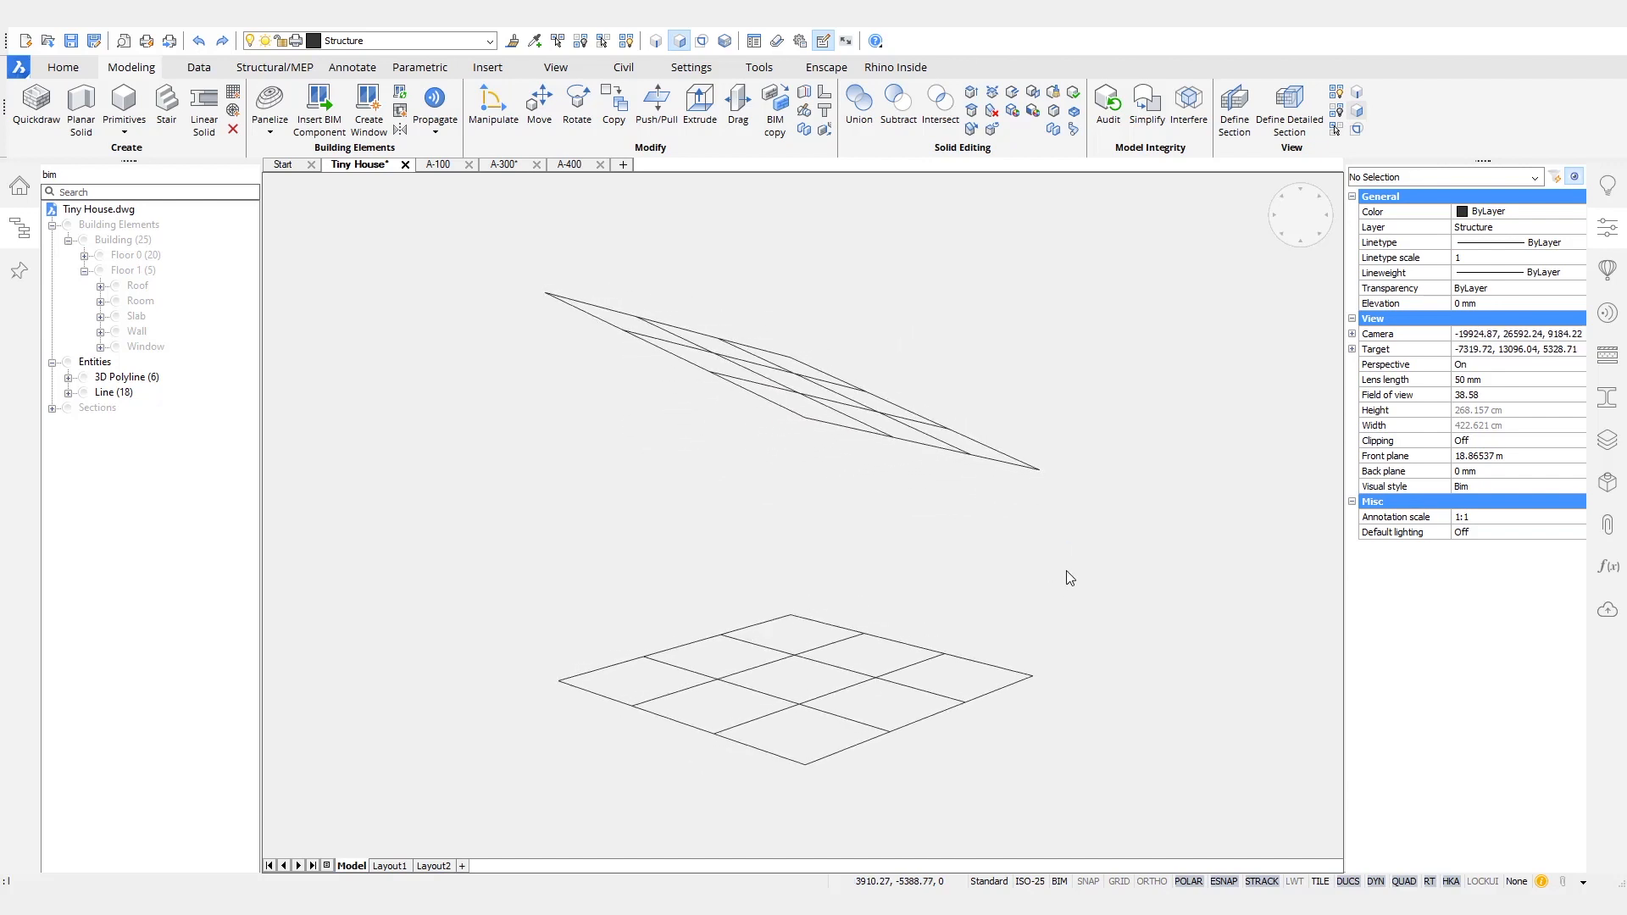
{"action": "type", "text": "l"}
{"action": "key", "text": "Return"}
{"action": "left_click", "coordinate": [1032, 675]}
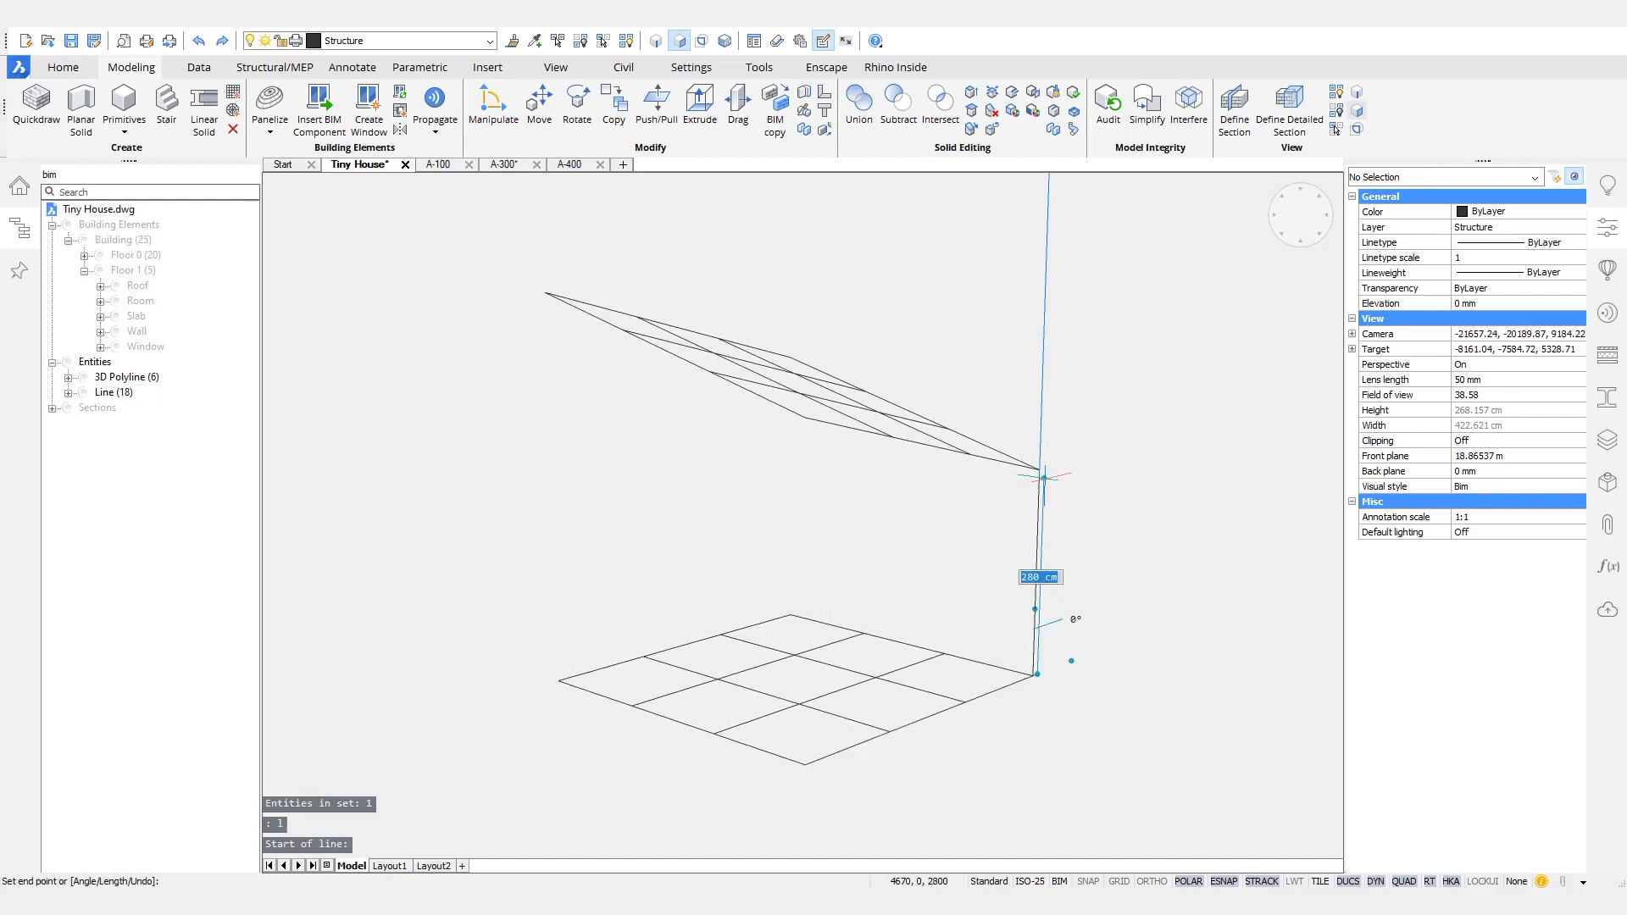
{"action": "left_click", "coordinate": [1039, 469]}
{"action": "key", "text": "Return"}
{"action": "key", "text": "Return"}
{"action": "left_click", "coordinate": [791, 613]}
{"action": "left_click", "coordinate": [791, 357]}
{"action": "key", "text": "Return"}
{"action": "key", "text": "Return"}
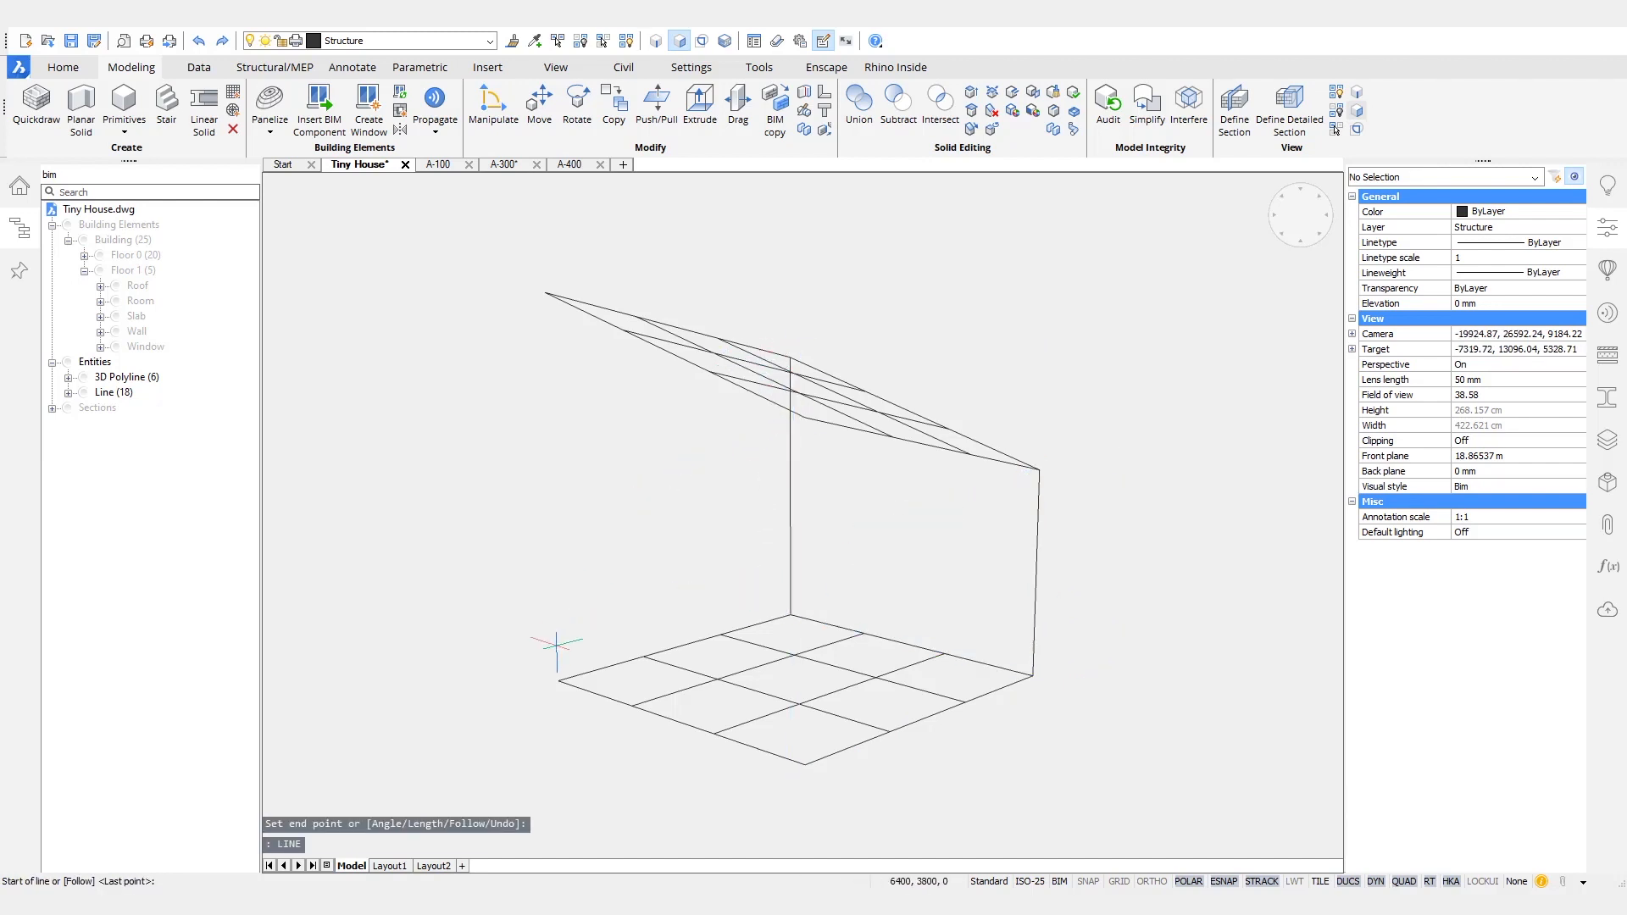
- Connect the remaining two floor grid corners to the roof grid corners above them with vertical lines
{"action": "left_click", "coordinate": [558, 680]}
{"action": "key", "text": "Return"}
{"action": "key", "text": "Return"}
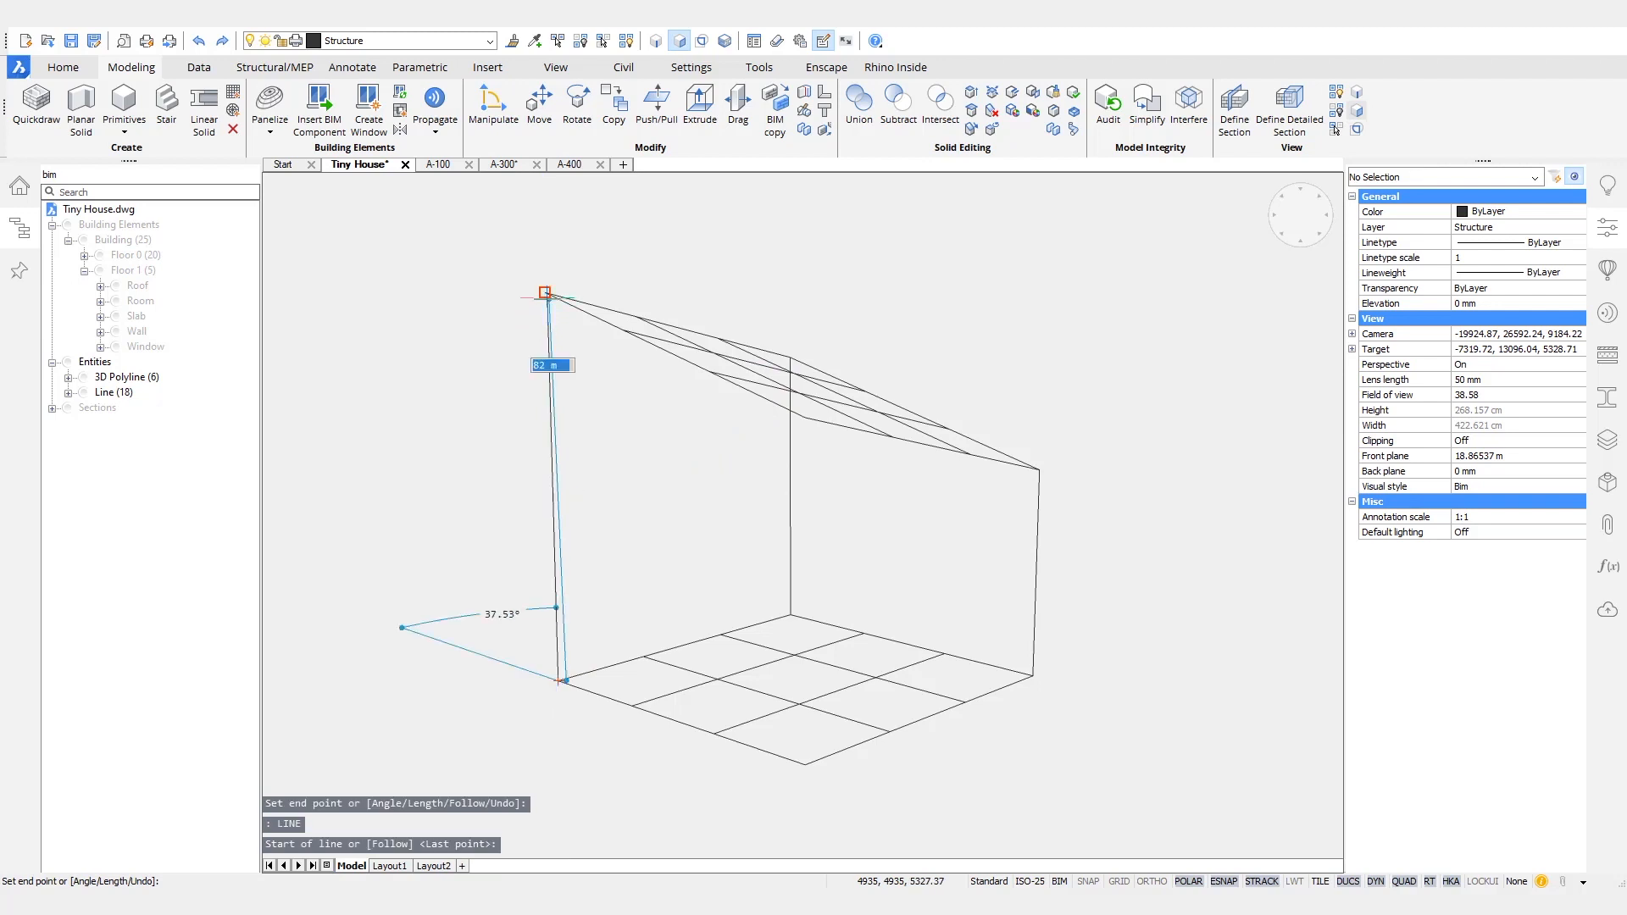
{"action": "left_click", "coordinate": [805, 765]}
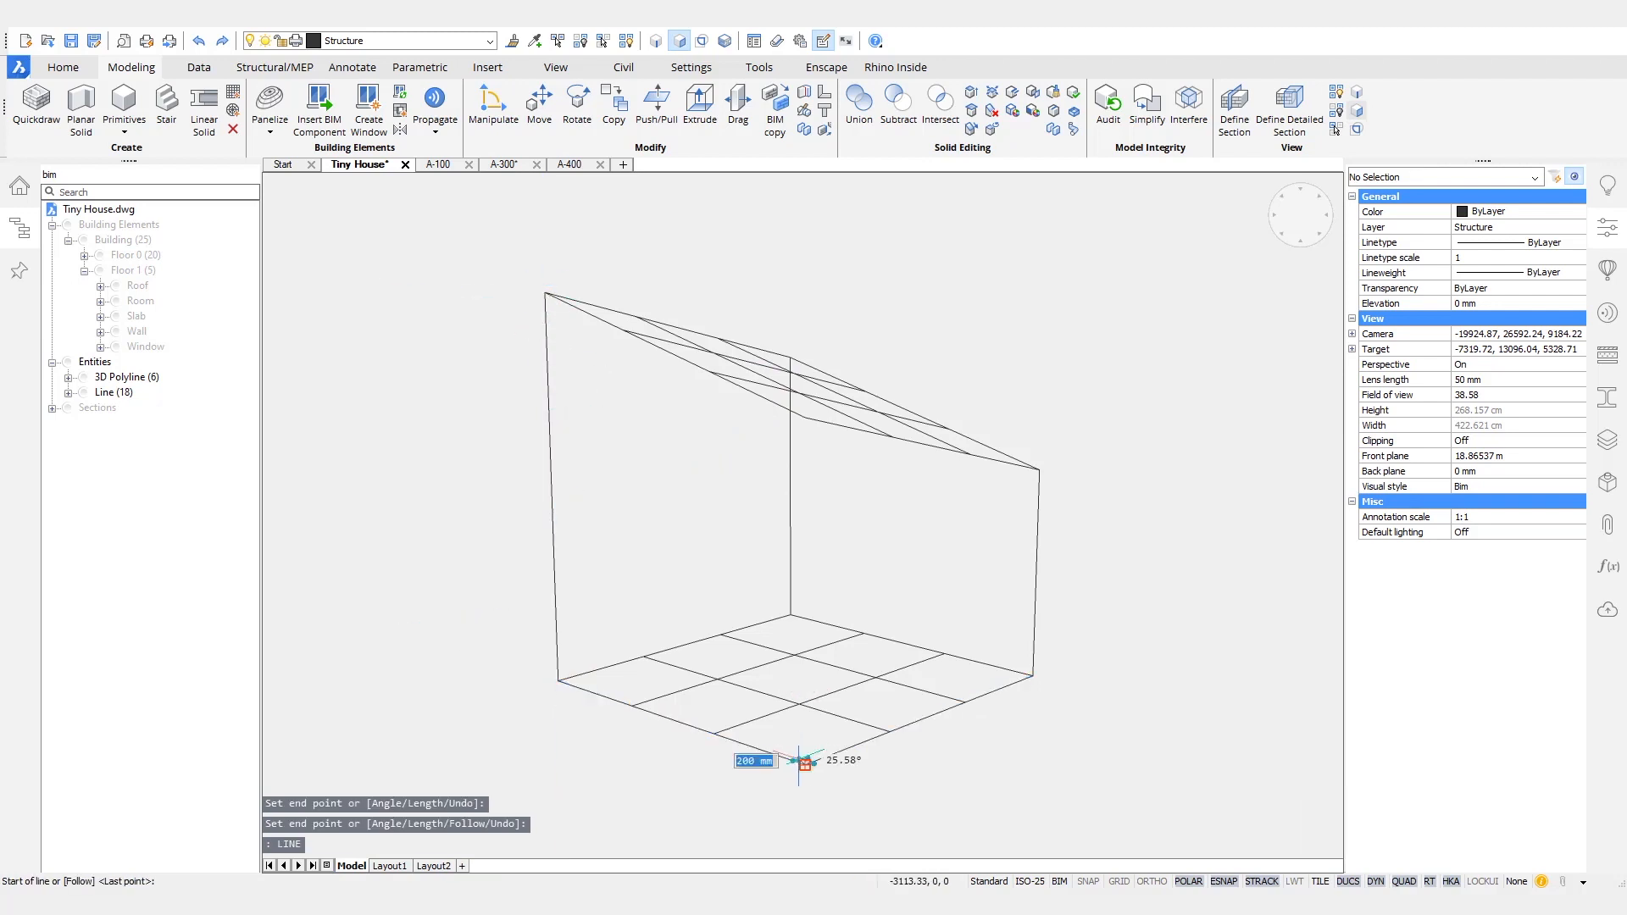
{"action": "left_click", "coordinate": [804, 418]}
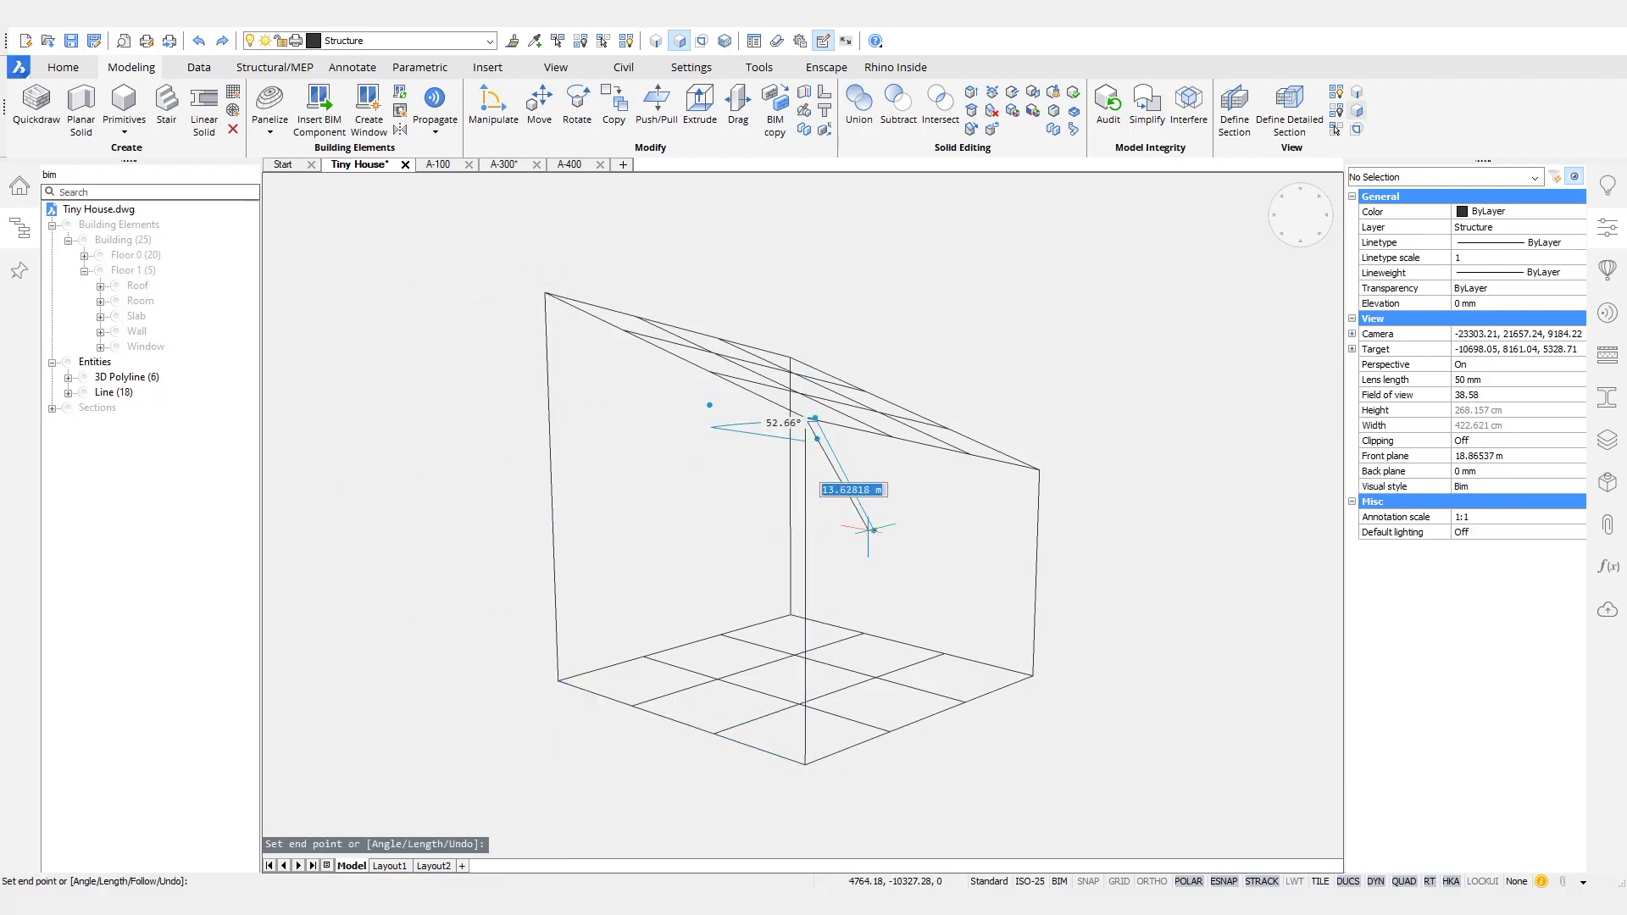
{"action": "key", "text": "Return"}
- Show the Floor 1 slab inside the wireframe
{"action": "middle_click_drag", "start_coordinate": [1198, 494], "coordinate": [568, 517], "text": "shift"}
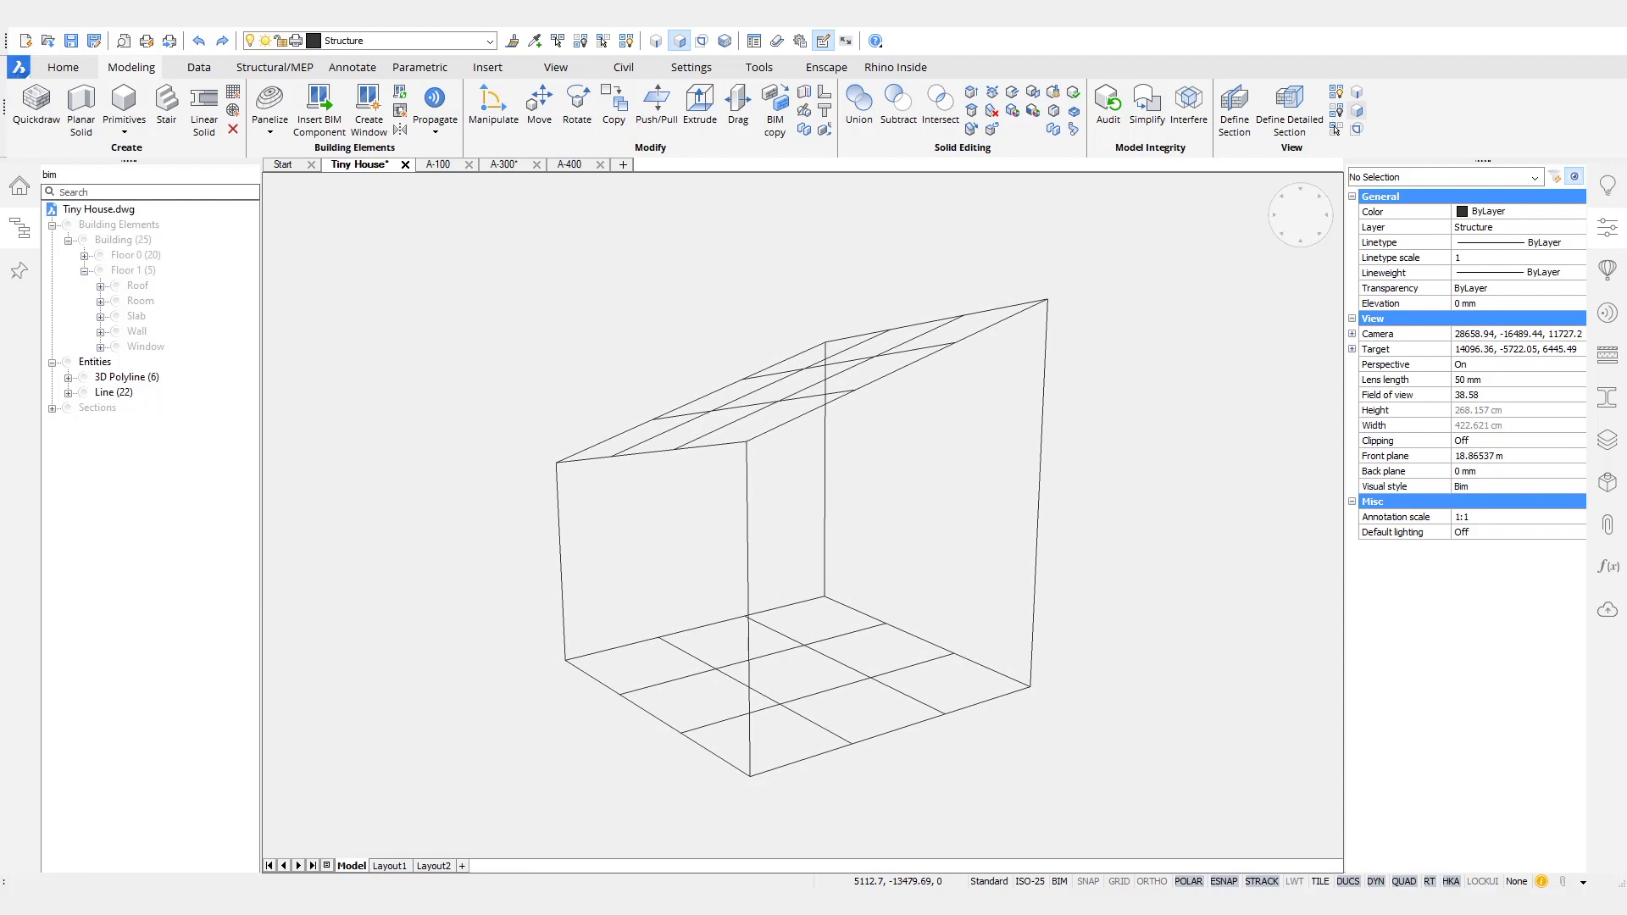
{"action": "right_click", "coordinate": [138, 317]}
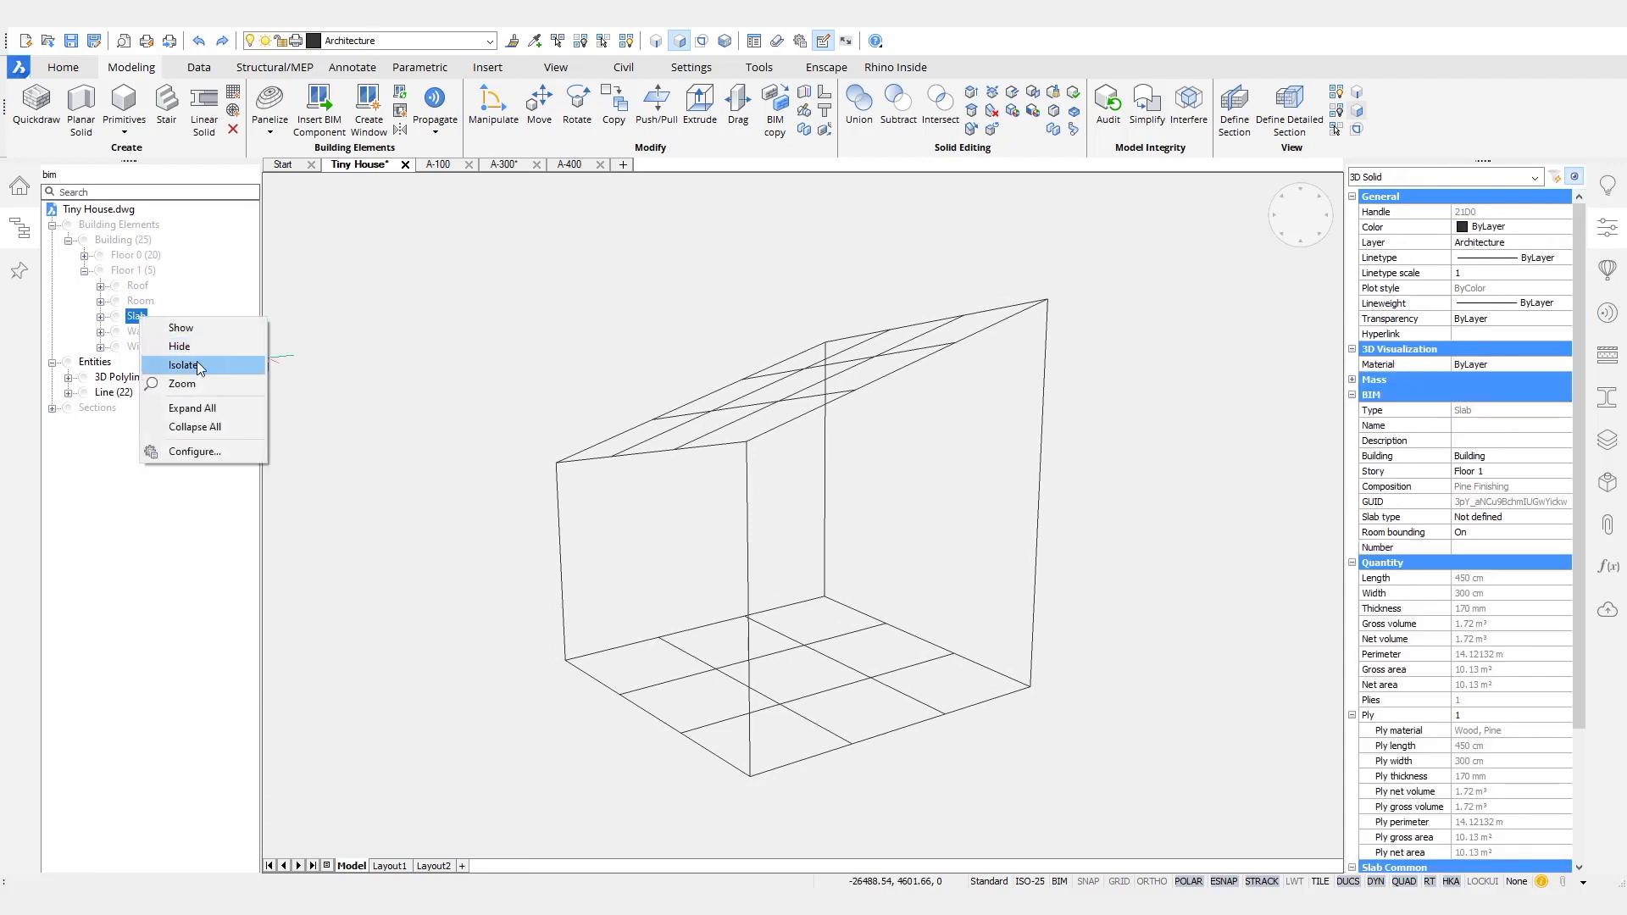
{"action": "left_click", "coordinate": [185, 333]}
- Start a line chain at the midpoint of the slab's vertical corner edge and run it to the nearest corner vertical
{"action": "middle_click_drag", "start_coordinate": [805, 691], "coordinate": [576, 708], "text": "shift"}
{"action": "scroll", "coordinate": [583, 671], "scroll_direction": "up", "scroll_amount": 12}
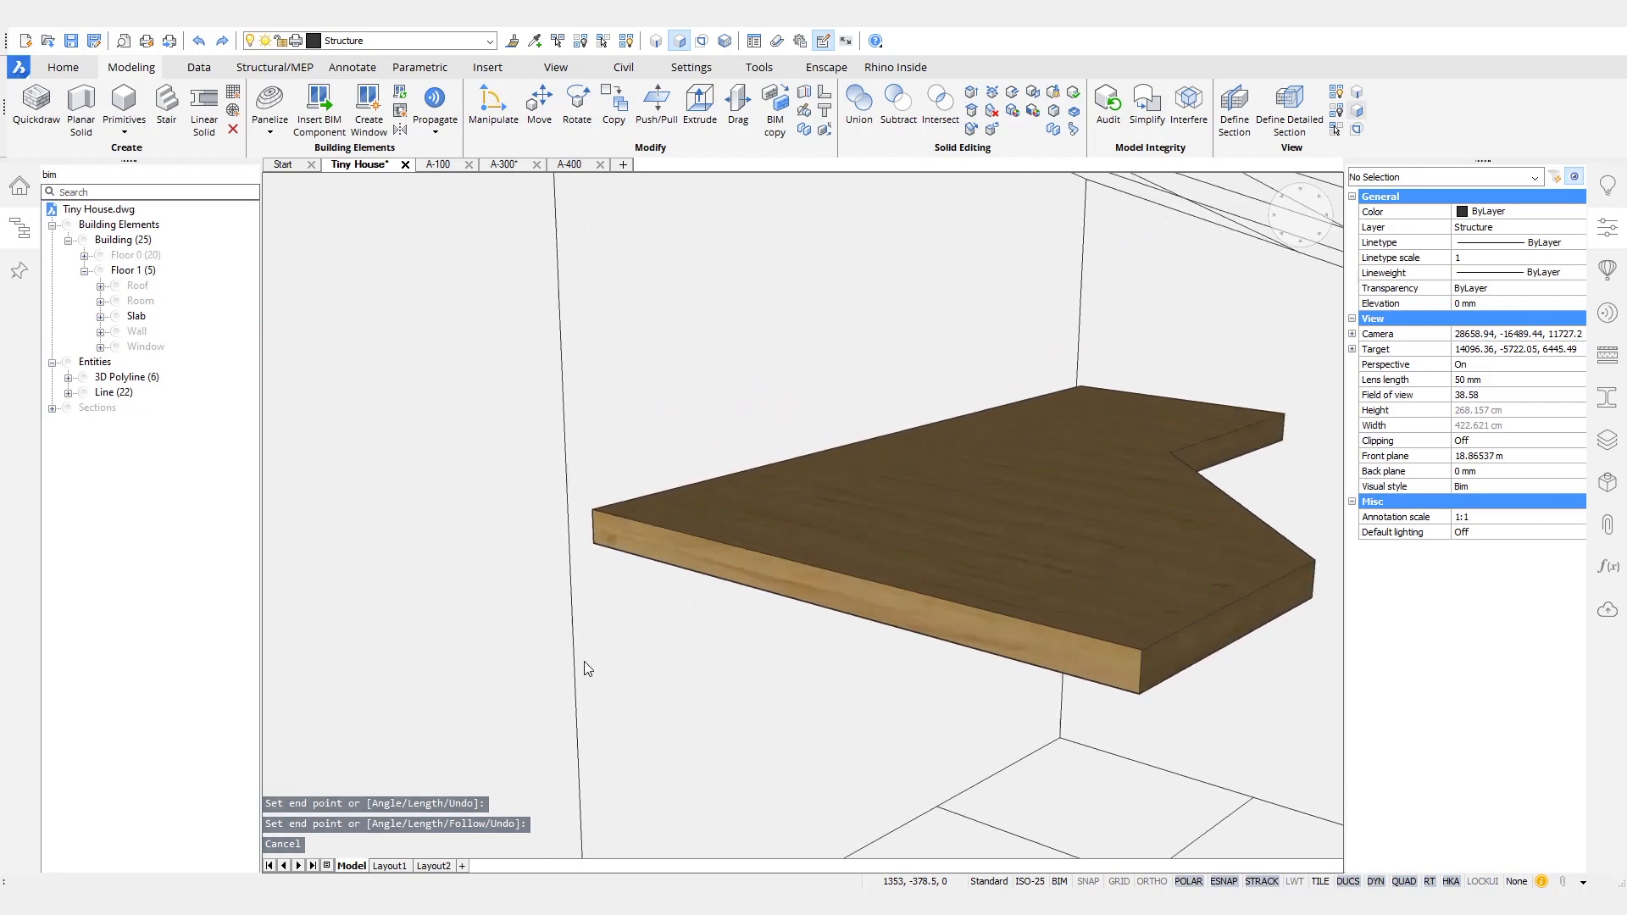
{"action": "type", "text": "l"}
{"action": "key", "text": "Return"}
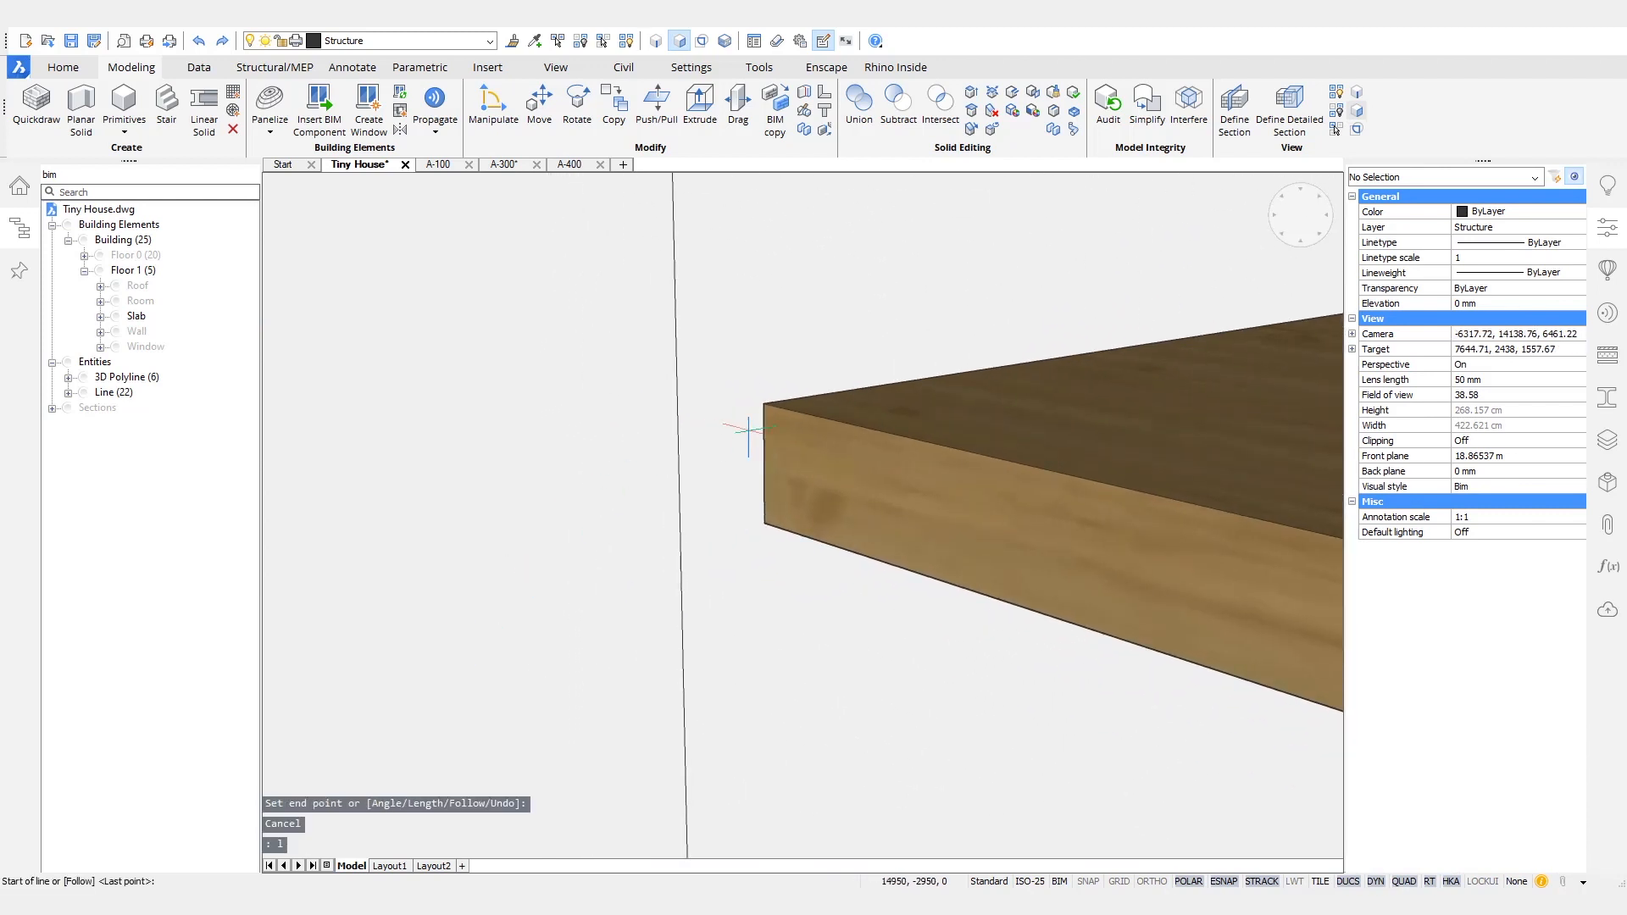
{"action": "left_click", "coordinate": [760, 462]}
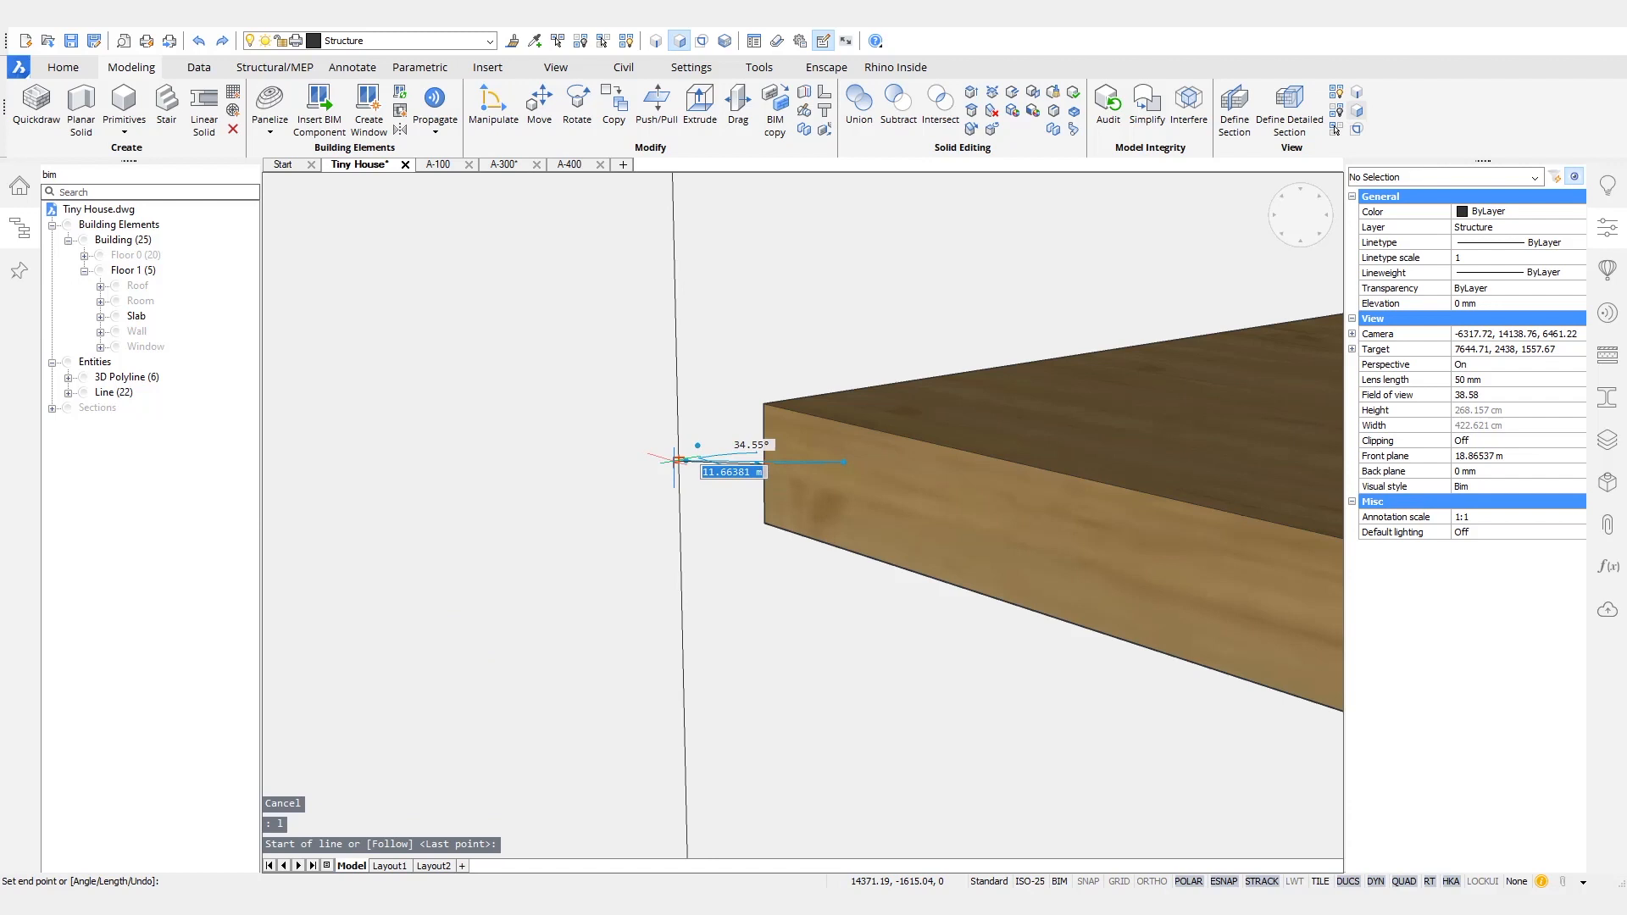
{"action": "scroll", "coordinate": [924, 559], "scroll_direction": "down", "scroll_amount": 8}
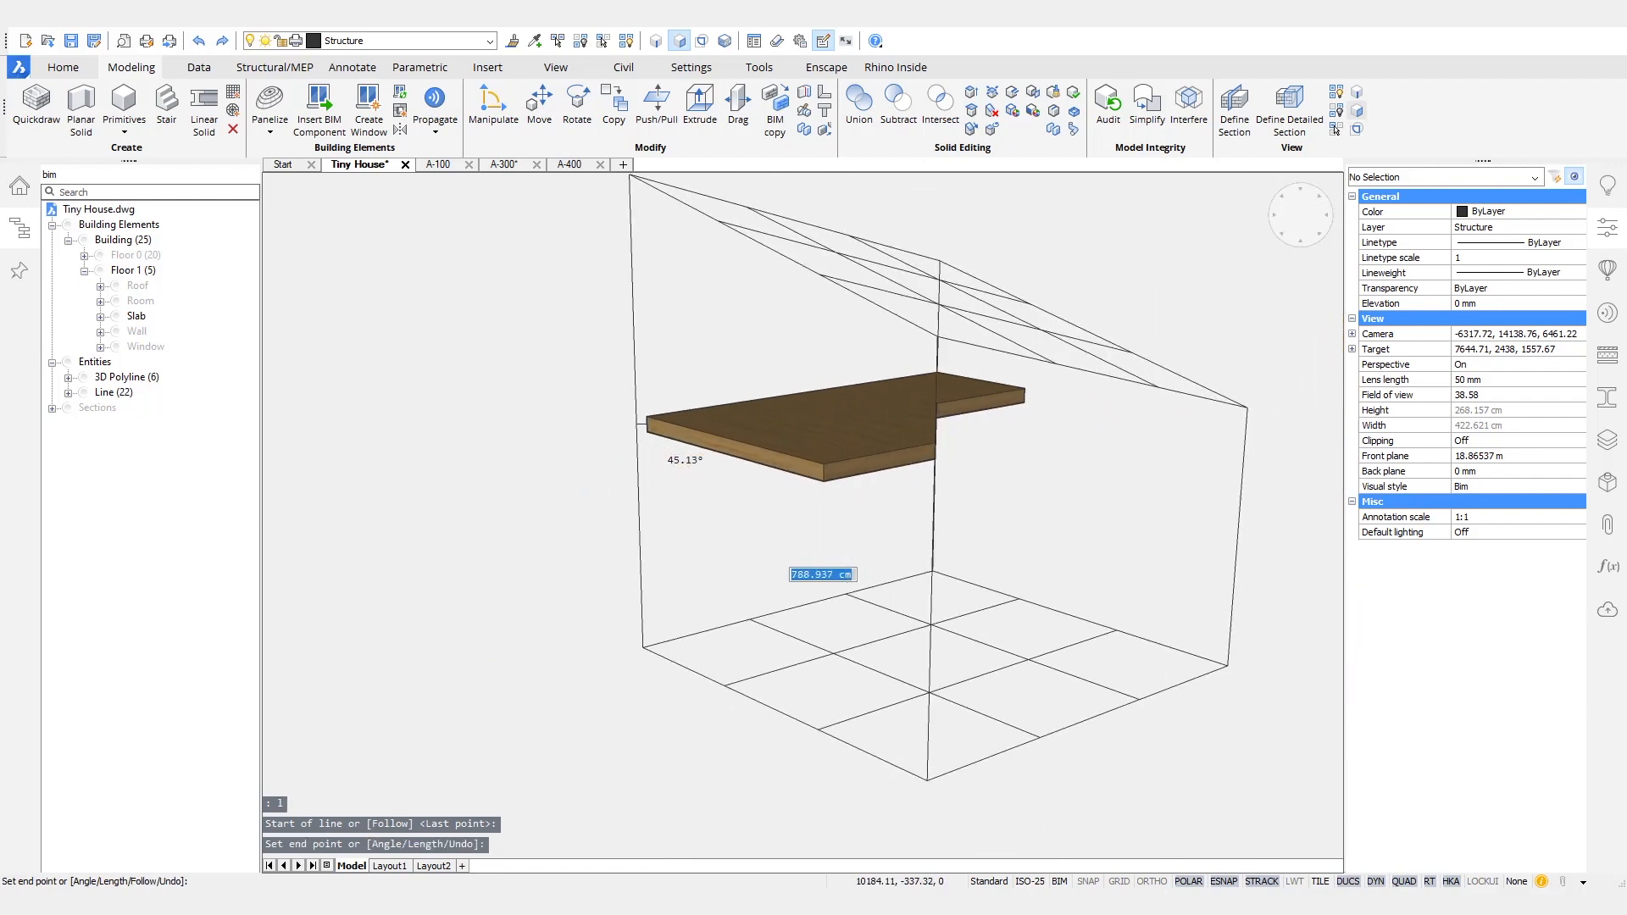
- Continue the lines around all four corner verticals into a closed loop at slab mid-thickness, and delete the short starting segment at the slab
{"action": "middle_click_drag", "start_coordinate": [930, 556], "coordinate": [1010, 544], "text": "shift"}
{"action": "left_click", "coordinate": [1033, 505]}
{"action": "left_click", "coordinate": [1179, 415]}
{"action": "middle_click_drag", "start_coordinate": [829, 346], "coordinate": [624, 426], "text": "shift"}
{"action": "left_click", "coordinate": [577, 425]}
{"action": "middle_click_drag", "start_coordinate": [749, 511], "coordinate": [1195, 482], "text": "shift"}
{"action": "left_click", "coordinate": [1103, 471]}
{"action": "key", "text": "Return"}
{"action": "left_click_drag", "start_coordinate": [1079, 431], "coordinate": [1173, 488]}
{"action": "key", "text": "Delete"}
- Trace the slab's angled cut-out edge at mid-thickness with three lines, ending on the perimeter loop at both ends
{"action": "middle_click_drag", "start_coordinate": [1144, 495], "coordinate": [619, 508], "text": "shift"}
{"action": "middle_click_drag", "start_coordinate": [1297, 433], "coordinate": [734, 660], "text": "shift"}
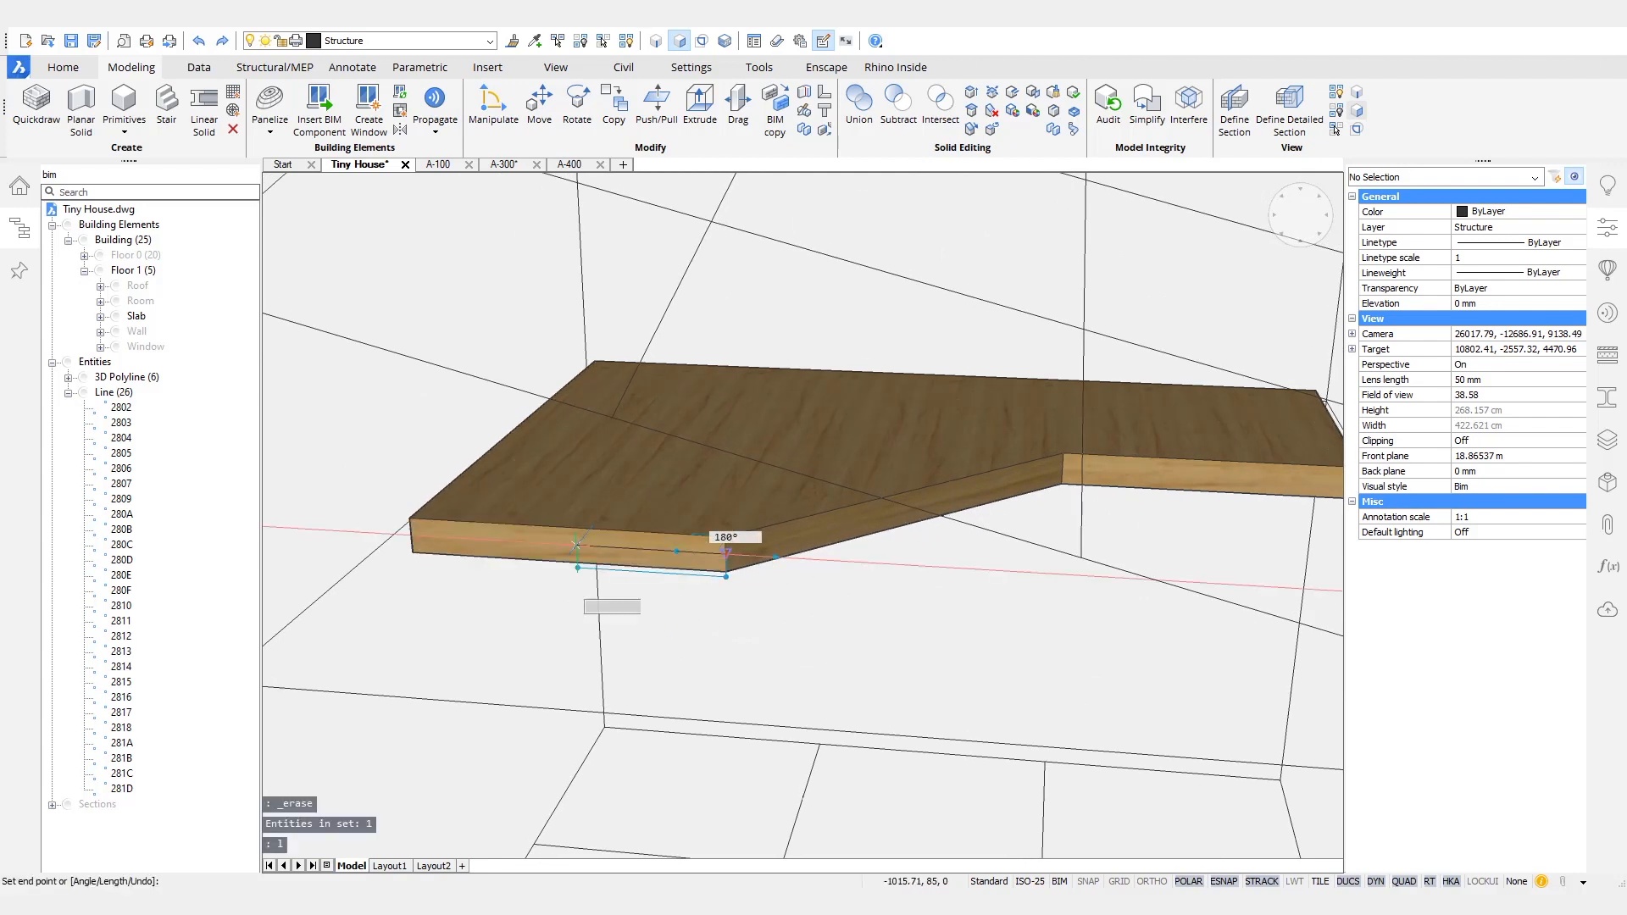
{"action": "left_click", "coordinate": [395, 534]}
{"action": "key", "text": "Return"}
{"action": "key", "text": "Return"}
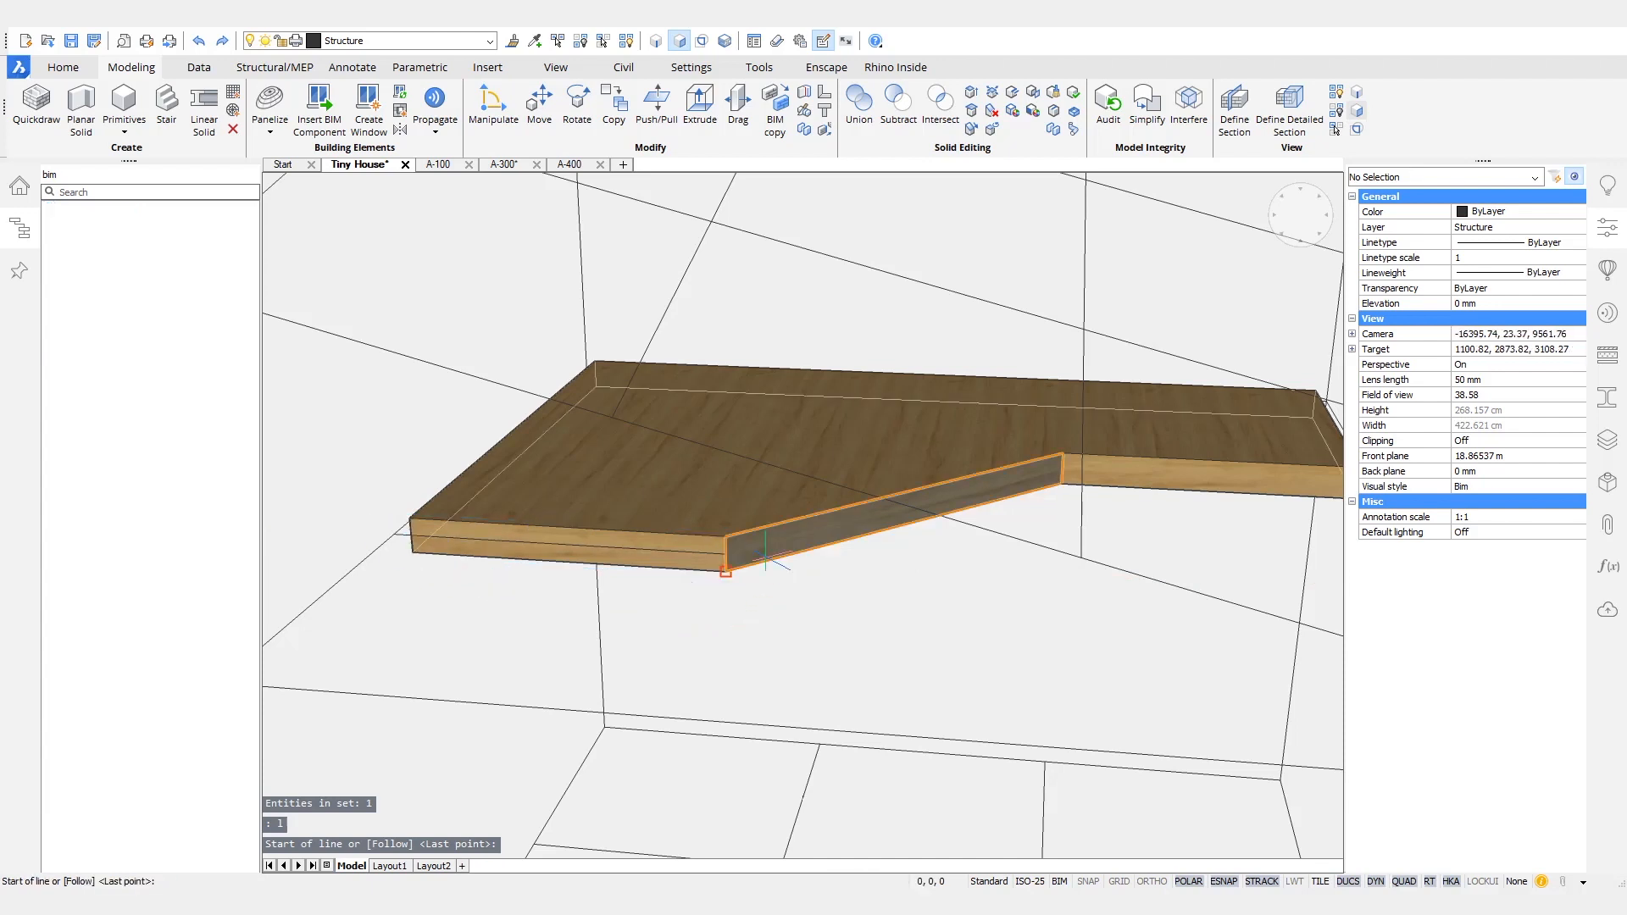
{"action": "left_click", "coordinate": [727, 552]}
{"action": "left_click", "coordinate": [1061, 469]}
{"action": "middle_click_drag", "start_coordinate": [1088, 485], "coordinate": [850, 480]}
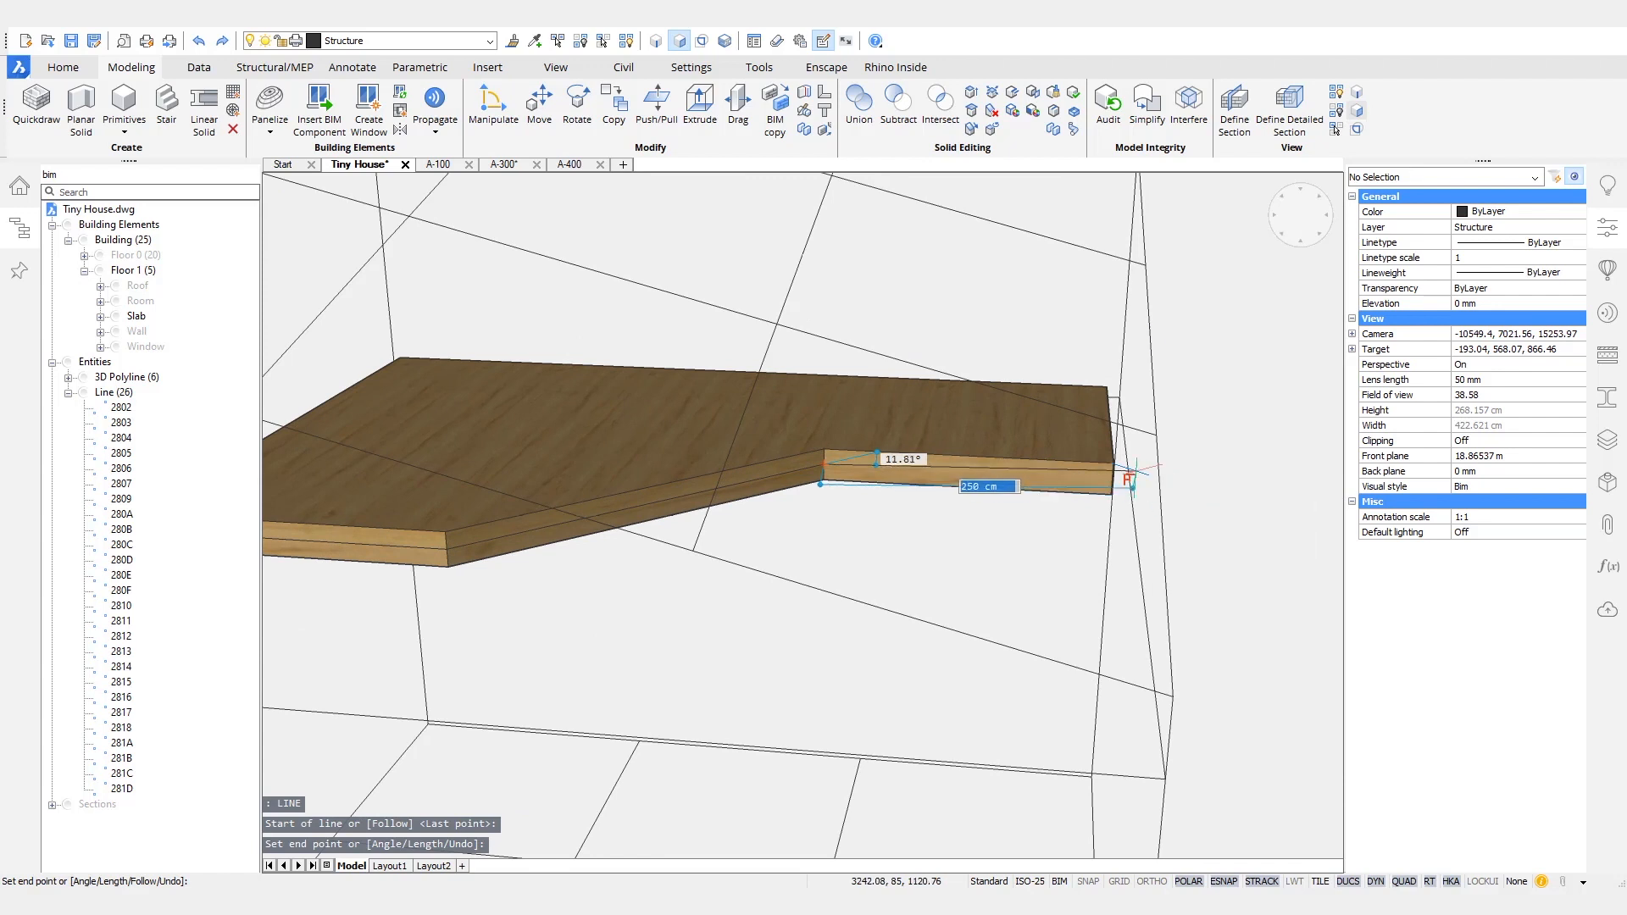
{"action": "left_click", "coordinate": [1130, 471]}
{"action": "key", "text": "Return"}
- Hide the Floor 1 slab to leave only the wireframe lines
{"action": "middle_click_drag", "start_coordinate": [1263, 533], "coordinate": [1415, 509], "text": "shift"}
{"action": "middle_click_drag", "start_coordinate": [644, 526], "coordinate": [981, 603], "text": "shift"}
{"action": "left_click", "coordinate": [982, 603]}
{"action": "left_click", "coordinate": [919, 620]}
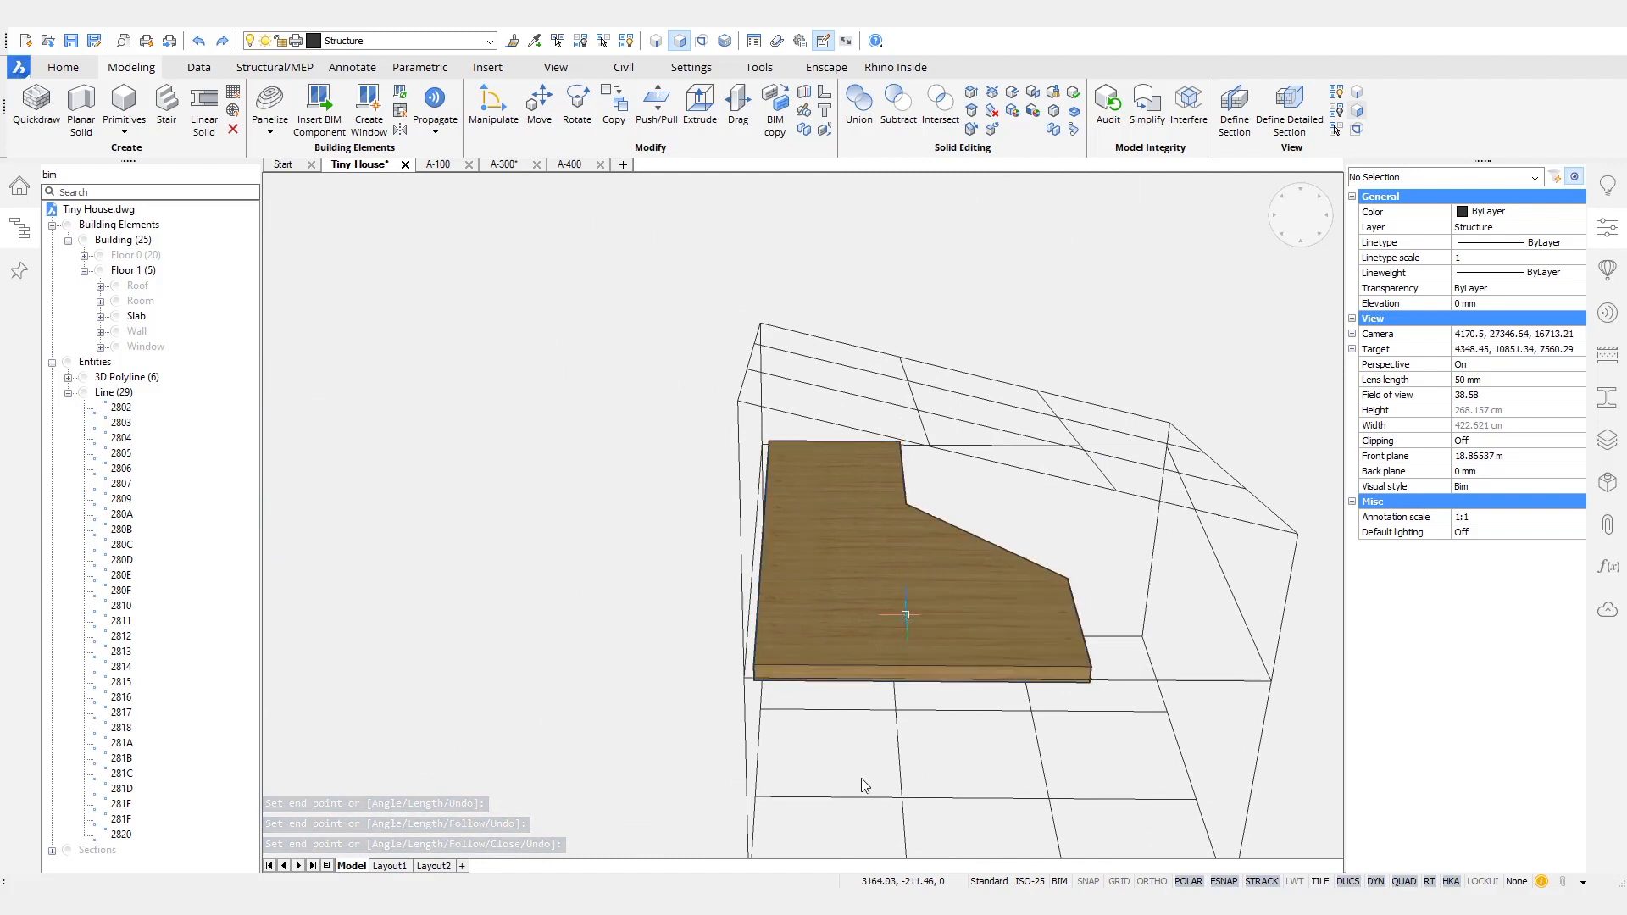
{"action": "scroll", "coordinate": [936, 533], "scroll_direction": "up", "scroll_amount": 6}
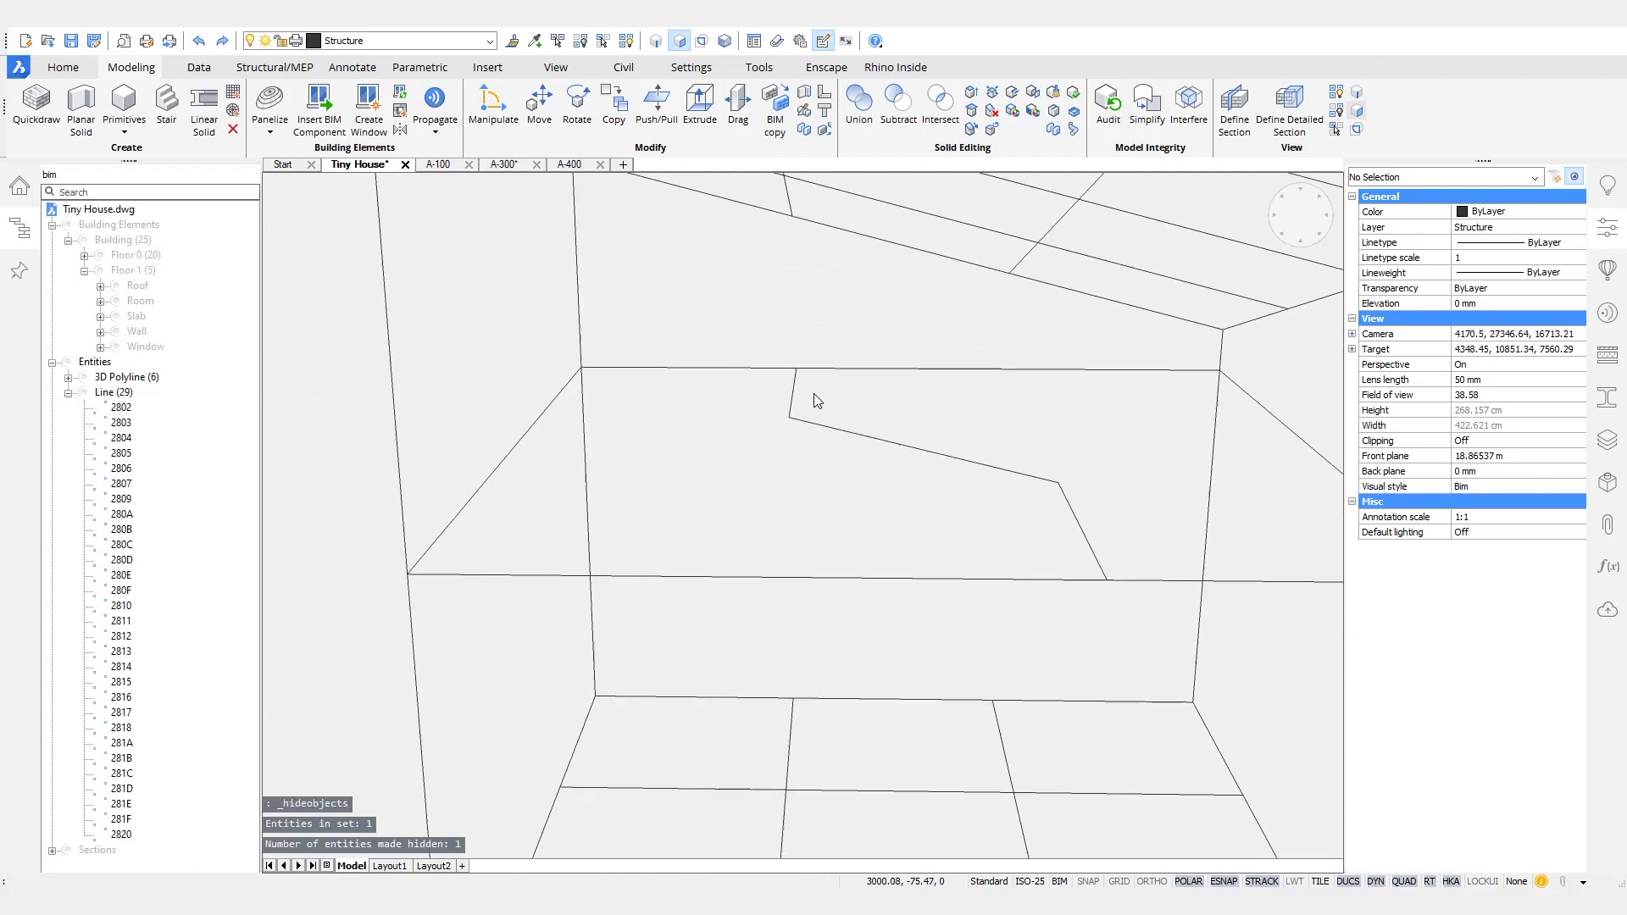
{"action": "left_click_drag", "start_coordinate": [744, 343], "coordinate": [1117, 597]}
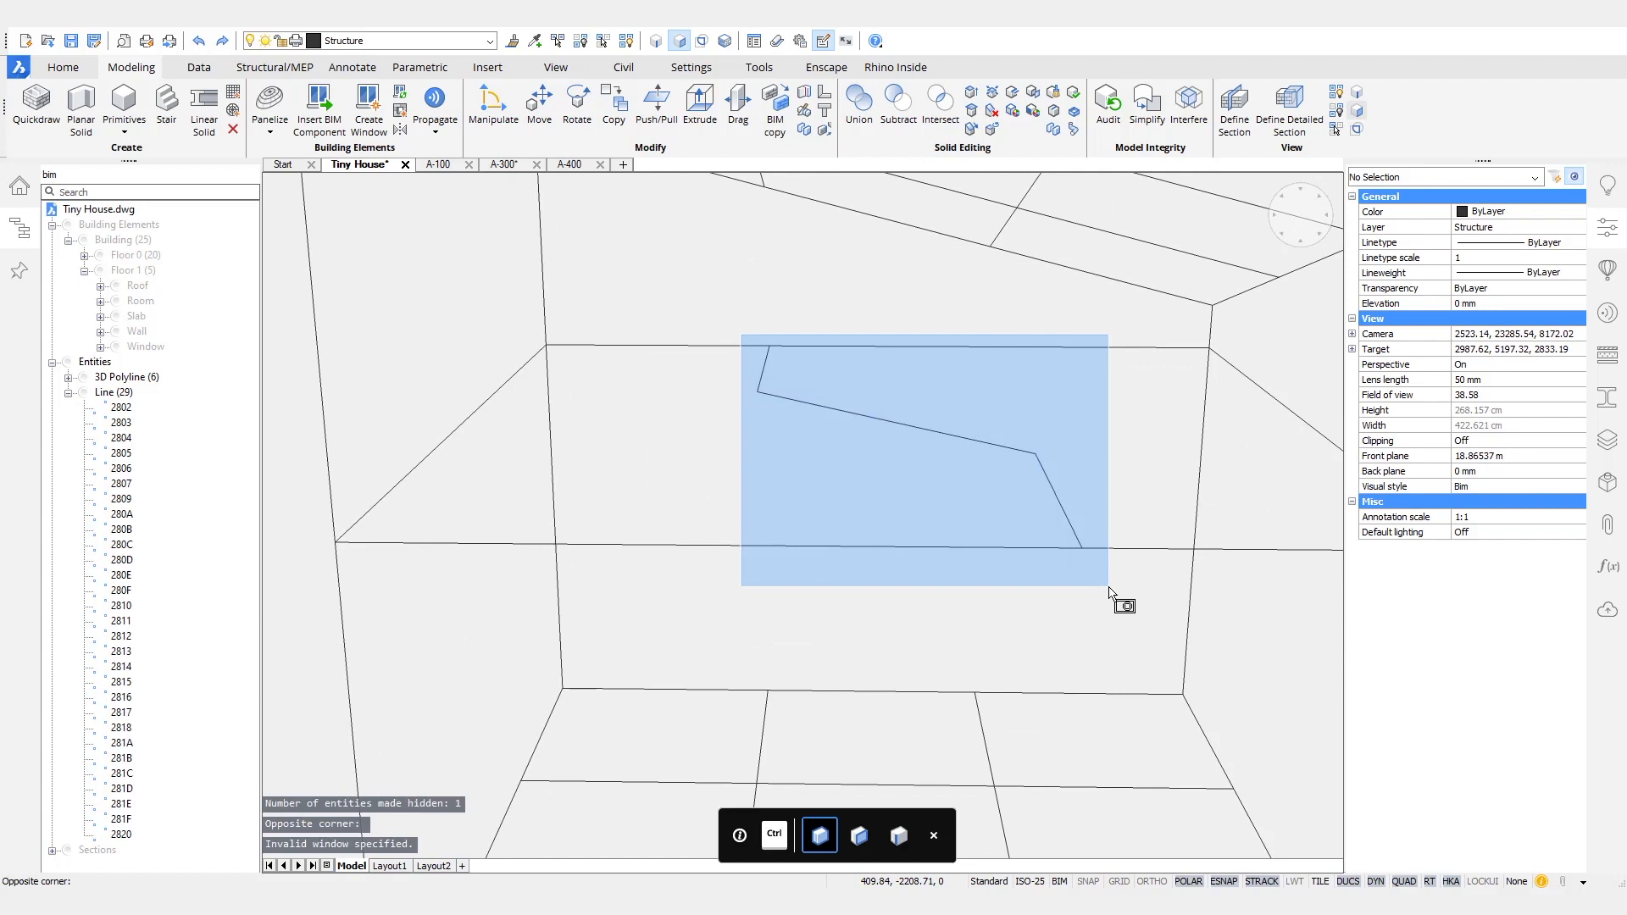
{"action": "right_click", "coordinate": [1109, 586]}
{"action": "mouse_move", "coordinate": [1131, 627]}
{"action": "mouse_move", "coordinate": [1215, 650]}
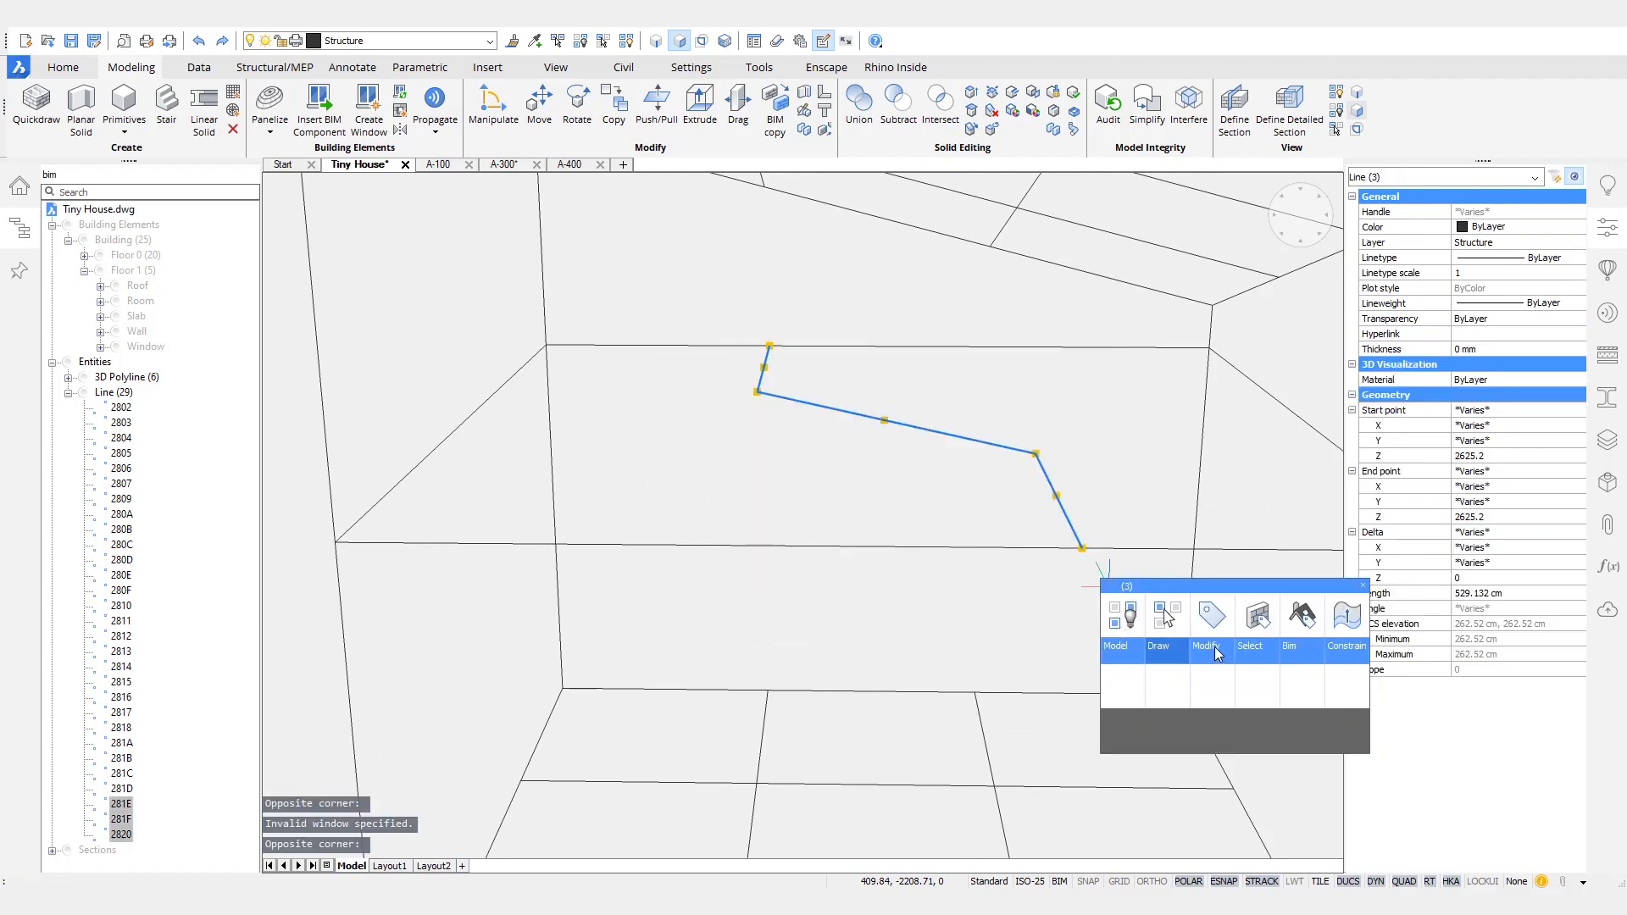
{"action": "left_click", "coordinate": [1126, 695]}
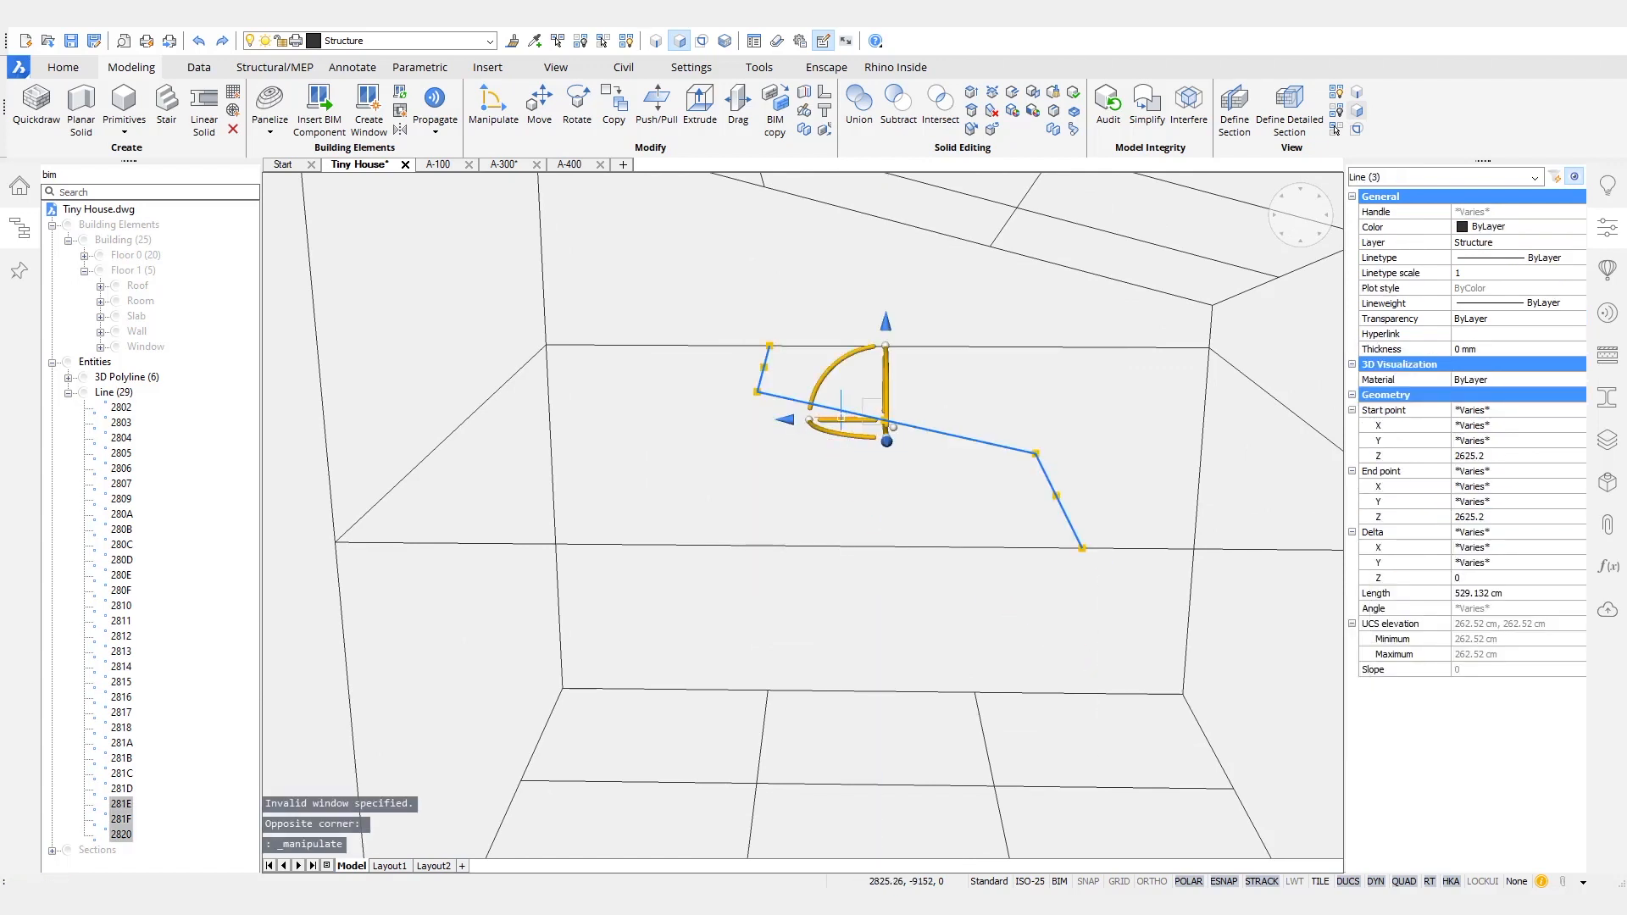
{"action": "left_click", "coordinate": [844, 419]}
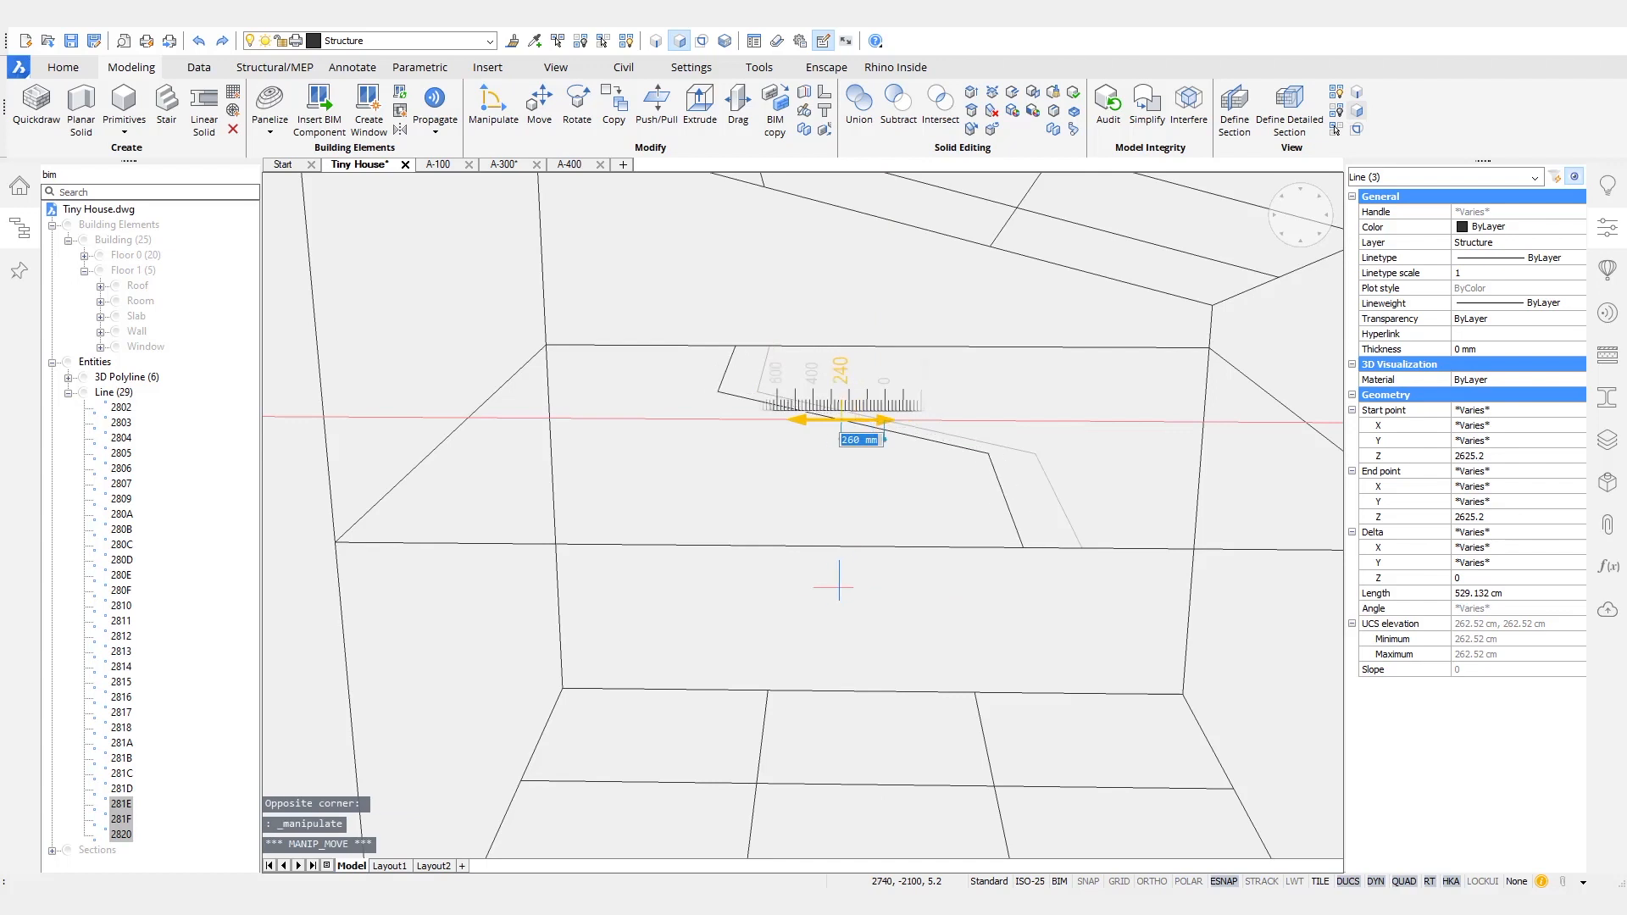
{"action": "key", "text": "Escape"}
{"action": "key", "text": "Escape"}
- Draw a line from each end of the diagonal cut-out edge across to the perimeter line on the slab's full-width side
{"action": "middle_click_drag", "start_coordinate": [846, 625], "coordinate": [837, 663], "text": "shift"}
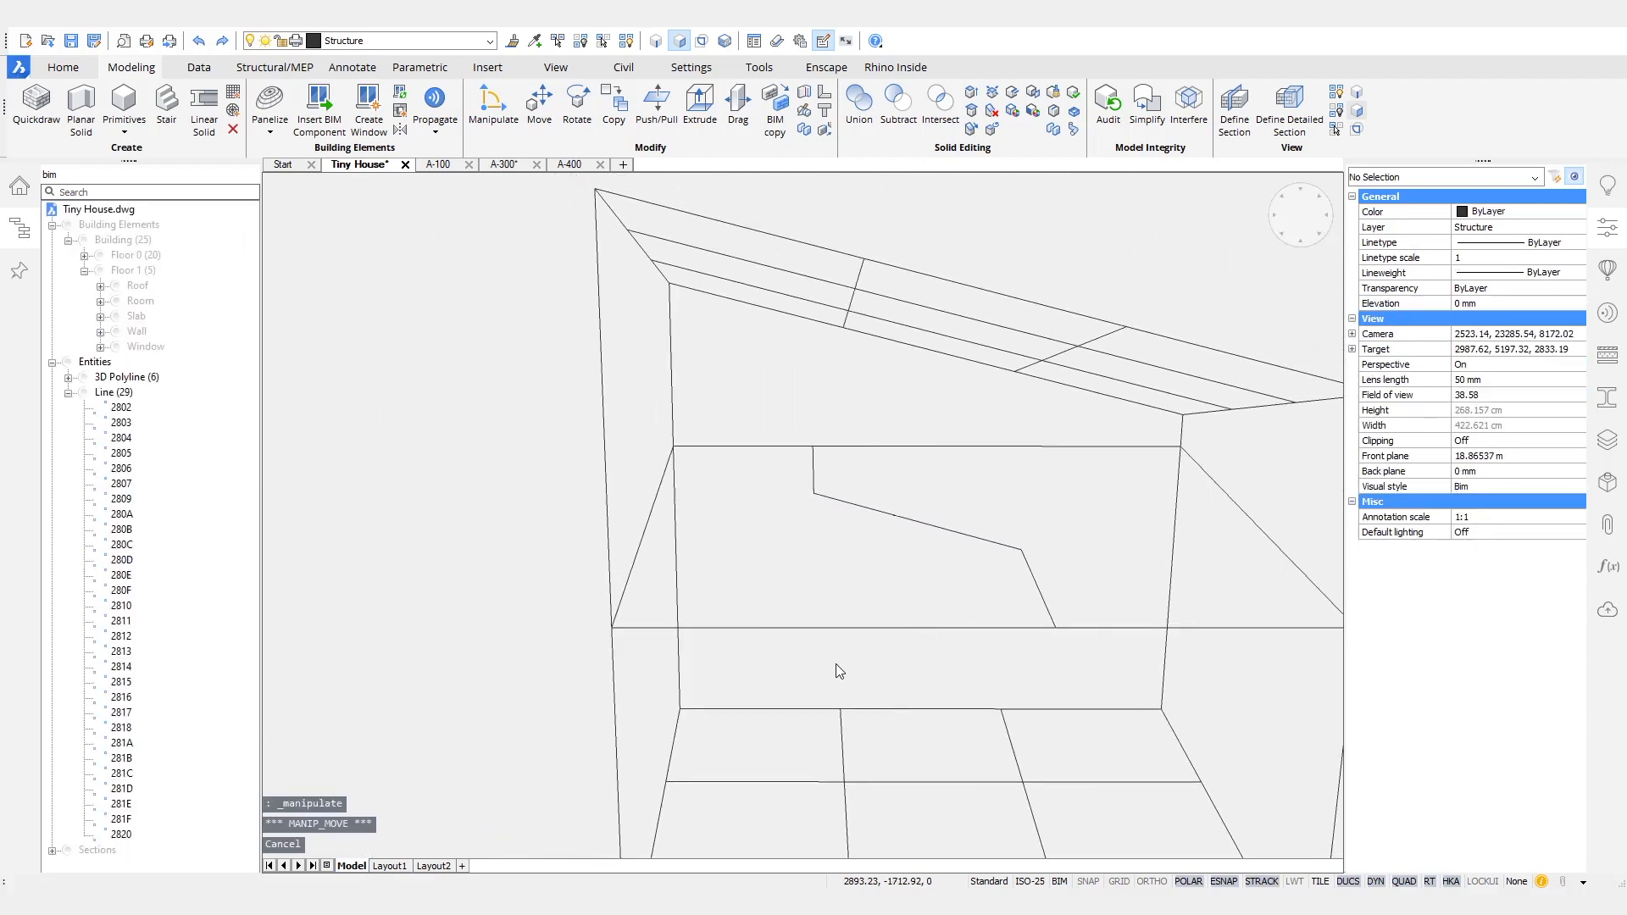
{"action": "left_click", "coordinate": [813, 492]}
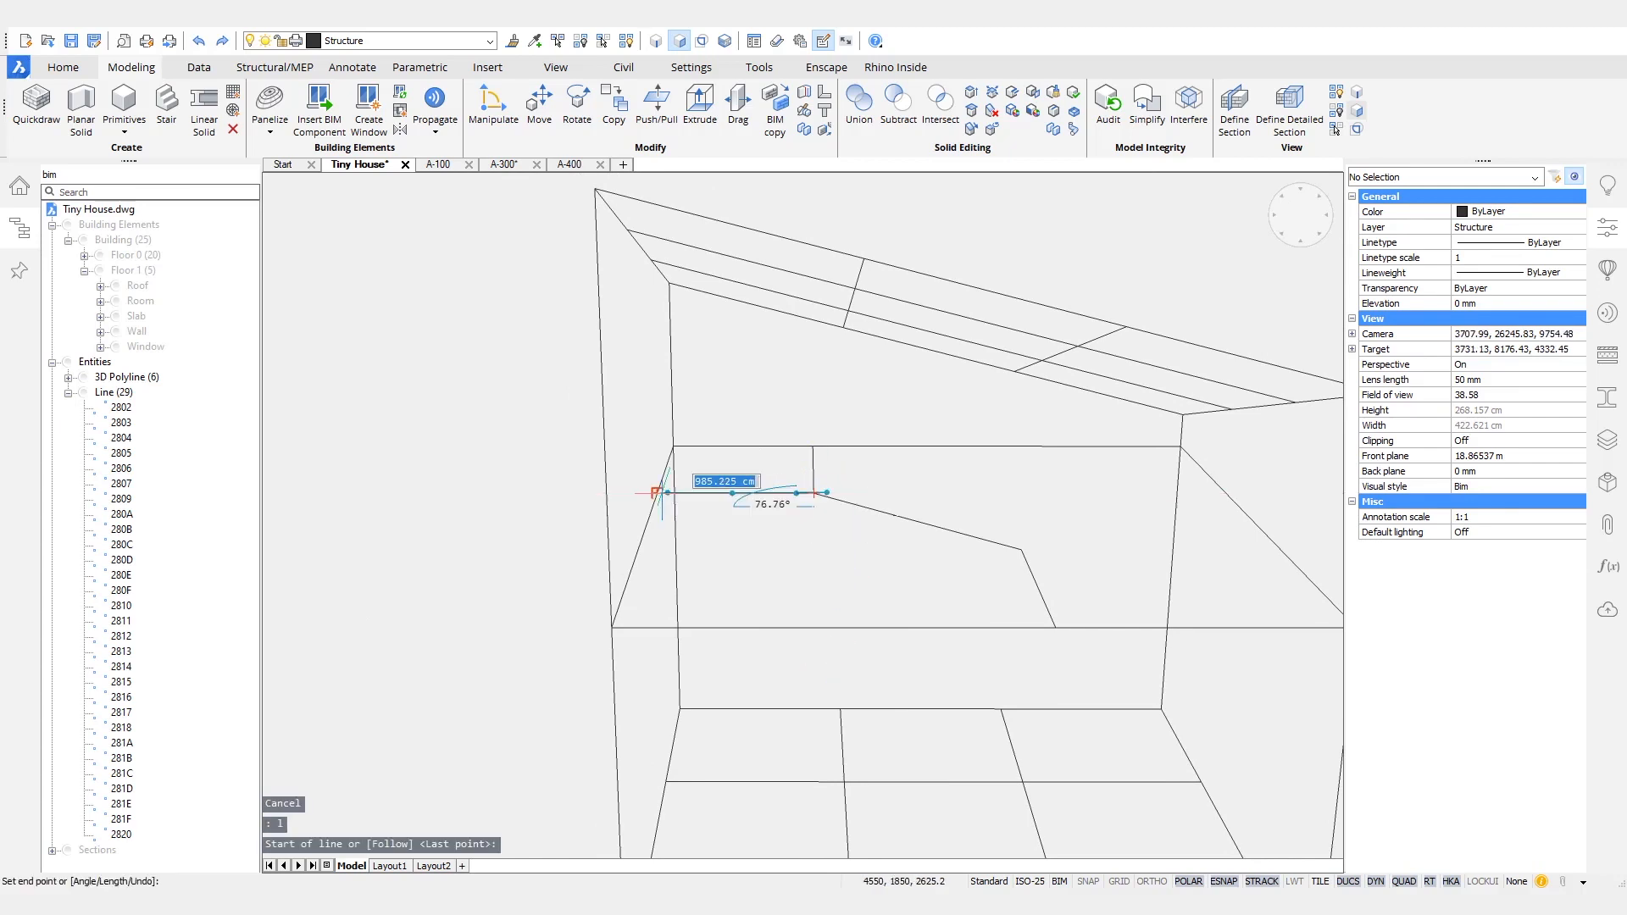
{"action": "key", "text": "Return"}
{"action": "middle_click_drag", "start_coordinate": [990, 469], "coordinate": [990, 469], "text": "shift"}
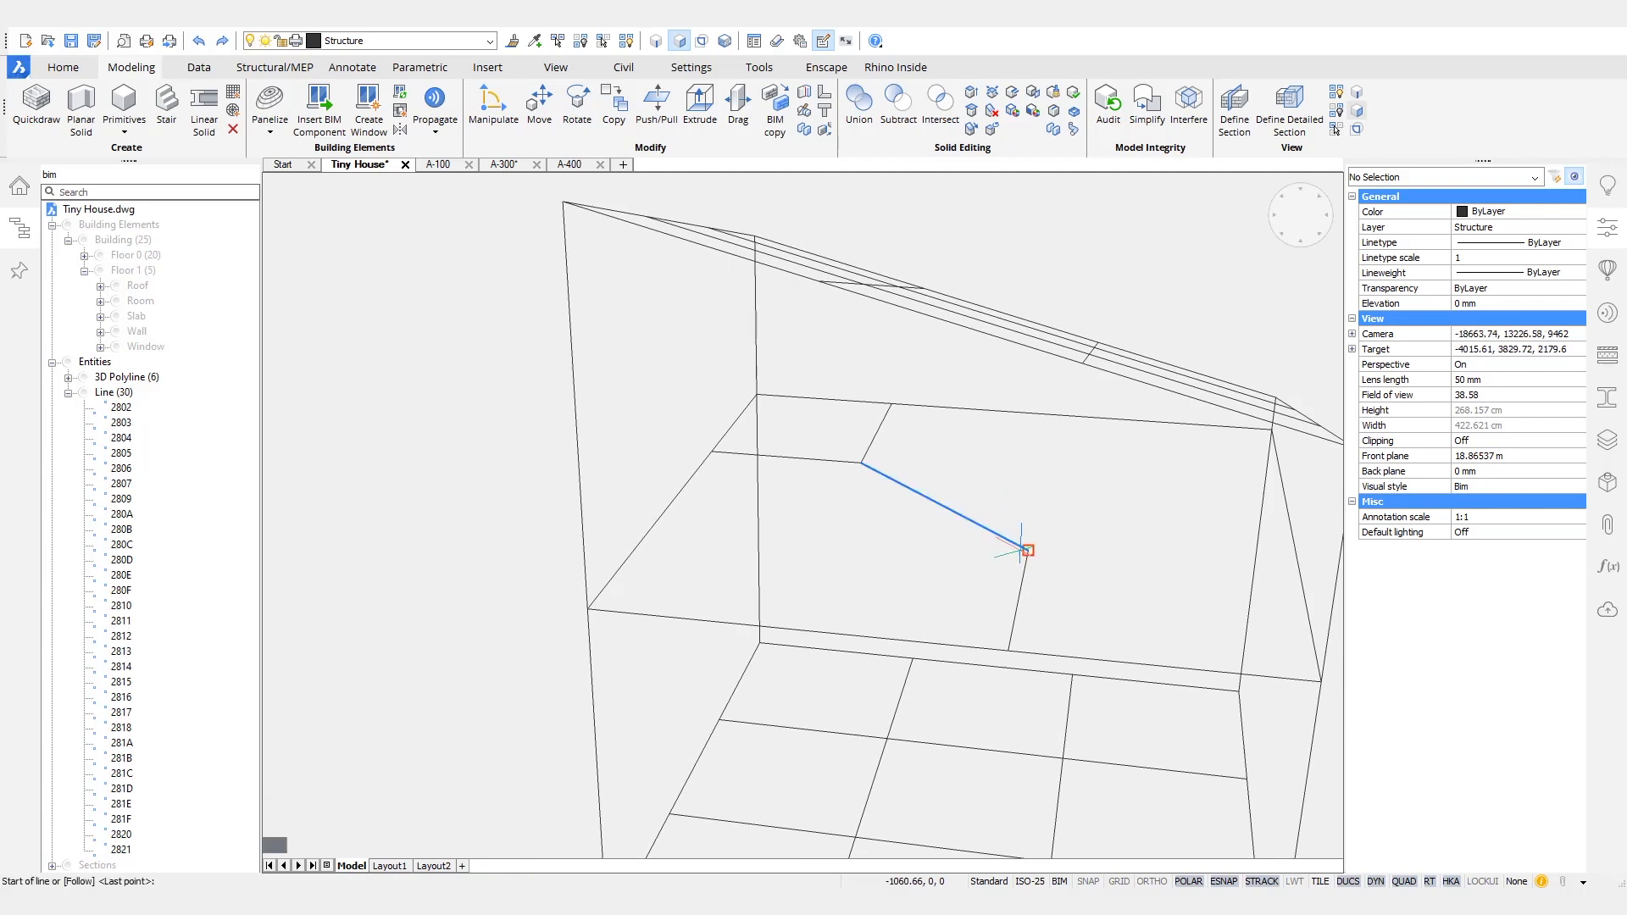
{"action": "type", "text": "1"}
{"action": "left_click", "coordinate": [660, 519]}
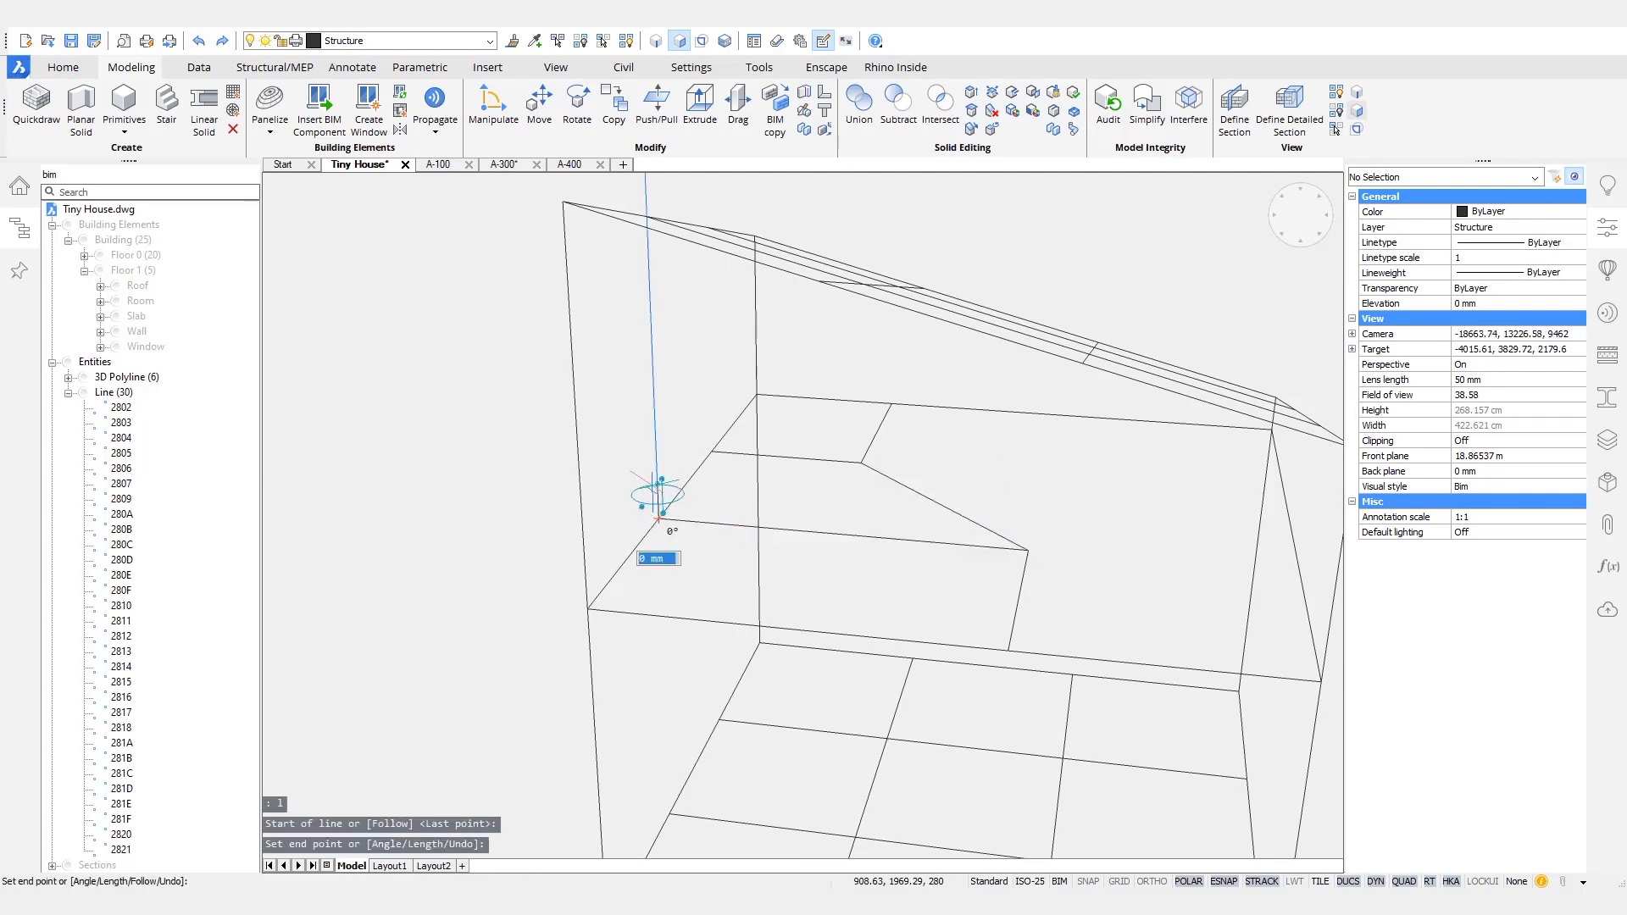
{"action": "key", "text": "Return"}
{"action": "left_click", "coordinate": [871, 453]}
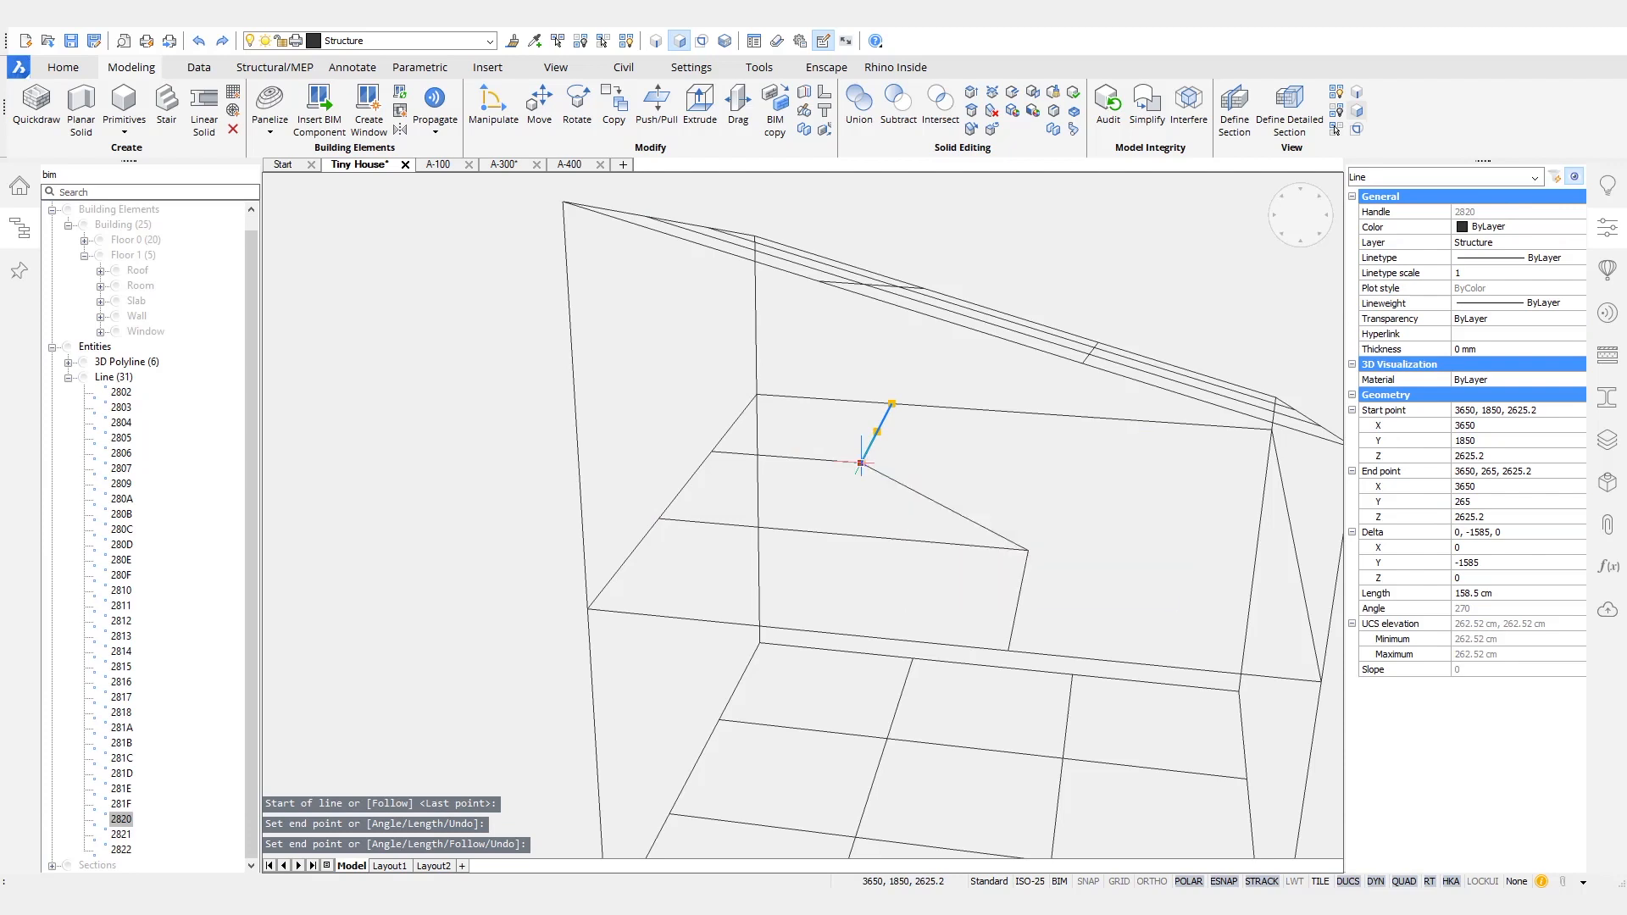
{"action": "left_click", "coordinate": [860, 463]}
{"action": "key", "text": "Escape"}
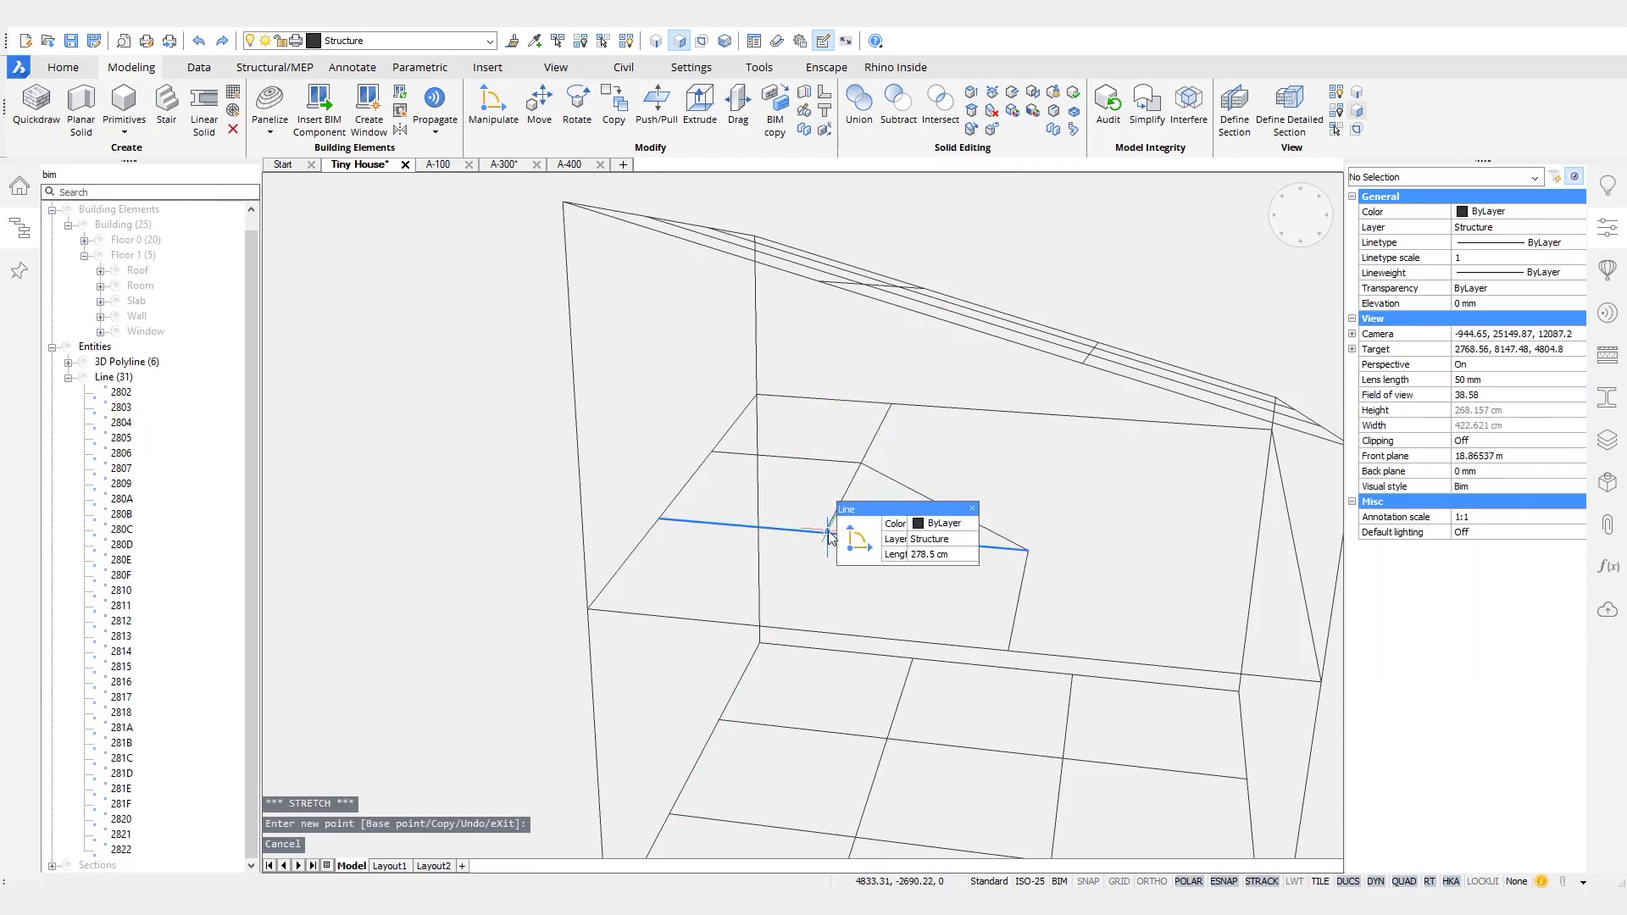
- Draw a line on the mezzanine from the midway point of the longer cross line to the perimeter line, and save the drawing
{"action": "type", "text": "l"}
{"action": "key", "text": "Return"}
{"action": "left_click", "coordinate": [827, 532]}
{"action": "left_click", "coordinate": [777, 629]}
{"action": "key", "text": "Return"}
{"action": "middle_click_drag", "start_coordinate": [974, 597], "coordinate": [1095, 668], "text": "shift"}
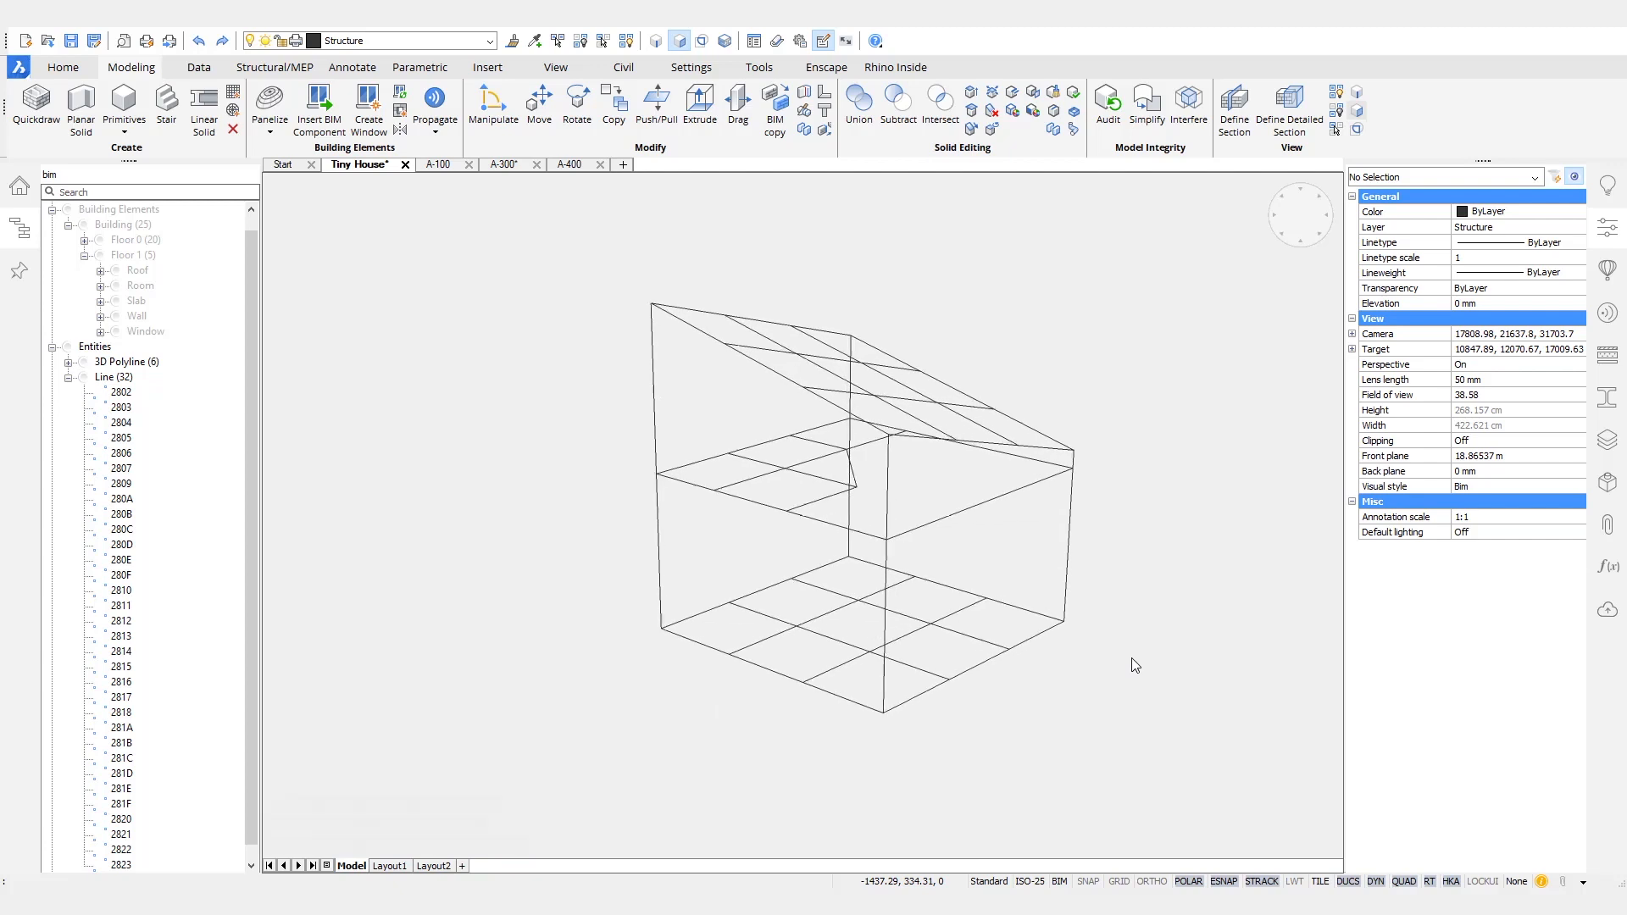
{"action": "key", "text": "ctrl+s"}
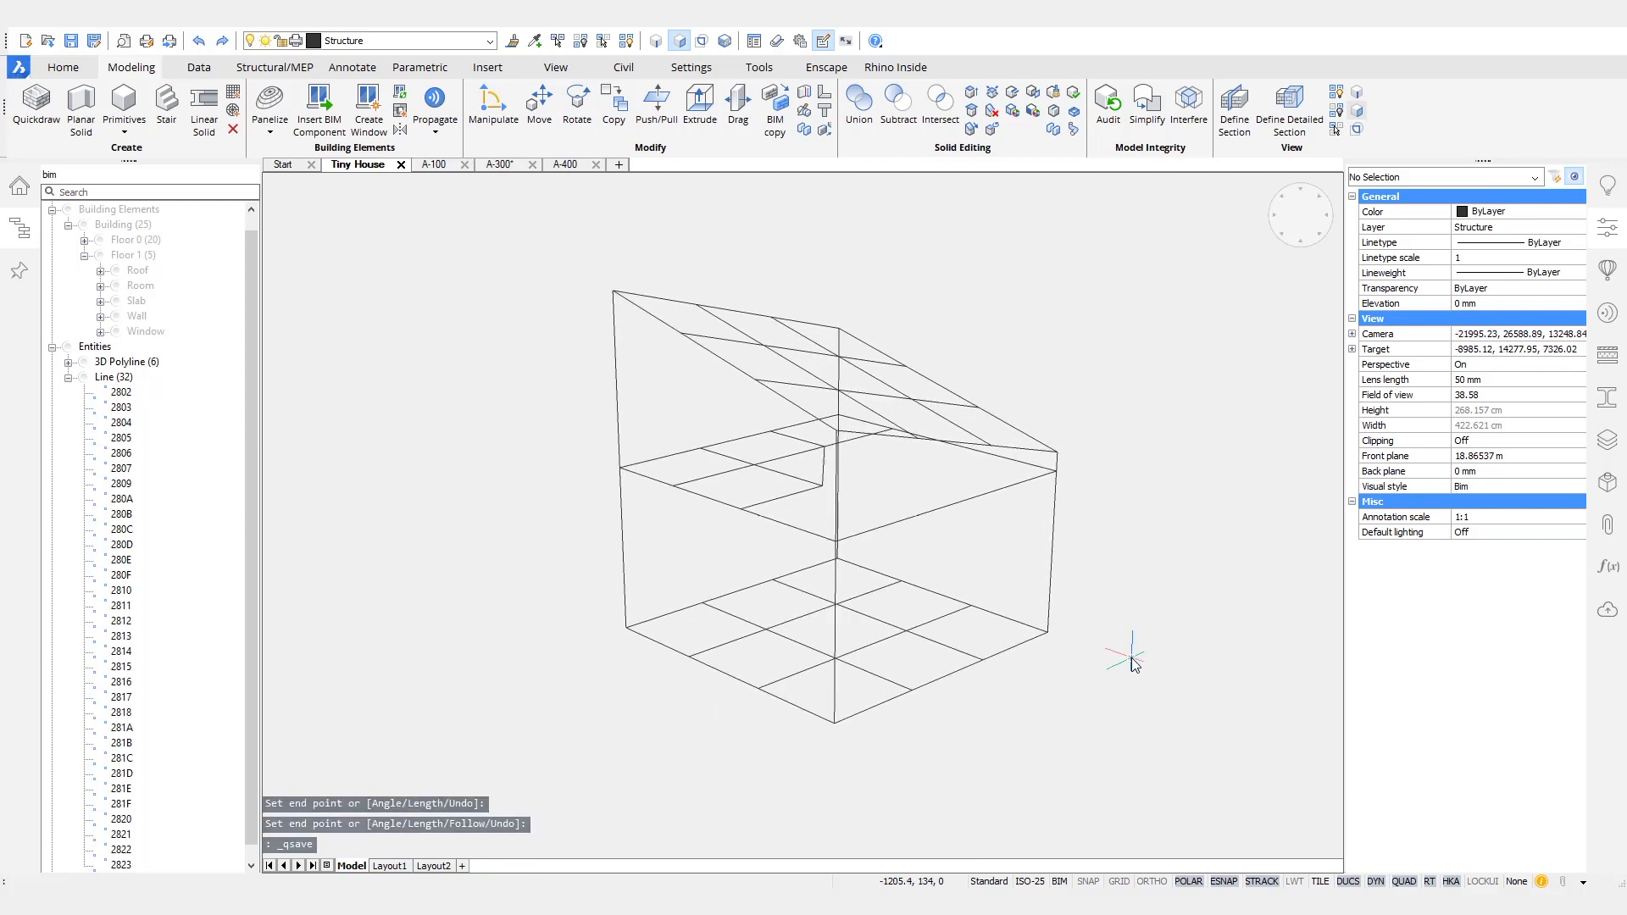
- Apply the EURO structural steel hollow profile EURO SHS 140x140(10.0) to all floor grid, corner and mezzanine lines
{"action": "left_click_drag", "start_coordinate": [1109, 695], "coordinate": [722, 558]}
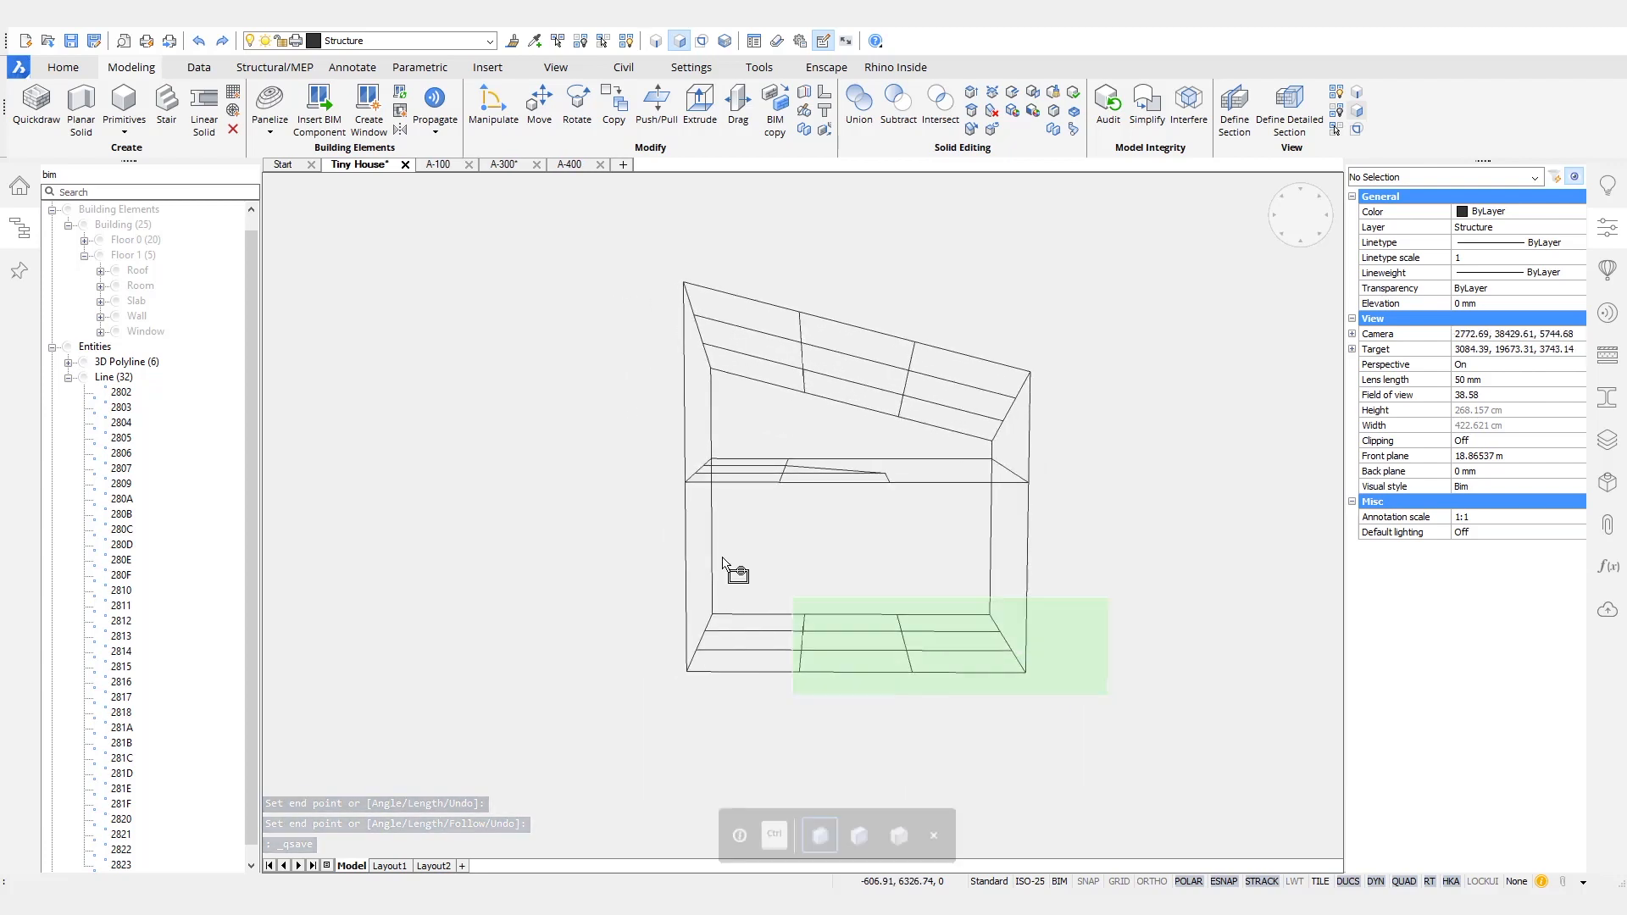
{"action": "left_click_drag", "start_coordinate": [596, 447], "coordinate": [598, 460]}
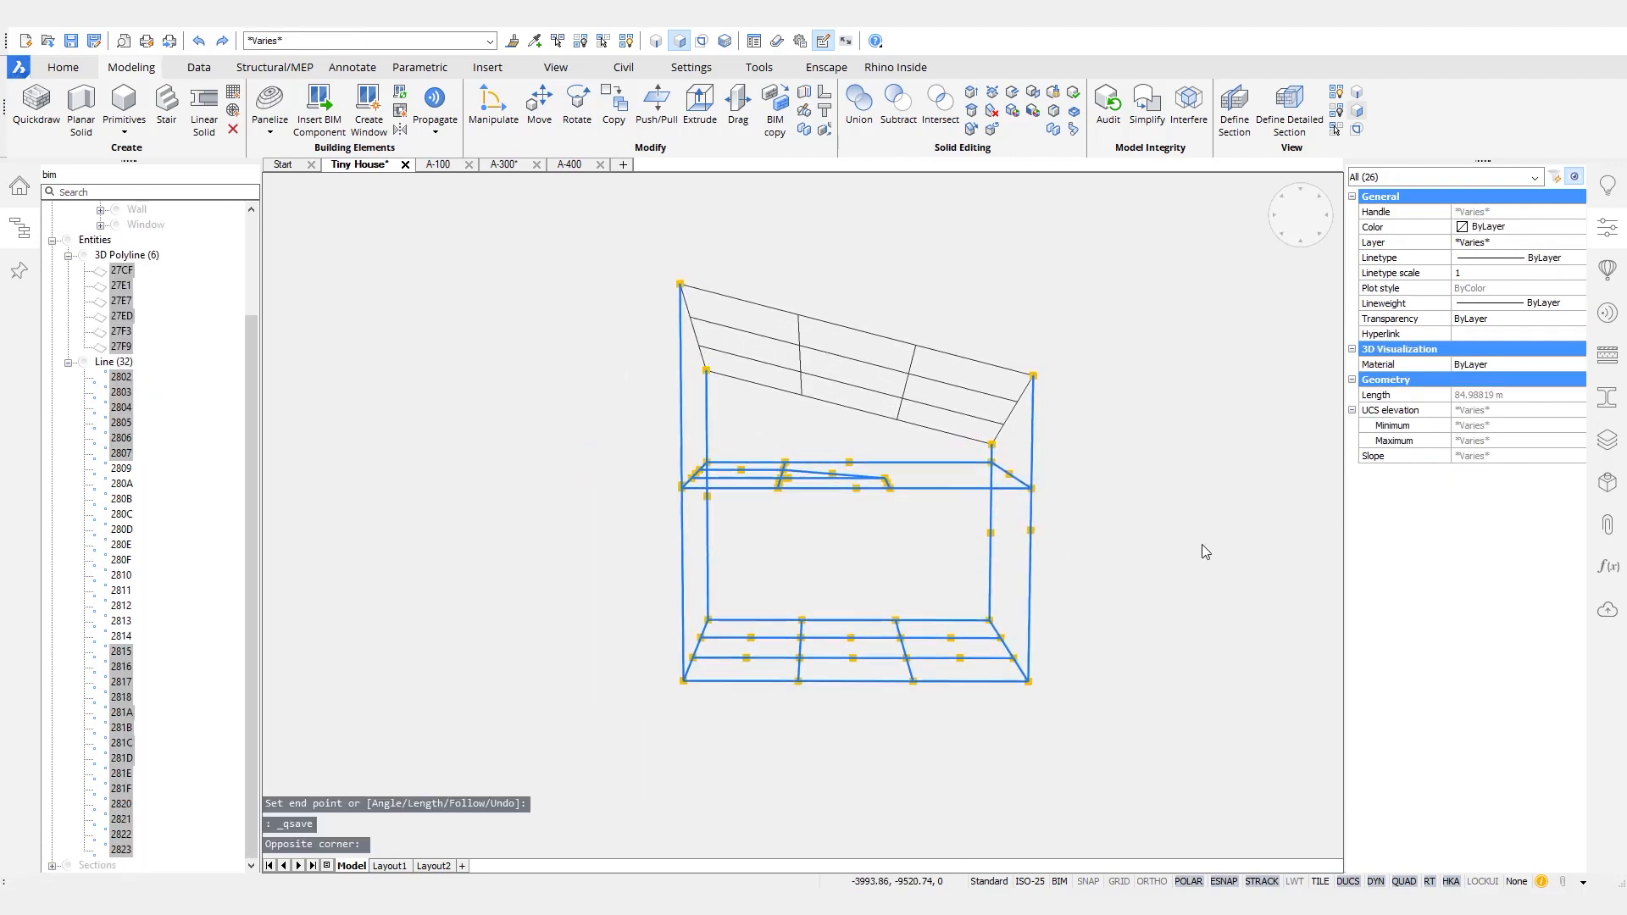
{"action": "scroll", "coordinate": [1186, 524], "scroll_direction": "up", "scroll_amount": 1}
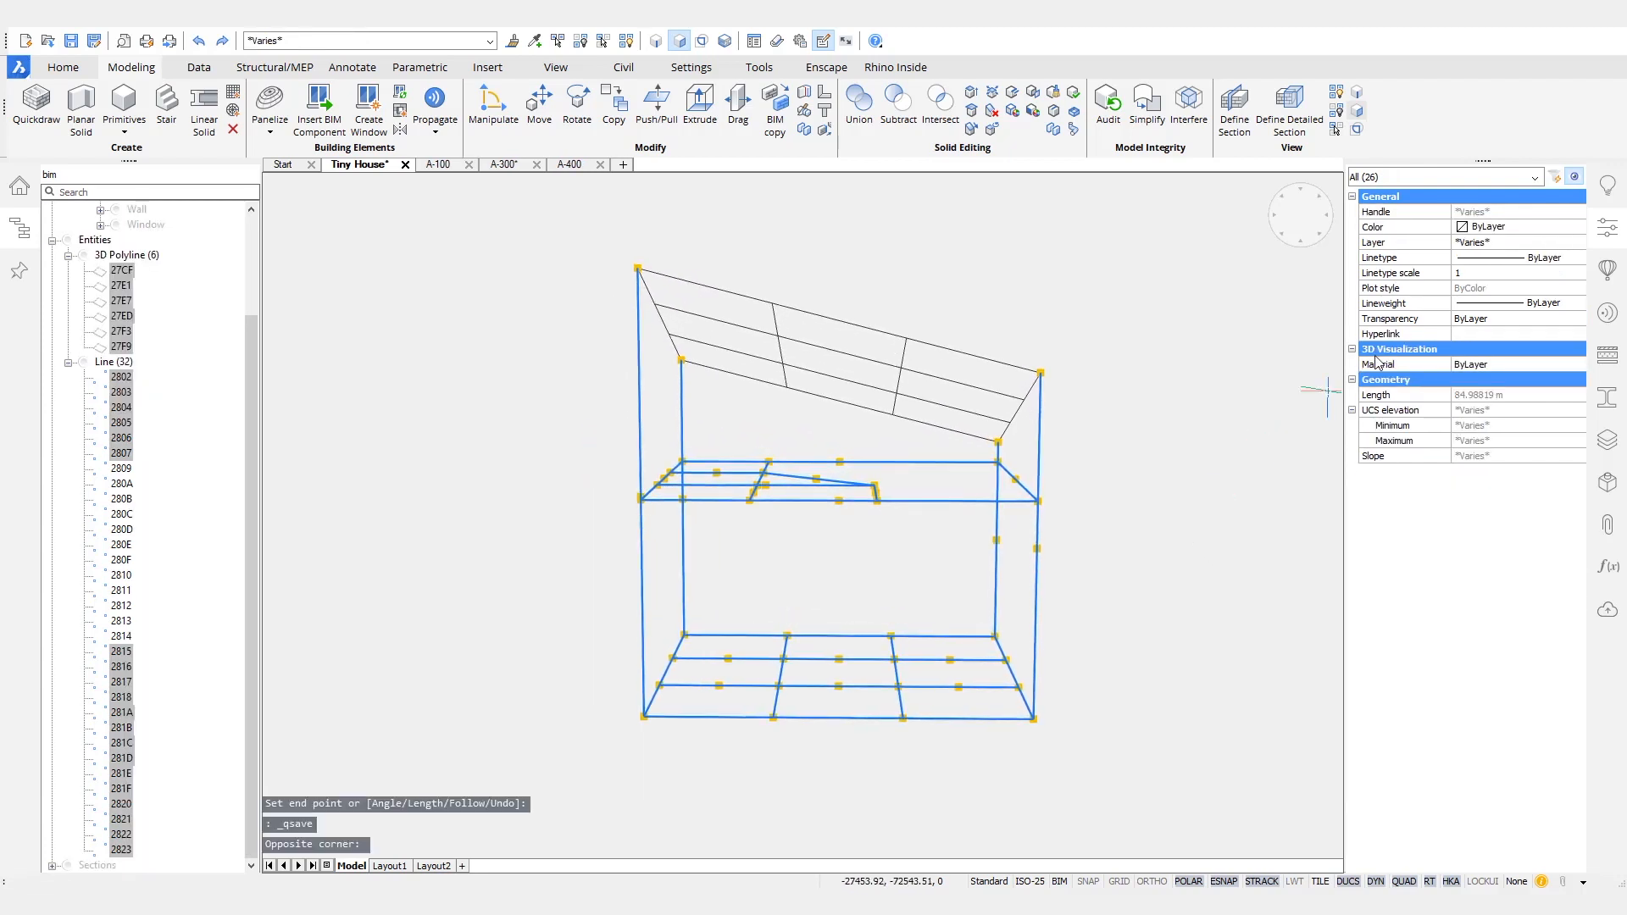
{"action": "left_click", "coordinate": [1604, 399]}
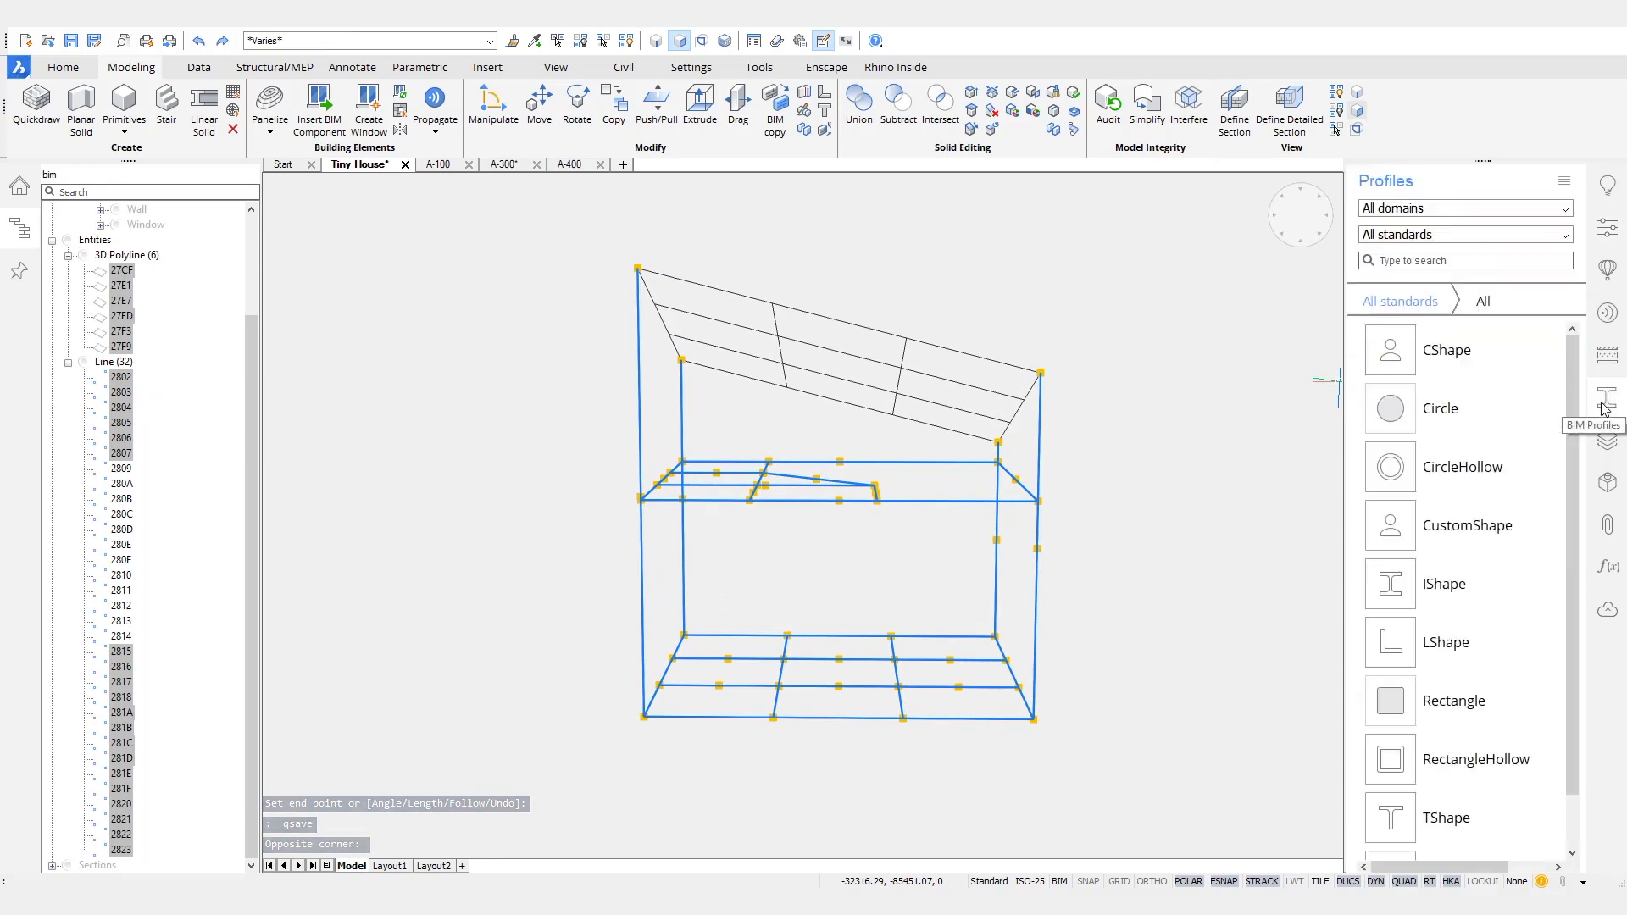
{"action": "left_click", "coordinate": [1559, 210]}
{"action": "left_click", "coordinate": [1432, 298]}
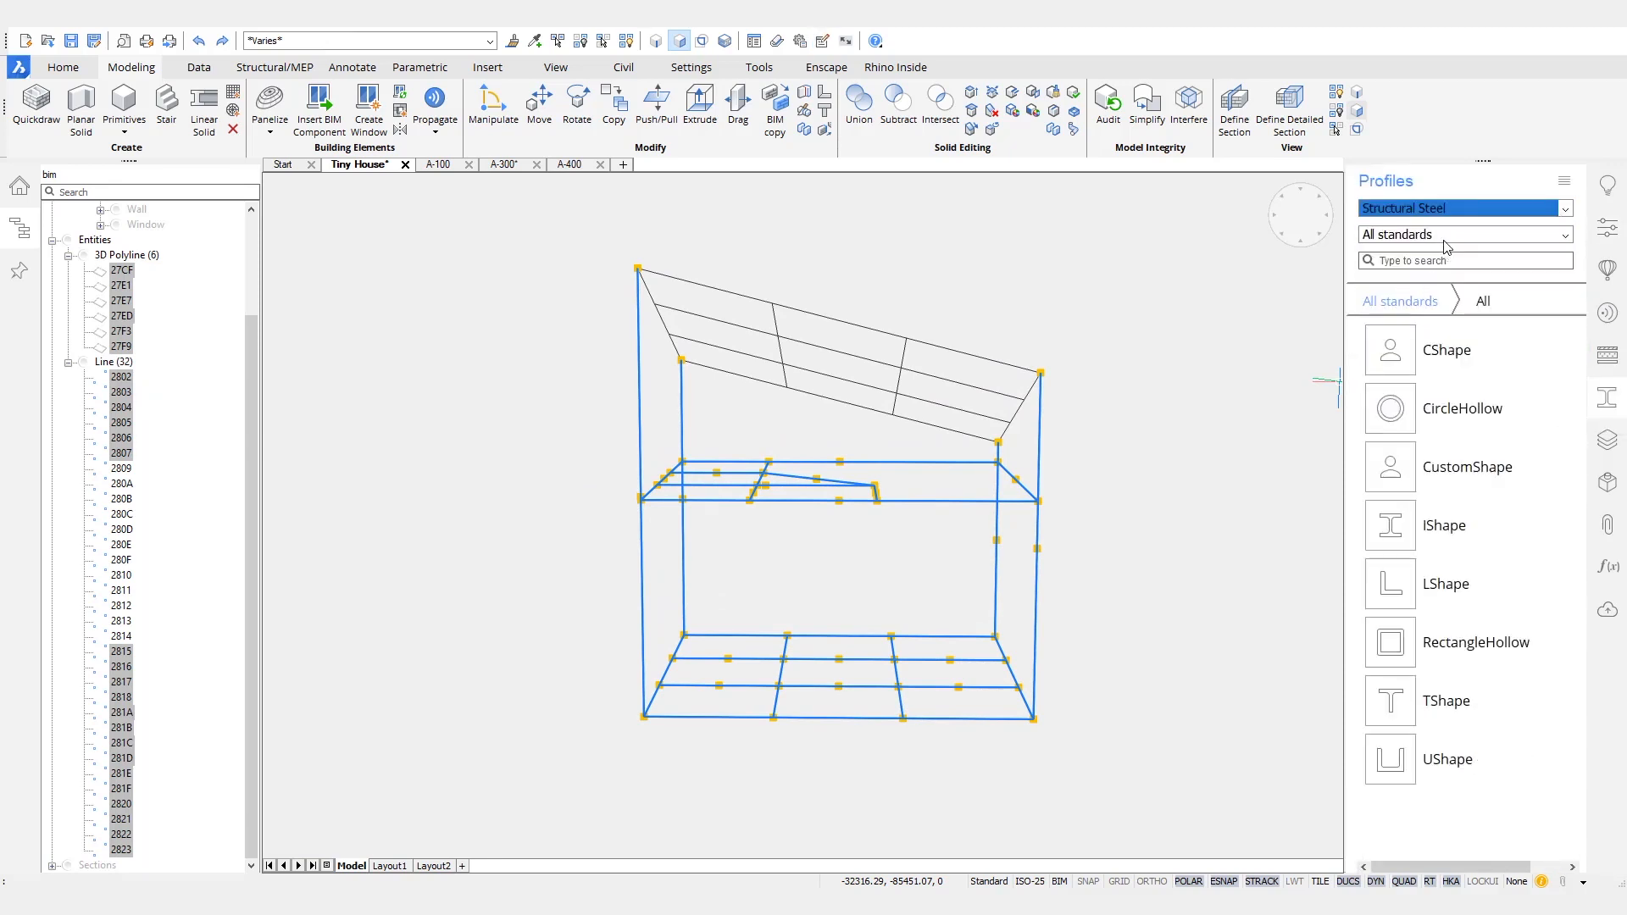
{"action": "left_click", "coordinate": [1445, 240]}
{"action": "left_click", "coordinate": [1491, 311]}
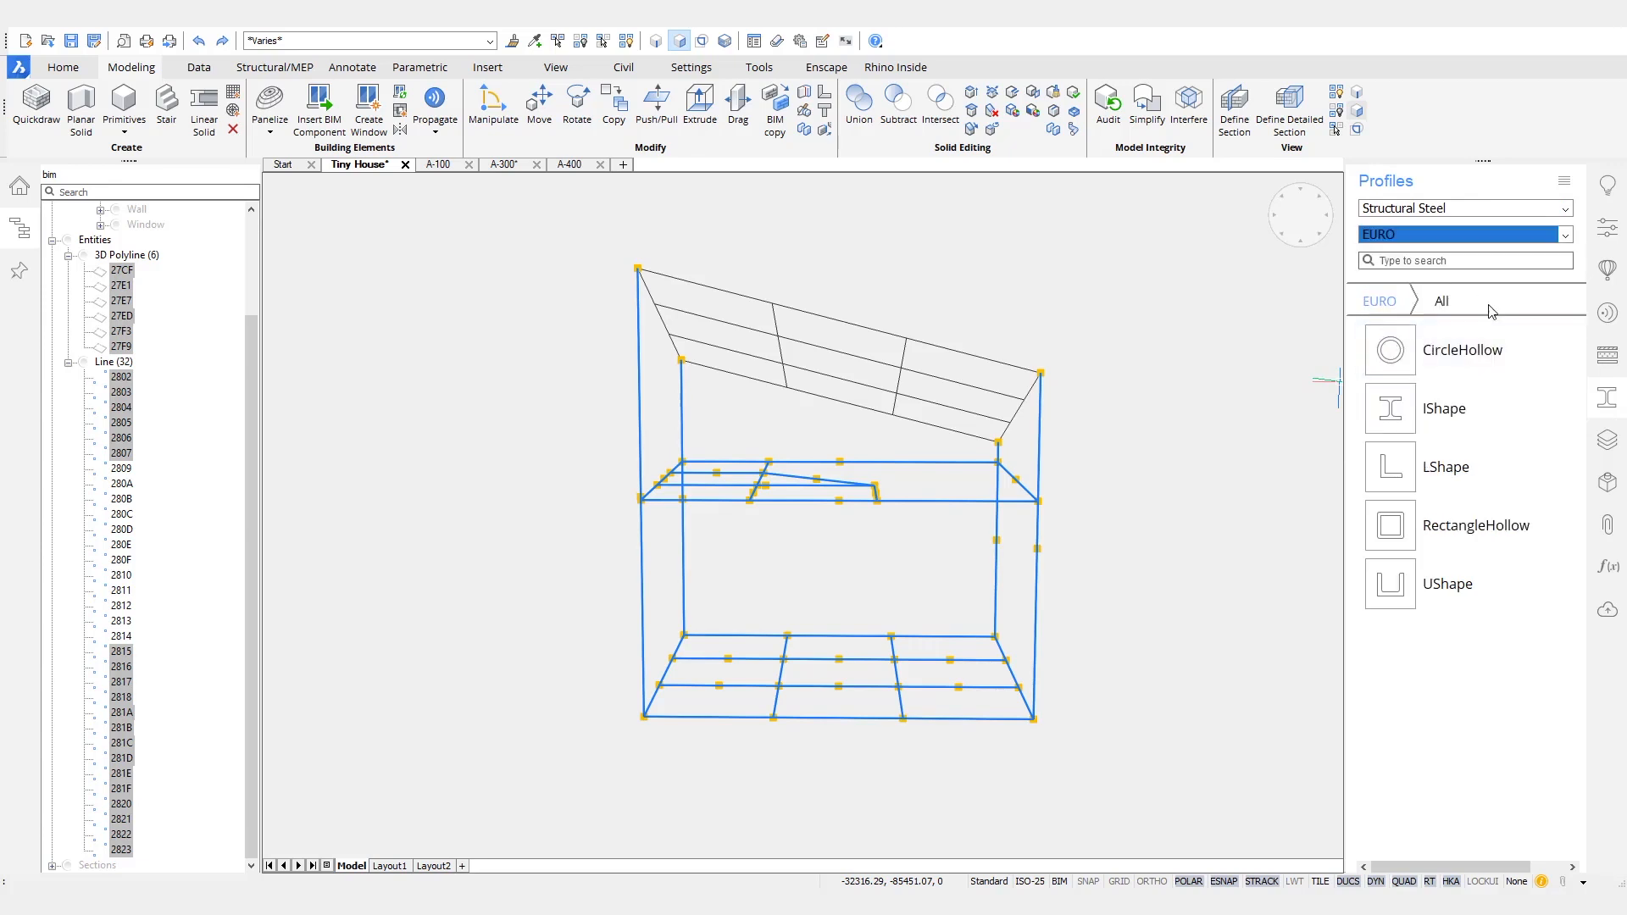
{"action": "left_click", "coordinate": [1452, 530]}
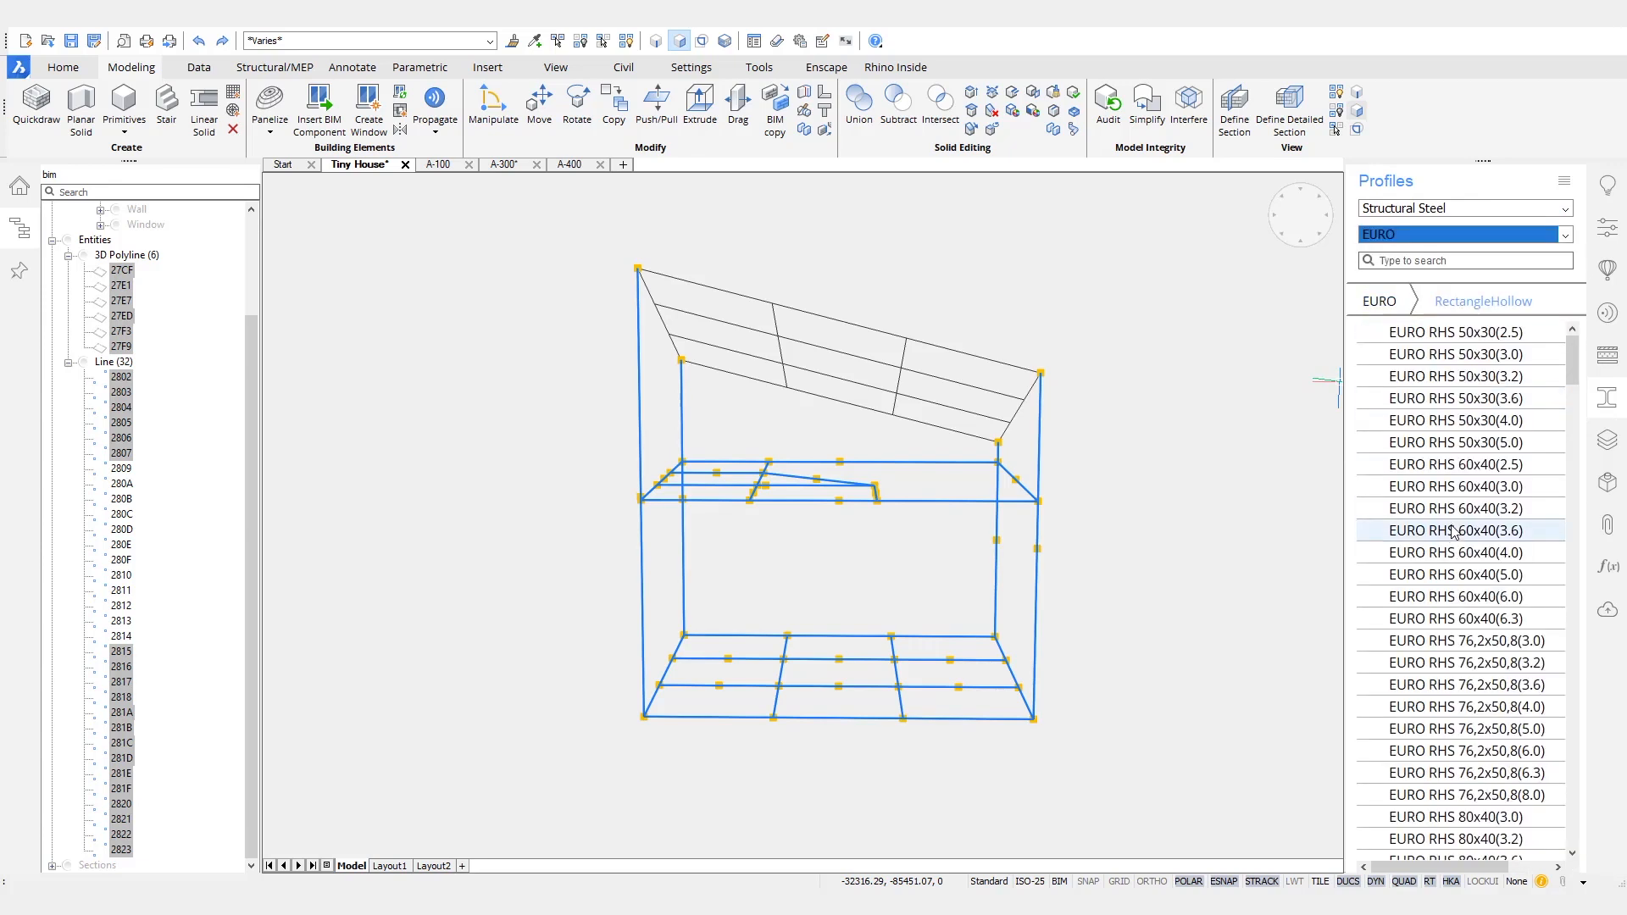
{"action": "scroll", "coordinate": [1453, 541], "scroll_direction": "down", "scroll_amount": 20}
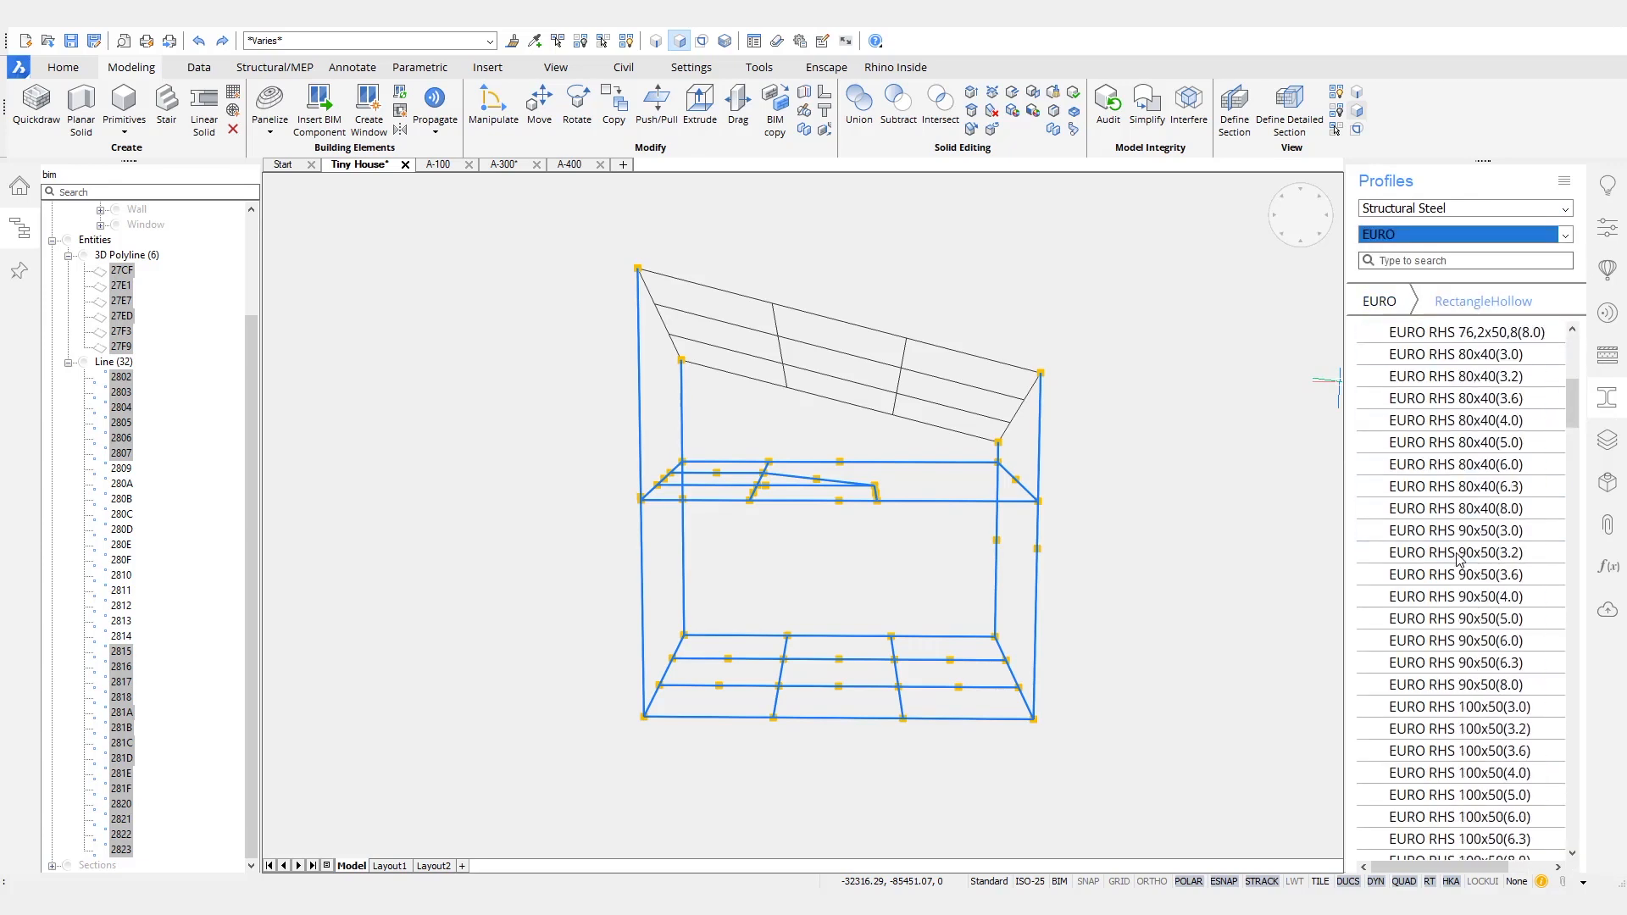
{"action": "scroll", "coordinate": [1467, 553], "scroll_direction": "down", "scroll_amount": 10}
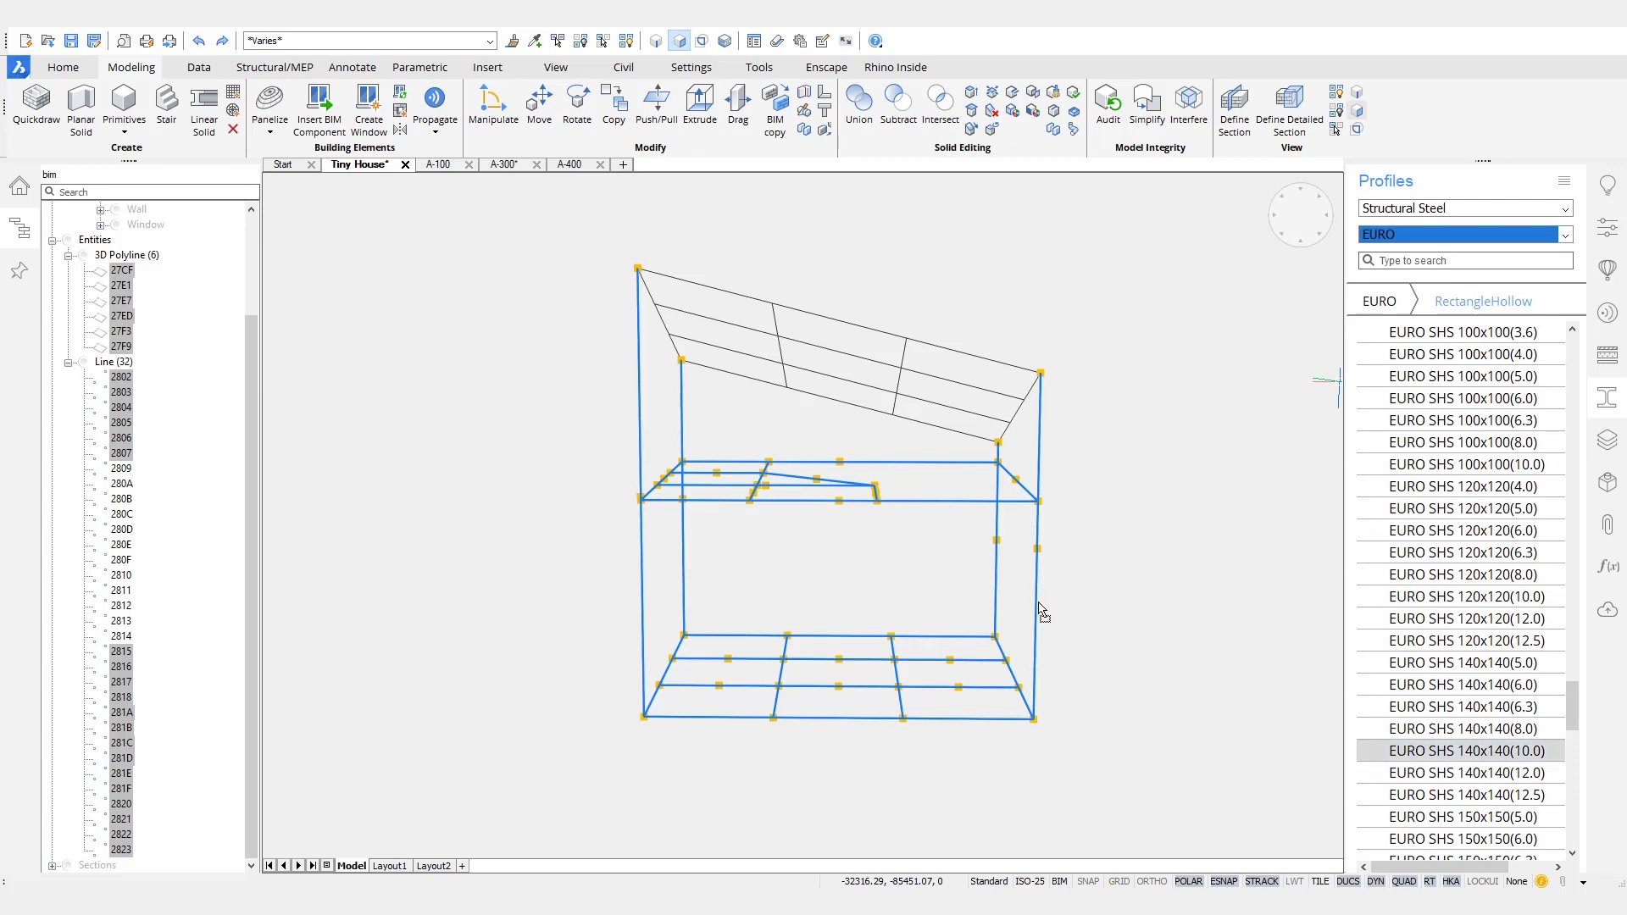
{"action": "key", "text": "Escape"}
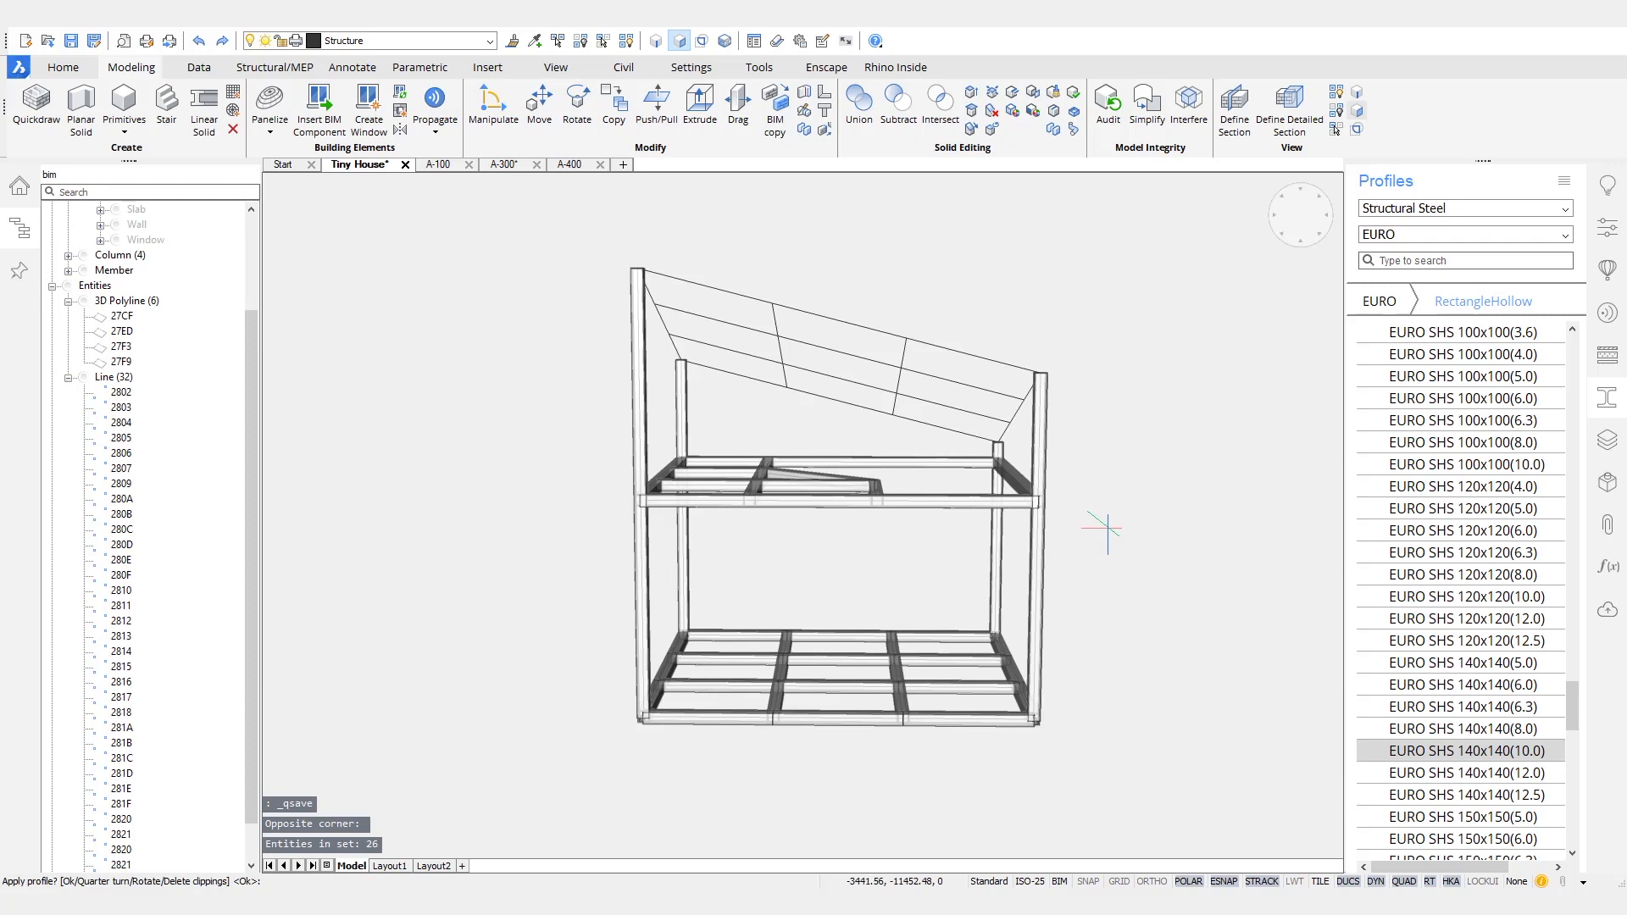
- Align the UCS with the sloping roof grid by picking points on its lines
{"action": "mouse_move", "coordinate": [1140, 476]}
{"action": "middle_mouse_down", "text": "shift"}
{"action": "mouse_move", "coordinate": [1122, 491]}
{"action": "mouse_move", "coordinate": [1159, 493]}
{"action": "middle_mouse_up", "text": "shift"}
{"action": "scroll", "coordinate": [1159, 493], "scroll_direction": "up", "scroll_amount": 4}
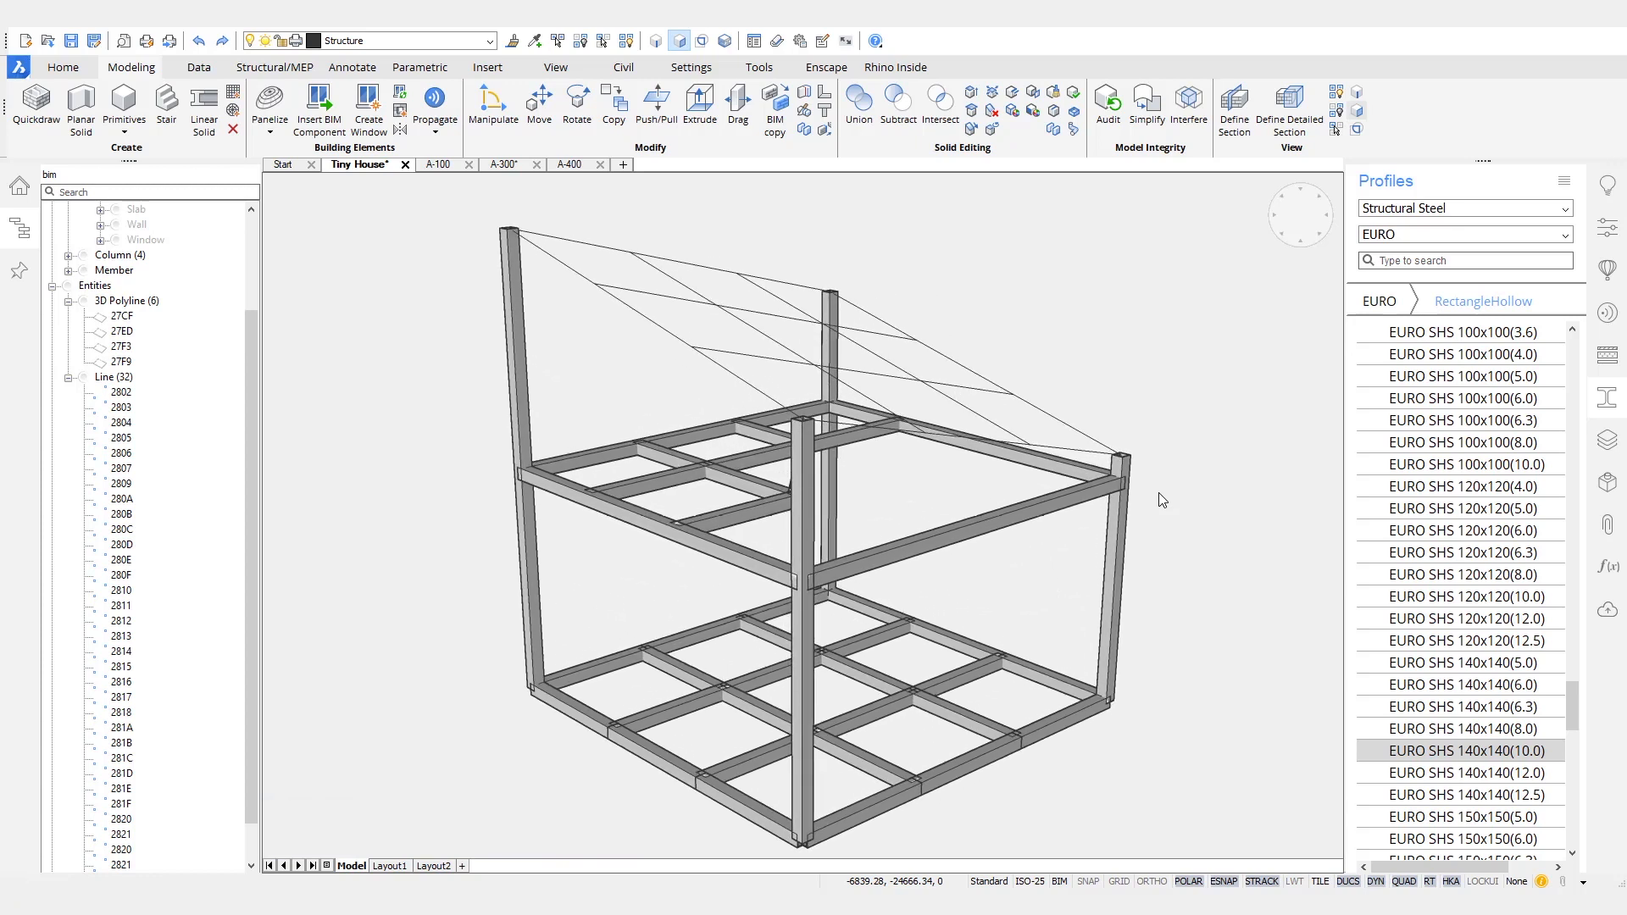
{"action": "type", "text": "UCS"}
{"action": "key", "text": "Return"}
{"action": "middle_click_drag", "start_coordinate": [1159, 493], "coordinate": [970, 405], "text": "shift"}
{"action": "left_click", "coordinate": [967, 412]}
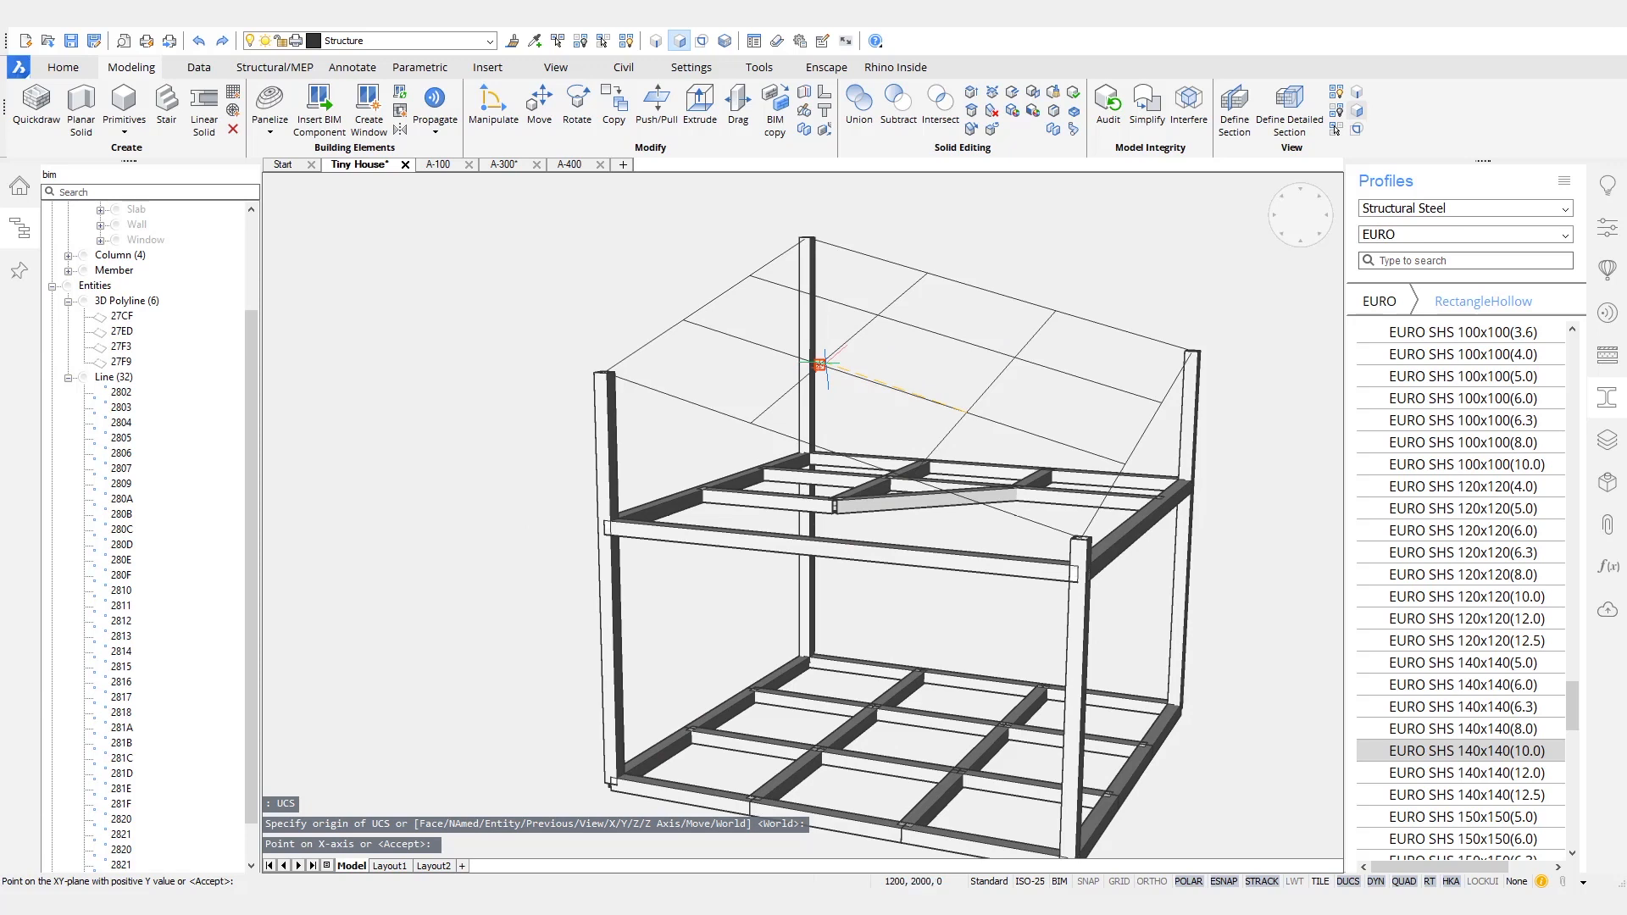
- Apply the EURO SHS 140x140(10.0) profile to all the roof grid lines
{"action": "middle_click_drag", "start_coordinate": [1127, 259], "coordinate": [496, 378], "text": "shift"}
{"action": "left_click_drag", "start_coordinate": [497, 378], "coordinate": [1289, 460]}
{"action": "middle_click_drag", "start_coordinate": [1212, 312], "coordinate": [1230, 428], "text": "shift"}
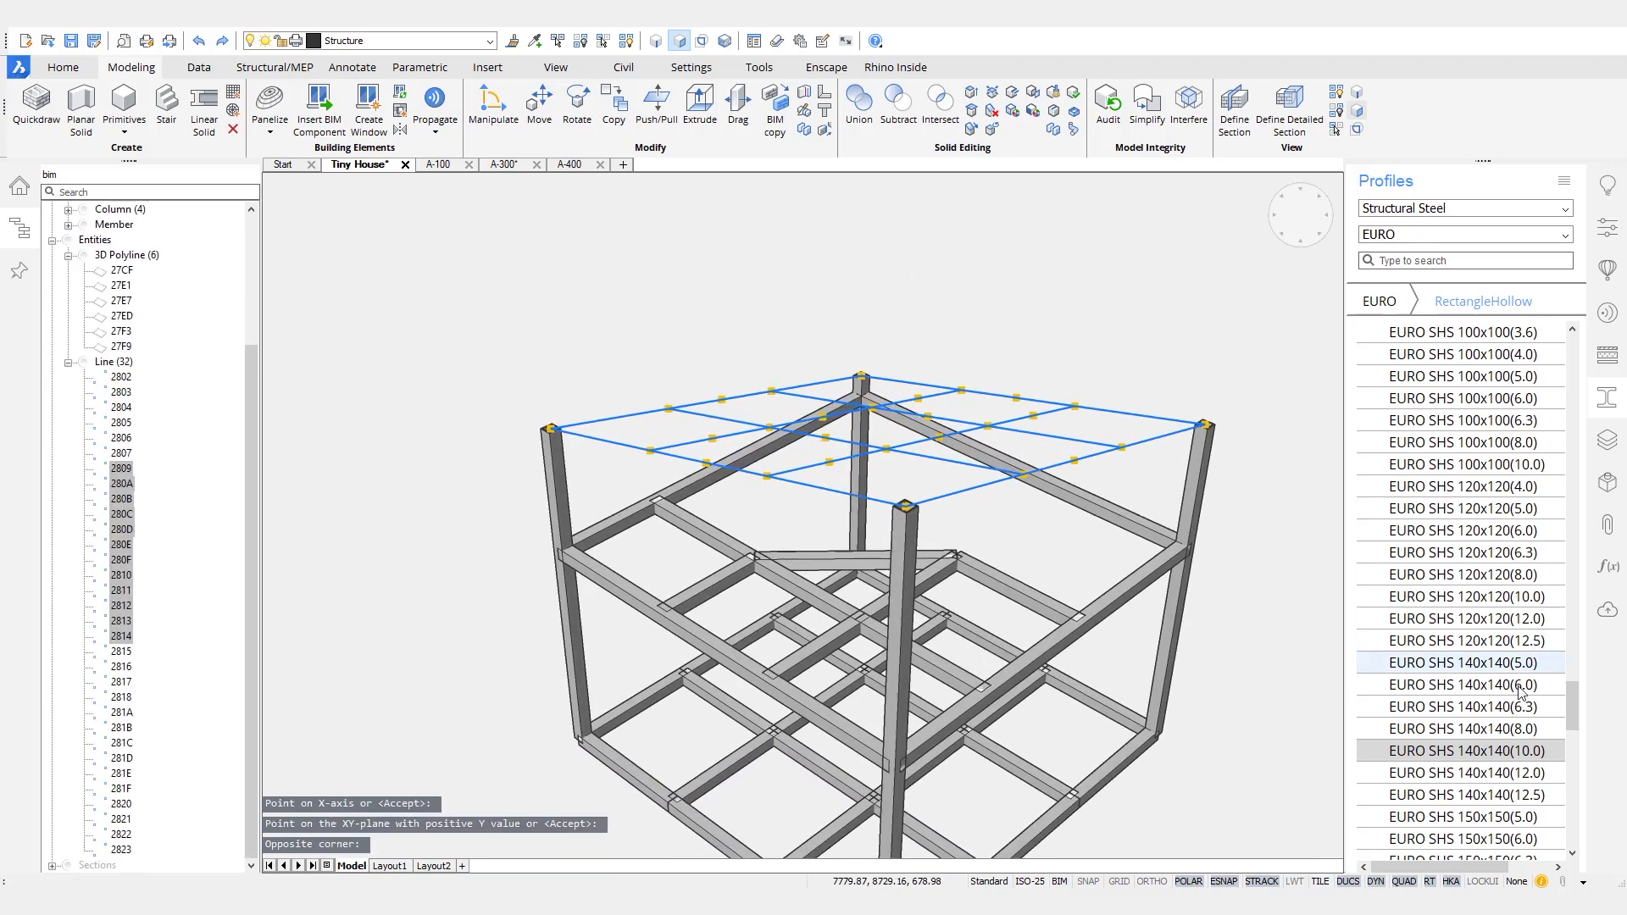
{"action": "left_click_drag", "start_coordinate": [1105, 463], "coordinate": [1102, 460]}
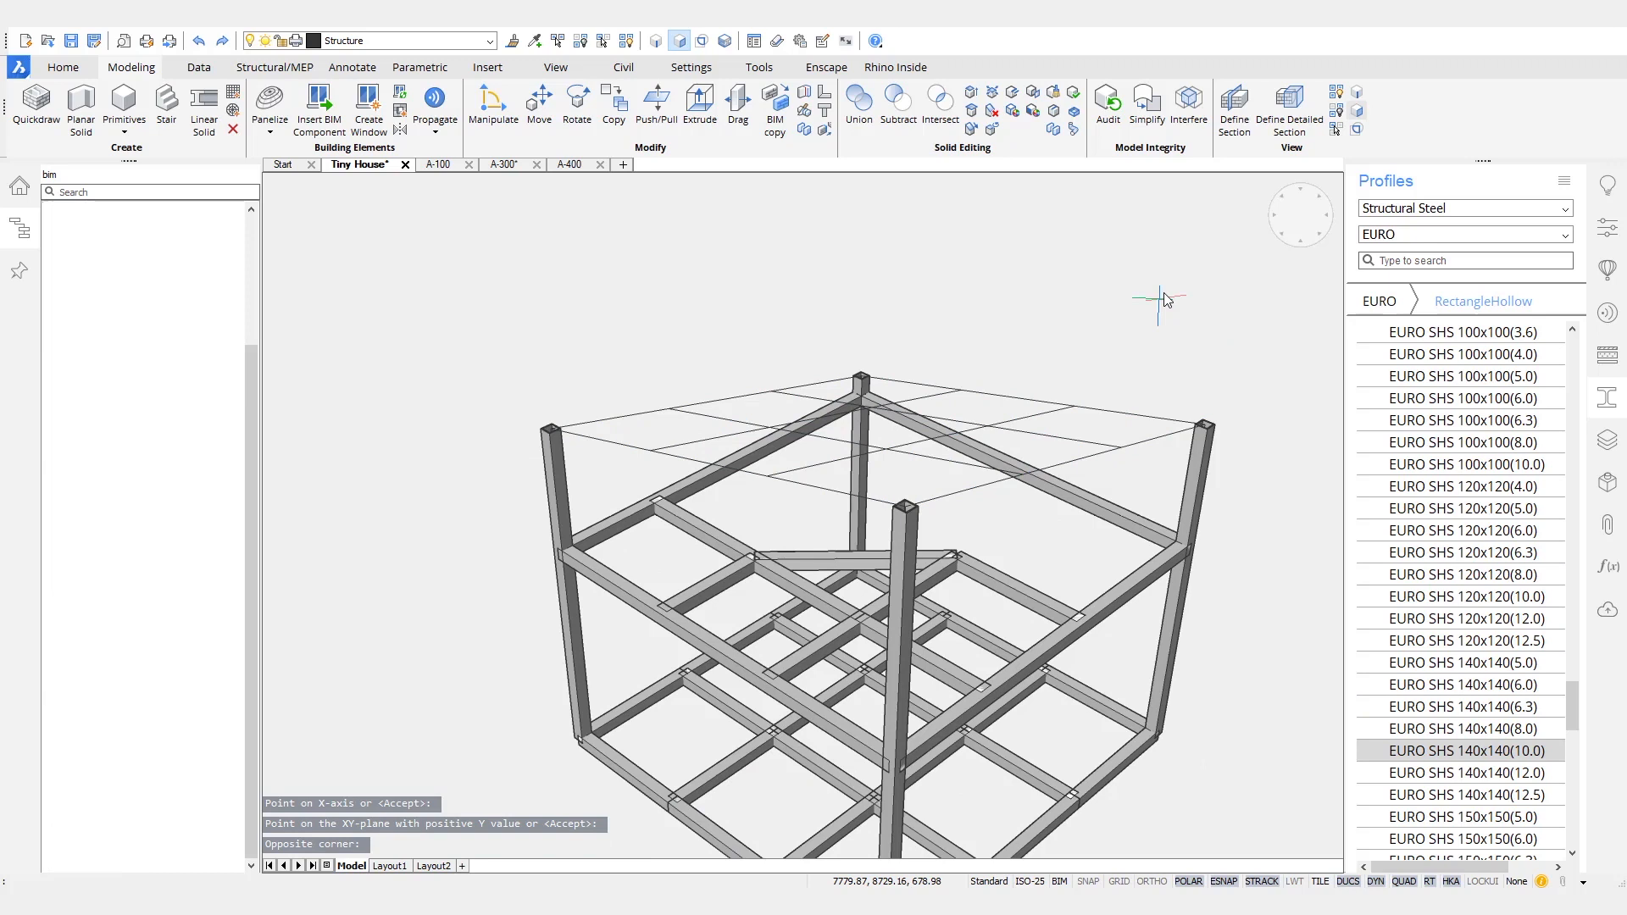
- Reset the UCS to World
{"action": "mouse_move", "coordinate": [1168, 269]}
{"action": "middle_mouse_down", "text": "shift"}
{"action": "mouse_move", "coordinate": [1182, 249]}
{"action": "mouse_move", "coordinate": [1156, 289]}
{"action": "middle_mouse_up", "text": "shift"}
{"action": "type", "text": "cs"}
{"action": "key", "text": "Return"}
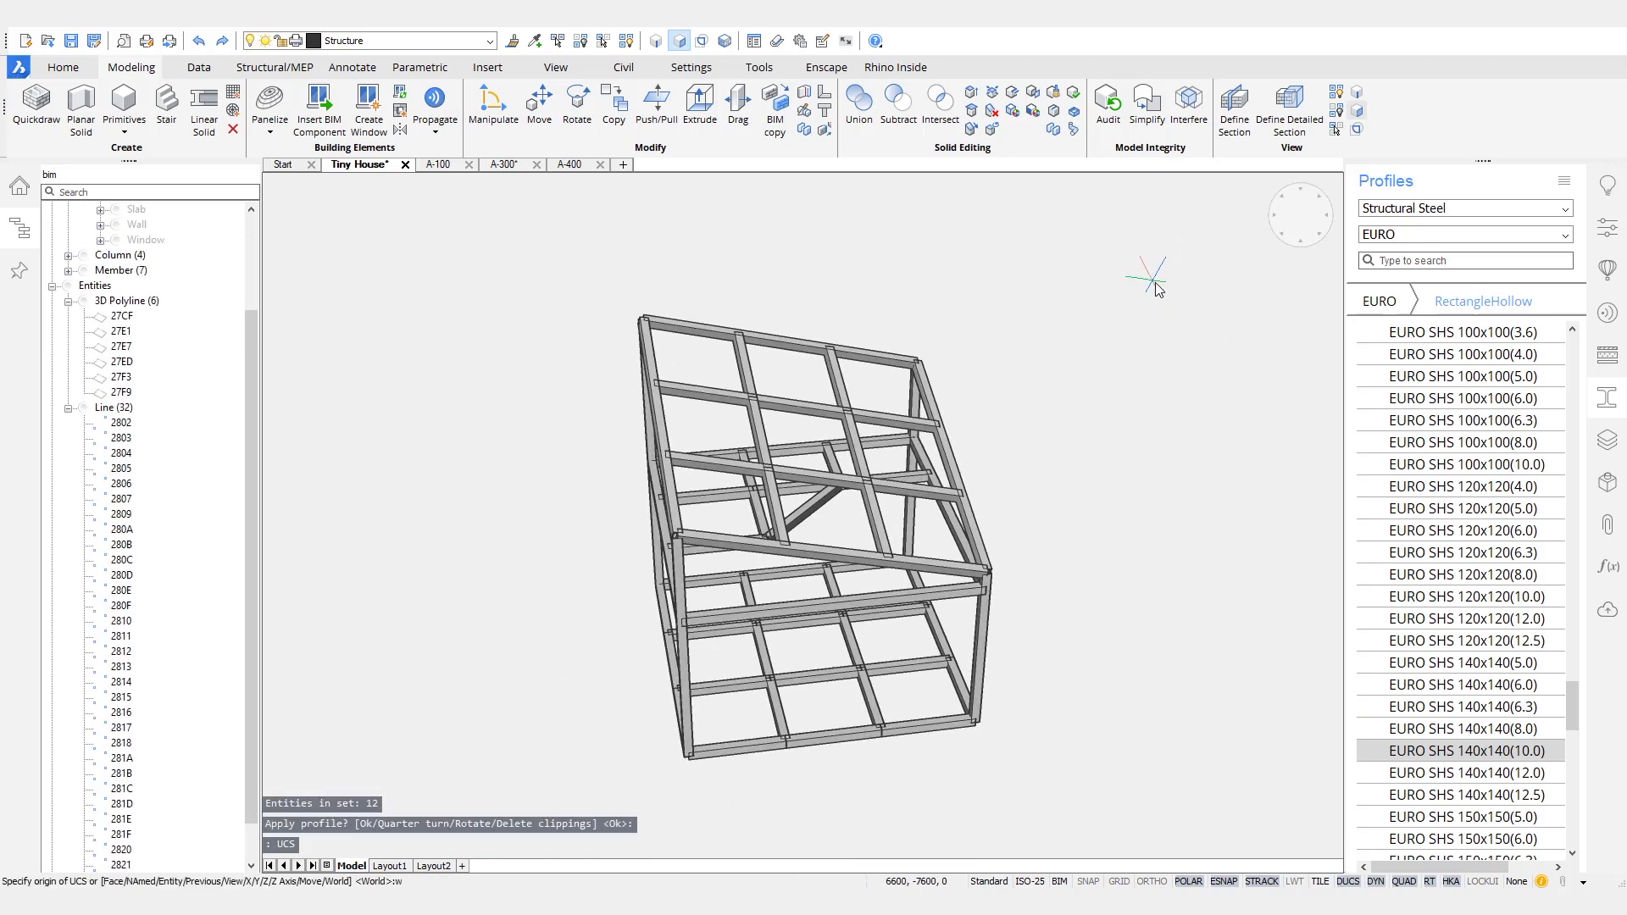
{"action": "type", "text": "w"}
{"action": "key", "text": "Return"}
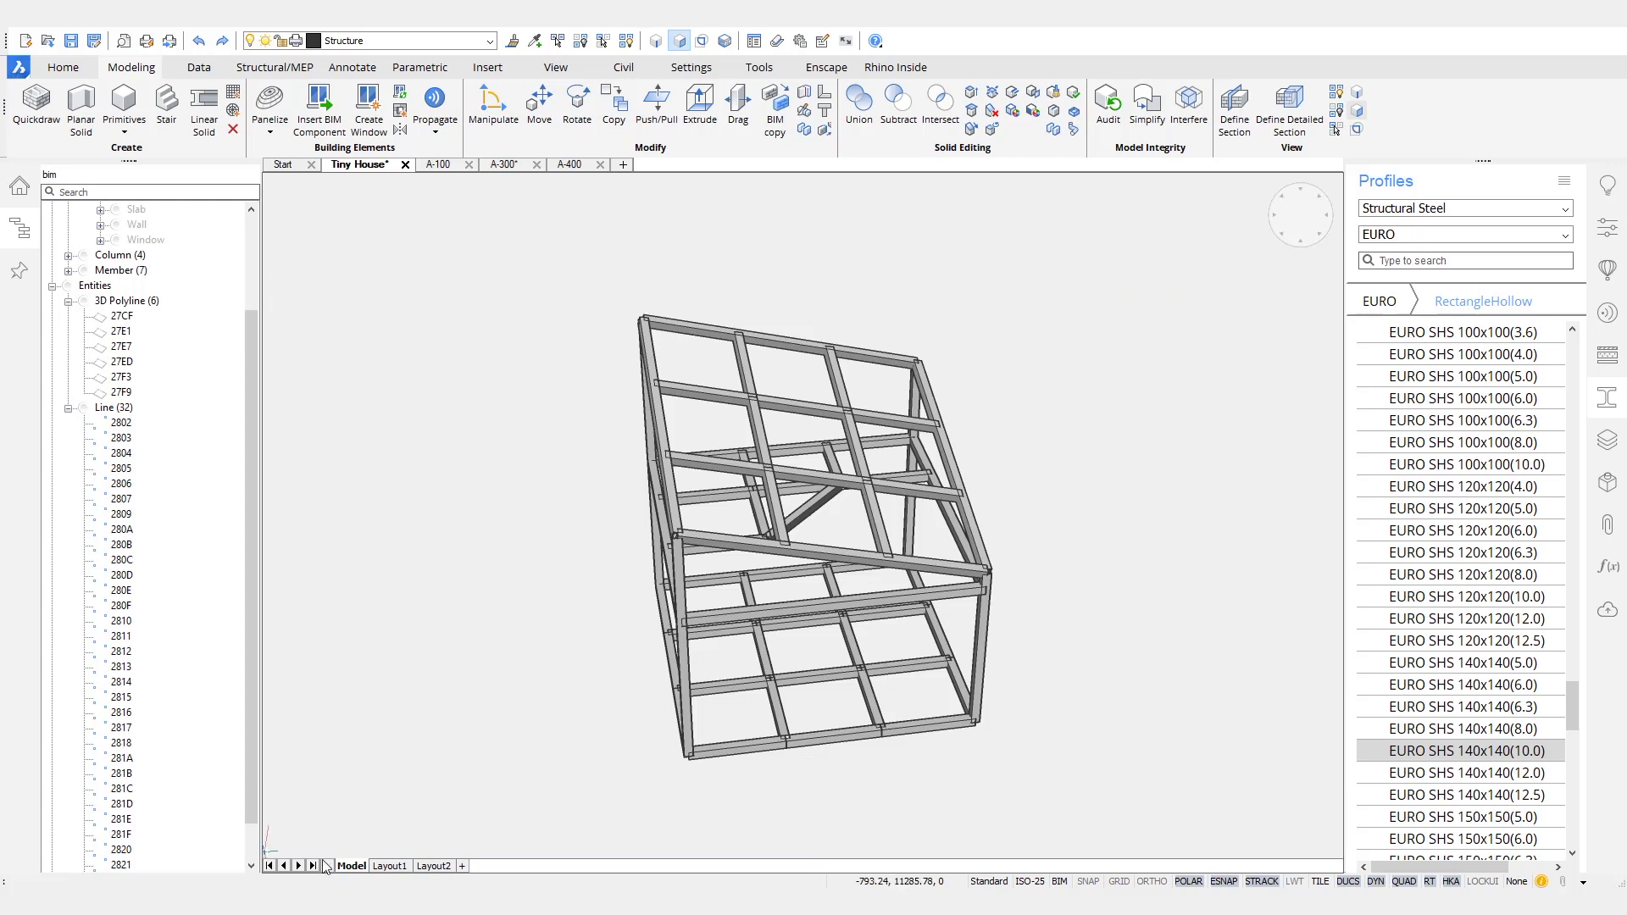
- Erase all the 3D polylines and lines of the wireframe, leaving only the steel members
{"action": "left_click_drag", "start_coordinate": [251, 568], "coordinate": [255, 475]}
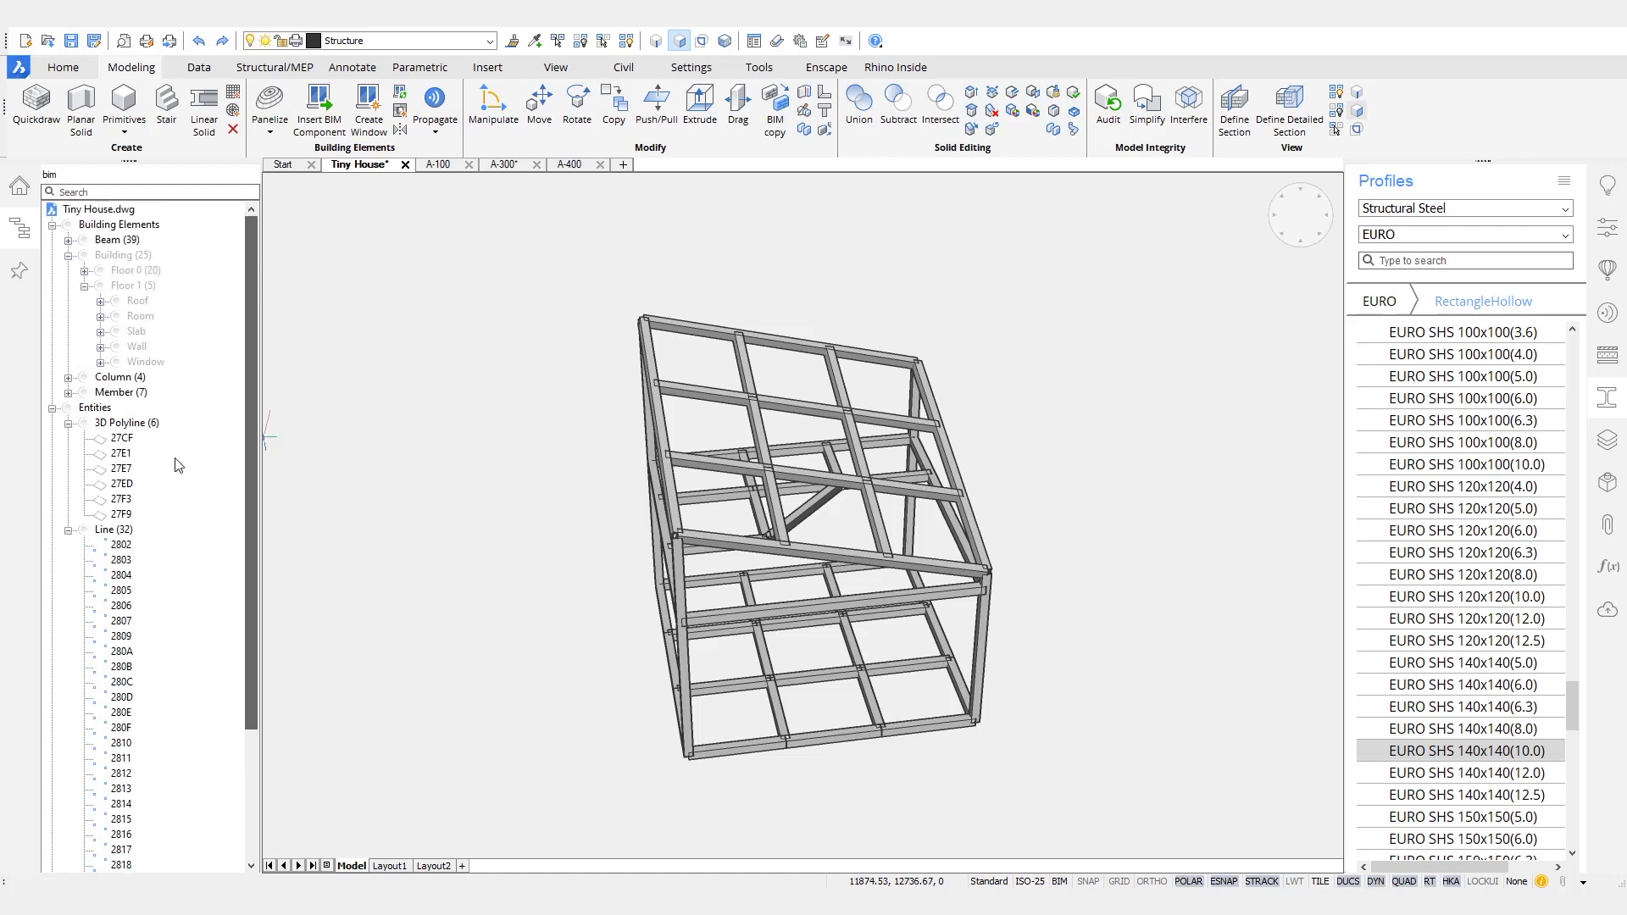
{"action": "left_click", "coordinate": [68, 422]}
{"action": "left_click", "coordinate": [69, 438]}
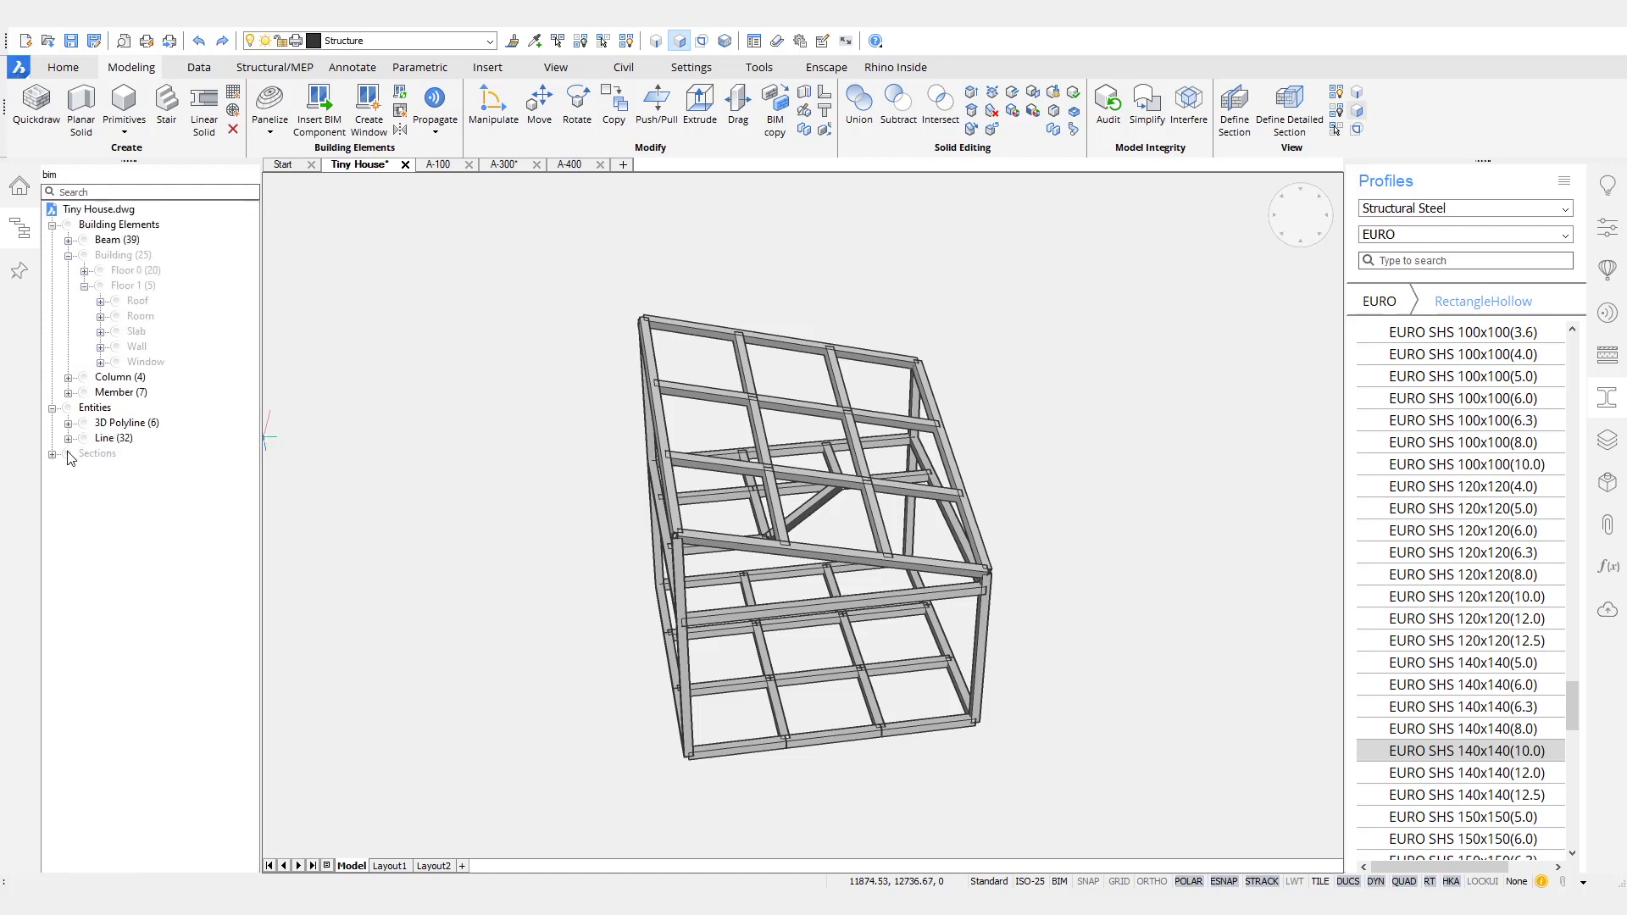
{"action": "left_click", "coordinate": [127, 438], "text": "ctrl"}
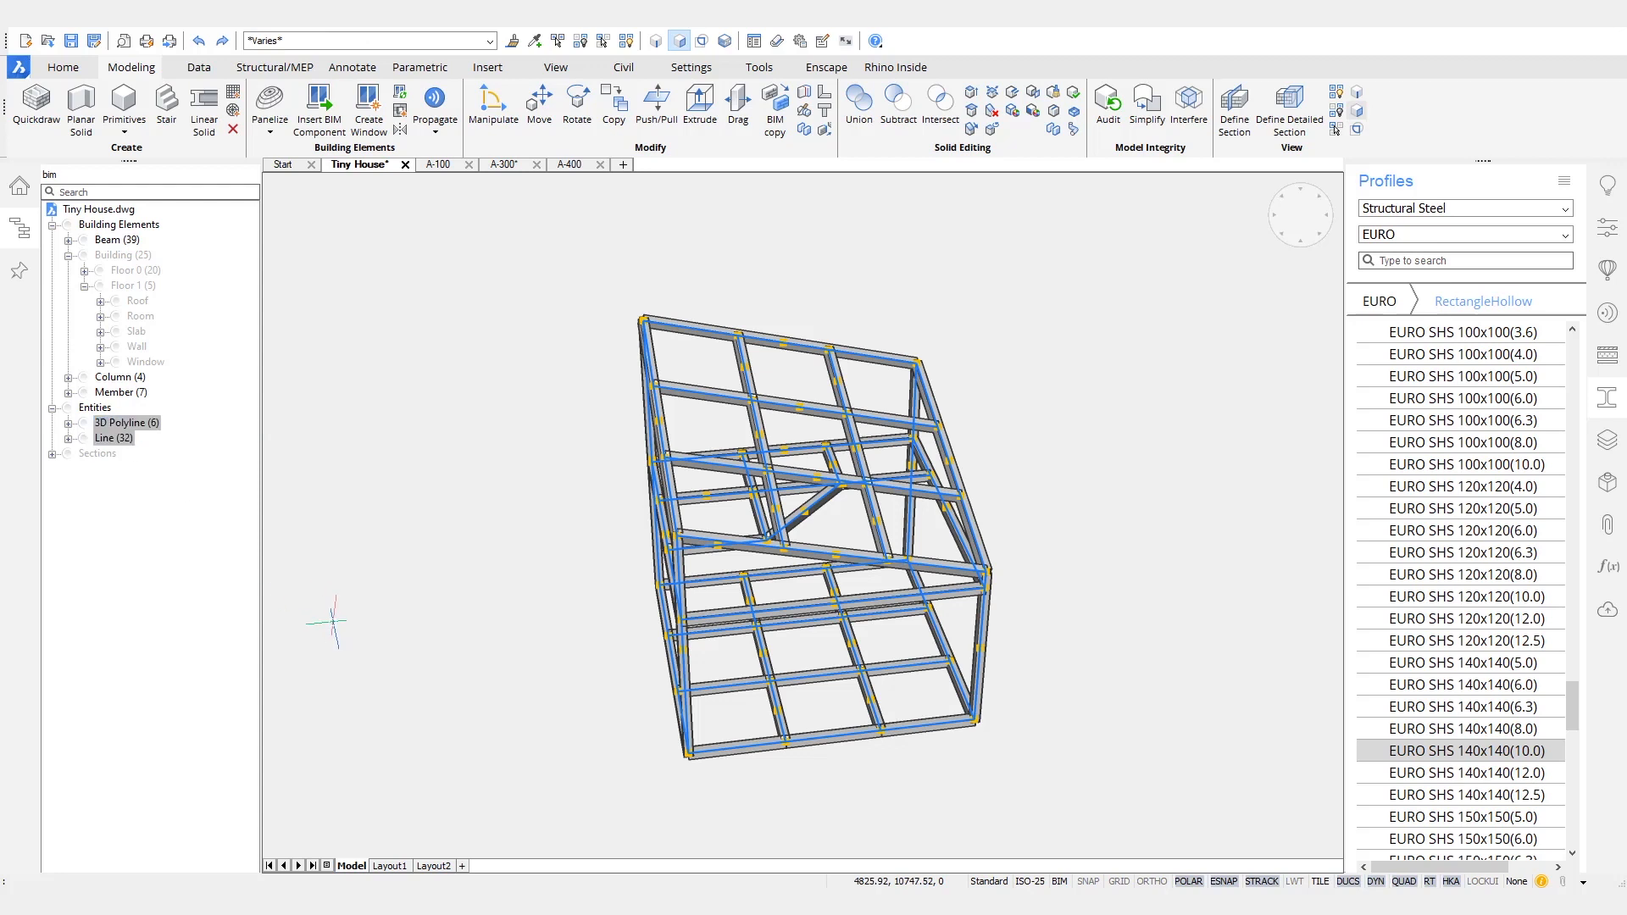
{"action": "right_click", "coordinate": [439, 458]}
{"action": "mouse_move", "coordinate": [458, 489]}
{"action": "mouse_move", "coordinate": [548, 516]}
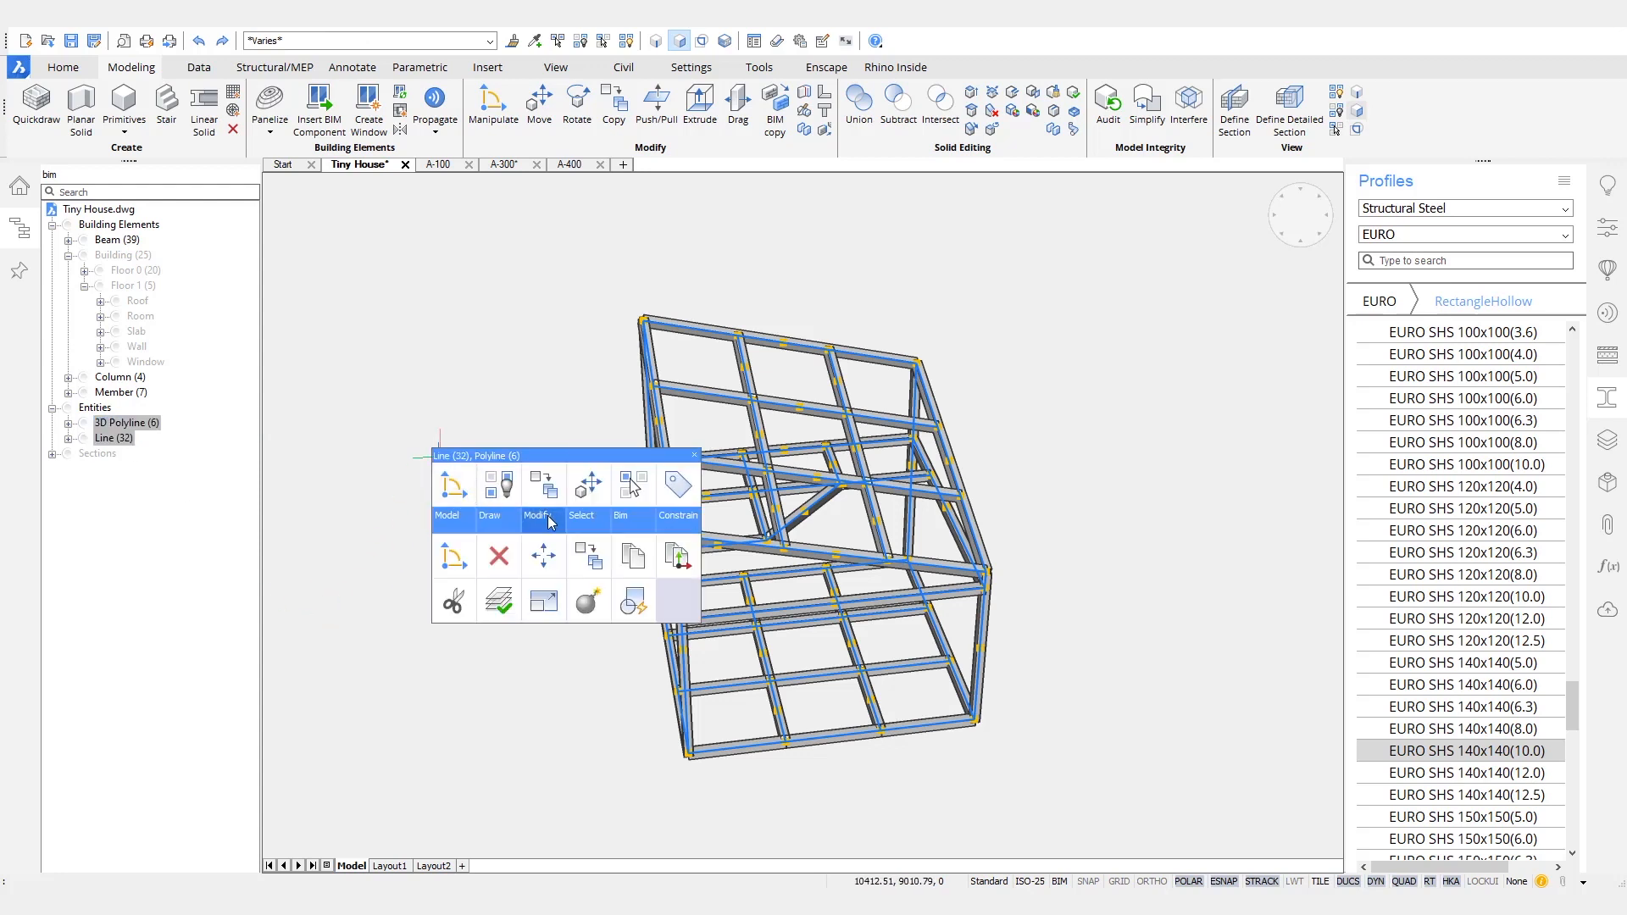
{"action": "left_click", "coordinate": [500, 558]}
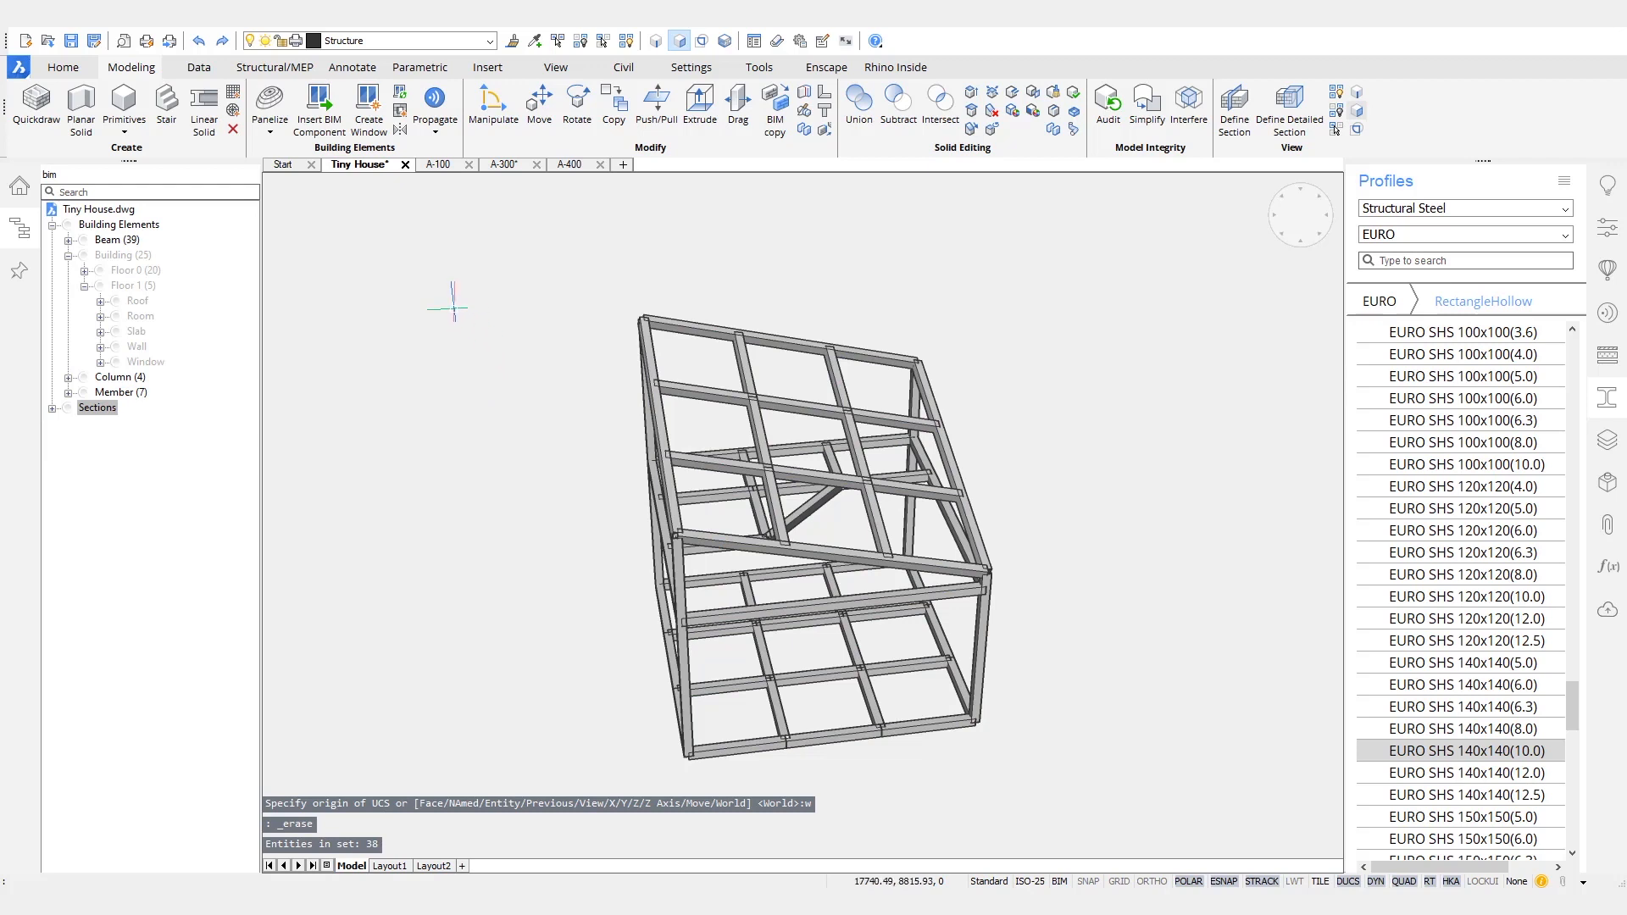
- Union the three in-line beam segments along one outer edge of the floor frame into a single beam
{"action": "middle_click_drag", "start_coordinate": [449, 424], "coordinate": [572, 308], "text": "shift"}
{"action": "scroll", "coordinate": [620, 820], "scroll_direction": "up", "scroll_amount": 5}
{"action": "middle_click_drag", "start_coordinate": [697, 737], "coordinate": [700, 42], "text": "shift"}
{"action": "middle_click_drag", "start_coordinate": [812, 700], "coordinate": [974, 650], "text": "shift"}
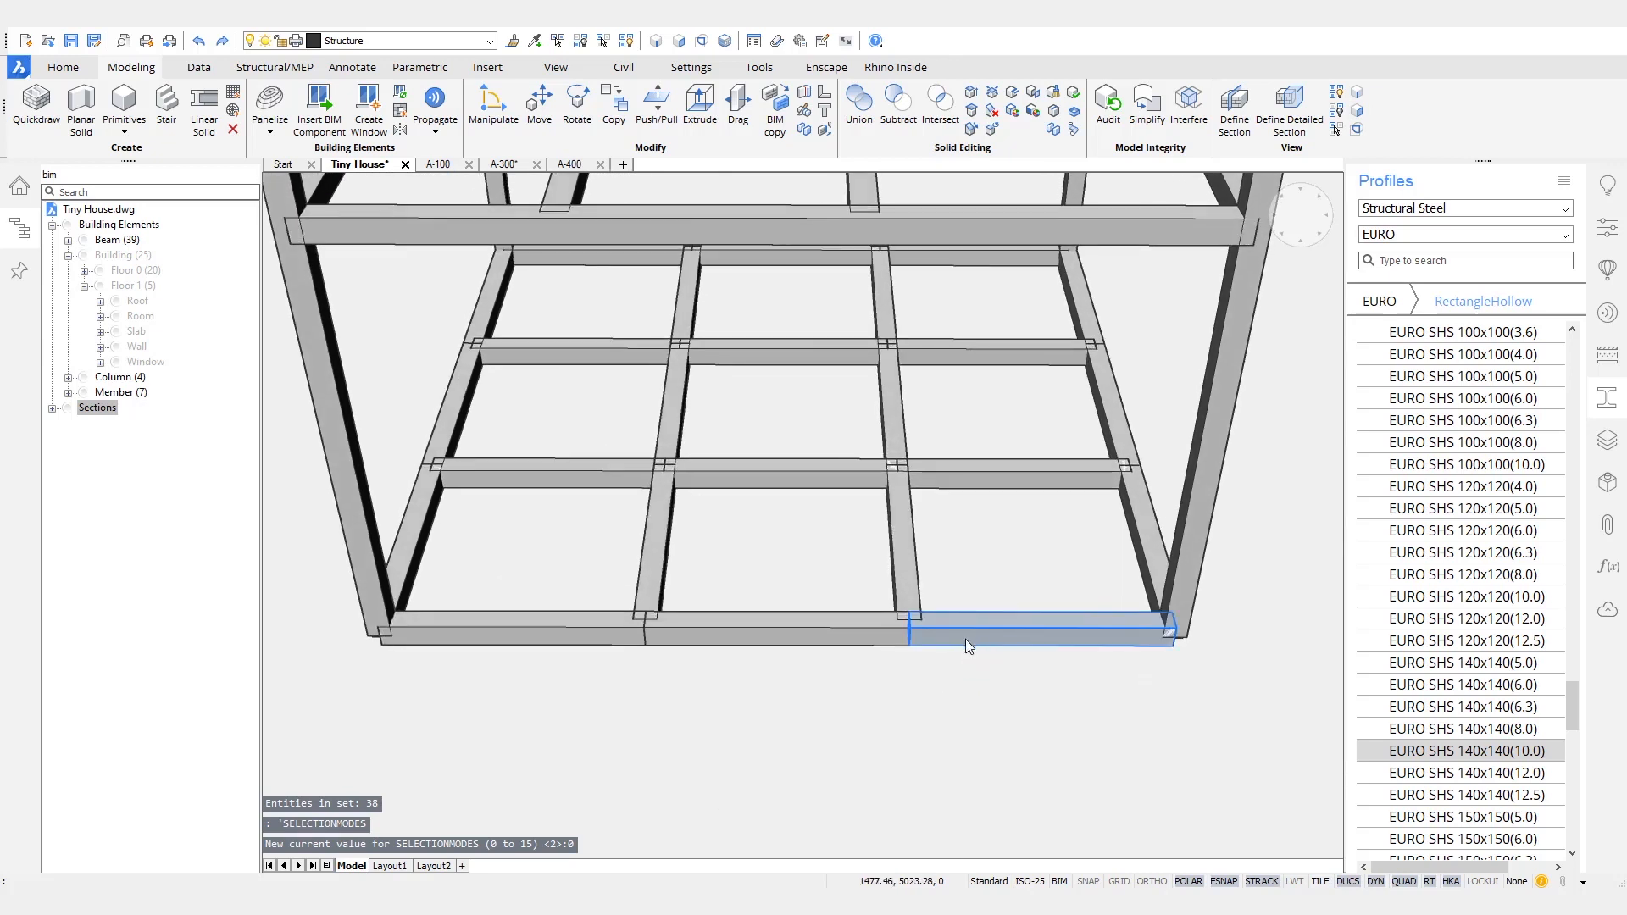
{"action": "left_click", "coordinate": [964, 636]}
{"action": "left_click", "coordinate": [826, 634]}
{"action": "left_click", "coordinate": [579, 625]}
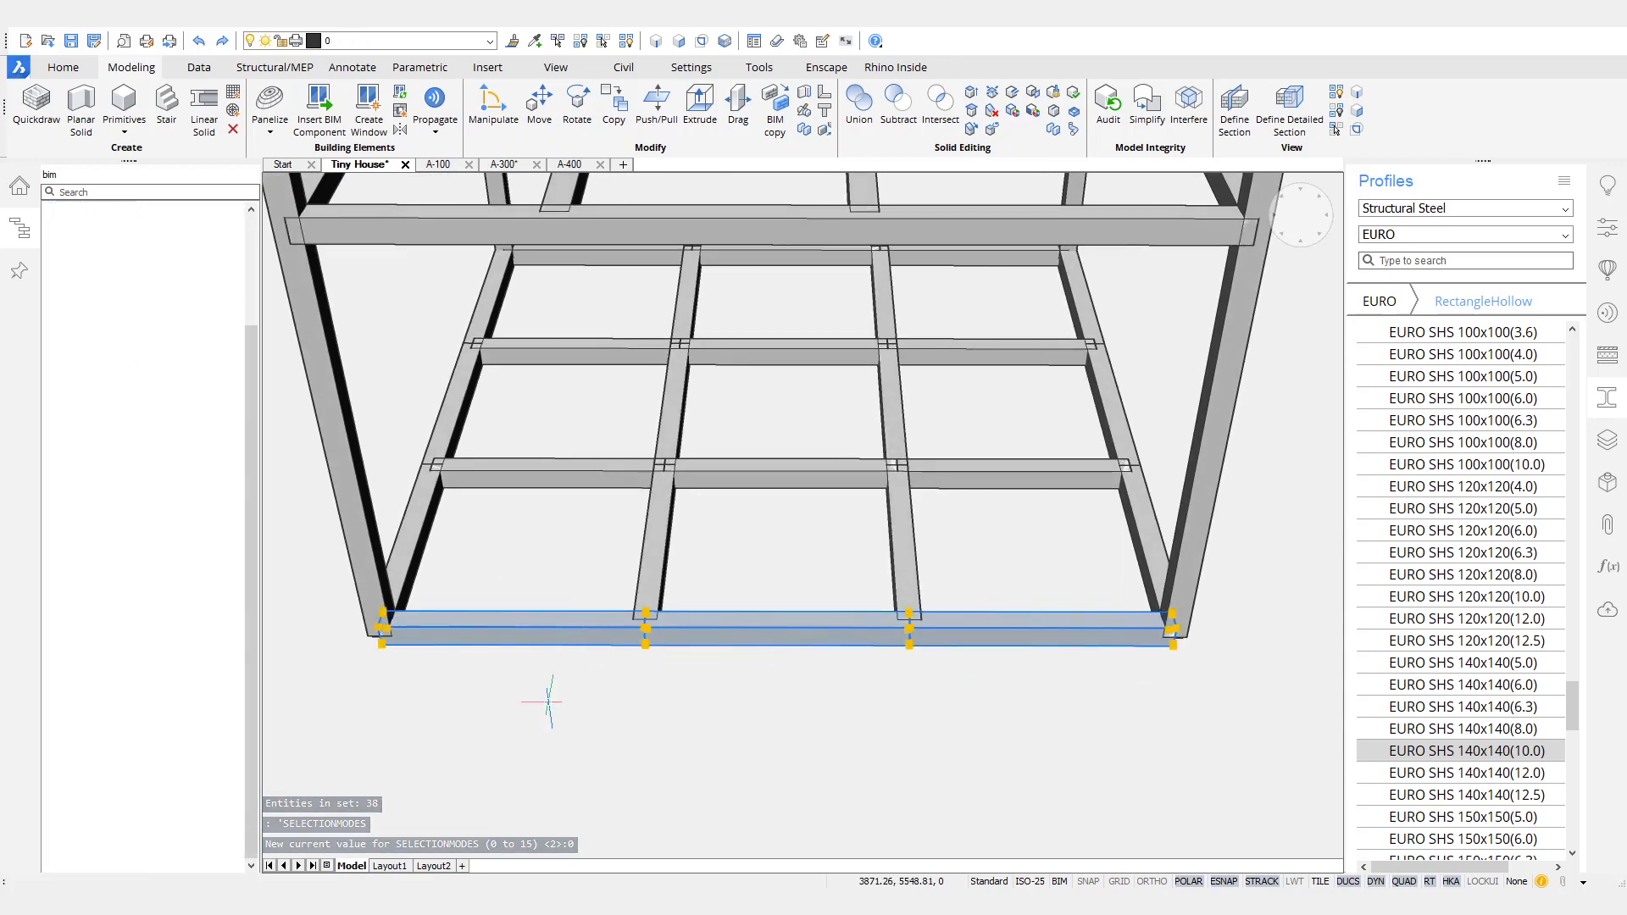
{"action": "mouse_move", "coordinate": [814, 682]}
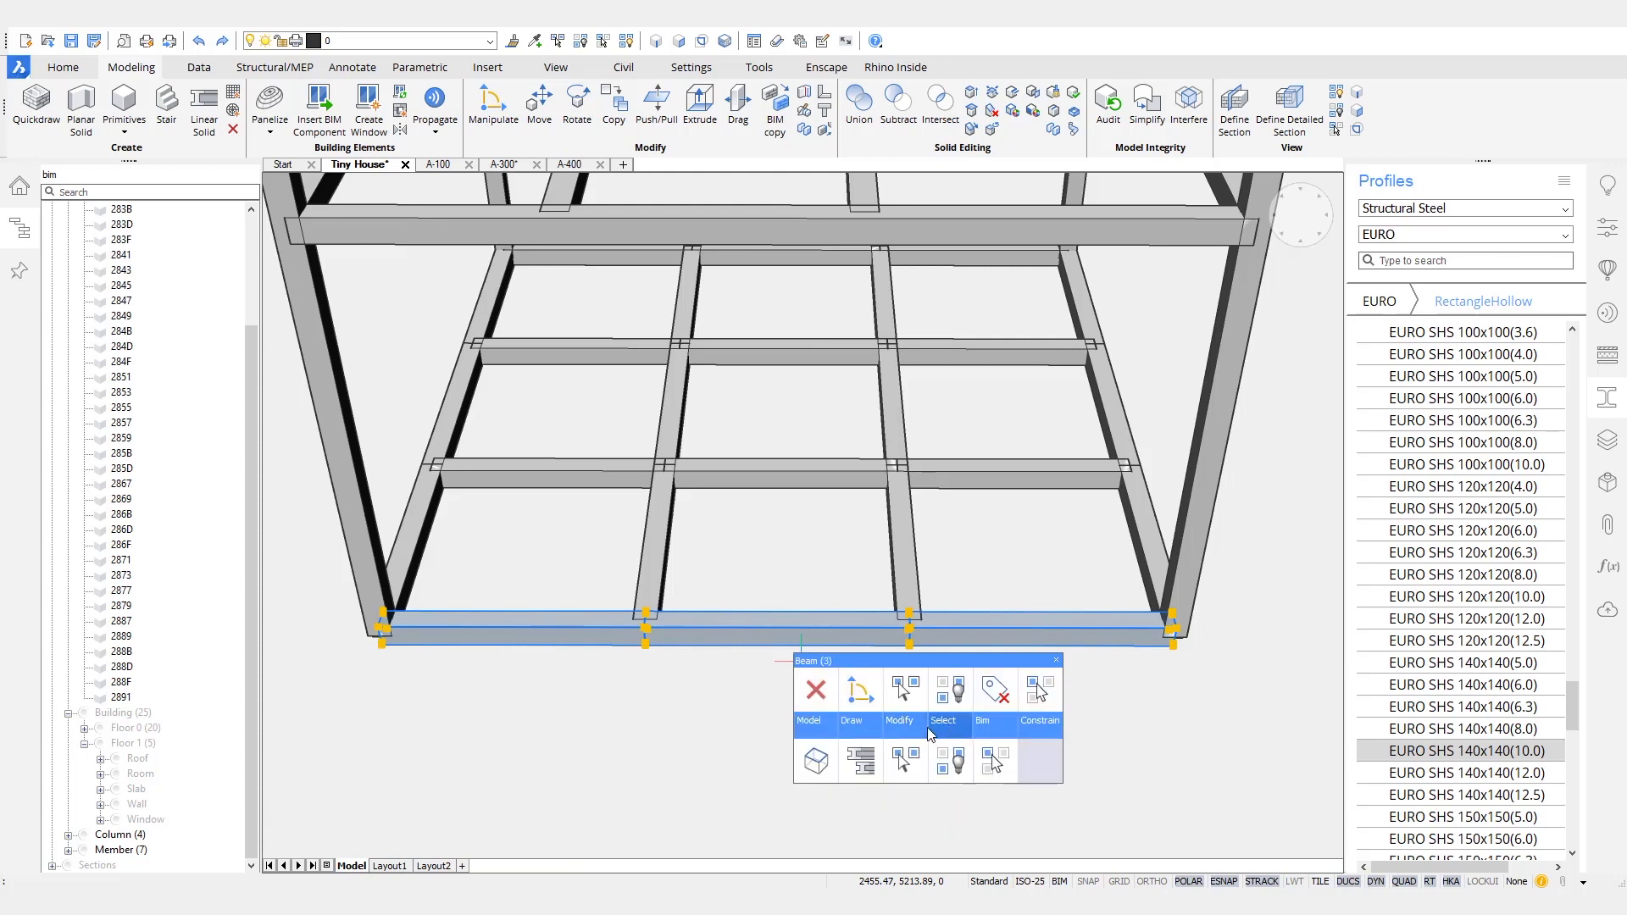
{"action": "mouse_move", "coordinate": [821, 722]}
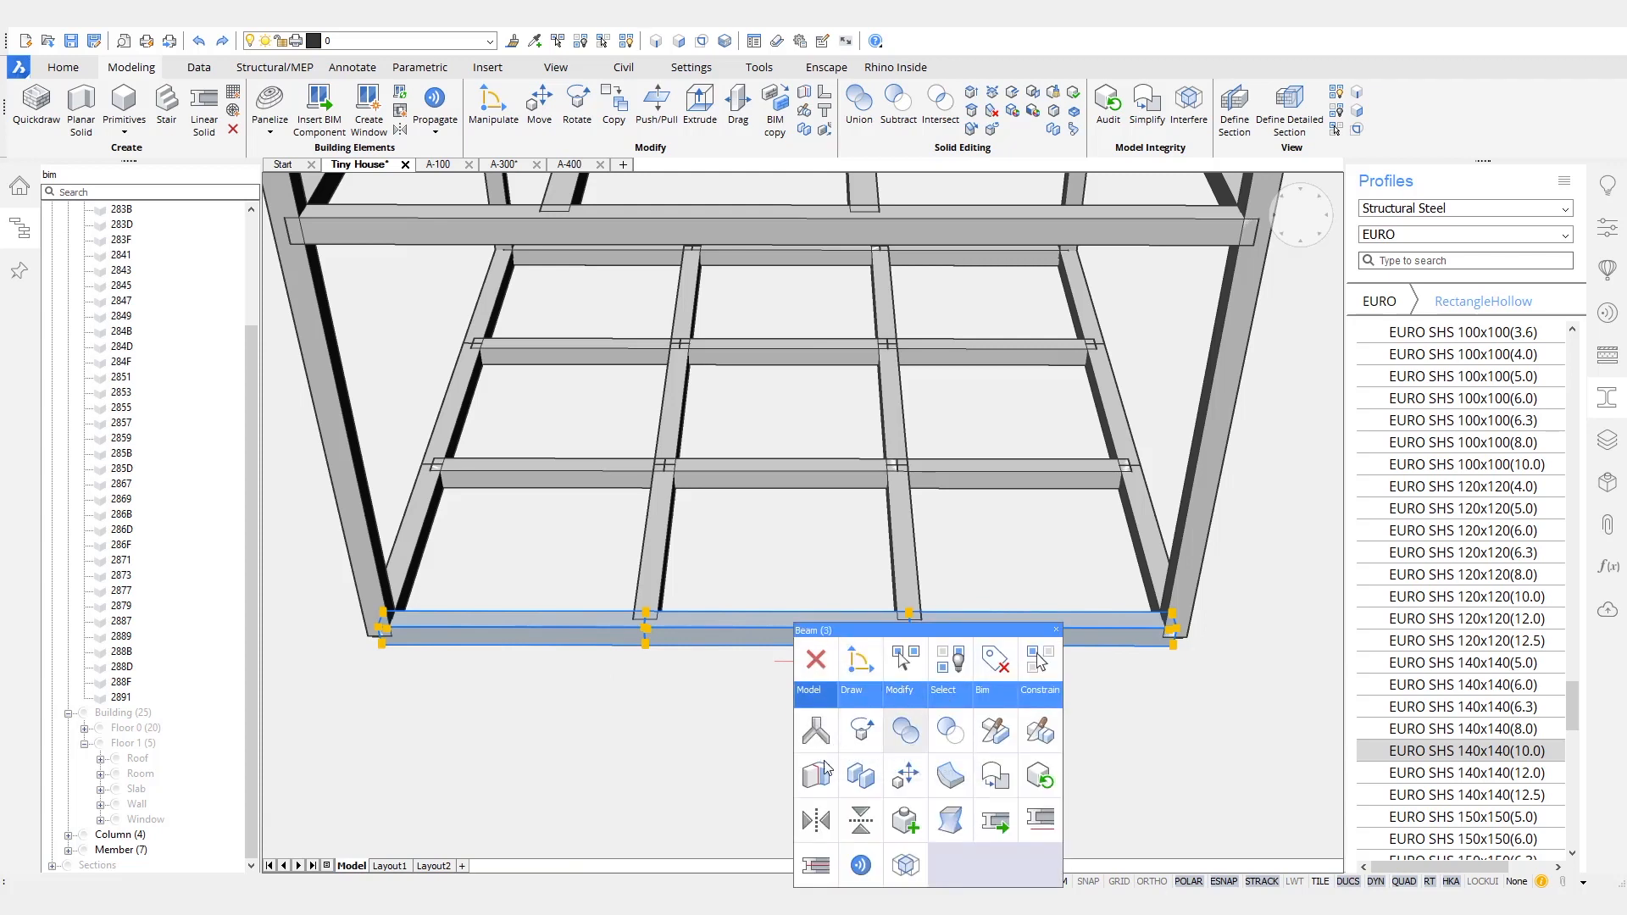
{"action": "left_click", "coordinate": [905, 730]}
- Union the three beam segments along each of the other three outer edges of the floor frame
{"action": "middle_click_drag", "start_coordinate": [746, 733], "coordinate": [961, 723], "text": "shift"}
{"action": "left_click", "coordinate": [959, 674]}
{"action": "left_click", "coordinate": [603, 682]}
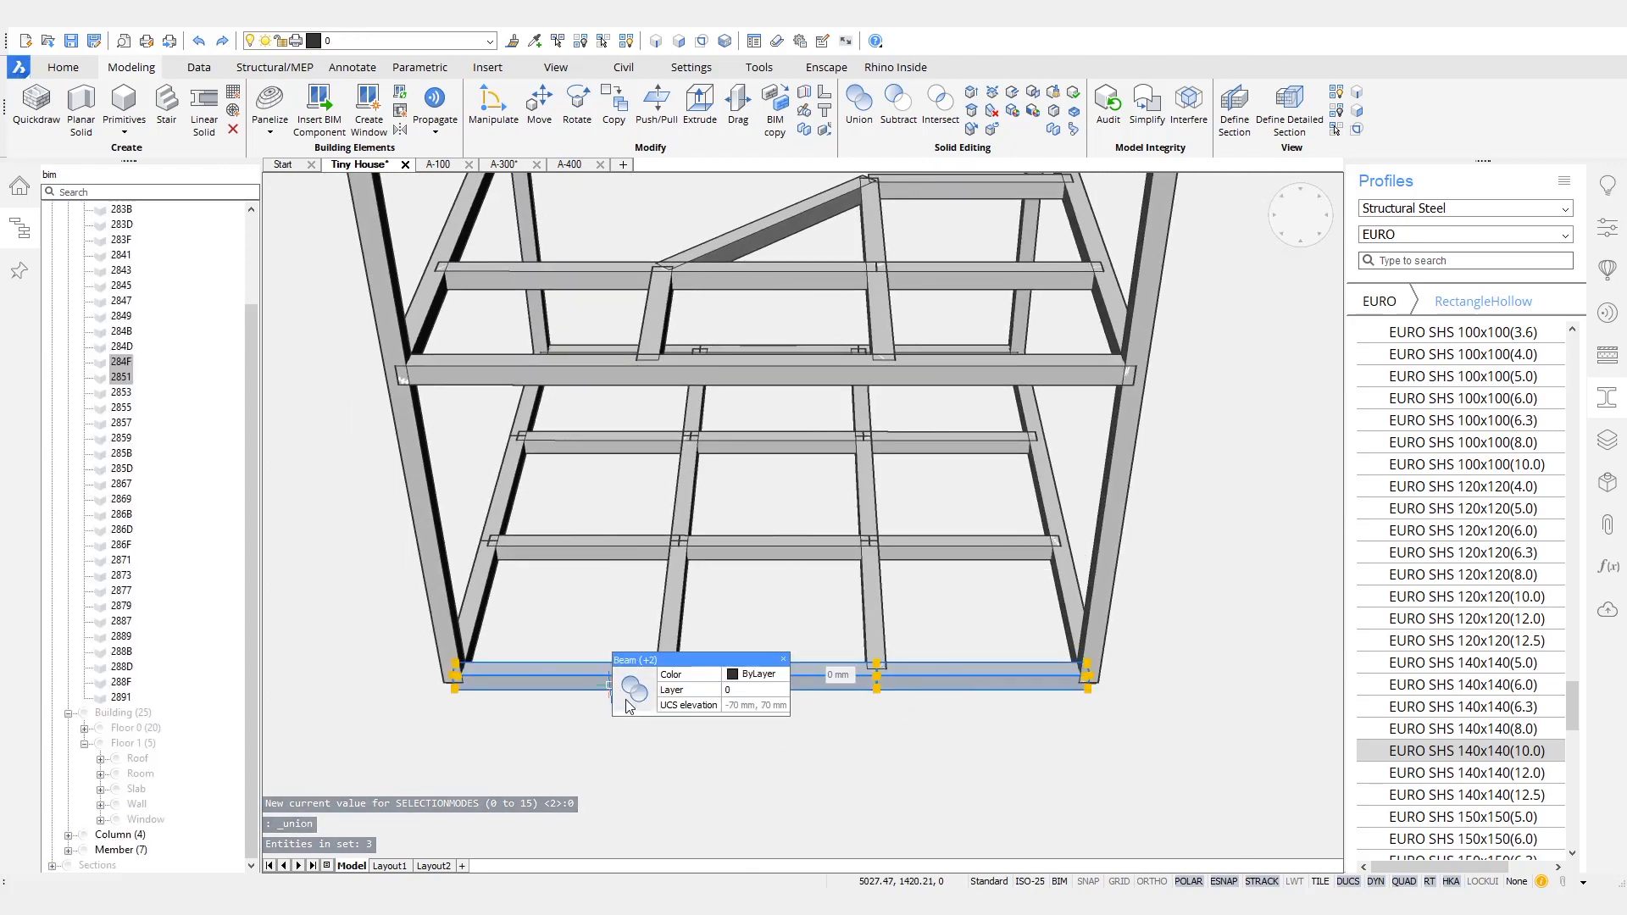
{"action": "left_click", "coordinate": [631, 690]}
{"action": "middle_click_drag", "start_coordinate": [678, 721], "coordinate": [744, 726], "text": "shift"}
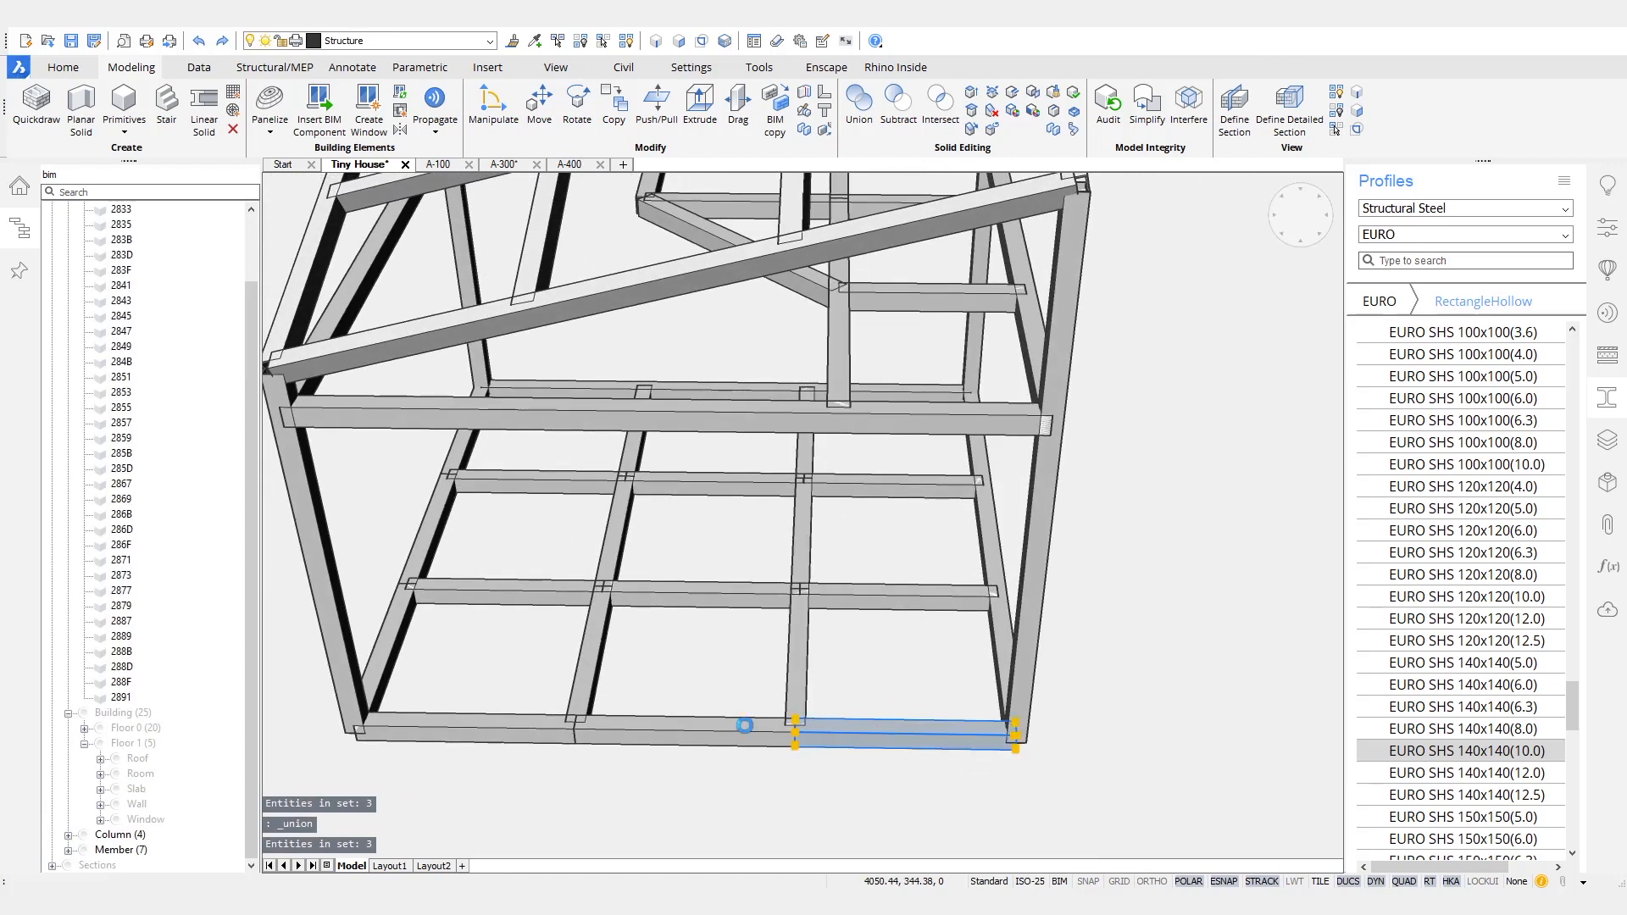
{"action": "key", "text": "Escape"}
{"action": "middle_click_drag", "start_coordinate": [584, 785], "coordinate": [892, 662], "text": "shift"}
{"action": "left_click", "coordinate": [892, 663]}
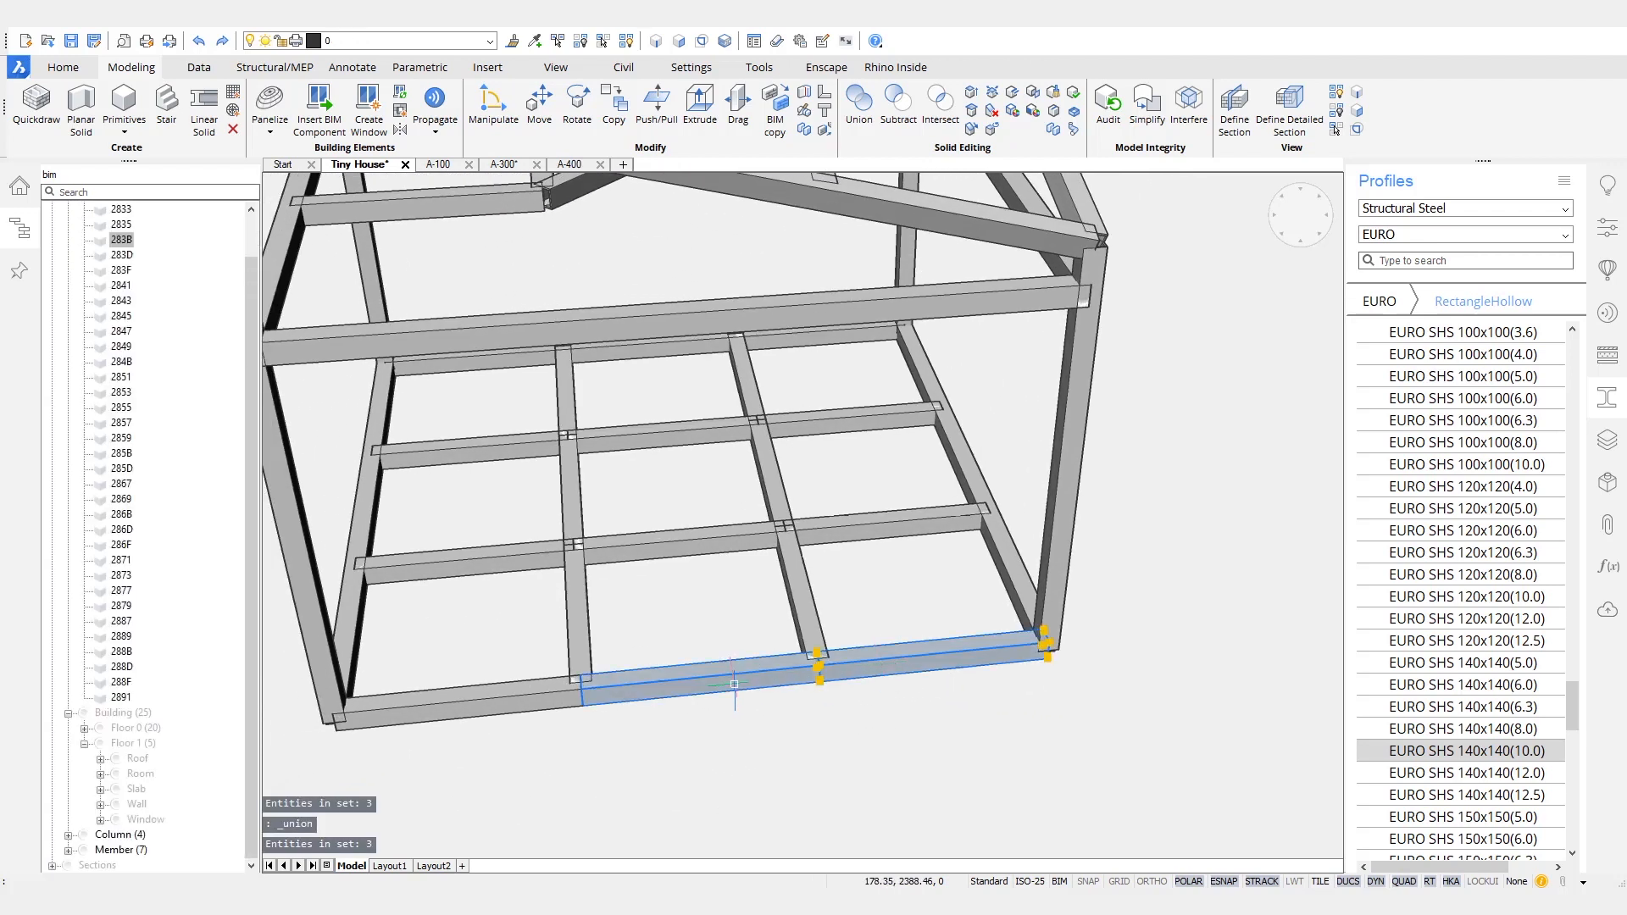
{"action": "left_click", "coordinate": [531, 703]}
{"action": "key", "text": "Escape"}
- Union the three segments of each of the two interior crossbeam rows in the floor frame
{"action": "middle_click_drag", "start_coordinate": [596, 721], "coordinate": [818, 808], "text": "shift"}
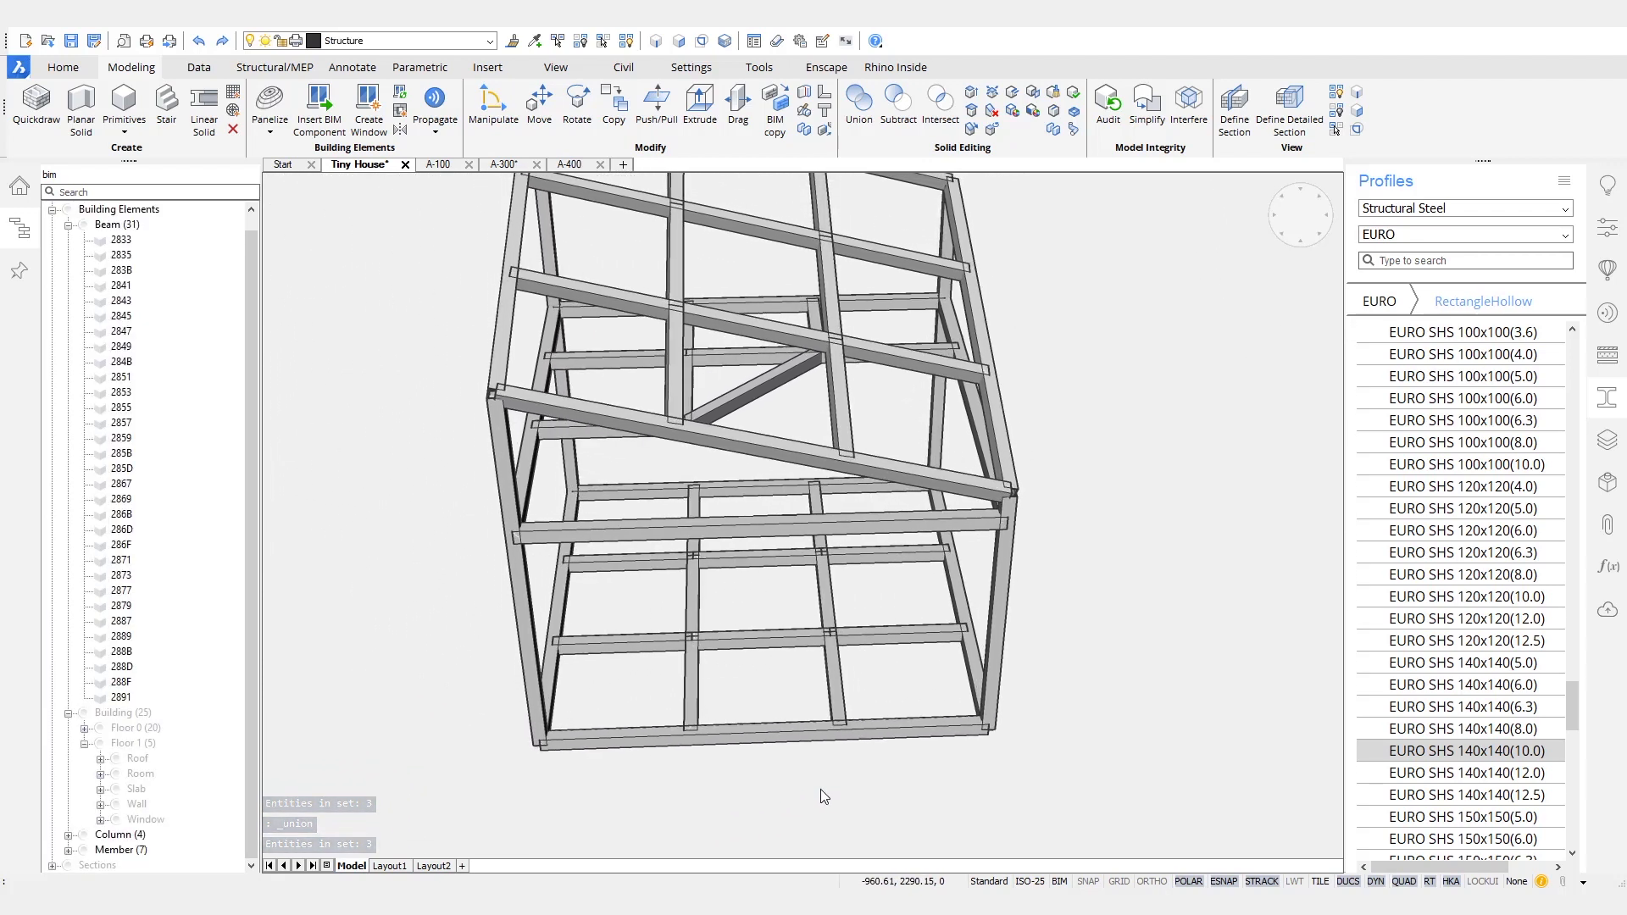
{"action": "left_click", "coordinate": [913, 609]}
{"action": "left_click", "coordinate": [780, 603]}
{"action": "left_click", "coordinate": [663, 622]}
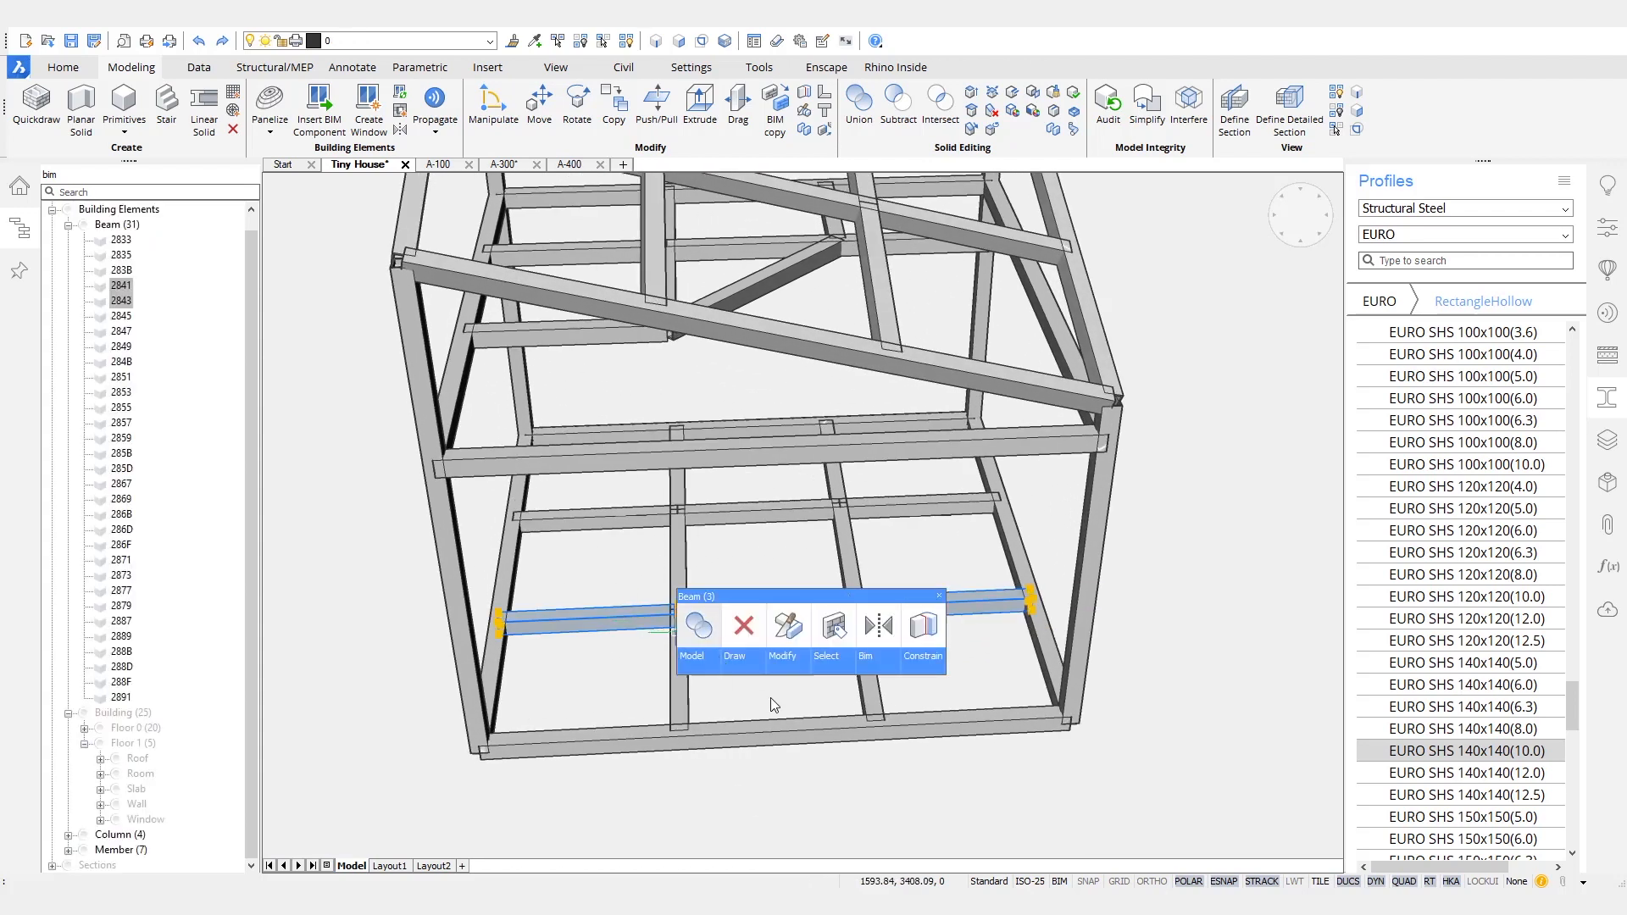
{"action": "left_click", "coordinate": [693, 625]}
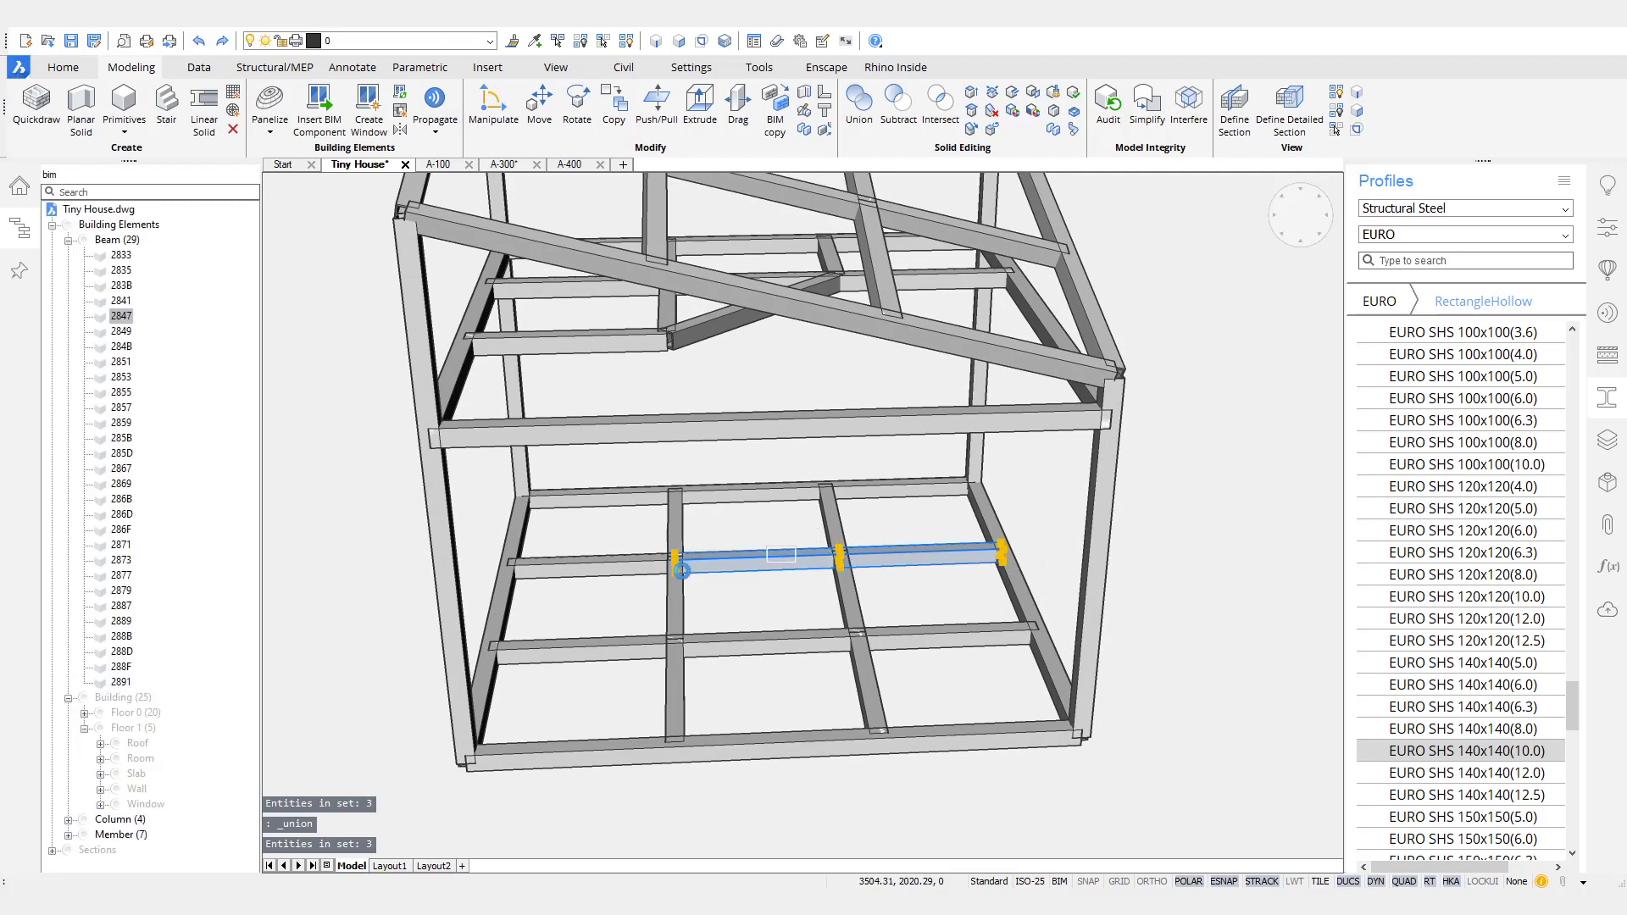
{"action": "key", "text": "Escape"}
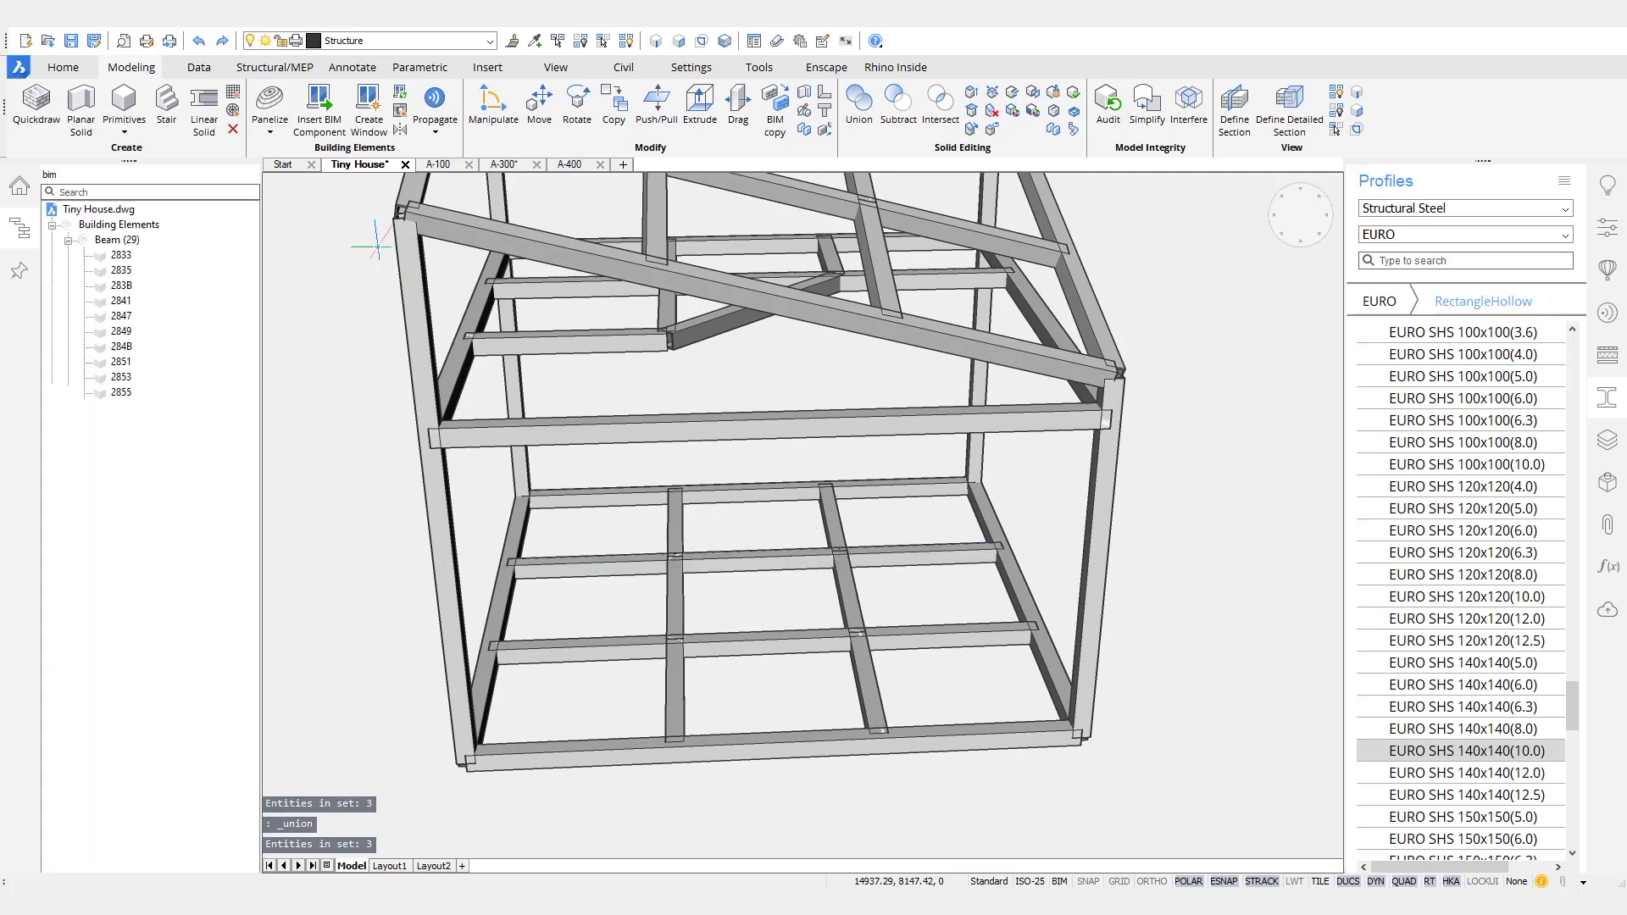
- Turn on the display of member axes and recalculate the axes of all the steel members
{"action": "left_click", "coordinate": [283, 68]}
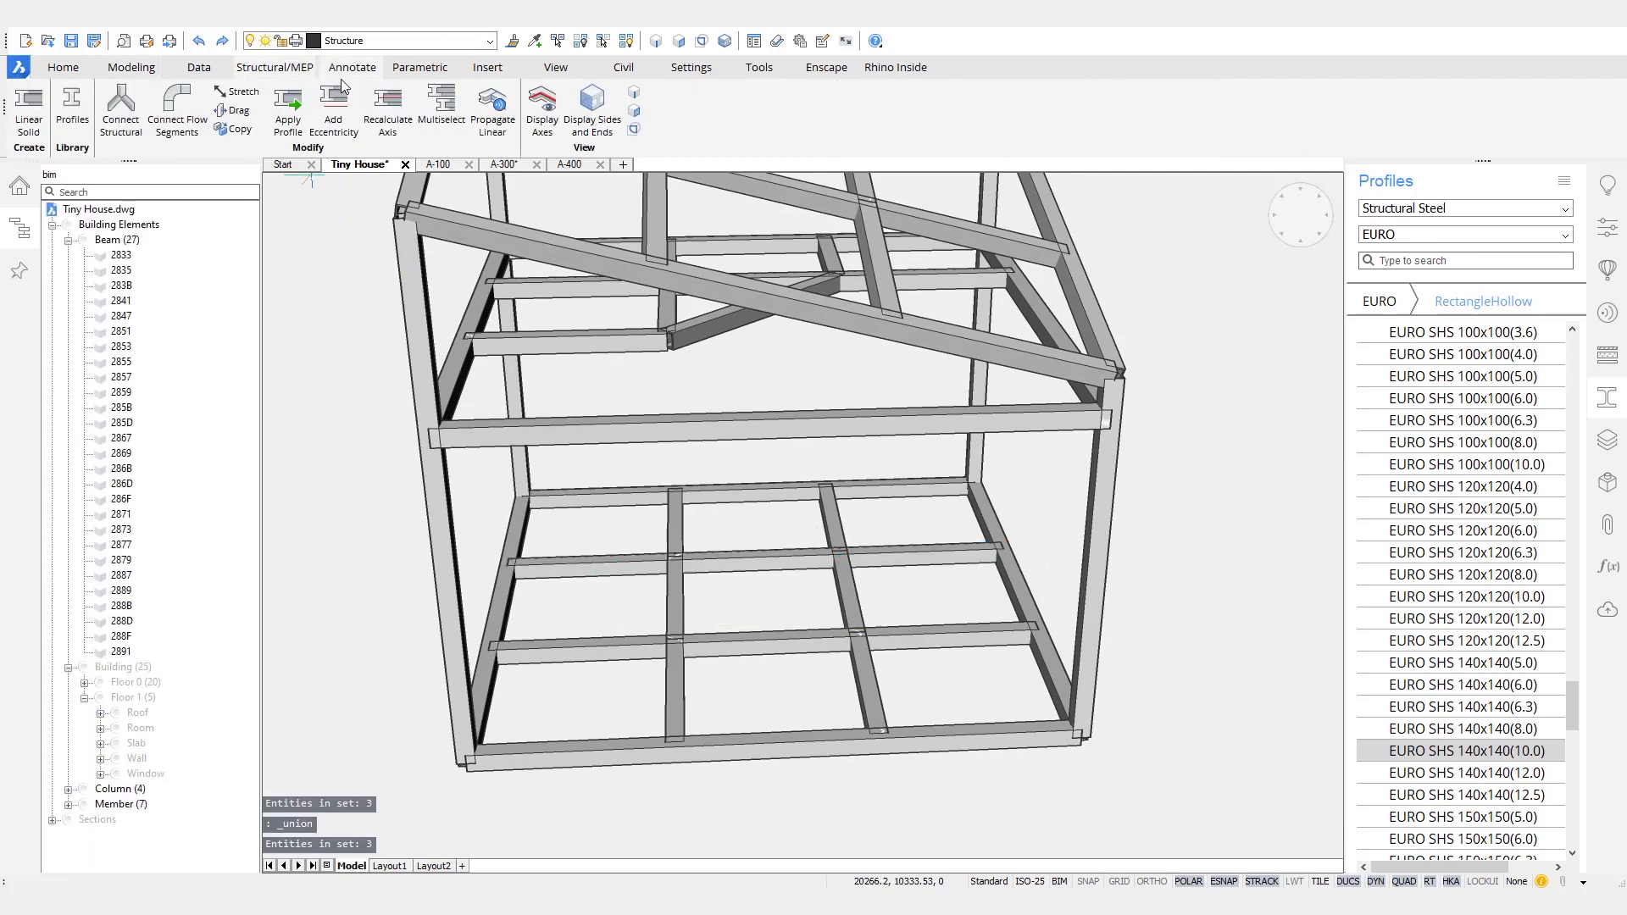
{"action": "left_click", "coordinate": [397, 124]}
{"action": "middle_click_drag", "start_coordinate": [1257, 677], "coordinate": [1173, 651], "text": "shift"}
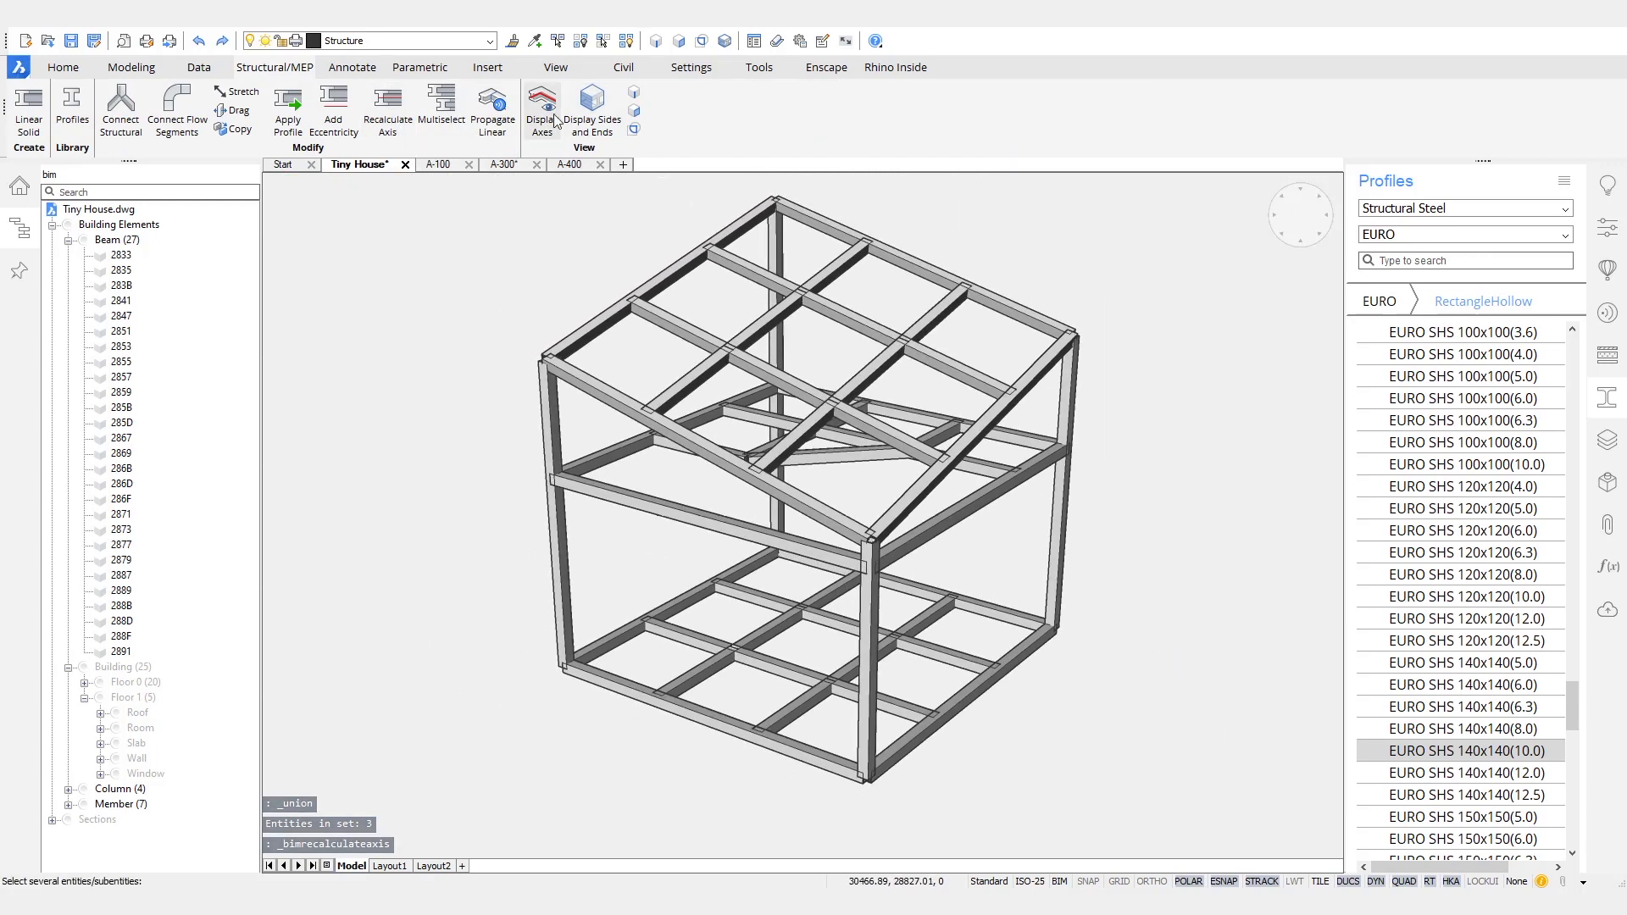
{"action": "middle_click_drag", "start_coordinate": [1021, 699], "coordinate": [1023, 699], "text": "shift"}
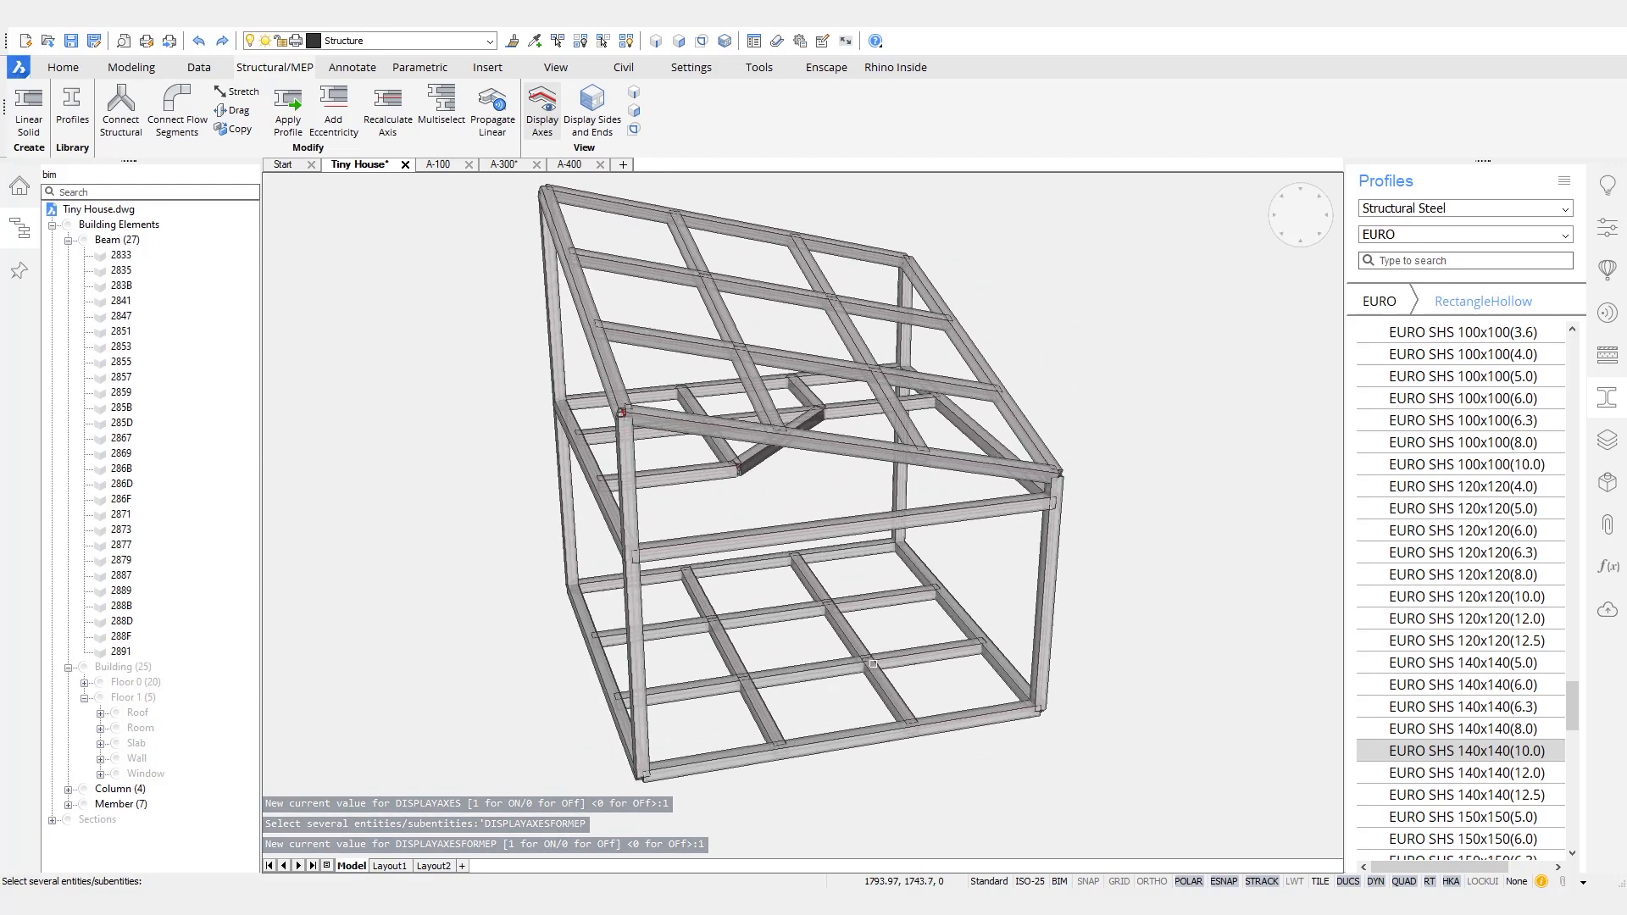
{"action": "scroll", "coordinate": [875, 670], "scroll_direction": "up", "scroll_amount": 6}
{"action": "scroll", "coordinate": [954, 719], "scroll_direction": "down", "scroll_amount": 5}
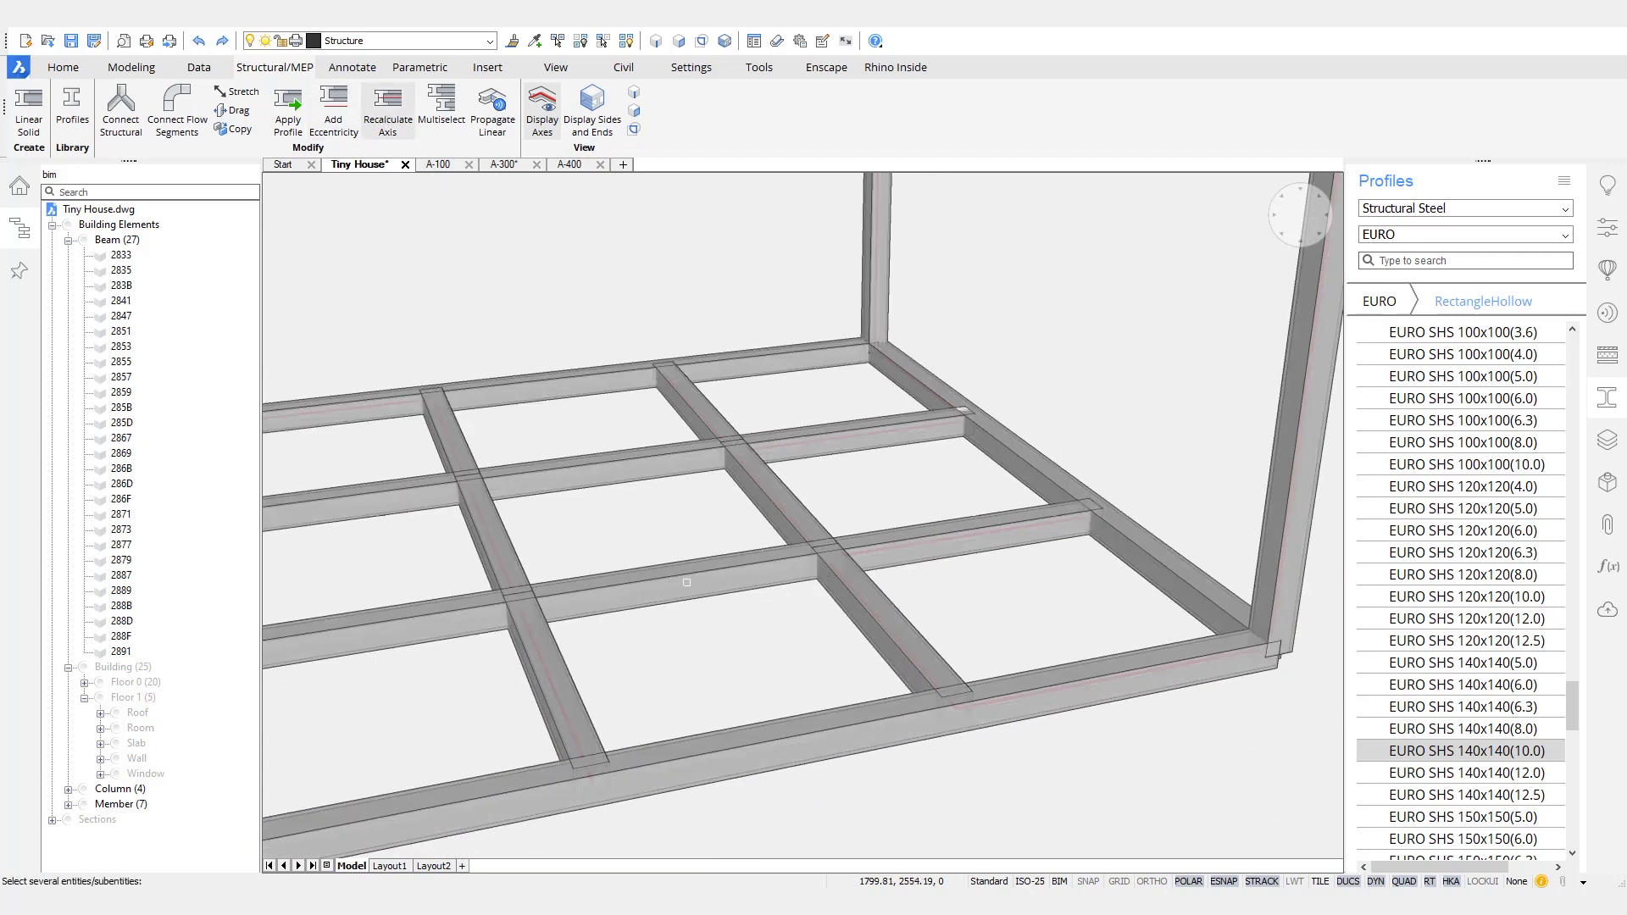
{"action": "scroll", "coordinate": [687, 582], "scroll_direction": "down", "scroll_amount": 6}
{"action": "left_click_drag", "start_coordinate": [983, 702], "coordinate": [440, 261]}
{"action": "key", "text": "Return"}
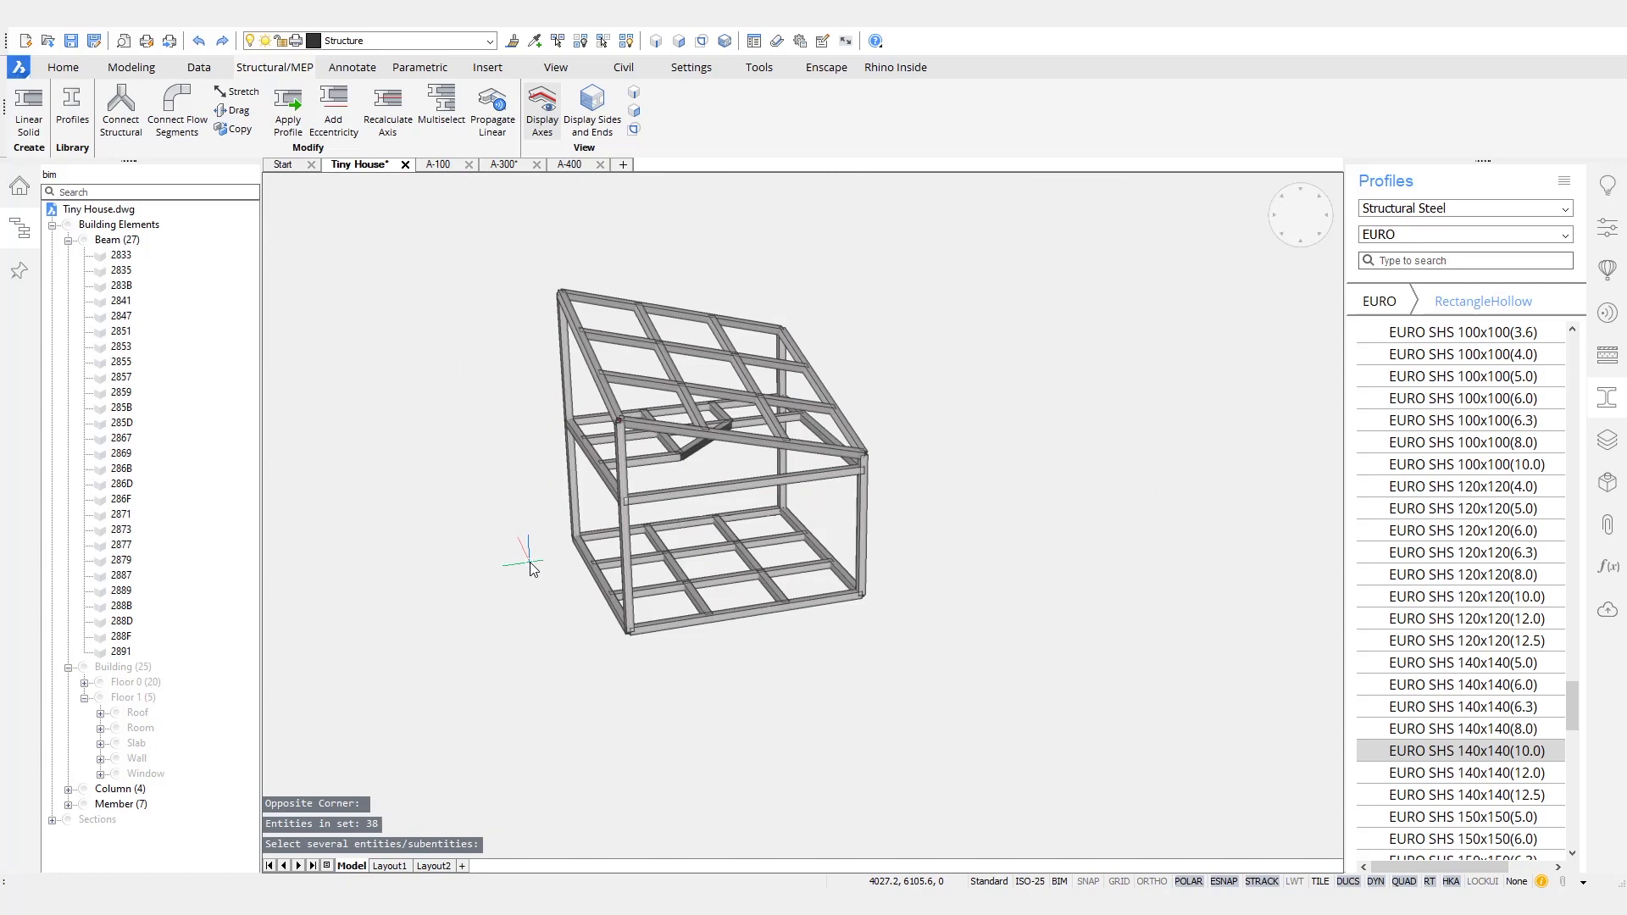
- Connect all the steel members of the frame to each other with the Connect Structural command
{"action": "scroll", "coordinate": [757, 633], "scroll_direction": "up", "scroll_amount": 10}
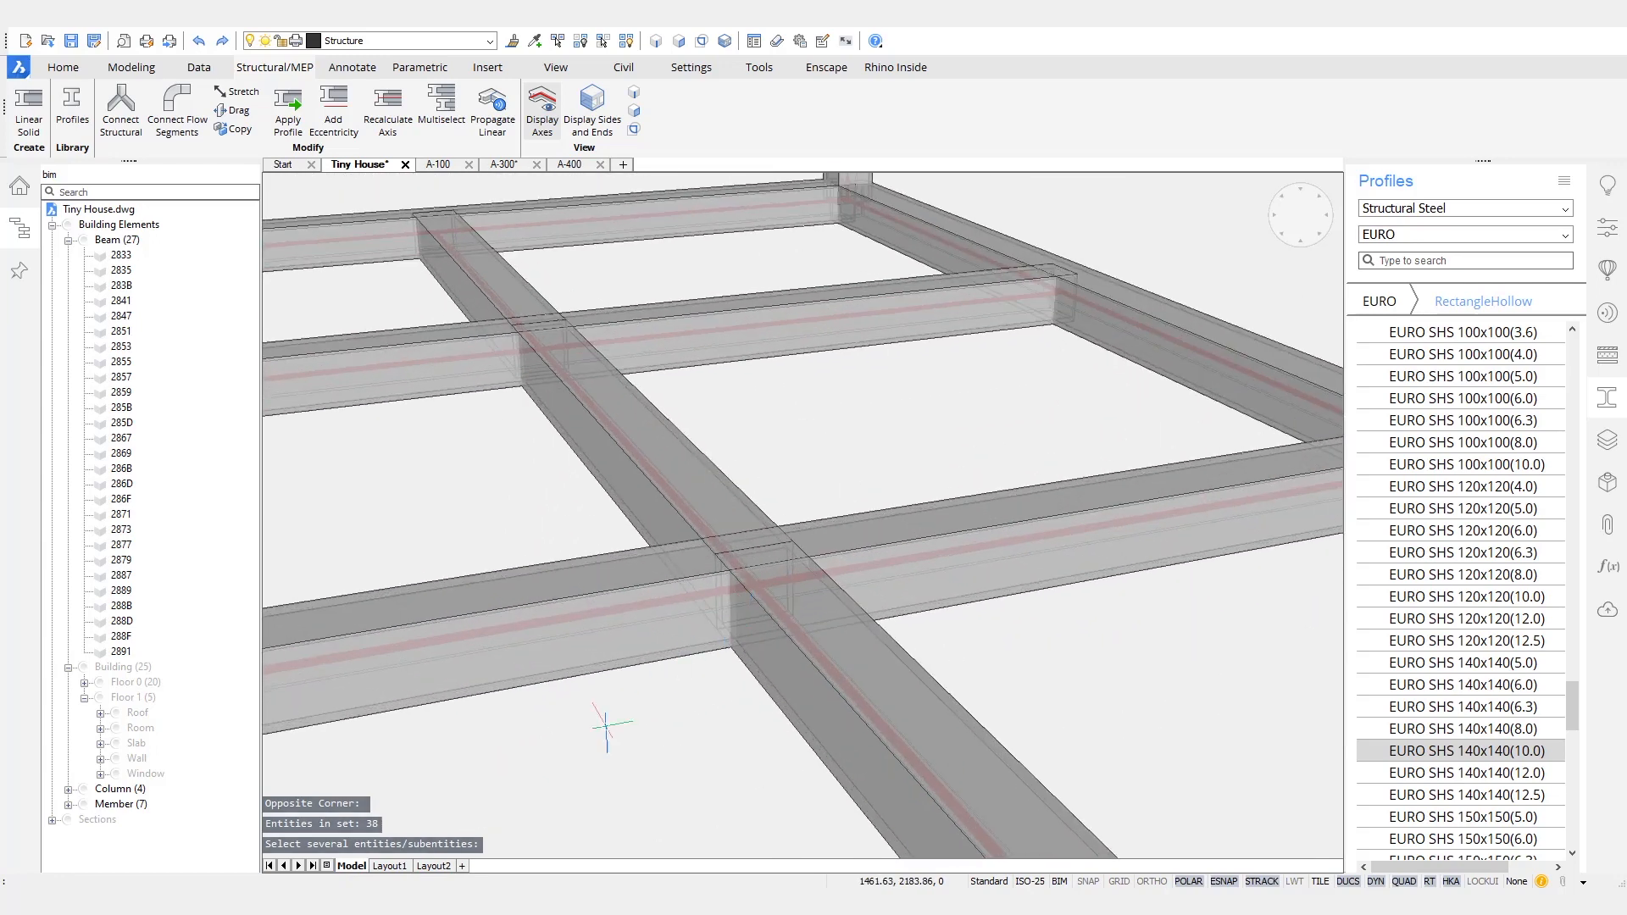
{"action": "scroll", "coordinate": [927, 598], "scroll_direction": "down", "scroll_amount": 10}
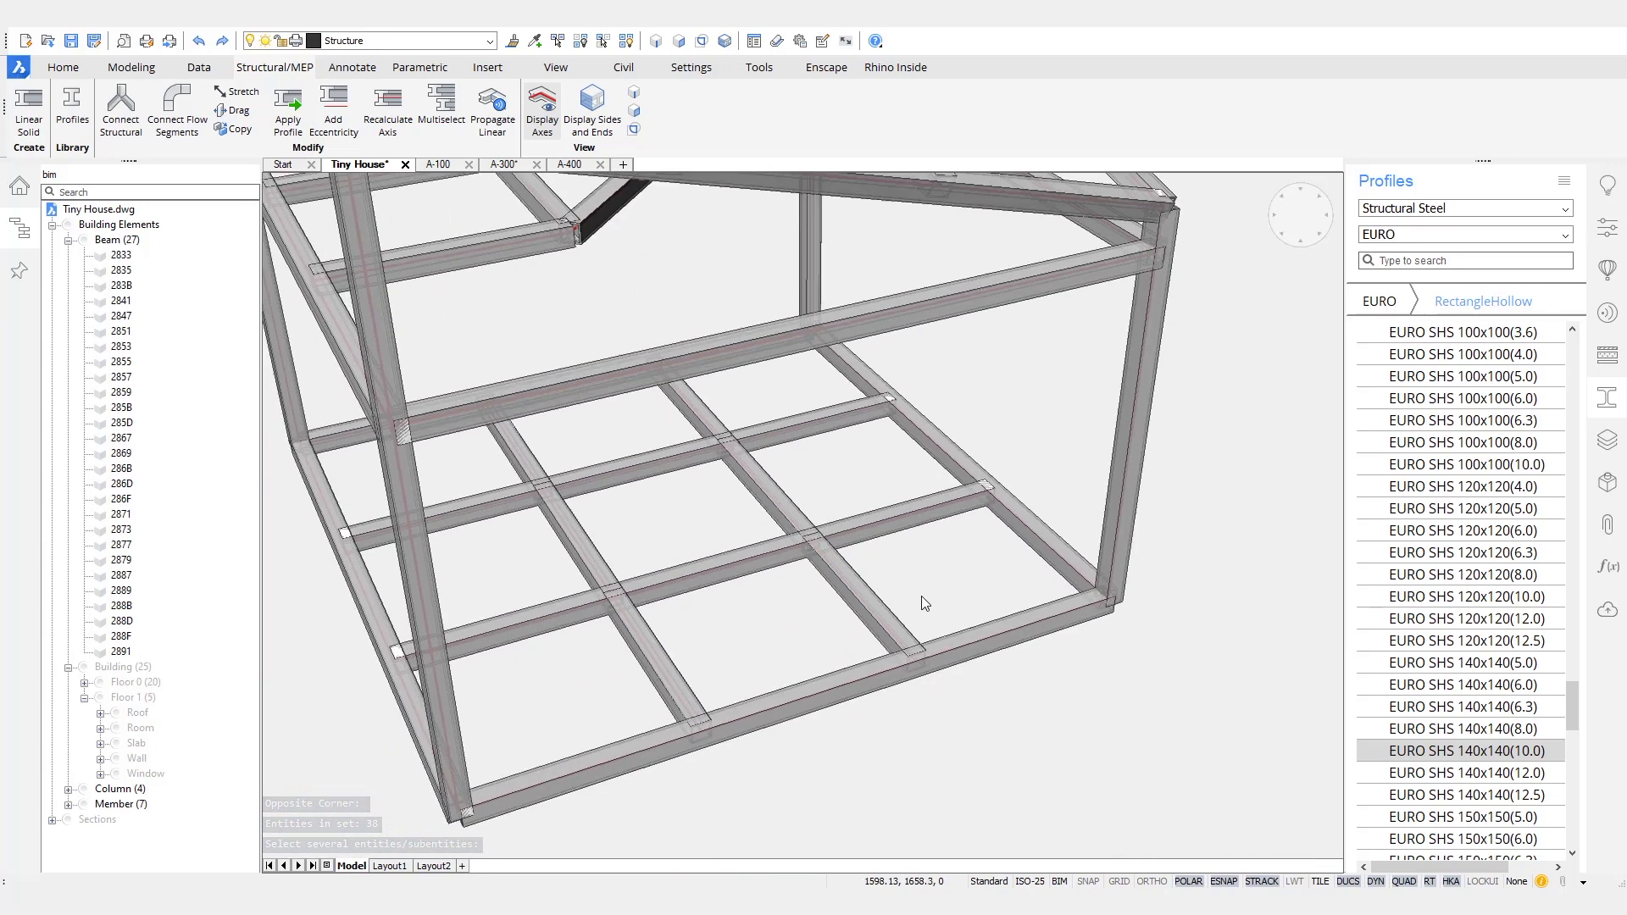
{"action": "scroll", "coordinate": [927, 598], "scroll_direction": "down", "scroll_amount": 5}
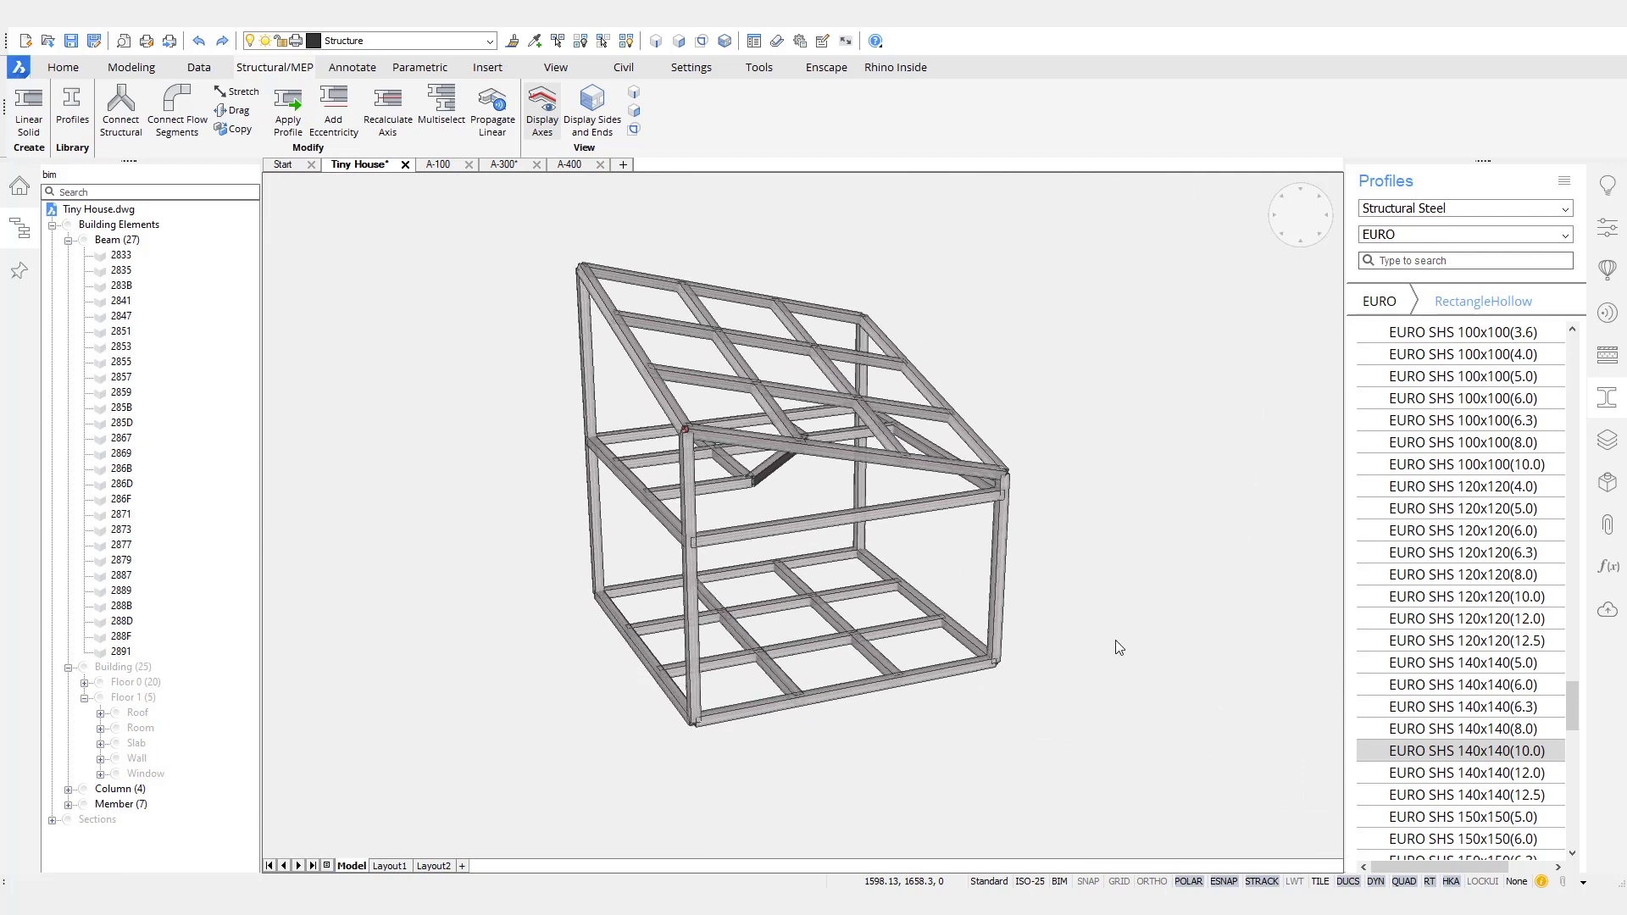
{"action": "middle_click_drag", "start_coordinate": [1120, 638], "coordinate": [1115, 678], "text": "shift"}
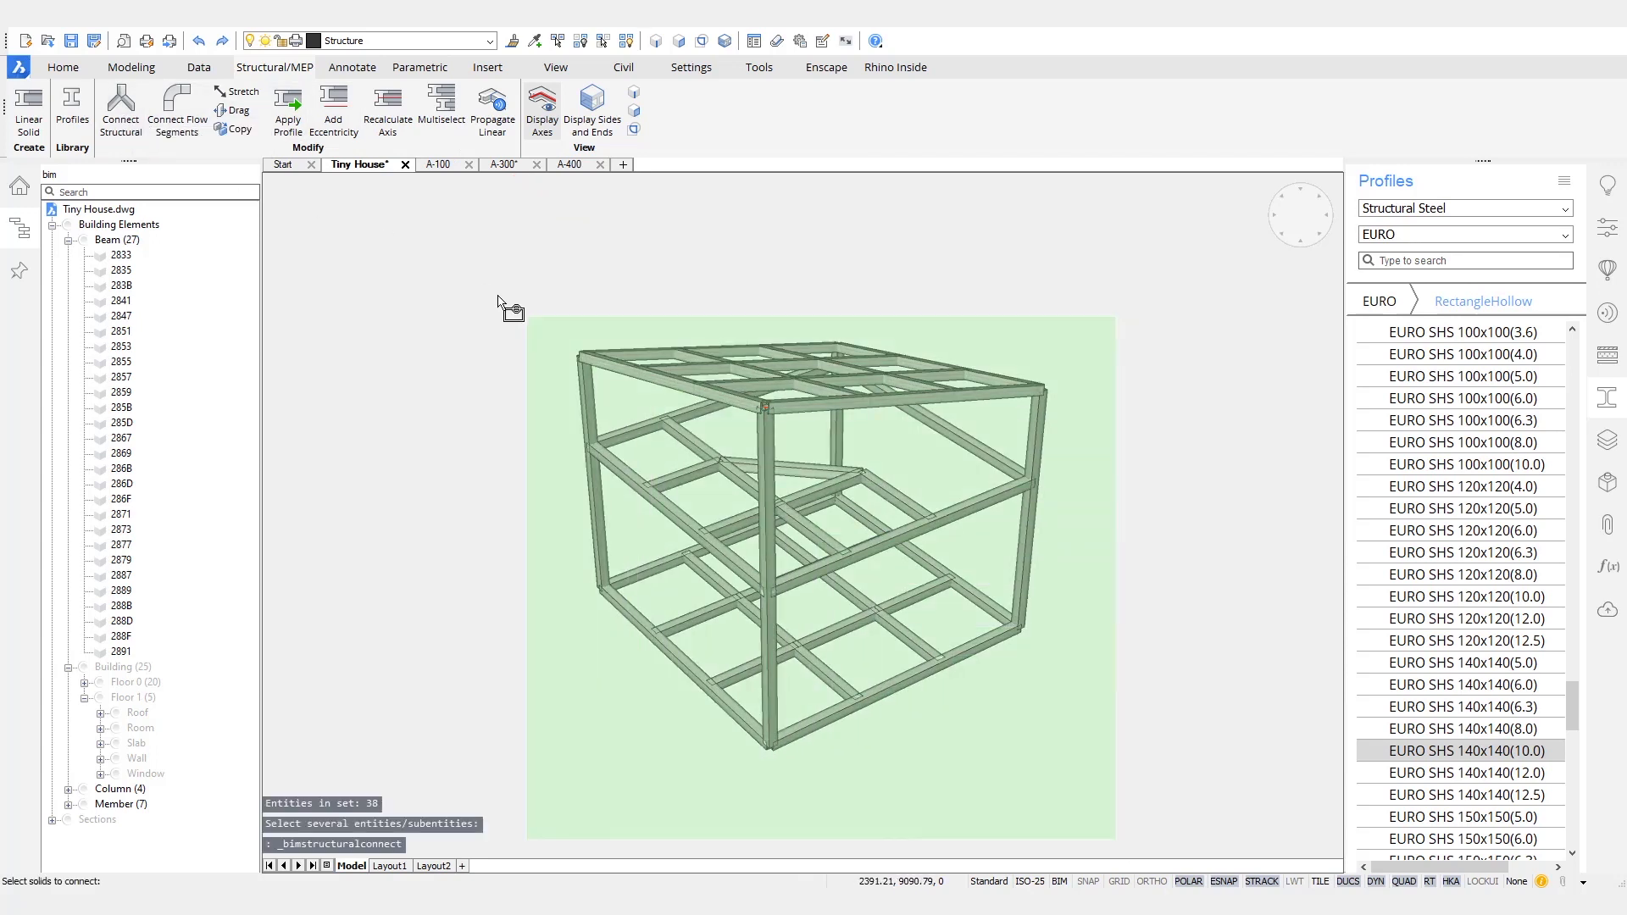
{"action": "left_click", "coordinate": [475, 282]}
{"action": "key", "text": "Return"}
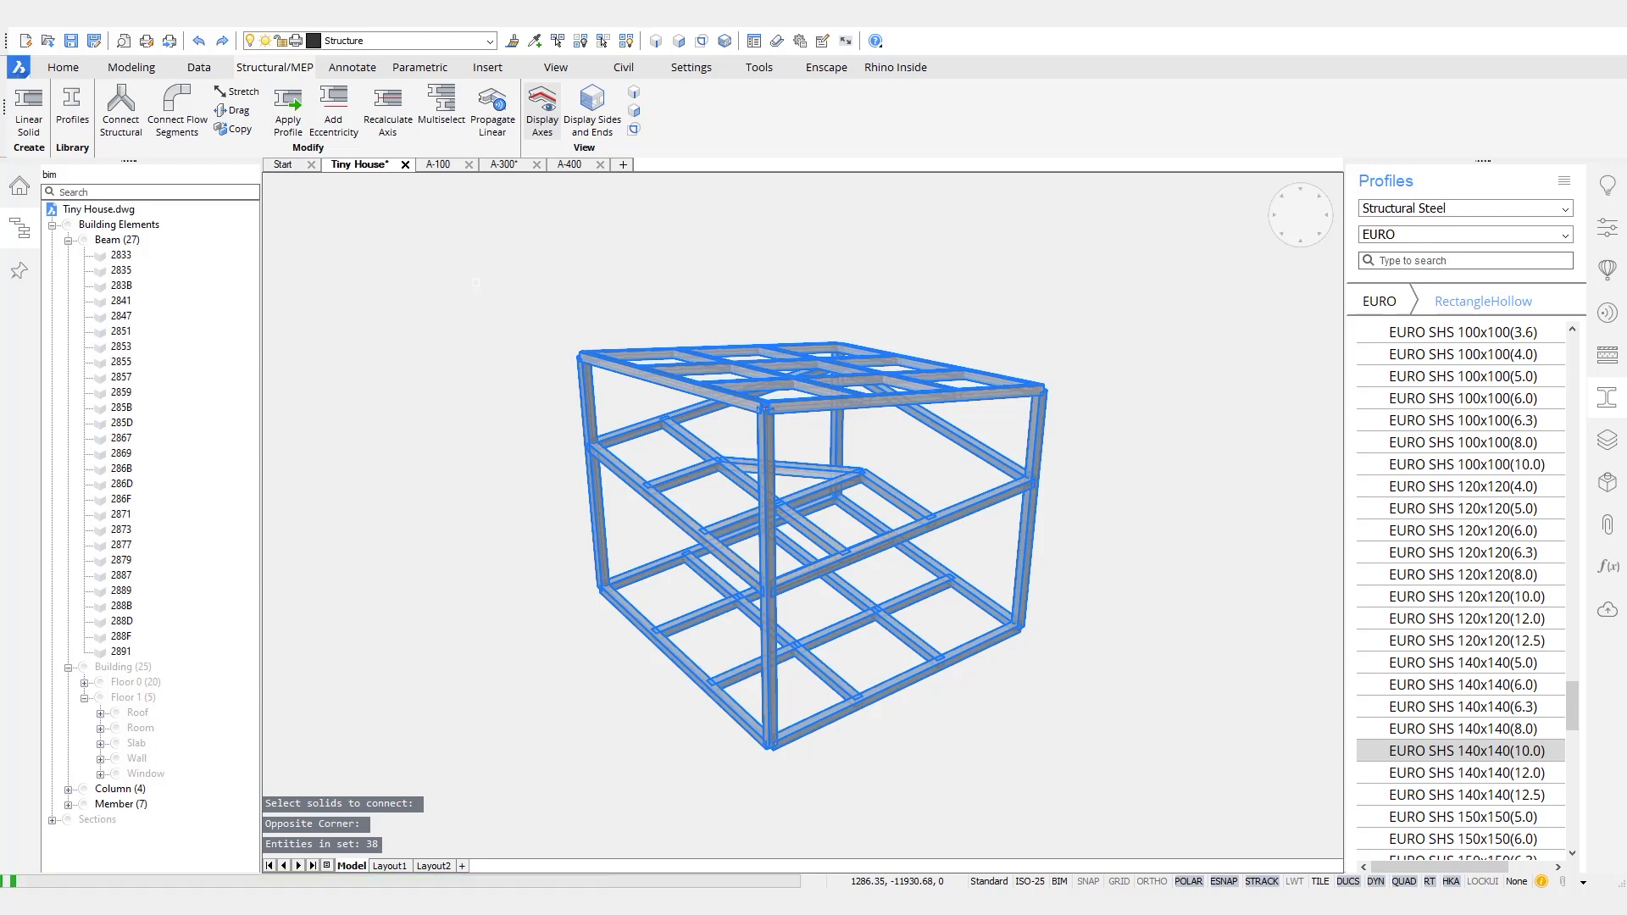
- Select the four corner columns of the steel frame and hide them
{"action": "middle_click_drag", "start_coordinate": [464, 351], "coordinate": [324, 246], "text": "shift"}
{"action": "middle_click_drag", "start_coordinate": [459, 445], "coordinate": [473, 525], "text": "shift"}
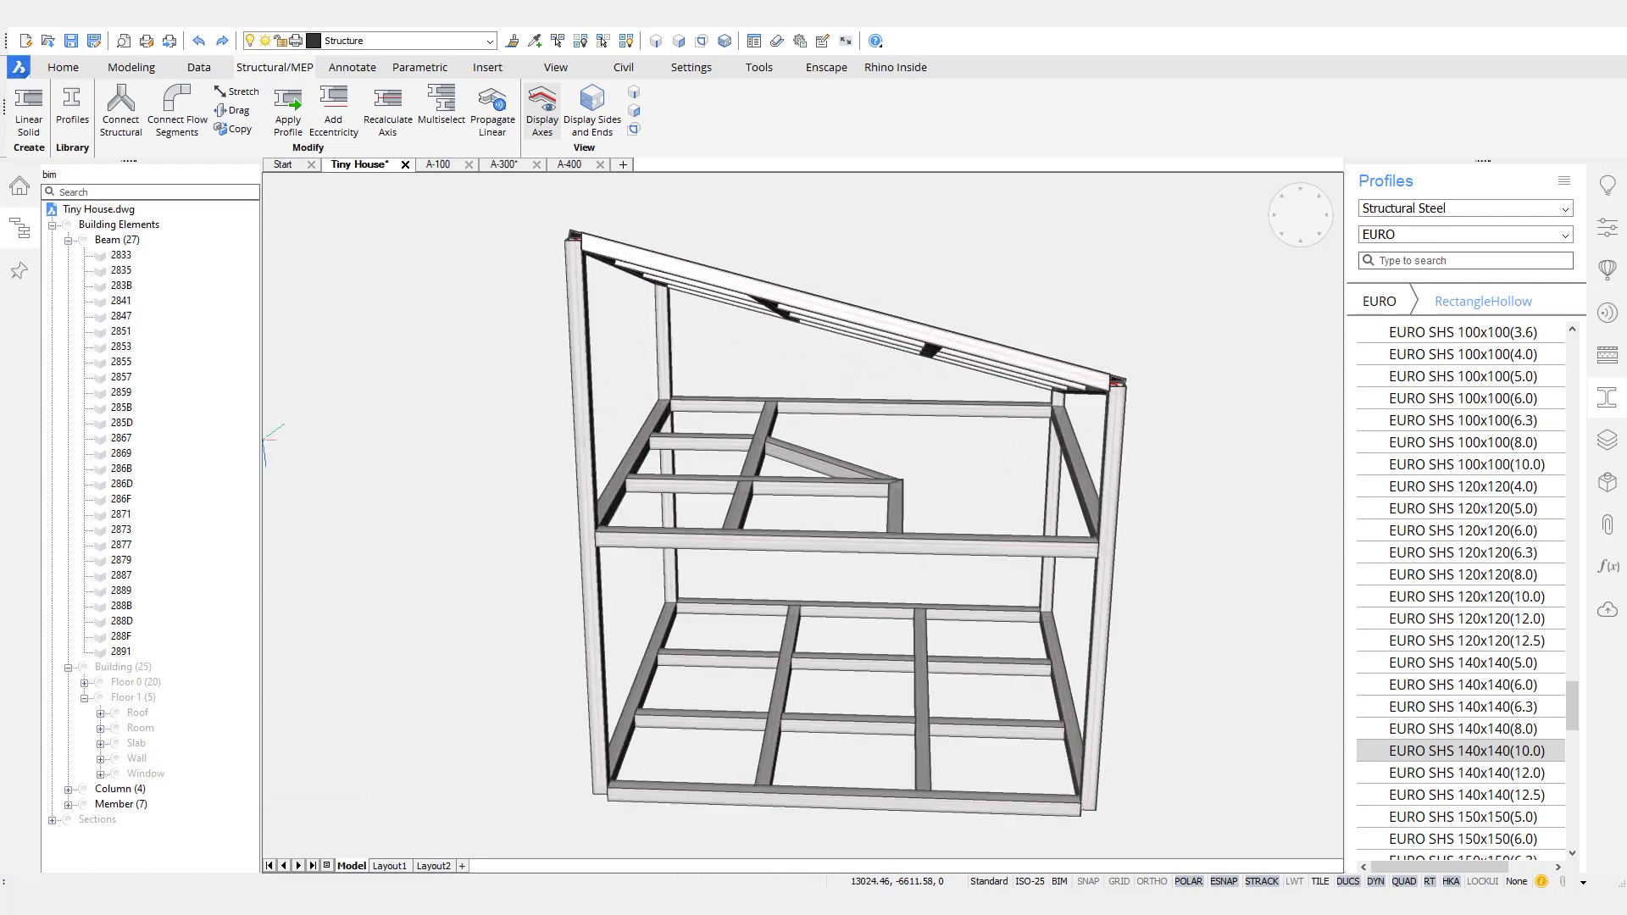
{"action": "middle_click_drag", "start_coordinate": [439, 683], "coordinate": [1071, 520], "text": "shift"}
{"action": "left_click", "coordinate": [1073, 523]}
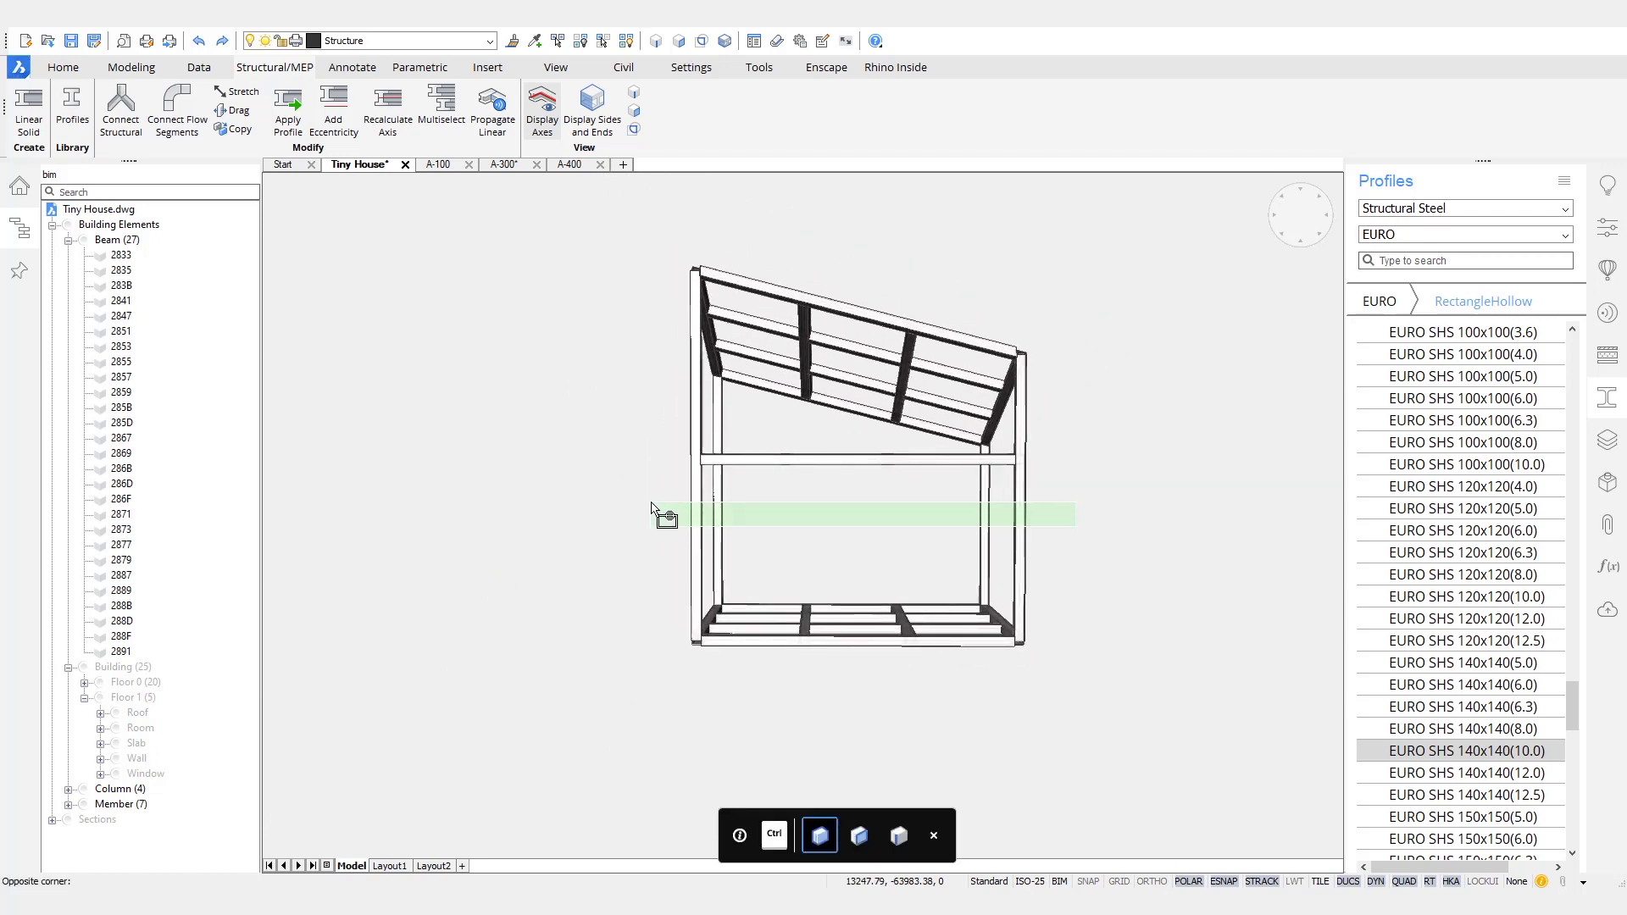
{"action": "left_click", "coordinate": [651, 506]}
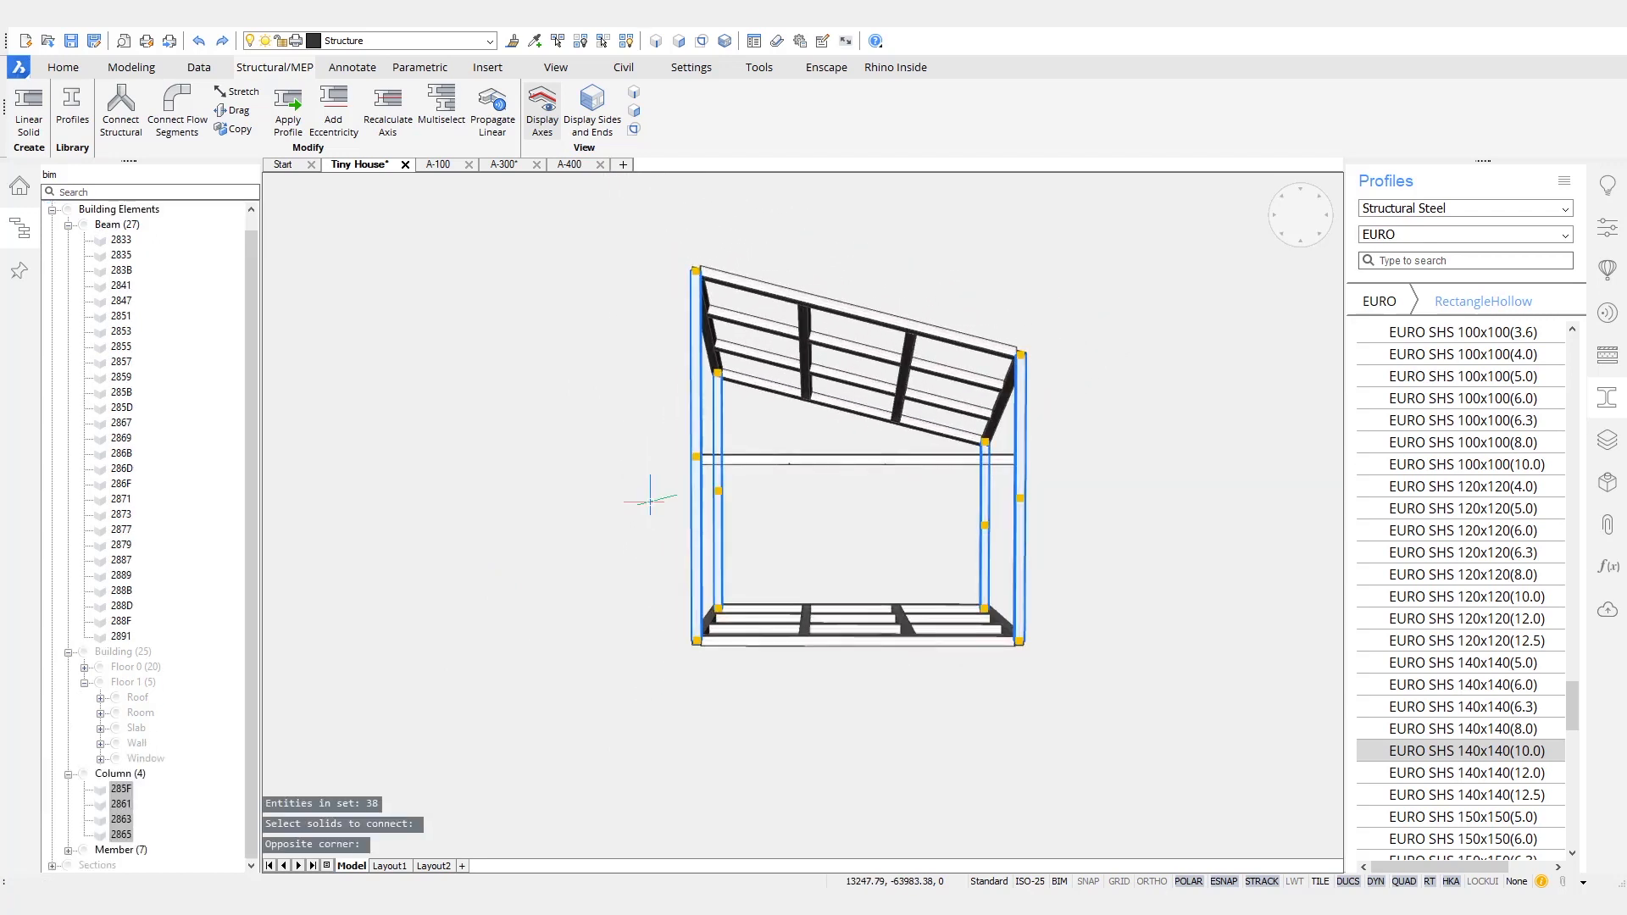
{"action": "mouse_move", "coordinate": [669, 535]}
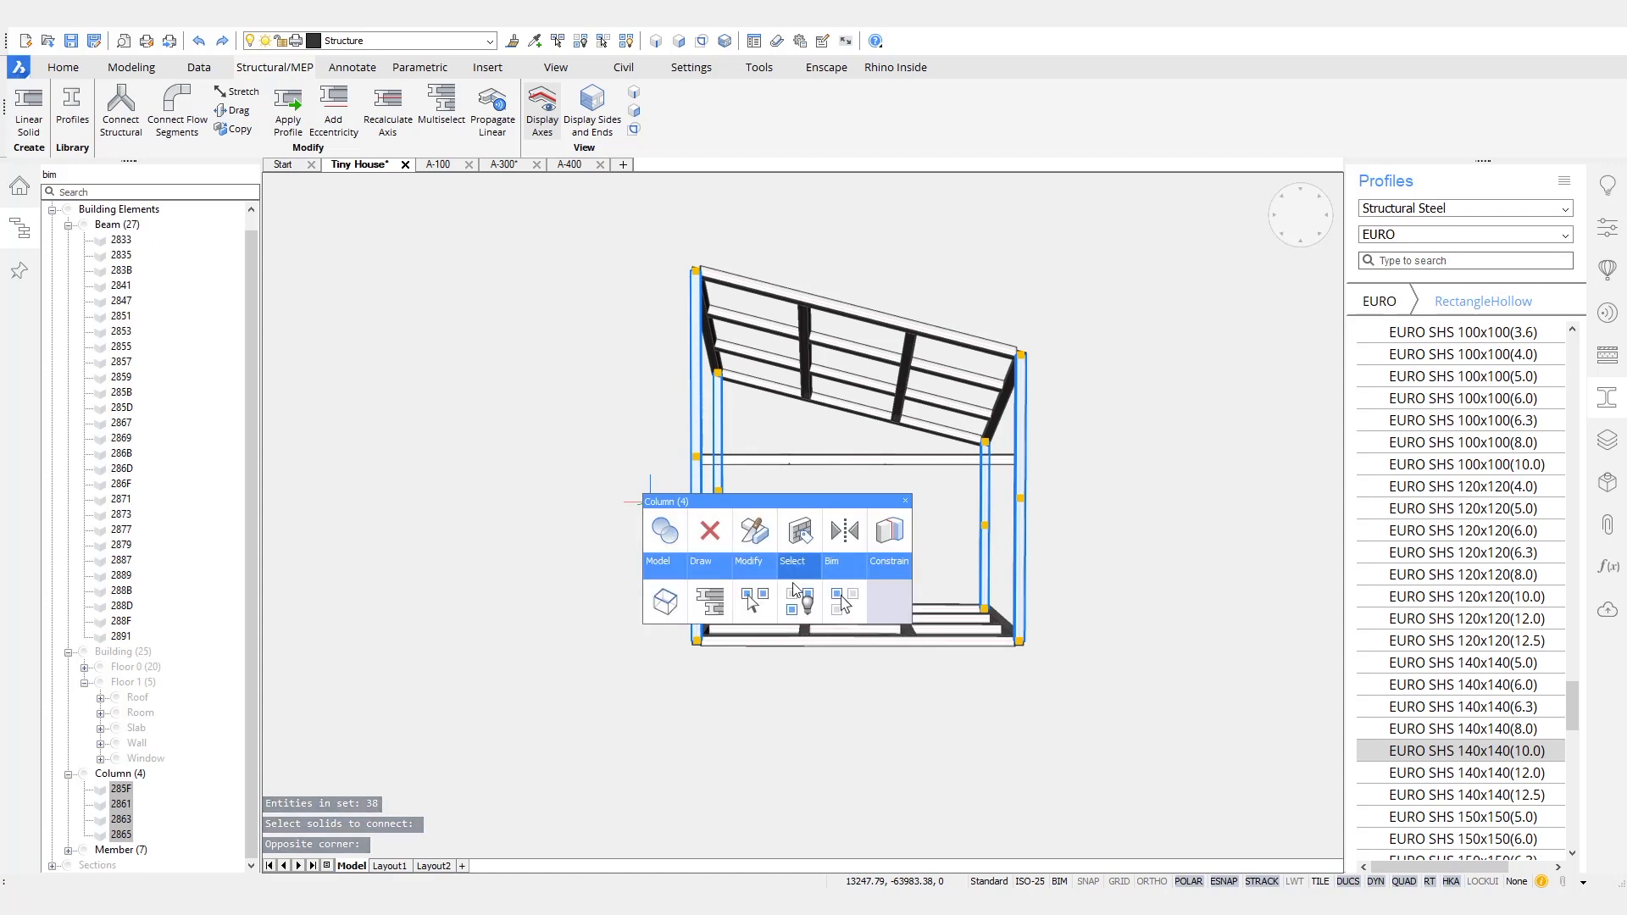
{"action": "left_click", "coordinate": [798, 599]}
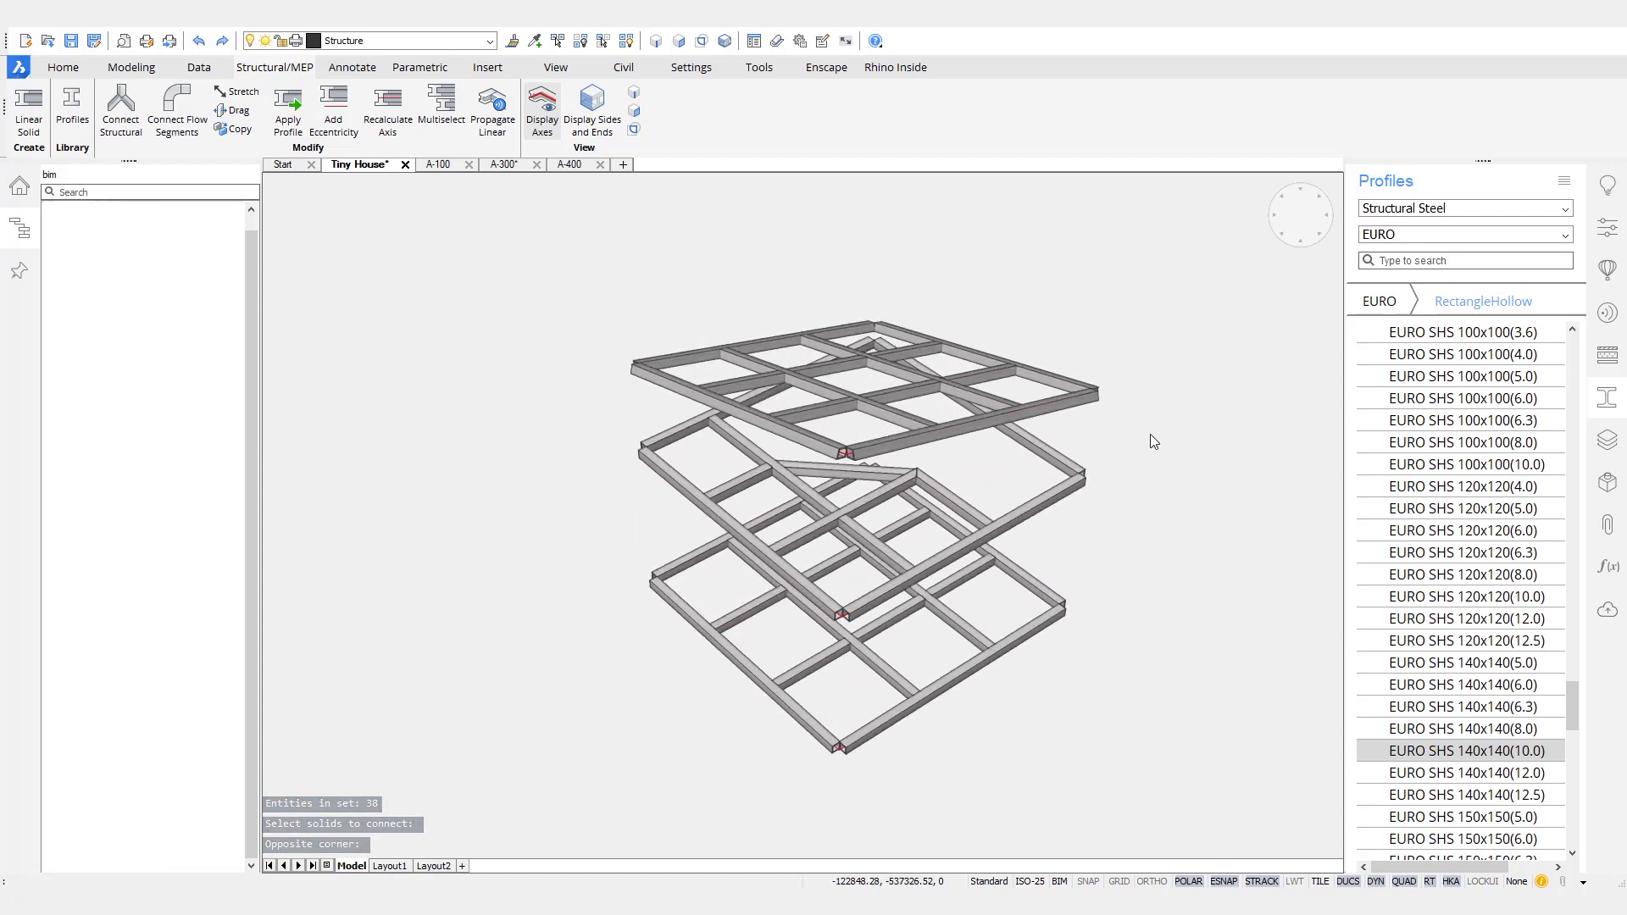
- Classify all the members of the sloping roof frame as beams
{"action": "mouse_move", "coordinate": [1151, 435]}
{"action": "middle_mouse_down", "text": "shift"}
{"action": "mouse_move", "coordinate": [1027, 486]}
{"action": "mouse_move", "coordinate": [1111, 426]}
{"action": "mouse_move", "coordinate": [1083, 424]}
{"action": "mouse_move", "coordinate": [1104, 410]}
{"action": "mouse_move", "coordinate": [1144, 425]}
{"action": "middle_mouse_up", "text": "shift"}
{"action": "left_click_drag", "start_coordinate": [1133, 411], "coordinate": [581, 313]}
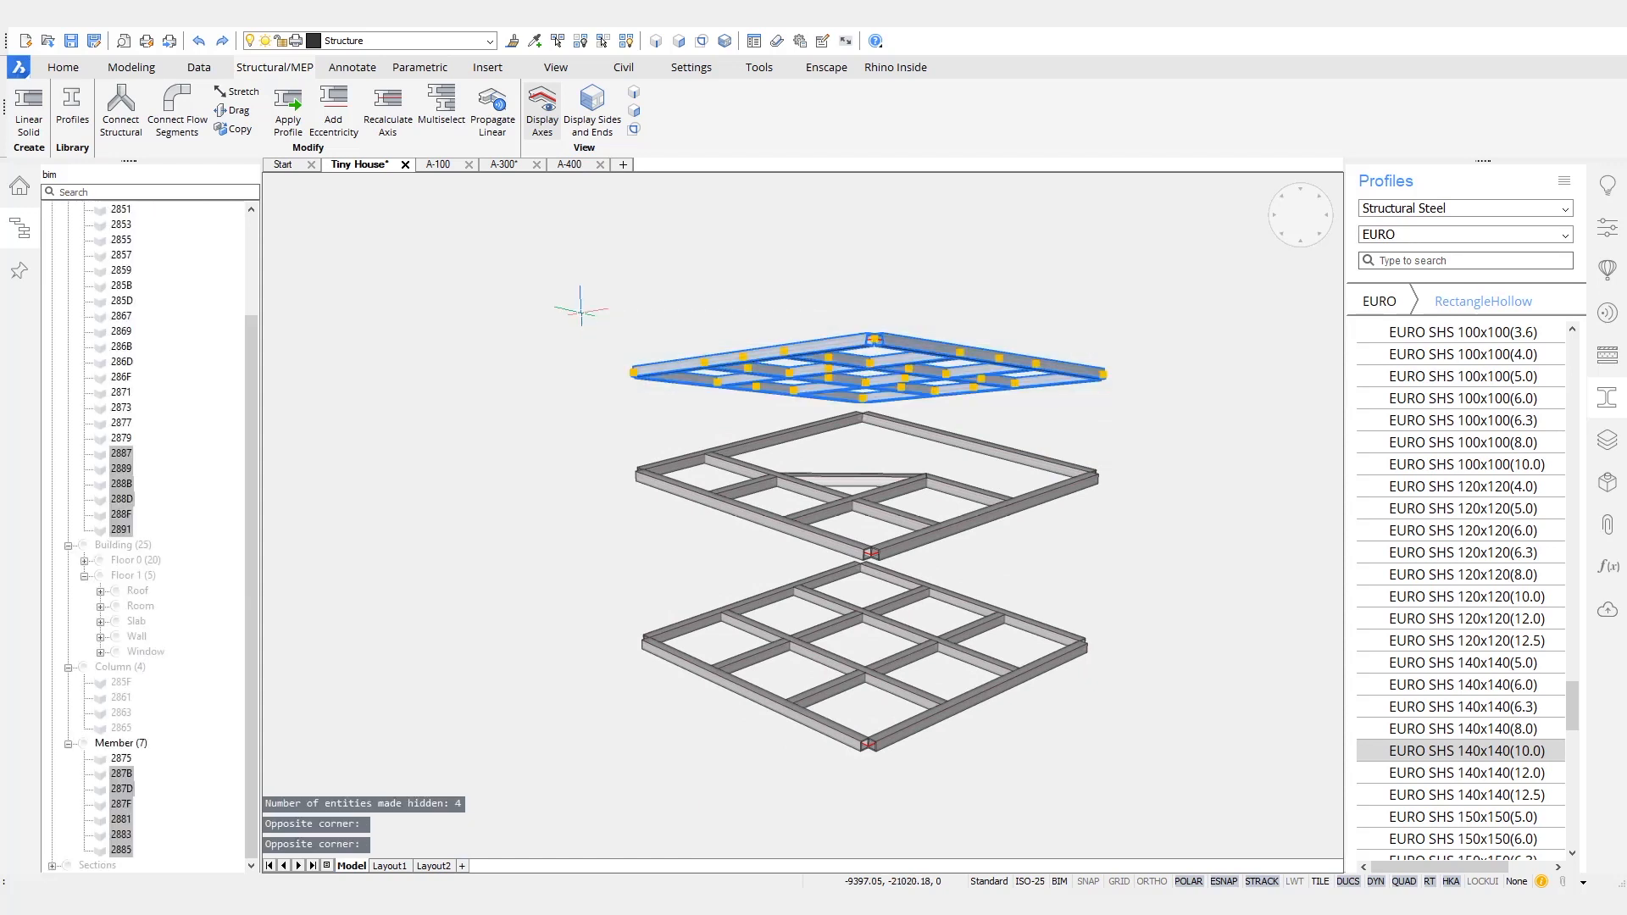
{"action": "mouse_move", "coordinate": [781, 384]}
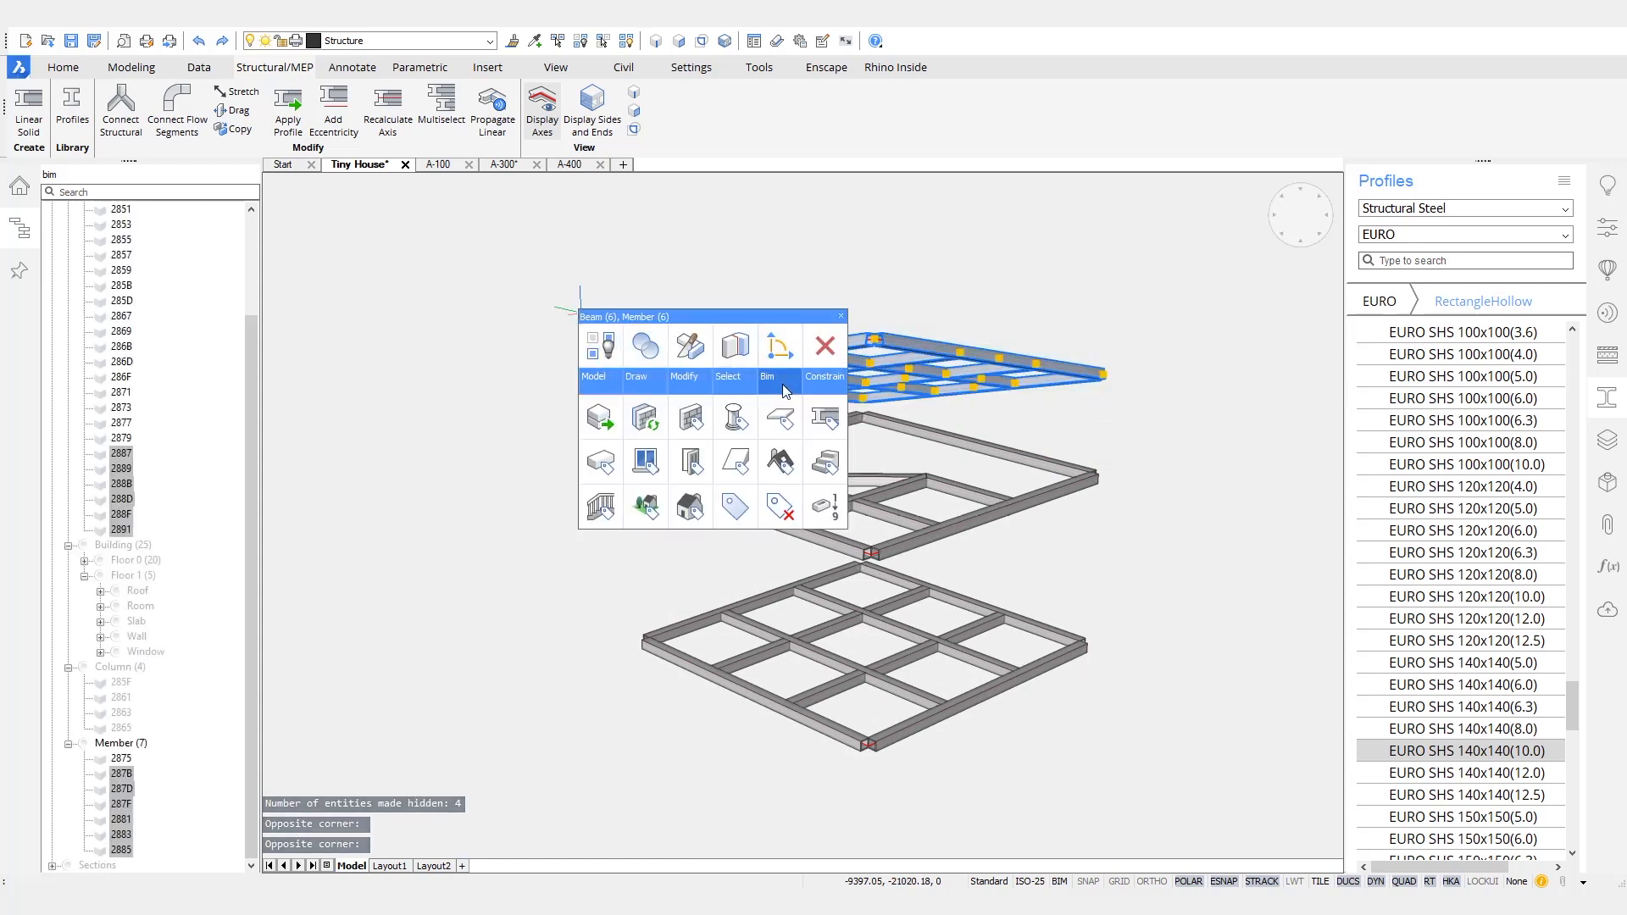
{"action": "left_click", "coordinate": [821, 420]}
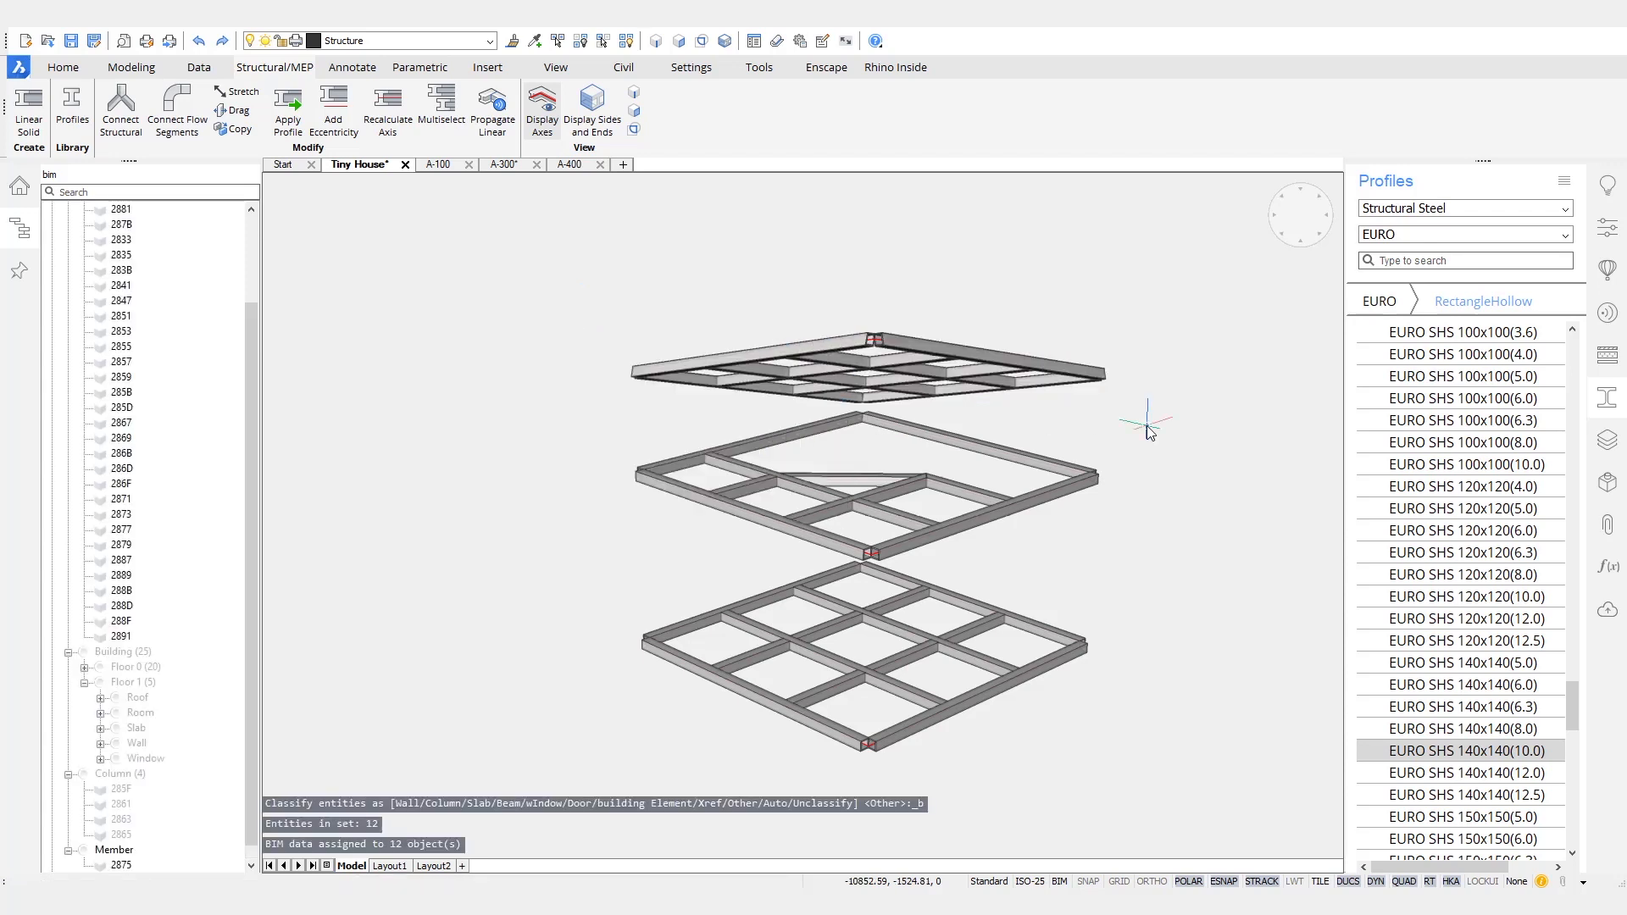
- Join the two outer edge beams at one corner of the lowest floor frame with a mitred L-connection
{"action": "middle_click_drag", "start_coordinate": [1147, 426], "coordinate": [1154, 451], "text": "shift"}
{"action": "scroll", "coordinate": [776, 614], "scroll_direction": "up", "scroll_amount": 10}
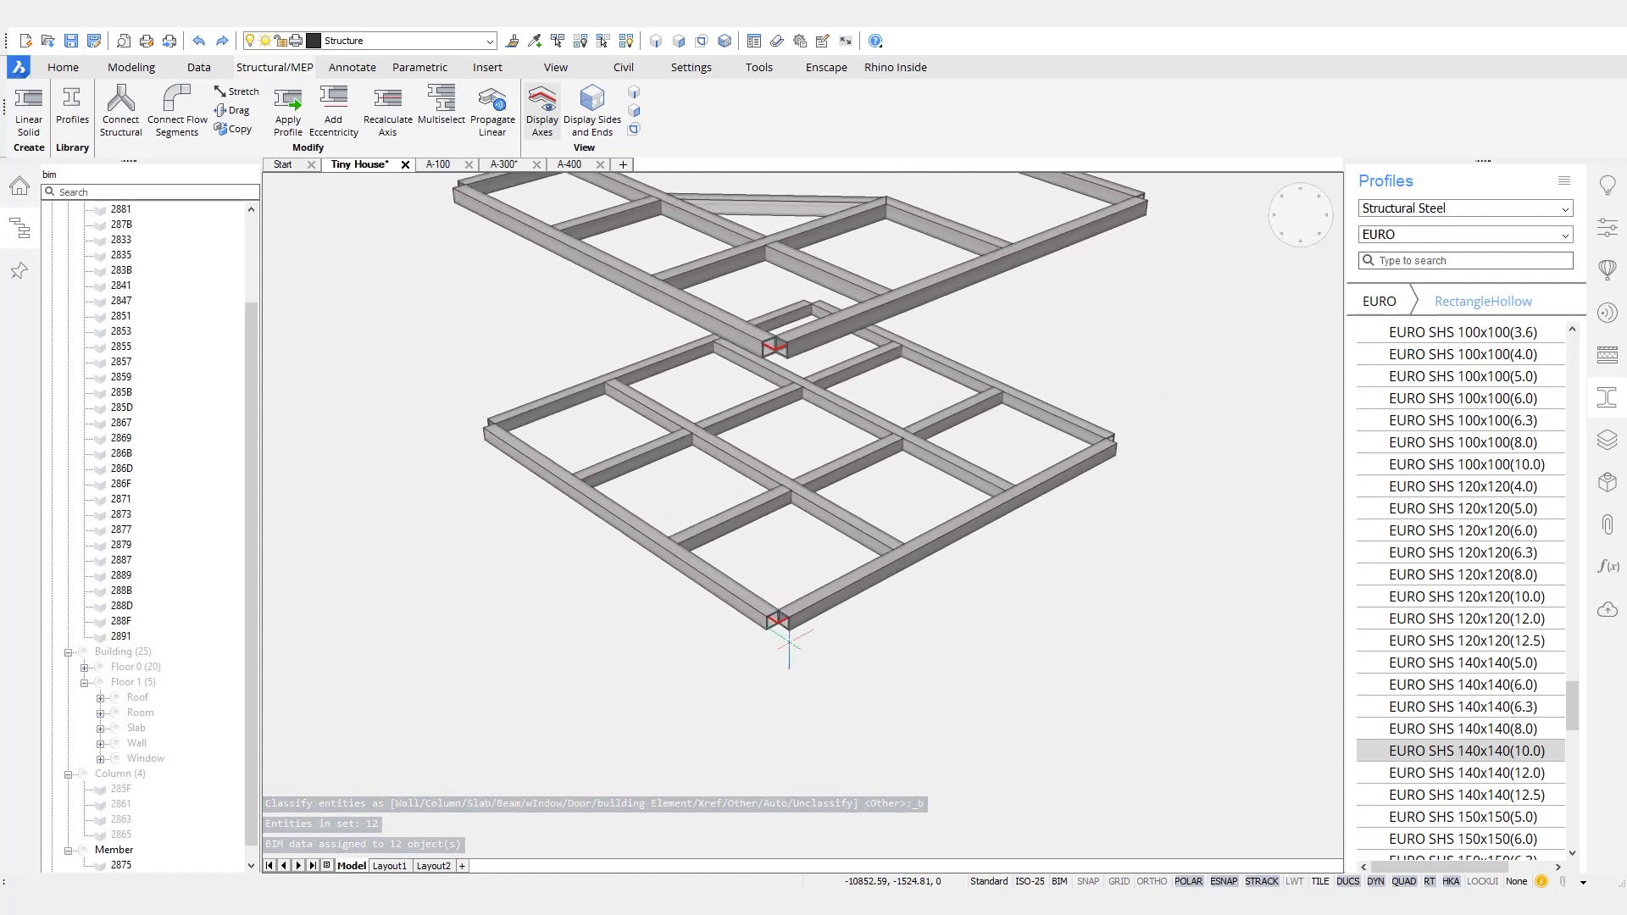
{"action": "scroll", "coordinate": [775, 614], "scroll_direction": "up", "scroll_amount": 5}
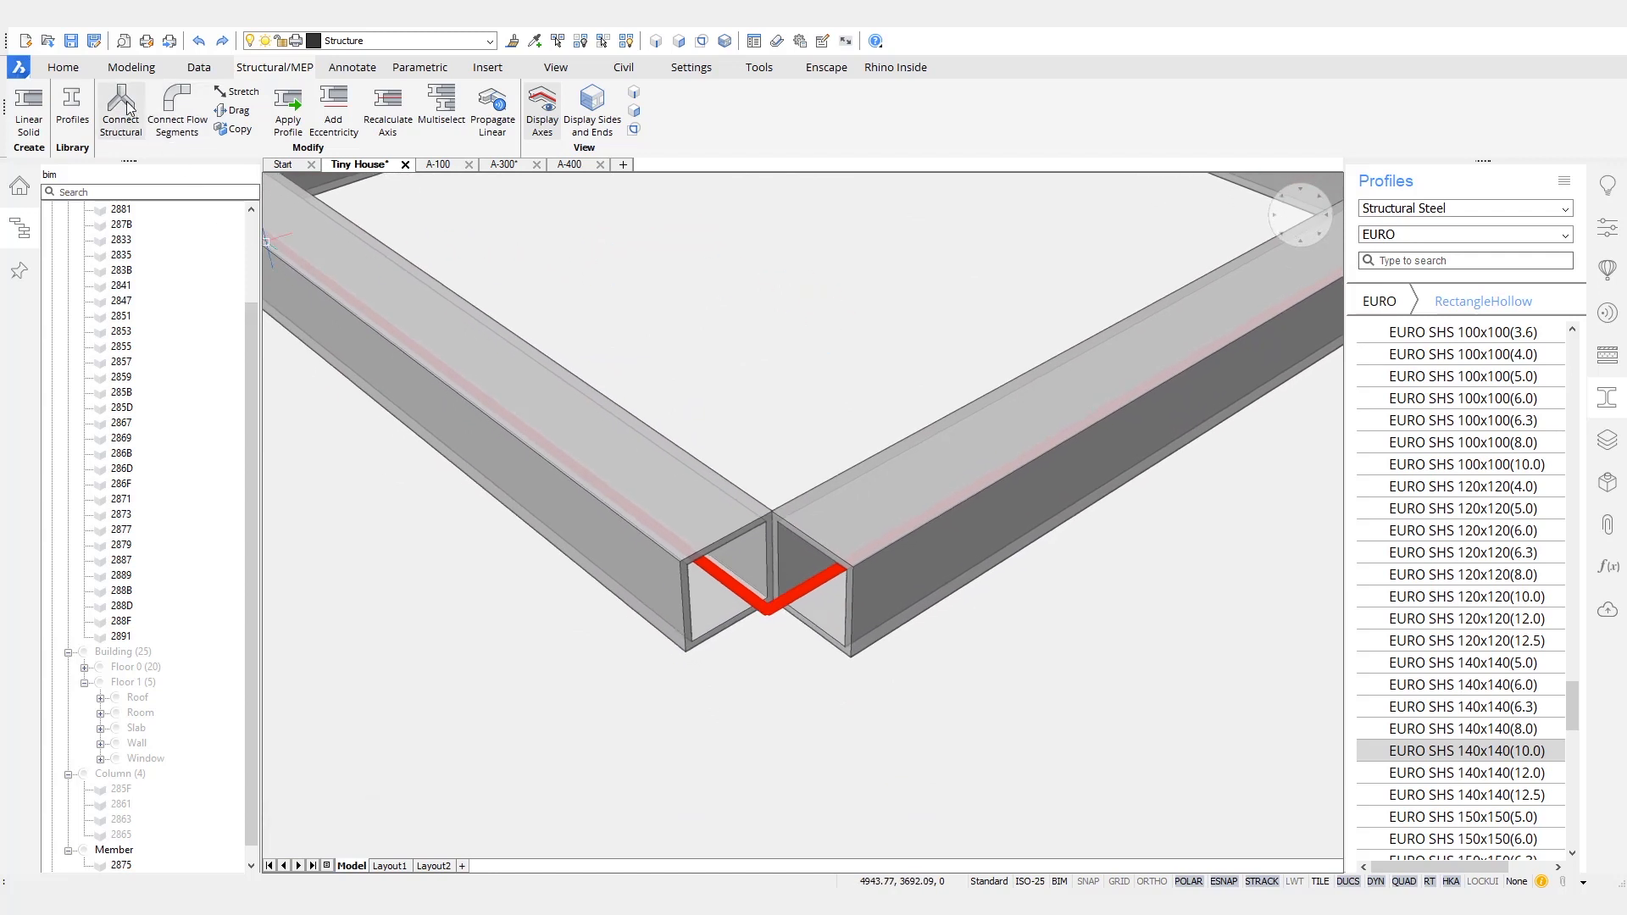
{"action": "left_click", "coordinate": [695, 510]}
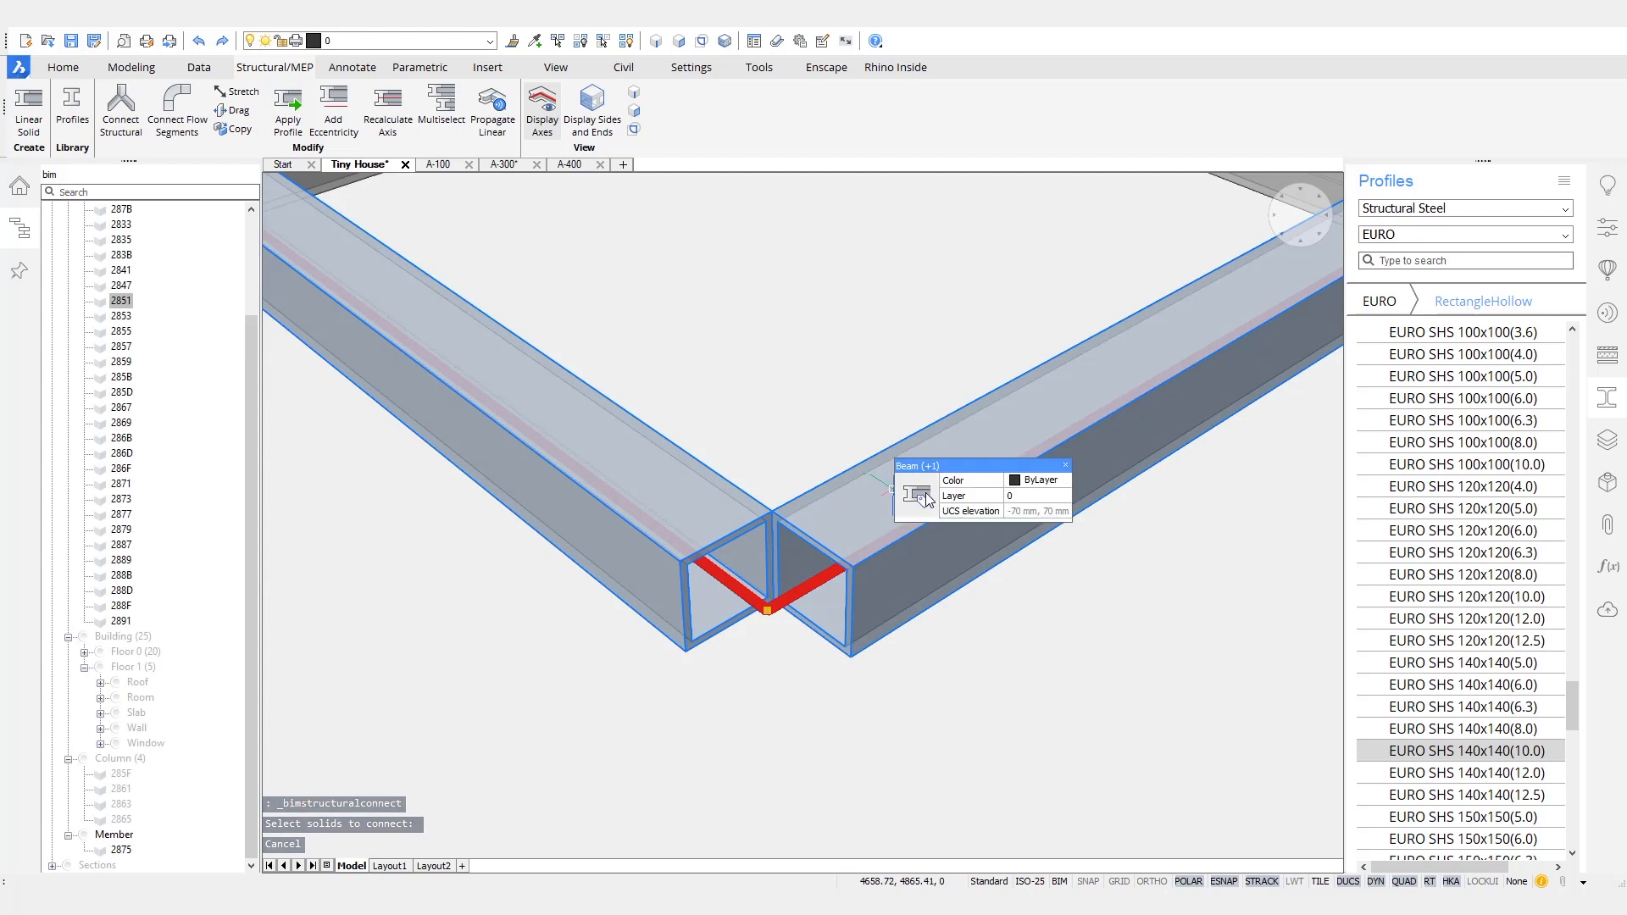
{"action": "left_click", "coordinate": [890, 490]}
{"action": "mouse_move", "coordinate": [926, 500]}
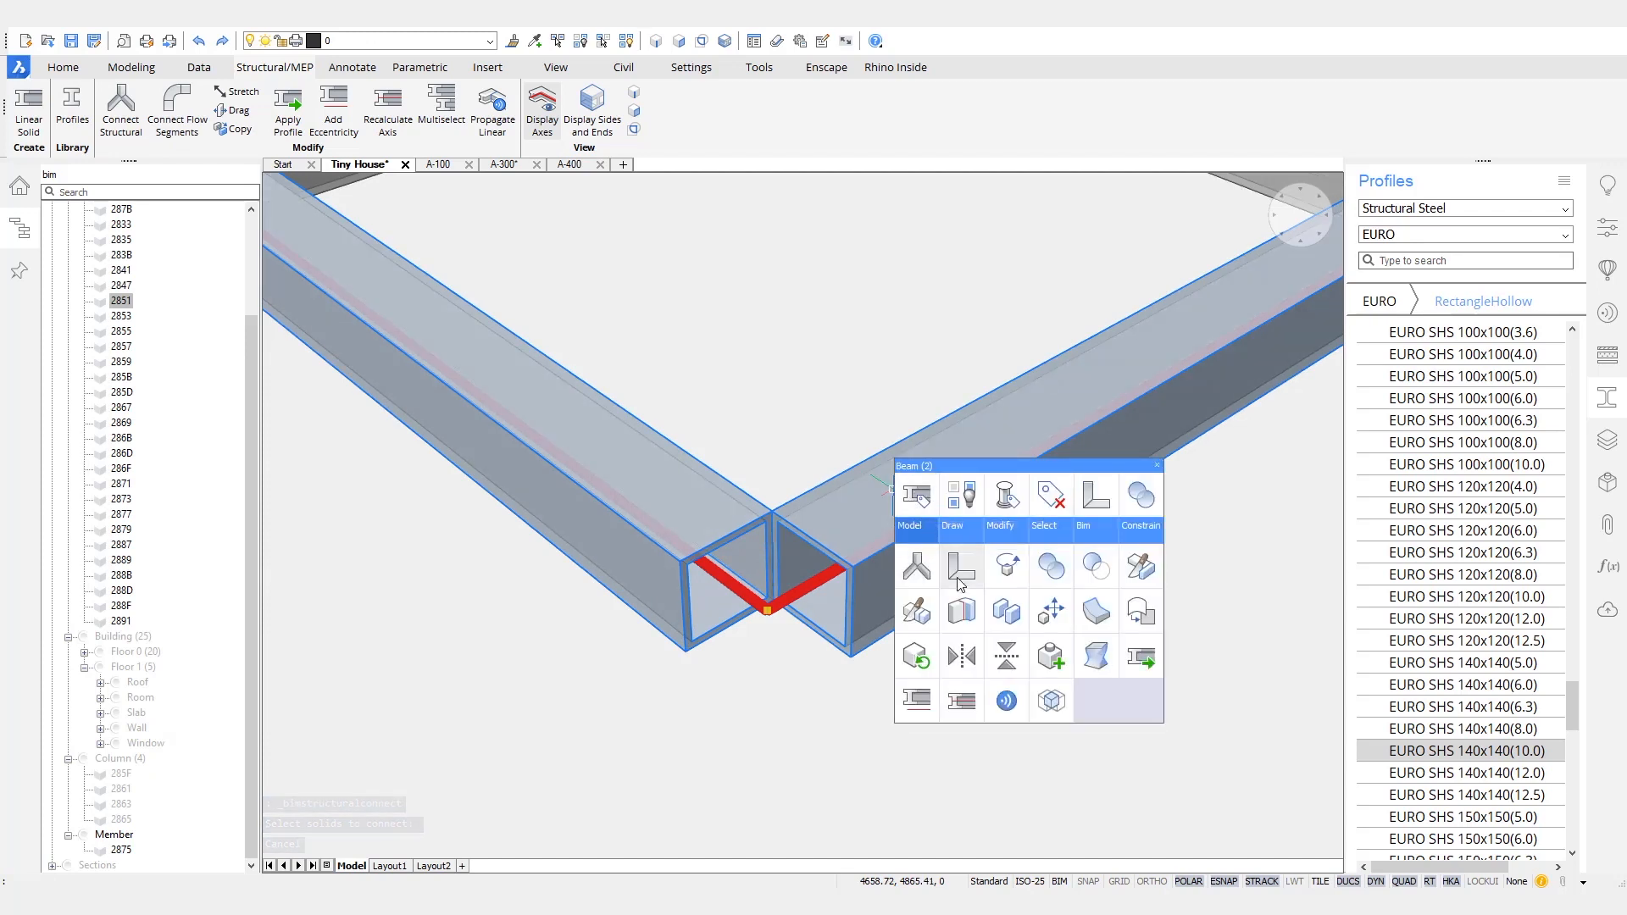
{"action": "left_click", "coordinate": [961, 569]}
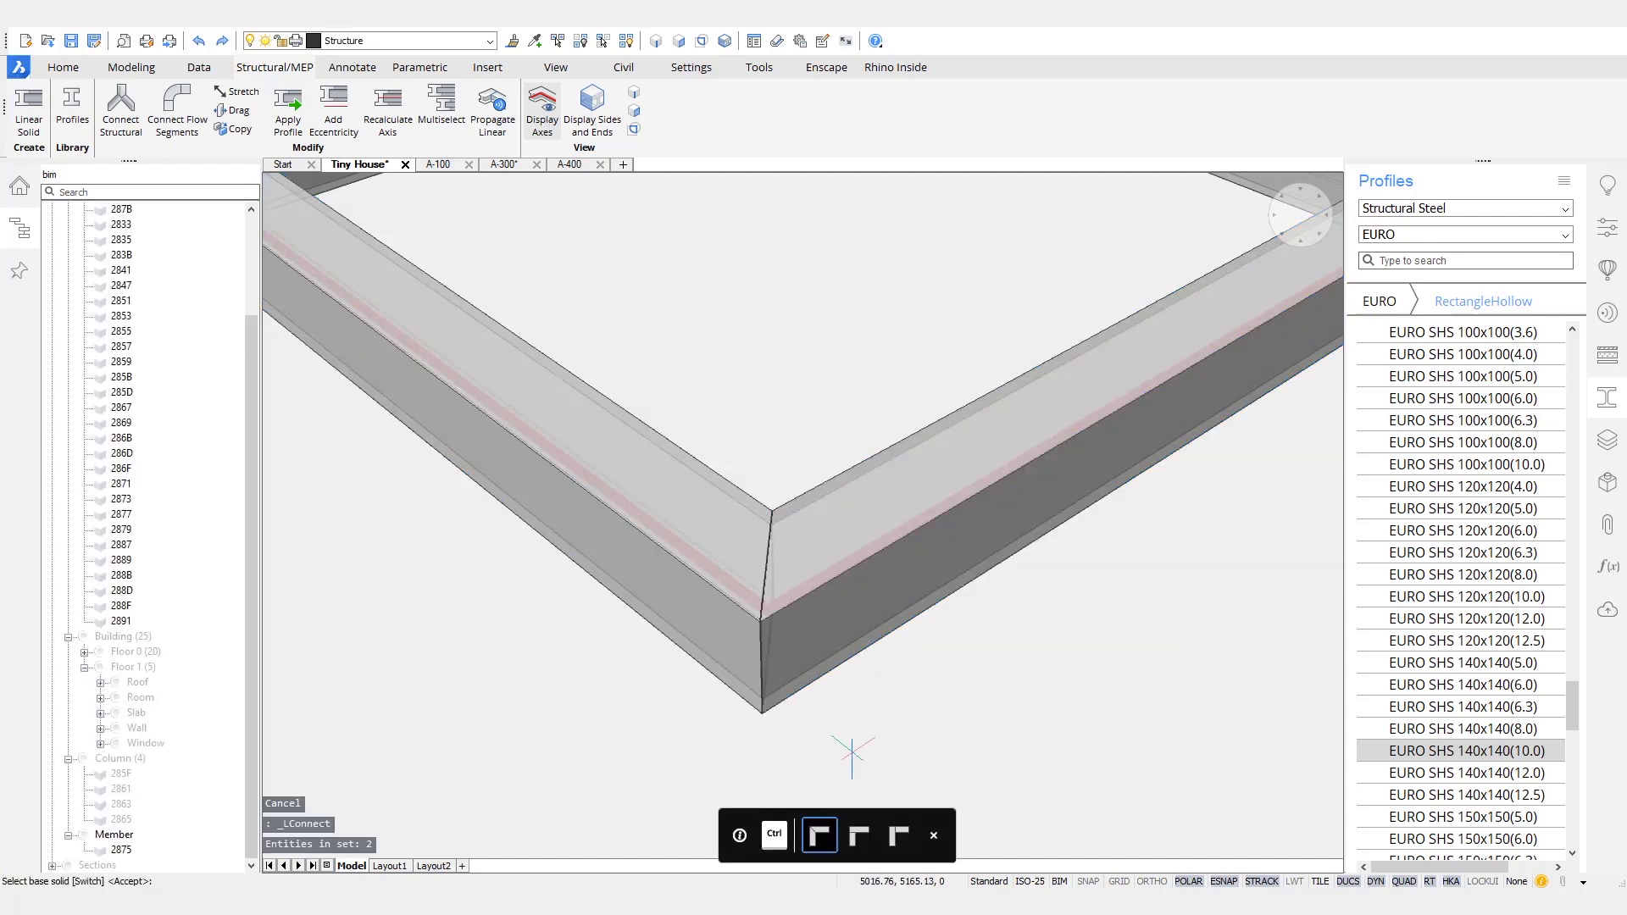
{"action": "scroll", "coordinate": [857, 683], "scroll_direction": "down", "scroll_amount": 3}
{"action": "middle_click_drag", "start_coordinate": [767, 674], "coordinate": [664, 659], "text": "shift"}
{"action": "left_click", "coordinate": [642, 586]}
{"action": "left_click", "coordinate": [586, 565]}
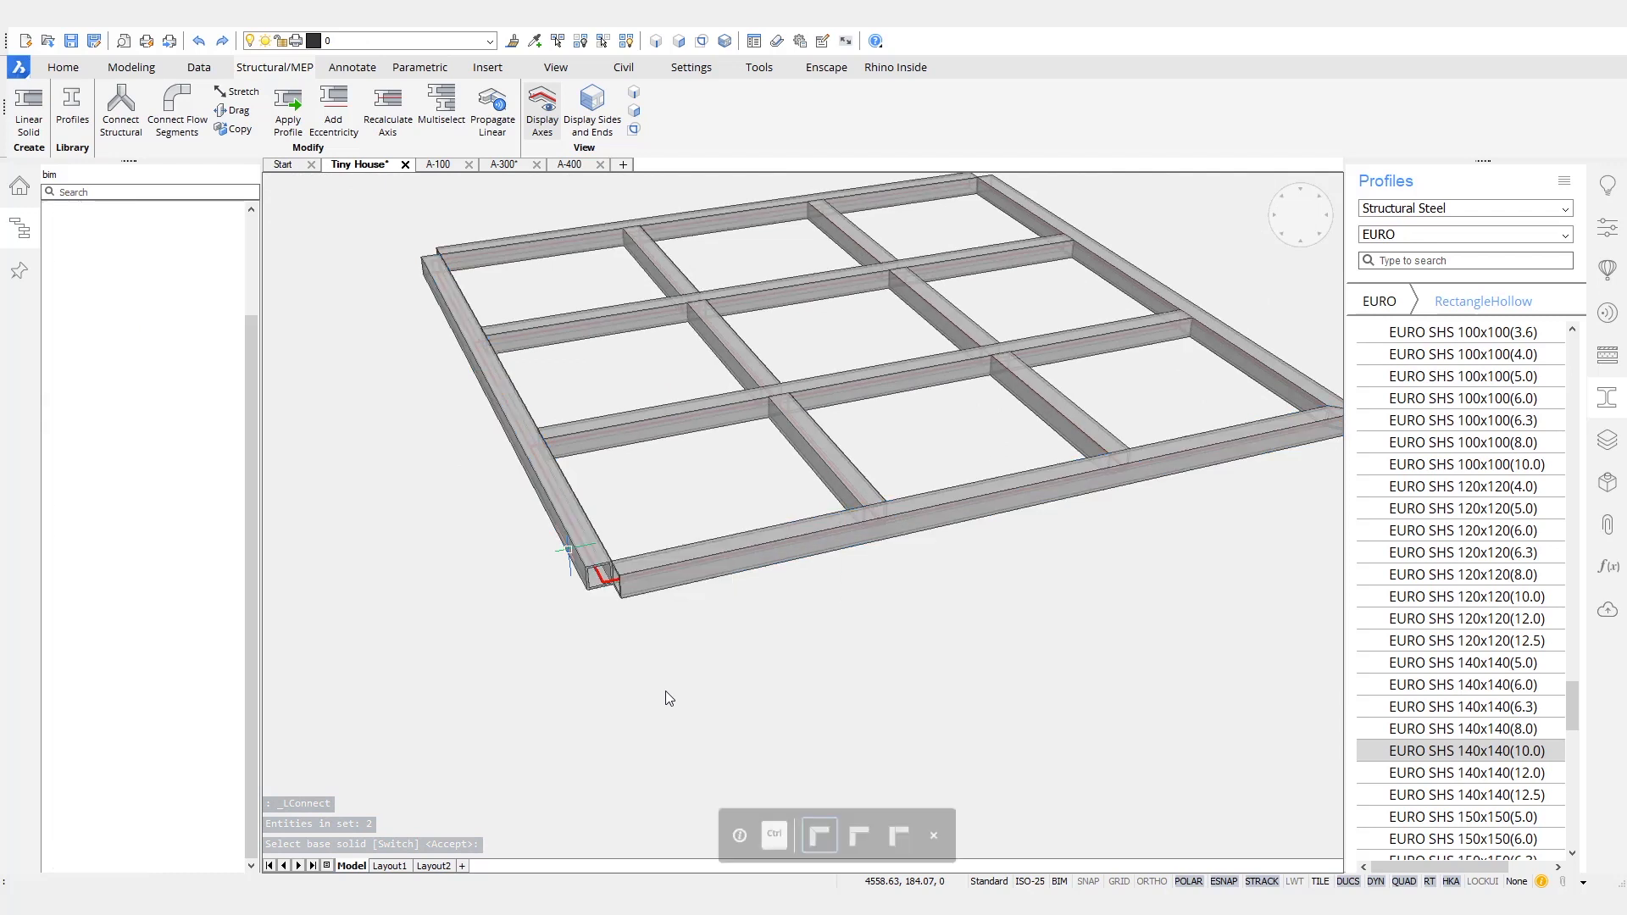
{"action": "key", "text": "Escape"}
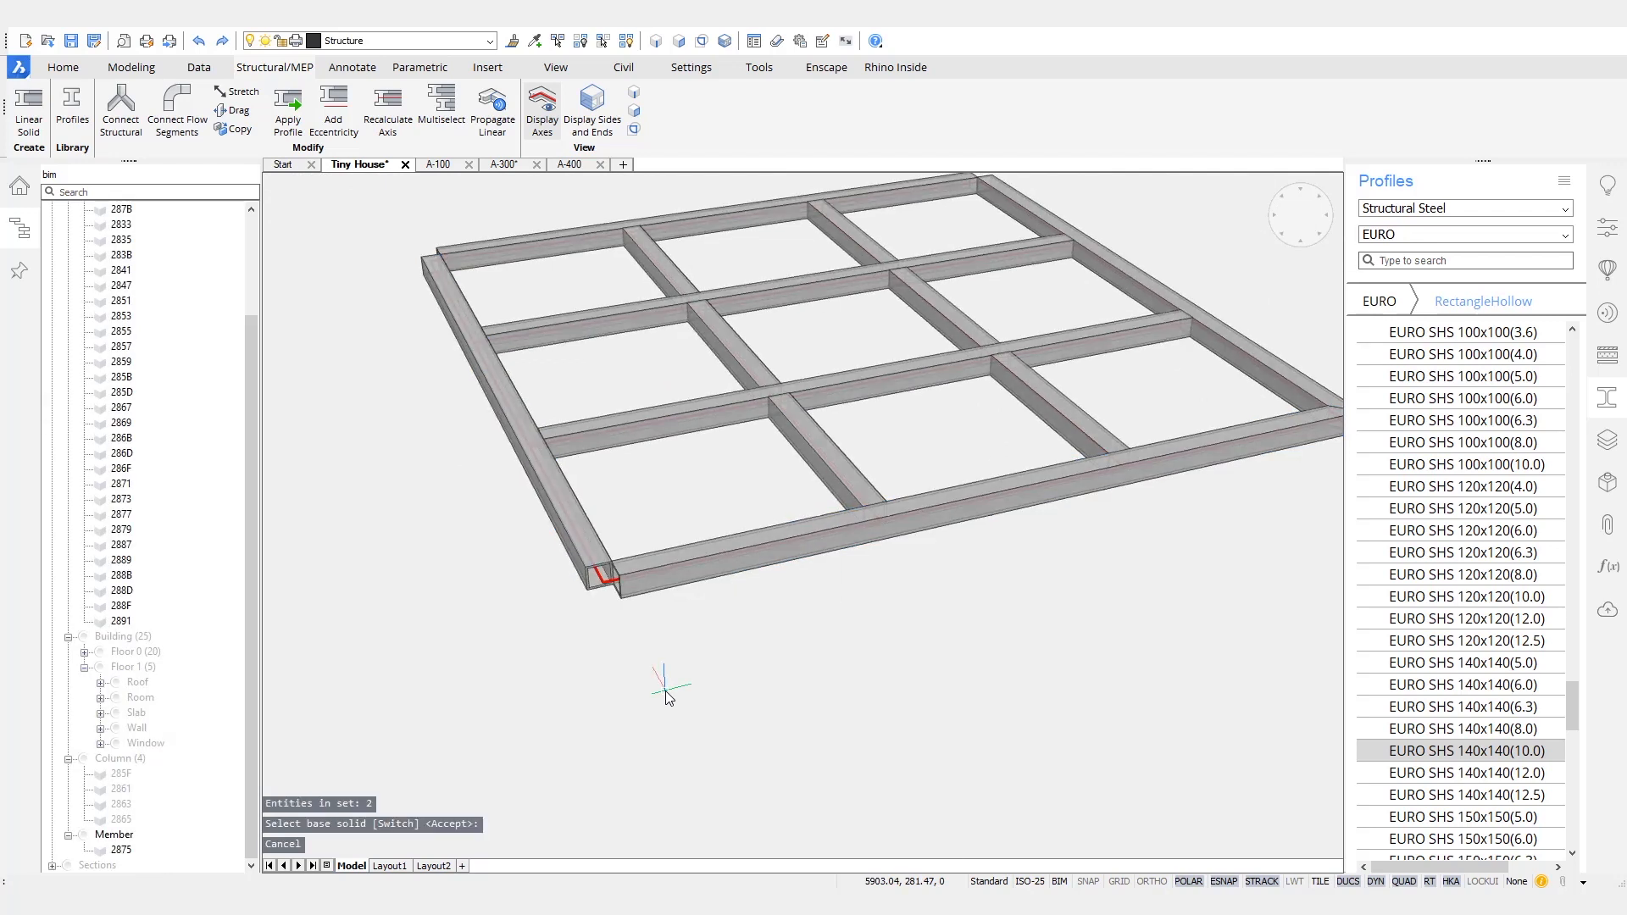
- Try to propagate the mitred corner connection between the two lowest-floor edge beams to the similar corners with Propagate Linear
{"action": "middle_click_drag", "start_coordinate": [665, 690], "coordinate": [819, 670], "text": "shift"}
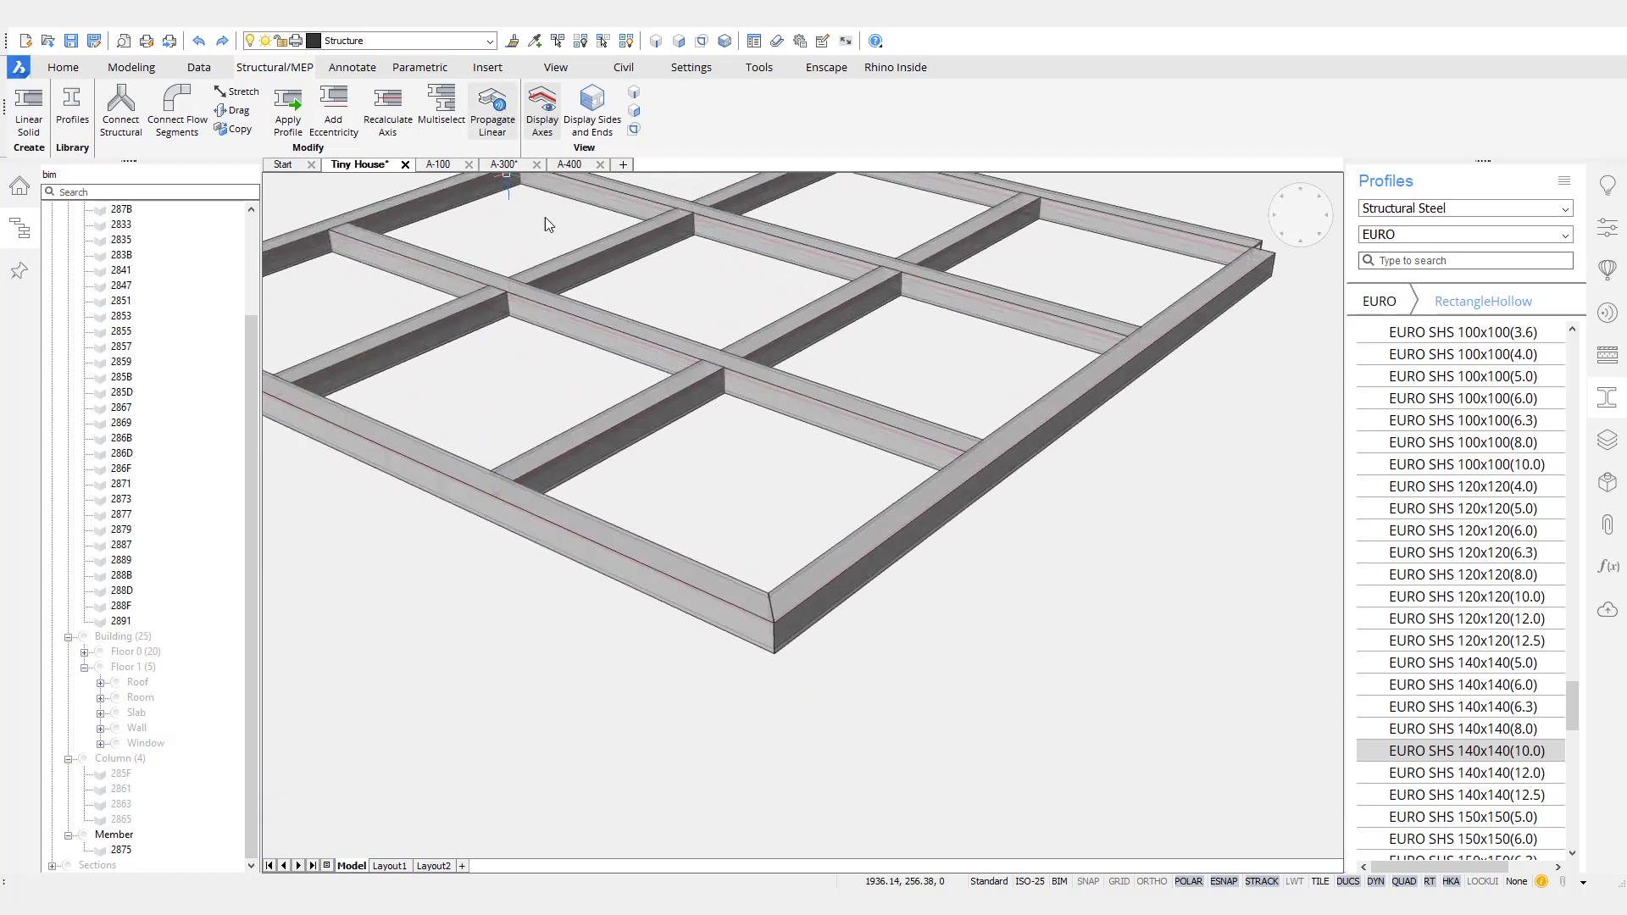
{"action": "left_click", "coordinate": [720, 584]}
{"action": "left_click", "coordinate": [807, 587]}
{"action": "key", "text": "Return"}
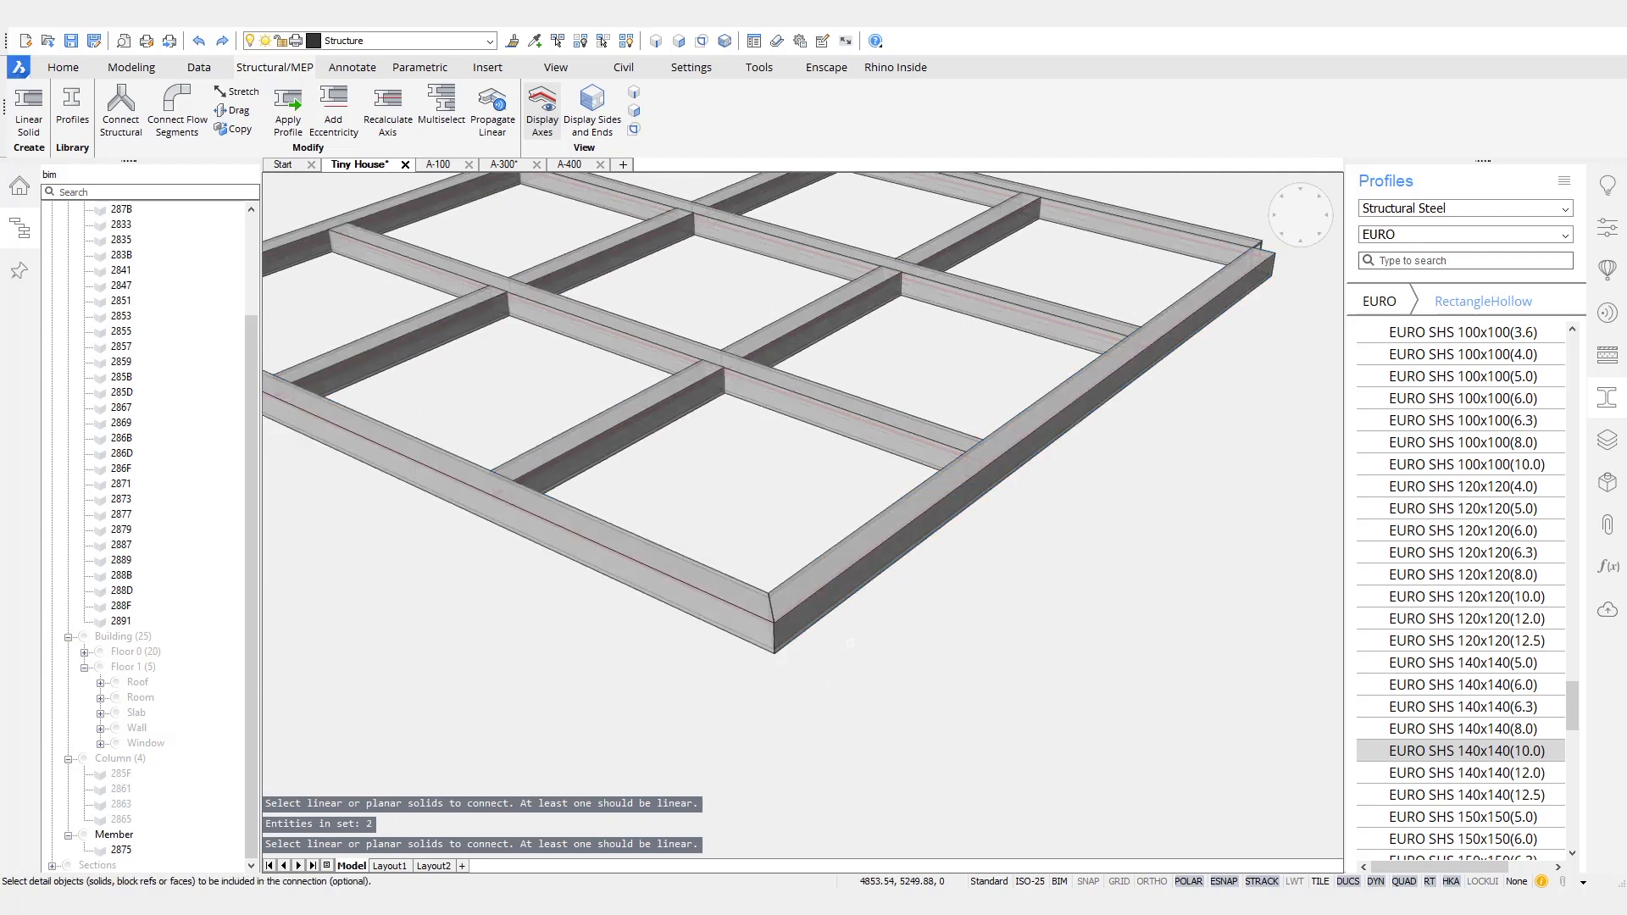
{"action": "key", "text": "Return"}
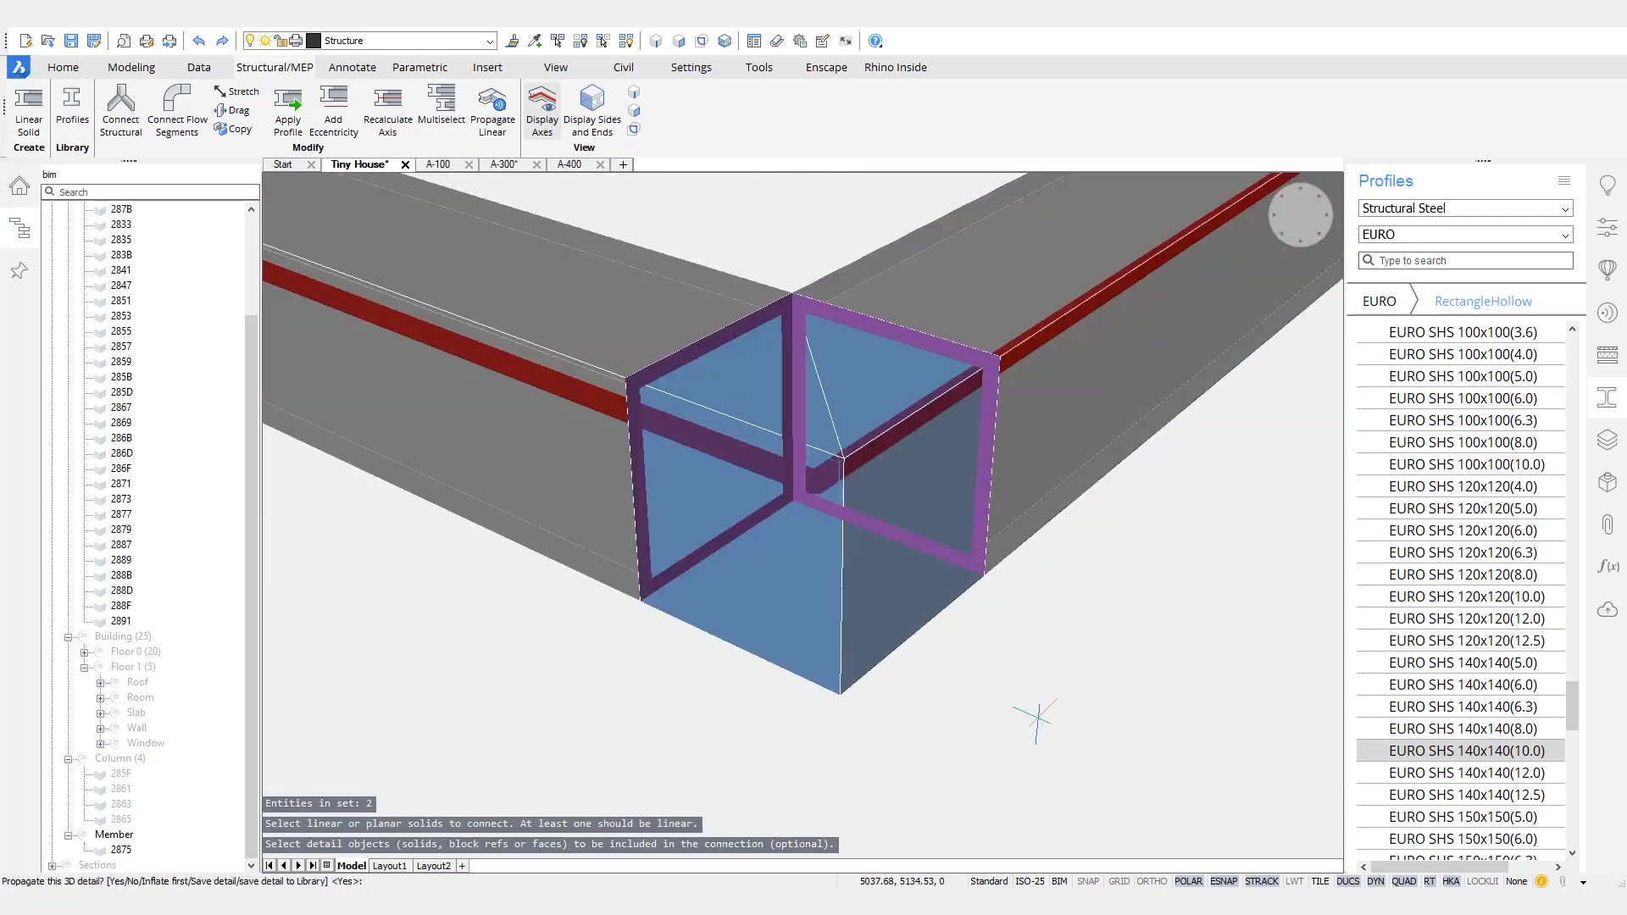
{"action": "key", "text": "Return"}
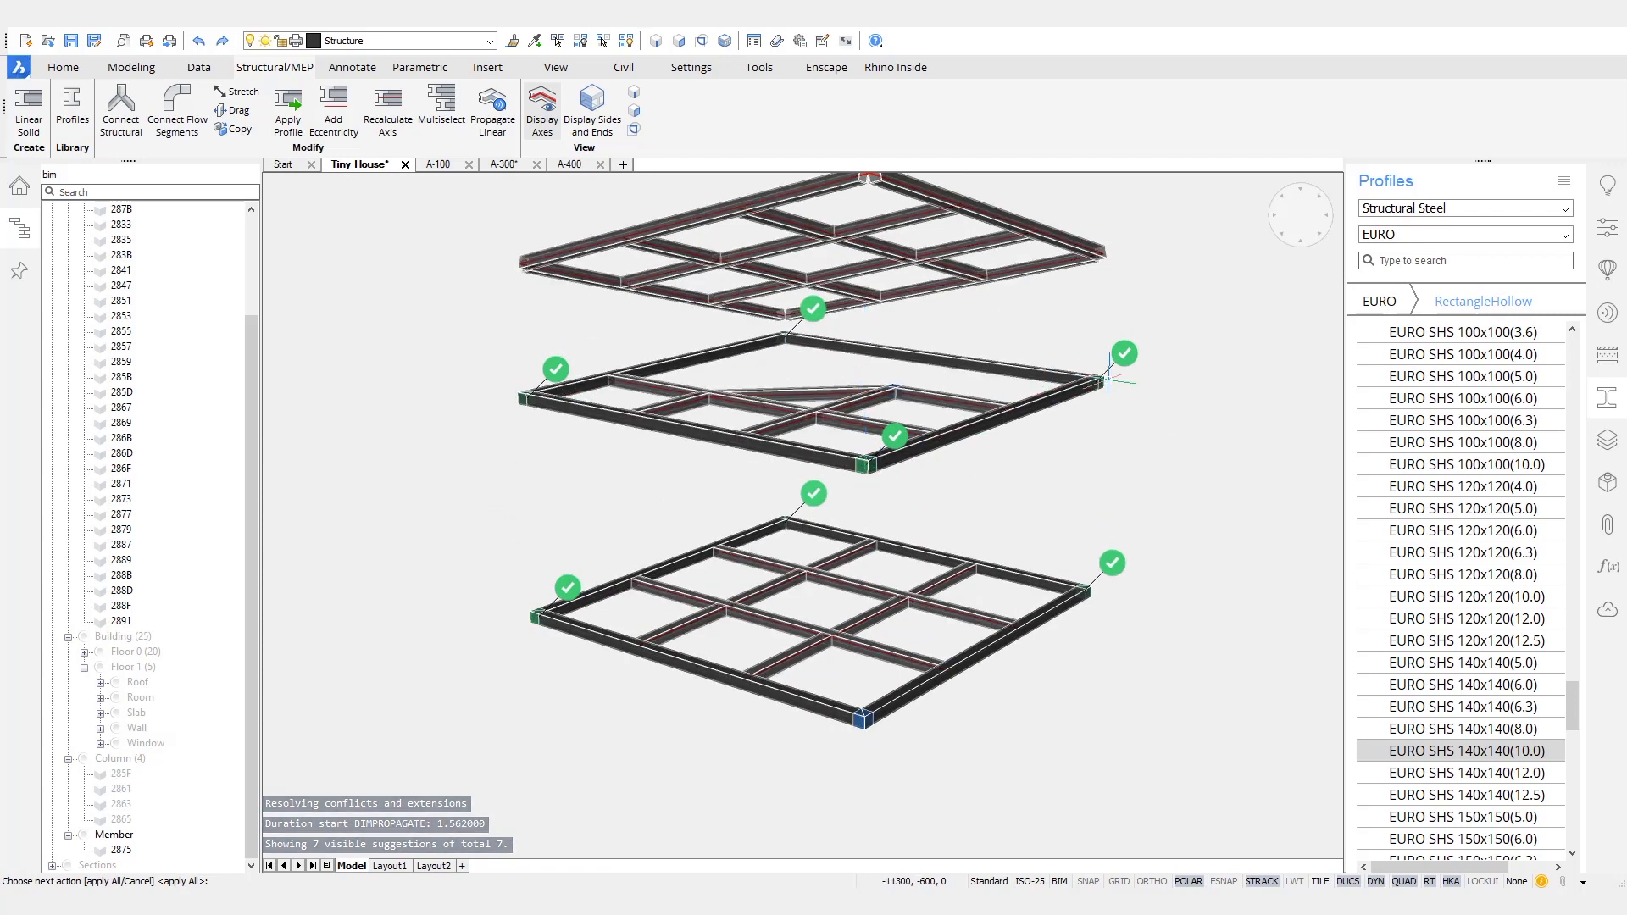
- Review the suggested corner connections across the floor and roof frames, and back out of the propagation
{"action": "middle_click_drag", "start_coordinate": [1104, 606], "coordinate": [1107, 593], "text": "shift"}
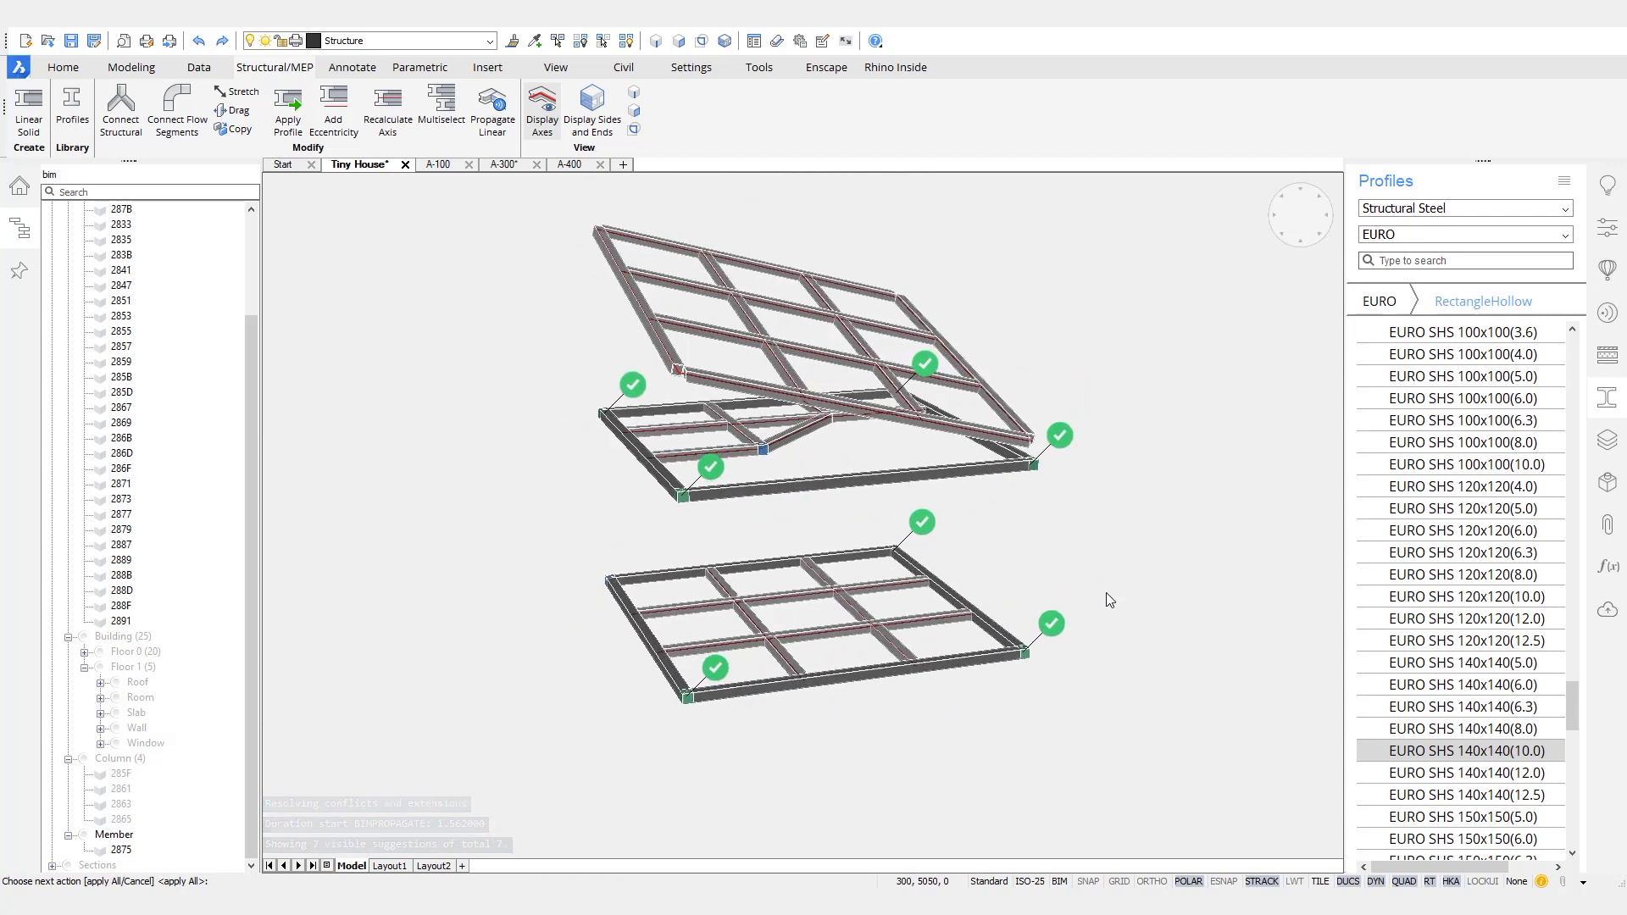
{"action": "scroll", "coordinate": [673, 337], "scroll_direction": "up", "scroll_amount": 8}
{"action": "middle_click_drag", "start_coordinate": [673, 337], "coordinate": [654, 619], "text": "shift"}
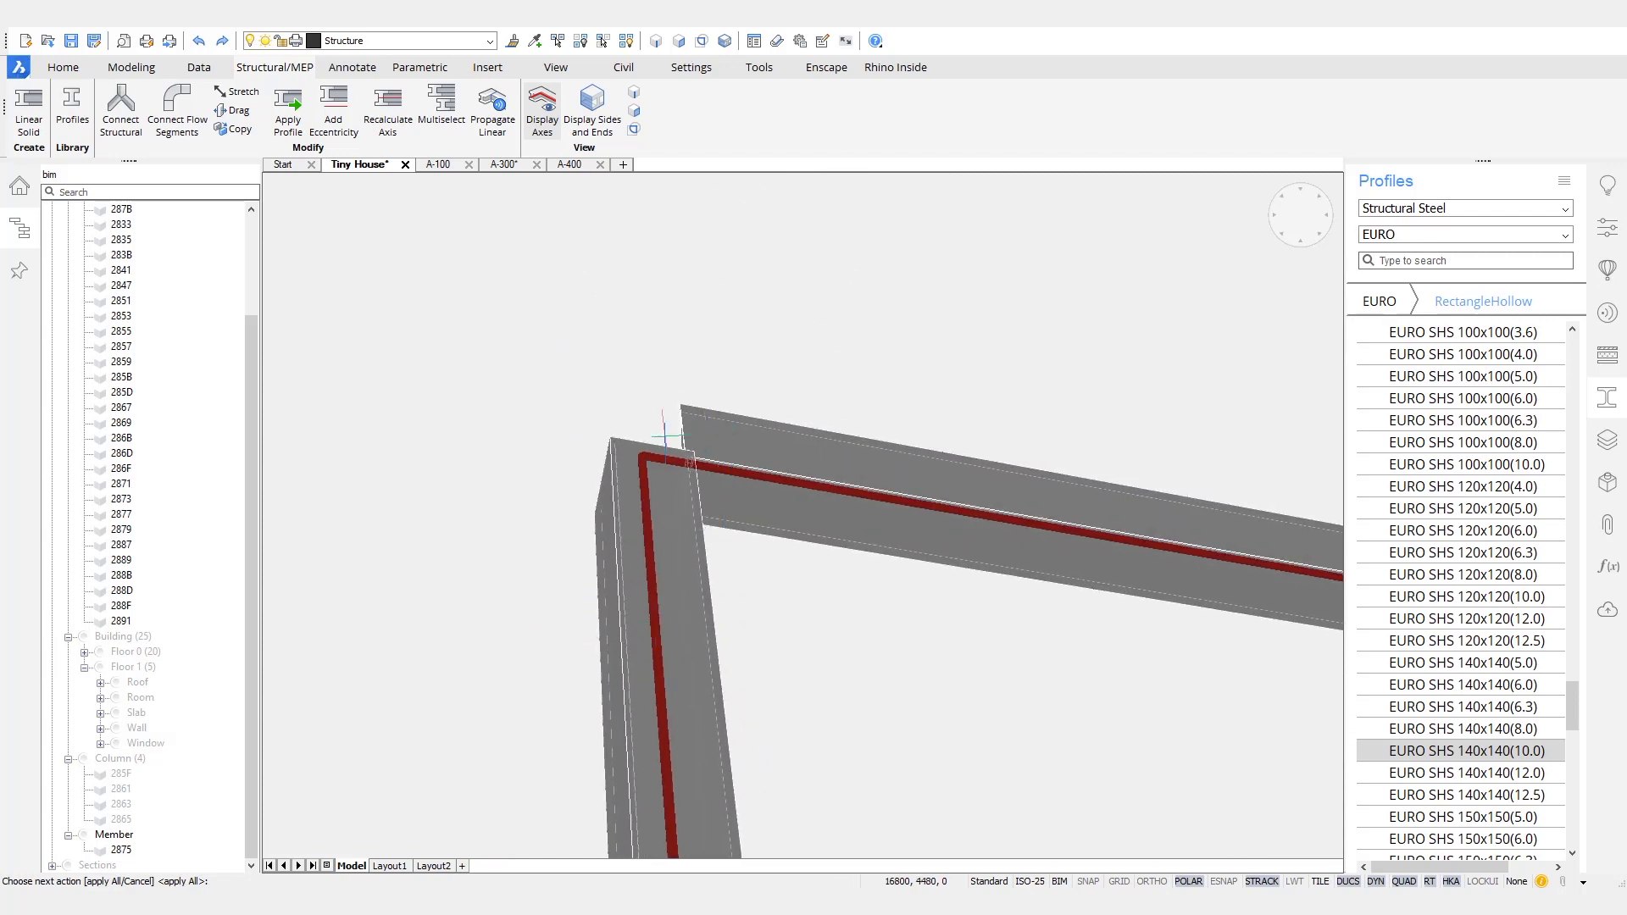
{"action": "scroll", "coordinate": [667, 436], "scroll_direction": "down", "scroll_amount": 10}
{"action": "scroll", "coordinate": [746, 519], "scroll_direction": "down", "scroll_amount": 6}
{"action": "middle_click_drag", "start_coordinate": [766, 511], "coordinate": [1147, 442], "text": "shift"}
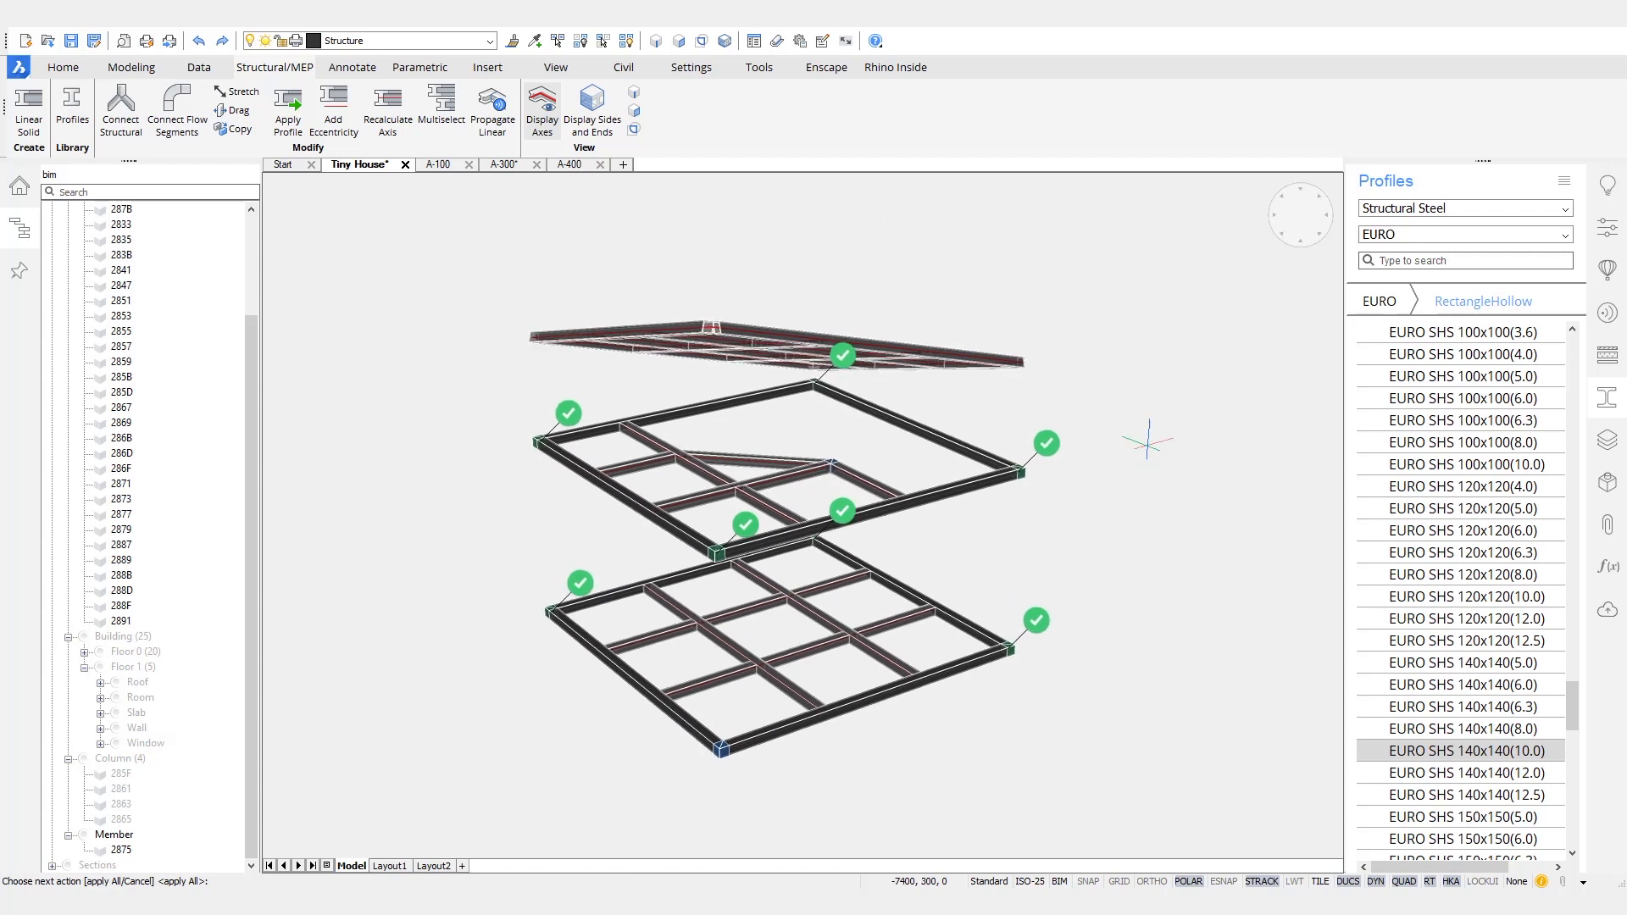
{"action": "key", "text": "Return"}
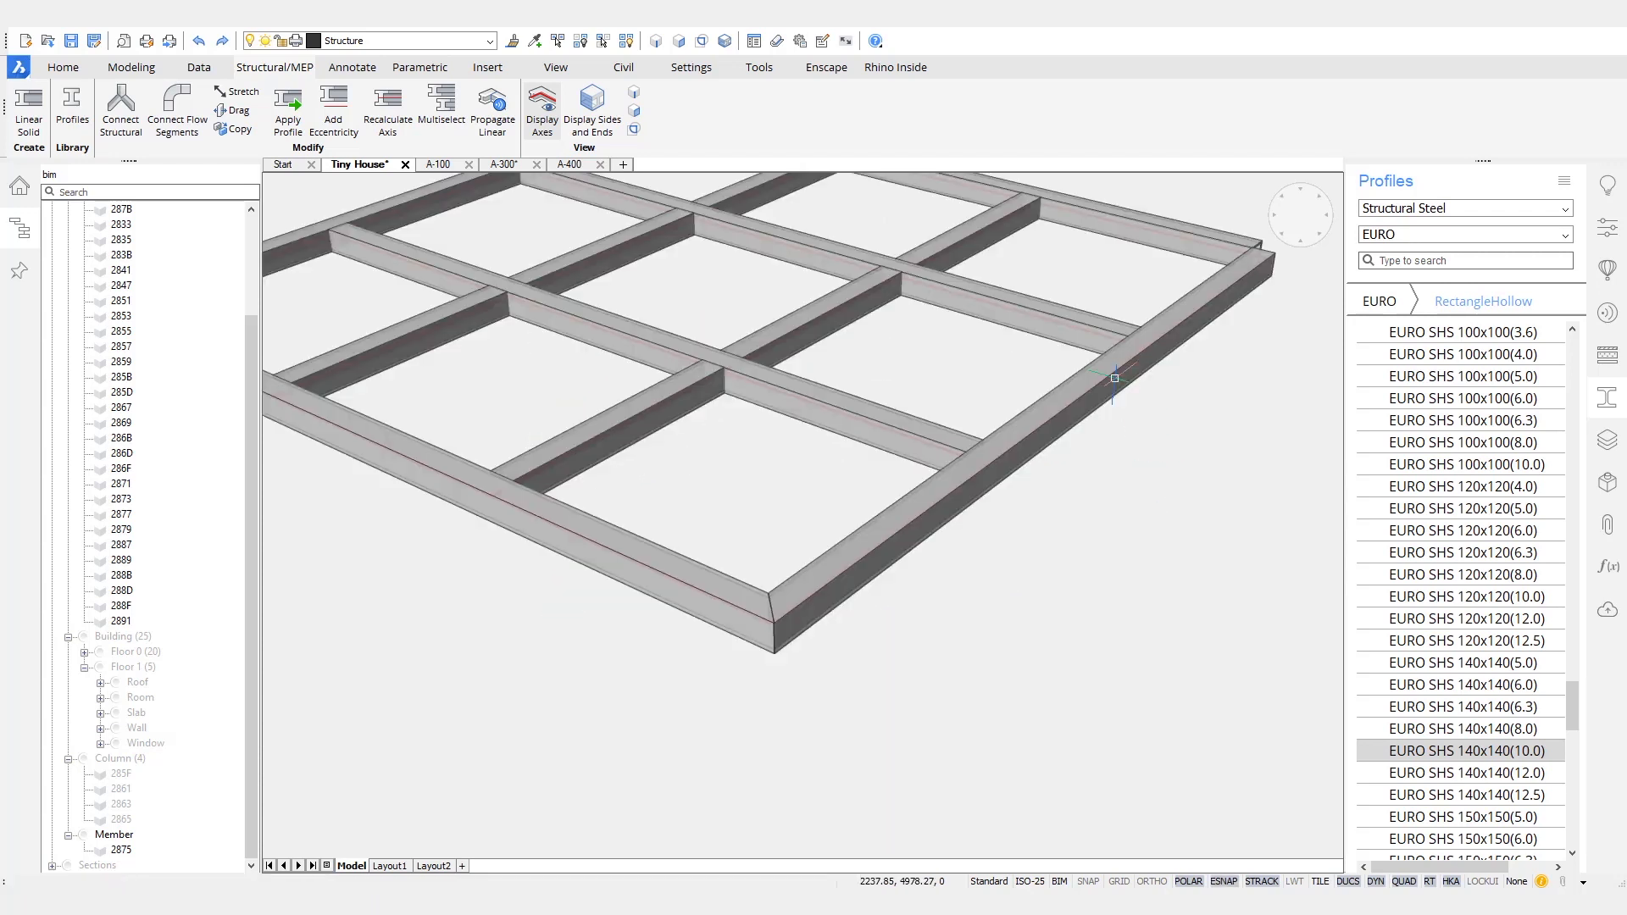
{"action": "scroll", "coordinate": [916, 742], "scroll_direction": "down", "scroll_amount": 10}
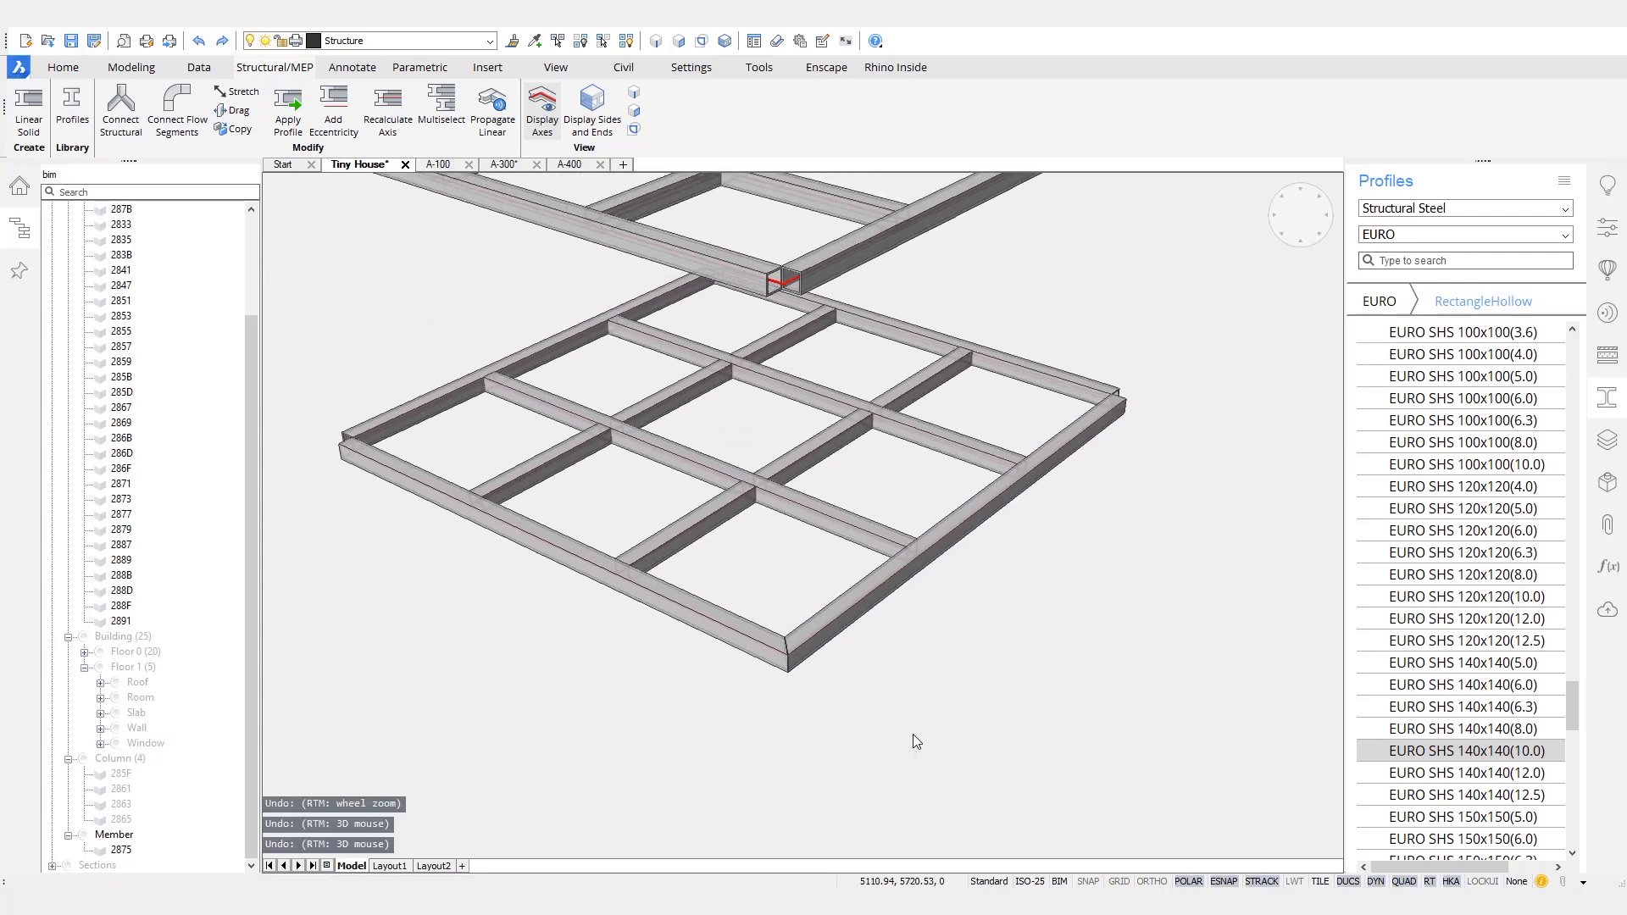
{"action": "scroll", "coordinate": [912, 733], "scroll_direction": "down", "scroll_amount": 1}
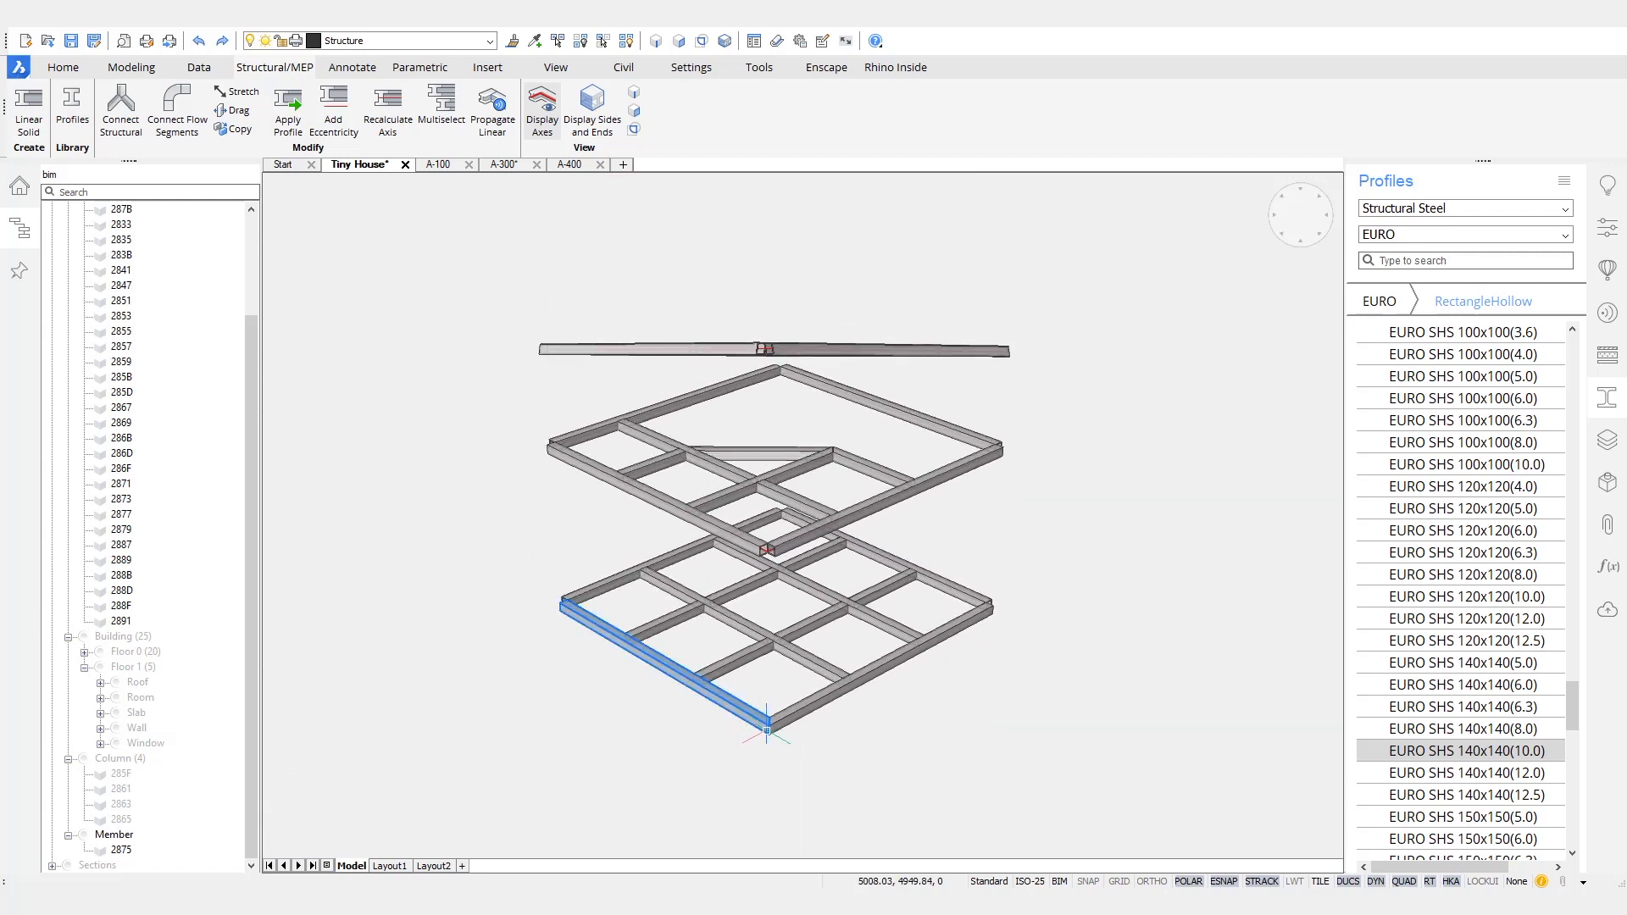
- Run Propagate Linear on the two mitred edge beams at the lowest floor frame's corner, without adding detail objects
{"action": "scroll", "coordinate": [746, 725], "scroll_direction": "up", "scroll_amount": 8}
{"action": "scroll", "coordinate": [678, 710], "scroll_direction": "up", "scroll_amount": 2}
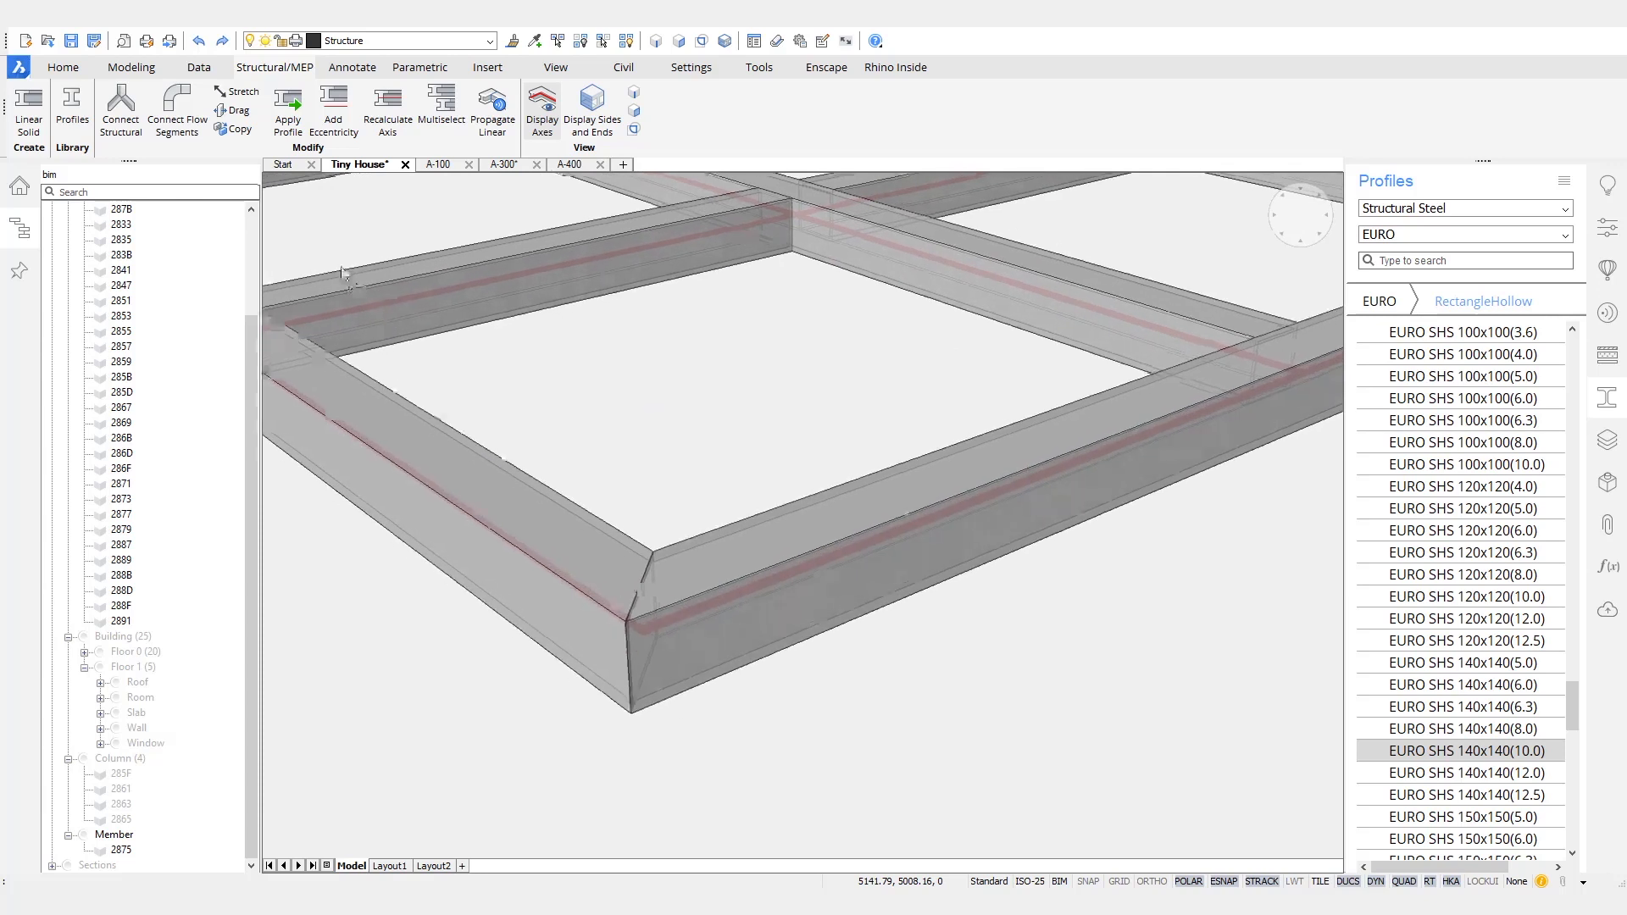
{"action": "left_click", "coordinate": [481, 112]}
{"action": "left_click", "coordinate": [894, 560]}
{"action": "left_click", "coordinate": [767, 564]}
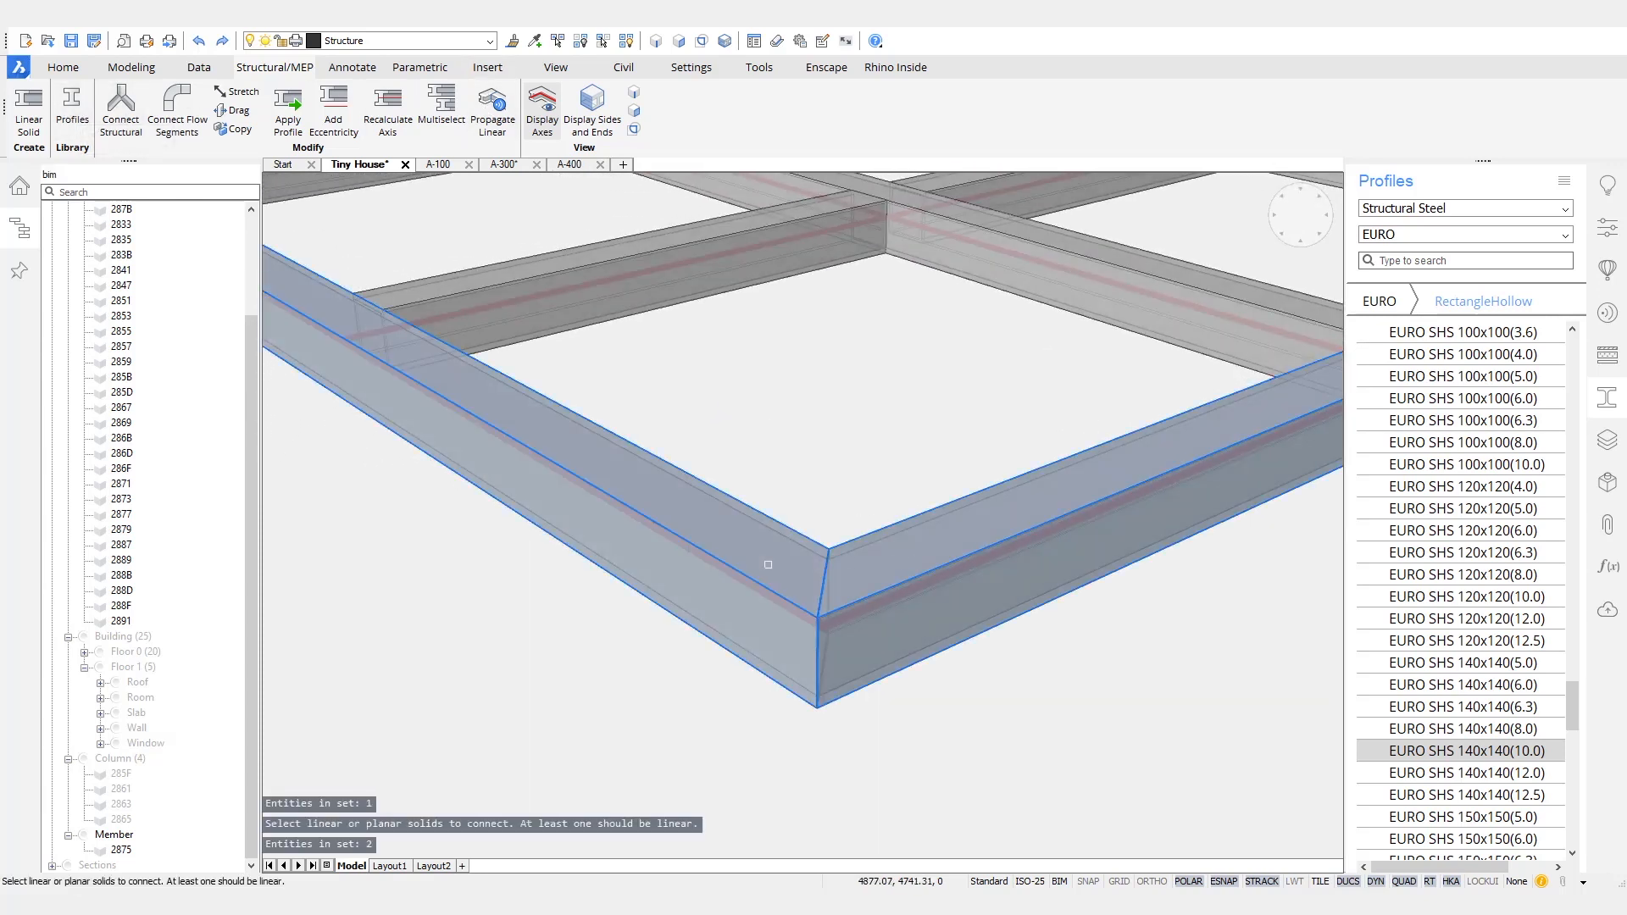
{"action": "key", "text": "Return"}
{"action": "key", "text": "Return"}
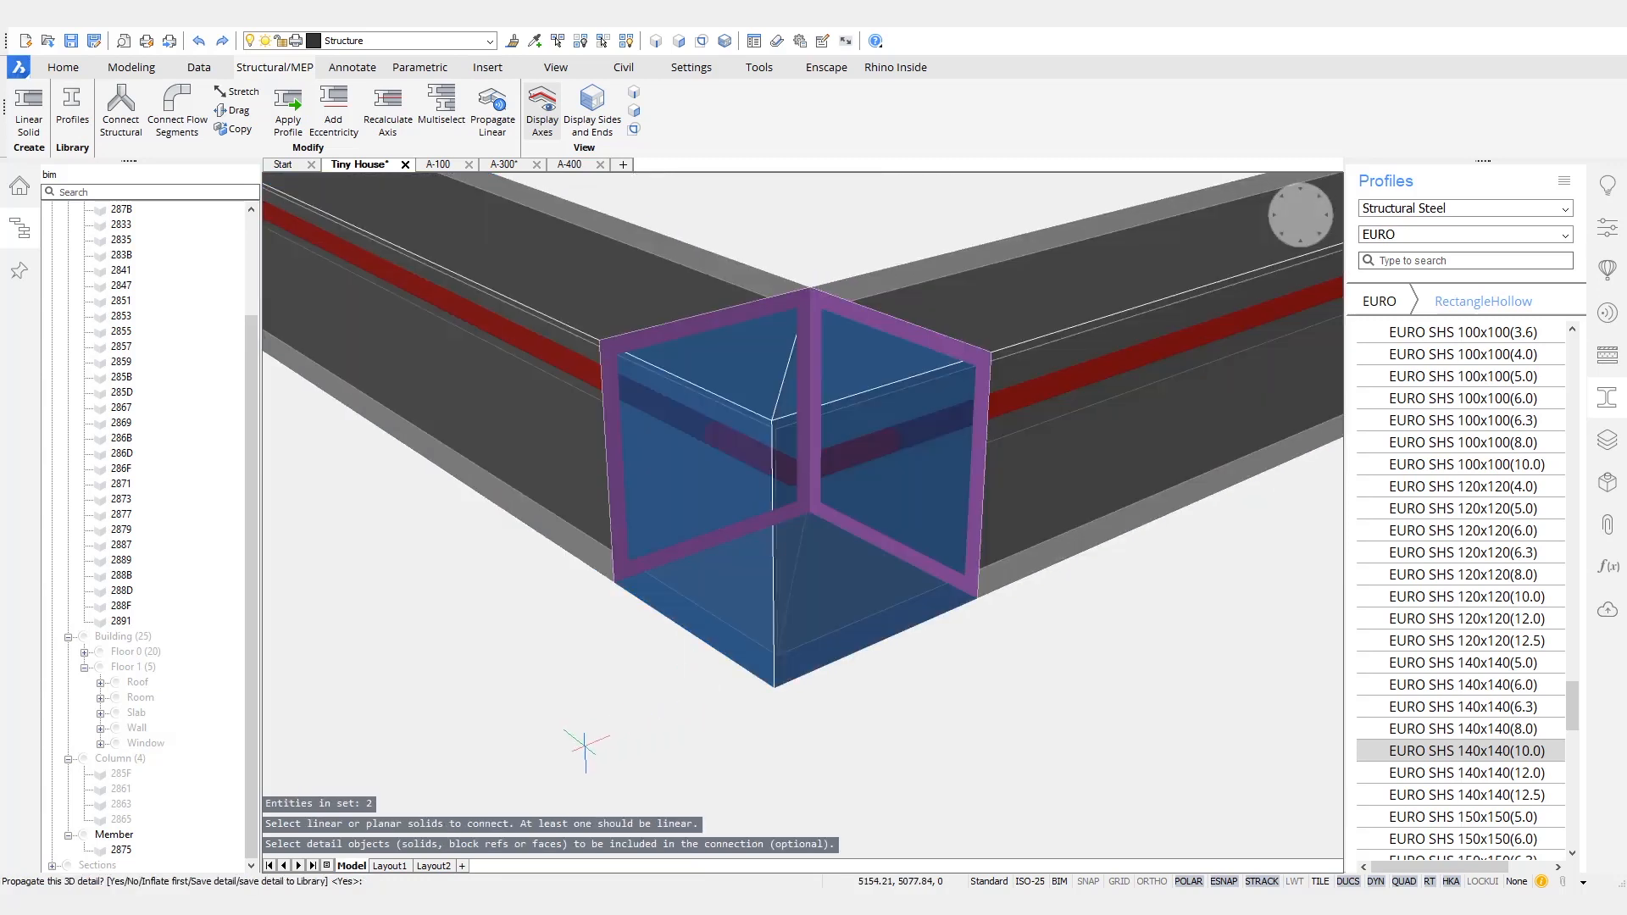
- Inflate the mitred corner's 3D detail volume by a distance of 50
{"action": "type", "text": "i"}
{"action": "key", "text": "Return"}
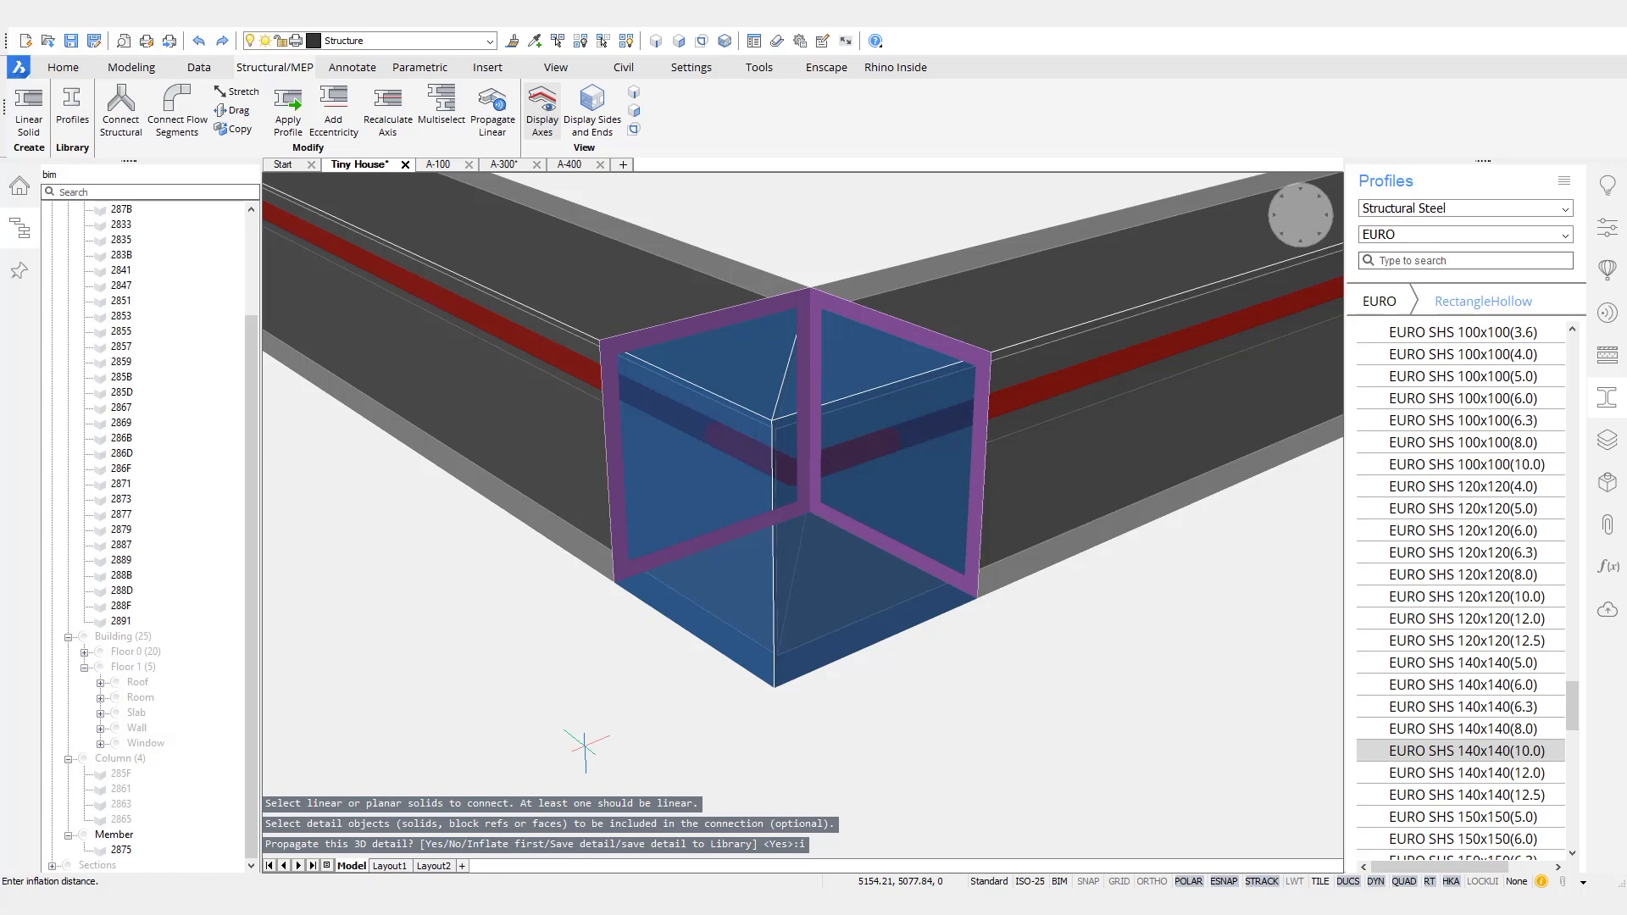
{"action": "type", "text": "50"}
{"action": "key", "text": "Return"}
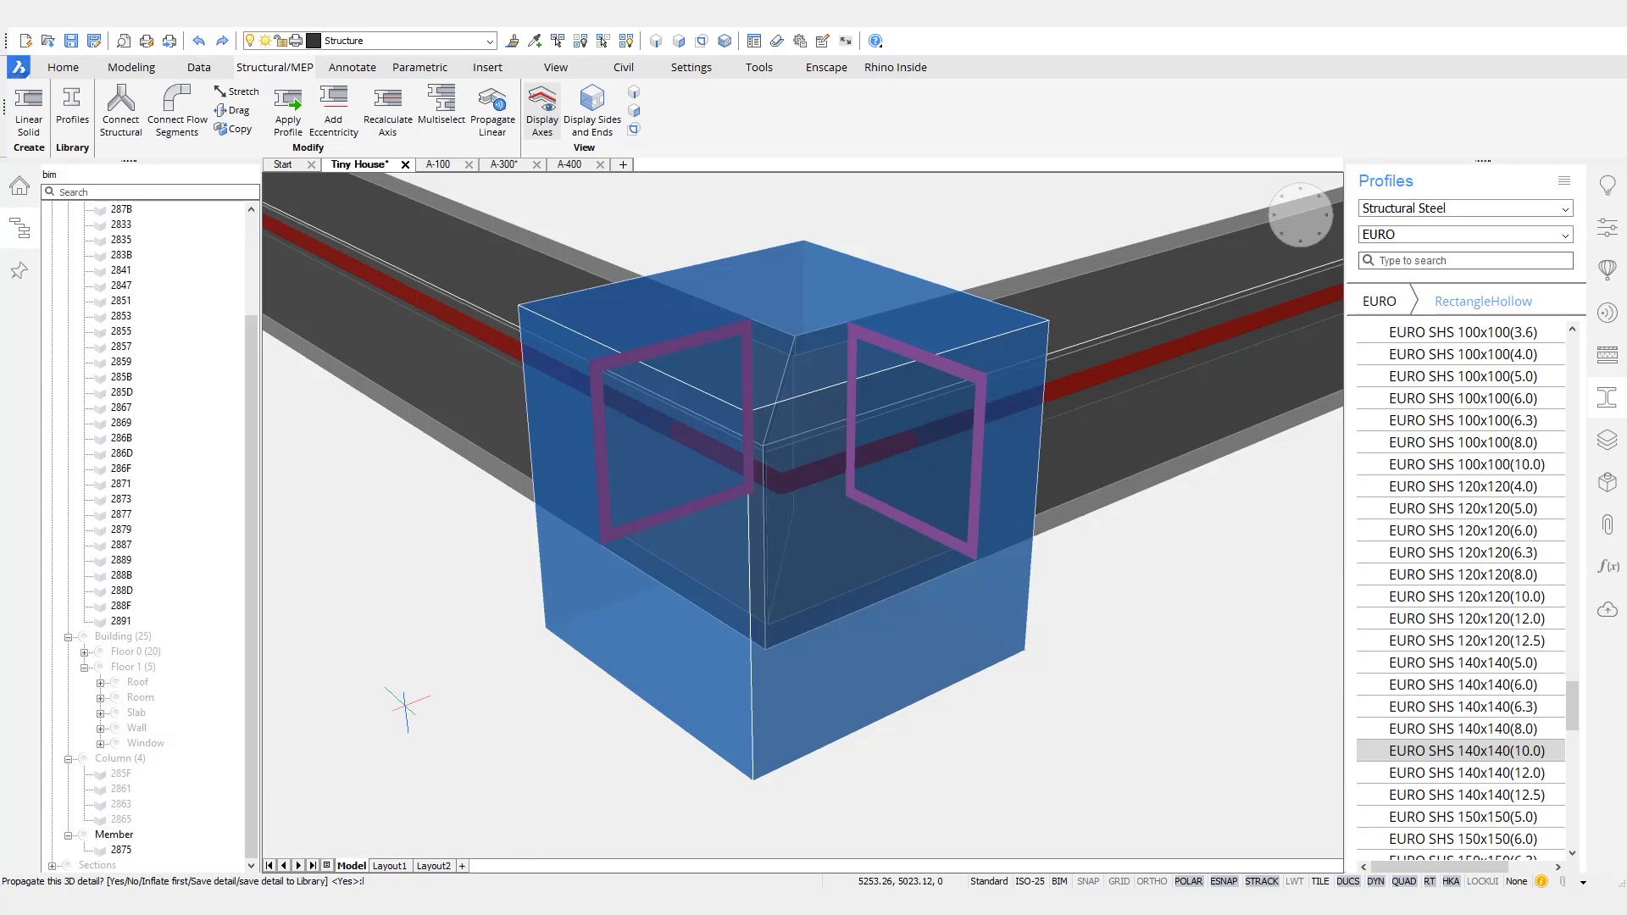
- Prepare the detail for saving to the library with the name Mitred_Connection and a top-view thumbnail of the corner
{"action": "type", "text": "l"}
{"action": "key", "text": "Return"}
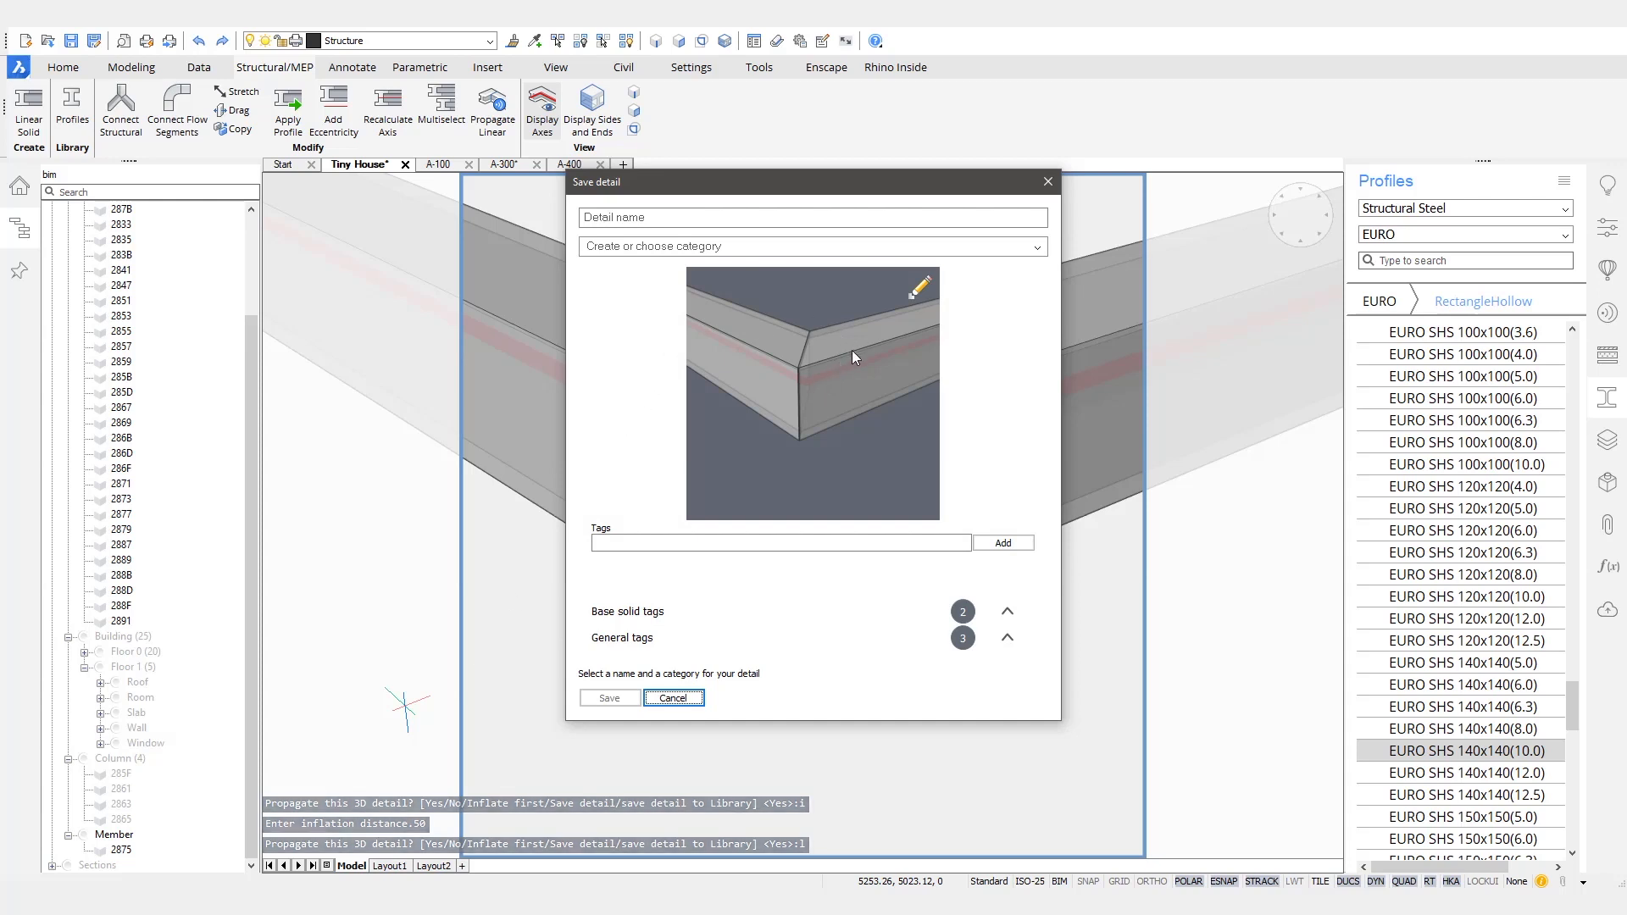
{"action": "left_click", "coordinate": [687, 218]}
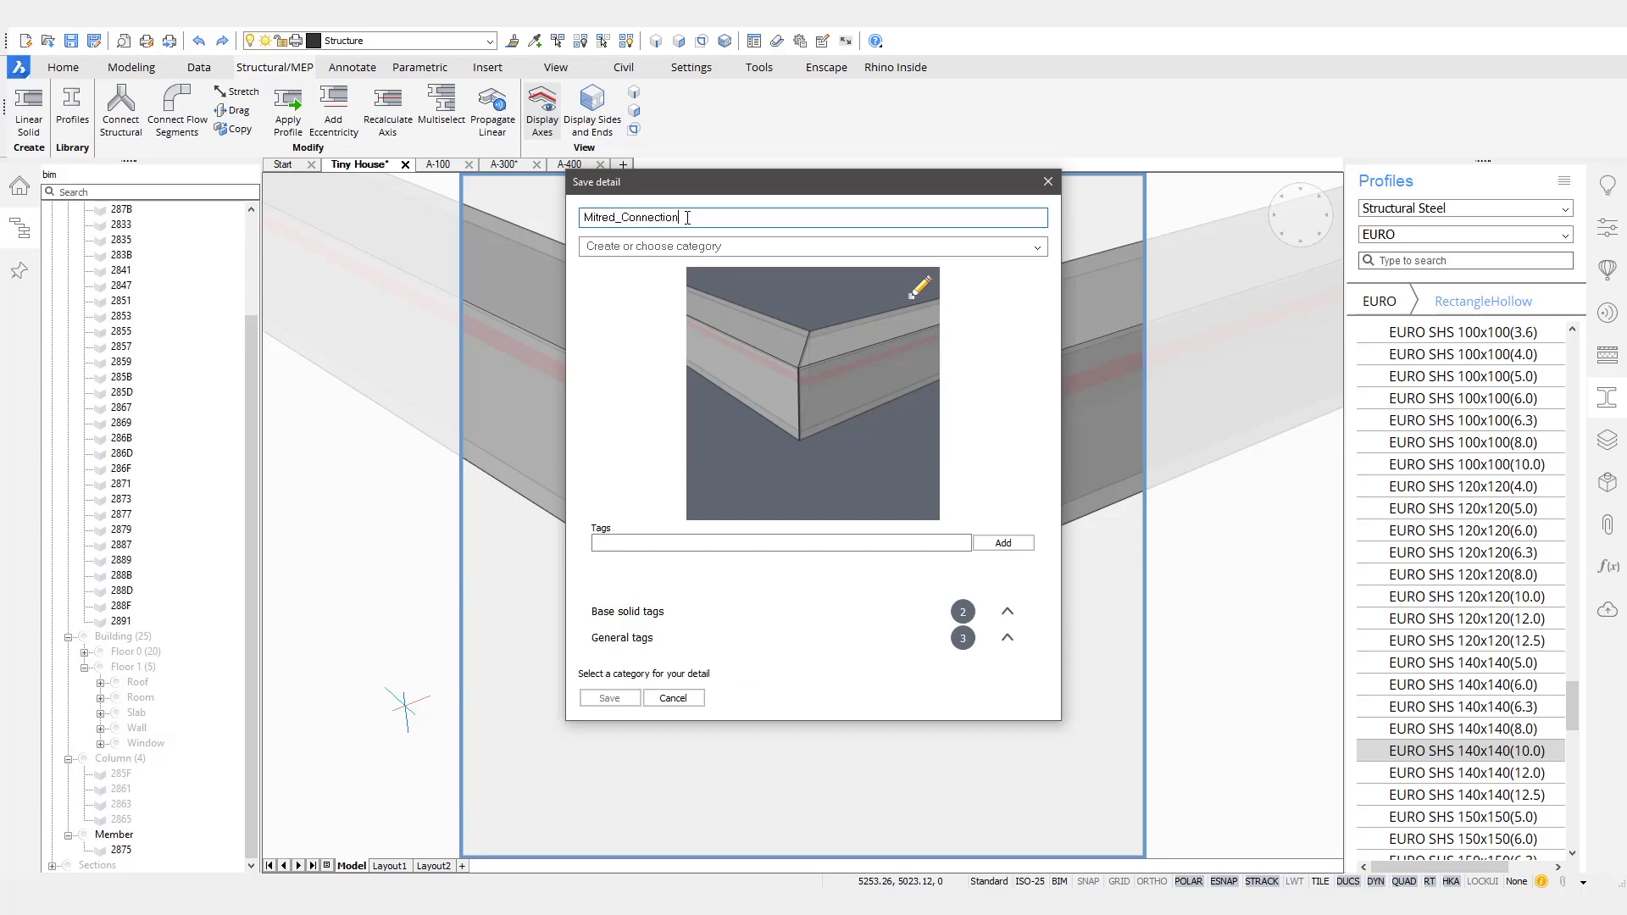
{"action": "left_click", "coordinate": [878, 346]}
{"action": "middle_click_drag", "start_coordinate": [811, 397], "coordinate": [963, 502]}
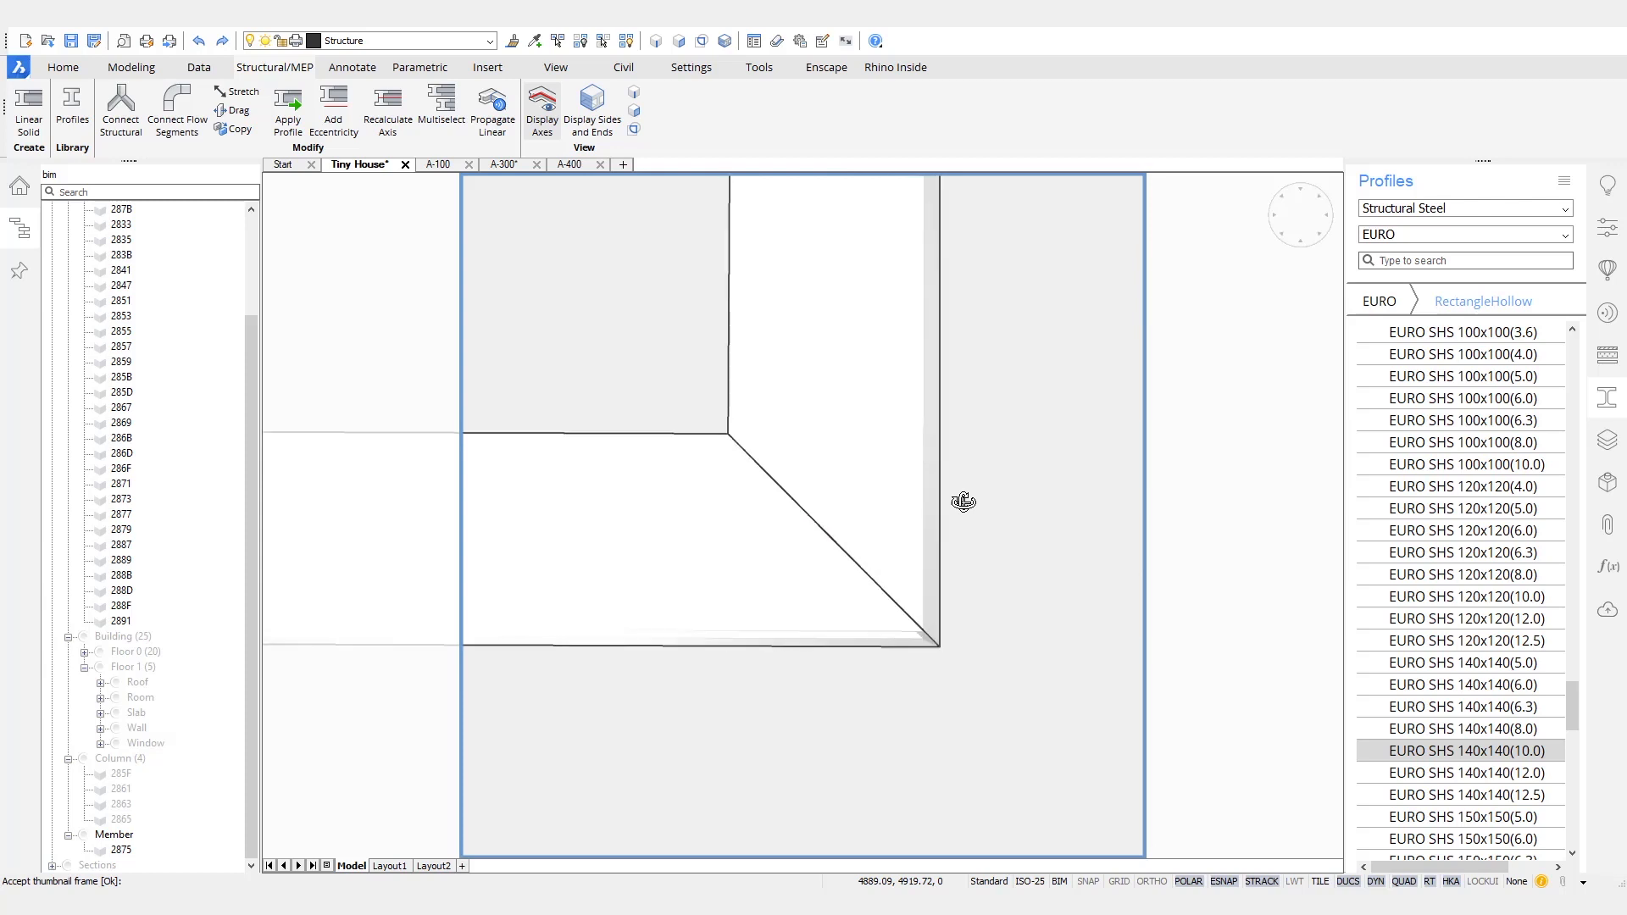
{"action": "key", "text": "Return"}
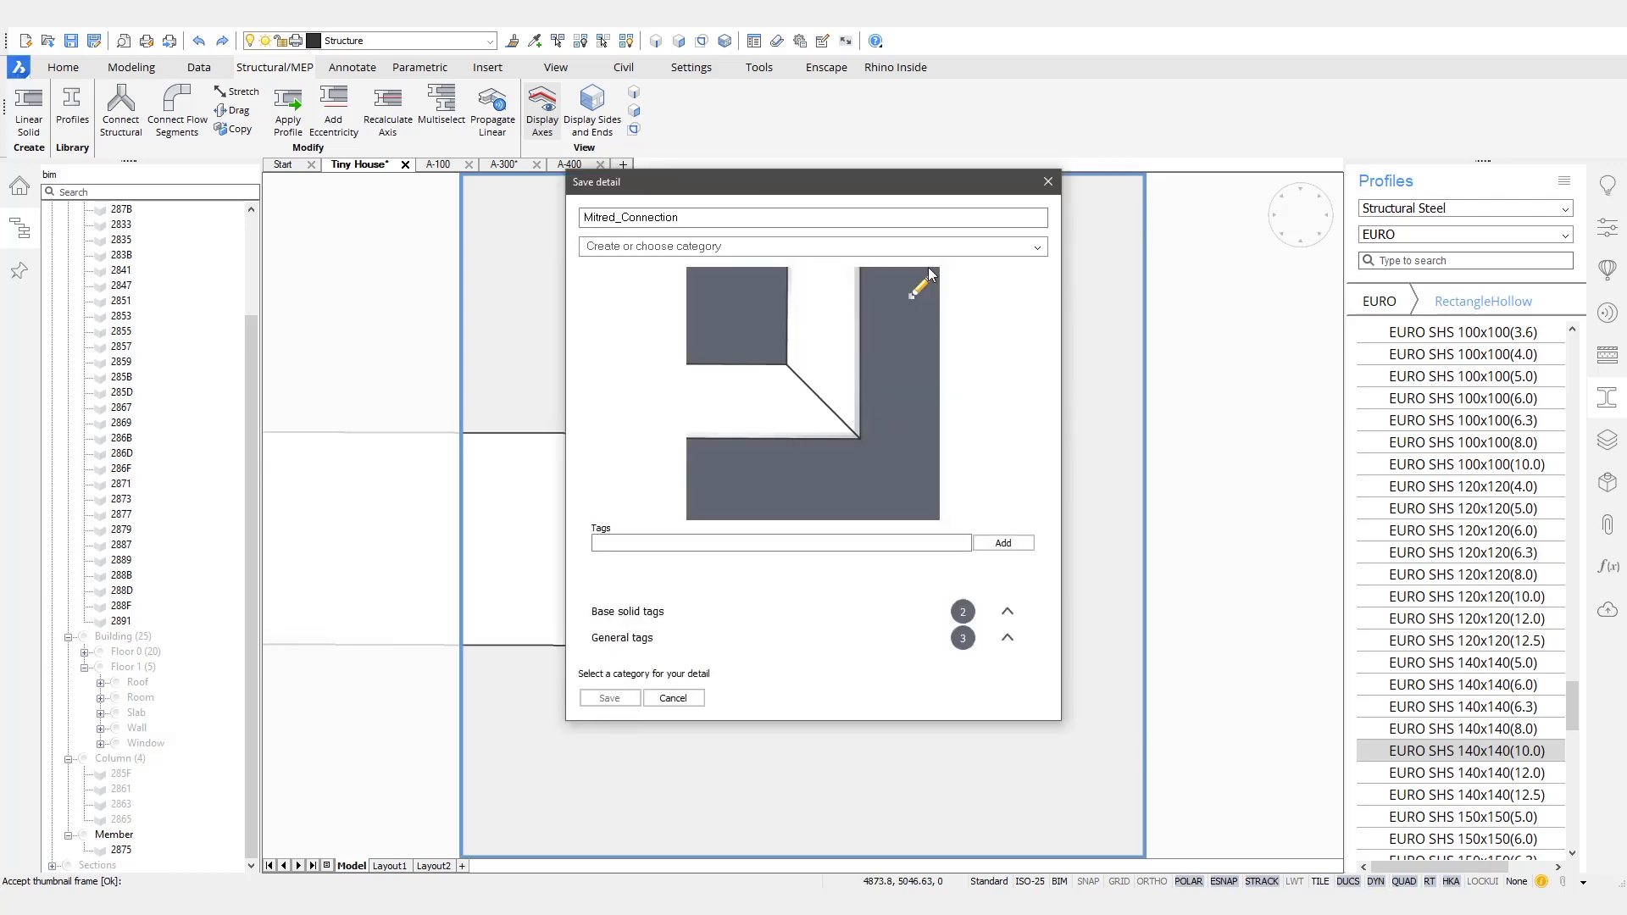
- Assign the detail to the Tiny House category and add the tag welded
{"action": "left_click", "coordinate": [1037, 247]}
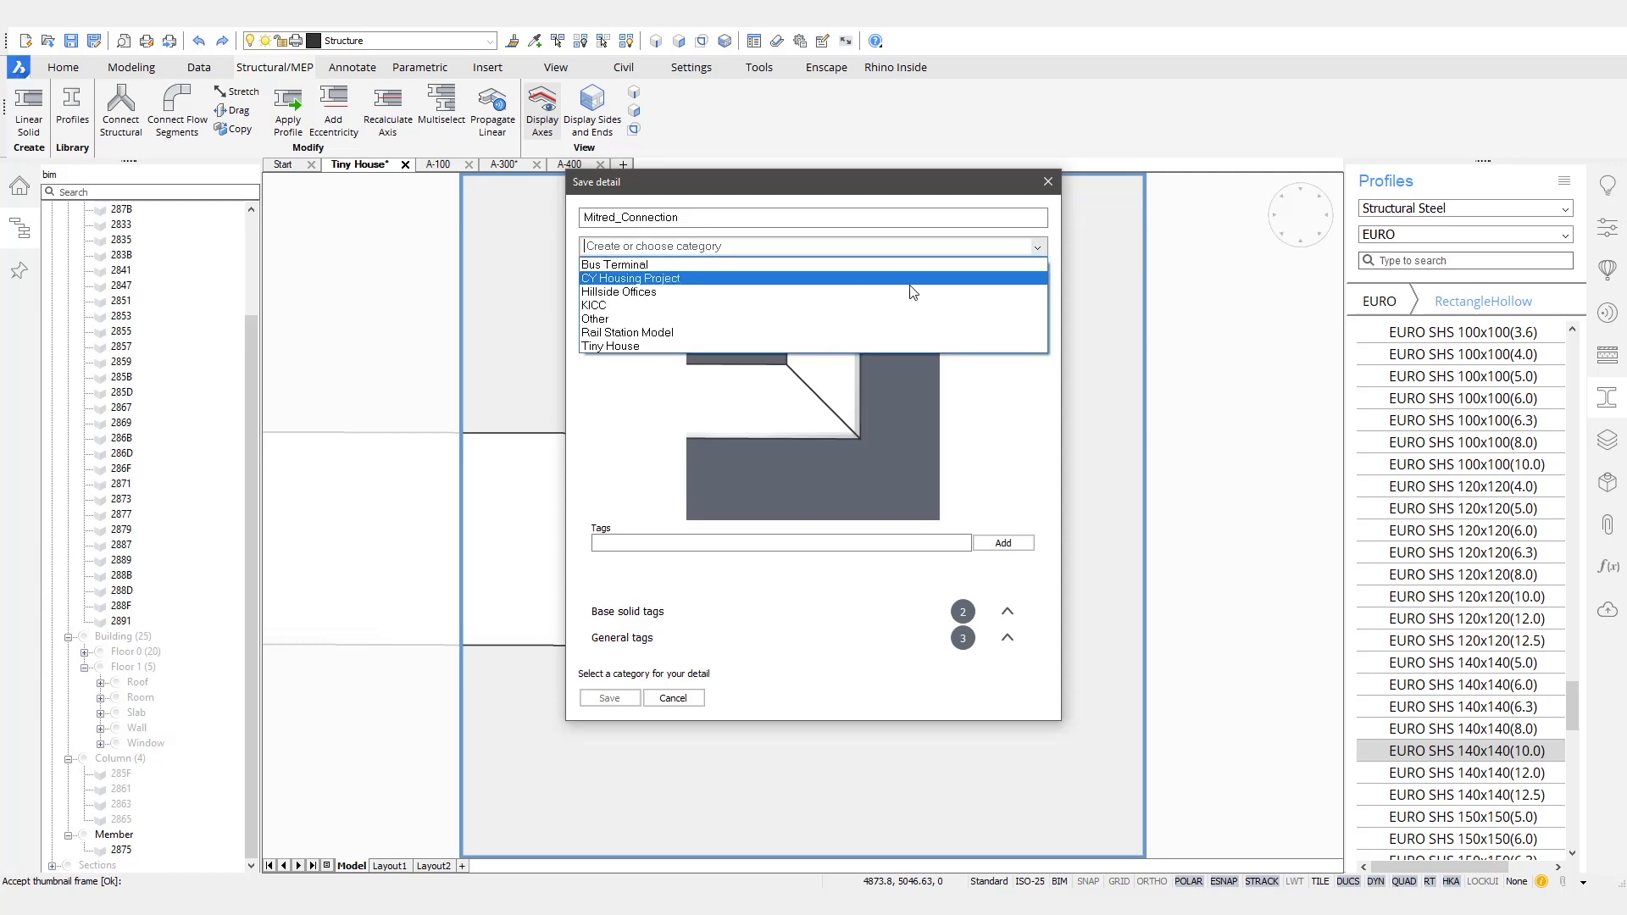
{"action": "left_click", "coordinate": [645, 348]}
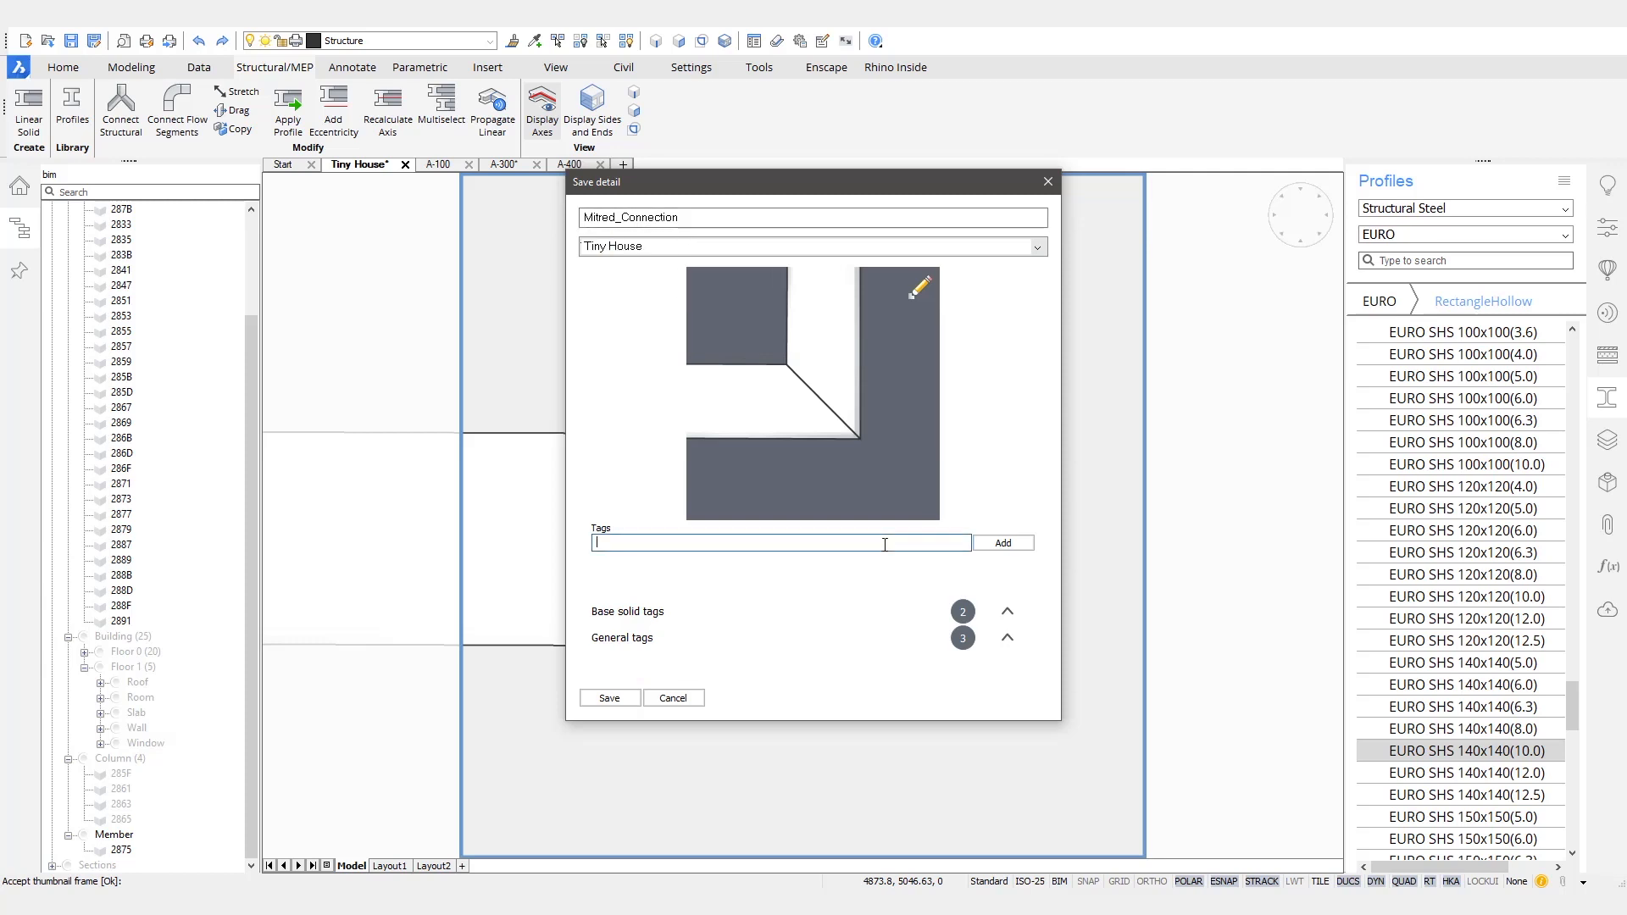
{"action": "type", "text": "welded"}
{"action": "left_click", "coordinate": [1000, 542]}
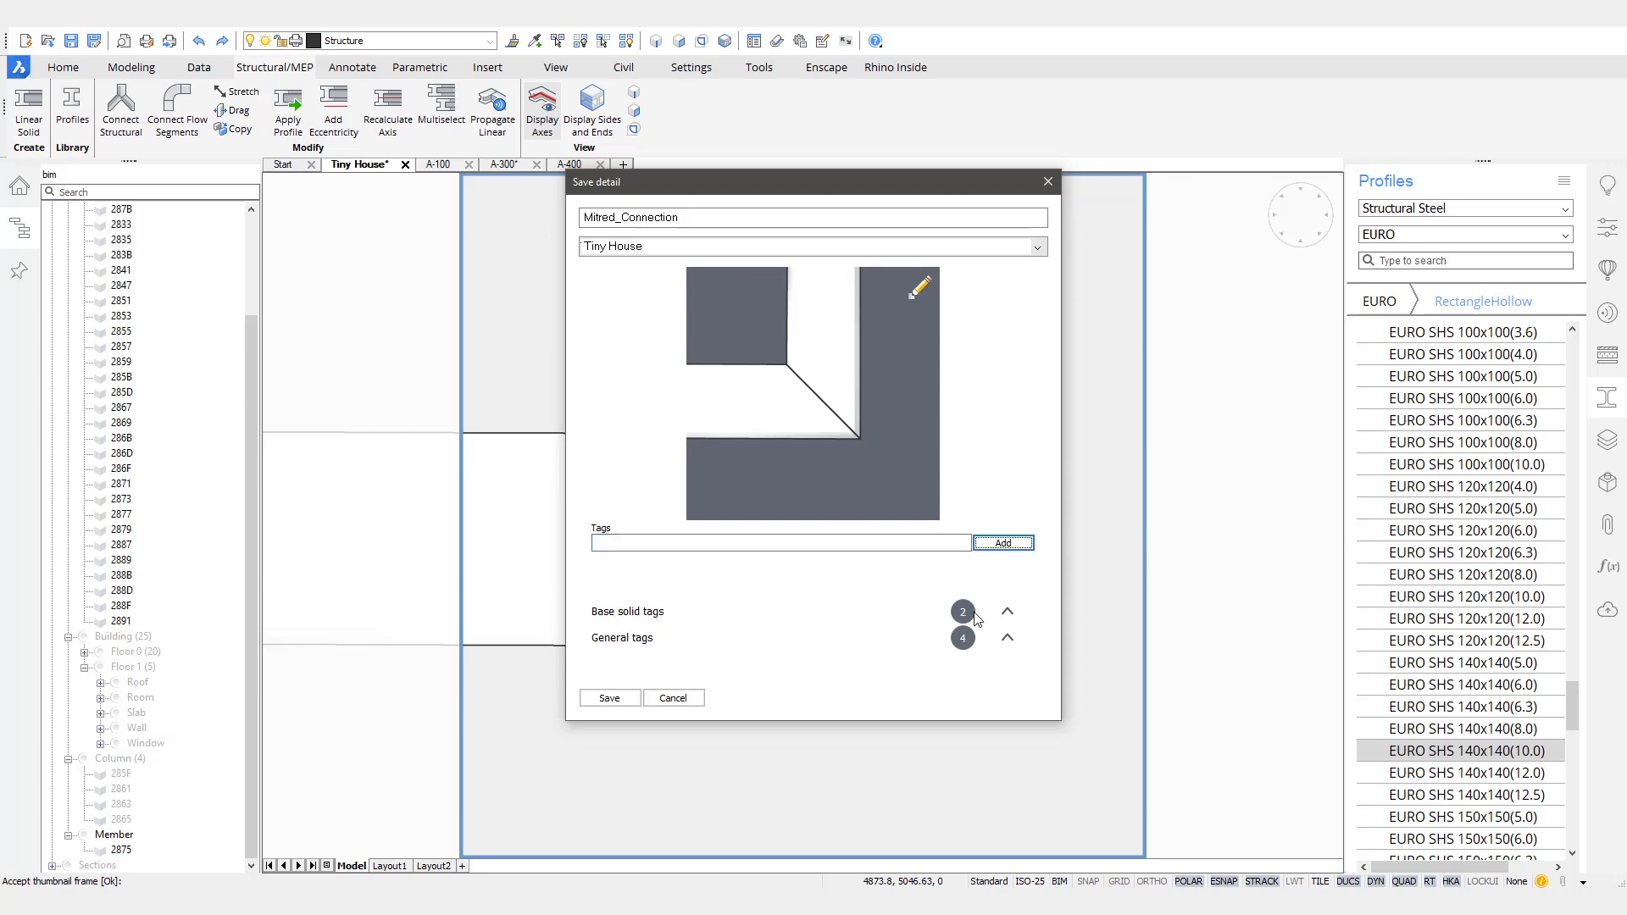
- Check the detail's general and base solid tags, save it to the library and leave the propagation command
{"action": "left_click", "coordinate": [1007, 639]}
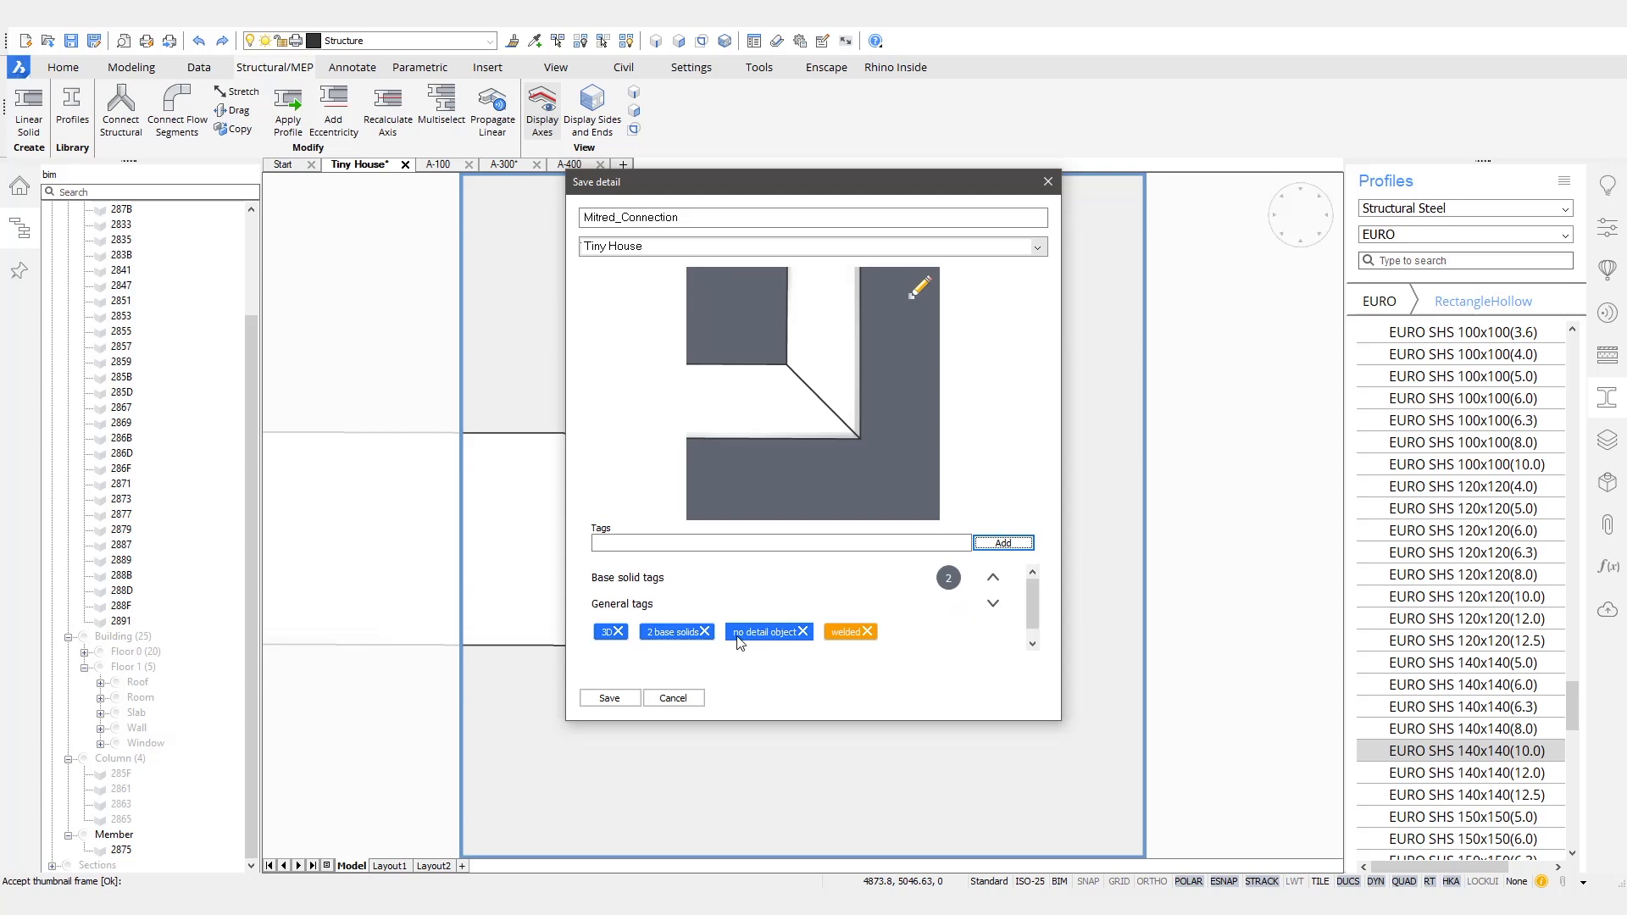
{"action": "left_click", "coordinate": [993, 580]}
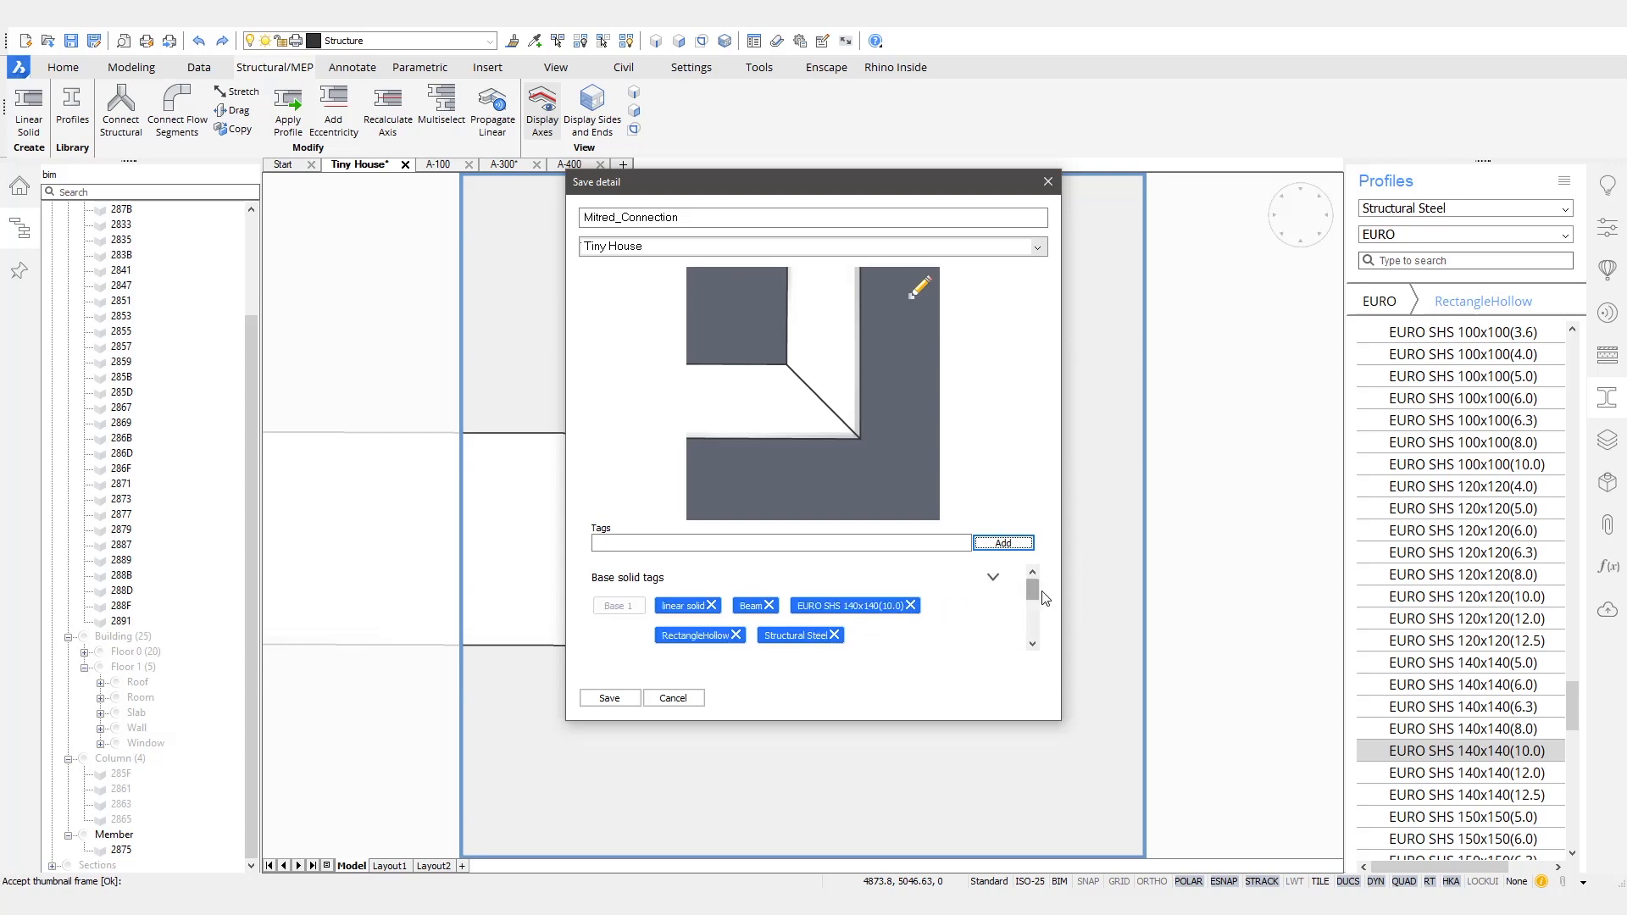
{"action": "left_click_drag", "start_coordinate": [1032, 597], "coordinate": [1035, 641]}
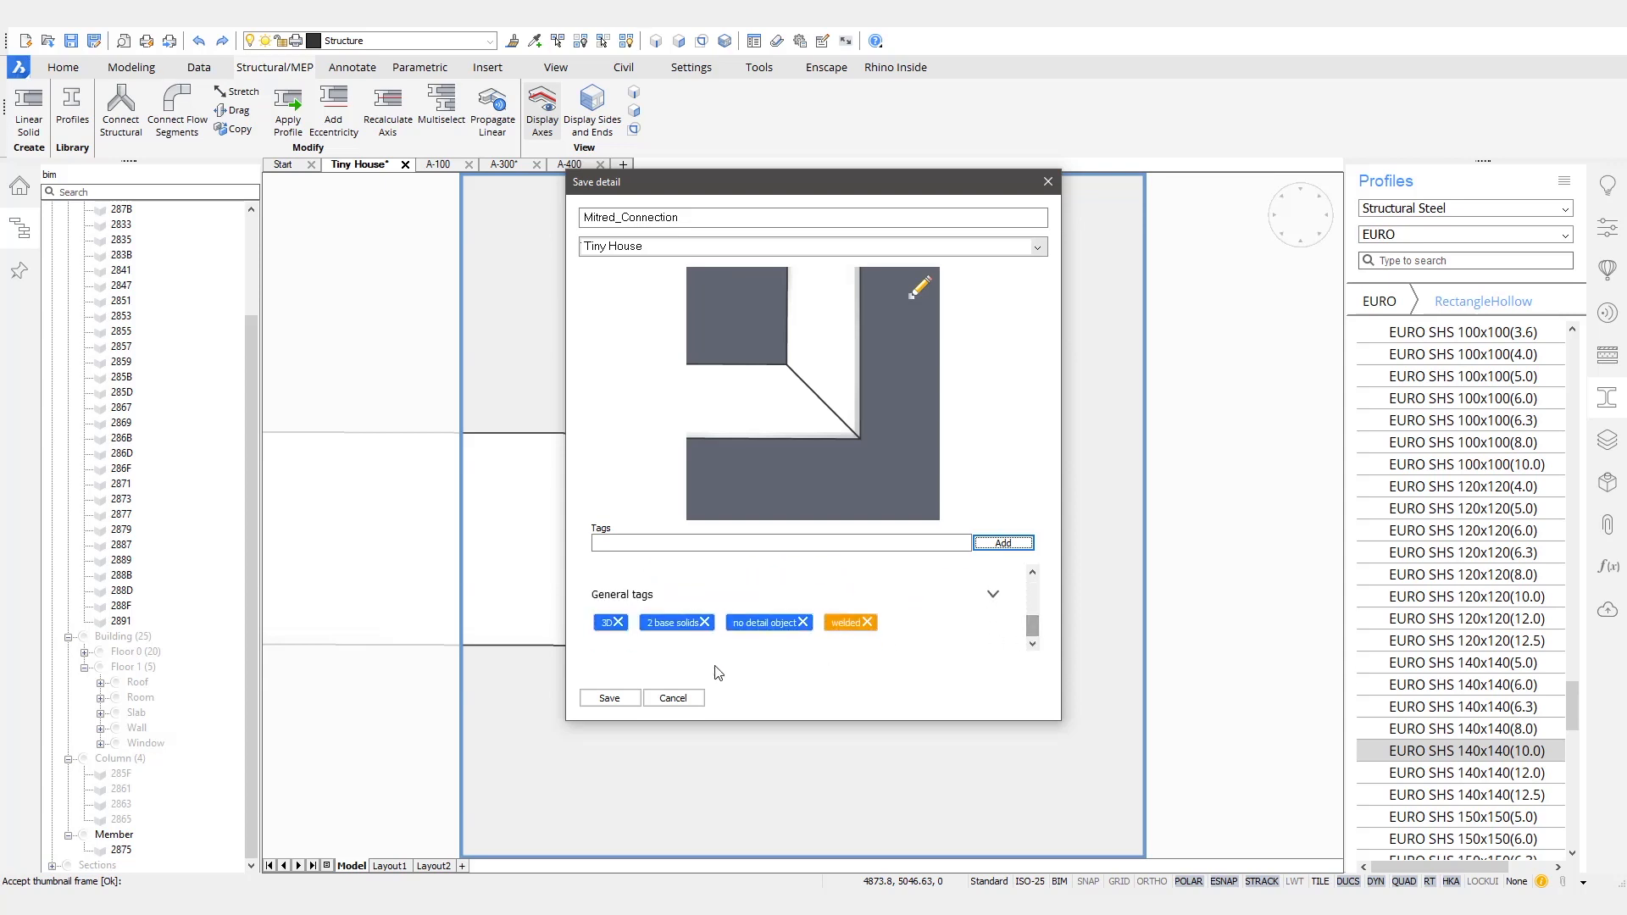
{"action": "left_click", "coordinate": [617, 702]}
{"action": "key", "text": "Return"}
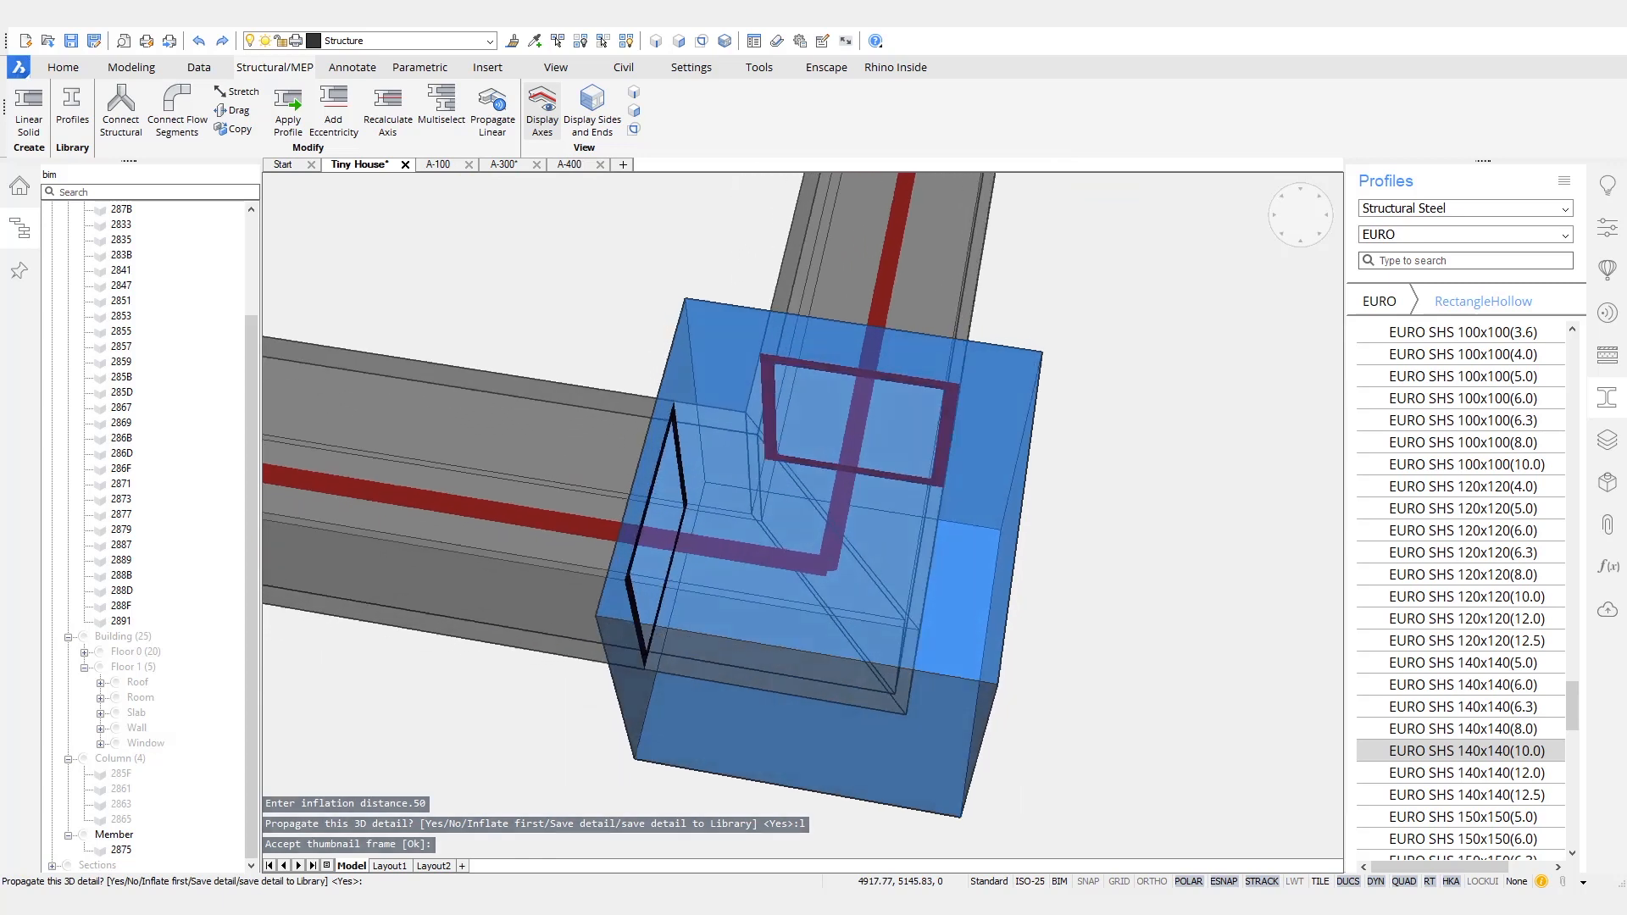
{"action": "key", "text": "Return"}
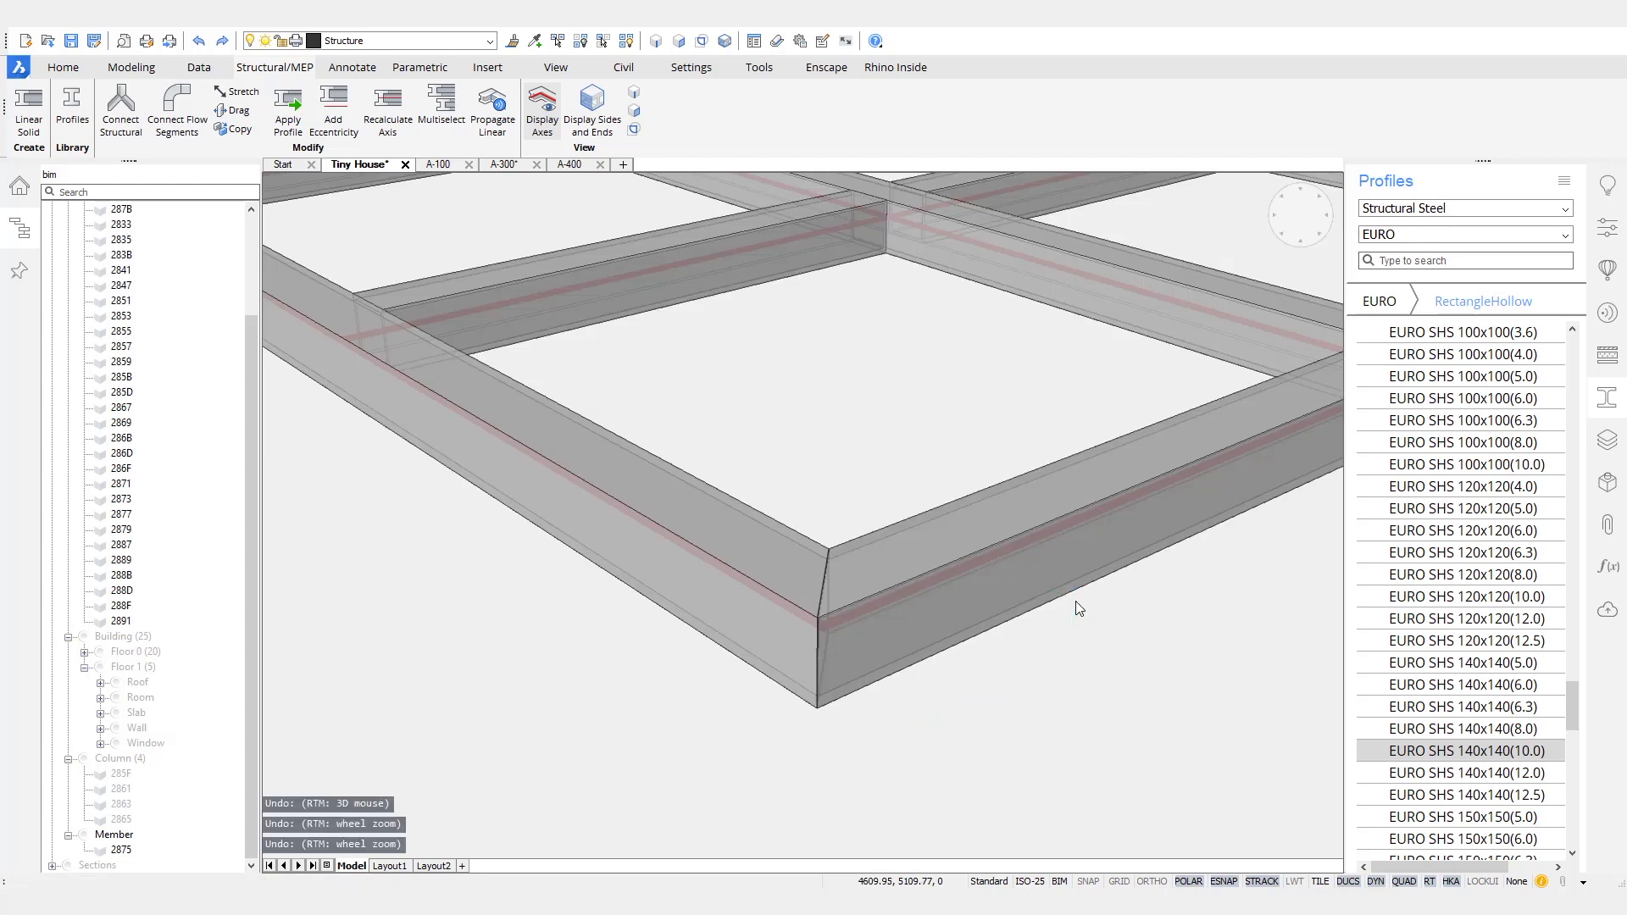
- Open the Tiny House category in the Details library with all three frames in view
{"action": "scroll", "coordinate": [848, 623], "scroll_direction": "down", "scroll_amount": 6}
{"action": "middle_click_drag", "start_coordinate": [844, 476], "coordinate": [833, 647]}
{"action": "scroll", "coordinate": [834, 647], "scroll_direction": "down", "scroll_amount": 1}
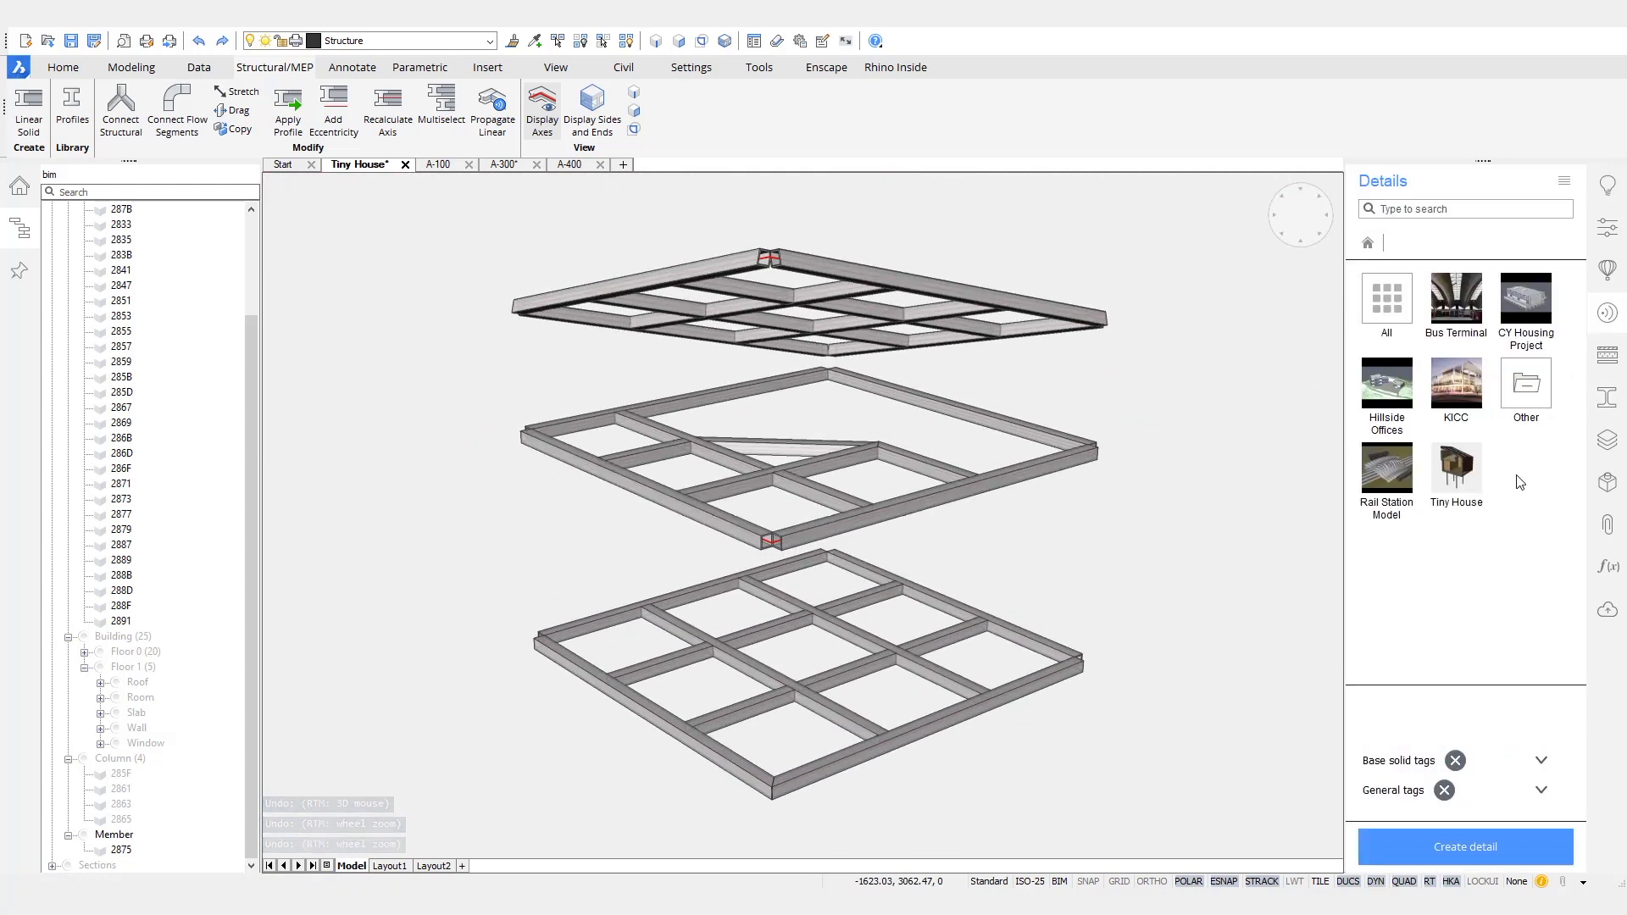
{"action": "left_click", "coordinate": [1448, 477]}
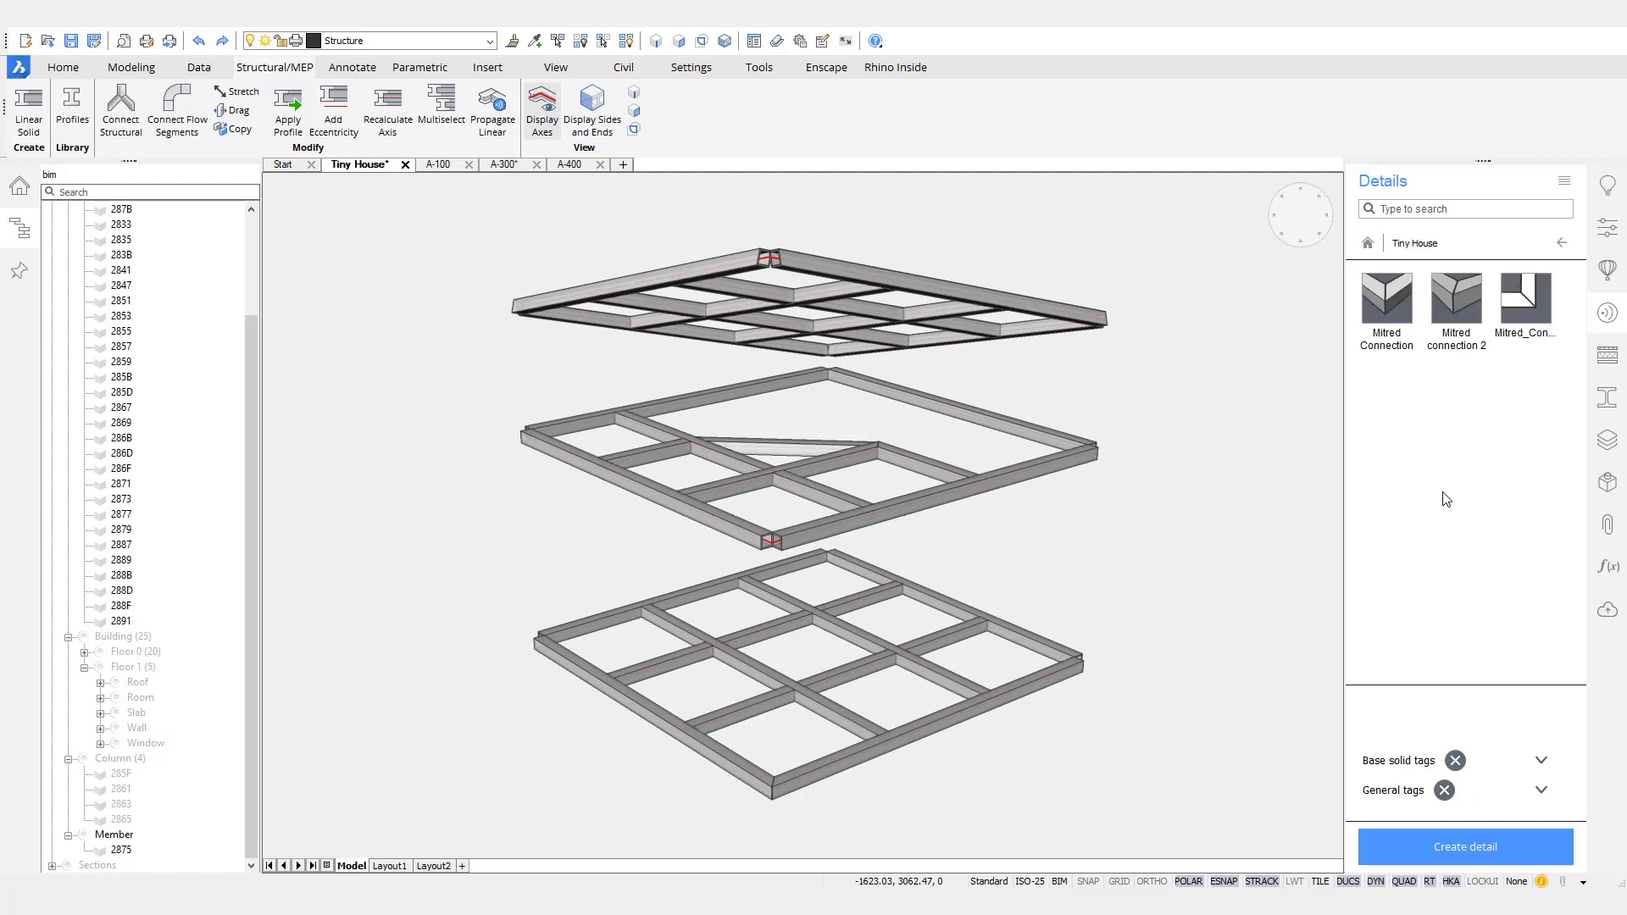
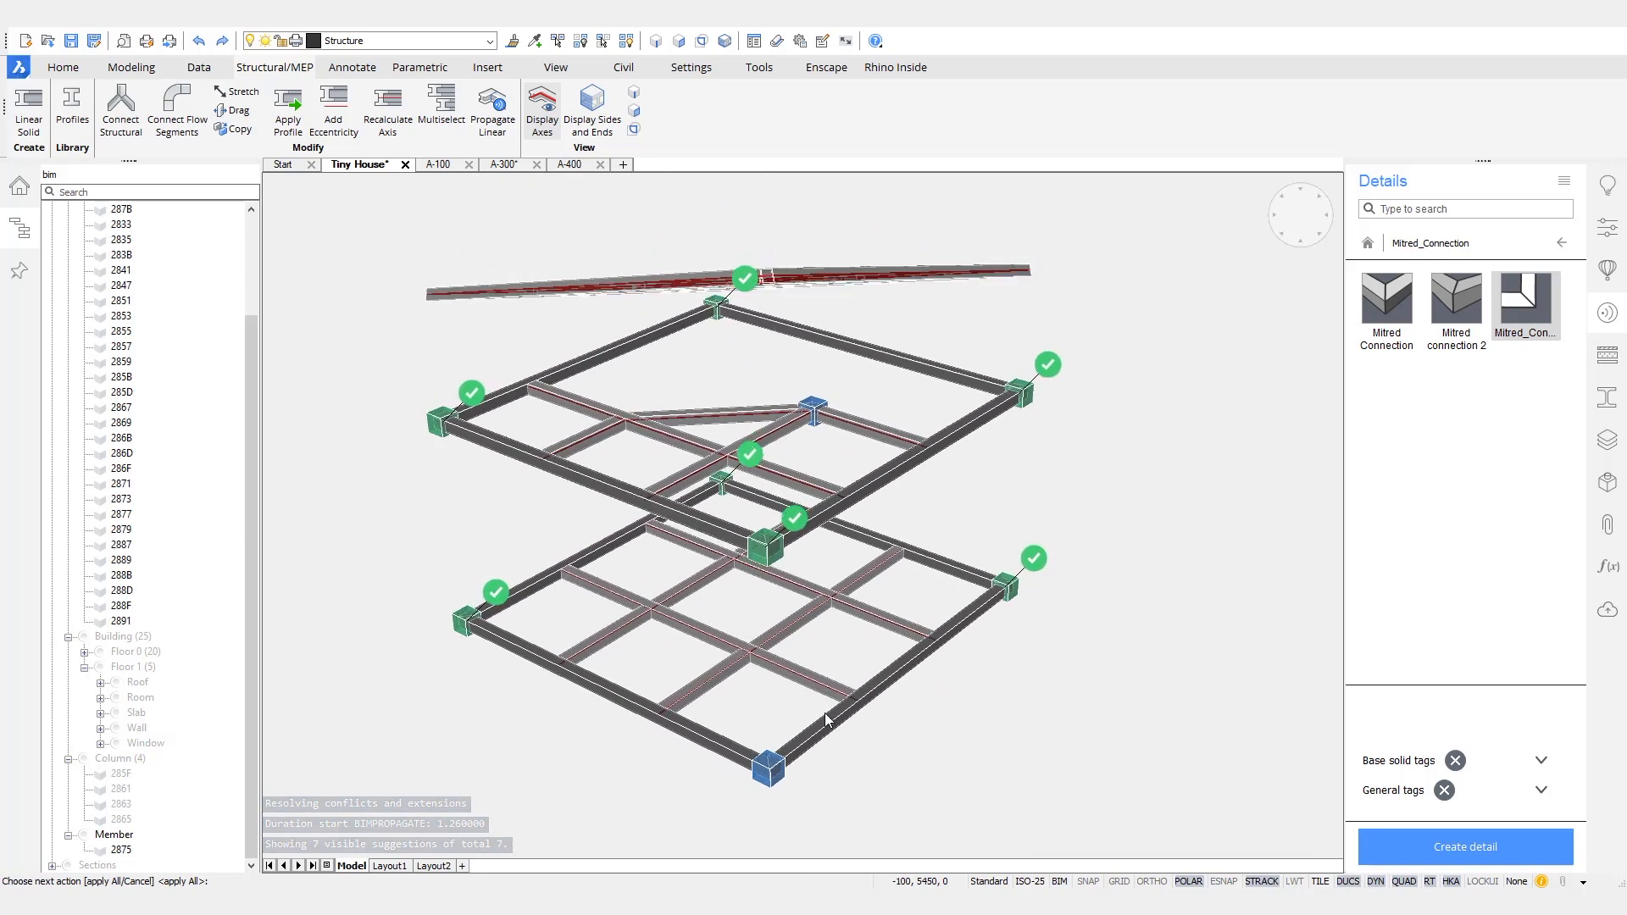
- Examine the suggested mitred connections on the corners of the three frames and cancel the propagation
{"action": "middle_click_drag", "start_coordinate": [815, 694], "coordinate": [837, 756]}
{"action": "scroll", "coordinate": [484, 384], "scroll_direction": "up", "scroll_amount": 7}
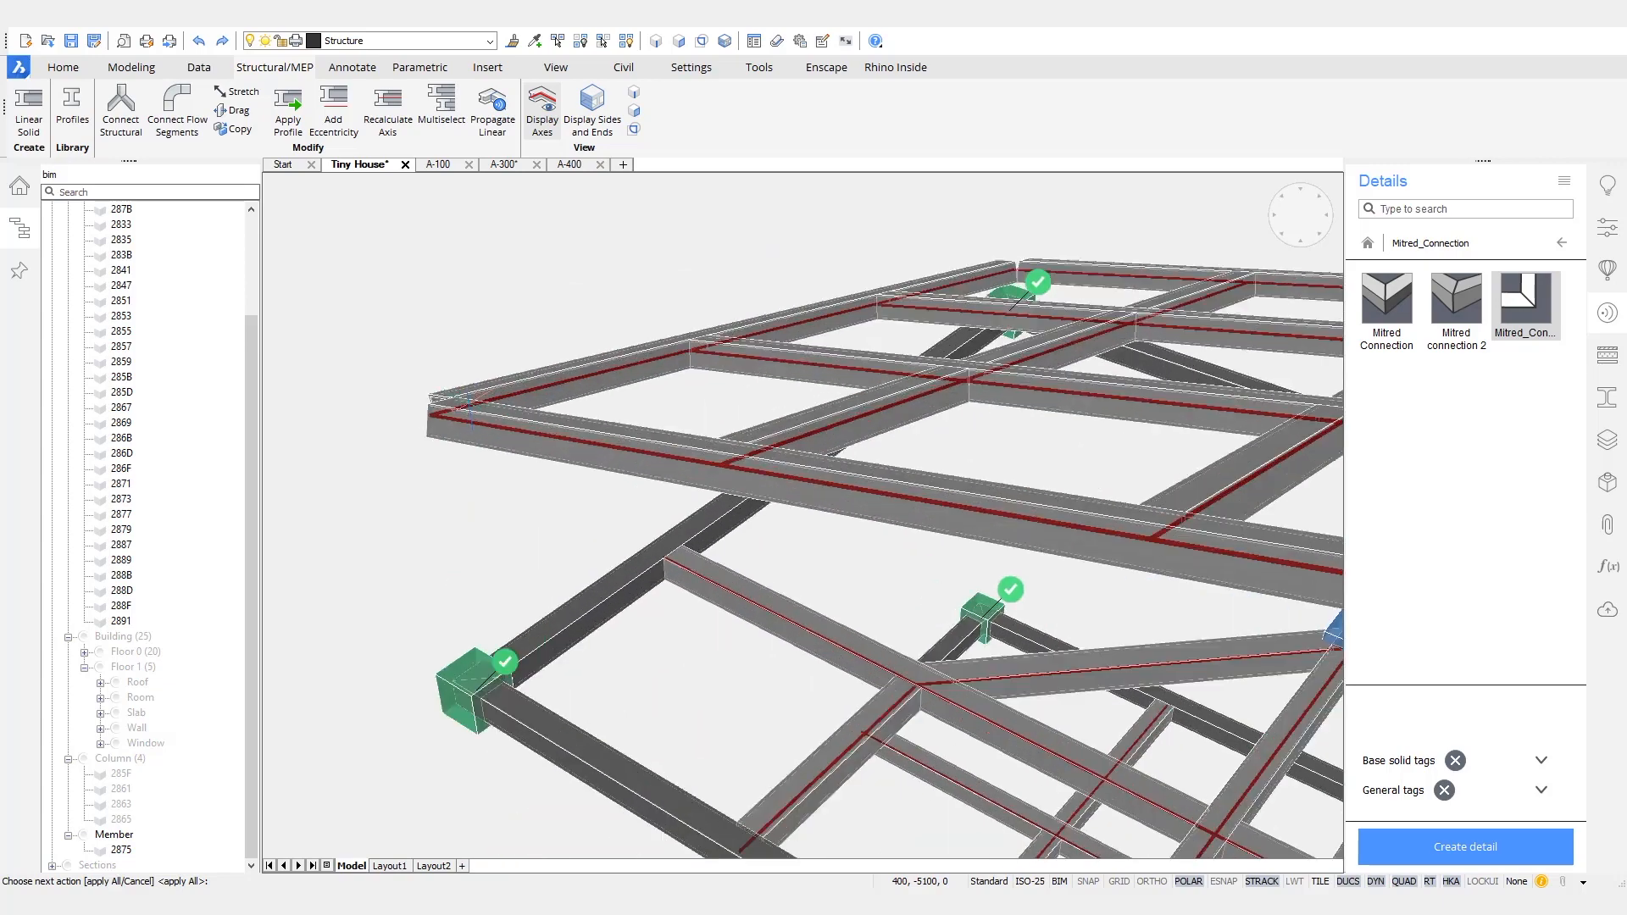
{"action": "scroll", "coordinate": [484, 384], "scroll_direction": "down", "scroll_amount": 2}
{"action": "middle_click_drag", "start_coordinate": [485, 383], "coordinate": [506, 351]}
{"action": "mouse_move", "coordinate": [1174, 604]}
{"action": "middle_mouse_down"}
{"action": "mouse_move", "coordinate": [1009, 534]}
{"action": "mouse_move", "coordinate": [611, 480]}
{"action": "middle_mouse_up"}
{"action": "scroll", "coordinate": [892, 609], "scroll_direction": "up", "scroll_amount": 2}
{"action": "scroll", "coordinate": [892, 608], "scroll_direction": "down", "scroll_amount": 8}
{"action": "middle_click_drag", "start_coordinate": [893, 608], "coordinate": [990, 318], "text": "shift"}
{"action": "key", "text": "Escape"}
{"action": "key", "text": "ctrl+z"}
{"action": "key", "text": "ctrl+z"}
{"action": "key", "text": "ctrl+z"}
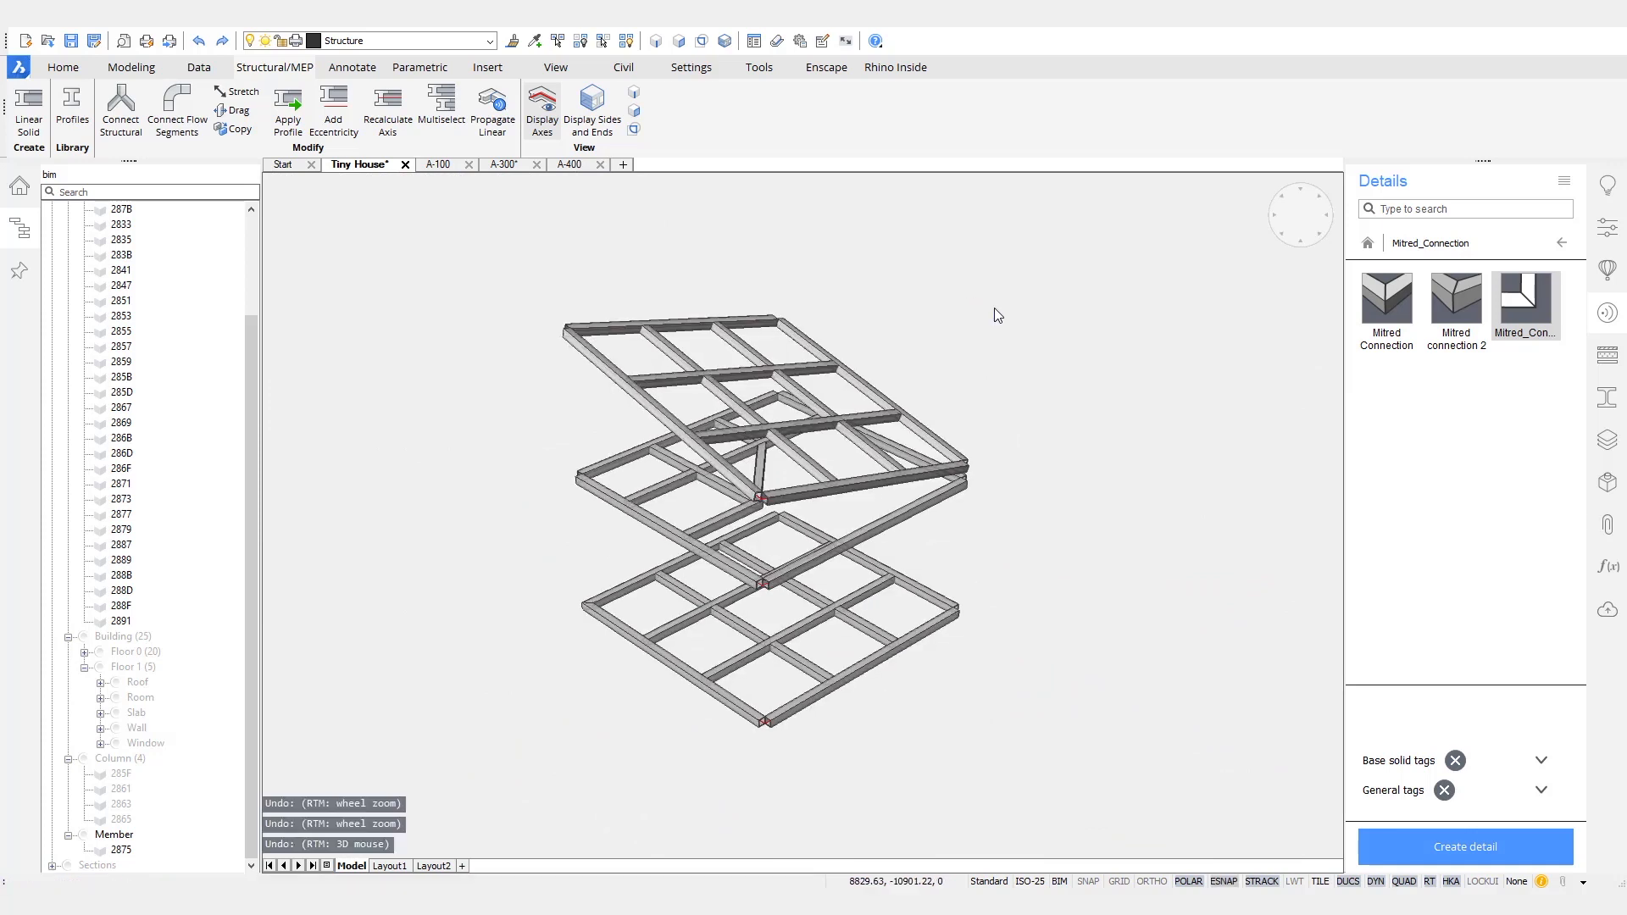
- Open the Mitred_Connection detail from the library for editing
{"action": "left_click", "coordinate": [1300, 215]}
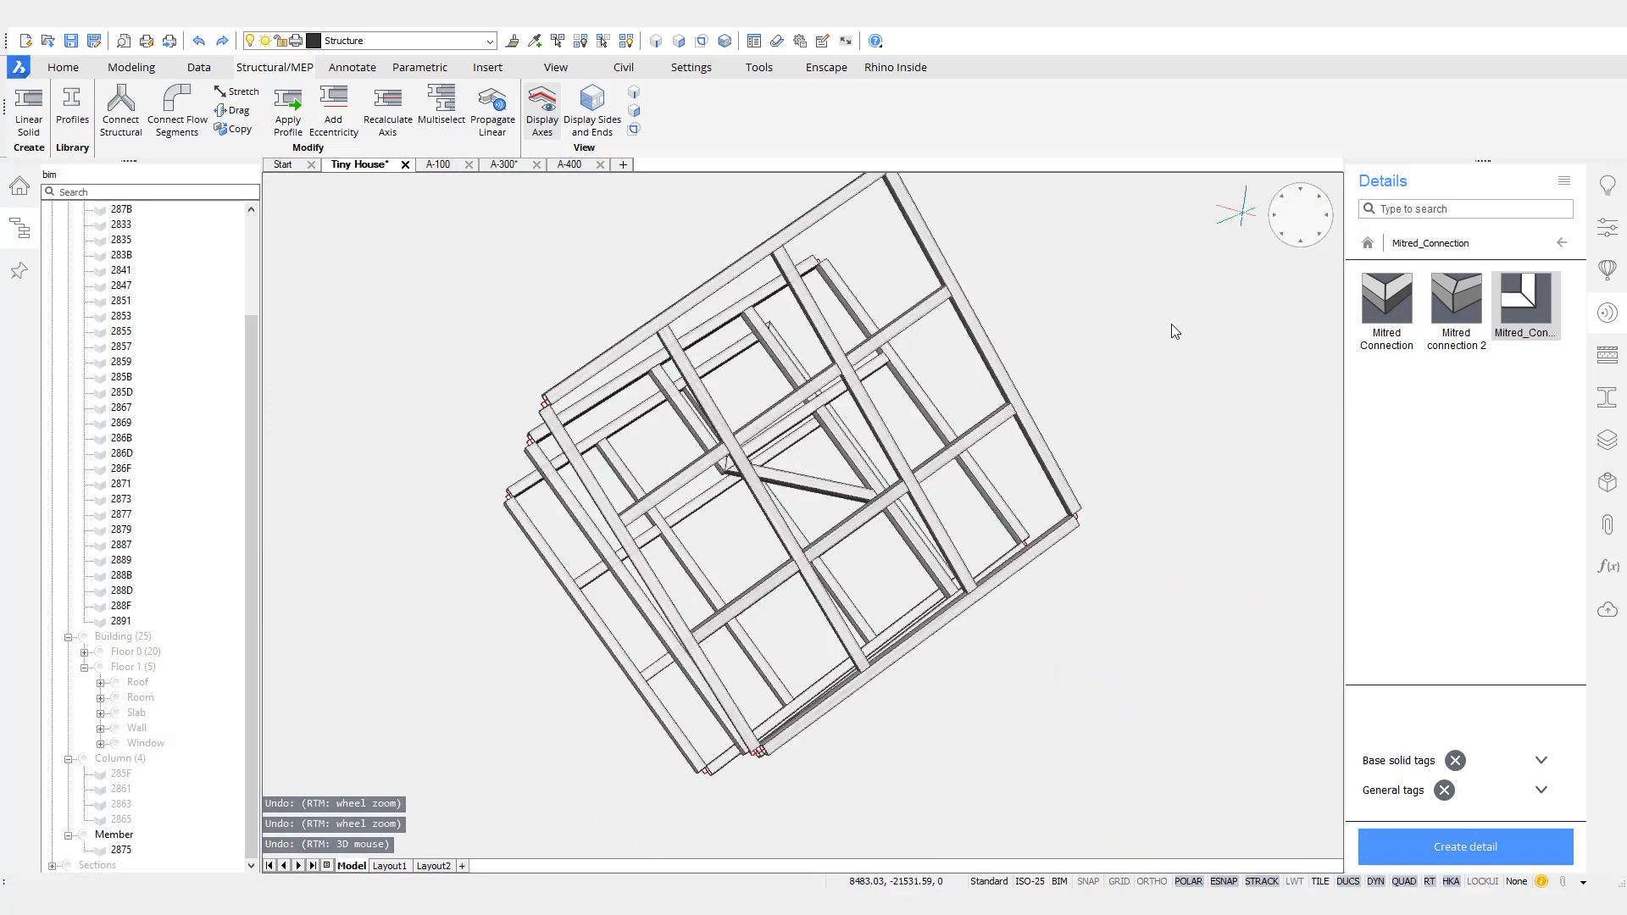
{"action": "scroll", "coordinate": [1126, 191], "scroll_direction": "up", "scroll_amount": 4}
{"action": "scroll", "coordinate": [1126, 191], "scroll_direction": "up", "scroll_amount": 2}
{"action": "middle_click_drag", "start_coordinate": [1126, 192], "coordinate": [1044, 403]}
{"action": "scroll", "coordinate": [909, 500], "scroll_direction": "down", "scroll_amount": 6}
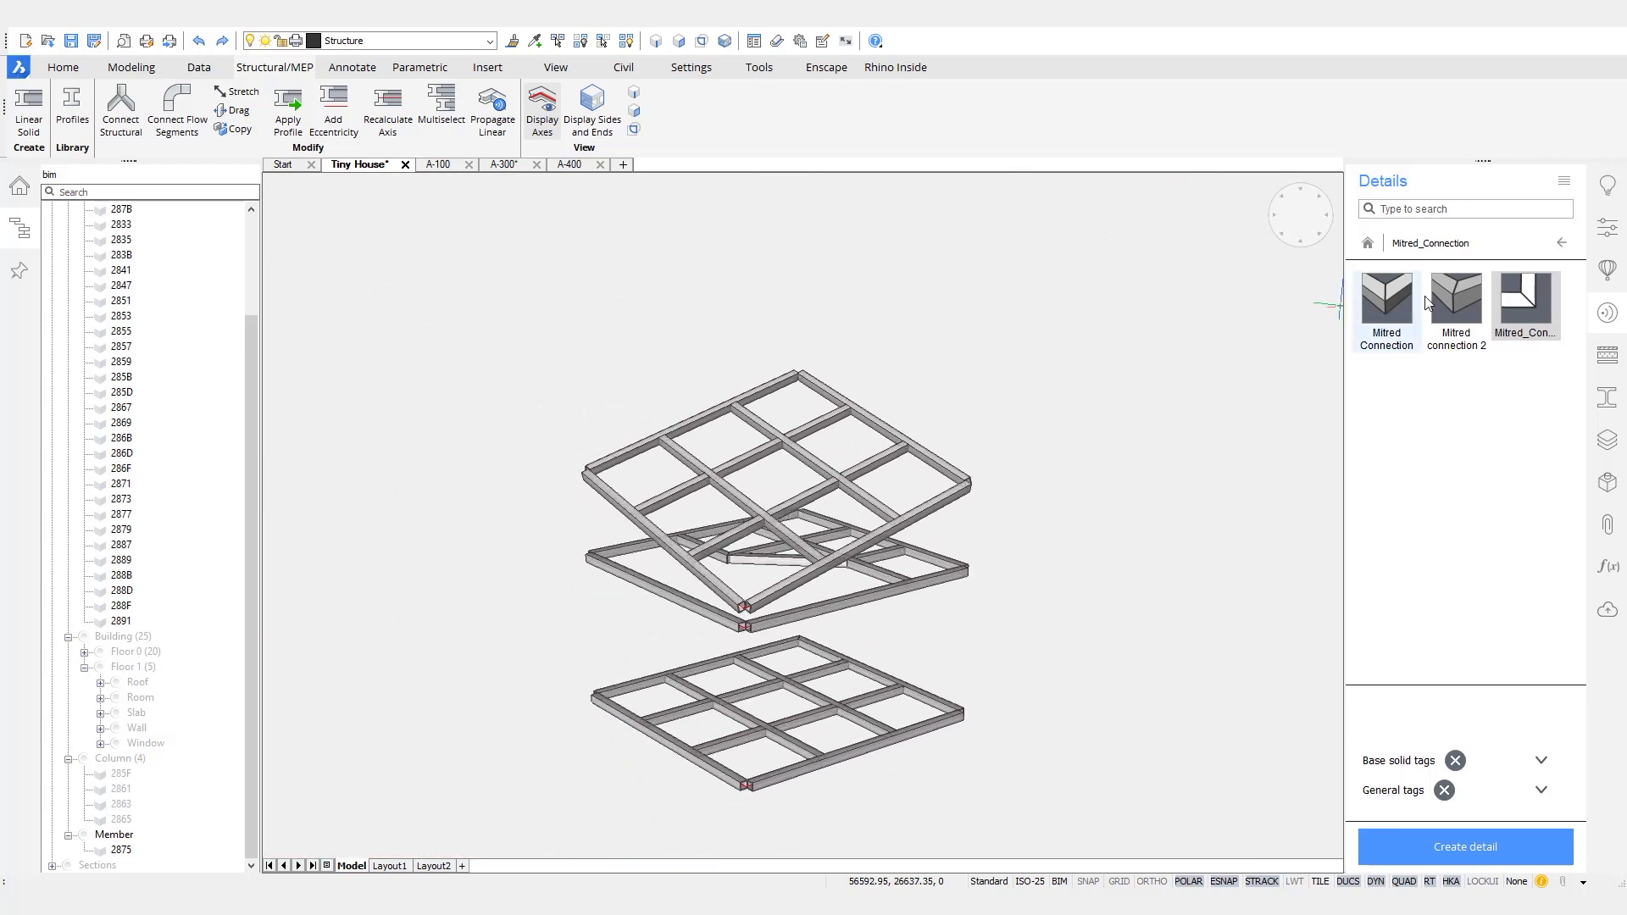
{"action": "double_click", "coordinate": [1522, 301]}
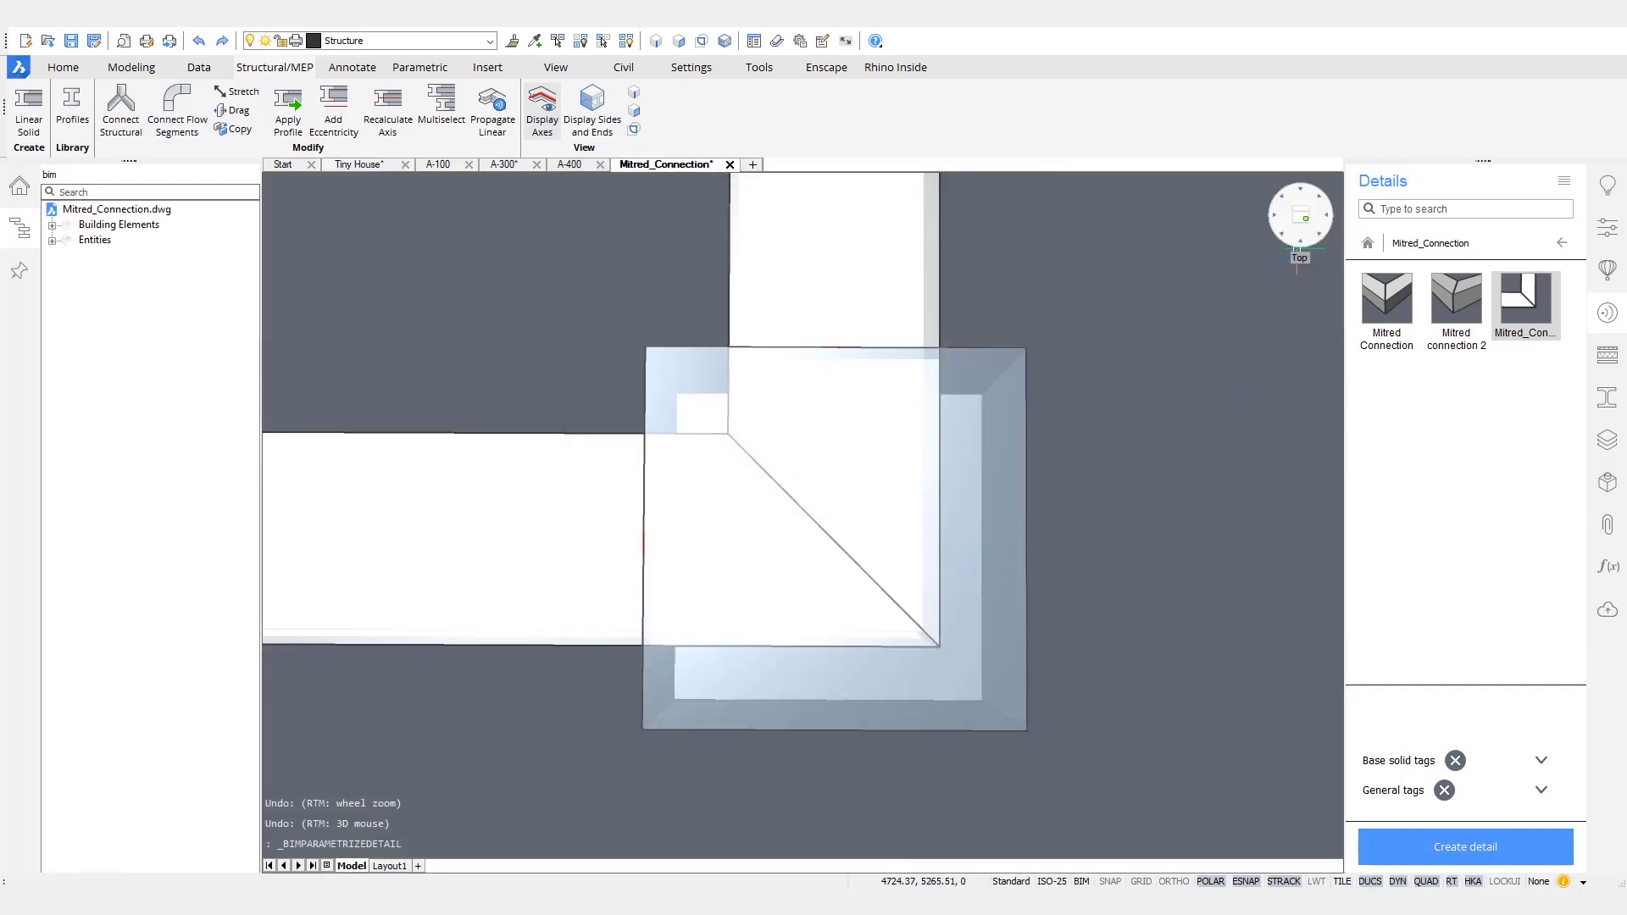
- Show the mitred corner in a flat top view without perspective and display the detail's parameters
{"action": "right_click", "coordinate": [1297, 247]}
{"action": "left_click", "coordinate": [1341, 377]}
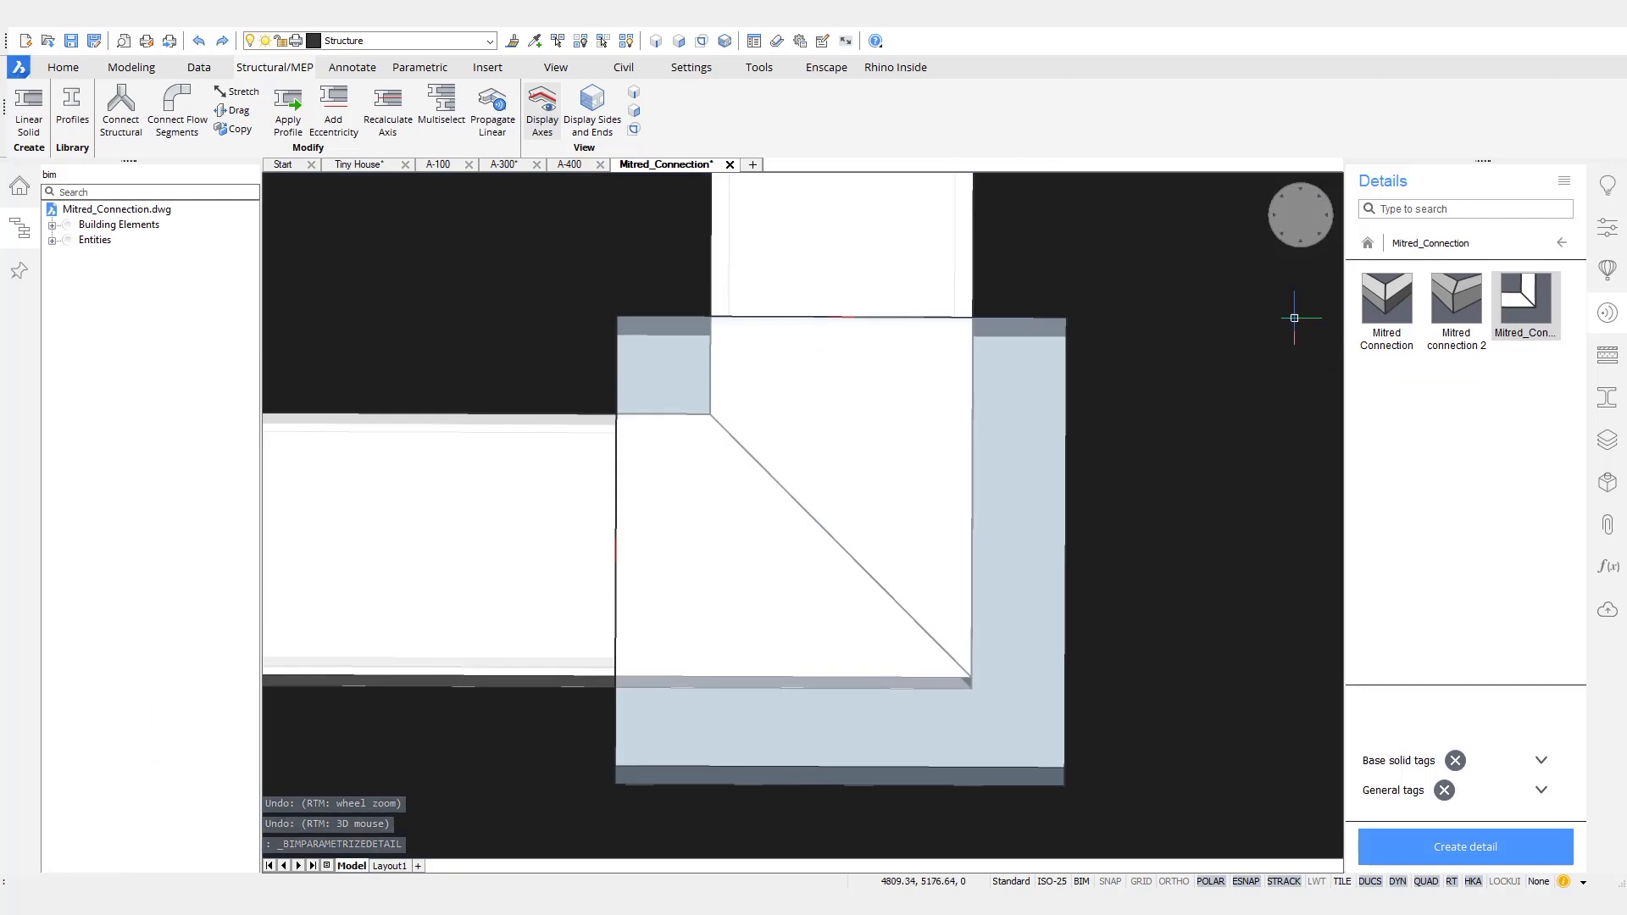
{"action": "left_click", "coordinate": [1300, 216]}
{"action": "scroll", "coordinate": [881, 491], "scroll_direction": "up", "scroll_amount": 10}
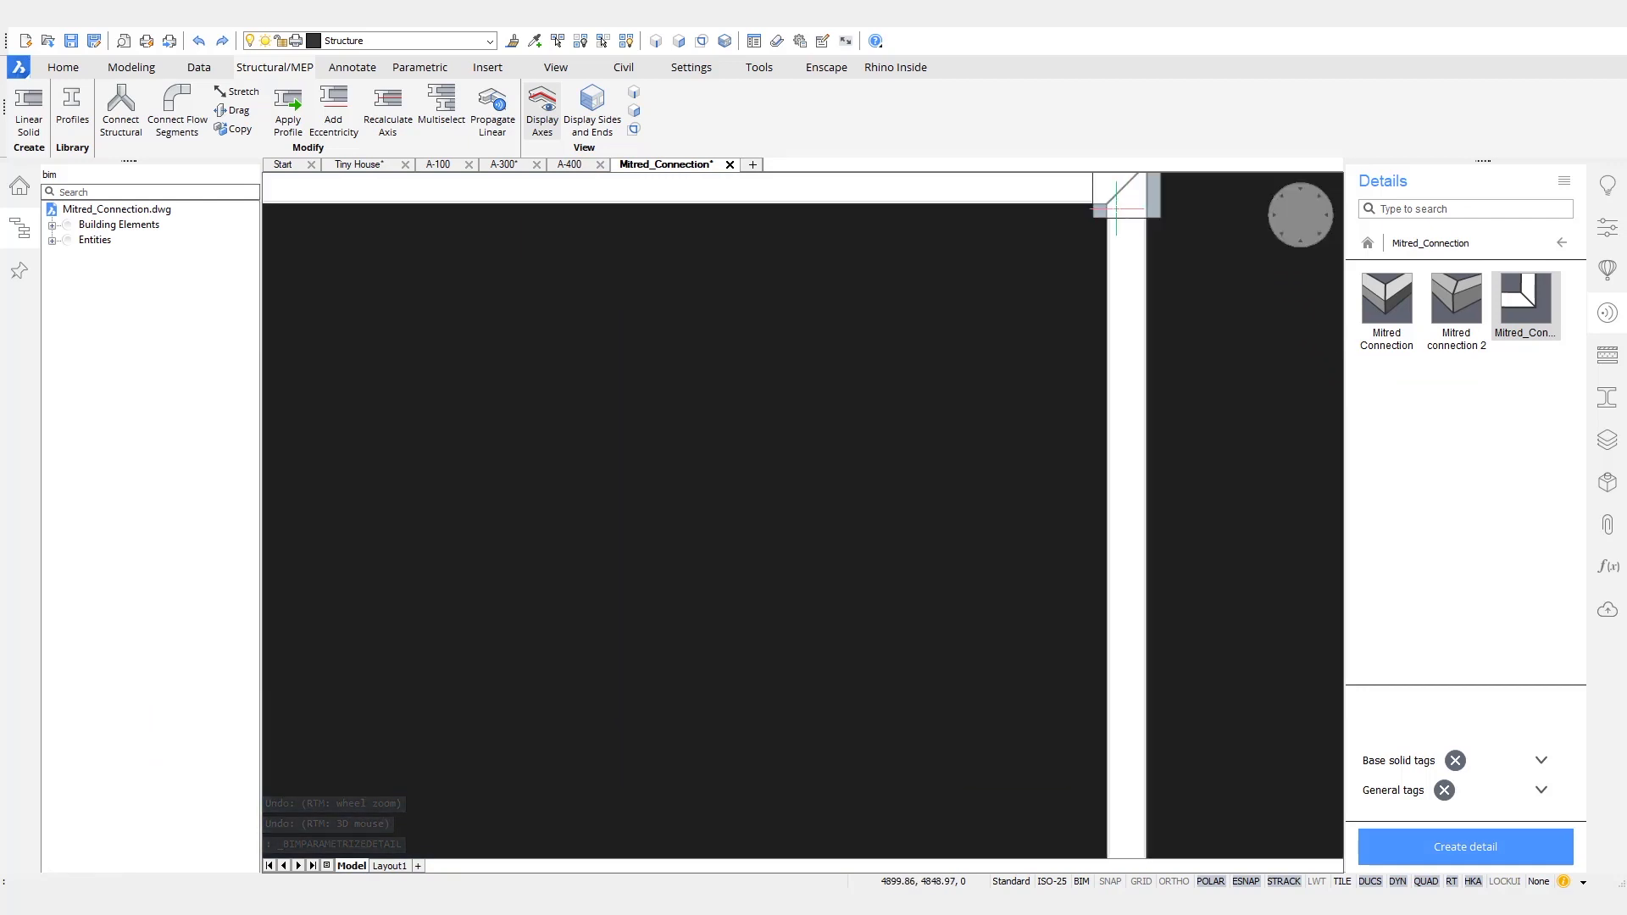
{"action": "scroll", "coordinate": [765, 509], "scroll_direction": "down", "scroll_amount": 3}
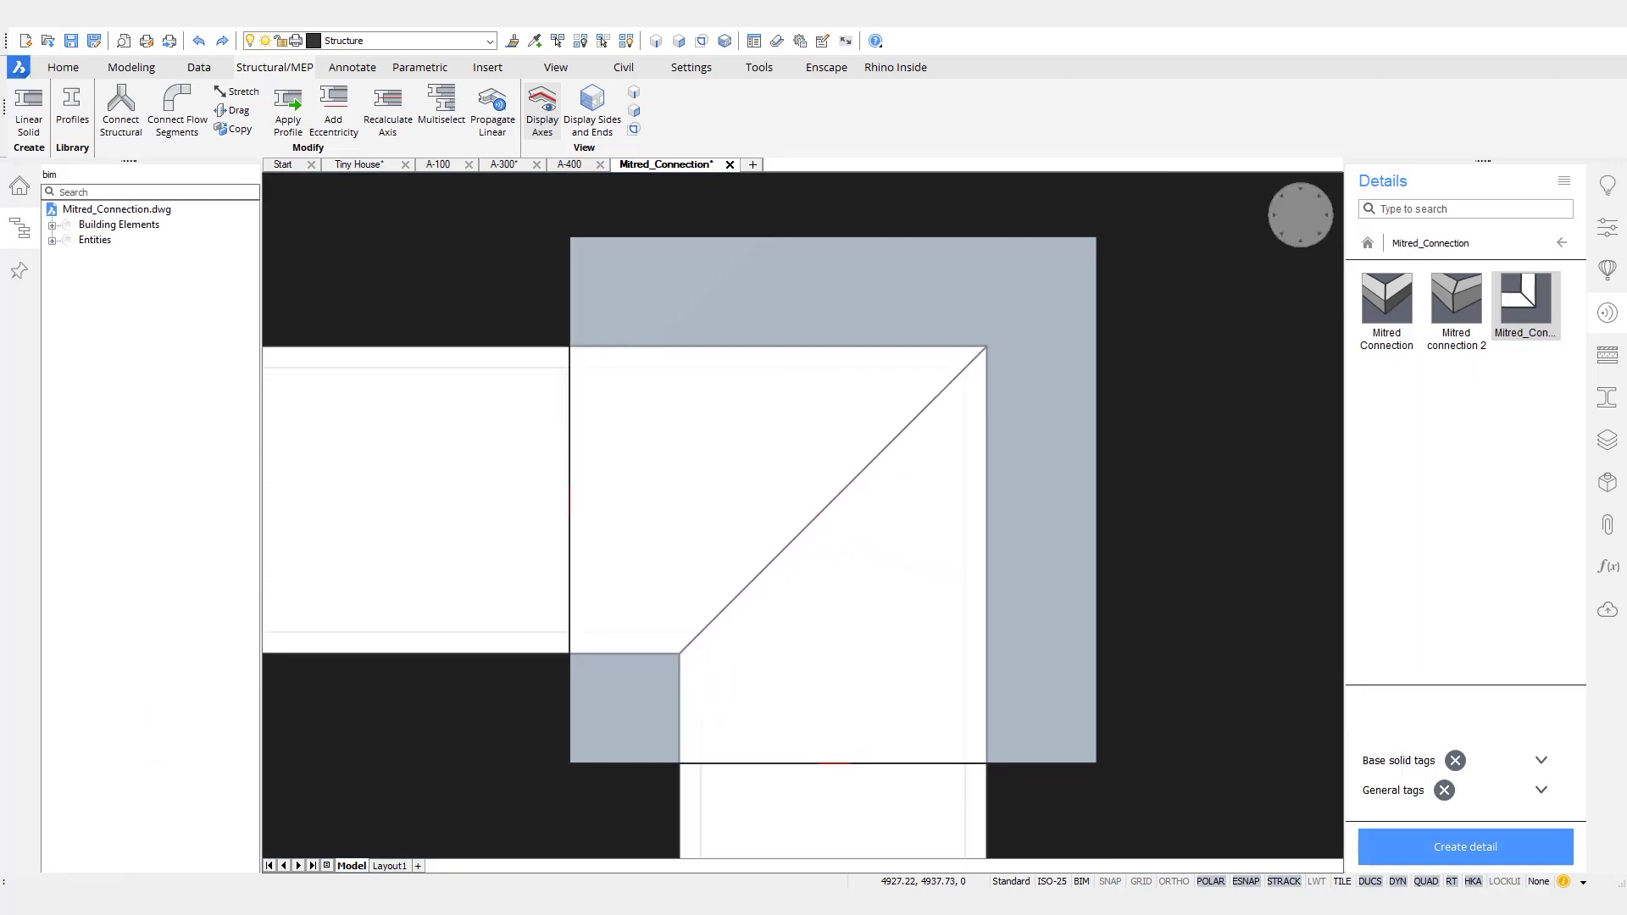
{"action": "left_click", "coordinate": [1607, 483]}
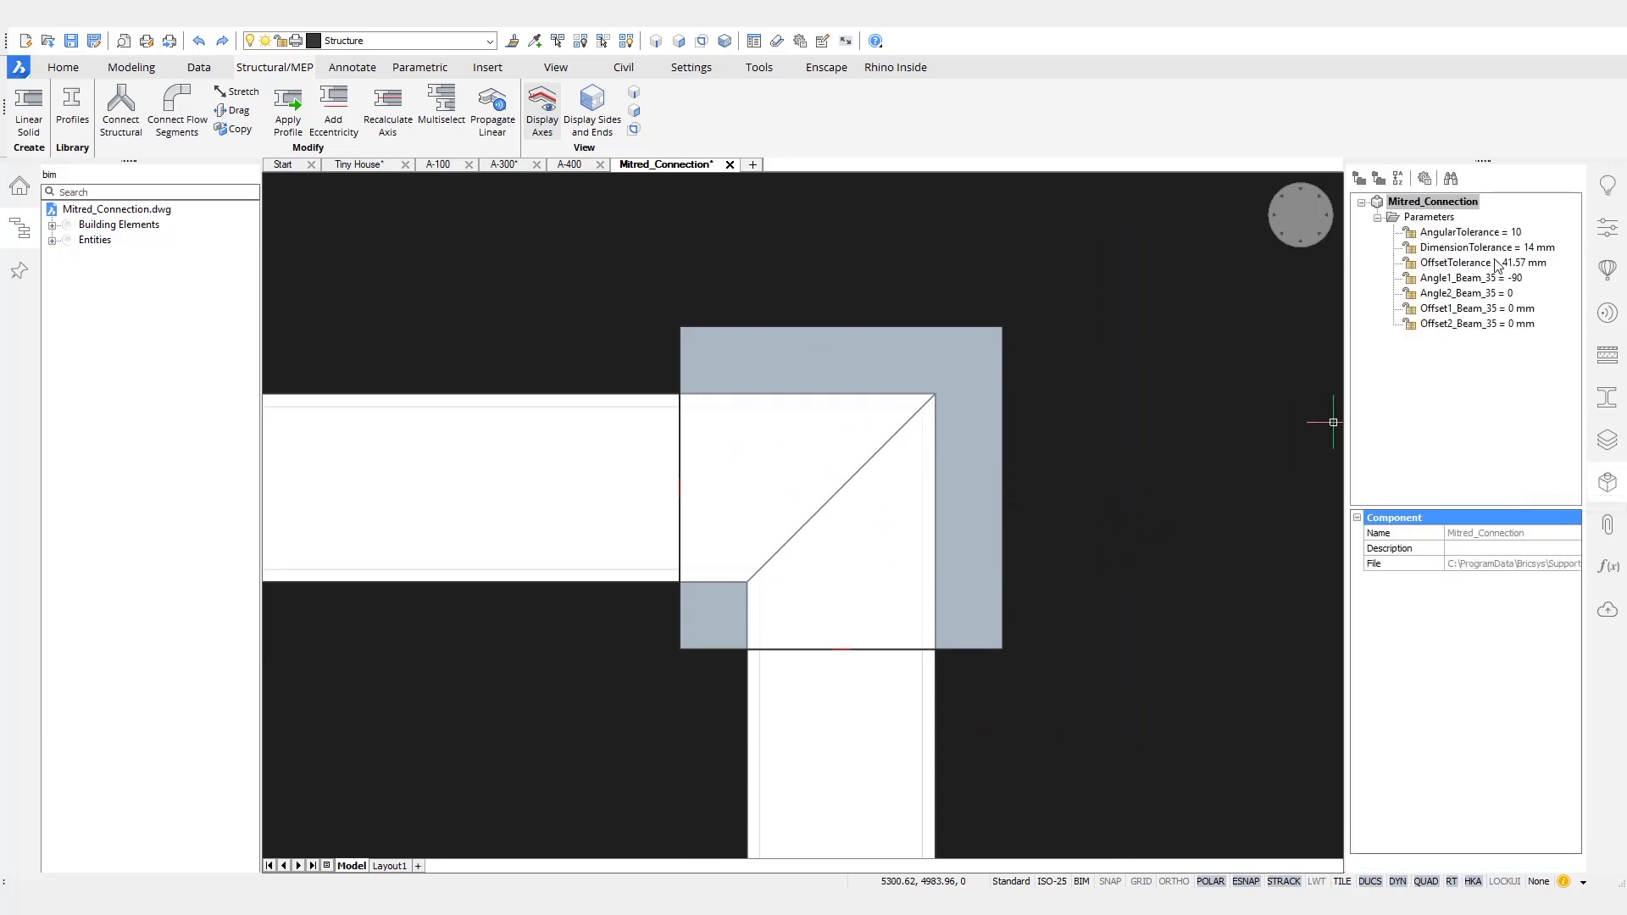
- Animate the Angle1_Beam_35 and Angle2_Beam_35 parameters to test how the mitred corner follows angle changes
{"action": "right_click", "coordinate": [1467, 278]}
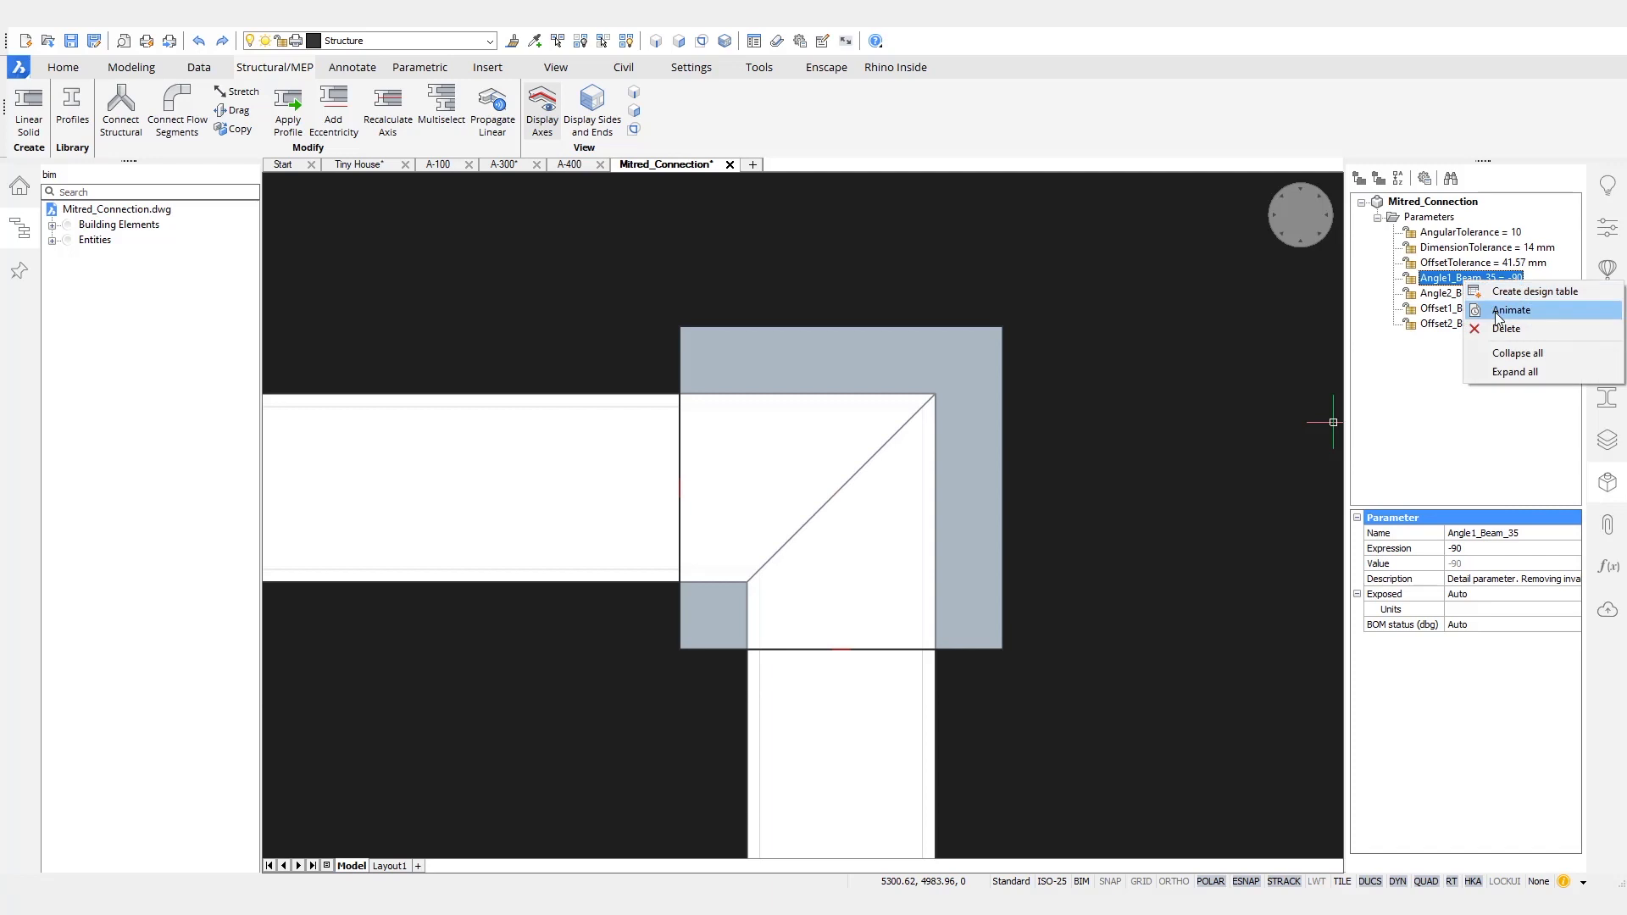
{"action": "left_click", "coordinate": [1498, 314]}
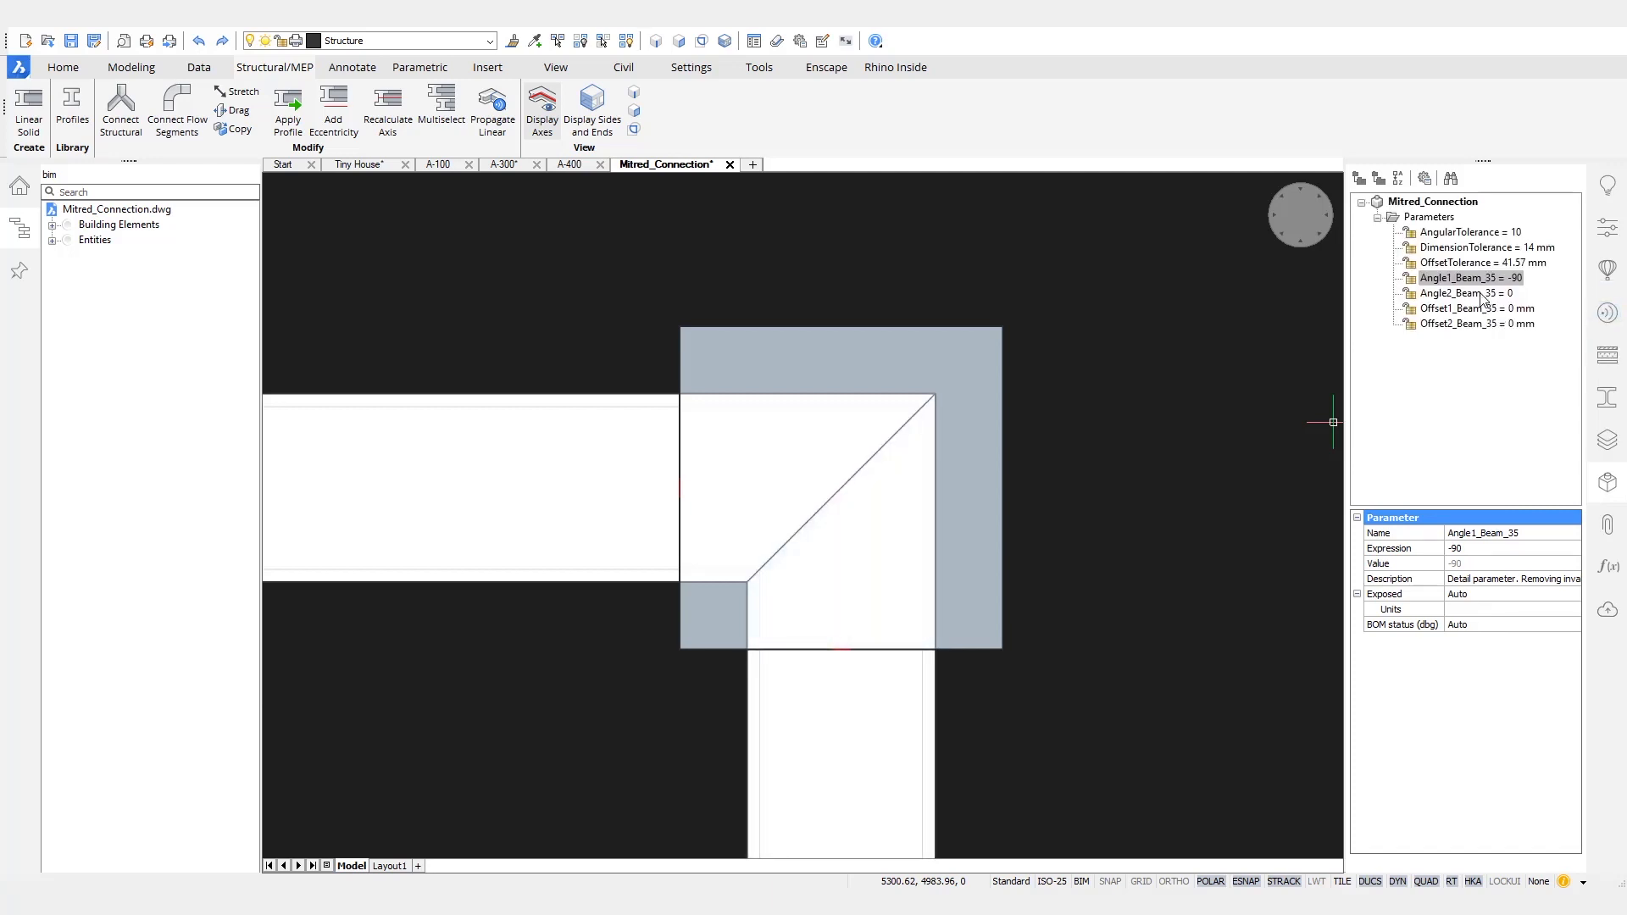
{"action": "right_click", "coordinate": [1481, 295]}
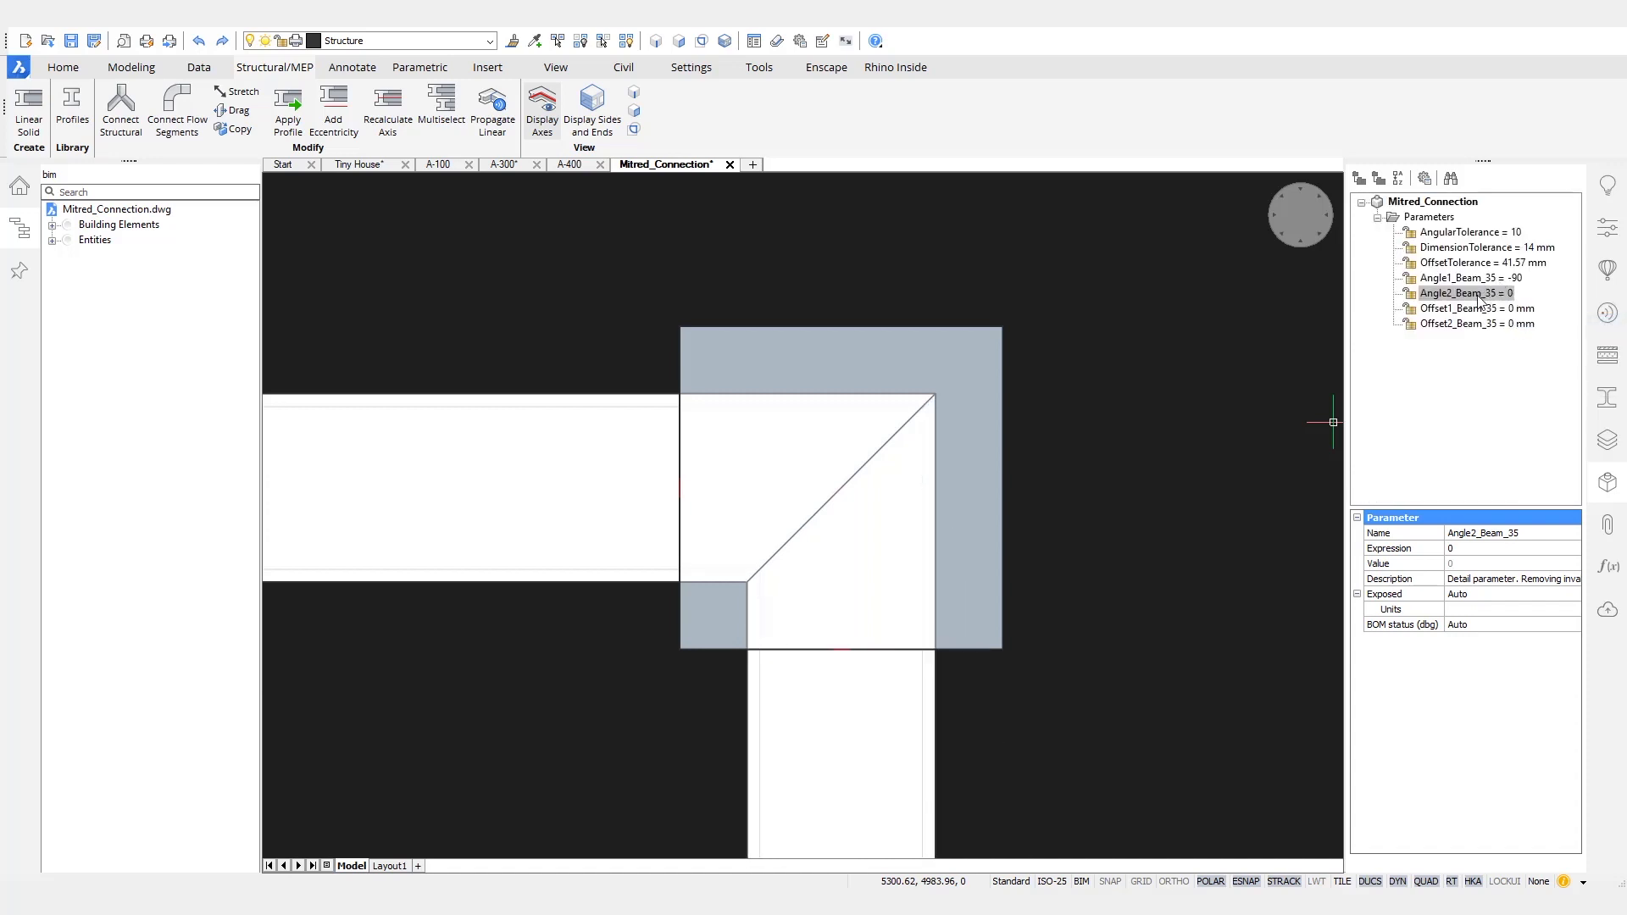
{"action": "right_click", "coordinate": [1482, 298]}
{"action": "left_click", "coordinate": [1512, 327]}
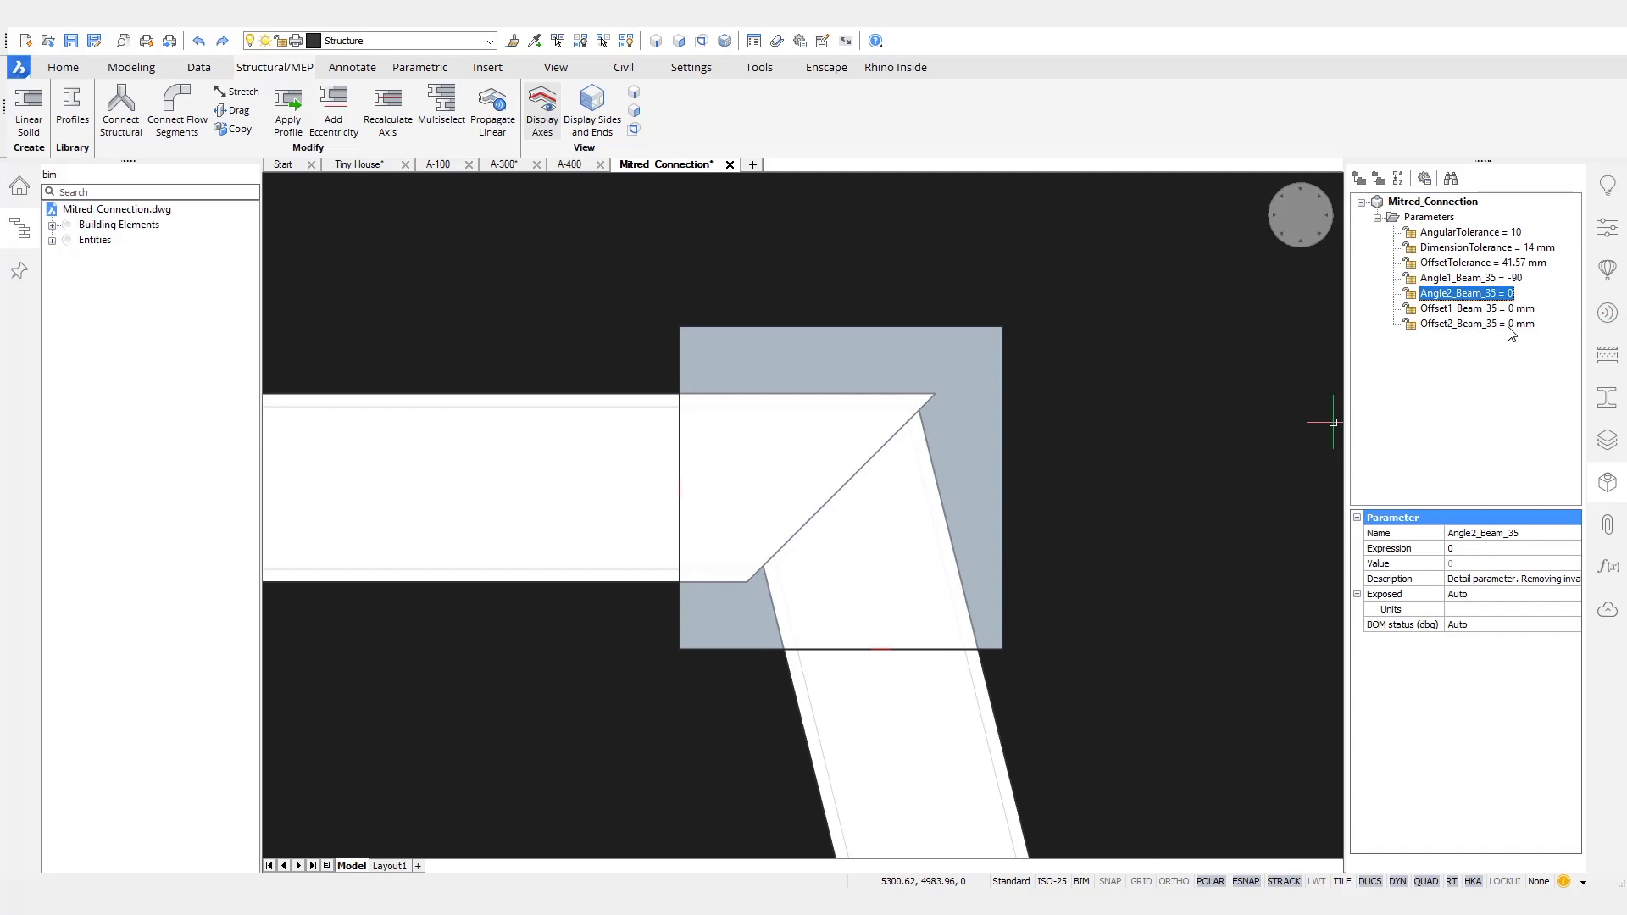
- Add a 3D coincident constraint between the two beams' edges at the outer corner of the mitre
{"action": "left_click", "coordinate": [935, 289]}
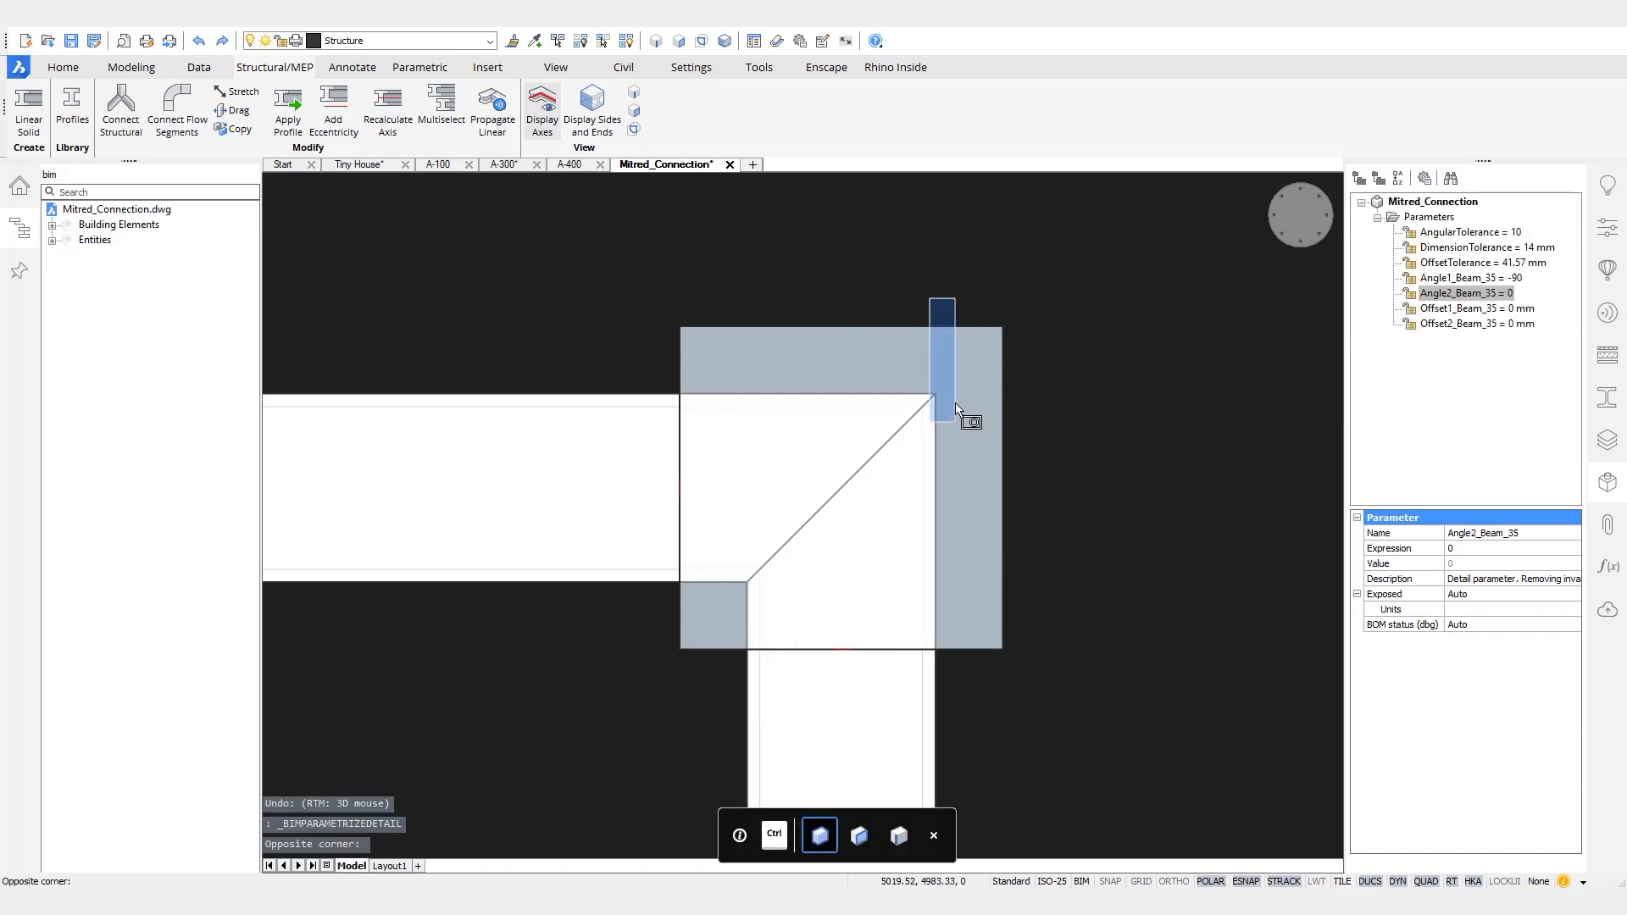
{"action": "left_click", "coordinate": [956, 409]}
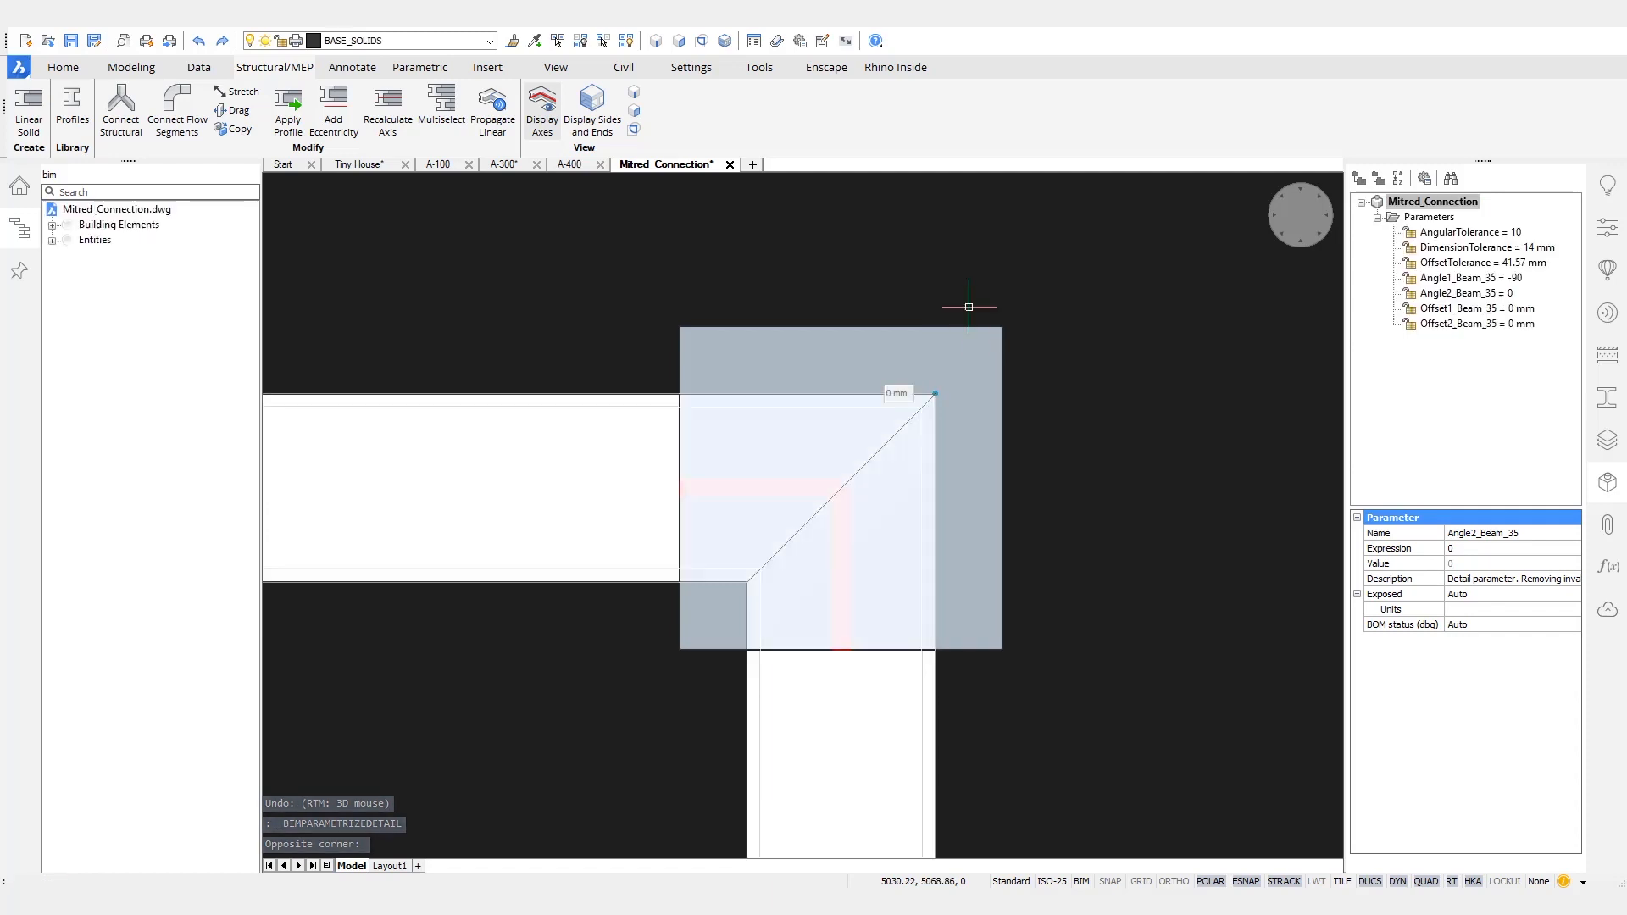
{"action": "mouse_move", "coordinate": [980, 320]}
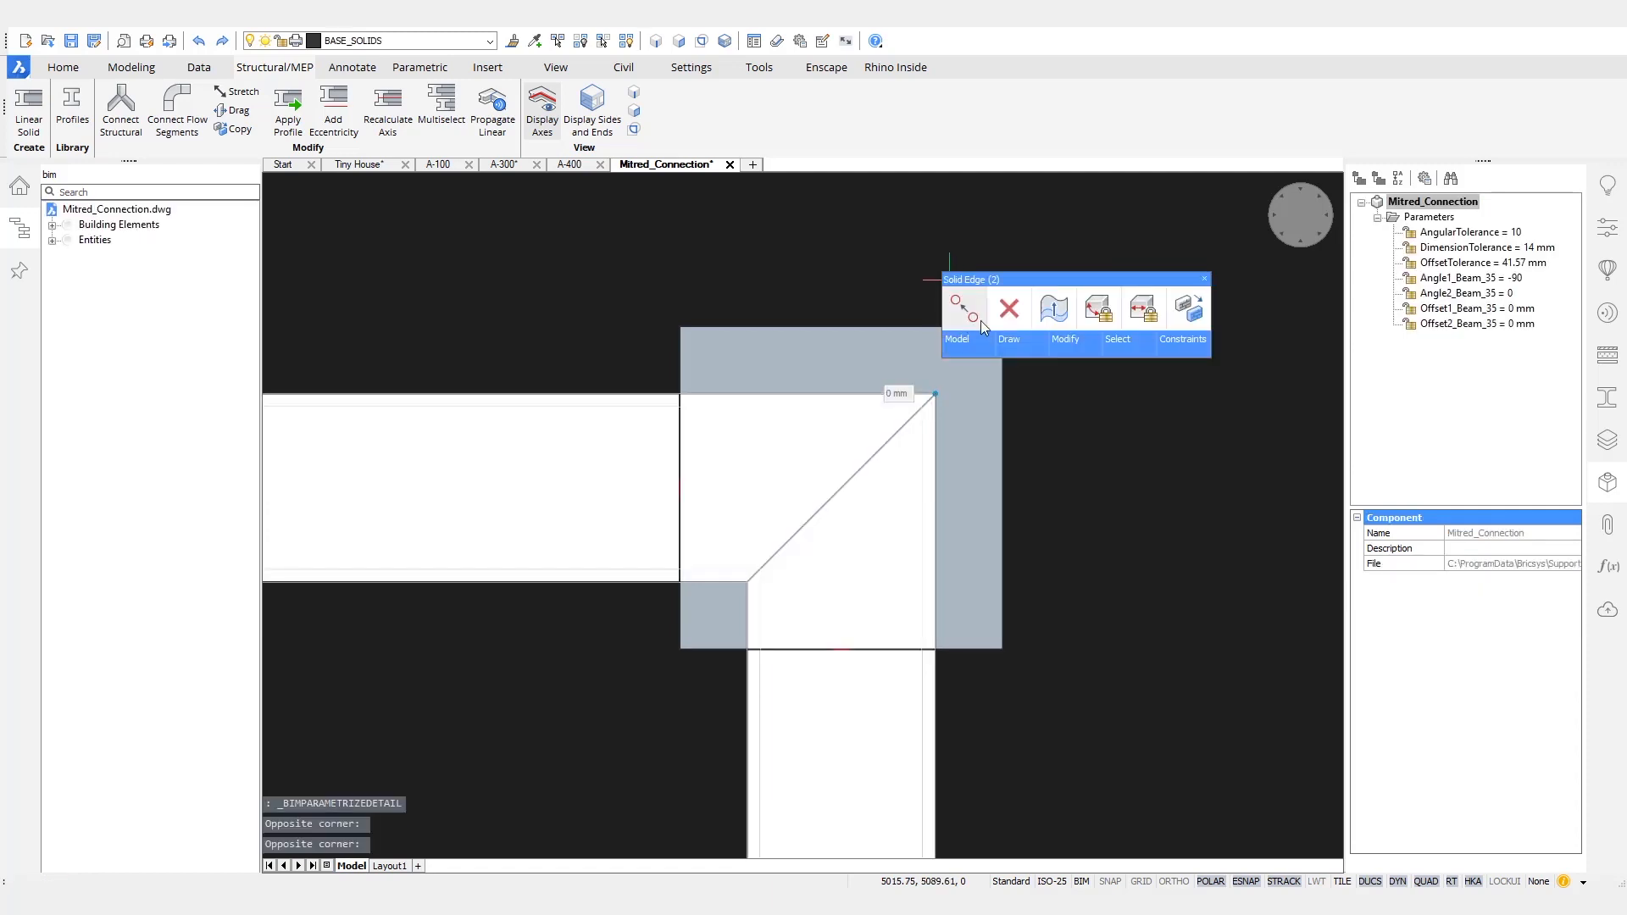
{"action": "mouse_move", "coordinate": [1169, 344]}
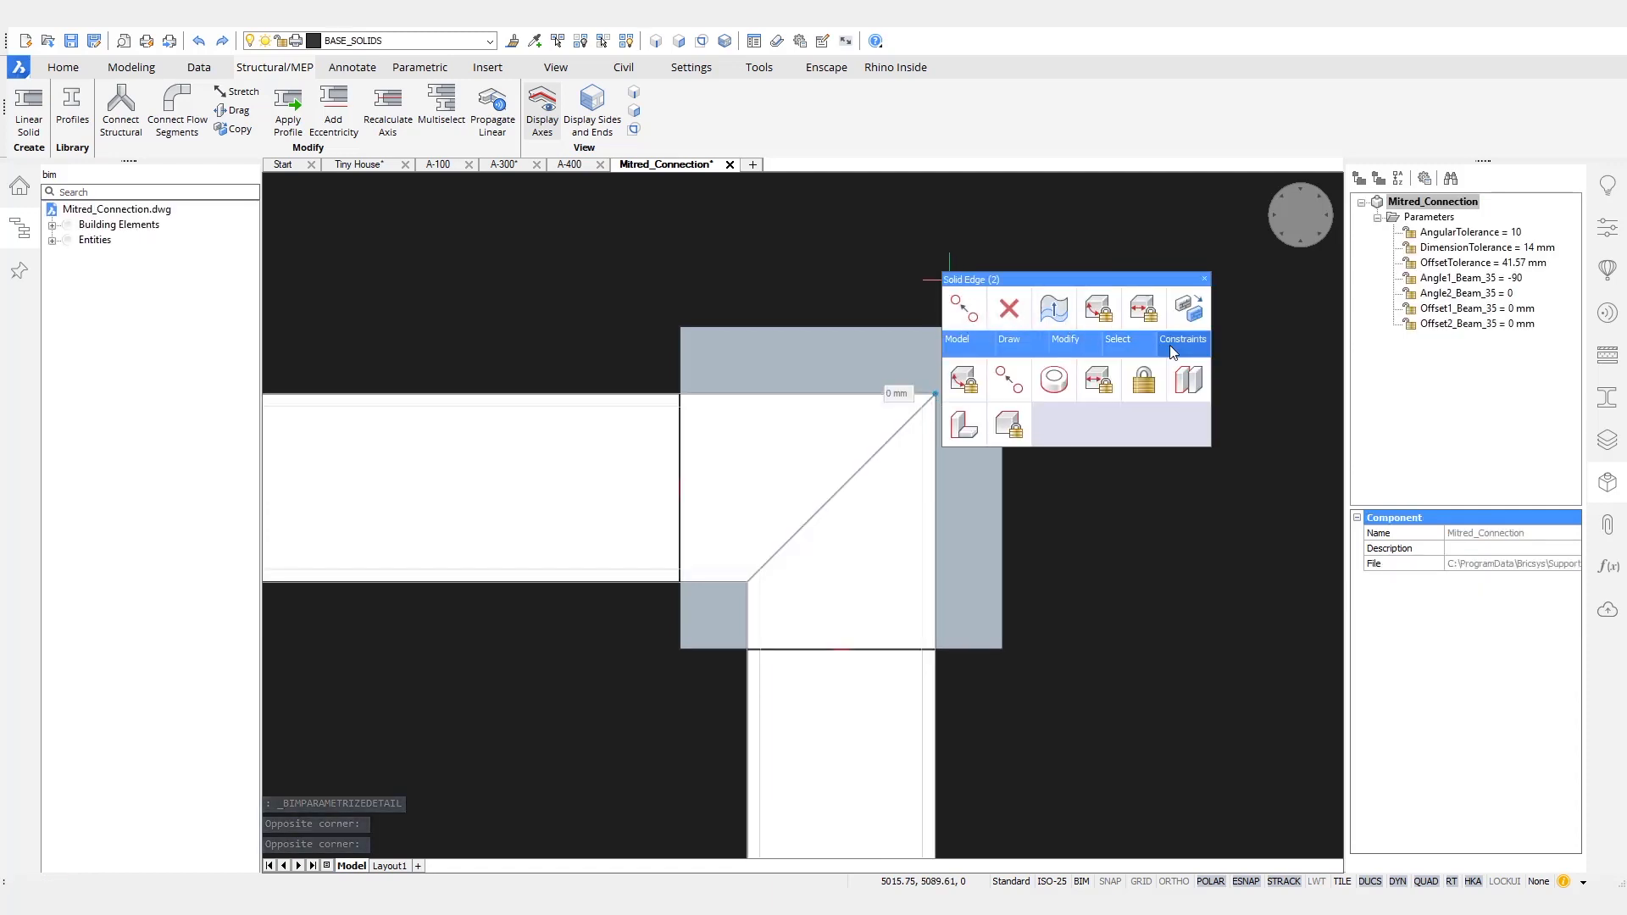
{"action": "left_click", "coordinate": [998, 396]}
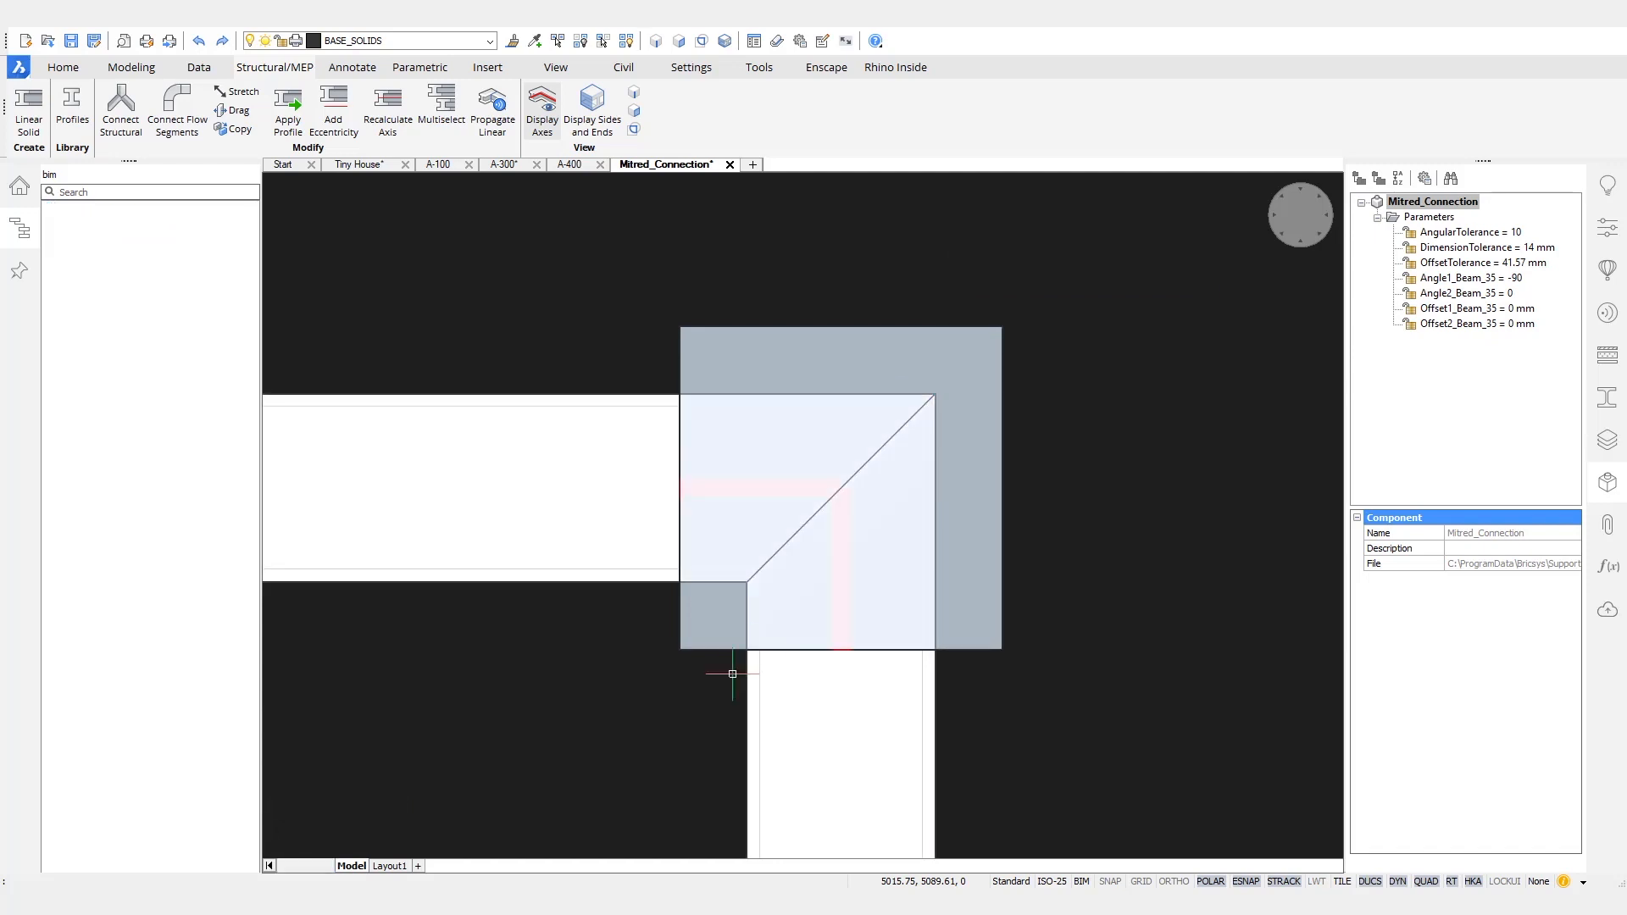
- Make the two beams' edges at the inner corner of the mitre coincident with a 3D constraint
{"action": "left_click", "coordinate": [719, 705]}
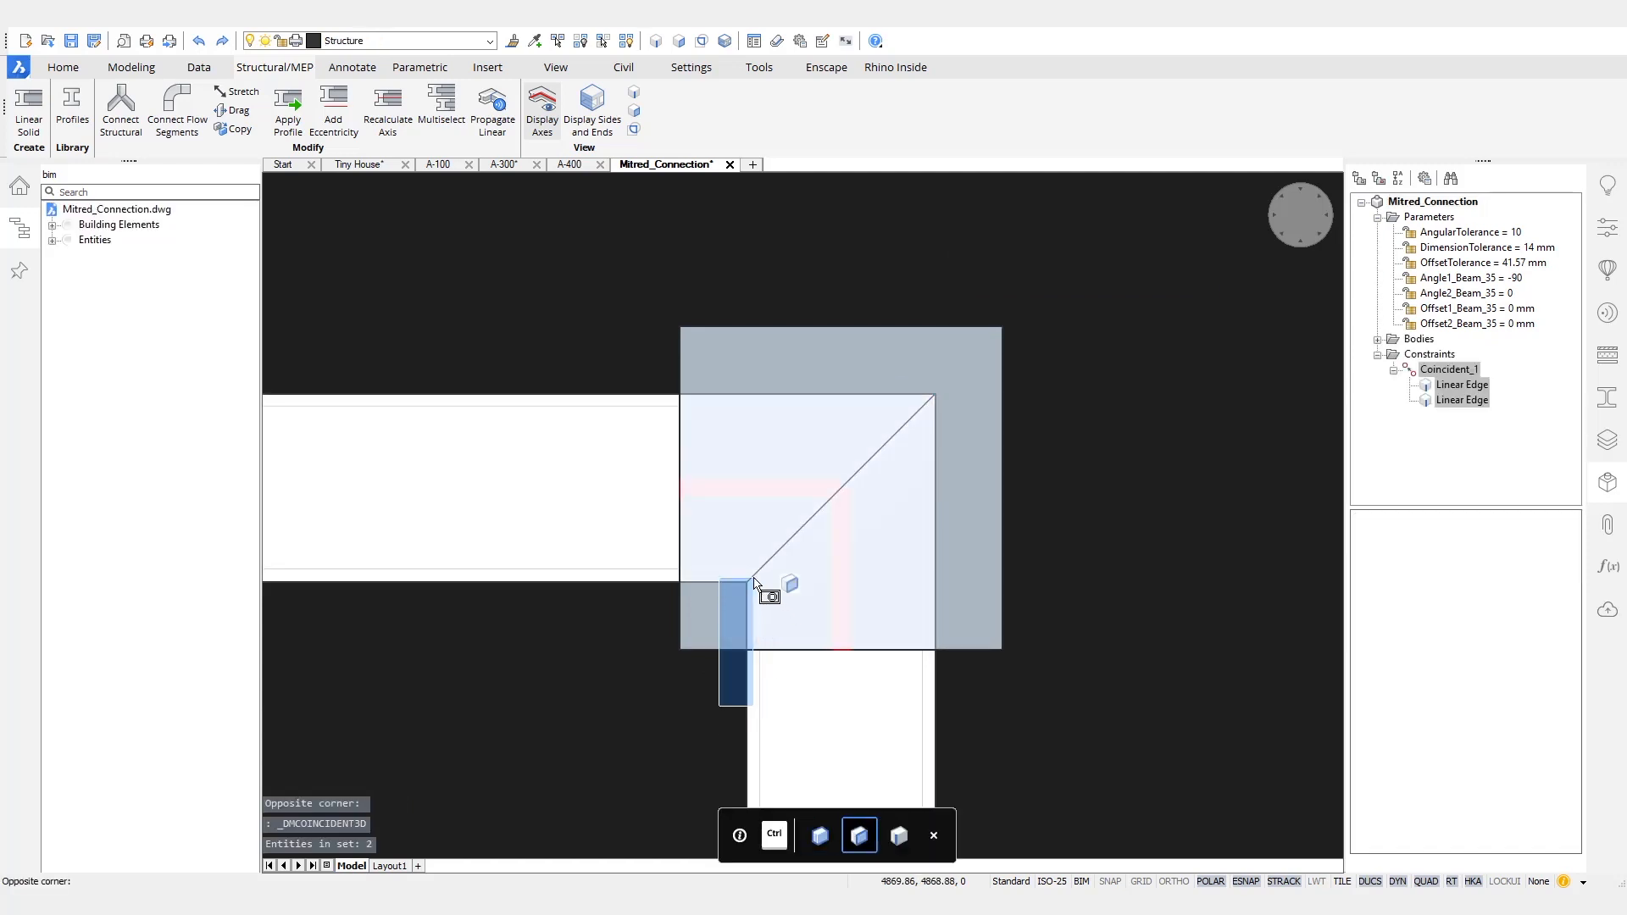
{"action": "left_click", "coordinate": [754, 578]}
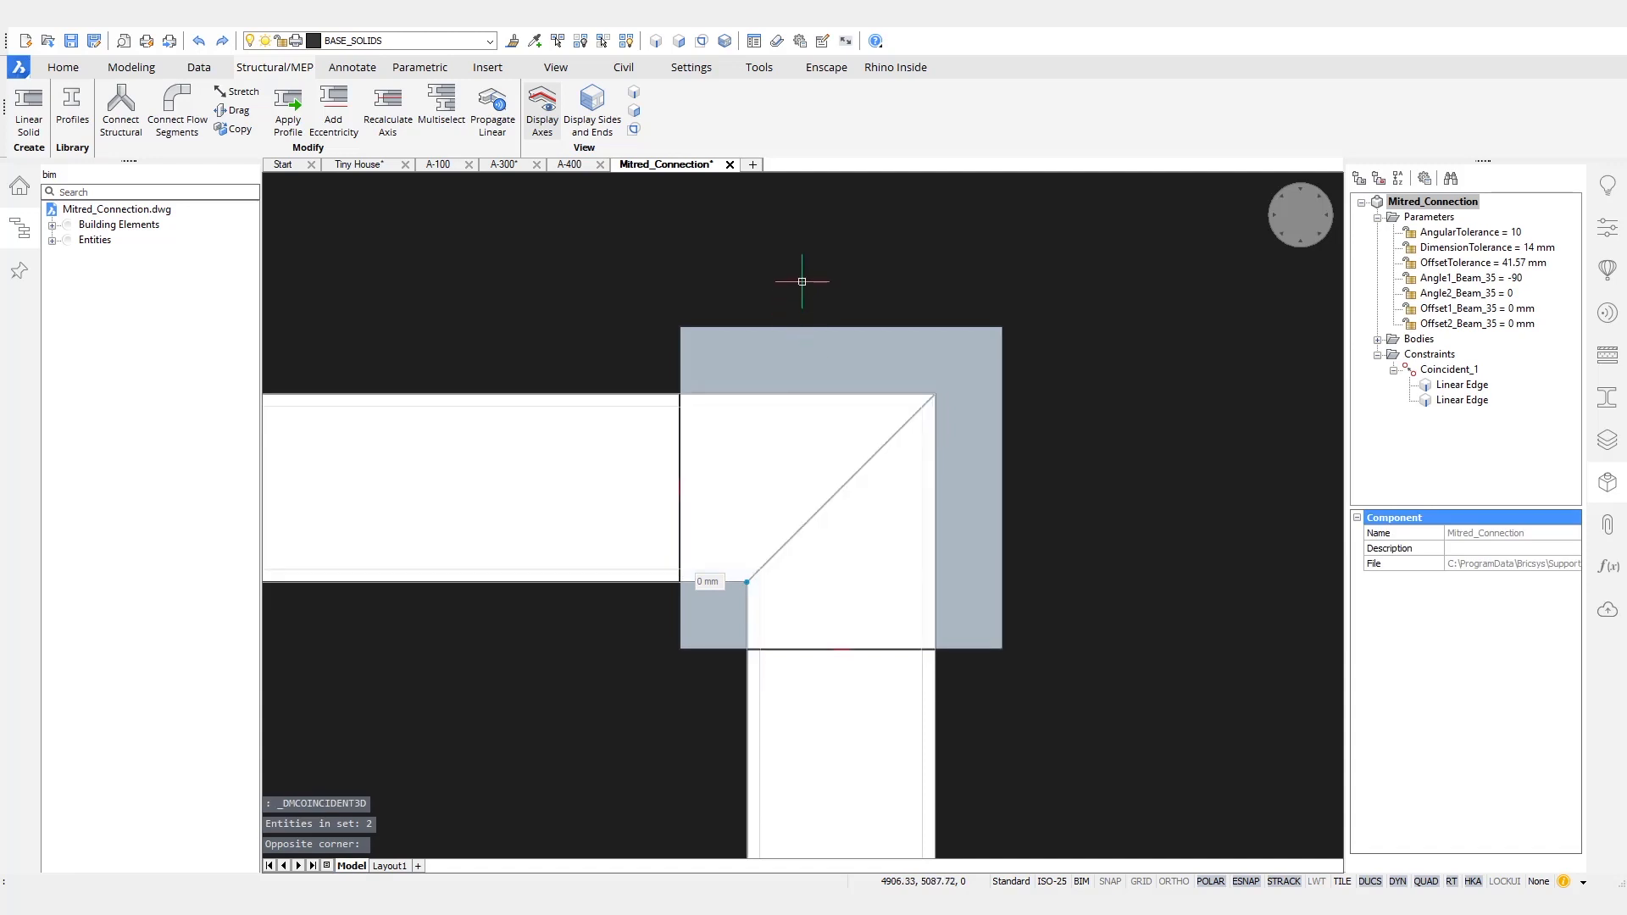
{"action": "mouse_move", "coordinate": [801, 281]}
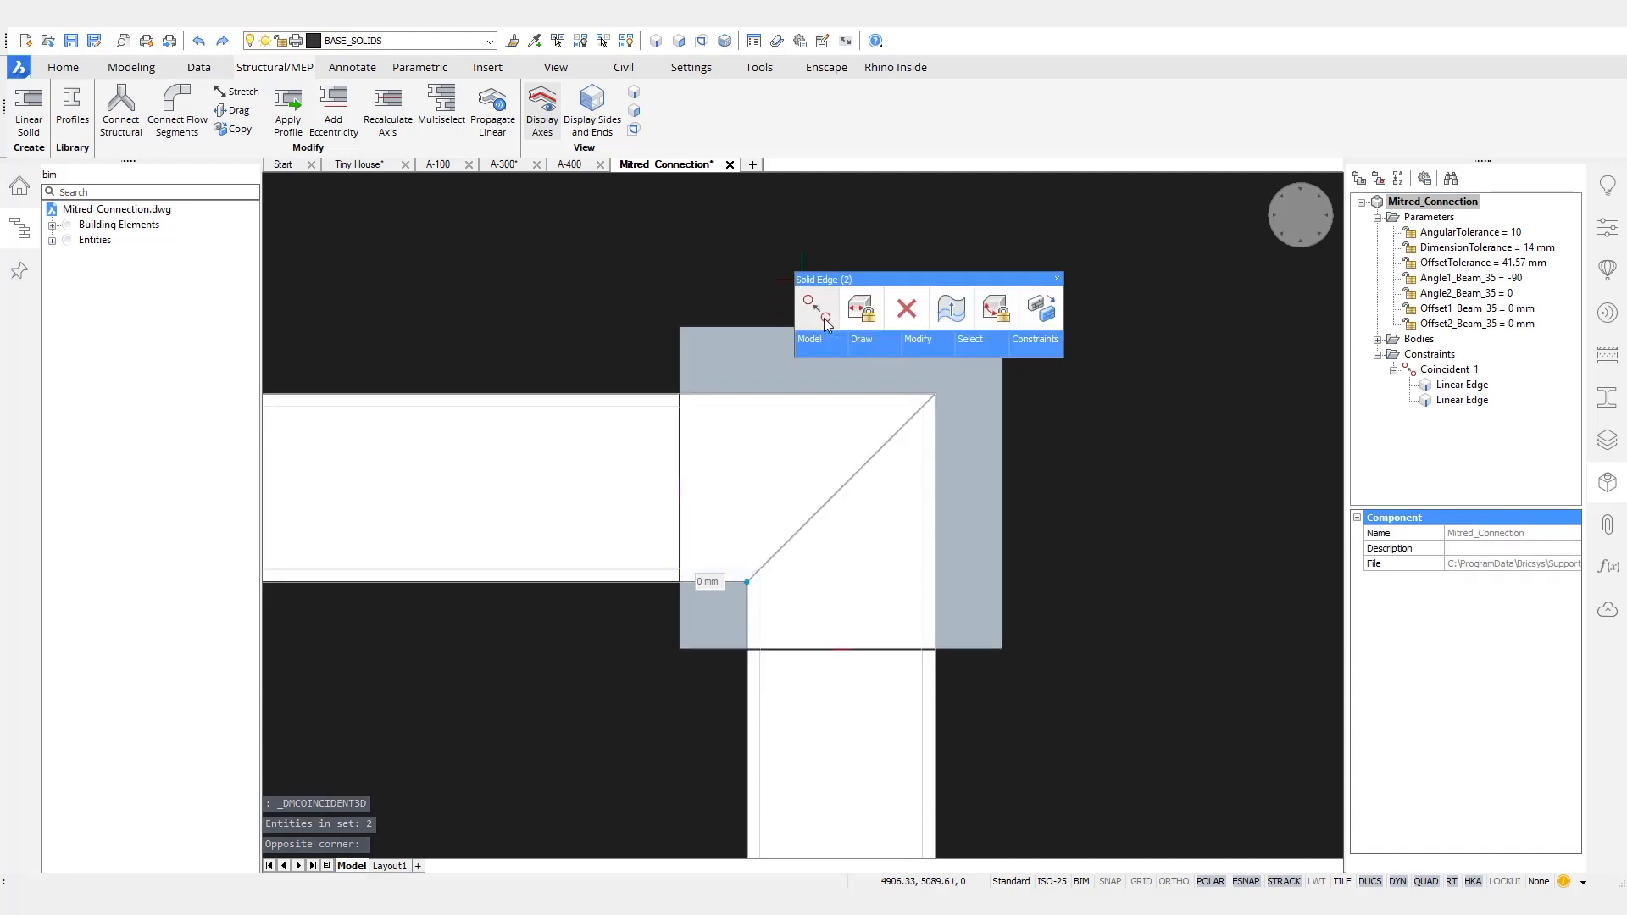
{"action": "left_click", "coordinate": [815, 311]}
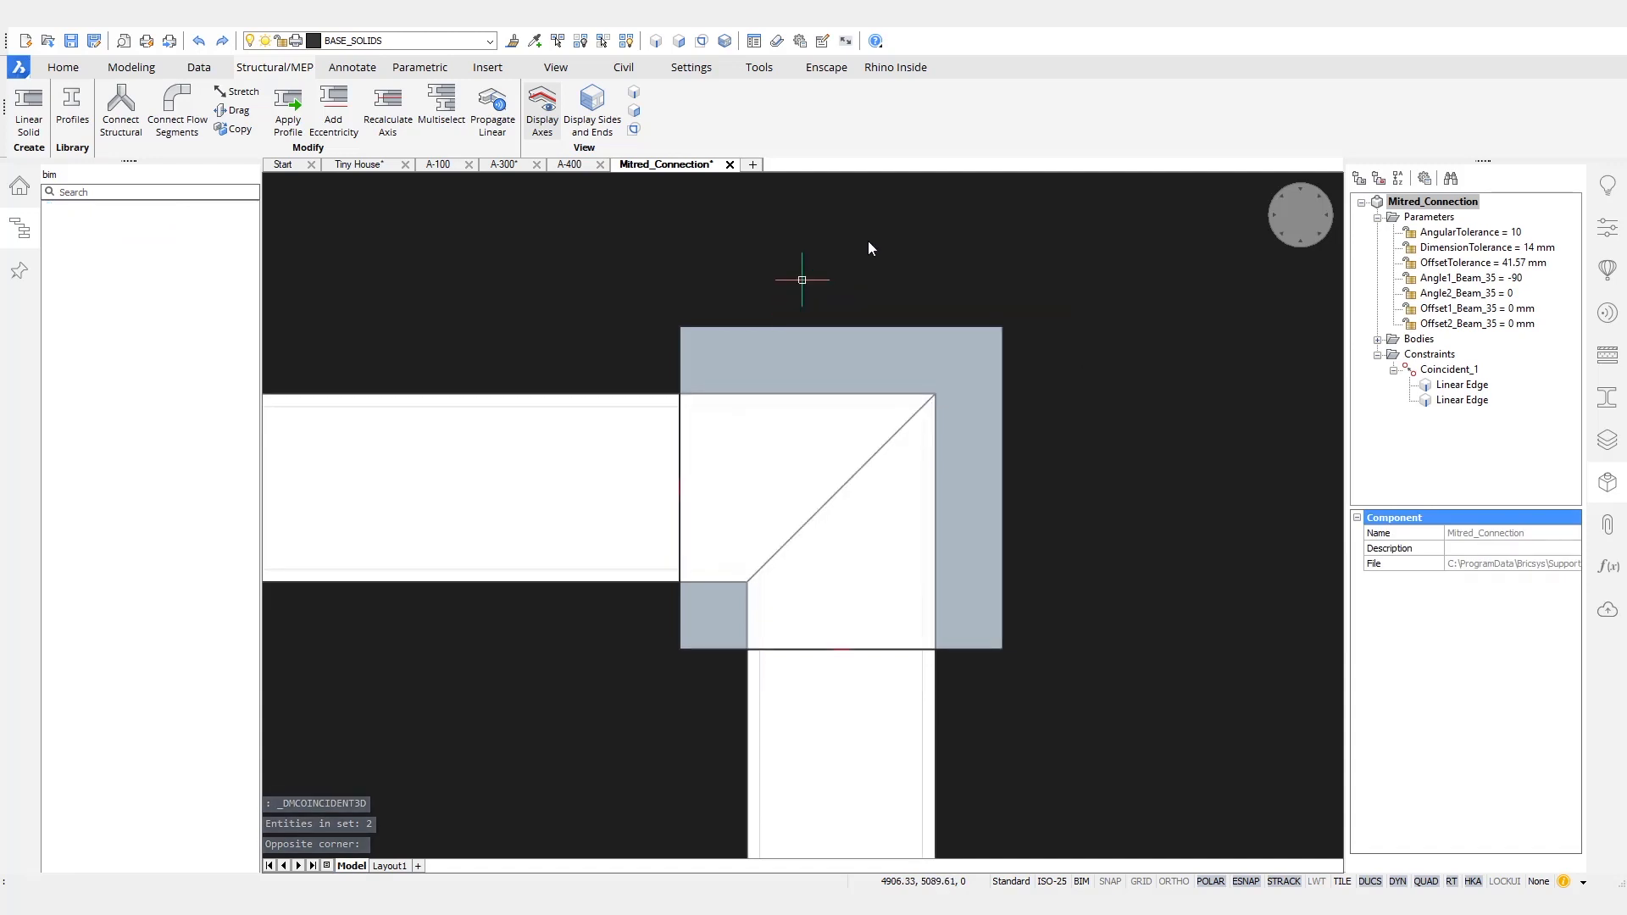
- Animate Angle2_Beam_35 again to check the constrained mitre at changing beam angles
{"action": "right_click", "coordinate": [1469, 297]}
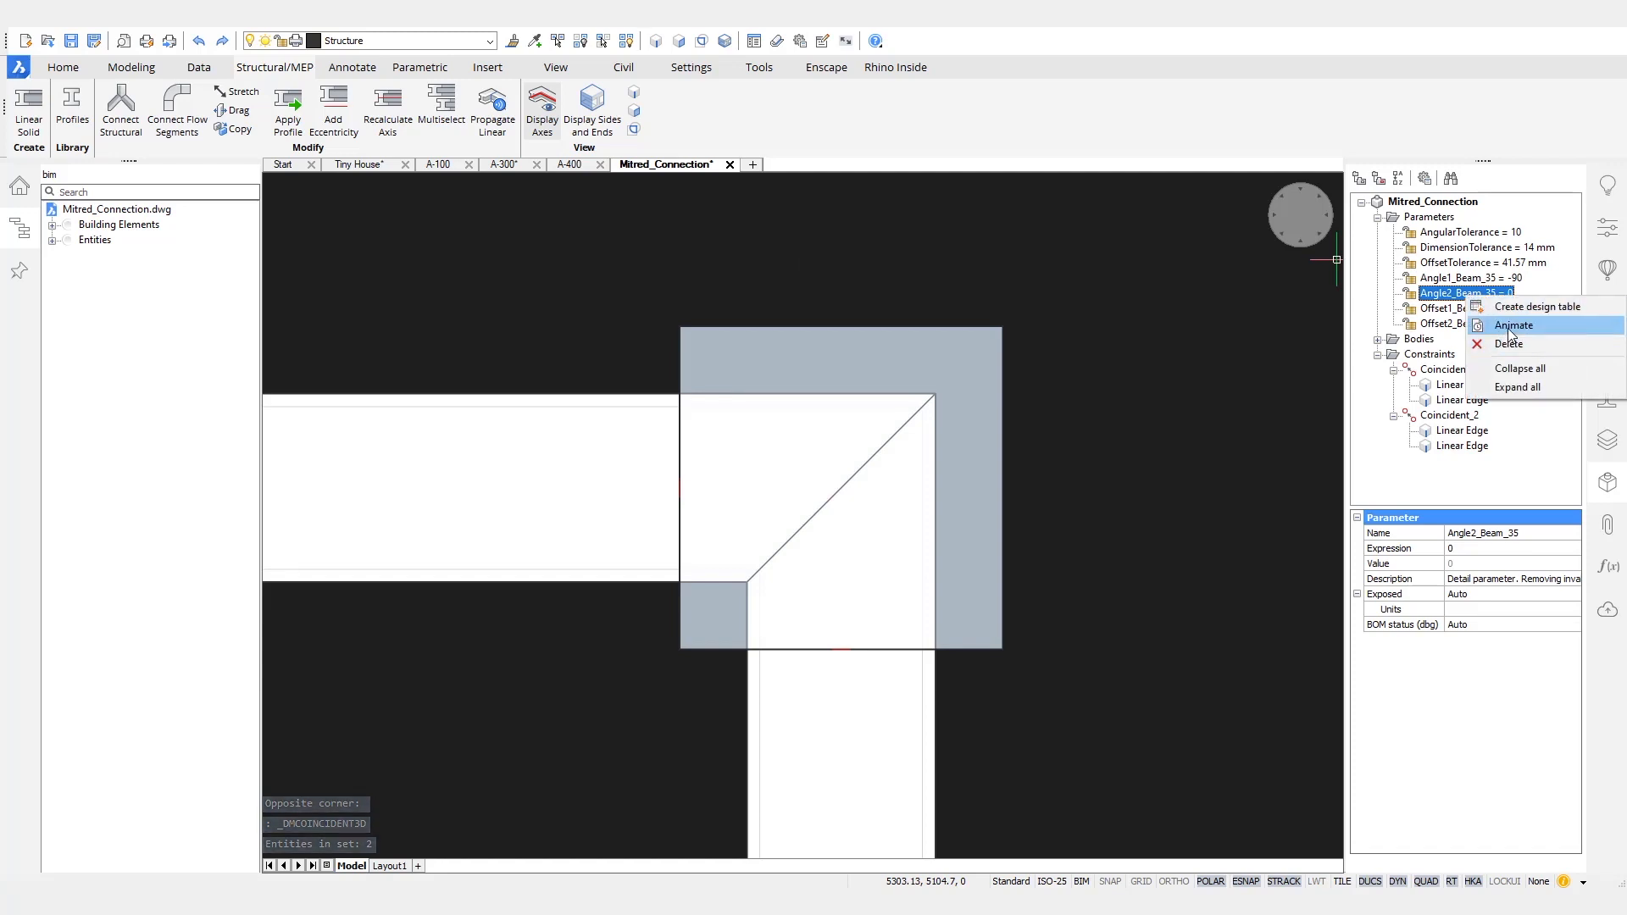
{"action": "left_click", "coordinate": [1511, 326]}
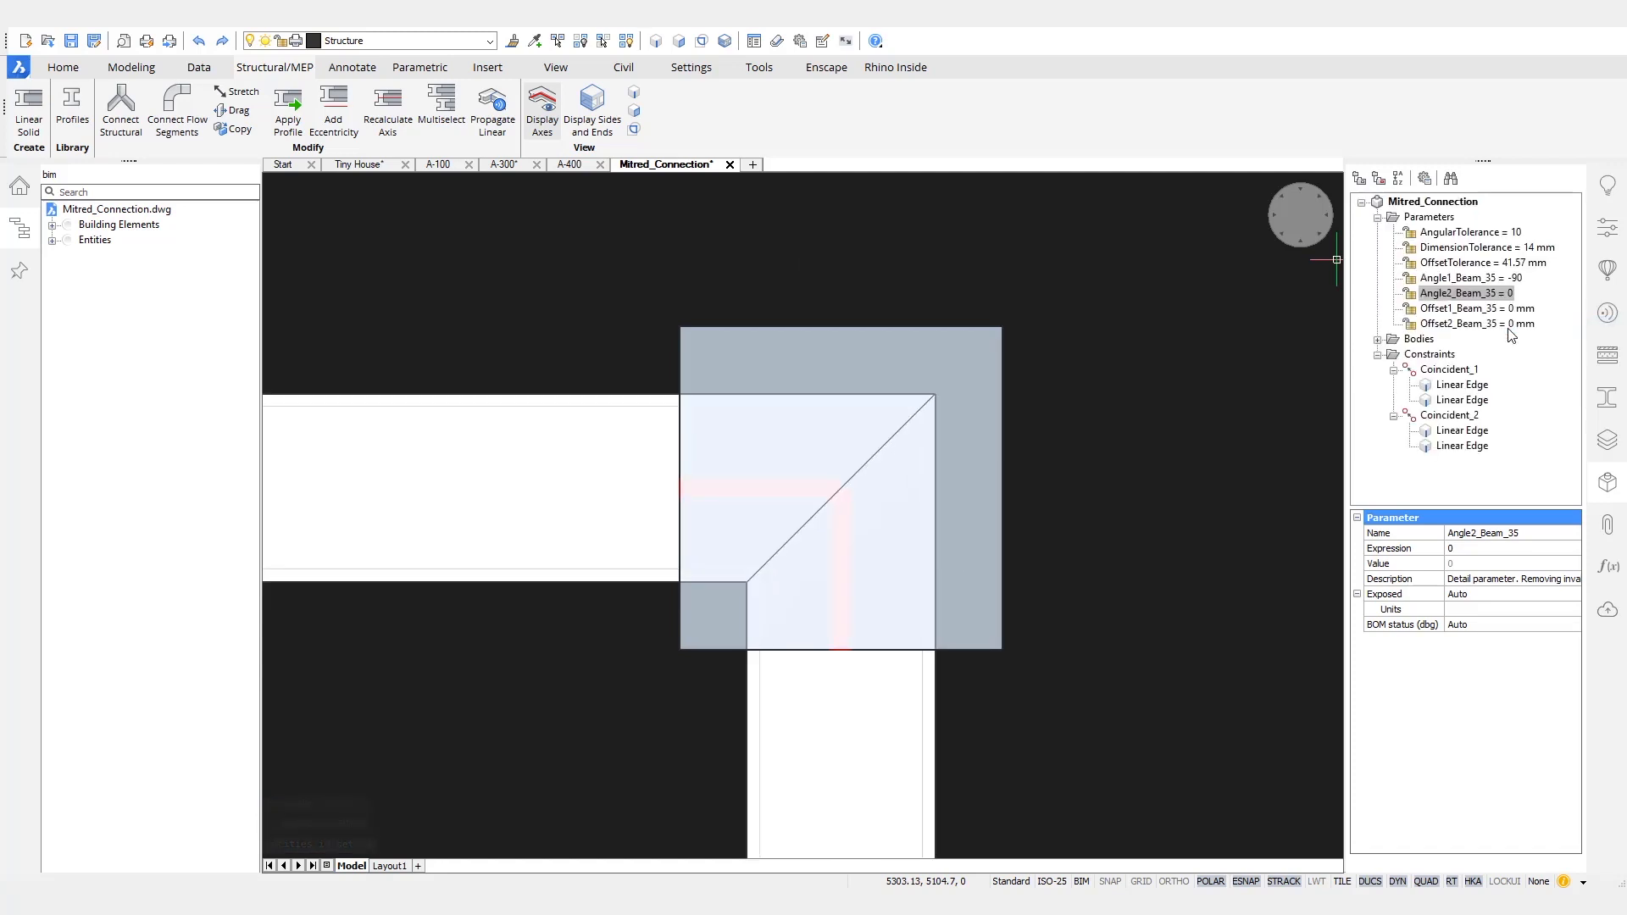
{"action": "right_click", "coordinate": [1468, 298]}
{"action": "left_click", "coordinate": [1532, 328]}
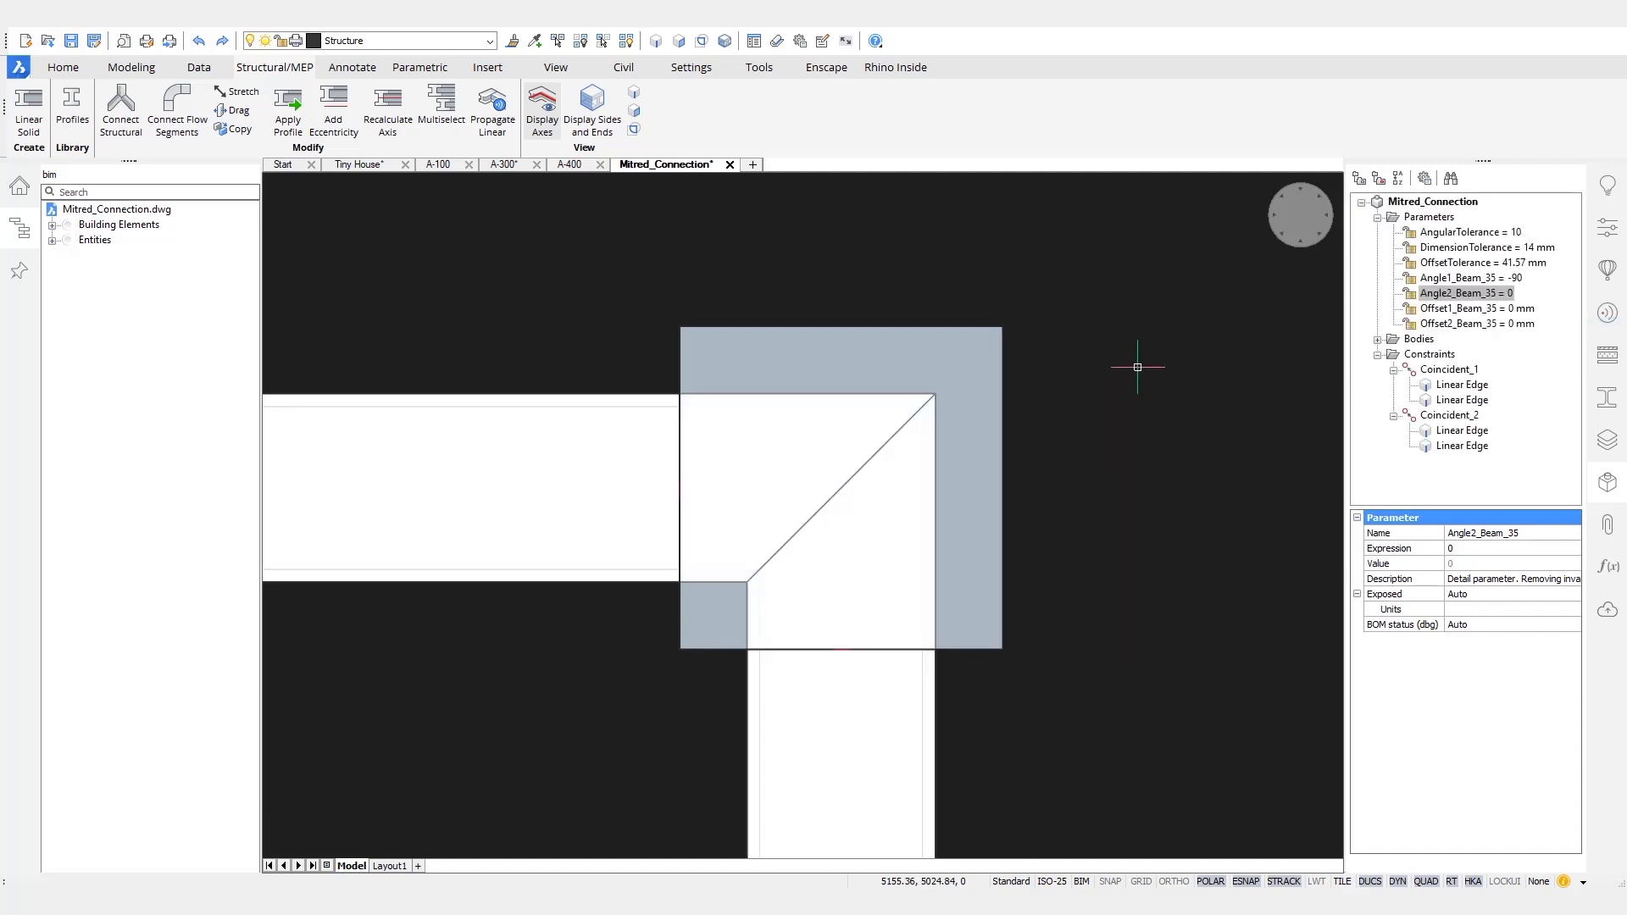
- Save the Mitred_Connection detail and close its drawing to return to the Tiny House model
{"action": "key", "text": "ctrl+s"}
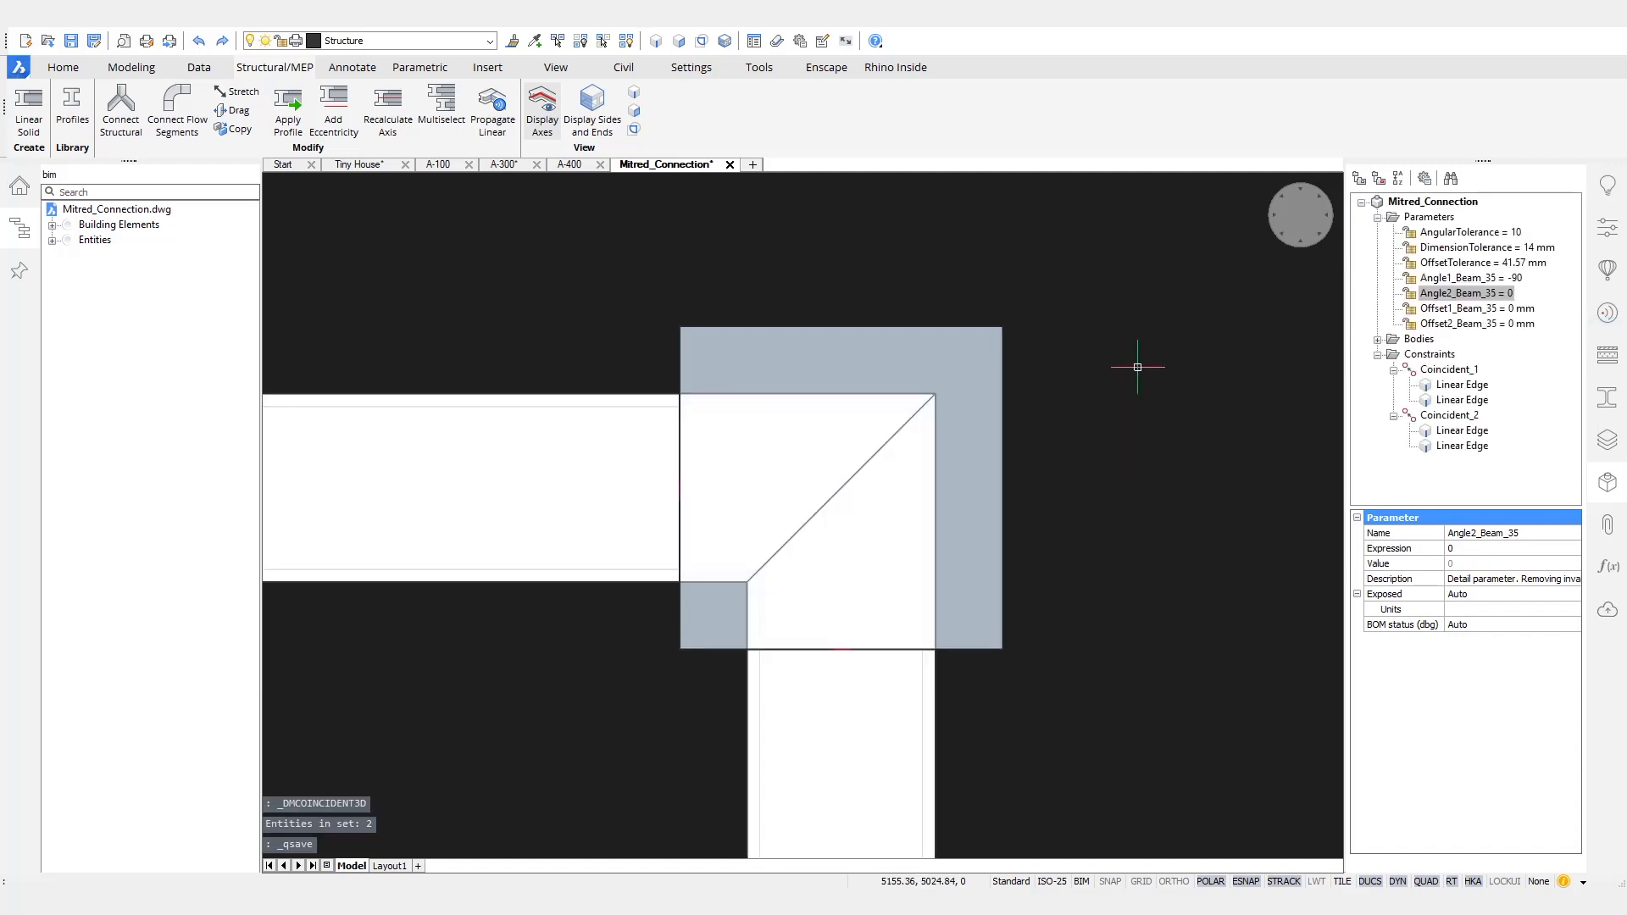
{"action": "left_click", "coordinate": [729, 165]}
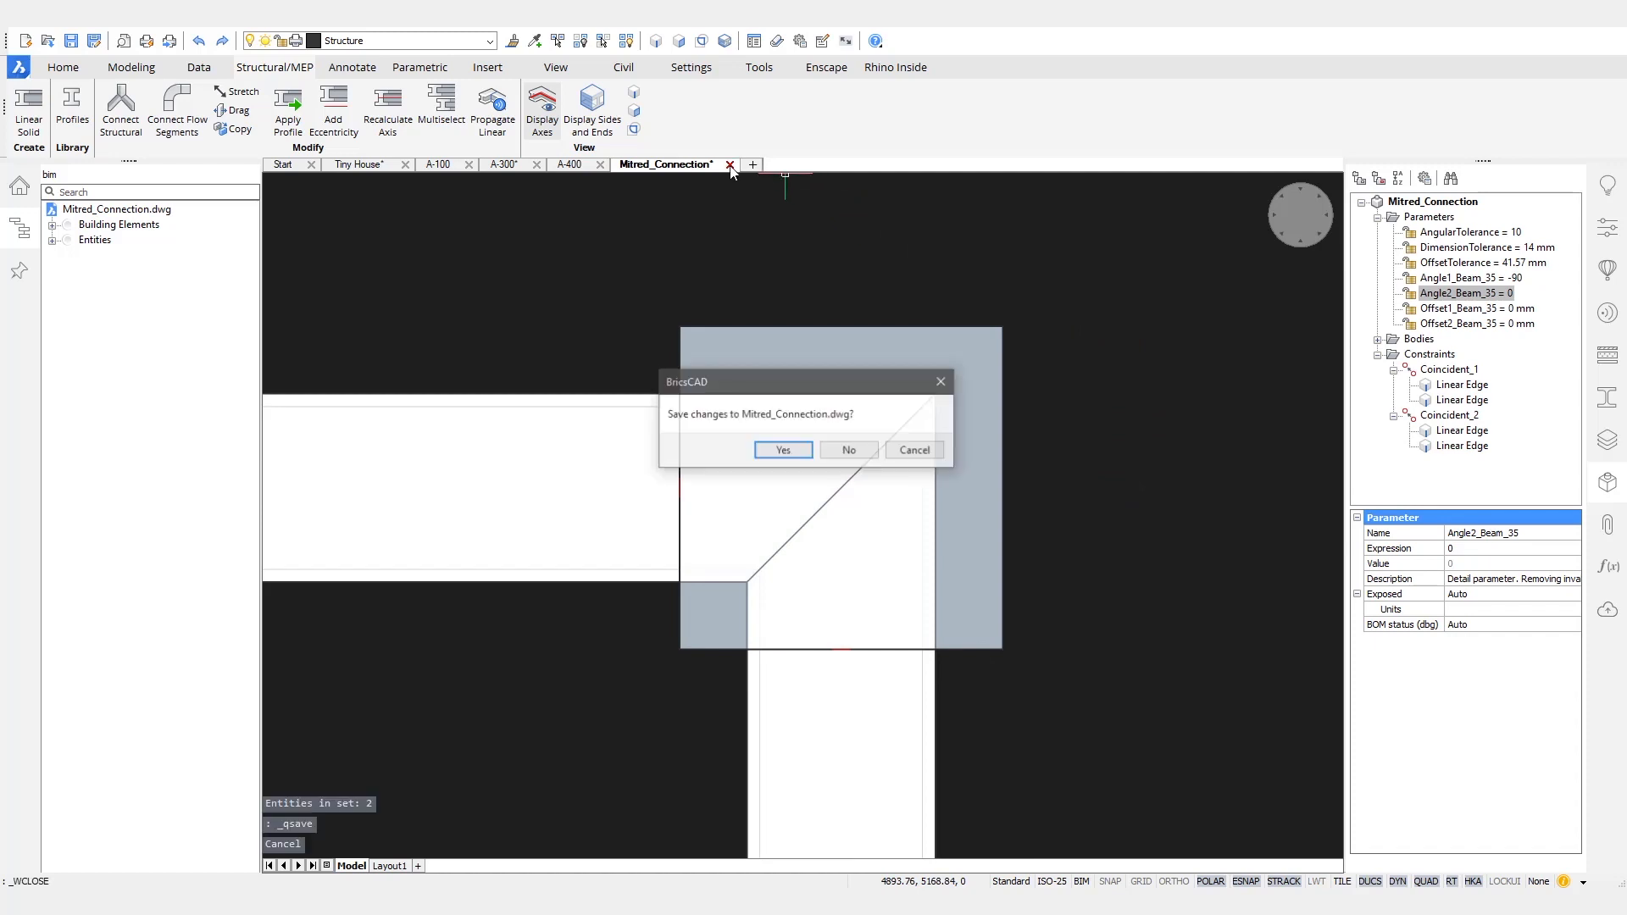
{"action": "left_click", "coordinate": [800, 458]}
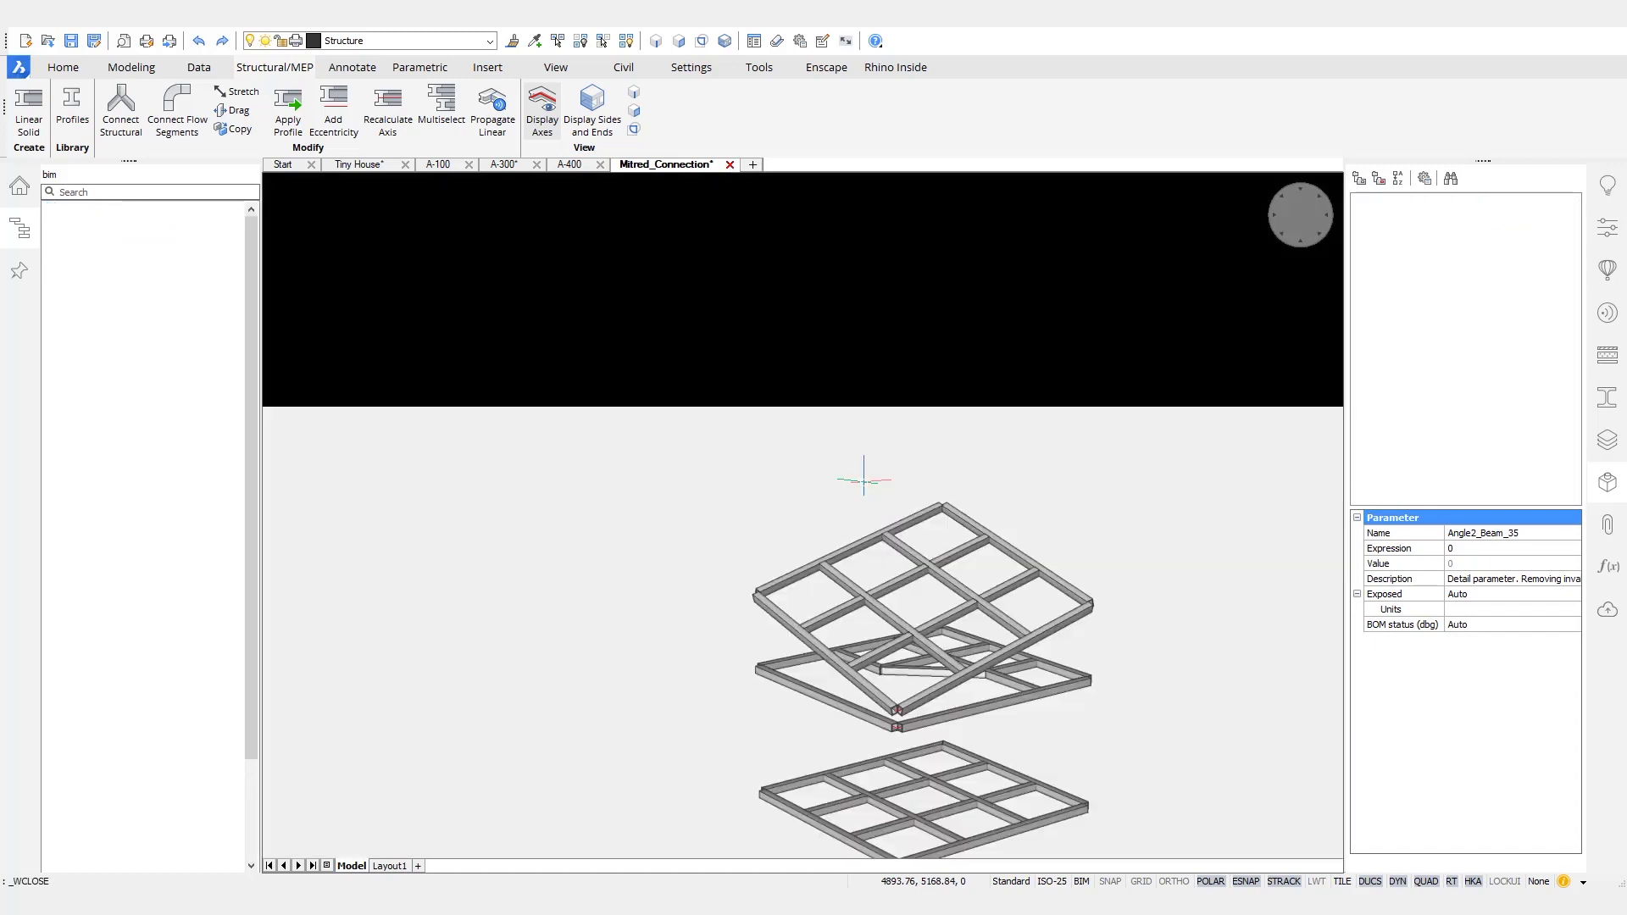
- Propagate the updated Mitred_Connection detail from the Details library and apply it to all suggested corners of the three frames
{"action": "left_click", "coordinate": [1597, 264]}
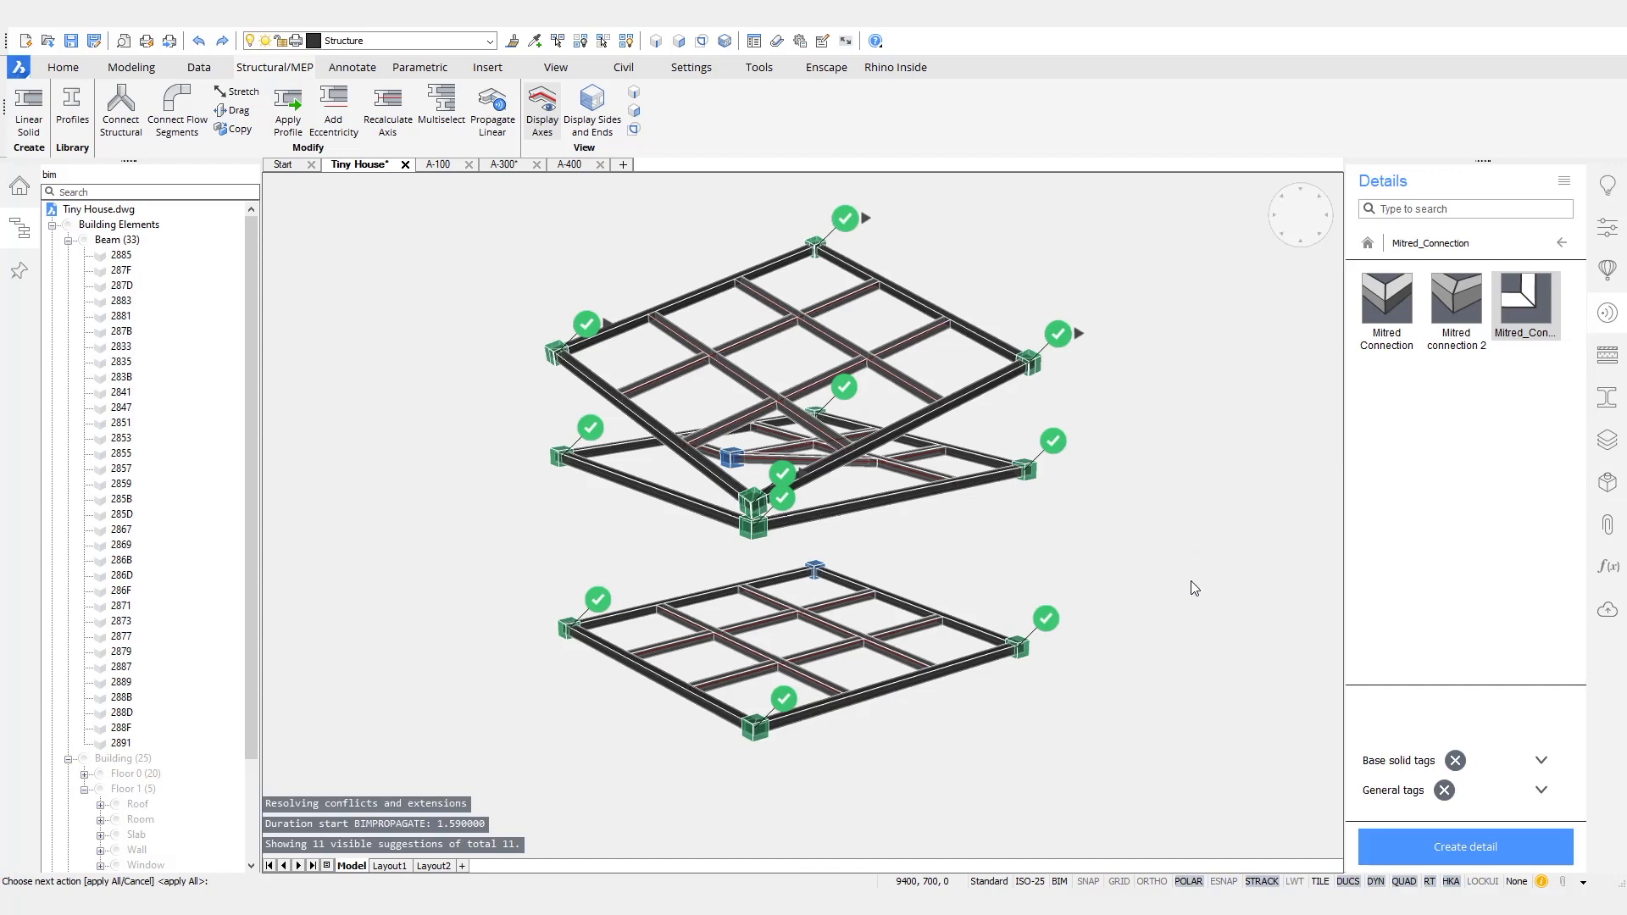
{"action": "scroll", "coordinate": [804, 284], "scroll_direction": "up", "scroll_amount": 6}
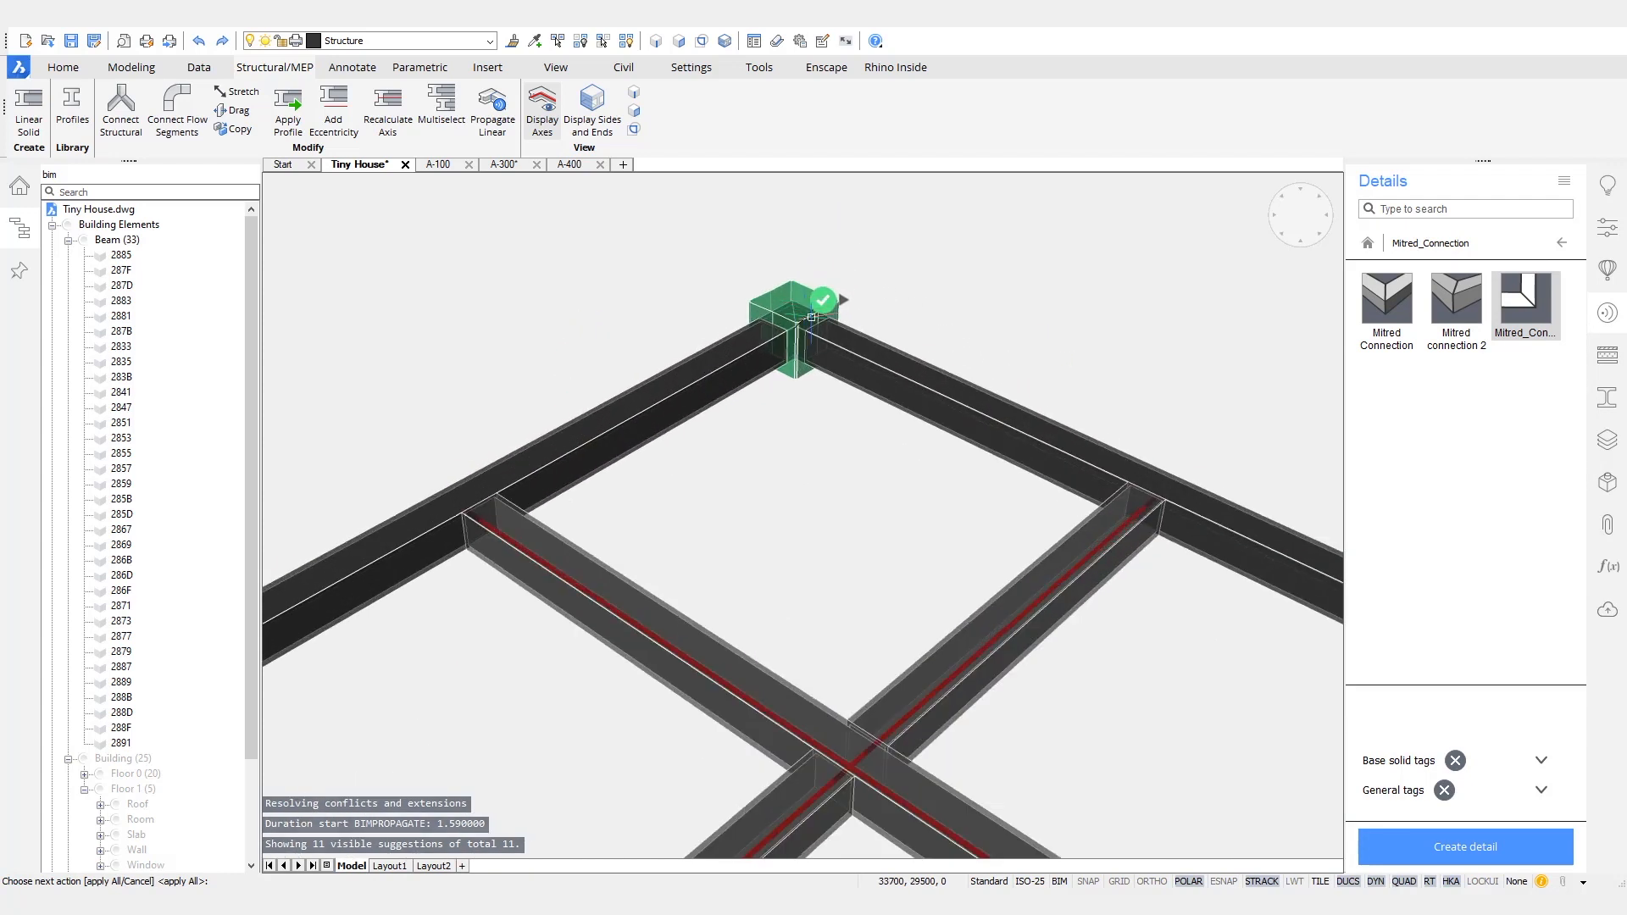
{"action": "scroll", "coordinate": [811, 317], "scroll_direction": "up", "scroll_amount": 6}
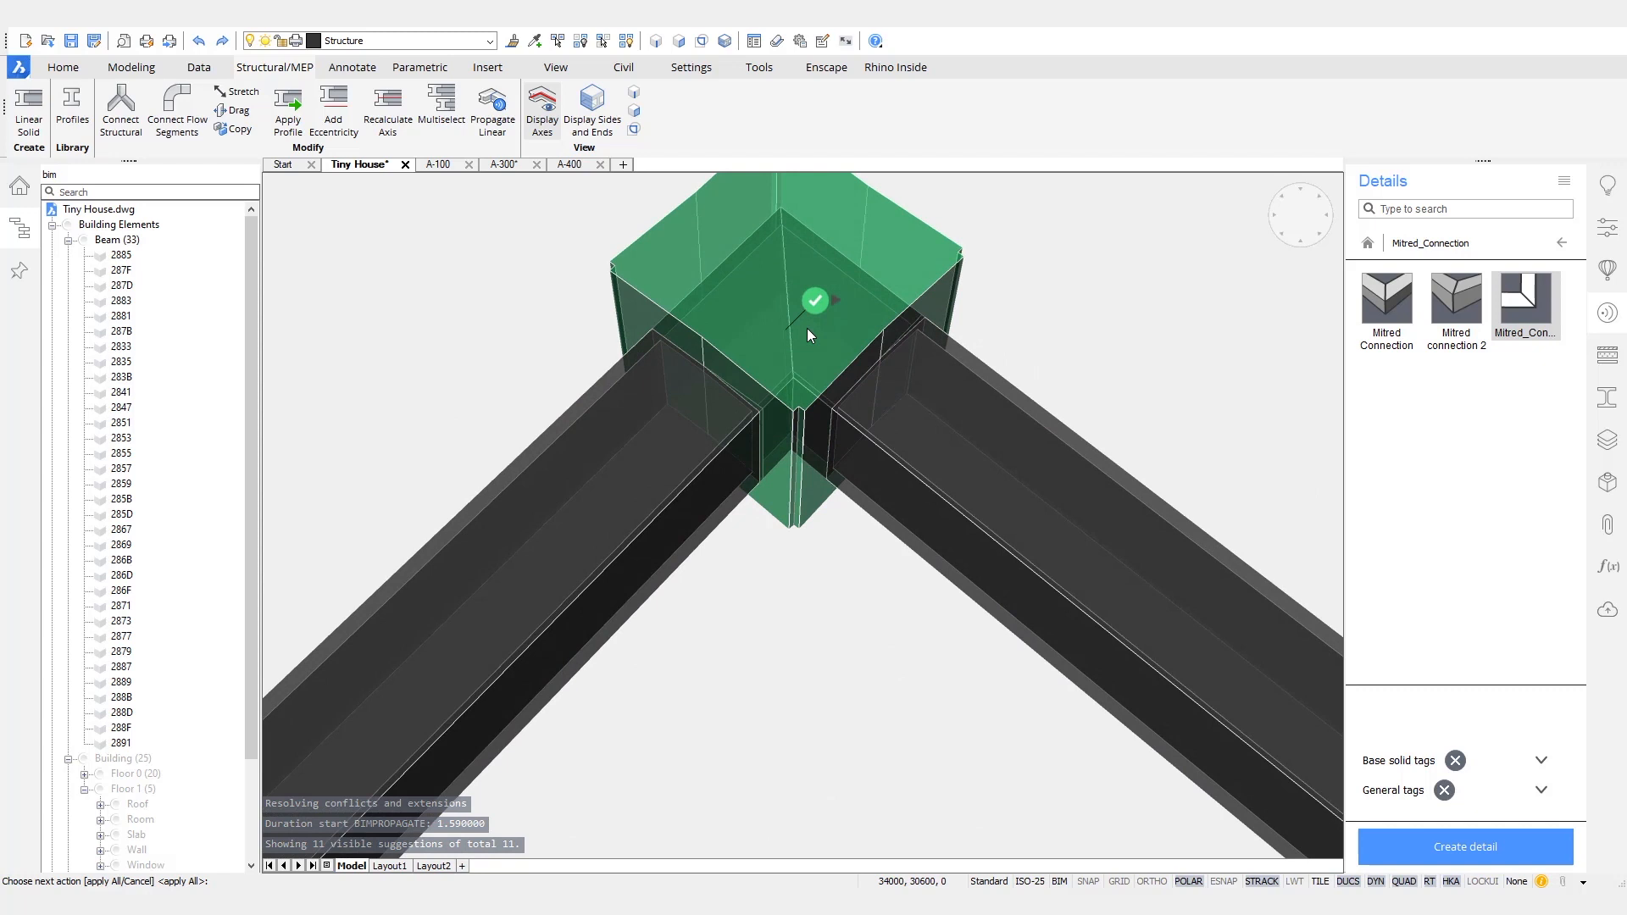
{"action": "scroll", "coordinate": [807, 330], "scroll_direction": "down", "scroll_amount": 8}
{"action": "scroll", "coordinate": [789, 360], "scroll_direction": "down", "scroll_amount": 8}
{"action": "scroll", "coordinate": [989, 356], "scroll_direction": "down", "scroll_amount": 6}
{"action": "key", "text": "Return"}
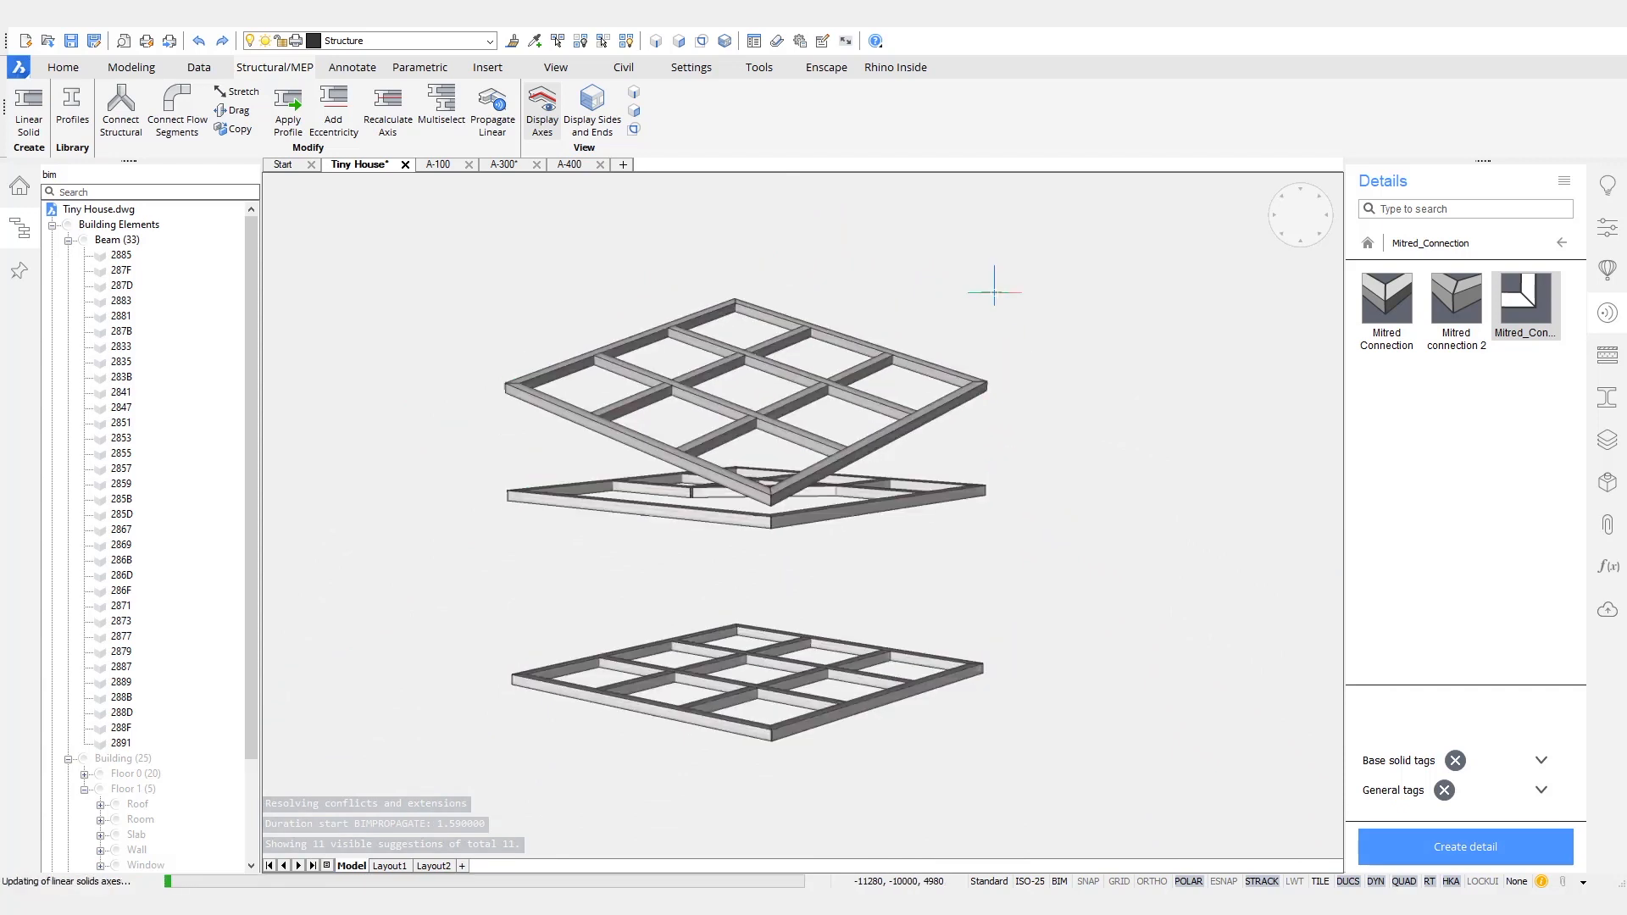
{"action": "key", "text": "Return"}
- Examine the applied mitre joint at a roof frame corner and the three frames as a whole
{"action": "scroll", "coordinate": [507, 401], "scroll_direction": "up", "scroll_amount": 3}
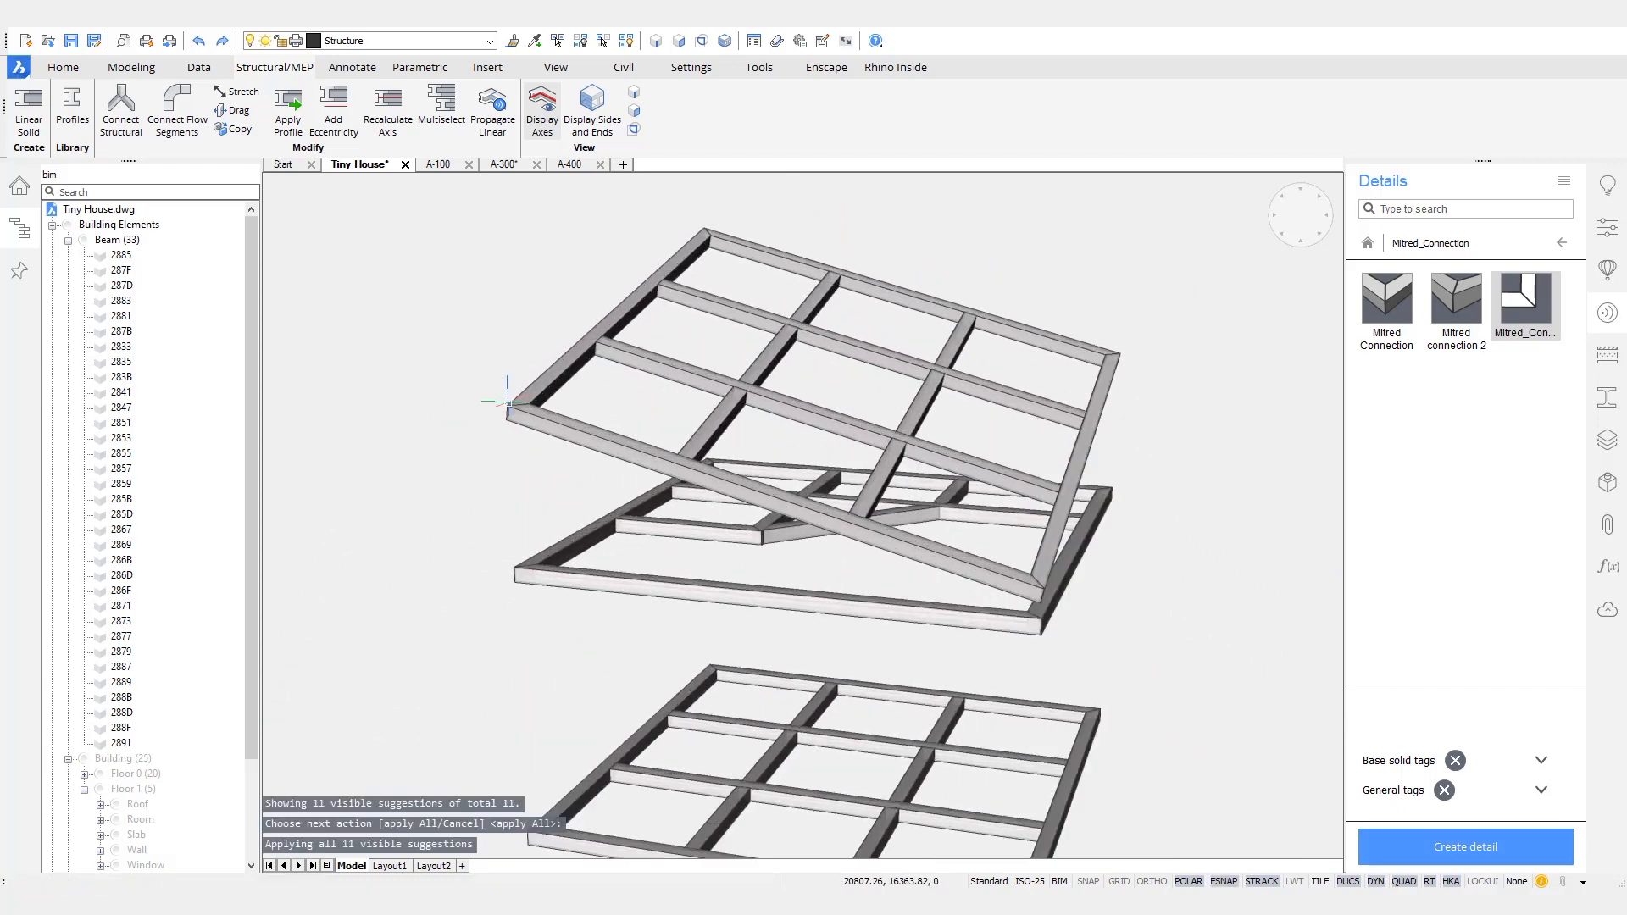
{"action": "scroll", "coordinate": [513, 411], "scroll_direction": "up", "scroll_amount": 6}
{"action": "middle_click_drag", "start_coordinate": [527, 435], "coordinate": [846, 563], "text": "shift"}
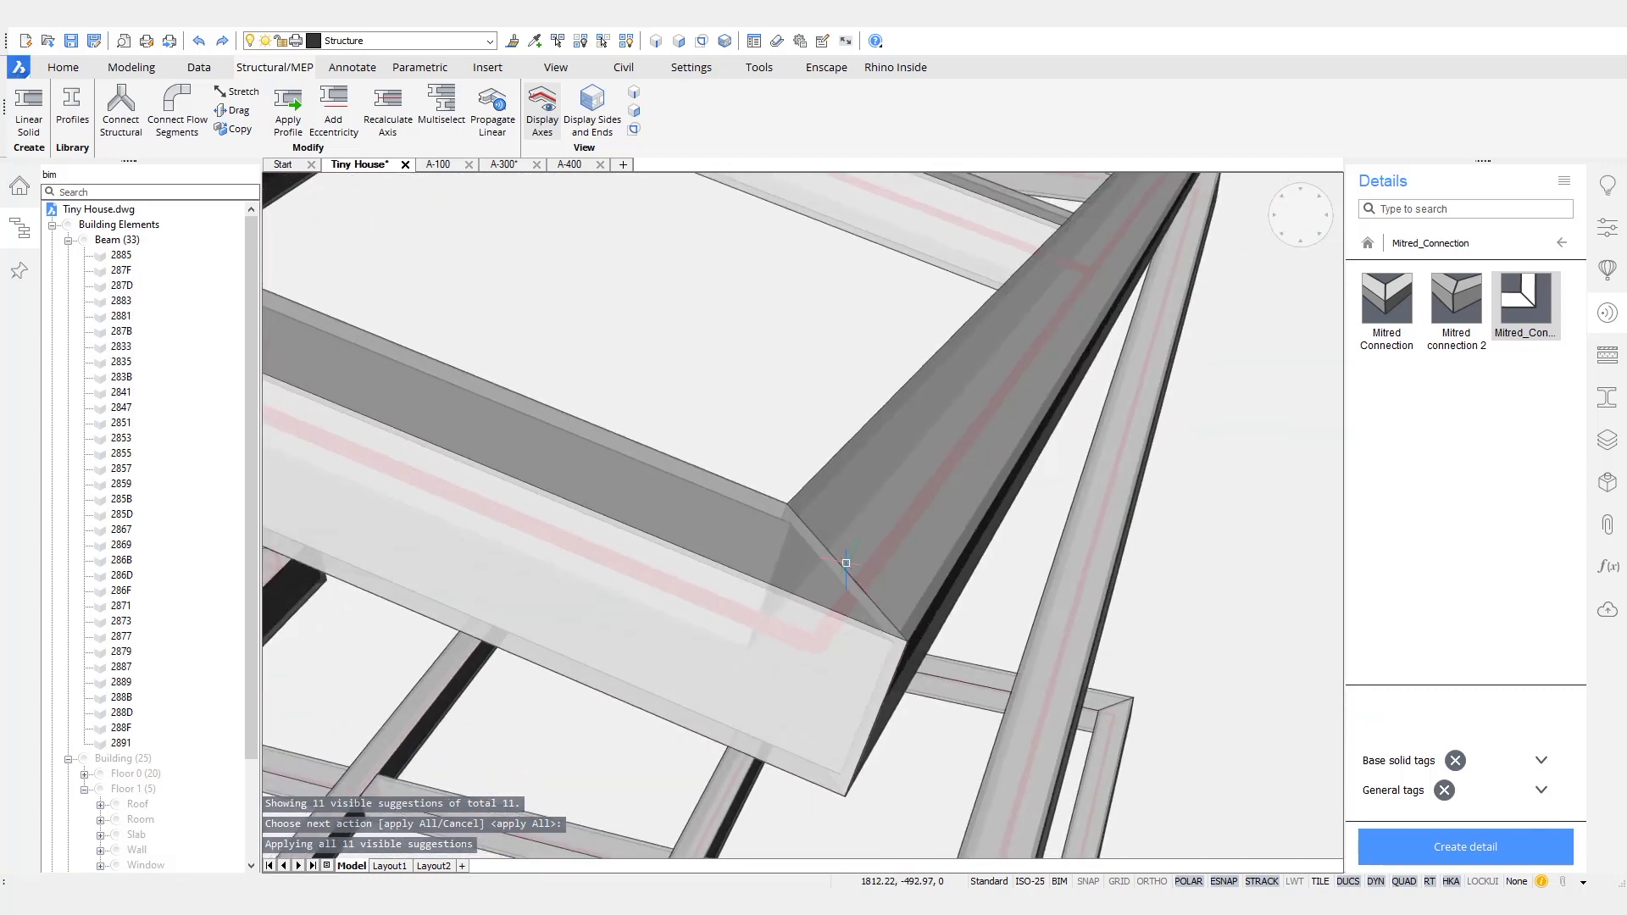
{"action": "scroll", "coordinate": [846, 563], "scroll_direction": "down", "scroll_amount": 10}
{"action": "scroll", "coordinate": [1031, 366], "scroll_direction": "up", "scroll_amount": 1}
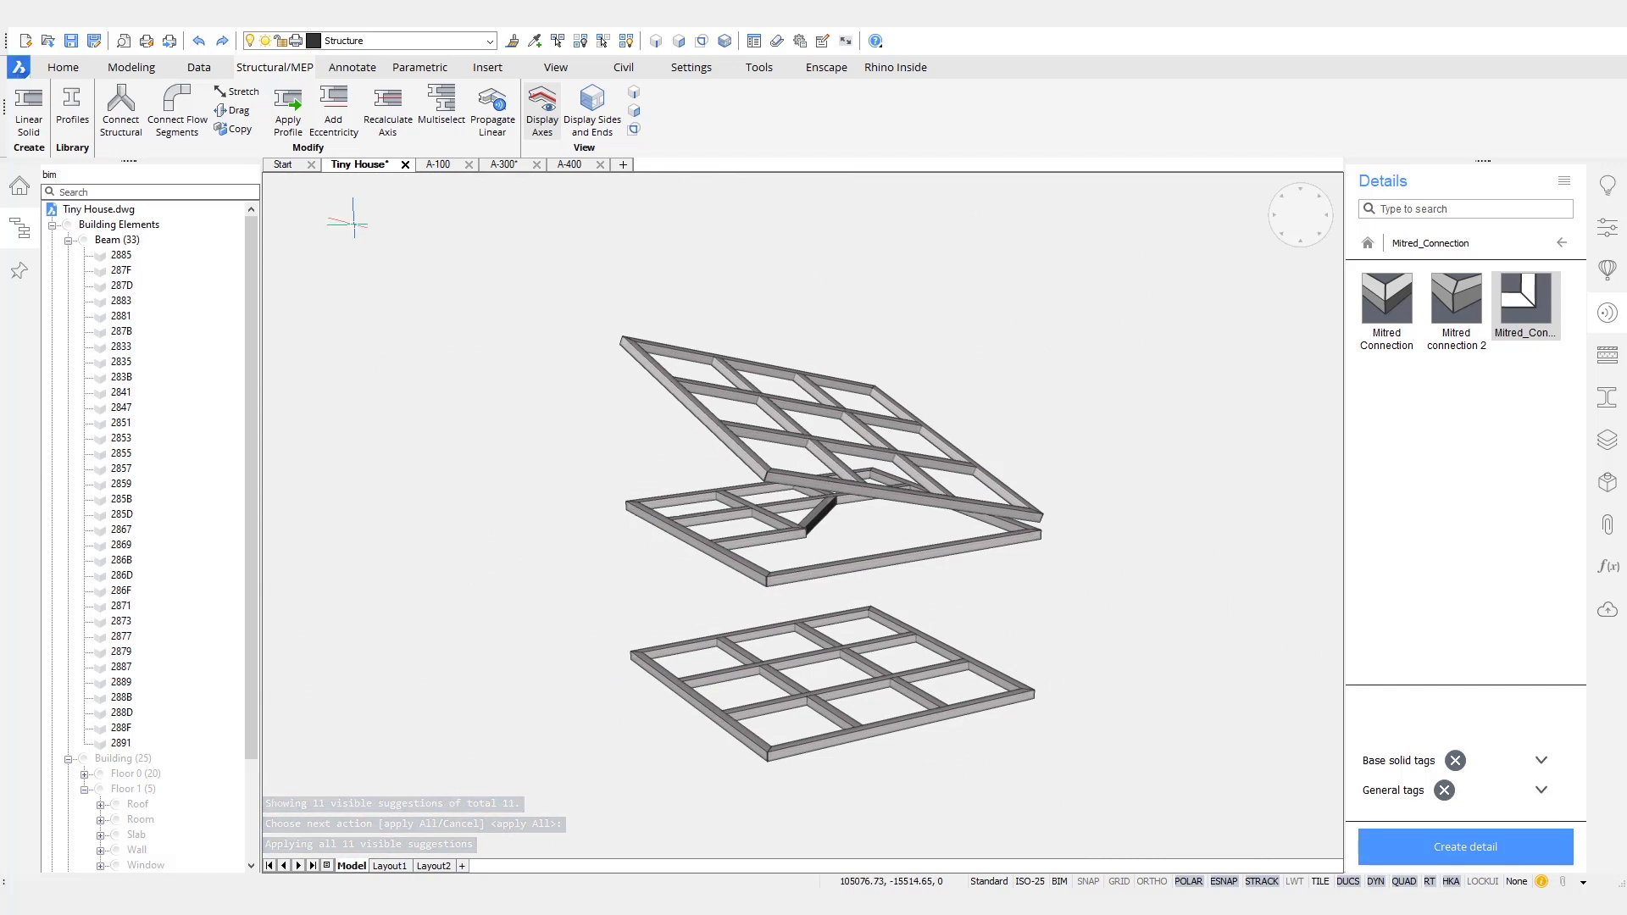
- Collapse the Beam group in the building structure and show the hidden Column elements in the model
{"action": "left_click", "coordinate": [69, 241]}
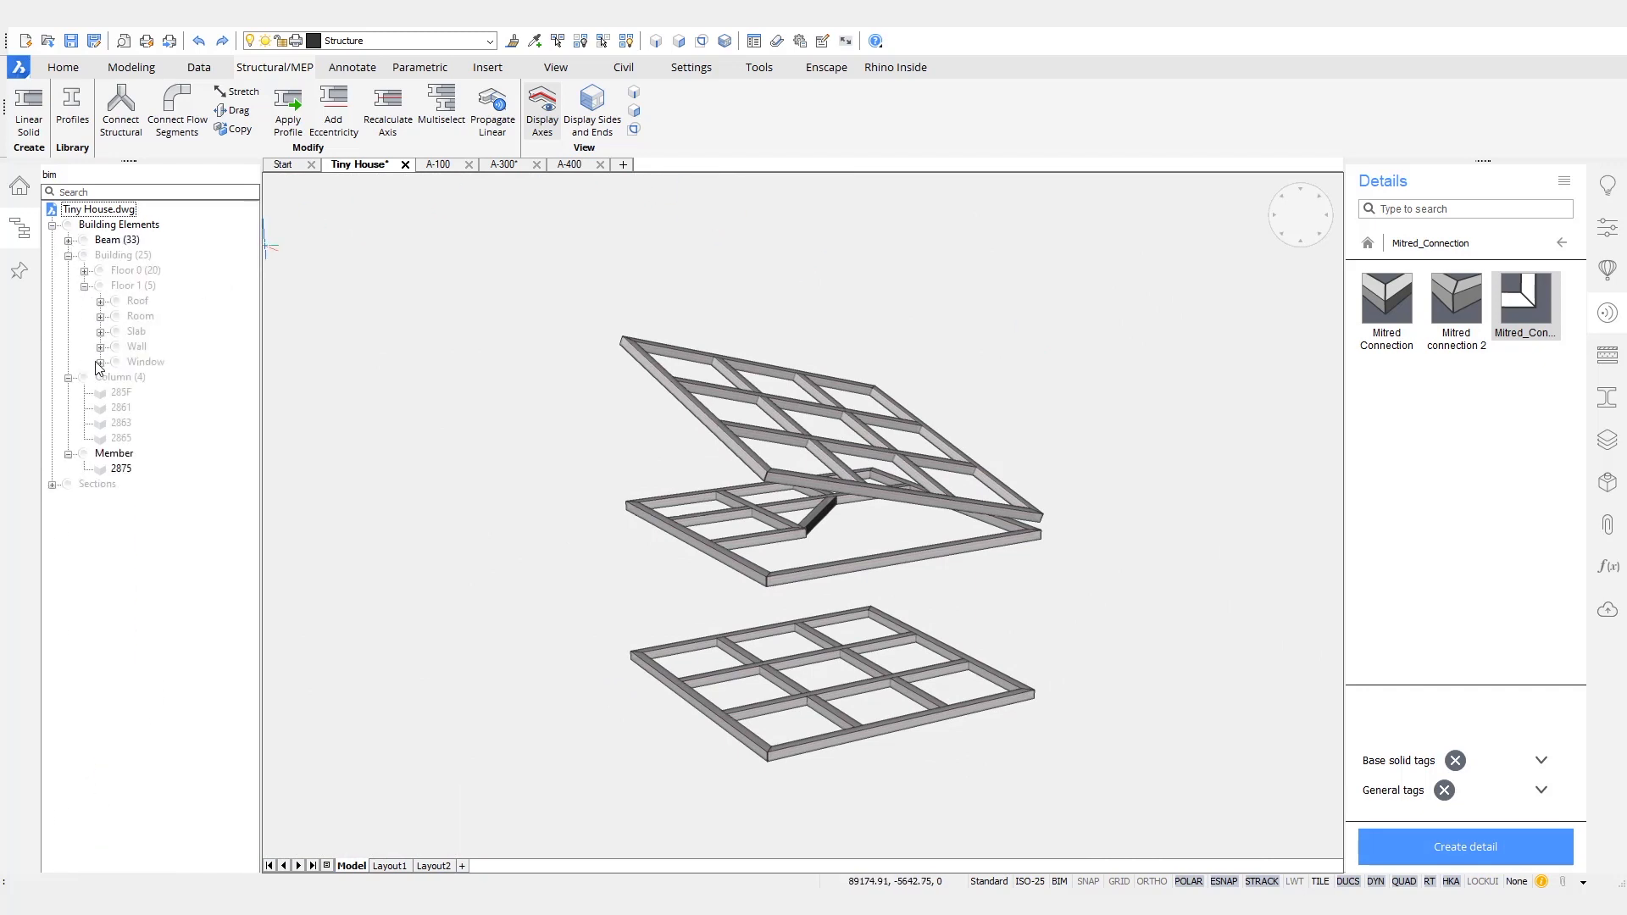
{"action": "right_click", "coordinate": [111, 388]}
{"action": "left_click", "coordinate": [151, 392]}
{"action": "key", "text": "Escape"}
{"action": "middle_click_drag", "start_coordinate": [370, 644], "coordinate": [539, 612], "text": "shift"}
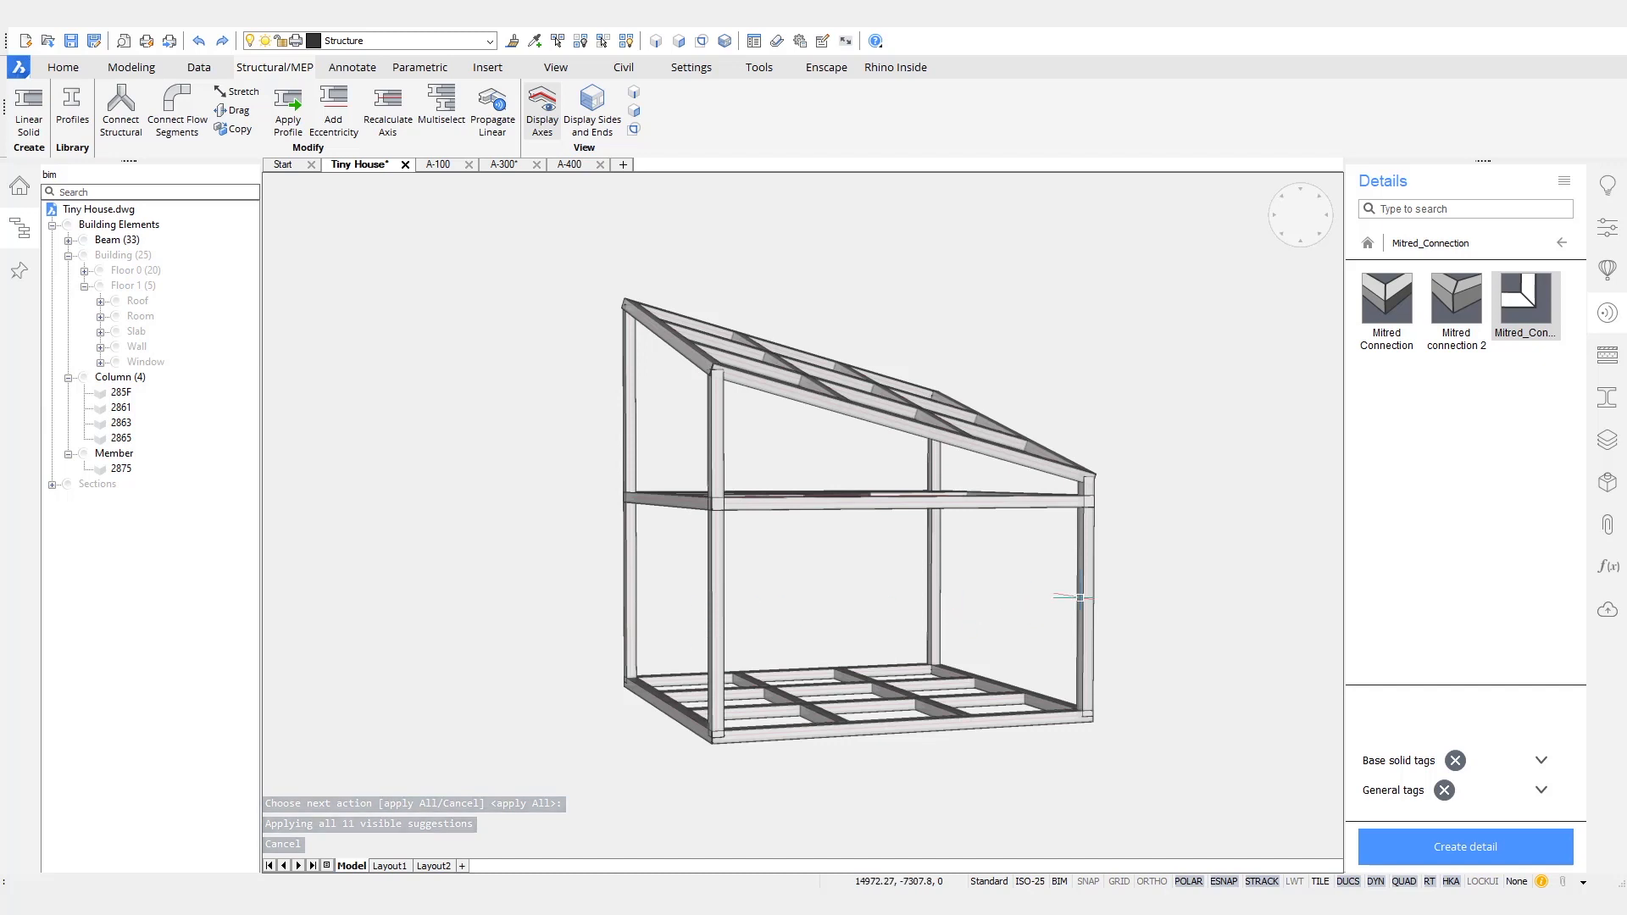
- Slice the four corner columns with the underside face of the roof frame's high edge beam, keeping both sides
{"action": "left_click", "coordinate": [1155, 603]}
{"action": "left_click", "coordinate": [476, 562]}
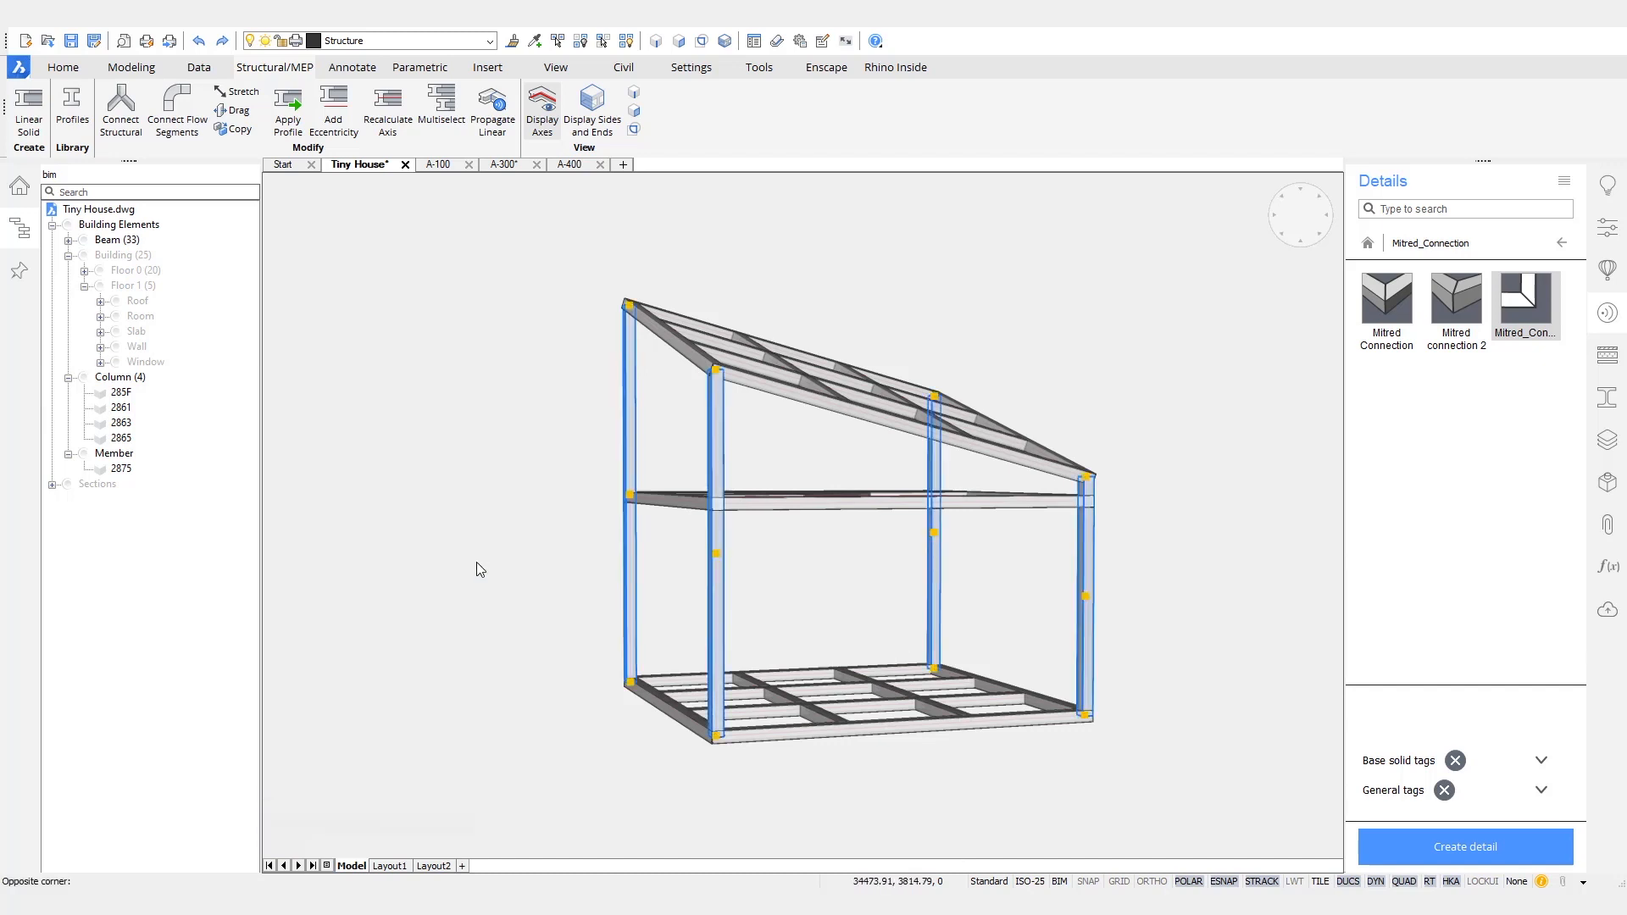
{"action": "right_click", "coordinate": [534, 479]}
{"action": "left_click", "coordinate": [545, 516]}
{"action": "middle_click_drag", "start_coordinate": [546, 509], "coordinate": [664, 399], "text": "shift"}
{"action": "scroll", "coordinate": [664, 397], "scroll_direction": "up", "scroll_amount": 3}
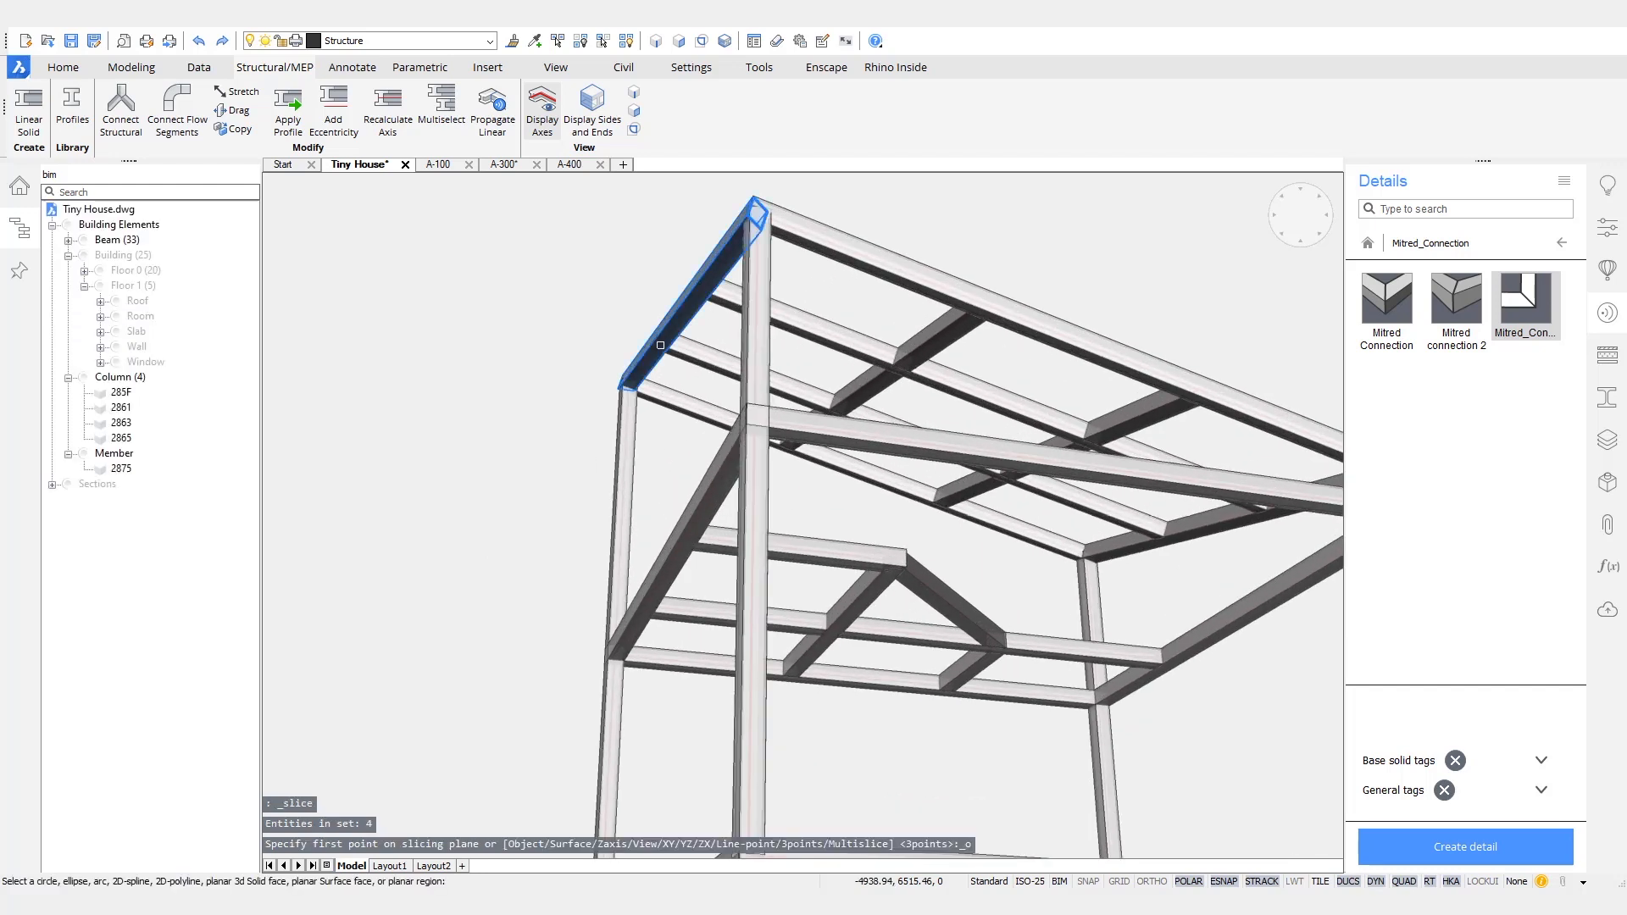
{"action": "scroll", "coordinate": [706, 275], "scroll_direction": "up", "scroll_amount": 2}
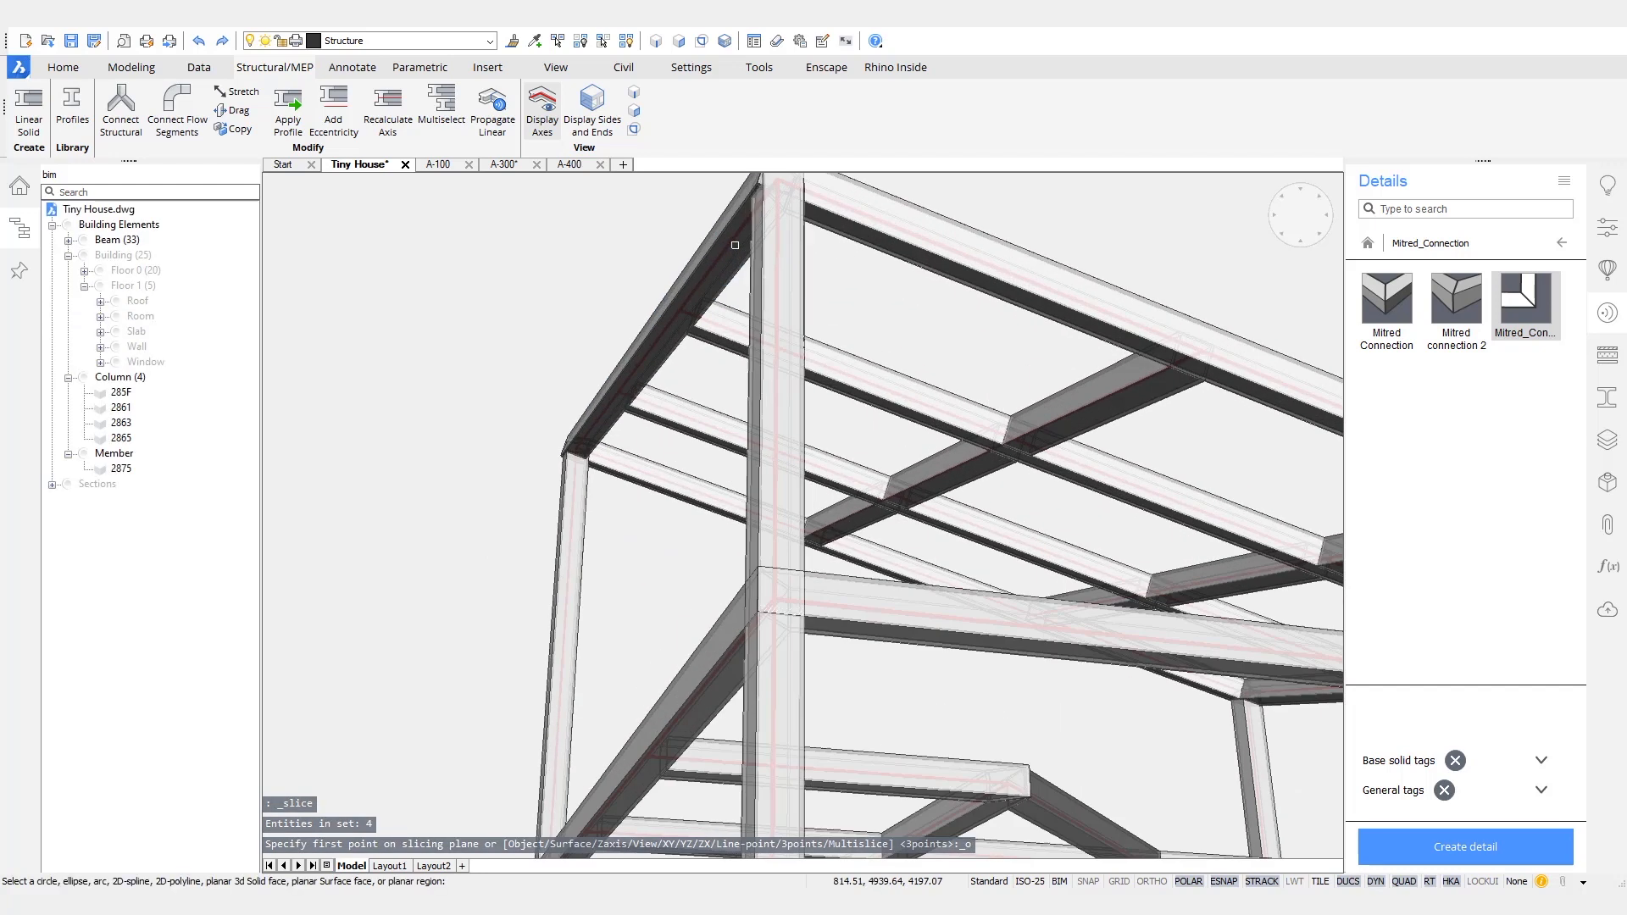
{"action": "left_click", "coordinate": [706, 275]}
- Multislice the four columns at the base frame's top face and at the underside and top of the loft frame
{"action": "scroll", "coordinate": [444, 432], "scroll_direction": "down", "scroll_amount": 2}
{"action": "middle_click_drag", "start_coordinate": [442, 444], "coordinate": [980, 627], "text": "shift"}
{"action": "left_click", "coordinate": [981, 628]}
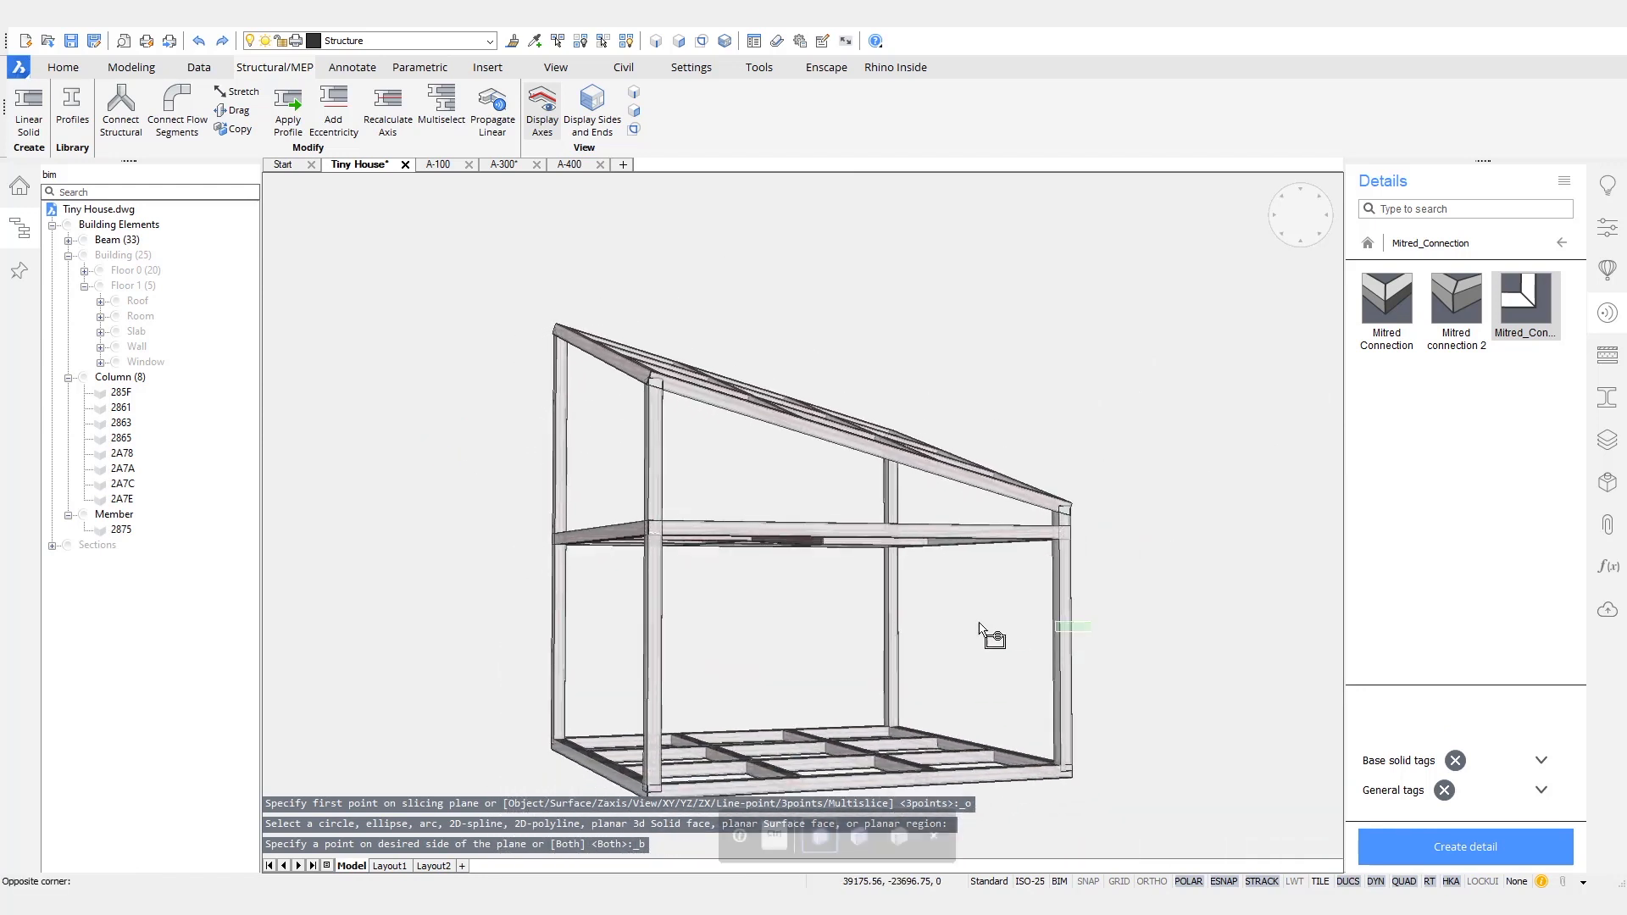
{"action": "left_click", "coordinate": [486, 627]}
{"action": "mouse_move", "coordinate": [472, 565]}
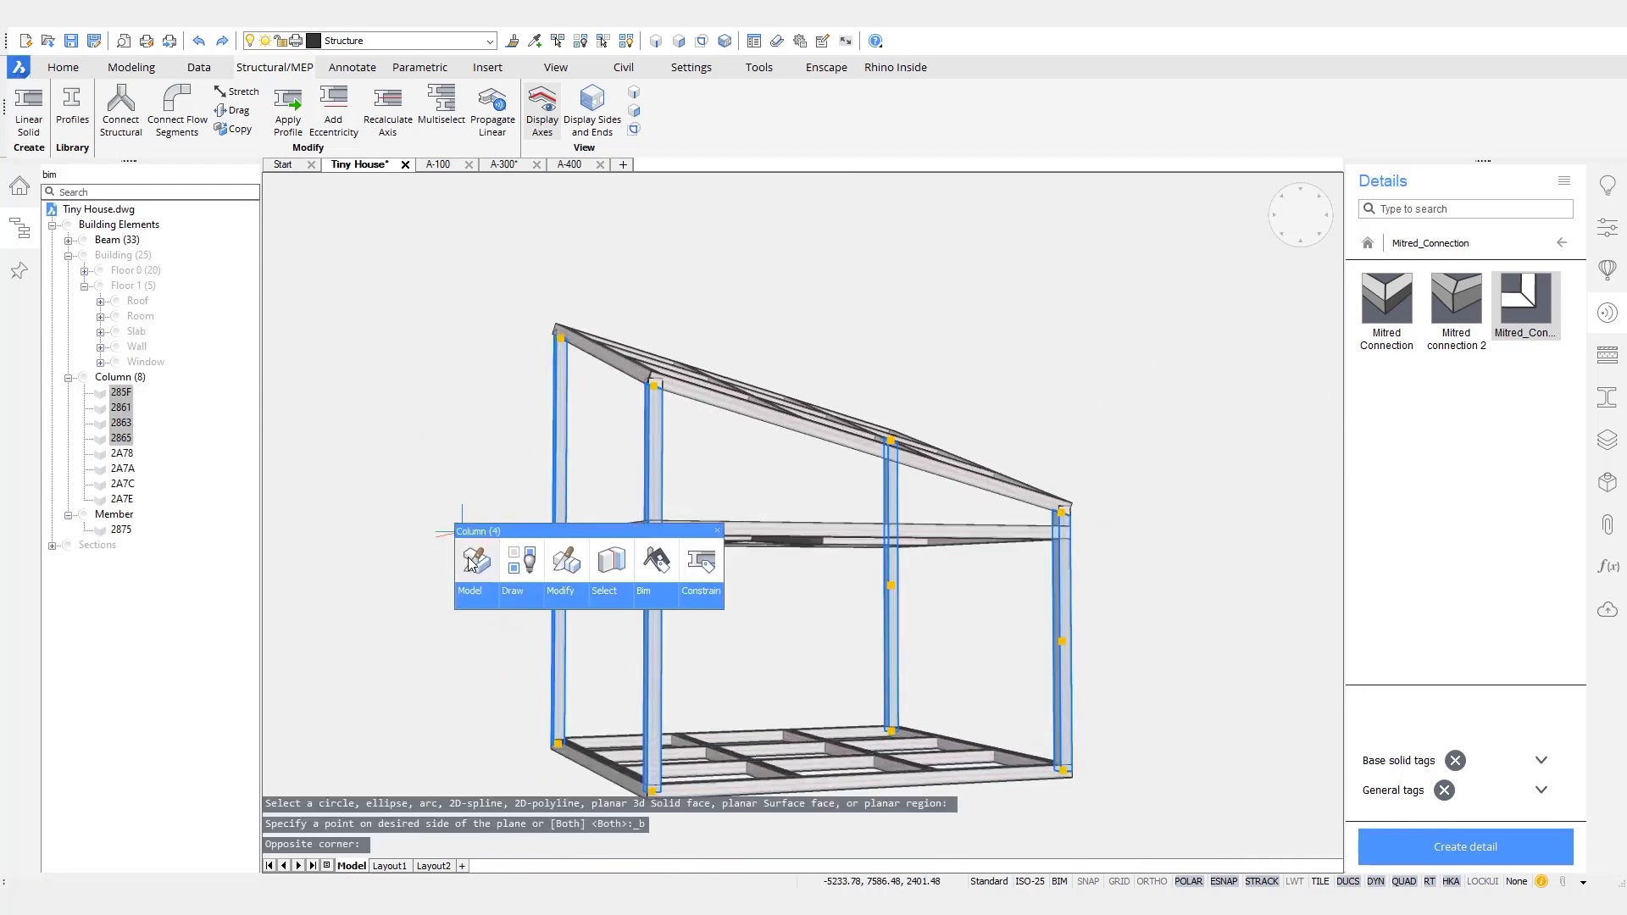
{"action": "key", "text": "Escape"}
{"action": "scroll", "coordinate": [1122, 693], "scroll_direction": "up", "scroll_amount": 8}
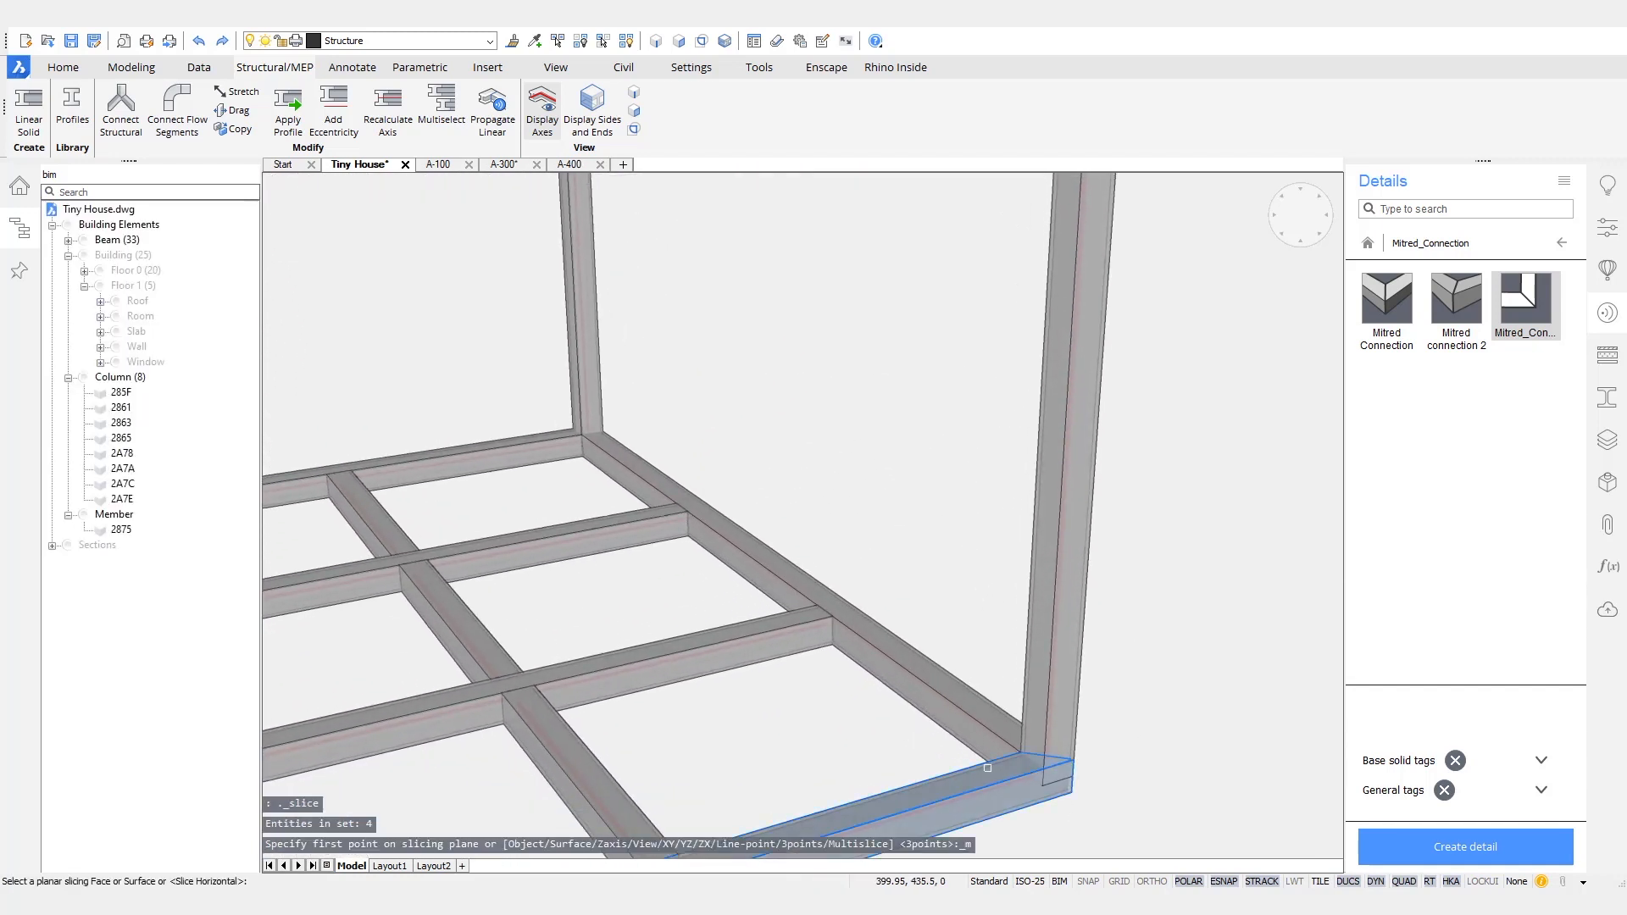
{"action": "left_click", "coordinate": [981, 775]}
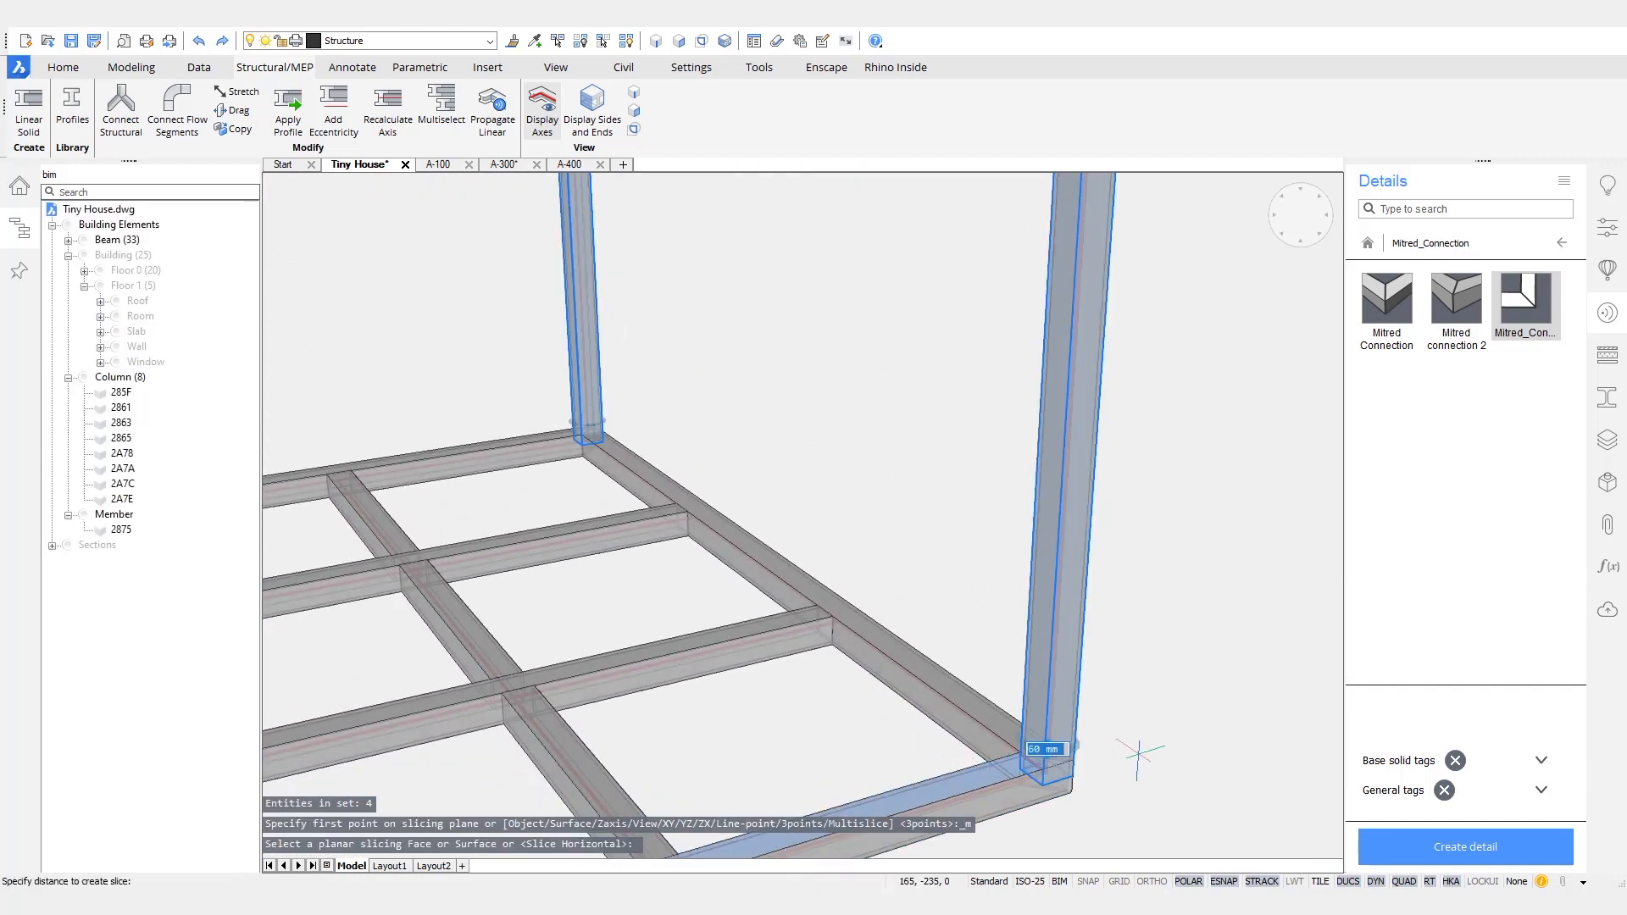
{"action": "left_click", "coordinate": [1081, 757]}
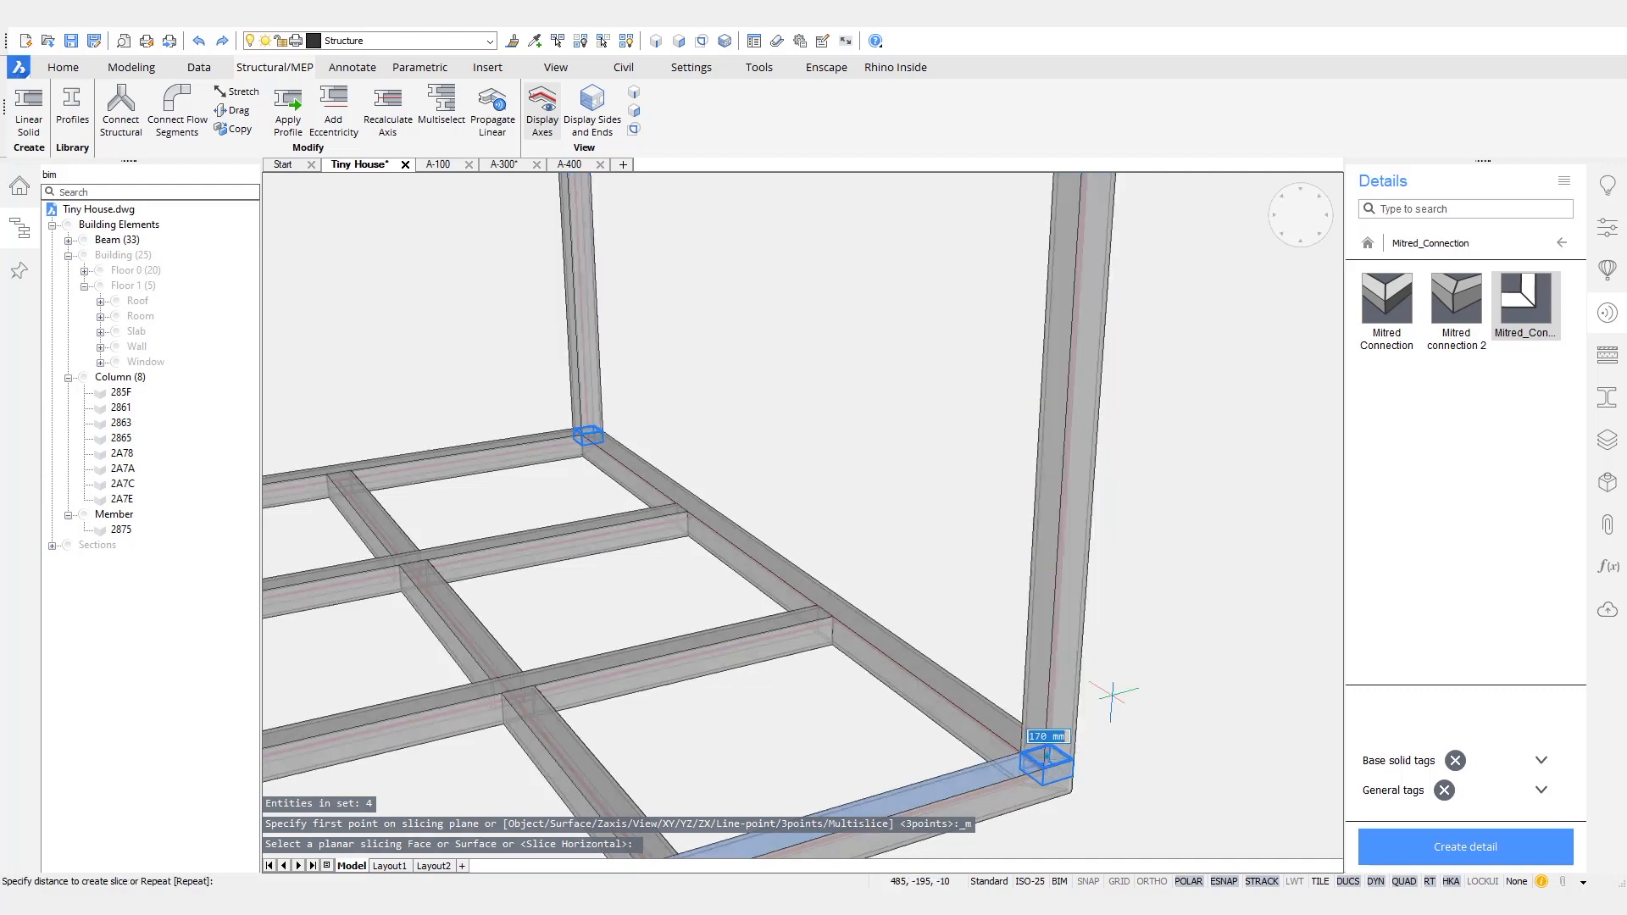
{"action": "middle_click_drag", "start_coordinate": [1148, 495], "coordinate": [1105, 477]}
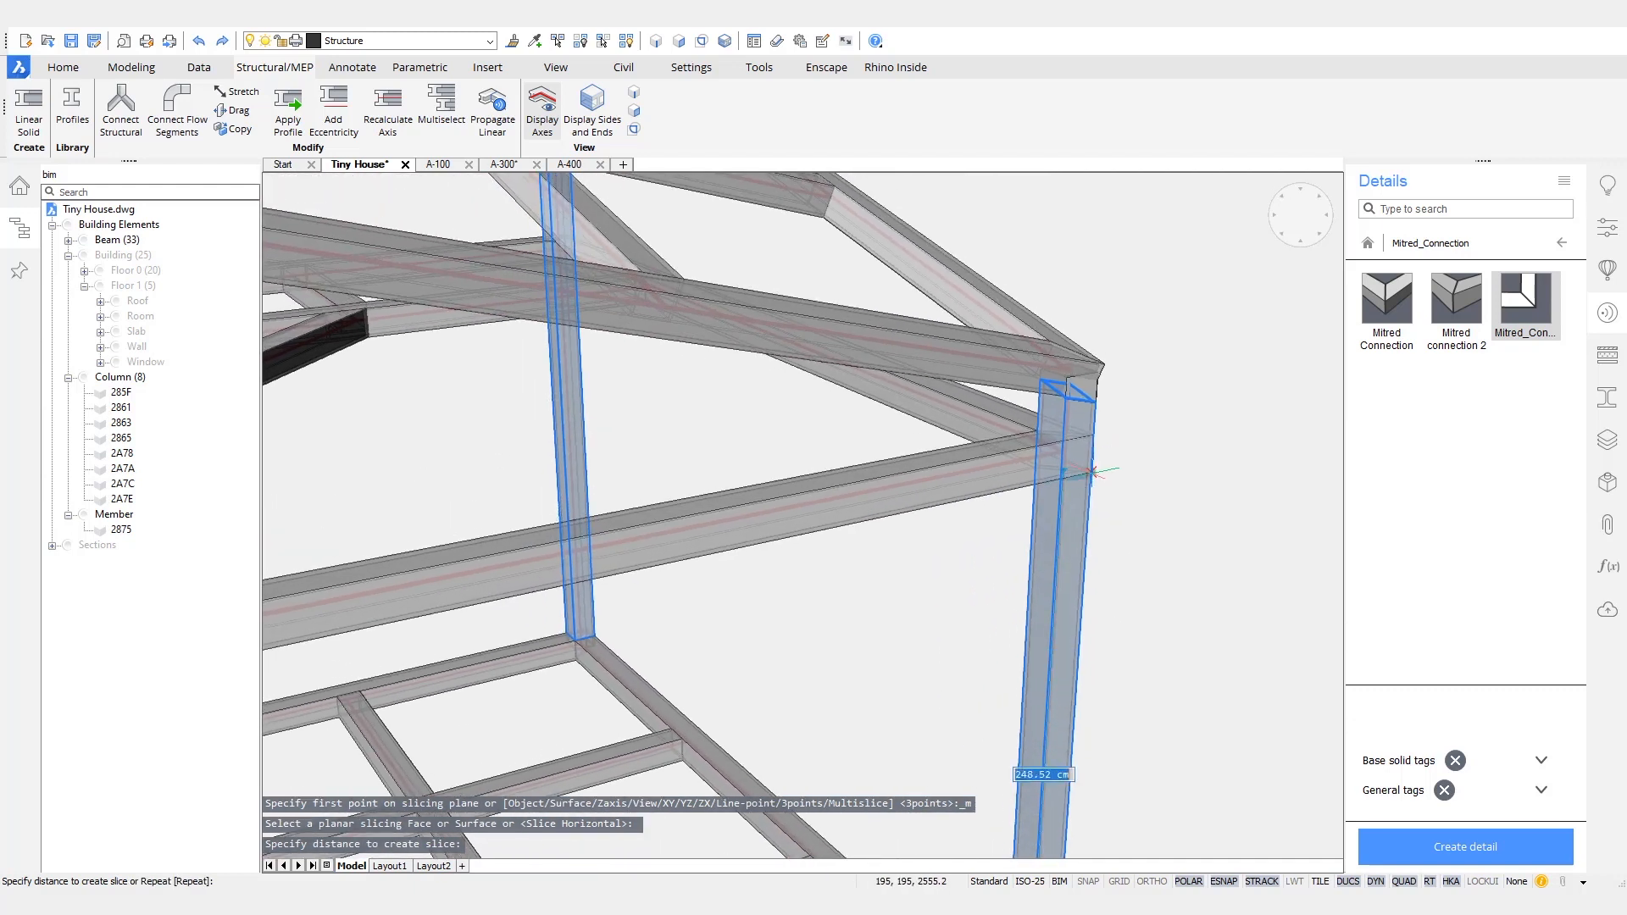
{"action": "left_click", "coordinate": [1131, 465]}
{"action": "scroll", "coordinate": [1110, 577], "scroll_direction": "down", "scroll_amount": 3}
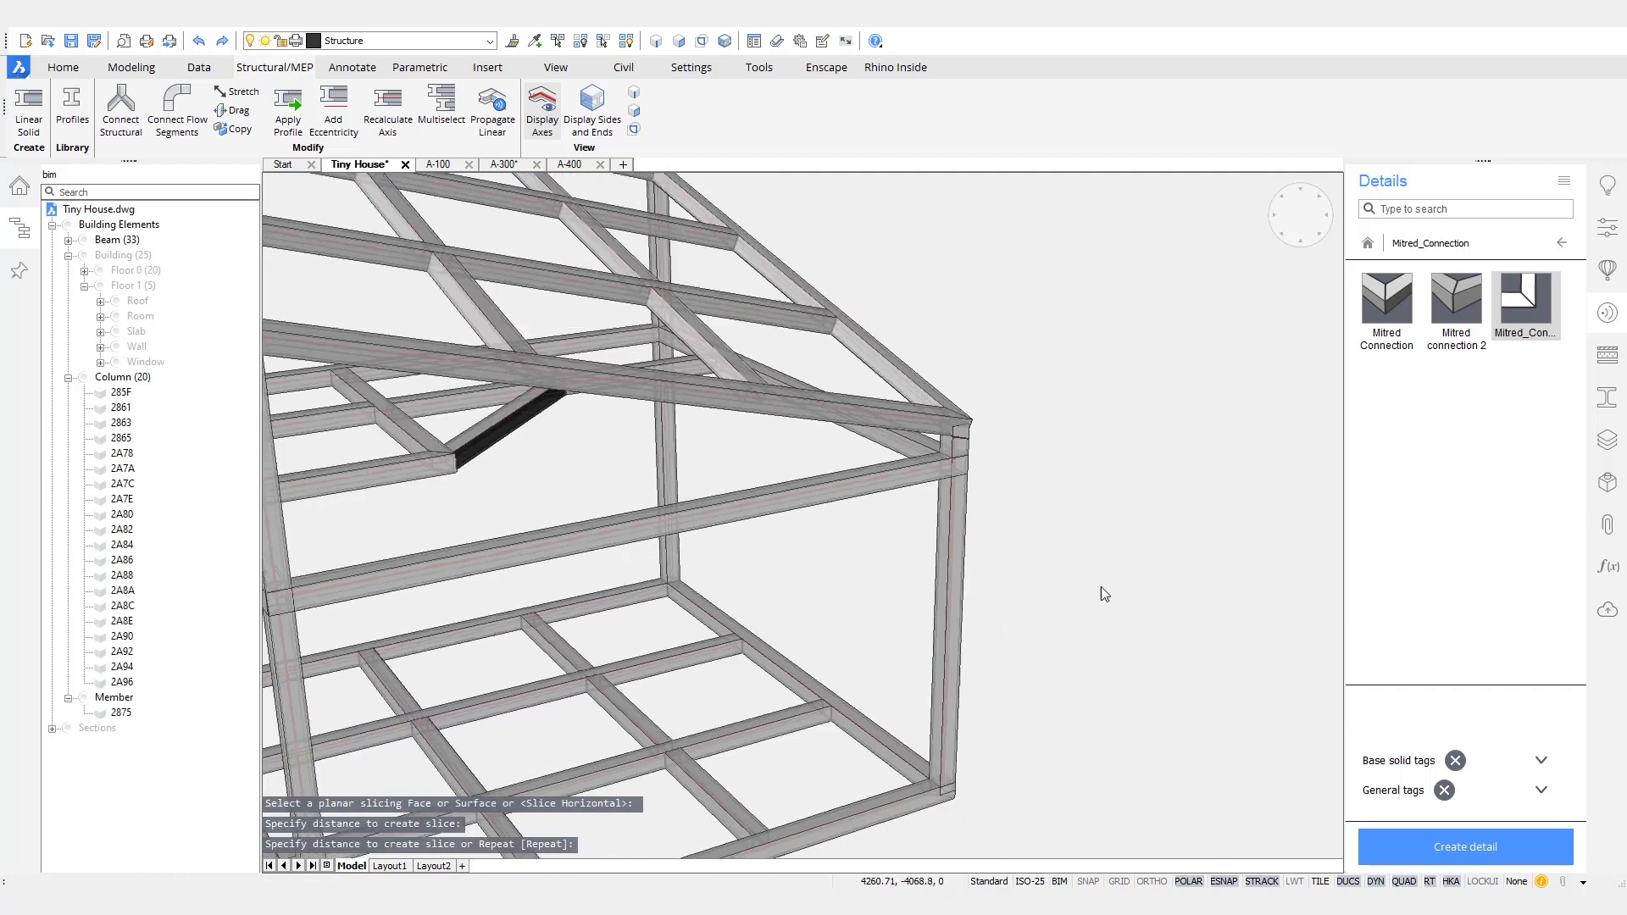
- Select the sliced-off column offcuts at the corners of the base, loft and roof frames and delete them
{"action": "scroll", "coordinate": [912, 517], "scroll_direction": "down", "scroll_amount": 3}
{"action": "mouse_move", "coordinate": [912, 517]}
{"action": "middle_mouse_down", "text": "shift"}
{"action": "mouse_move", "coordinate": [968, 491]}
{"action": "mouse_move", "coordinate": [512, 468]}
{"action": "middle_mouse_up", "text": "shift"}
{"action": "left_click", "coordinate": [471, 404]}
{"action": "left_click", "coordinate": [551, 552]}
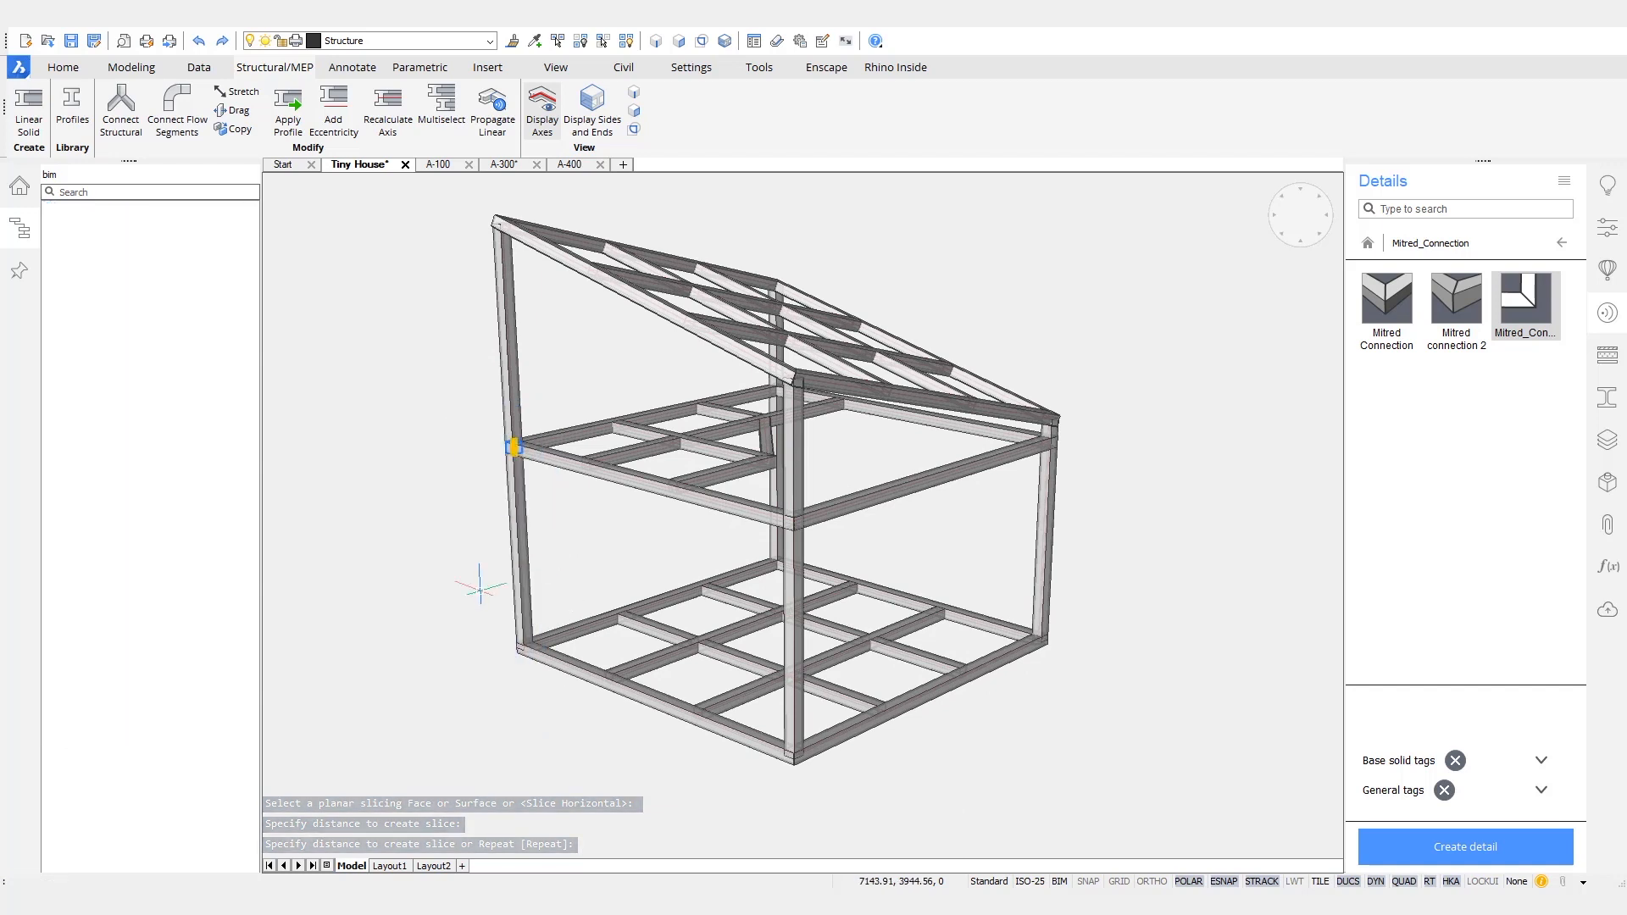
{"action": "left_click", "coordinate": [477, 588]}
{"action": "left_click", "coordinate": [572, 695]}
{"action": "left_click", "coordinate": [726, 792]}
{"action": "left_click", "coordinate": [870, 719]}
{"action": "left_click", "coordinate": [1009, 693]}
{"action": "left_click", "coordinate": [1052, 614]}
{"action": "left_click", "coordinate": [1026, 494]}
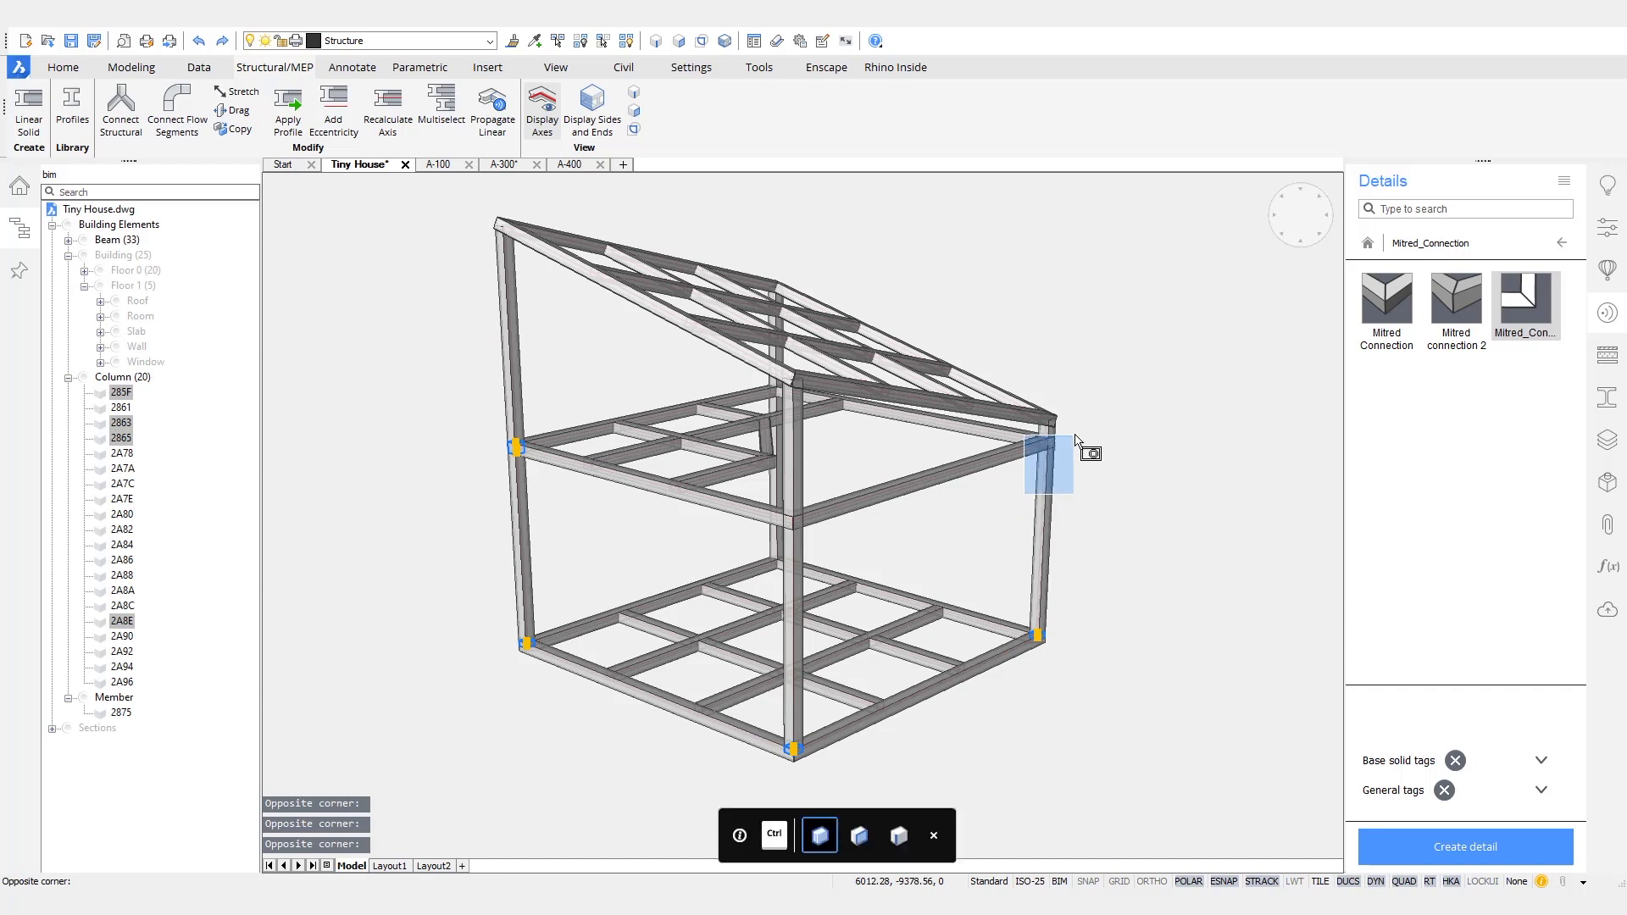
{"action": "left_click", "coordinate": [1078, 432]}
{"action": "scroll", "coordinate": [1043, 386], "scroll_direction": "up", "scroll_amount": 3}
{"action": "left_click", "coordinate": [1006, 361]}
{"action": "left_click", "coordinate": [1139, 462]}
{"action": "scroll", "coordinate": [1157, 441], "scroll_direction": "down", "scroll_amount": 3}
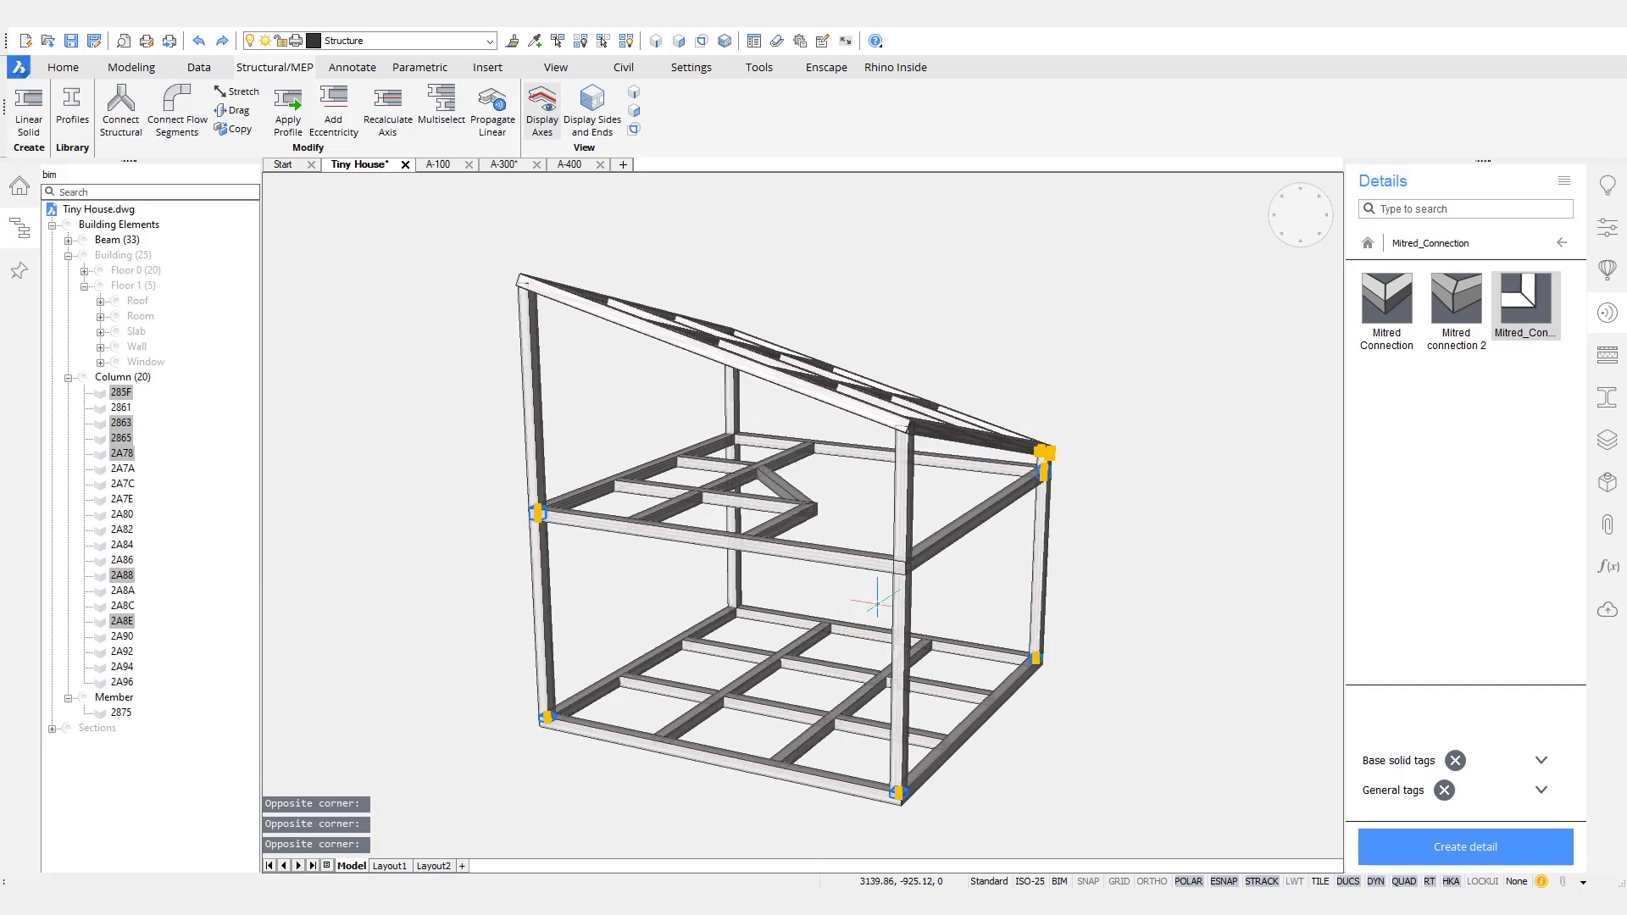
{"action": "left_click", "coordinate": [881, 596]}
{"action": "left_click", "coordinate": [932, 534]}
{"action": "middle_click_drag", "start_coordinate": [720, 666], "coordinate": [600, 545], "text": "shift"}
{"action": "left_click", "coordinate": [584, 551]}
{"action": "left_click", "coordinate": [654, 483]}
{"action": "left_click", "coordinate": [566, 443]}
{"action": "left_click", "coordinate": [647, 360]}
{"action": "middle_click_drag", "start_coordinate": [647, 360], "coordinate": [1212, 377], "text": "shift"}
{"action": "left_click", "coordinate": [1218, 394]}
{"action": "left_click", "coordinate": [1281, 330]}
{"action": "left_click", "coordinate": [1057, 321]}
{"action": "left_click", "coordinate": [1111, 276]}
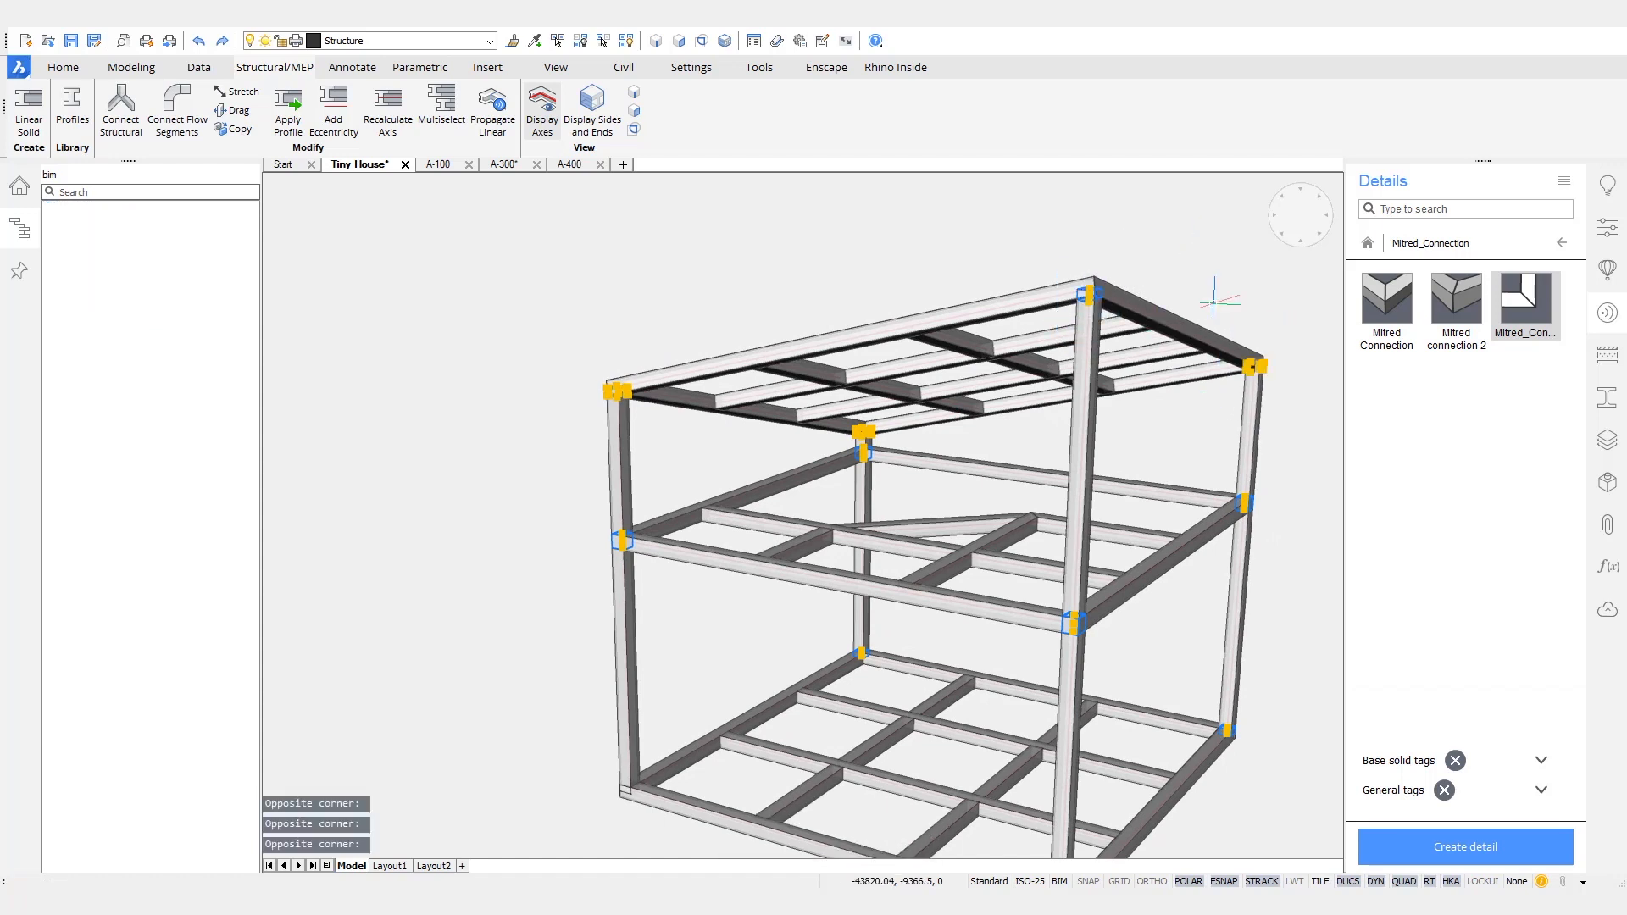
{"action": "scroll", "coordinate": [1246, 381], "scroll_direction": "down", "scroll_amount": 4}
{"action": "middle_click_drag", "start_coordinate": [1185, 488], "coordinate": [1186, 522], "text": "shift"}
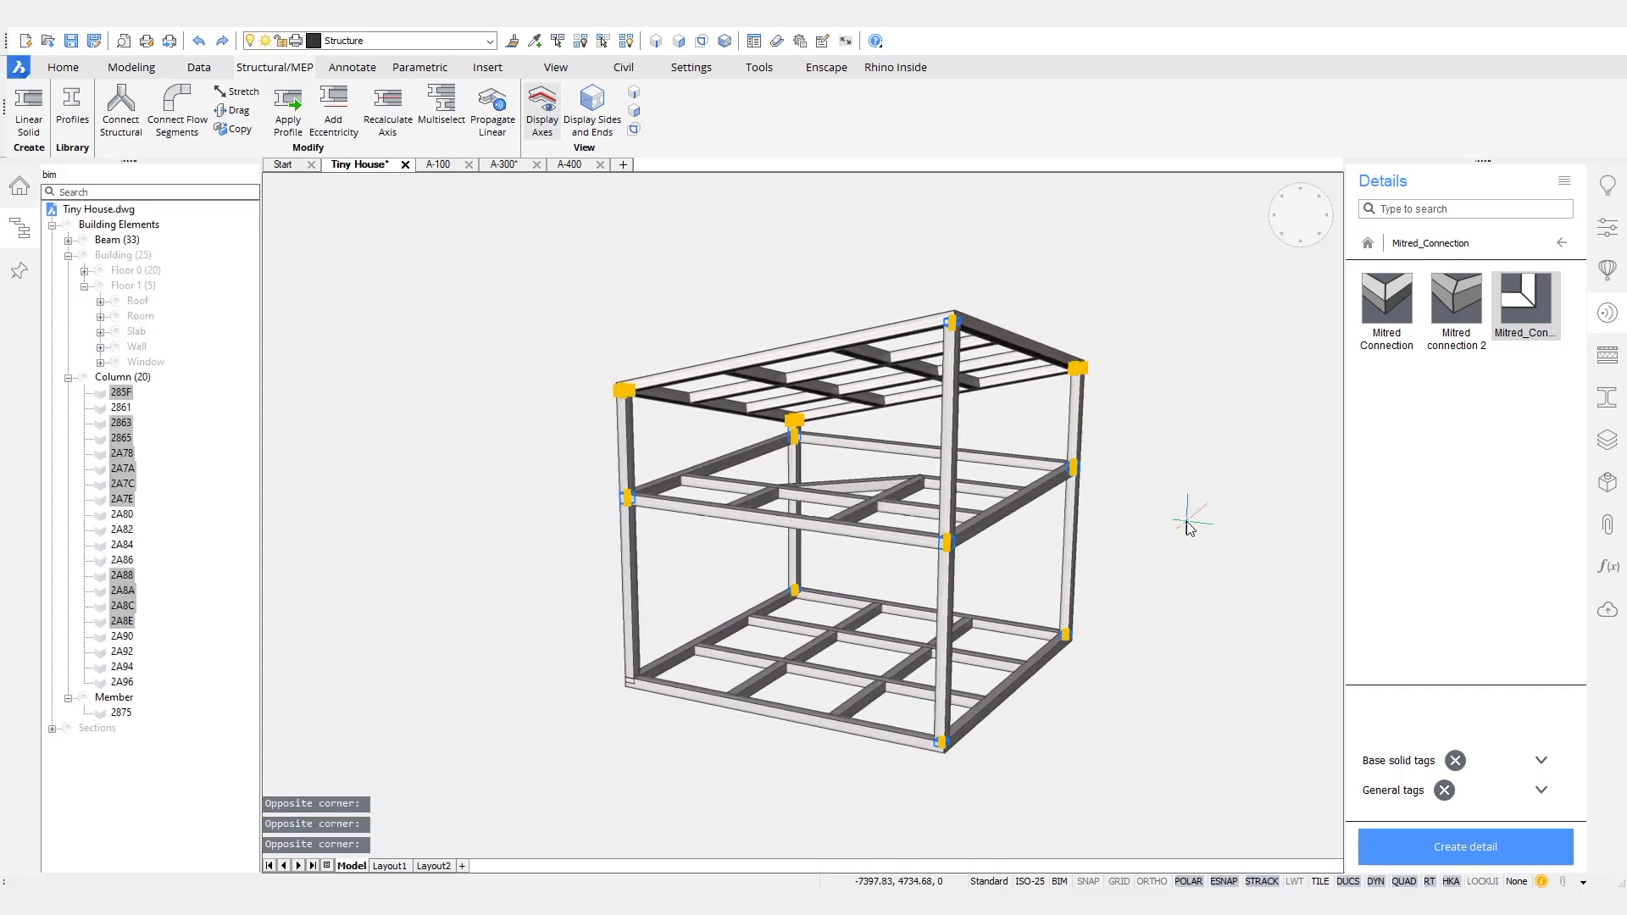
{"action": "key", "text": "Delete"}
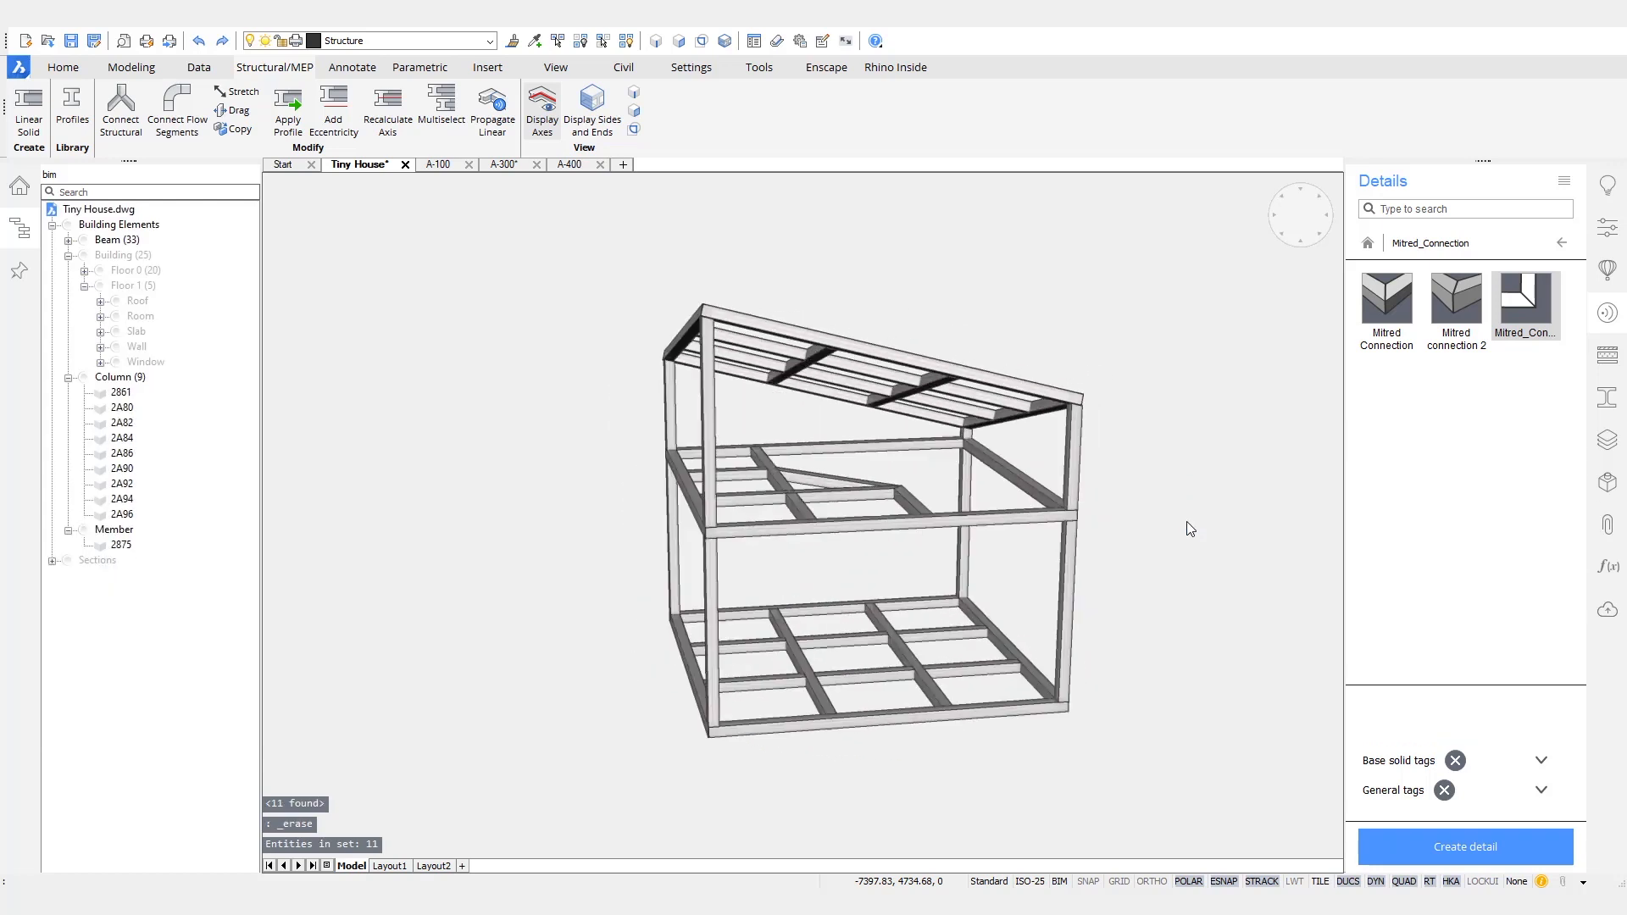
- Inspect the trimmed columns between the frames and save the Tiny House drawing
{"action": "middle_click_drag", "start_coordinate": [1178, 529], "coordinate": [1152, 644], "text": "shift"}
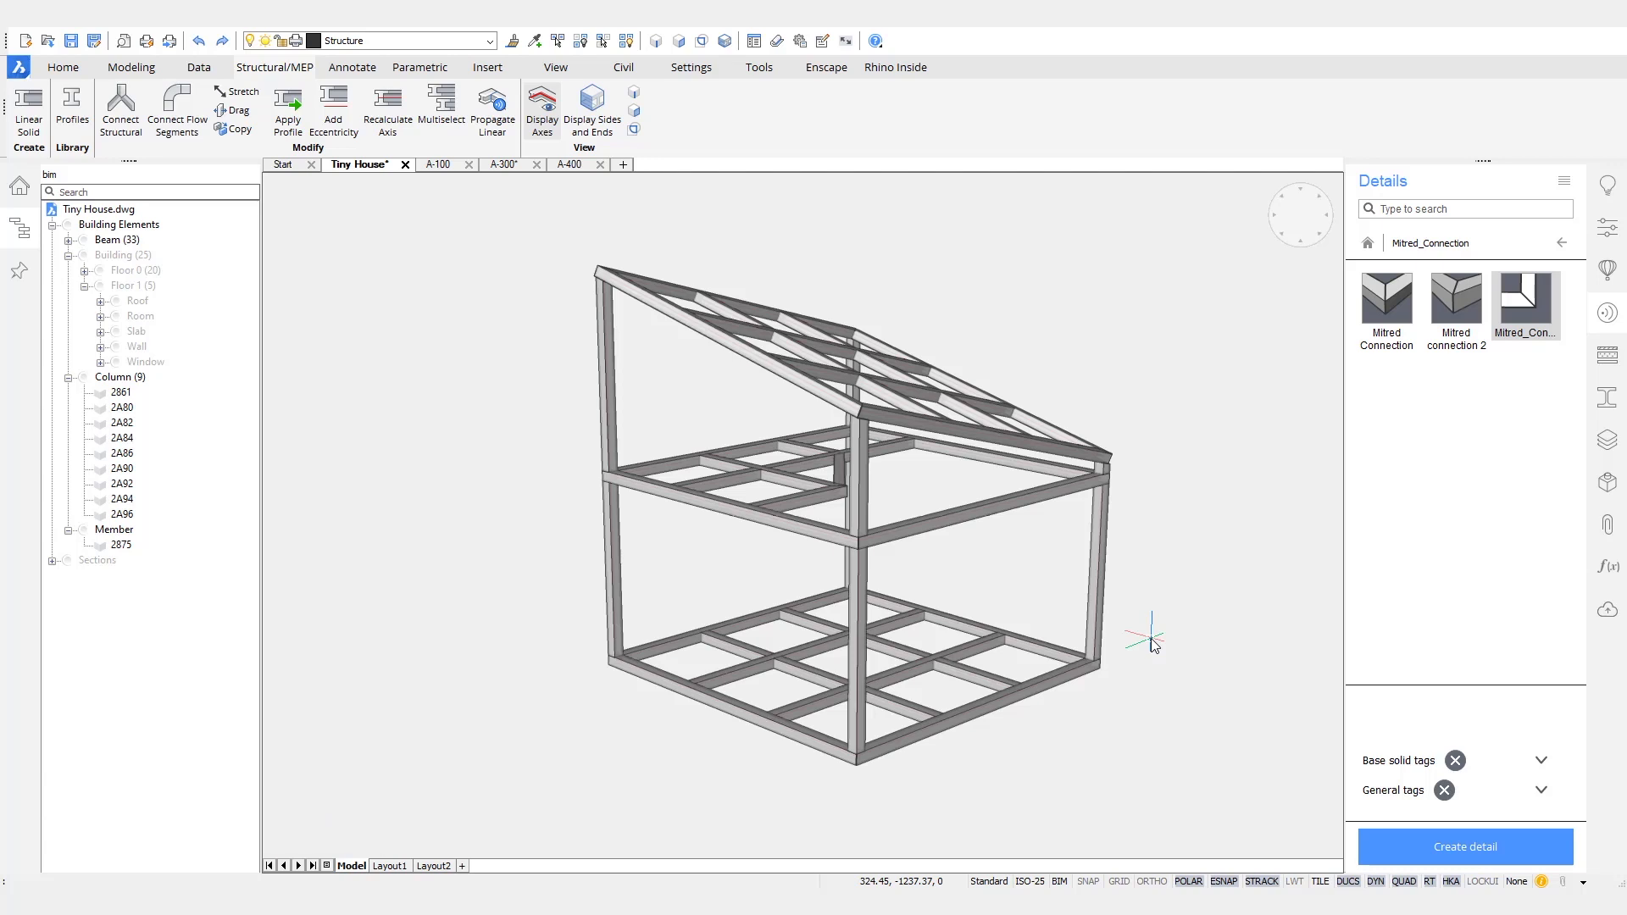
{"action": "middle_click_drag", "start_coordinate": [1150, 638], "coordinate": [1131, 603], "text": "shift"}
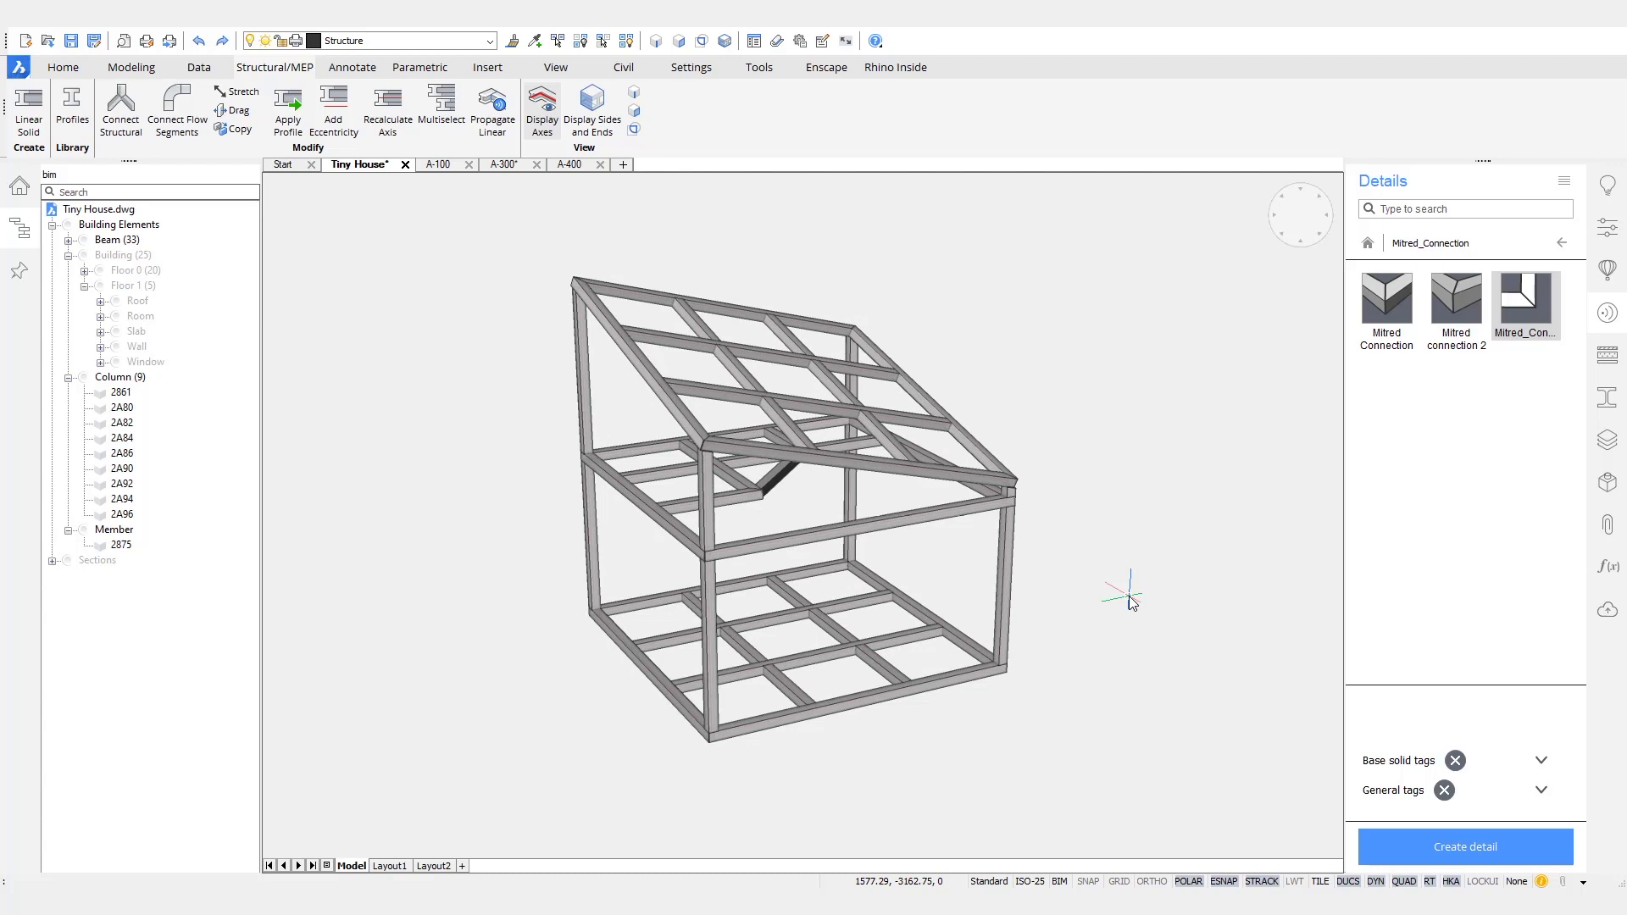
{"action": "key", "text": "ctrl+s"}
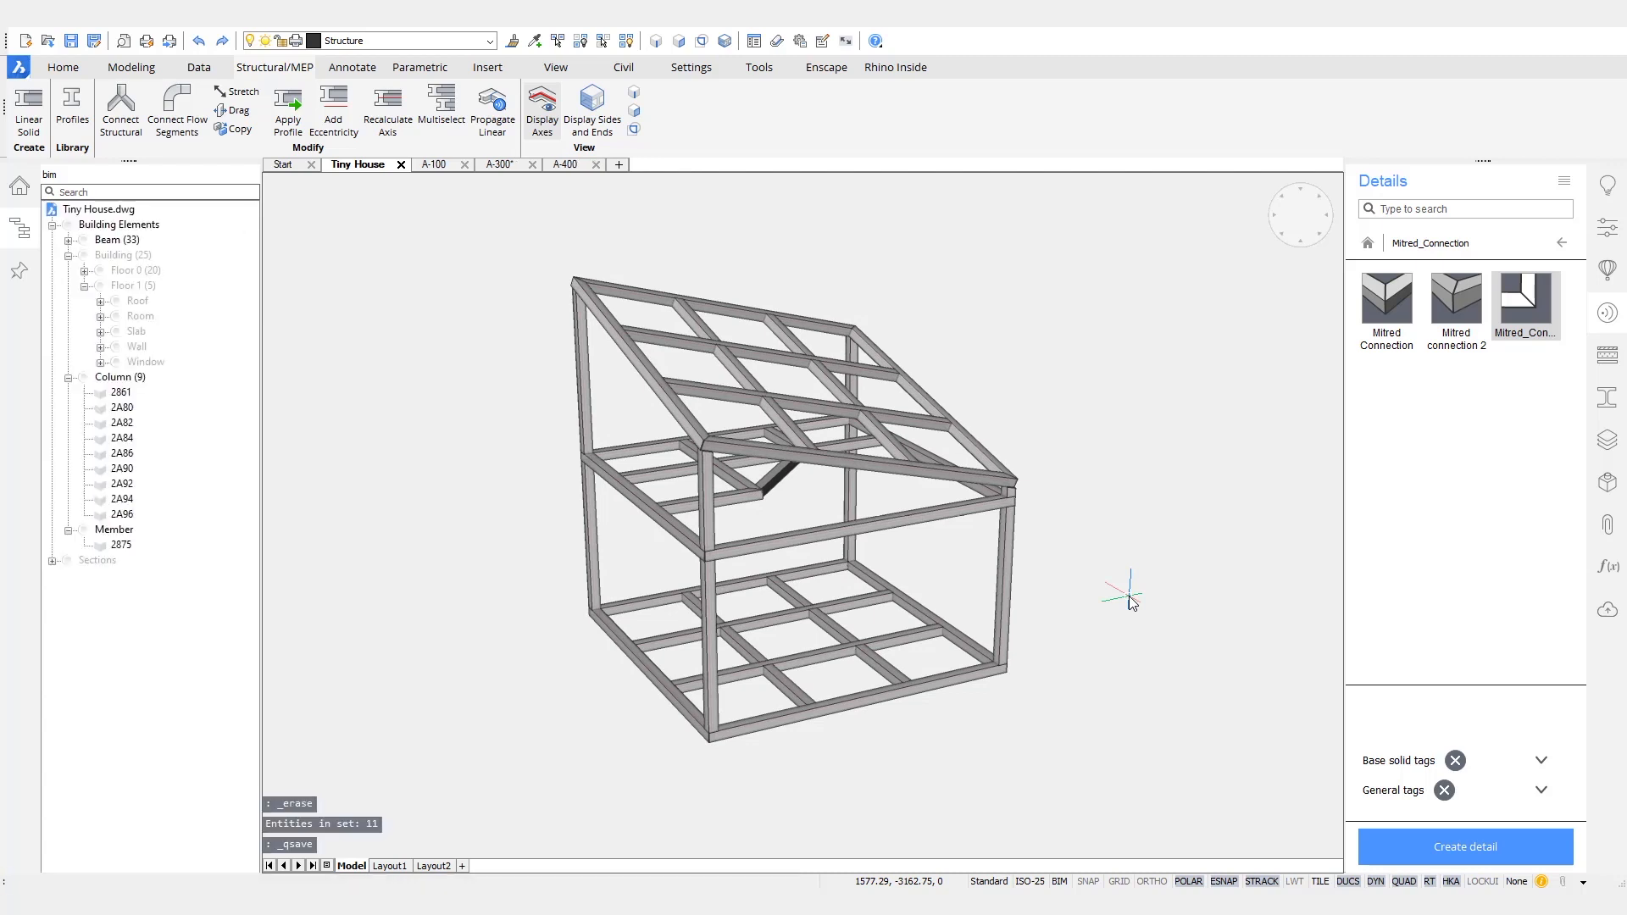
- Try dragging the side faces of two crossing beams in the base frame to shift them, and undo the moves
{"action": "scroll", "coordinate": [1119, 610], "scroll_direction": "up", "scroll_amount": 8}
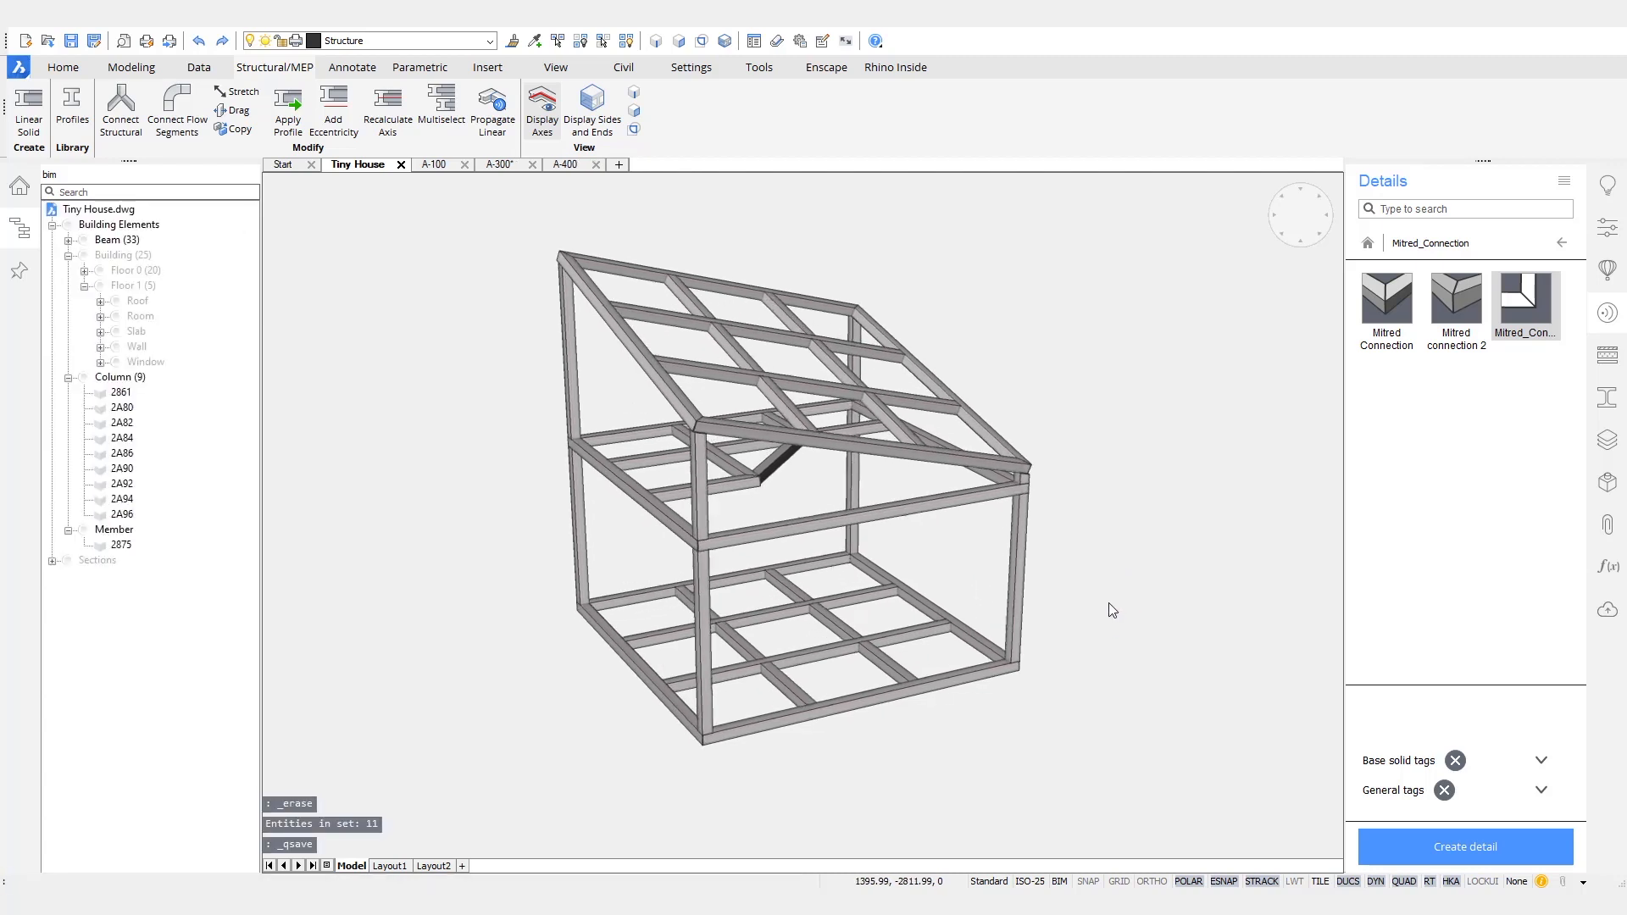
{"action": "scroll", "coordinate": [1075, 755], "scroll_direction": "down", "scroll_amount": 6}
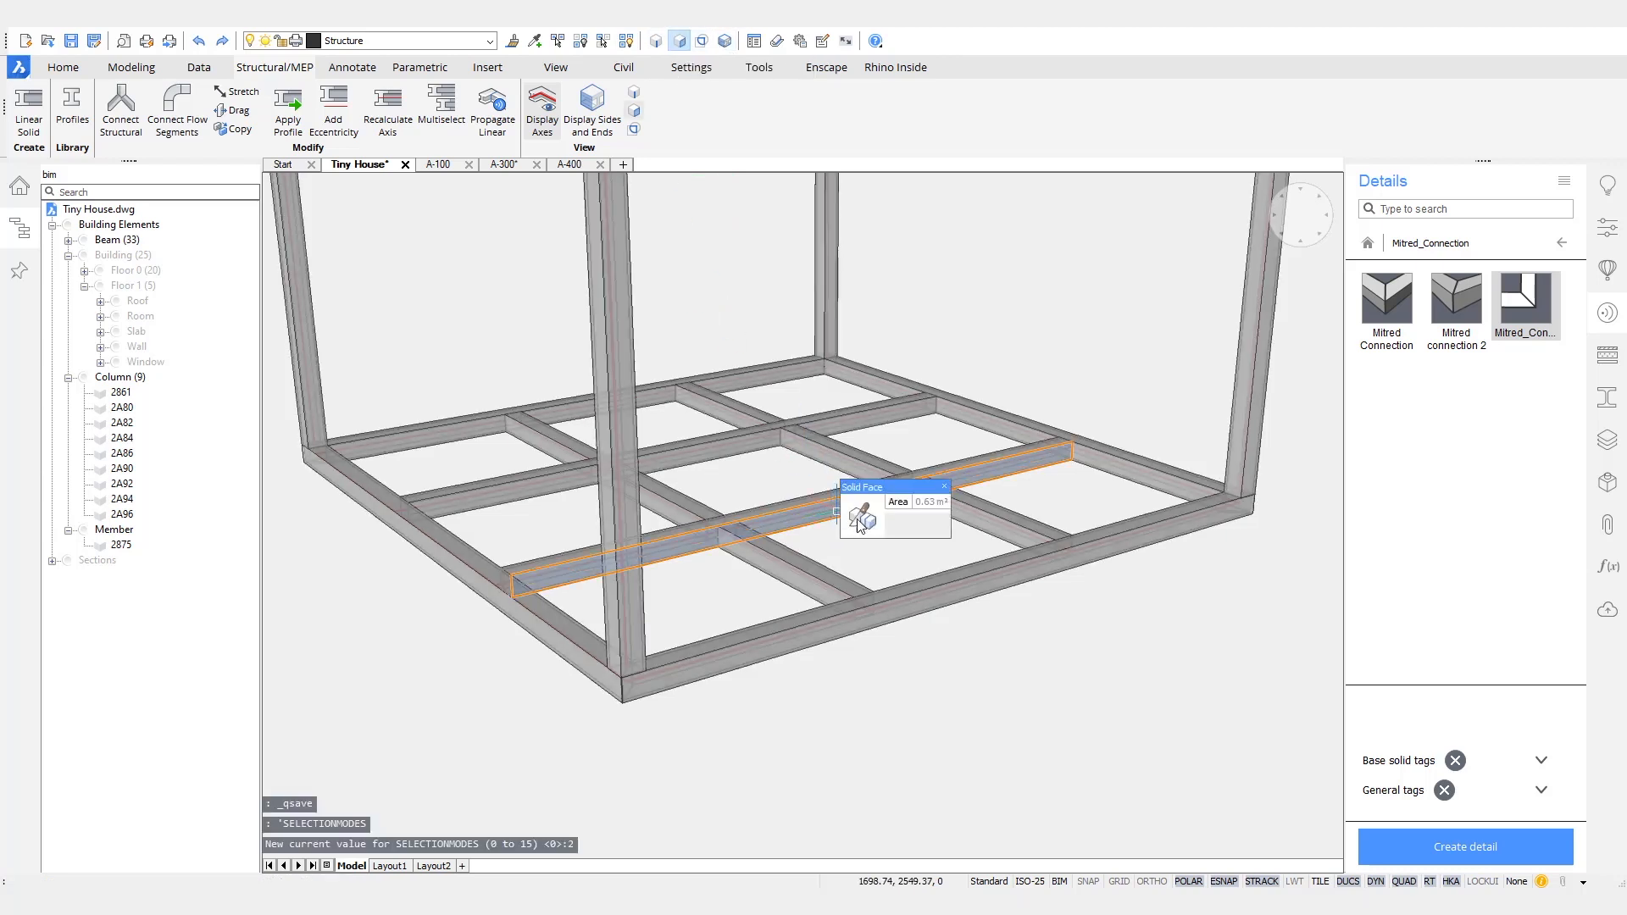
{"action": "left_click", "coordinate": [953, 517]}
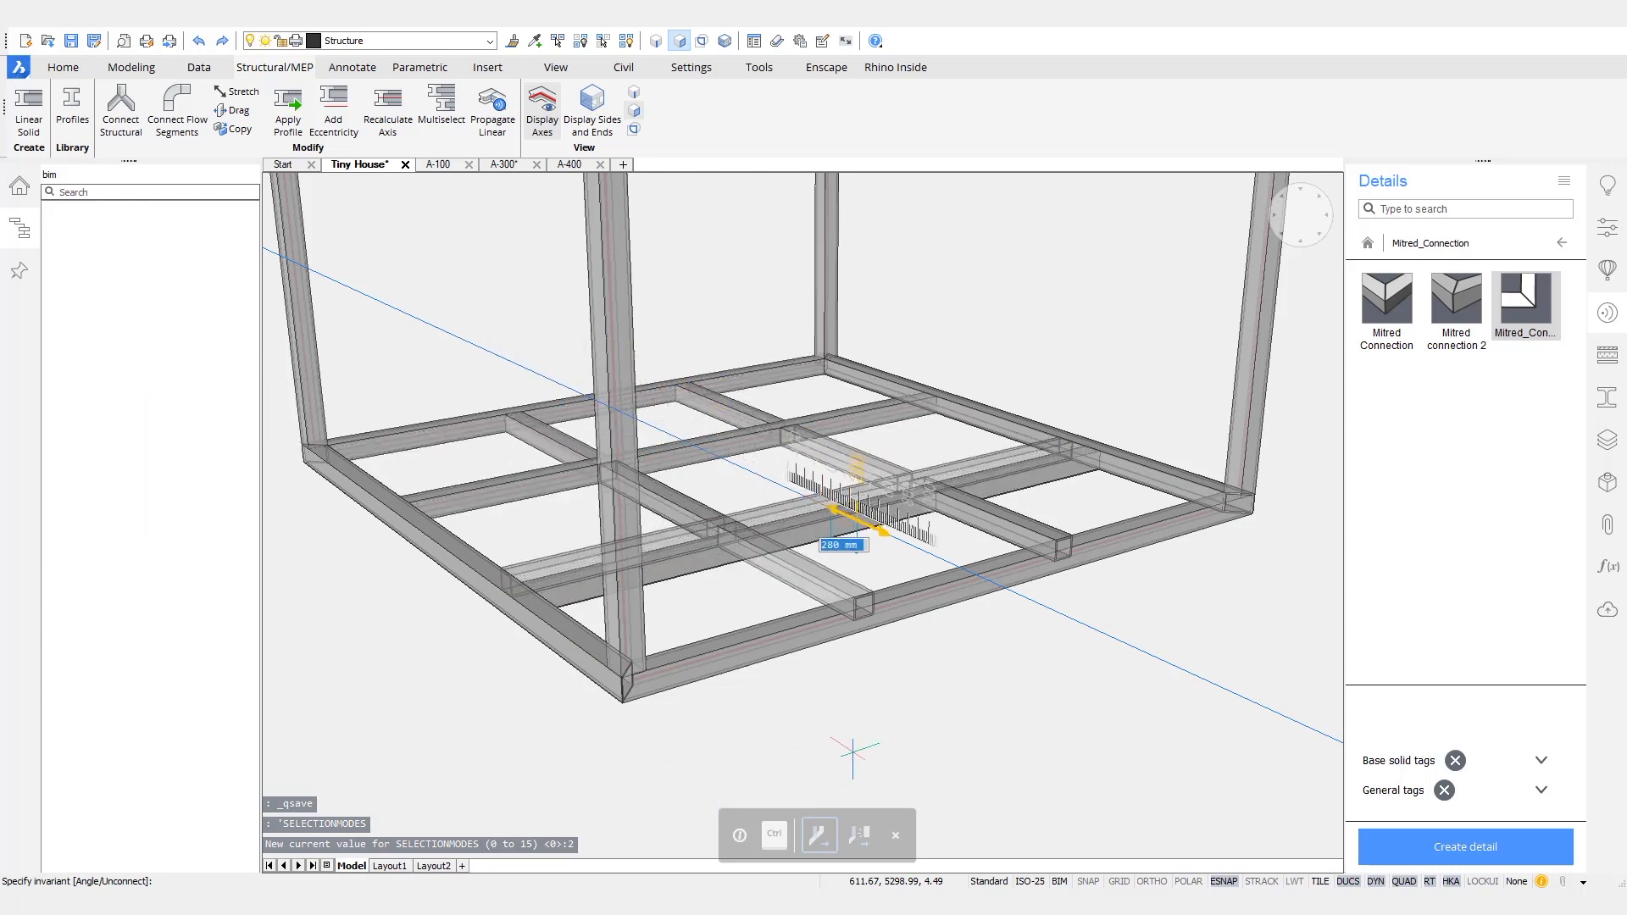
{"action": "left_click", "coordinate": [864, 742]}
{"action": "middle_click_drag", "start_coordinate": [855, 727], "coordinate": [767, 635], "text": "shift"}
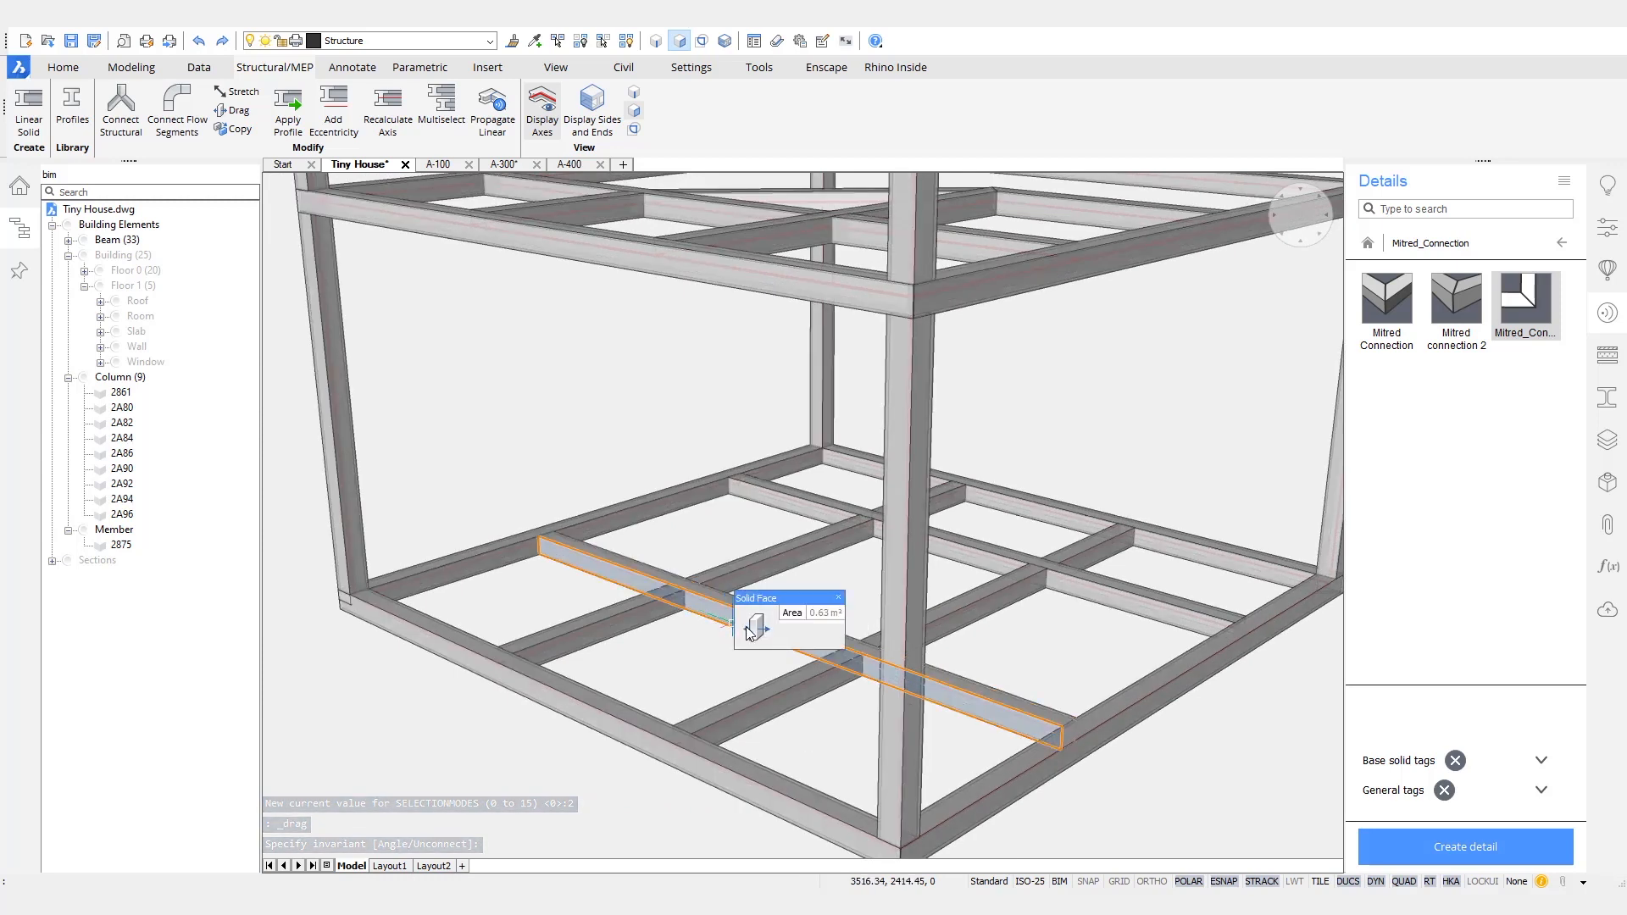
{"action": "left_click", "coordinate": [694, 652]}
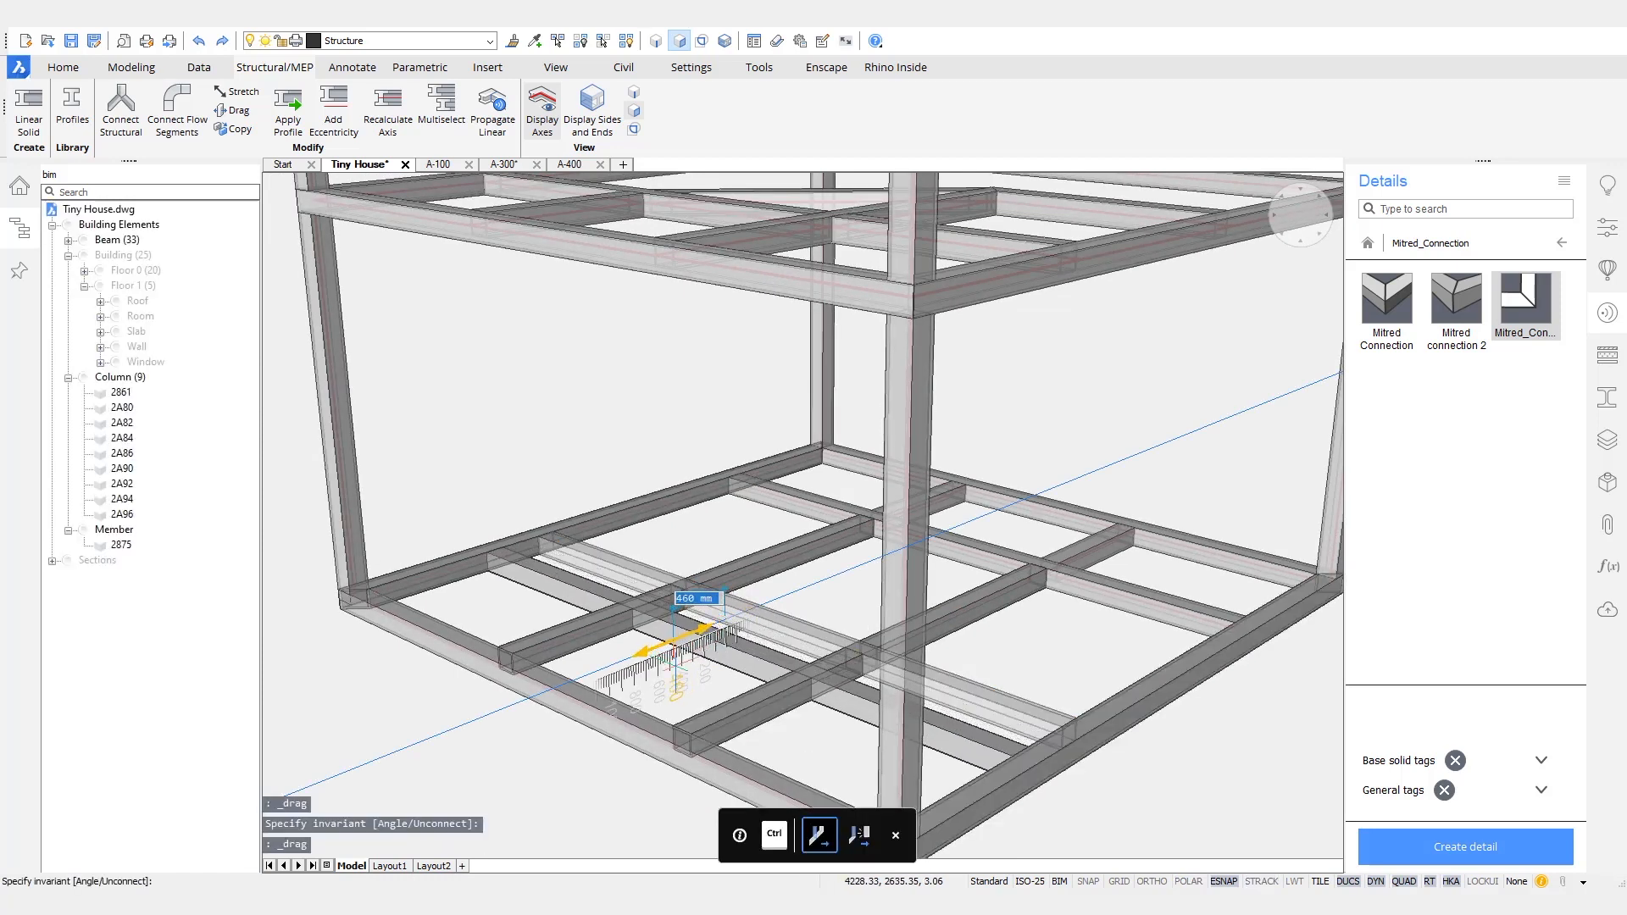
{"action": "left_click", "coordinate": [681, 667]}
{"action": "middle_click_drag", "start_coordinate": [1212, 848], "coordinate": [937, 588]}
{"action": "key", "text": "ctrl+z"}
- Select the aligned side faces of one segmented base frame beam and drag them 40 mm towards the nearest parallel edge
{"action": "mouse_move", "coordinate": [772, 634]}
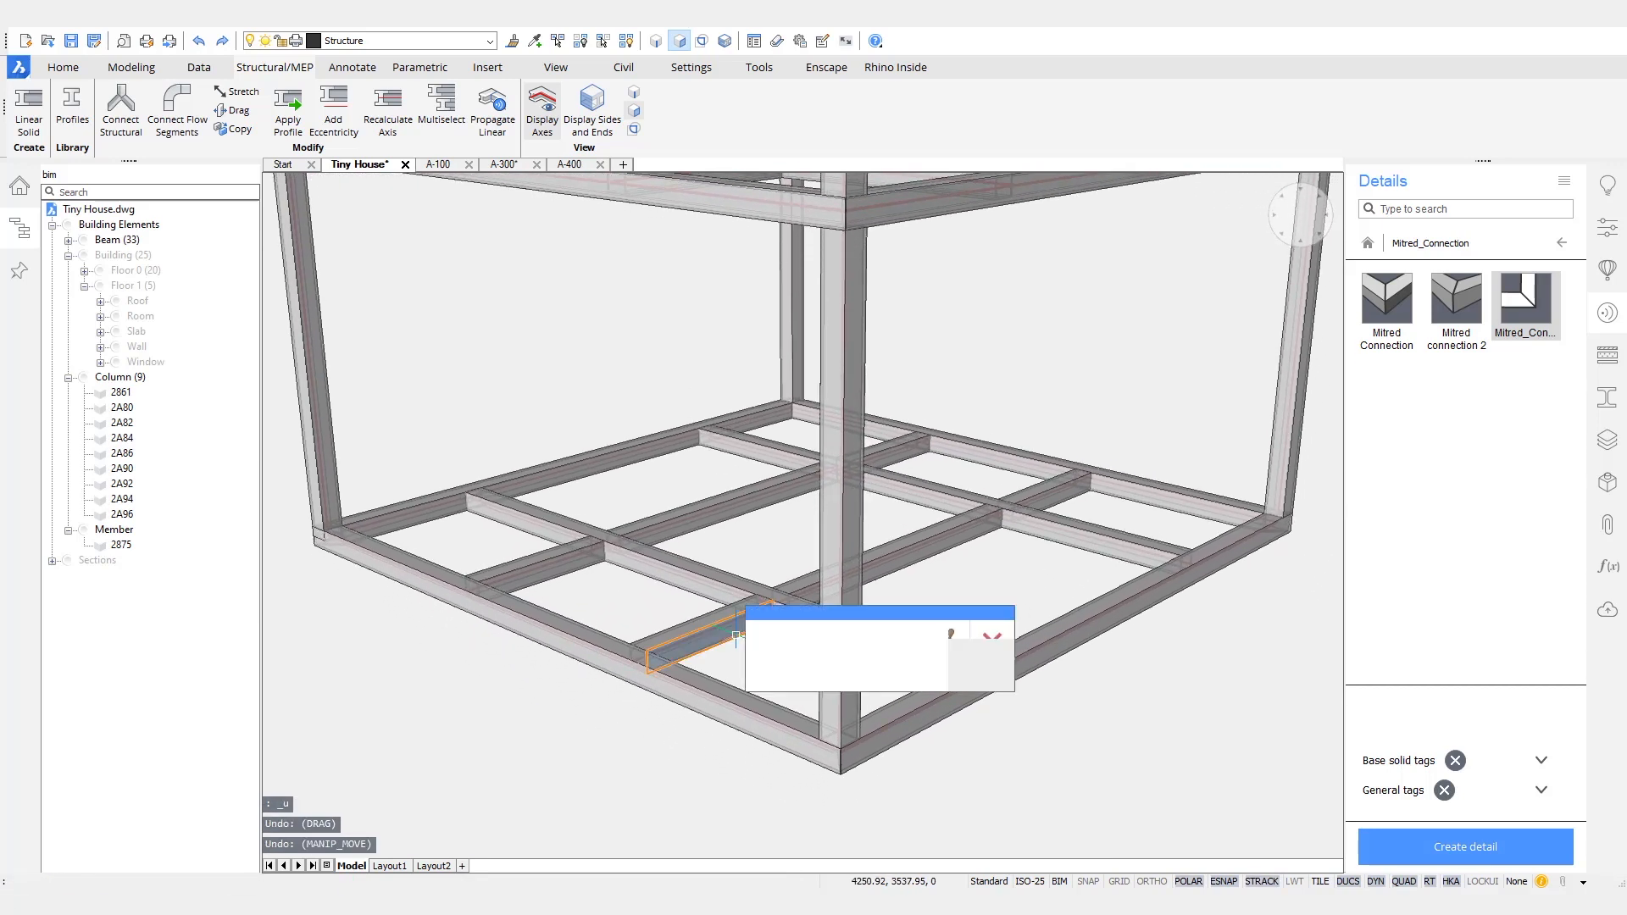
{"action": "left_click", "coordinate": [768, 644]}
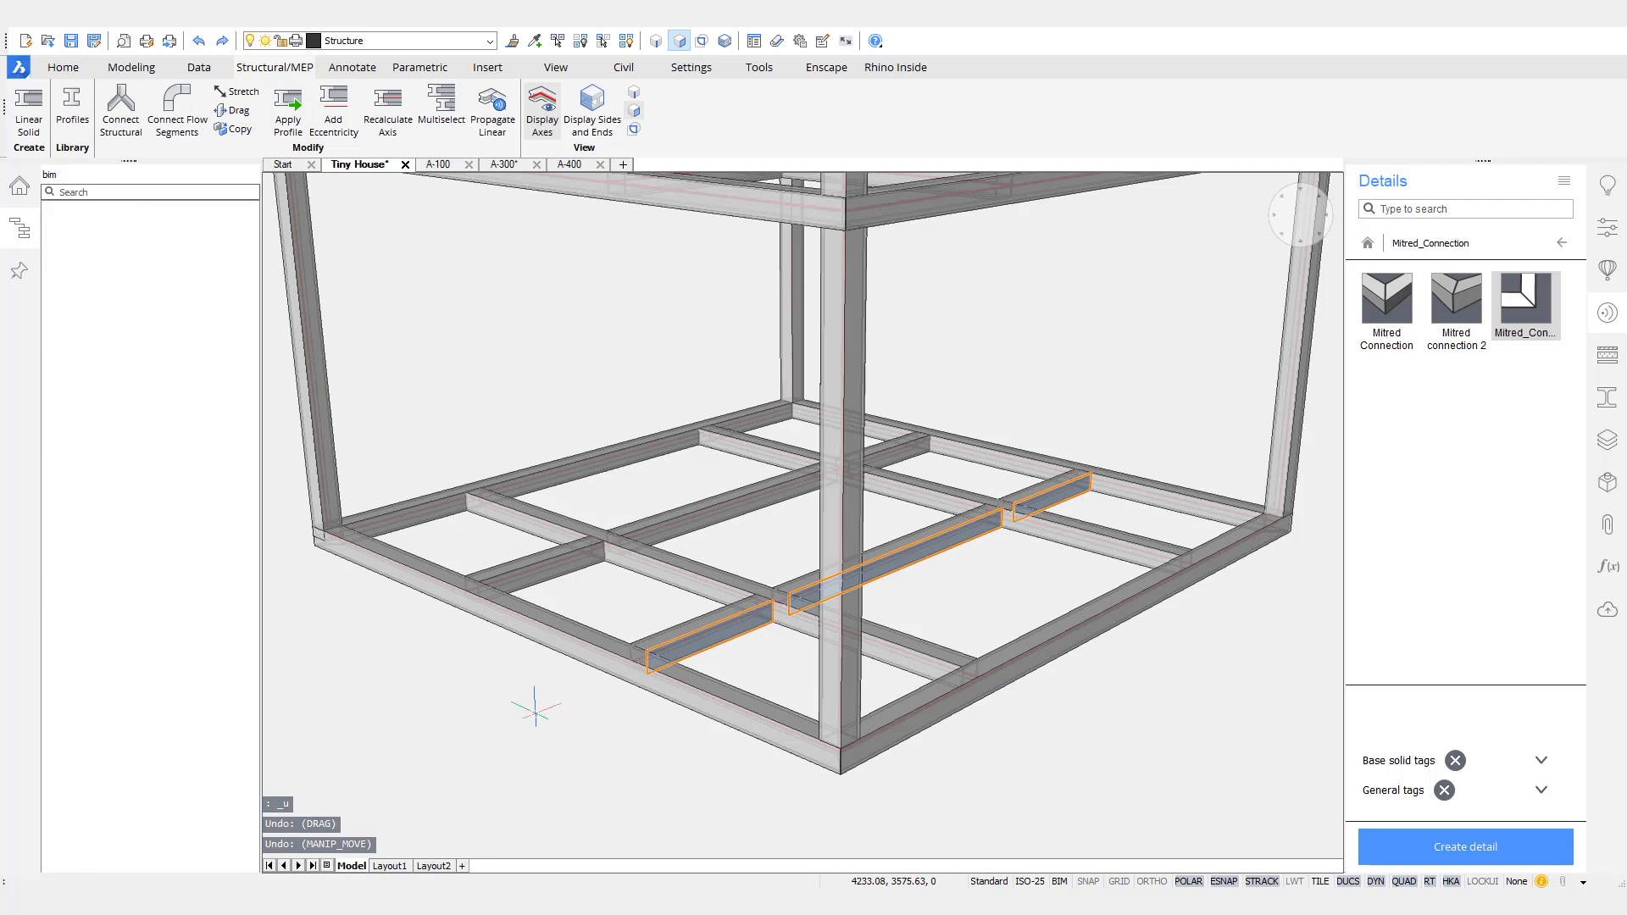
{"action": "key", "text": "Escape"}
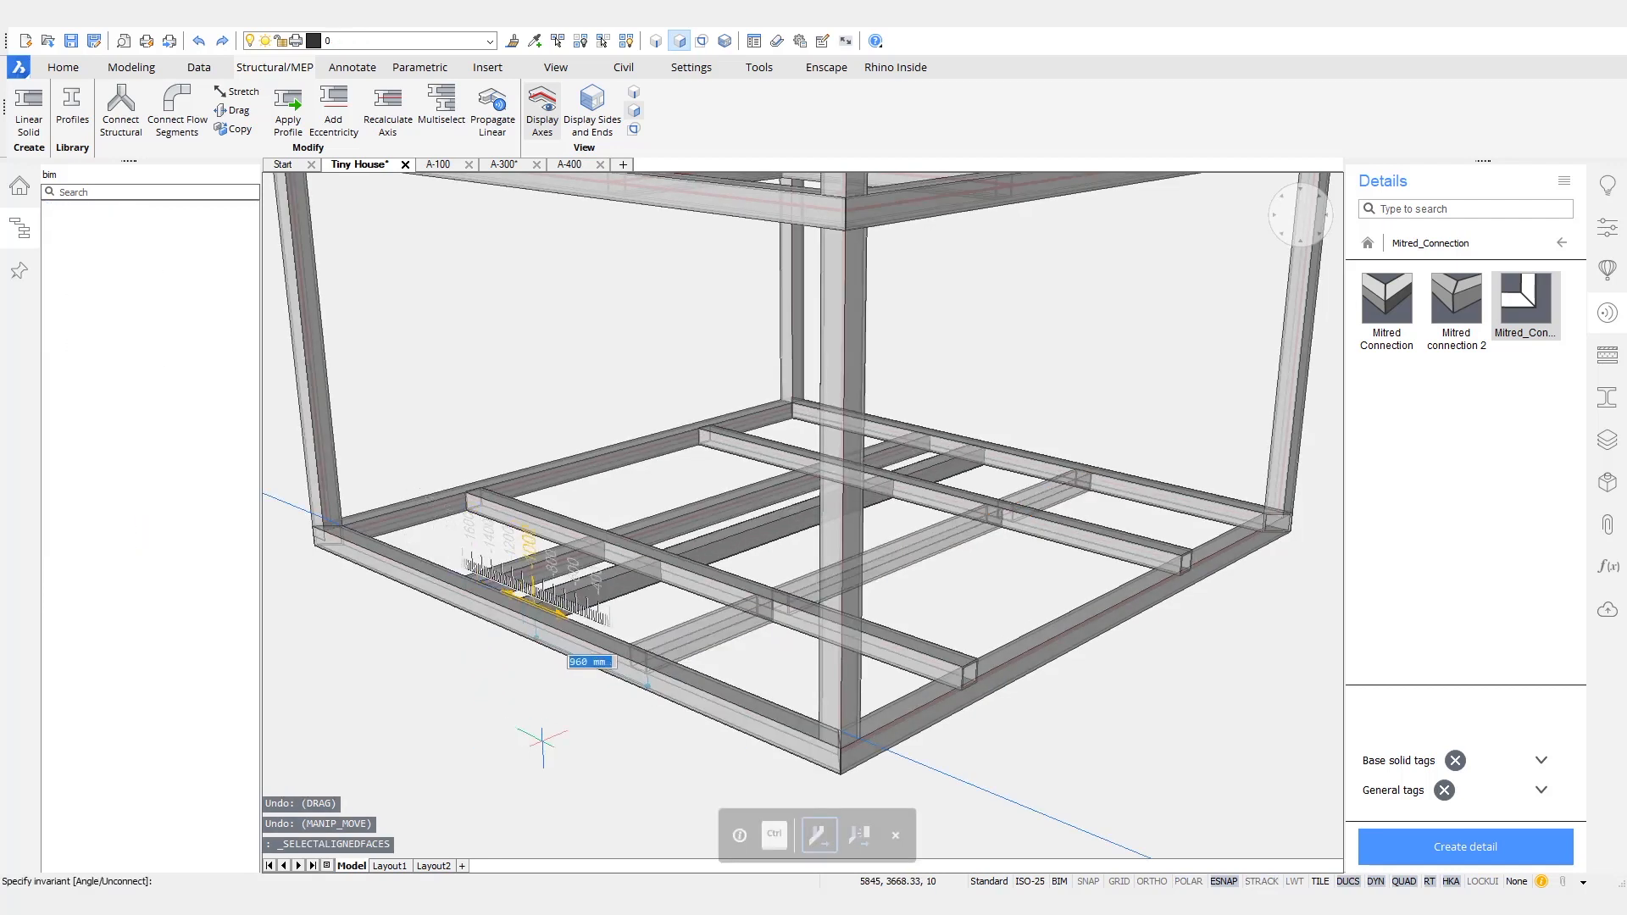
{"action": "type", "text": "40"}
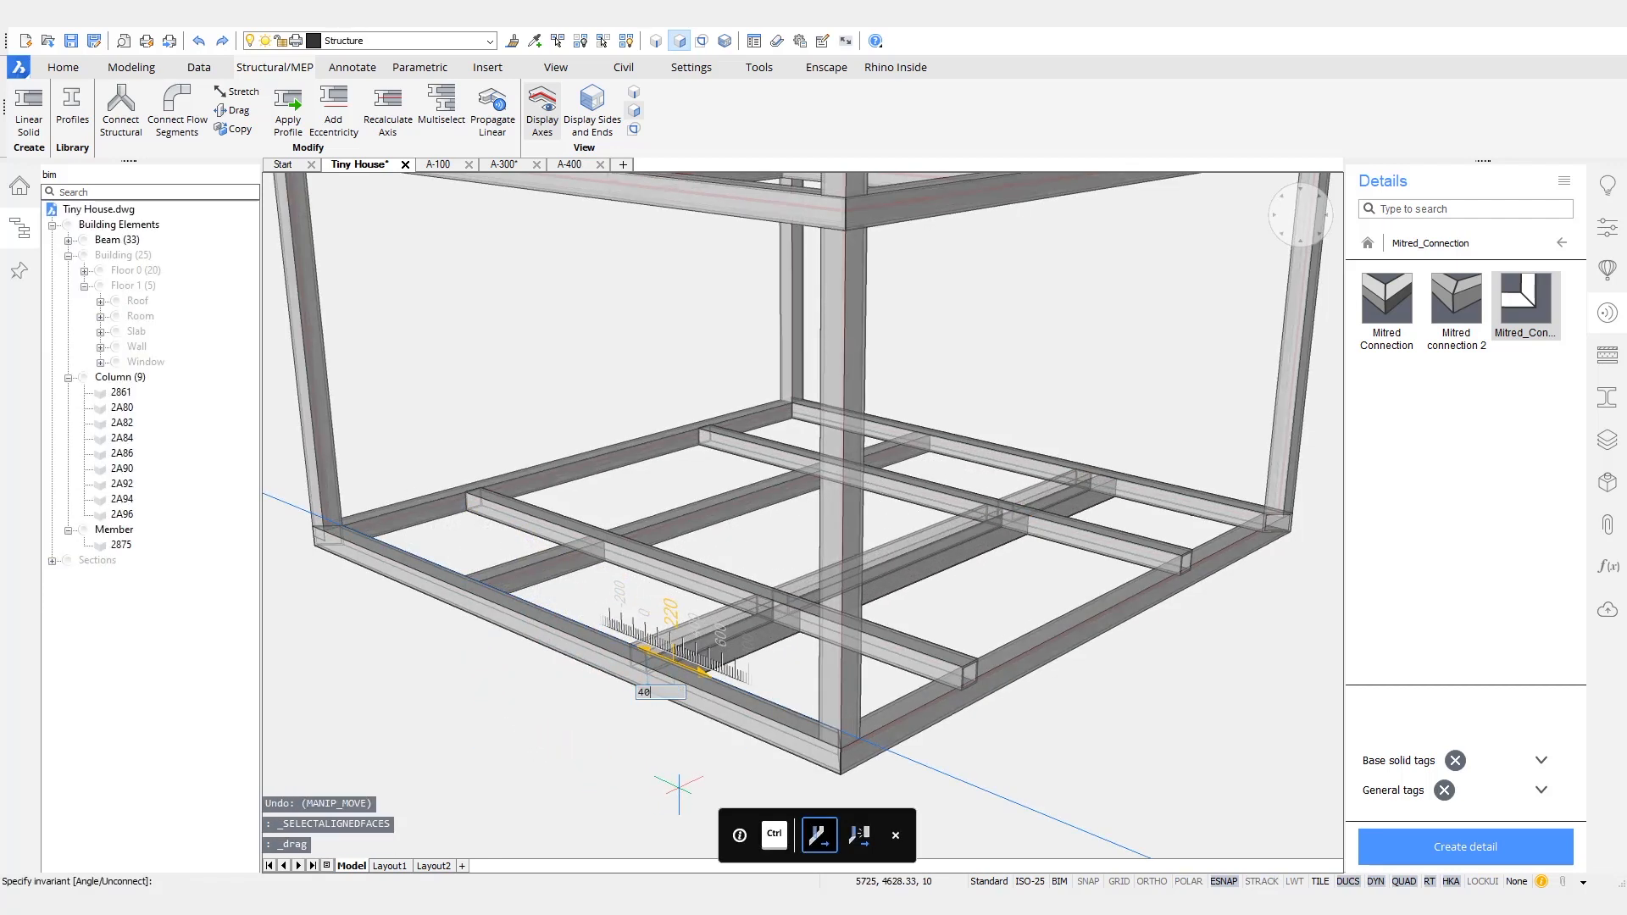
{"action": "key", "text": "Return"}
- Try to drag the aligned side faces of the segmented beam running the other way across the base frame by 40 mm
{"action": "middle_click_drag", "start_coordinate": [679, 788], "coordinate": [689, 554], "text": "shift"}
{"action": "scroll", "coordinate": [683, 538], "scroll_direction": "up", "scroll_amount": 1}
{"action": "mouse_move", "coordinate": [681, 541]}
{"action": "left_click", "coordinate": [749, 566]}
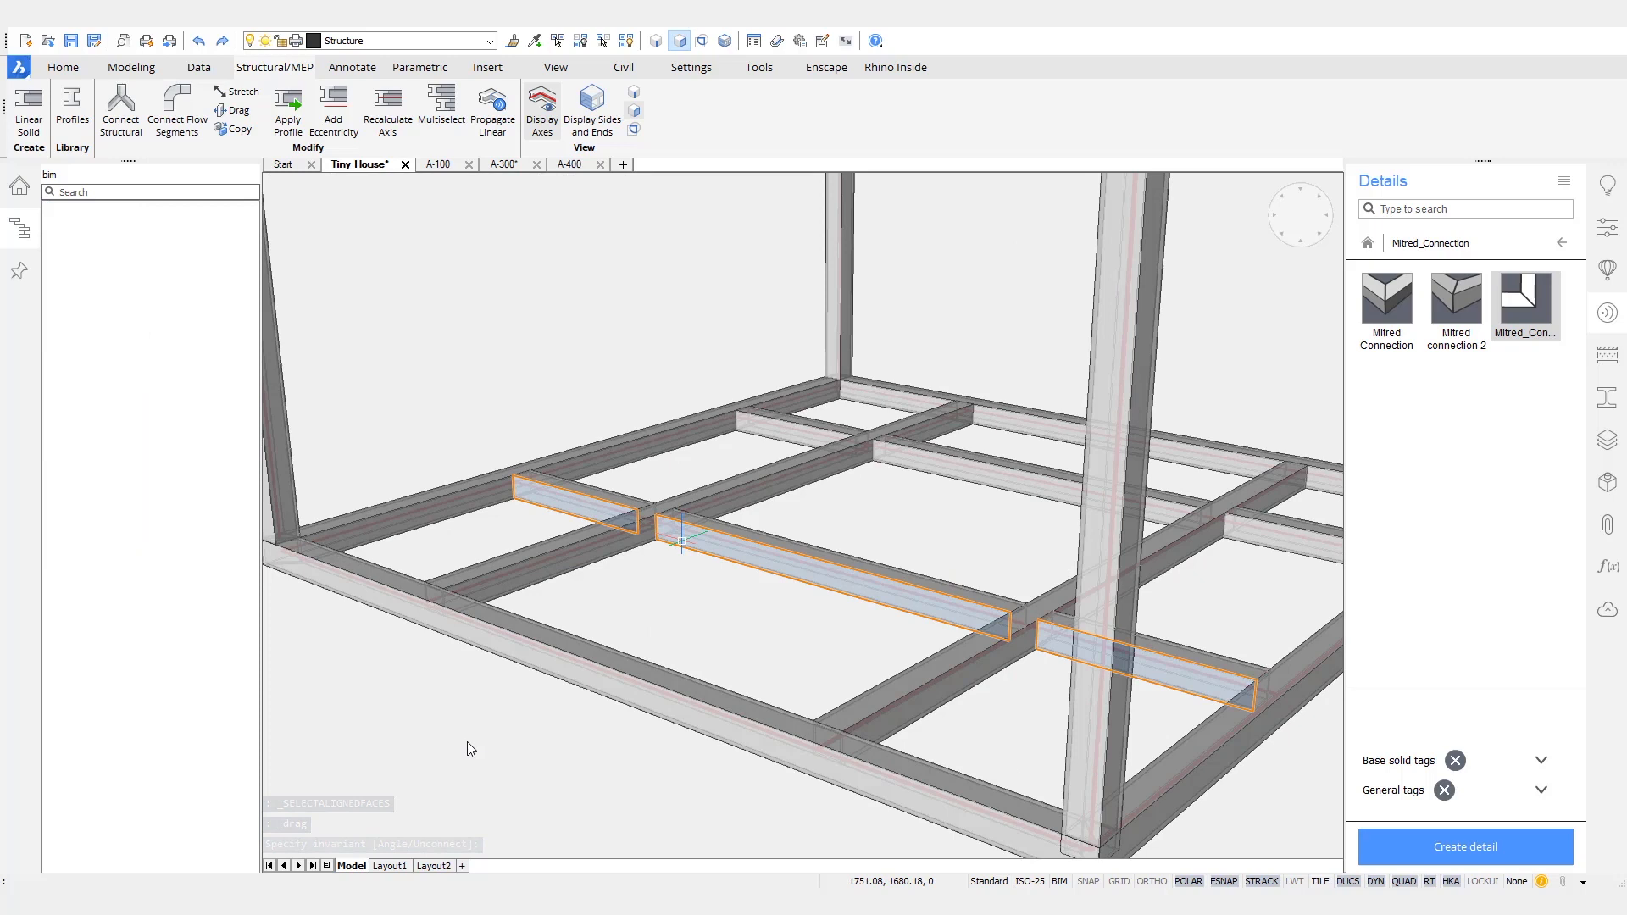
{"action": "scroll", "coordinate": [468, 729], "scroll_direction": "down", "scroll_amount": 2}
{"action": "left_click", "coordinate": [488, 710]}
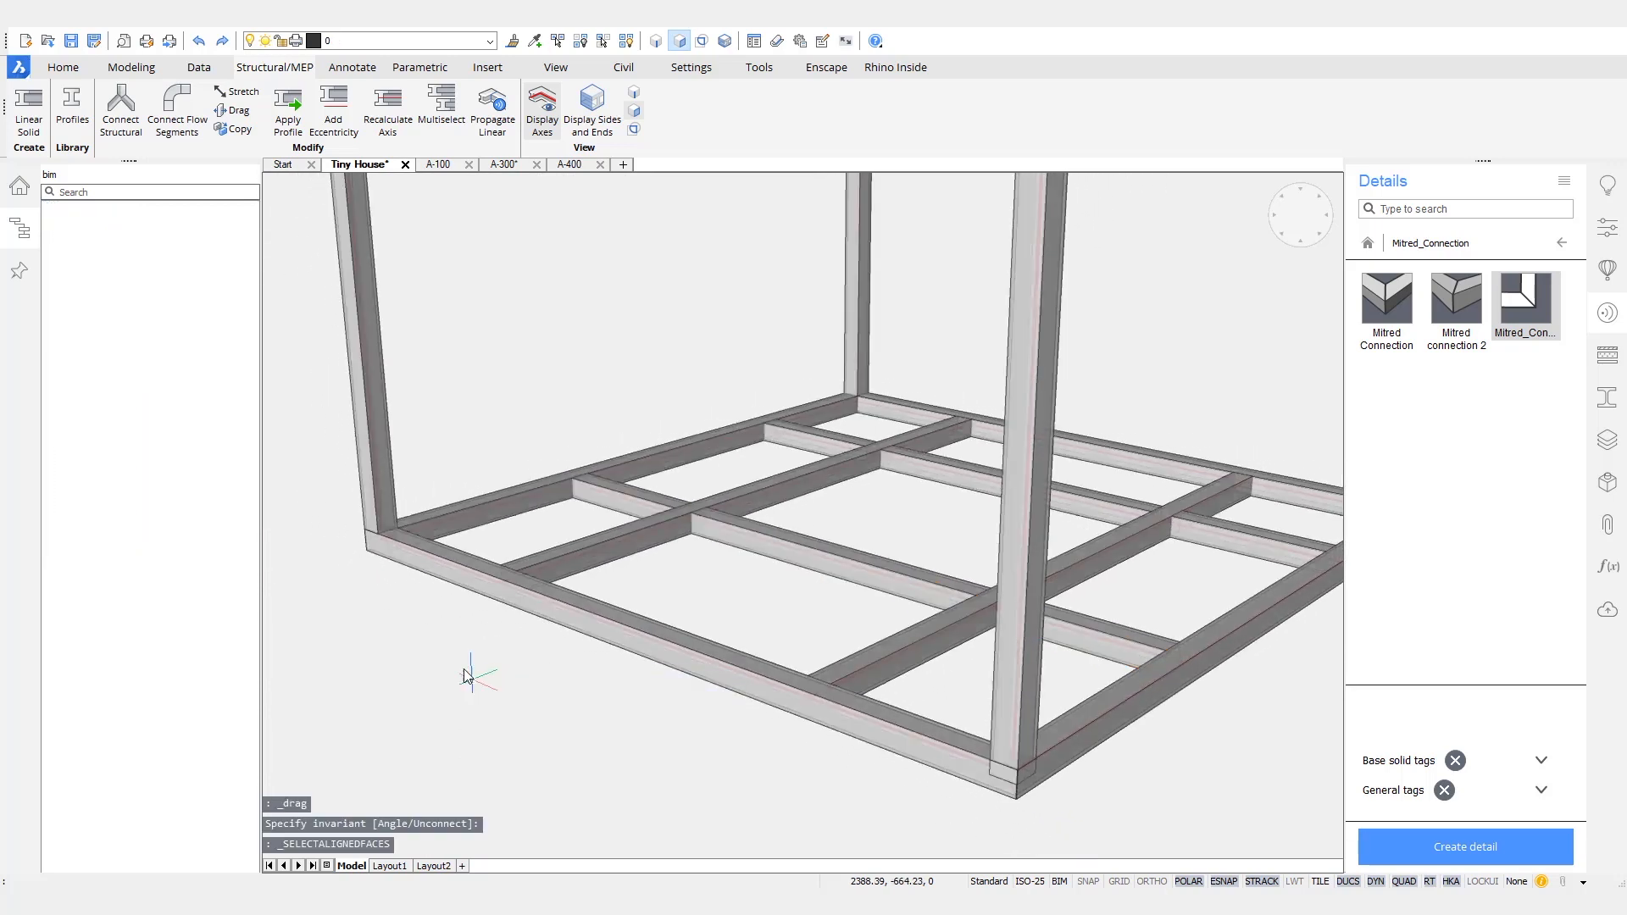
{"action": "type", "text": "40"}
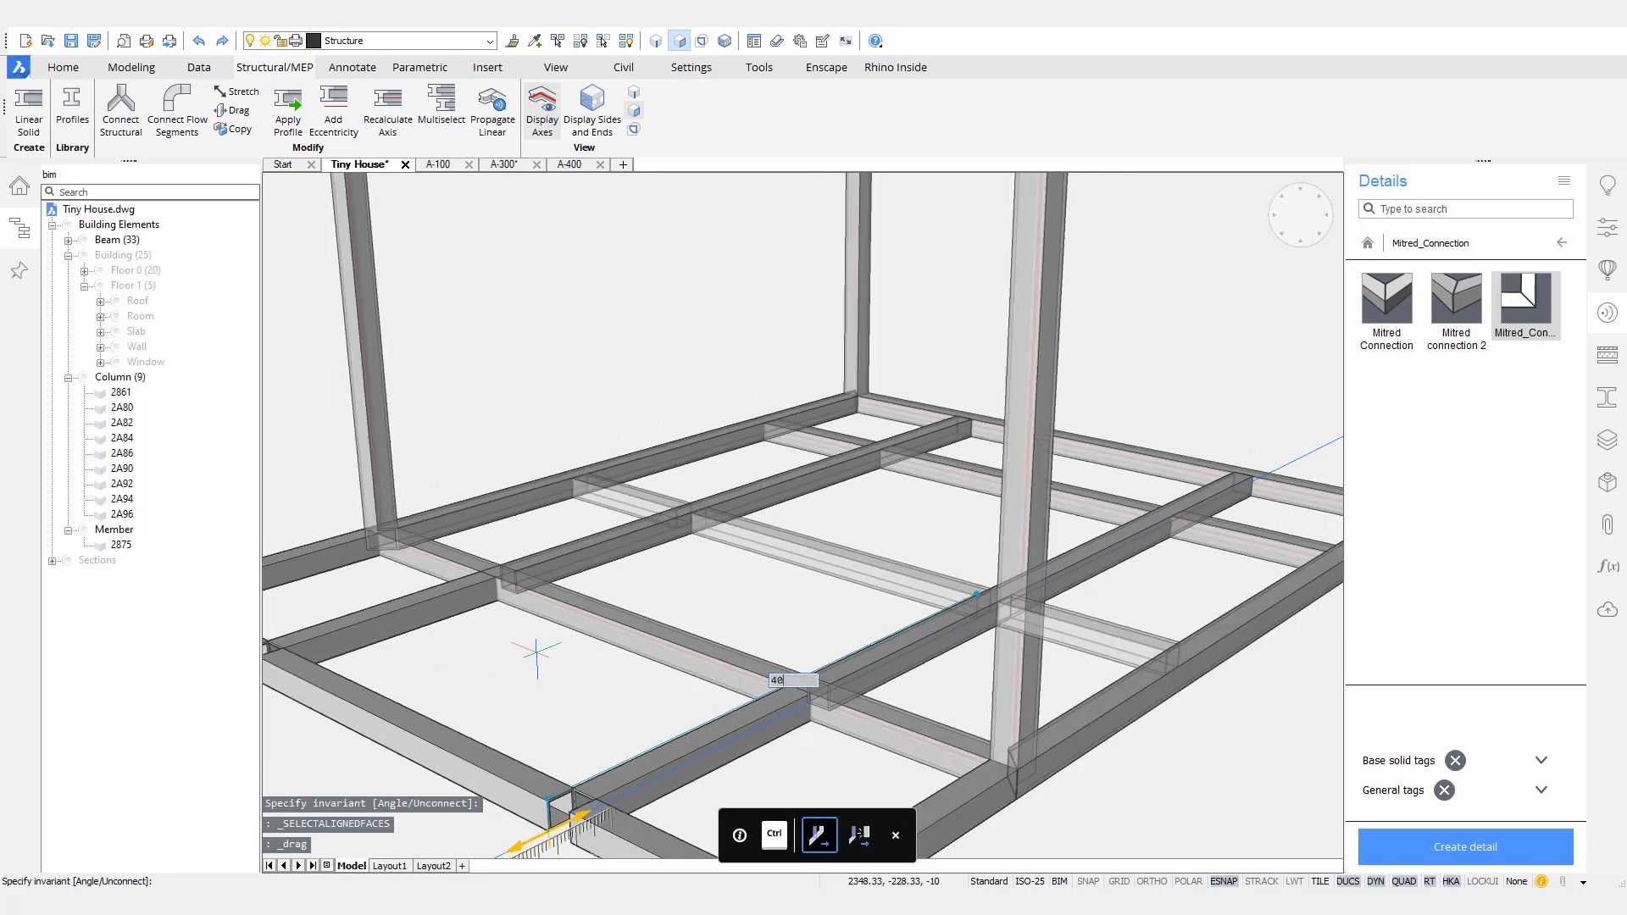
{"action": "key", "text": "Escape"}
{"action": "scroll", "coordinate": [800, 719], "scroll_direction": "down", "scroll_amount": 10}
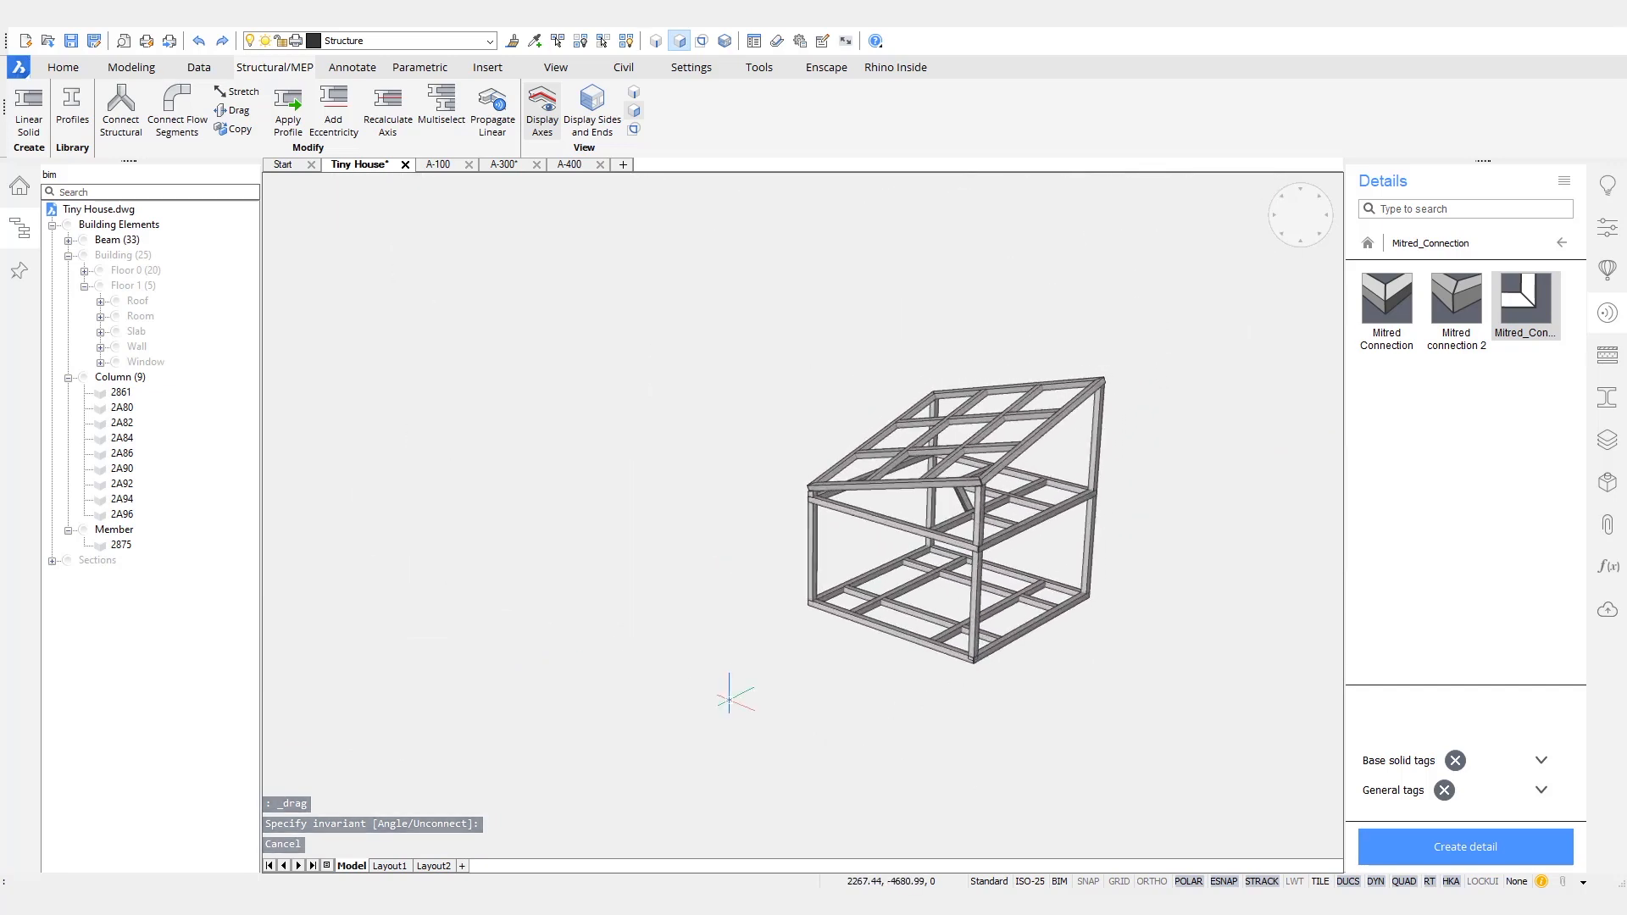
{"action": "scroll", "coordinate": [820, 776], "scroll_direction": "up", "scroll_amount": 6}
{"action": "scroll", "coordinate": [820, 775], "scroll_direction": "up", "scroll_amount": 3}
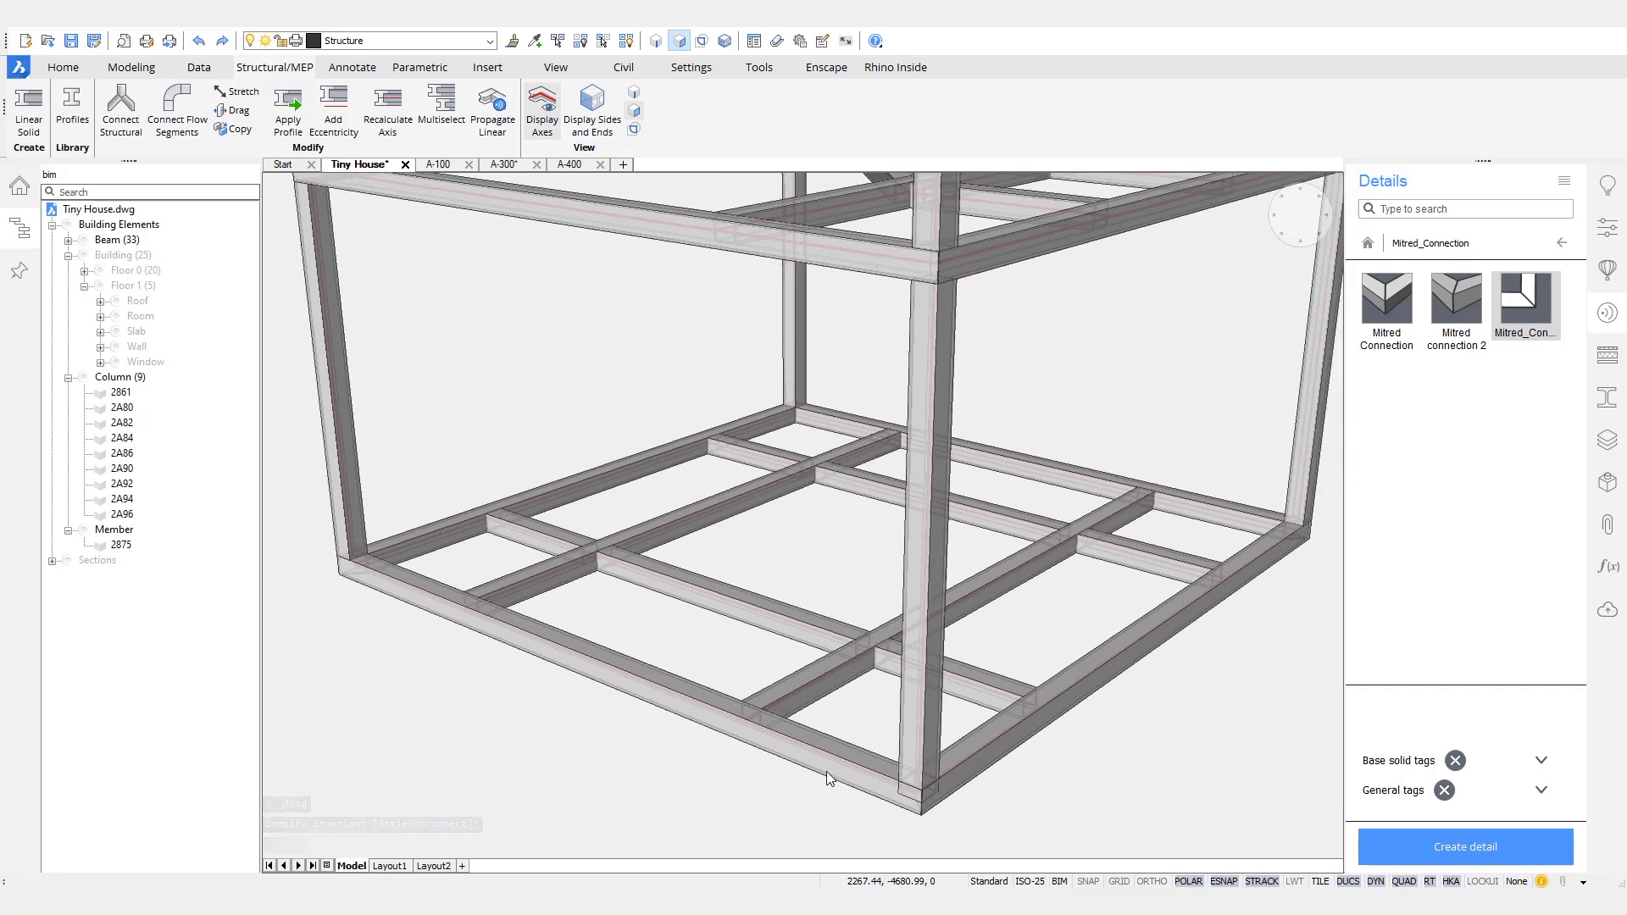
- Leave the details library and search the structural steel profiles for chs among the circular hollow sections
{"action": "left_click", "coordinate": [1562, 244]}
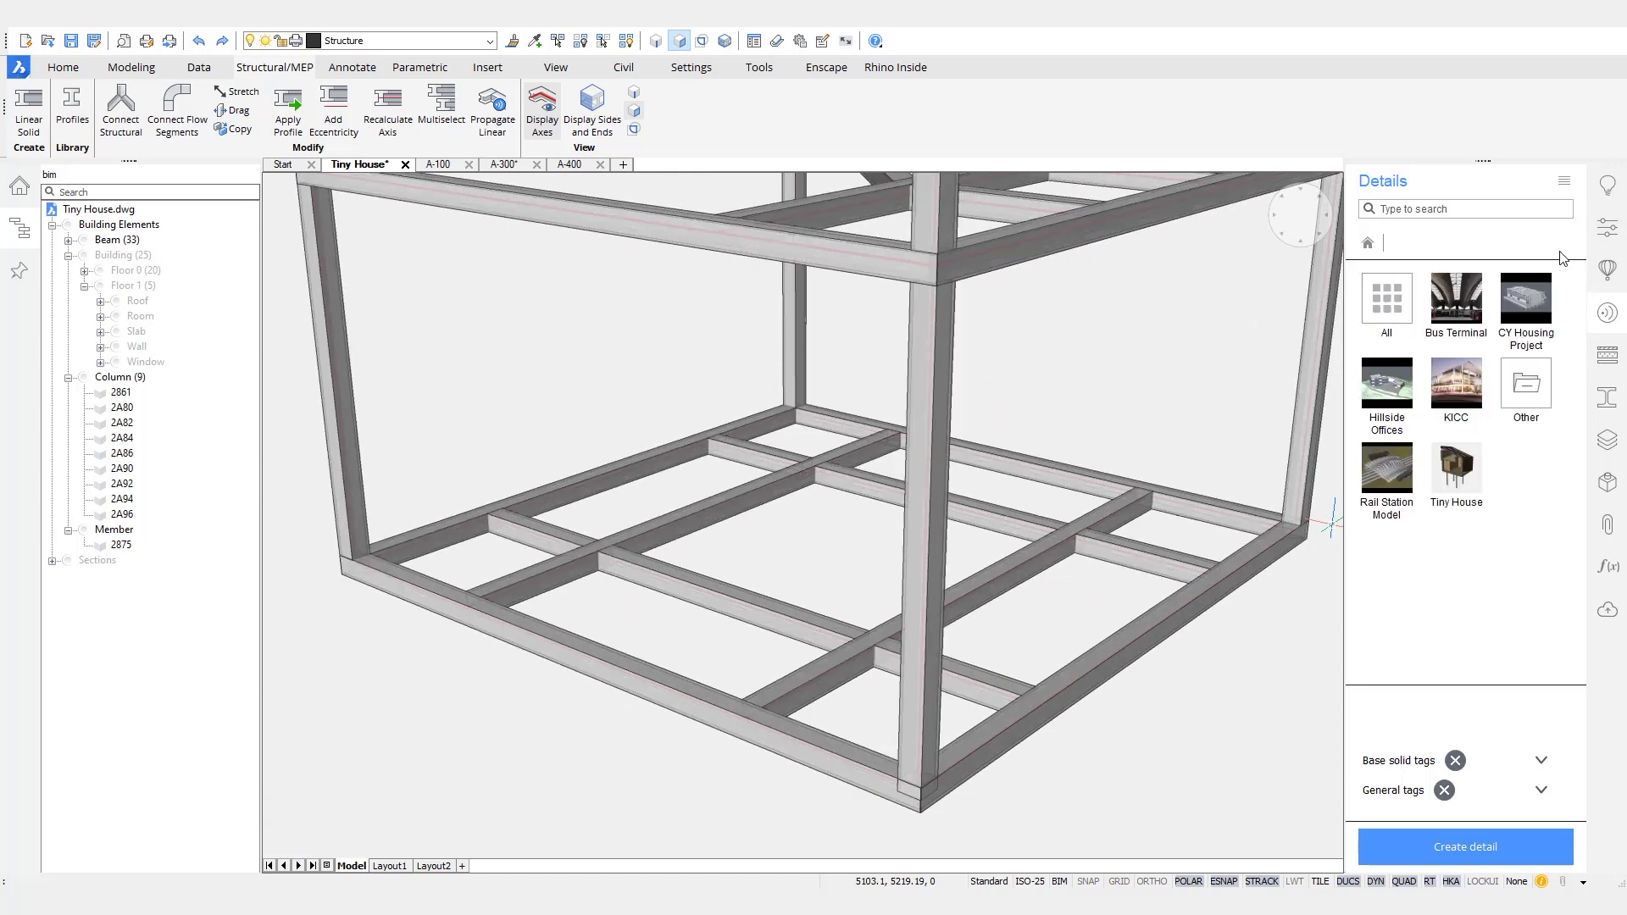
{"action": "left_click", "coordinate": [1608, 398]}
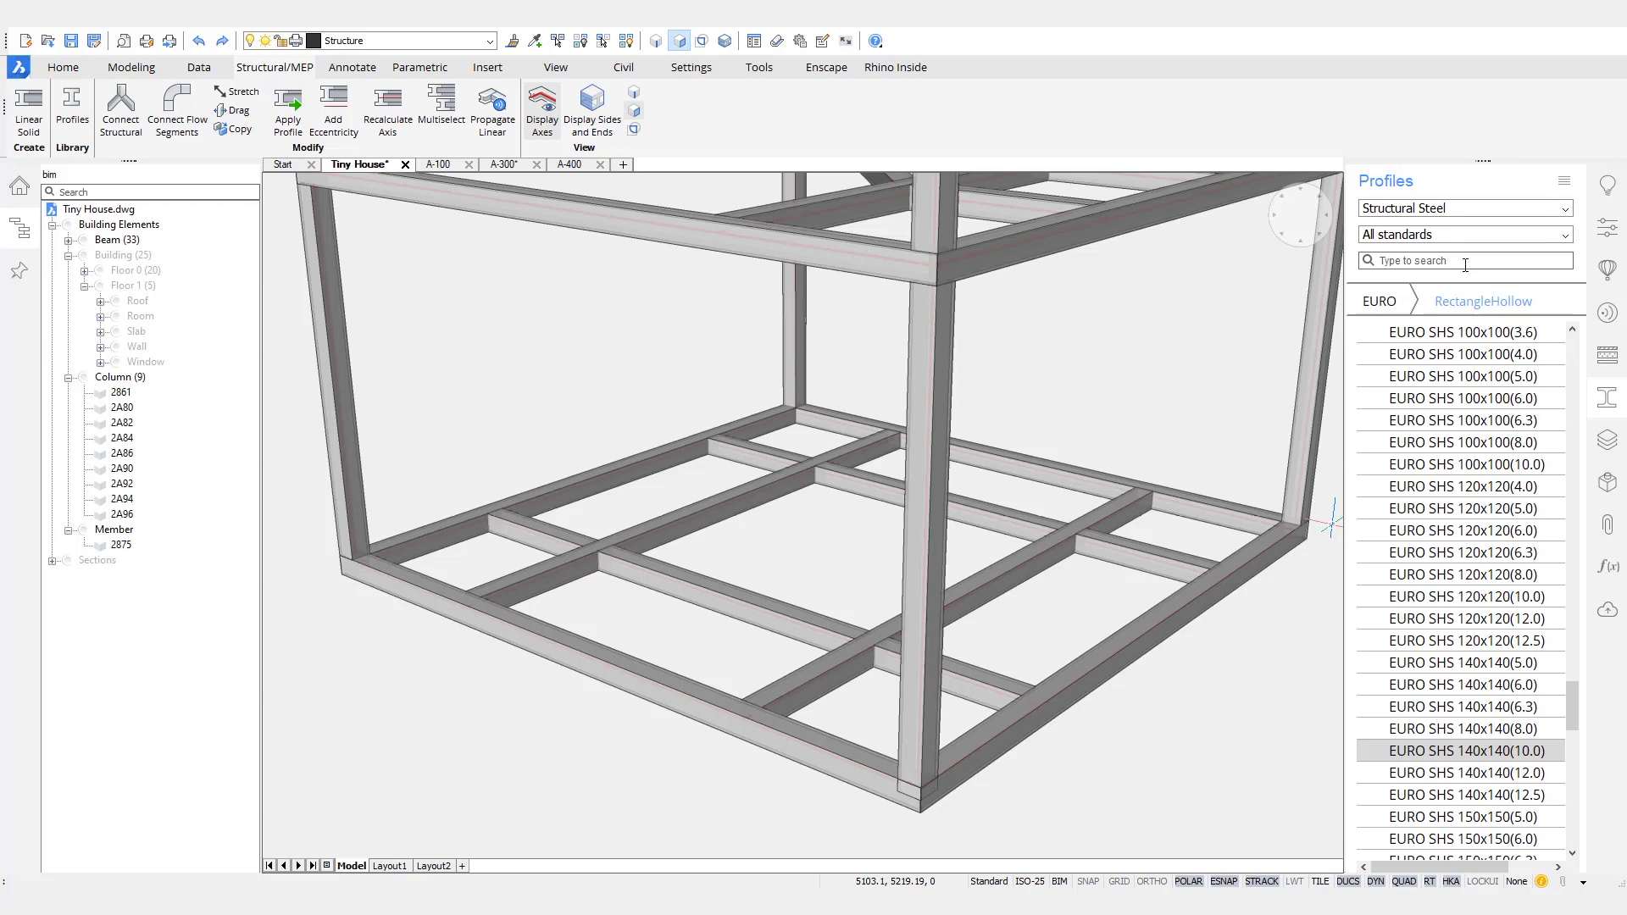
{"action": "left_click", "coordinate": [1391, 301]}
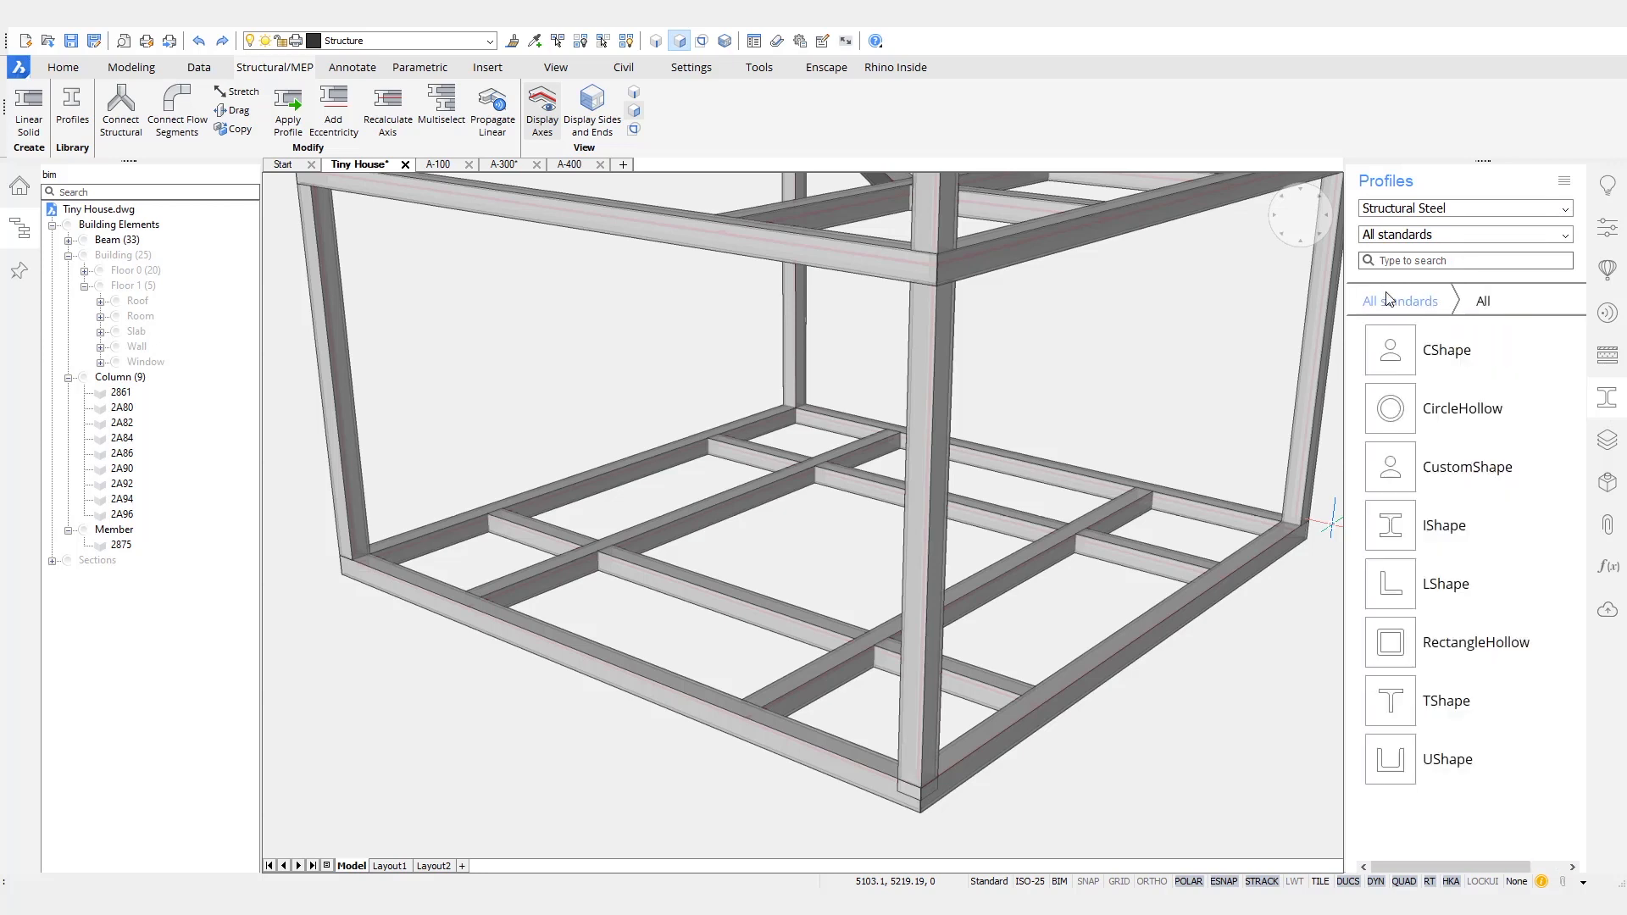
{"action": "left_click", "coordinate": [1442, 422]}
{"action": "left_click", "coordinate": [1463, 260]}
{"action": "type", "text": "chs"}
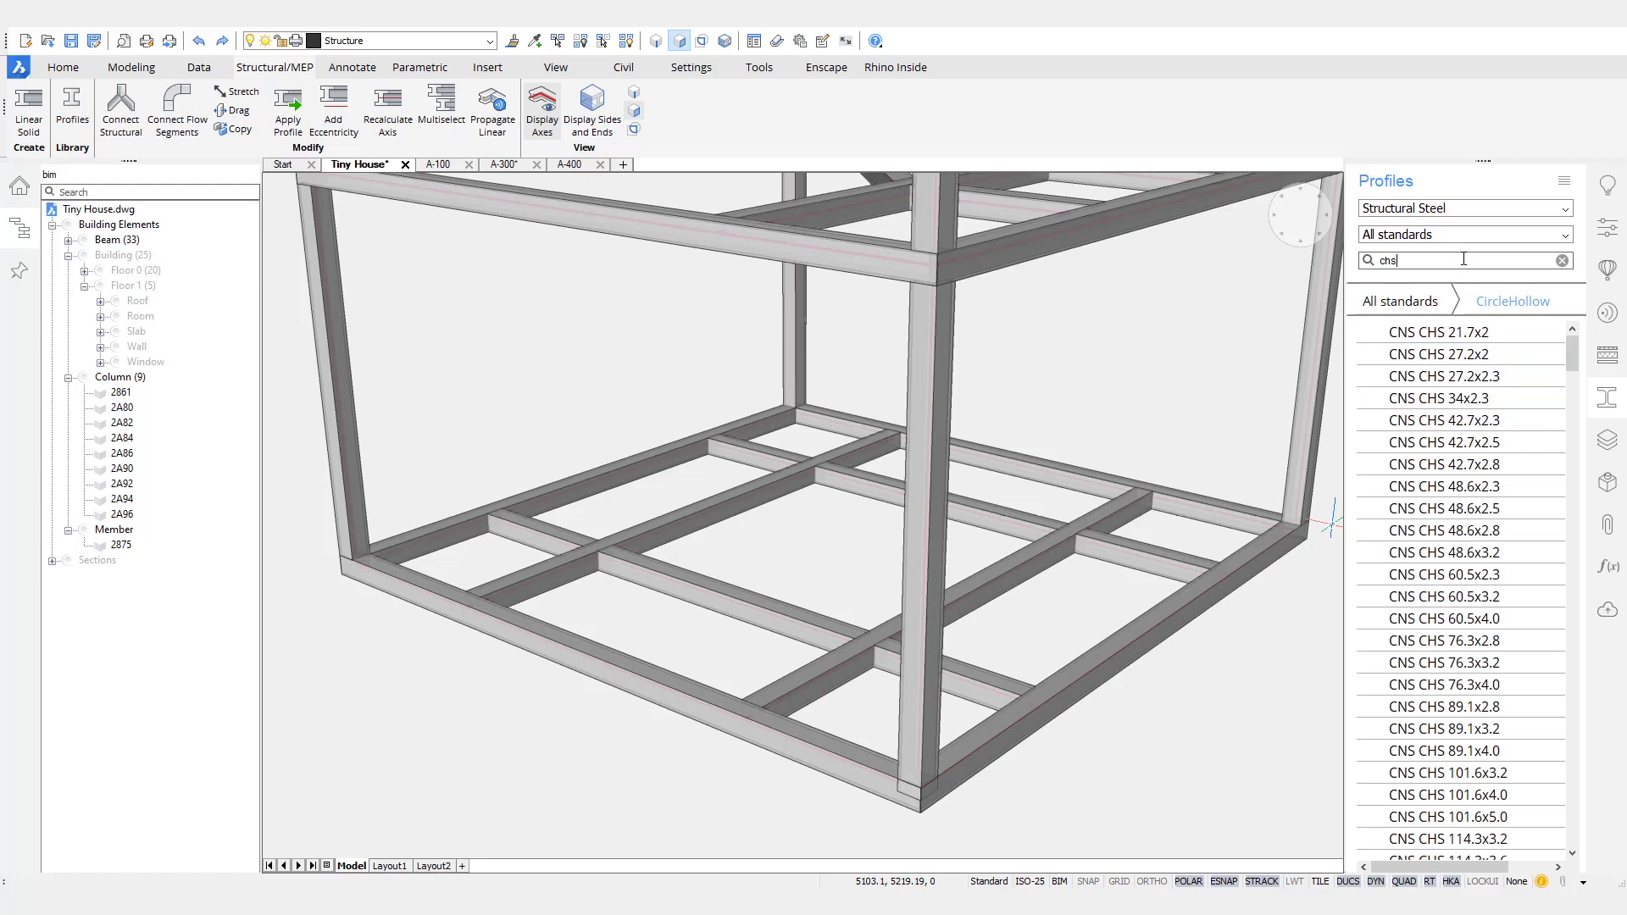
{"action": "key", "text": "BackSpace"}
{"action": "type", "text": "16"}
{"action": "key", "text": "BackSpace"}
{"action": "left_click_drag", "start_coordinate": [1572, 344], "coordinate": [1564, 379]}
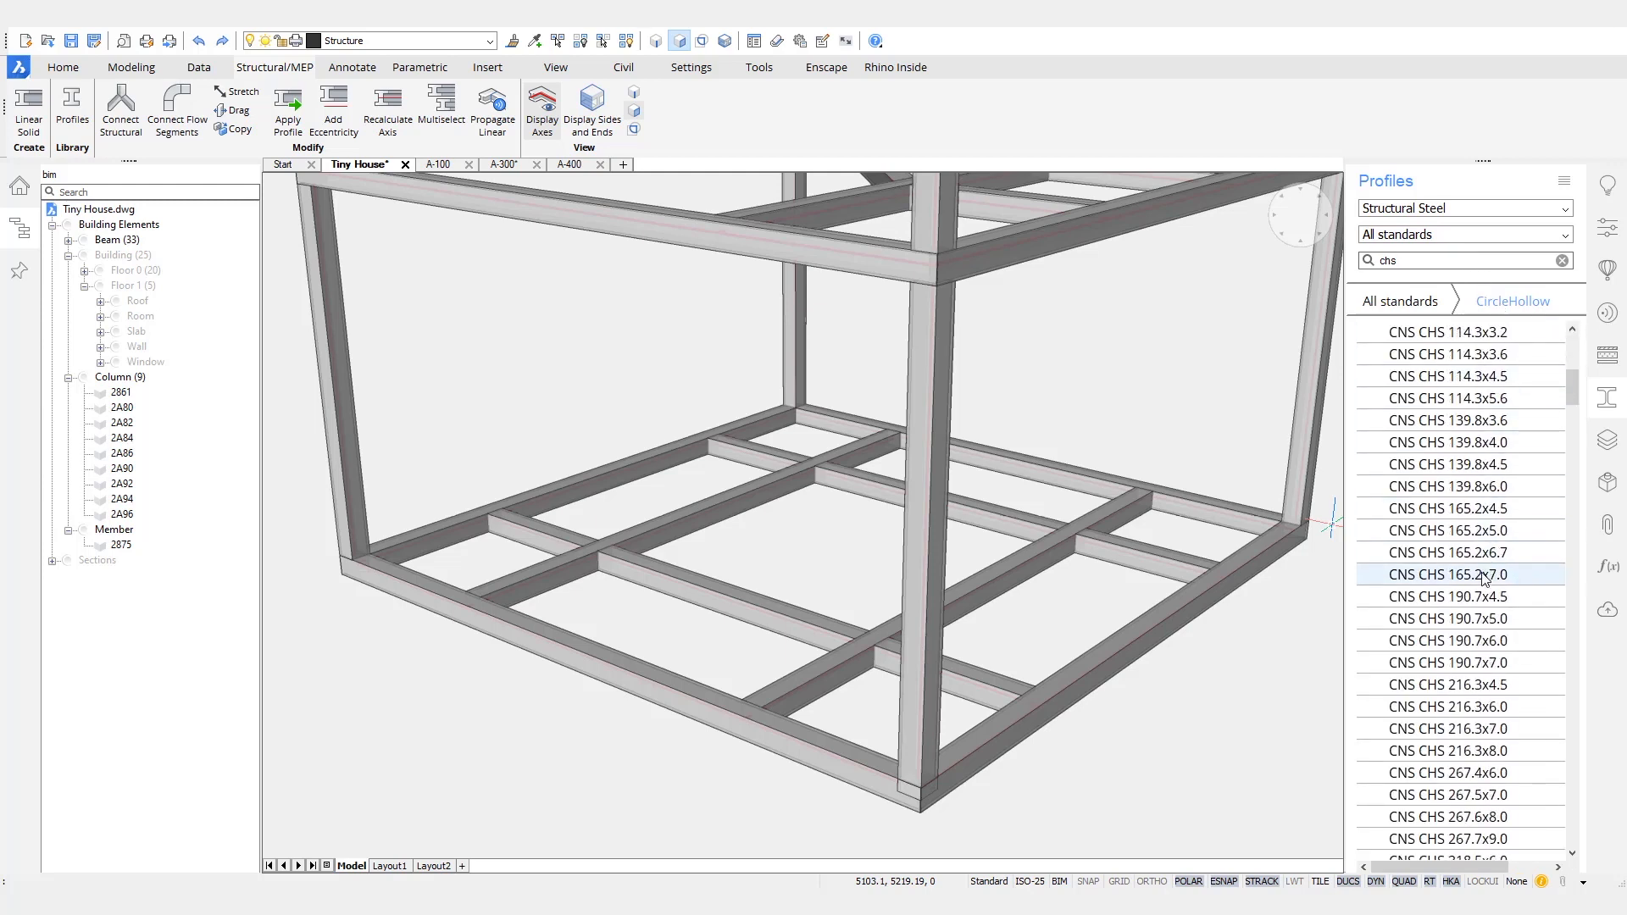
- Filter the profiles to the EURO standard and choose EURO CHS 168,3x10 for a new linear solid
{"action": "left_click", "coordinate": [1565, 240]}
{"action": "left_click", "coordinate": [1451, 266]}
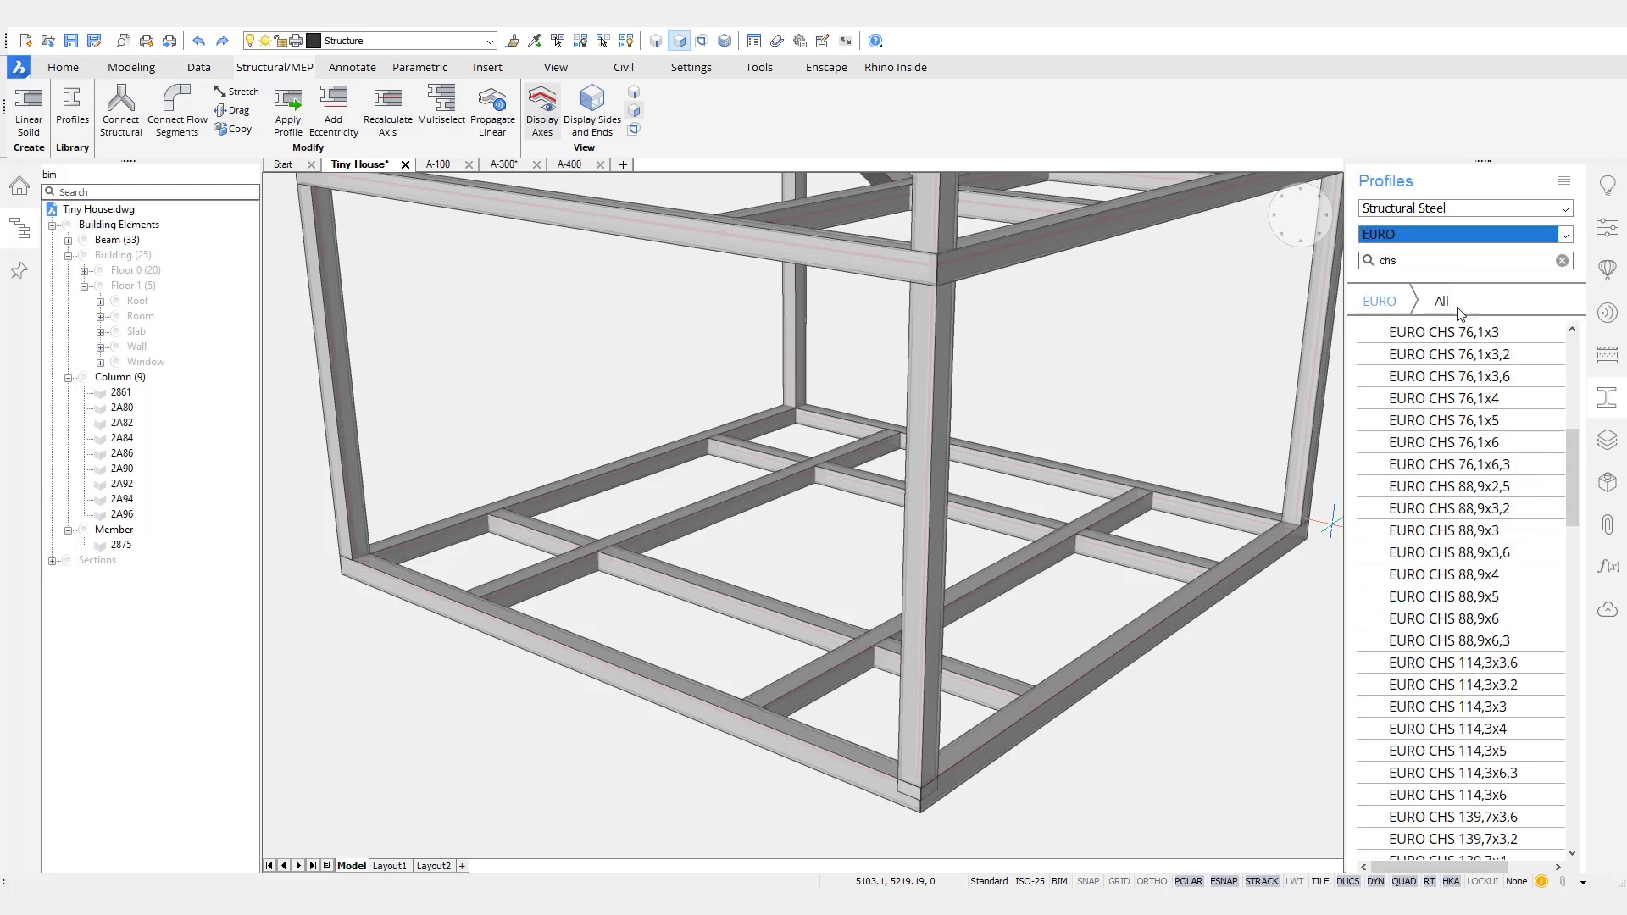
{"action": "left_click_drag", "start_coordinate": [1571, 464], "coordinate": [1577, 557]}
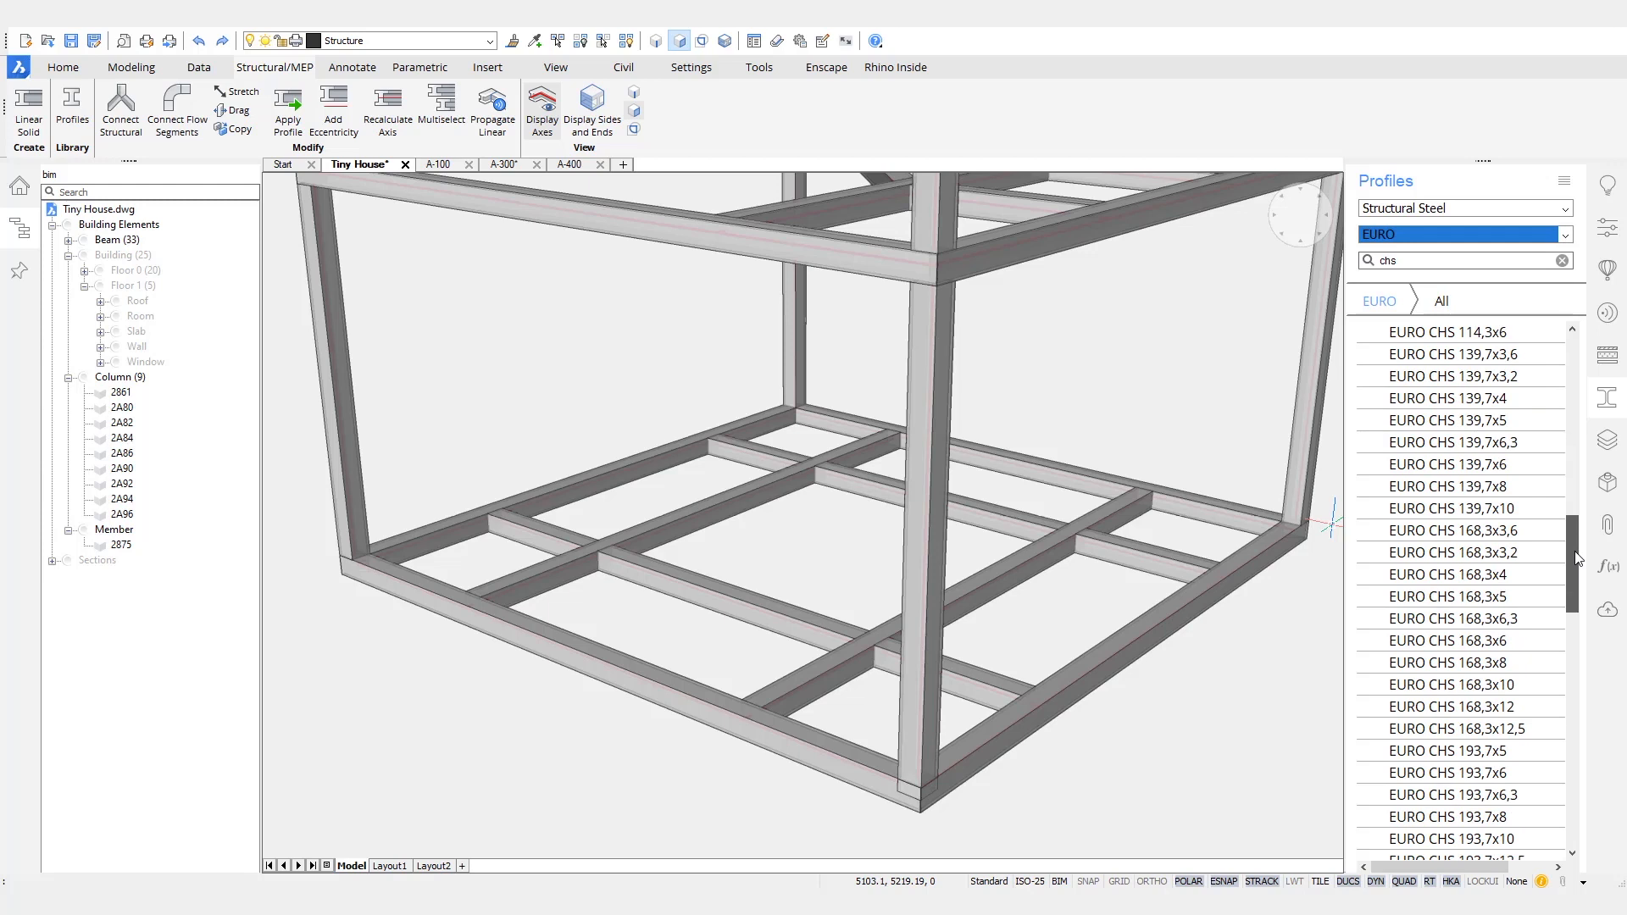
{"action": "left_click", "coordinate": [1502, 688]}
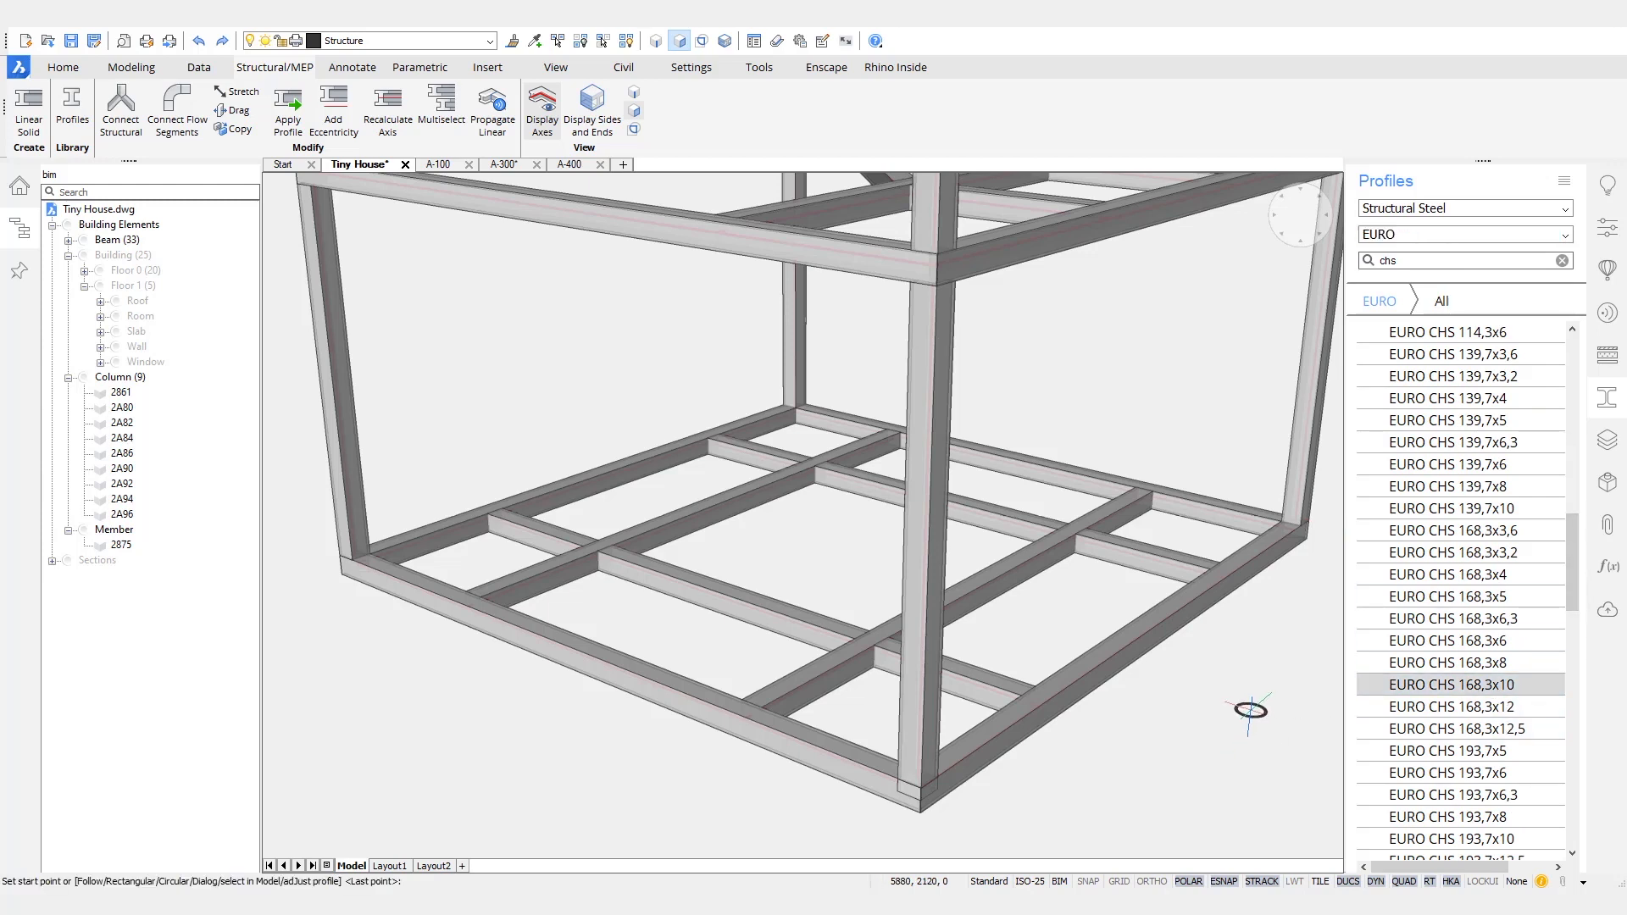
- Draw a round column about 246 cm long straight down from a beam crossing in the base frame
{"action": "scroll", "coordinate": [1227, 731], "scroll_direction": "up", "scroll_amount": 5}
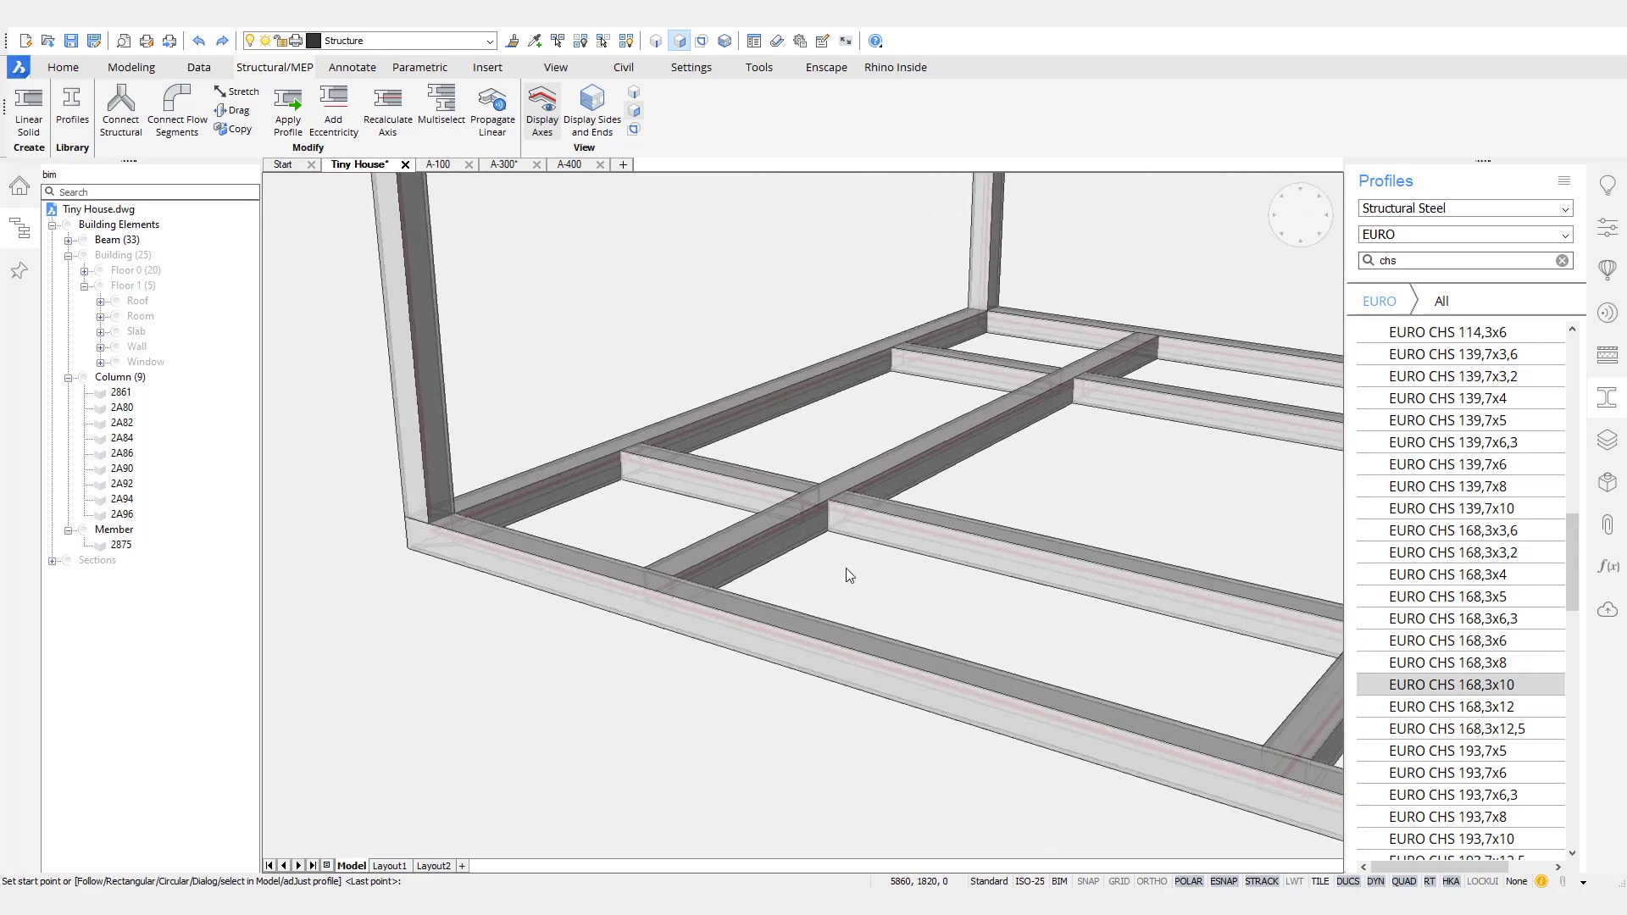
{"action": "mouse_move", "coordinate": [850, 500]}
{"action": "middle_mouse_down", "text": "shift"}
{"action": "mouse_move", "coordinate": [863, 580]}
{"action": "mouse_move", "coordinate": [839, 572]}
{"action": "mouse_move", "coordinate": [685, 638]}
{"action": "mouse_move", "coordinate": [655, 730]}
{"action": "mouse_move", "coordinate": [644, 585]}
{"action": "mouse_move", "coordinate": [624, 560]}
{"action": "mouse_move", "coordinate": [753, 576]}
{"action": "middle_mouse_up", "text": "shift"}
{"action": "scroll", "coordinate": [753, 577], "scroll_direction": "up", "scroll_amount": 3}
{"action": "left_click", "coordinate": [716, 608]}
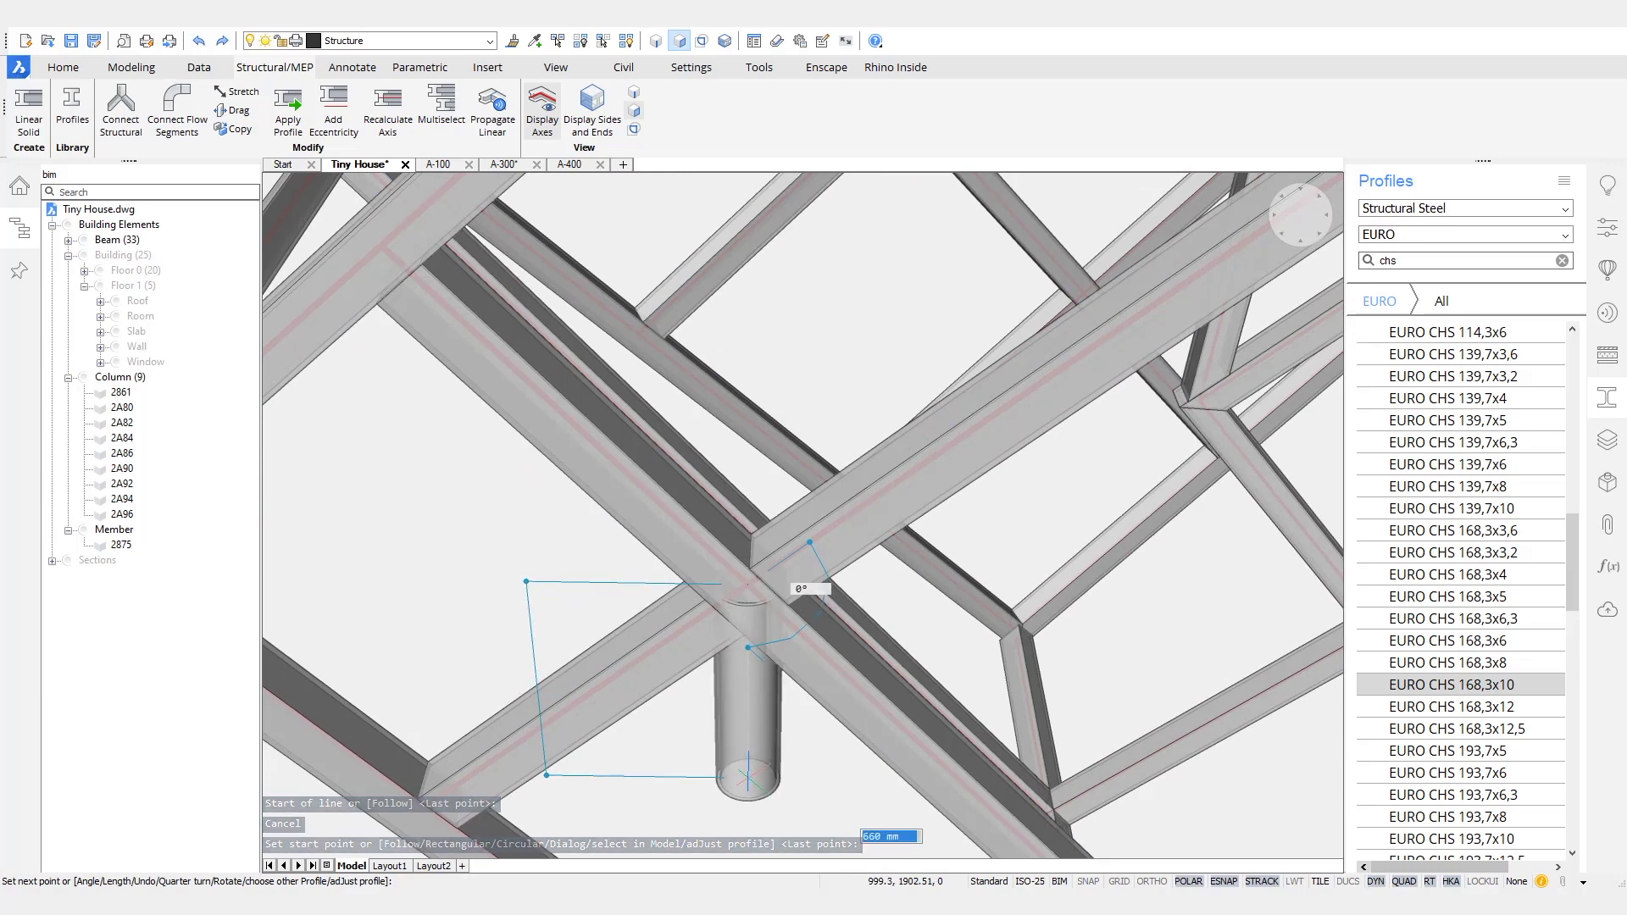
{"action": "scroll", "coordinate": [766, 763], "scroll_direction": "down", "scroll_amount": 3}
{"action": "middle_click_drag", "start_coordinate": [763, 756], "coordinate": [795, 589], "text": "shift"}
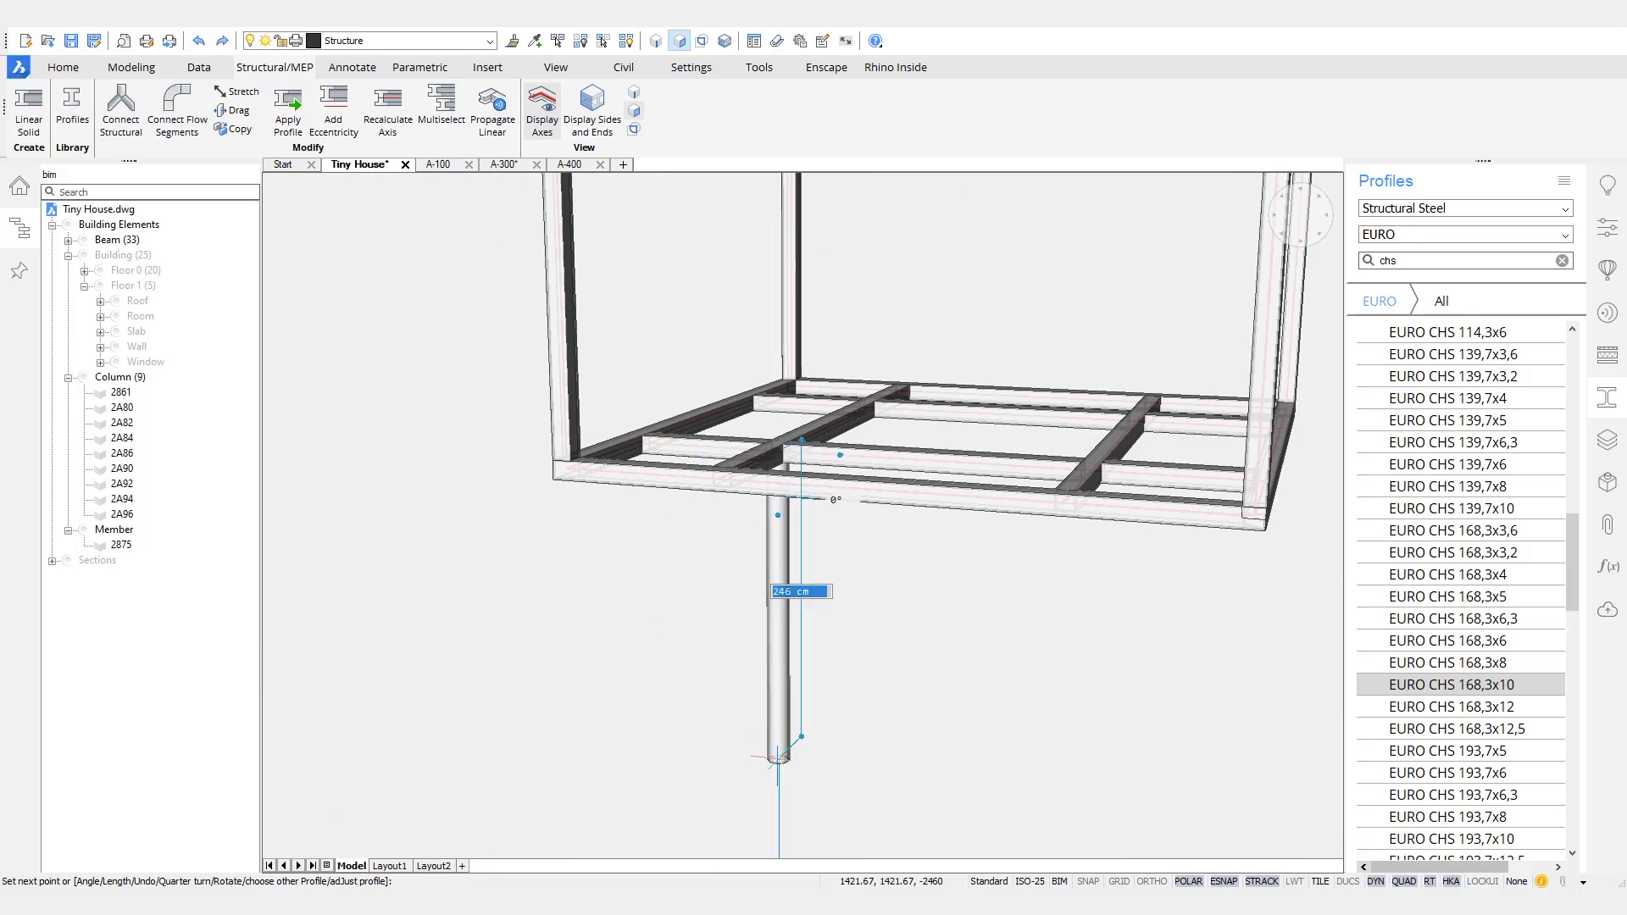
{"action": "key", "text": "Return"}
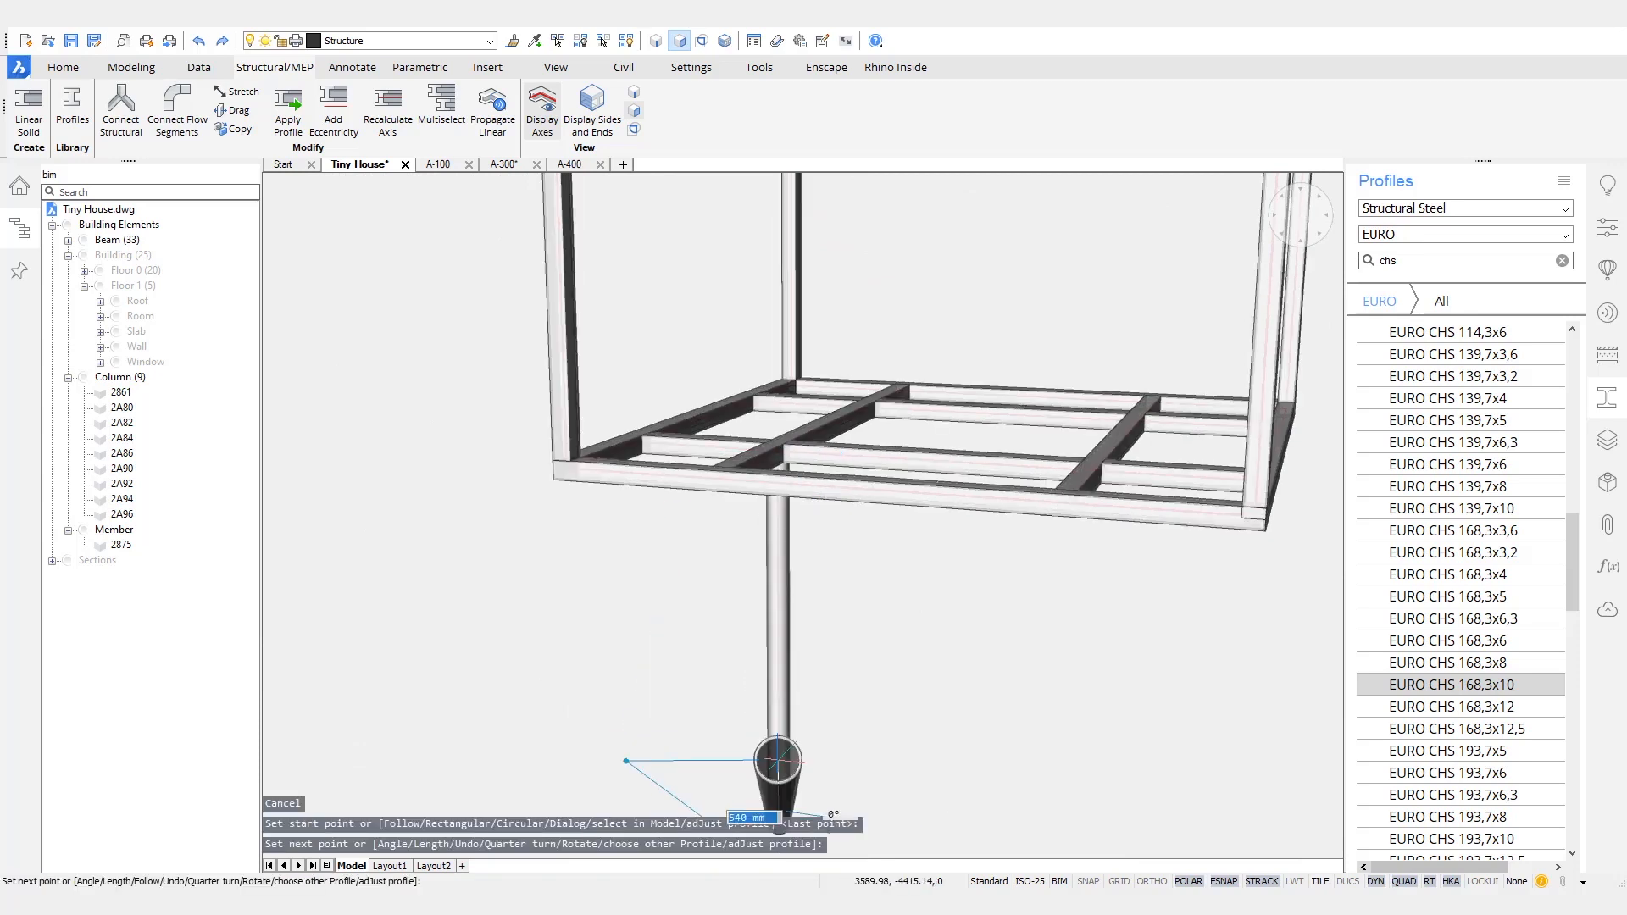
{"action": "key", "text": "Return"}
- Copy the round column from its top centre to the other three beam crossings of the base frame
{"action": "scroll", "coordinate": [775, 568], "scroll_direction": "down", "scroll_amount": 4}
{"action": "middle_click_drag", "start_coordinate": [927, 626], "coordinate": [918, 641], "text": "shift"}
{"action": "scroll", "coordinate": [850, 639], "scroll_direction": "up", "scroll_amount": 5}
{"action": "left_click", "coordinate": [730, 720]}
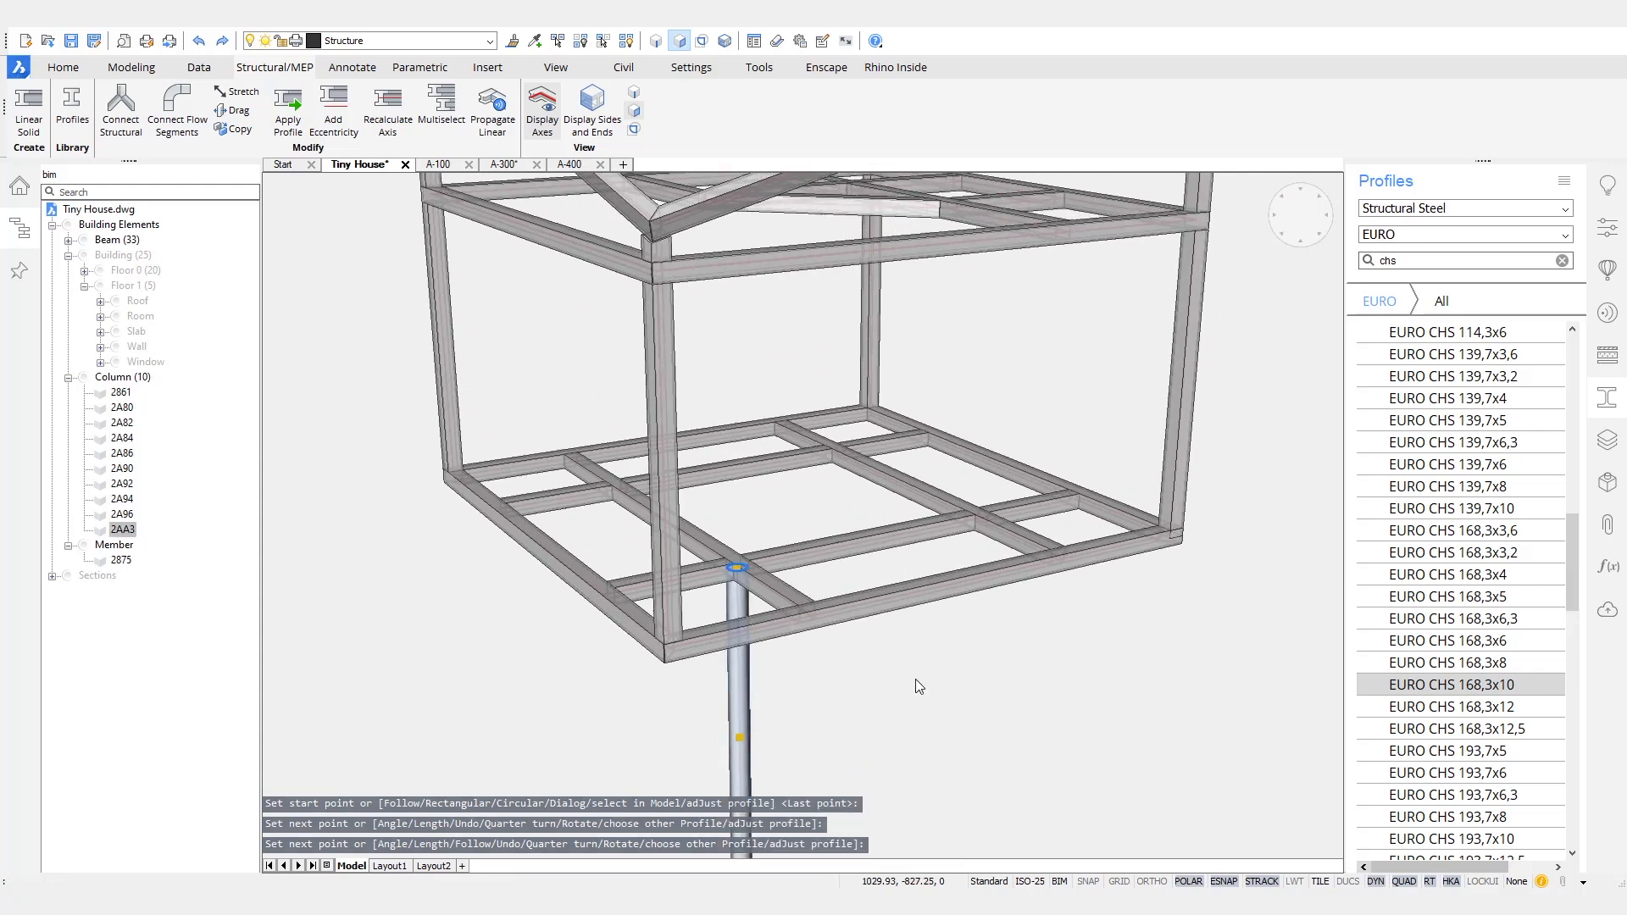
{"action": "scroll", "coordinate": [914, 671], "scroll_direction": "up", "scroll_amount": 3}
{"action": "mouse_move", "coordinate": [935, 697]}
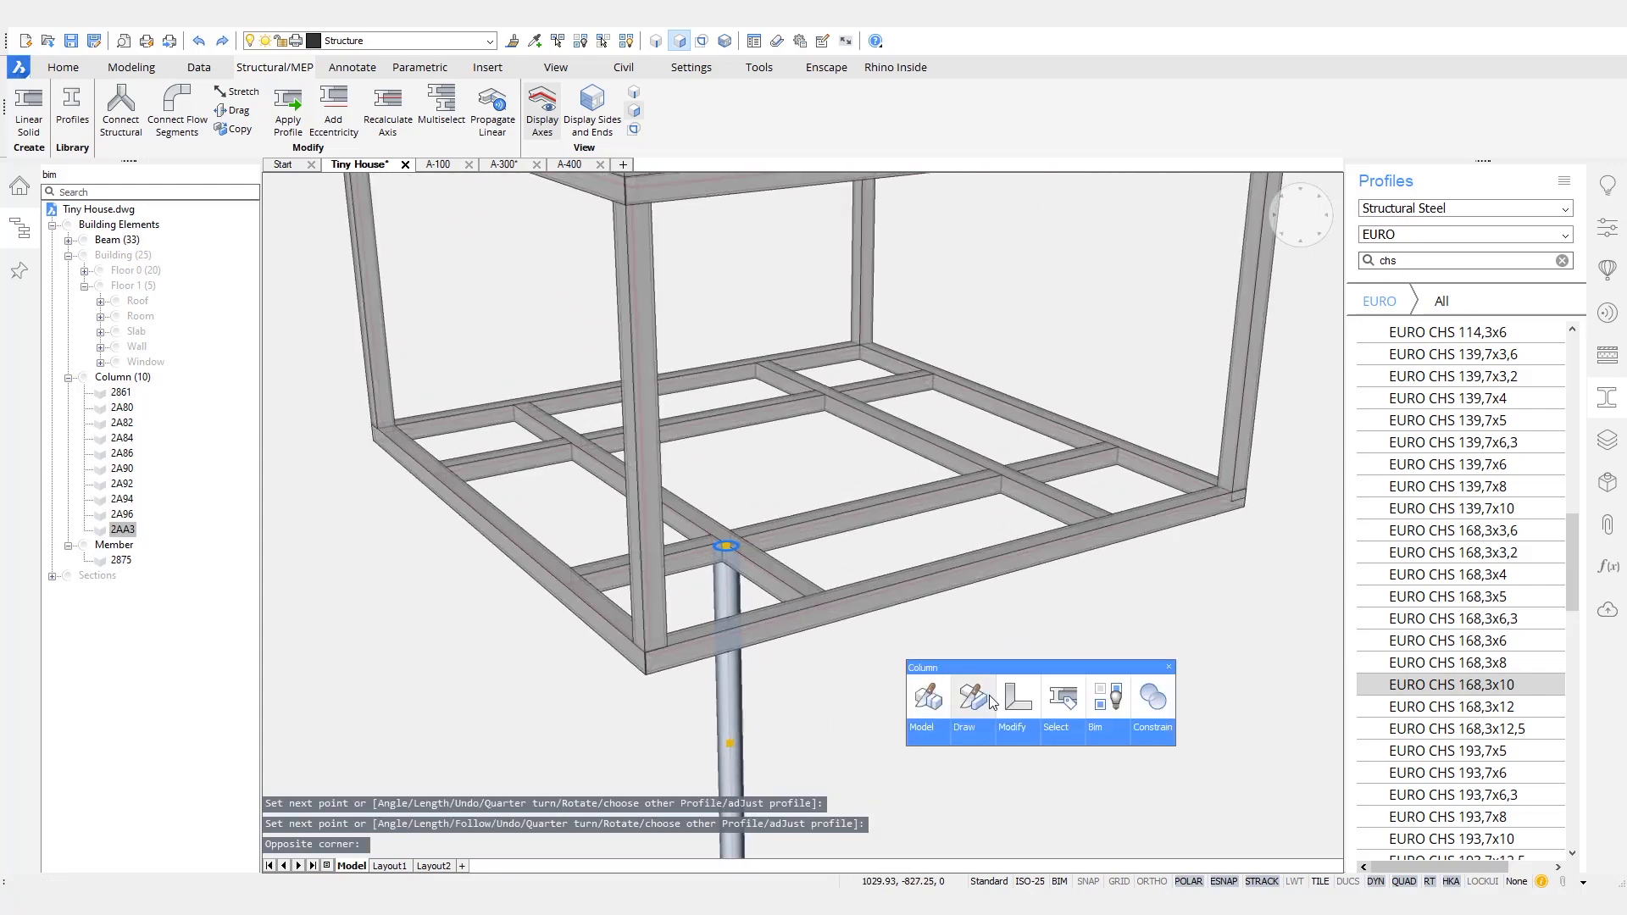
{"action": "mouse_move", "coordinate": [1008, 742]}
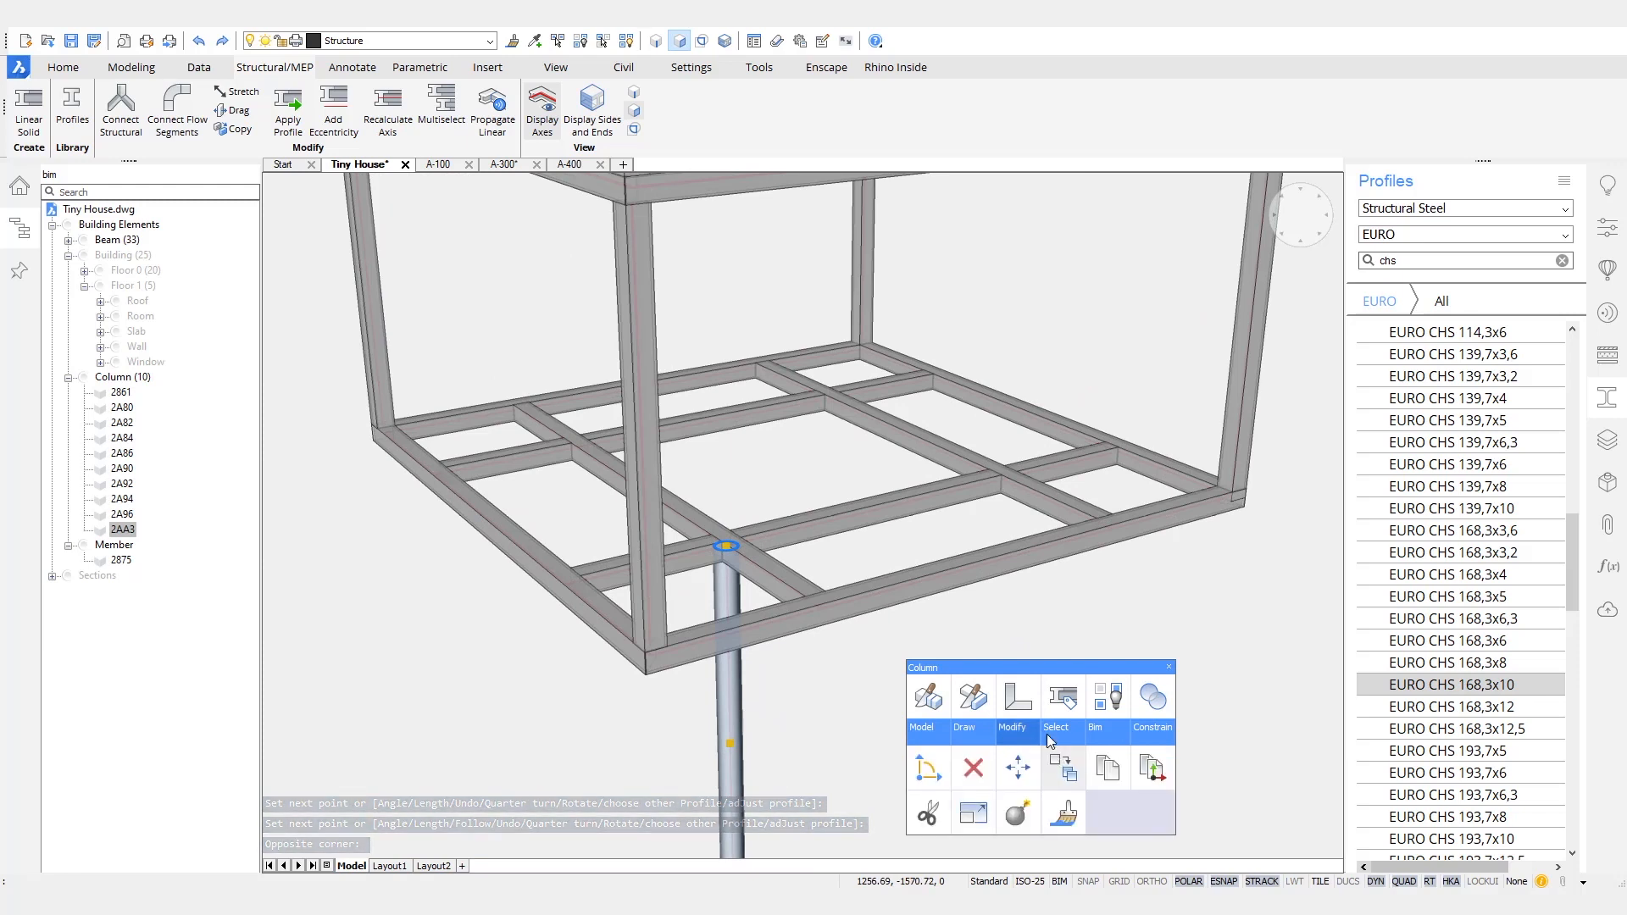
{"action": "left_click", "coordinate": [1063, 767]}
{"action": "left_click", "coordinate": [726, 543]}
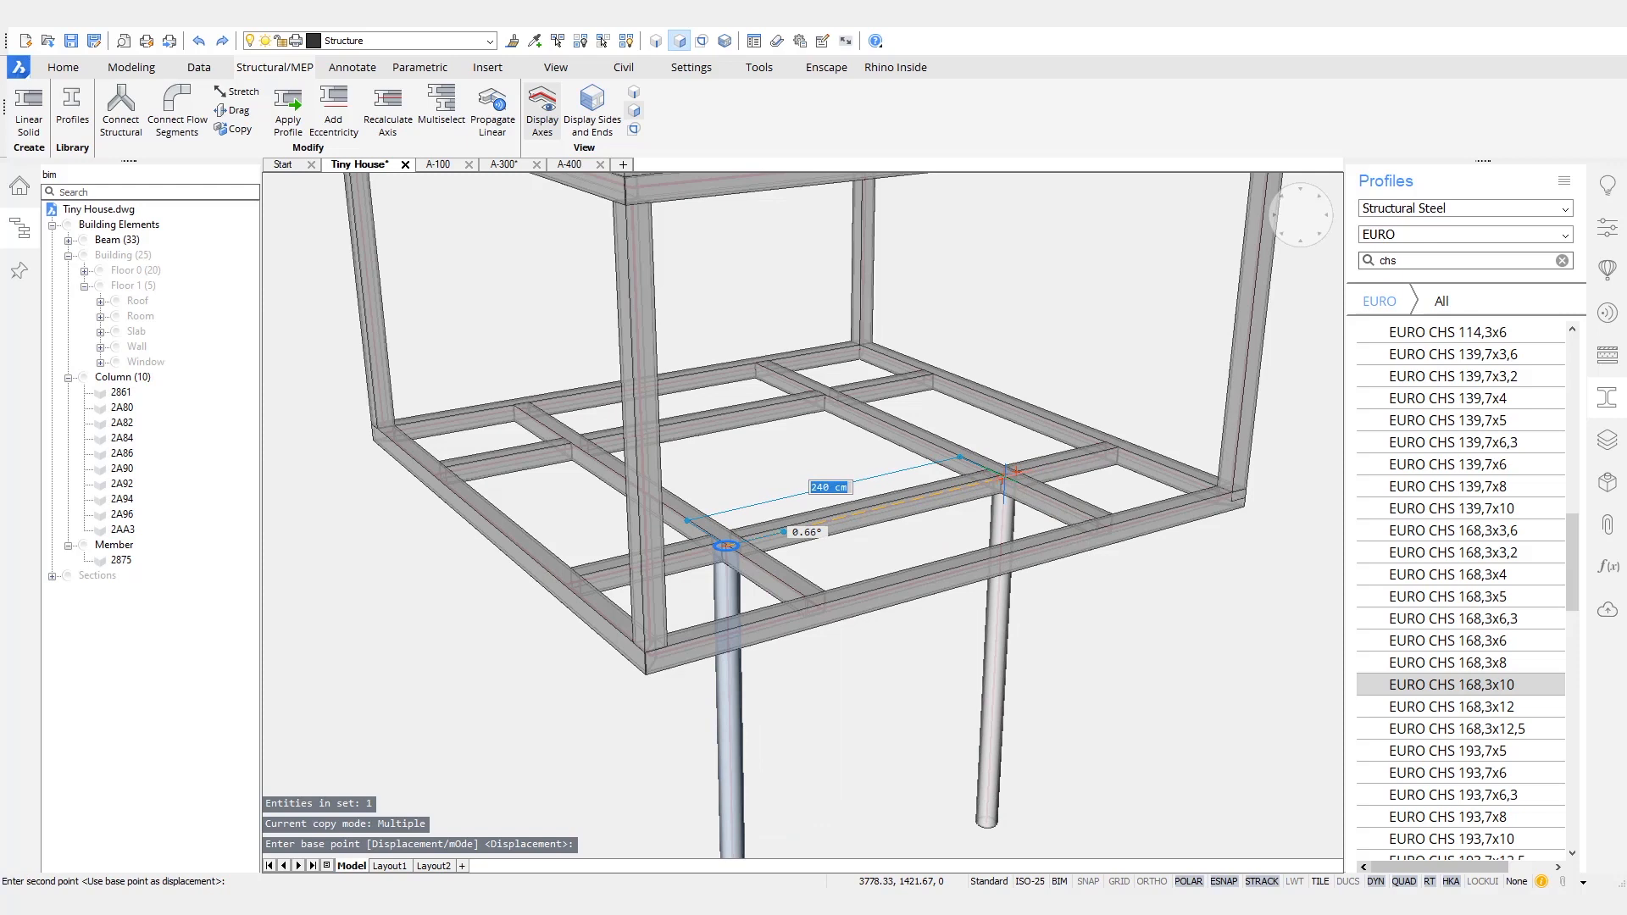
{"action": "left_click", "coordinate": [828, 410]}
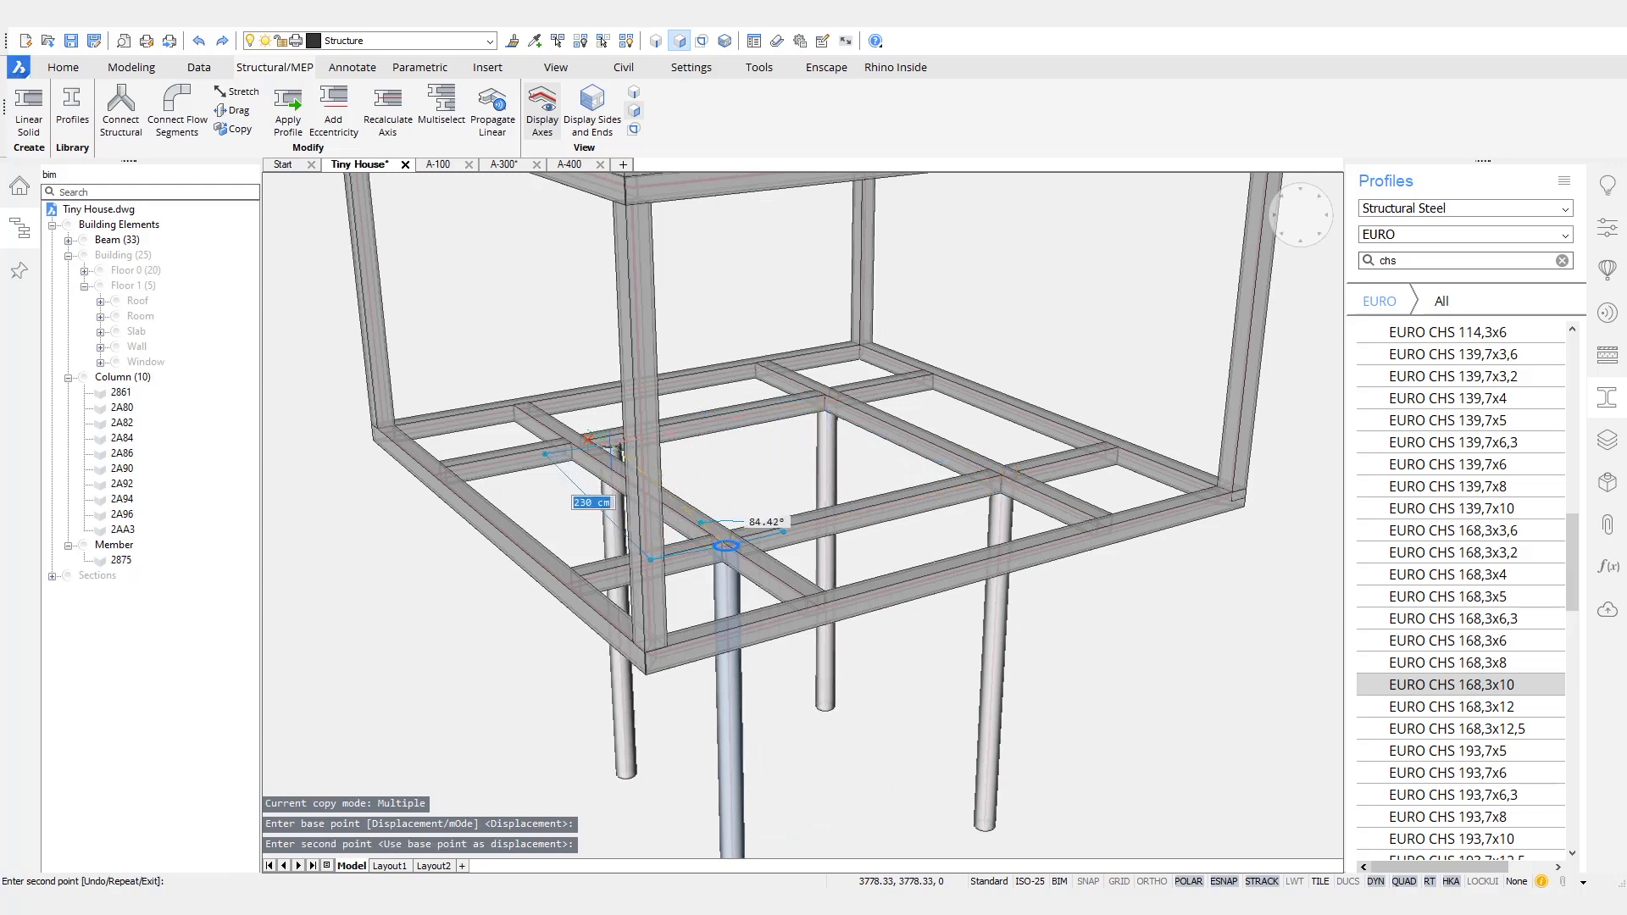
{"action": "left_click", "coordinate": [578, 454]}
{"action": "left_click", "coordinate": [348, 615]}
{"action": "key", "text": "Escape"}
- Clear the chs search from the structural steel profiles
{"action": "scroll", "coordinate": [862, 652], "scroll_direction": "down", "scroll_amount": 6}
{"action": "middle_click_drag", "start_coordinate": [1054, 706], "coordinate": [1054, 707], "text": "shift"}
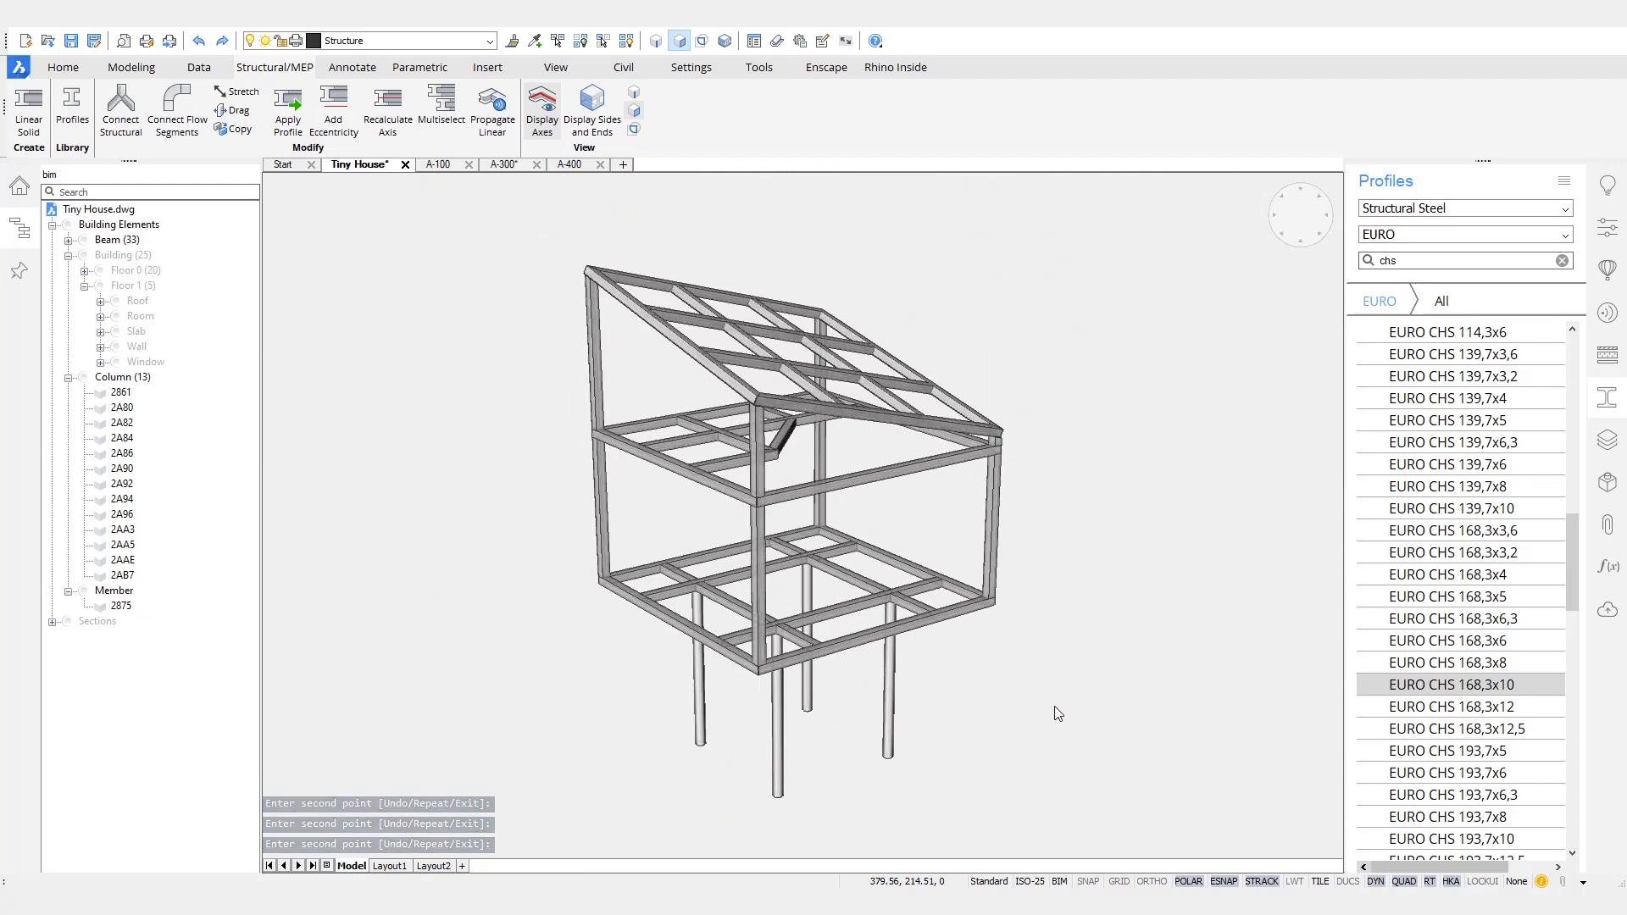
{"action": "left_click", "coordinate": [1562, 261]}
- Turn off the structural axes, display the whole building again and save the Tiny House drawing
{"action": "middle_click_drag", "start_coordinate": [1127, 508], "coordinate": [1345, 882], "text": "shift"}
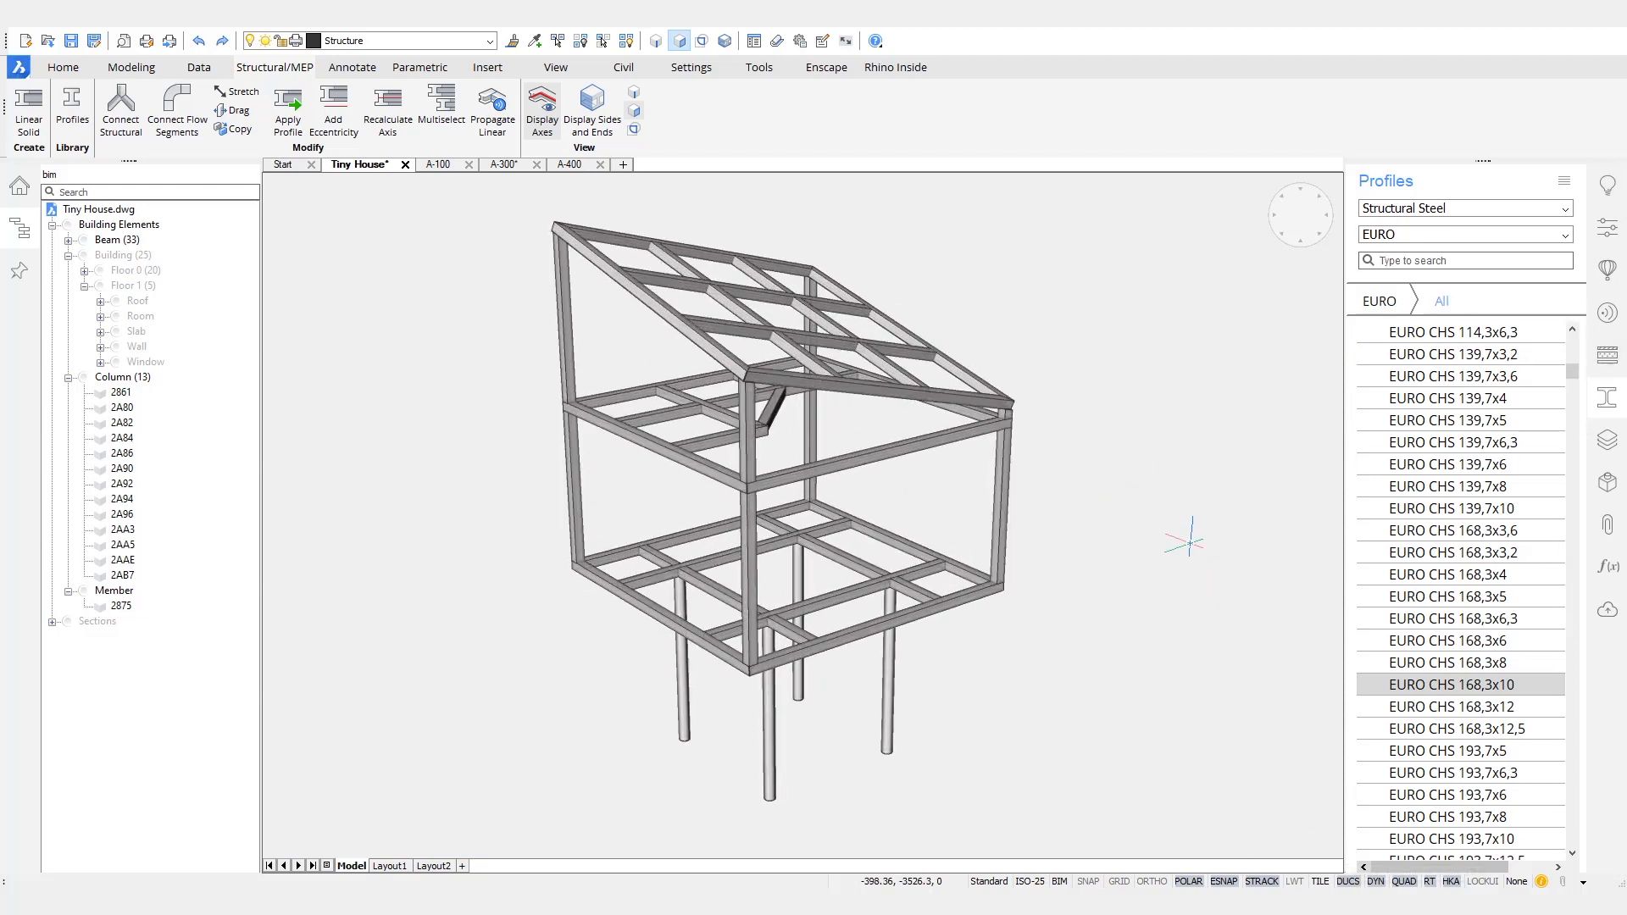
{"action": "middle_click_drag", "start_coordinate": [1154, 398], "coordinate": [1163, 398], "text": "shift"}
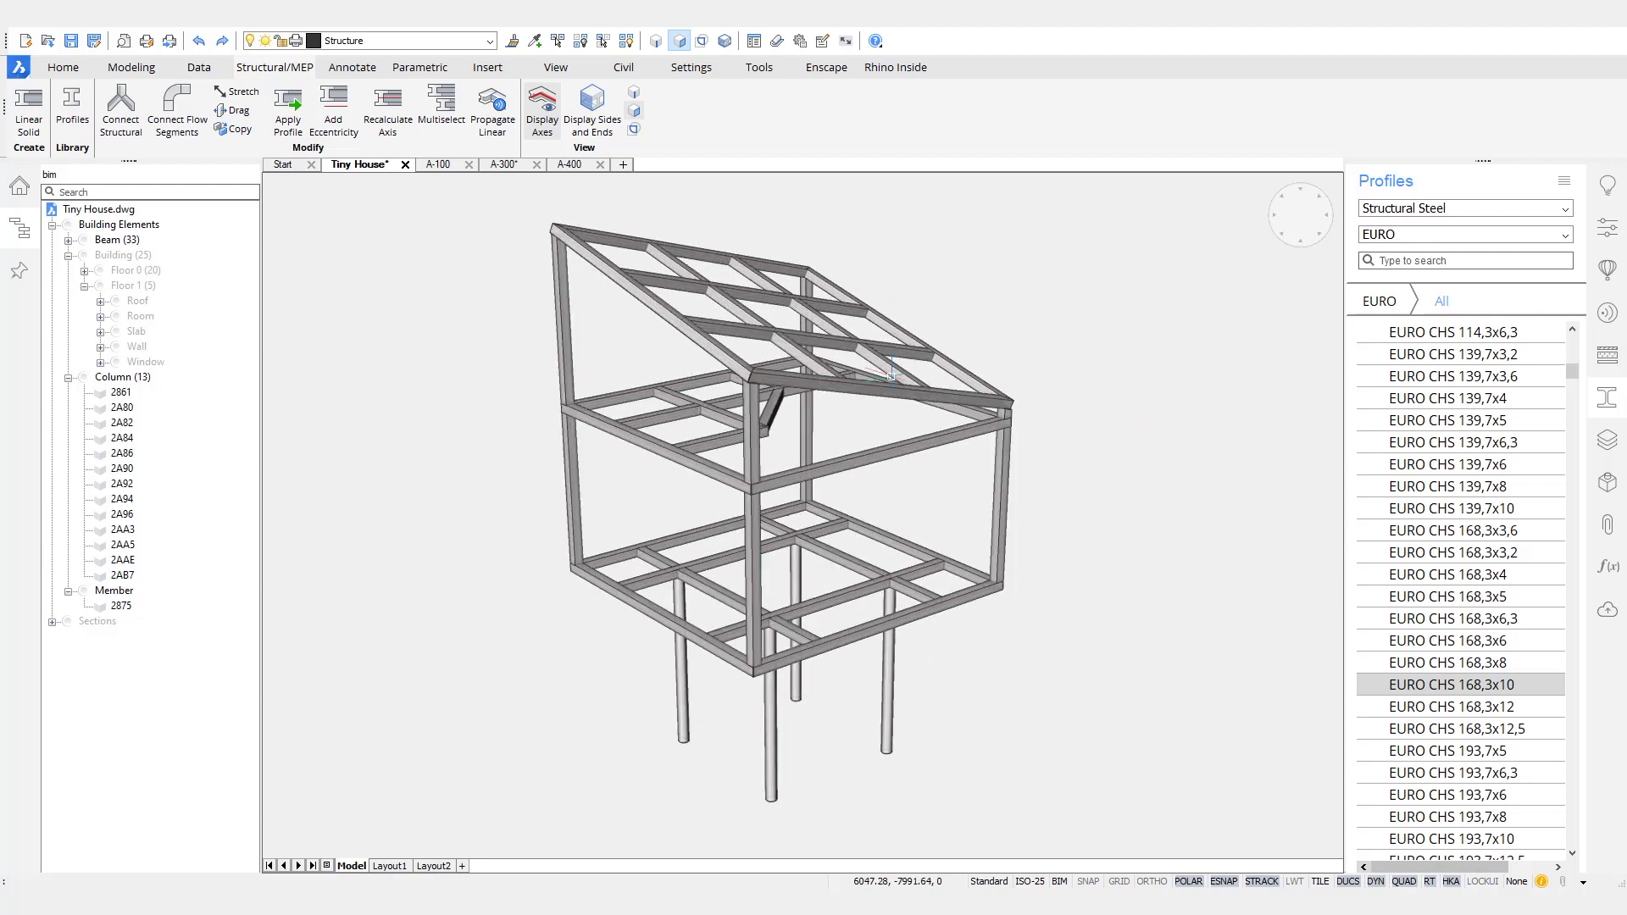
{"action": "middle_click_drag", "start_coordinate": [1205, 394], "coordinate": [1051, 346], "text": "shift"}
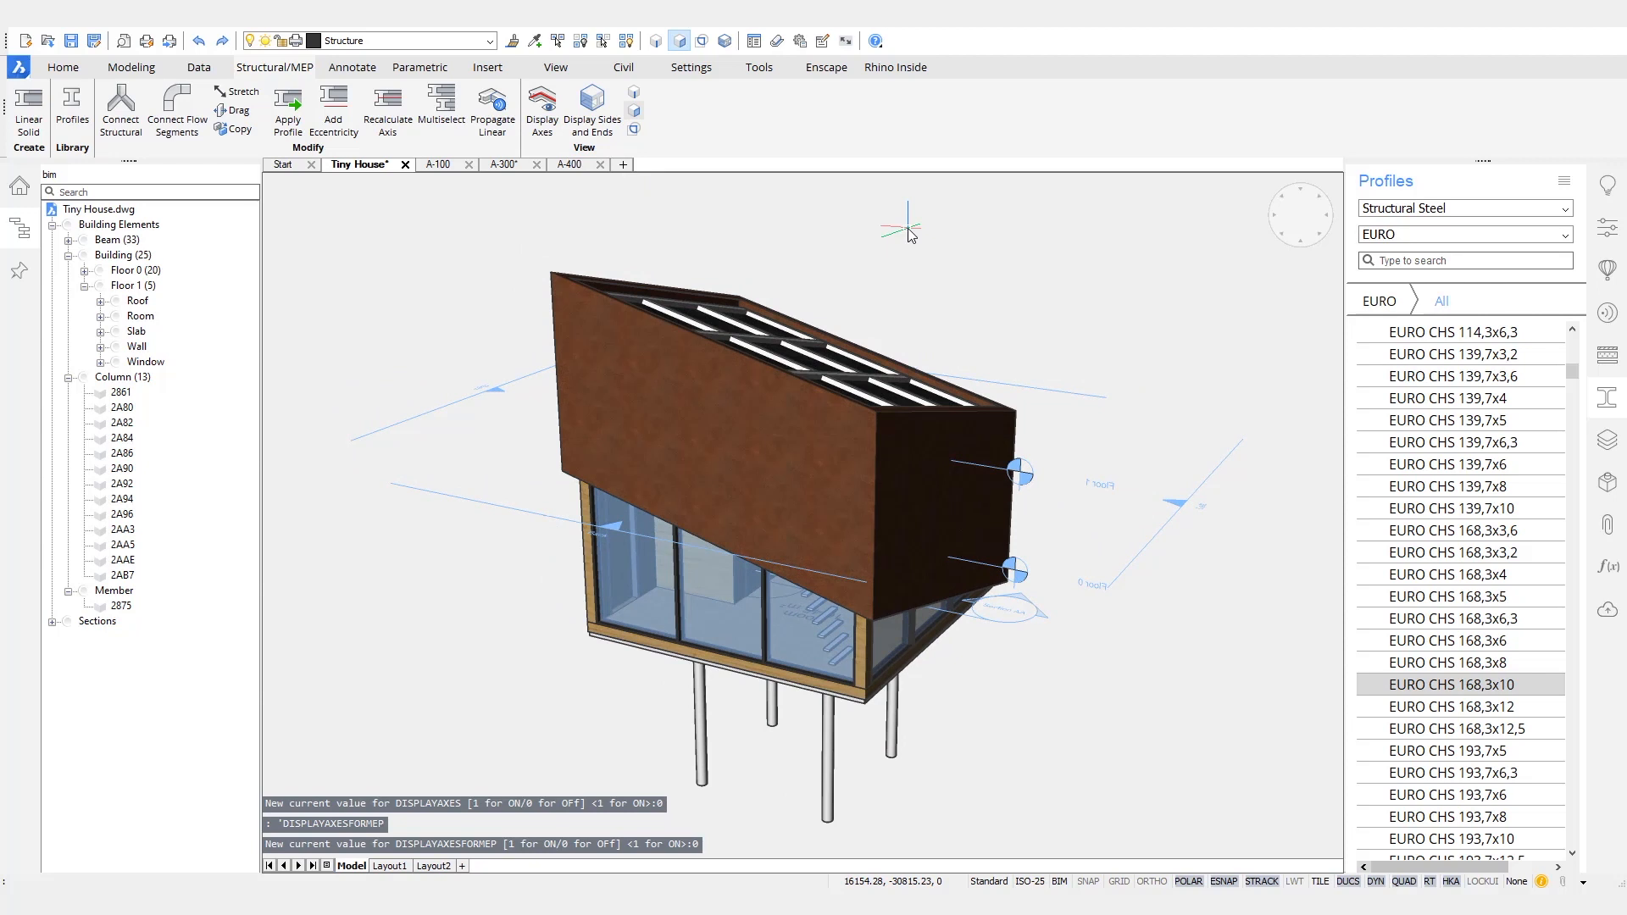
{"action": "key", "text": "ctrl+s"}
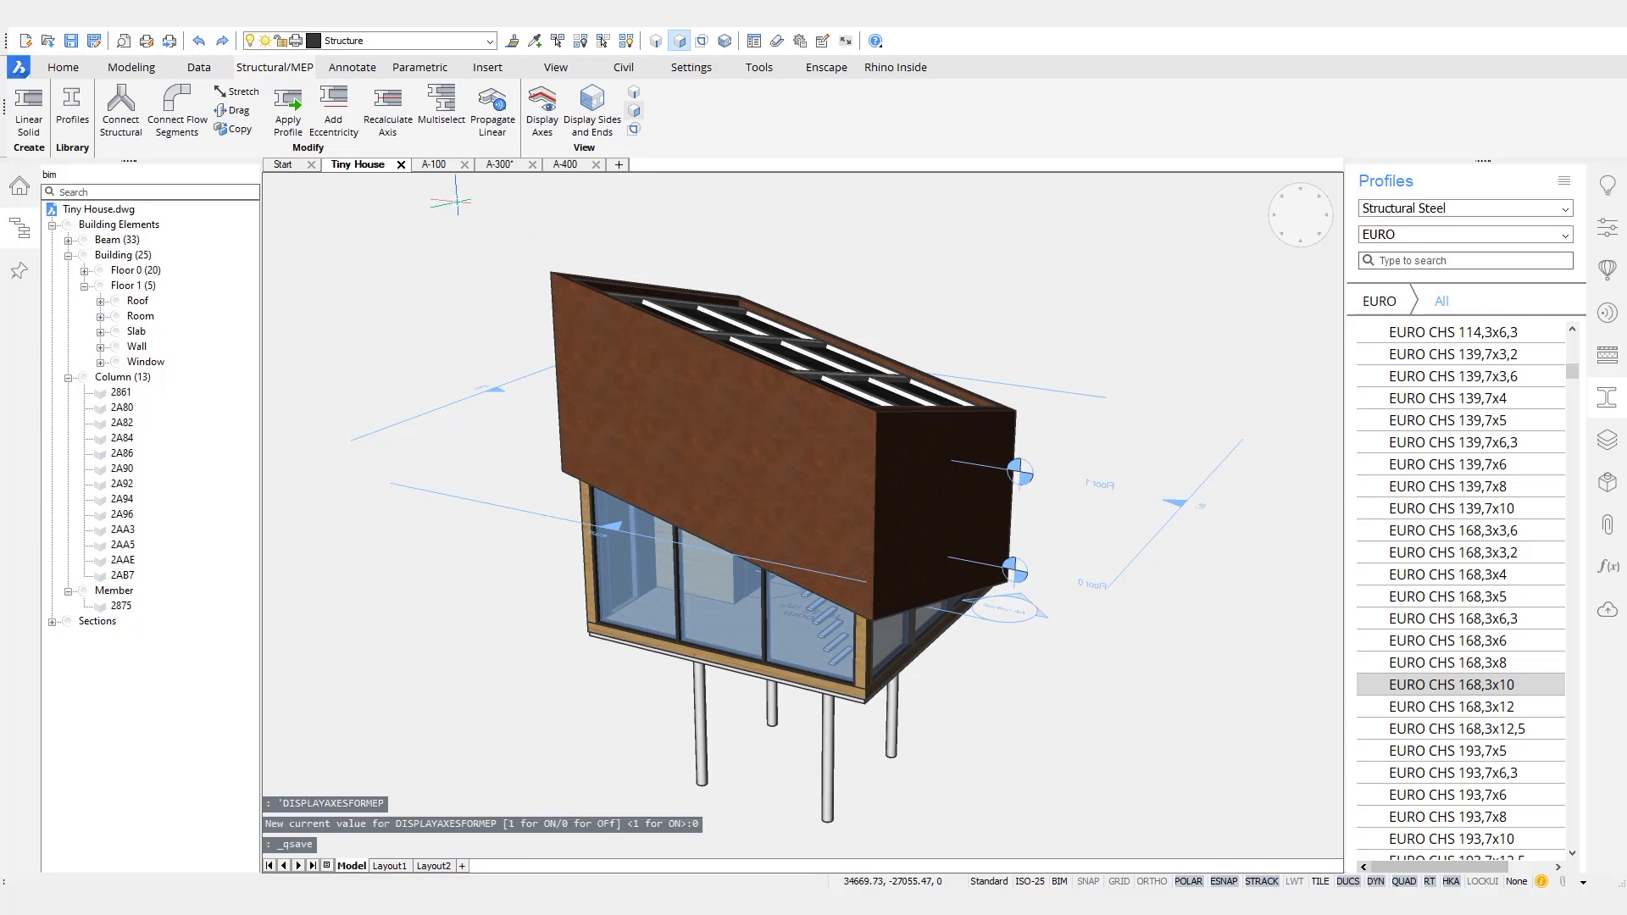
- Review sheets A-300, A-100 and A-400, and update them from the Tiny House project
{"action": "left_click", "coordinate": [500, 165]}
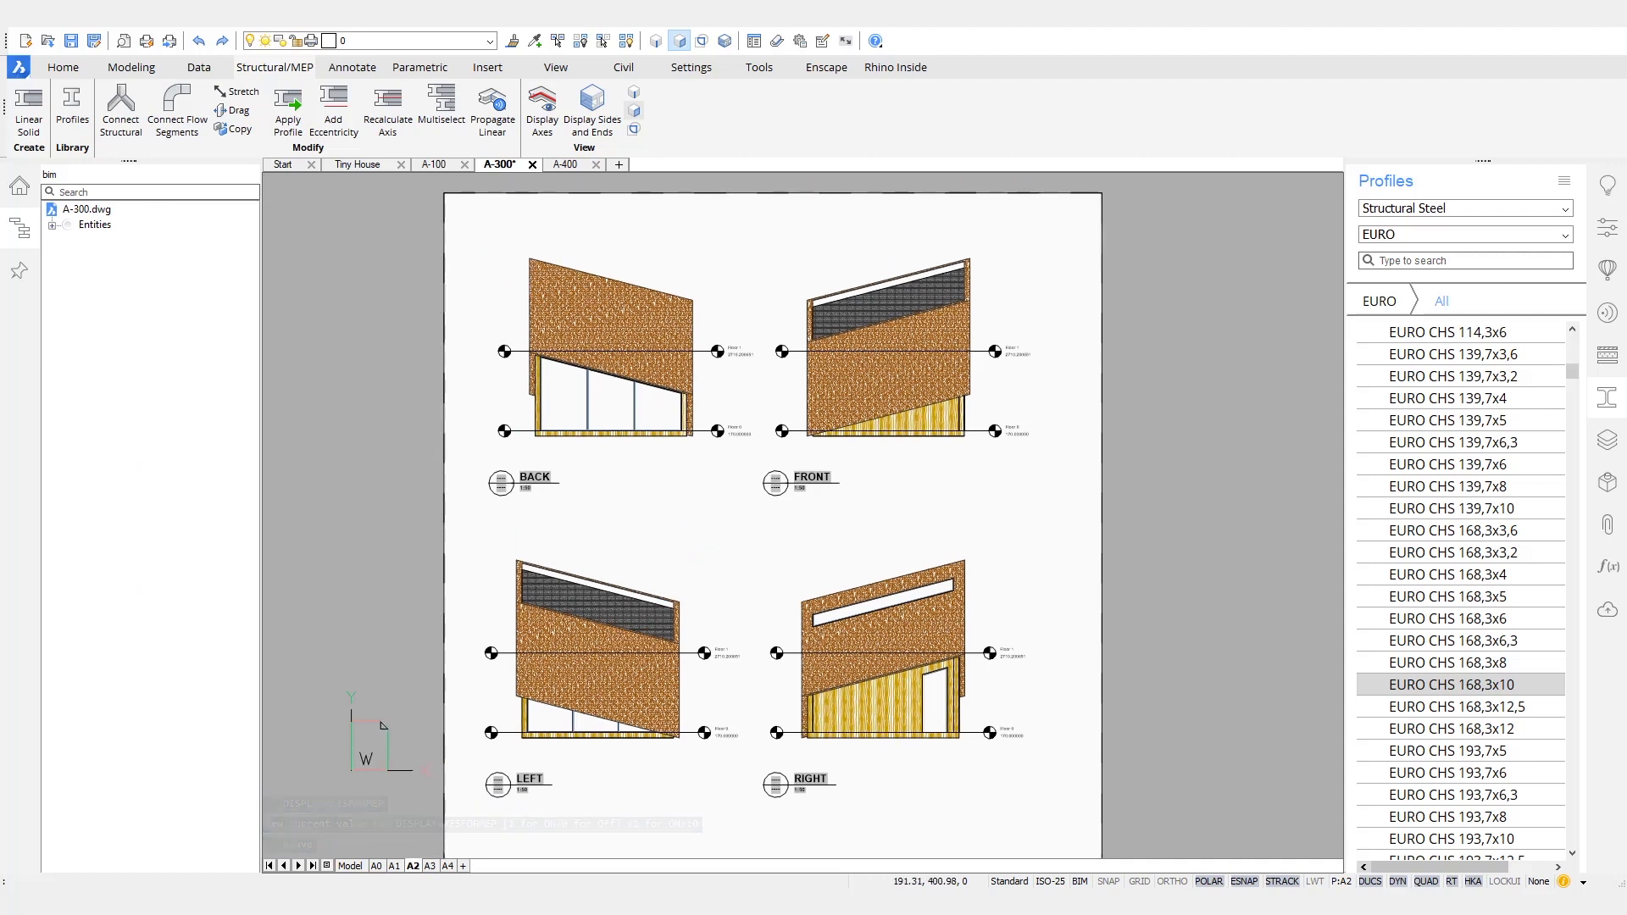
{"action": "left_click", "coordinate": [443, 163]}
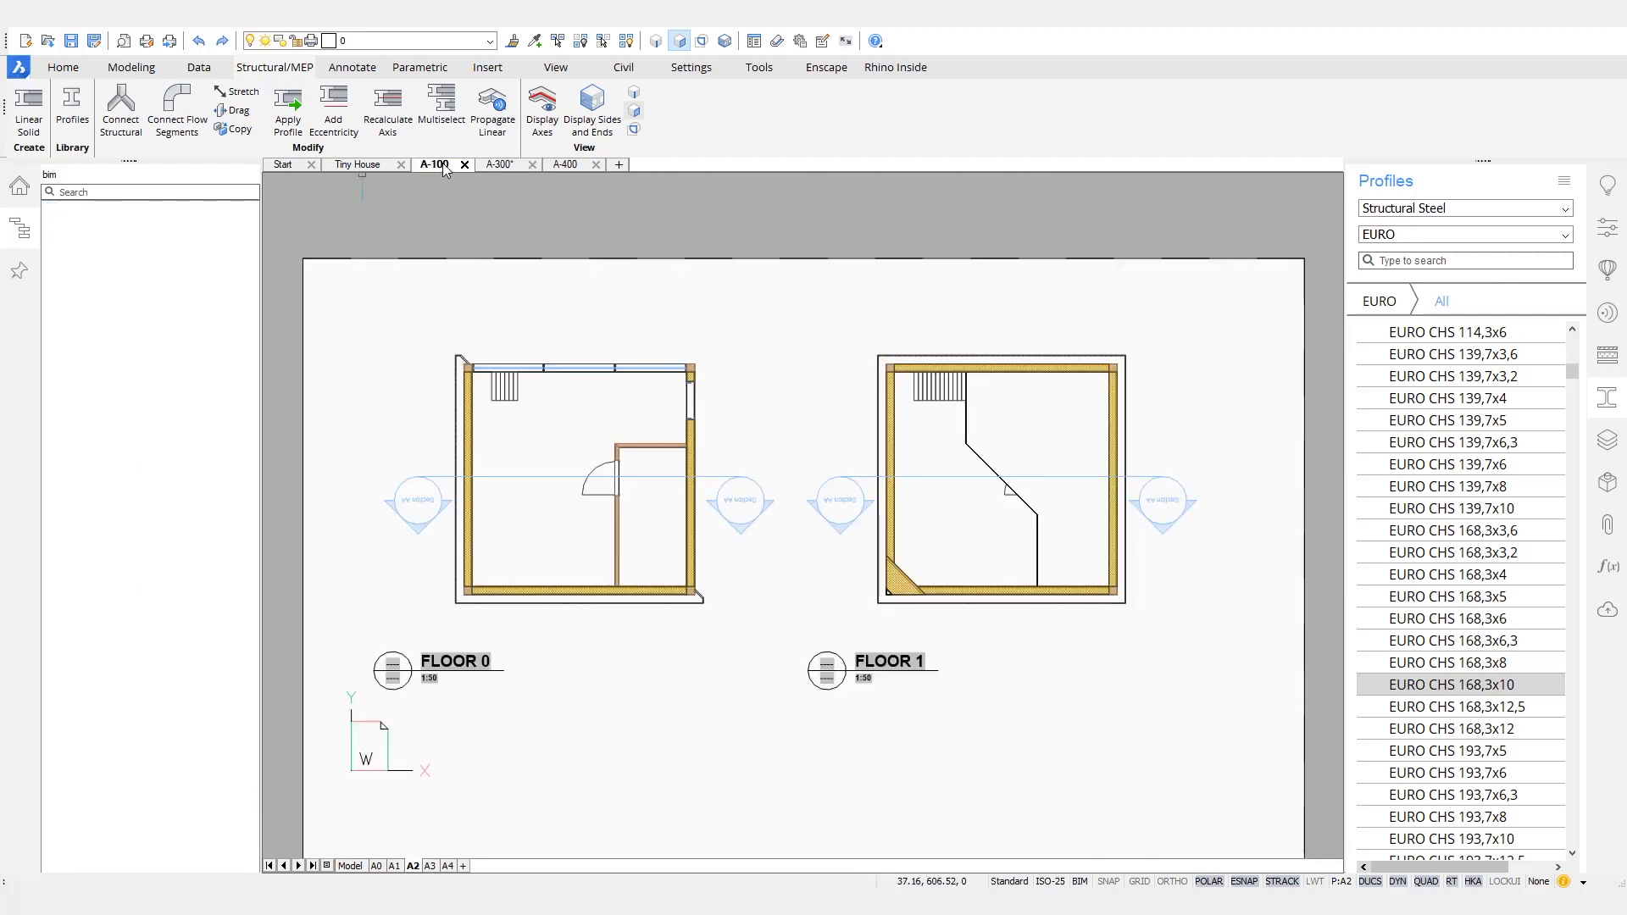
{"action": "left_click", "coordinate": [566, 164]}
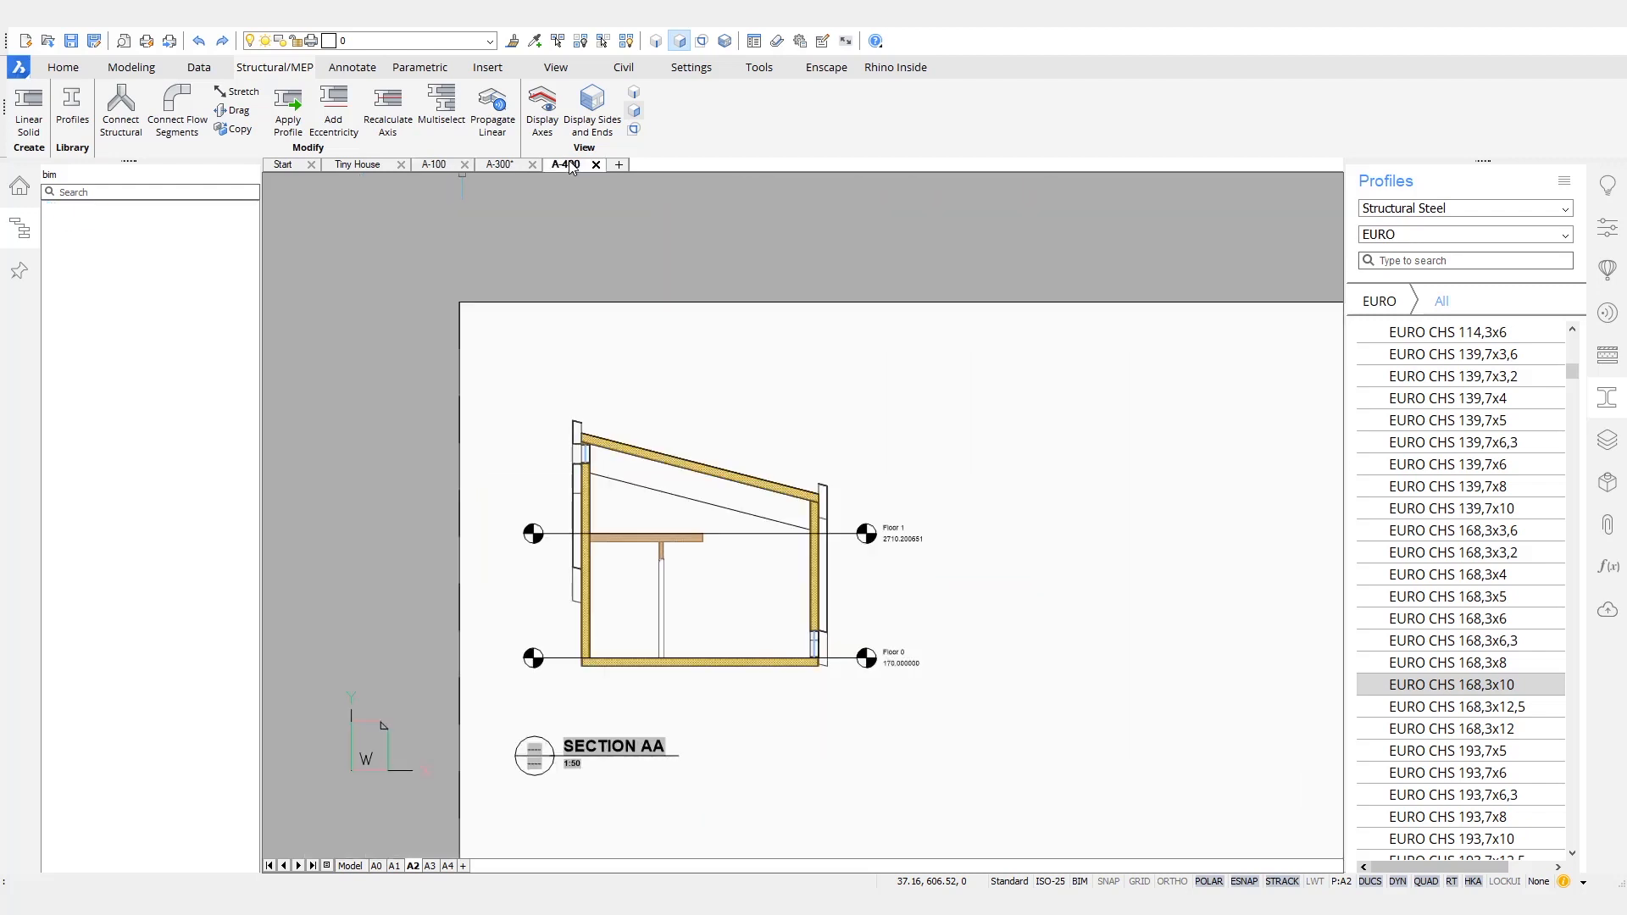
{"action": "left_click", "coordinate": [19, 185]}
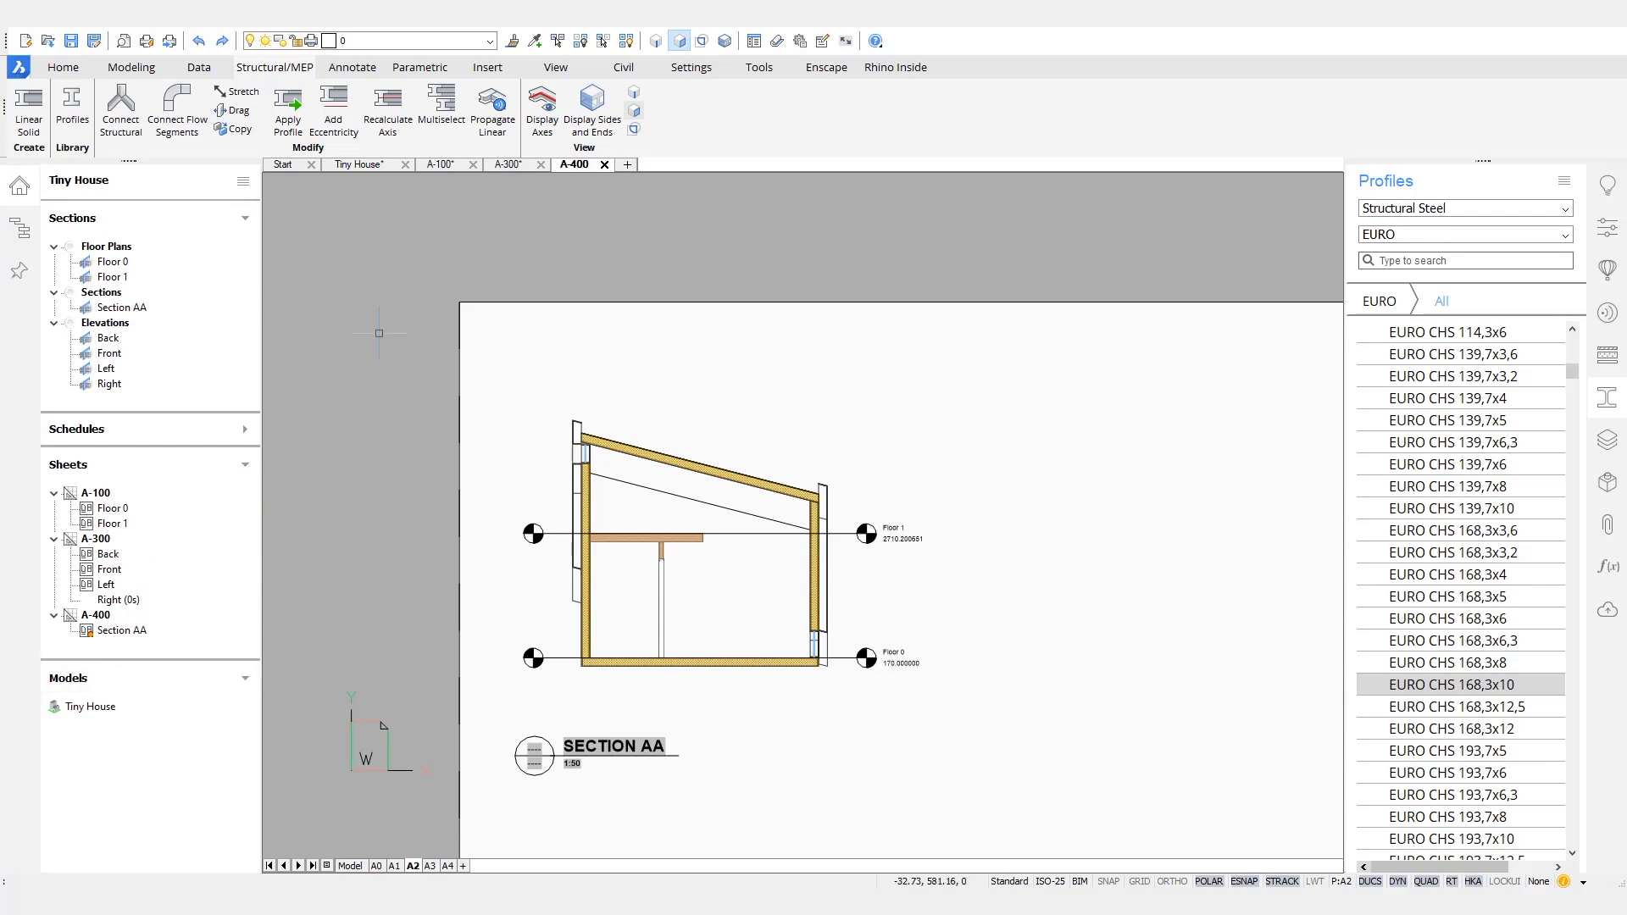
- Examine how the round columns and the steel roof structure are drawn in the elevations on sheet A-300
{"action": "left_click", "coordinate": [509, 166]}
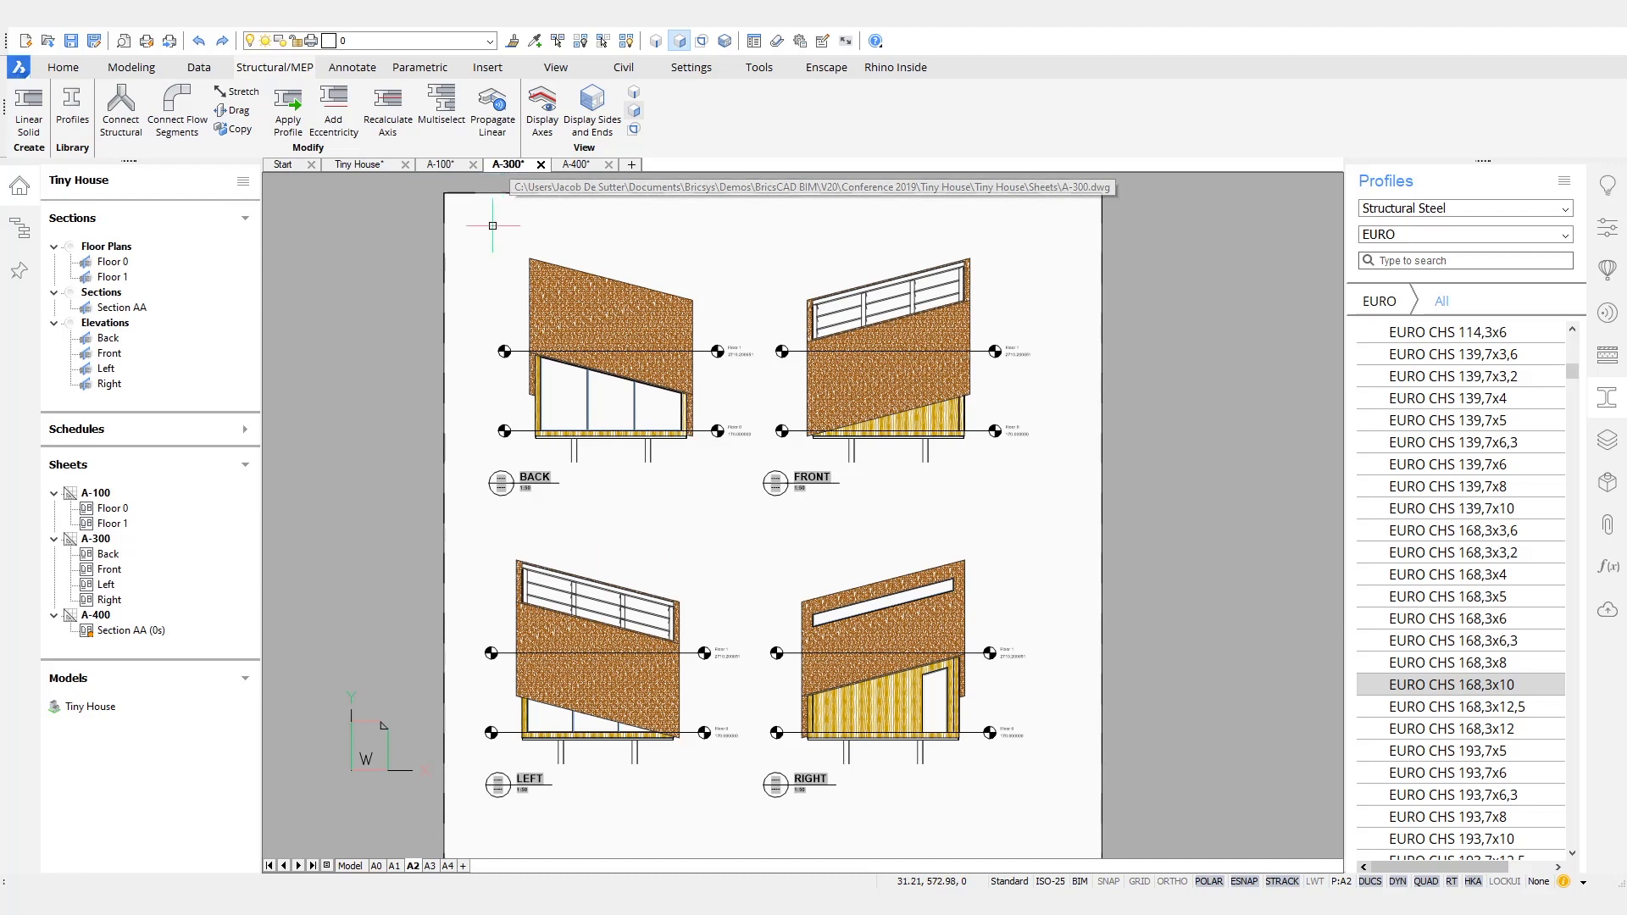
{"action": "scroll", "coordinate": [564, 432], "scroll_direction": "up", "scroll_amount": 6}
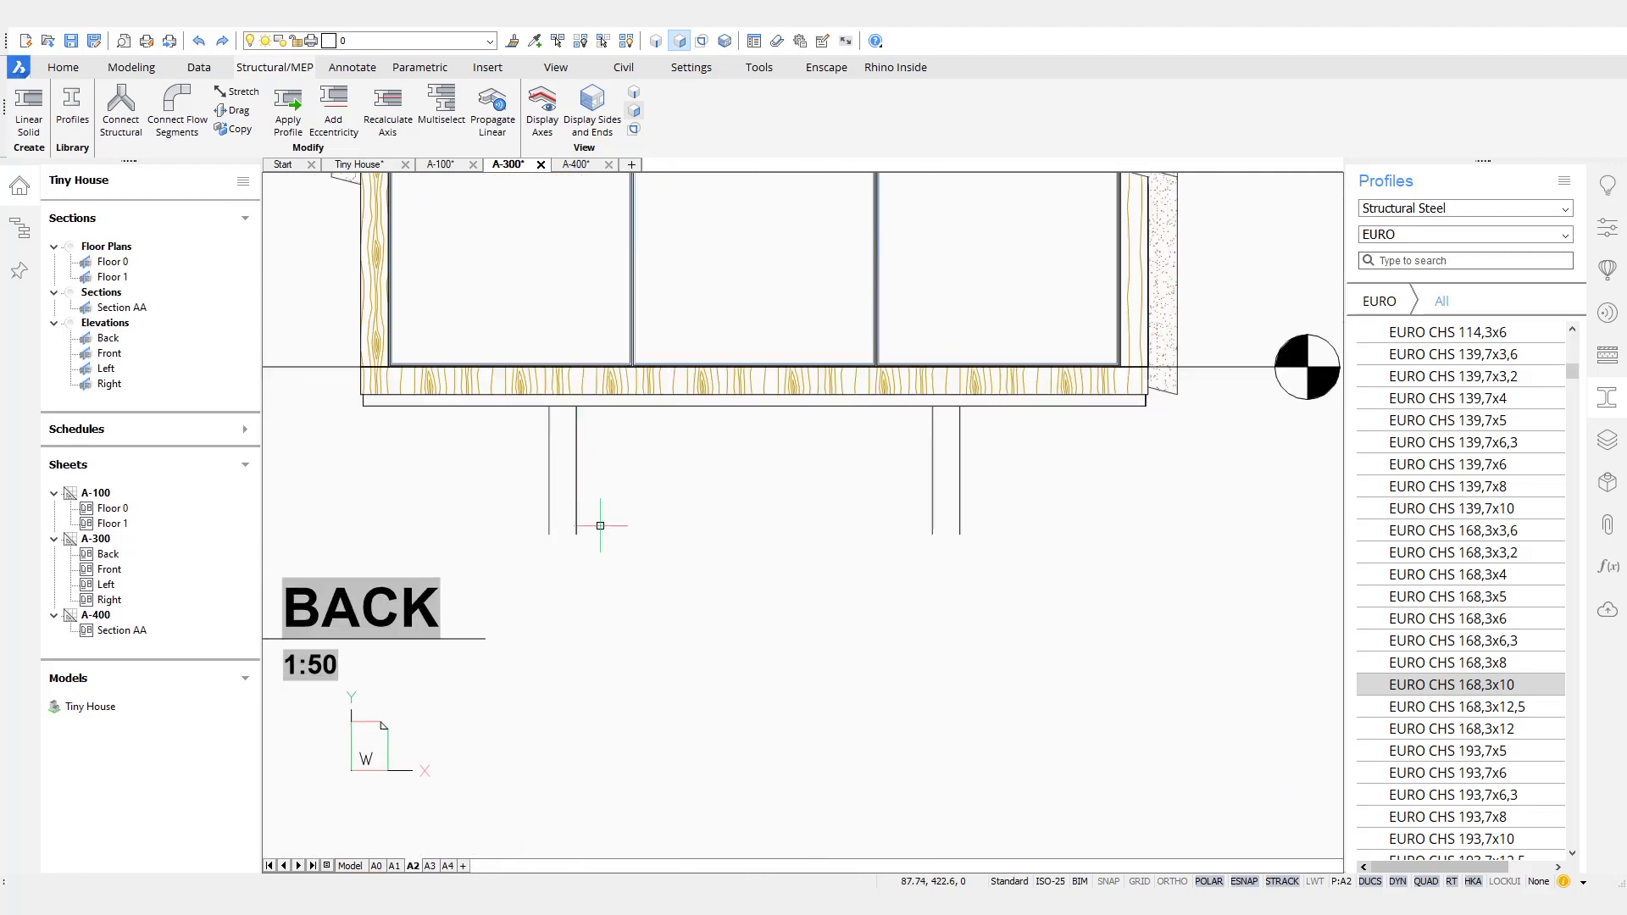
{"action": "scroll", "coordinate": [673, 651], "scroll_direction": "down", "scroll_amount": 3}
{"action": "middle_click_drag", "start_coordinate": [672, 657], "coordinate": [933, 272]}
{"action": "scroll", "coordinate": [697, 602], "scroll_direction": "up", "scroll_amount": 4}
{"action": "scroll", "coordinate": [829, 635], "scroll_direction": "up", "scroll_amount": 3}
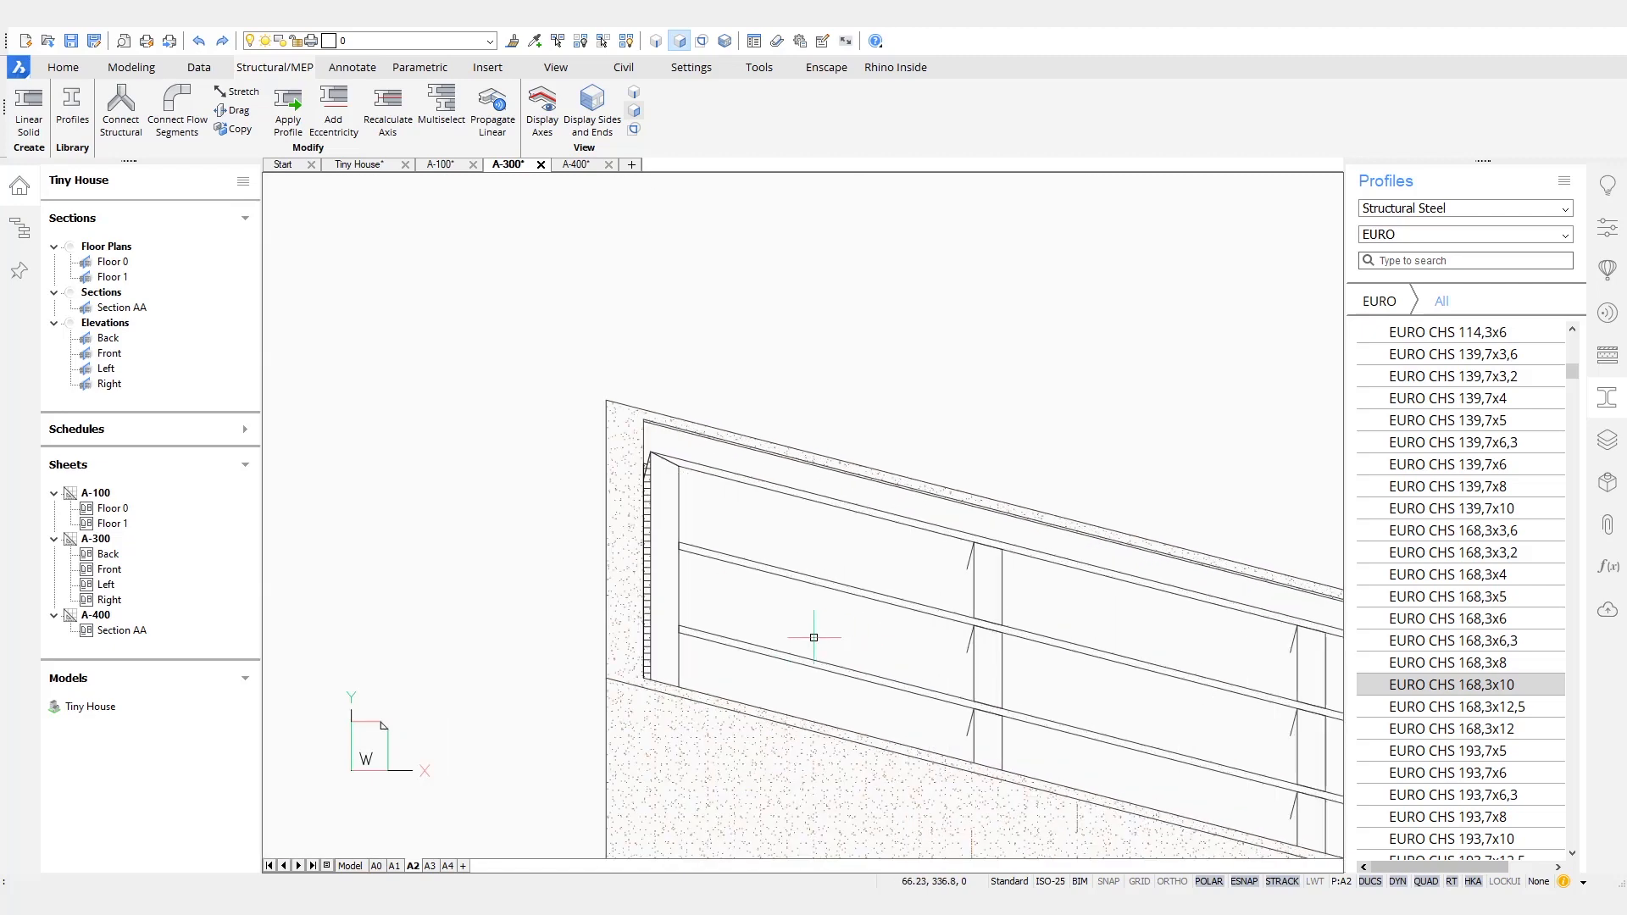
{"action": "mouse_move", "coordinate": [1164, 622]}
{"action": "middle_mouse_down"}
{"action": "mouse_move", "coordinate": [1086, 548]}
{"action": "mouse_move", "coordinate": [879, 463]}
{"action": "middle_mouse_up"}
{"action": "scroll", "coordinate": [886, 462], "scroll_direction": "down", "scroll_amount": 7}
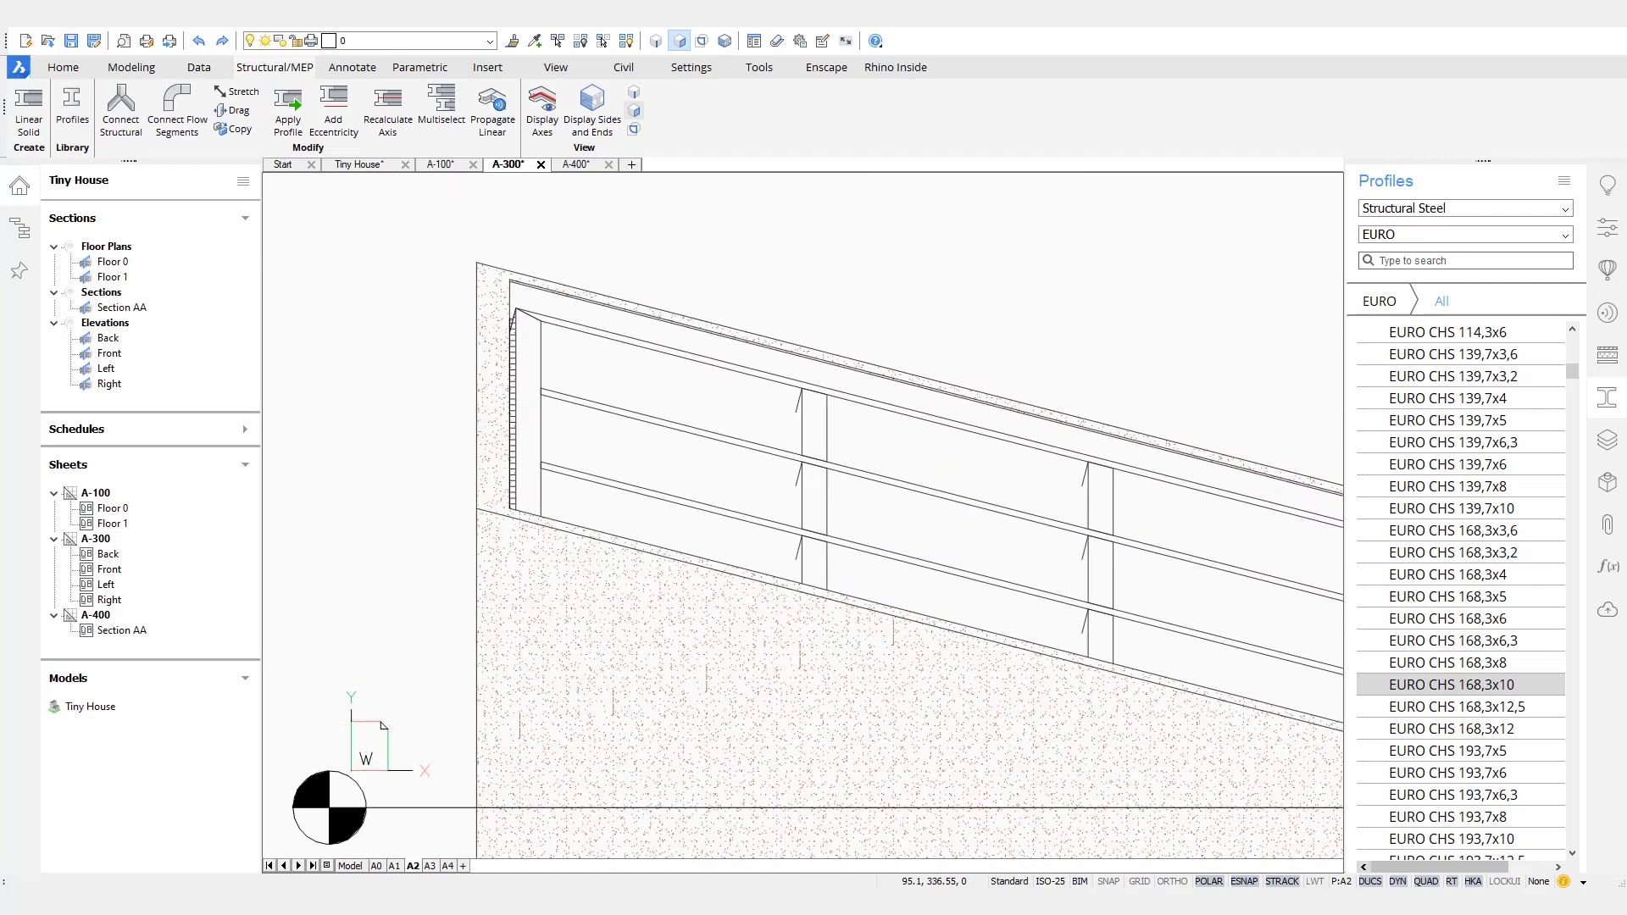
{"action": "scroll", "coordinate": [1150, 396], "scroll_direction": "down", "scroll_amount": 2}
{"action": "mouse_move", "coordinate": [1092, 399]}
{"action": "middle_mouse_down"}
{"action": "mouse_move", "coordinate": [966, 458]}
{"action": "mouse_move", "coordinate": [679, 519]}
{"action": "mouse_move", "coordinate": [653, 805]}
{"action": "middle_mouse_up"}
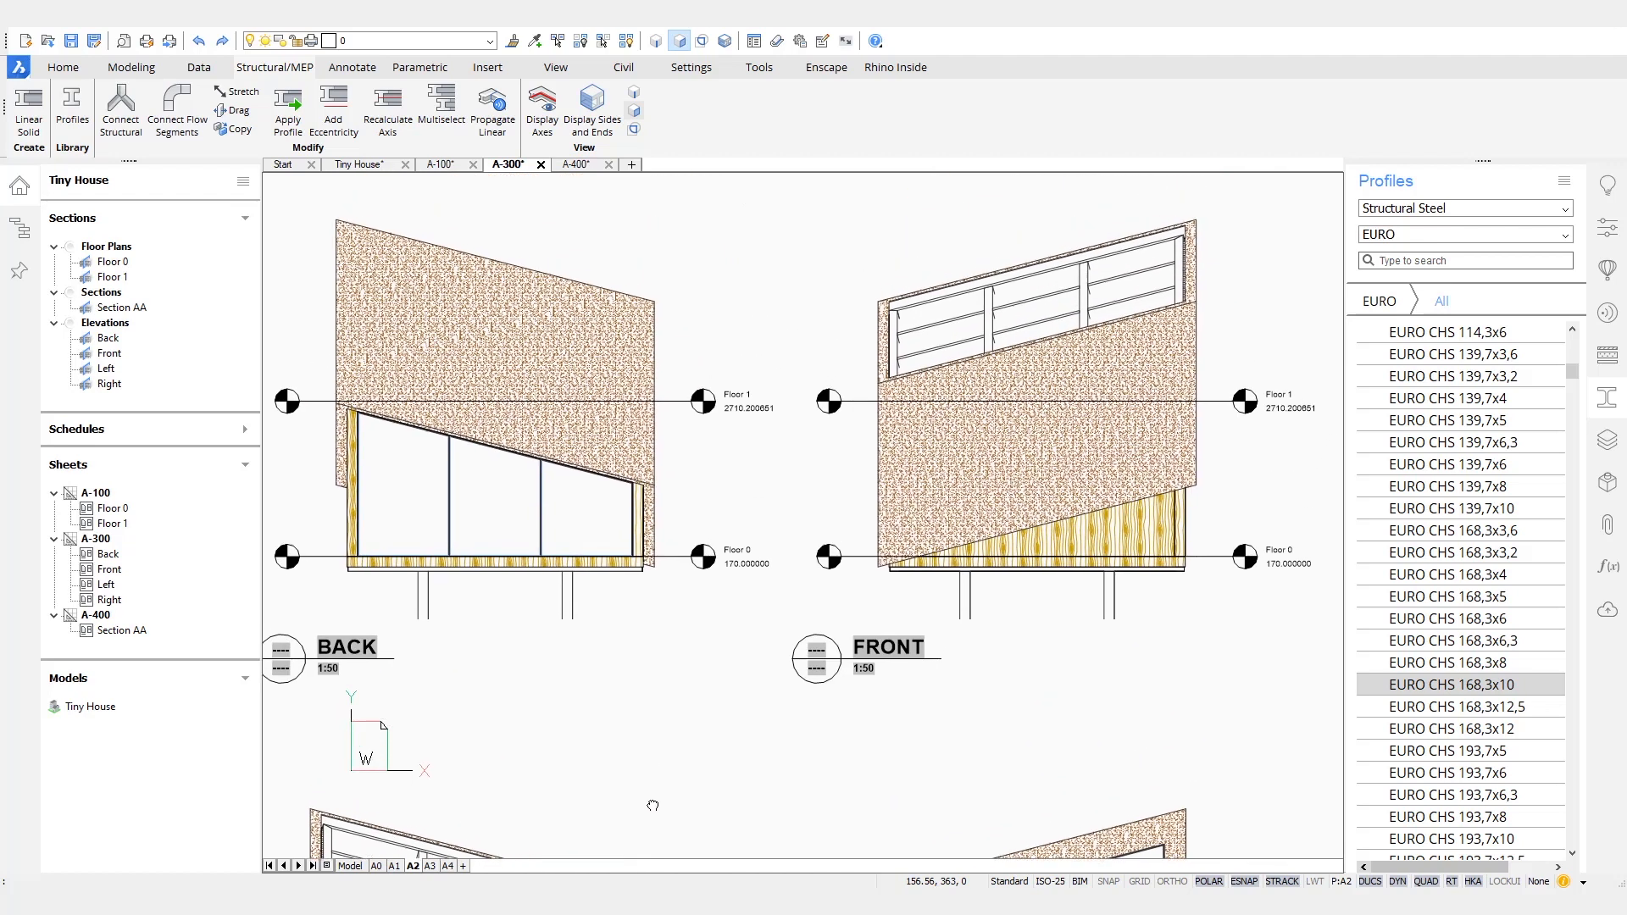
- In the Tiny House model, push/pull the bottom faces of the timber wall base at the corner down over the steel floor frame
{"action": "left_click", "coordinate": [377, 165]}
{"action": "scroll", "coordinate": [924, 686], "scroll_direction": "up", "scroll_amount": 10}
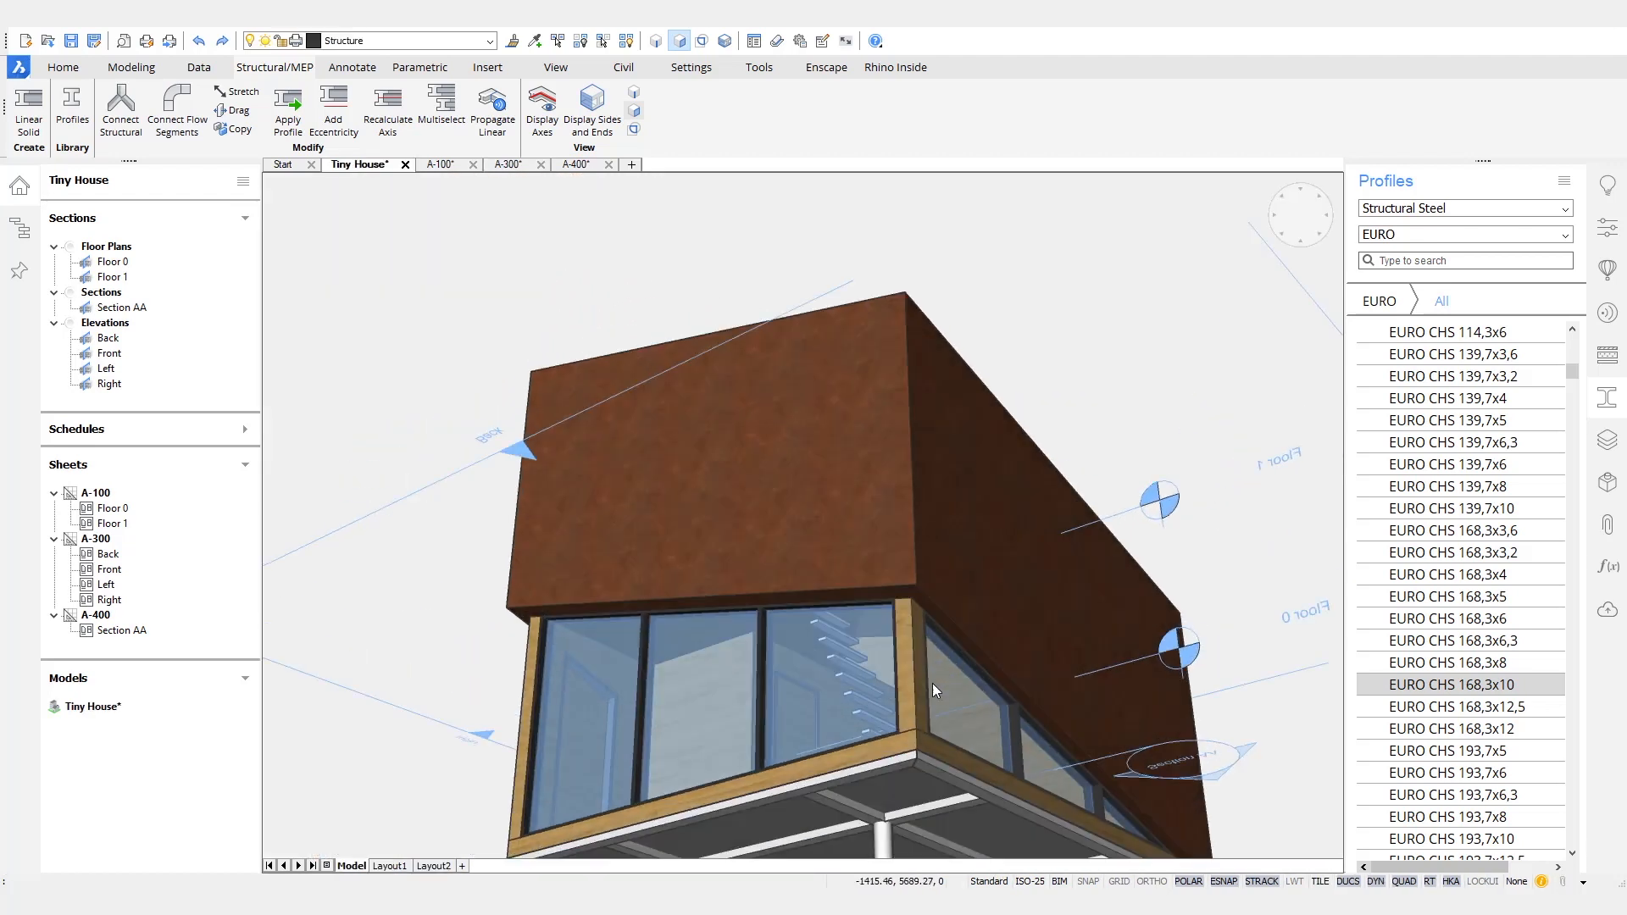
{"action": "scroll", "coordinate": [1022, 479], "scroll_direction": "up", "scroll_amount": 2}
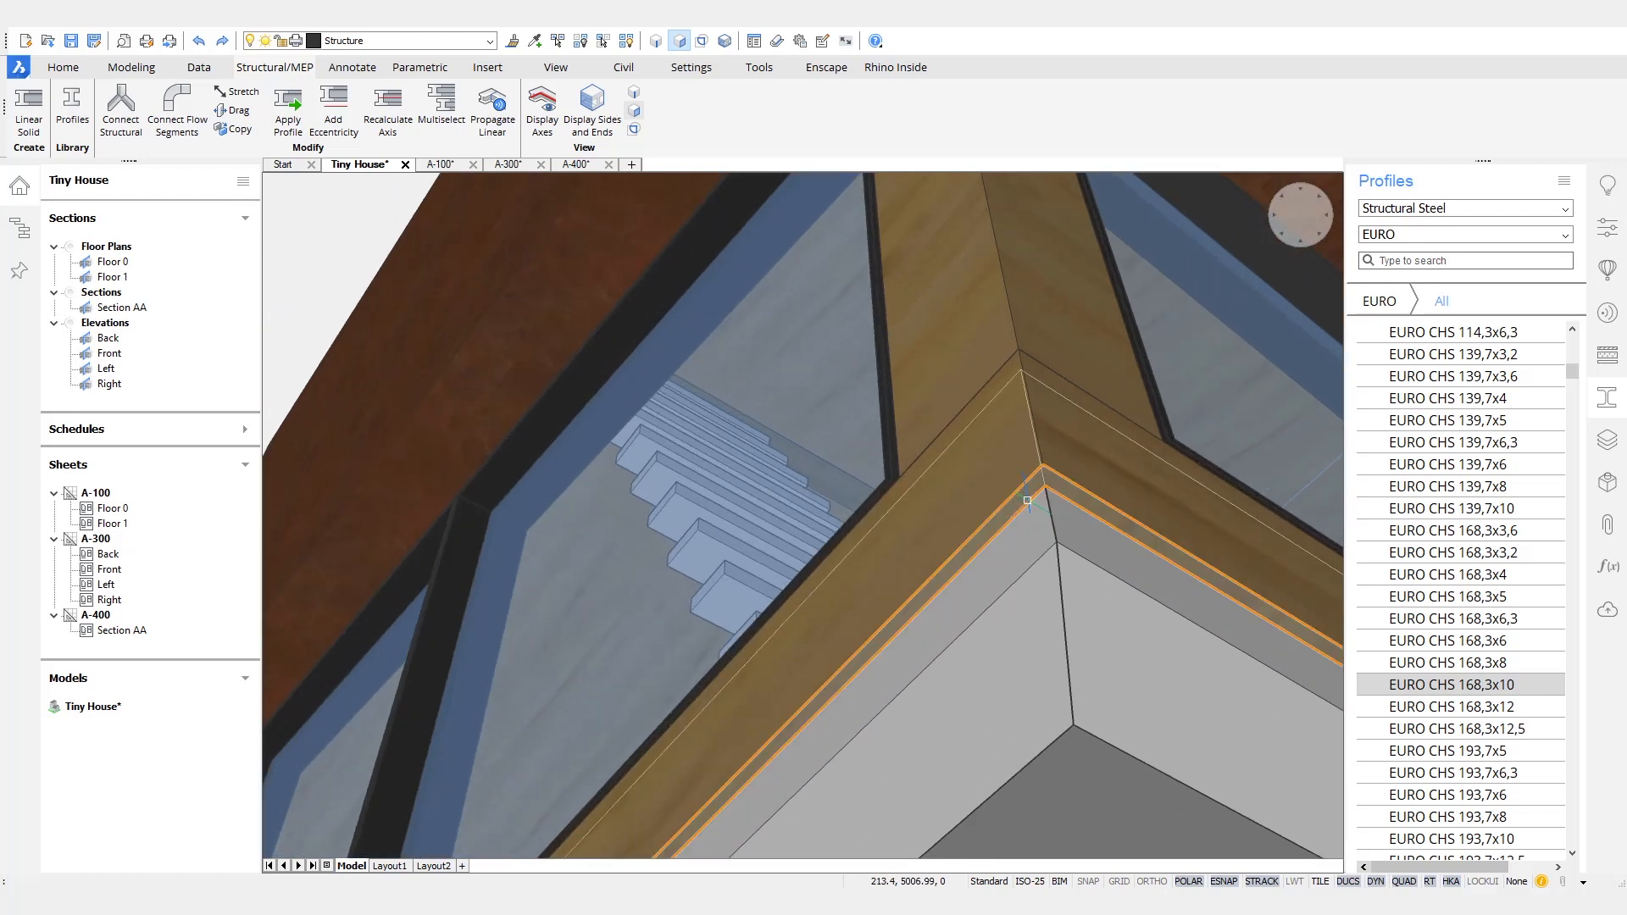
{"action": "mouse_move", "coordinate": [1038, 480]}
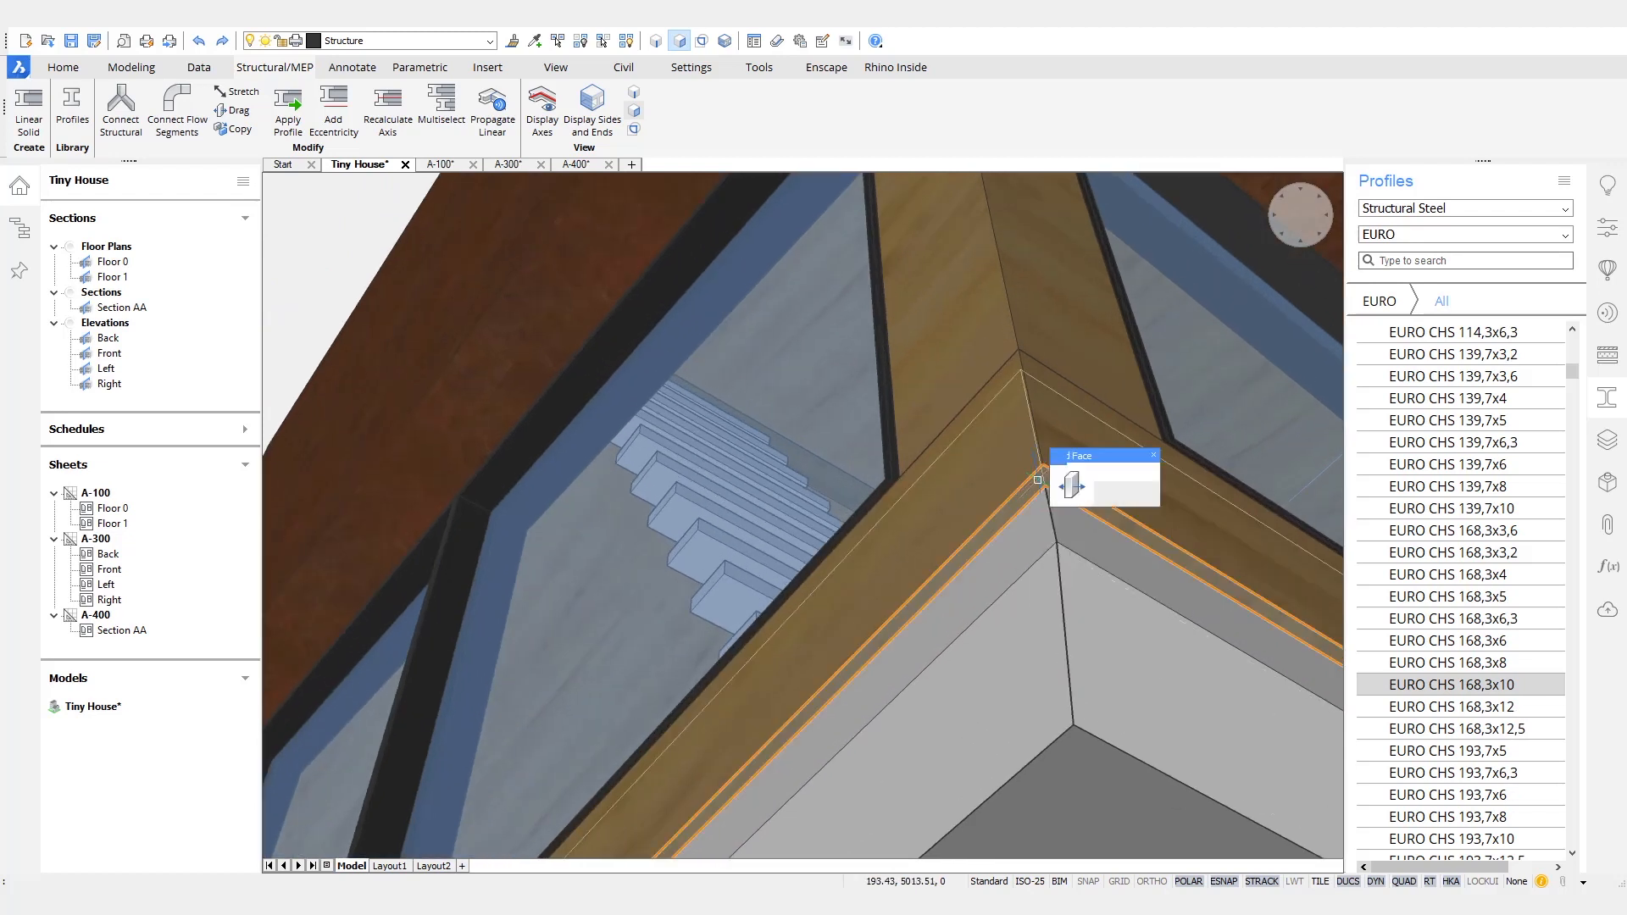
{"action": "left_click", "coordinate": [1071, 489]}
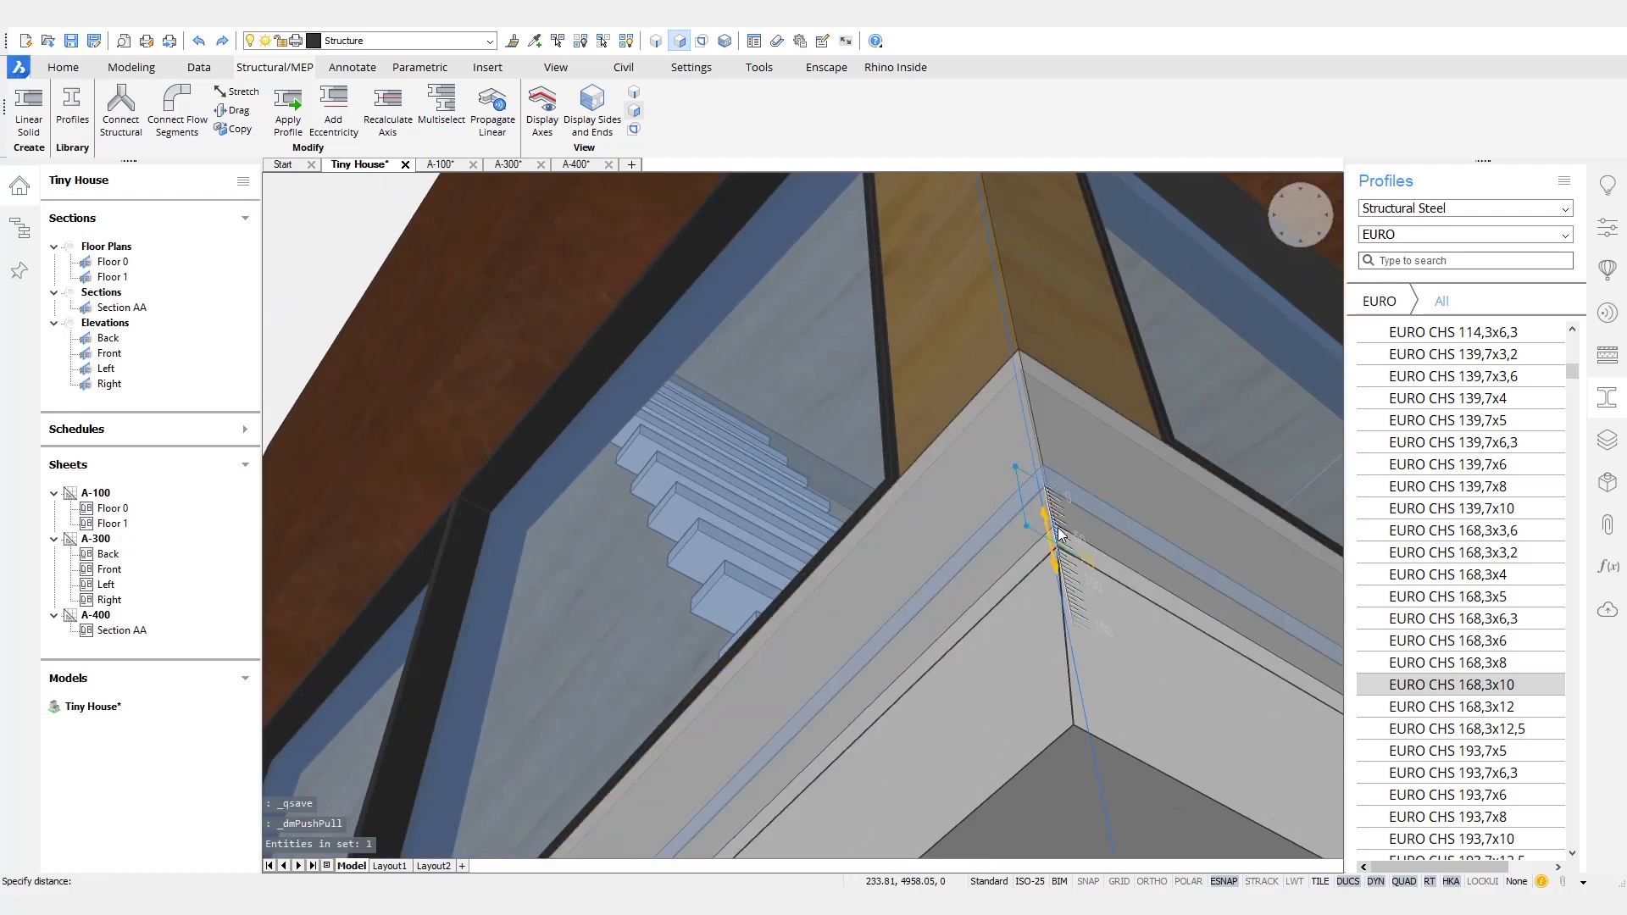
{"action": "key", "text": "Escape"}
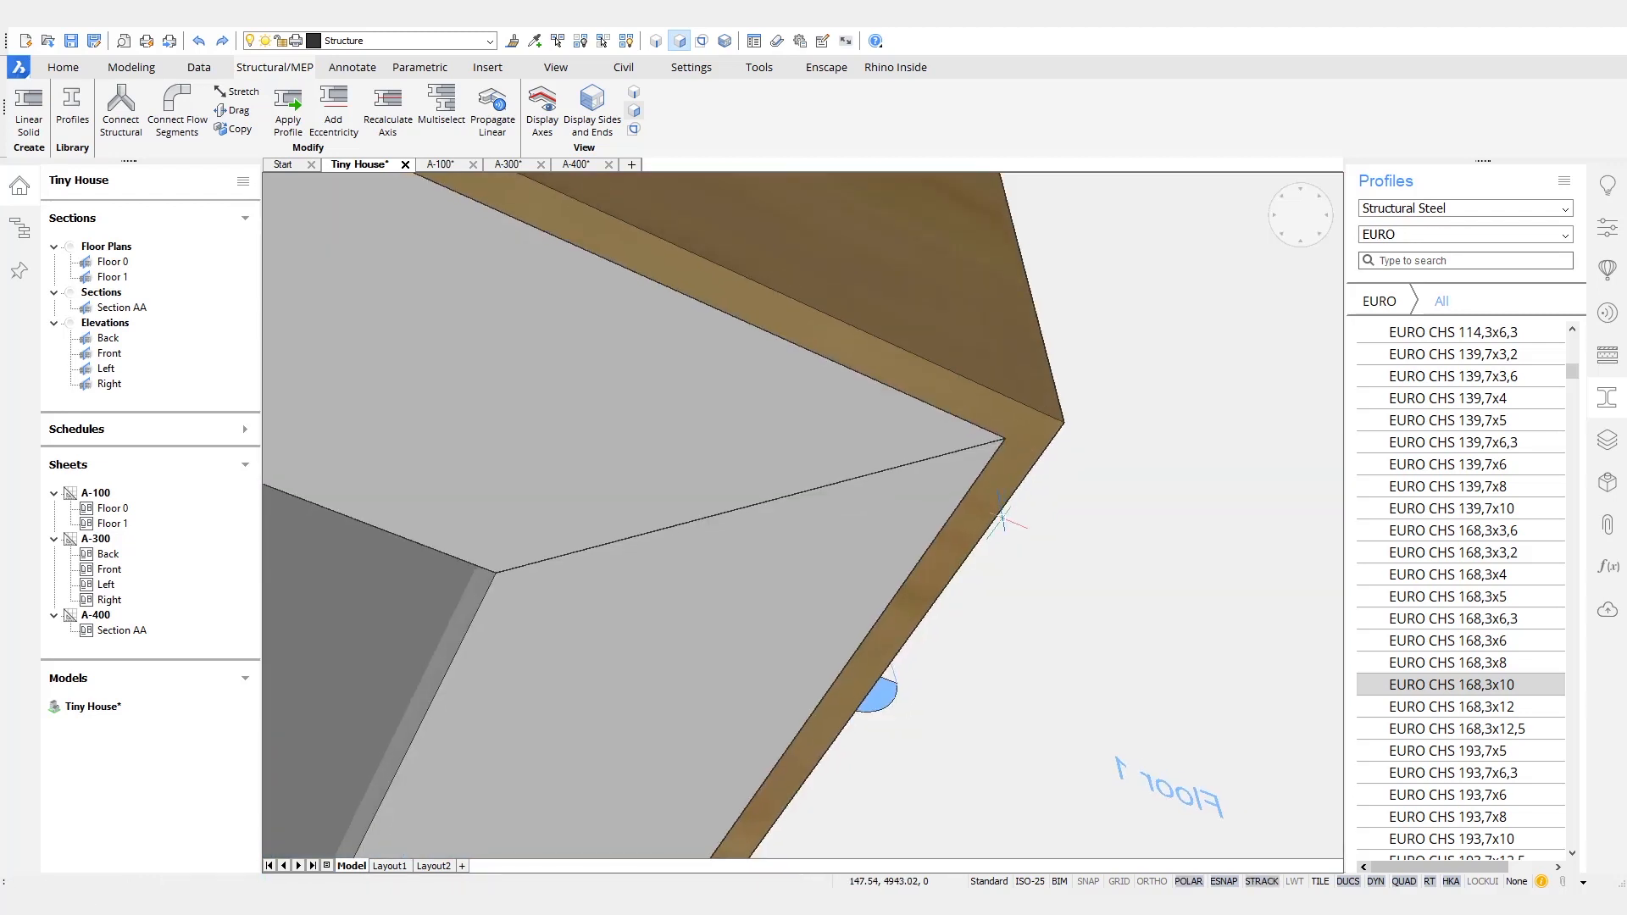
- Slice the floor slab along the planar face of a steel floor beam and delete the cut-off piece
{"action": "middle_click_drag", "start_coordinate": [1002, 517], "coordinate": [1008, 585], "text": "shift"}
{"action": "scroll", "coordinate": [887, 425], "scroll_direction": "down", "scroll_amount": 5}
{"action": "middle_click_drag", "start_coordinate": [886, 425], "coordinate": [907, 568], "text": "shift"}
{"action": "scroll", "coordinate": [852, 472], "scroll_direction": "down", "scroll_amount": 4}
{"action": "middle_click_drag", "start_coordinate": [1013, 784], "coordinate": [940, 669], "text": "shift"}
{"action": "mouse_move", "coordinate": [854, 585]}
{"action": "mouse_move", "coordinate": [895, 603]}
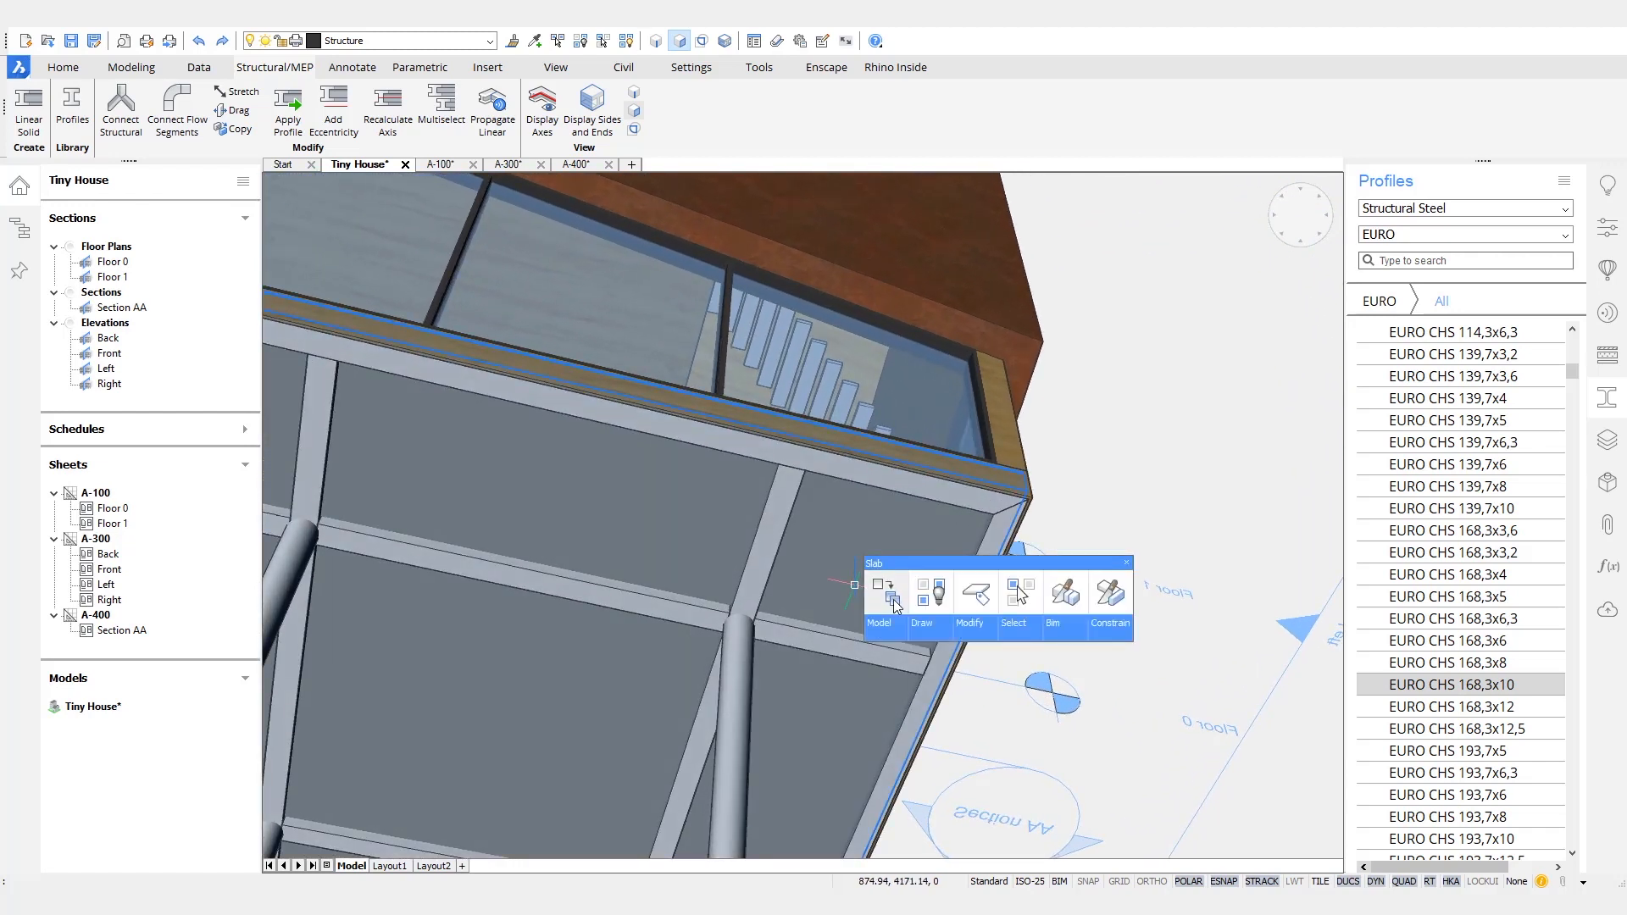
{"action": "left_click", "coordinate": [1100, 596]}
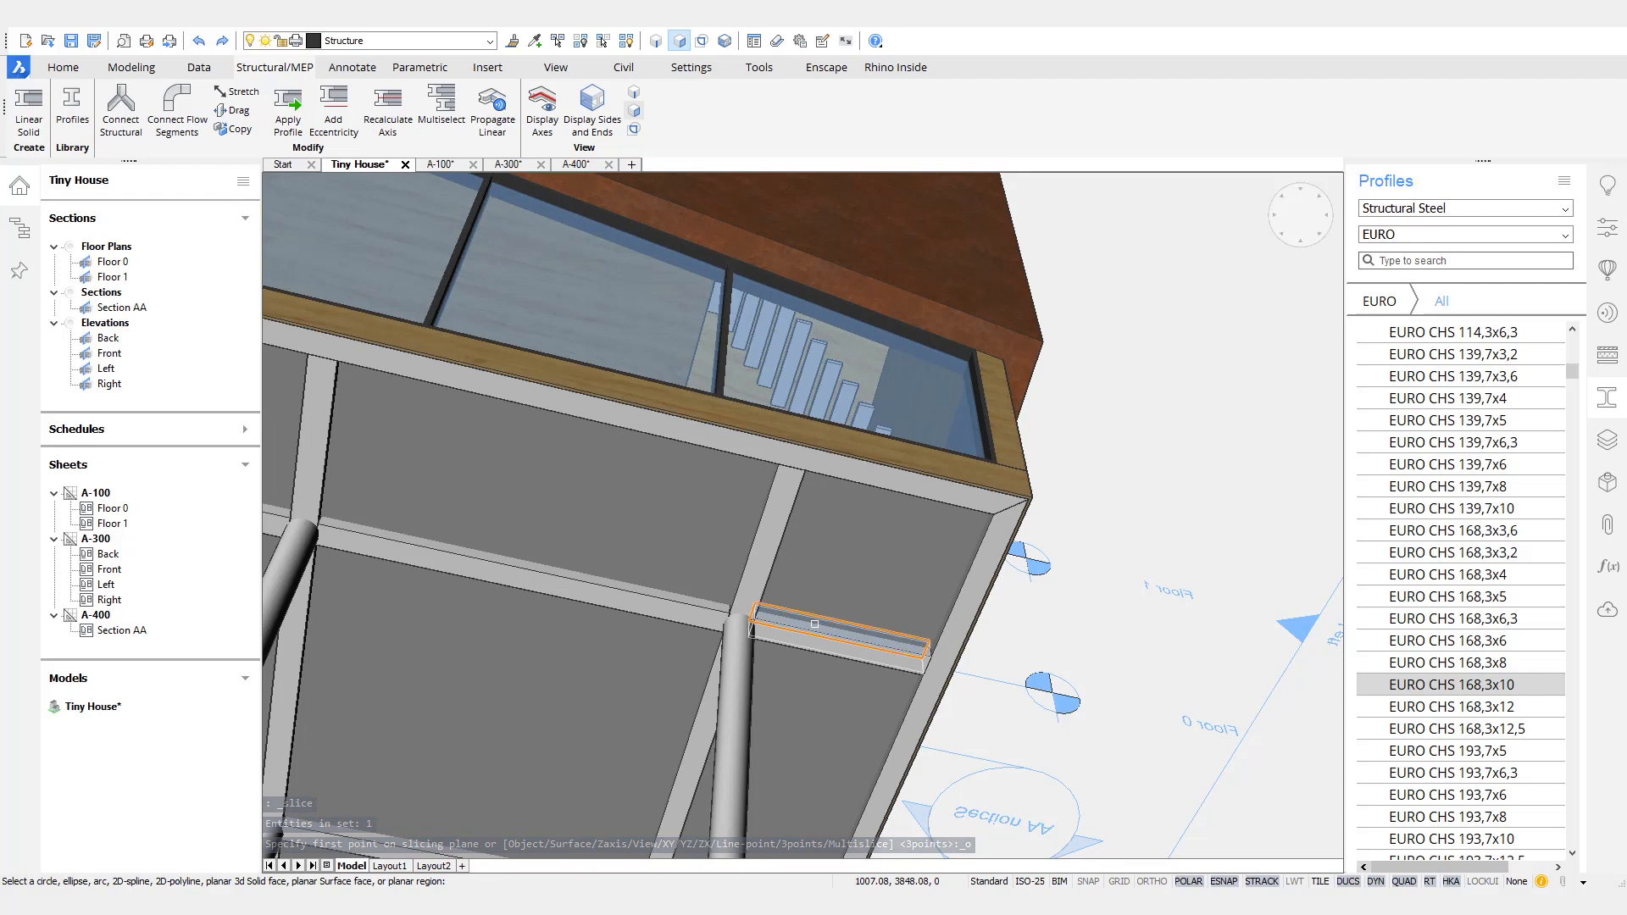
{"action": "left_click", "coordinate": [816, 629]}
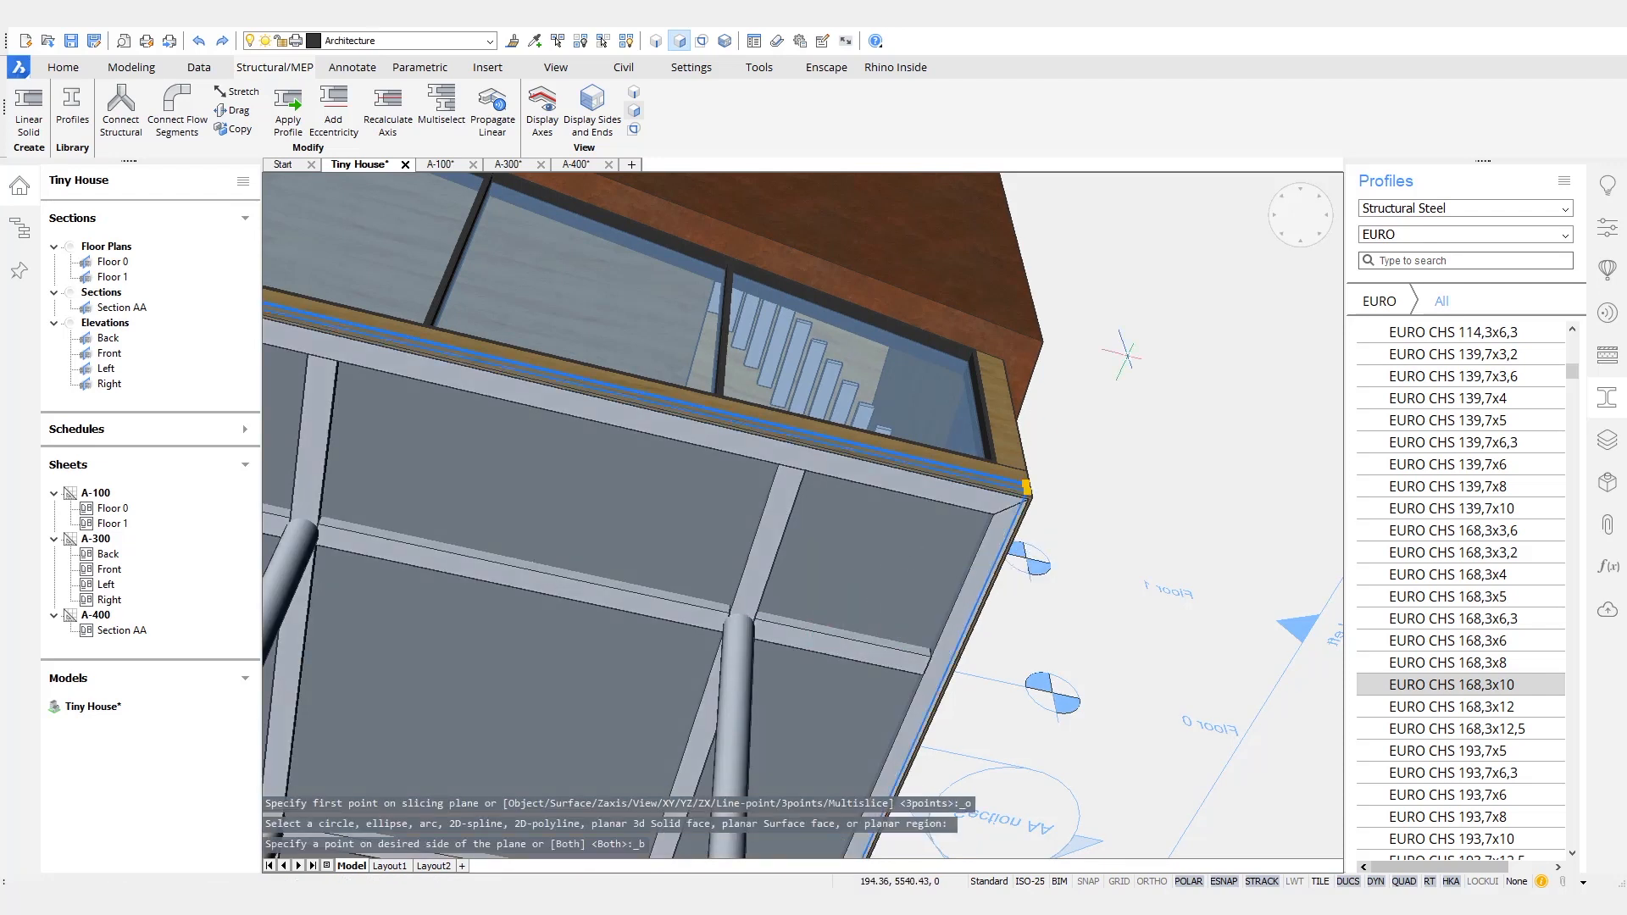
{"action": "key", "text": "Delete"}
- Slice the roof slab along the planar face of one of the steel roof beams
{"action": "mouse_move", "coordinate": [1135, 350]}
{"action": "middle_mouse_down", "text": "shift"}
{"action": "mouse_move", "coordinate": [1208, 487]}
{"action": "mouse_move", "coordinate": [1187, 577]}
{"action": "mouse_move", "coordinate": [1144, 593]}
{"action": "mouse_move", "coordinate": [1034, 400]}
{"action": "mouse_move", "coordinate": [860, 387]}
{"action": "middle_mouse_up", "text": "shift"}
{"action": "mouse_move", "coordinate": [860, 387]}
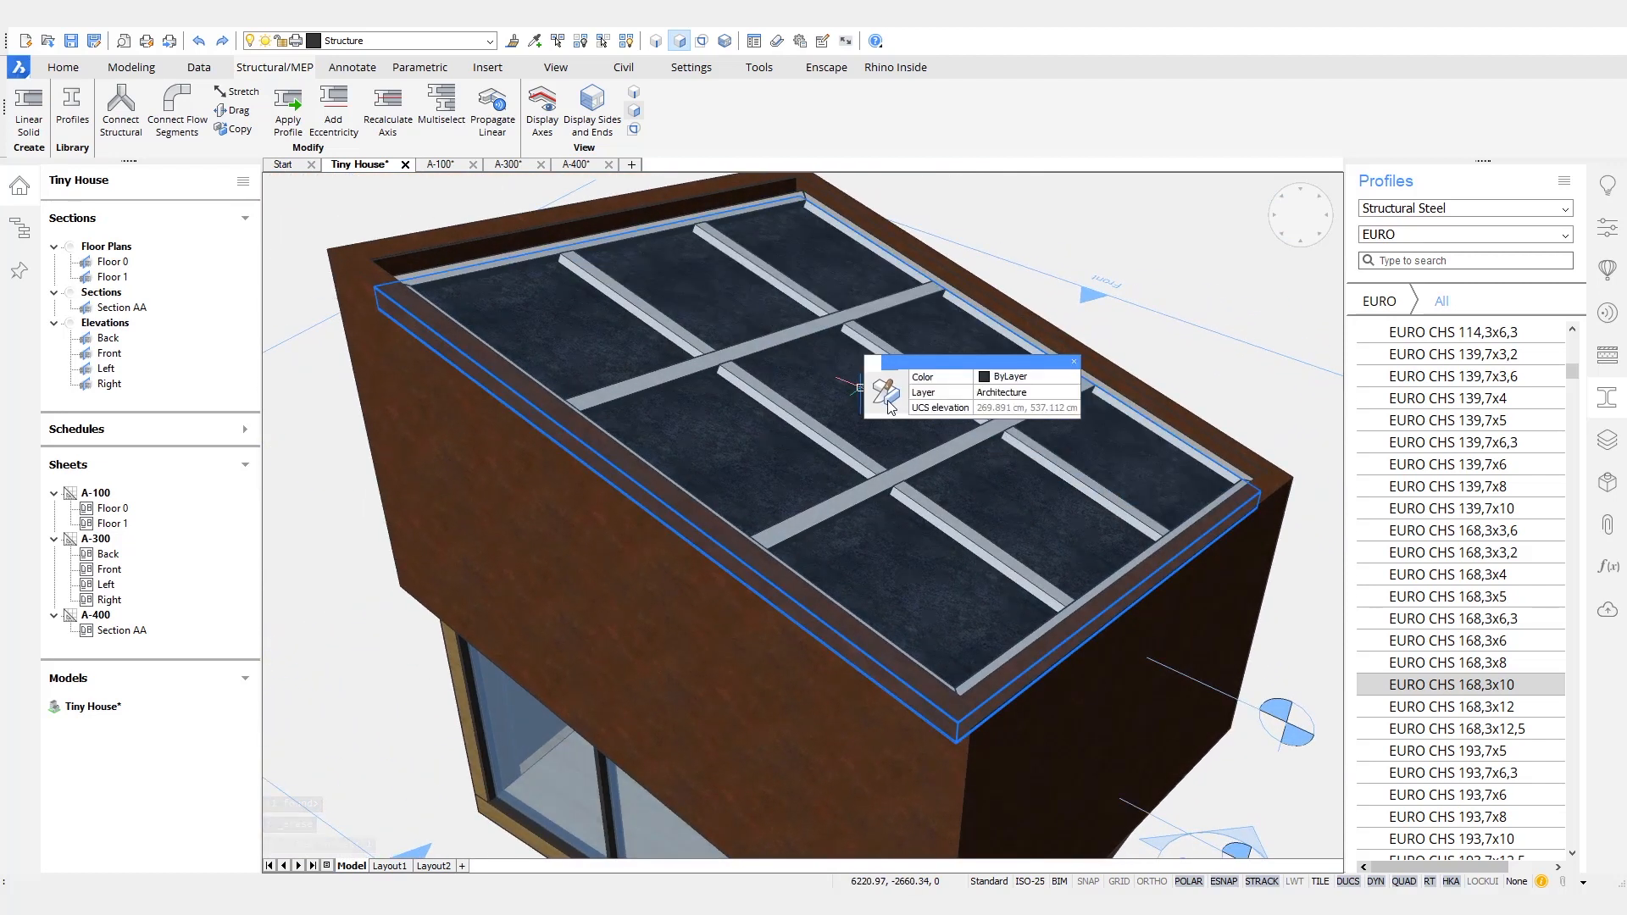
{"action": "left_click", "coordinate": [887, 395]}
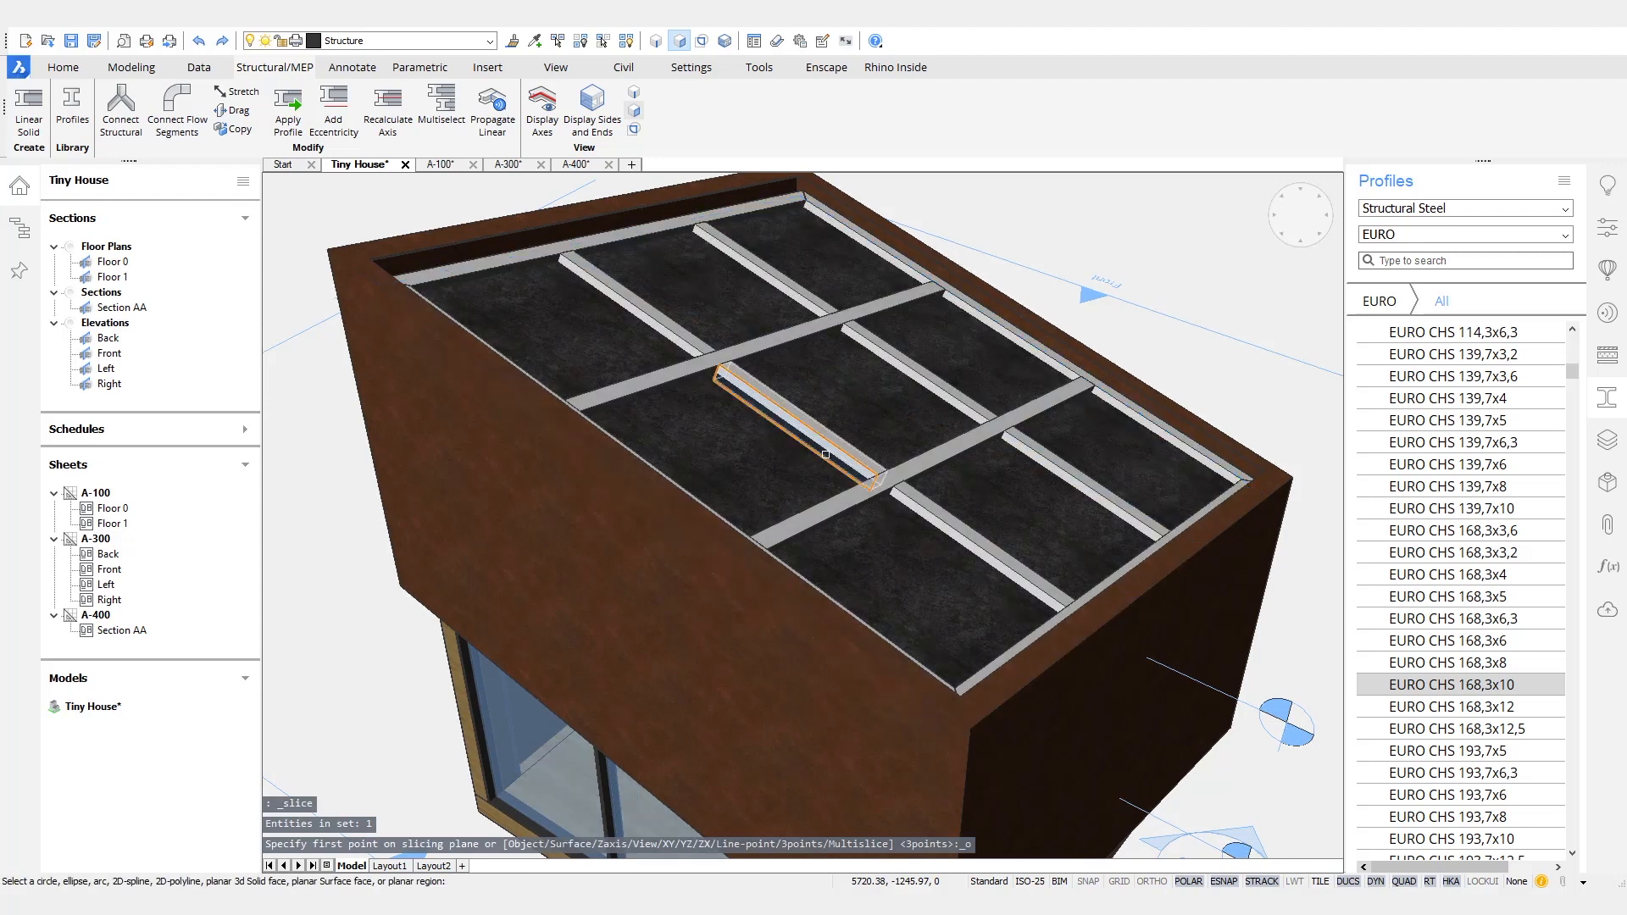
{"action": "left_click", "coordinate": [829, 459]}
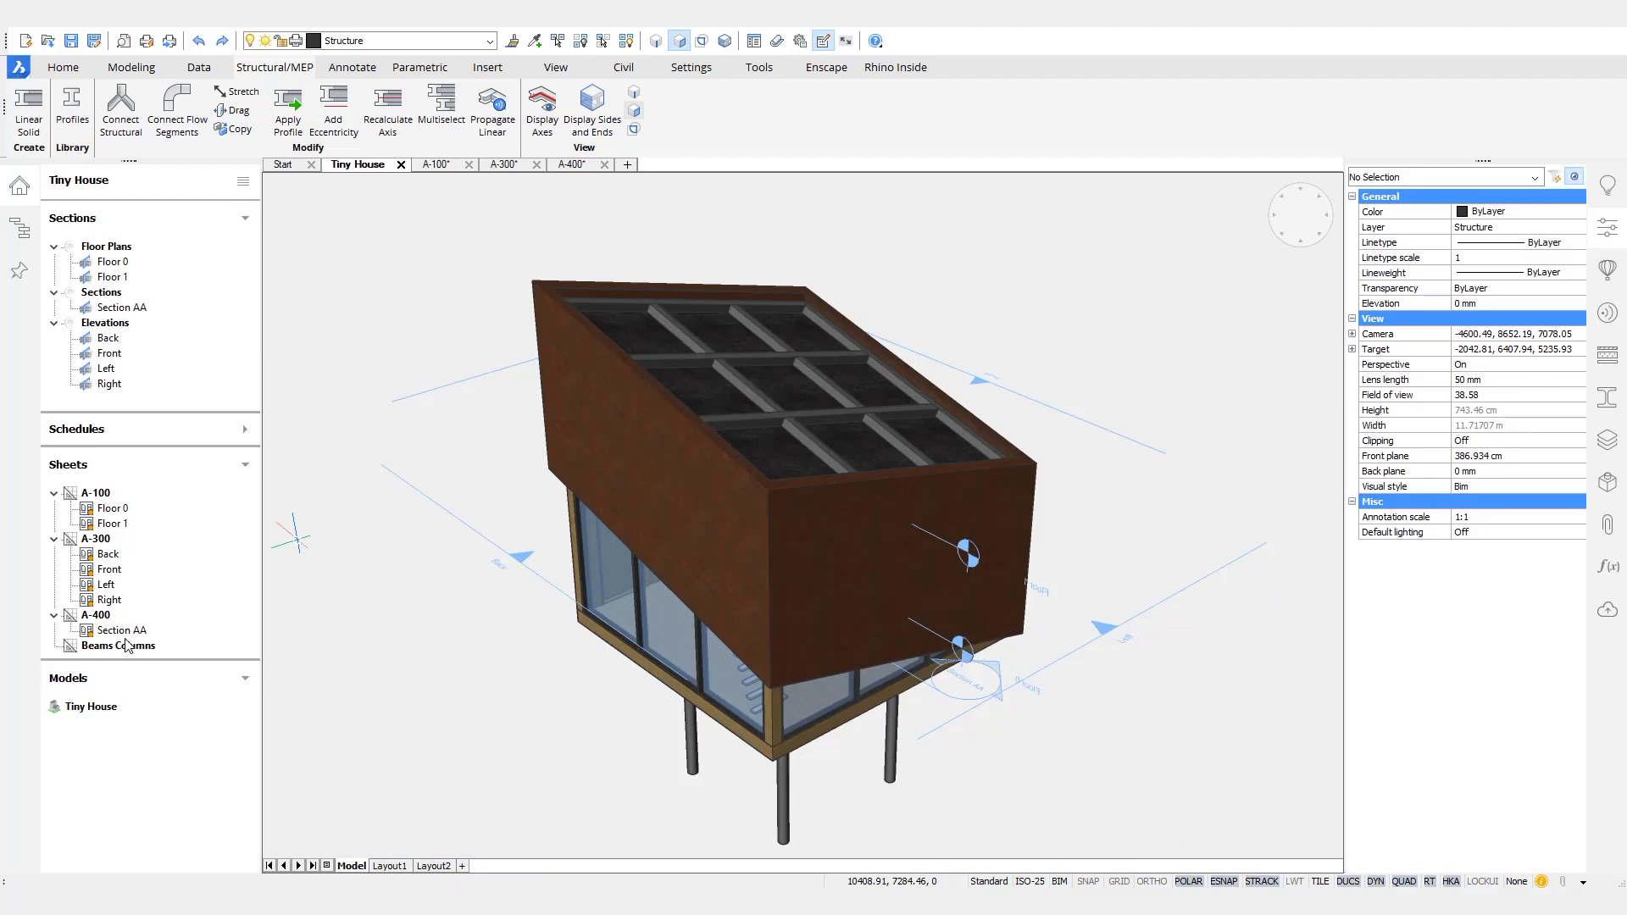
- Start a new schedule based on the existing data extraction definition Beams and Columns (BIM).dxd
{"action": "right_click", "coordinate": [206, 424]}
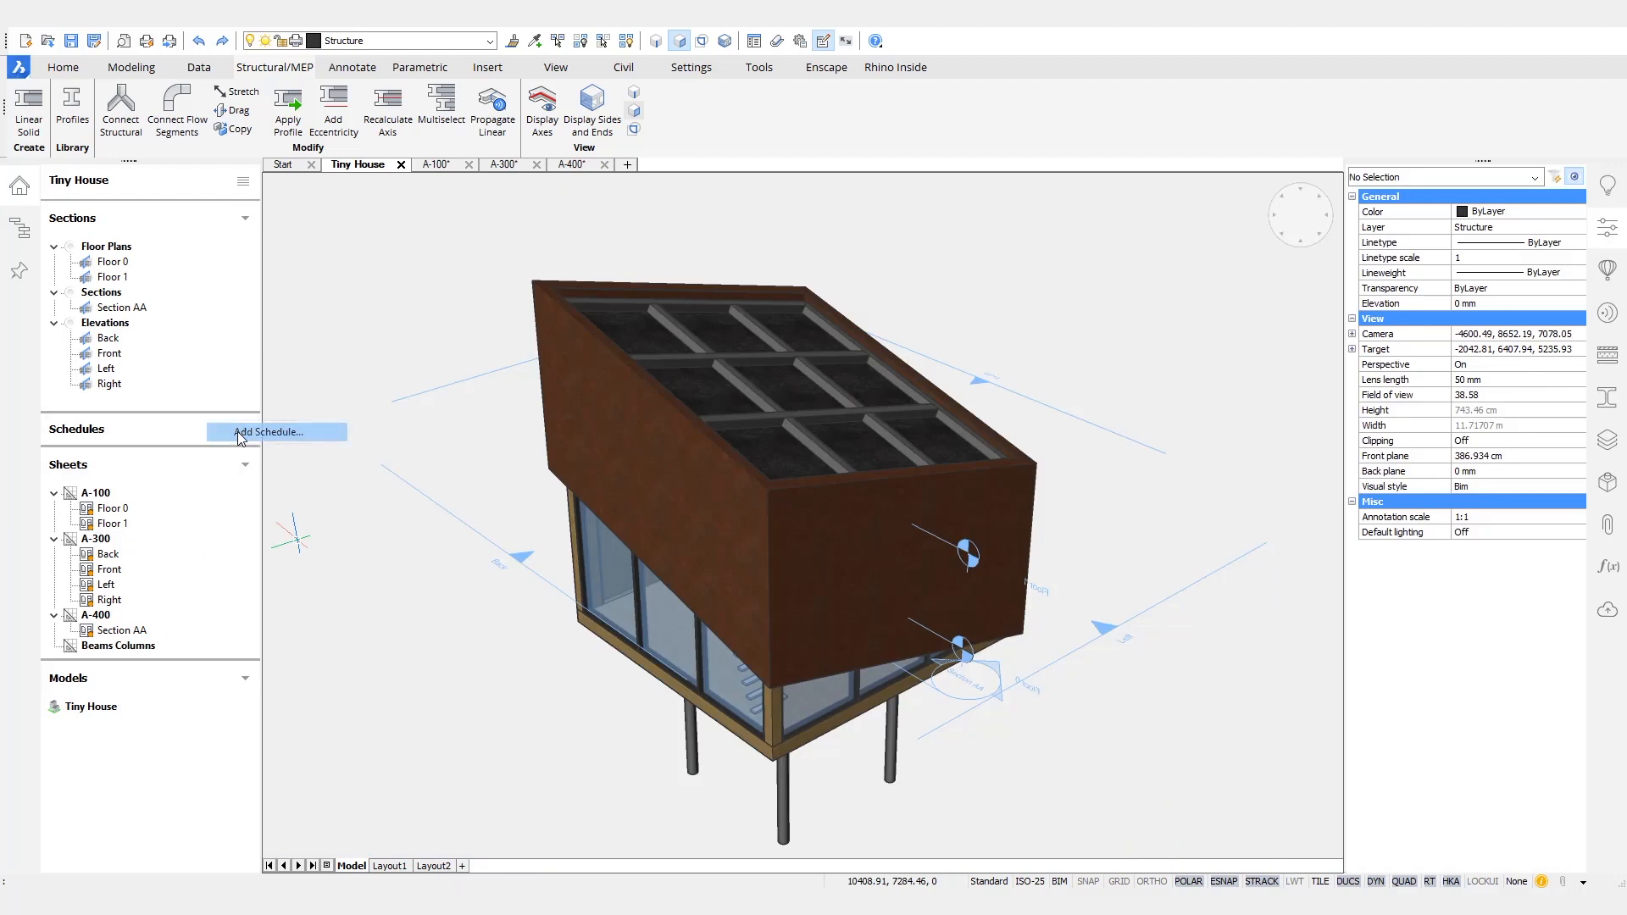
{"action": "left_click", "coordinate": [238, 433]}
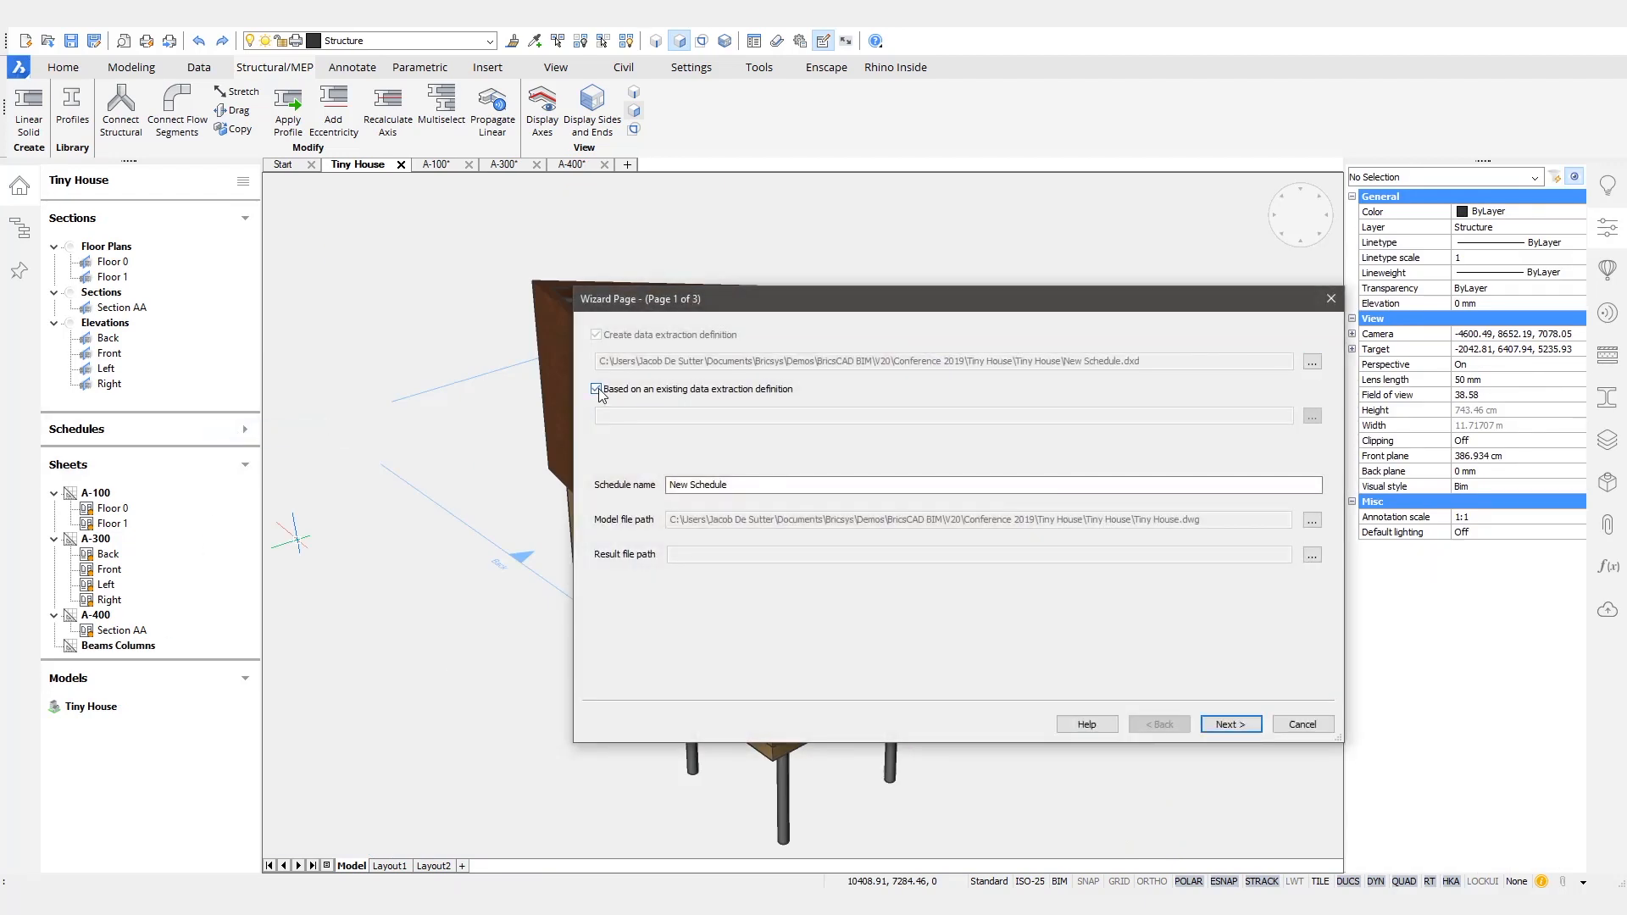
{"action": "left_click", "coordinate": [1310, 416]}
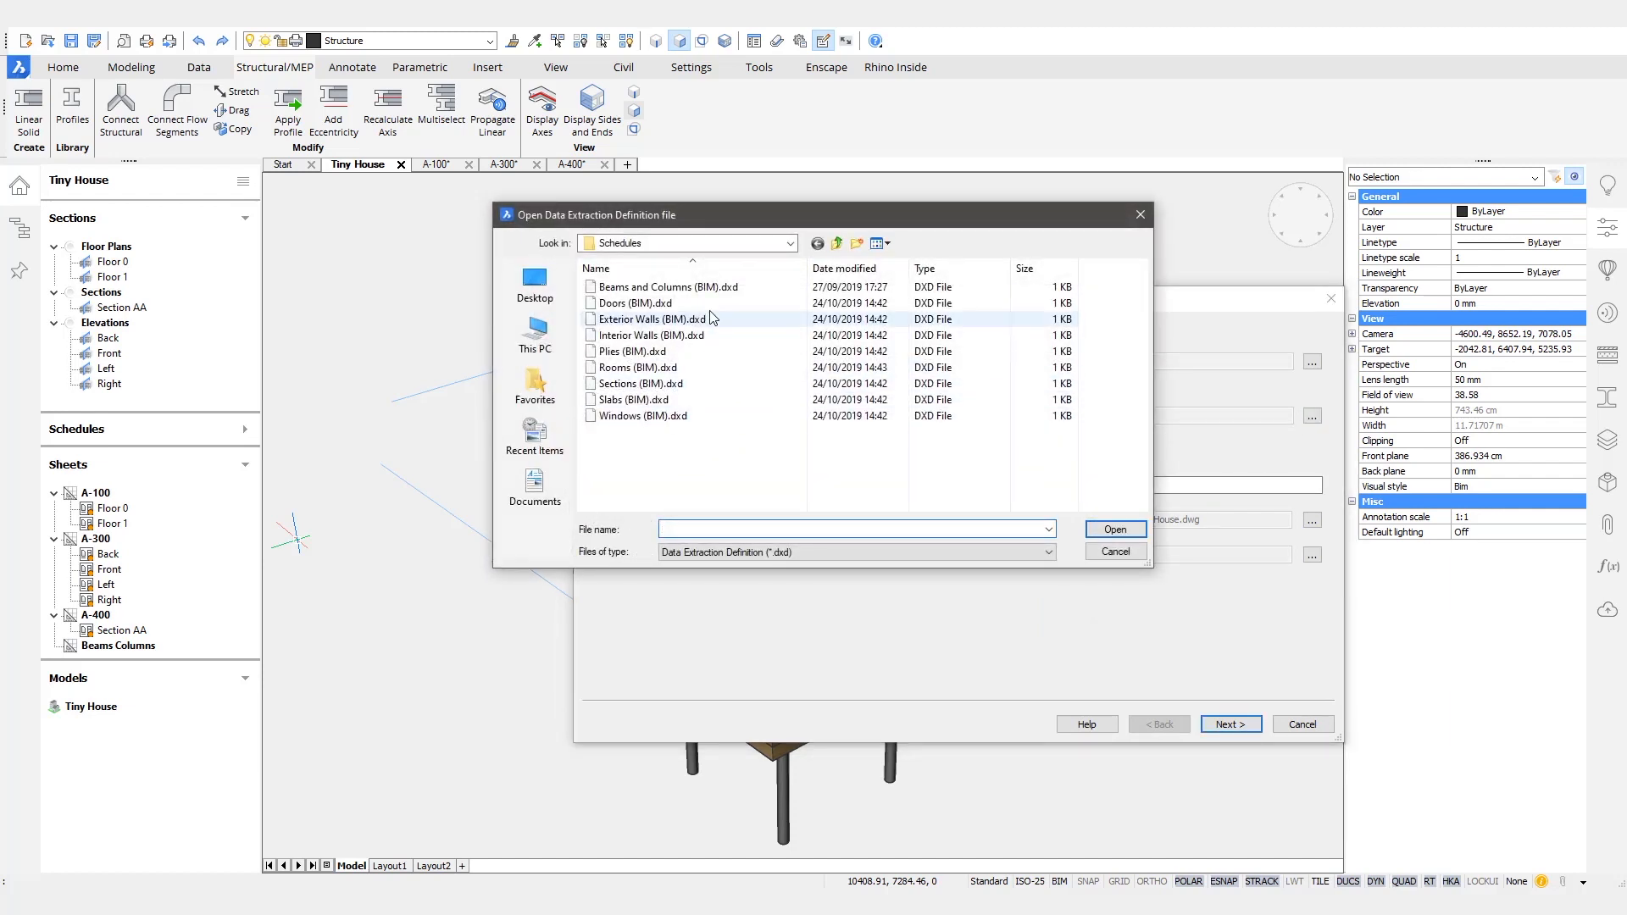
{"action": "left_click", "coordinate": [669, 287]}
{"action": "left_click", "coordinate": [1115, 530]}
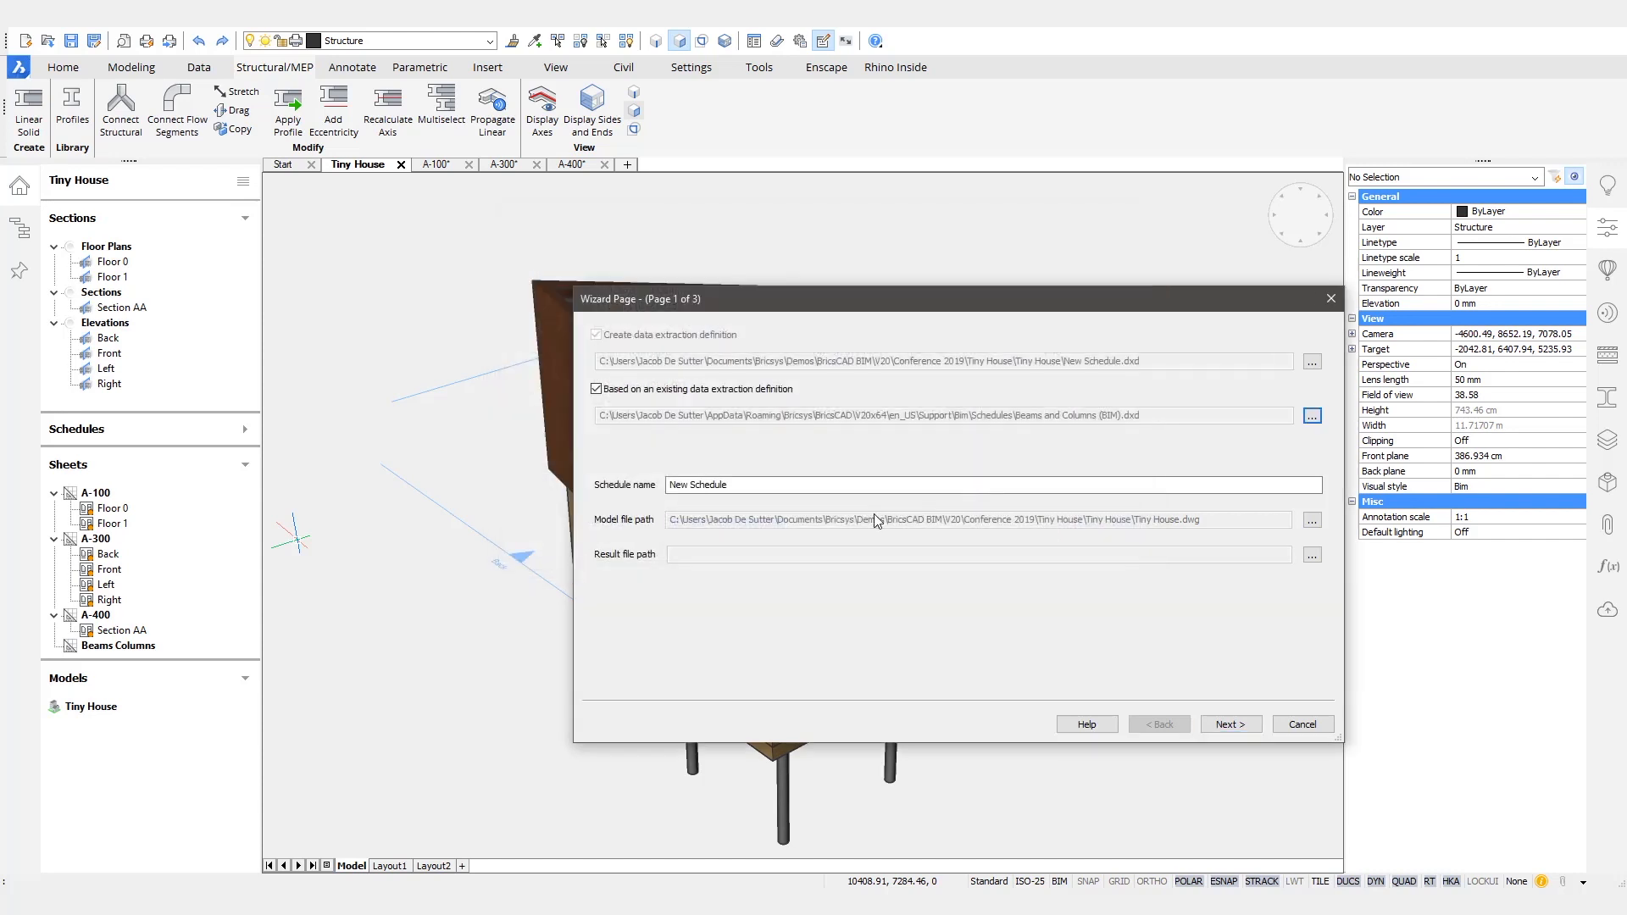
- Name the schedule Beams Columns and set its result file to A-500 in the Sheets folder
{"action": "double_click", "coordinate": [788, 483]}
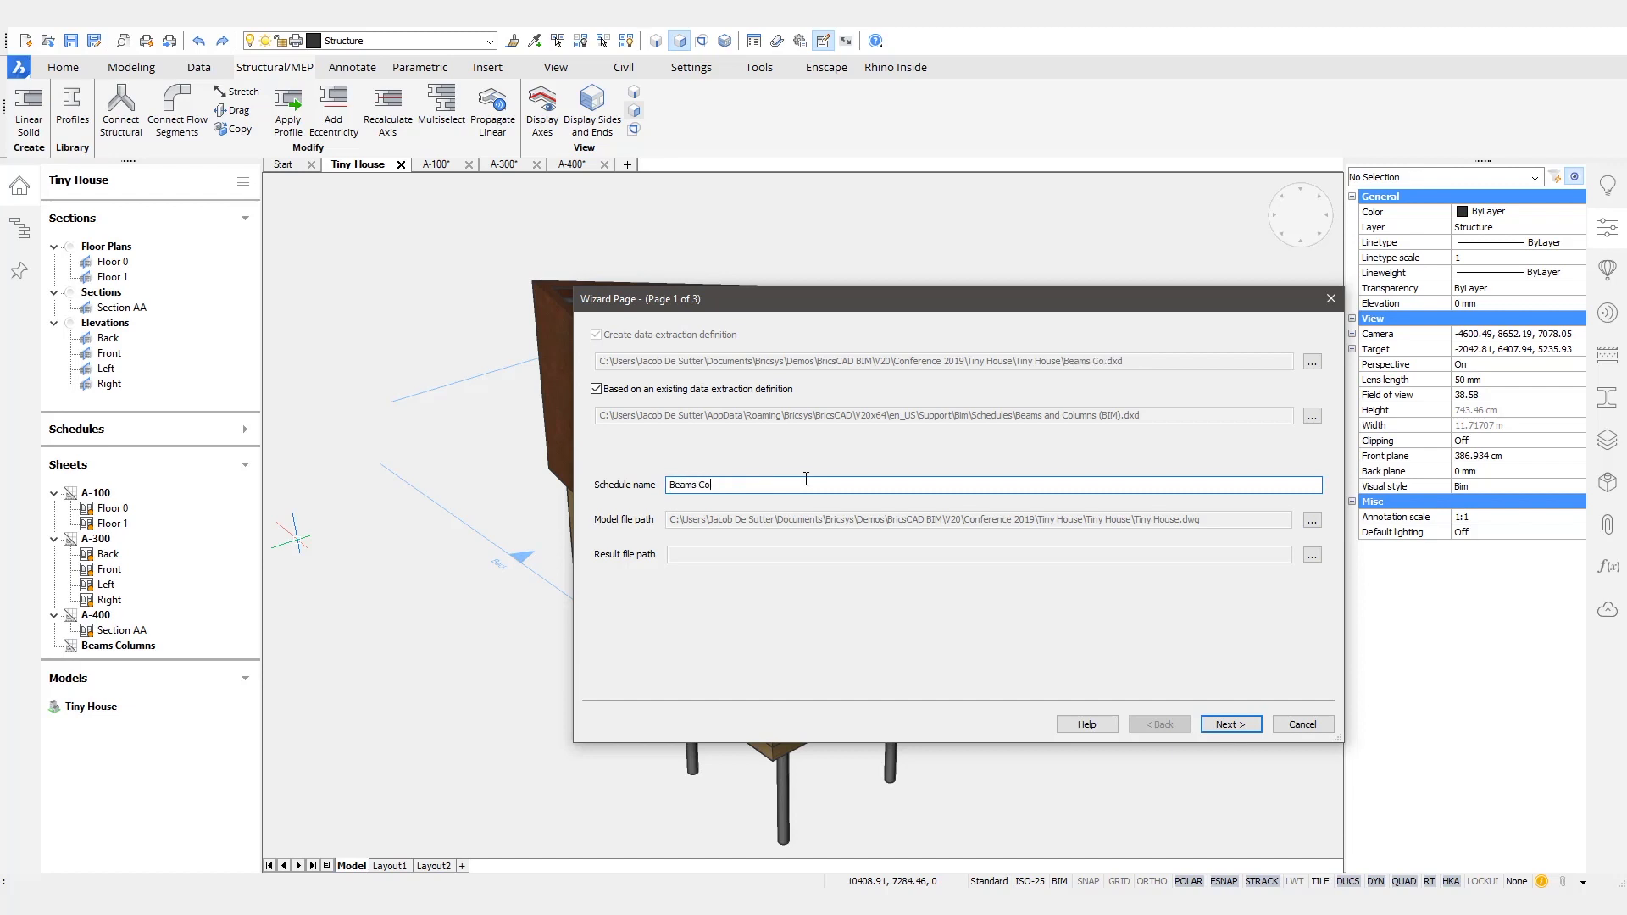
{"action": "left_click", "coordinate": [1312, 556]}
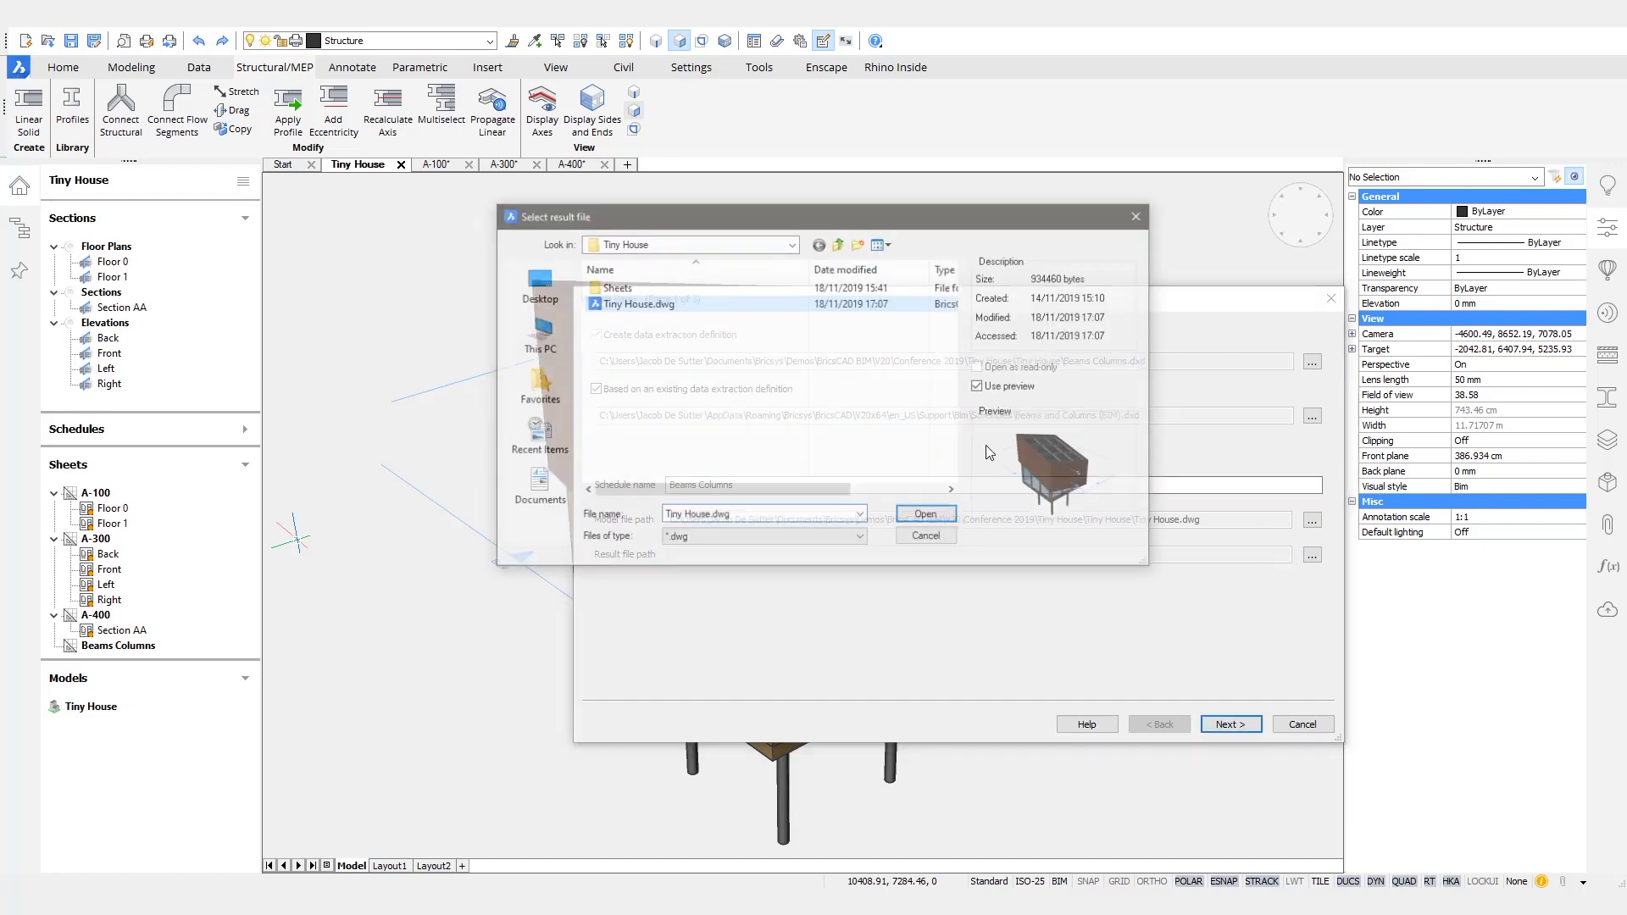
{"action": "double_click", "coordinate": [633, 288]}
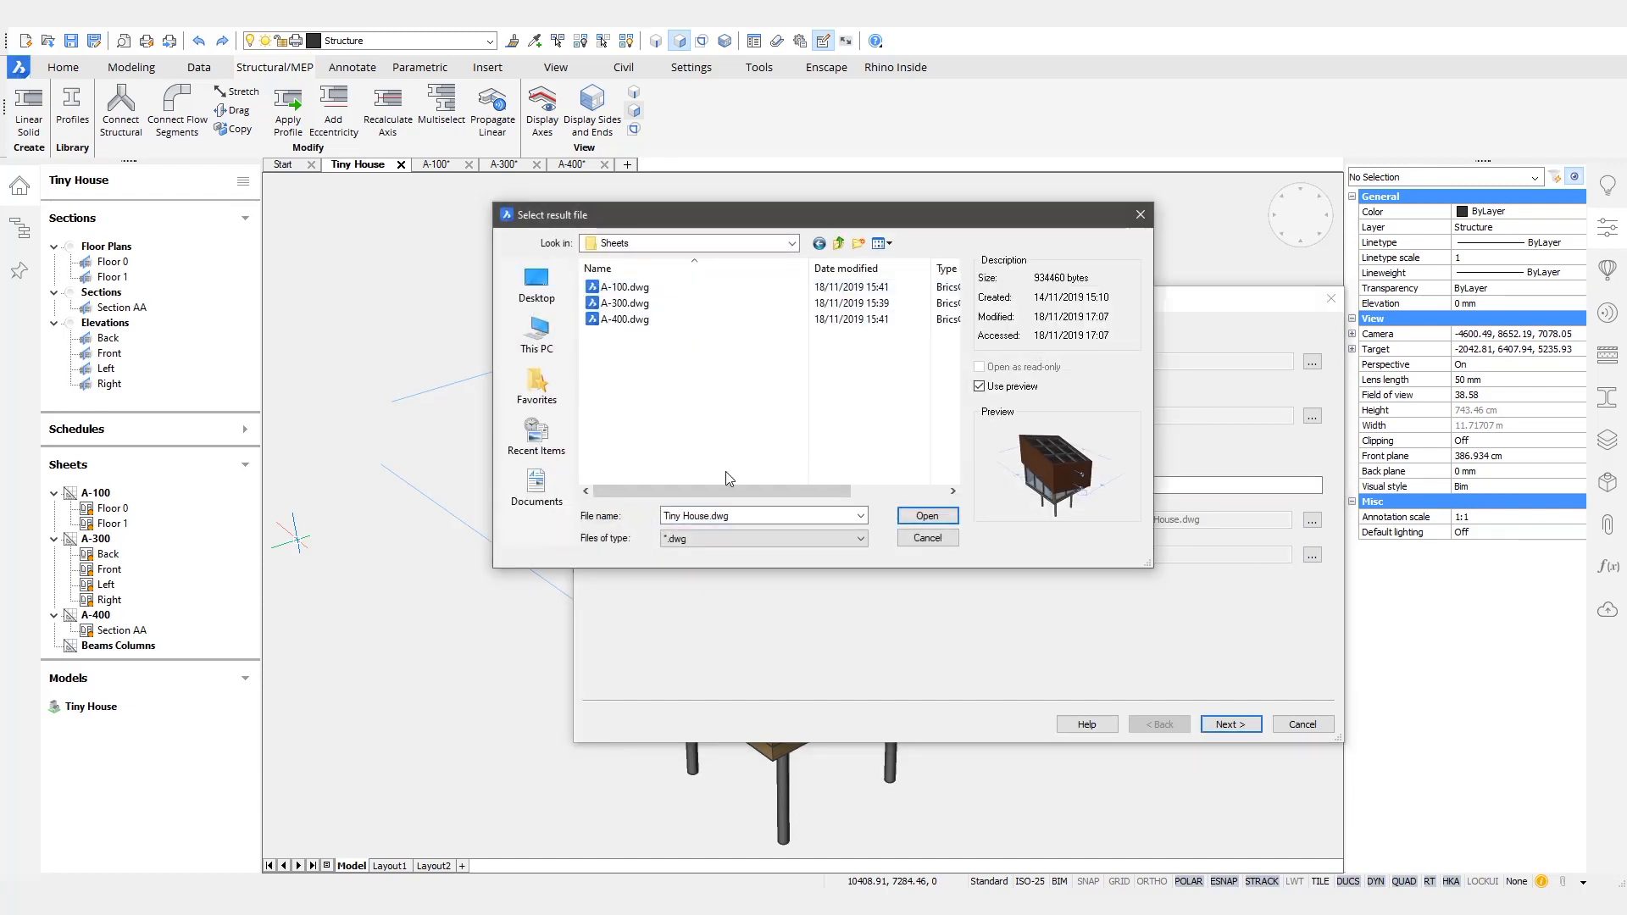
{"action": "triple_click", "coordinate": [723, 517]}
{"action": "type", "text": "A-500"}
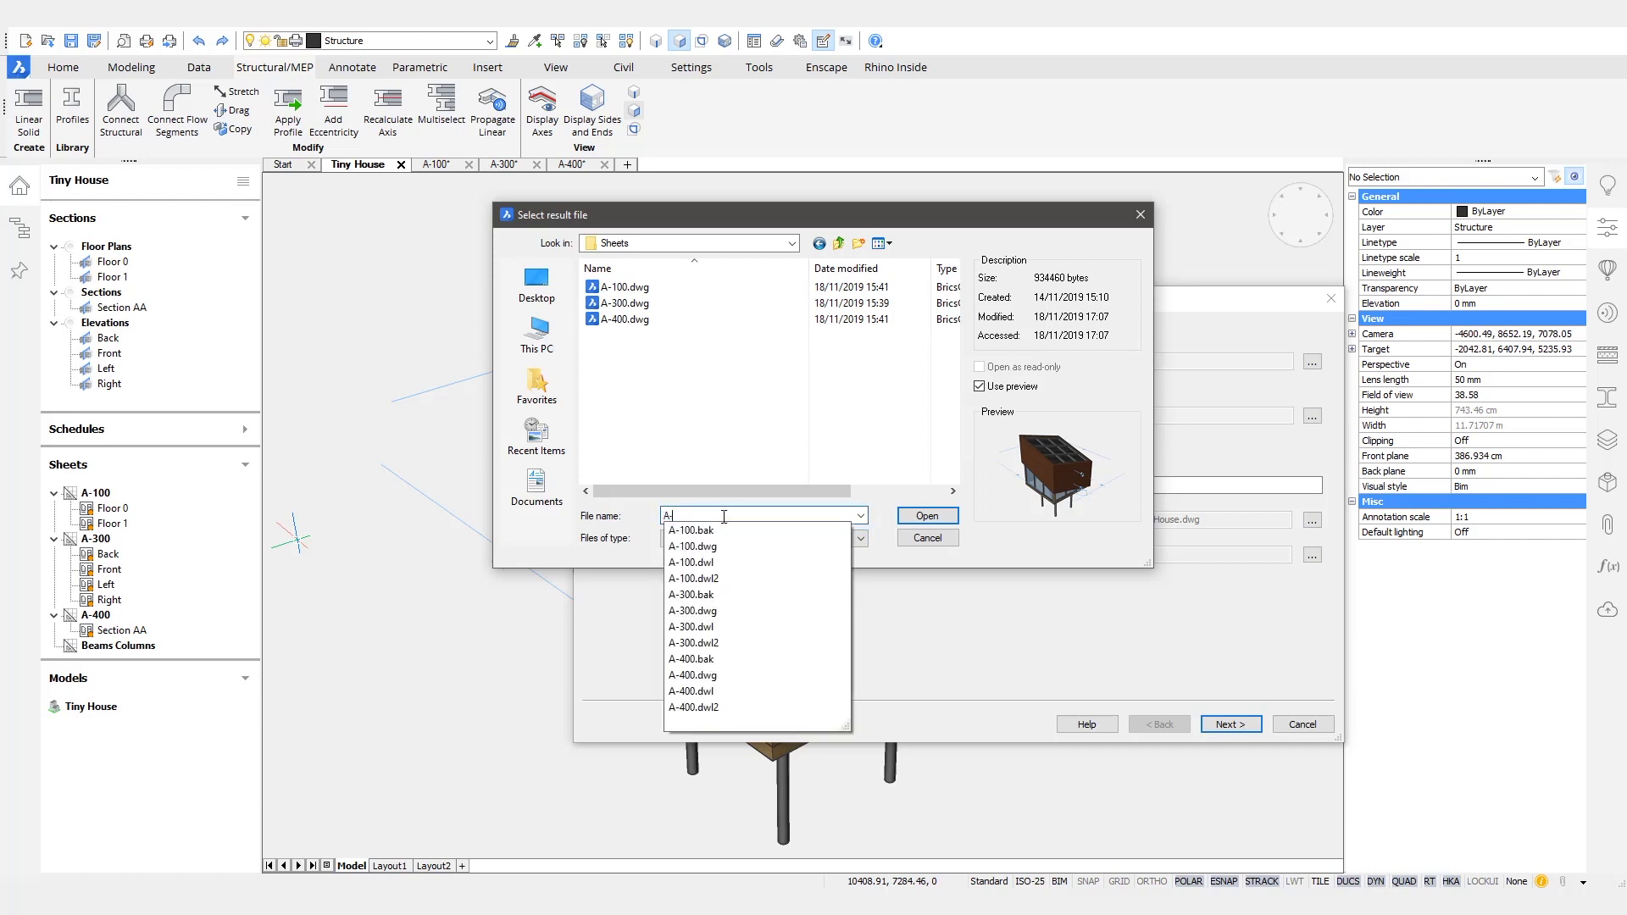
{"action": "left_click", "coordinate": [923, 516]}
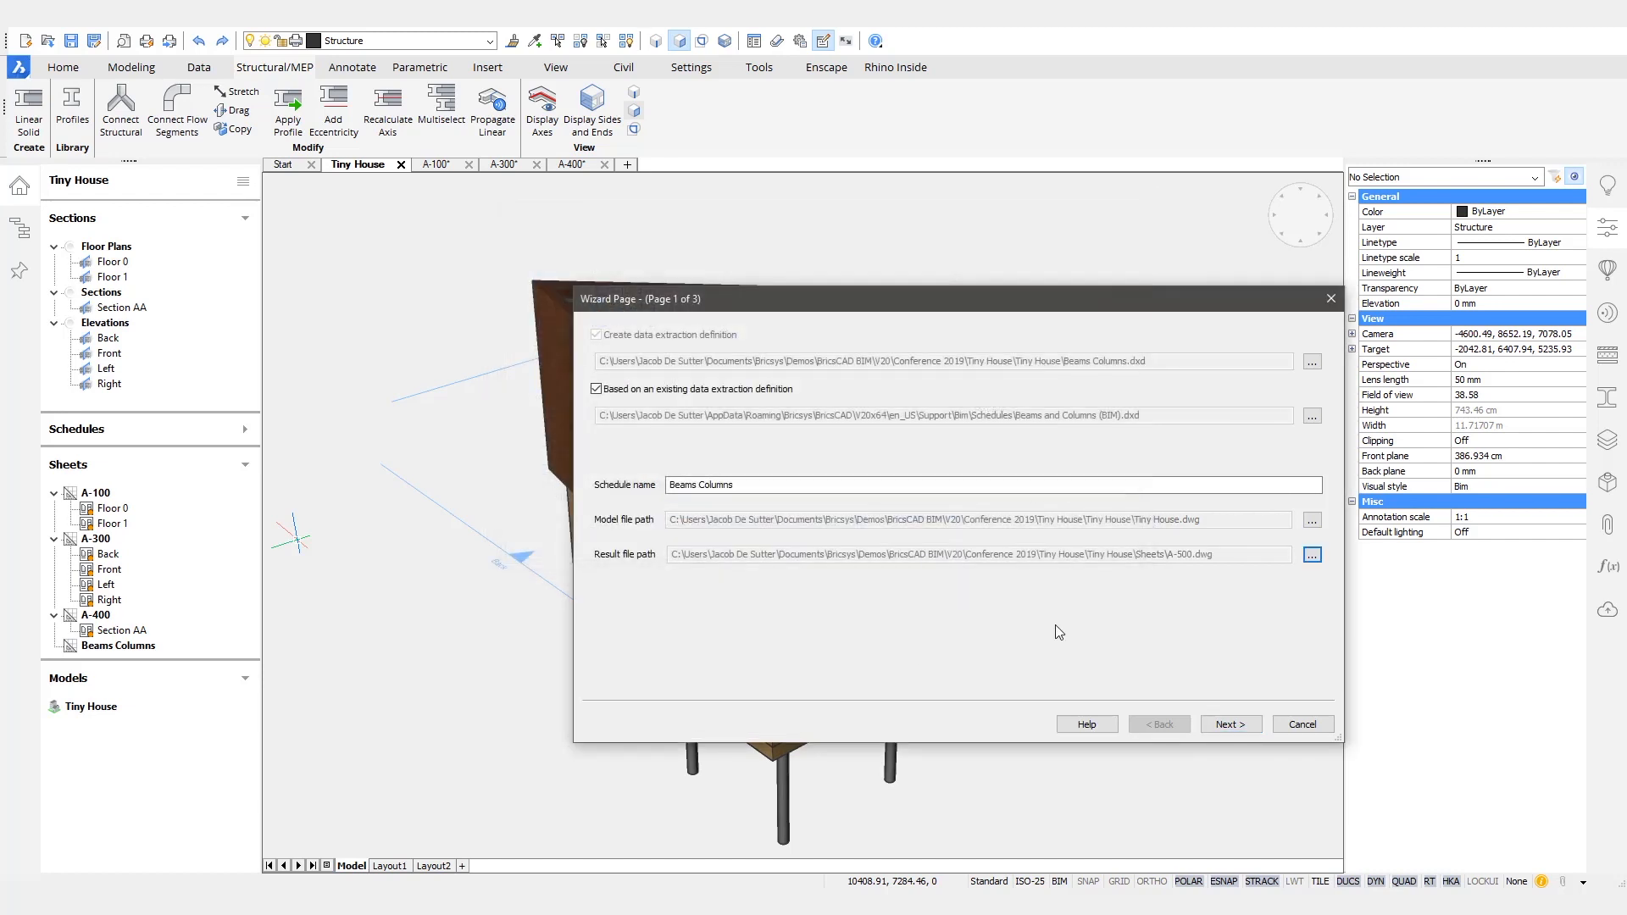
- Complete the schedule definition with the Composition, Profile, Type and Length properties and equal rows combined
{"action": "left_click", "coordinate": [1229, 725]}
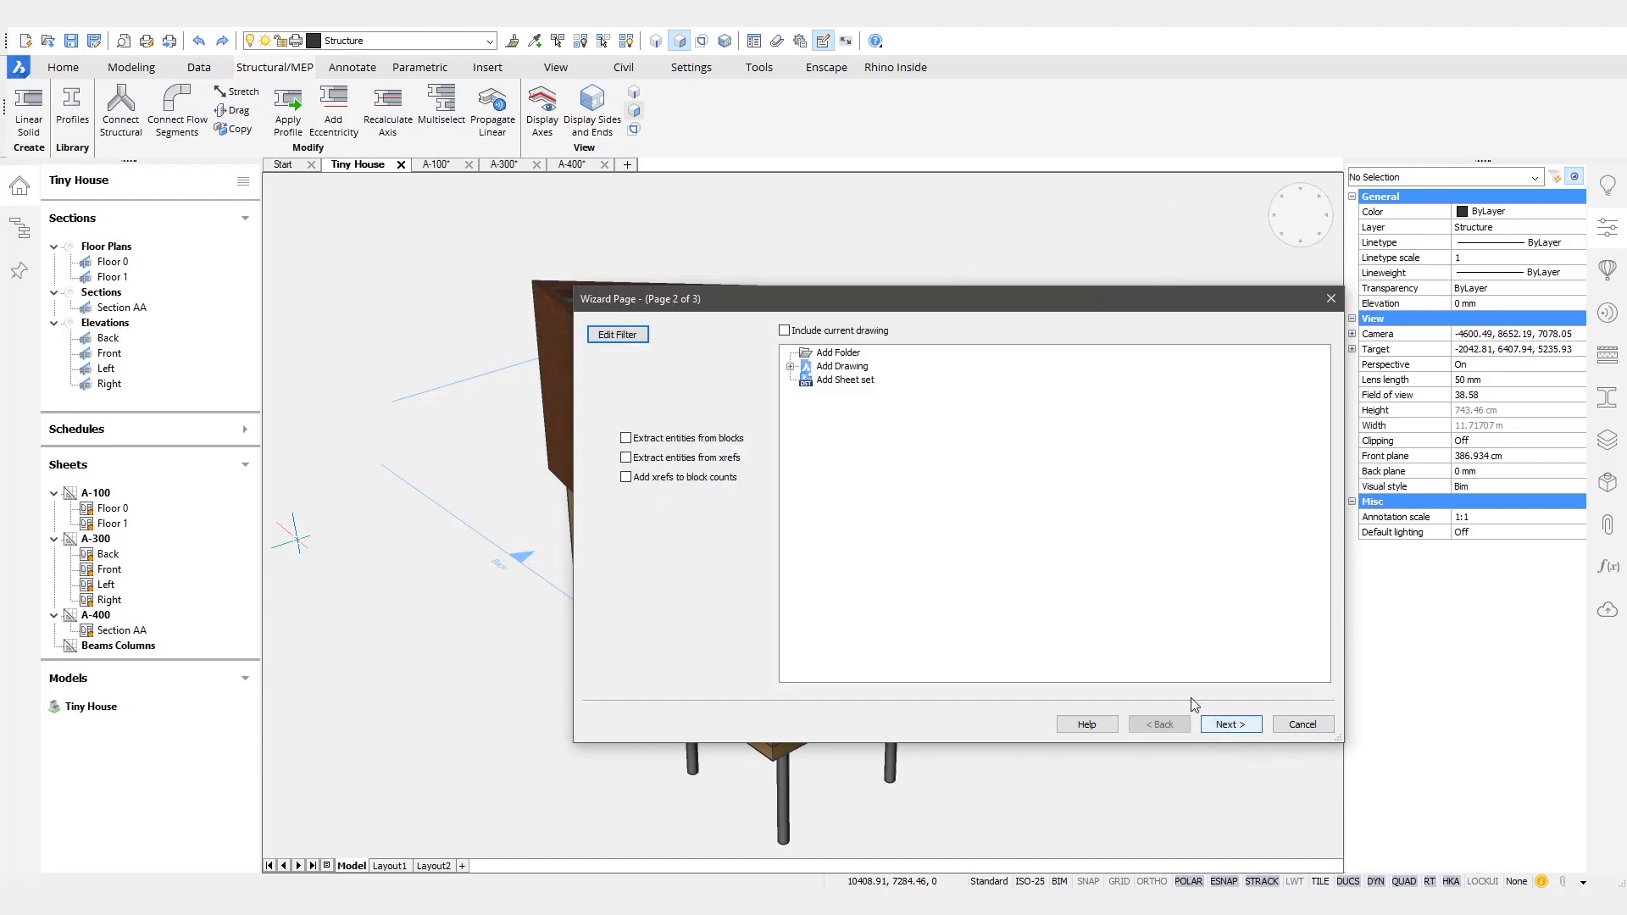
{"action": "left_click", "coordinate": [1233, 726]}
{"action": "left_click", "coordinate": [605, 439]}
{"action": "mouse_move", "coordinate": [1316, 373]}
{"action": "left_mouse_down"}
{"action": "mouse_move", "coordinate": [1312, 542]}
{"action": "mouse_move", "coordinate": [1327, 357]}
{"action": "left_mouse_up"}
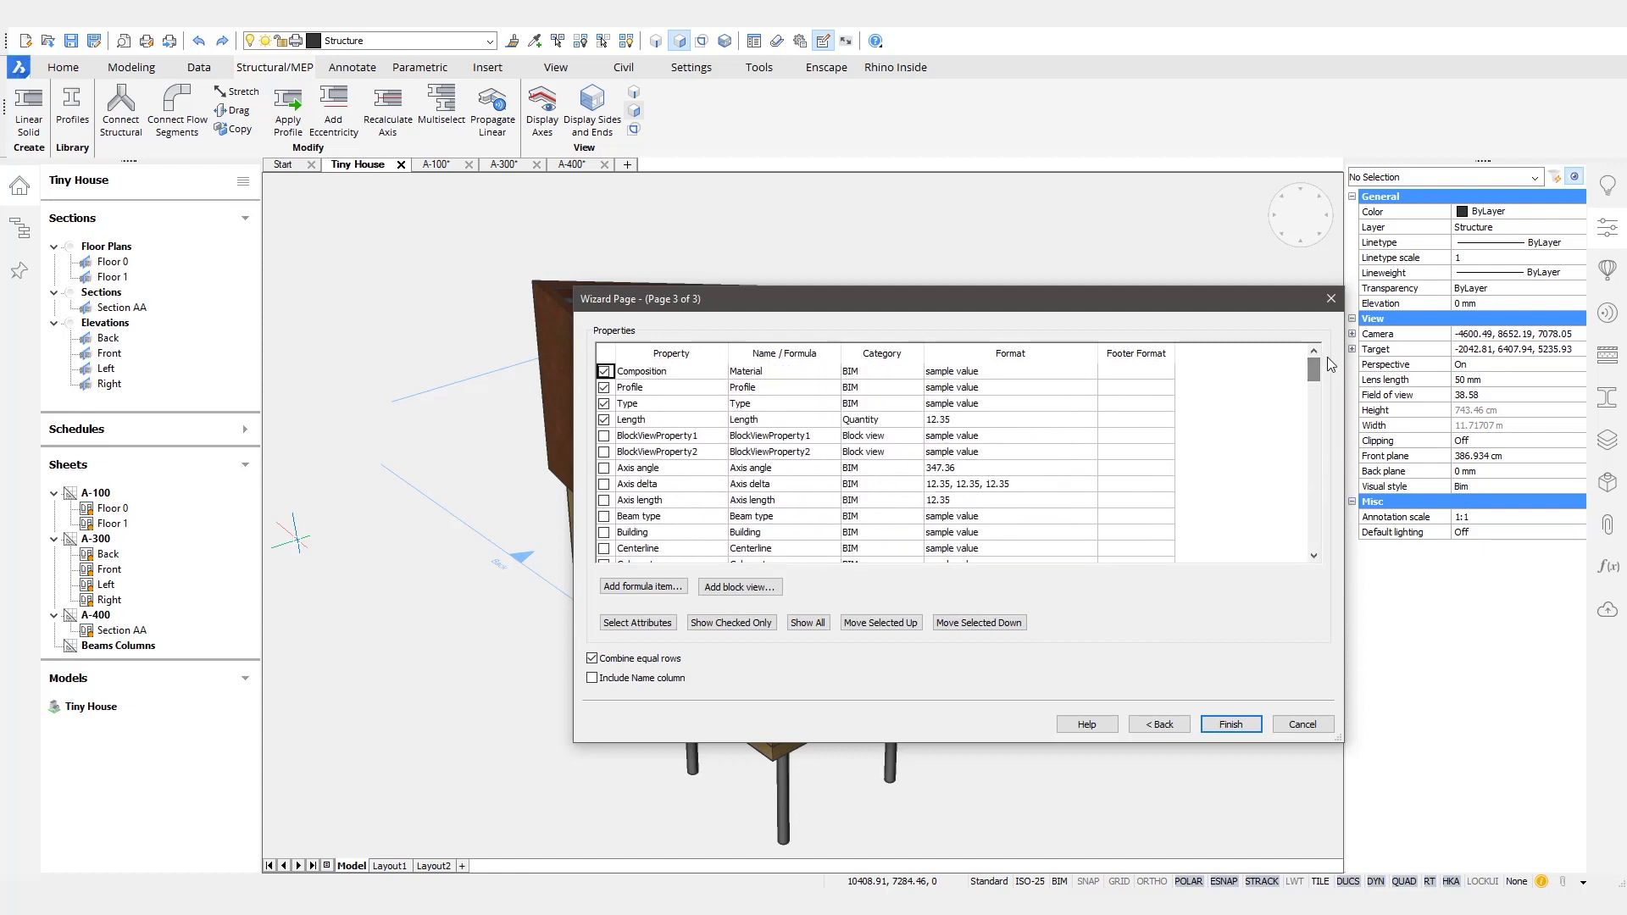
{"action": "left_click", "coordinate": [1230, 725]}
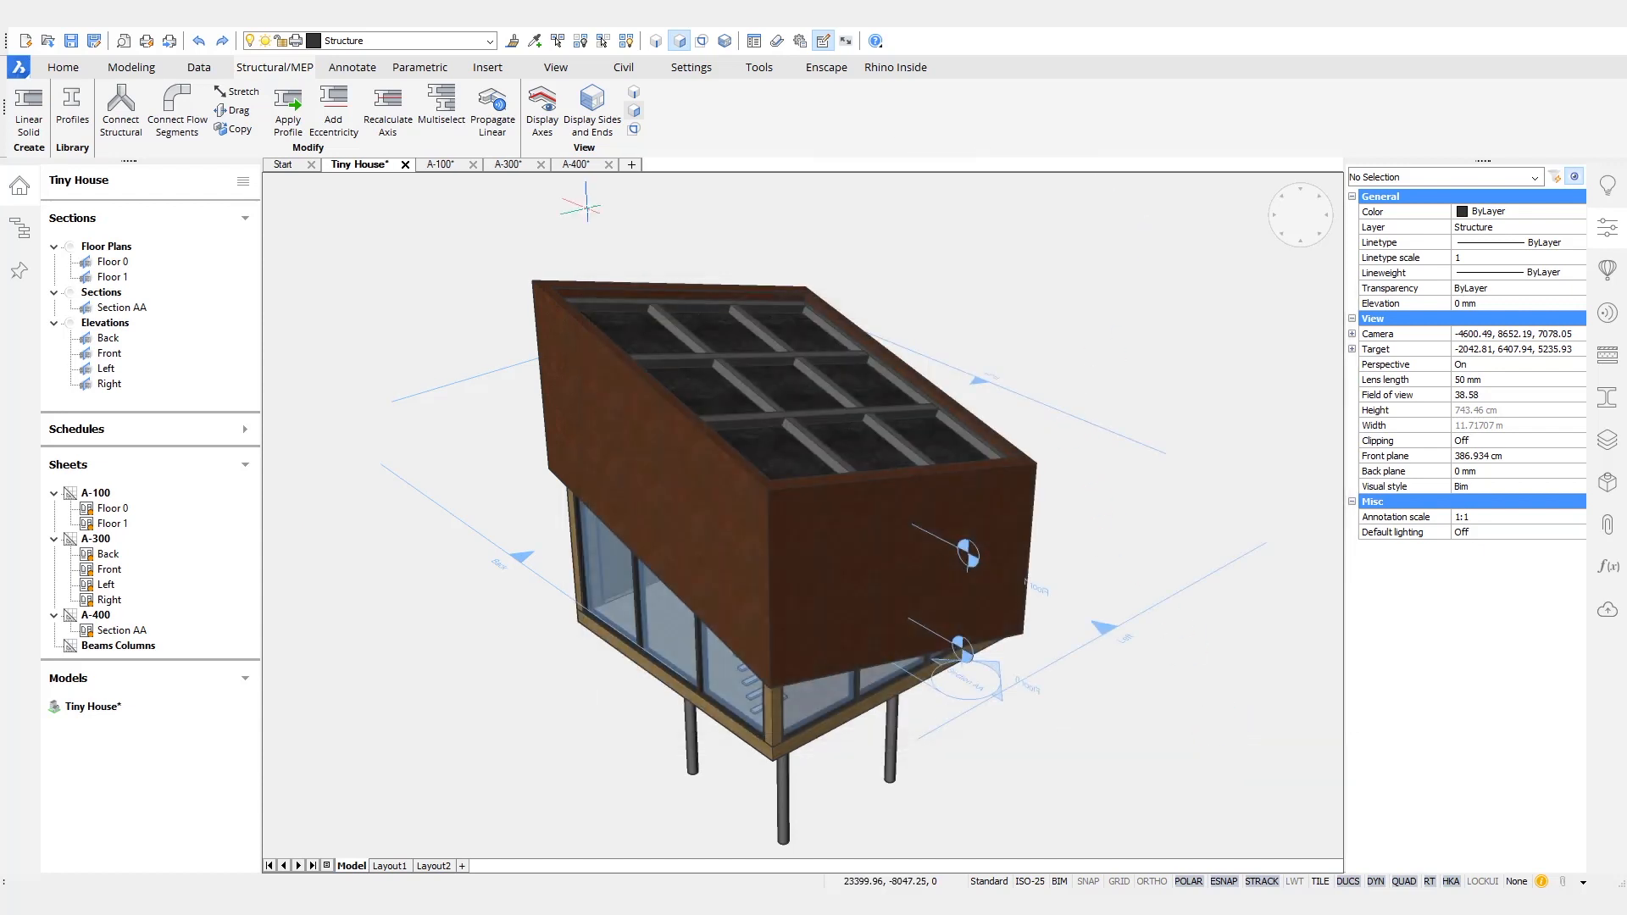
- Update the Beams Columns schedule and display it on its sheet
{"action": "left_click", "coordinate": [178, 433]}
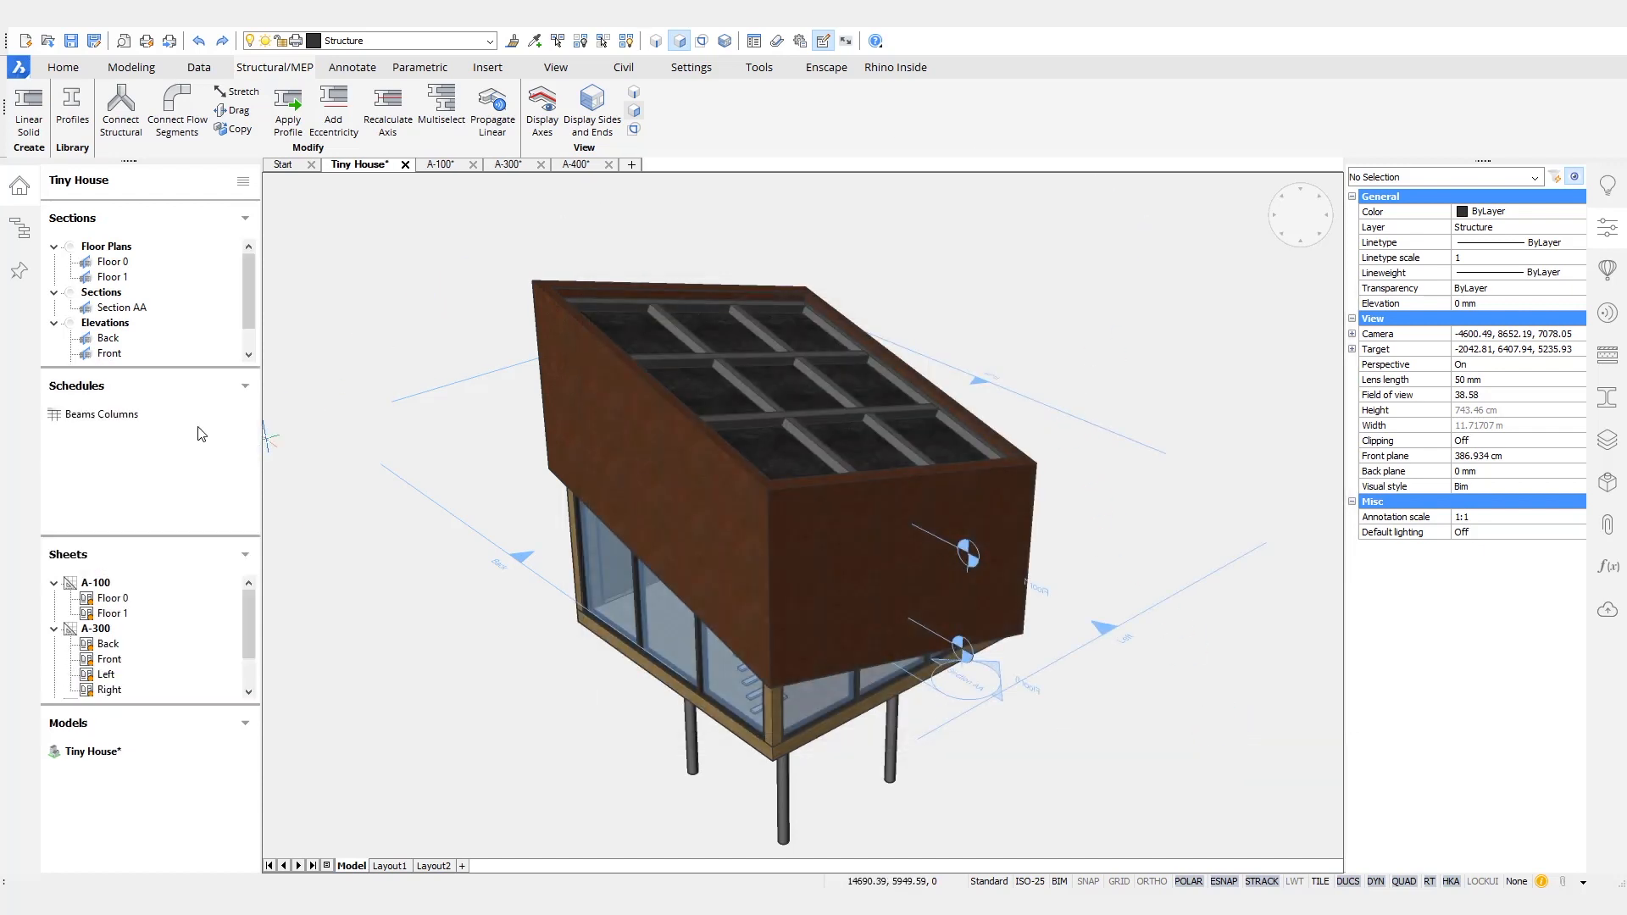
{"action": "right_click", "coordinate": [118, 421]}
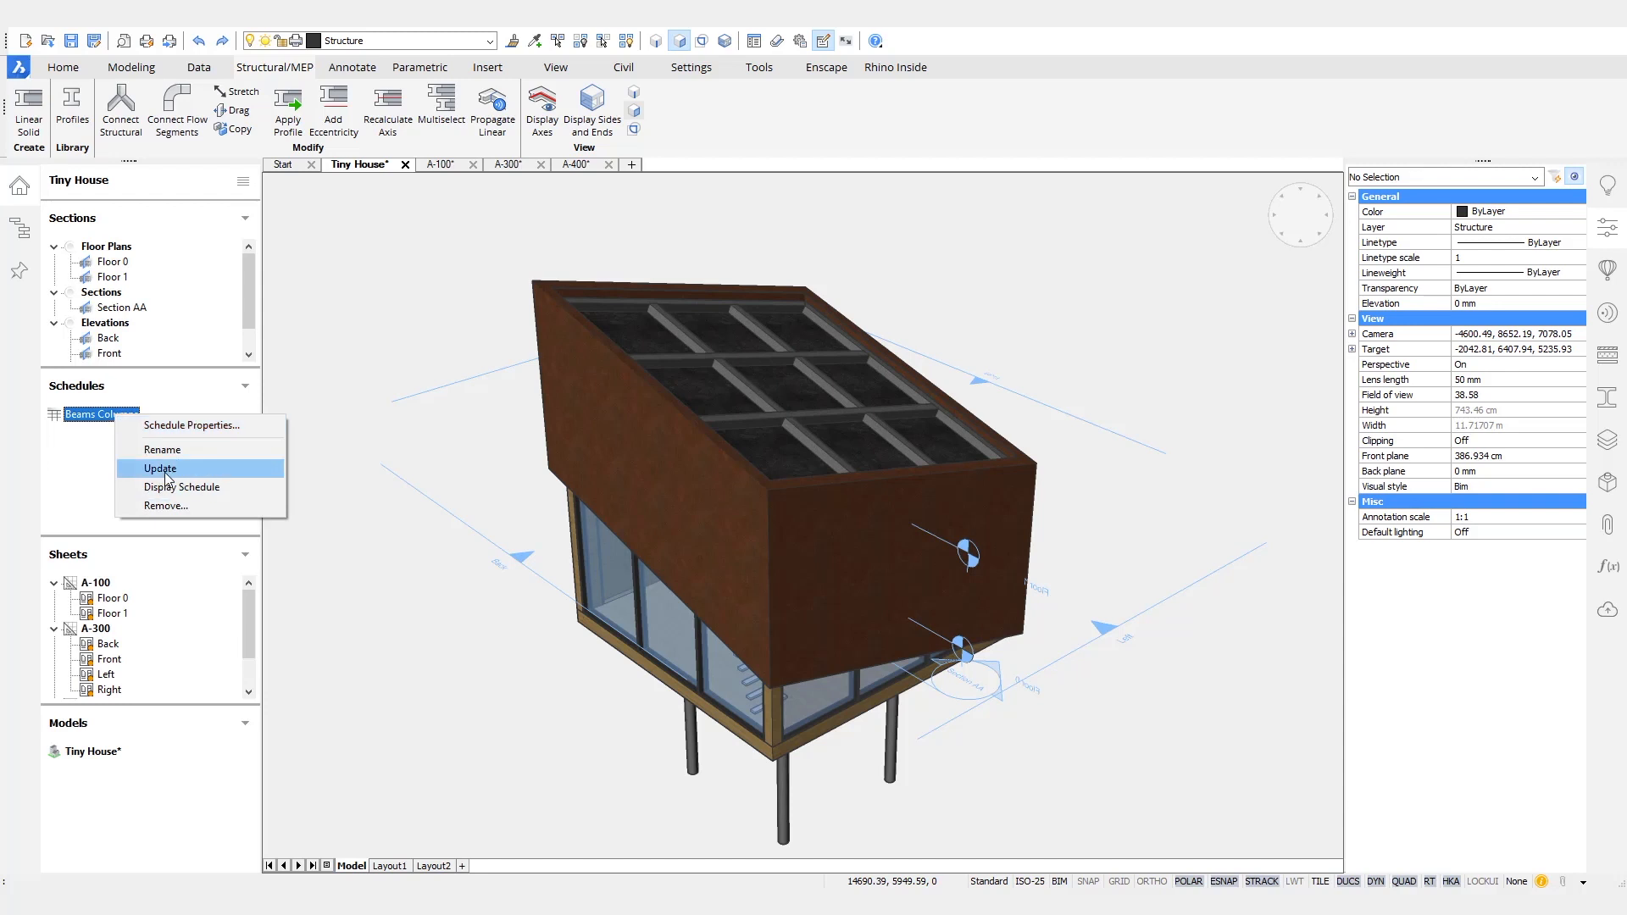
{"action": "left_click", "coordinate": [190, 468]}
{"action": "right_click", "coordinate": [116, 421]}
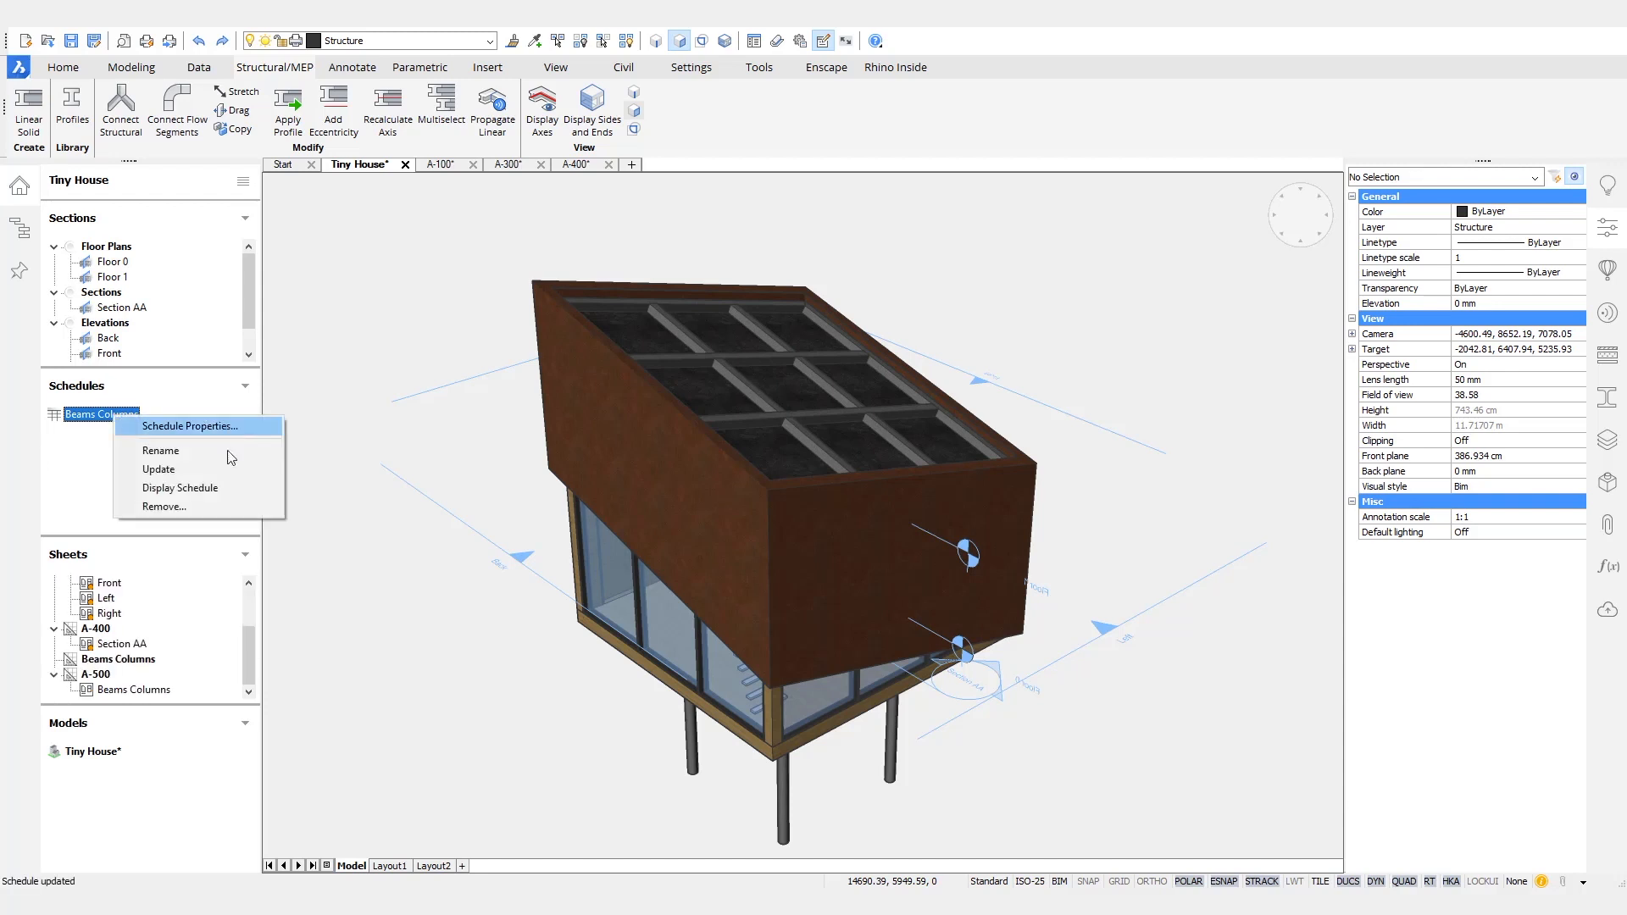
{"action": "left_click", "coordinate": [194, 489]}
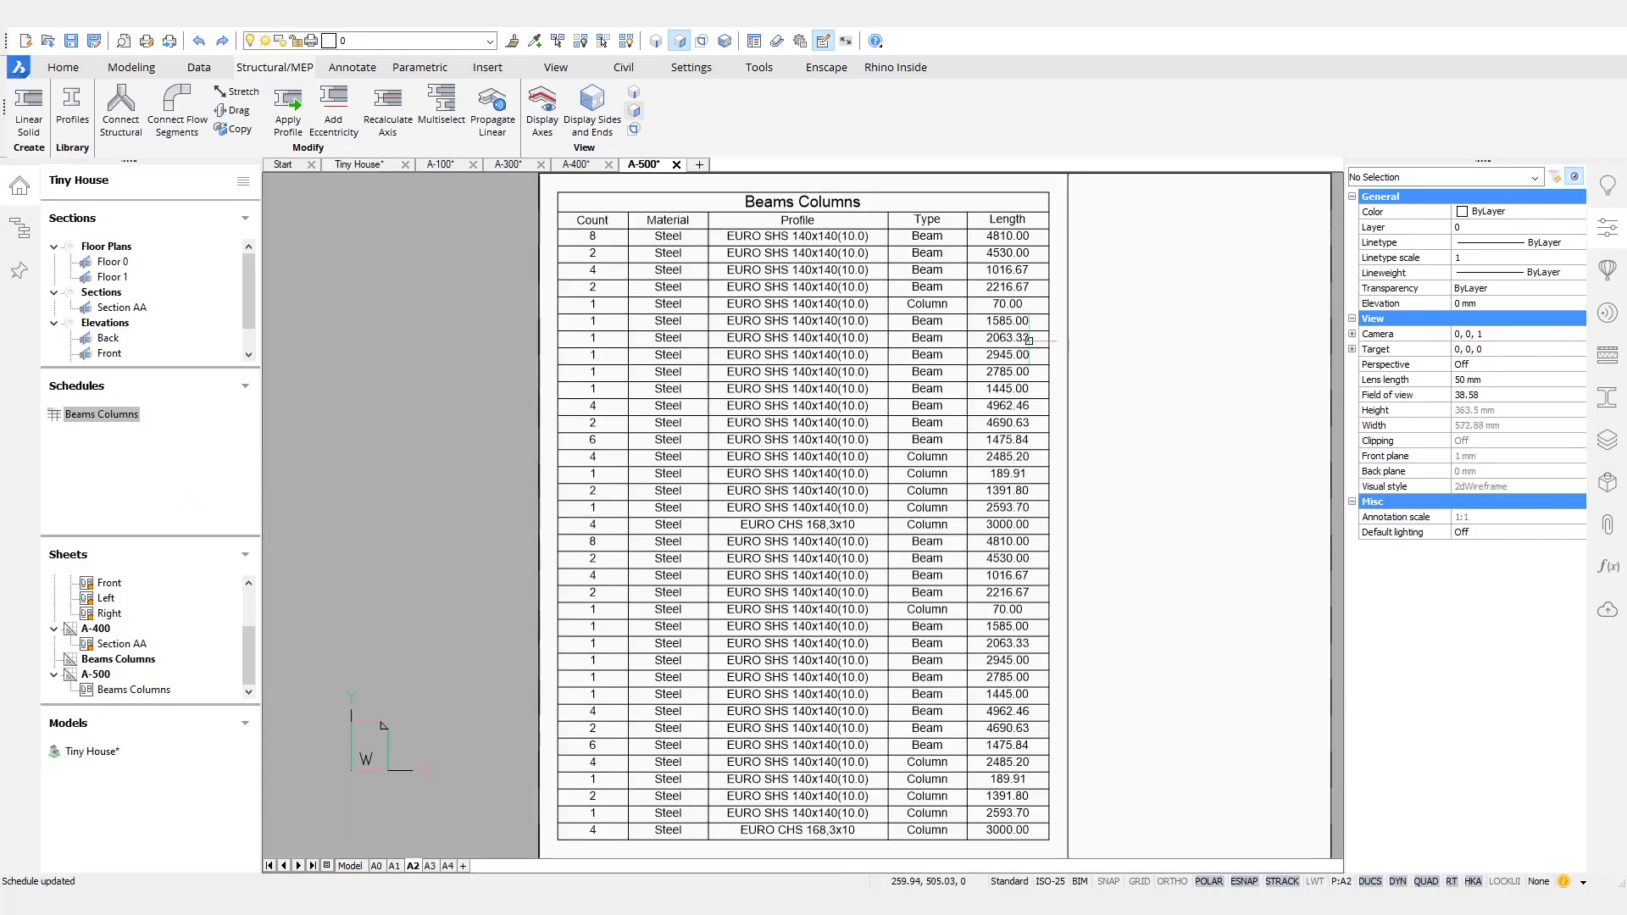
- Examine the profiles, types and lengths listed in the Beams Columns table on sheet A-500
{"action": "scroll", "coordinate": [854, 394], "scroll_direction": "up", "scroll_amount": 3}
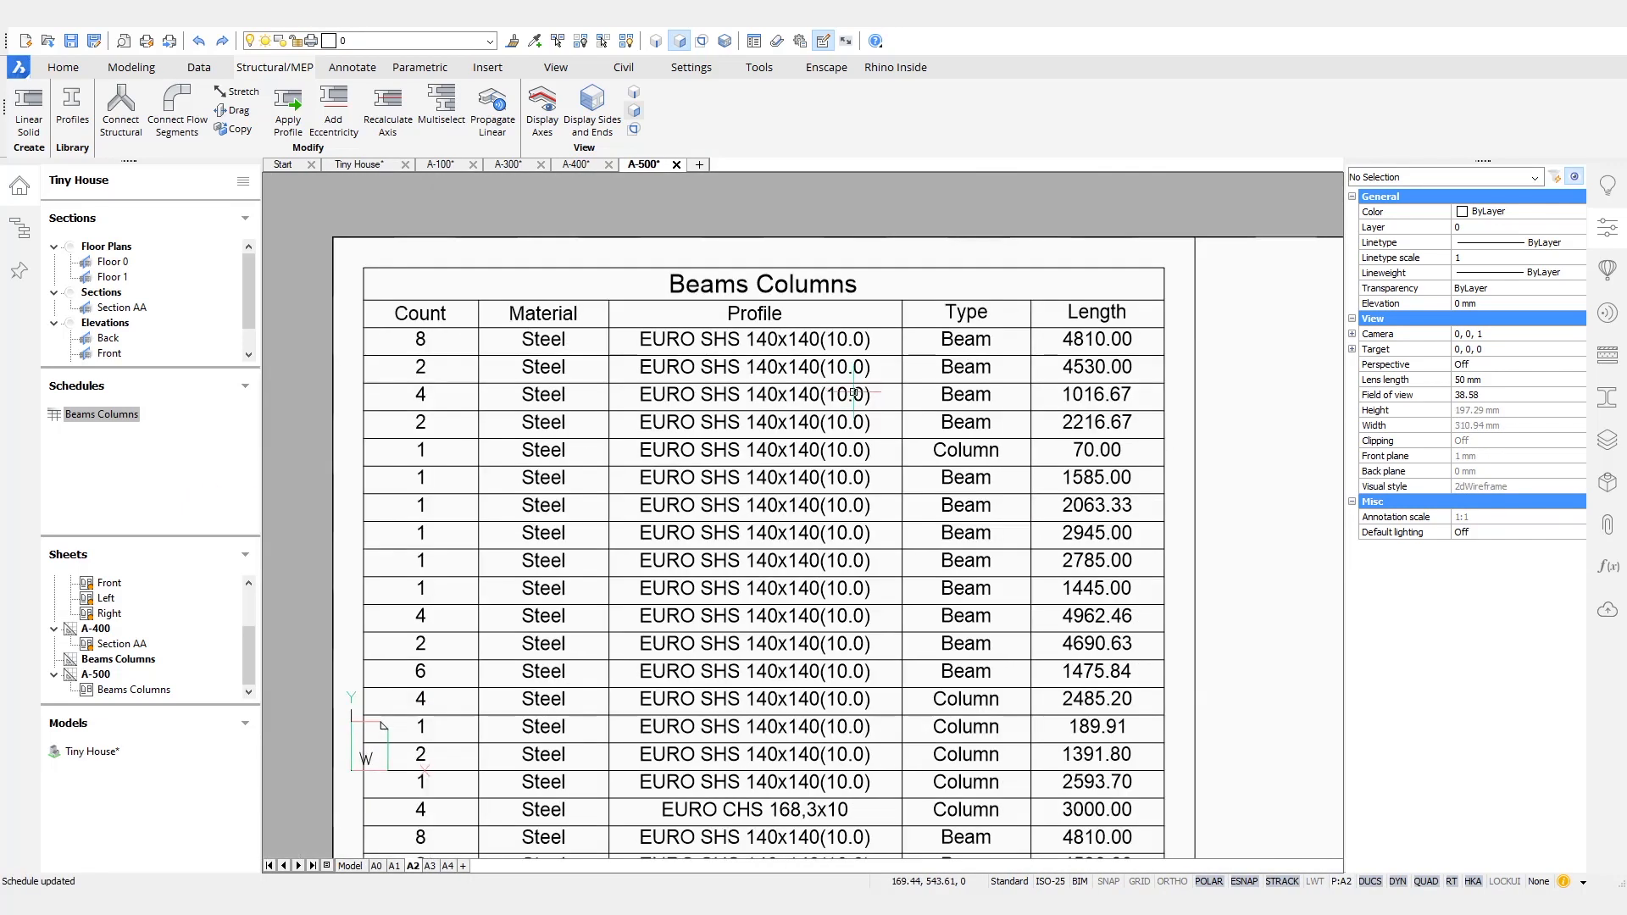
{"action": "scroll", "coordinate": [854, 394], "scroll_direction": "down", "scroll_amount": 1}
{"action": "scroll", "coordinate": [1033, 638], "scroll_direction": "down", "scroll_amount": 3}
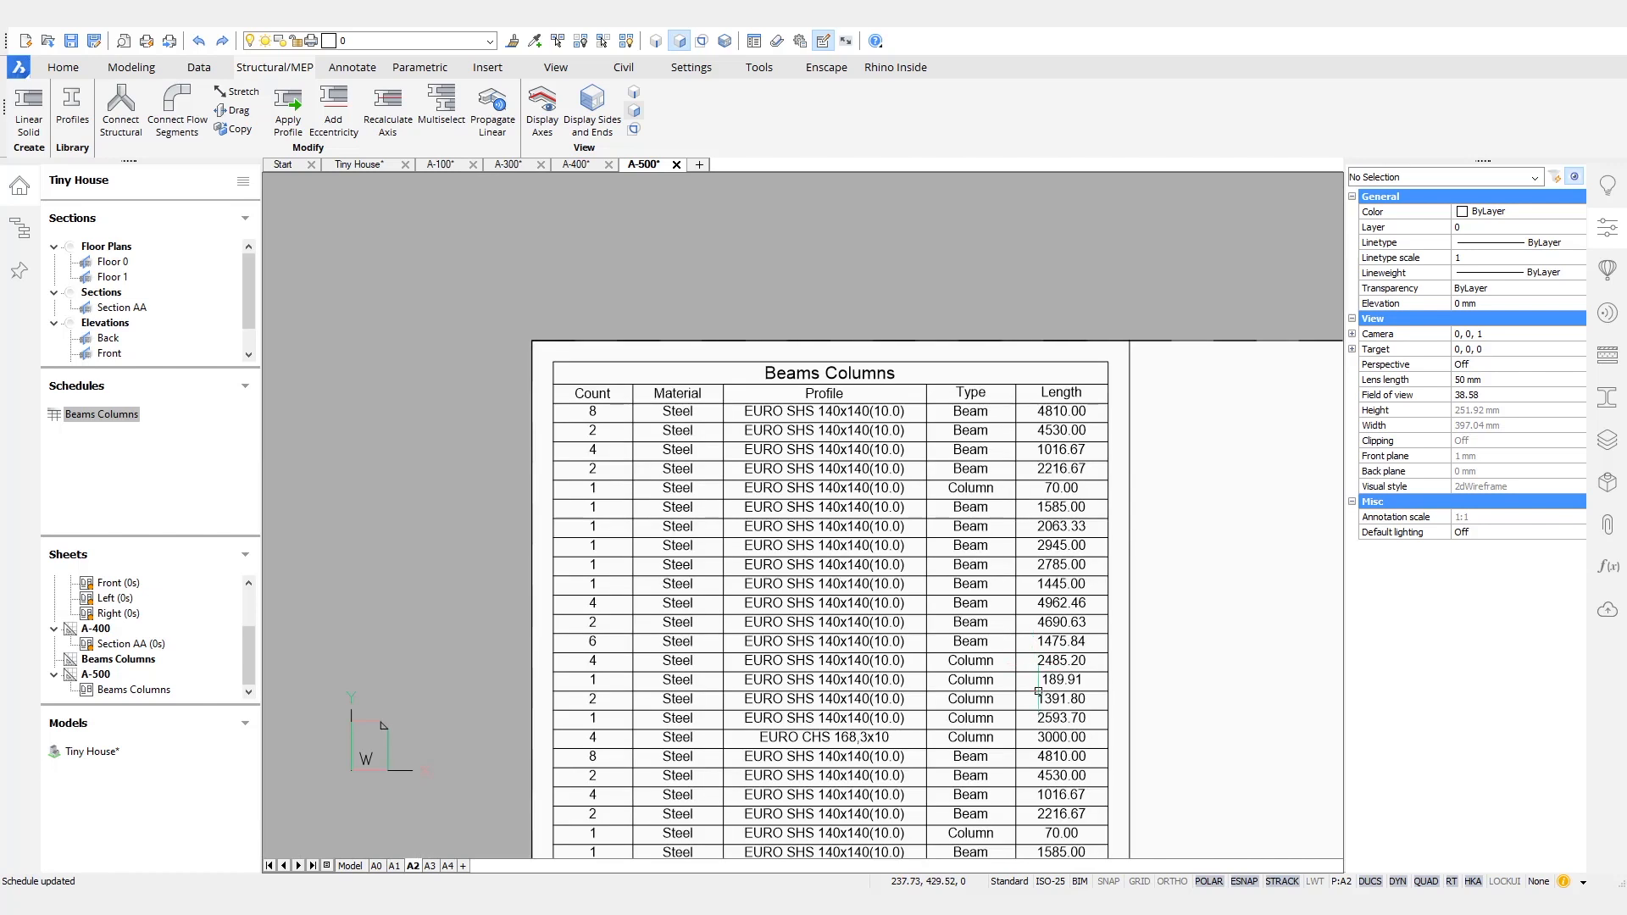
{"action": "middle_click_drag", "start_coordinate": [1035, 629], "coordinate": [1018, 528]}
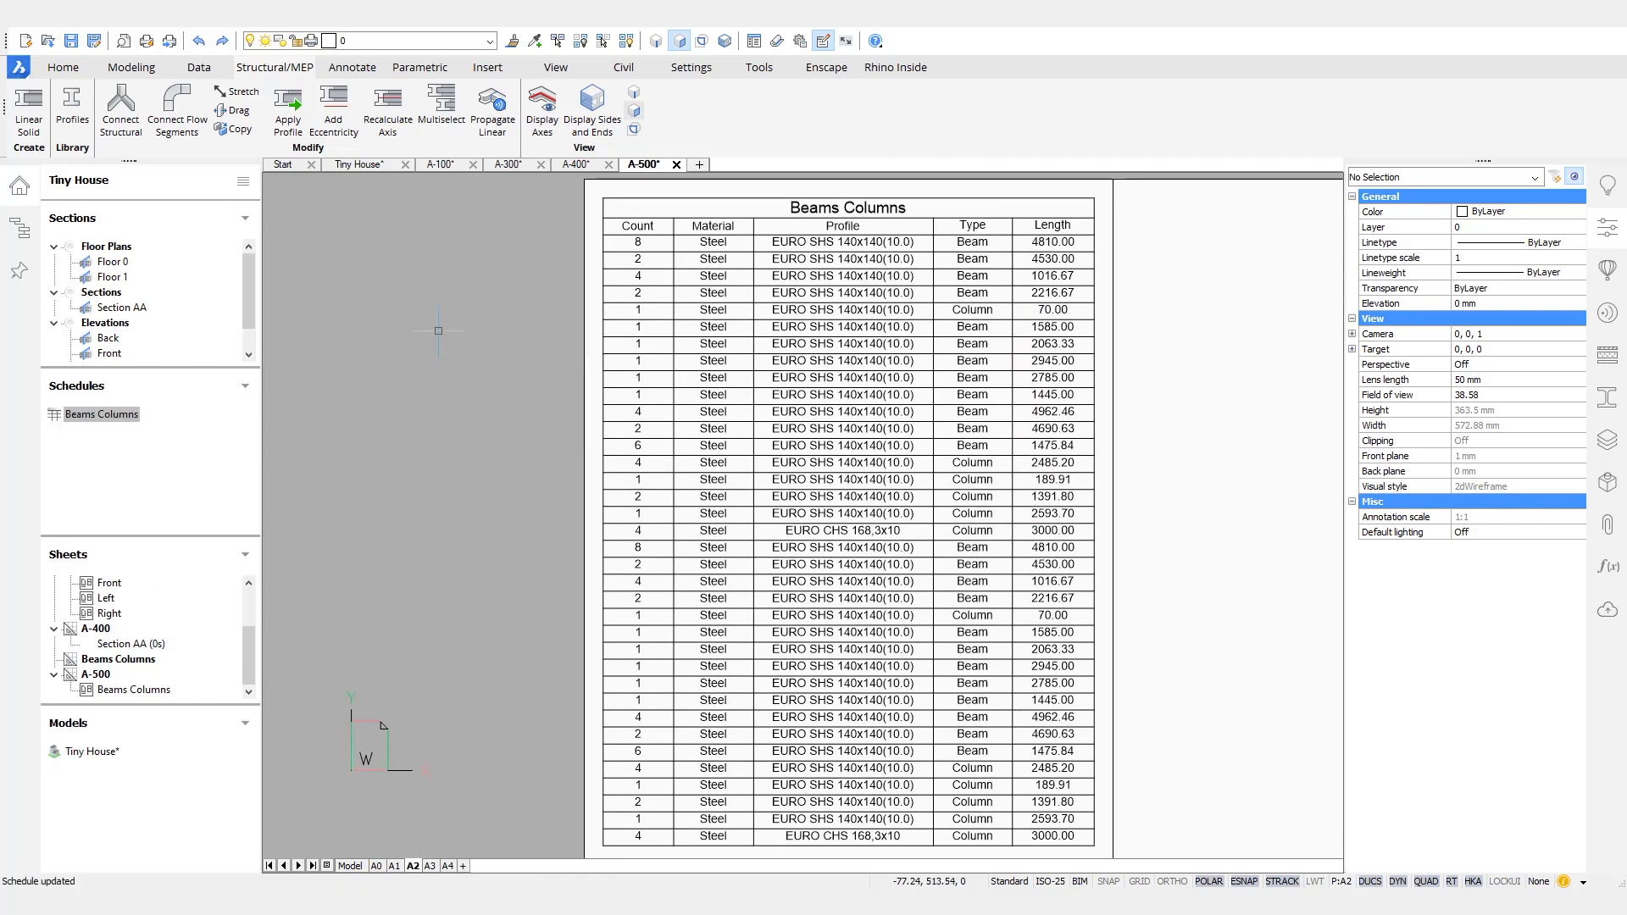
- Review Section AA on sheet A-400 and the Floor 0 and Floor 1 plans on sheet A-100
{"action": "left_click", "coordinate": [576, 165]}
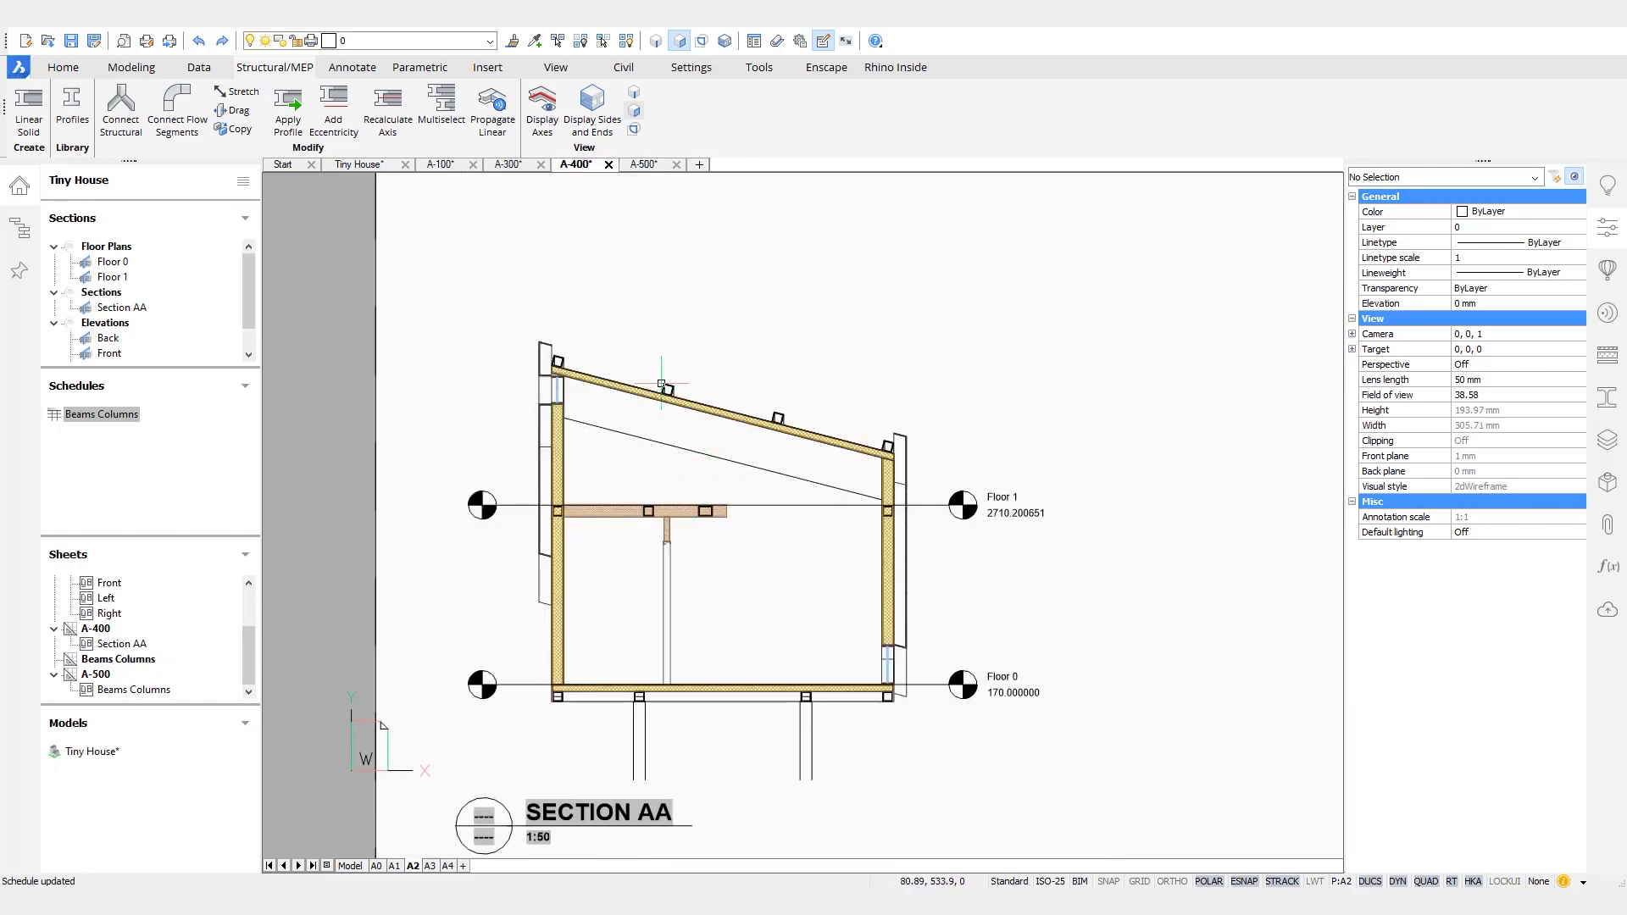
{"action": "scroll", "coordinate": [691, 492], "scroll_direction": "up", "scroll_amount": 1}
{"action": "middle_click_drag", "start_coordinate": [692, 492], "coordinate": [785, 512]}
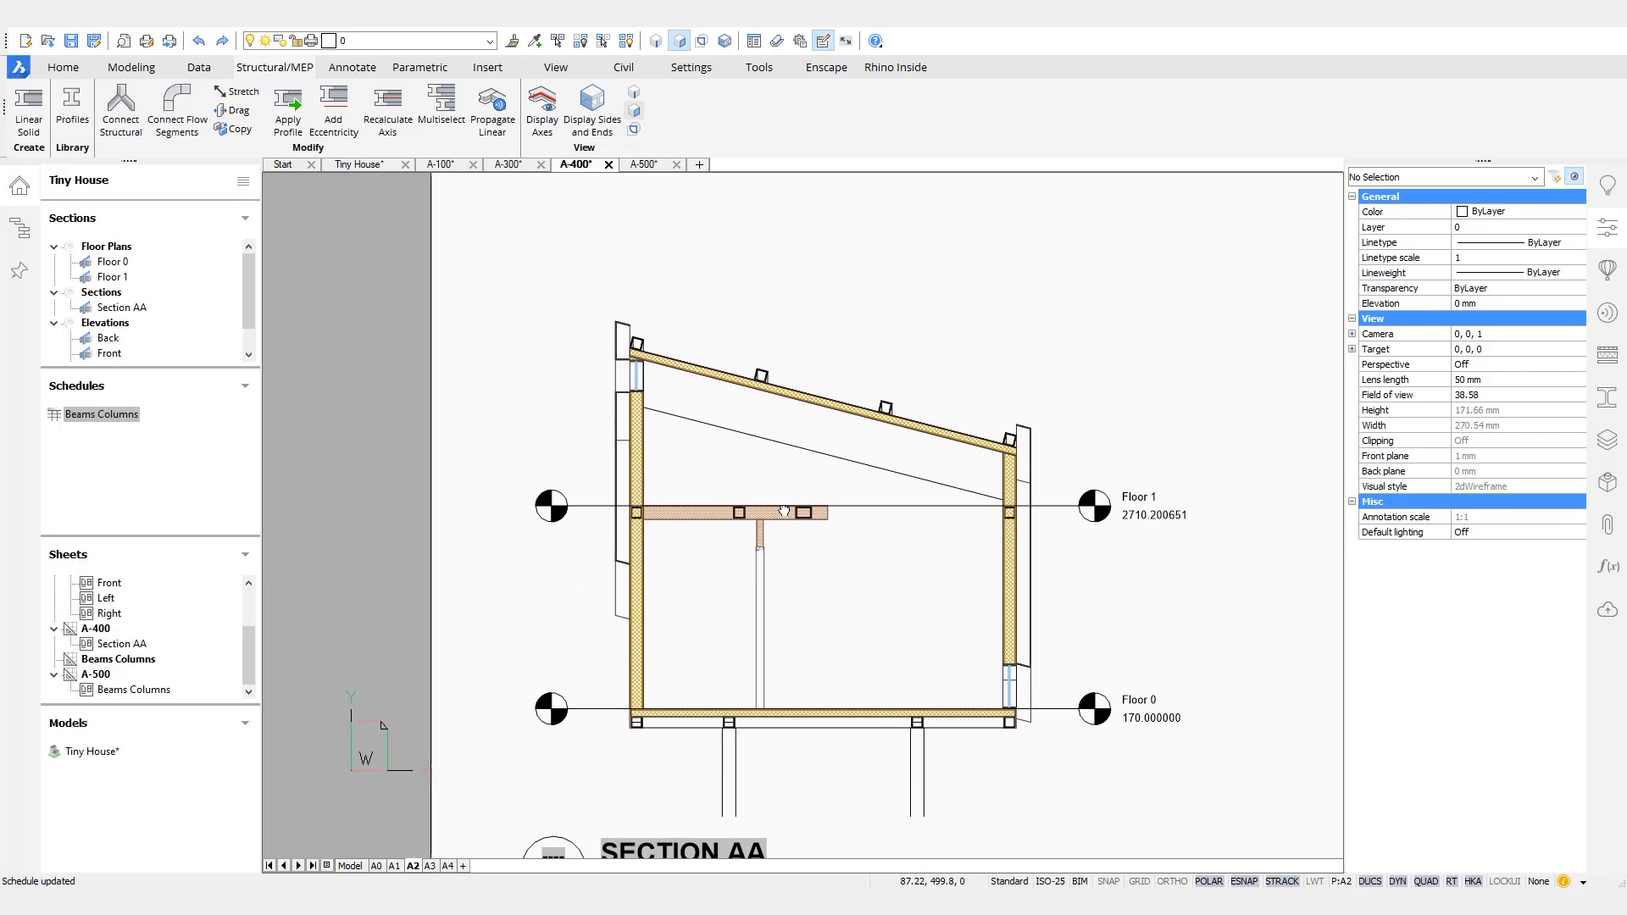
{"action": "left_click", "coordinate": [509, 166]}
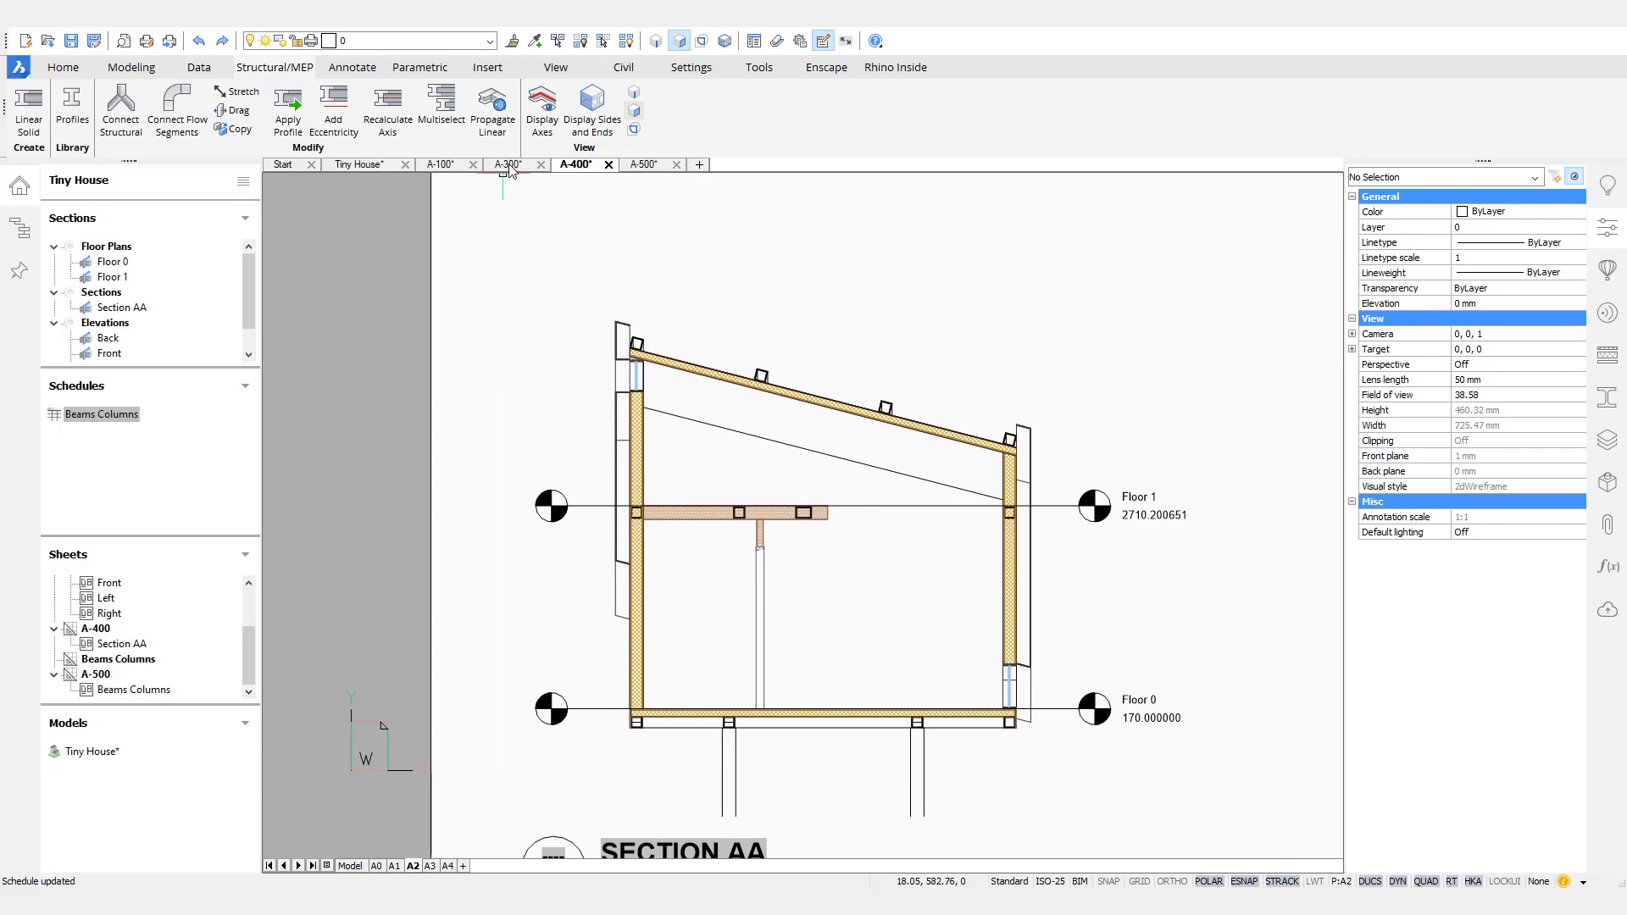
{"action": "left_click", "coordinate": [441, 166]}
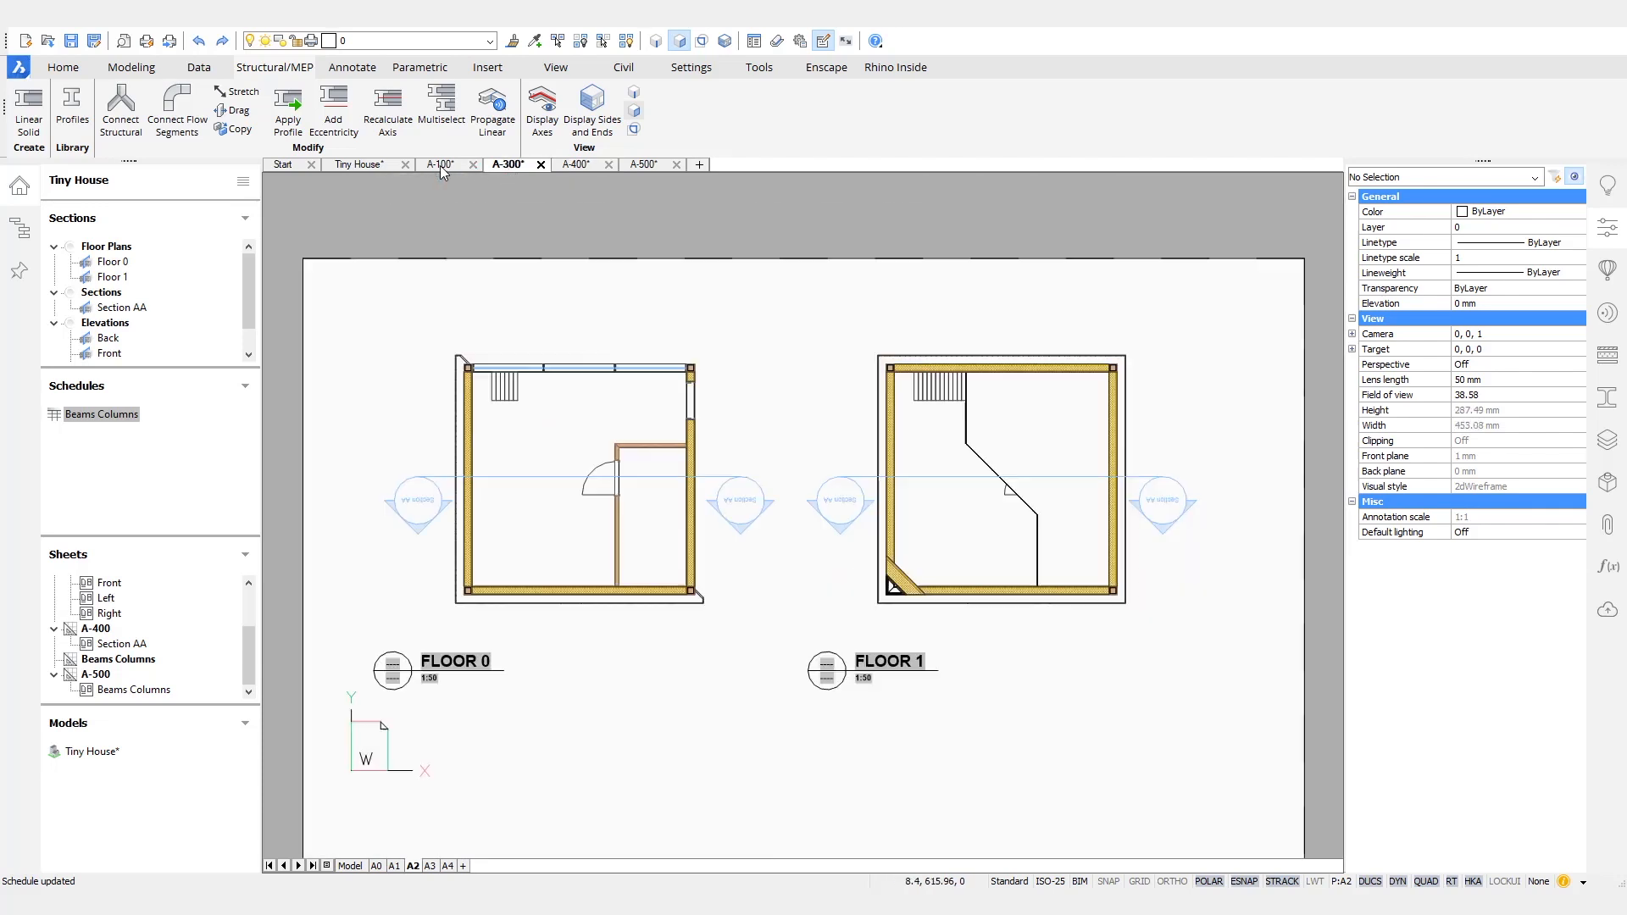
- On sheet A-400, manually tag the SHS beam above the first support column in Section AA, placing the tag above the floor slab
{"action": "left_click", "coordinate": [576, 165]}
{"action": "scroll", "coordinate": [690, 749], "scroll_direction": "up", "scroll_amount": 6}
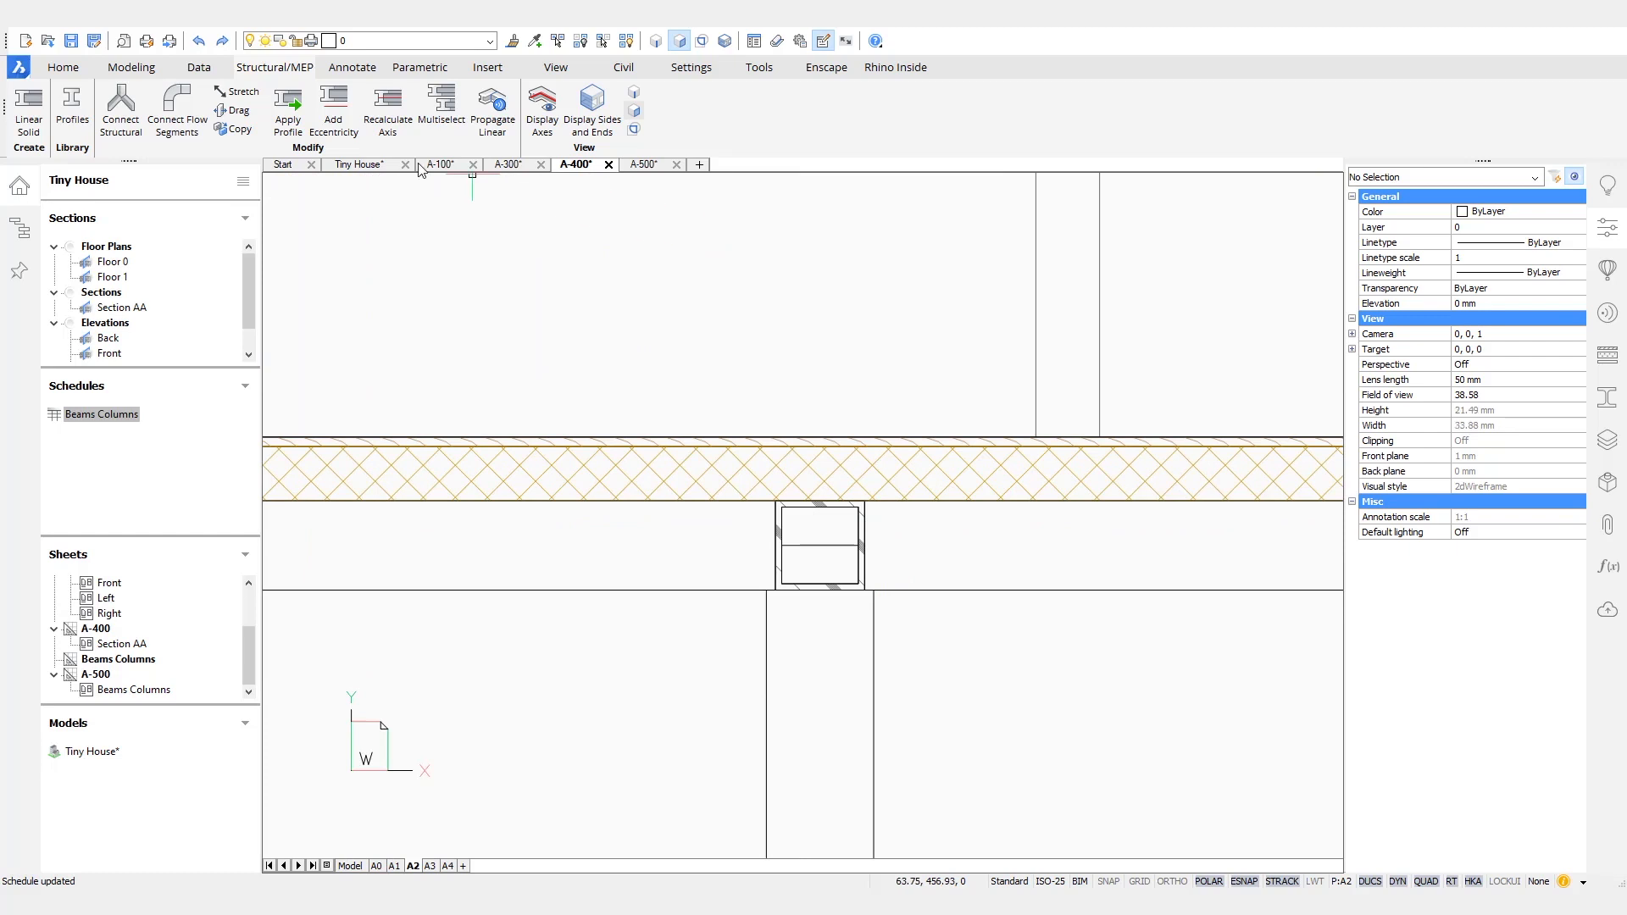
{"action": "left_click", "coordinate": [352, 68]}
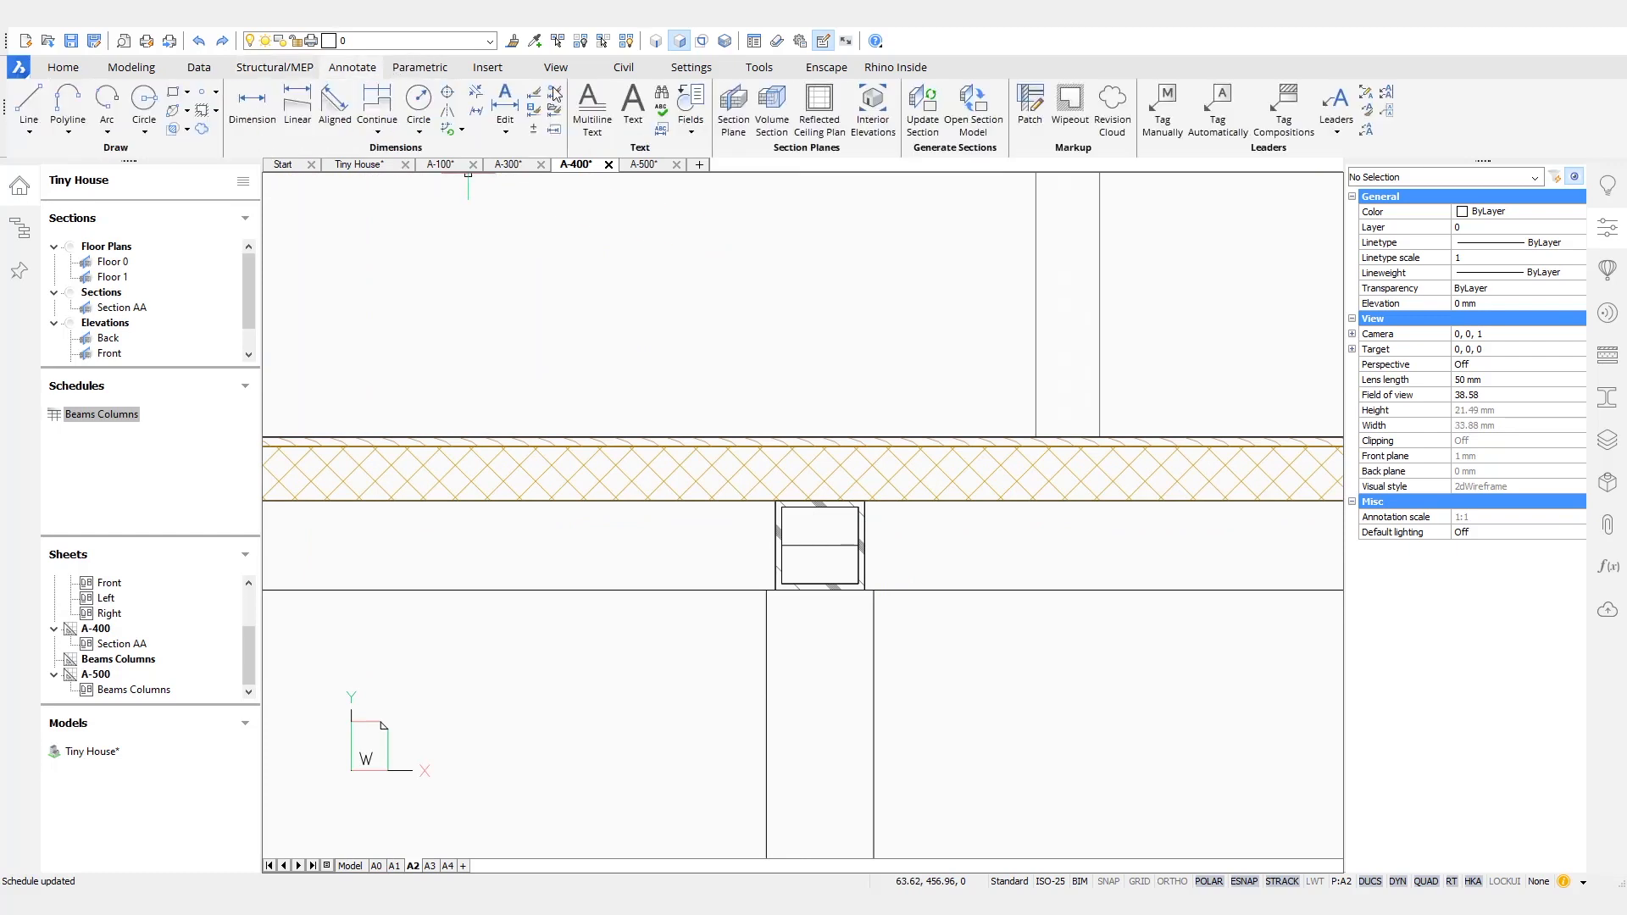
{"action": "left_click", "coordinate": [1158, 114]}
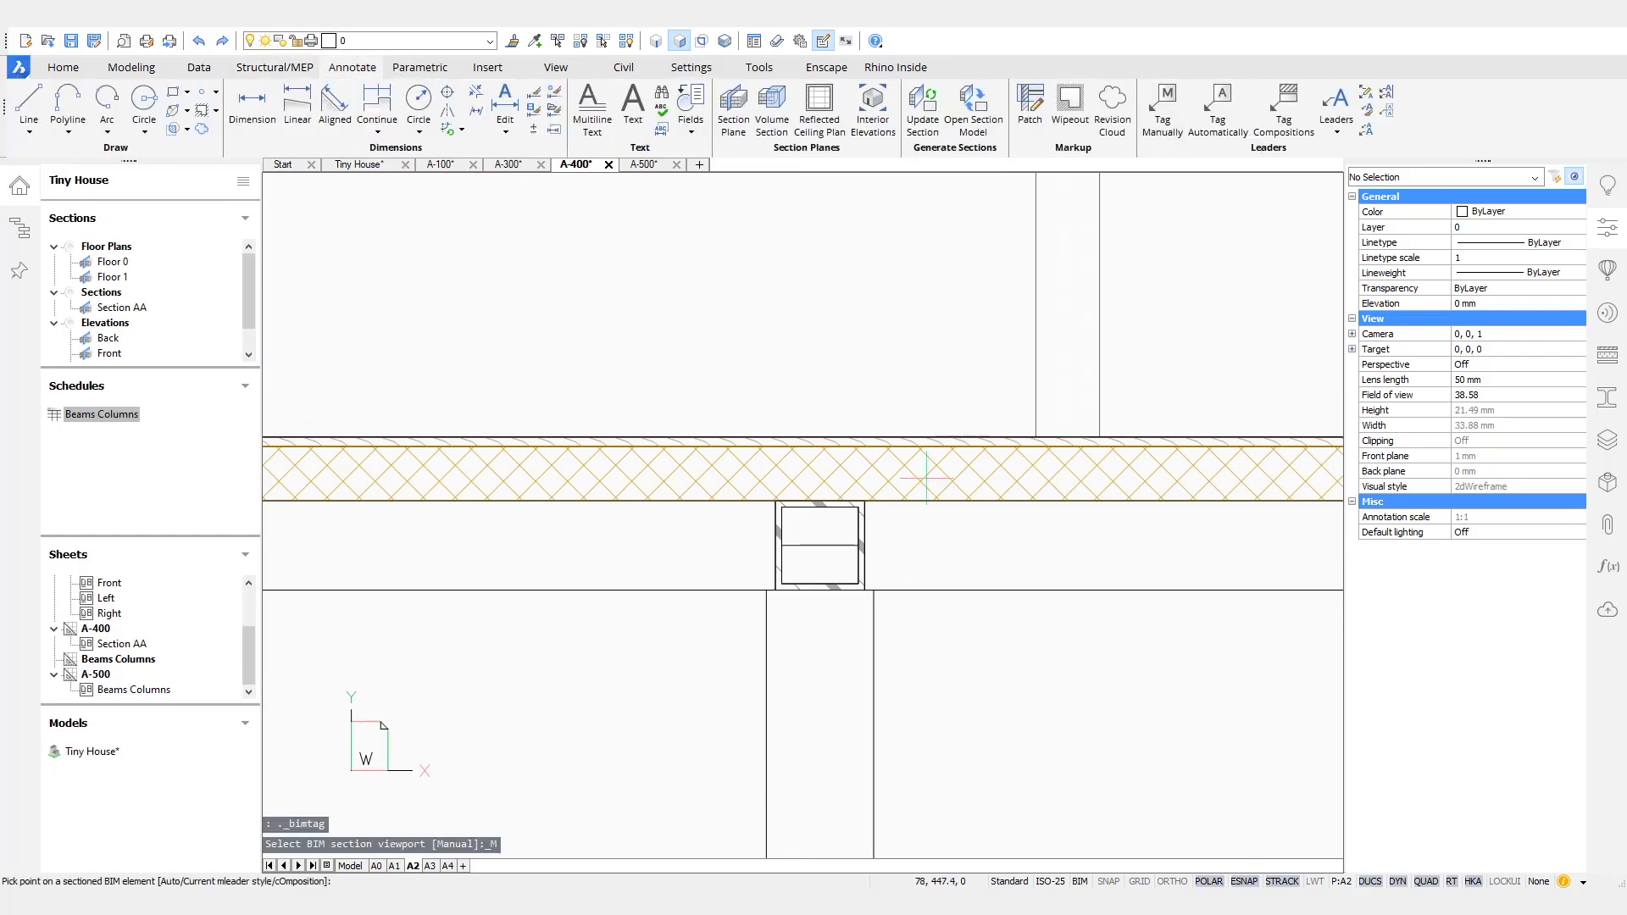
{"action": "left_click", "coordinate": [864, 544]}
{"action": "scroll", "coordinate": [853, 432], "scroll_direction": "down", "scroll_amount": 2, "text": "ctrl"}
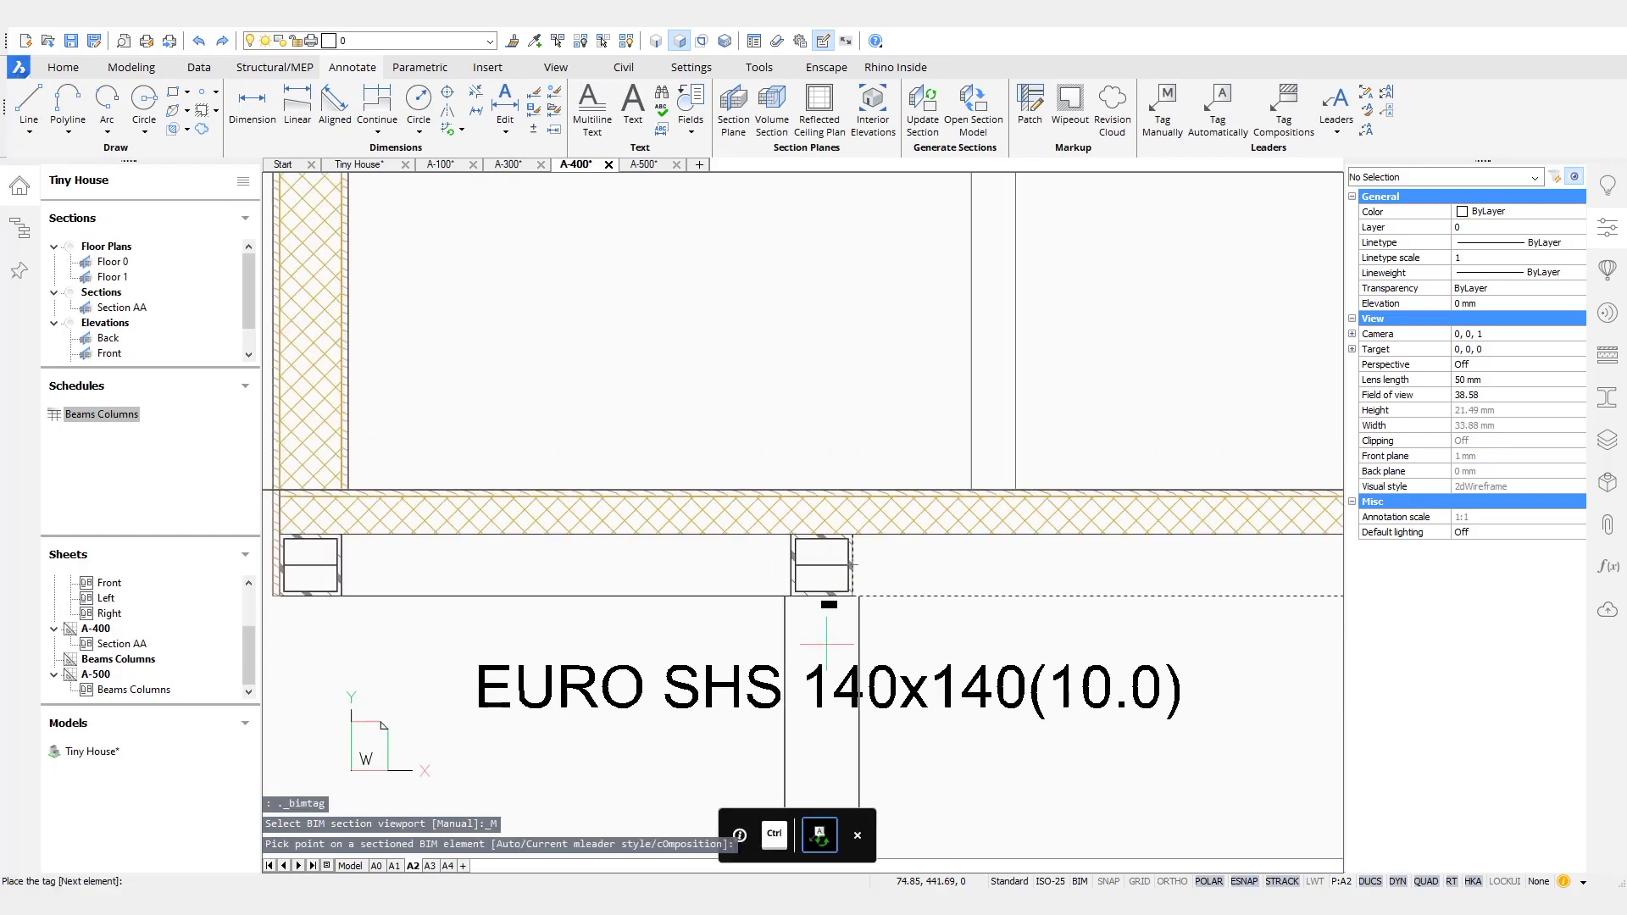
{"action": "left_click", "coordinate": [829, 404]}
- Manually tag the support column beneath the tagged beam in Section AA, placing its profile tag over the column
{"action": "scroll", "coordinate": [941, 550], "scroll_direction": "down", "scroll_amount": 3}
{"action": "middle_click_drag", "start_coordinate": [941, 551], "coordinate": [871, 433]}
{"action": "middle_click_drag", "start_coordinate": [854, 578], "coordinate": [805, 516]}
{"action": "scroll", "coordinate": [818, 525], "scroll_direction": "down", "scroll_amount": 1}
{"action": "scroll", "coordinate": [820, 509], "scroll_direction": "up", "scroll_amount": 3}
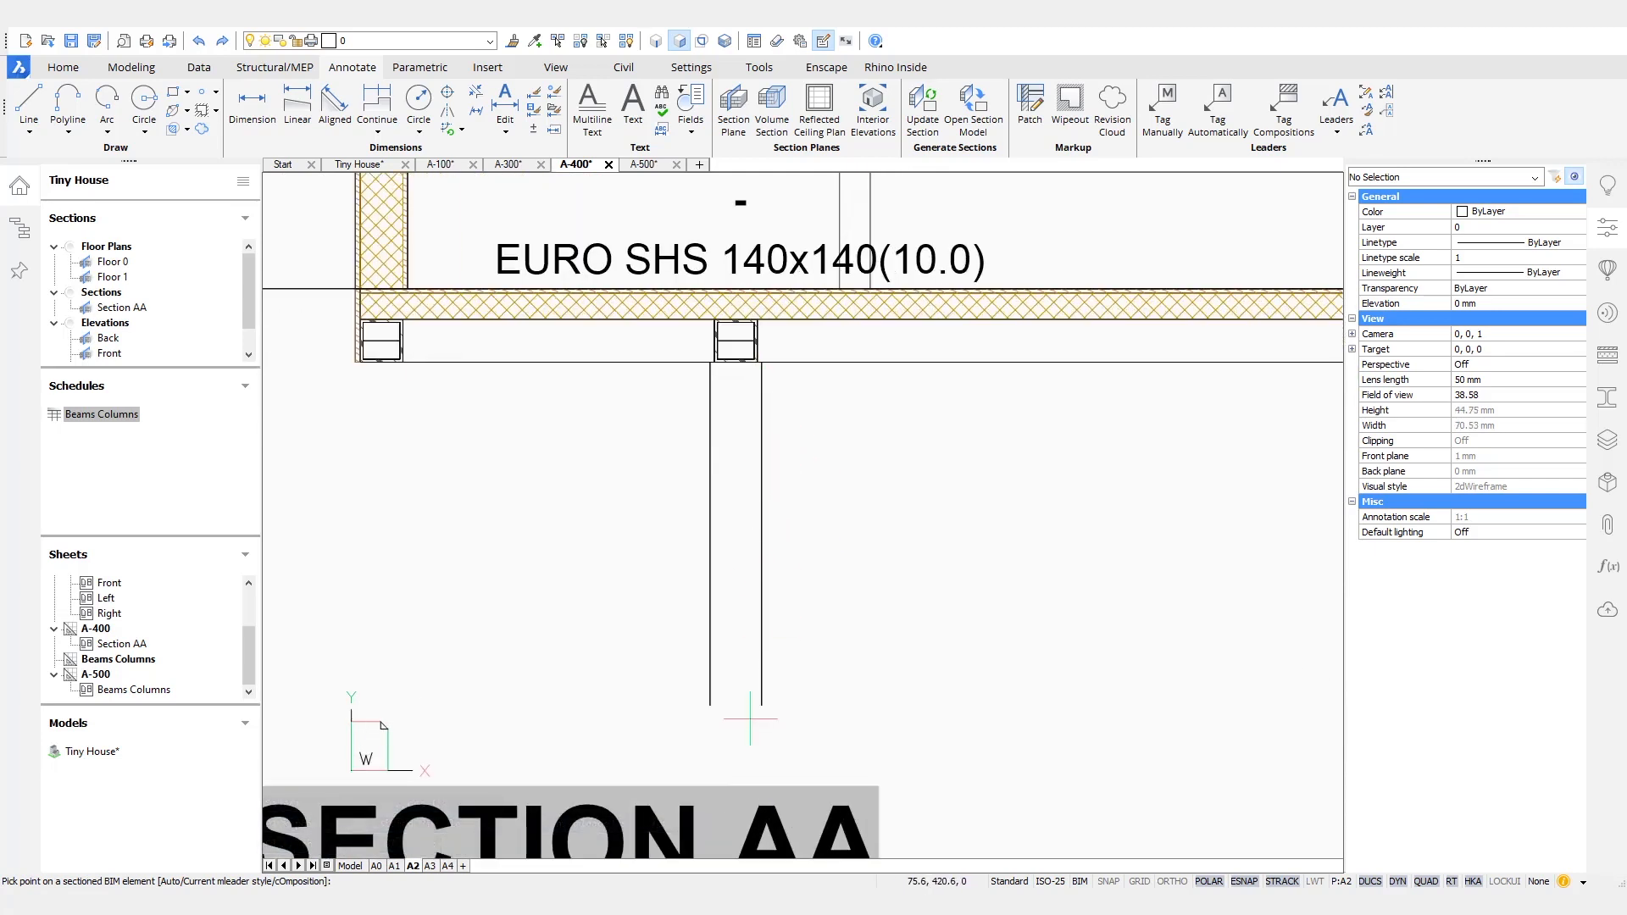
{"action": "left_click", "coordinate": [764, 429]}
{"action": "left_click", "coordinate": [735, 566]}
{"action": "scroll", "coordinate": [803, 479], "scroll_direction": "down", "scroll_amount": 3}
{"action": "middle_click_drag", "start_coordinate": [903, 463], "coordinate": [744, 596]}
{"action": "scroll", "coordinate": [757, 577], "scroll_direction": "down", "scroll_amount": 3}
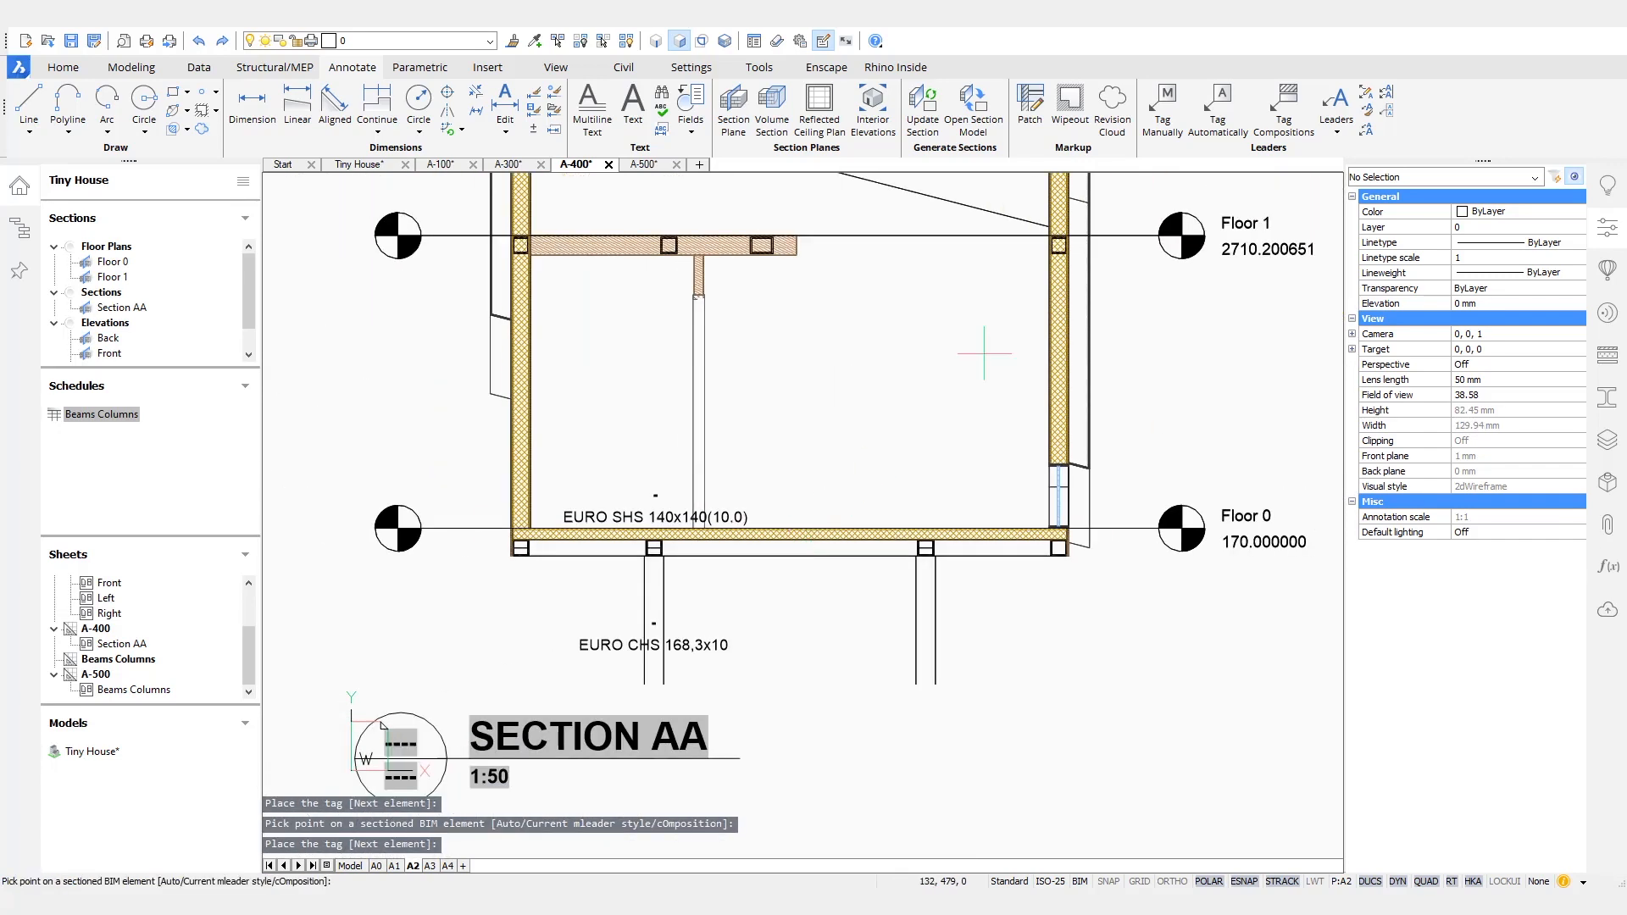
{"action": "middle_click_drag", "start_coordinate": [868, 382], "coordinate": [910, 594]}
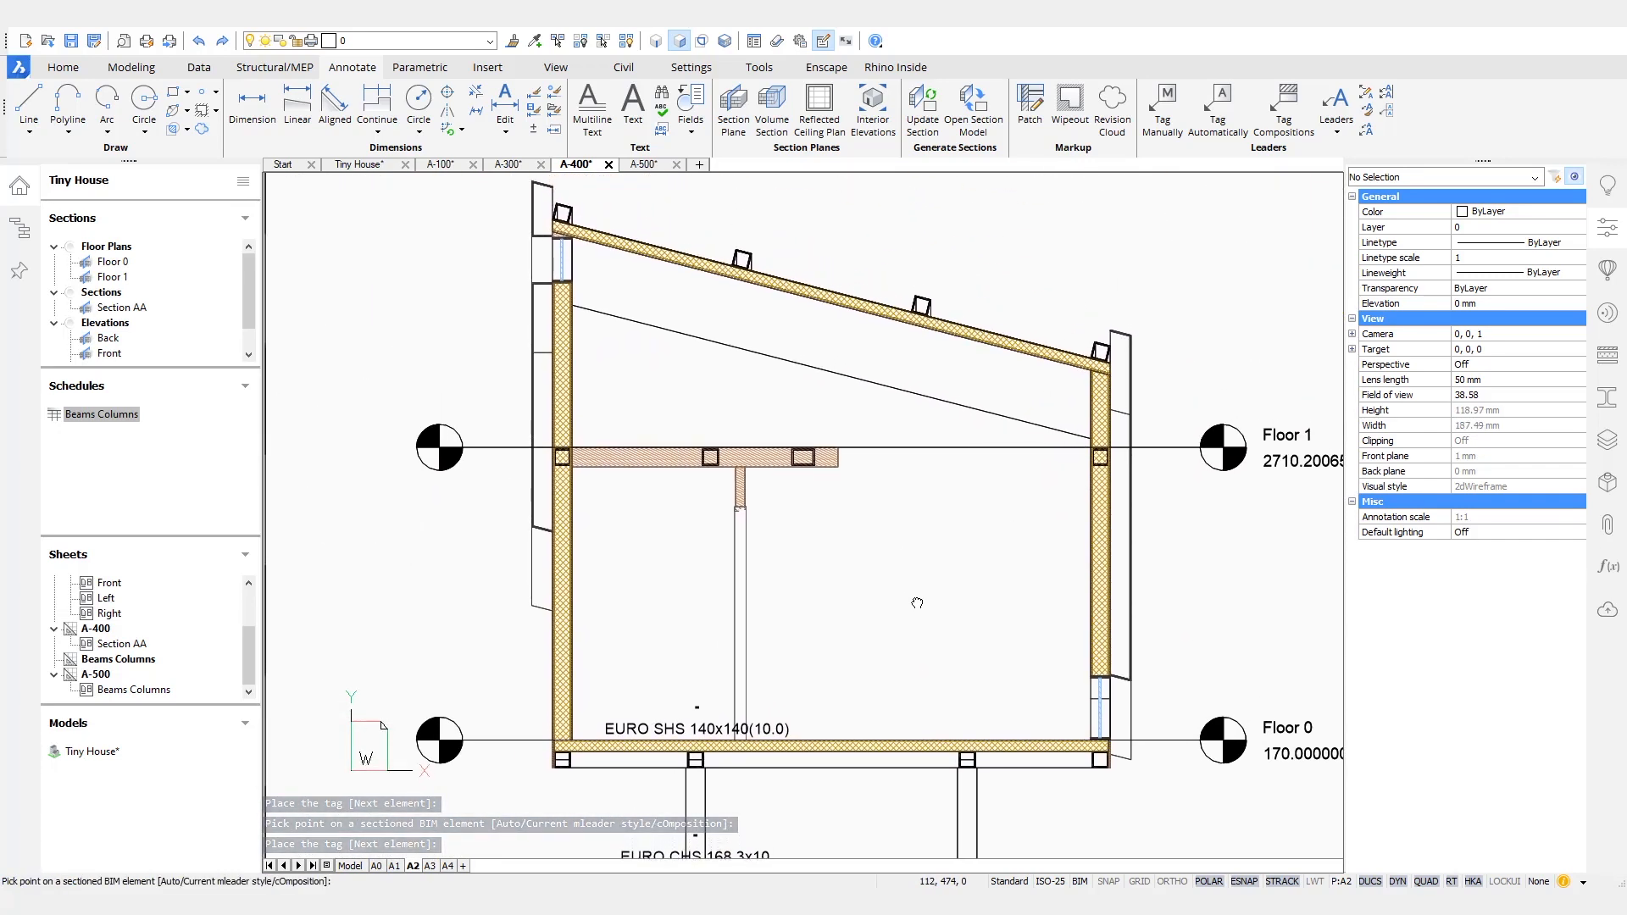
{"action": "key", "text": "Escape"}
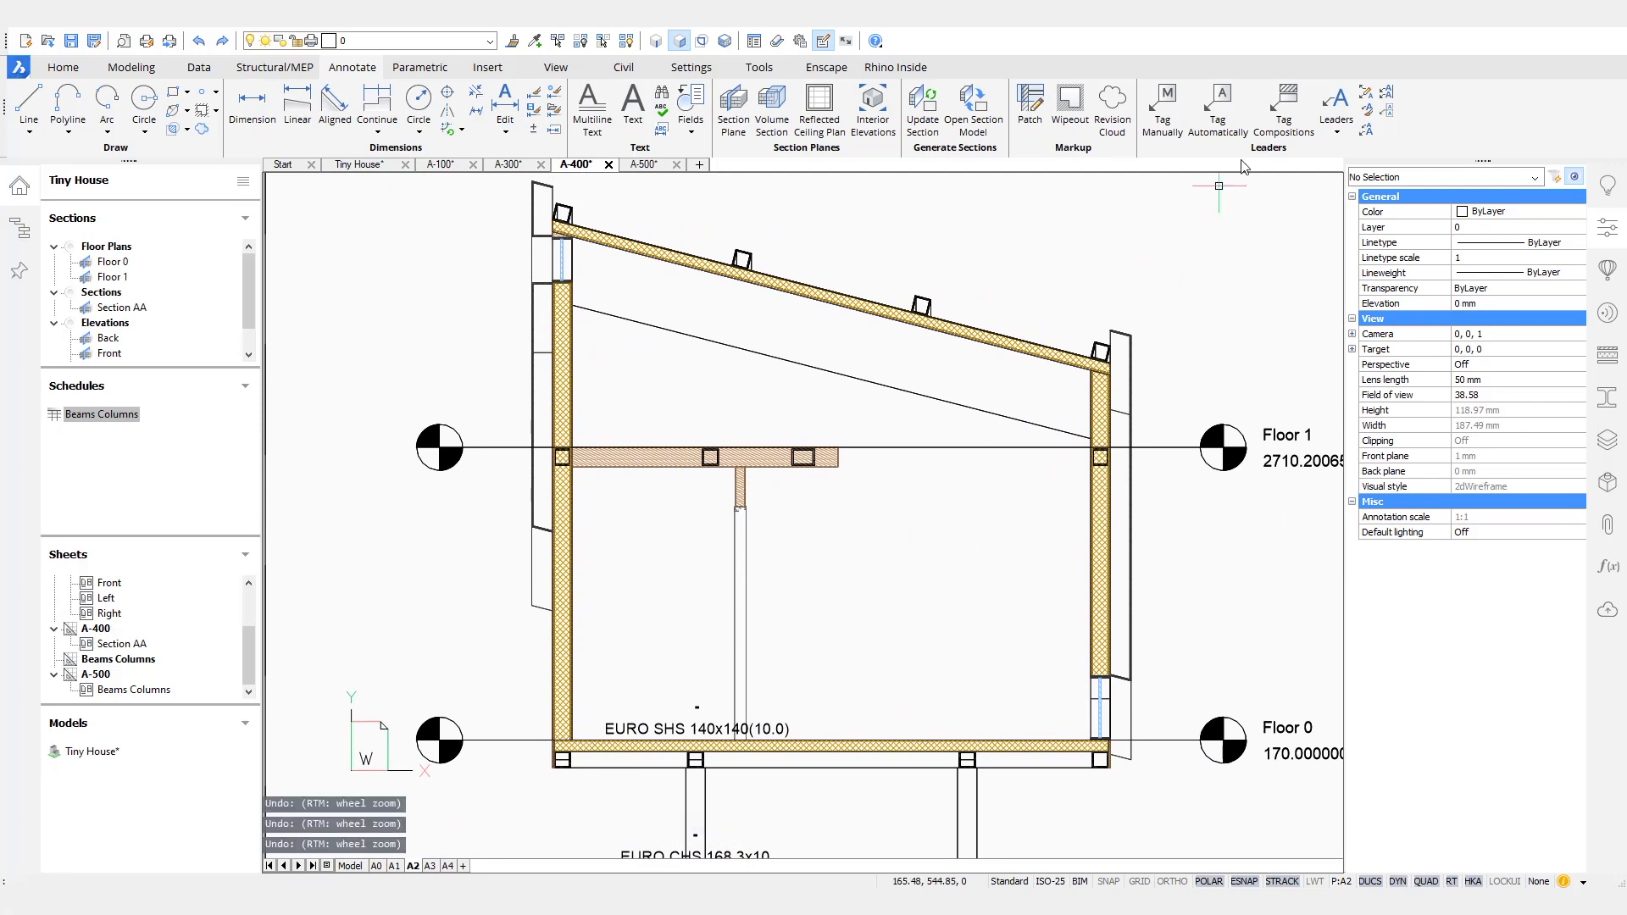
- Add a composition tag to the left exterior wall in Section AA, placing it just inside the wall below Floor 1
{"action": "left_click", "coordinate": [1284, 106]}
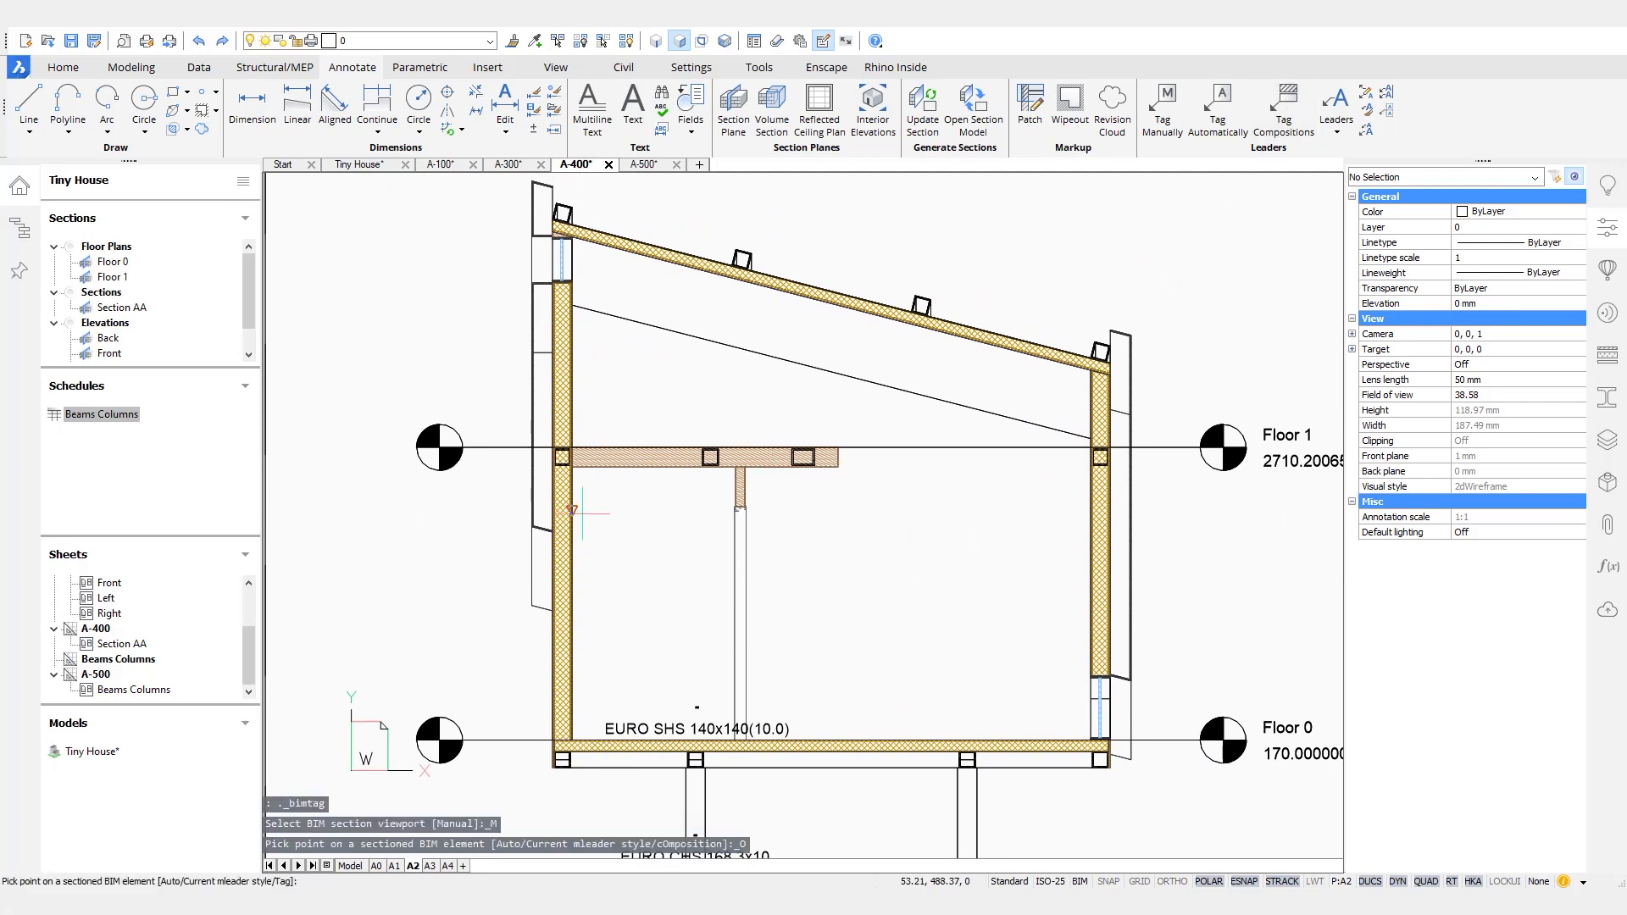
{"action": "left_click", "coordinate": [574, 513]}
{"action": "scroll", "coordinate": [609, 523], "scroll_direction": "up", "scroll_amount": 4}
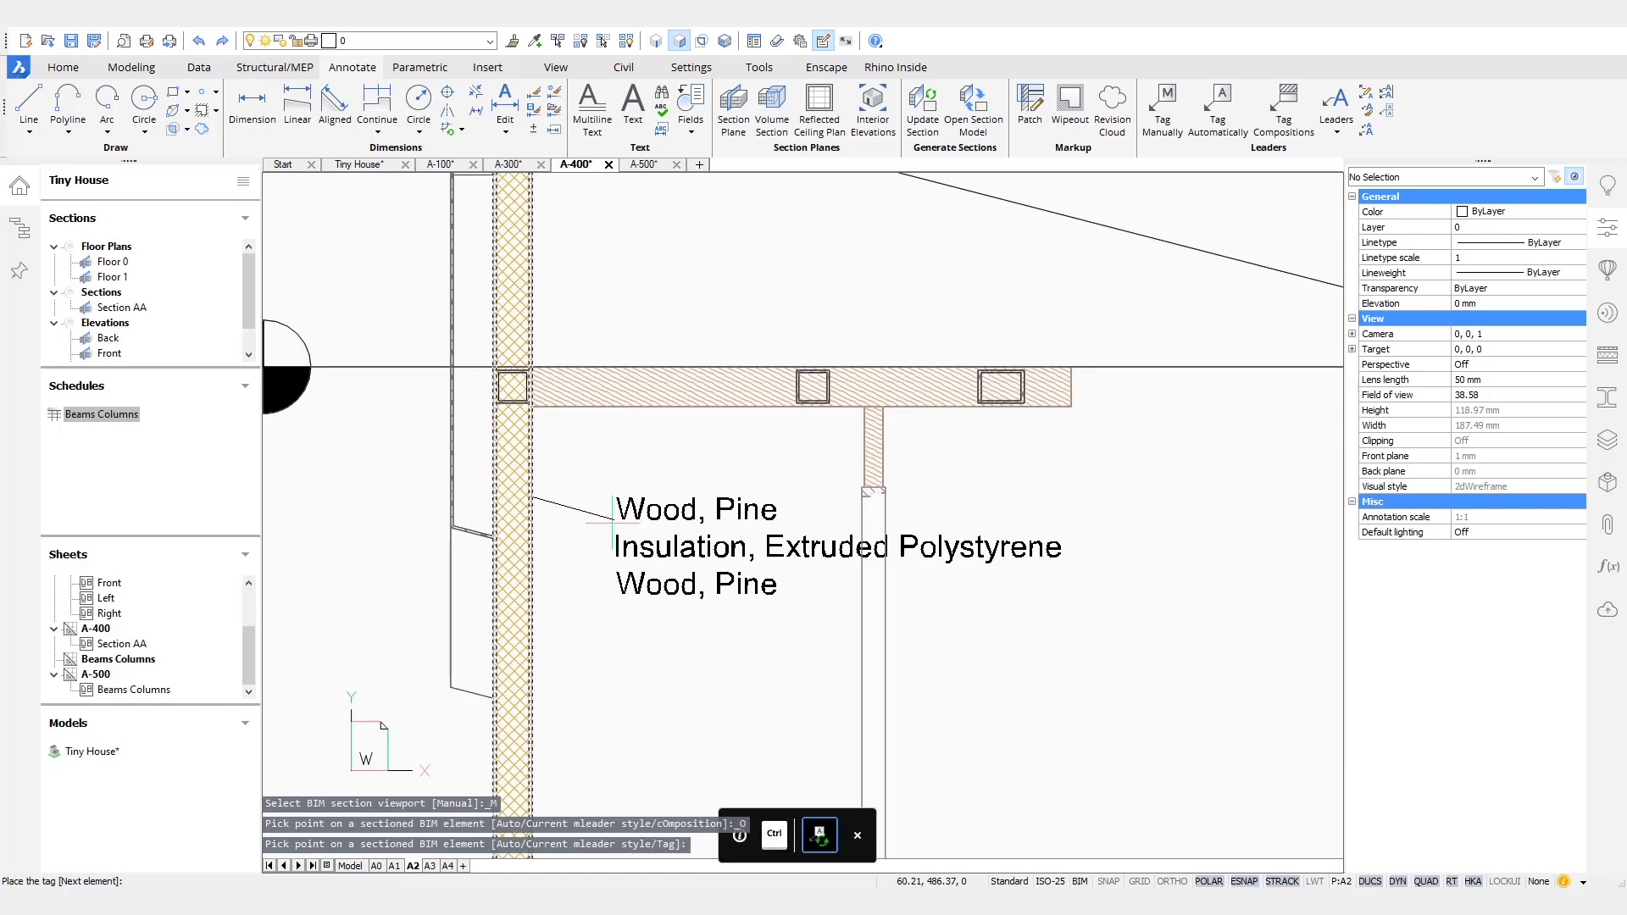
{"action": "left_click", "coordinate": [564, 496]}
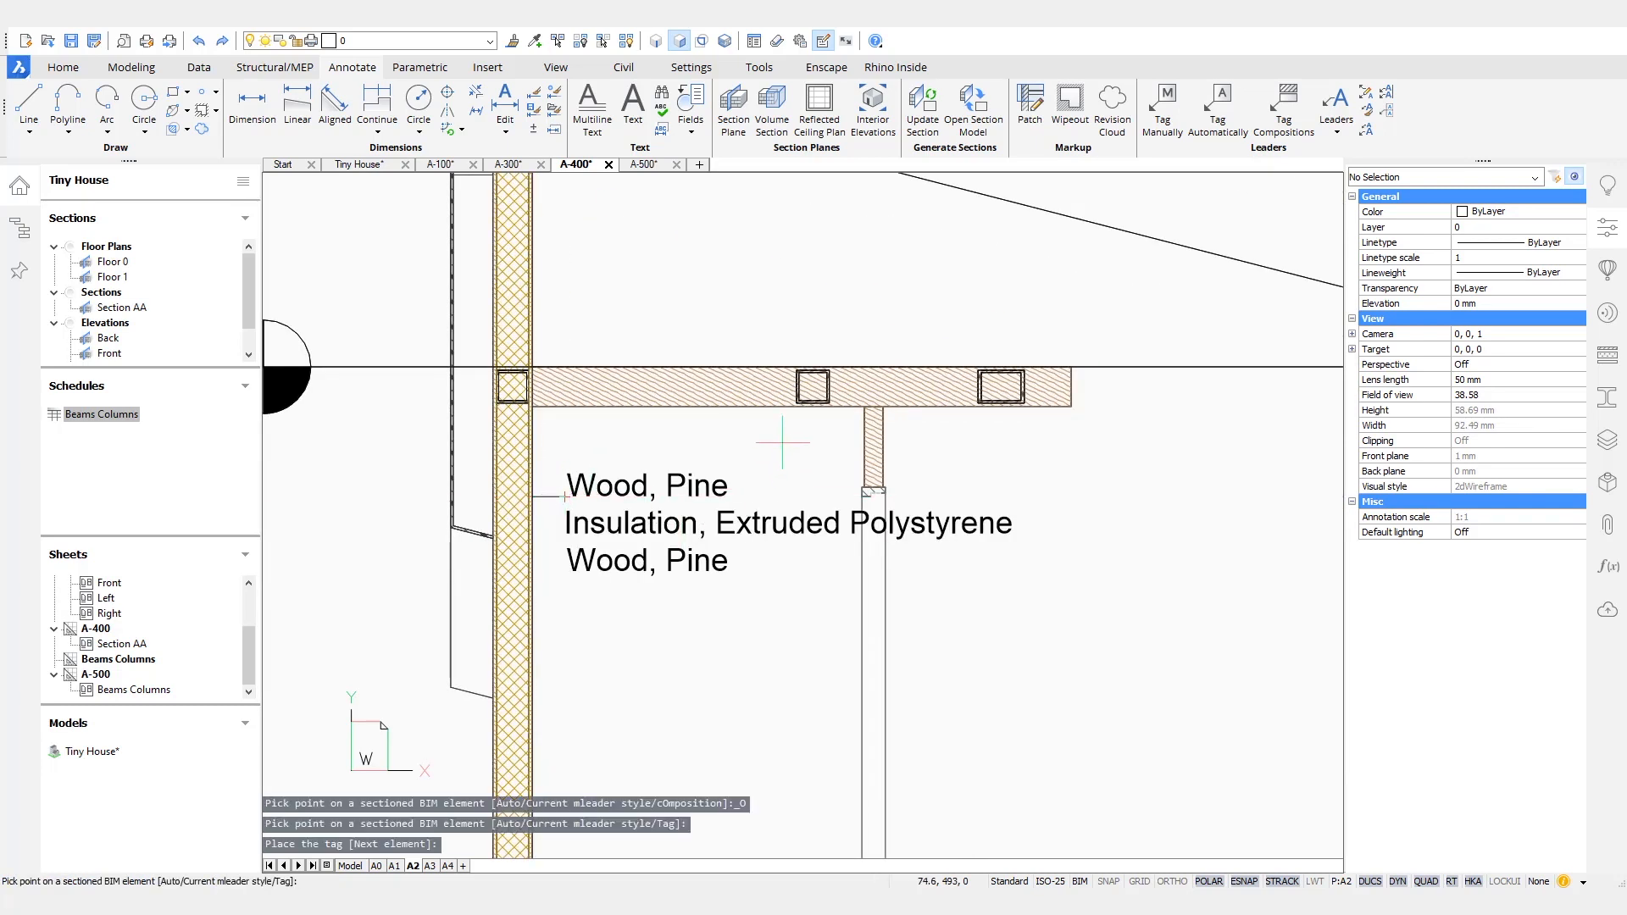
{"action": "scroll", "coordinate": [782, 441], "scroll_direction": "down", "scroll_amount": 5}
{"action": "middle_click_drag", "start_coordinate": [953, 473], "coordinate": [917, 549]}
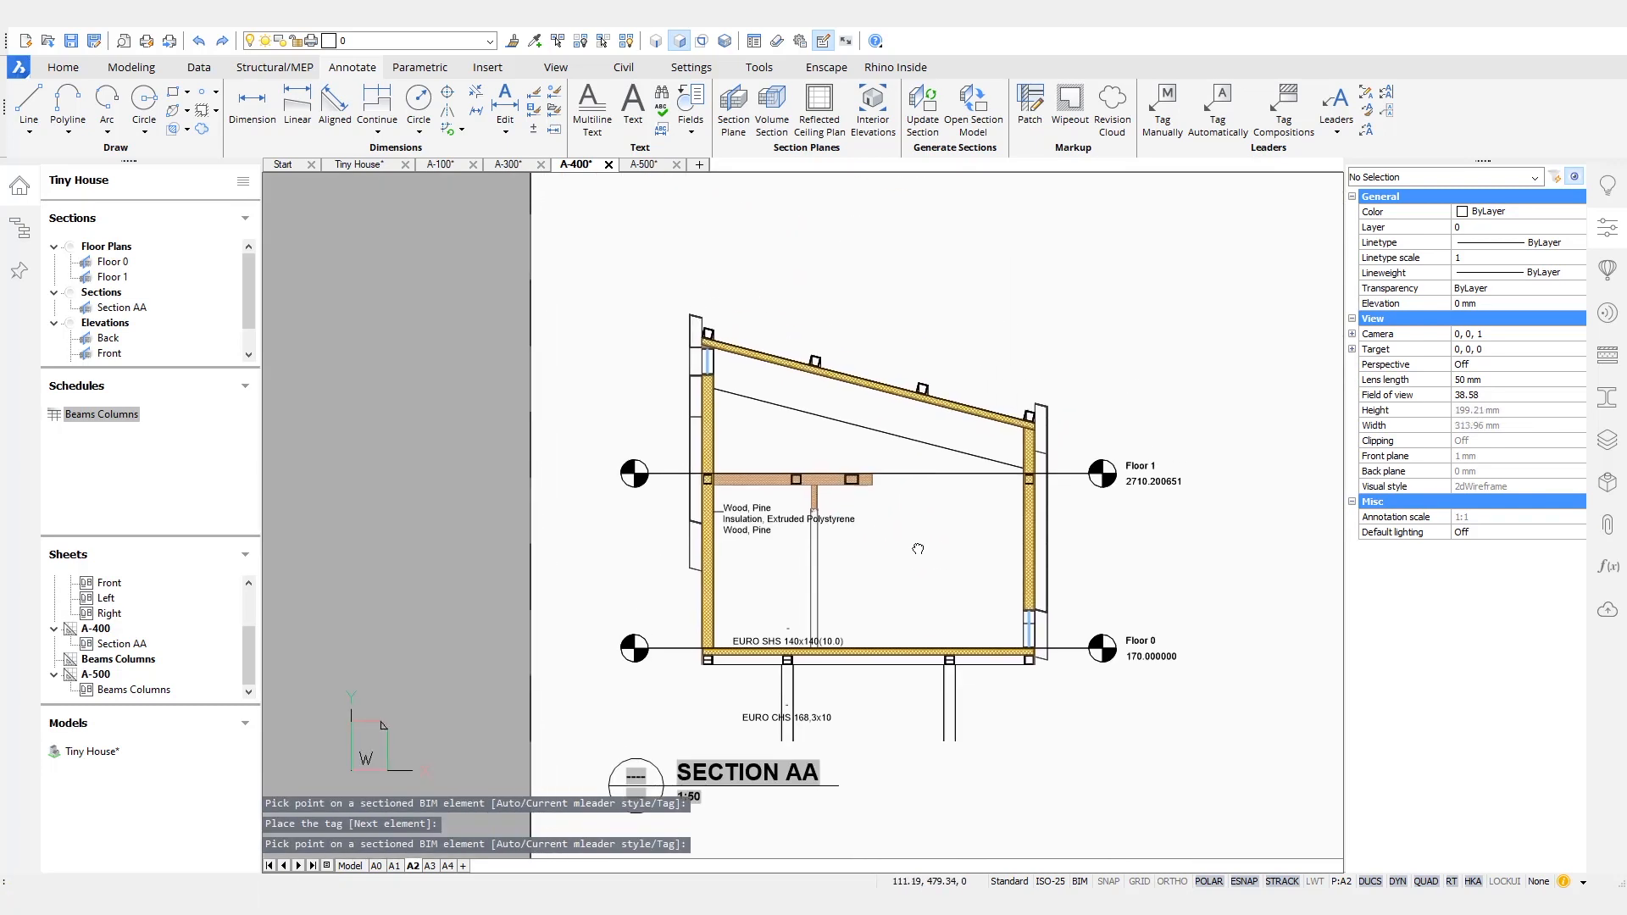
- On sheet A-100, manually tag the small partitioned room on the Floor 0 plan, placing the tag in its middle
{"action": "left_click", "coordinate": [508, 165]}
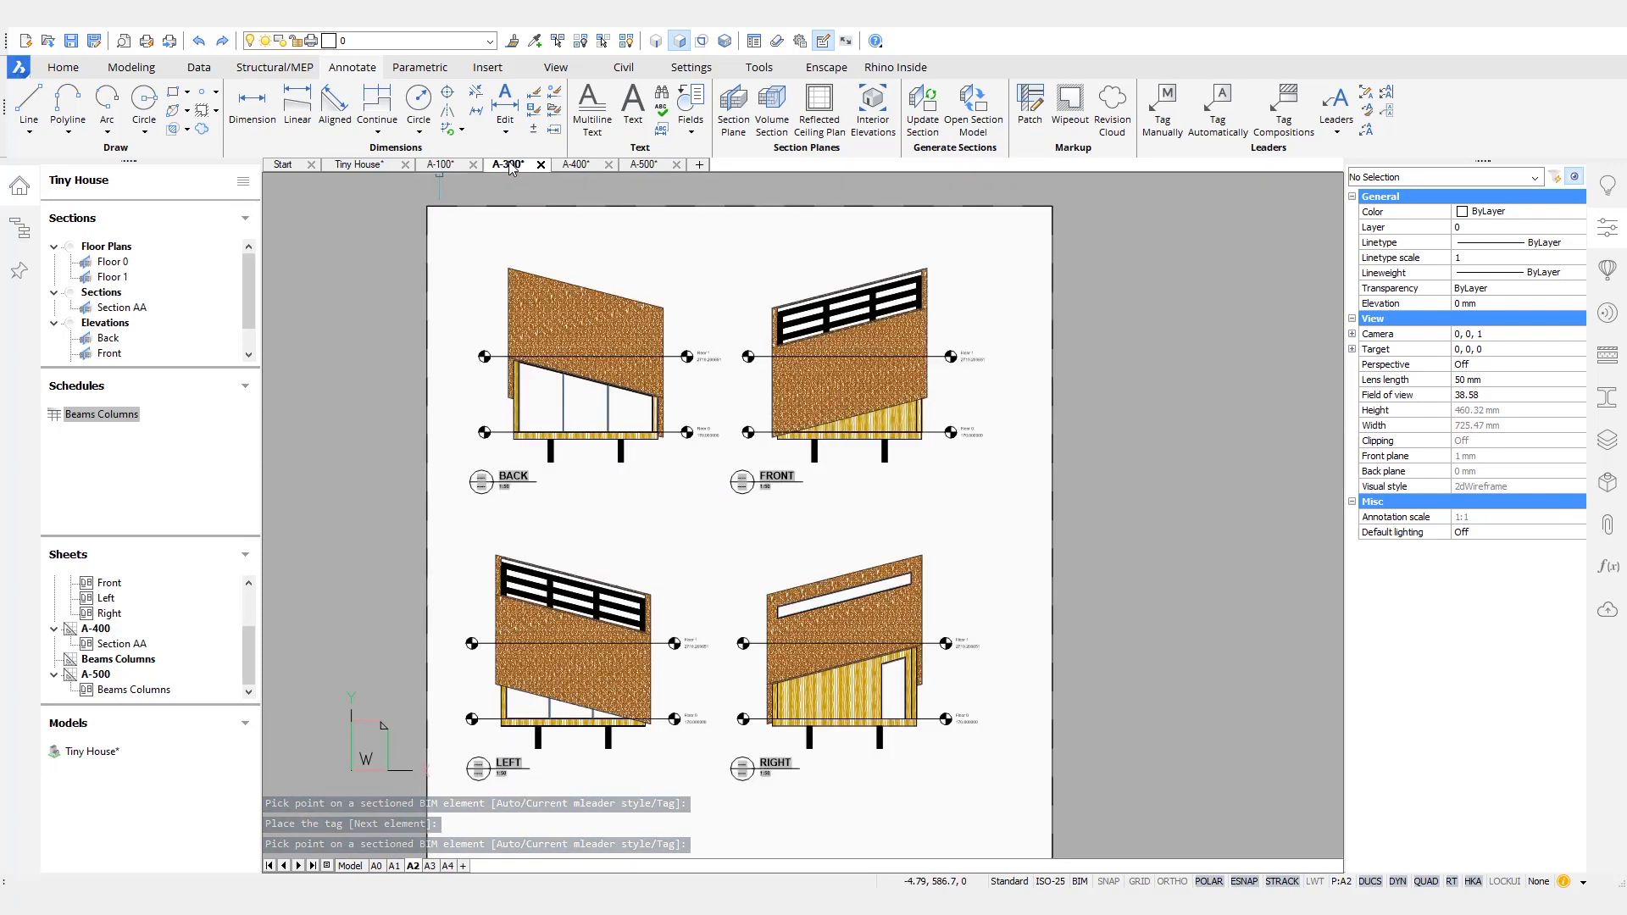
{"action": "left_click", "coordinate": [448, 166]}
{"action": "scroll", "coordinate": [737, 451], "scroll_direction": "up", "scroll_amount": 5}
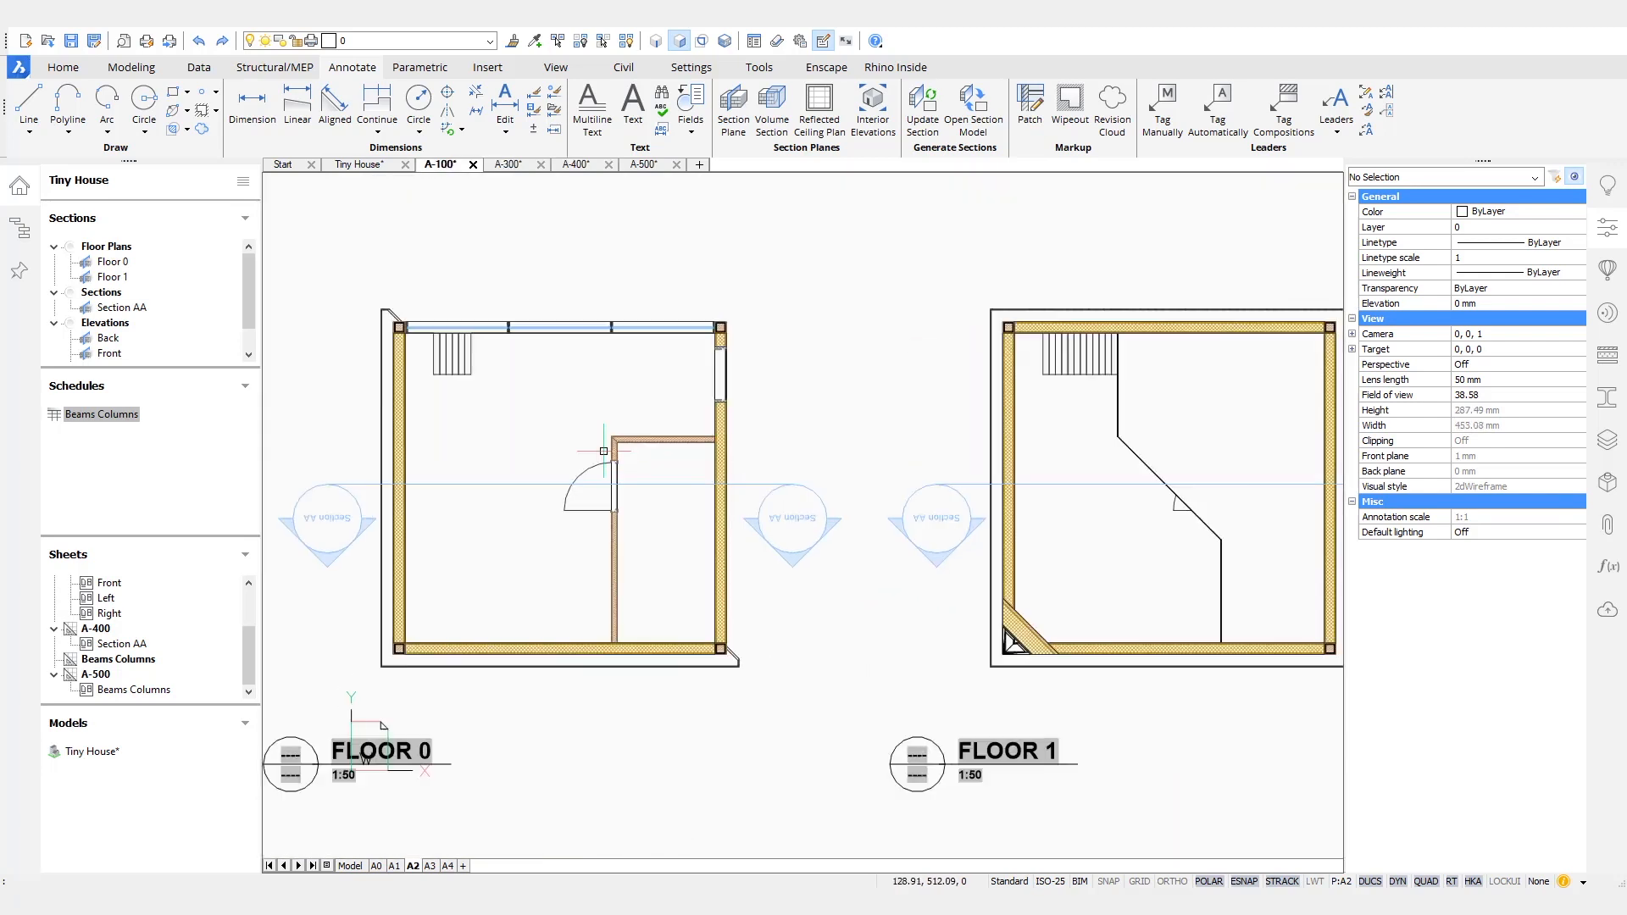
{"action": "middle_click_drag", "start_coordinate": [738, 451], "coordinate": [808, 444]}
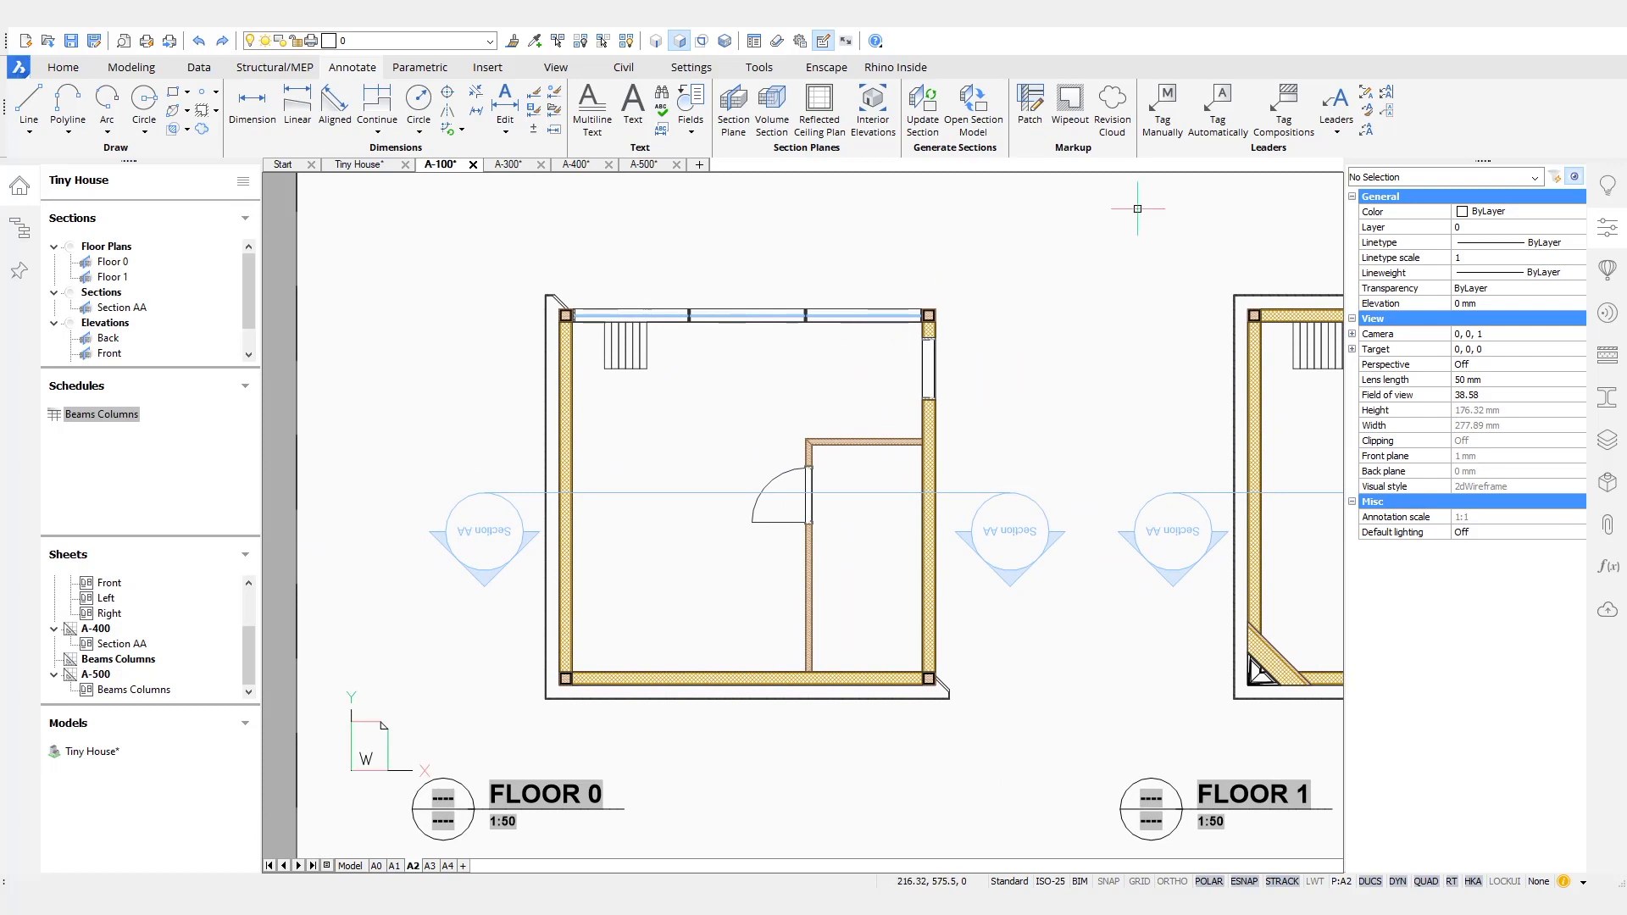
{"action": "left_click", "coordinate": [1159, 113]}
{"action": "scroll", "coordinate": [809, 559], "scroll_direction": "up", "scroll_amount": 3}
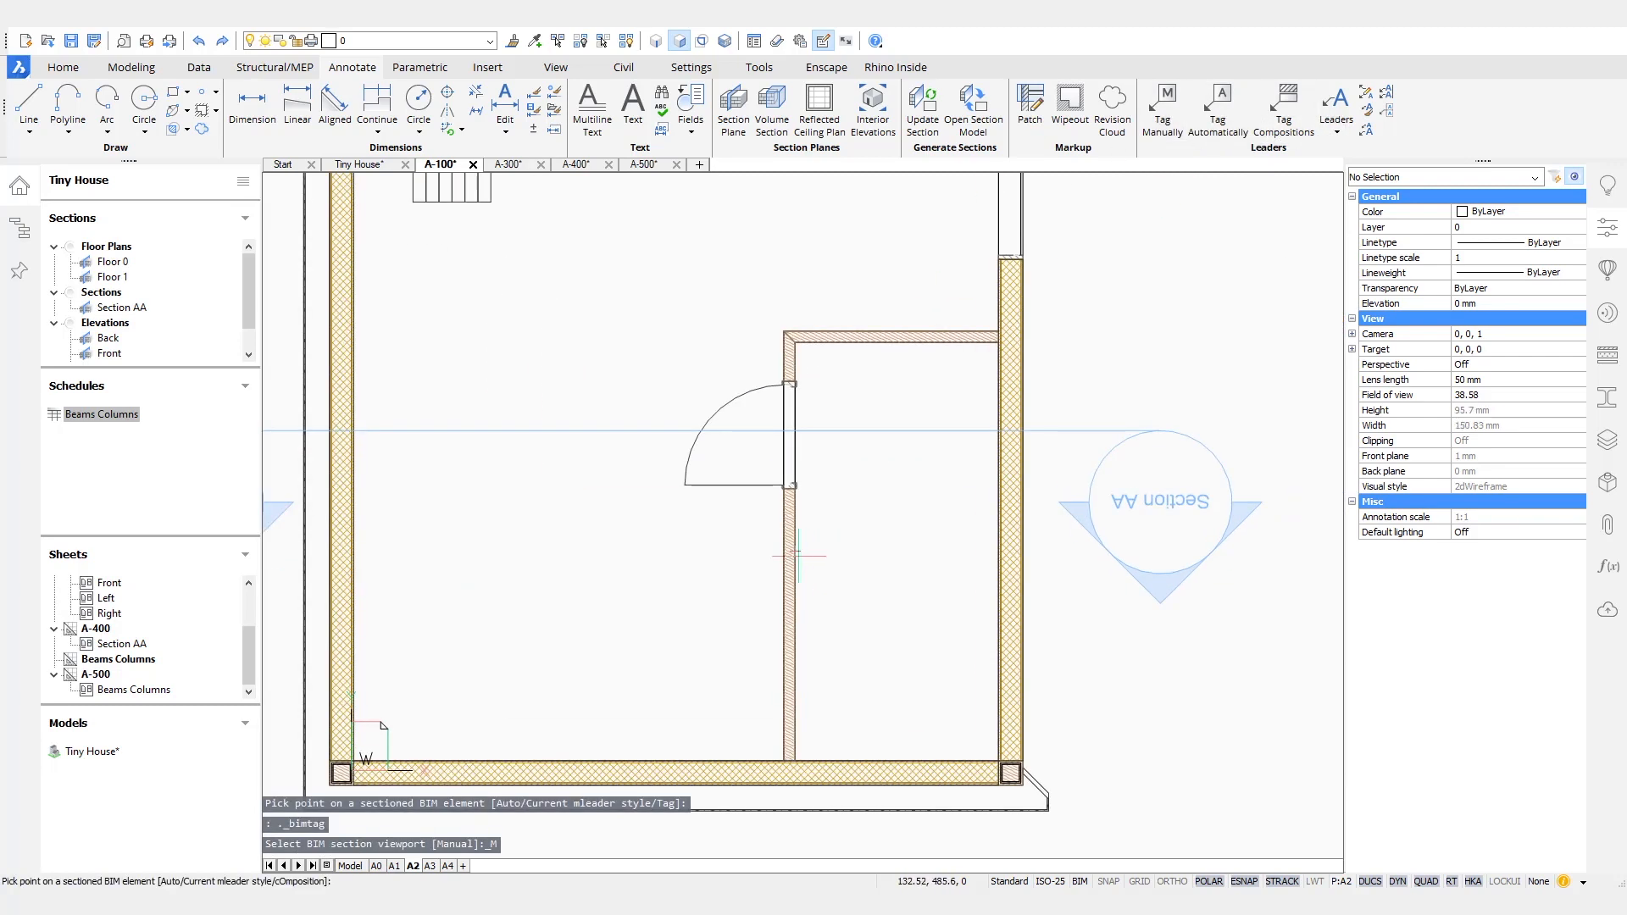
{"action": "left_click", "coordinate": [888, 542]}
{"action": "left_click", "coordinate": [891, 534]}
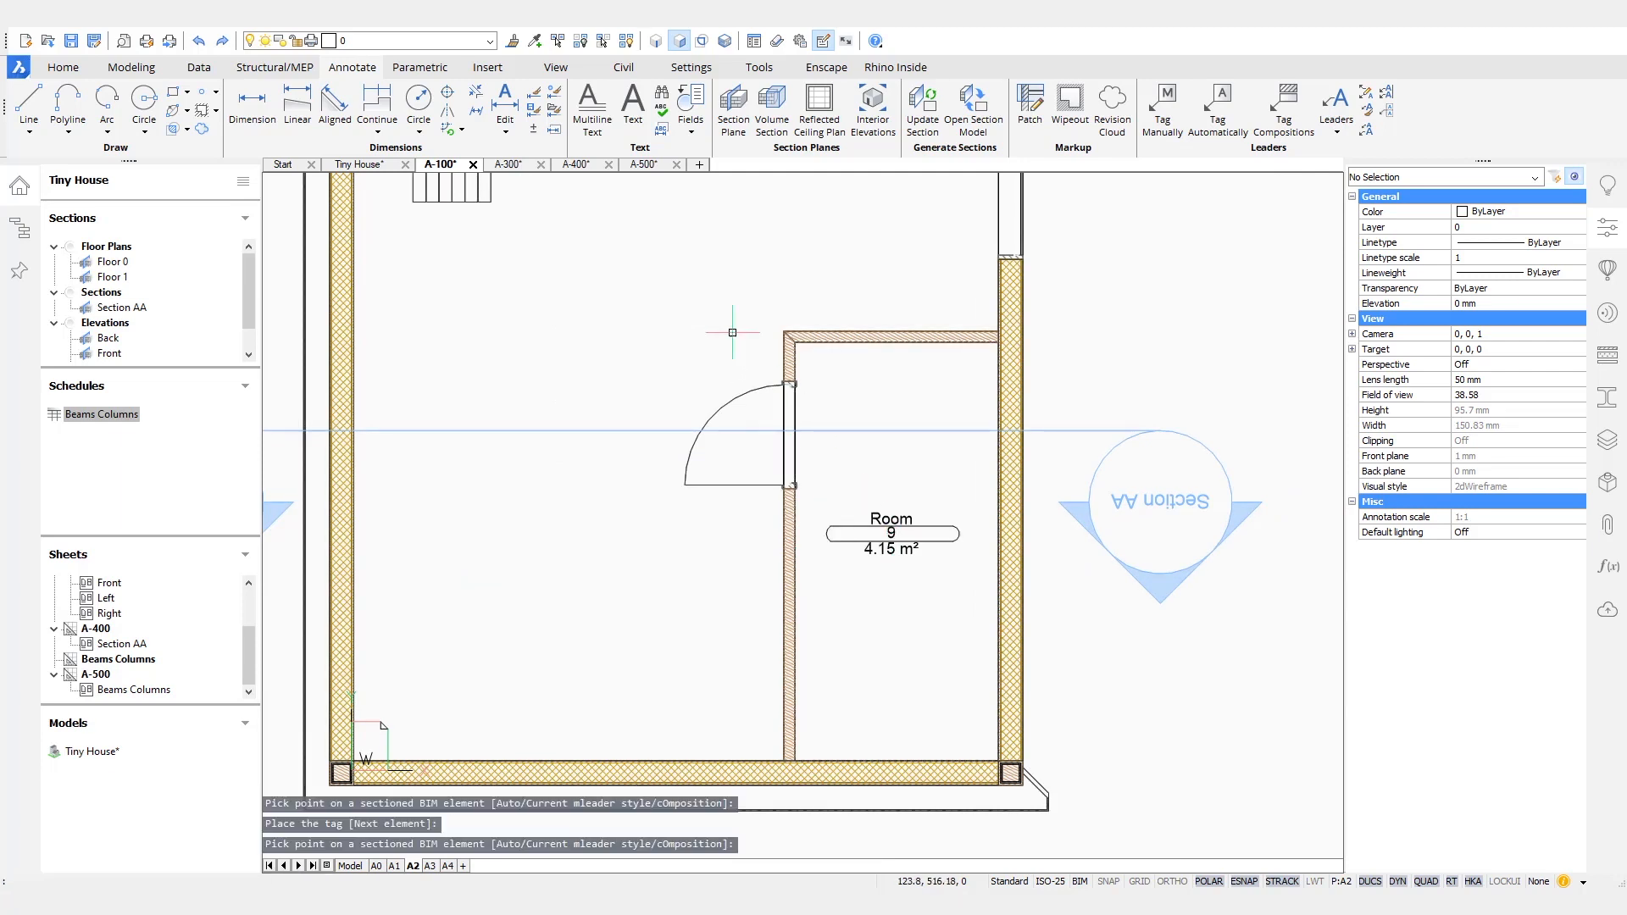
{"action": "key", "text": "Return"}
{"action": "key", "text": "Escape"}
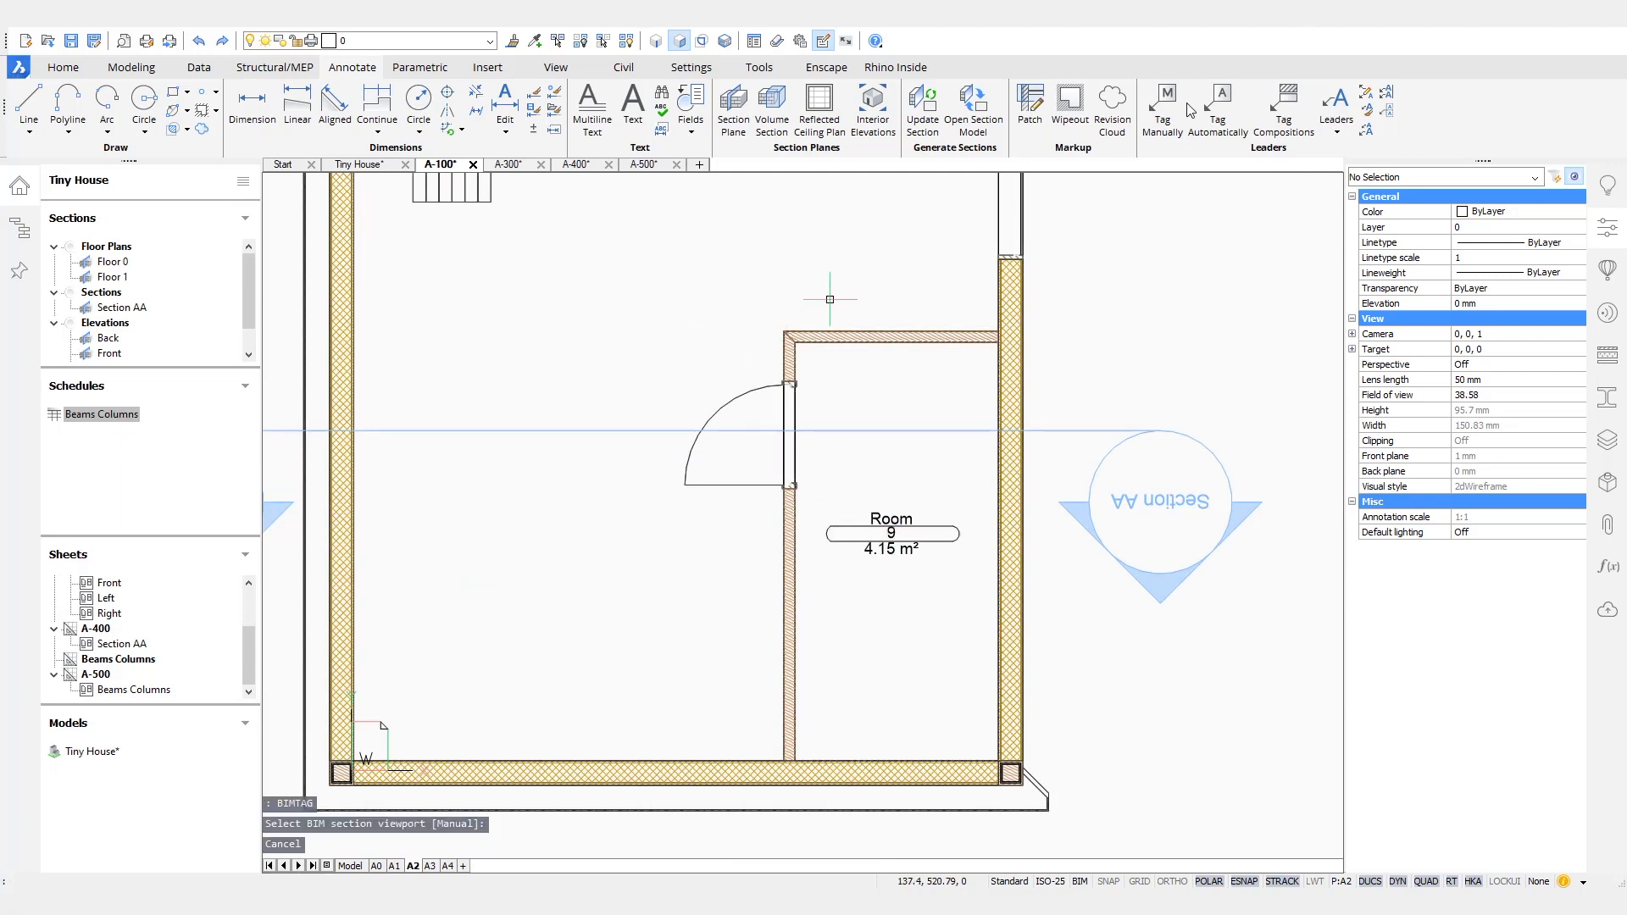
- Manually tag the main room on the Floor 0 plan, placing its tag in the open area beside the door swing
{"action": "left_click", "coordinate": [1161, 111]}
{"action": "left_click", "coordinate": [780, 332], "text": "ctrl"}
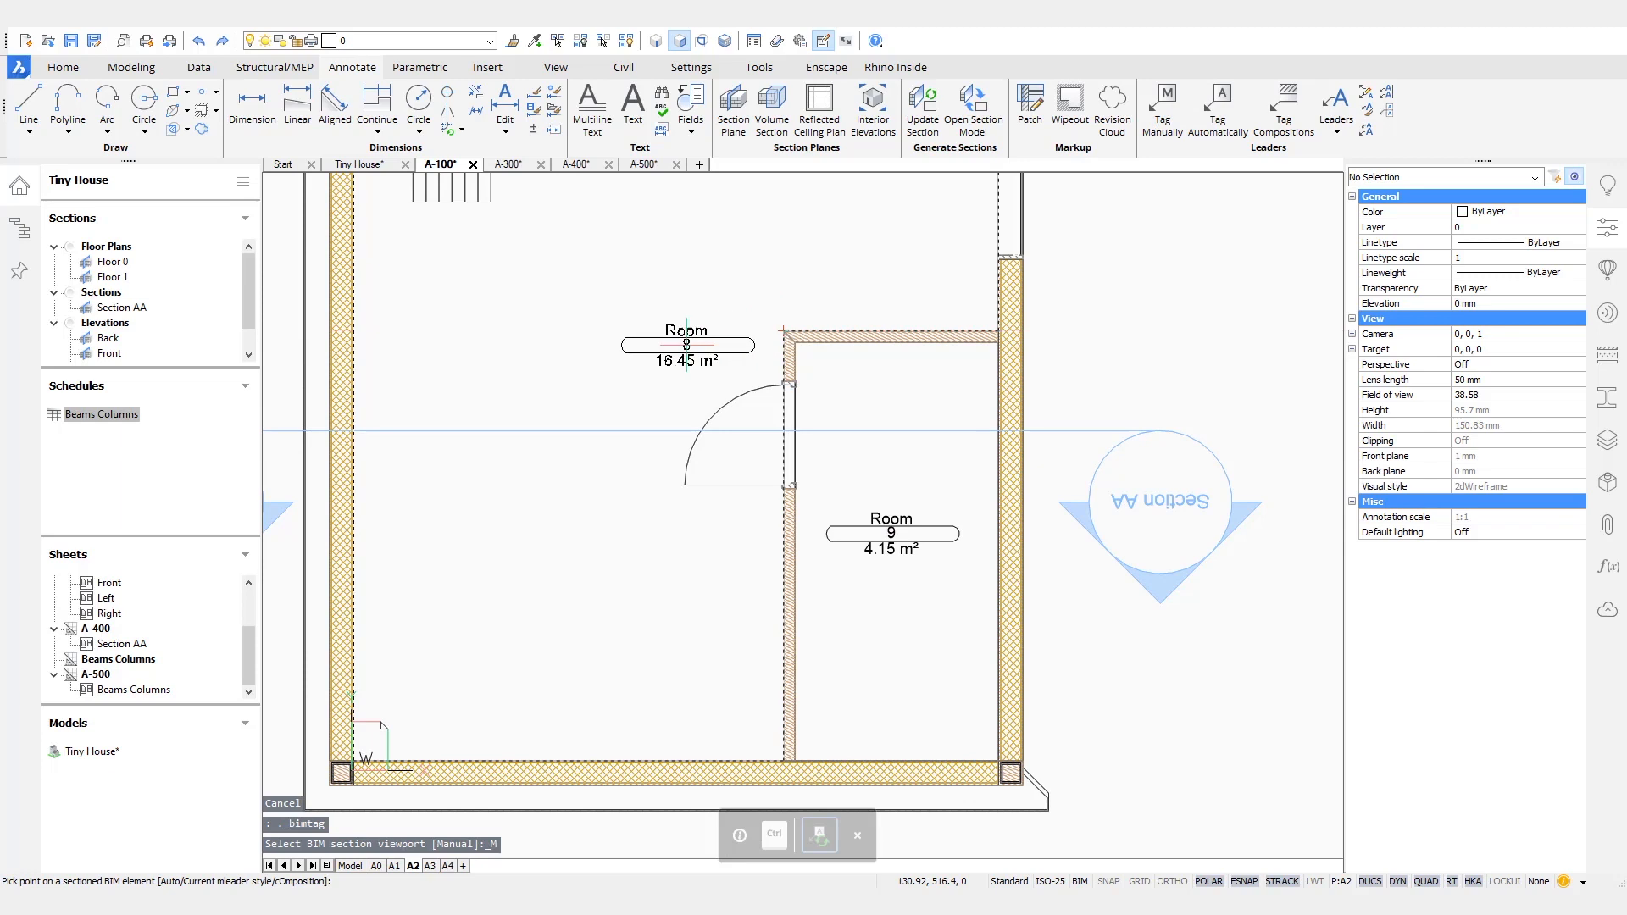
{"action": "left_click", "coordinate": [551, 501]}
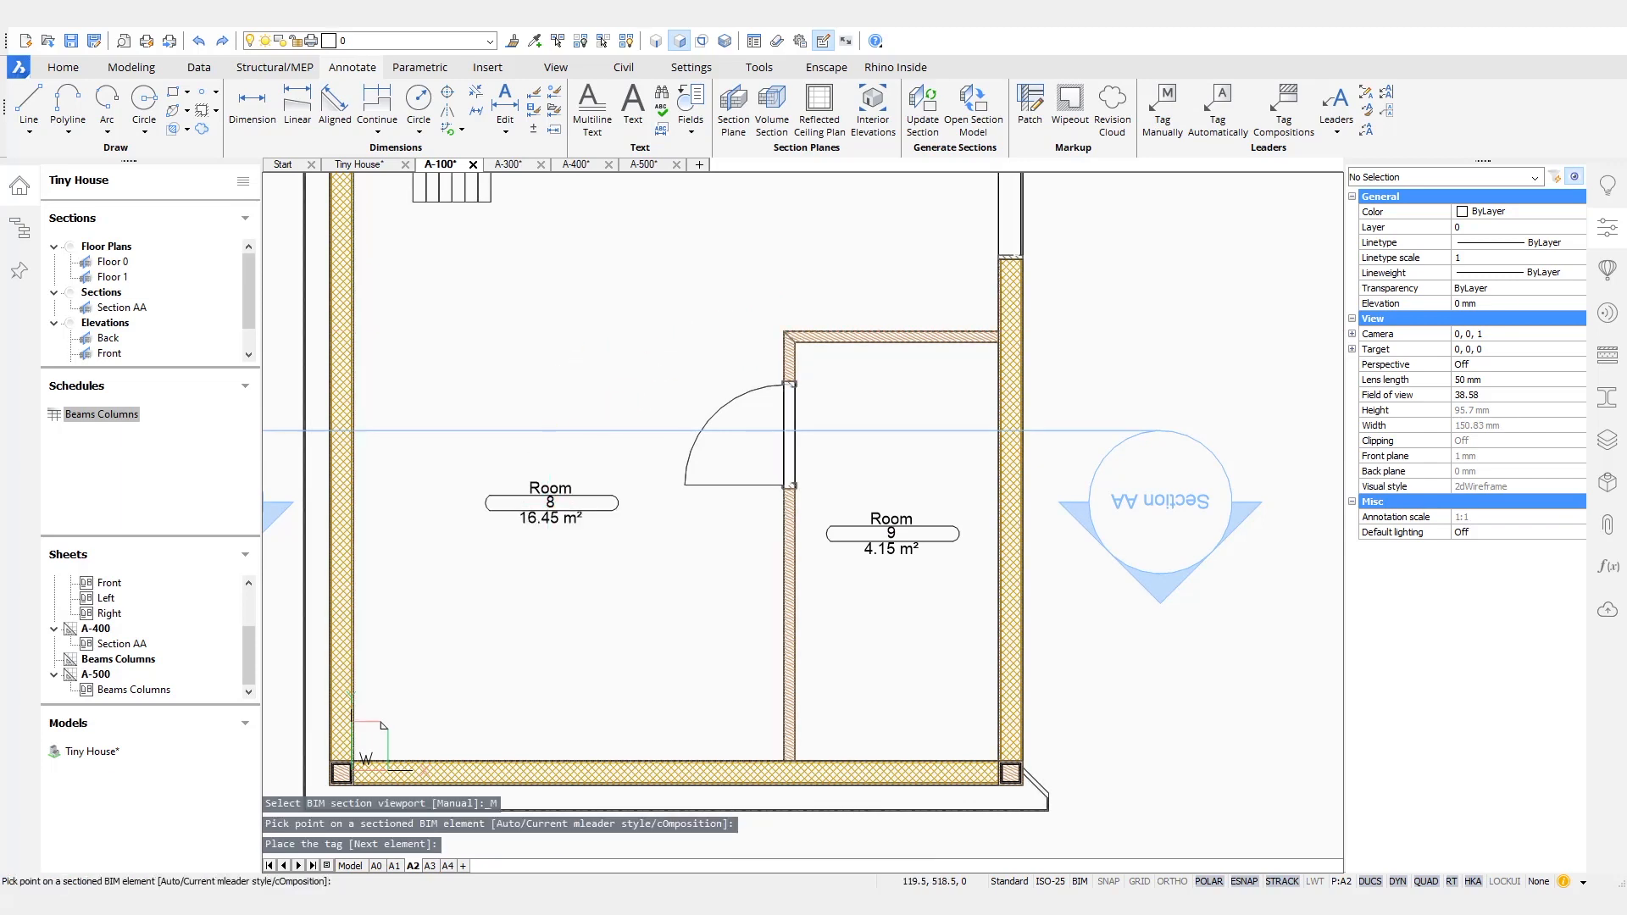
{"action": "scroll", "coordinate": [551, 501], "scroll_direction": "down", "scroll_amount": 5}
{"action": "middle_click_drag", "start_coordinate": [819, 428], "coordinate": [779, 445]}
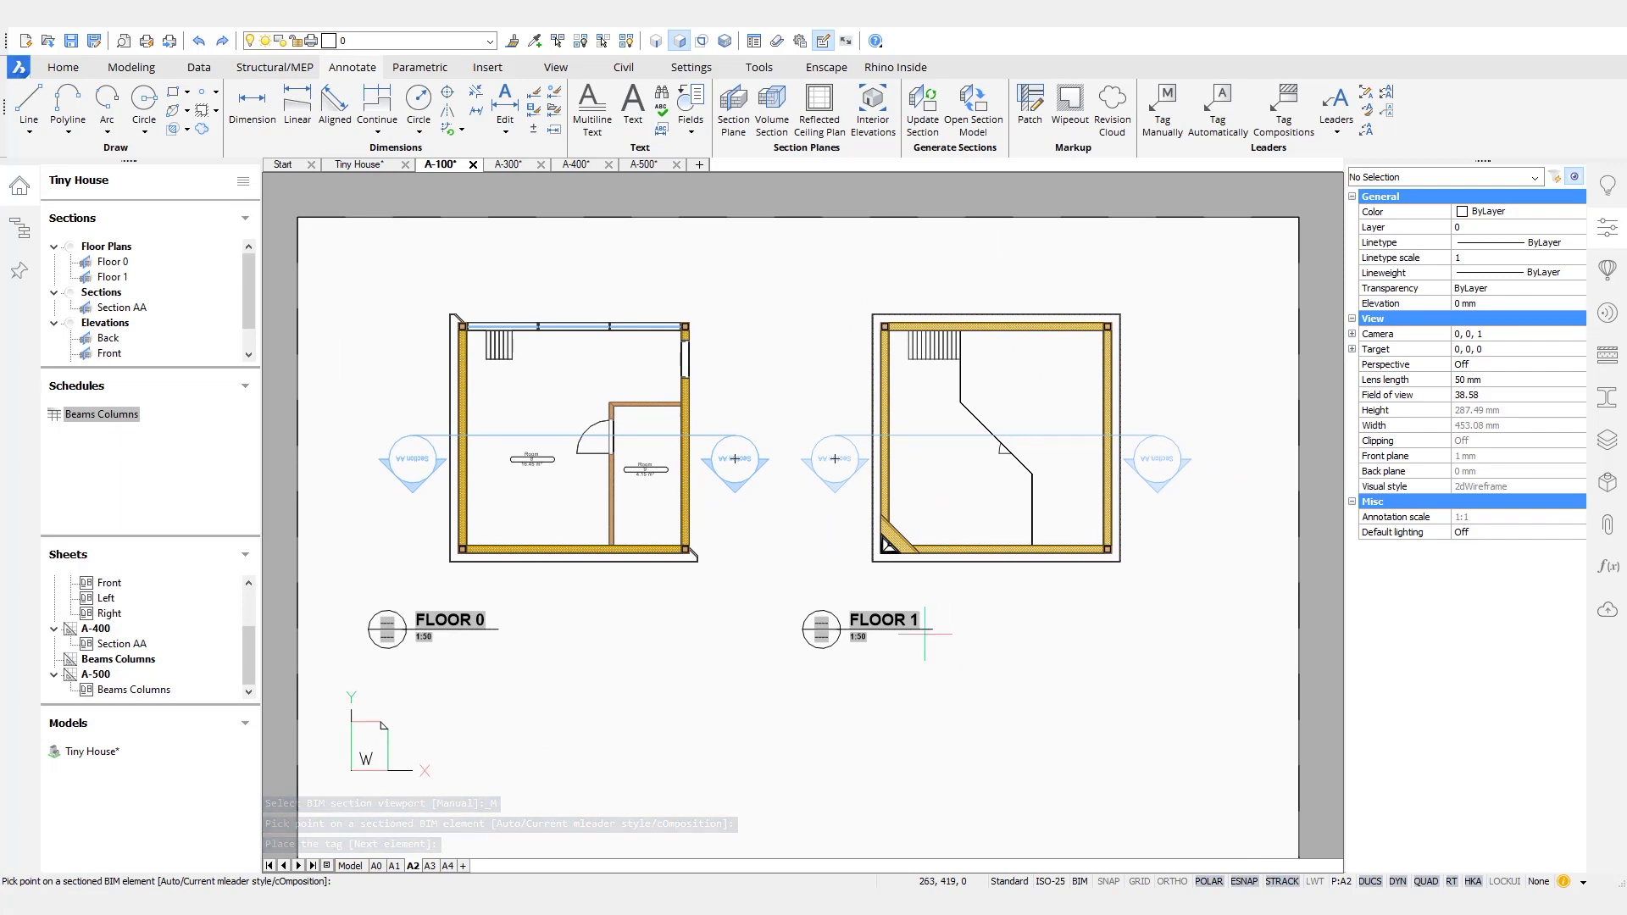
{"action": "scroll", "coordinate": [953, 678], "scroll_direction": "down", "scroll_amount": 4}
{"action": "scroll", "coordinate": [936, 627], "scroll_direction": "up", "scroll_amount": 4}
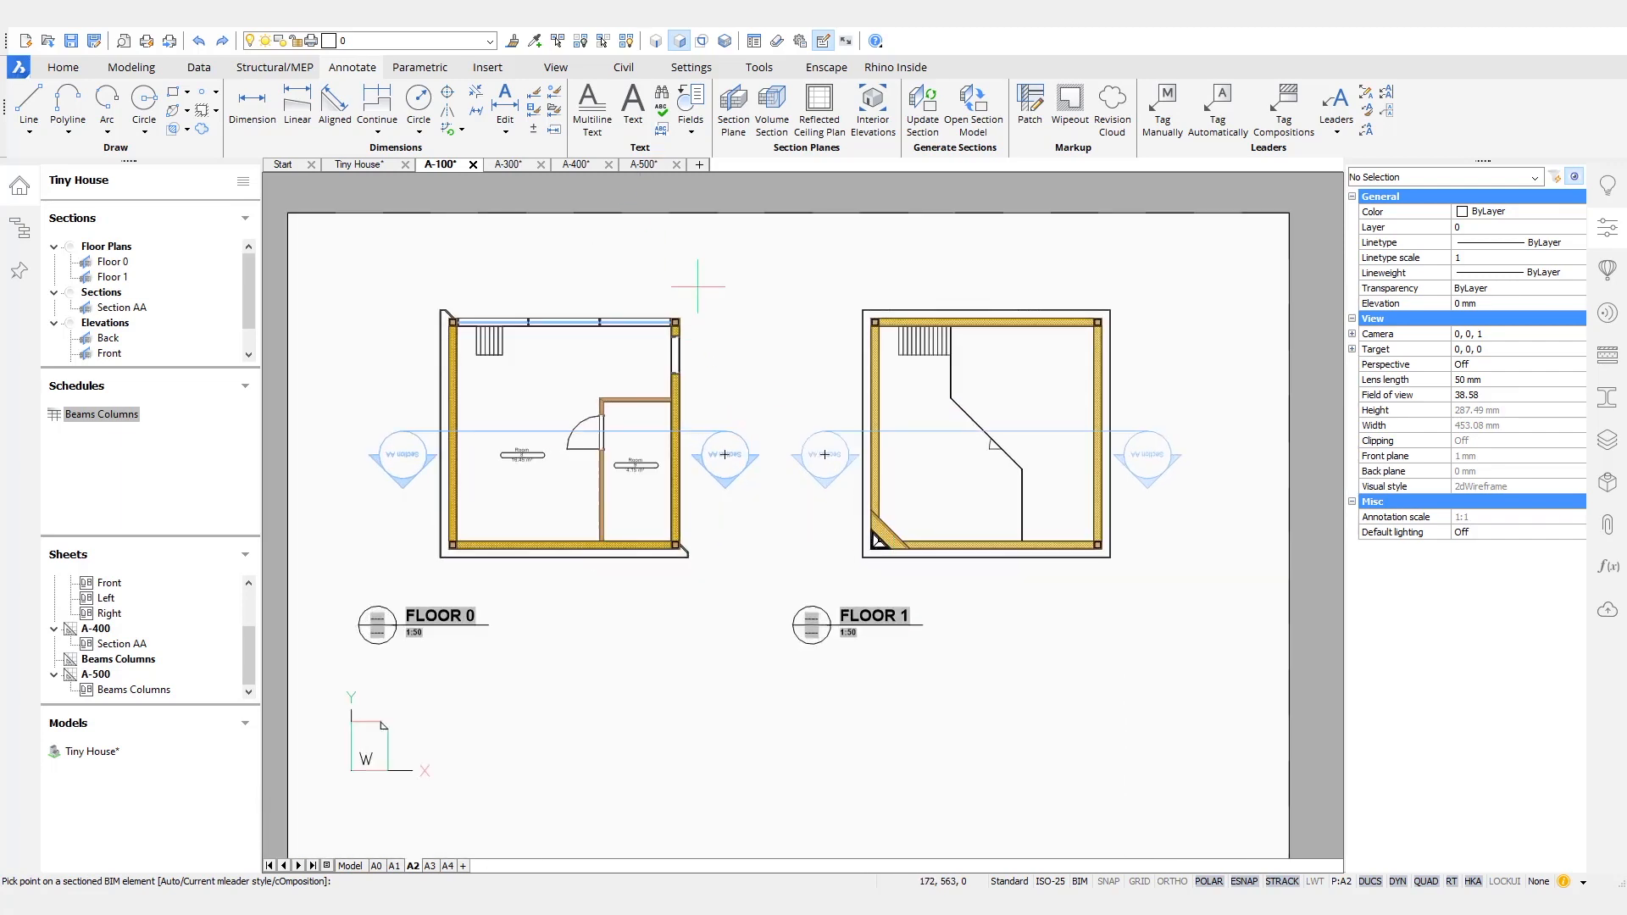
{"action": "key", "text": "ctrl+z"}
{"action": "key", "text": "ctrl+z"}
{"action": "key", "text": "ctrl+z"}
- View the Beams Columns table on sheet A-500, and return to the Tiny House model to view it from another angle
{"action": "left_click", "coordinate": [649, 166]}
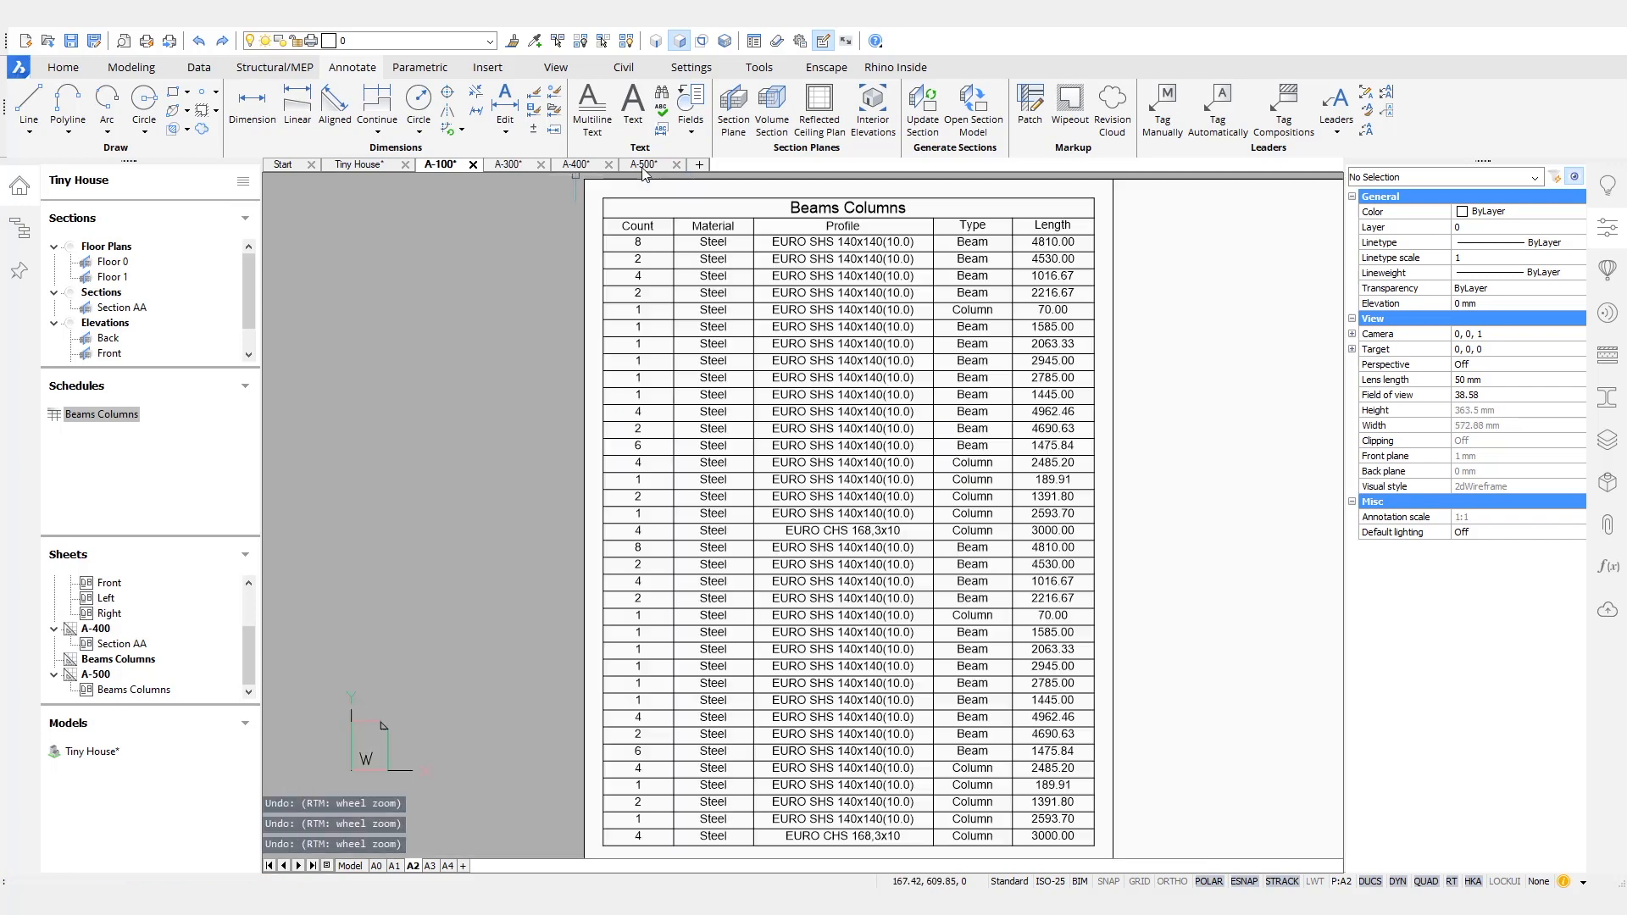
{"action": "left_click", "coordinate": [365, 167]}
{"action": "middle_click_drag", "start_coordinate": [1131, 487], "coordinate": [1207, 603], "text": "shift"}
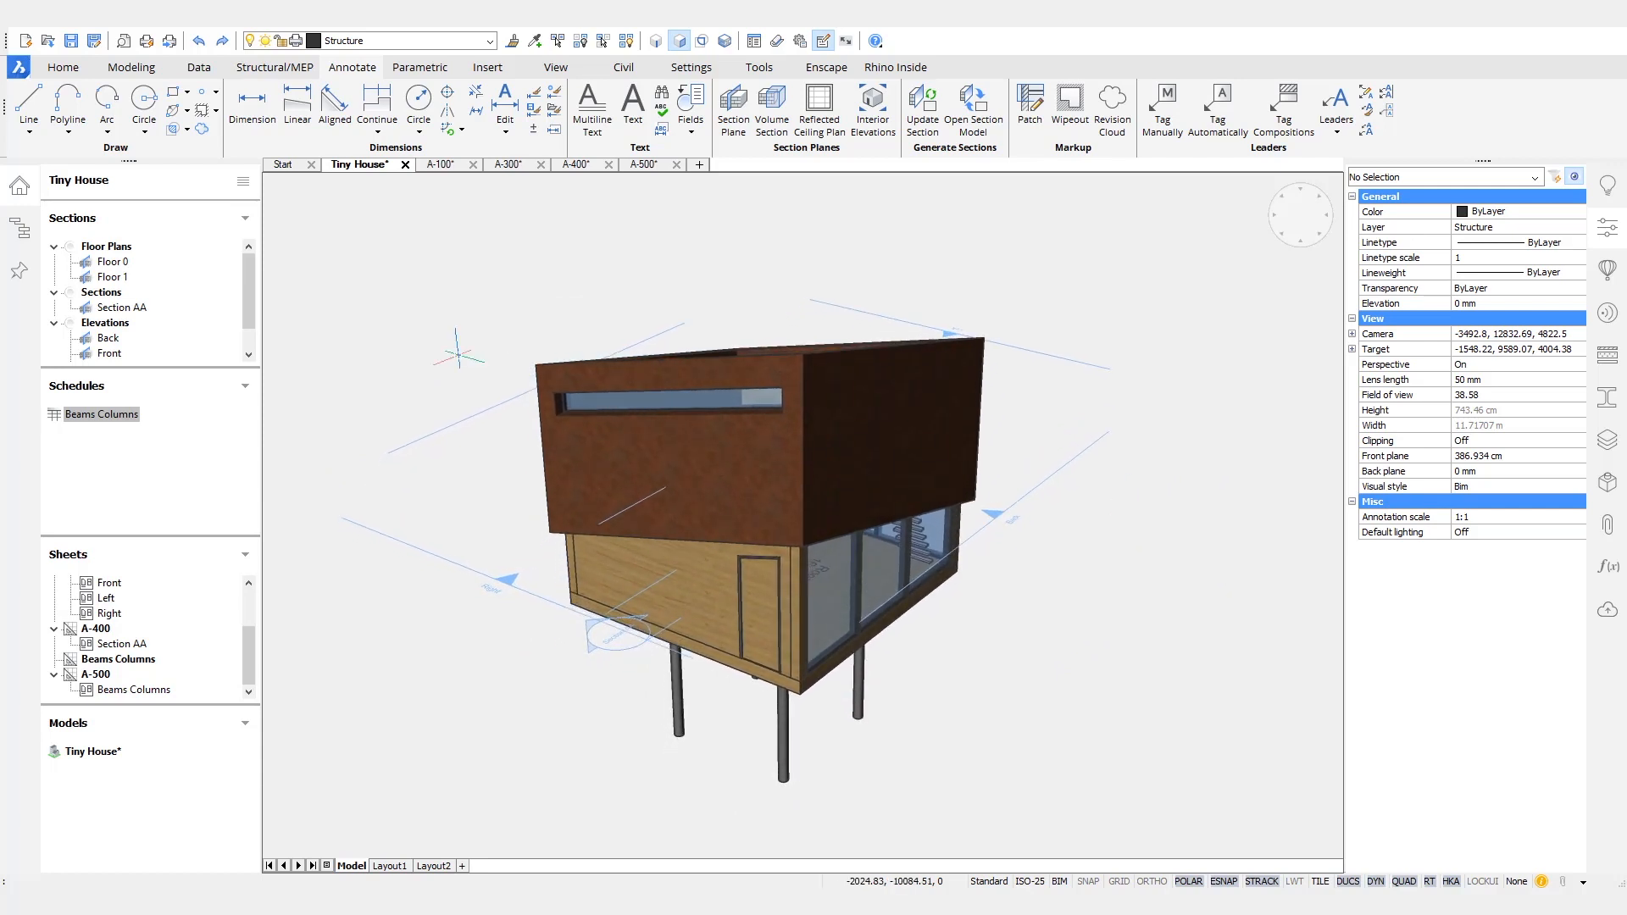